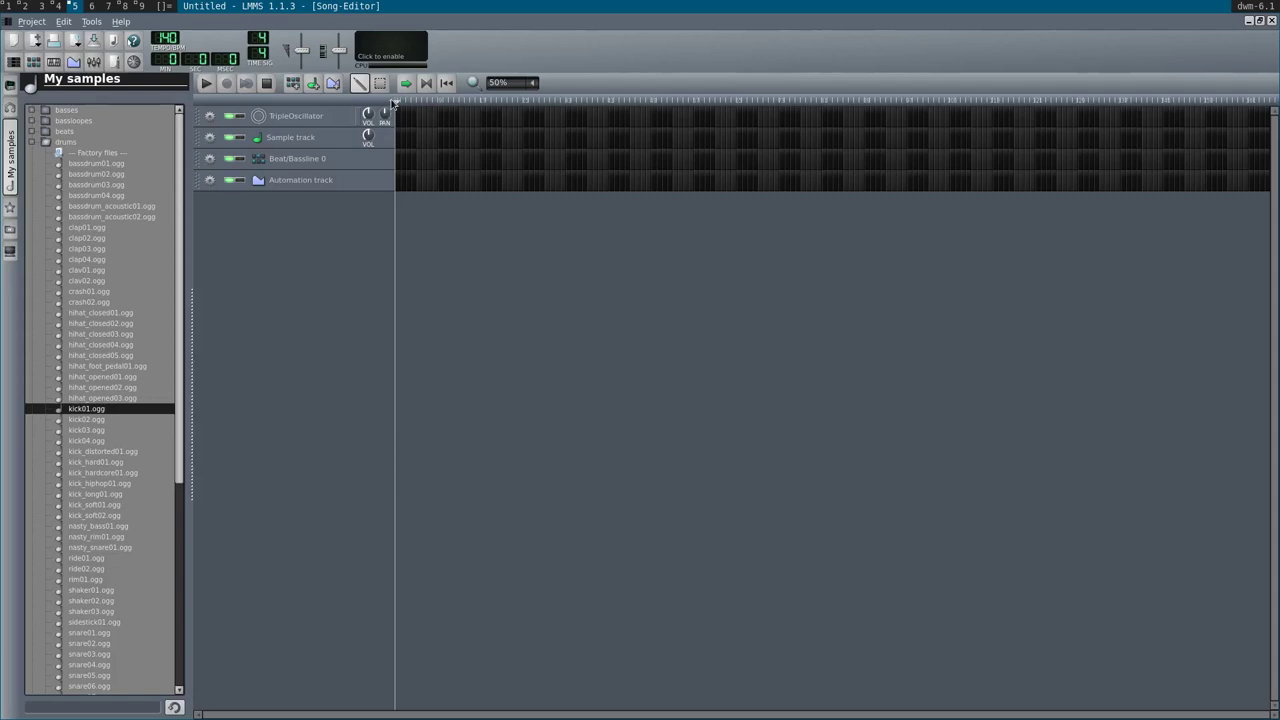
- View the TripleOscillator track's instrument window, move it toward the middle of the workspace, and close it
{"action": "mouse_move", "coordinate": [395, 104]}
{"action": "left_mouse_down"}
{"action": "mouse_move", "coordinate": [531, 104]}
{"action": "mouse_move", "coordinate": [3, 85]}
{"action": "left_mouse_up"}
{"action": "left_click", "coordinate": [325, 123]}
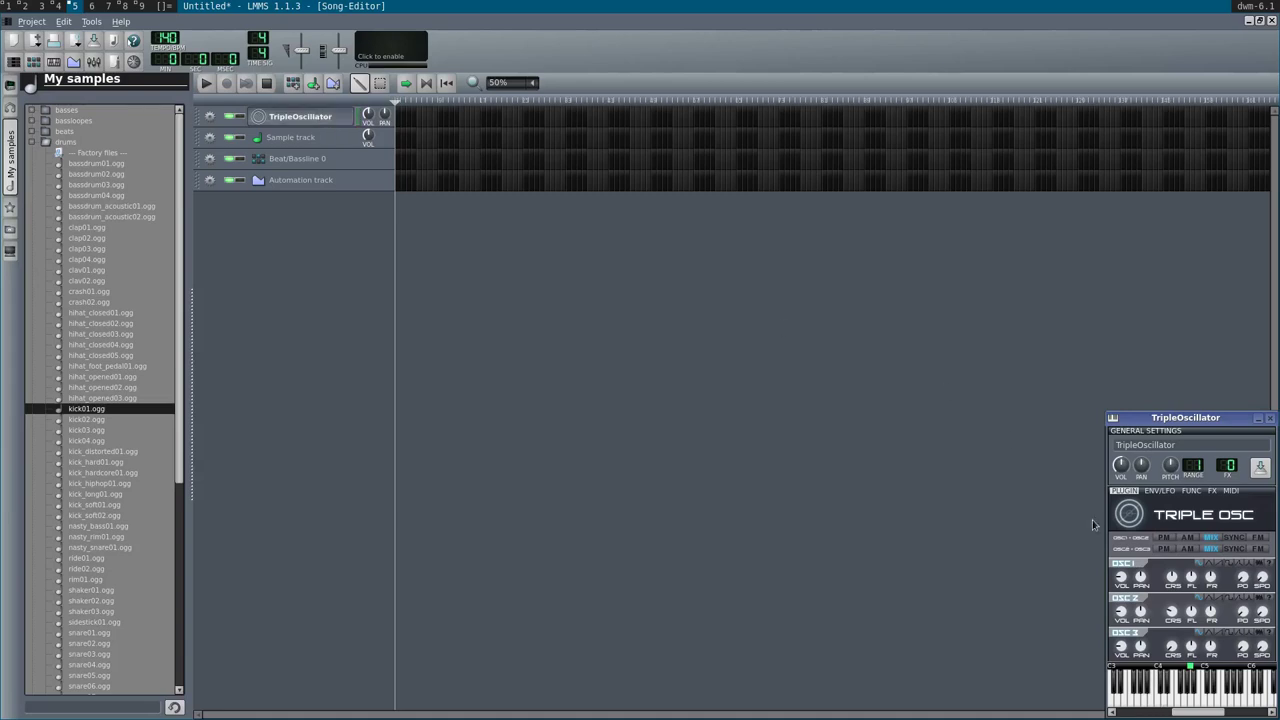
{"action": "left_click_drag", "start_coordinate": [1240, 418], "coordinate": [1016, 310]}
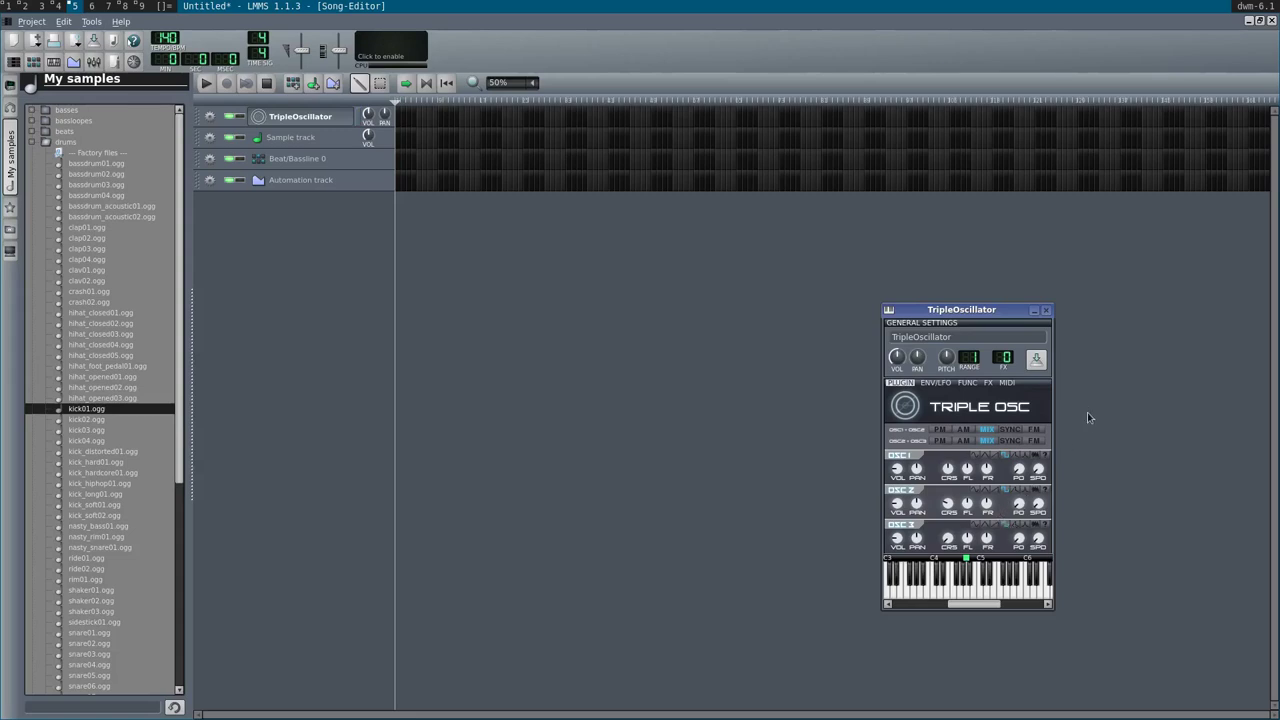
{"action": "left_click", "coordinate": [1044, 312]}
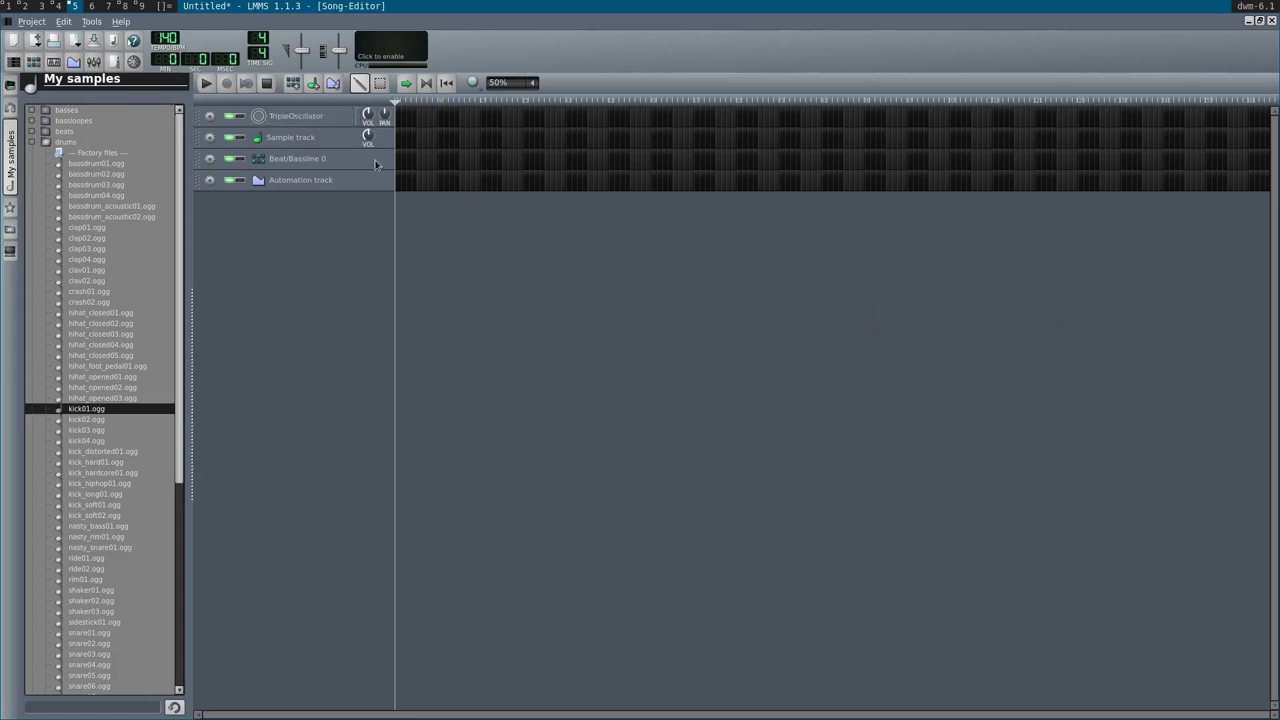
- Remove the Sample track from the song and take a brief look at the Beat+Bassline Editor
{"action": "left_click", "coordinate": [210, 137]}
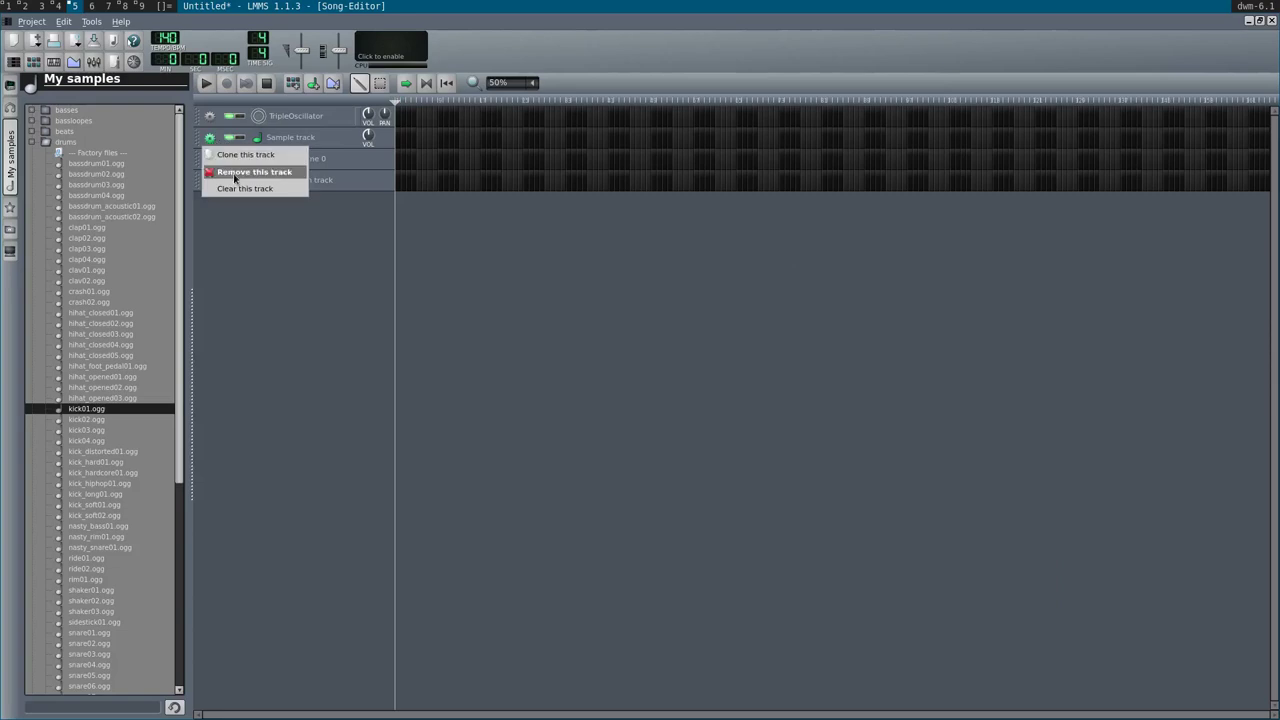
{"action": "left_click", "coordinate": [235, 174]}
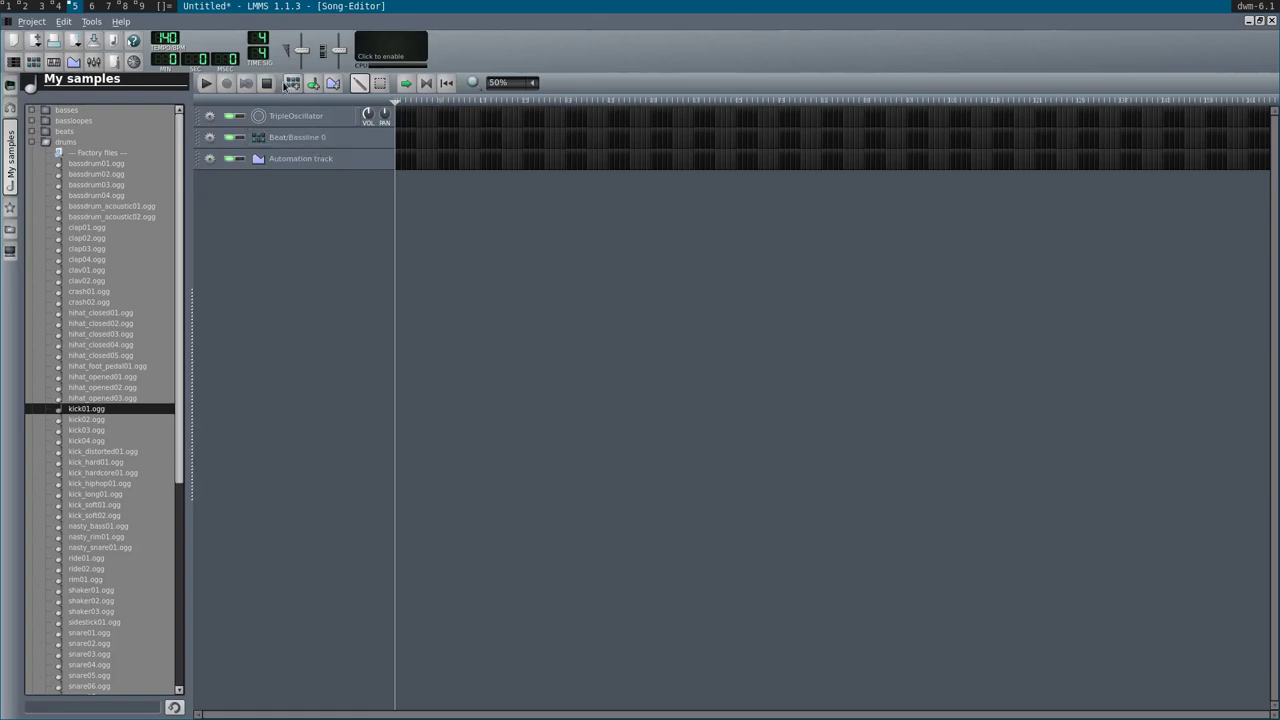
{"action": "left_click", "coordinate": [32, 64]}
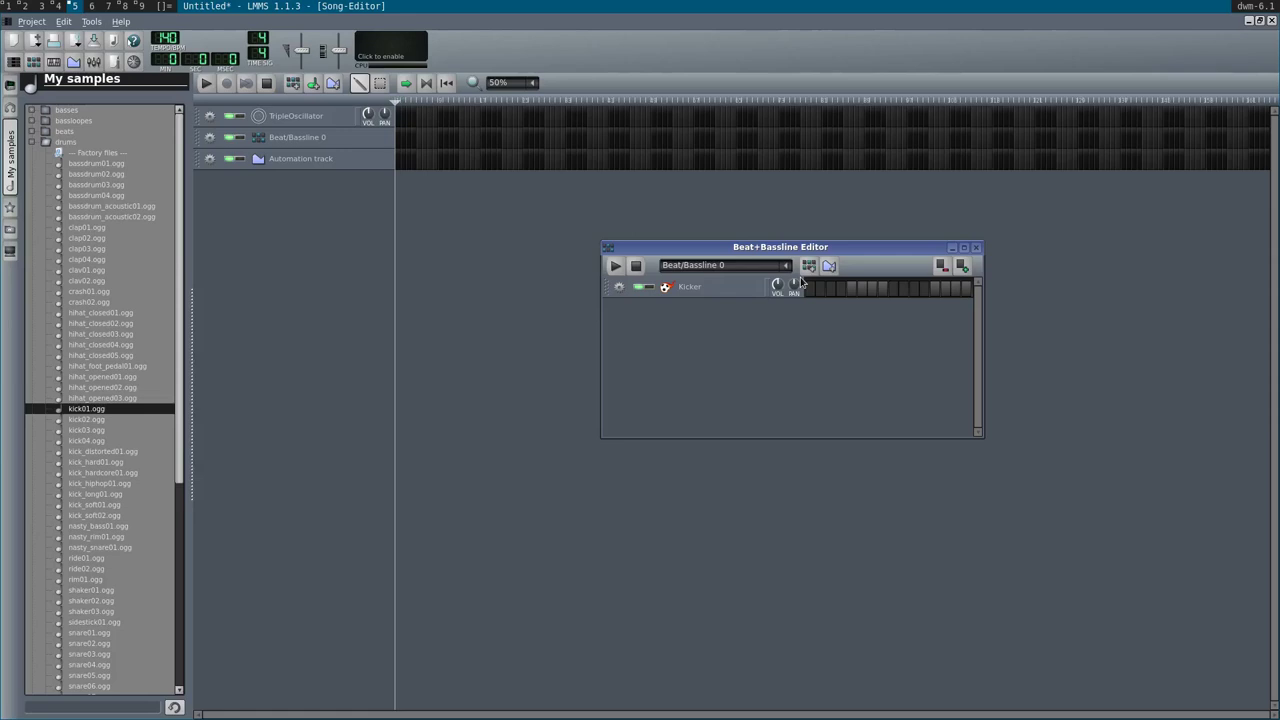
{"action": "left_click", "coordinate": [290, 167]}
- Move the Automation track above the other tracks and place a one-bar automation clip at bar 1
{"action": "left_click_drag", "start_coordinate": [371, 158], "coordinate": [362, 116]}
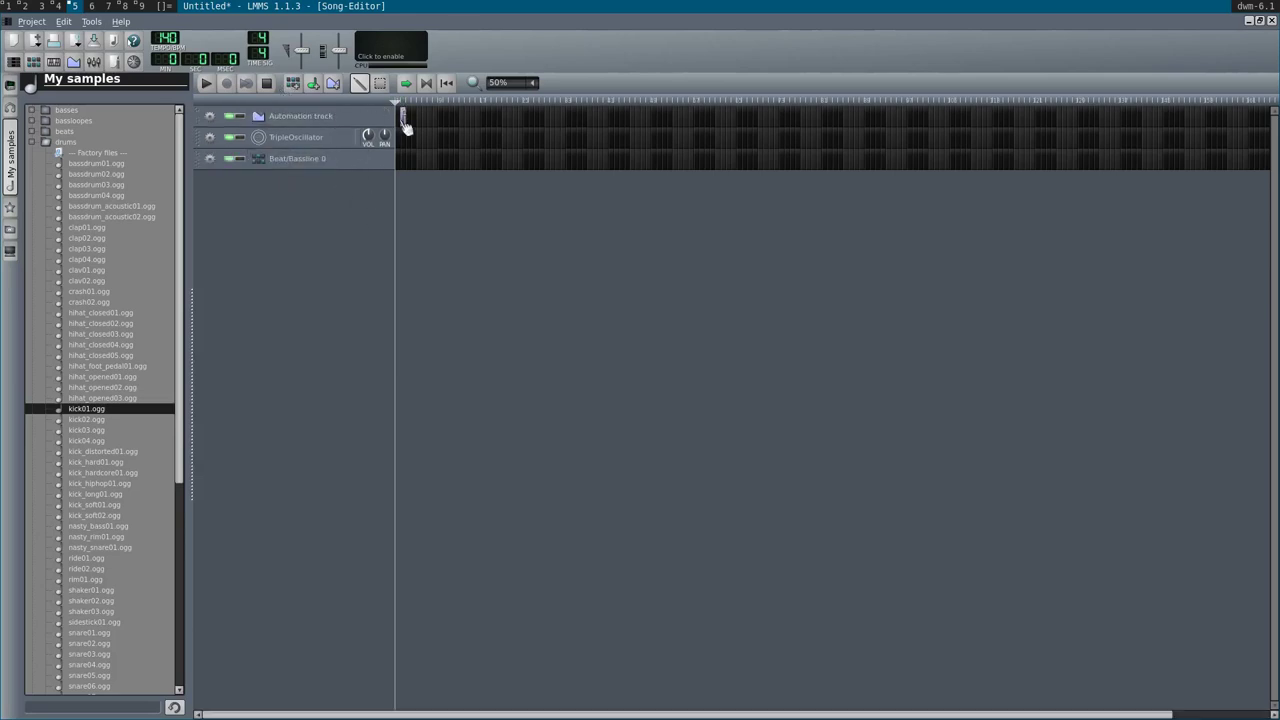
{"action": "scroll", "coordinate": [404, 120], "scroll_direction": "up", "scroll_amount": 5, "text": "ctrl"}
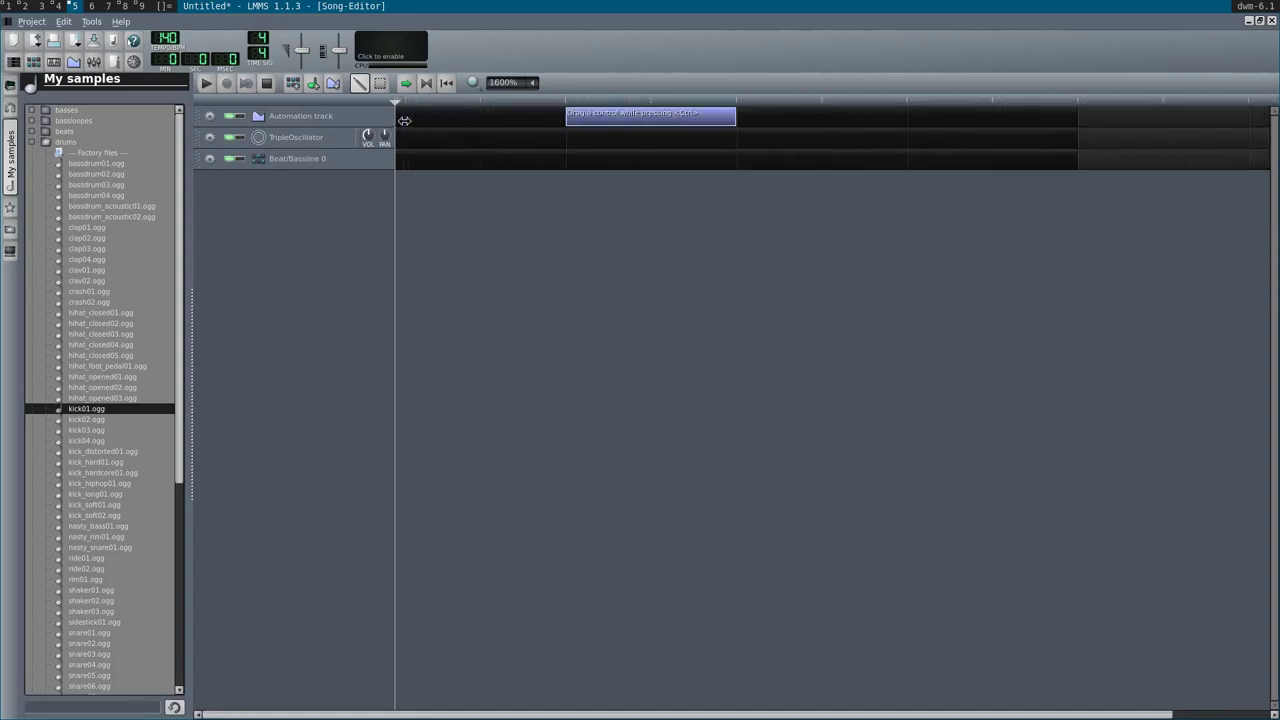
{"action": "left_click_drag", "start_coordinate": [733, 120], "coordinate": [568, 122]}
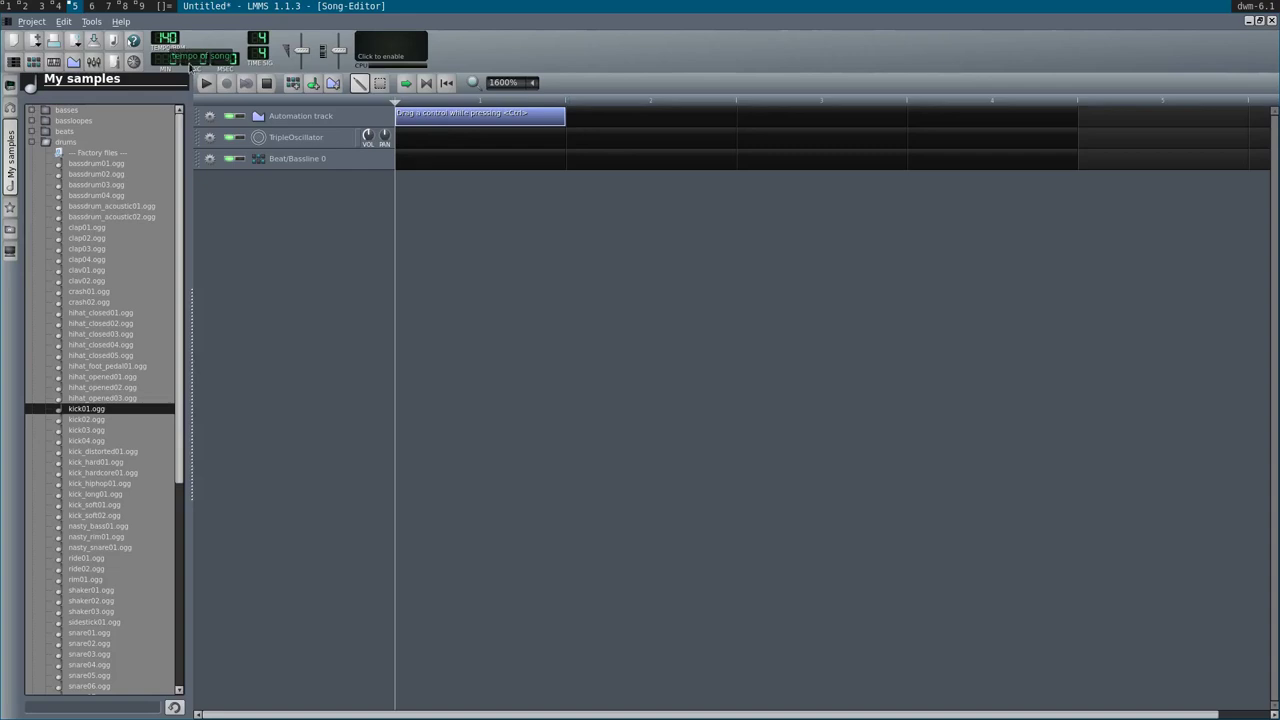
- Check the song's tempo value and its allowed range
{"action": "double_click", "coordinate": [164, 39]}
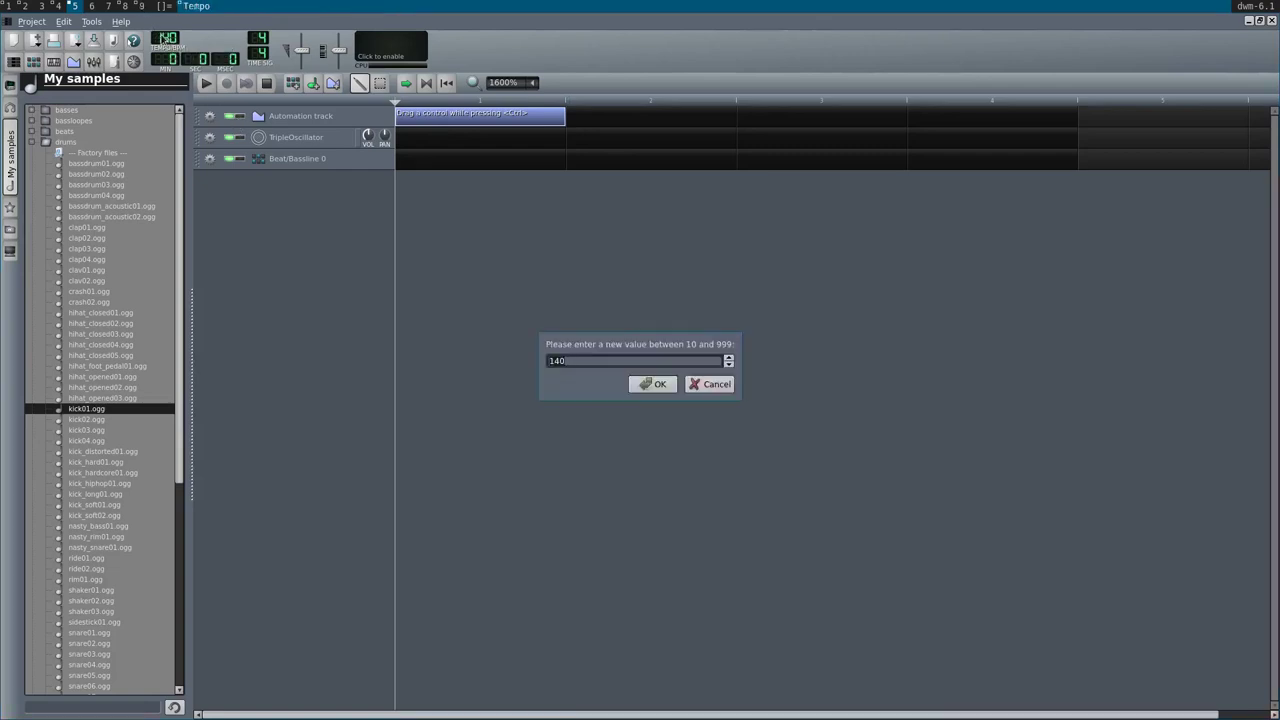
{"action": "key", "text": "Return"}
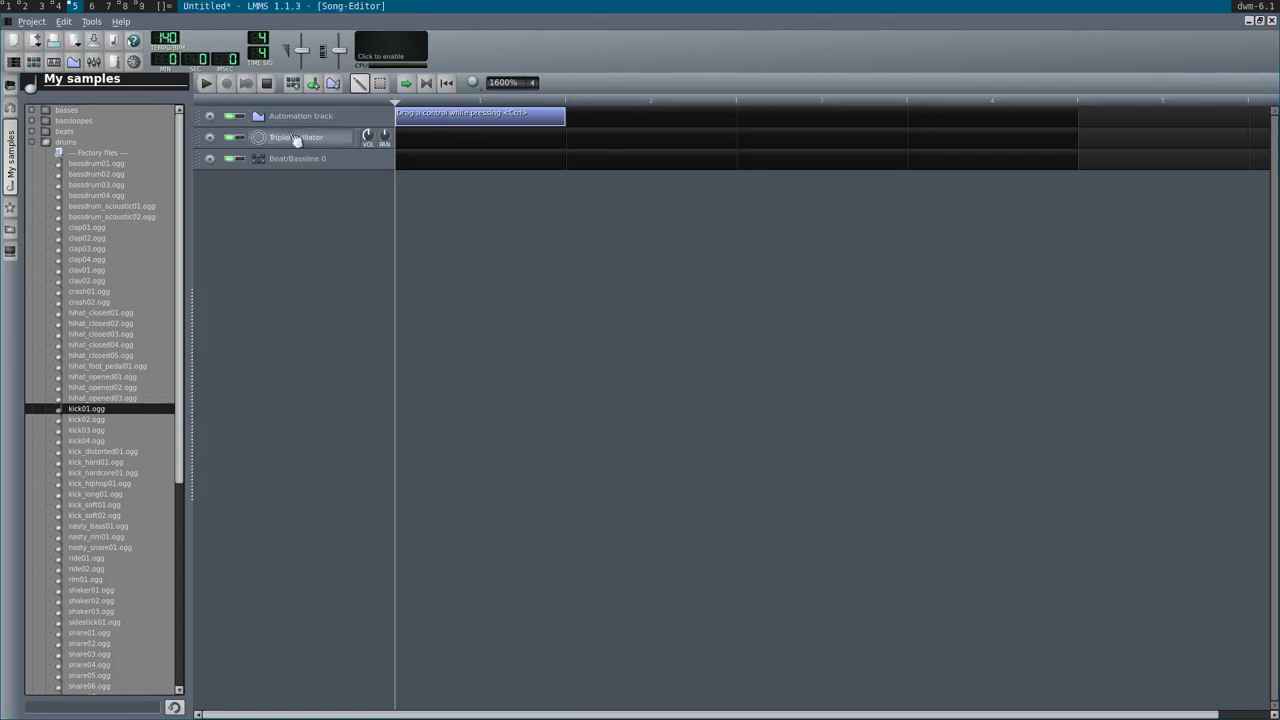
- Add a second beat/bassline track and show its pattern in the Beat+Bassline Editor
{"action": "scroll", "coordinate": [352, 300], "scroll_direction": "down", "scroll_amount": 3, "text": "ctrl"}
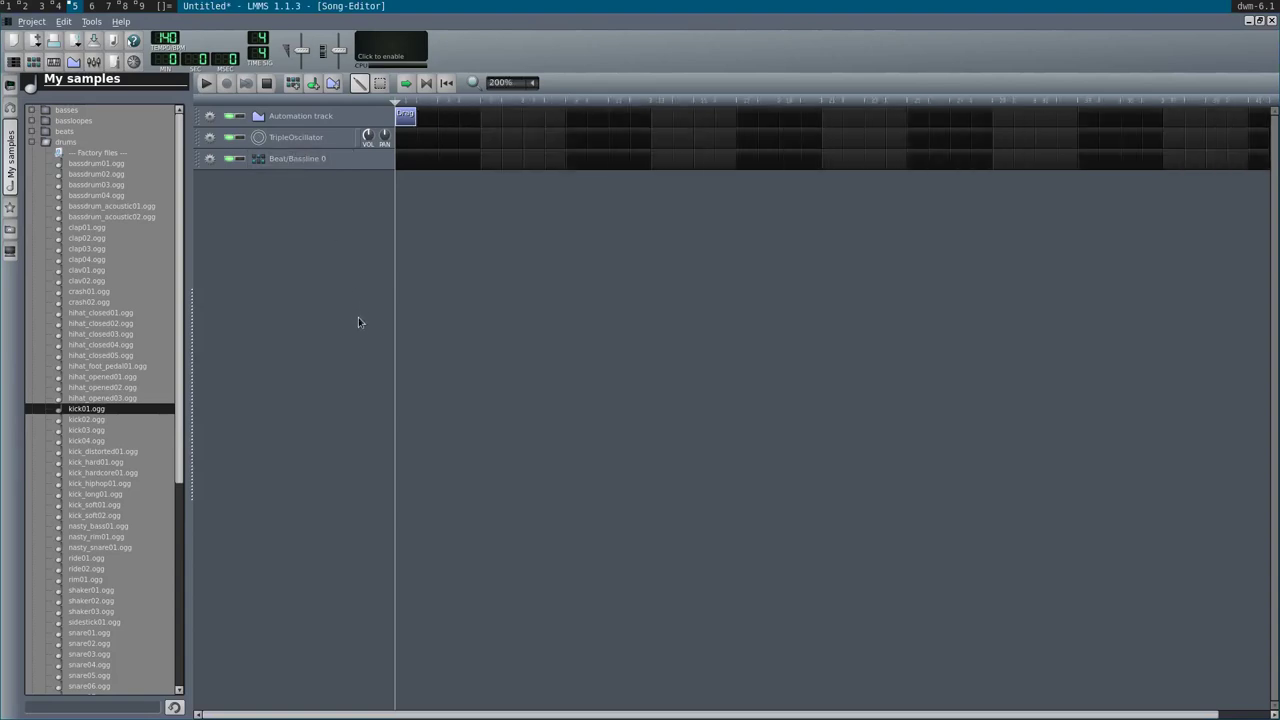
{"action": "left_click", "coordinate": [289, 89]}
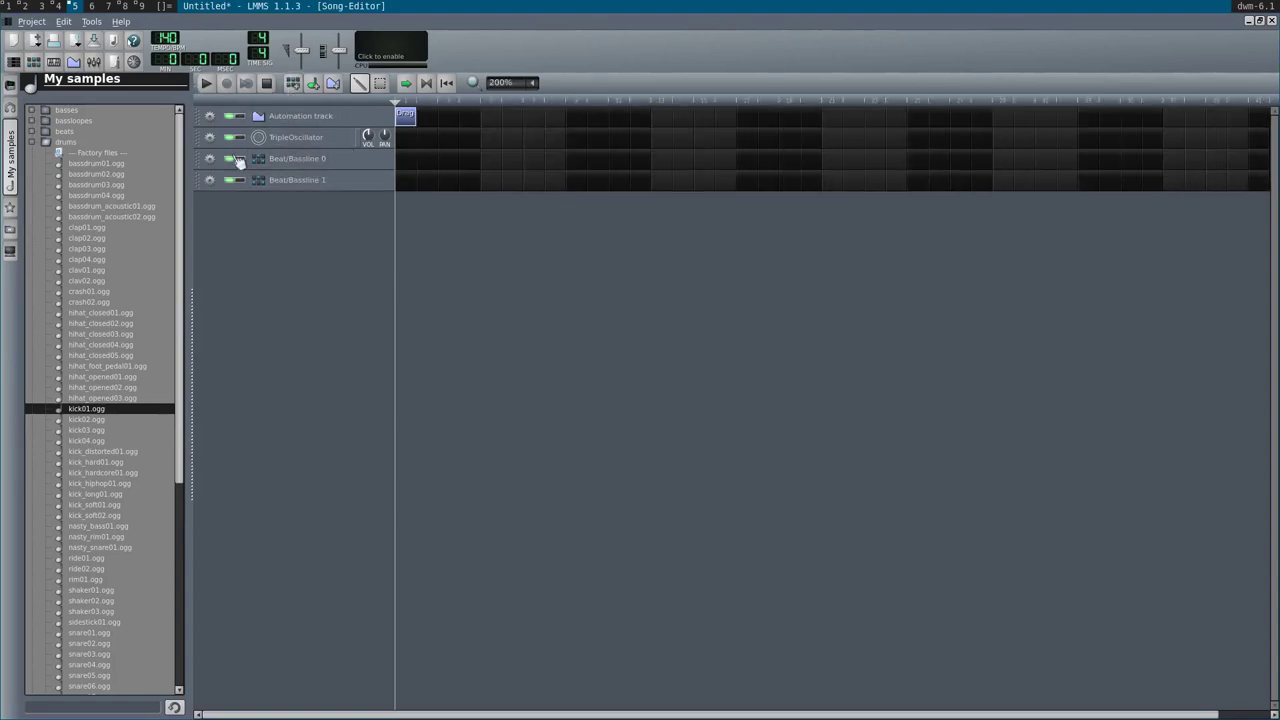
{"action": "left_click", "coordinate": [209, 181]}
{"action": "left_click", "coordinate": [207, 185]}
{"action": "left_click", "coordinate": [35, 62]}
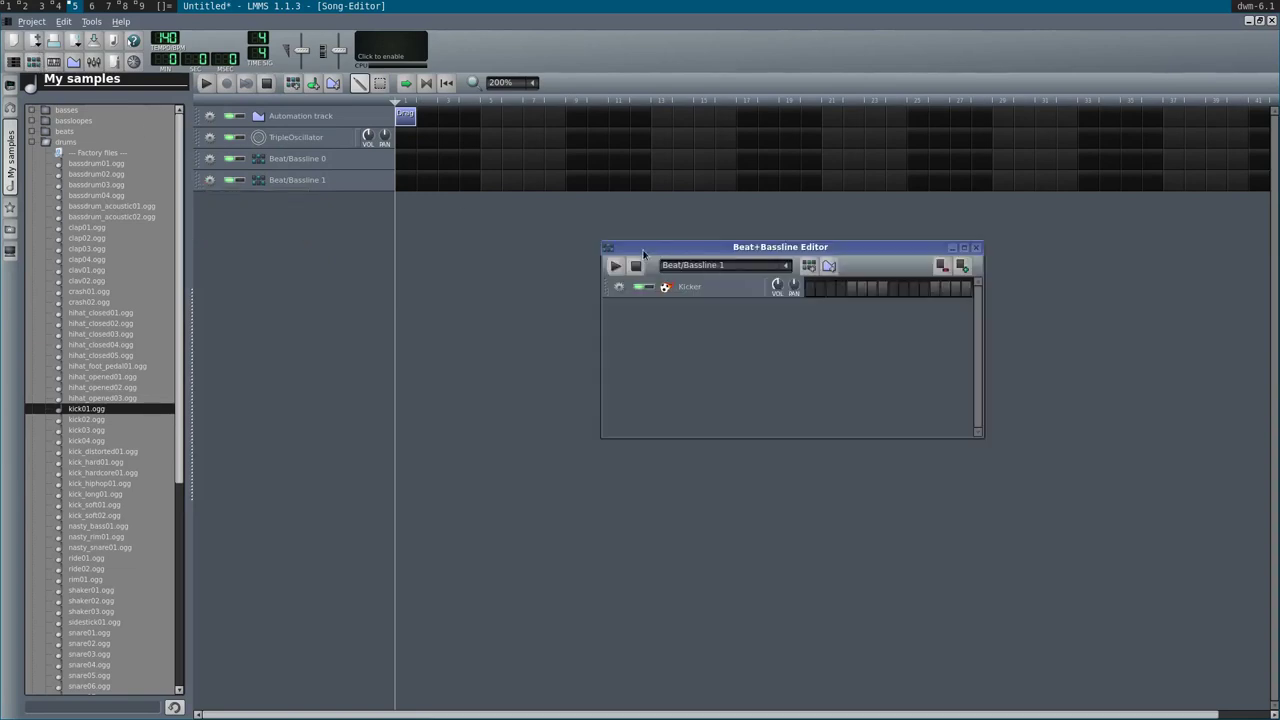
- Place Kicker hits on steps 1, 5, 9 and 13 of Beat/Bassline 1 and play the pattern
{"action": "left_click", "coordinate": [810, 289]}
{"action": "left_click", "coordinate": [851, 289]}
{"action": "left_click", "coordinate": [893, 289]}
{"action": "left_click", "coordinate": [934, 289]}
{"action": "key", "text": "space"}
{"action": "left_click", "coordinate": [703, 288]}
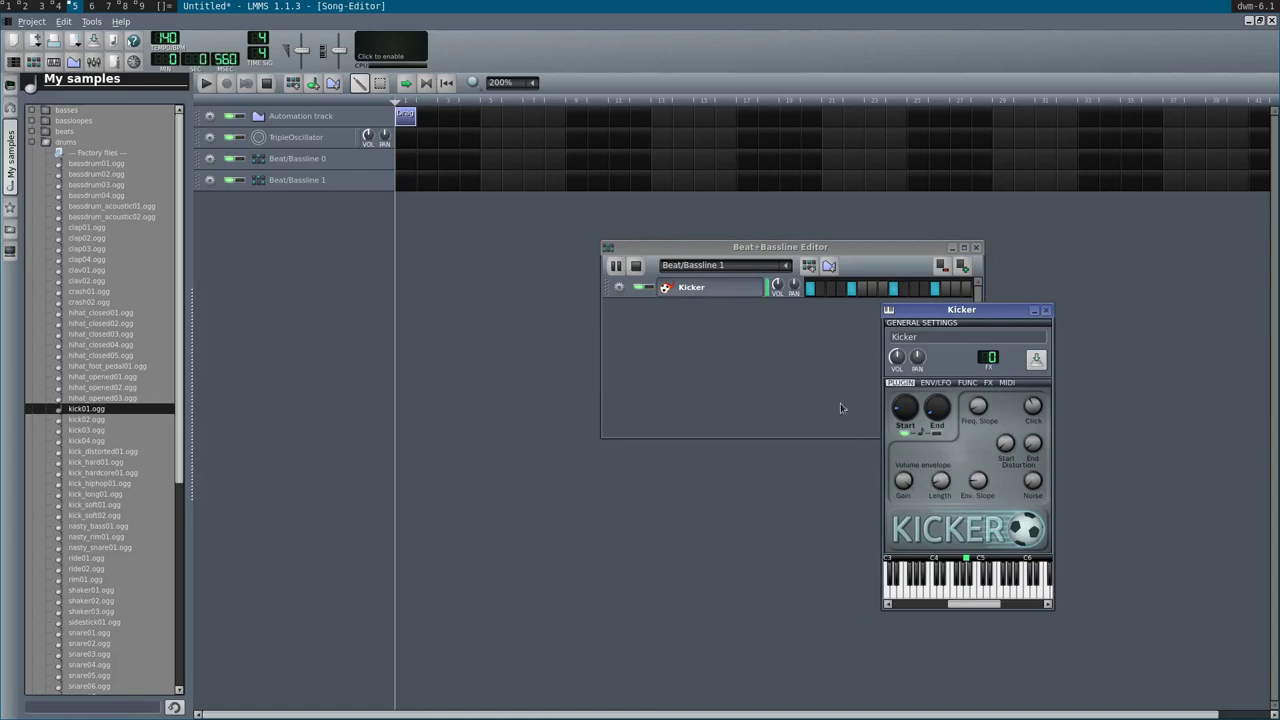
{"action": "left_click", "coordinate": [808, 350]}
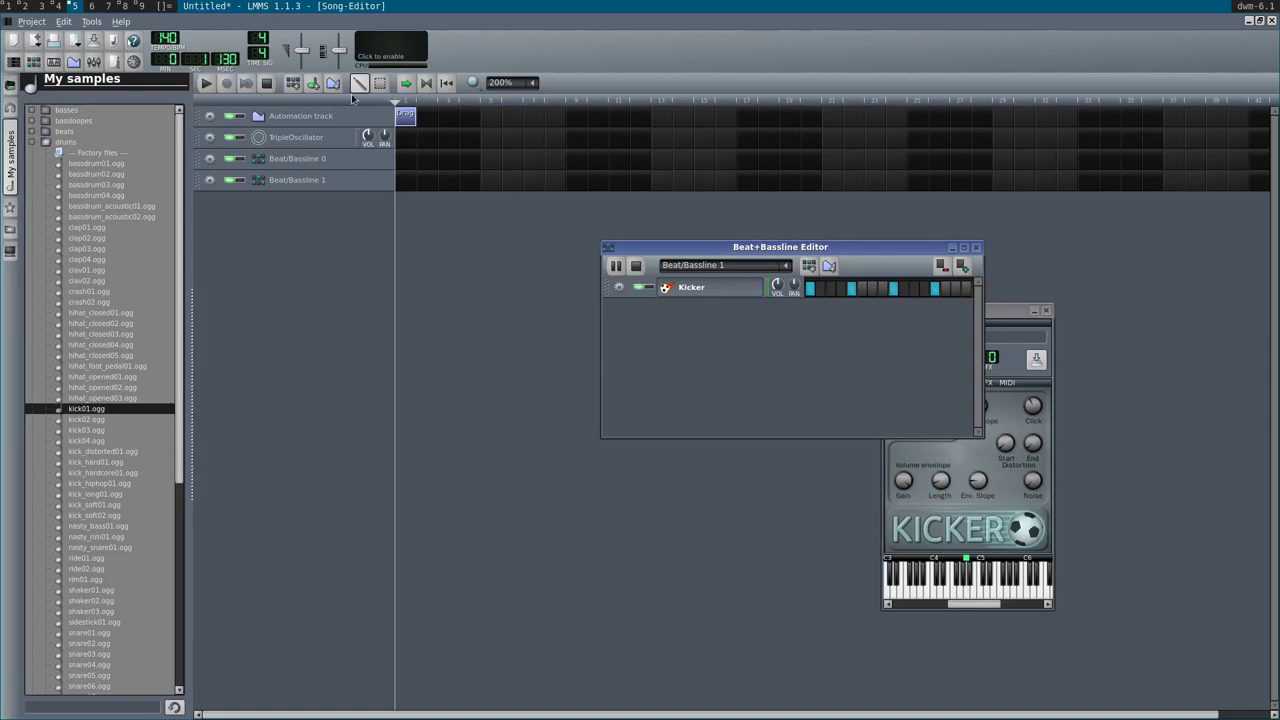
- Set the song tempo to 175 BPM while the pattern plays
{"action": "double_click", "coordinate": [178, 44]}
{"action": "type", "text": "175"}
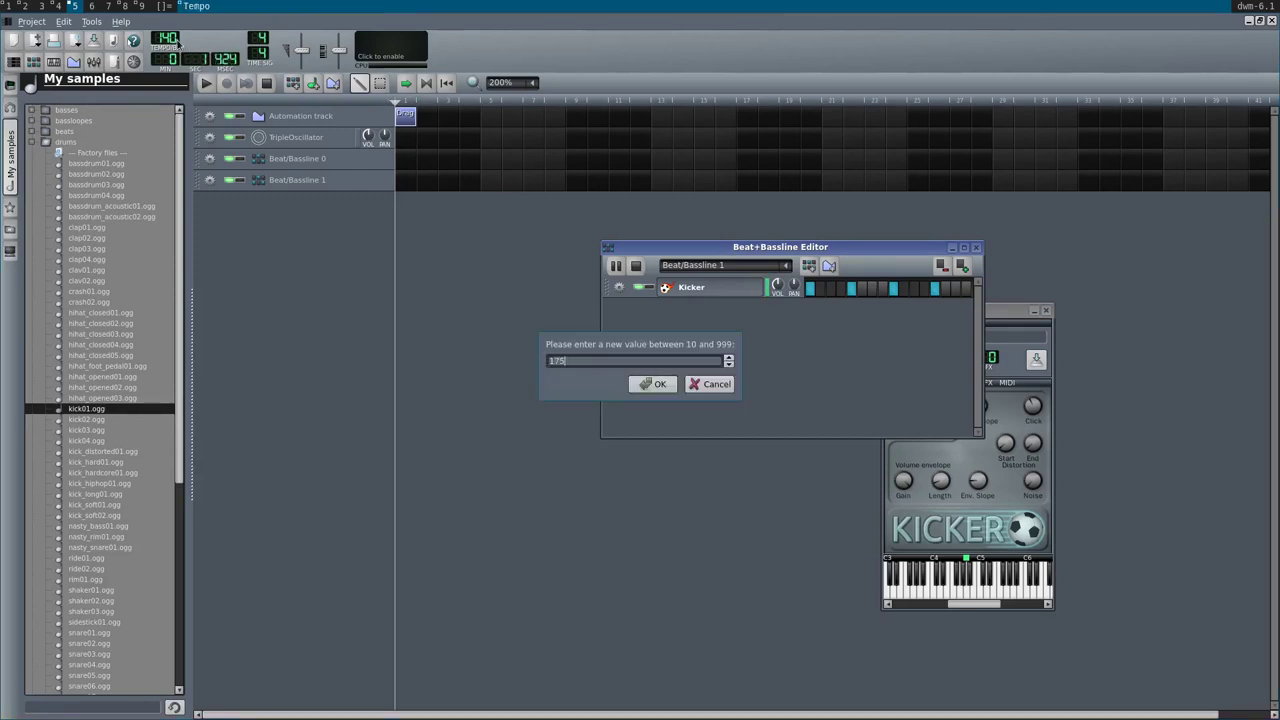
{"action": "key", "text": "Return"}
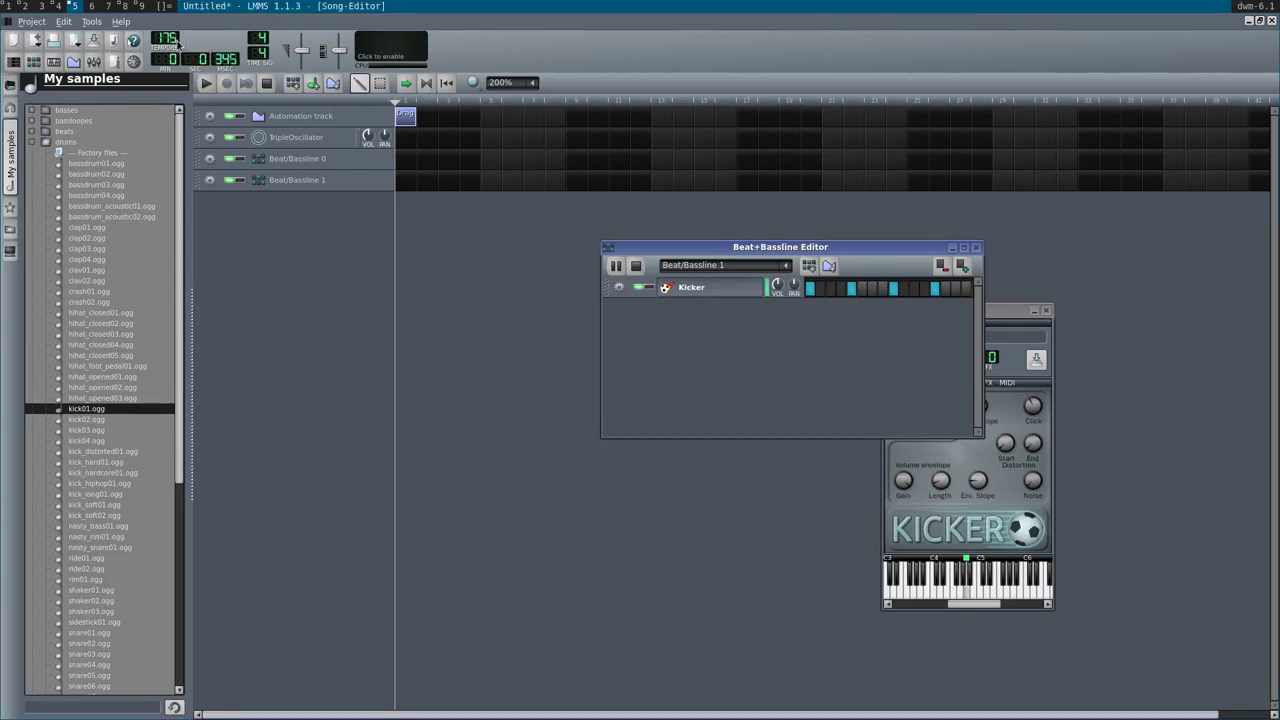
- Fill in Kicker hits on every second step of Beat/Bassline 1 and set the tempo to 240 BPM
{"action": "left_click", "coordinate": [832, 290]}
{"action": "left_click", "coordinate": [876, 292]}
{"action": "left_click", "coordinate": [916, 292]}
{"action": "double_click", "coordinate": [165, 39]}
{"action": "type", "text": "240"}
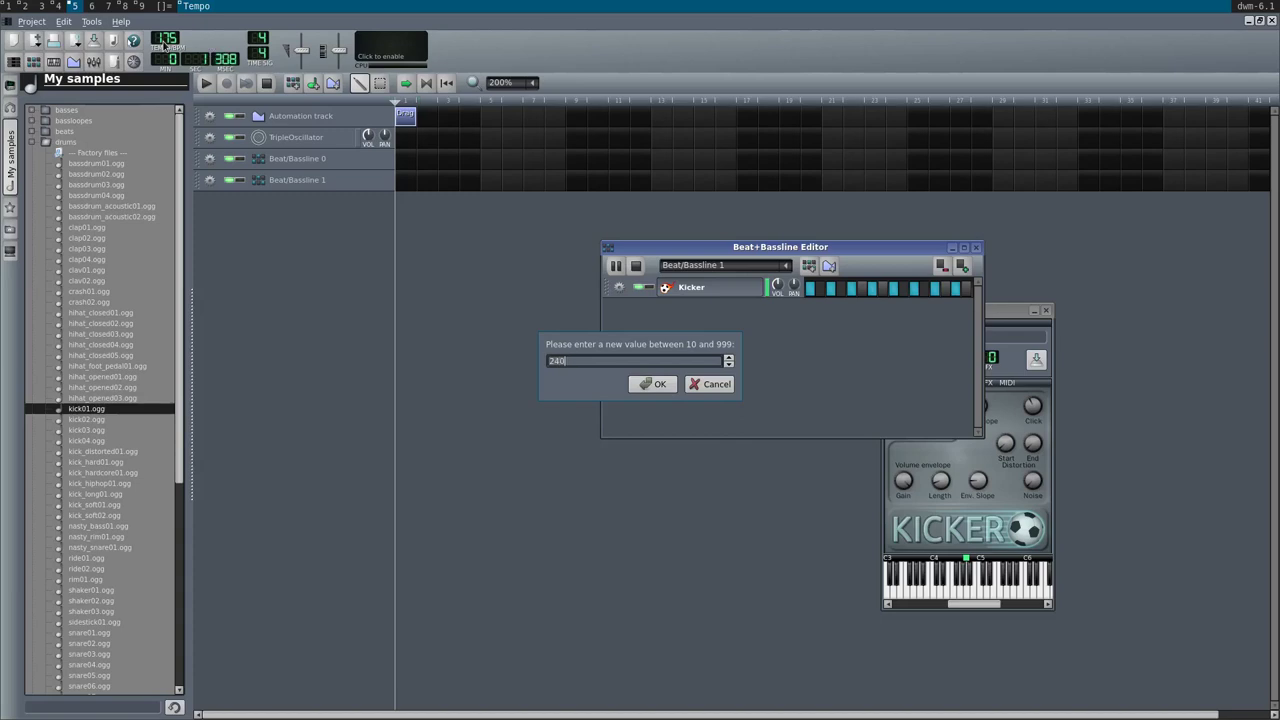
{"action": "key", "text": "Return"}
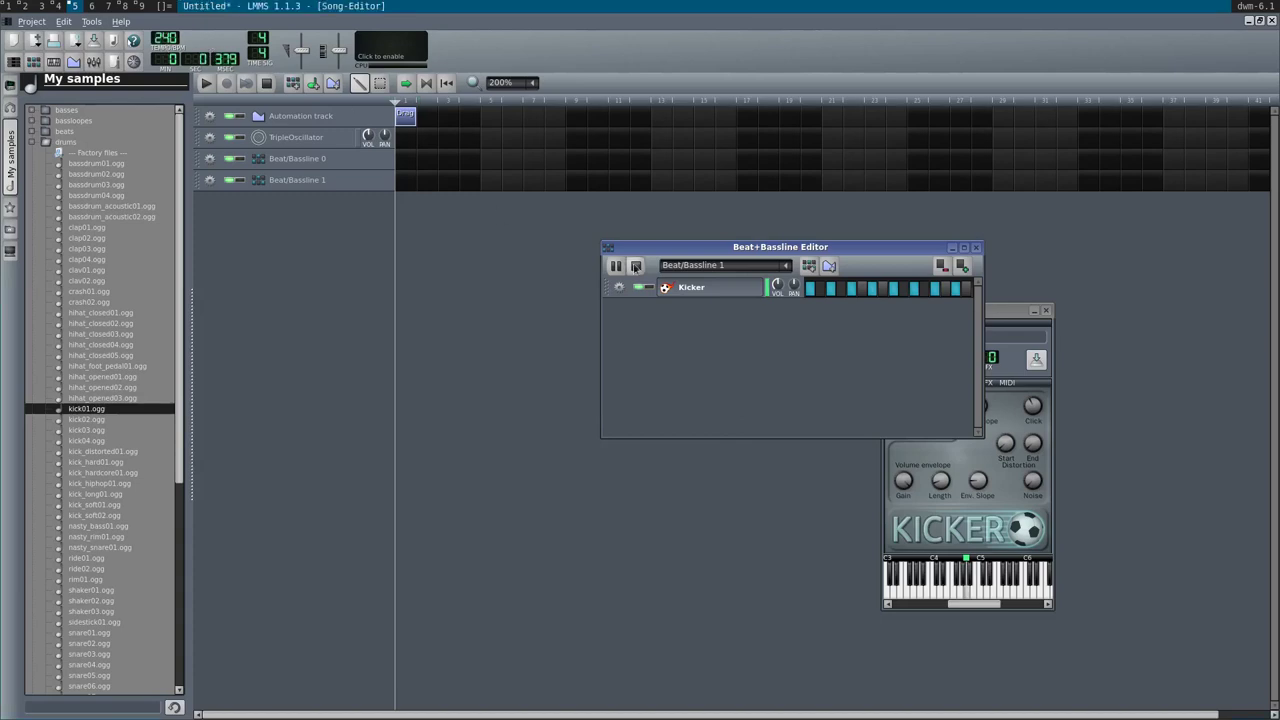
- Remove the Kicker hit on step 3 and set the song tempo to 275 BPM
{"action": "left_click", "coordinate": [830, 289]}
{"action": "double_click", "coordinate": [165, 42]}
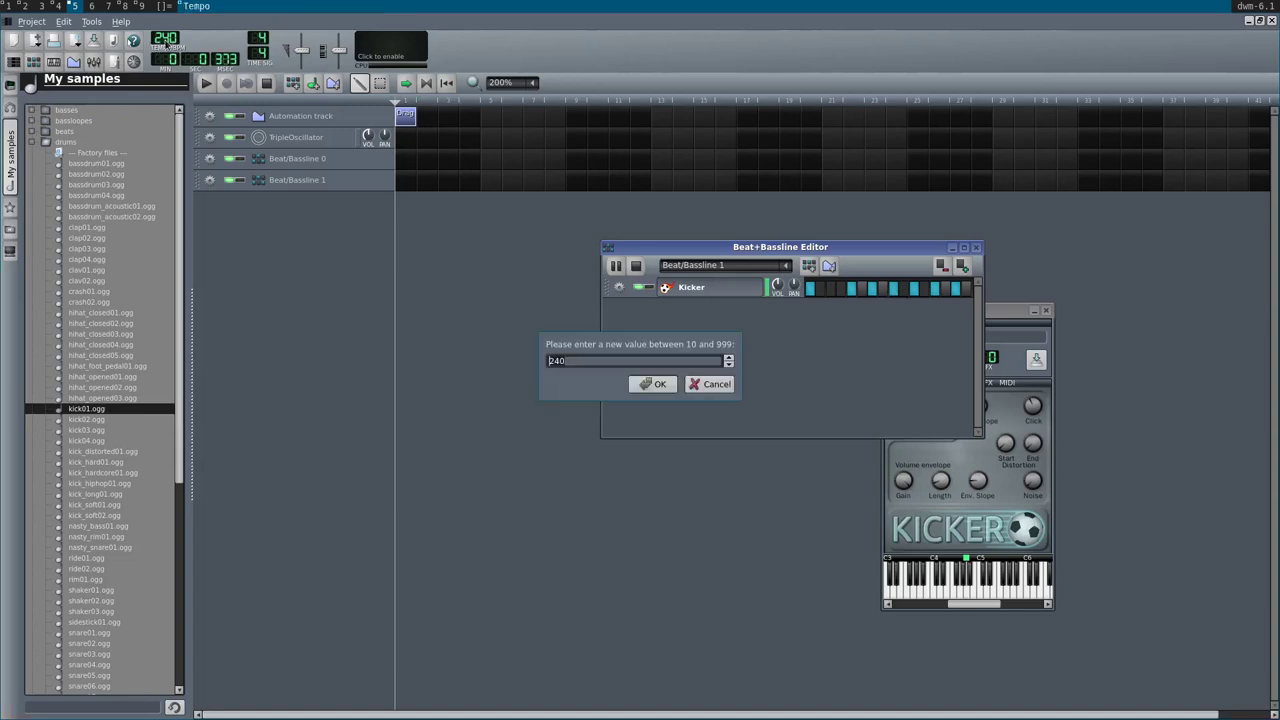
{"action": "type", "text": "275"}
{"action": "key", "text": "Return"}
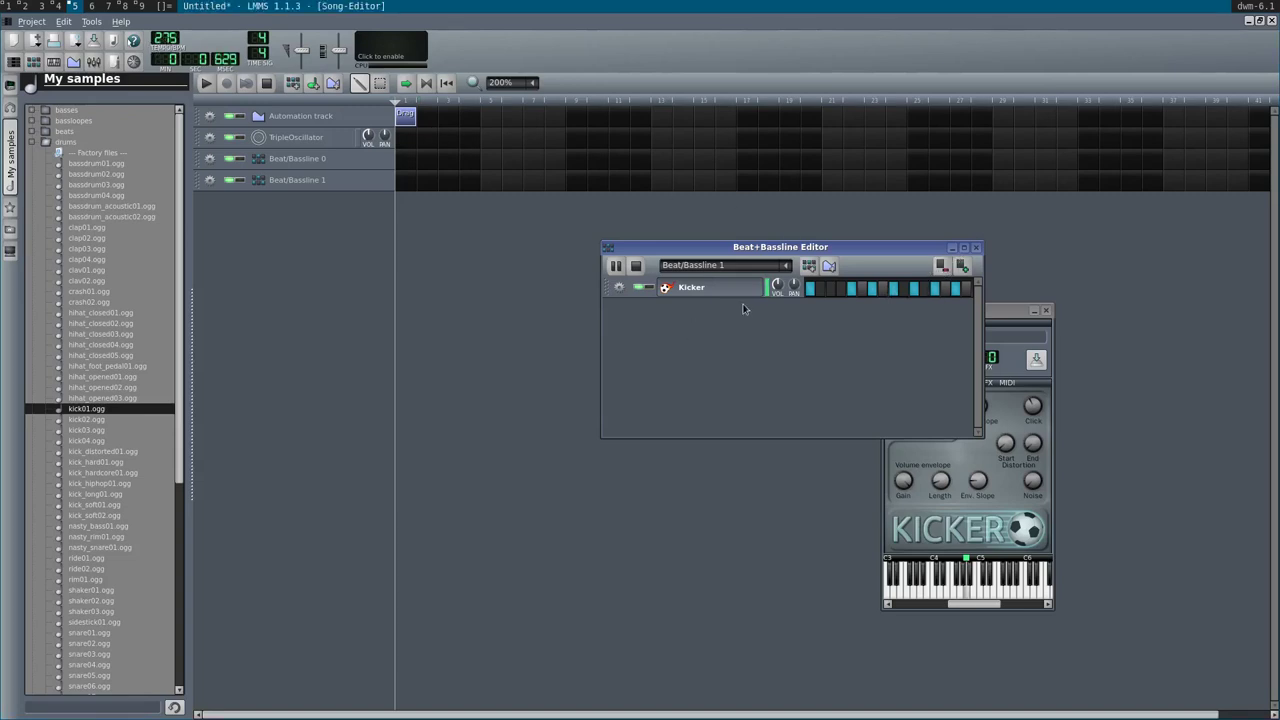
- Stop playback and clear every Kicker hit from Beat/Bassline 1, closing the pattern editor when done
{"action": "left_click", "coordinate": [809, 291]}
{"action": "key", "text": "space"}
{"action": "left_click", "coordinate": [851, 291]}
{"action": "left_click", "coordinate": [893, 291]}
{"action": "left_click", "coordinate": [903, 291]}
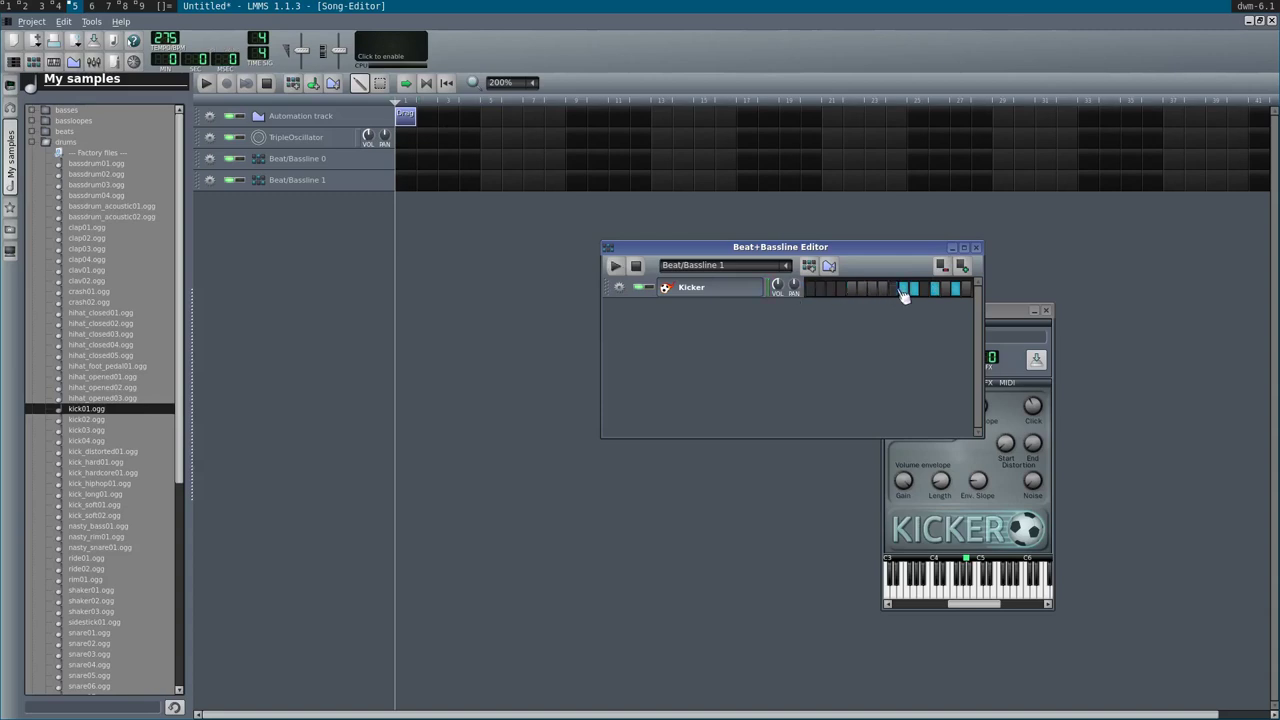
{"action": "double_click", "coordinate": [903, 291]}
{"action": "left_click", "coordinate": [1272, 20]}
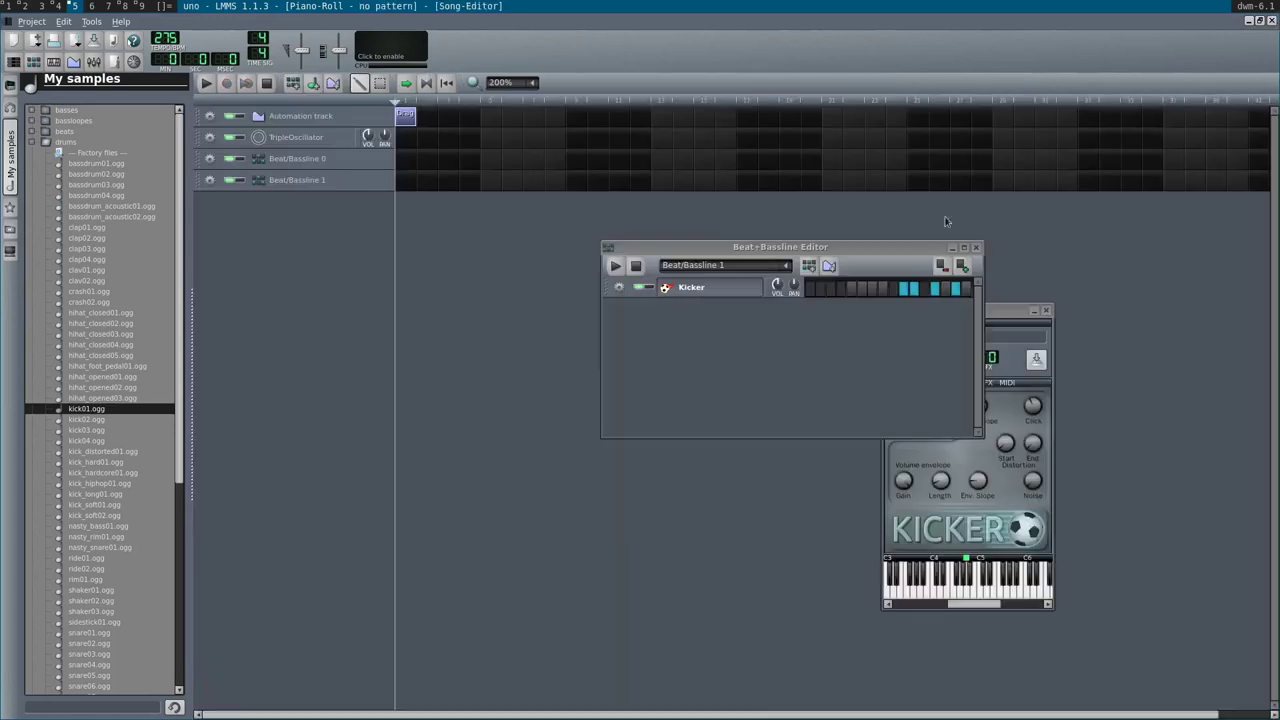
{"action": "left_click", "coordinate": [910, 291]}
{"action": "left_click", "coordinate": [935, 291]}
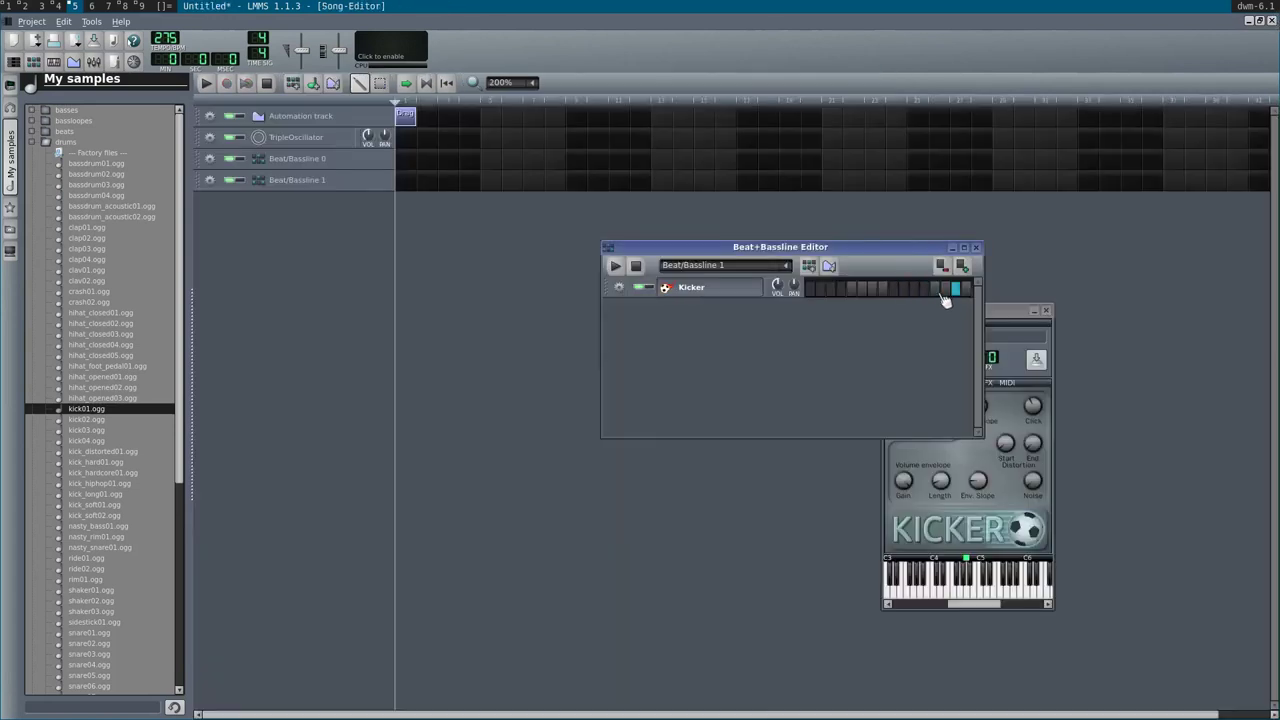
{"action": "left_click", "coordinate": [955, 291]}
{"action": "left_click", "coordinate": [976, 248]}
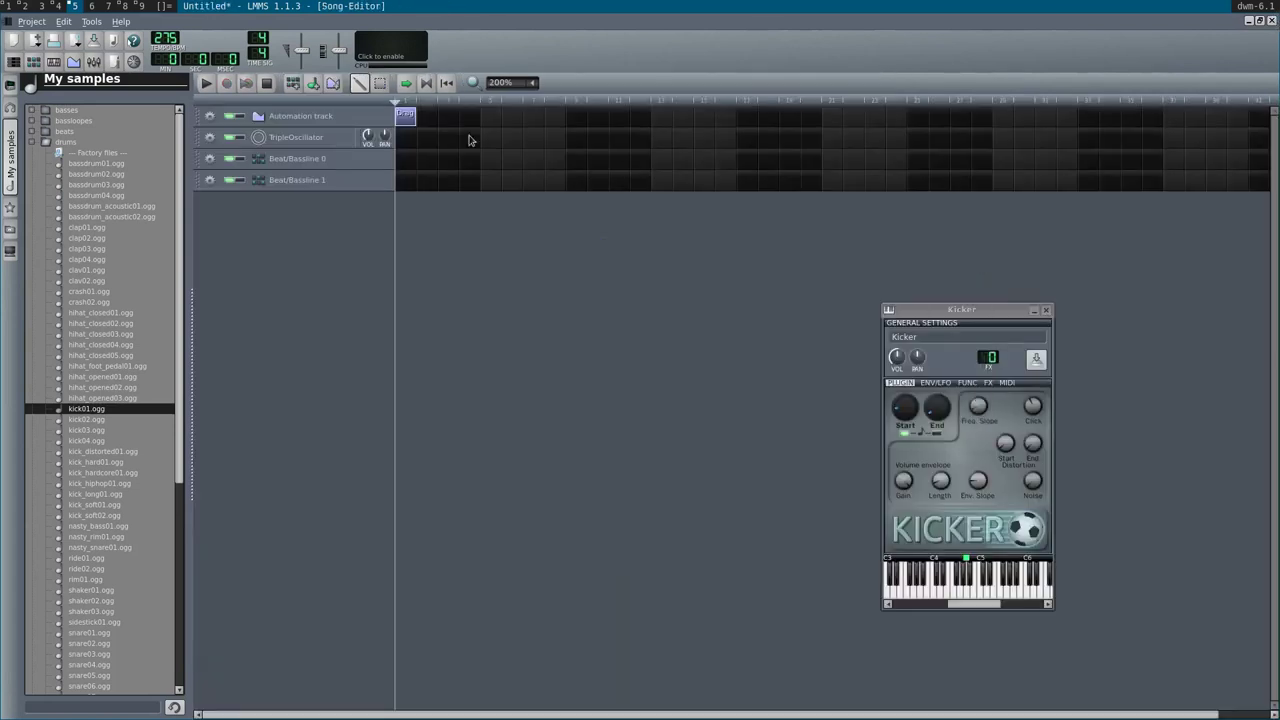
- Link the song tempo to the automation clip at bar 1 and view its curve in the Automation Editor
{"action": "left_click_drag", "start_coordinate": [166, 38], "coordinate": [166, 22]}
{"action": "left_click_drag", "start_coordinate": [174, 44], "coordinate": [410, 120]}
{"action": "double_click", "coordinate": [407, 117]}
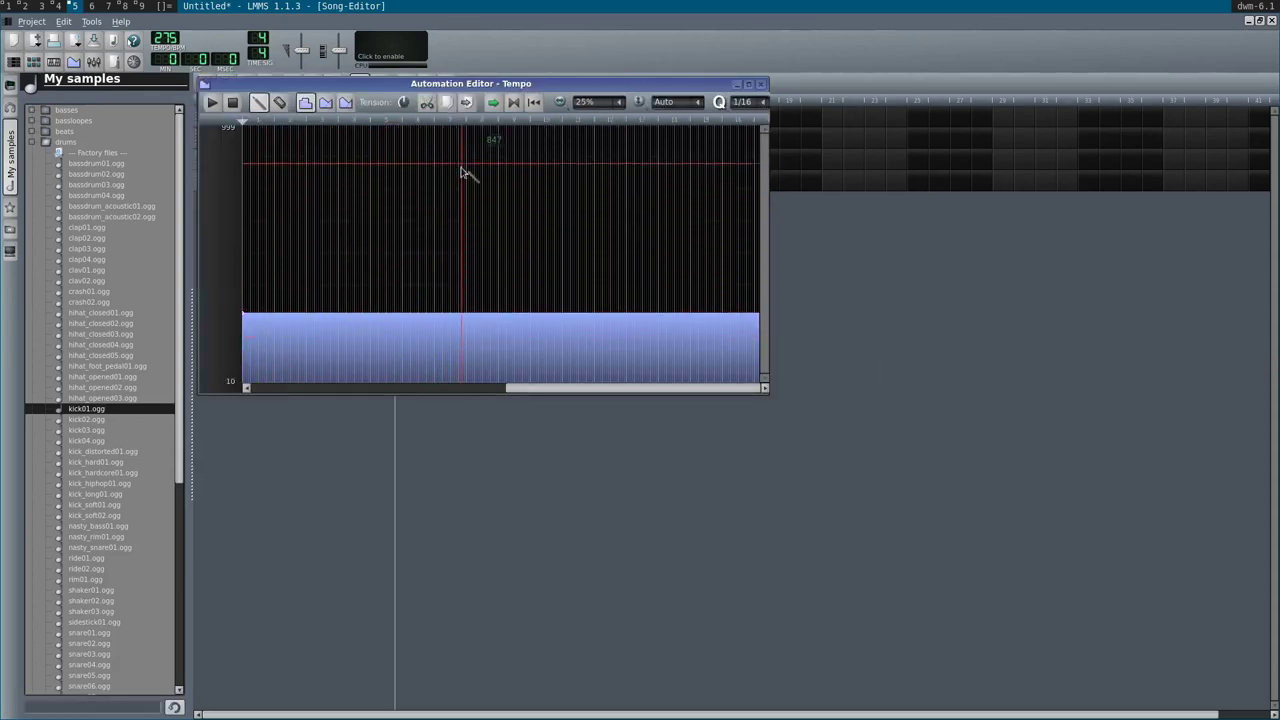
{"action": "left_click", "coordinate": [761, 84]}
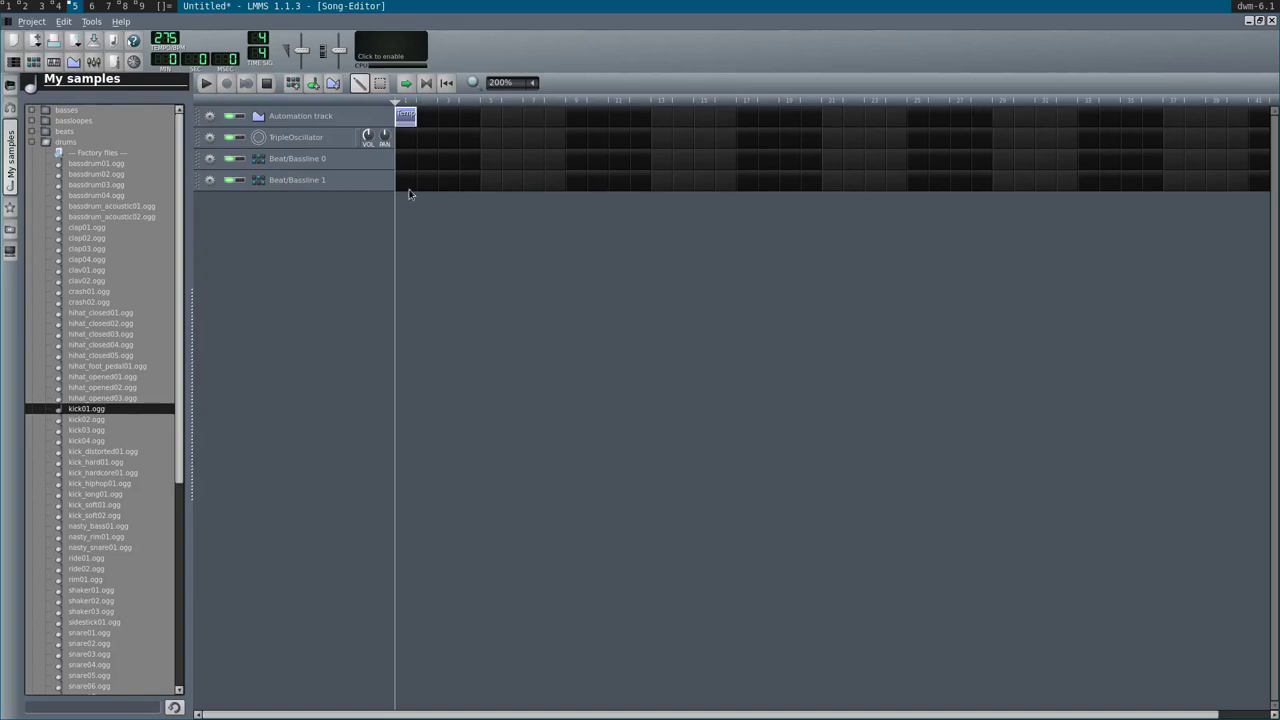
- Place Kicker hits on steps 1, 5, 9 and 13 of the Beat/Bassline 0 pattern
{"action": "left_click", "coordinate": [313, 170]}
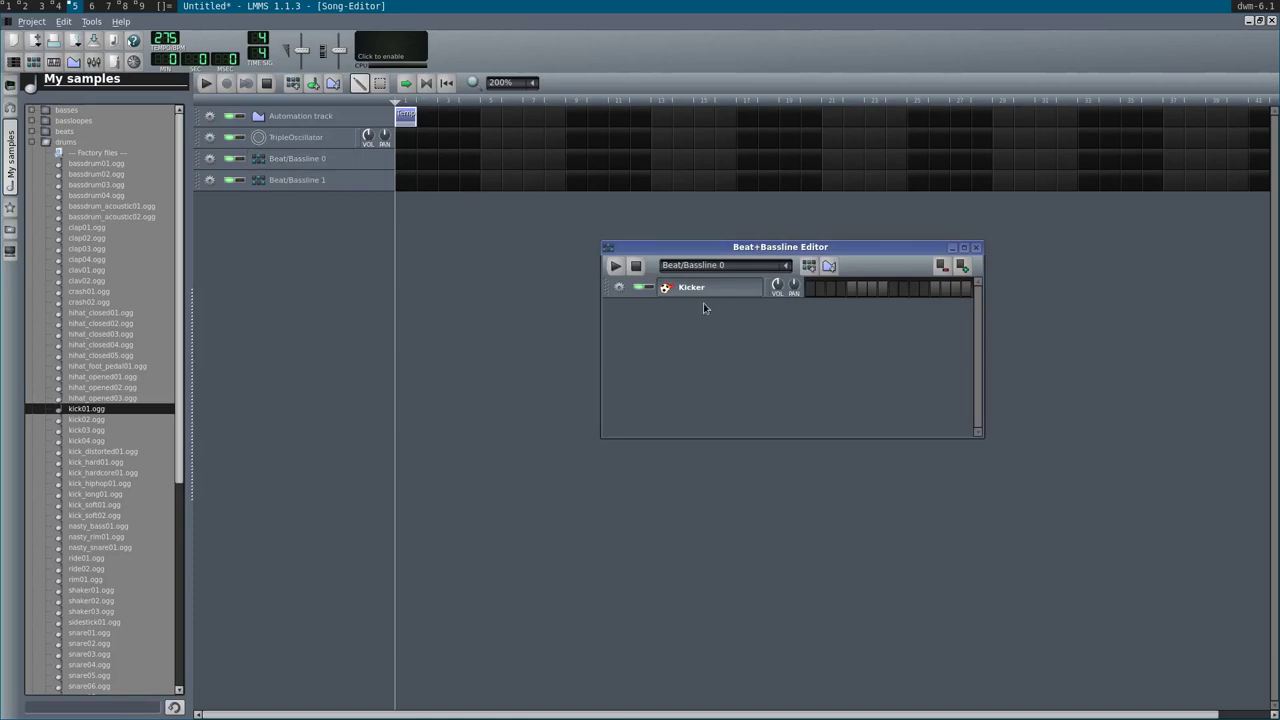
{"action": "left_click_drag", "start_coordinate": [853, 253], "coordinate": [784, 186]}
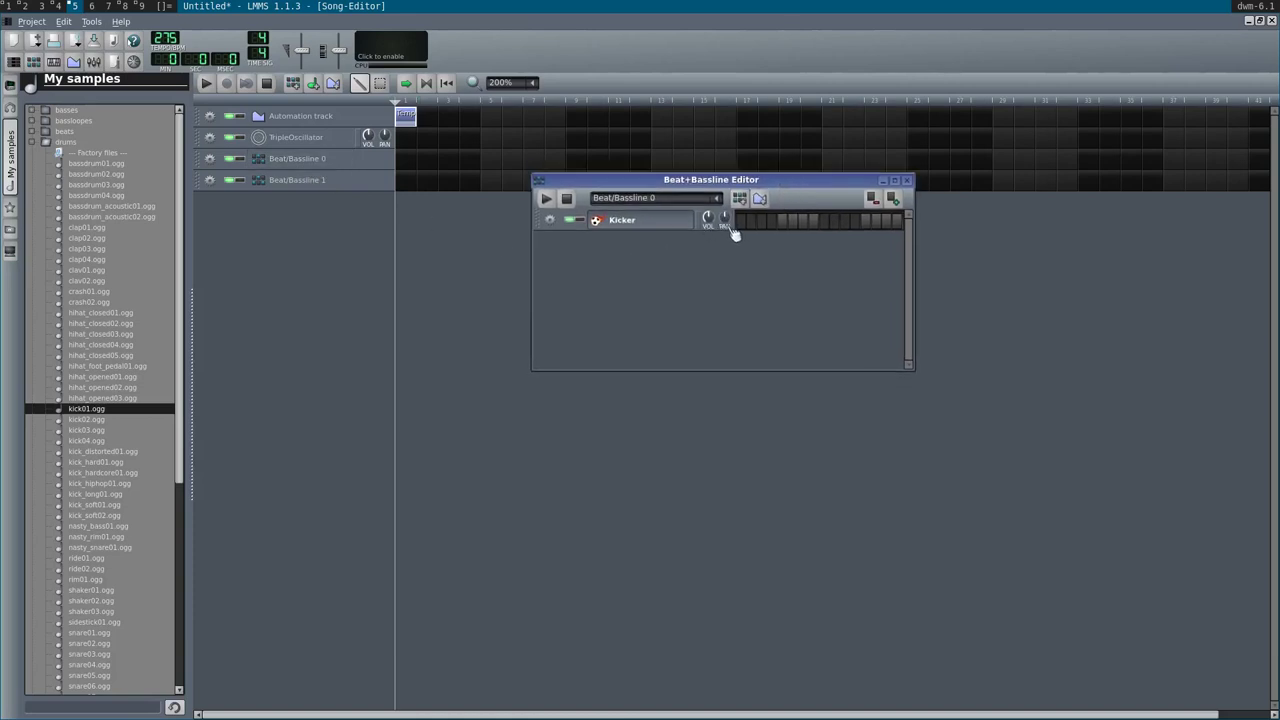
{"action": "left_click", "coordinate": [742, 223]}
{"action": "left_click", "coordinate": [784, 224]}
{"action": "left_click", "coordinate": [826, 224]}
{"action": "left_click", "coordinate": [867, 224]}
- Open the Kicker instrument and look over its volume envelope gain and its stacking and arpeggio functions
{"action": "left_click", "coordinate": [625, 221]}
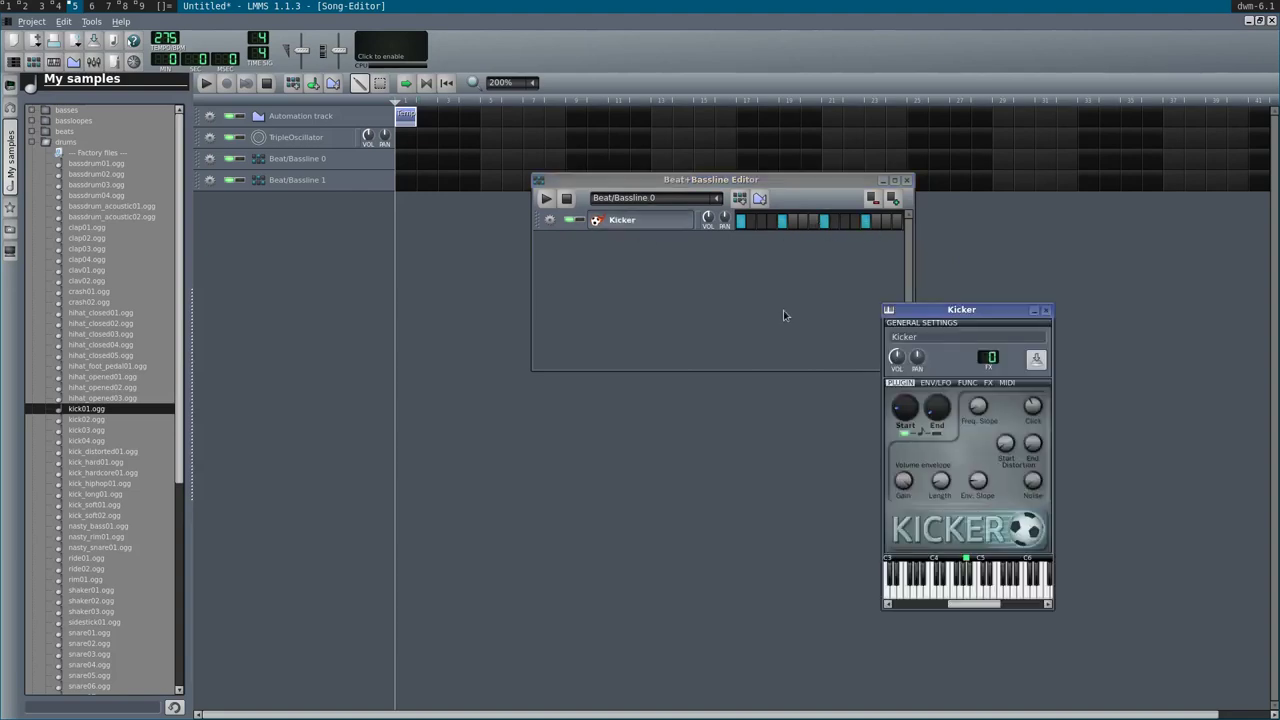
{"action": "mouse_move", "coordinate": [906, 479]}
{"action": "left_click_drag", "start_coordinate": [906, 481], "coordinate": [906, 481]}
{"action": "left_click", "coordinate": [969, 385]}
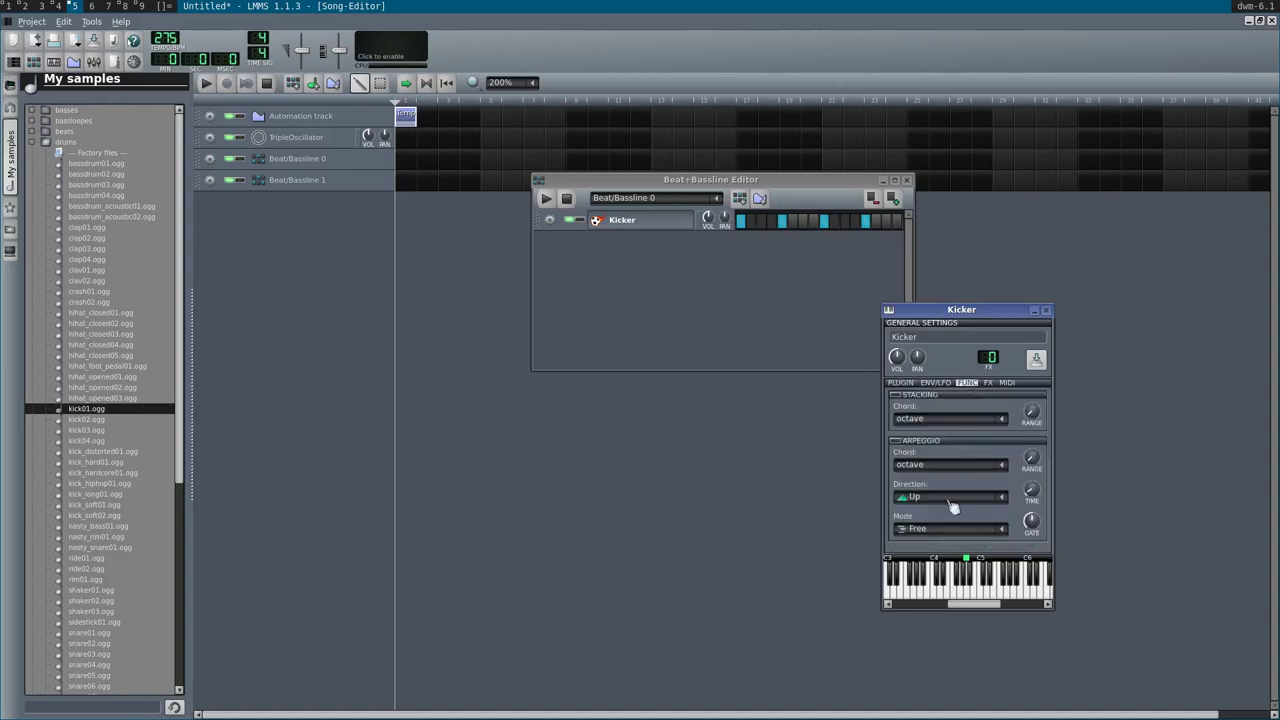
- Search the effects available for the Kicker's effects chain for "wave", then return to the synth settings without adding one
{"action": "left_click", "coordinate": [988, 383]}
{"action": "left_click", "coordinate": [920, 540]}
{"action": "type", "text": "wa"}
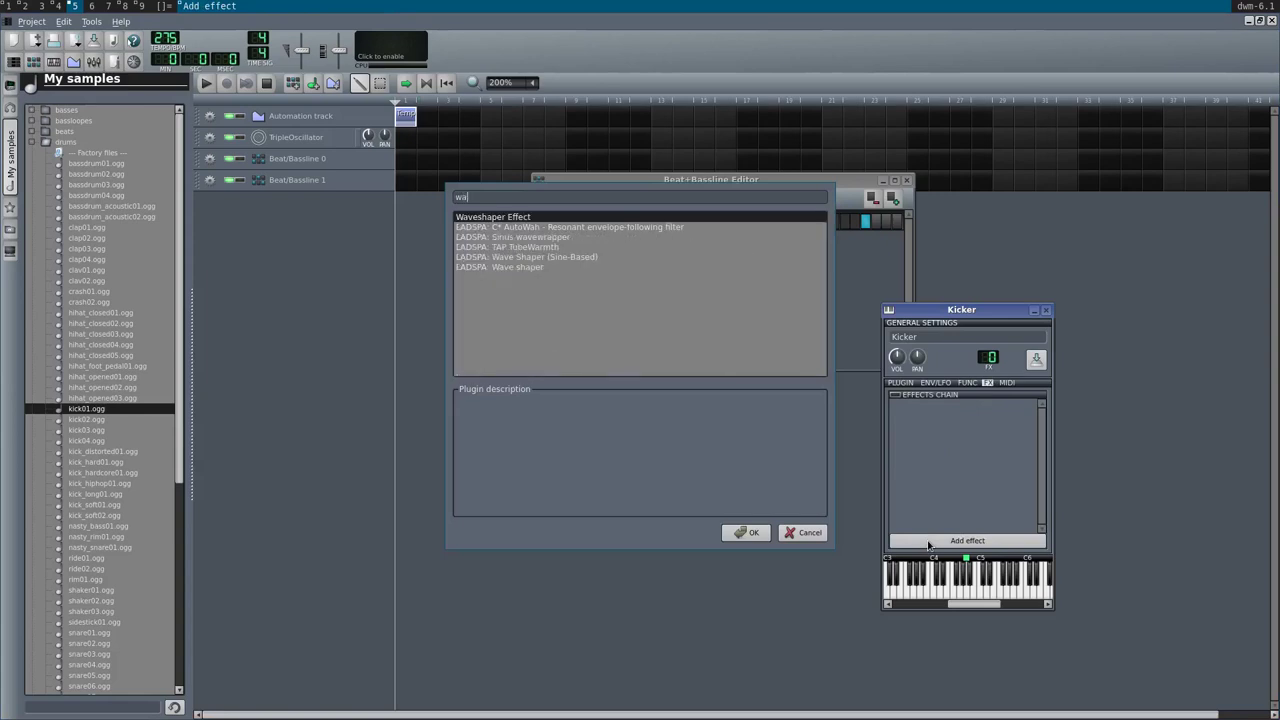
{"action": "type", "text": "ve"}
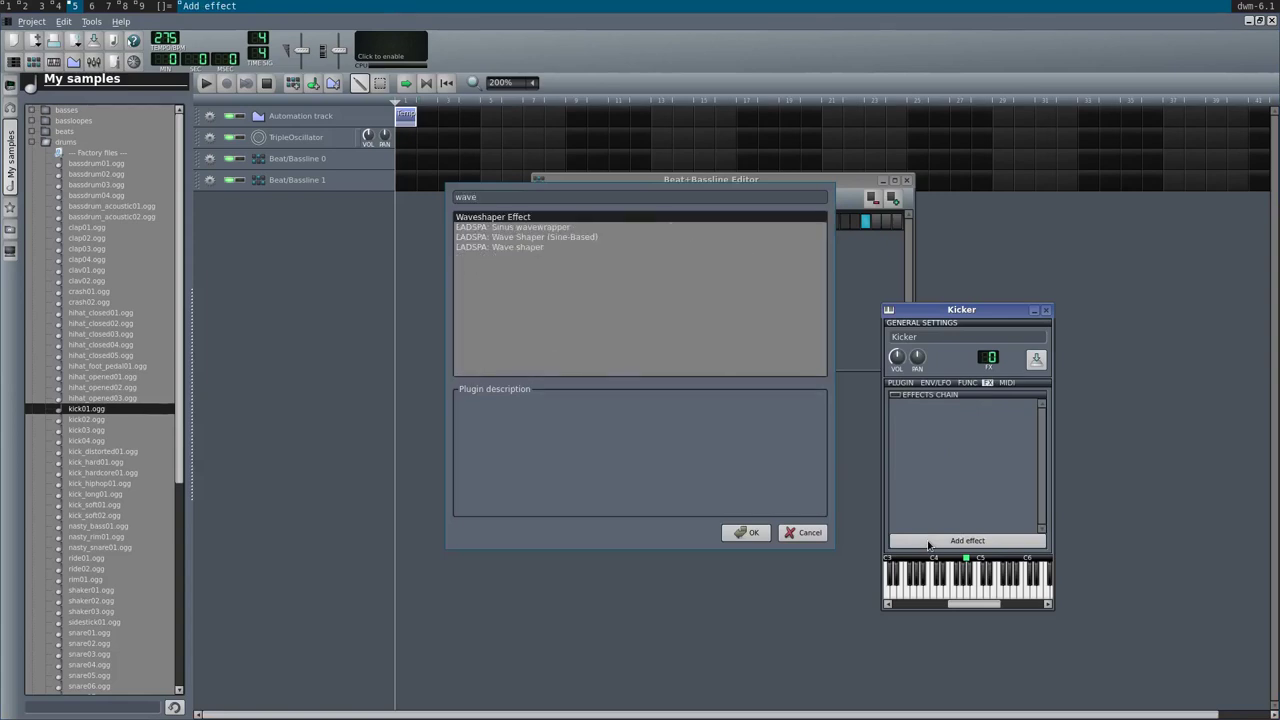
{"action": "key", "text": "Escape"}
{"action": "left_click", "coordinate": [899, 383]}
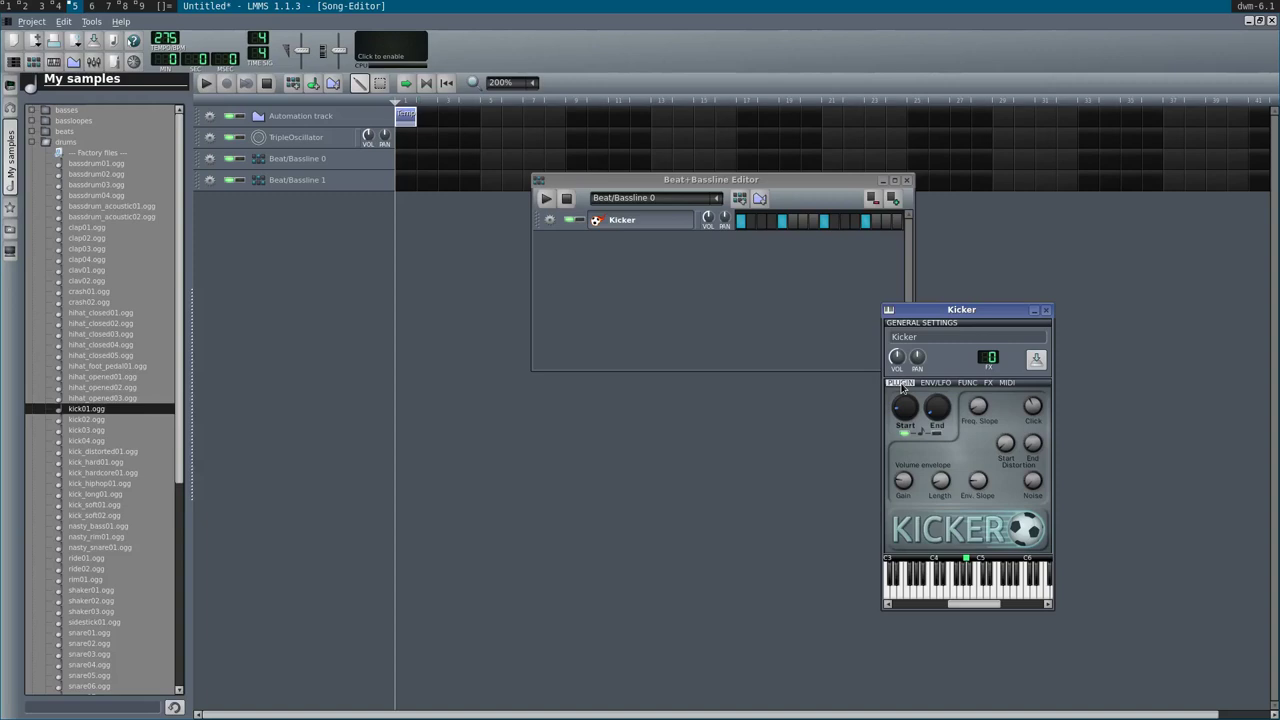
- Add the Waveshaper Effect to the Kicker's effects chain
{"action": "left_click", "coordinate": [966, 384]}
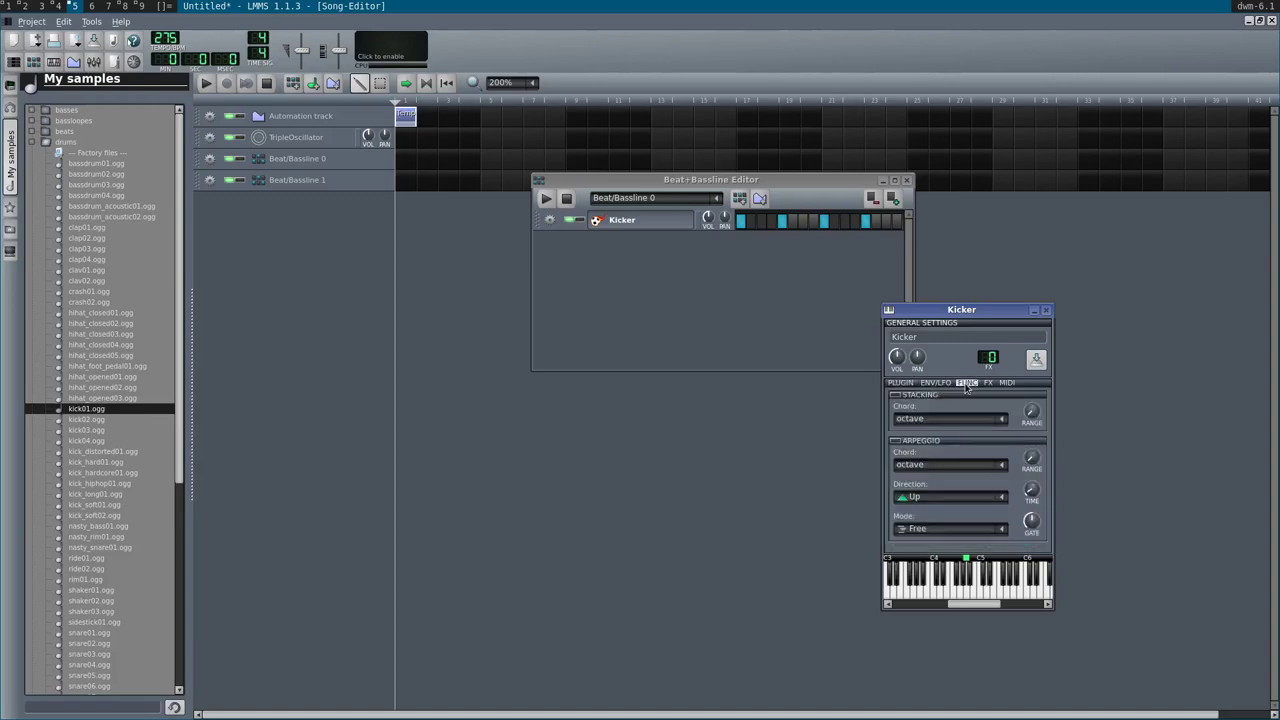
{"action": "left_click", "coordinate": [987, 384]}
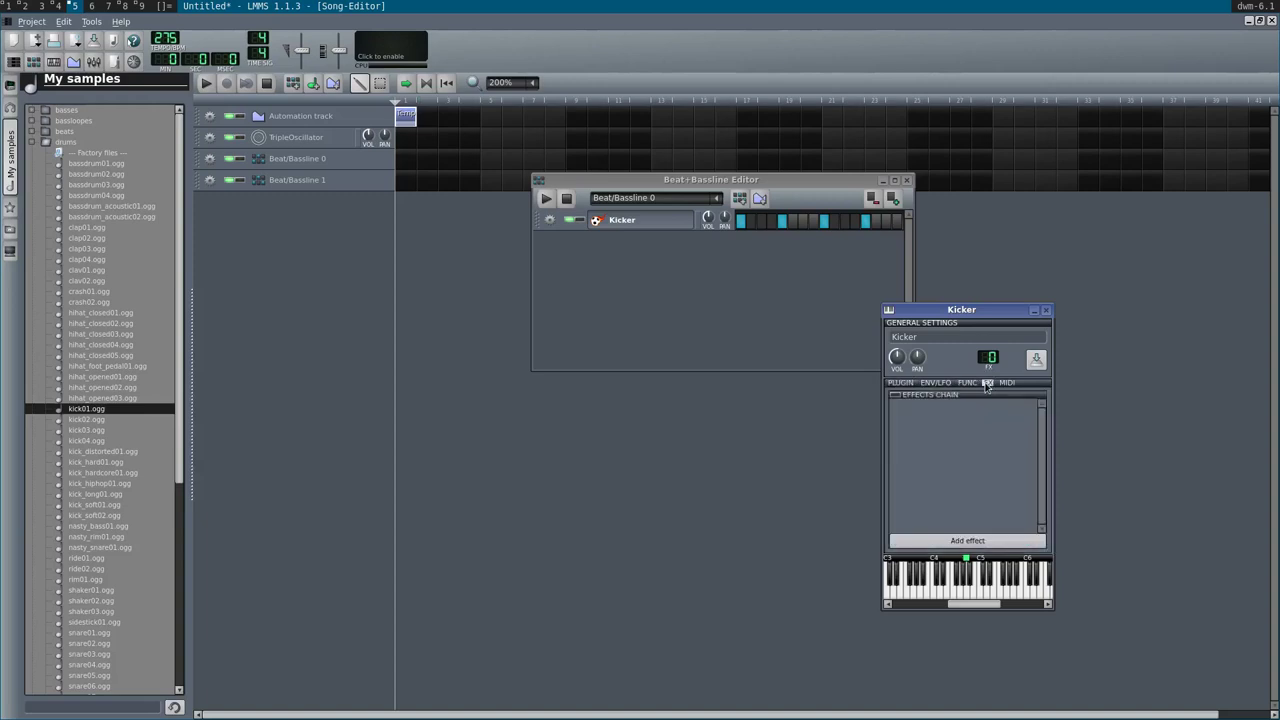
{"action": "left_click", "coordinate": [947, 542]}
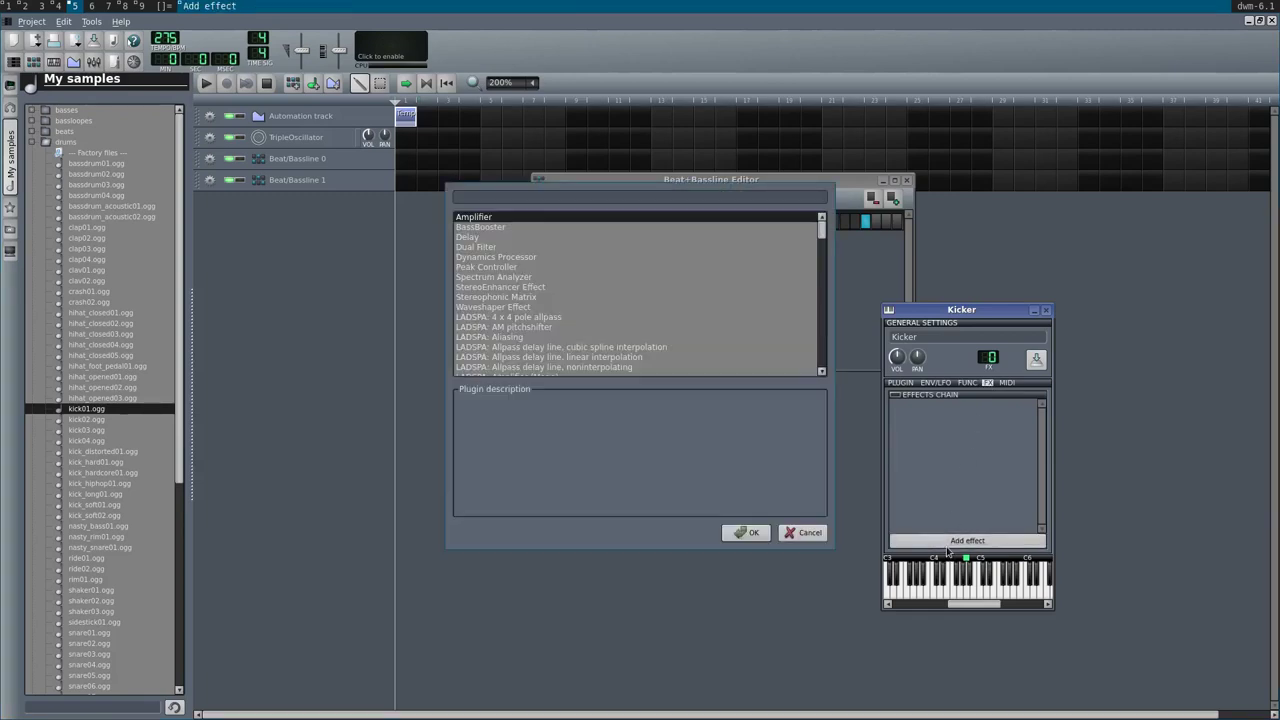
{"action": "type", "text": "wave"}
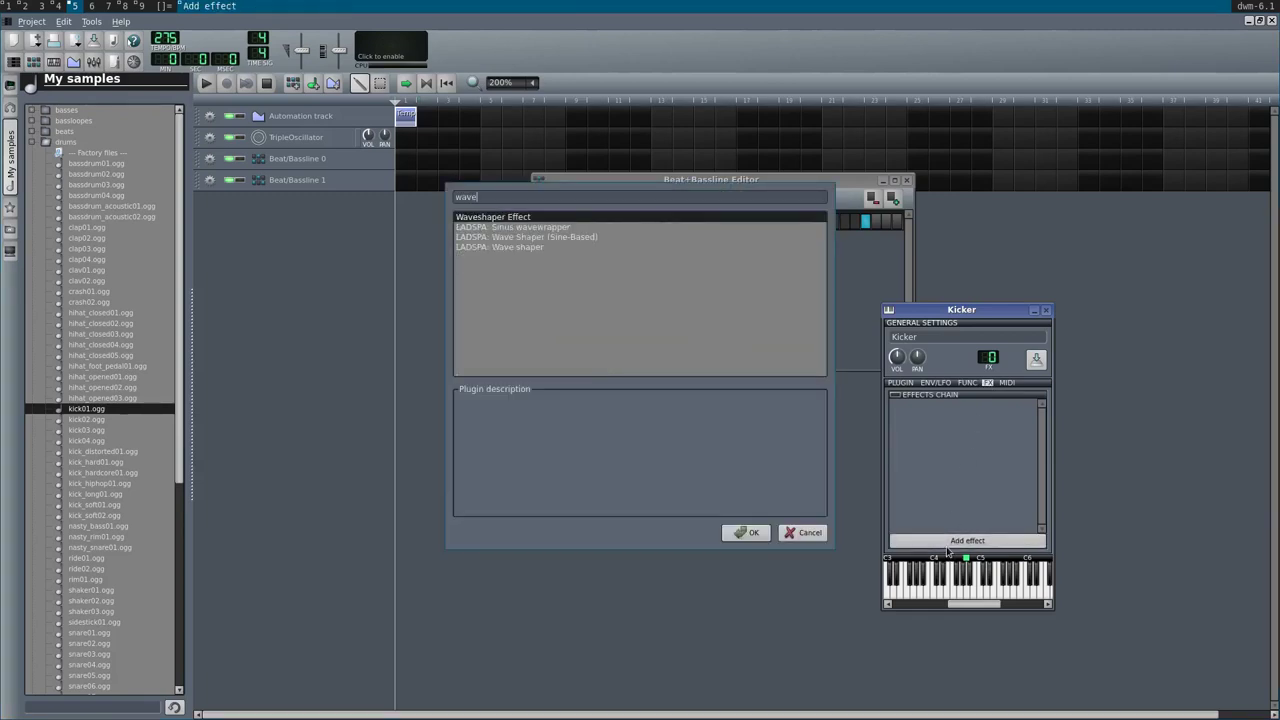
{"action": "key", "text": "Return"}
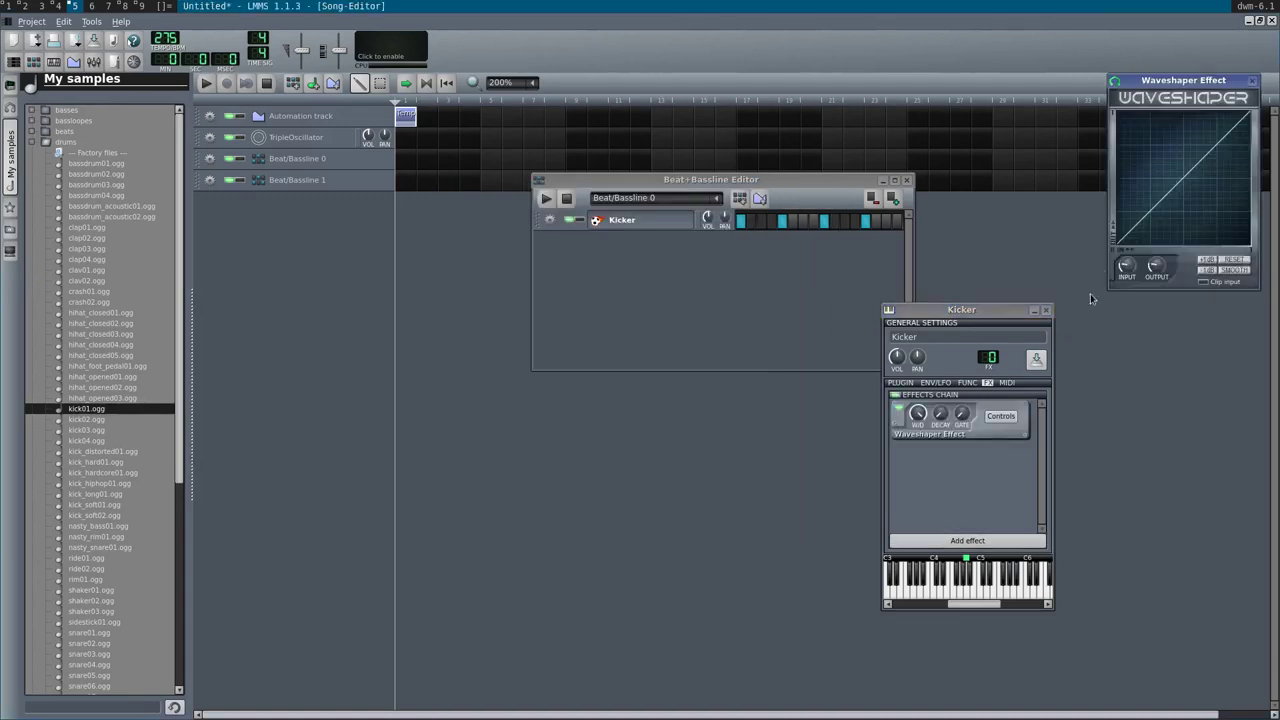
- Play the beat and redraw the low end of the Kicker's waveshaper curve as a slope descending into the diagonal
{"action": "left_click", "coordinate": [826, 268]}
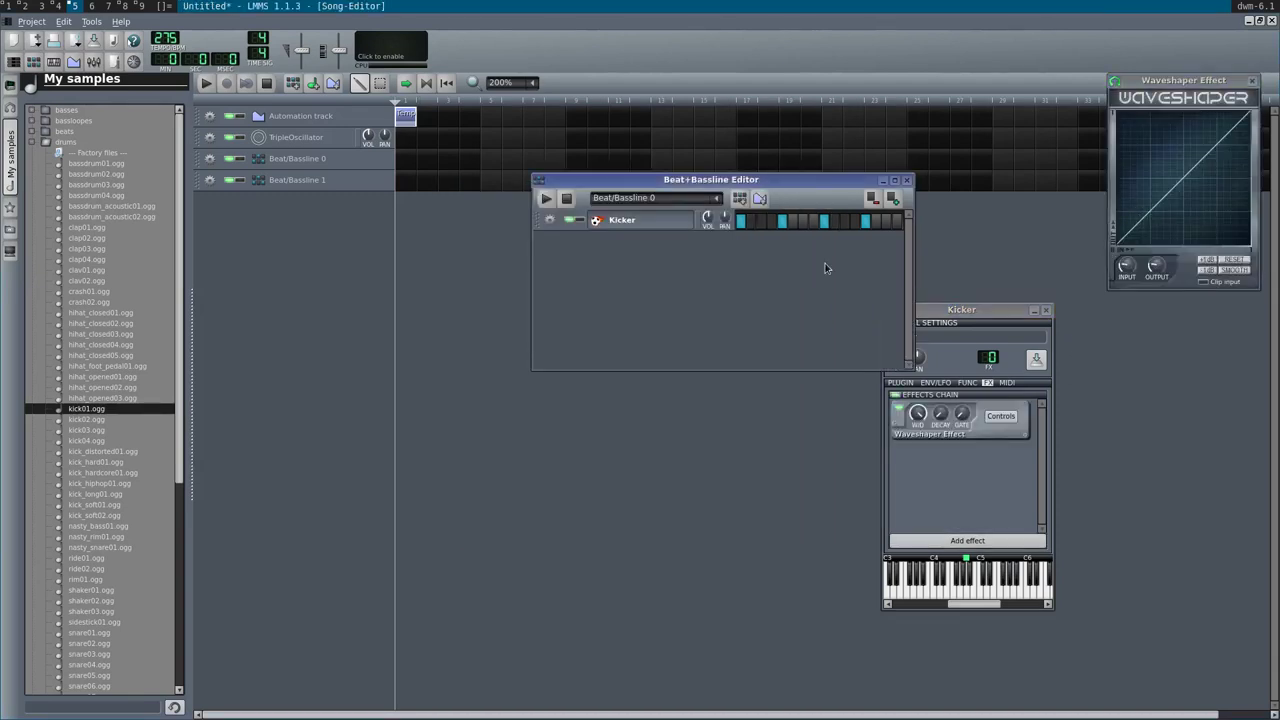
{"action": "key", "text": "space"}
{"action": "left_click_drag", "start_coordinate": [1149, 209], "coordinate": [1118, 185]}
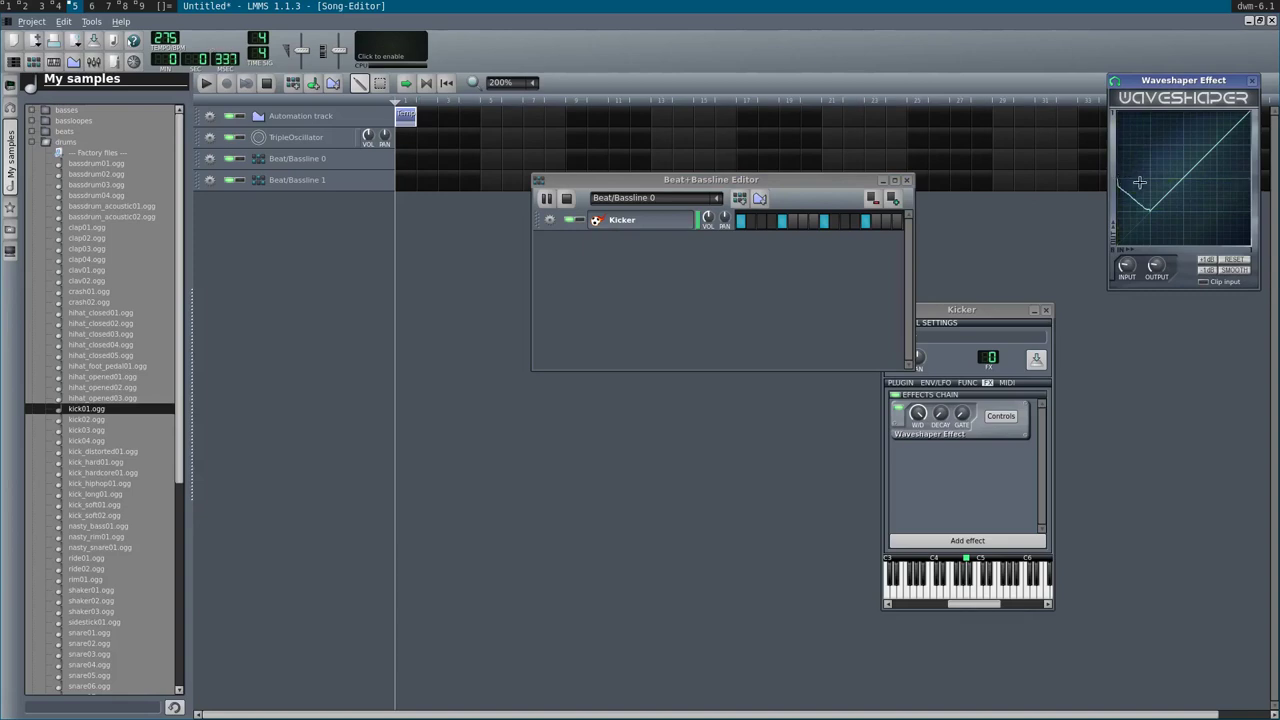
{"action": "mouse_move", "coordinate": [1118, 163]}
{"action": "left_mouse_down"}
{"action": "mouse_move", "coordinate": [1153, 198]}
{"action": "mouse_move", "coordinate": [1146, 220]}
{"action": "left_mouse_up"}
{"action": "left_click", "coordinate": [695, 300]}
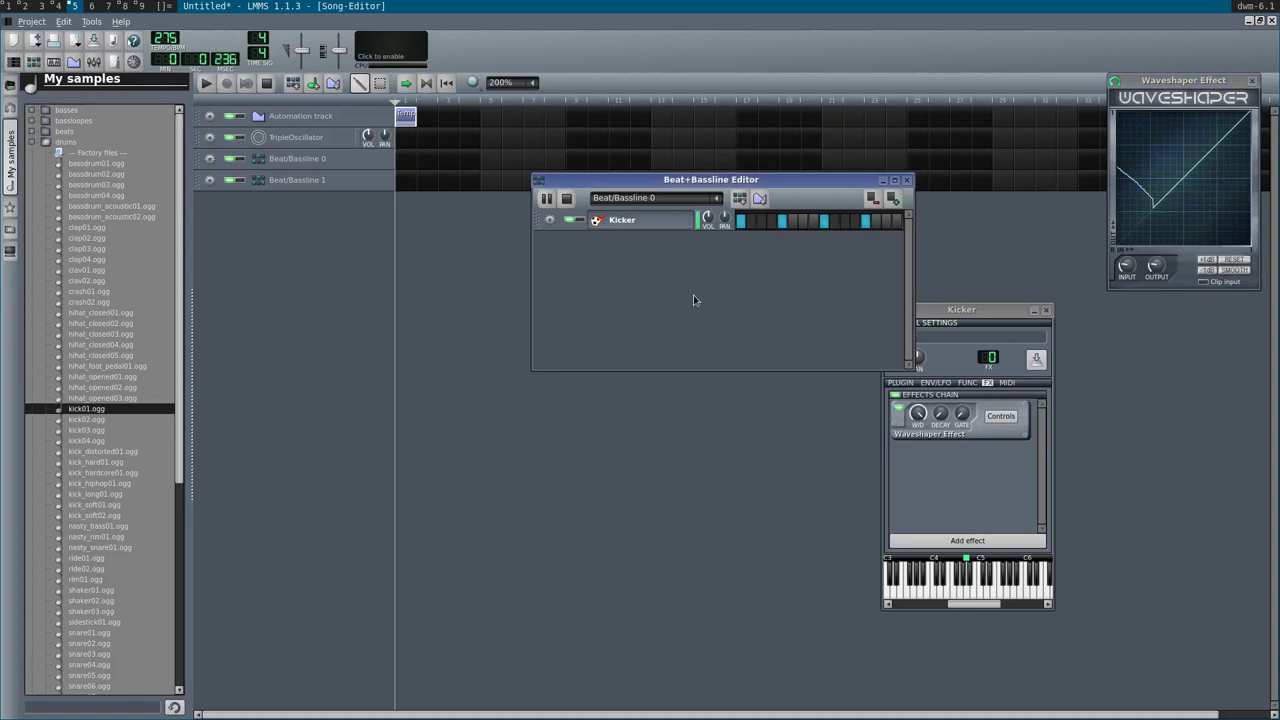
- Try the DJ EQ effect in the Kicker's effects chain, then remove it
{"action": "left_click", "coordinate": [948, 540]}
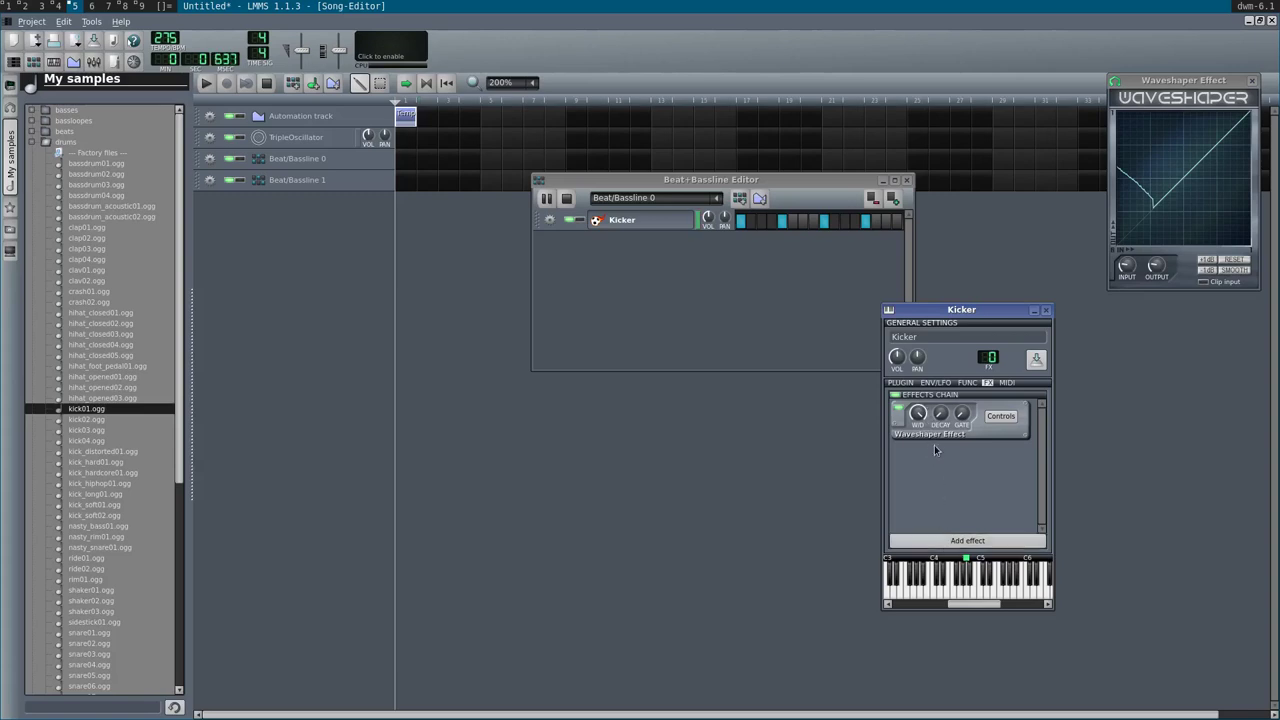
{"action": "left_click", "coordinate": [980, 541]}
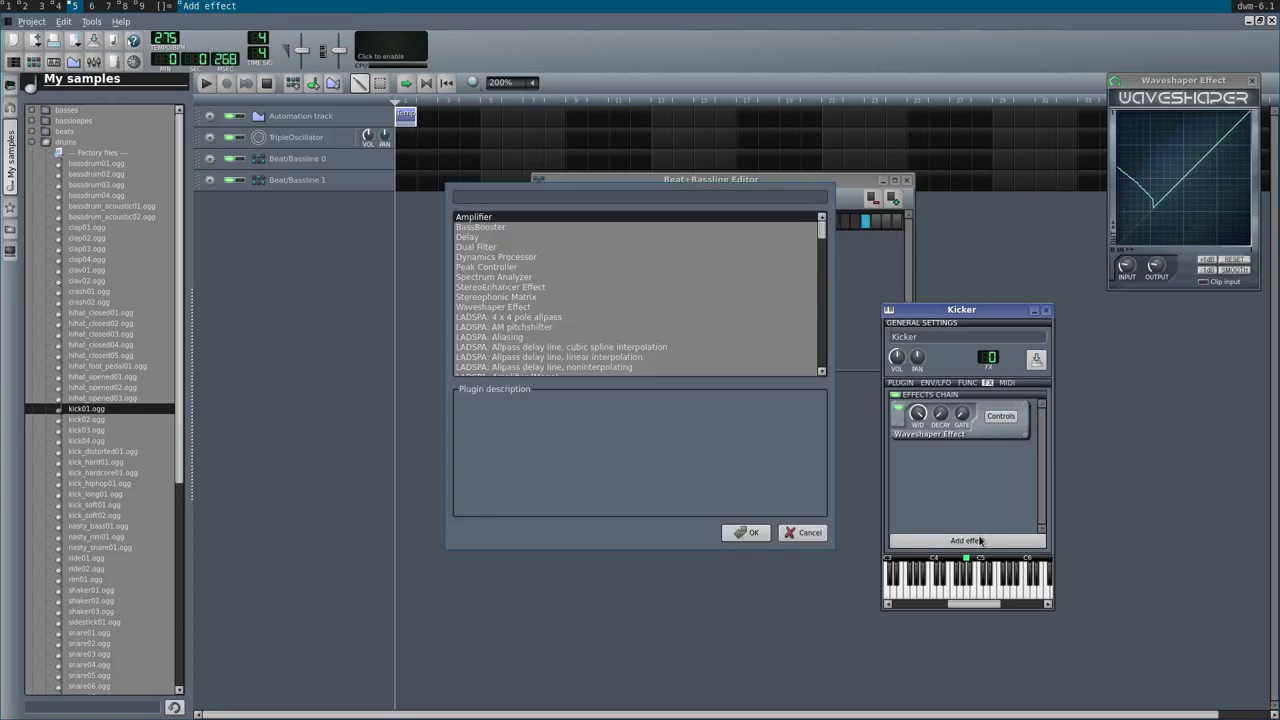
{"action": "type", "text": "eq"}
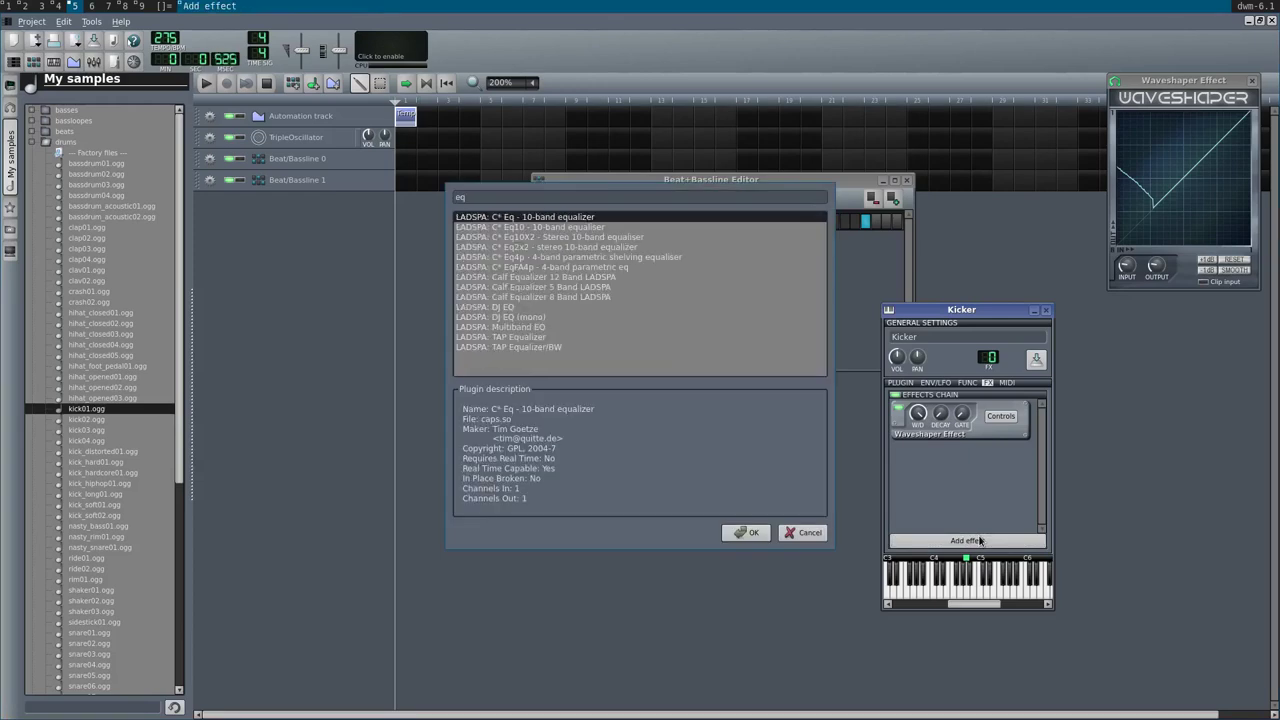
{"action": "double_click", "coordinate": [474, 308]}
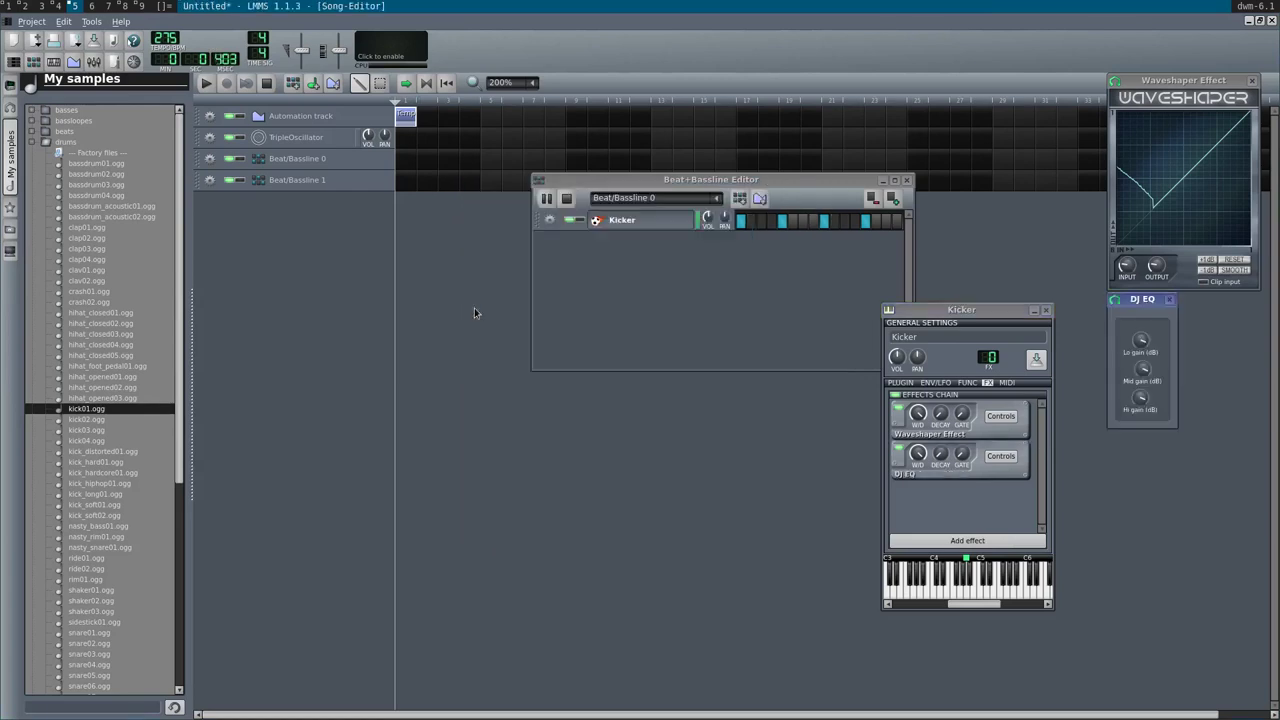
{"action": "right_click", "coordinate": [1001, 451]}
{"action": "left_click", "coordinate": [1045, 514]}
- Add the LADSPA C* Eq 10-band equalizer after the Kicker's waveshaper and stop the playback
{"action": "left_click", "coordinate": [966, 540]}
{"action": "type", "text": "eq"}
{"action": "double_click", "coordinate": [531, 218]}
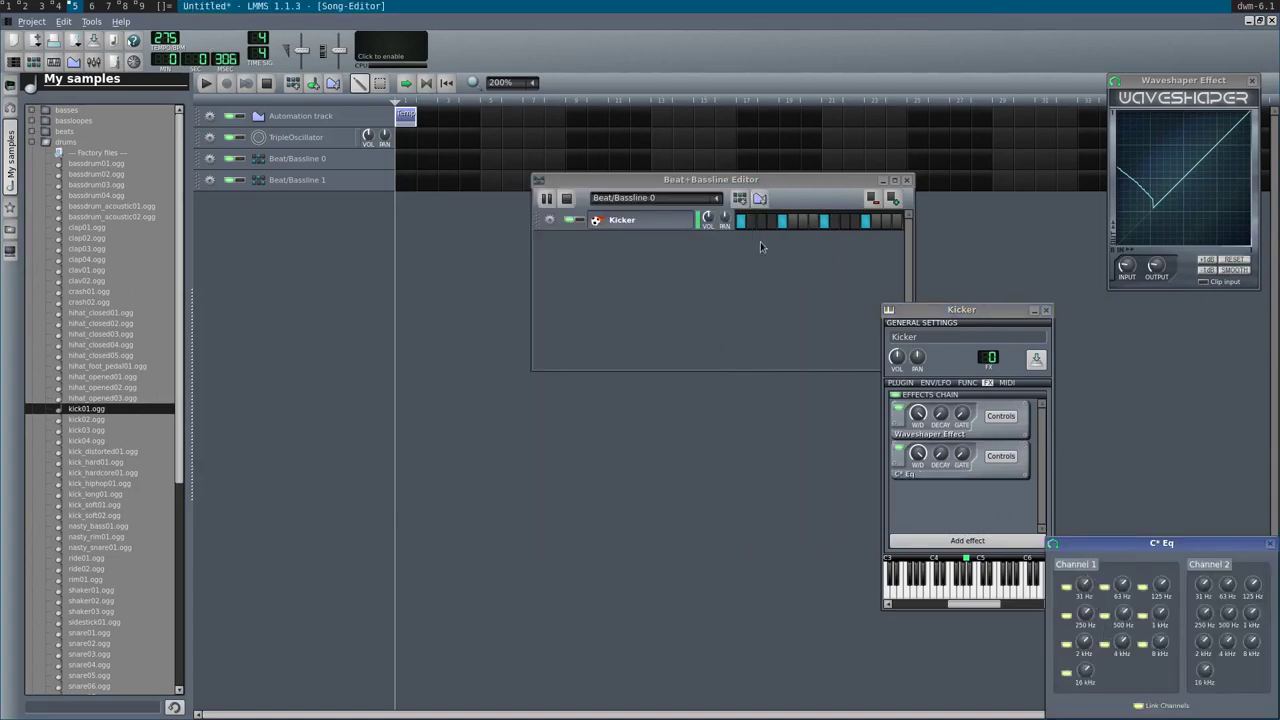
{"action": "left_click", "coordinate": [742, 285]}
{"action": "key", "text": "space"}
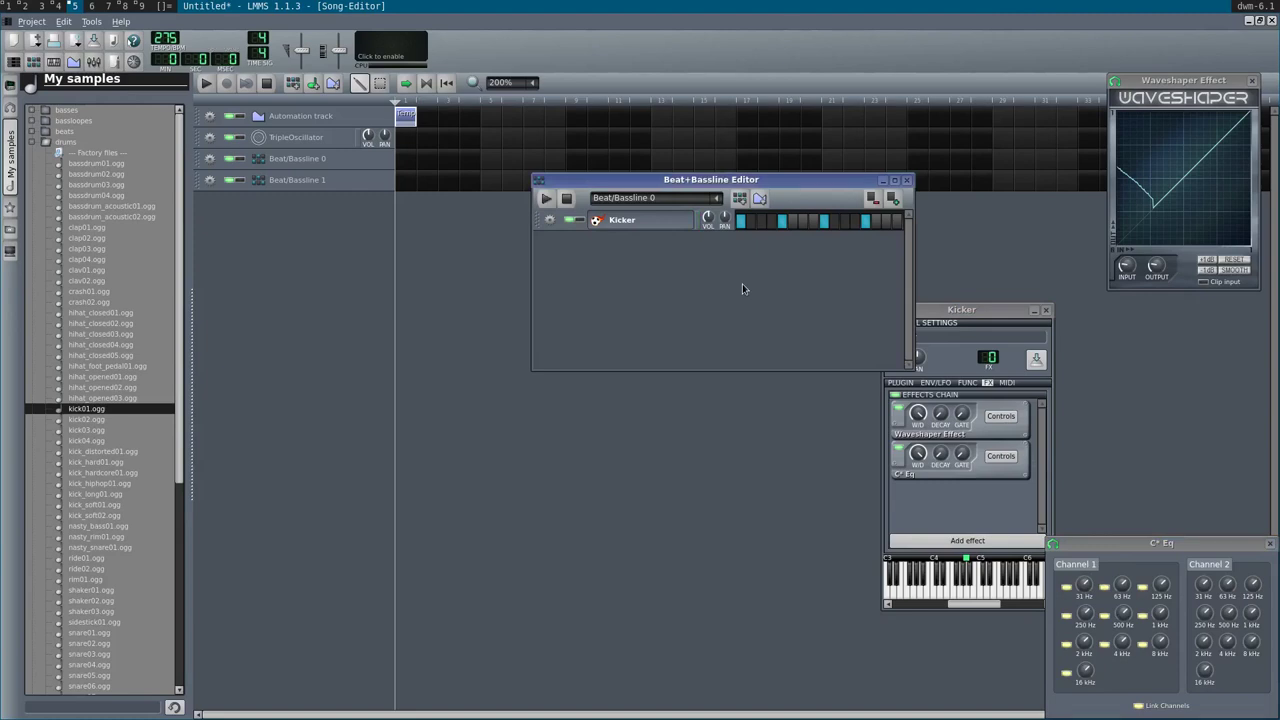
- Browse the drum samples and audition bassdrum01.ogg, kick01.ogg and kick02.ogg
{"action": "left_click", "coordinate": [10, 90]}
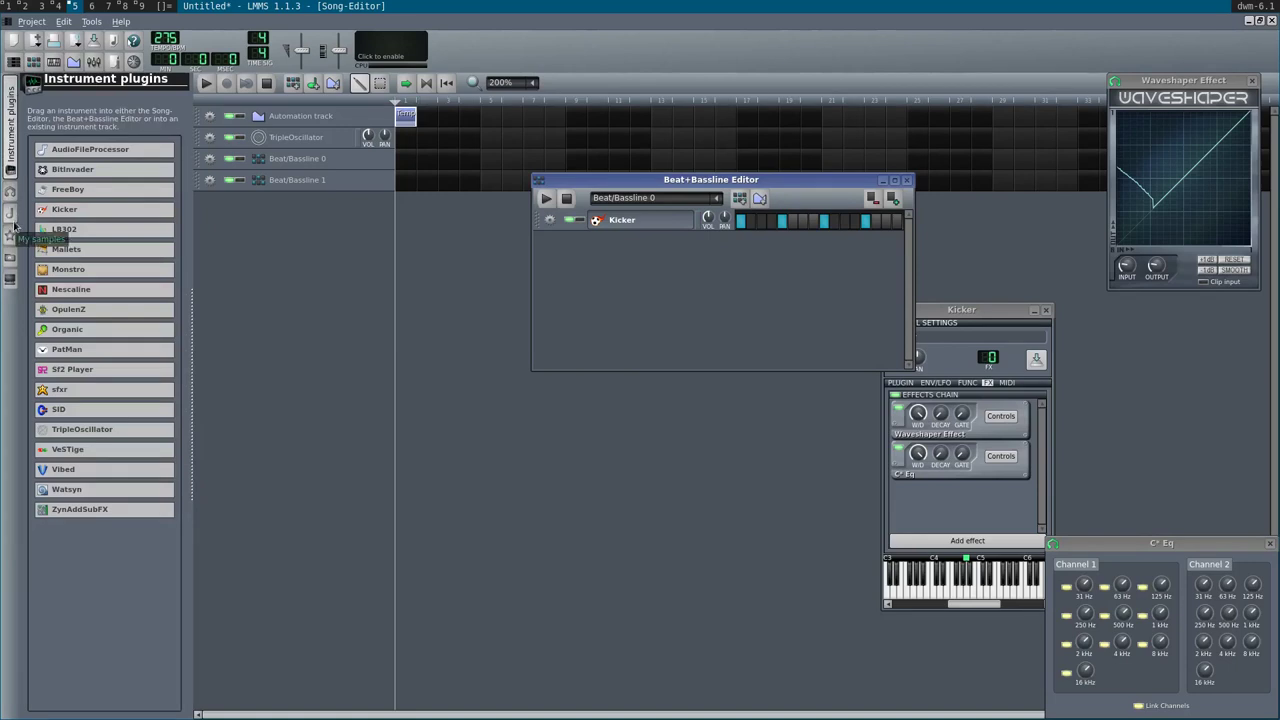
{"action": "left_click", "coordinate": [14, 226]}
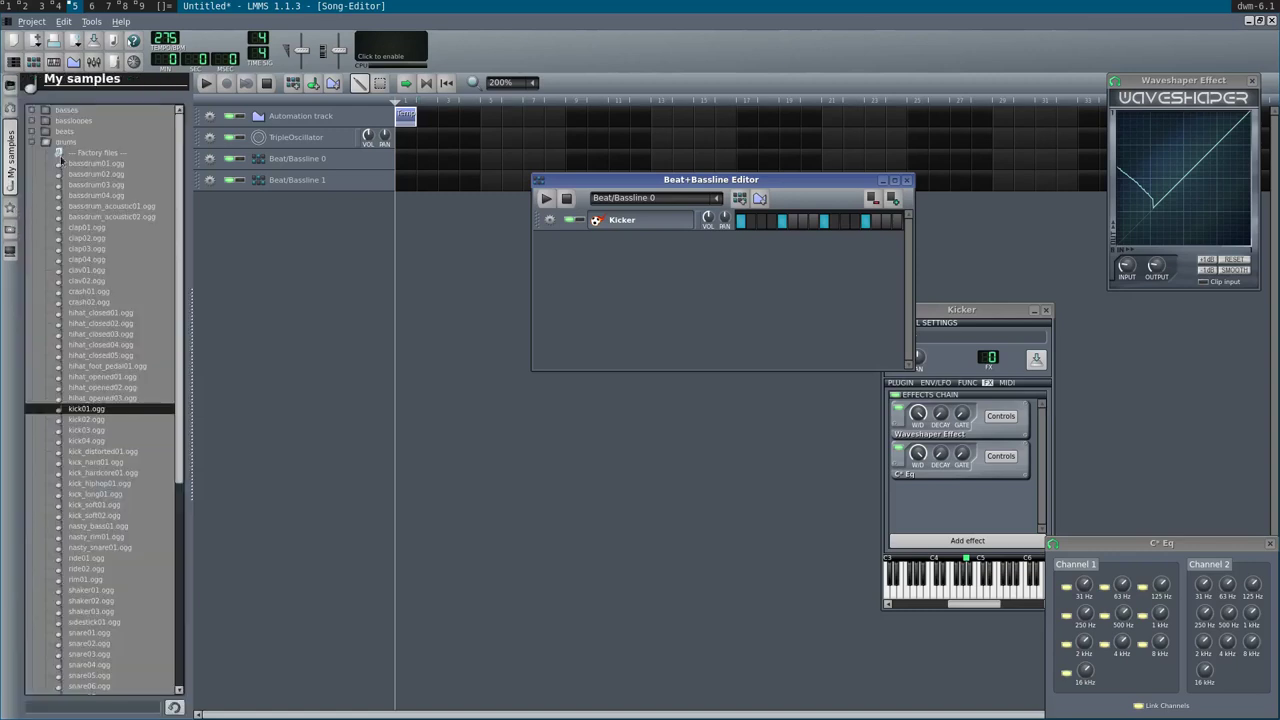
{"action": "left_click", "coordinate": [35, 142]}
{"action": "left_click", "coordinate": [35, 142]}
{"action": "left_click", "coordinate": [88, 164]}
{"action": "left_click", "coordinate": [79, 412]}
{"action": "left_click", "coordinate": [81, 420]}
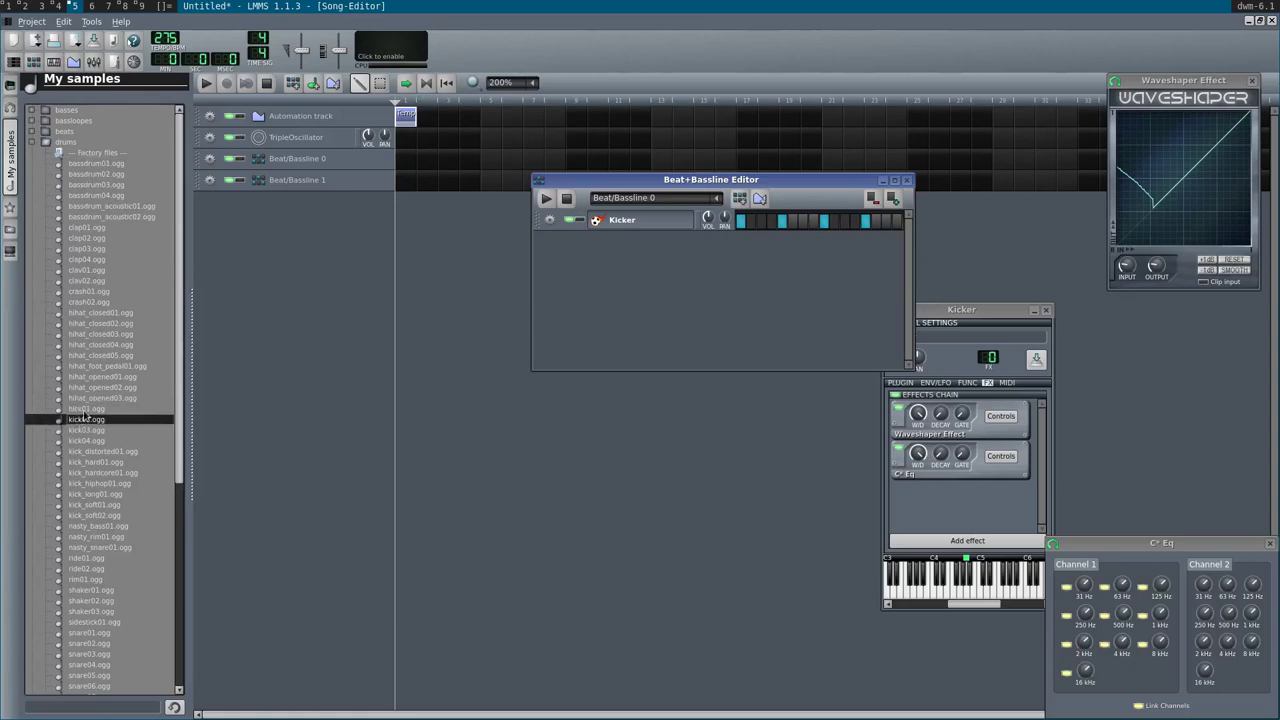
{"action": "left_click", "coordinate": [84, 412]}
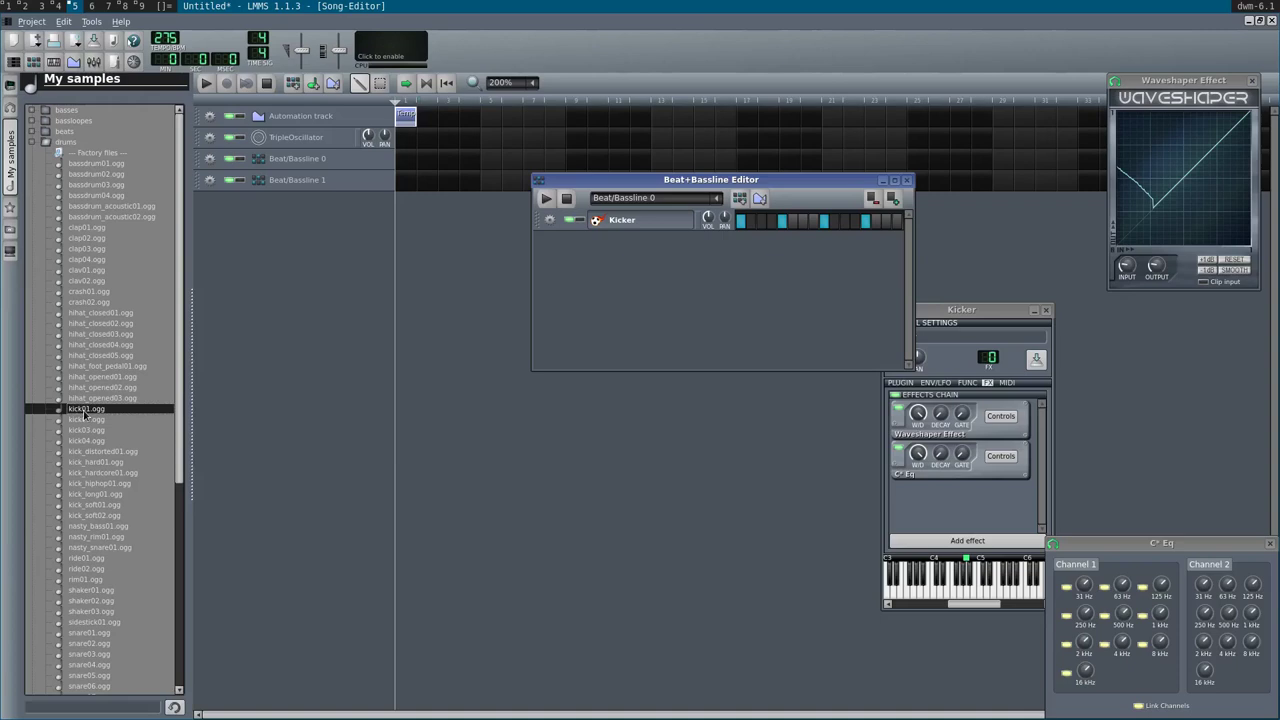
- Add the kick01.ogg sample as a track in the Beat/Bassline 0 pattern and clear all of the Kicker's steps
{"action": "left_click_drag", "start_coordinate": [84, 412], "coordinate": [745, 244]}
{"action": "left_click", "coordinate": [782, 222]}
{"action": "left_click", "coordinate": [824, 222]}
{"action": "left_click", "coordinate": [867, 223]}
- Place kick01.ogg hits on steps 1, 5, 9 and 13 of the pattern and start playback
{"action": "left_click", "coordinate": [740, 243]}
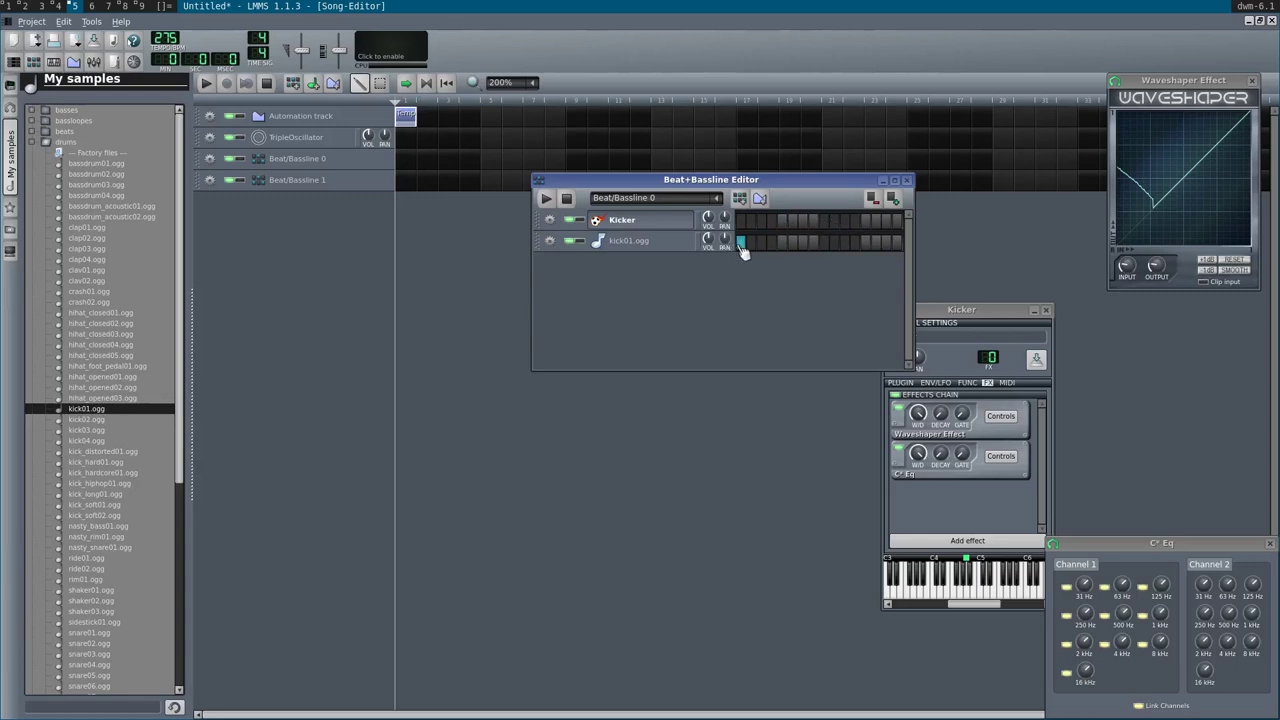
{"action": "left_click", "coordinate": [782, 243]}
{"action": "left_click", "coordinate": [824, 243]}
{"action": "left_click", "coordinate": [866, 243]}
{"action": "key", "text": "space"}
- Add the Waveshaper Effect to the kick01.ogg track's effects chain
{"action": "left_click", "coordinate": [617, 249]}
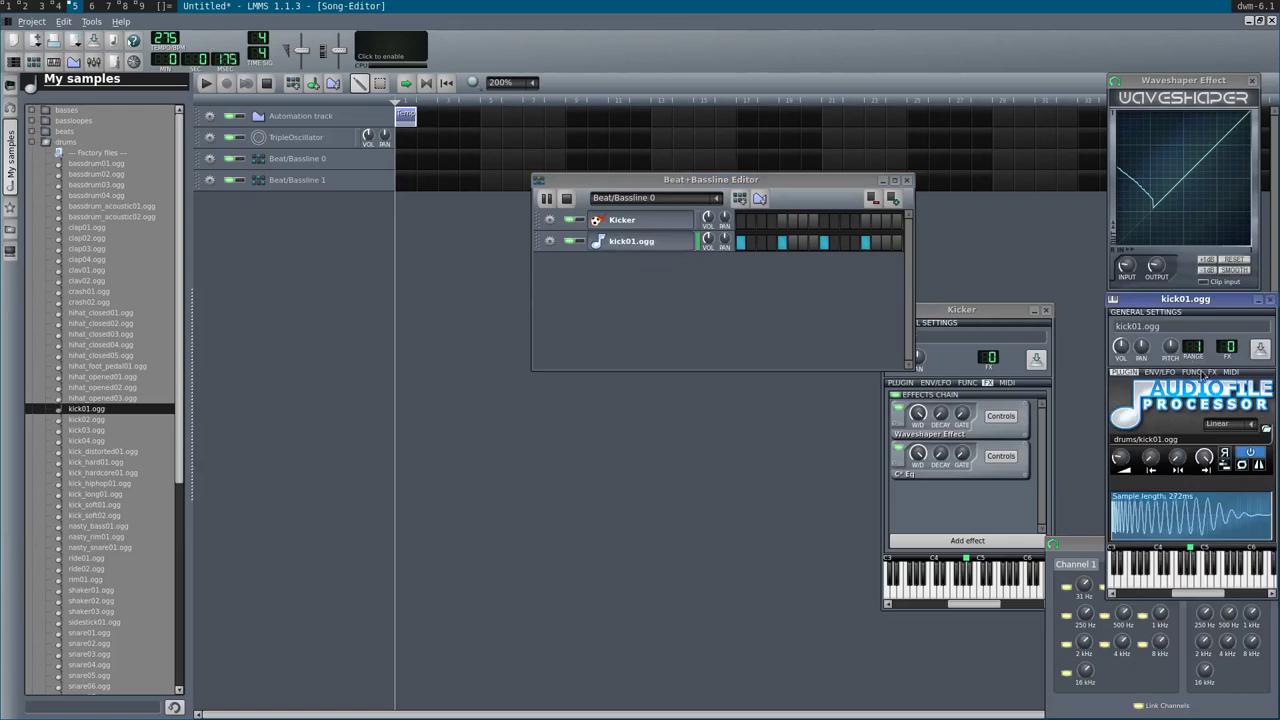
{"action": "left_click", "coordinate": [1212, 373]}
{"action": "left_click", "coordinate": [1172, 530]}
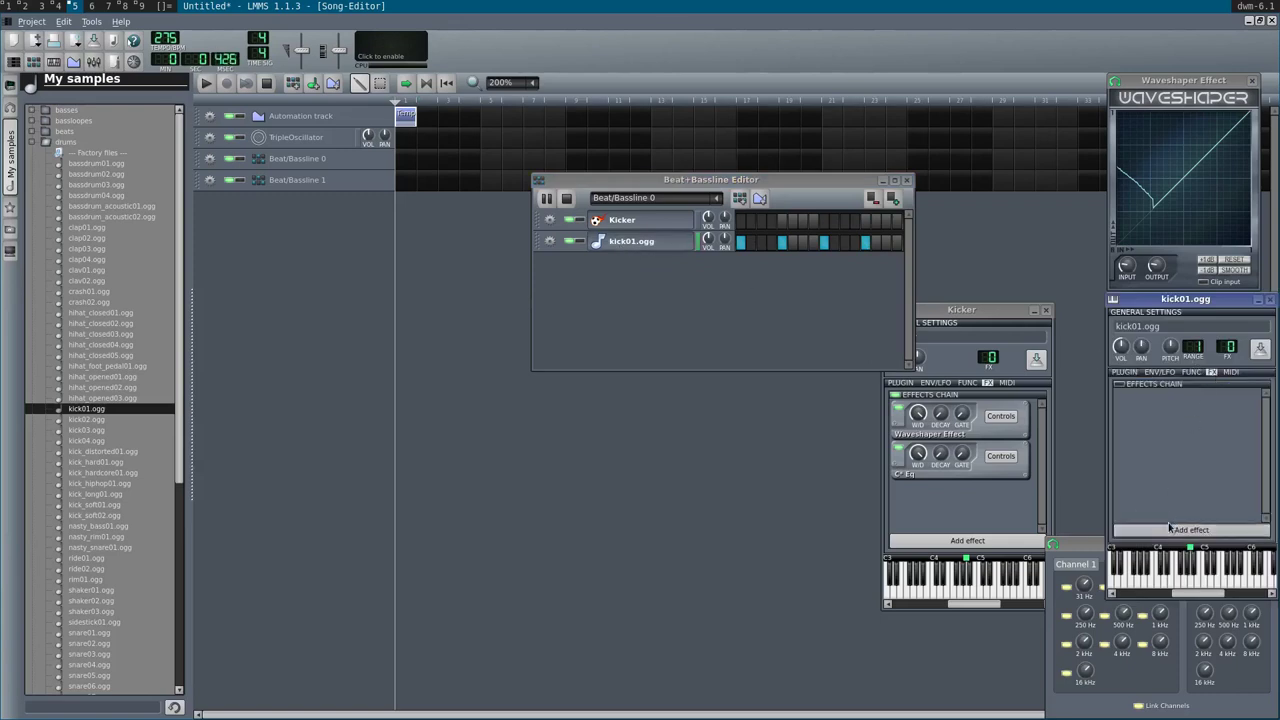
{"action": "type", "text": "wave"}
{"action": "key", "text": "Return"}
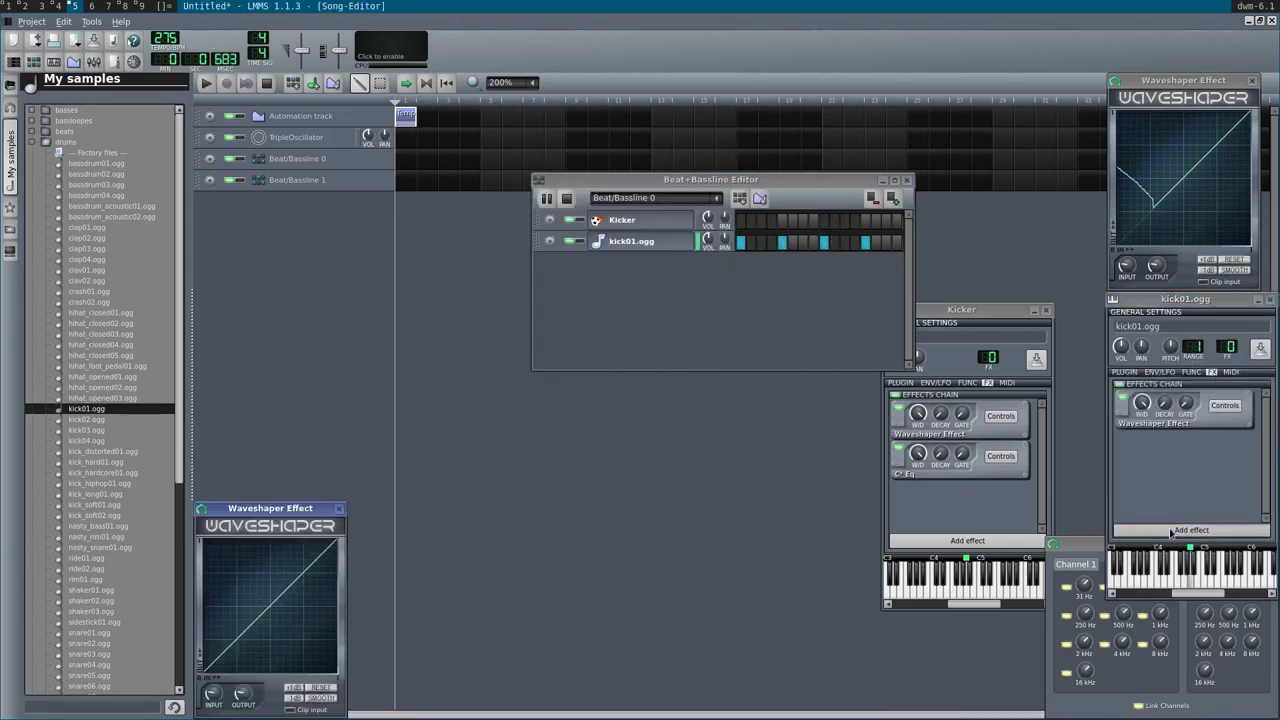
- Redraw the kick01.ogg waveshaper curve with a descending low end and jagged spikes in the middle, then close its window
{"action": "mouse_move", "coordinate": [238, 638]}
{"action": "left_mouse_down"}
{"action": "mouse_move", "coordinate": [205, 594]}
{"action": "mouse_move", "coordinate": [254, 611]}
{"action": "mouse_move", "coordinate": [203, 575]}
{"action": "mouse_move", "coordinate": [255, 613]}
{"action": "left_mouse_up"}
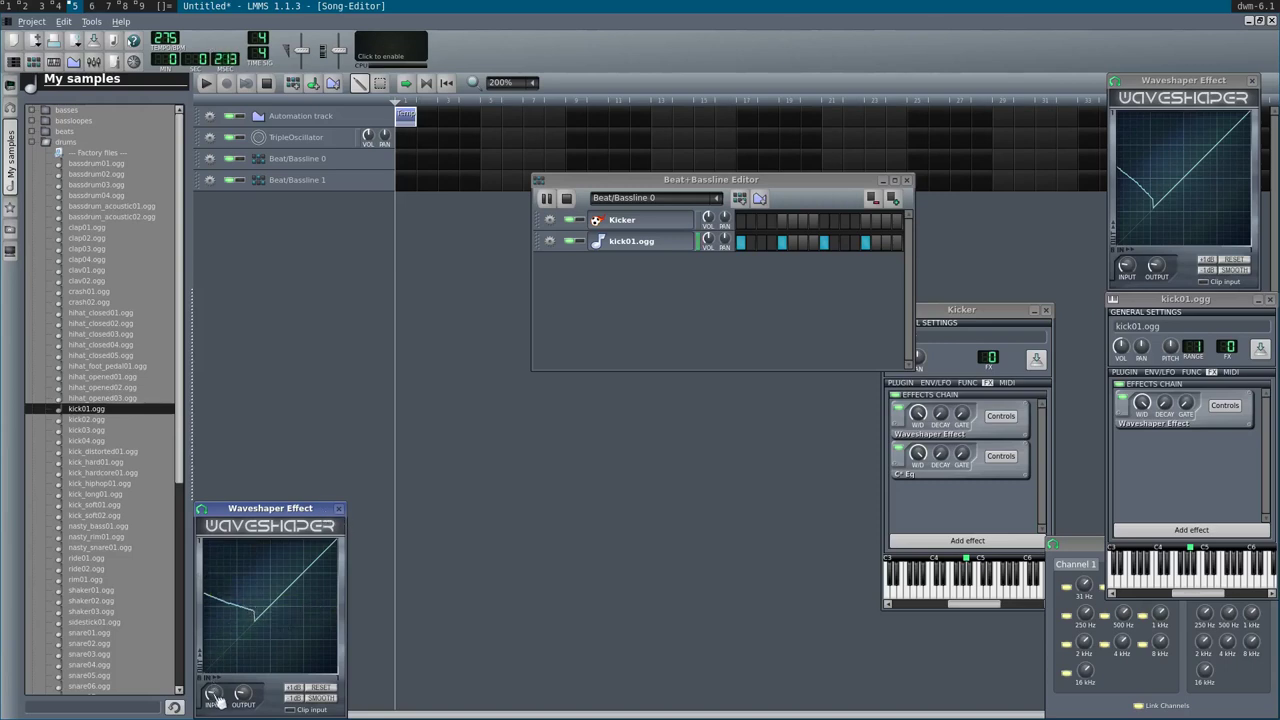
{"action": "mouse_move", "coordinate": [228, 694]}
{"action": "left_click_drag", "start_coordinate": [234, 696], "coordinate": [236, 697]}
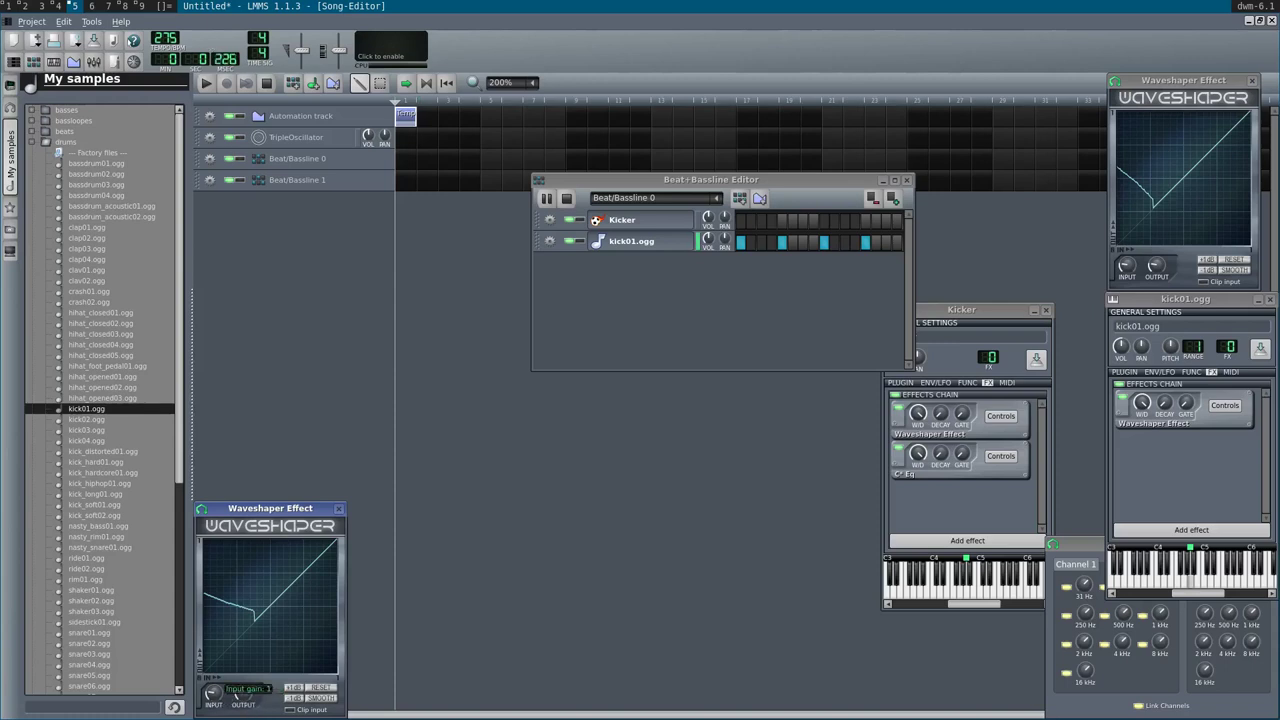
{"action": "left_click", "coordinate": [258, 626]}
{"action": "mouse_move", "coordinate": [258, 620]}
{"action": "left_mouse_down"}
{"action": "mouse_move", "coordinate": [316, 603]}
{"action": "mouse_move", "coordinate": [315, 560]}
{"action": "mouse_move", "coordinate": [270, 560]}
{"action": "mouse_move", "coordinate": [260, 592]}
{"action": "left_mouse_up"}
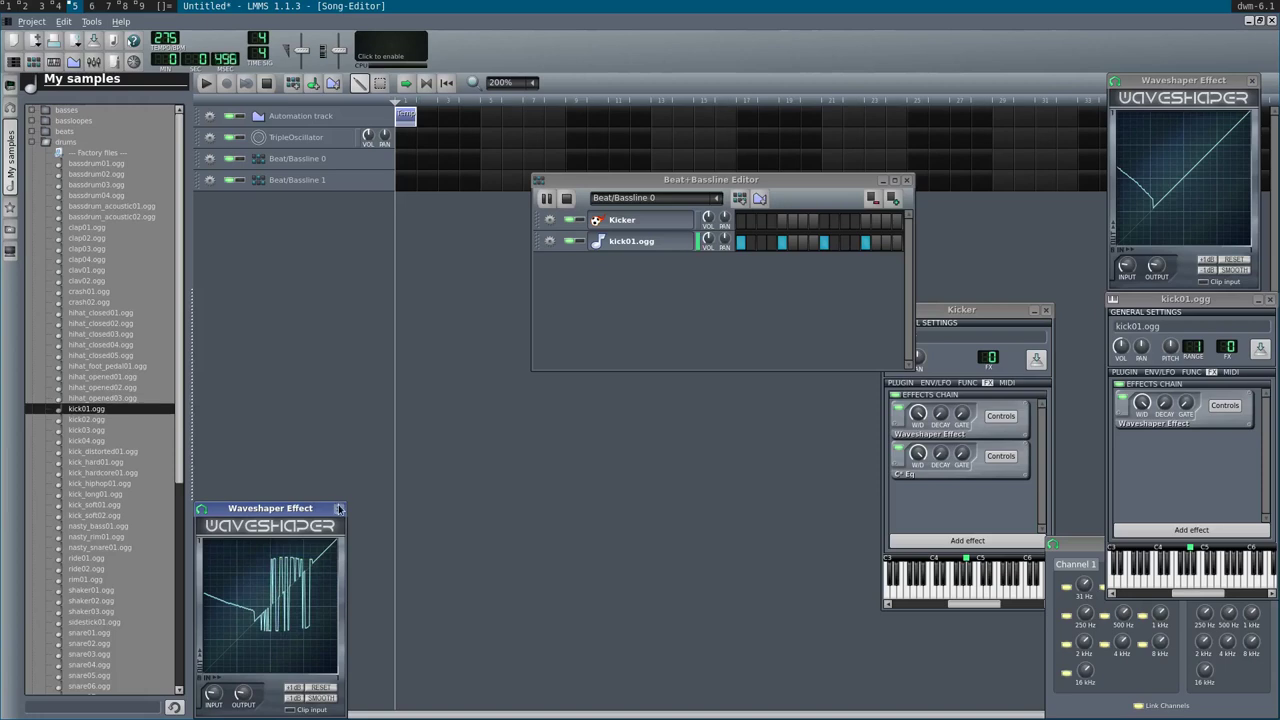
{"action": "left_click", "coordinate": [339, 508]}
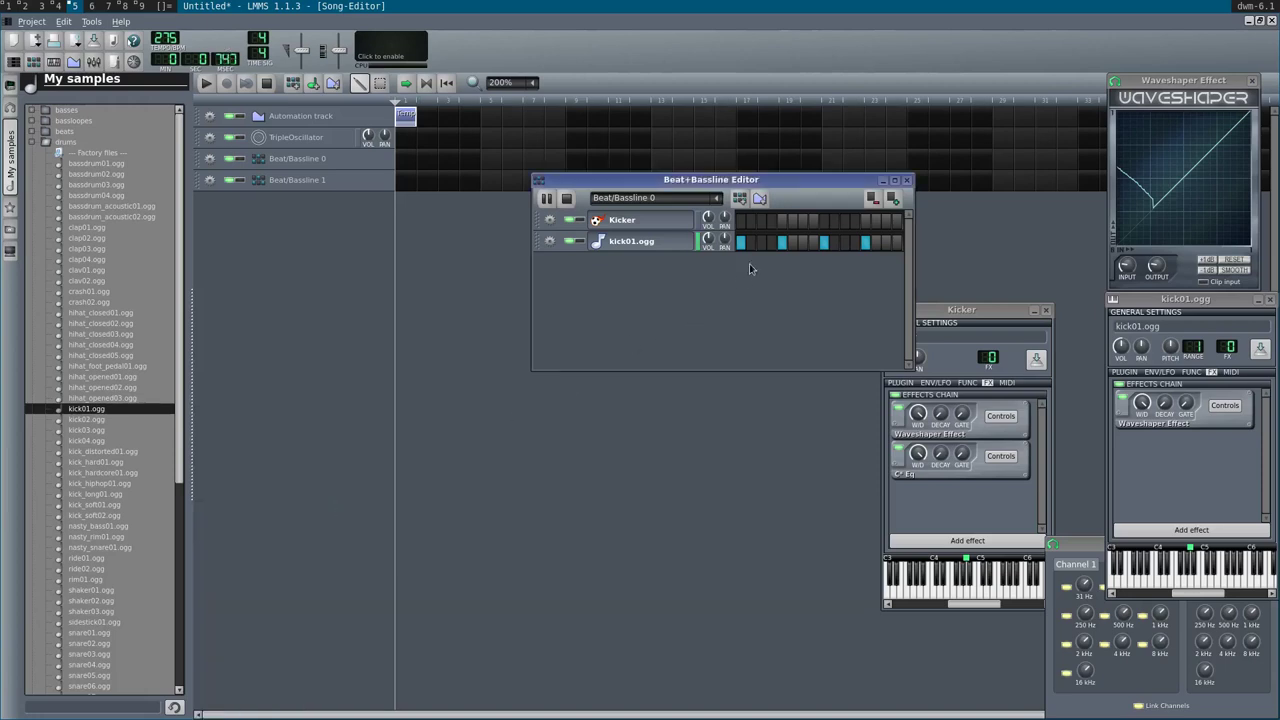
- Stop playback and rename the Beat/Bassline 0 track as 1234
{"action": "key", "text": "space"}
{"action": "double_click", "coordinate": [293, 172]}
{"action": "type", "text": "1234"}
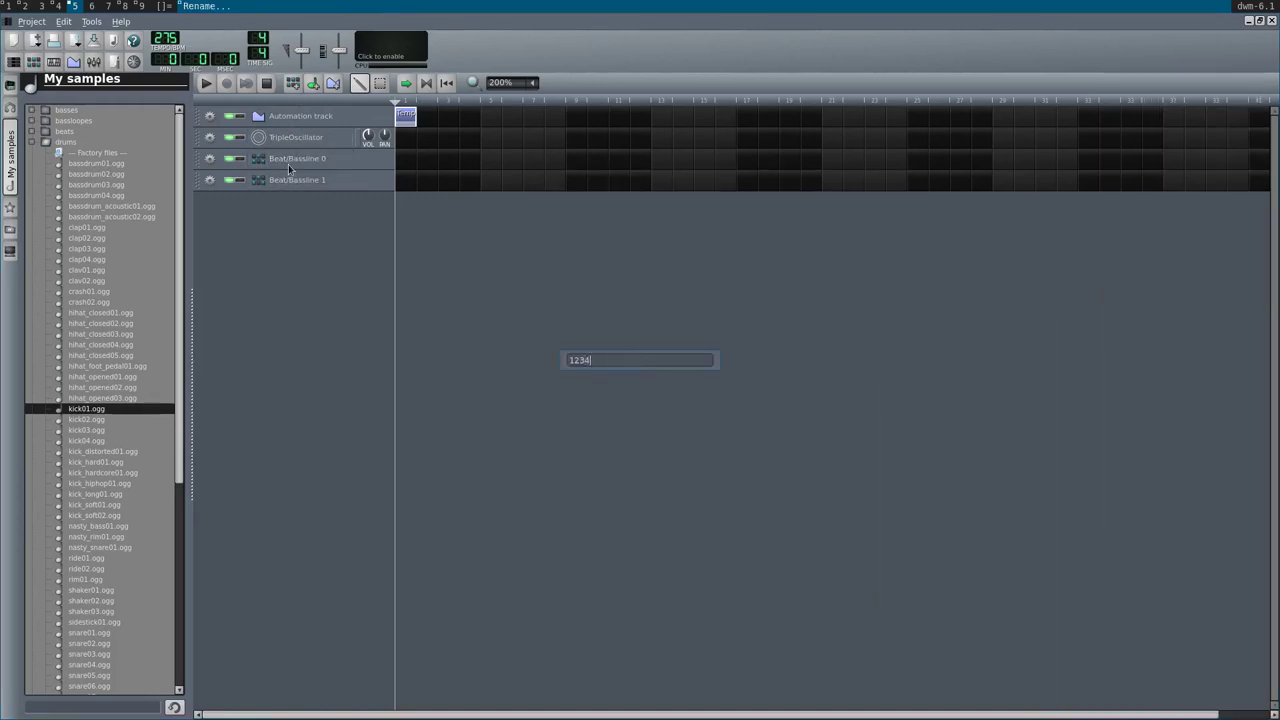
{"action": "key", "text": "Return"}
- Place a 1234 clip at bar 1 of the song, extend it to three bars and play it briefly, keeping the track name
{"action": "left_click", "coordinate": [412, 162]}
{"action": "left_click_drag", "start_coordinate": [415, 162], "coordinate": [462, 170]}
{"action": "key", "text": "space"}
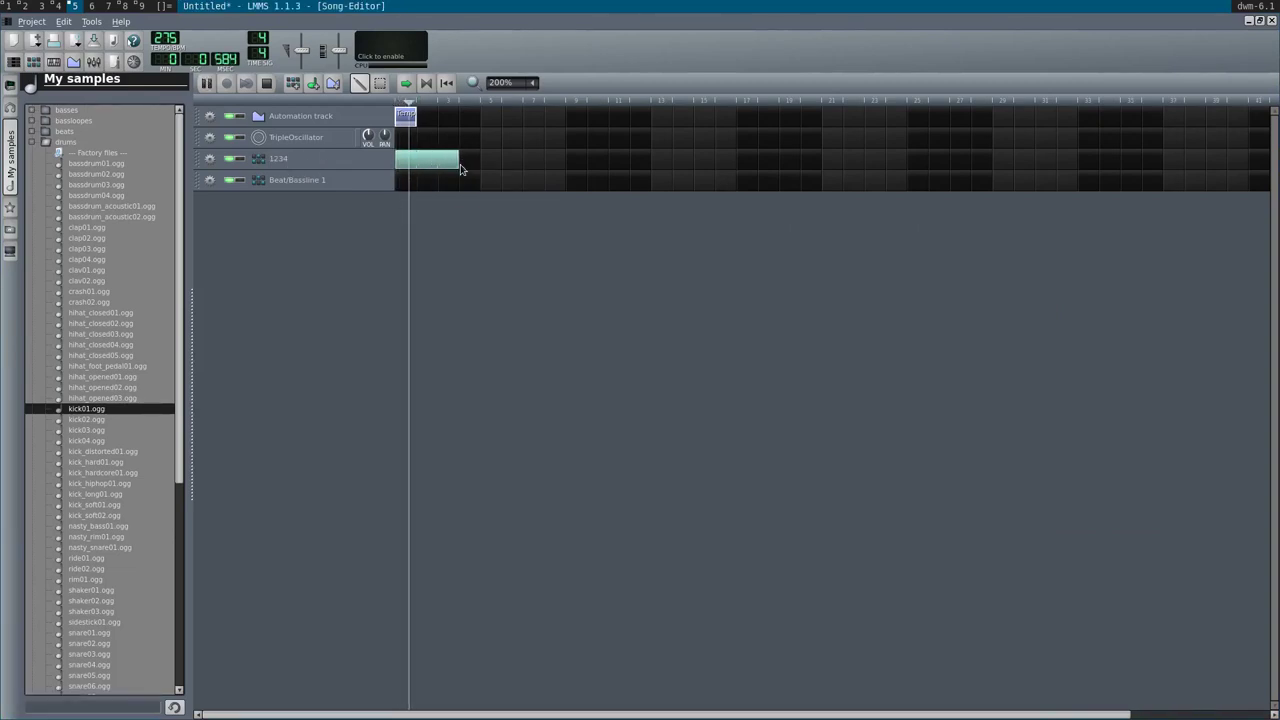
{"action": "key", "text": "space"}
{"action": "double_click", "coordinate": [319, 158]}
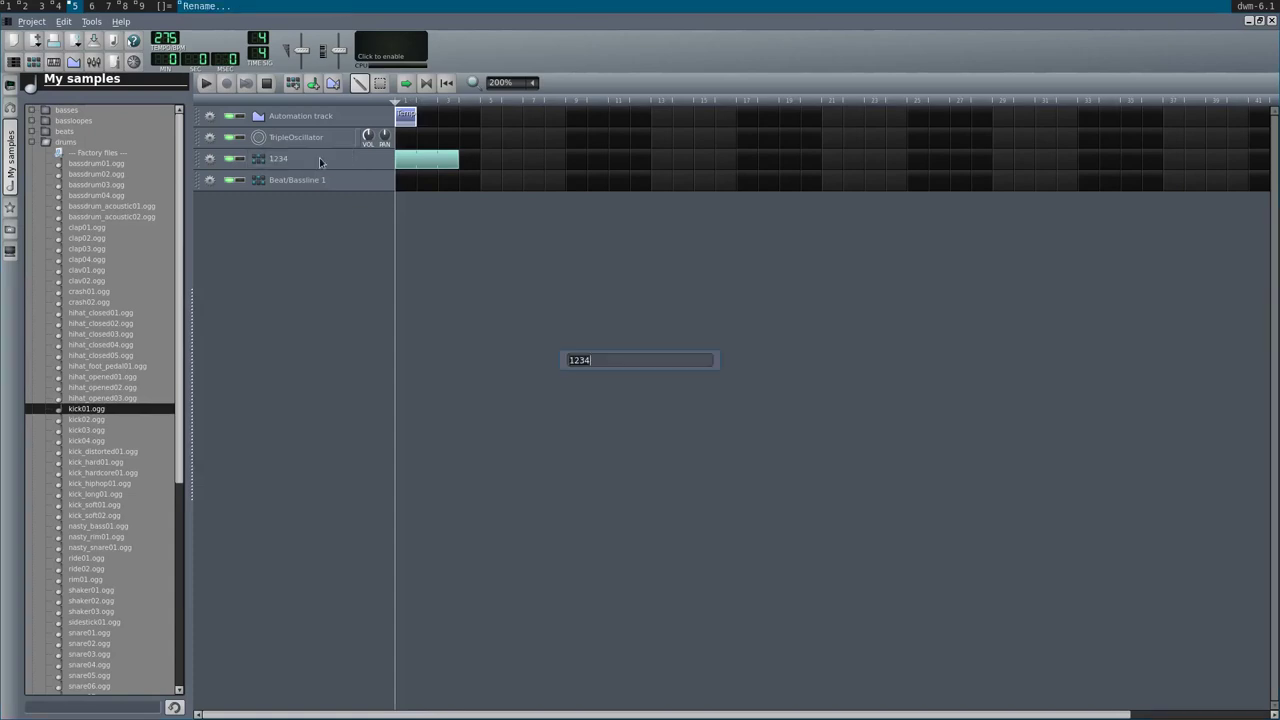
{"action": "key", "text": "Return"}
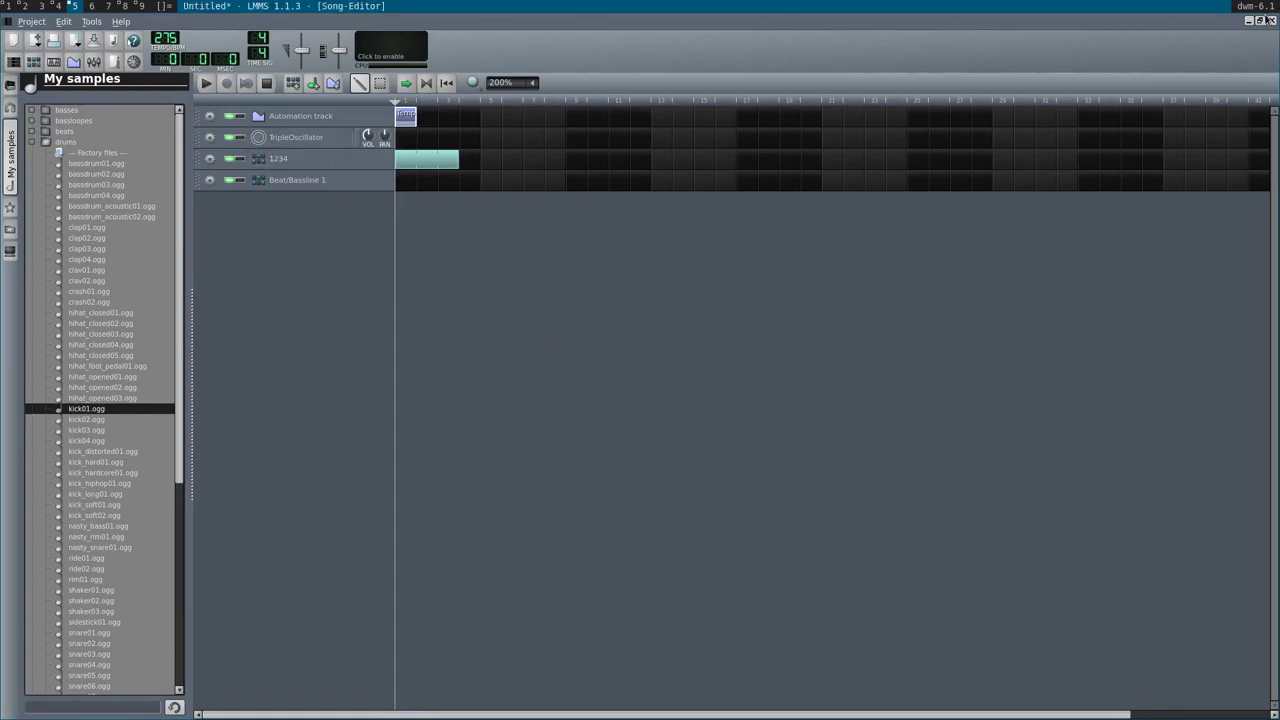
- Restore the maximized Song-Editor, narrow it to about half the workspace and place the Beat+Bassline Editor beside it
{"action": "left_click", "coordinate": [1260, 21]}
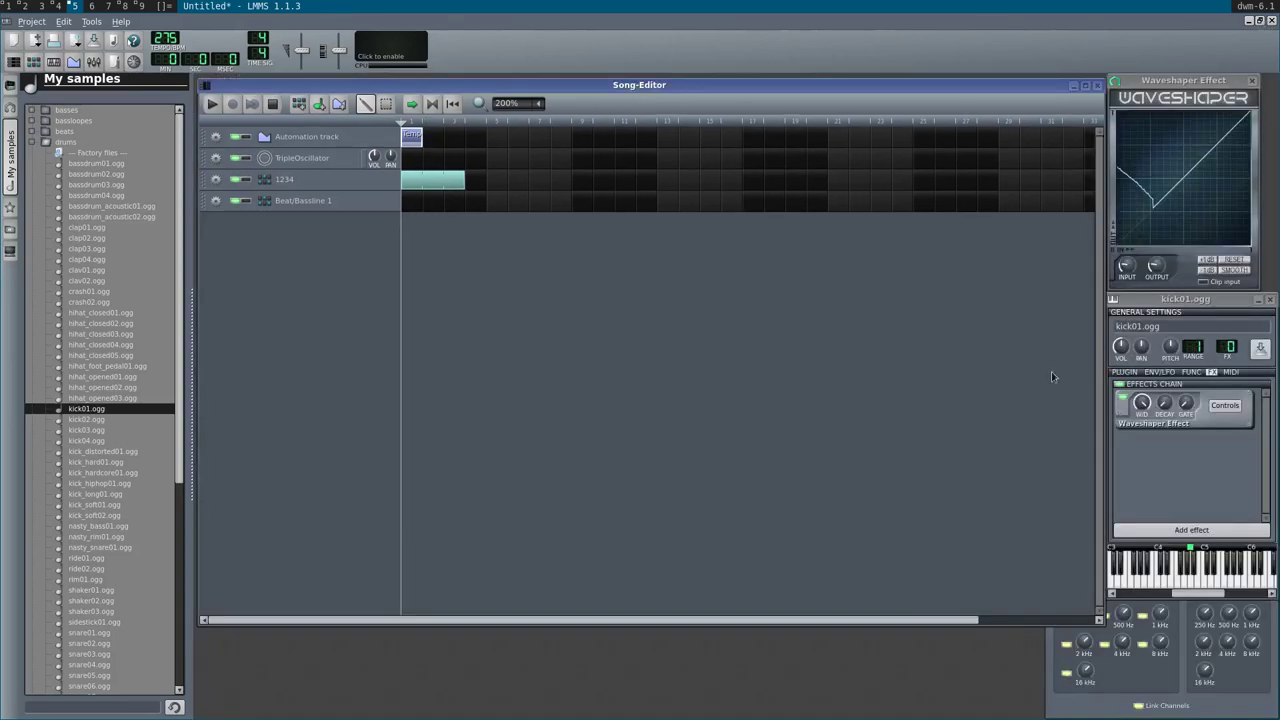
{"action": "left_click_drag", "start_coordinate": [1101, 355], "coordinate": [674, 473]}
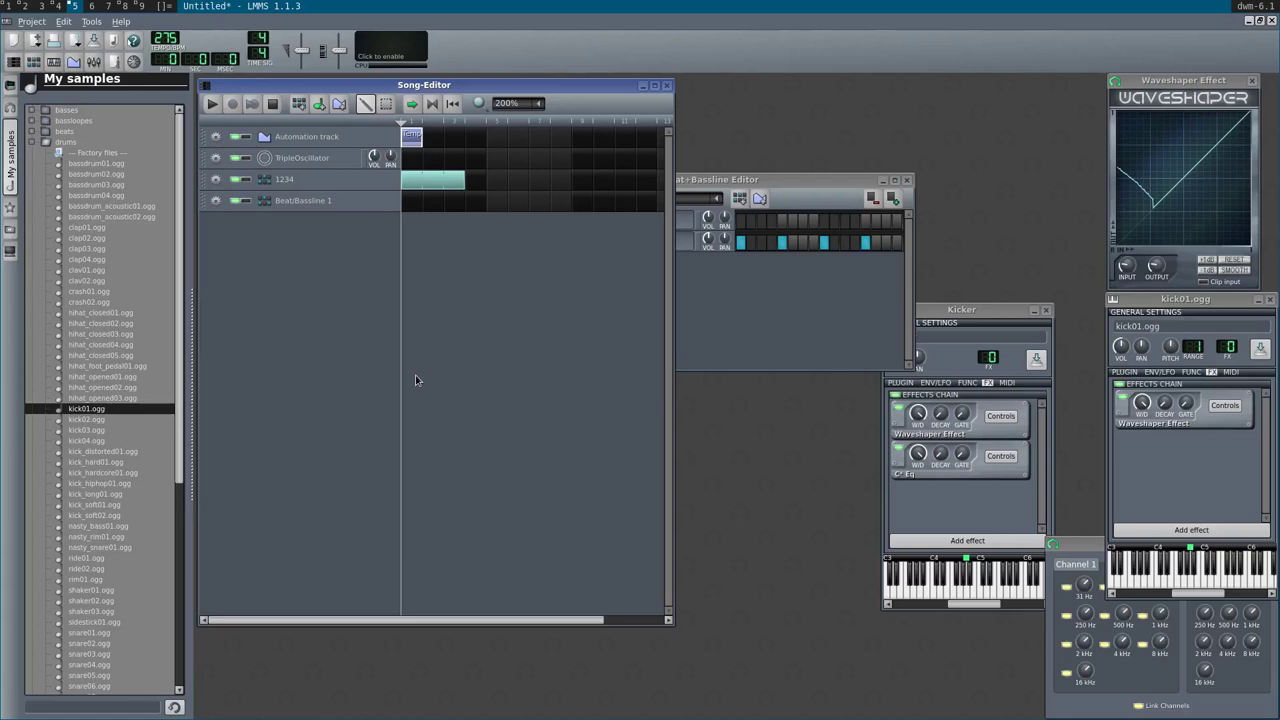
{"action": "left_click_drag", "start_coordinate": [702, 185], "coordinate": [871, 90]}
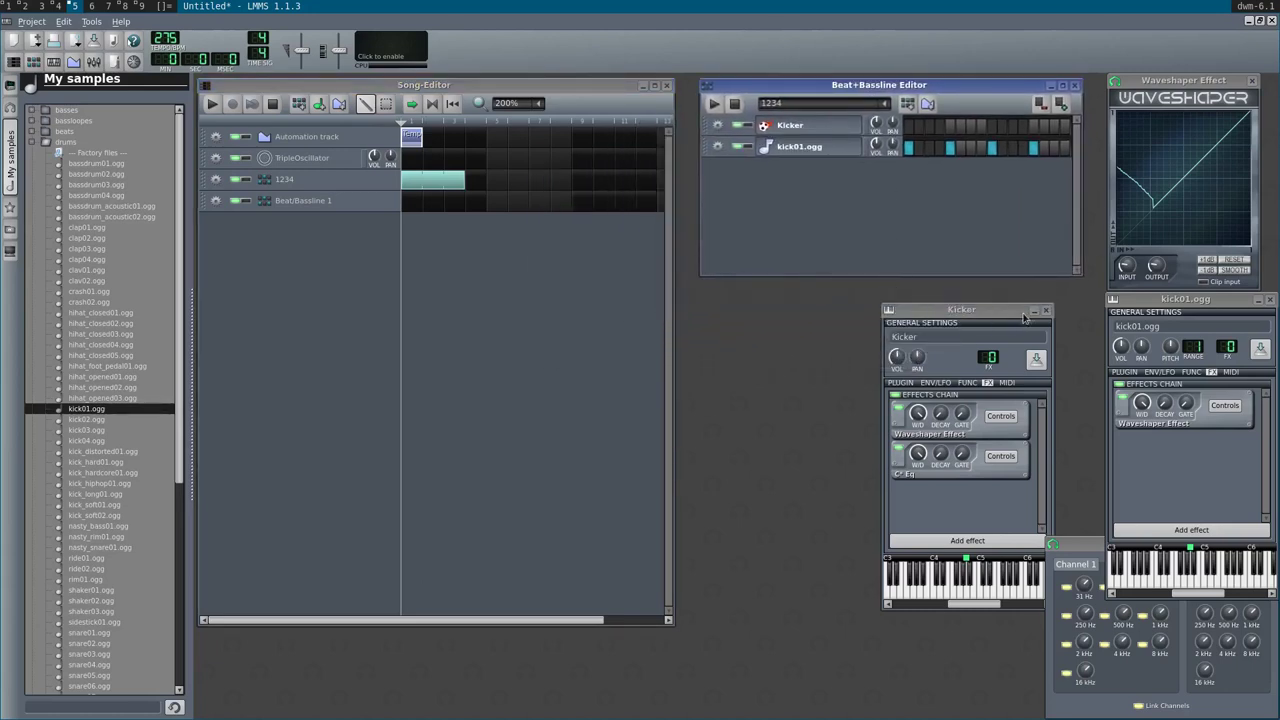
- Line up the Kicker and kick01.ogg windows below the Beat+Bassline Editor and close the C* Eq and Waveshaper Effect windows
{"action": "left_click_drag", "start_coordinate": [985, 314], "coordinate": [793, 301]}
{"action": "left_click_drag", "start_coordinate": [1146, 305], "coordinate": [919, 309]}
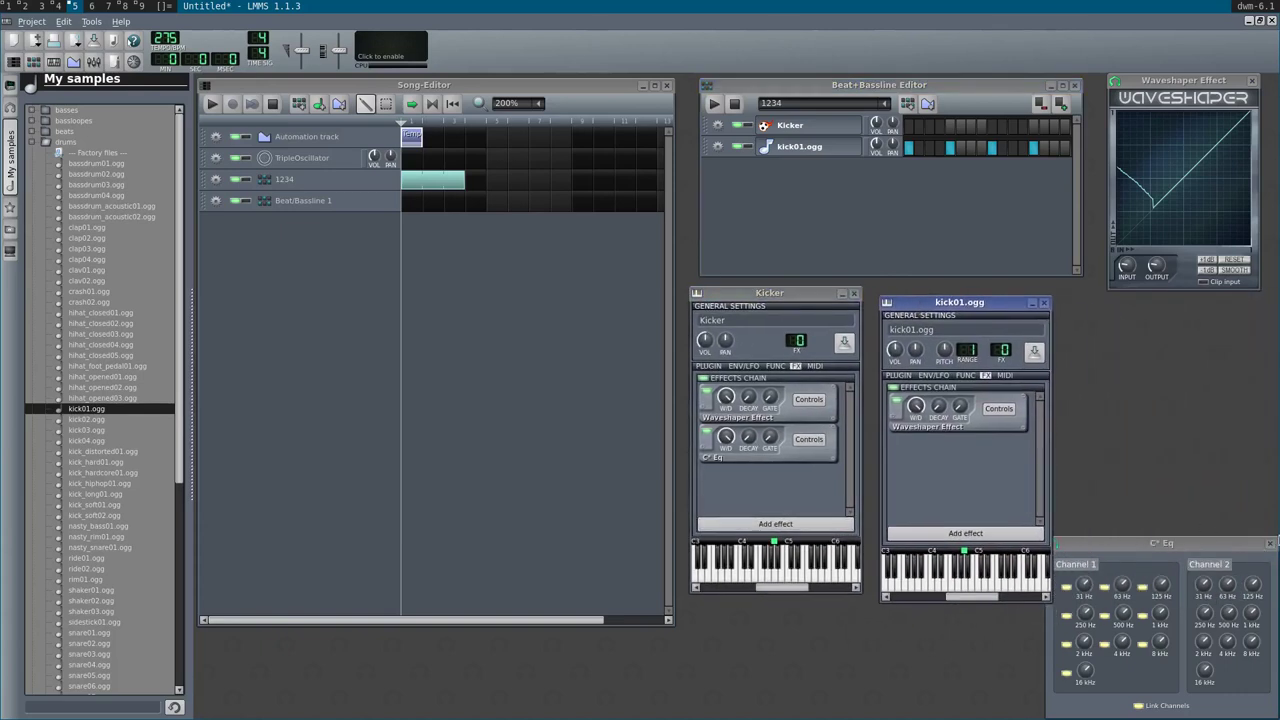
{"action": "left_click", "coordinate": [1270, 543]}
{"action": "left_click", "coordinate": [1251, 79]}
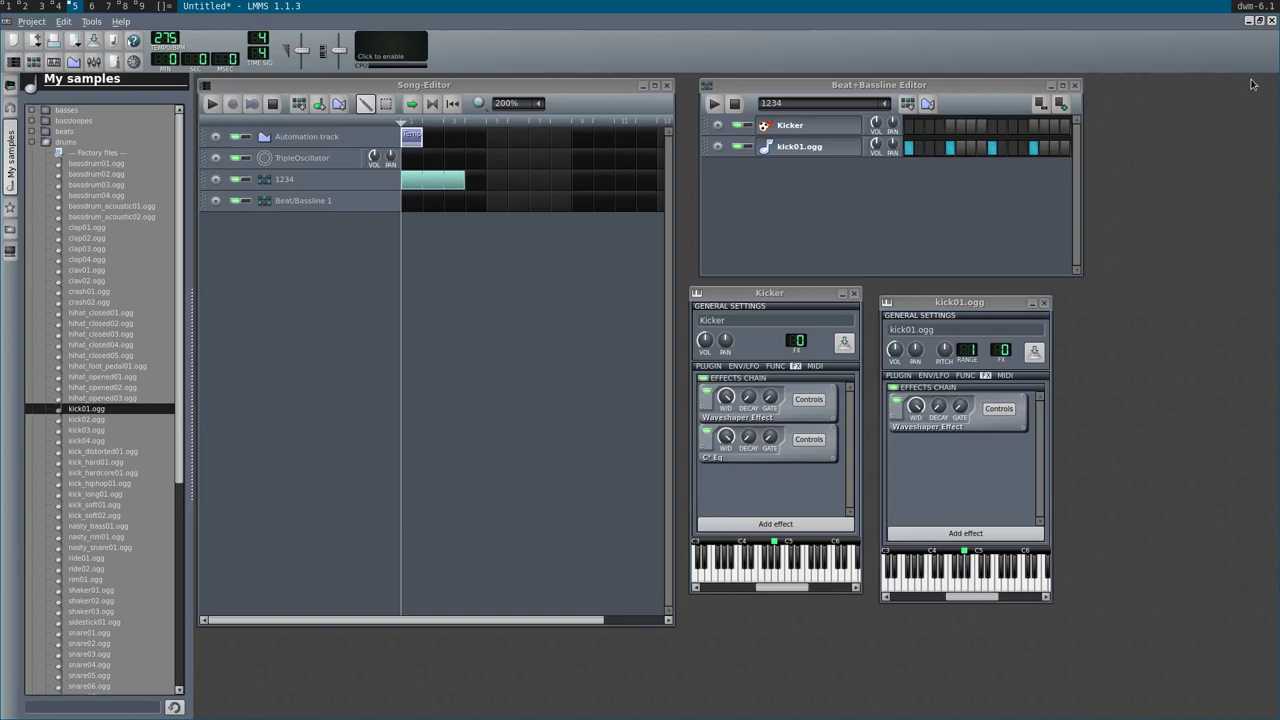
- Close the Kicker window, reset kick01.ogg's Waveshaper curve to linear and redraw its low-input end bent upward
{"action": "left_click", "coordinate": [853, 293]}
{"action": "left_click", "coordinate": [944, 307]}
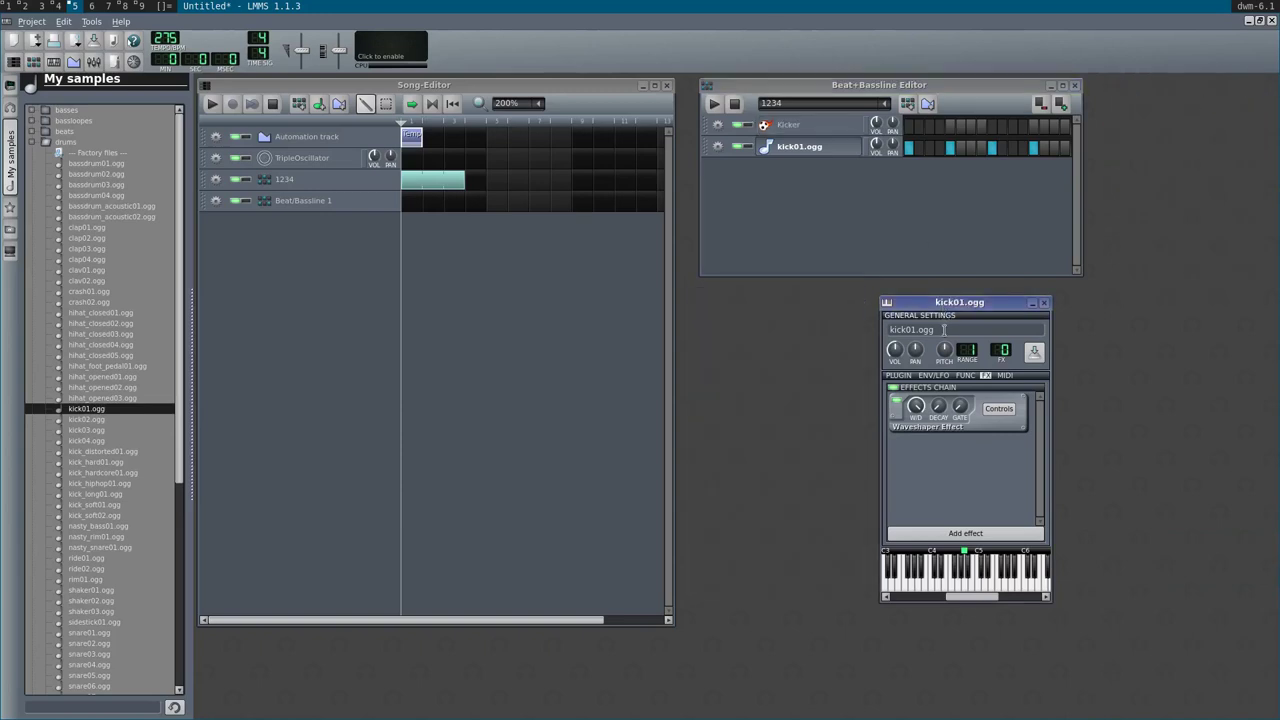
{"action": "left_click", "coordinate": [998, 409]}
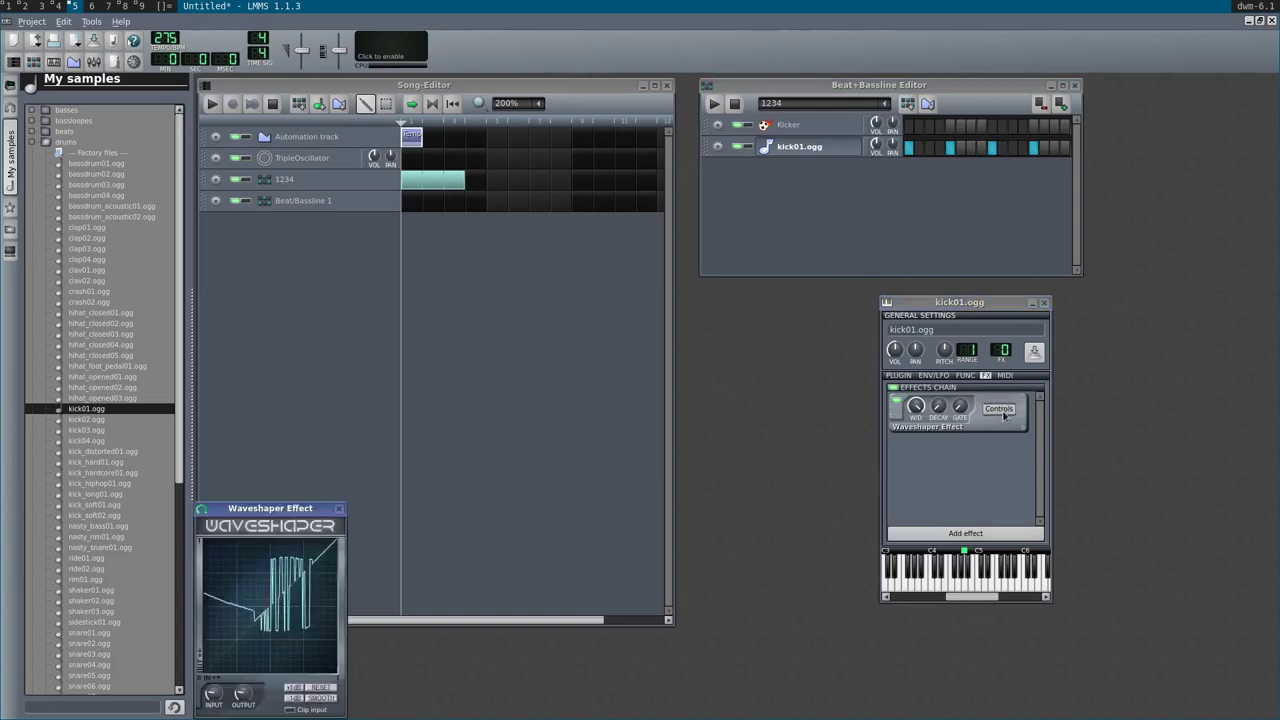
{"action": "left_click", "coordinate": [321, 687]}
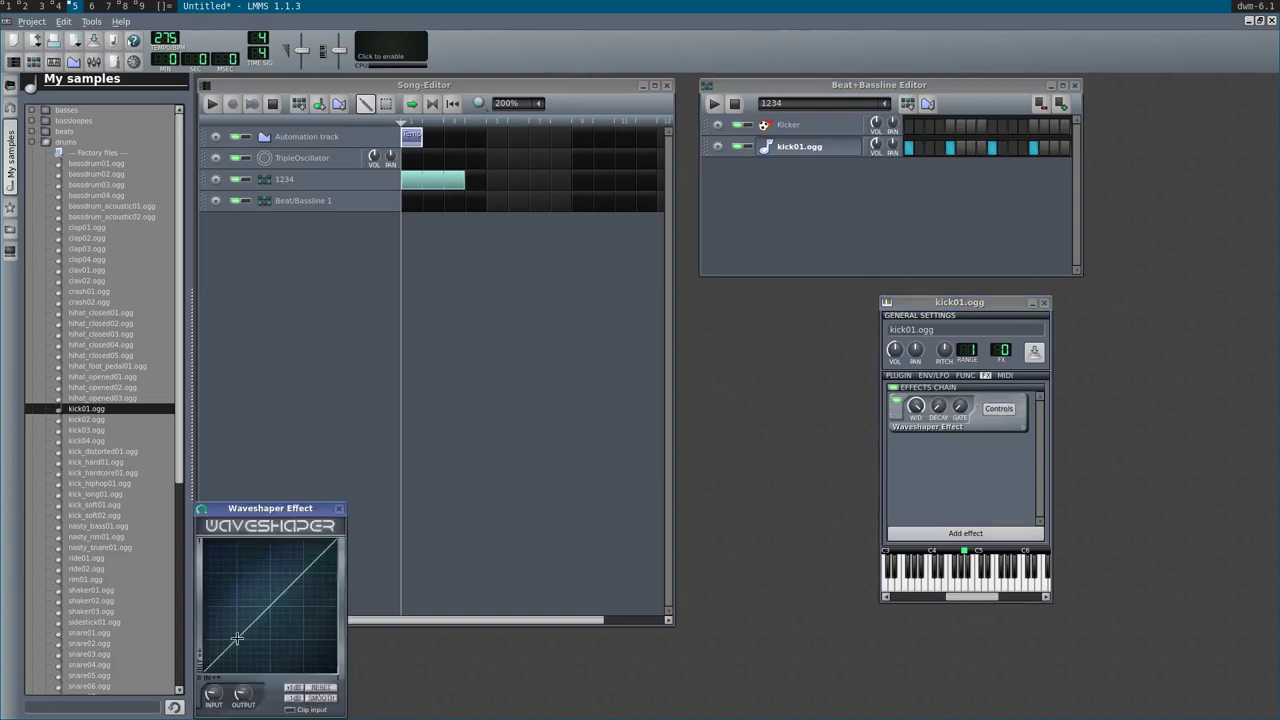
{"action": "left_click_drag", "start_coordinate": [241, 635], "coordinate": [205, 615]}
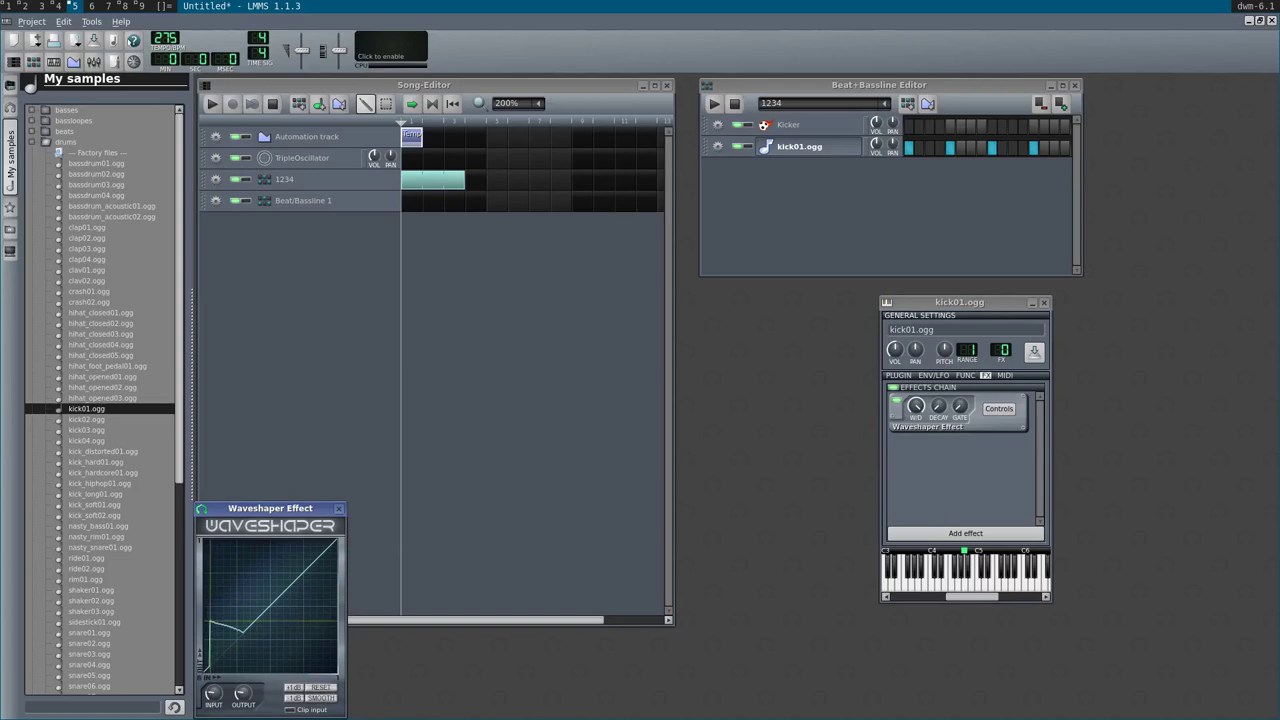
- Play the 1234 beat and raise the dip in the lower part of kick01.ogg's Waveshaper curve
{"action": "left_click", "coordinate": [474, 357]}
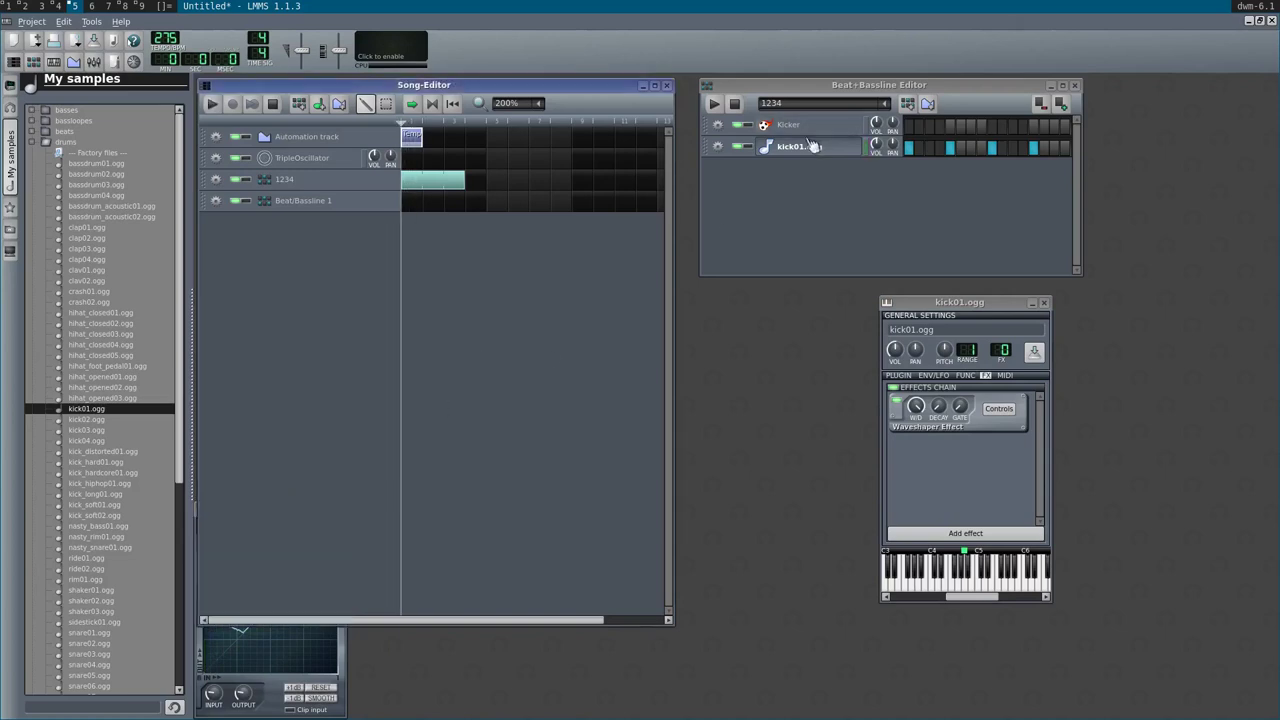
{"action": "left_click", "coordinate": [805, 180]}
{"action": "key", "text": "space"}
{"action": "left_click", "coordinate": [263, 704]}
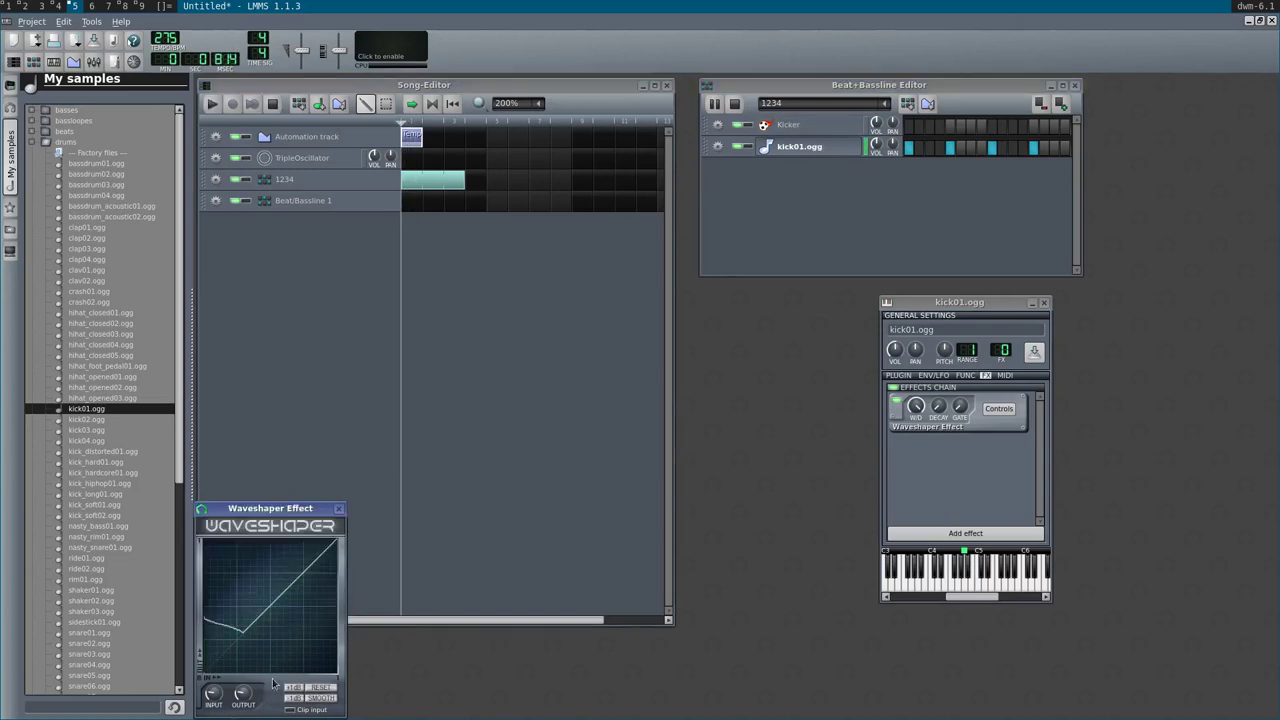
{"action": "mouse_move", "coordinate": [242, 630]}
{"action": "left_mouse_down"}
{"action": "mouse_move", "coordinate": [206, 598]}
{"action": "mouse_move", "coordinate": [246, 606]}
{"action": "mouse_move", "coordinate": [202, 600]}
{"action": "mouse_move", "coordinate": [240, 592]}
{"action": "left_mouse_up"}
- Audition the 1234 beat with the reshaped kick and open Beat/Bassline 1 for editing
{"action": "left_click", "coordinate": [493, 407]}
{"action": "left_click", "coordinate": [828, 179]}
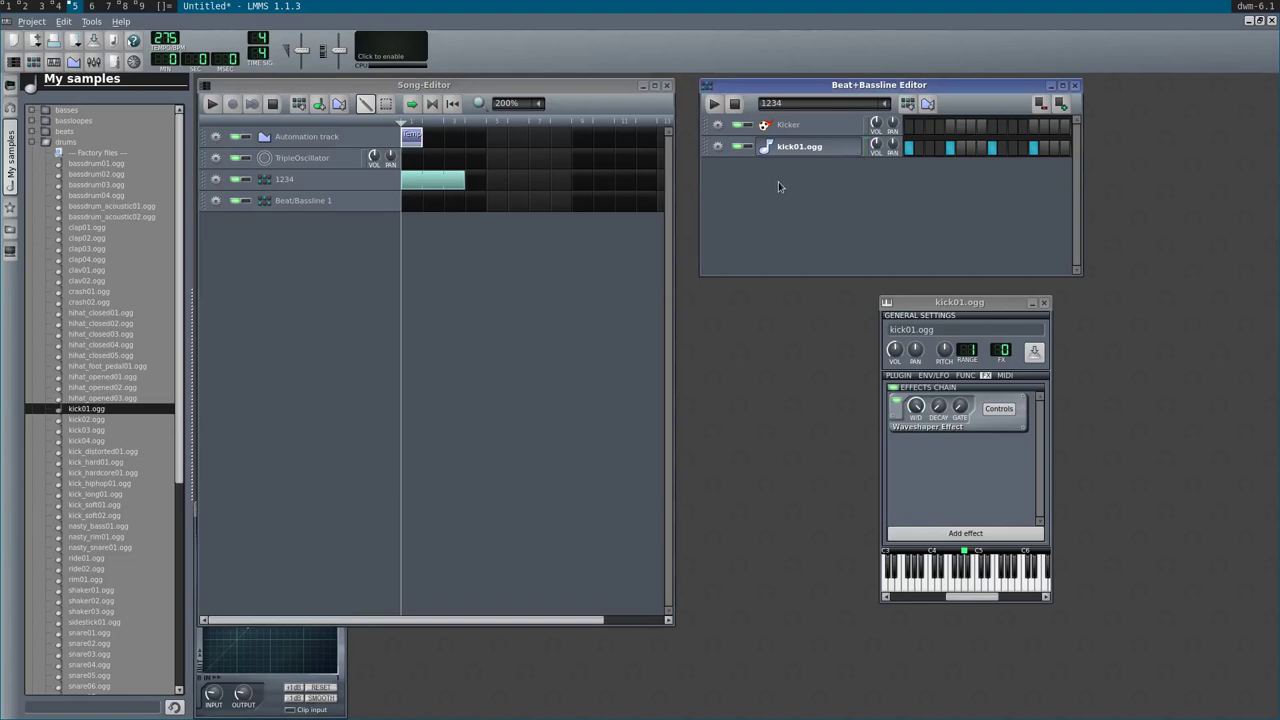
{"action": "key", "text": "space"}
{"action": "key", "text": "space"}
{"action": "left_click", "coordinate": [428, 298]}
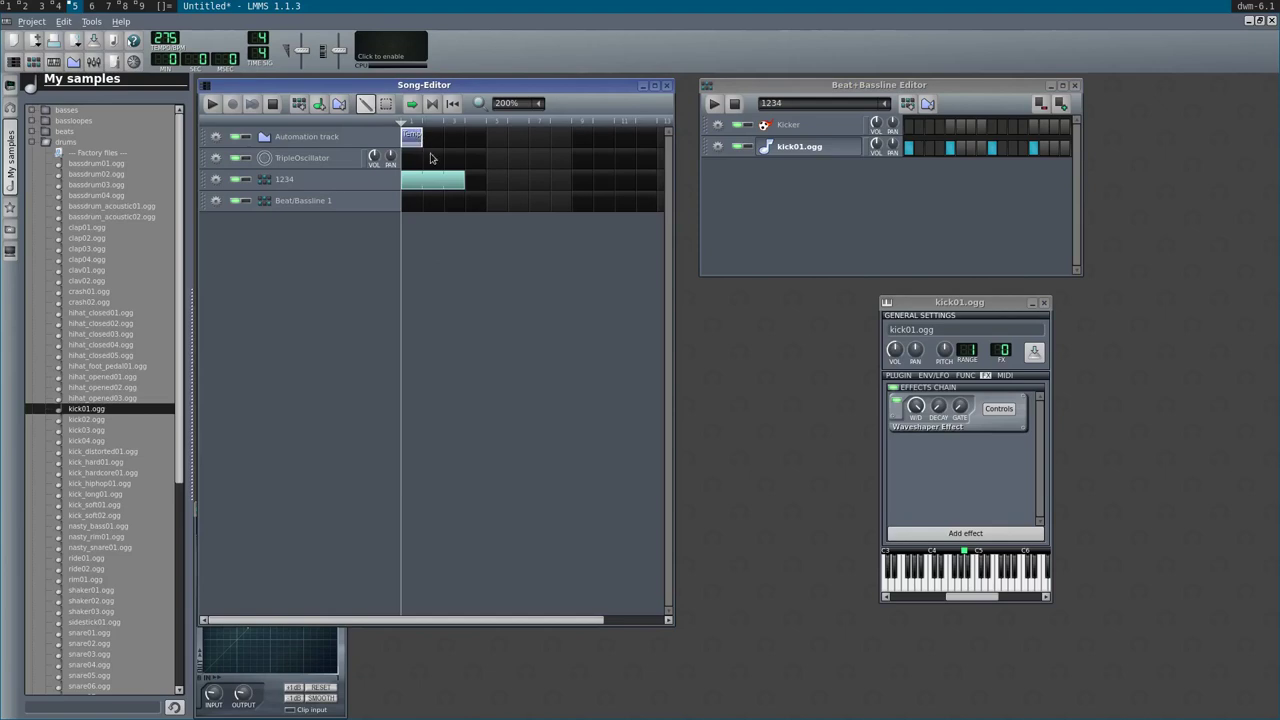
{"action": "key", "text": "space"}
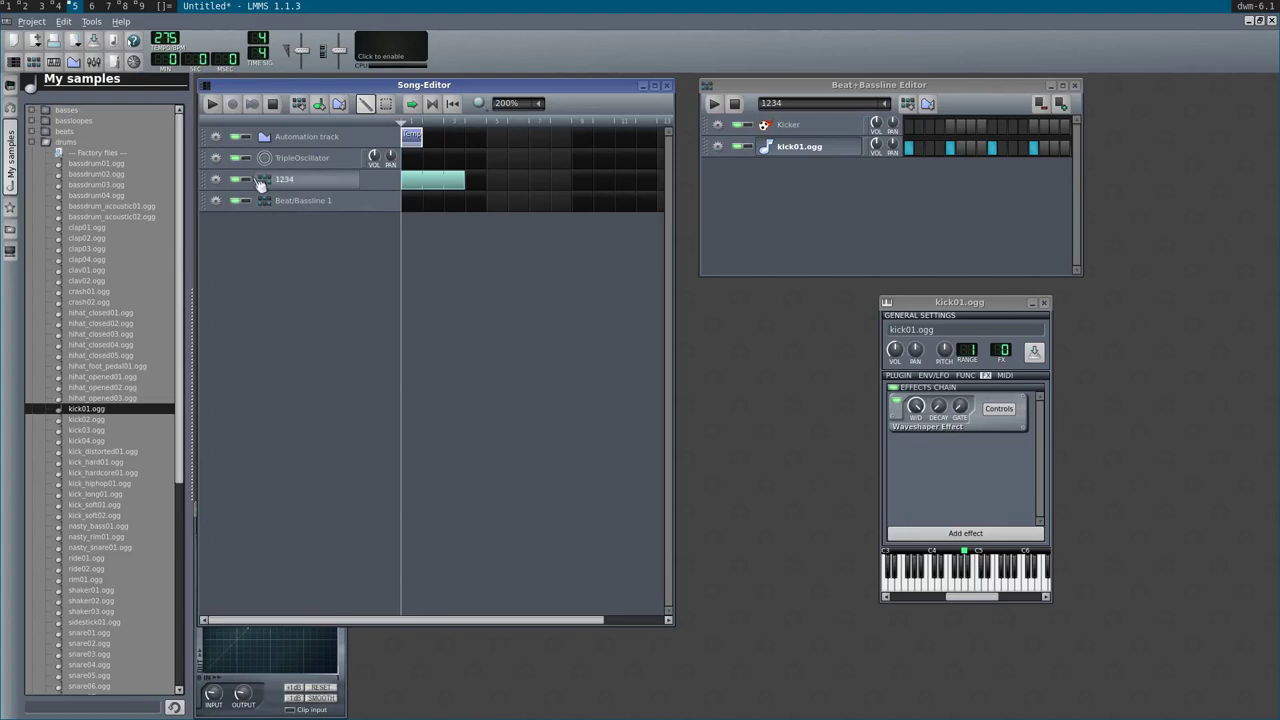
{"action": "left_click", "coordinate": [280, 200]}
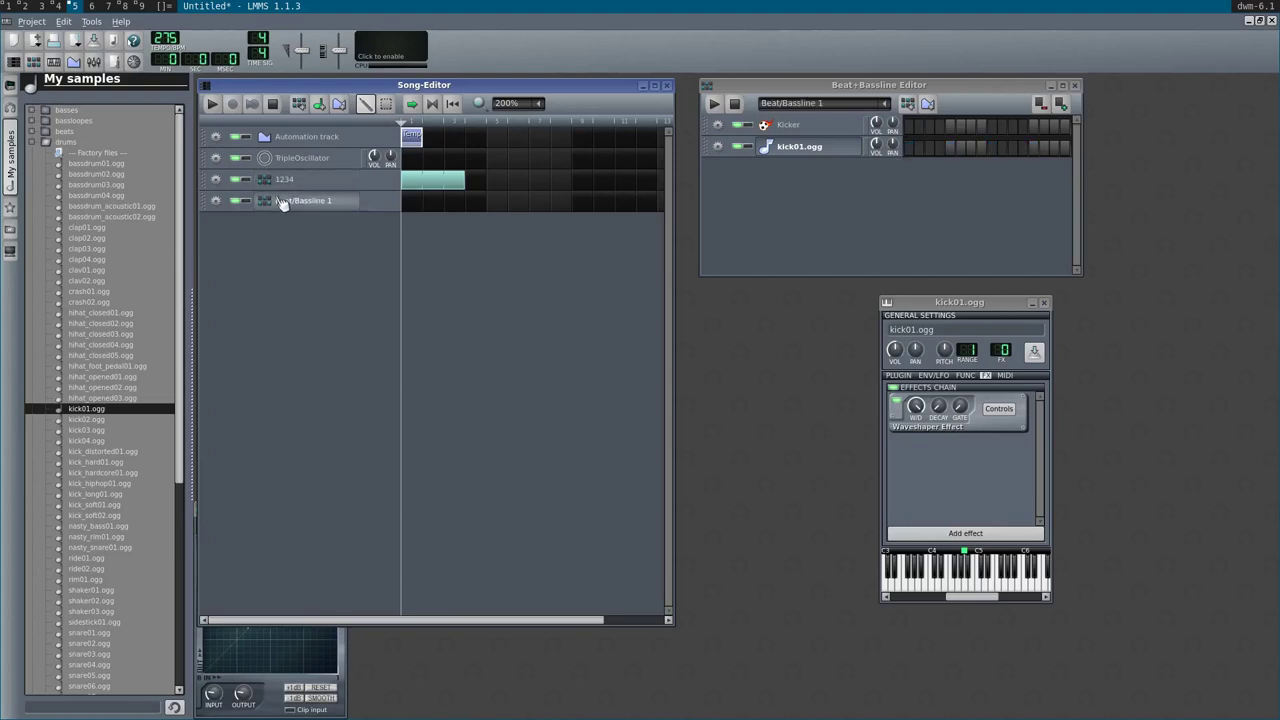
- Try kick01.ogg hits on steps 1, 5, 9, 13 and 15, check them in the Piano-Roll and clear the steps
{"action": "left_click", "coordinate": [910, 148]}
{"action": "left_click", "coordinate": [950, 148]}
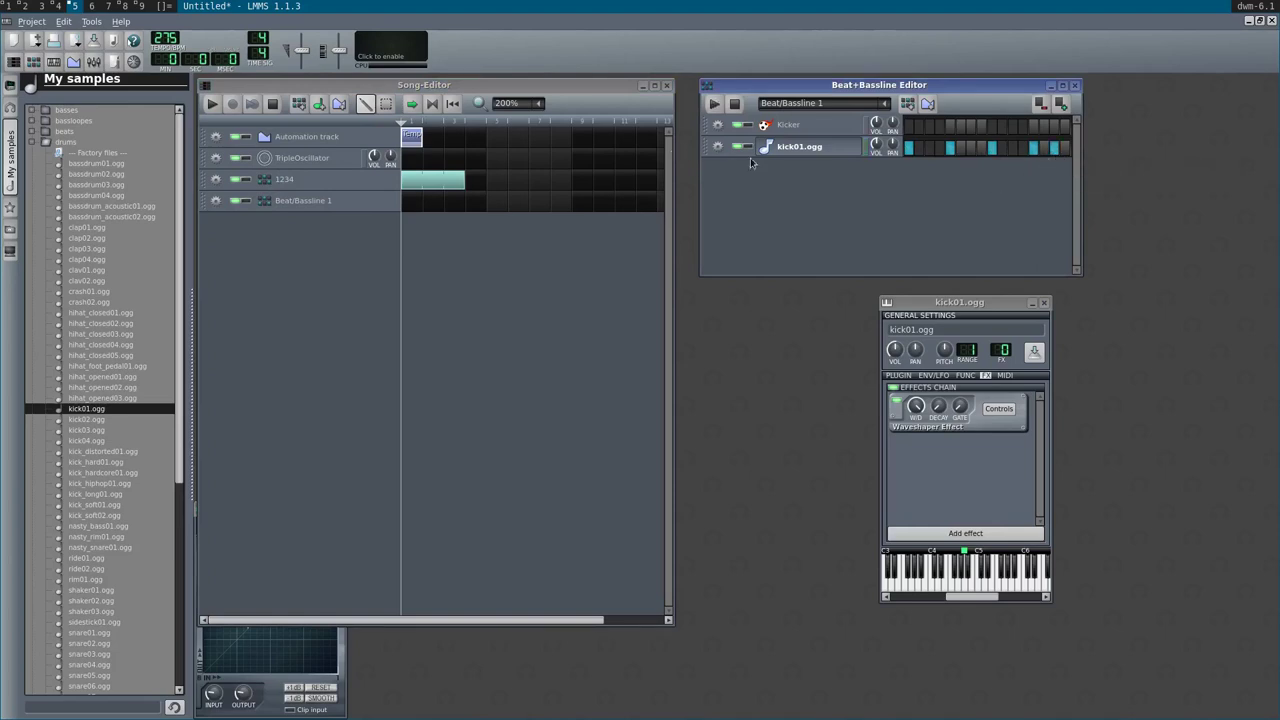
{"action": "right_click", "coordinate": [1038, 151]}
{"action": "left_click", "coordinate": [1042, 159]}
{"action": "scroll", "coordinate": [365, 550], "scroll_direction": "up", "scroll_amount": 3}
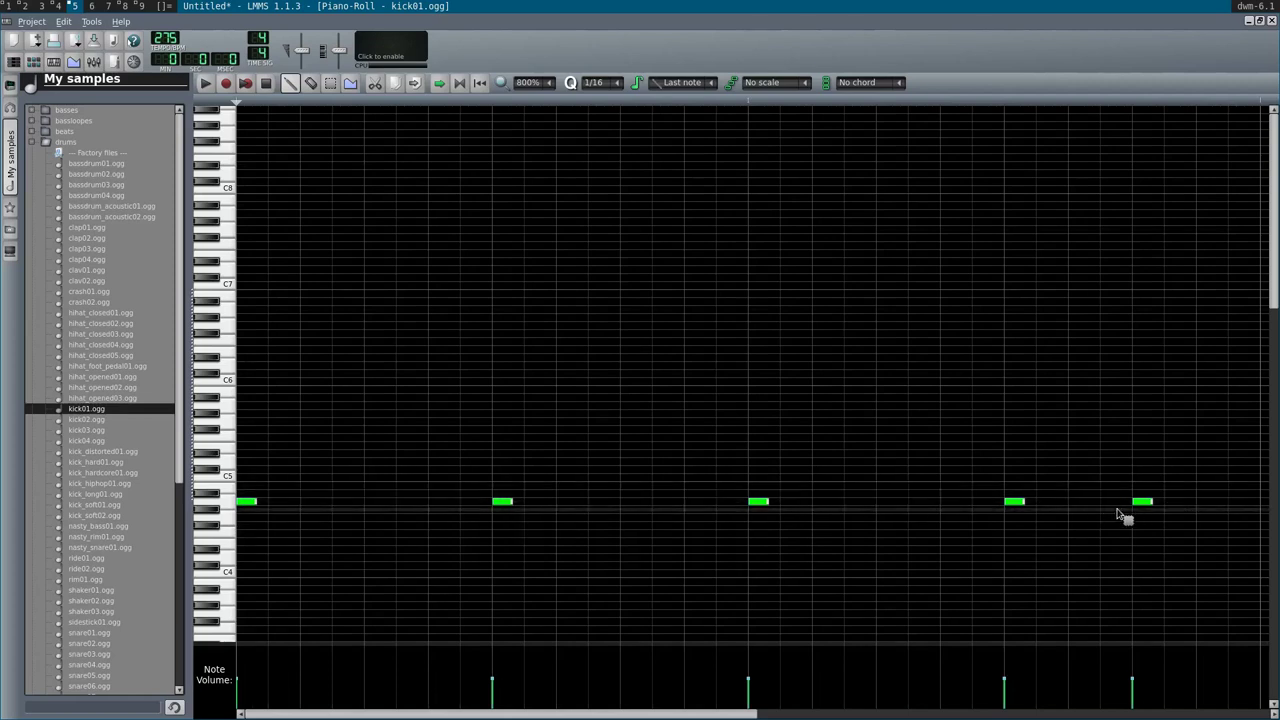
{"action": "left_click", "coordinate": [1270, 21]}
{"action": "left_click_drag", "start_coordinate": [1062, 155], "coordinate": [1000, 155]}
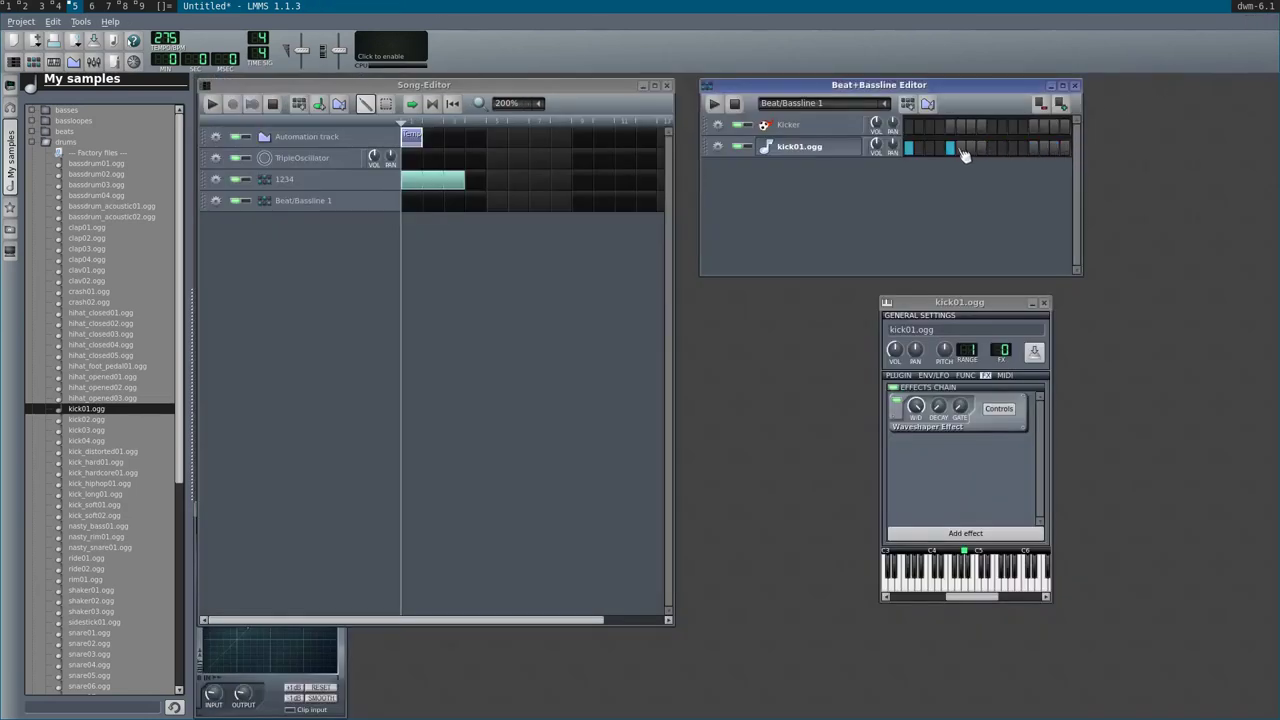
- Open kick01.ogg's Beat/Bassline 1 pattern in the Piano-Roll and place a one-bar C5 note at the start
{"action": "right_click", "coordinate": [912, 152]}
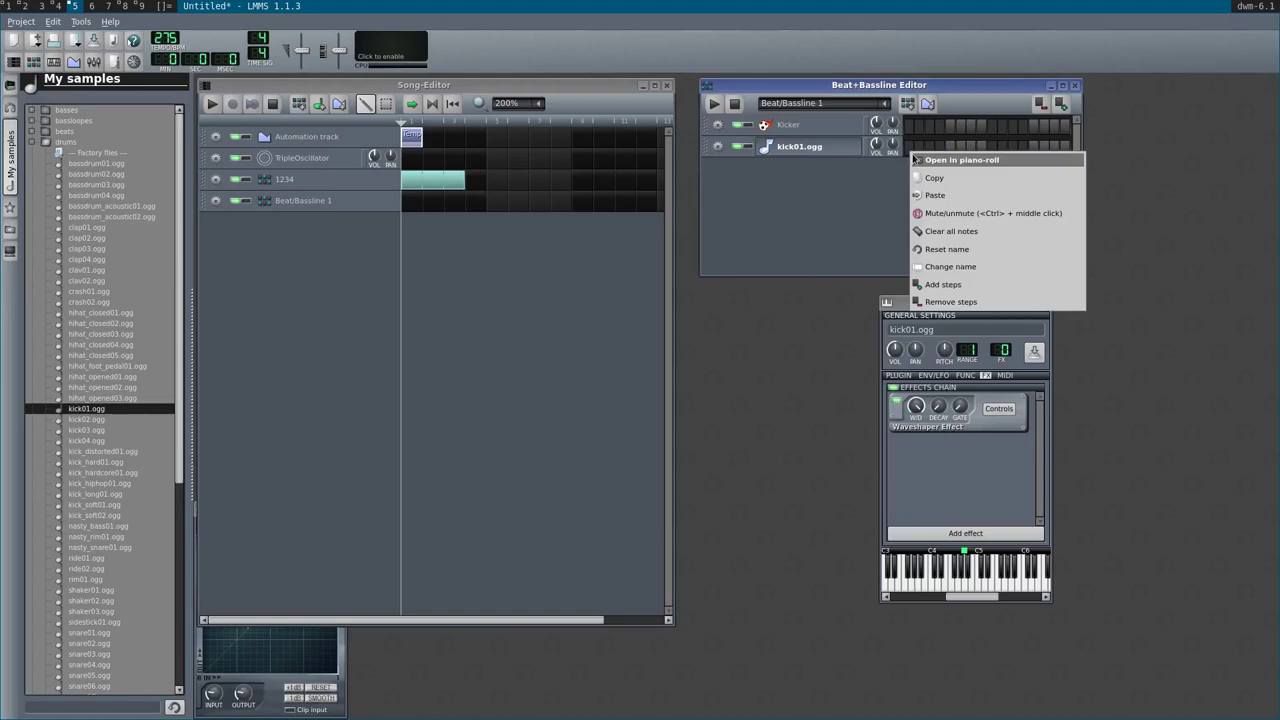
{"action": "left_click", "coordinate": [935, 160]}
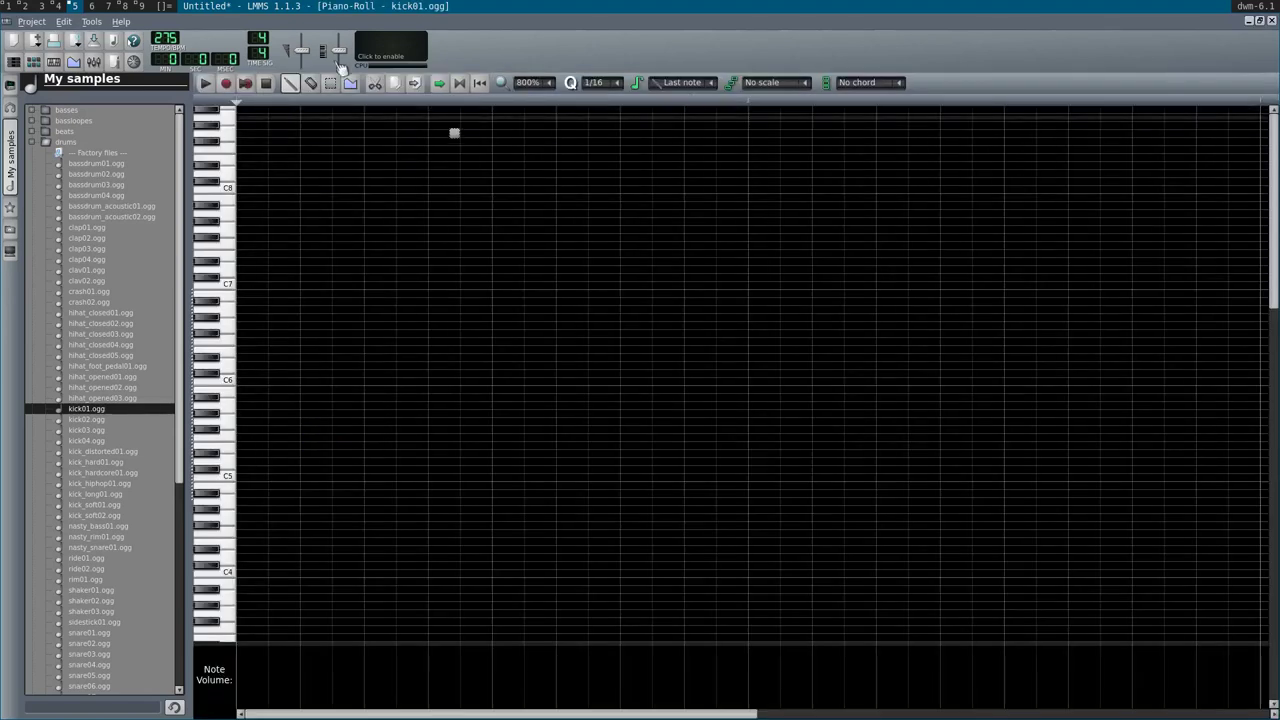
{"action": "scroll", "coordinate": [285, 355], "scroll_direction": "down", "scroll_amount": 1}
{"action": "scroll", "coordinate": [314, 363], "scroll_direction": "down", "scroll_amount": 2}
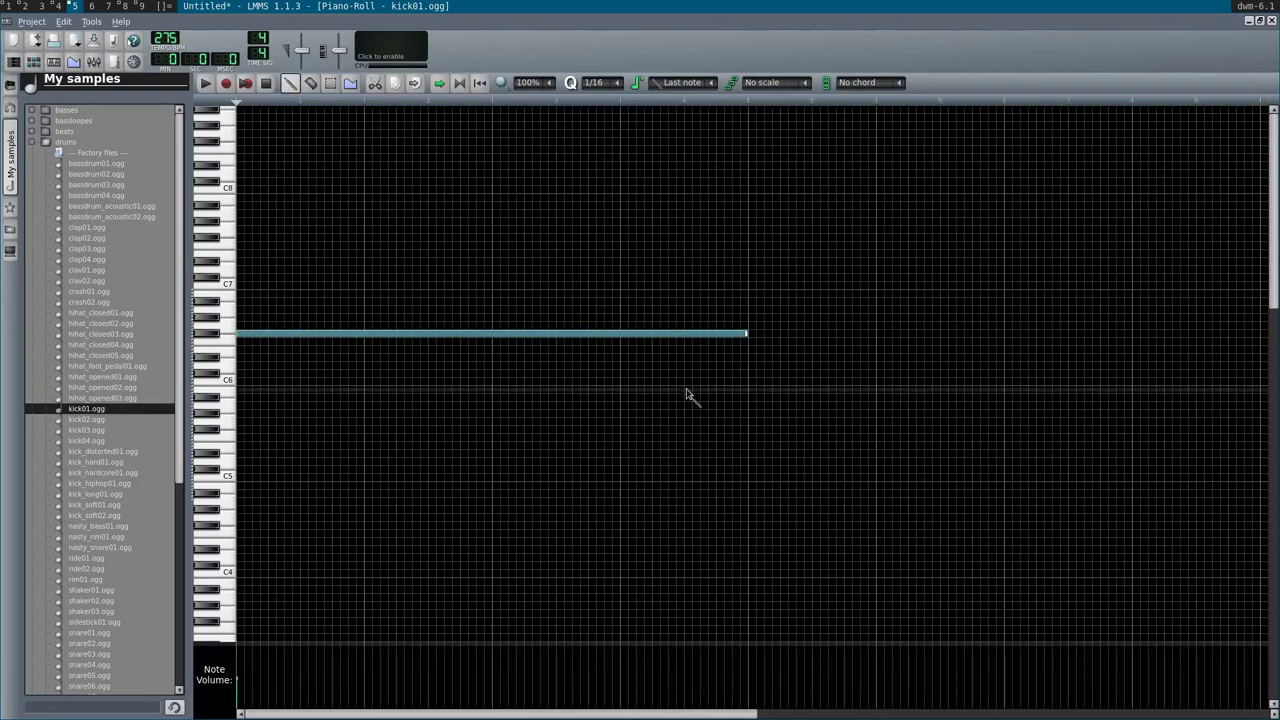
{"action": "left_click_drag", "start_coordinate": [748, 333], "coordinate": [292, 480]}
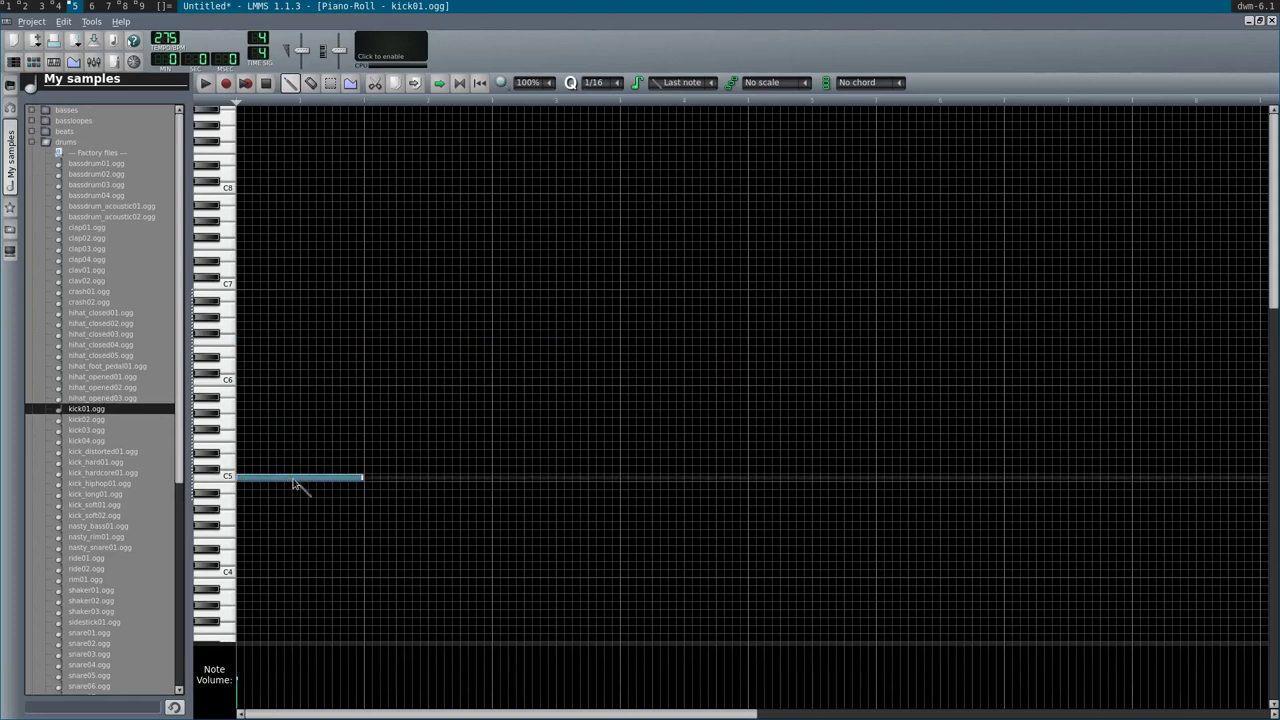
- Add one-bar C5 notes in bars 2 and 3 and two half-bar C5 notes in bar 4, and play the pattern
{"action": "left_click", "coordinate": [365, 480]}
{"action": "left_click", "coordinate": [412, 415]}
{"action": "right_click", "coordinate": [416, 418]}
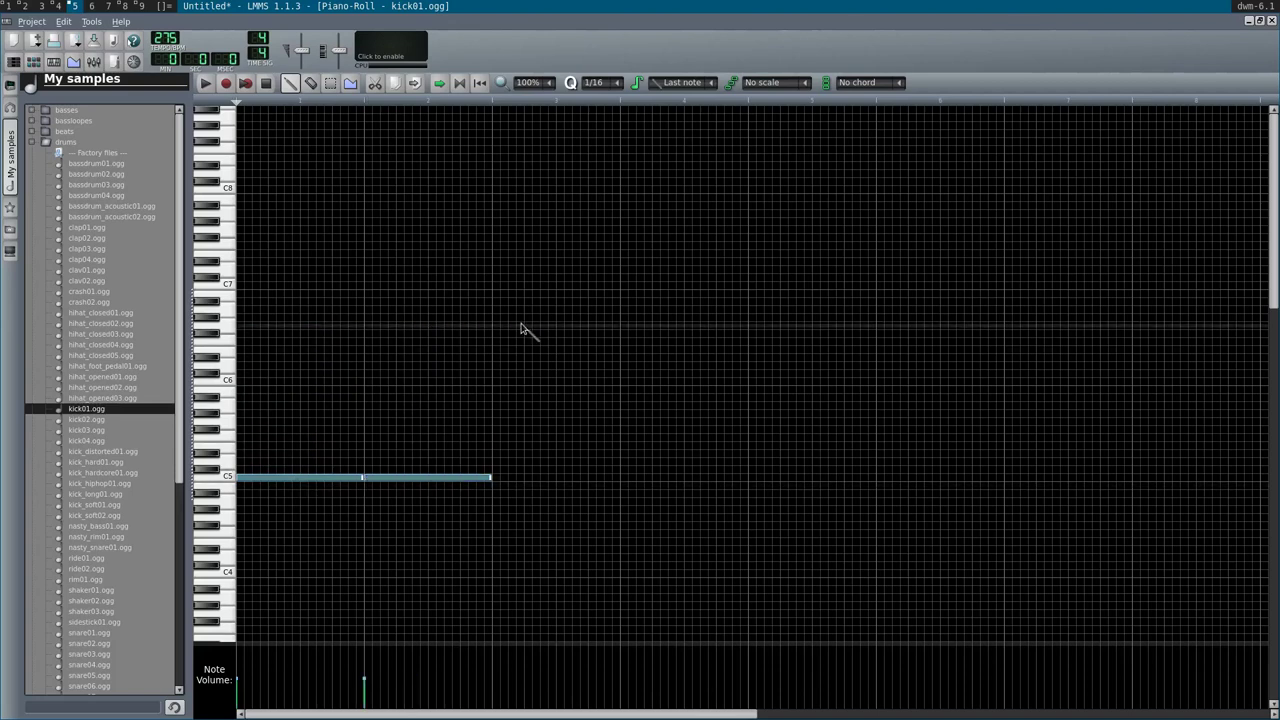
{"action": "left_click", "coordinate": [508, 481]}
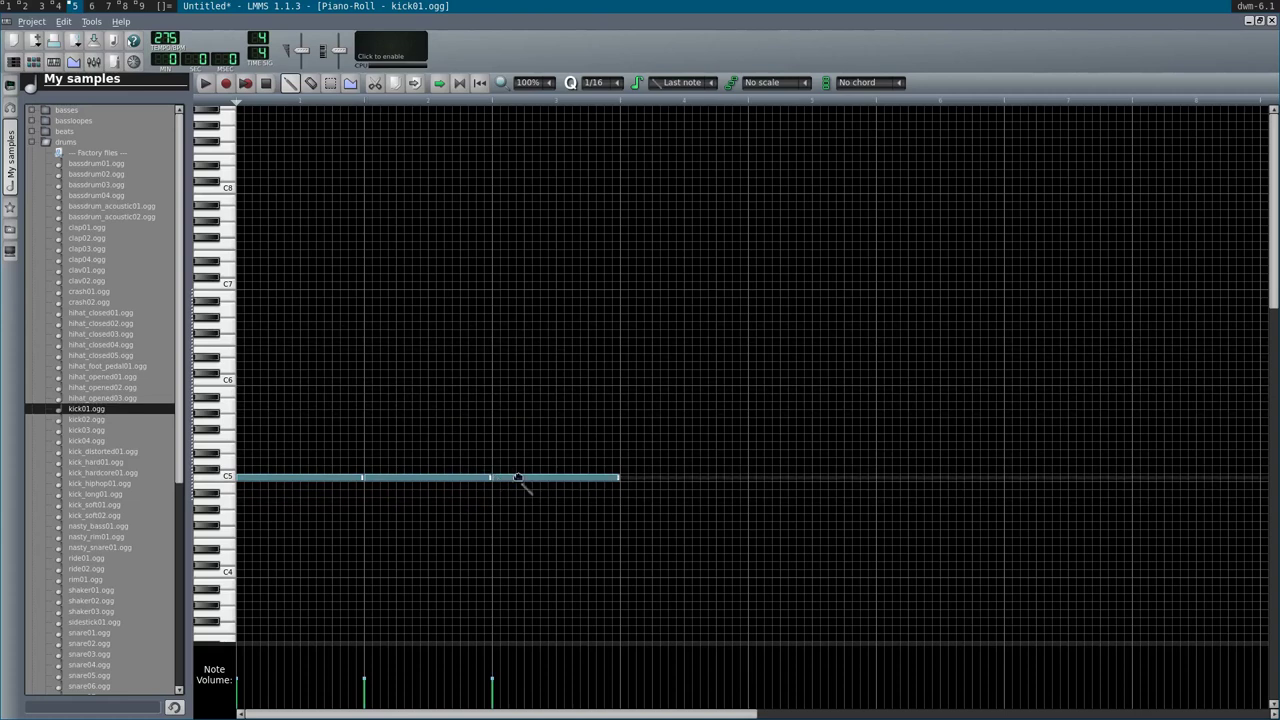
{"action": "left_click", "coordinate": [624, 483]}
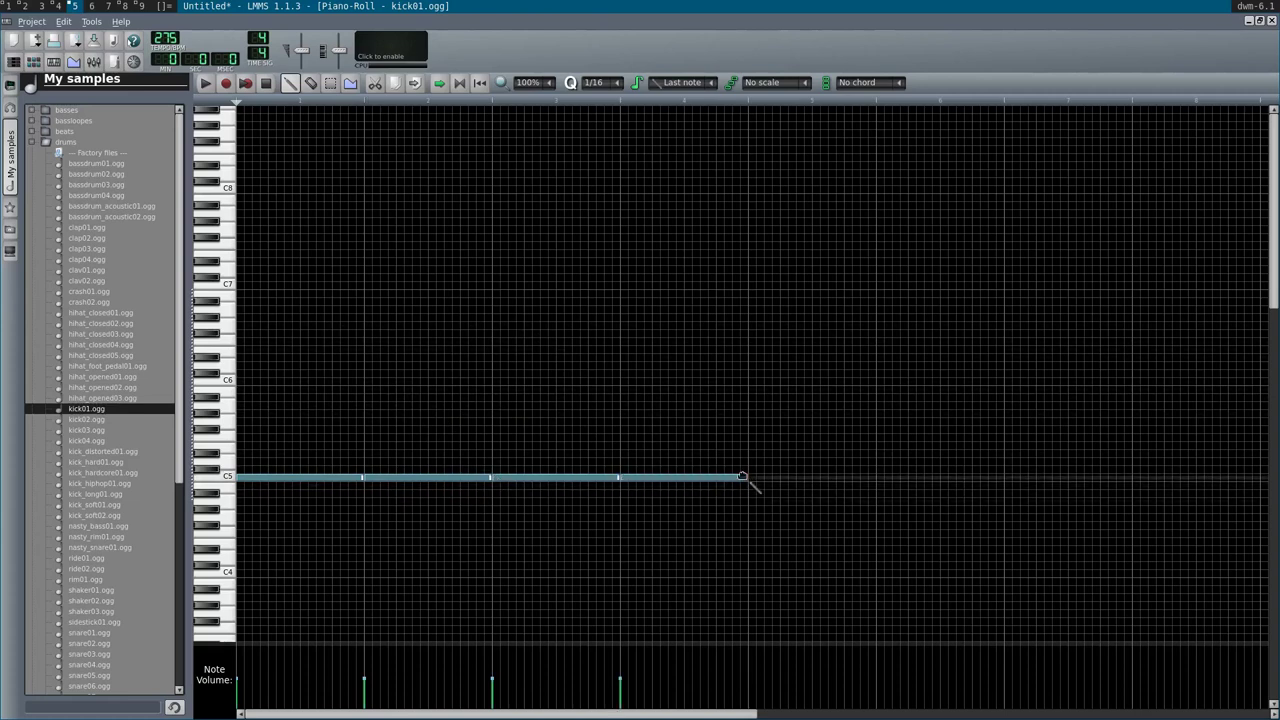
{"action": "left_click_drag", "start_coordinate": [745, 479], "coordinate": [684, 482]}
{"action": "left_click", "coordinate": [685, 482]}
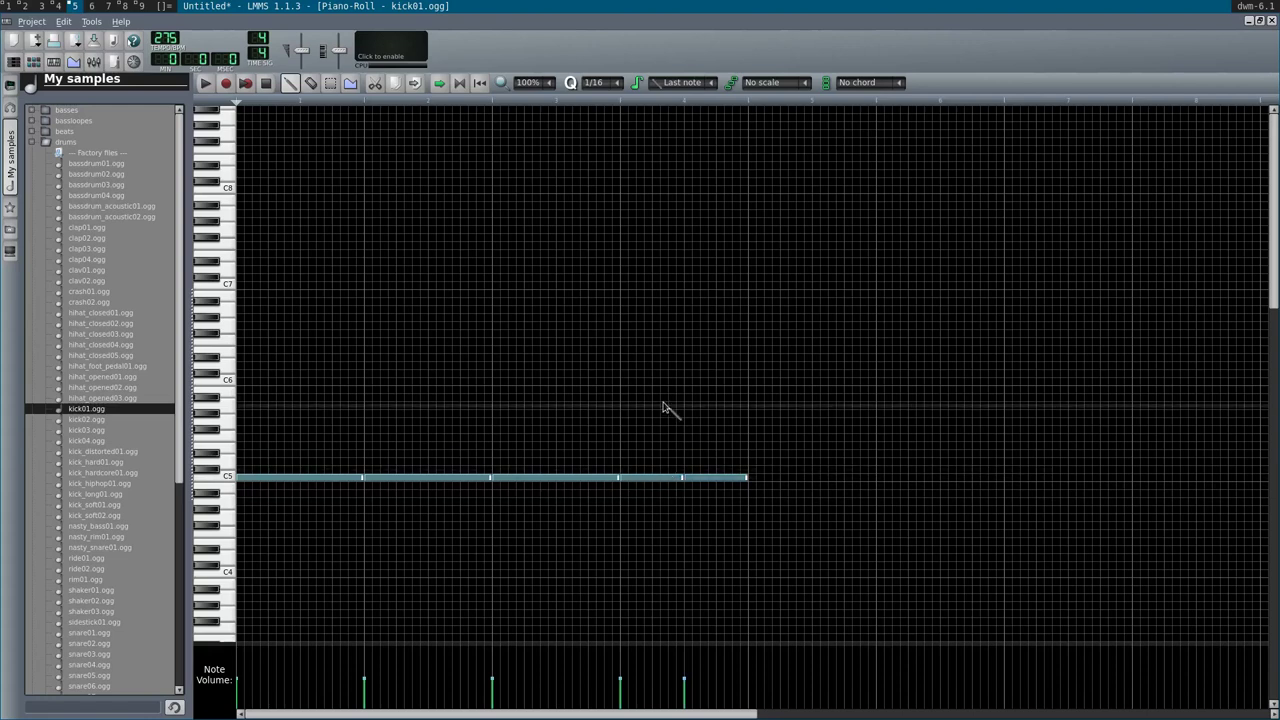
{"action": "key", "text": "space"}
{"action": "key", "text": "space"}
- Delete the four C5 notes that follow the first one
{"action": "right_click", "coordinate": [712, 480]}
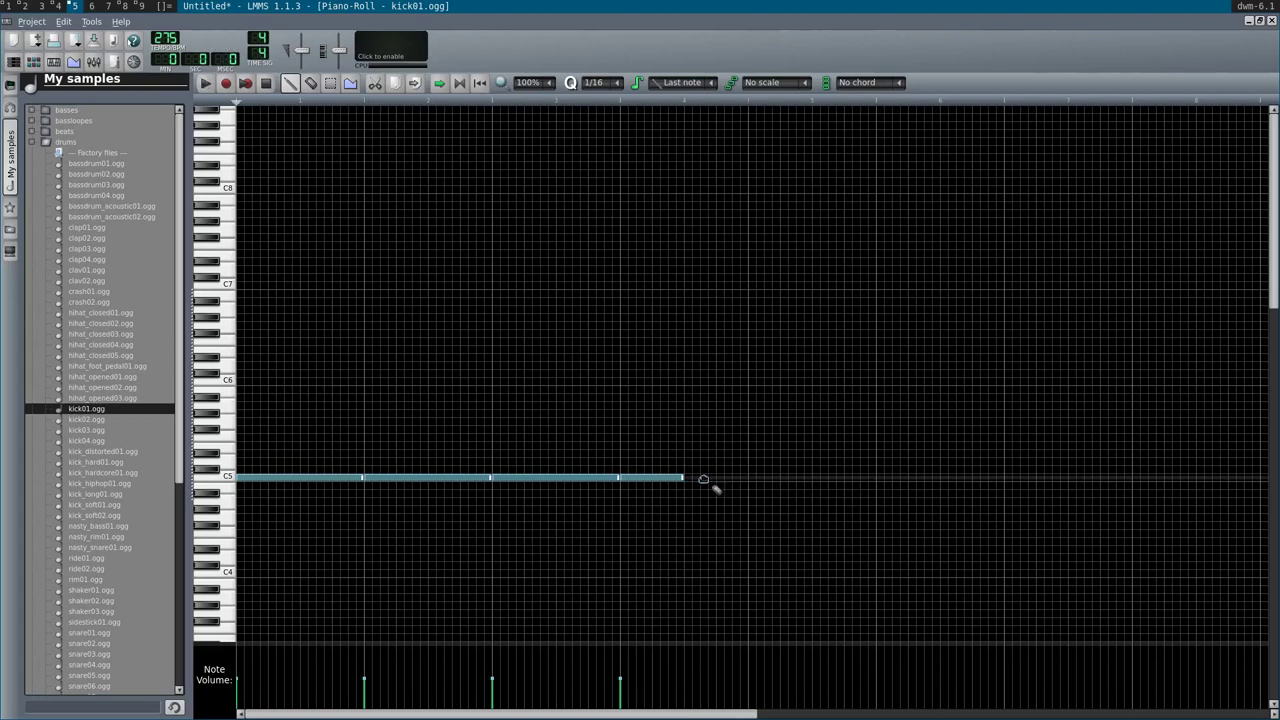
{"action": "right_click", "coordinate": [650, 480]}
{"action": "right_click", "coordinate": [575, 480]}
{"action": "right_click", "coordinate": [449, 480]}
- Shorten the first C5 note to half a bar, add an equal note right after it and play the pattern
{"action": "left_click_drag", "start_coordinate": [360, 480], "coordinate": [300, 488]}
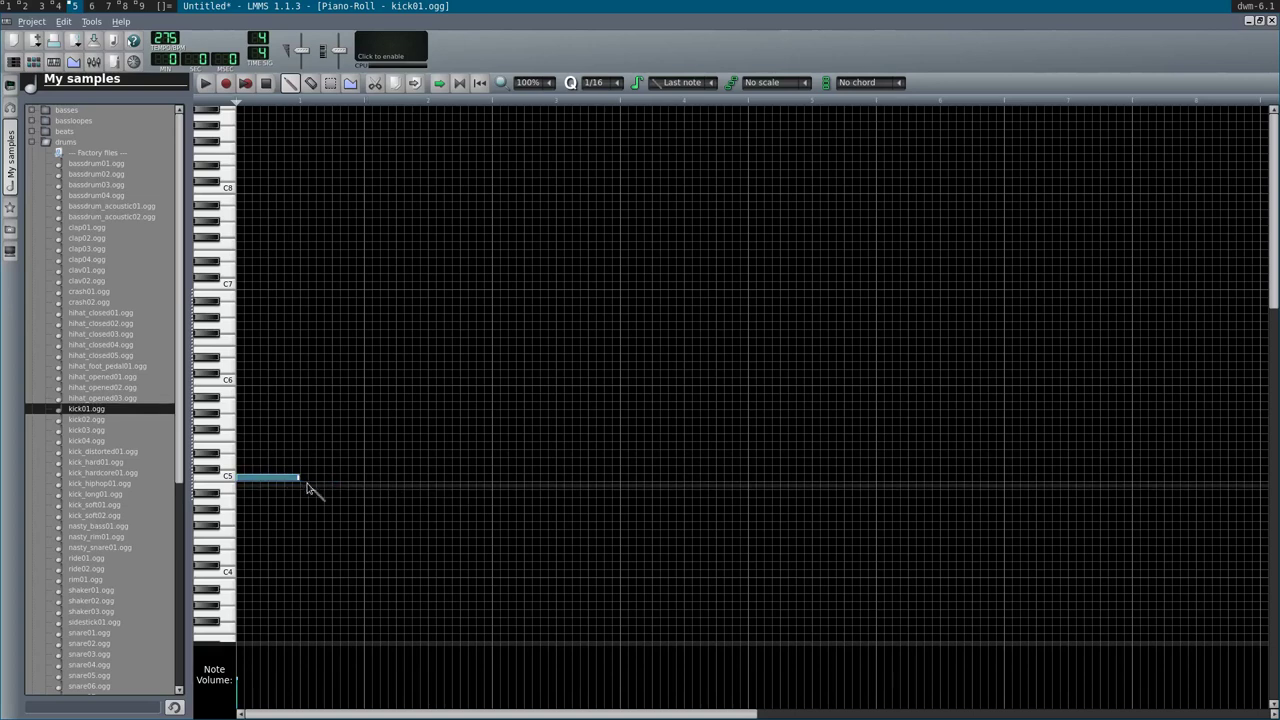
{"action": "left_click", "coordinate": [314, 488]}
{"action": "left_click", "coordinate": [370, 483]}
{"action": "right_click", "coordinate": [369, 483]}
{"action": "key", "text": "space"}
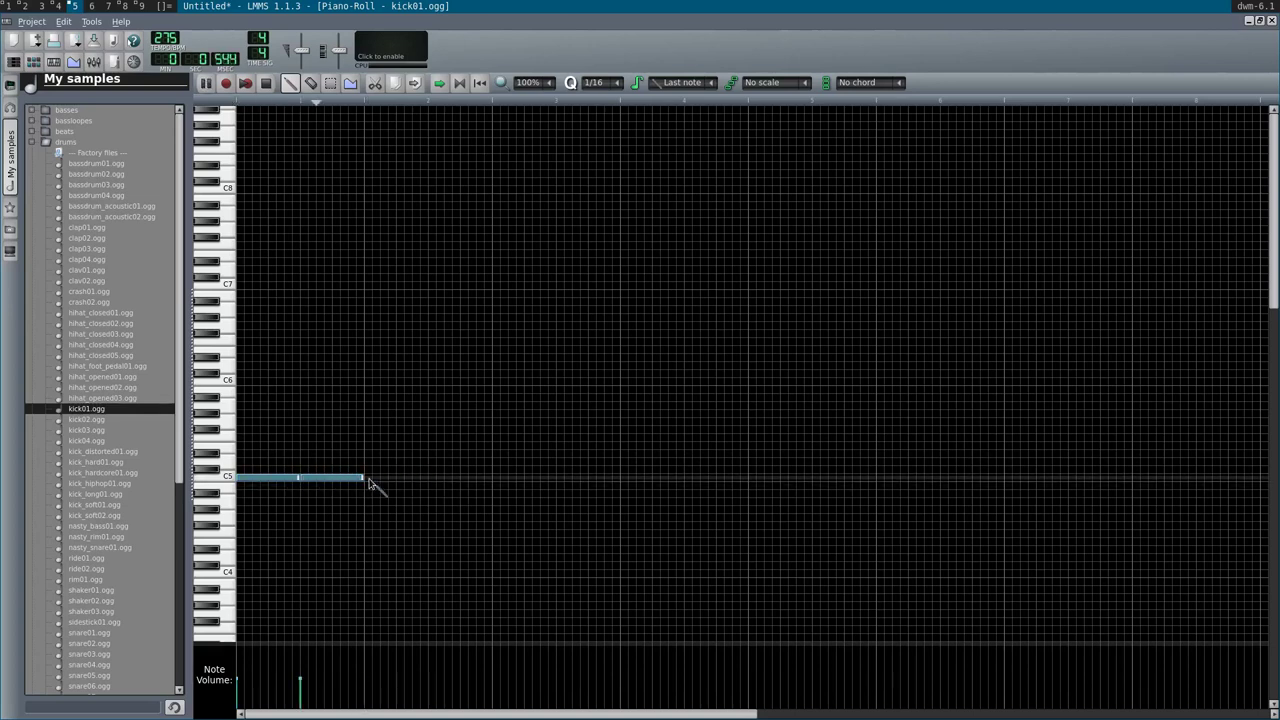
{"action": "key", "text": "space"}
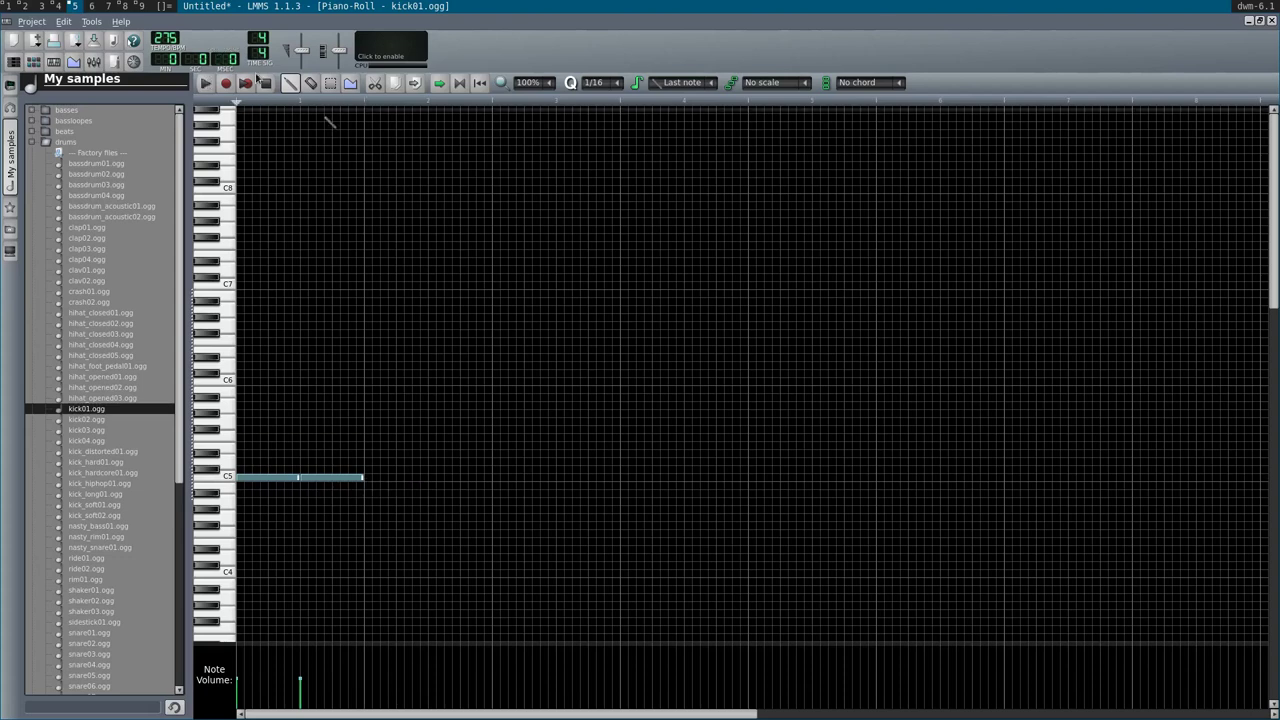
- Delete the second note, shorten the first C5 note to one beat and add one-beat C5 notes on beats 2 and 3
{"action": "scroll", "coordinate": [294, 322], "scroll_direction": "up", "scroll_amount": 2, "text": "ctrl"}
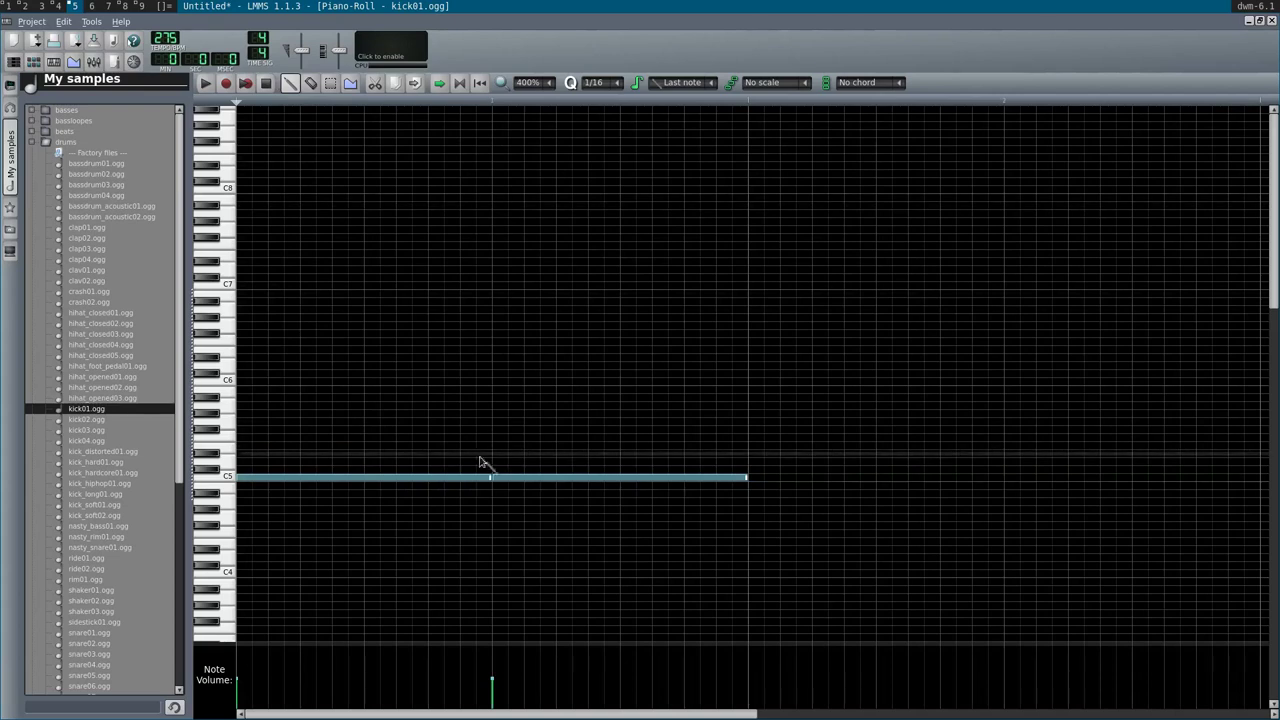
{"action": "mouse_move", "coordinate": [490, 486]}
{"action": "left_mouse_down"}
{"action": "mouse_move", "coordinate": [503, 488]}
{"action": "mouse_move", "coordinate": [466, 486]}
{"action": "left_mouse_up"}
{"action": "right_click", "coordinate": [640, 477]}
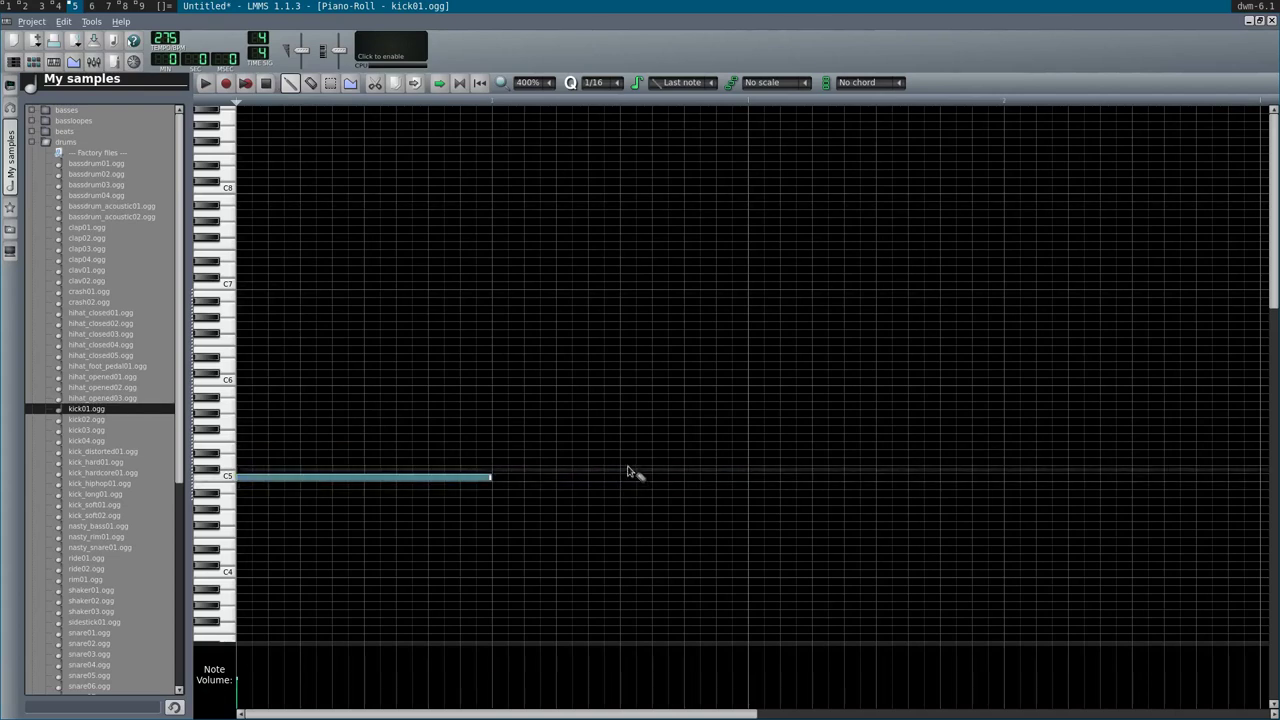
{"action": "left_click_drag", "start_coordinate": [490, 477], "coordinate": [363, 479]}
{"action": "left_click", "coordinate": [374, 480]}
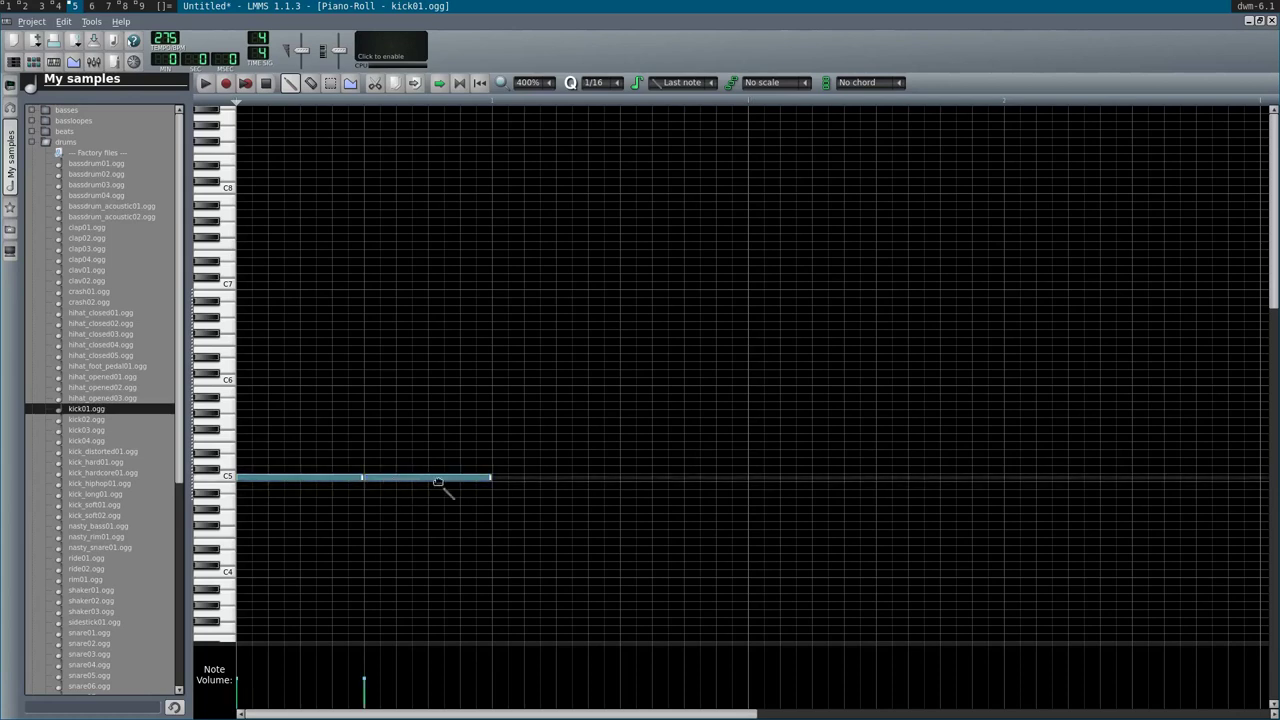
{"action": "left_click", "coordinate": [497, 482]}
- Try to place a C5 note on beat 4 with a shorter split, and delete it with the extra note after it
{"action": "left_click", "coordinate": [626, 485]}
{"action": "left_click_drag", "start_coordinate": [627, 484], "coordinate": [628, 478]}
{"action": "left_click", "coordinate": [628, 478]}
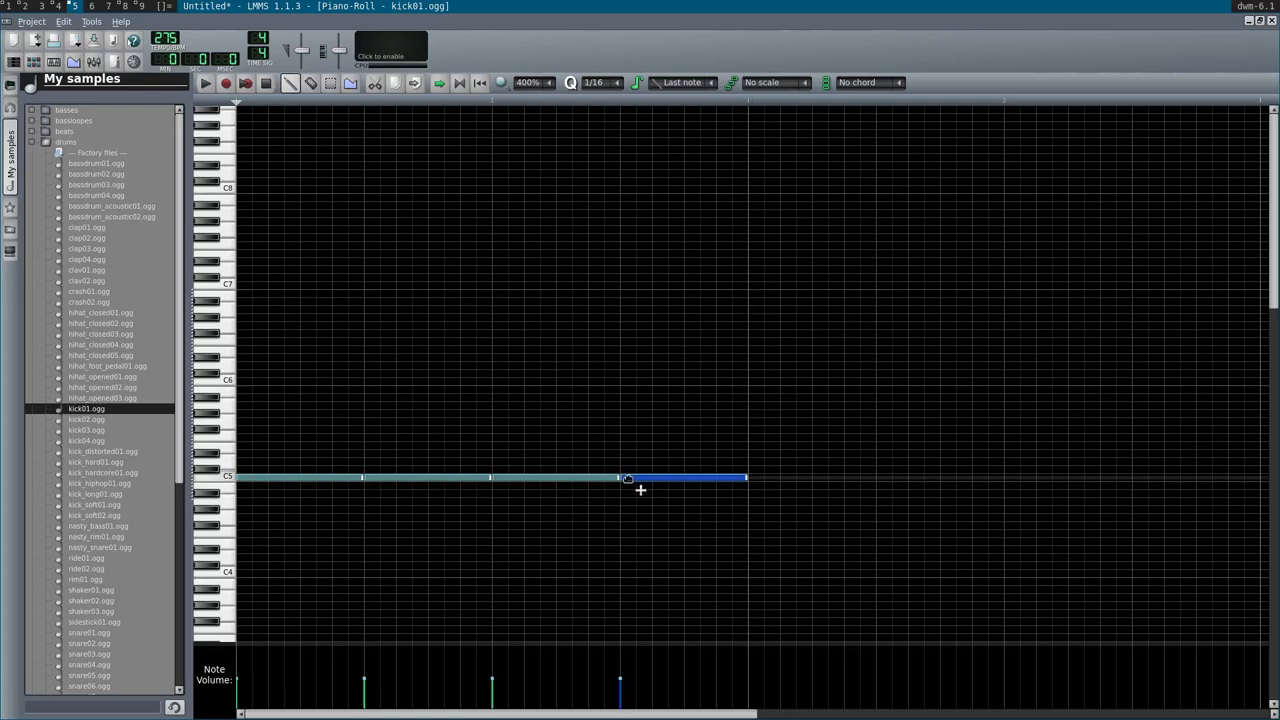
{"action": "left_click_drag", "start_coordinate": [745, 478], "coordinate": [684, 479]}
{"action": "left_click", "coordinate": [690, 479]}
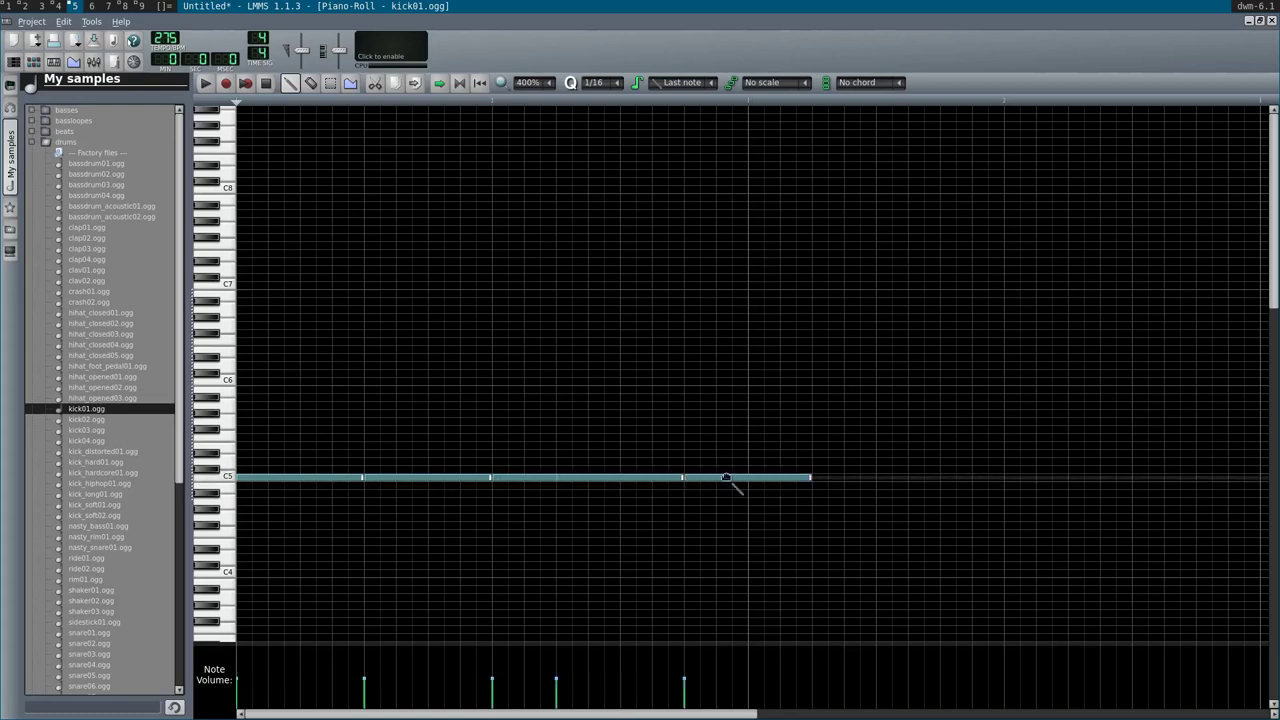
{"action": "right_click", "coordinate": [726, 478]}
{"action": "left_click", "coordinate": [672, 478]}
{"action": "right_click", "coordinate": [674, 480]}
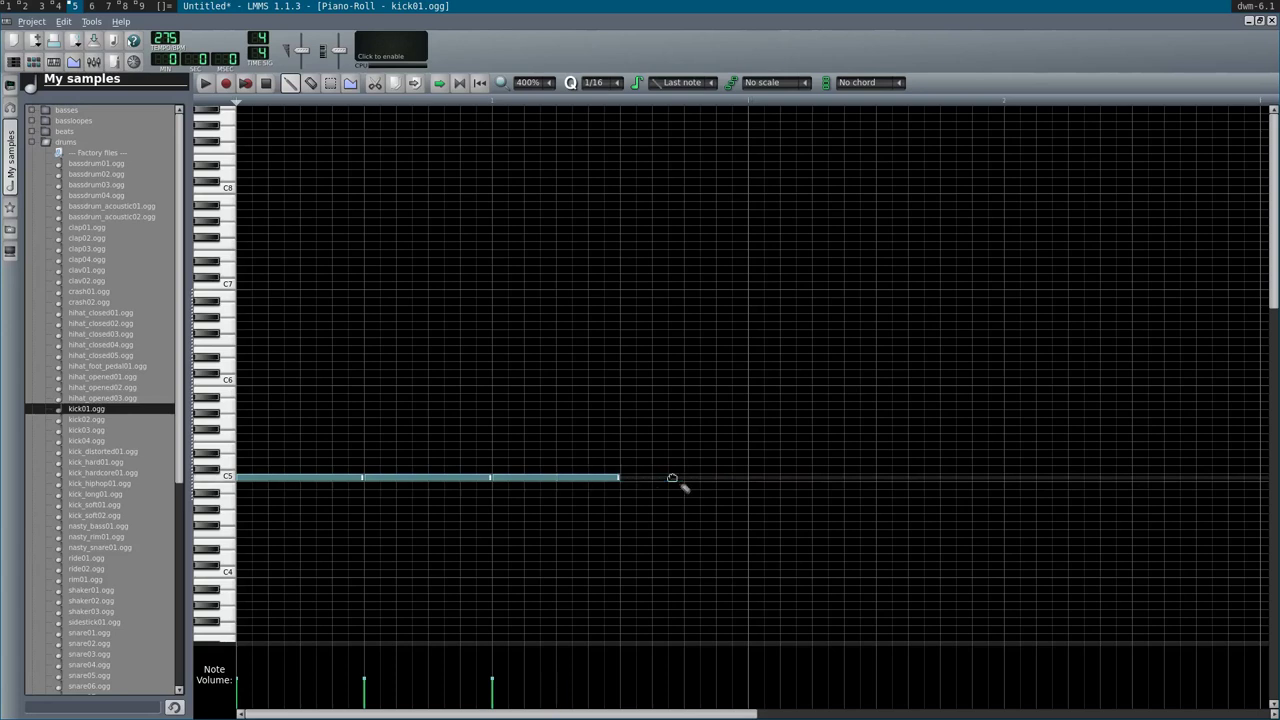
- Fill beat 4 with two half-beat C5 notes and play the pattern
{"action": "left_click", "coordinate": [635, 479]}
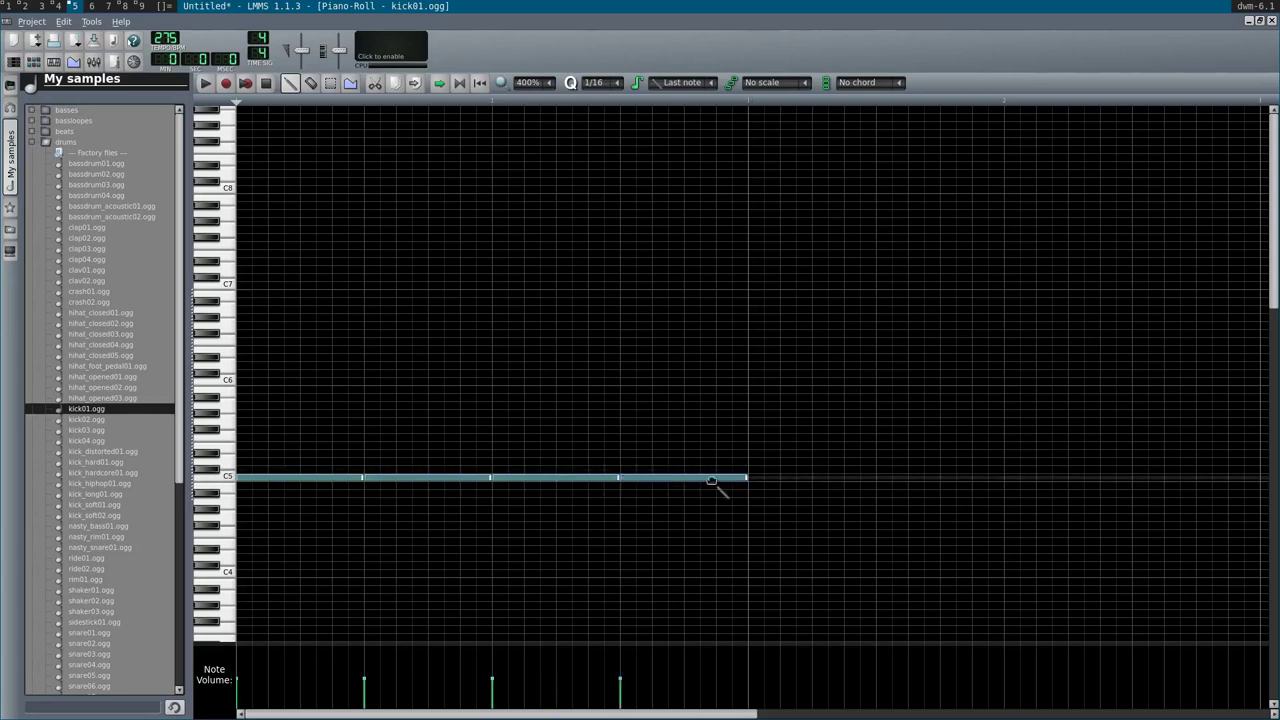
{"action": "left_click", "coordinate": [748, 478]}
{"action": "left_click_drag", "start_coordinate": [750, 478], "coordinate": [680, 479]}
{"action": "left_click", "coordinate": [698, 479]}
{"action": "key", "text": "space"}
- Leave the Piano-Roll, place a Beat/Bassline 1 clip at bar 4 of the song, play it and reopen the 1234 pattern
{"action": "left_click", "coordinate": [1271, 20]}
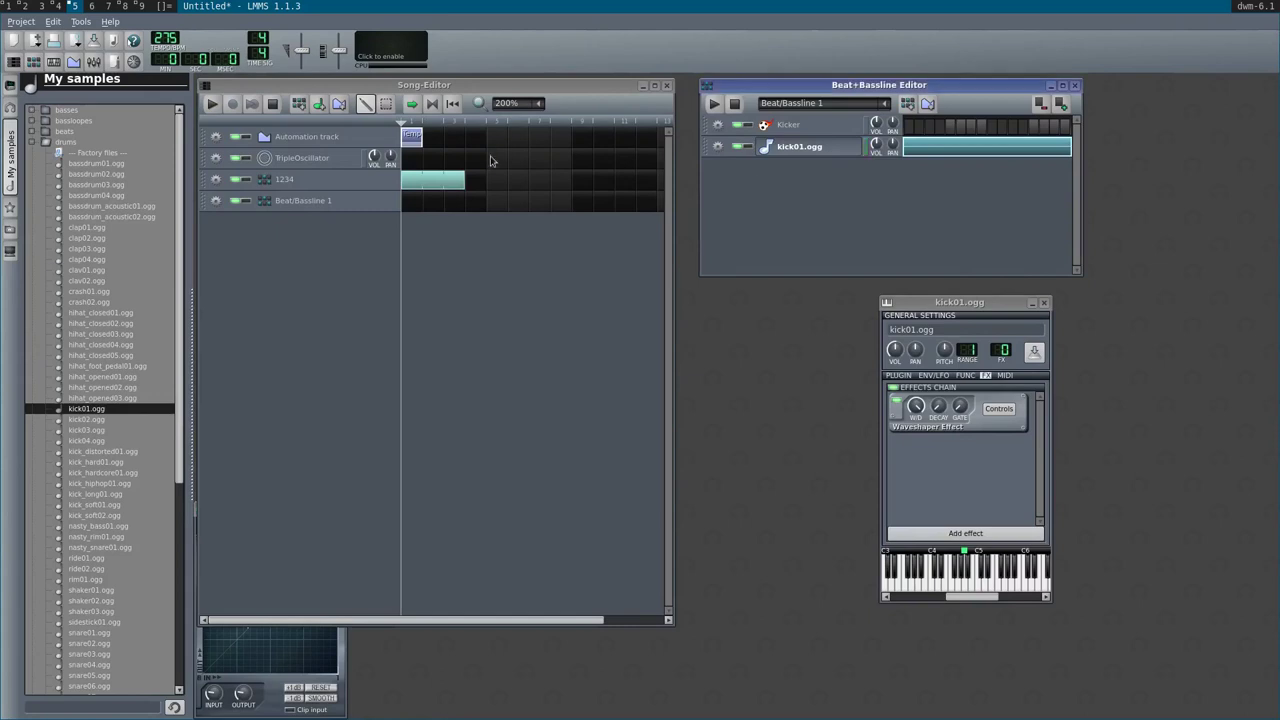
{"action": "left_click", "coordinate": [472, 201]}
{"action": "key", "text": "space"}
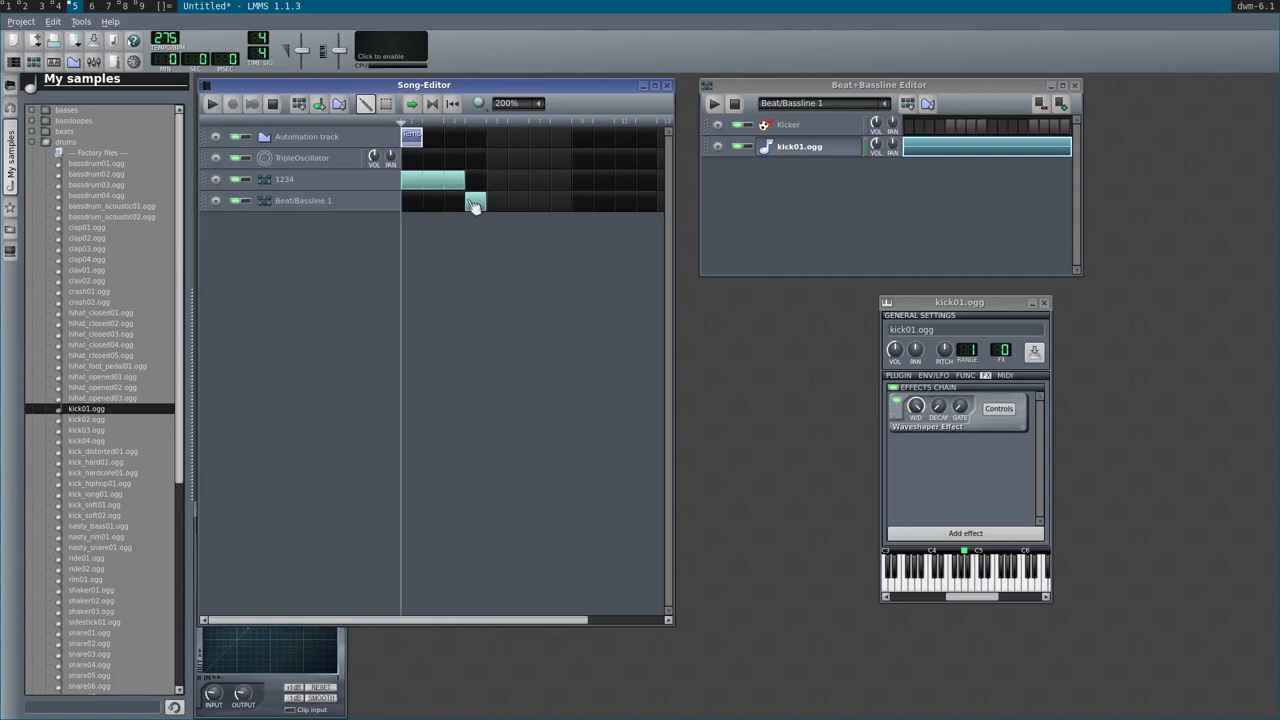
{"action": "double_click", "coordinate": [420, 179]}
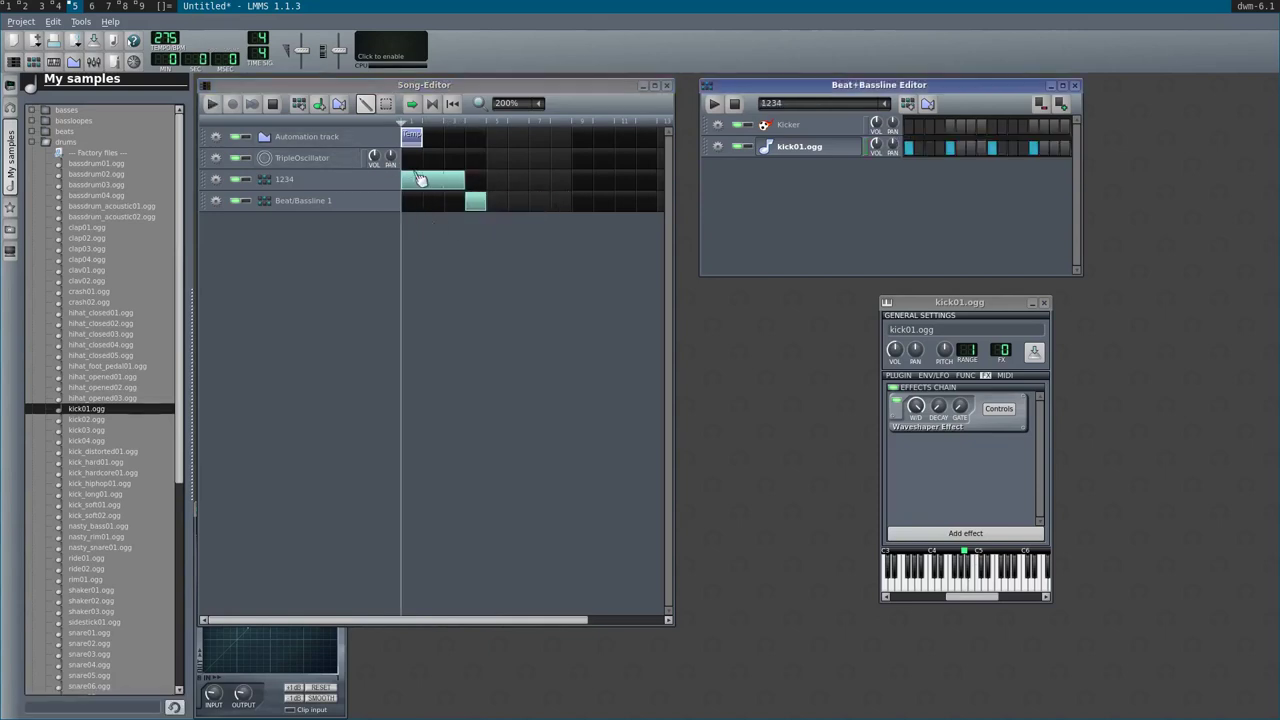
- Open the 1234 pattern's kick01.ogg notes in the Piano-Roll to check their pitch, and close it again
{"action": "right_click", "coordinate": [926, 147]}
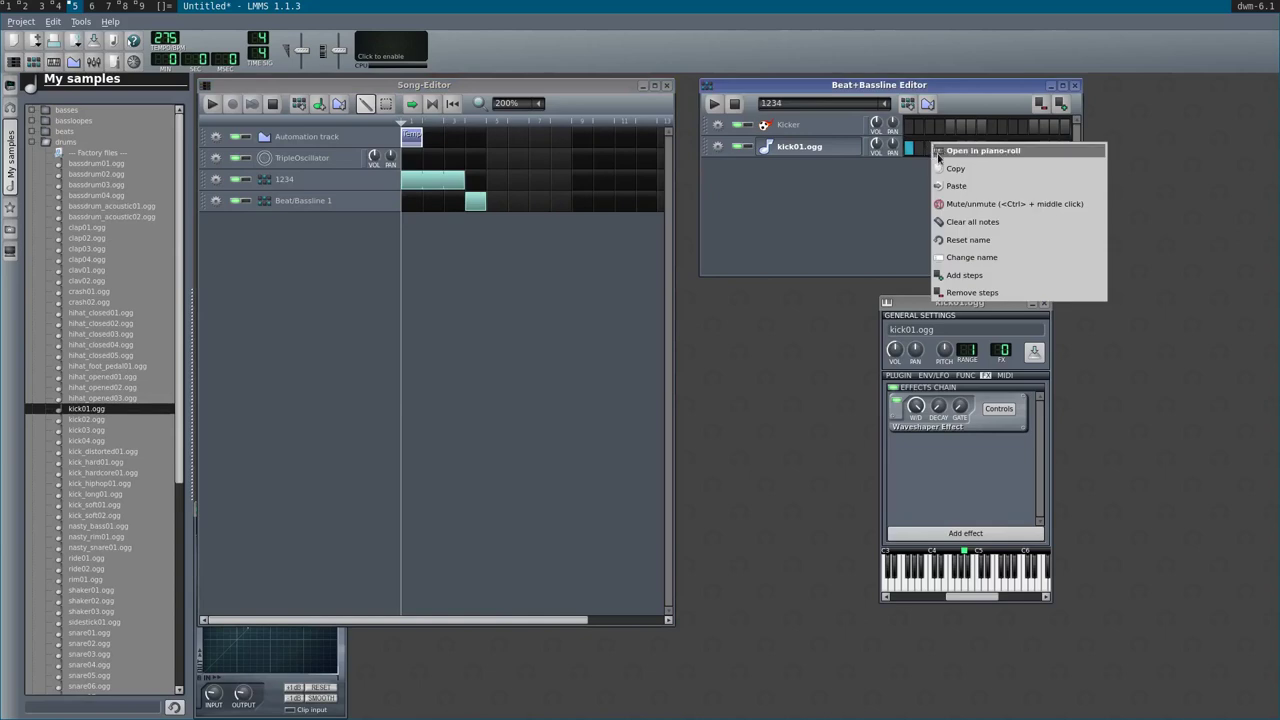
{"action": "left_click", "coordinate": [955, 151]}
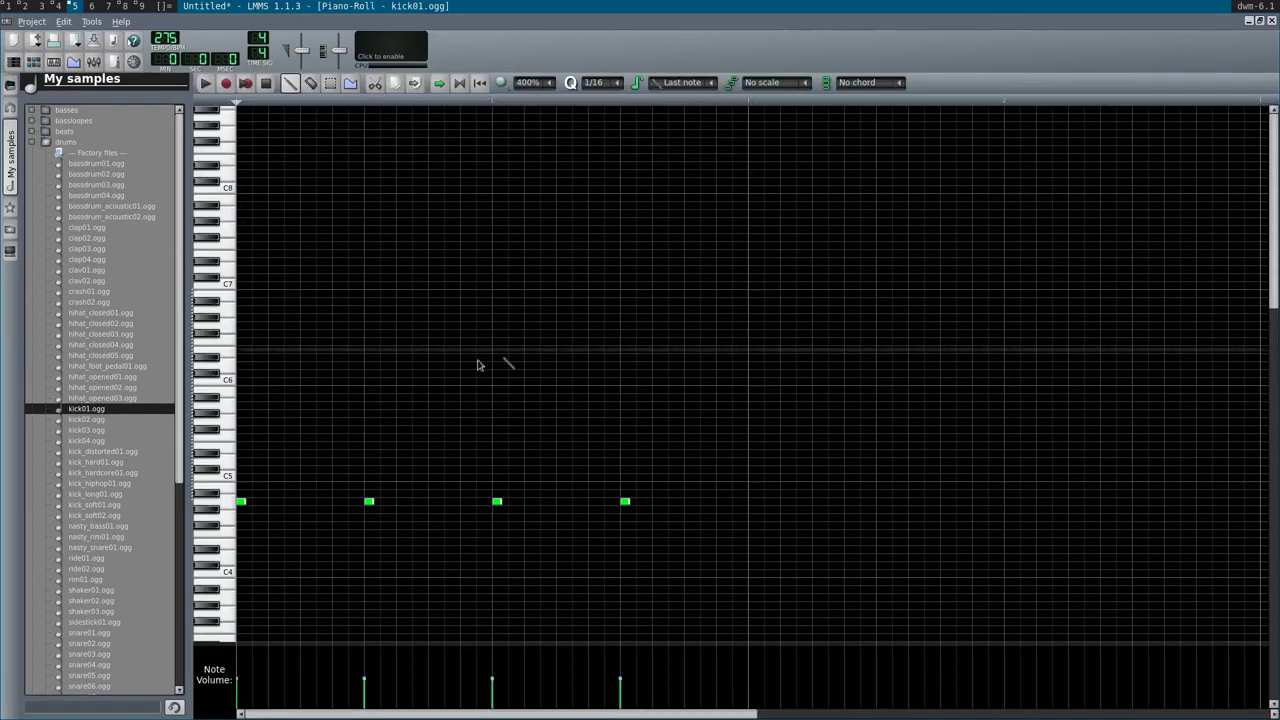
{"action": "right_click", "coordinate": [241, 501]}
{"action": "left_click", "coordinate": [241, 501]}
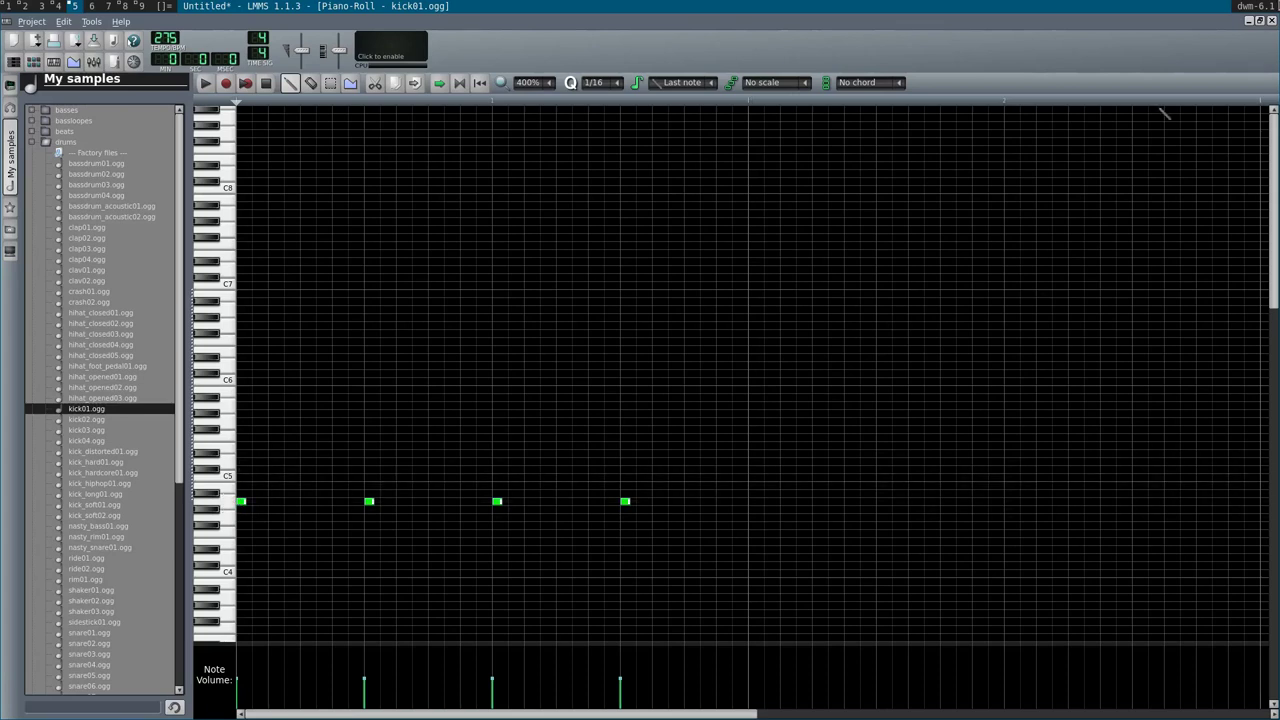
{"action": "left_click", "coordinate": [1272, 20]}
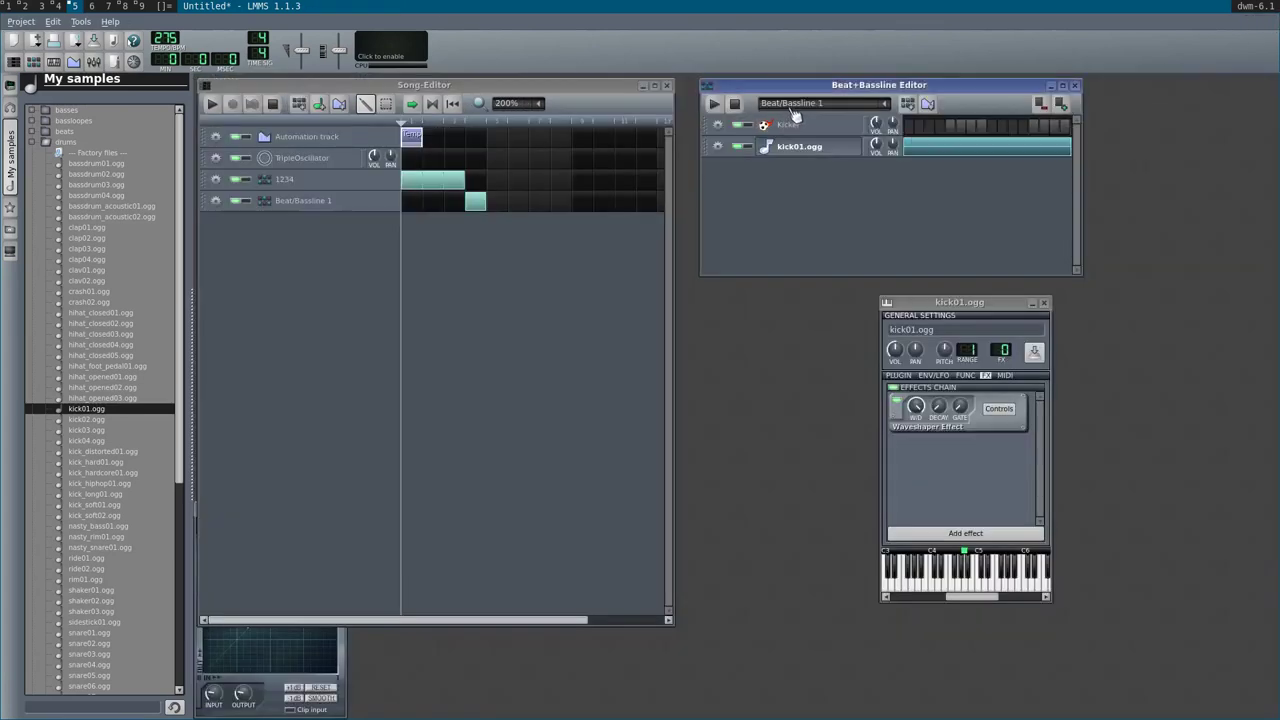
- Move all notes of Beat/Bassline 1's kick01.ogg pattern from C5 down to A4, play it and return to the Song-Editor
{"action": "double_click", "coordinate": [928, 152]}
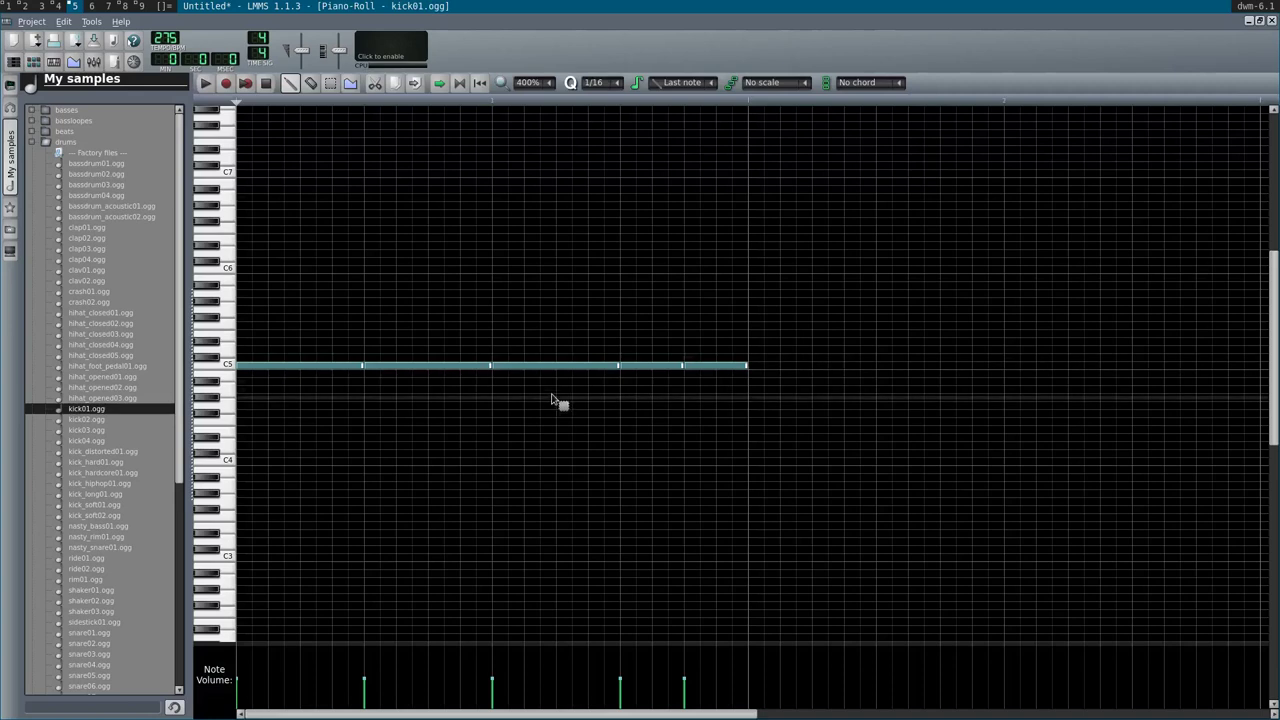
{"action": "key", "text": "ctrl+a"}
{"action": "left_click_drag", "start_coordinate": [410, 367], "coordinate": [410, 397]}
{"action": "key", "text": "space"}
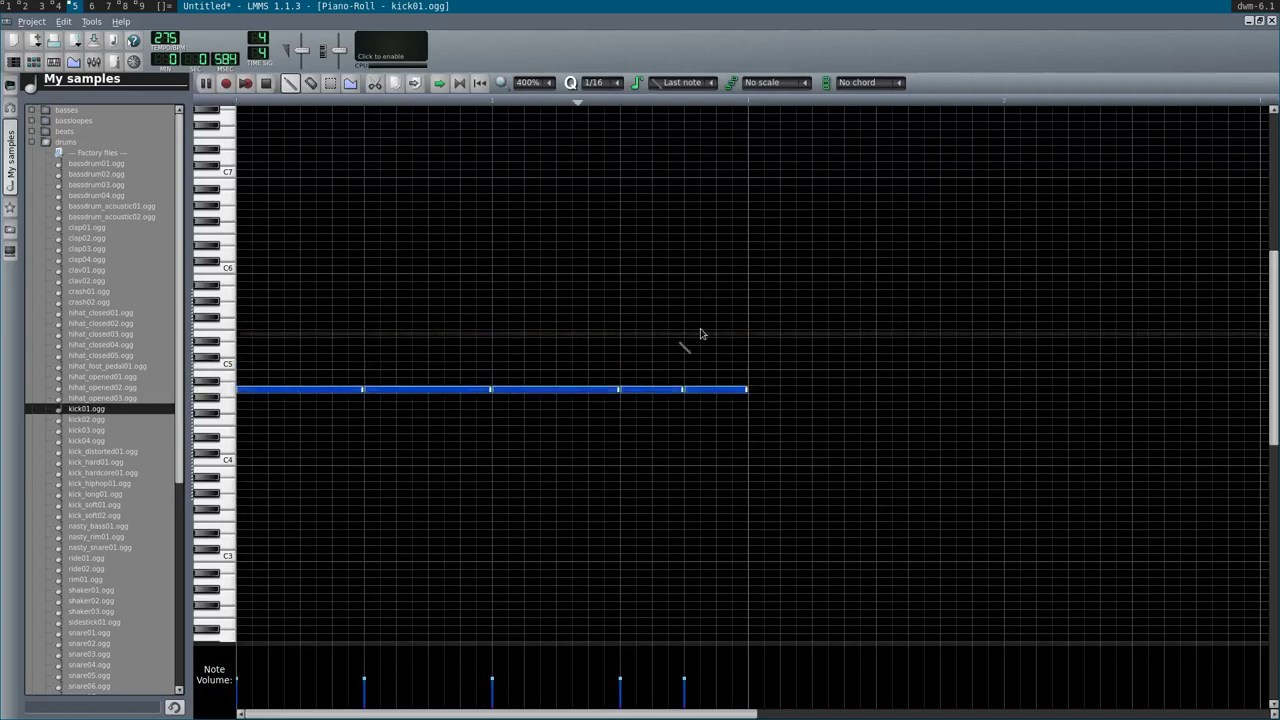
{"action": "left_click", "coordinate": [1271, 20]}
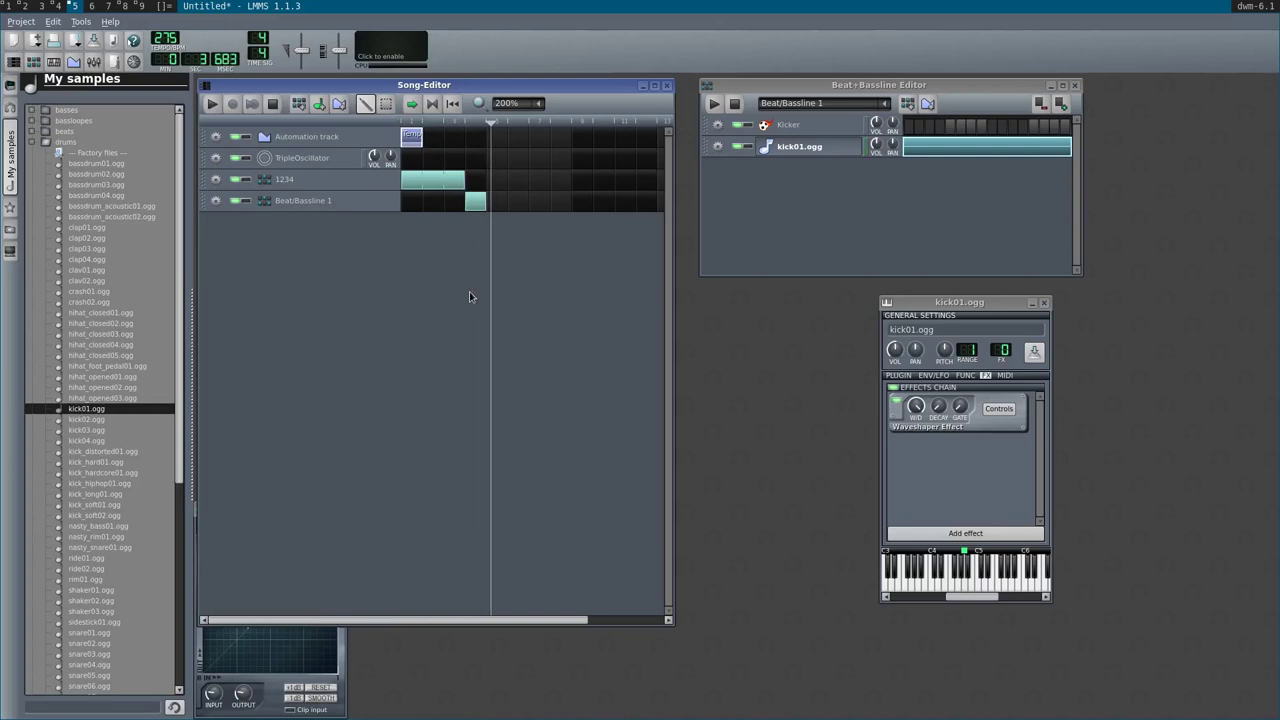
{"action": "left_click", "coordinate": [912, 468]}
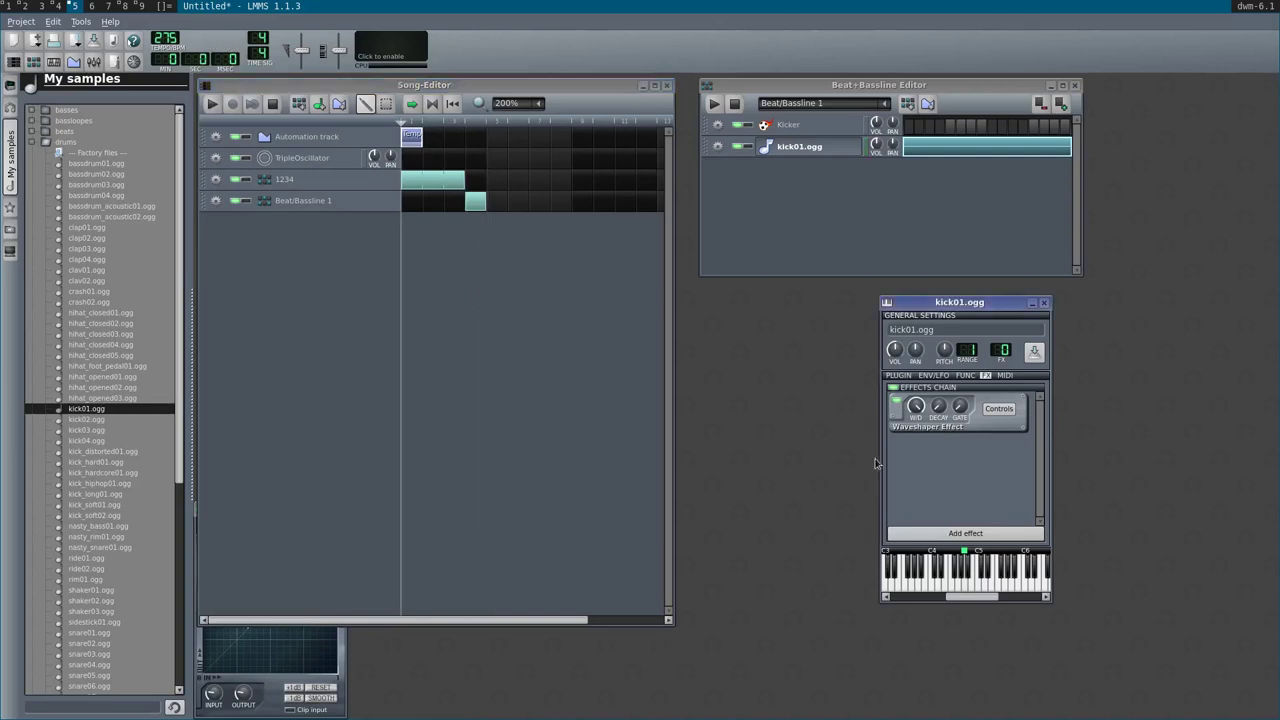
{"action": "left_click", "coordinate": [522, 336]}
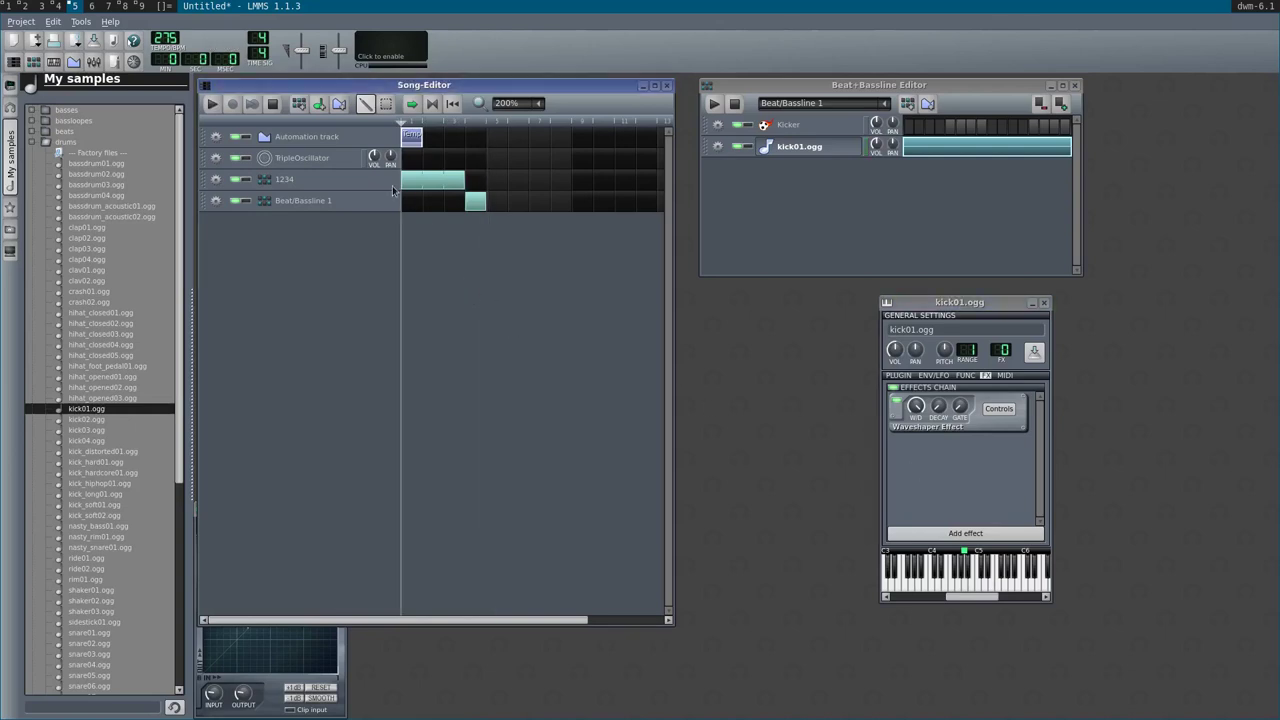
- Open the TripleOscillator instrument, try its first-bar clip in a floating Piano-Roll below the tracks, and close the Piano-Roll
{"action": "left_click", "coordinate": [302, 160]}
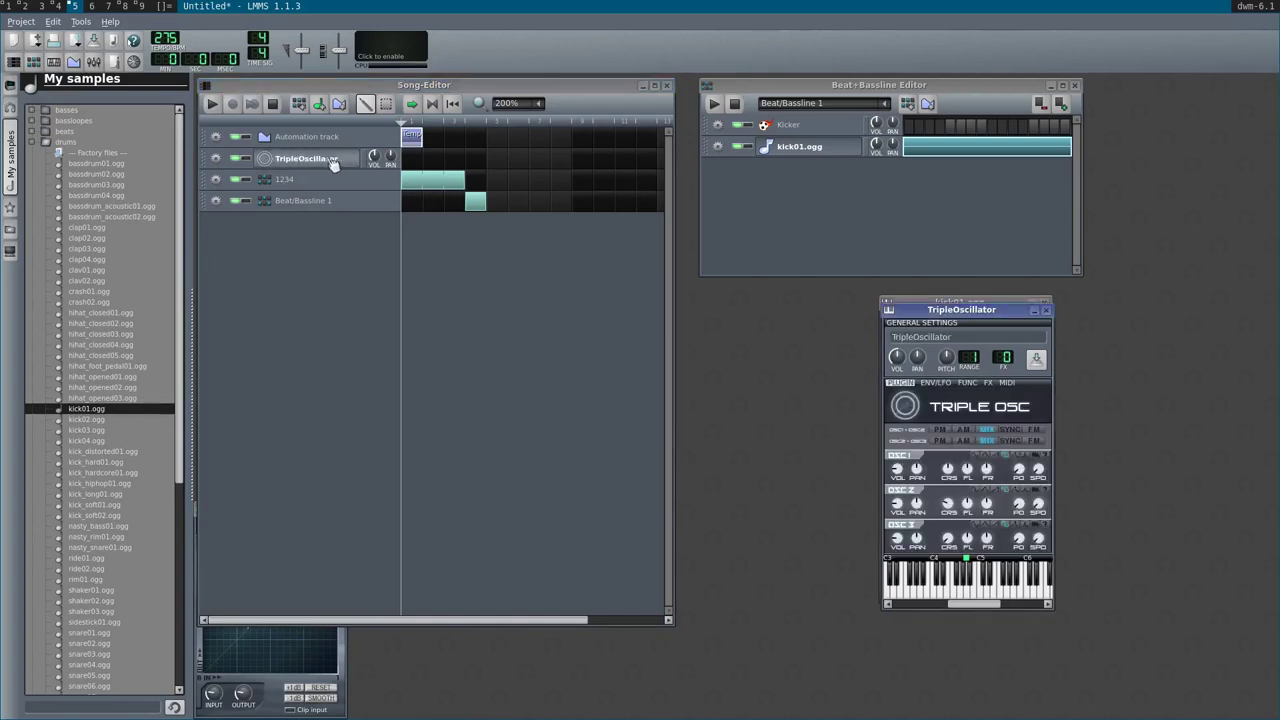
{"action": "double_click", "coordinate": [412, 165]}
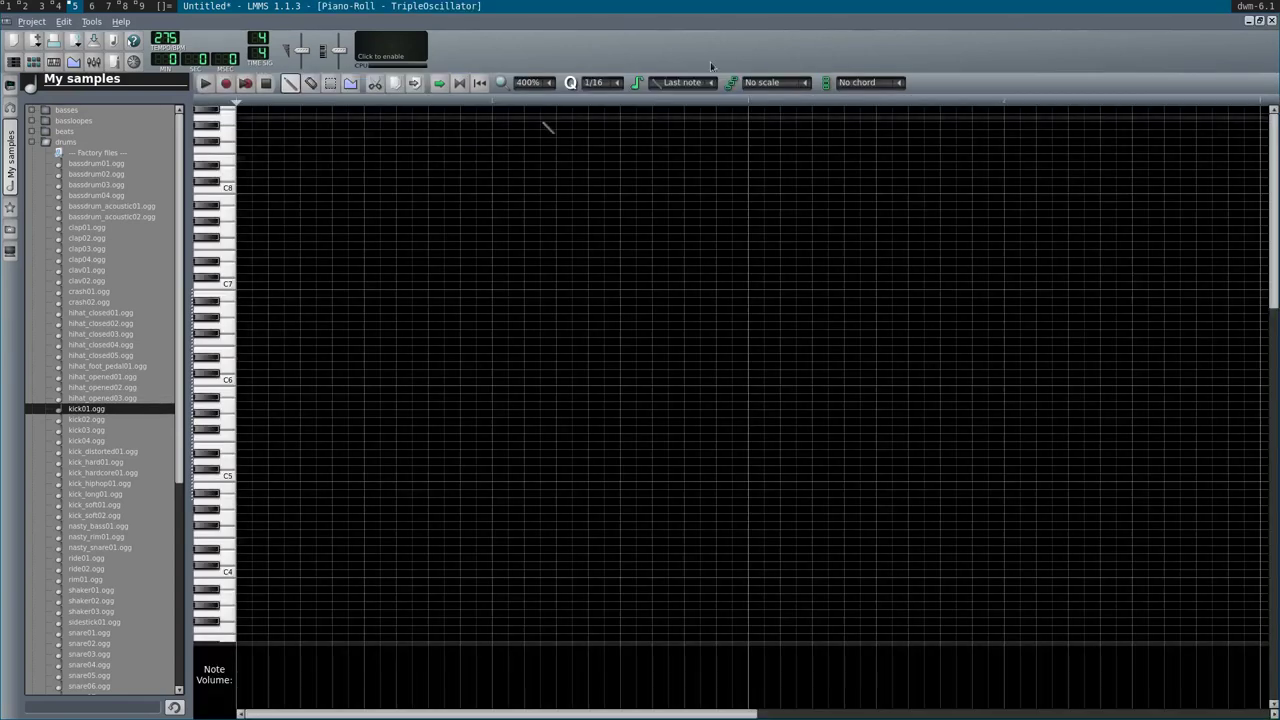
{"action": "left_click", "coordinate": [1260, 21]}
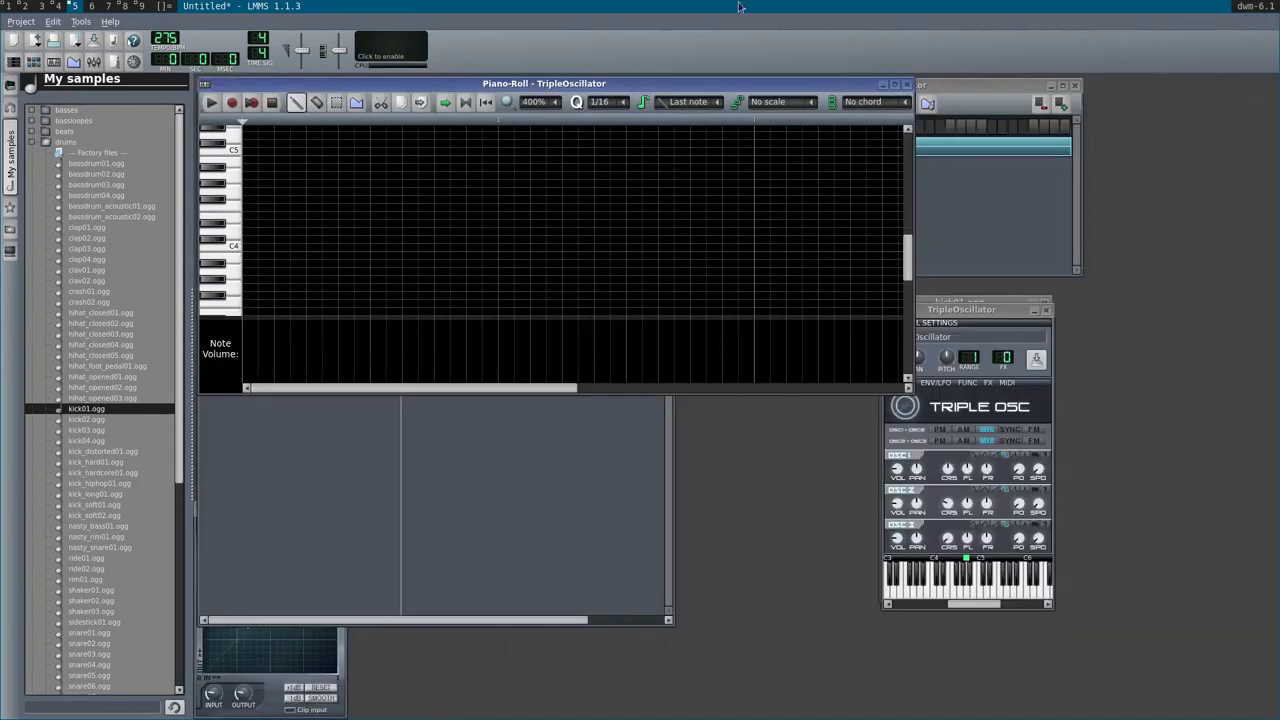
{"action": "left_click_drag", "start_coordinate": [441, 90], "coordinate": [435, 284]}
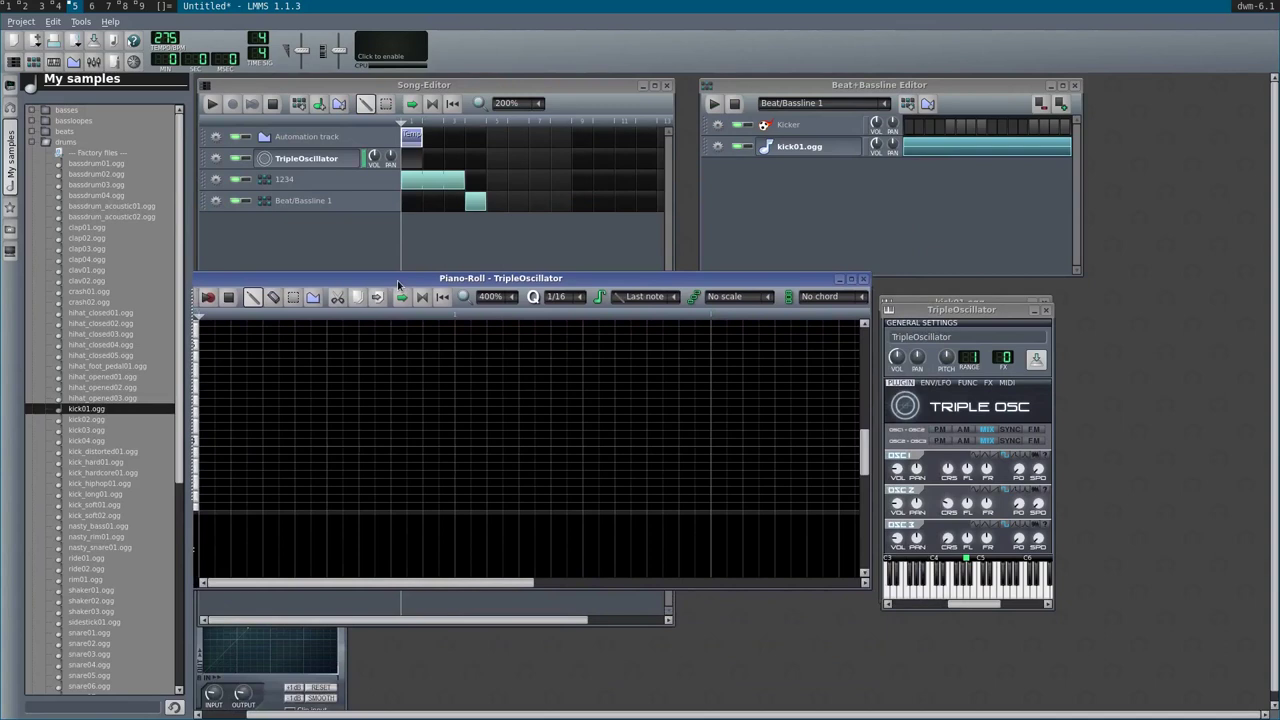
{"action": "scroll", "coordinate": [694, 403], "scroll_direction": "down", "scroll_amount": 2}
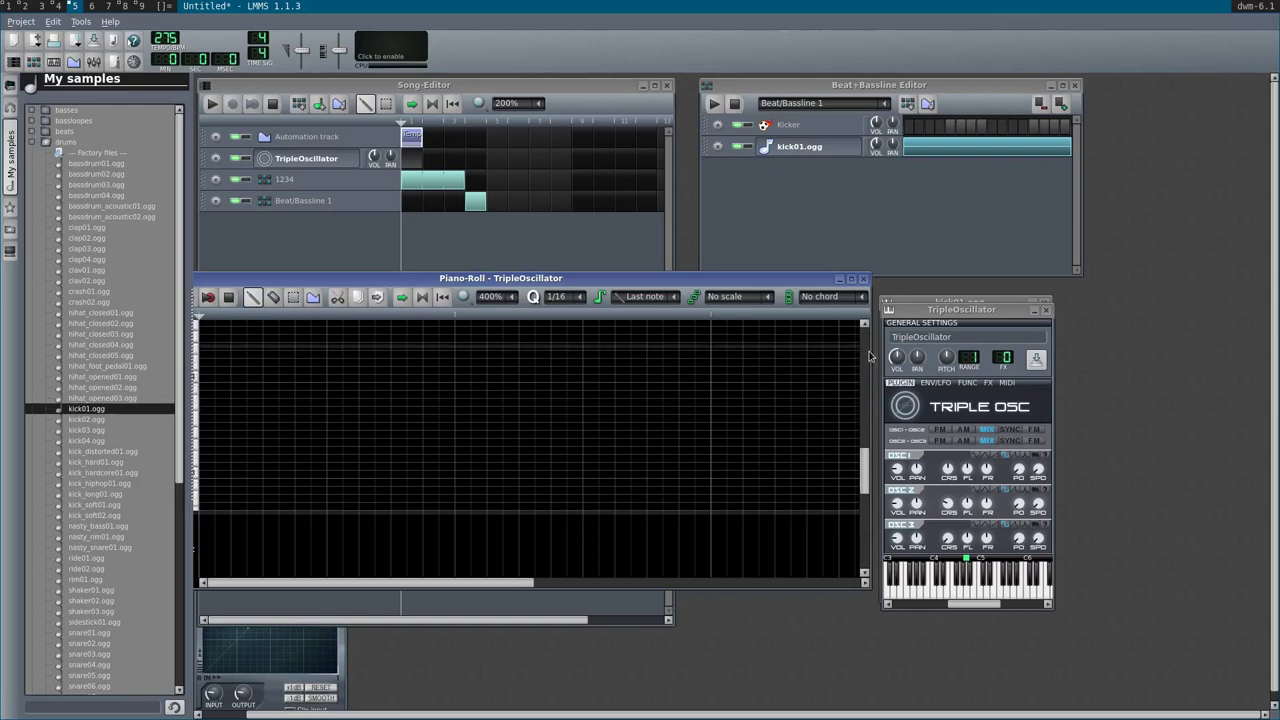
{"action": "left_click", "coordinate": [861, 280]}
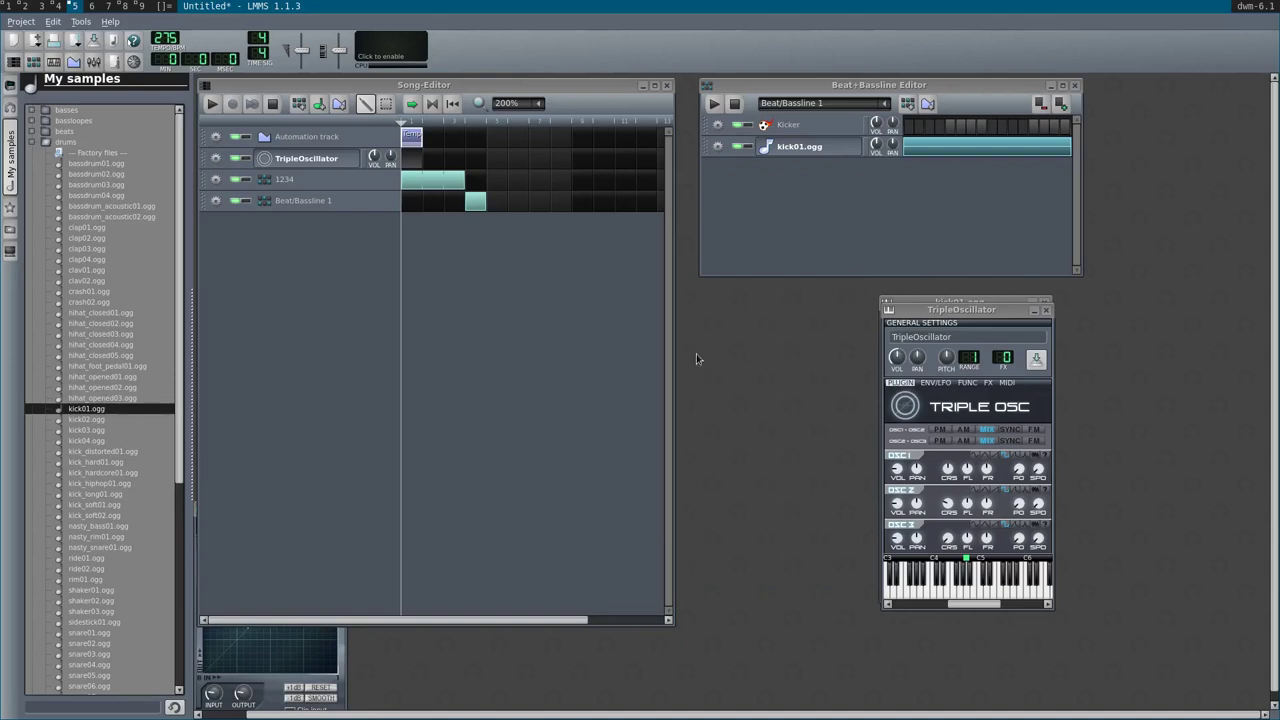
- Reopen the TripleOscillator clip in a maximized Piano-Roll and place a half-beat C7 note at its start
{"action": "left_click", "coordinate": [559, 369]}
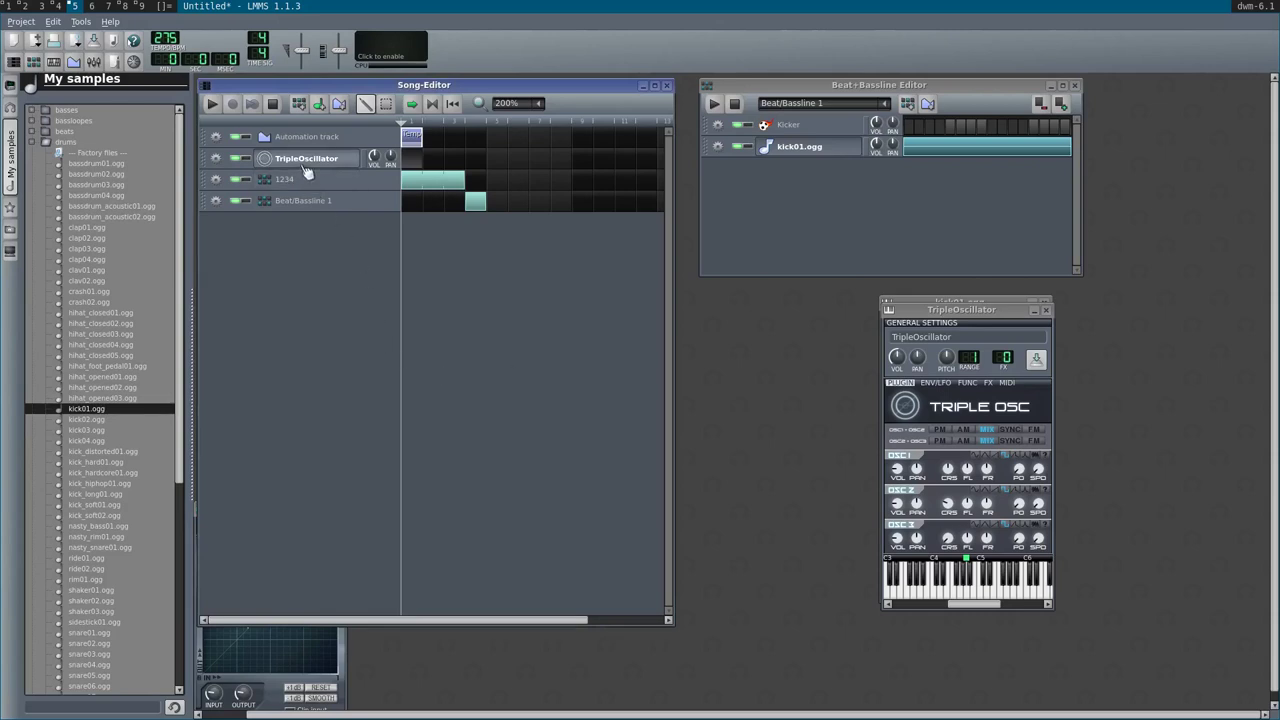
{"action": "right_click", "coordinate": [409, 162]}
{"action": "left_click", "coordinate": [418, 168]}
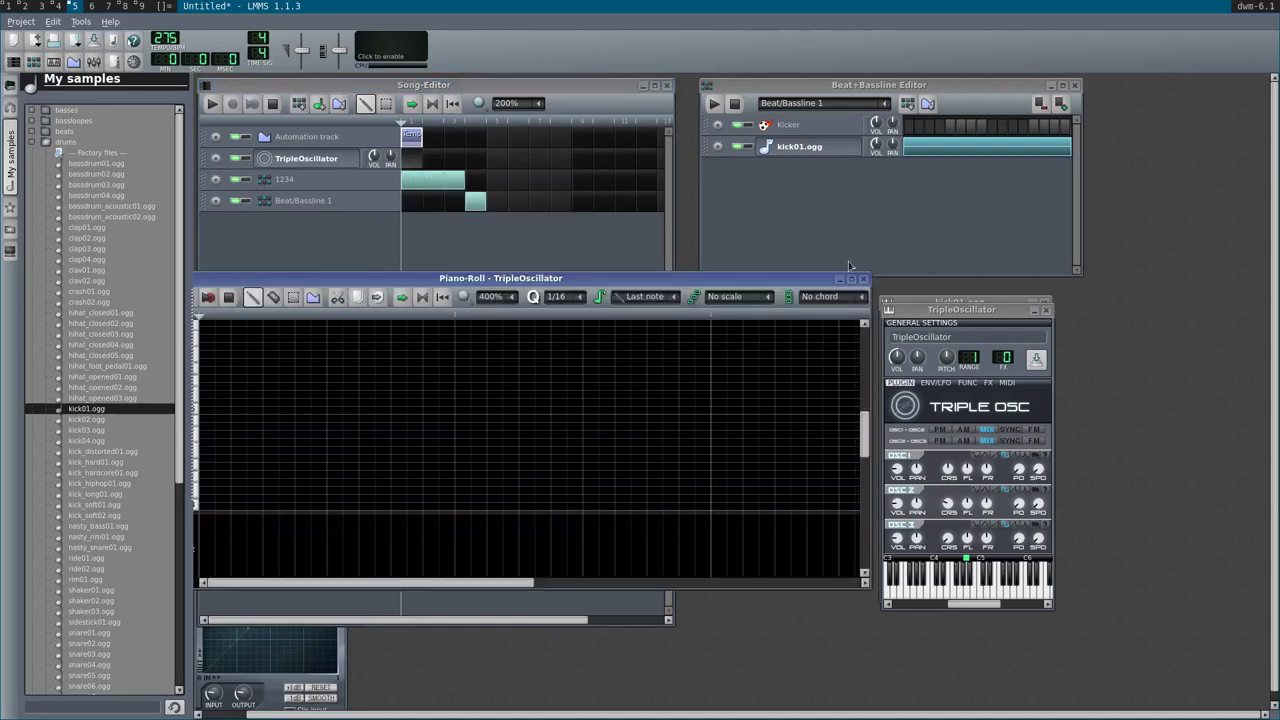
{"action": "left_click_drag", "start_coordinate": [836, 279], "coordinate": [819, 175]}
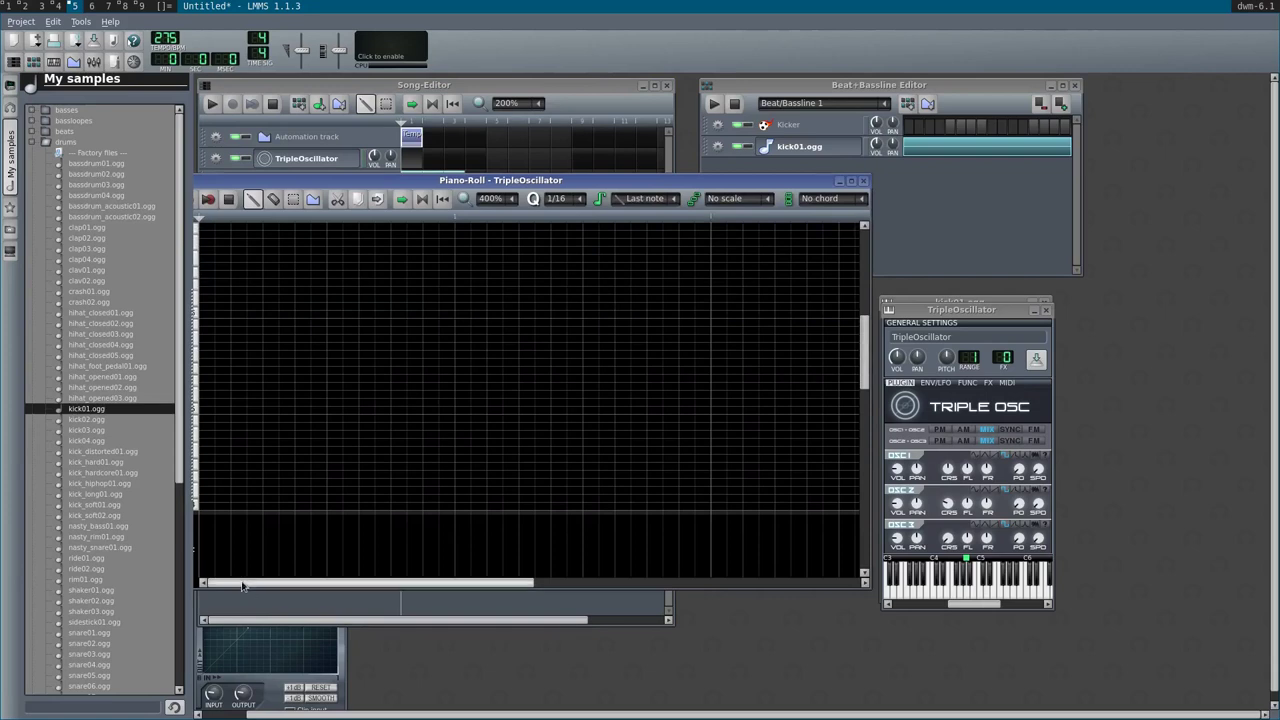
{"action": "left_click", "coordinate": [851, 181]}
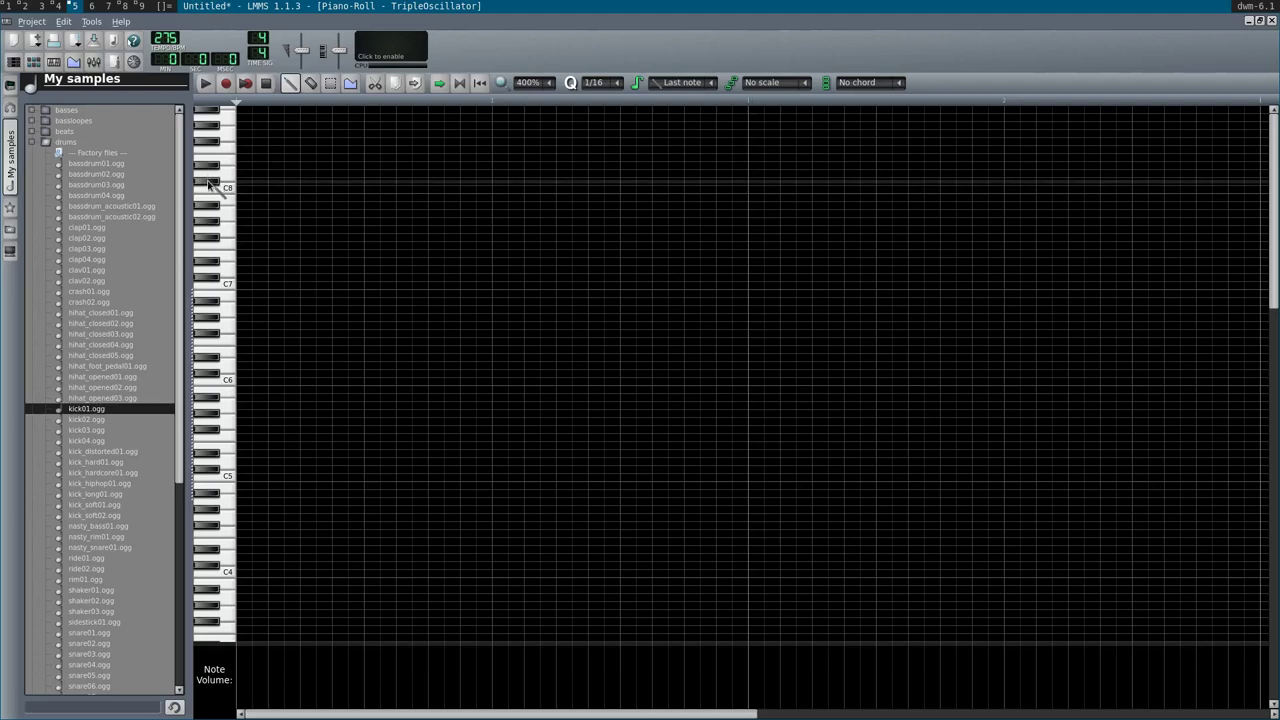
{"action": "left_click", "coordinate": [250, 293]}
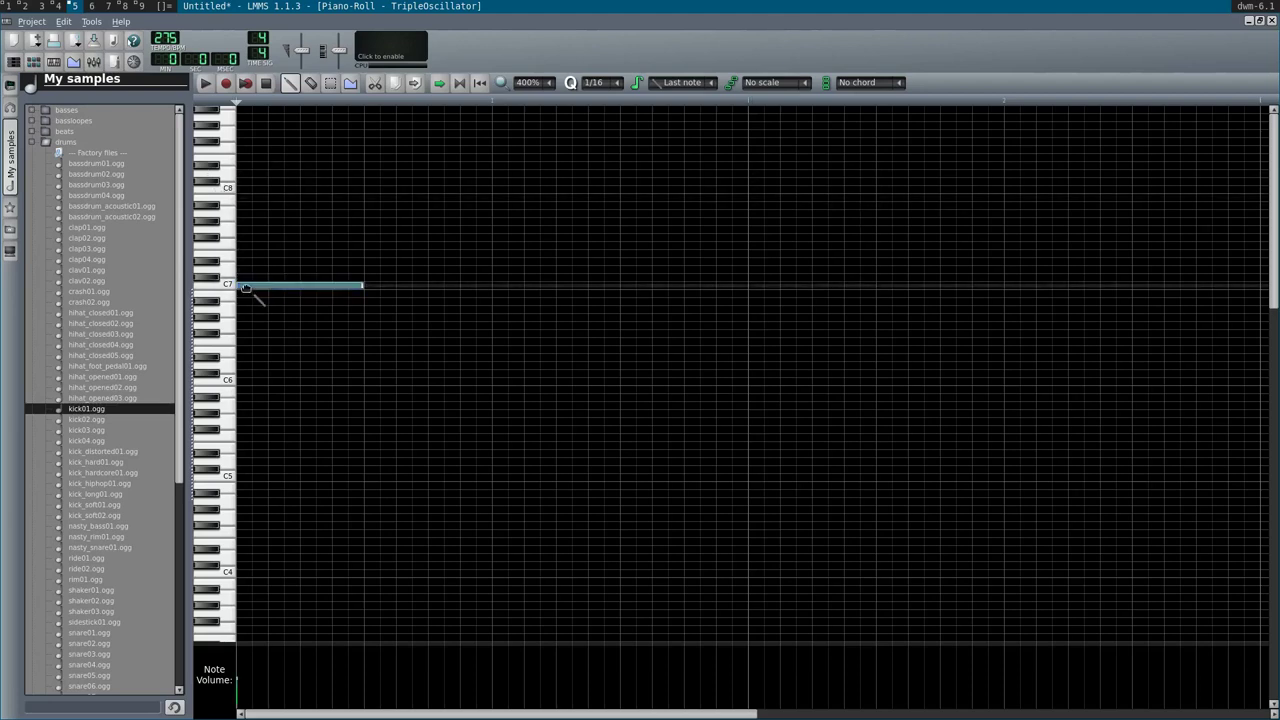
{"action": "left_click_drag", "start_coordinate": [358, 287], "coordinate": [295, 299]}
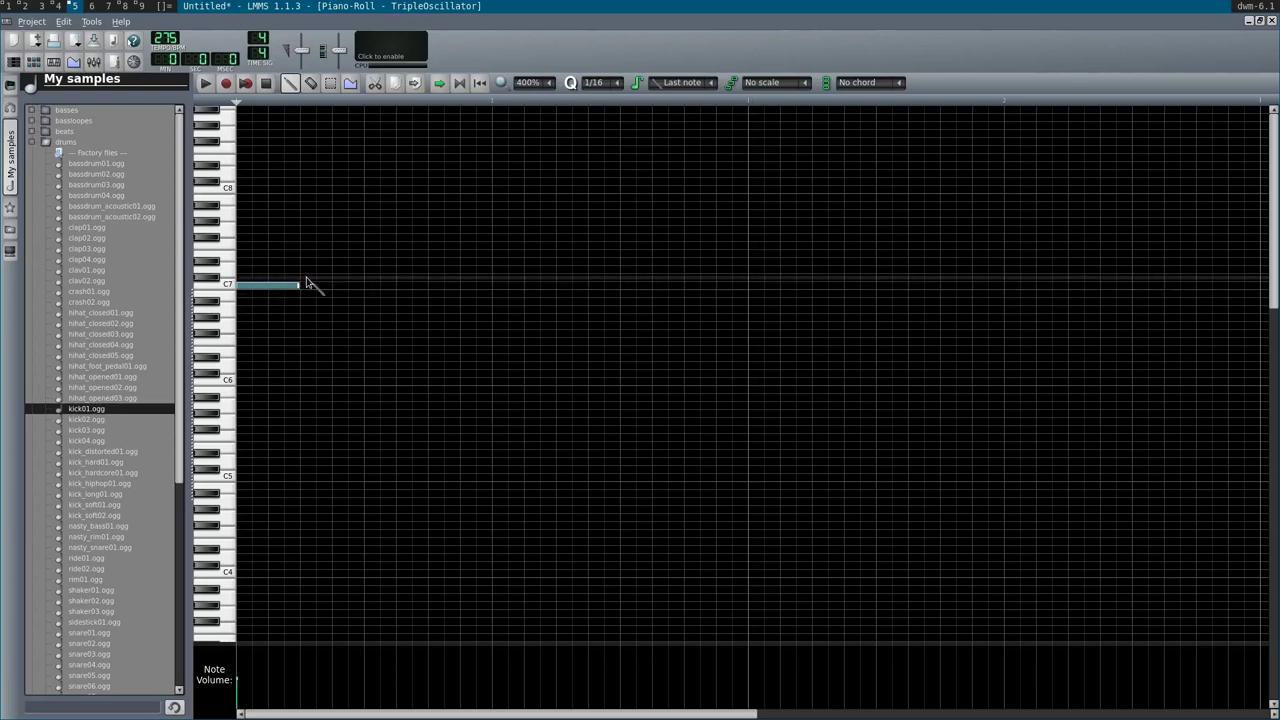
- Try a rising line of half-beat D7, E7 and F7 notes following C7, and delete these three notes
{"action": "left_click", "coordinate": [314, 269]}
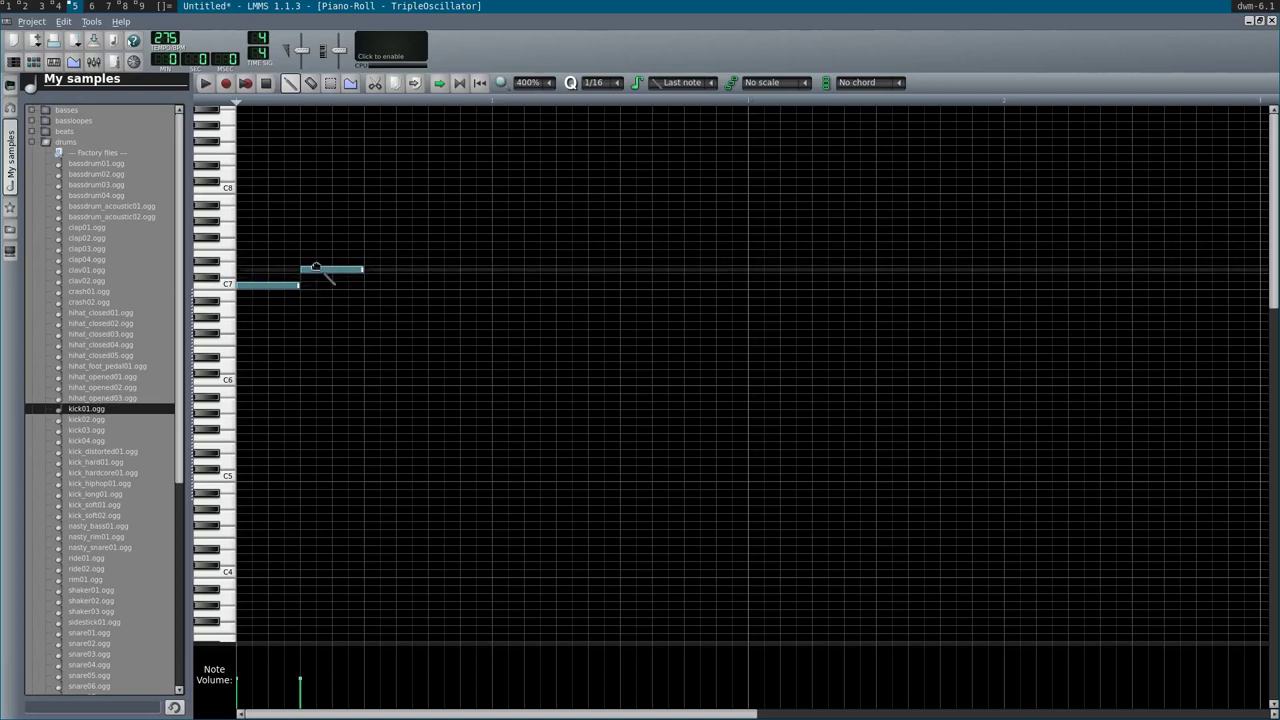
{"action": "left_click", "coordinate": [372, 255]}
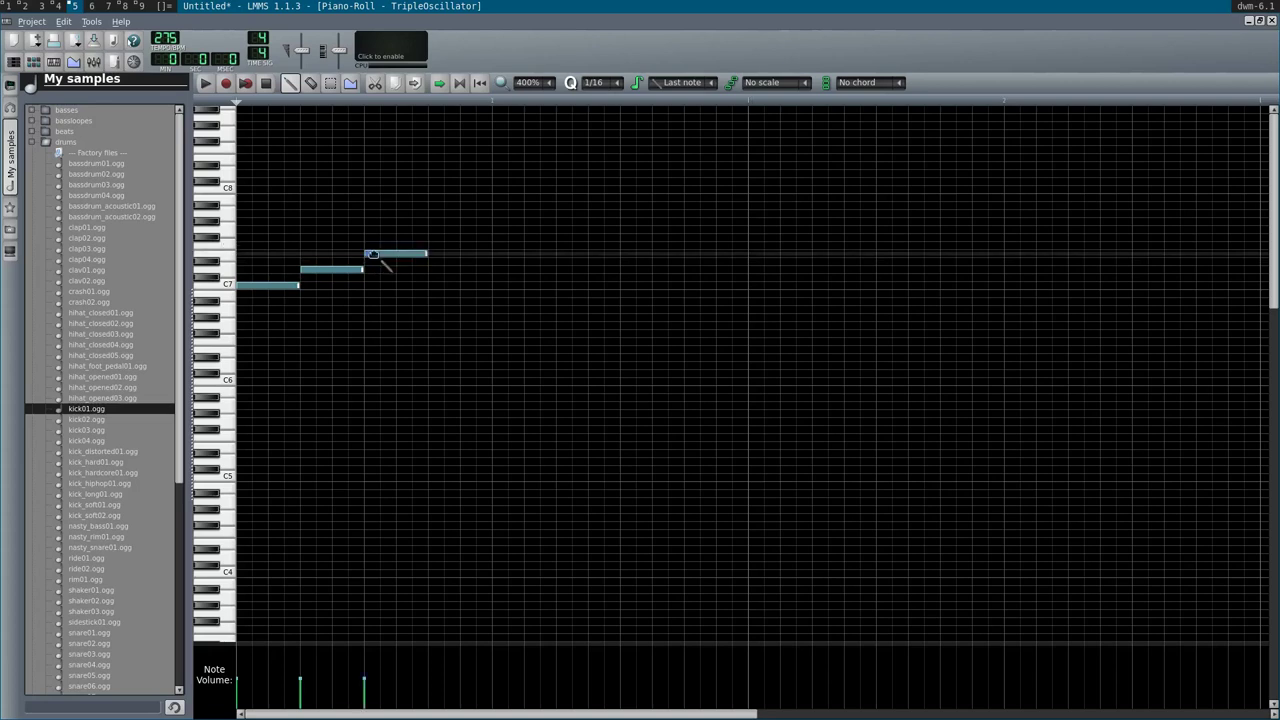
{"action": "left_click", "coordinate": [437, 247]}
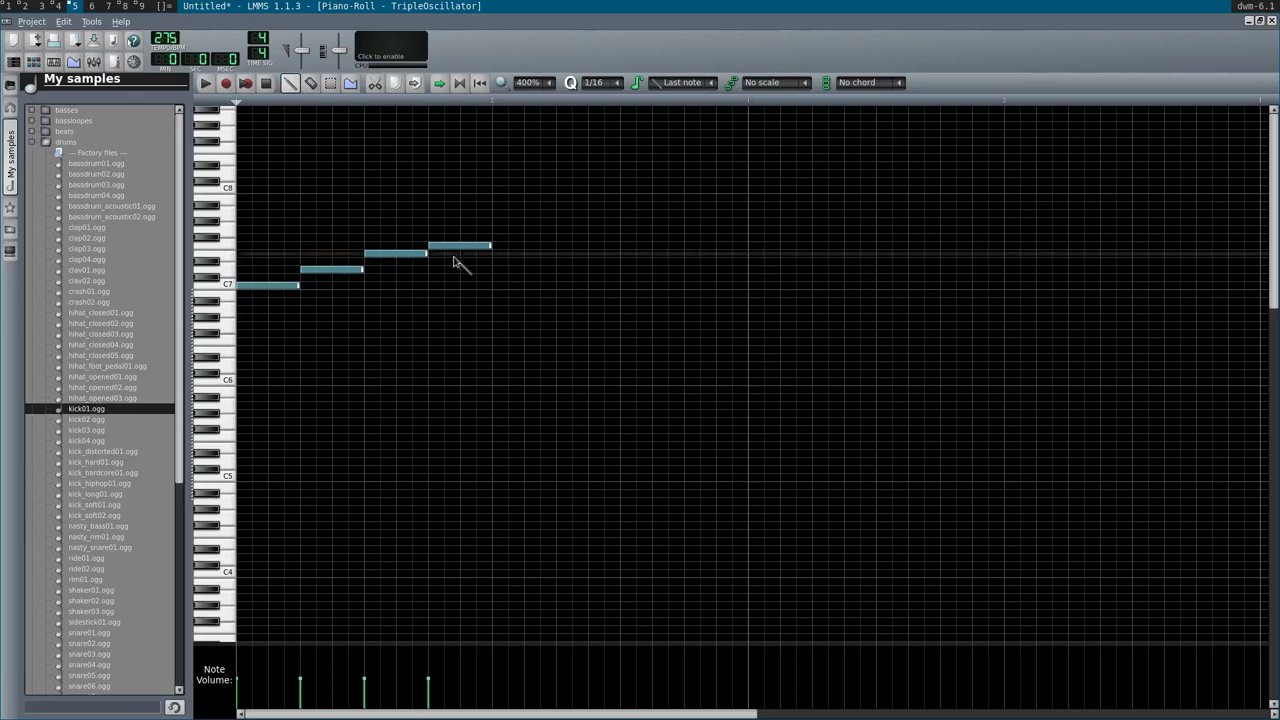
{"action": "right_click", "coordinate": [345, 269]}
{"action": "right_click", "coordinate": [395, 253]}
{"action": "right_click", "coordinate": [460, 245]}
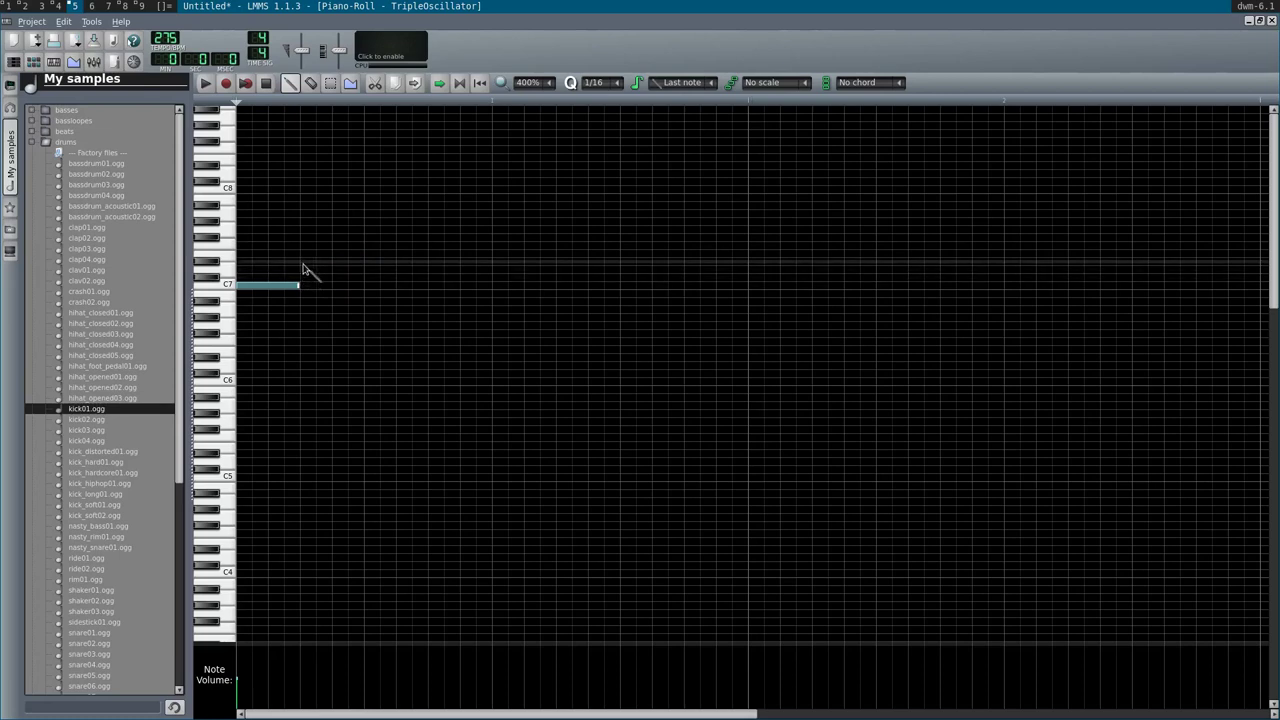
- Add a half-beat G7 note directly after C7 and play the two notes
{"action": "left_click", "coordinate": [312, 234]}
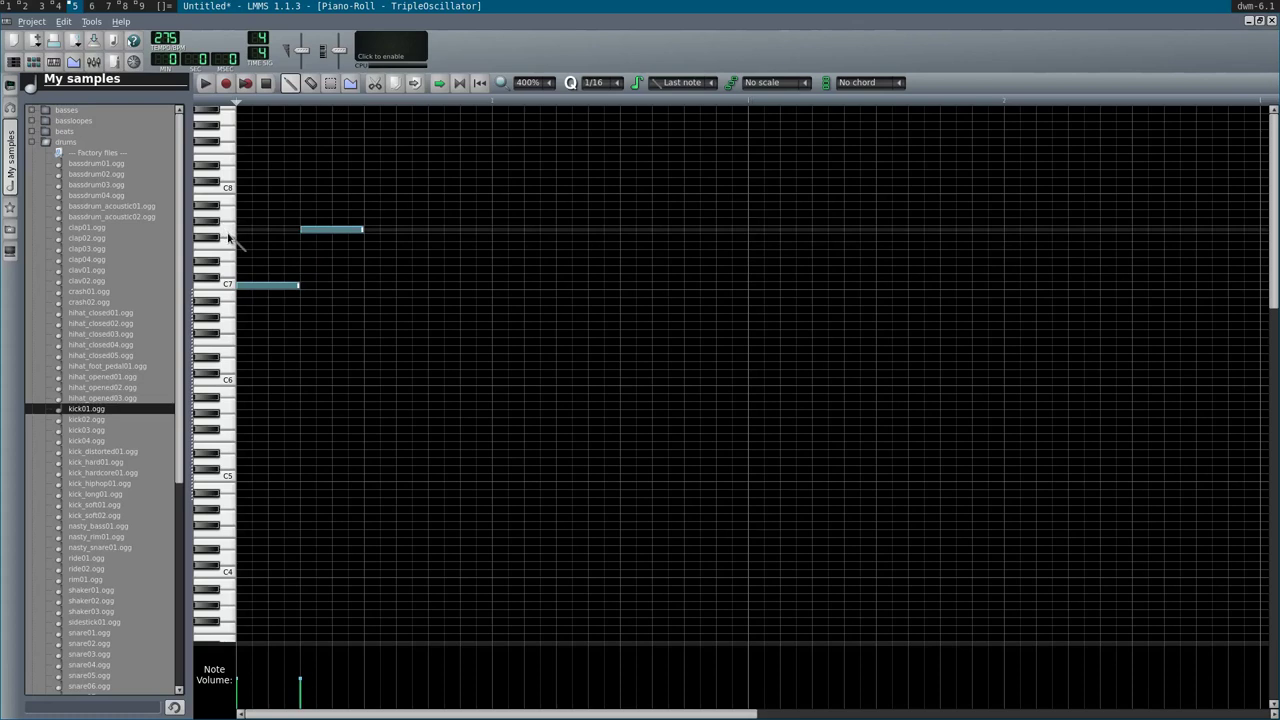
{"action": "key", "text": "space"}
{"action": "key", "text": "space"}
- Try a one-beat G7 above two half-beat C7 notes at the start, play it, and restore the half-beat G7 after the single C7
{"action": "left_click", "coordinate": [322, 229]}
{"action": "left_click", "coordinate": [305, 230]}
{"action": "left_click_drag", "start_coordinate": [319, 241], "coordinate": [255, 241]}
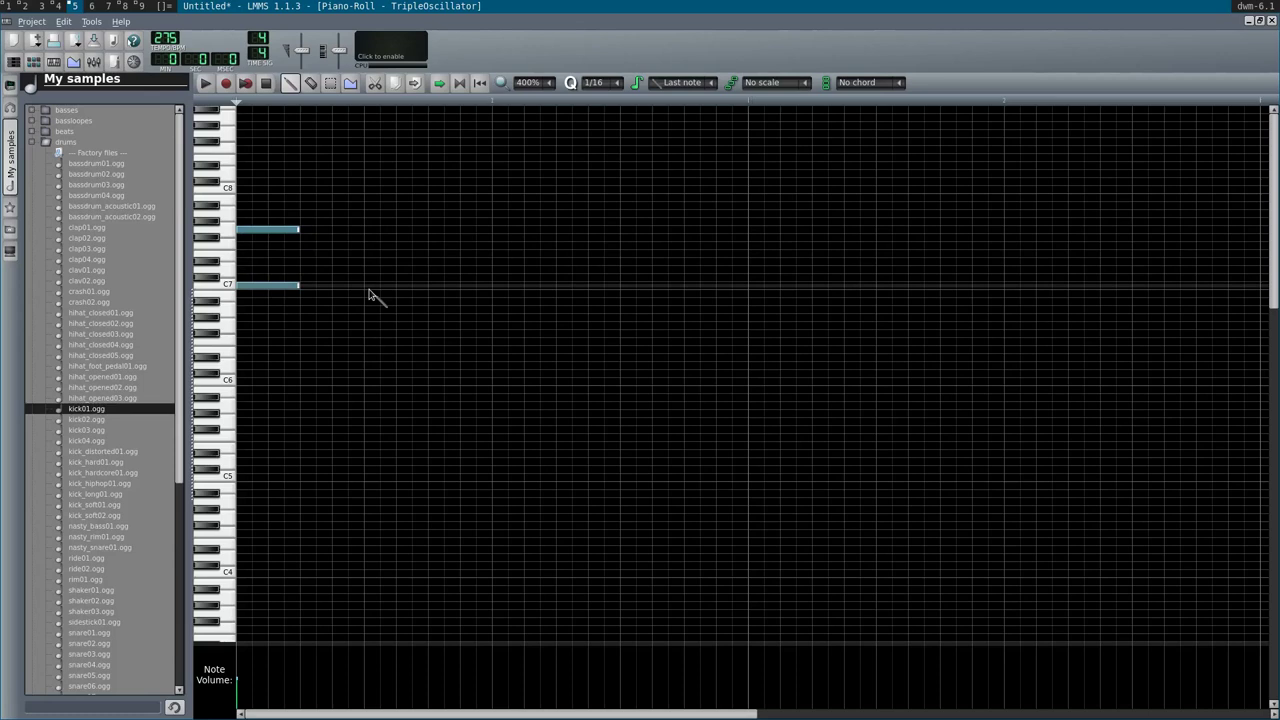
{"action": "left_click_drag", "start_coordinate": [300, 230], "coordinate": [364, 231]}
{"action": "left_click", "coordinate": [300, 287]}
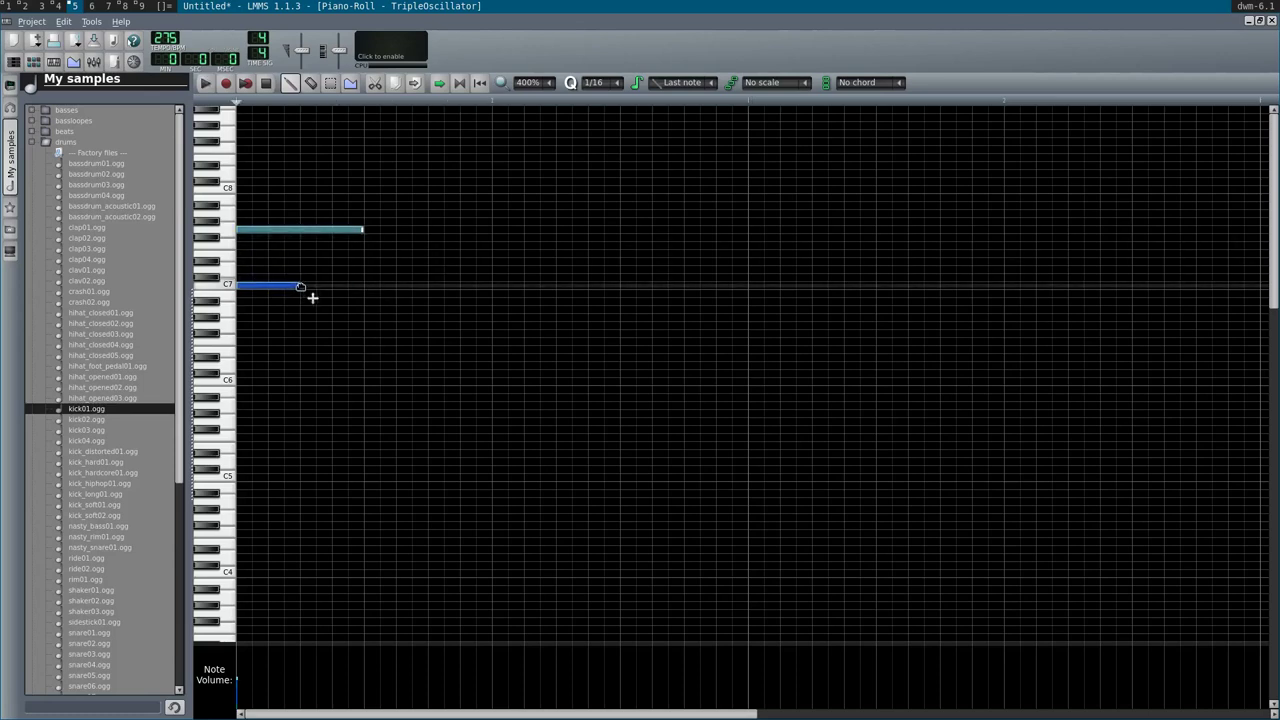
{"action": "left_click", "coordinate": [303, 289]}
{"action": "key", "text": "space"}
{"action": "key", "text": "space"}
{"action": "right_click", "coordinate": [318, 287]}
{"action": "left_click_drag", "start_coordinate": [364, 234], "coordinate": [298, 244]}
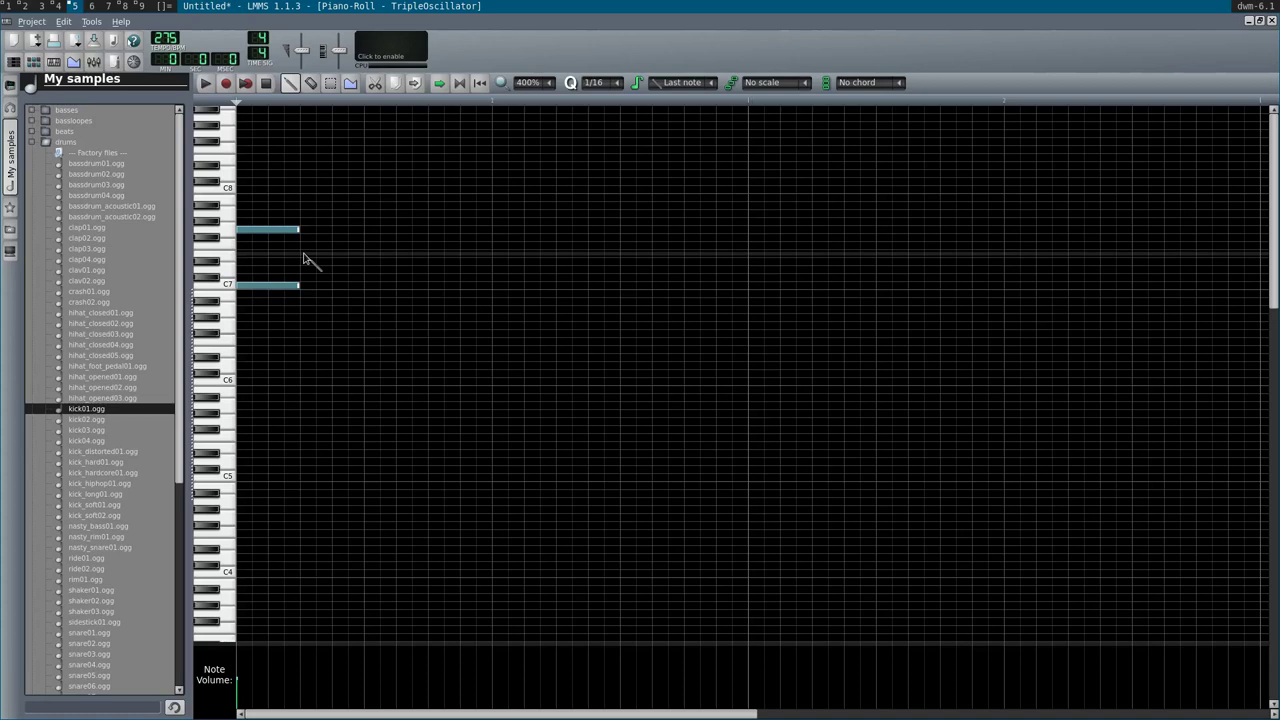
{"action": "left_click_drag", "start_coordinate": [287, 231], "coordinate": [344, 231]}
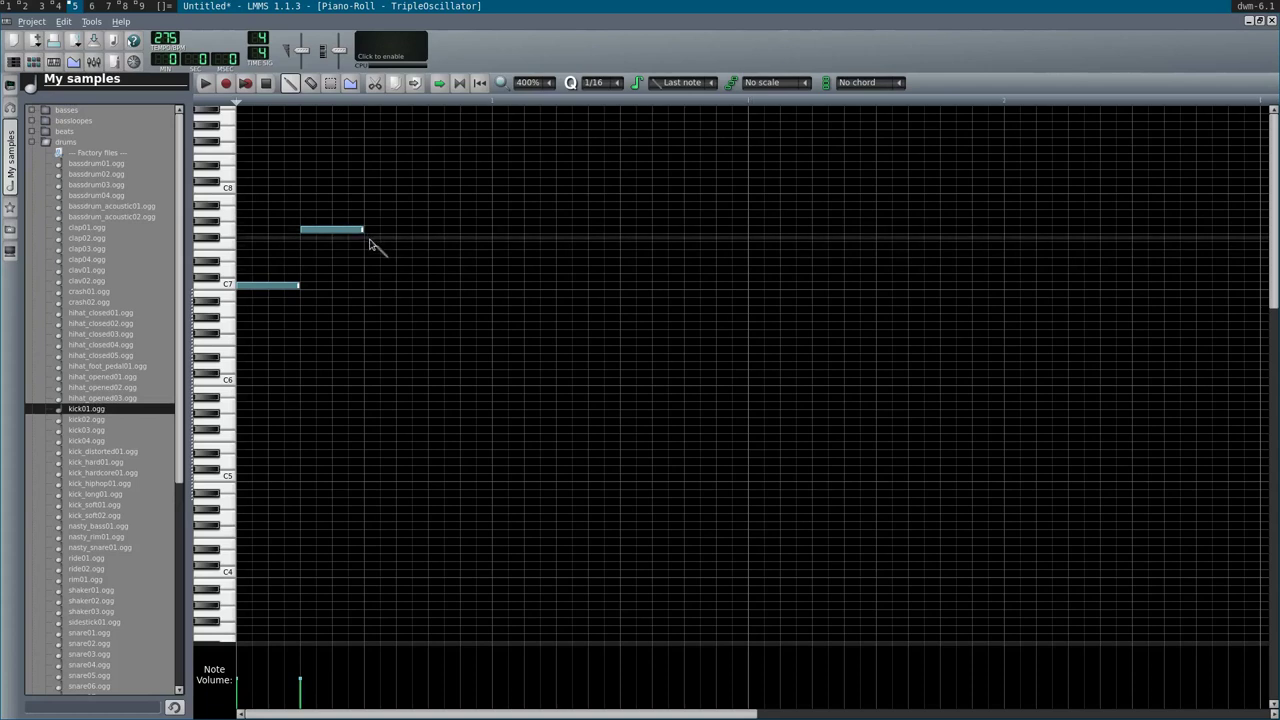
- Continue the melody after G7 with consecutive half-beat A7, F7 and B6 notes
{"action": "left_click", "coordinate": [368, 263]}
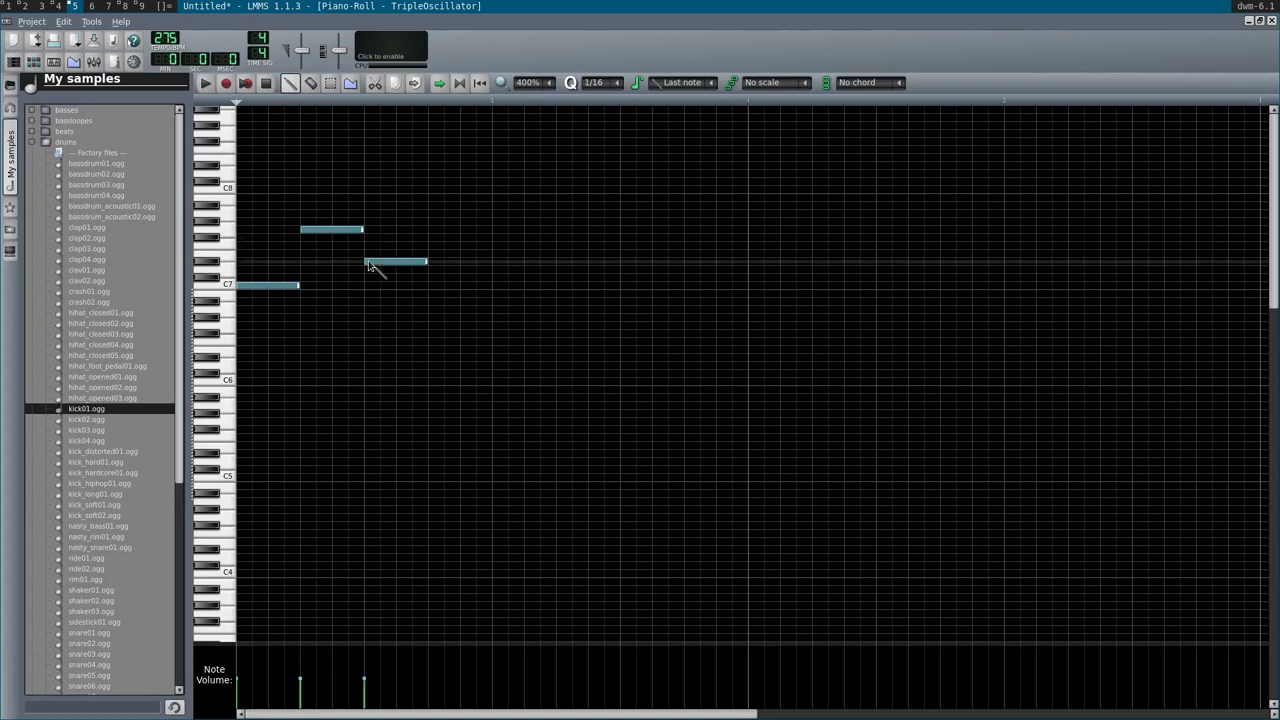
{"action": "left_click_drag", "start_coordinate": [368, 263], "coordinate": [381, 224]}
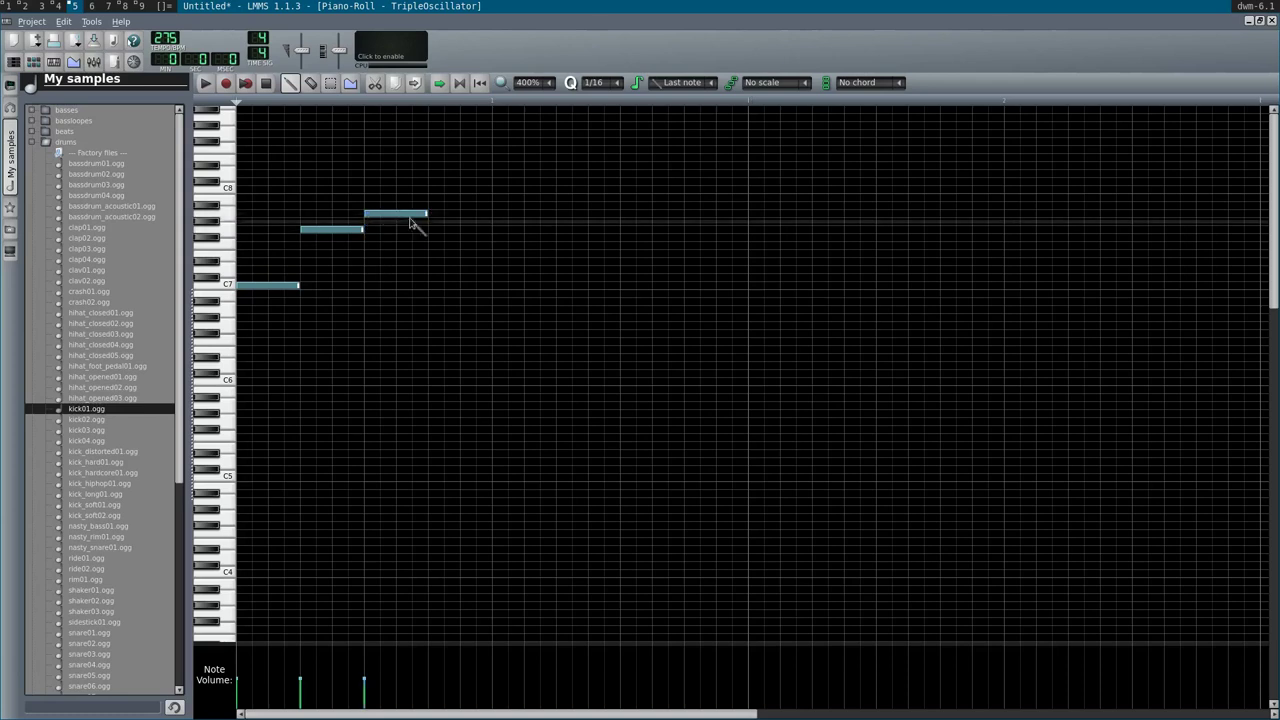
{"action": "left_click", "coordinate": [432, 247]}
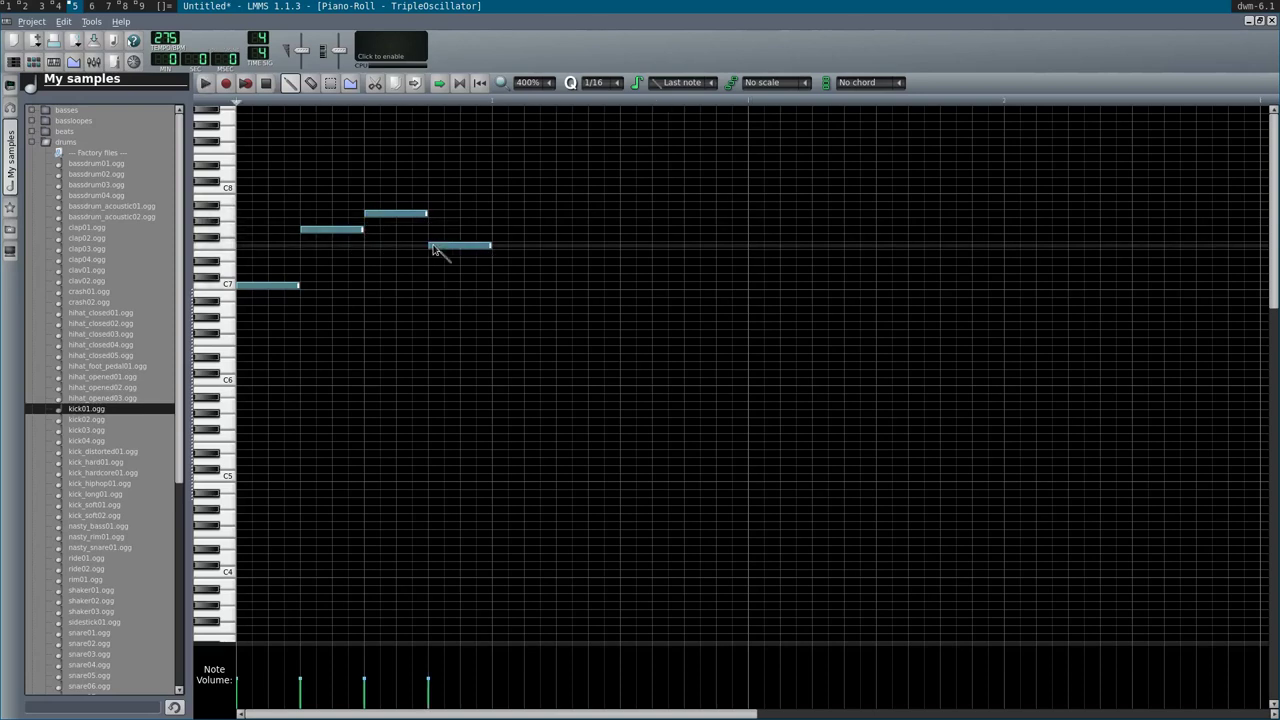
{"action": "scroll", "coordinate": [447, 255], "scroll_direction": "down", "scroll_amount": 1, "text": "ctrl"}
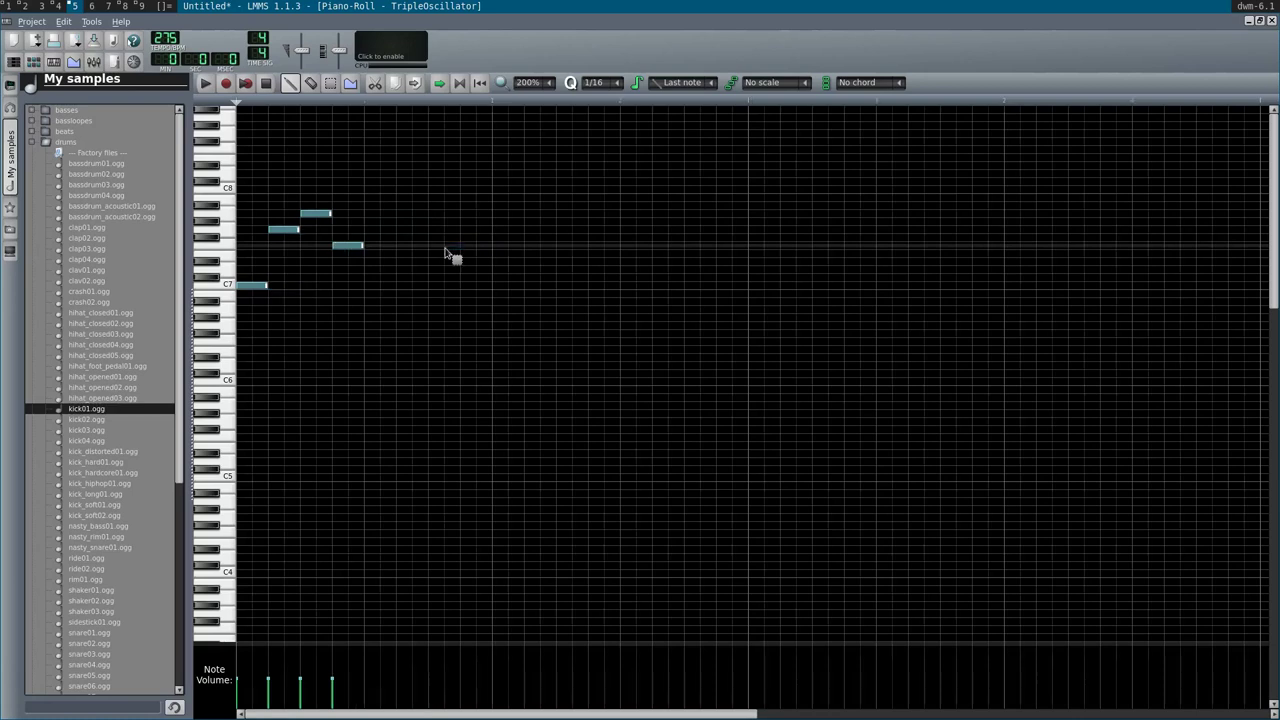
{"action": "left_click", "coordinate": [369, 294]}
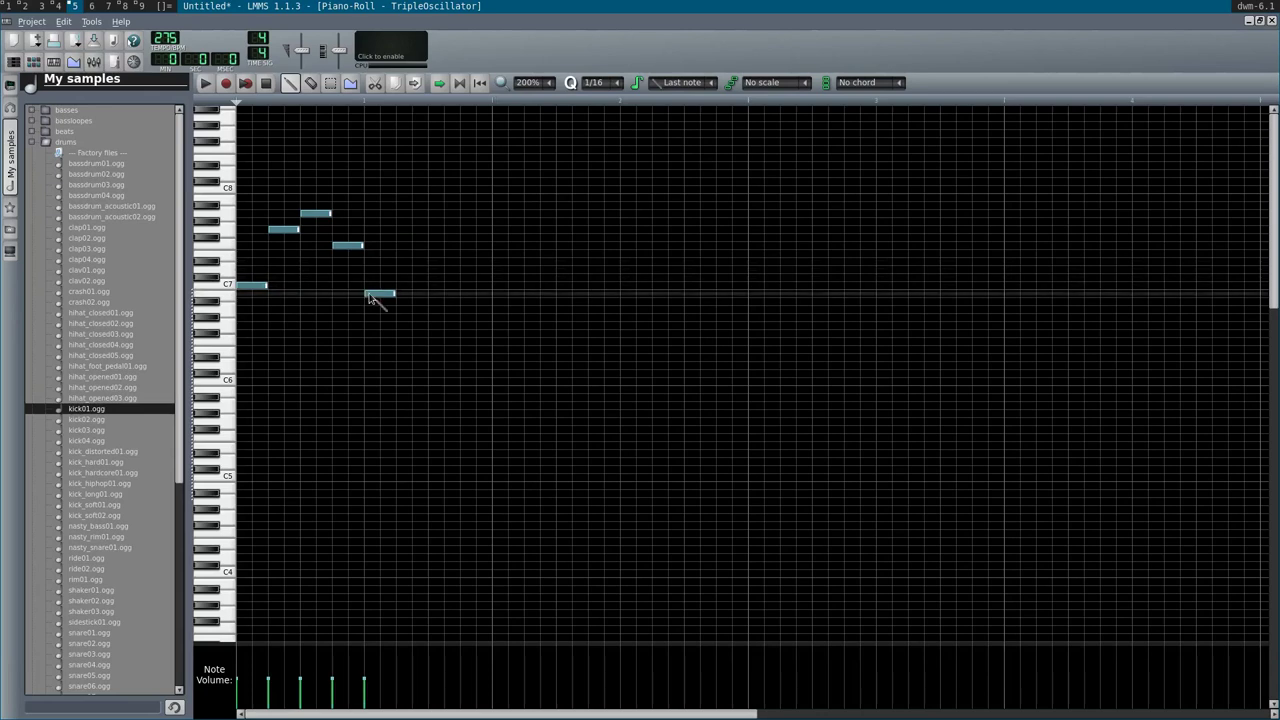
- Continue the melody after B6 with consecutive half-beat A6, D7 and E7 notes to fill the first bar
{"action": "left_click", "coordinate": [401, 287]}
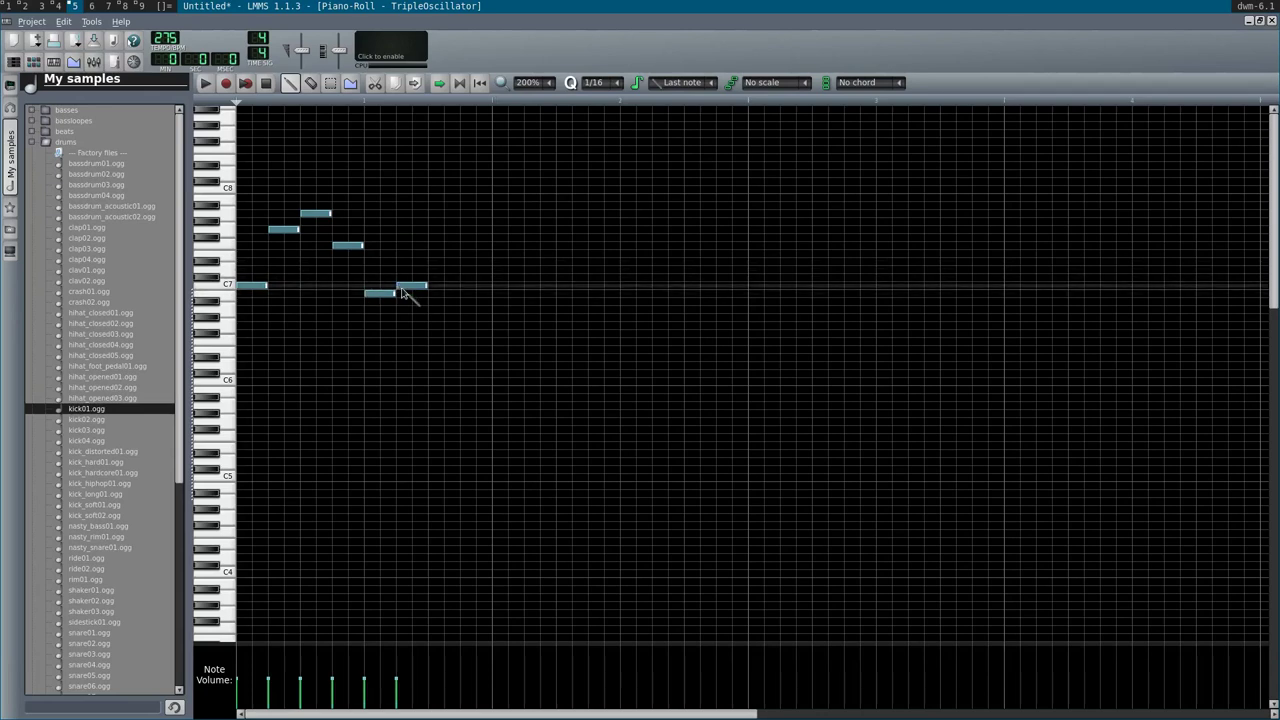
{"action": "right_click", "coordinate": [402, 288]}
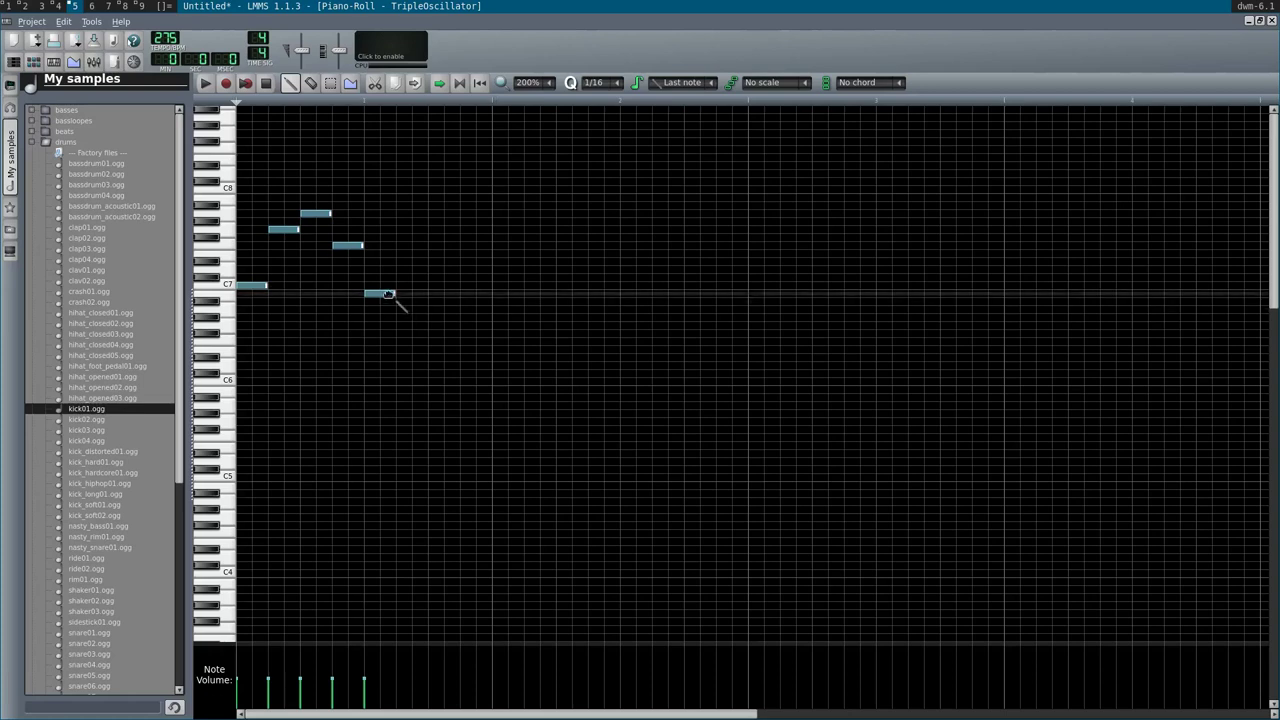
{"action": "left_click", "coordinate": [406, 312]}
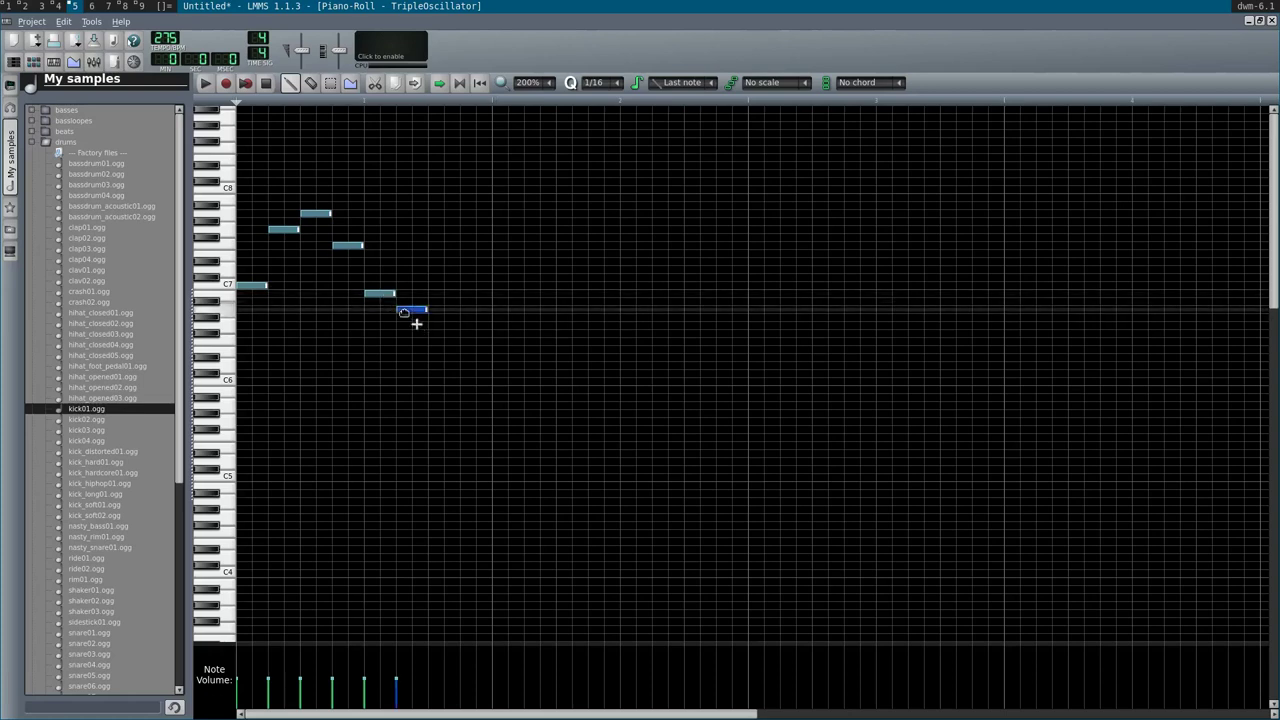
{"action": "left_click", "coordinate": [436, 271]}
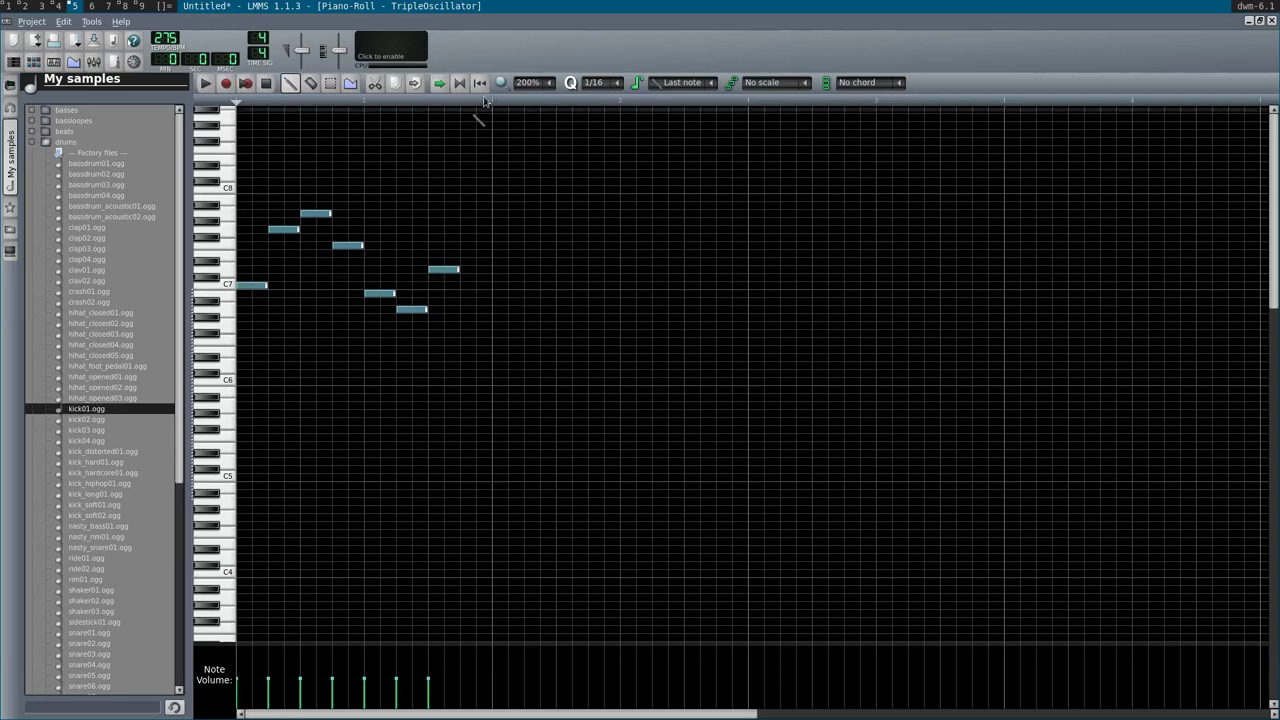
{"action": "left_click", "coordinate": [474, 256]}
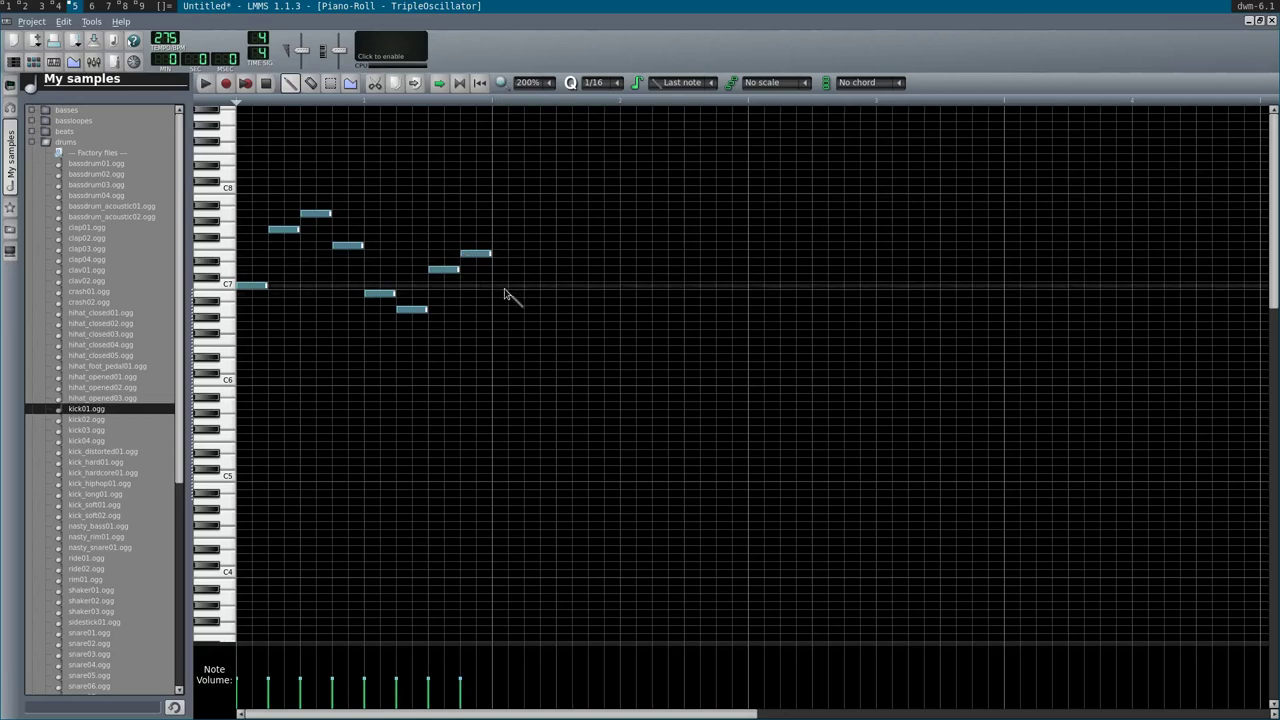
- Add a one-beat C7 note at the start of the second bar
{"action": "left_click", "coordinate": [505, 287]}
{"action": "left_click", "coordinate": [405, 309]}
{"action": "left_click_drag", "start_coordinate": [521, 287], "coordinate": [572, 288]}
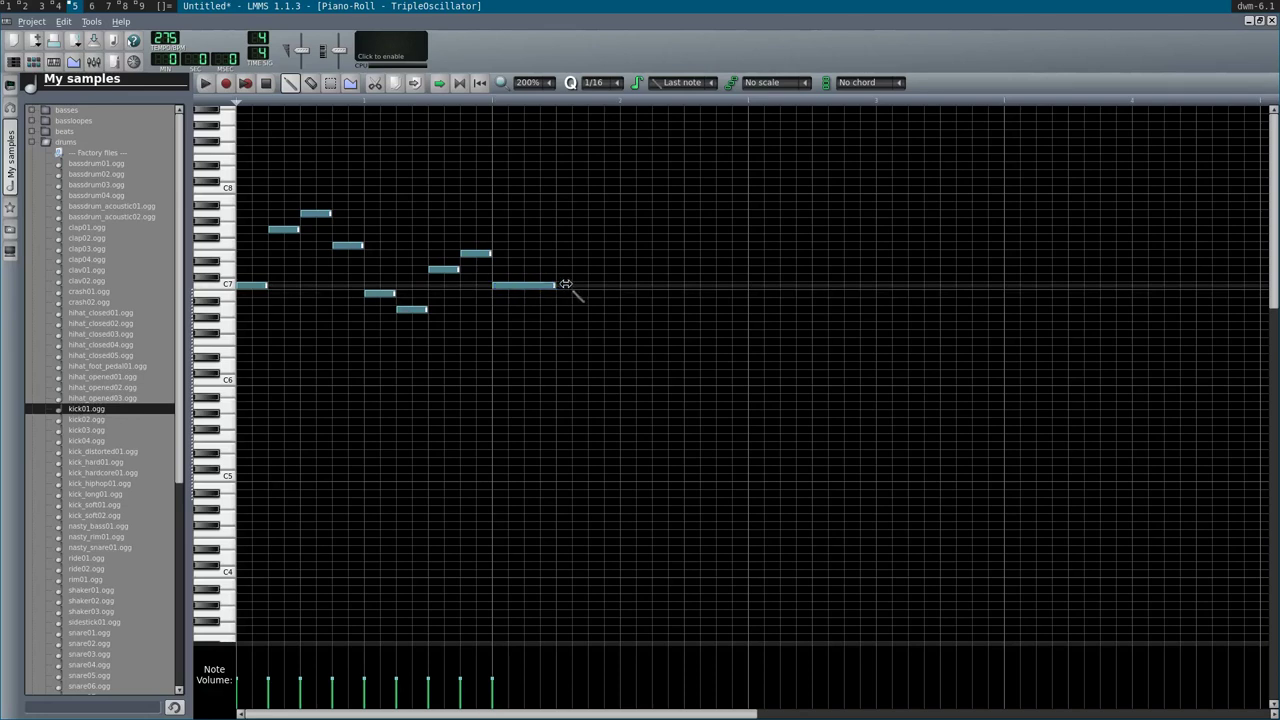
- Add four consecutive quarter-beat notes after the one-beat C7: C#7, A#6, D#7 and G#6
{"action": "left_click", "coordinate": [563, 279]}
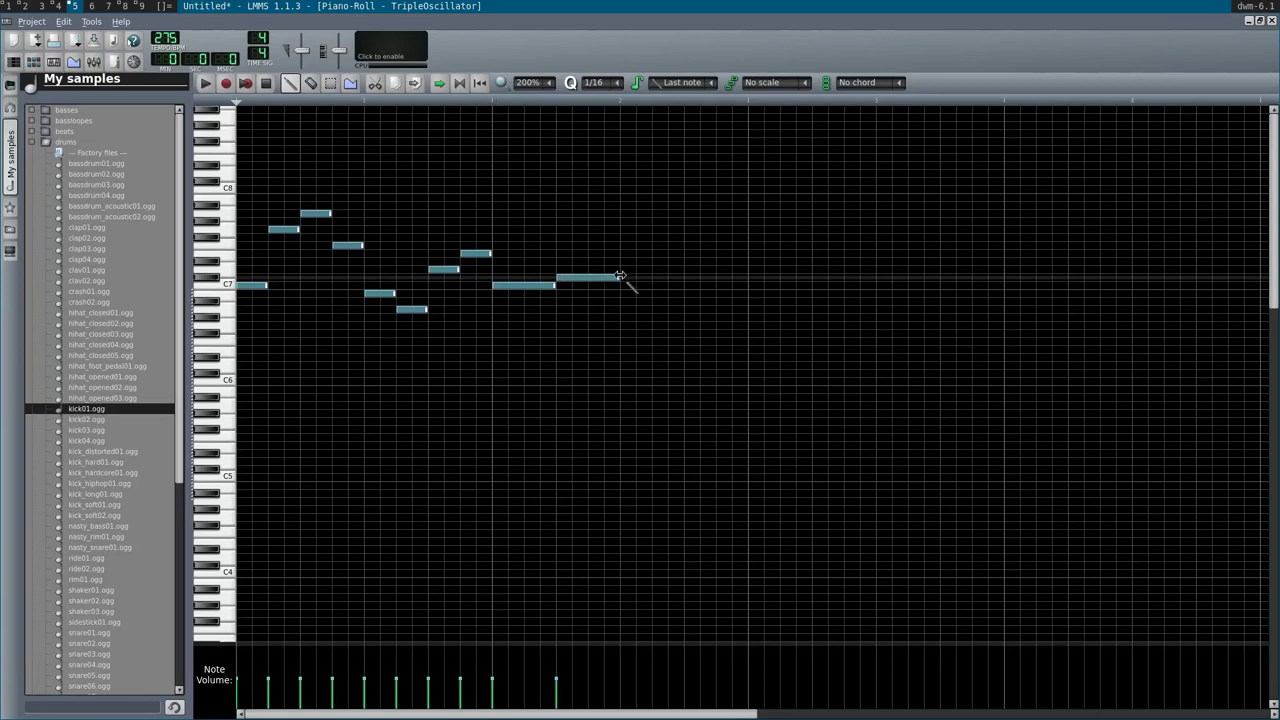
{"action": "left_click_drag", "start_coordinate": [617, 278], "coordinate": [569, 292]}
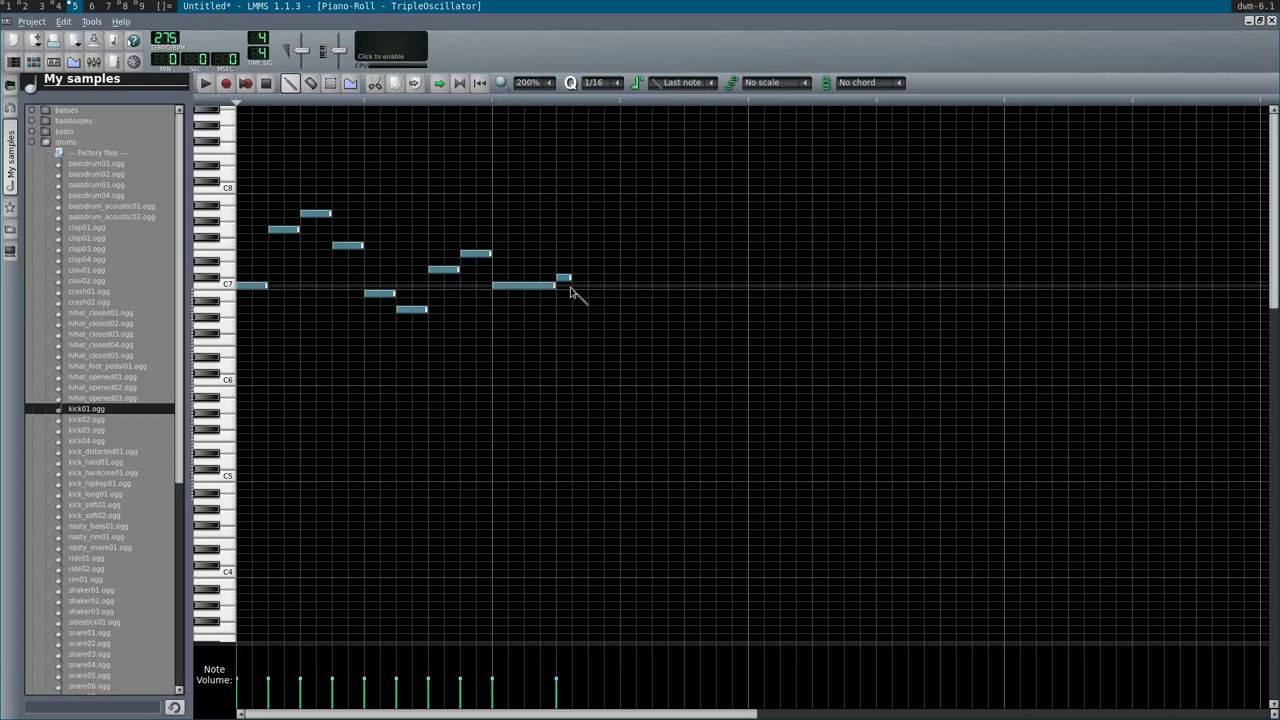
{"action": "left_click", "coordinate": [576, 300]}
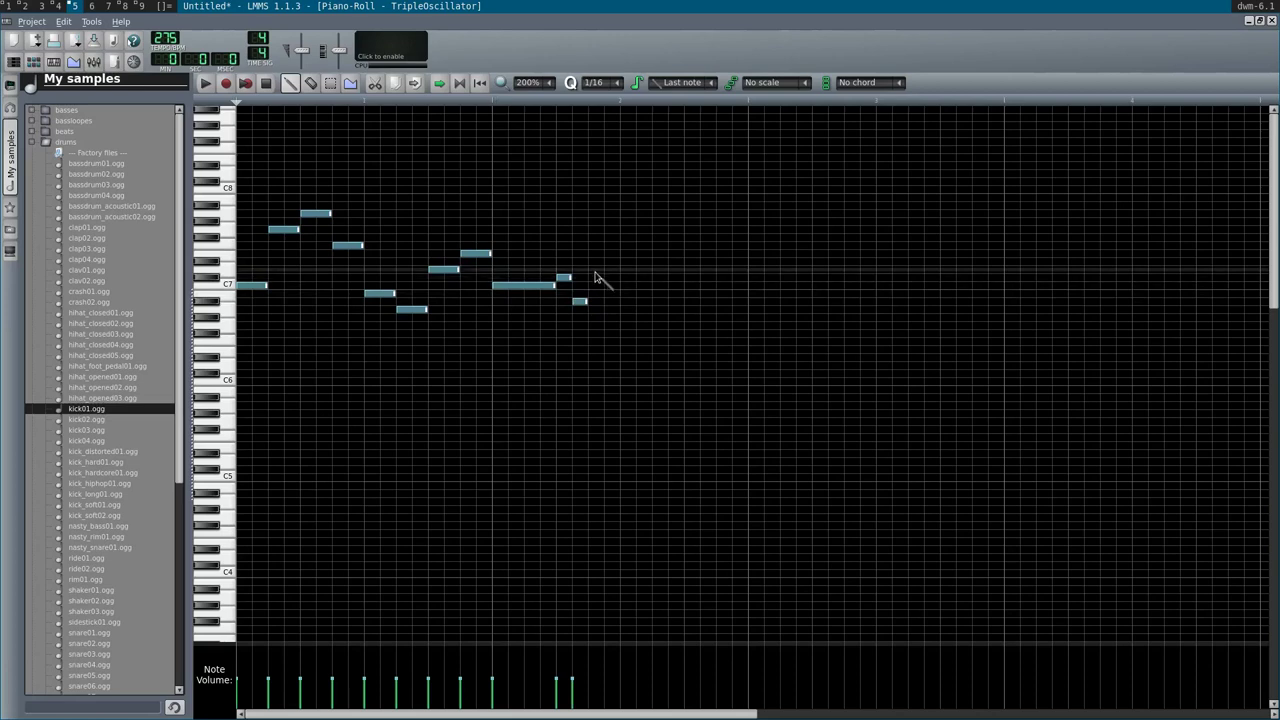
{"action": "left_click", "coordinate": [595, 262]}
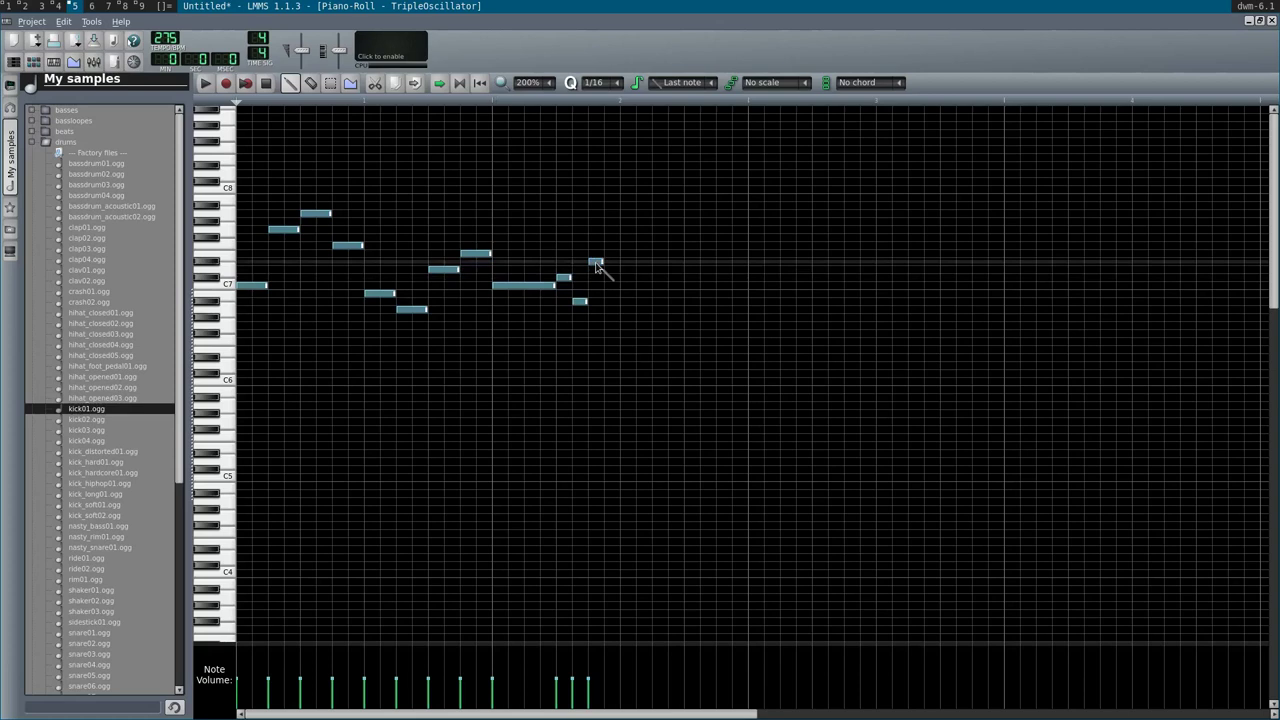
{"action": "left_click", "coordinate": [611, 310]}
{"action": "left_click_drag", "start_coordinate": [621, 321], "coordinate": [618, 321]}
- Add three half-beat C7 notes after G#6, separated by quarter-beat gaps, and play the melody
{"action": "left_click", "coordinate": [623, 287]}
{"action": "left_click_drag", "start_coordinate": [637, 287], "coordinate": [660, 290]}
{"action": "left_click", "coordinate": [676, 288]}
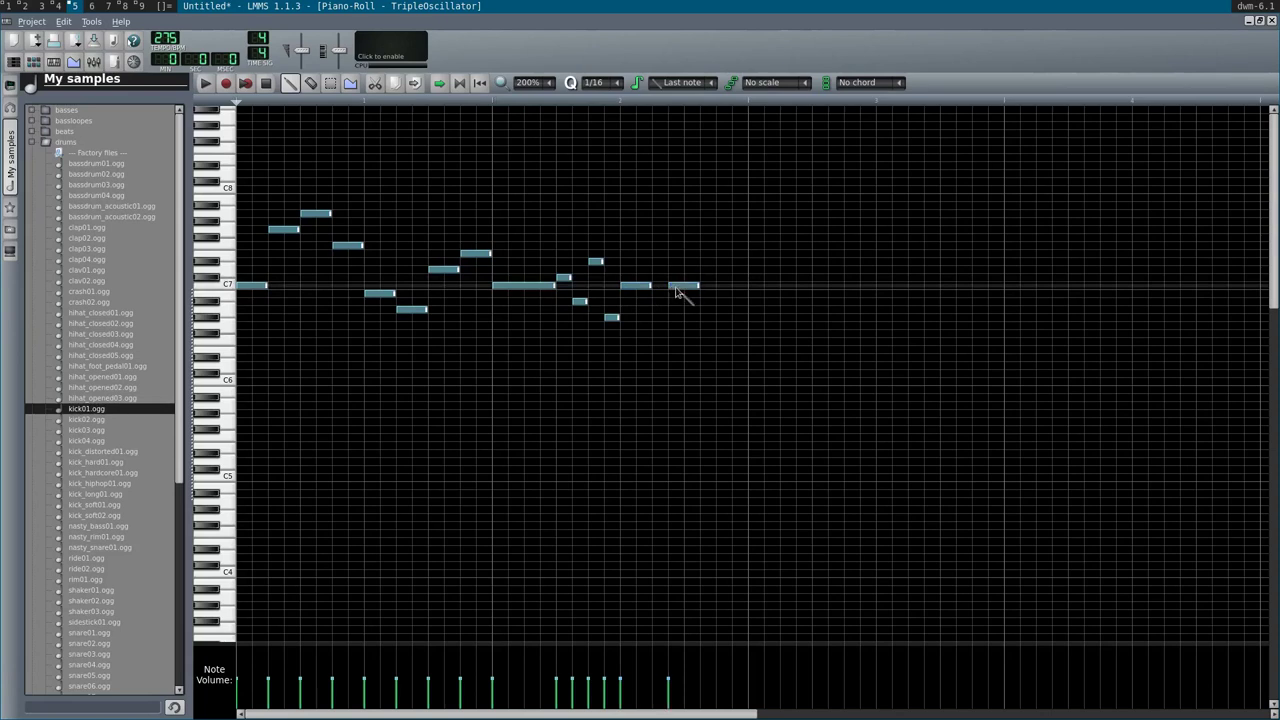
{"action": "left_click", "coordinate": [729, 288]}
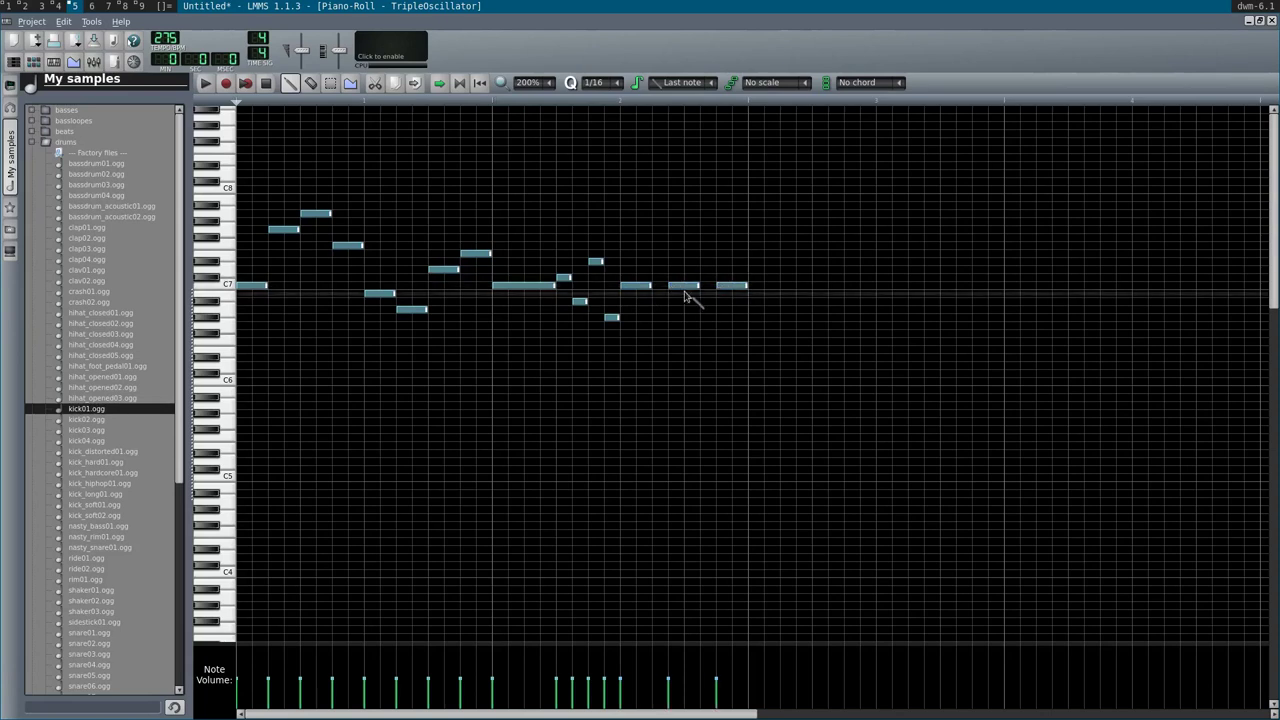
{"action": "key", "text": "space"}
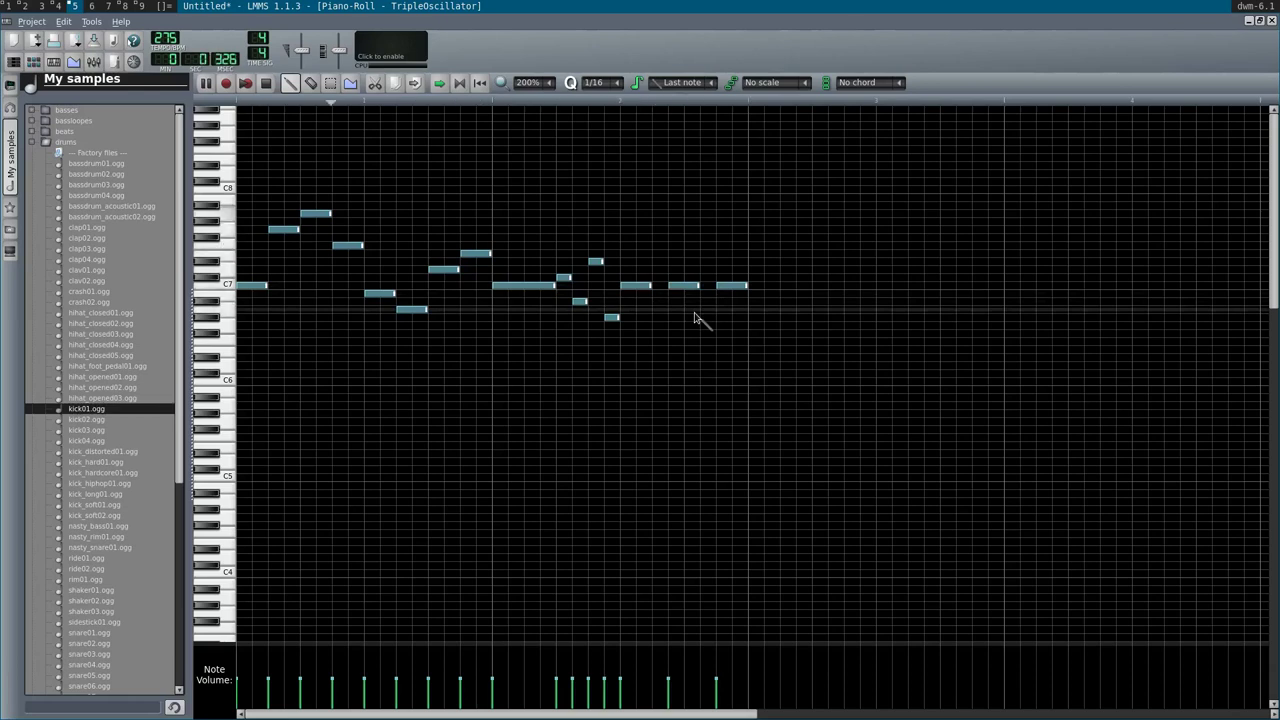
{"action": "key", "text": "space"}
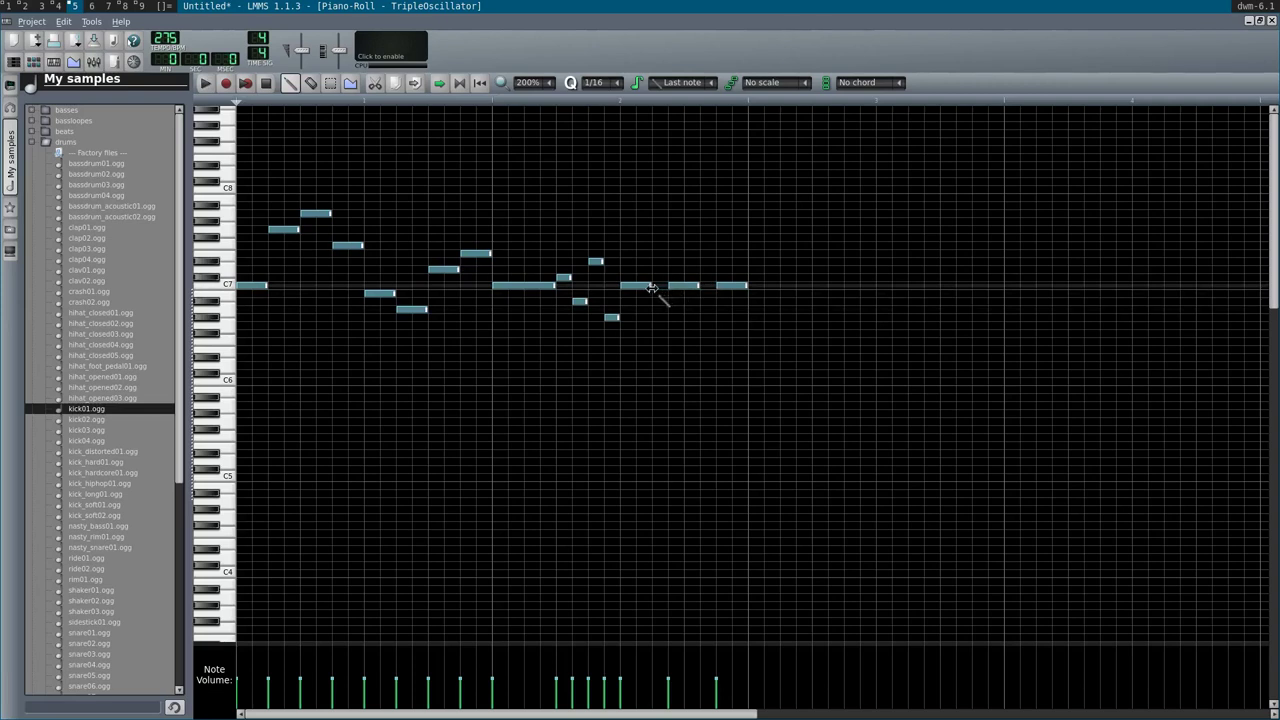
- Lengthen the first of the three C7 notes to three-quarters of a beat, replace the other two with quarter-beat C7 notes, and play the melody
{"action": "left_click_drag", "start_coordinate": [652, 288], "coordinate": [722, 290]}
{"action": "right_click", "coordinate": [732, 288]}
{"action": "left_click", "coordinate": [722, 288]}
{"action": "key", "text": "space"}
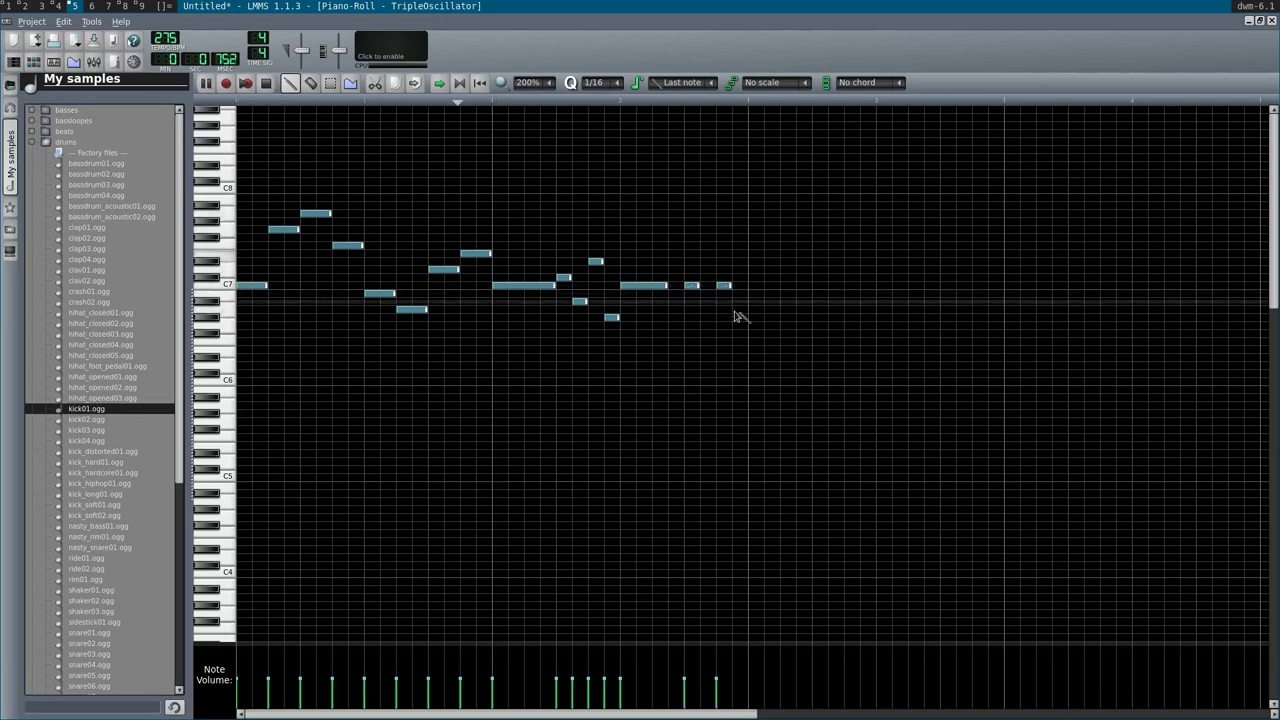
{"action": "key", "text": "space"}
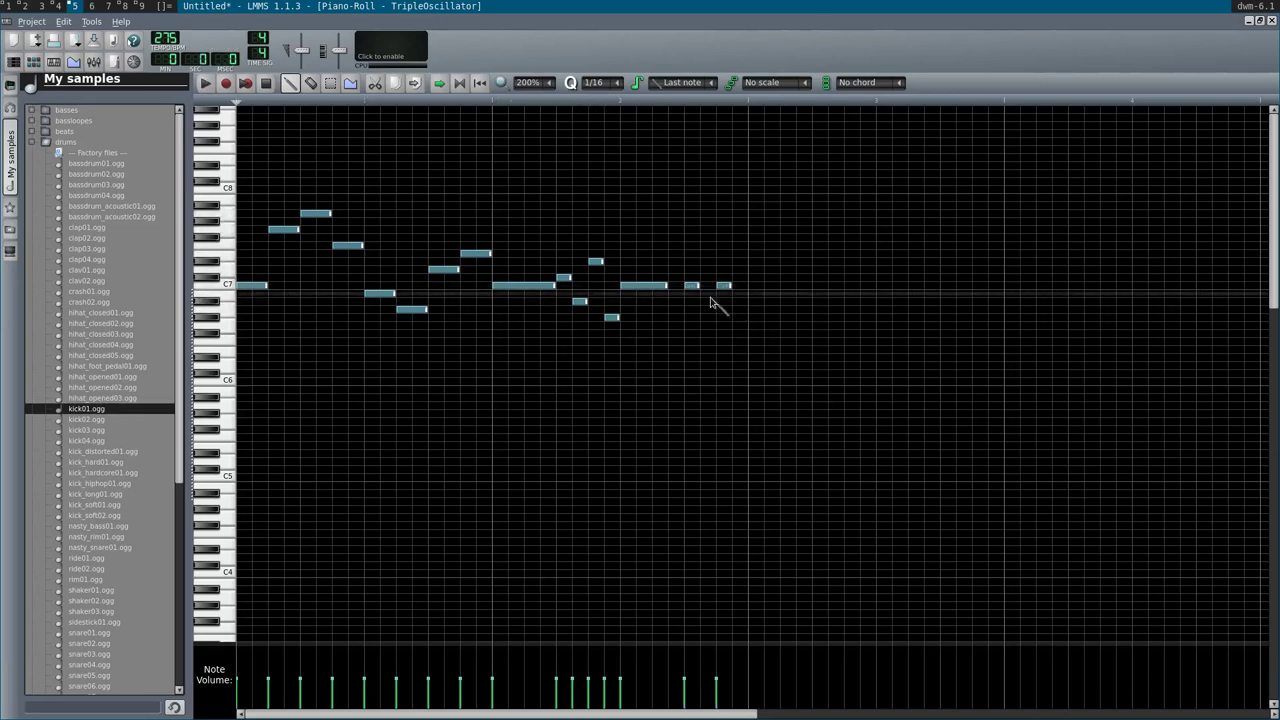
- Try a one-beat C7 at the start of the third bar, and replace it with a half-beat A6
{"action": "left_click", "coordinate": [756, 288]}
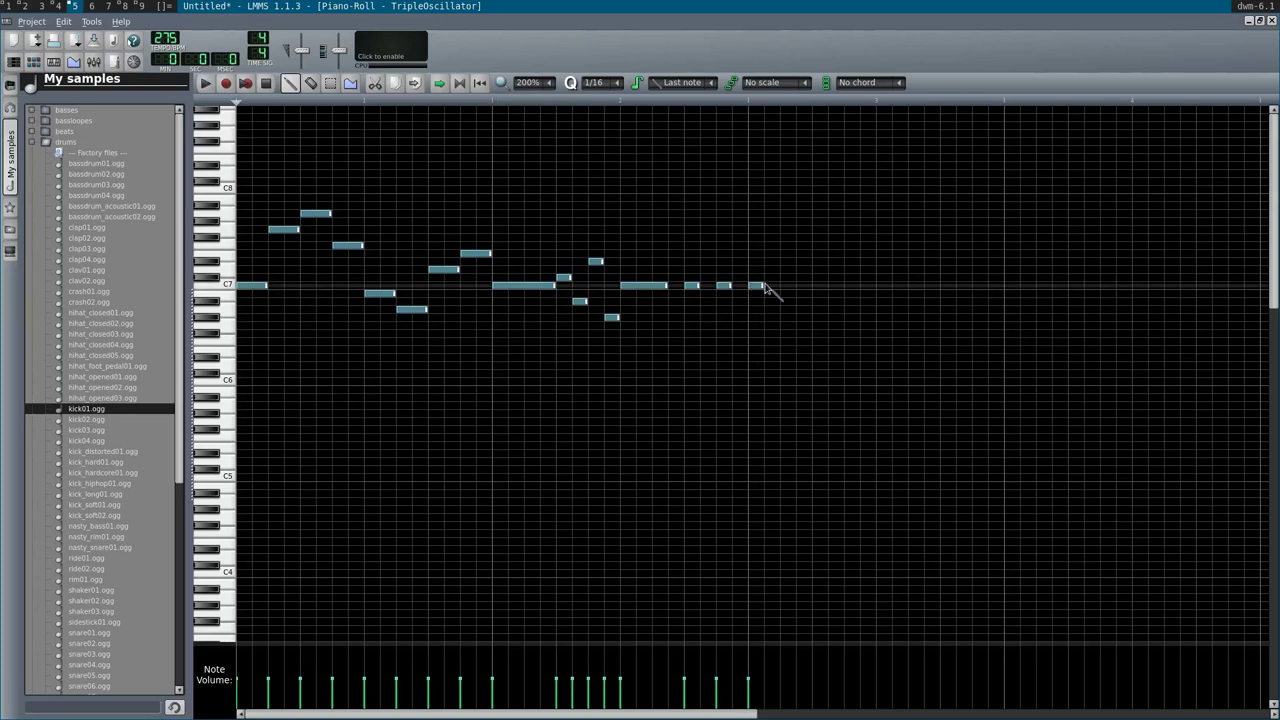
{"action": "left_click_drag", "start_coordinate": [762, 287], "coordinate": [822, 298]}
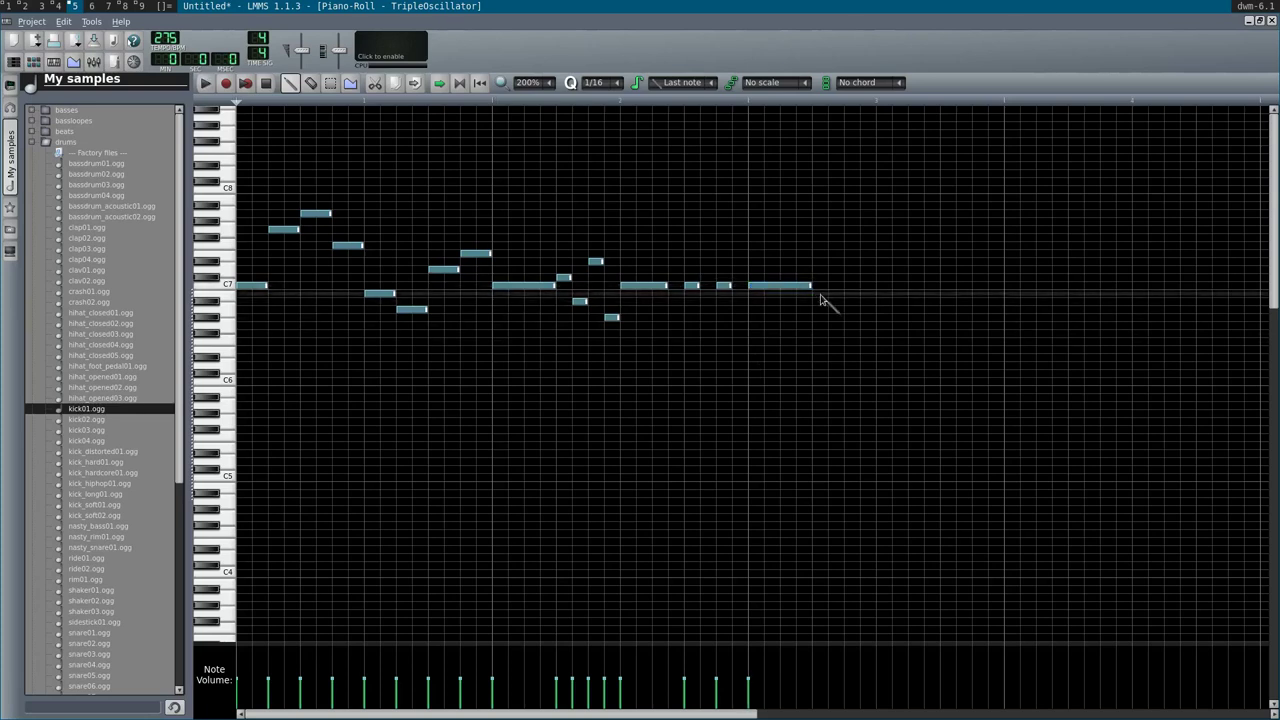
{"action": "left_click", "coordinate": [820, 294]}
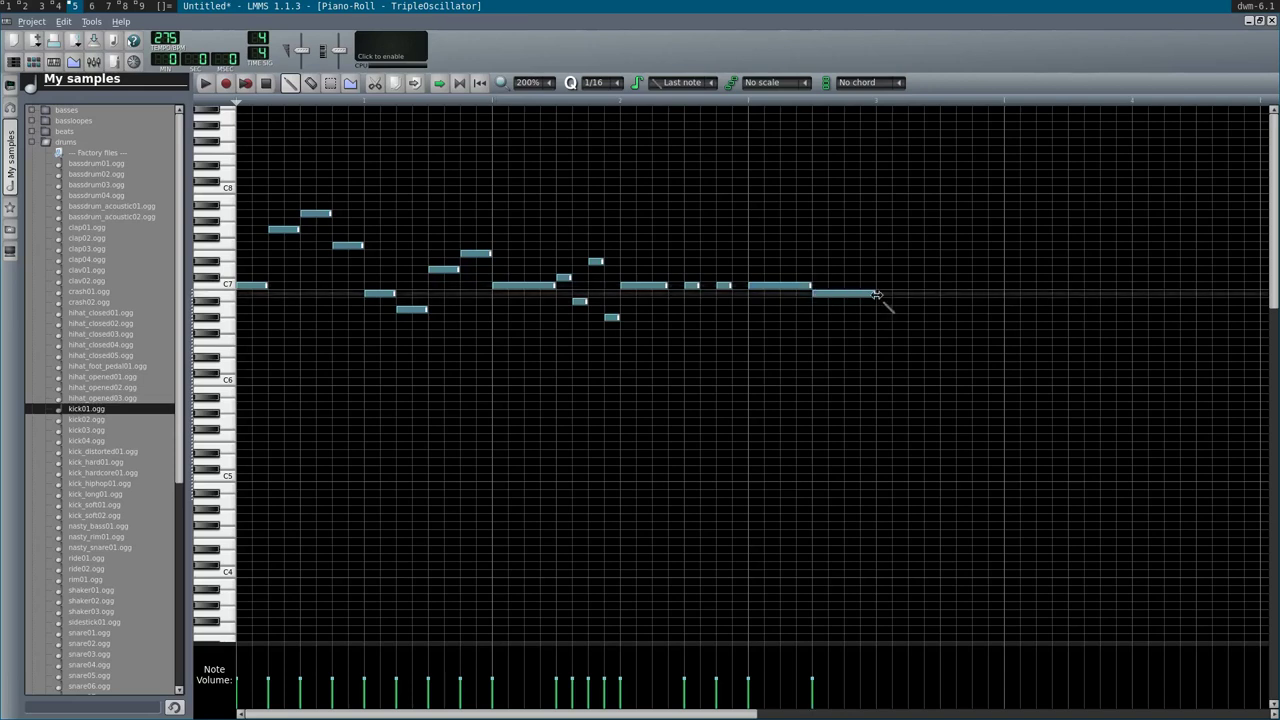
{"action": "left_click_drag", "start_coordinate": [875, 295], "coordinate": [843, 297]}
{"action": "left_click_drag", "start_coordinate": [820, 295], "coordinate": [829, 310]}
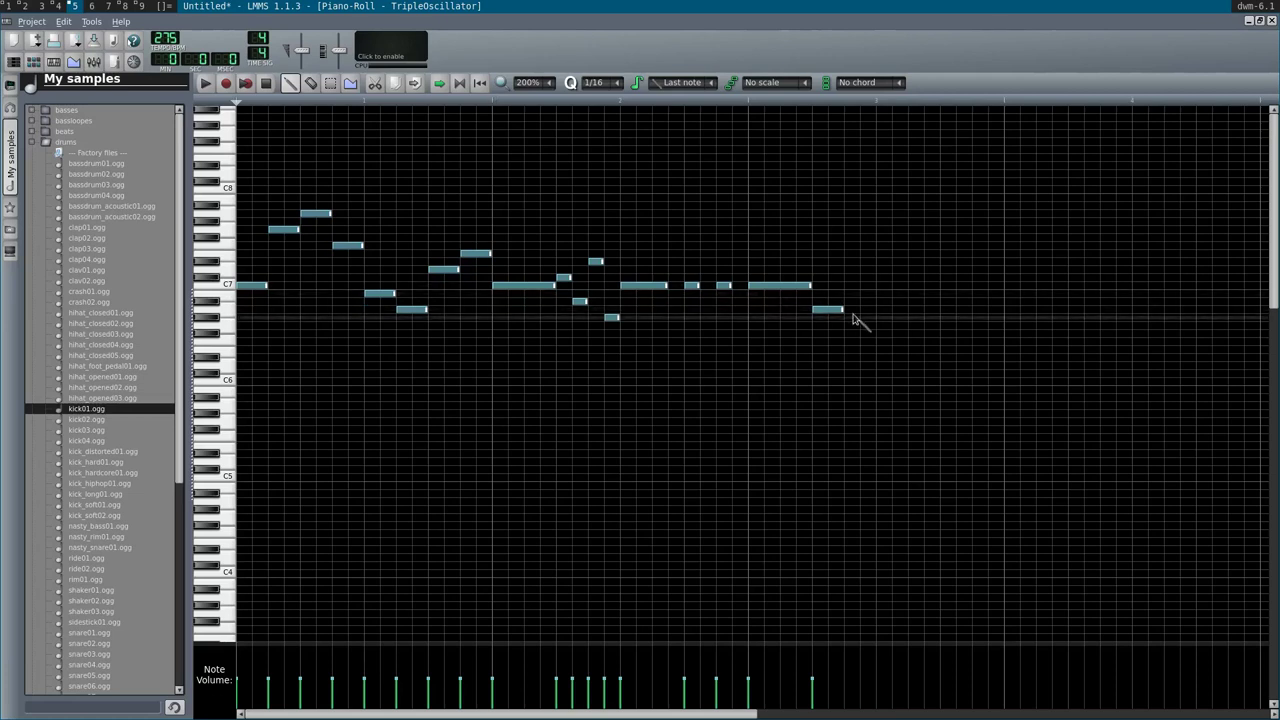
{"action": "right_click", "coordinate": [790, 288]}
{"action": "left_click_drag", "start_coordinate": [837, 318], "coordinate": [786, 322]}
- Continue the third bar after A6 with quarter-beat G6 and B6 notes, followed by half-beat F6, E6 and A6 notes
{"action": "left_click", "coordinate": [787, 327]}
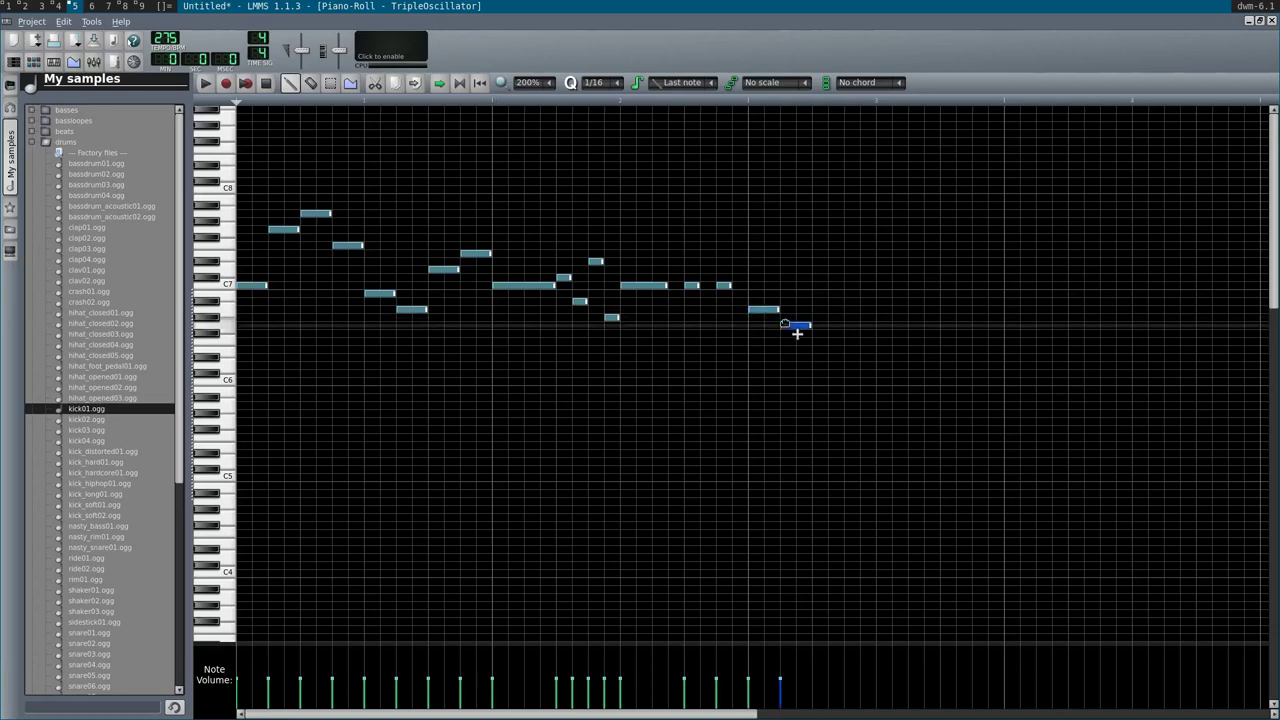
{"action": "left_click", "coordinate": [811, 327]}
{"action": "mouse_move", "coordinate": [811, 327]}
{"action": "left_mouse_down"}
{"action": "mouse_move", "coordinate": [789, 329]}
{"action": "mouse_move", "coordinate": [811, 303]}
{"action": "left_mouse_up"}
{"action": "left_click", "coordinate": [803, 301]}
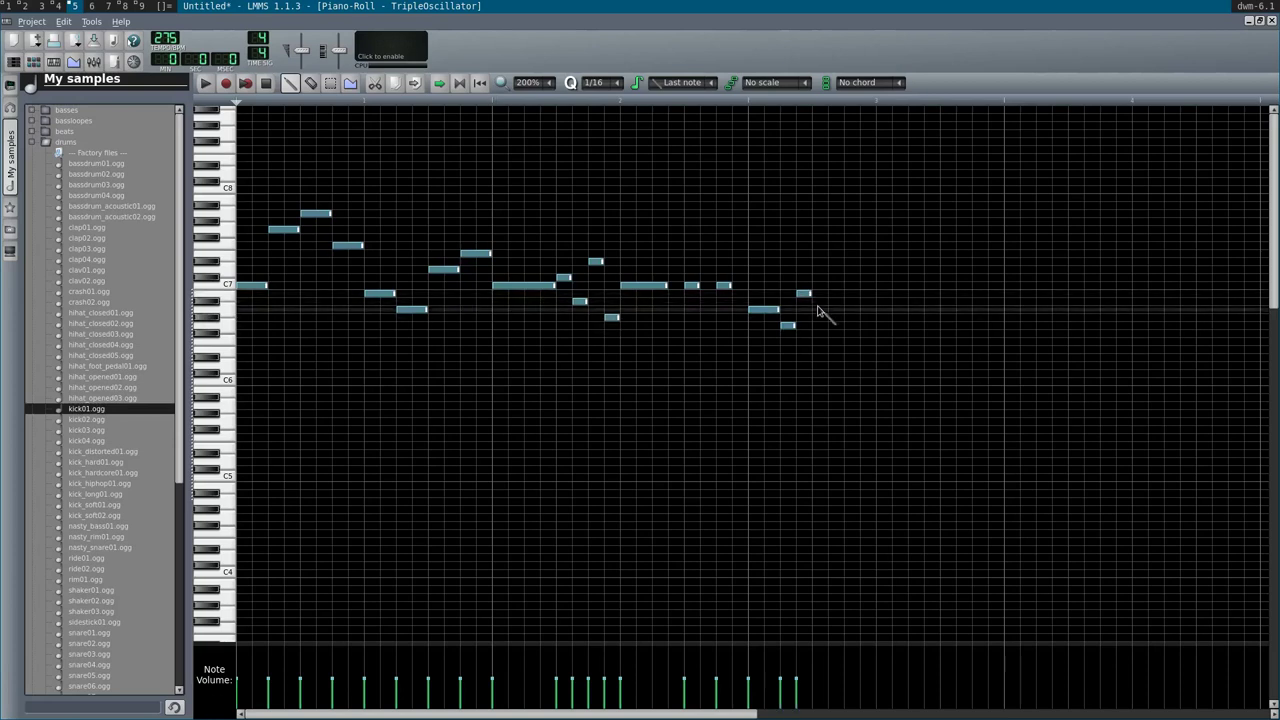
{"action": "left_click", "coordinate": [817, 335]}
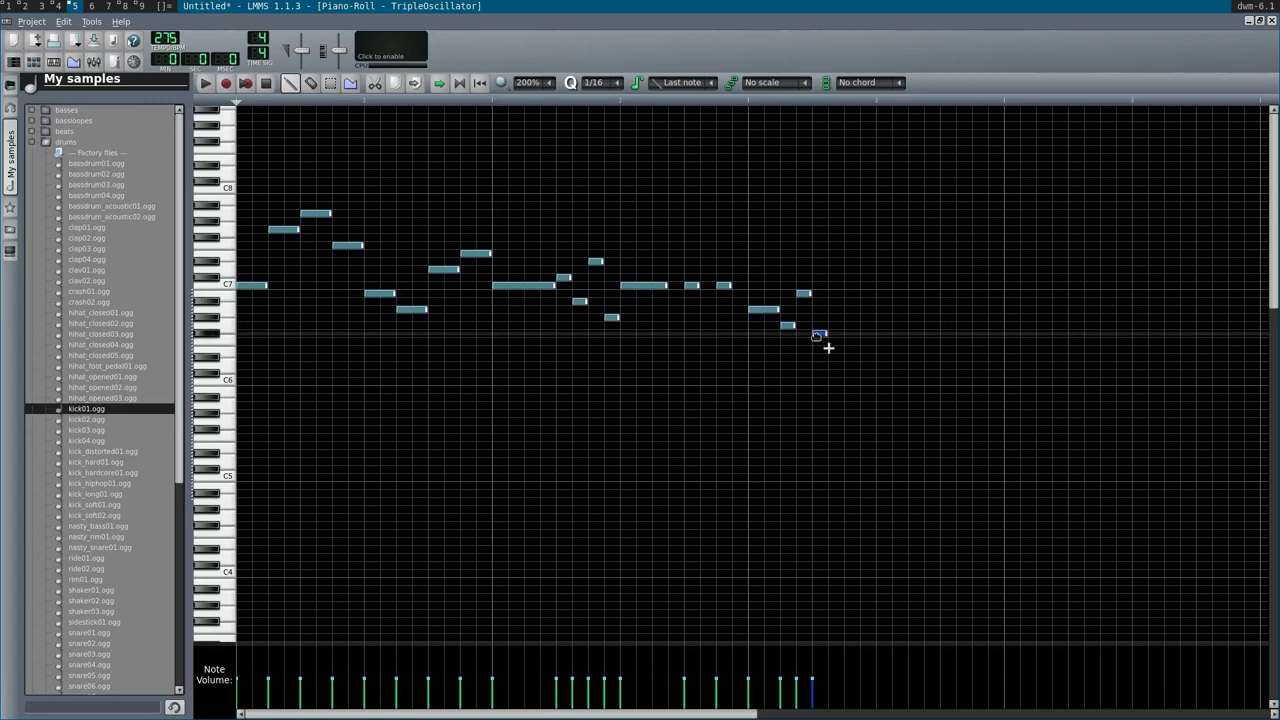
{"action": "left_click_drag", "start_coordinate": [816, 336], "coordinate": [845, 343]}
{"action": "left_click", "coordinate": [848, 350]}
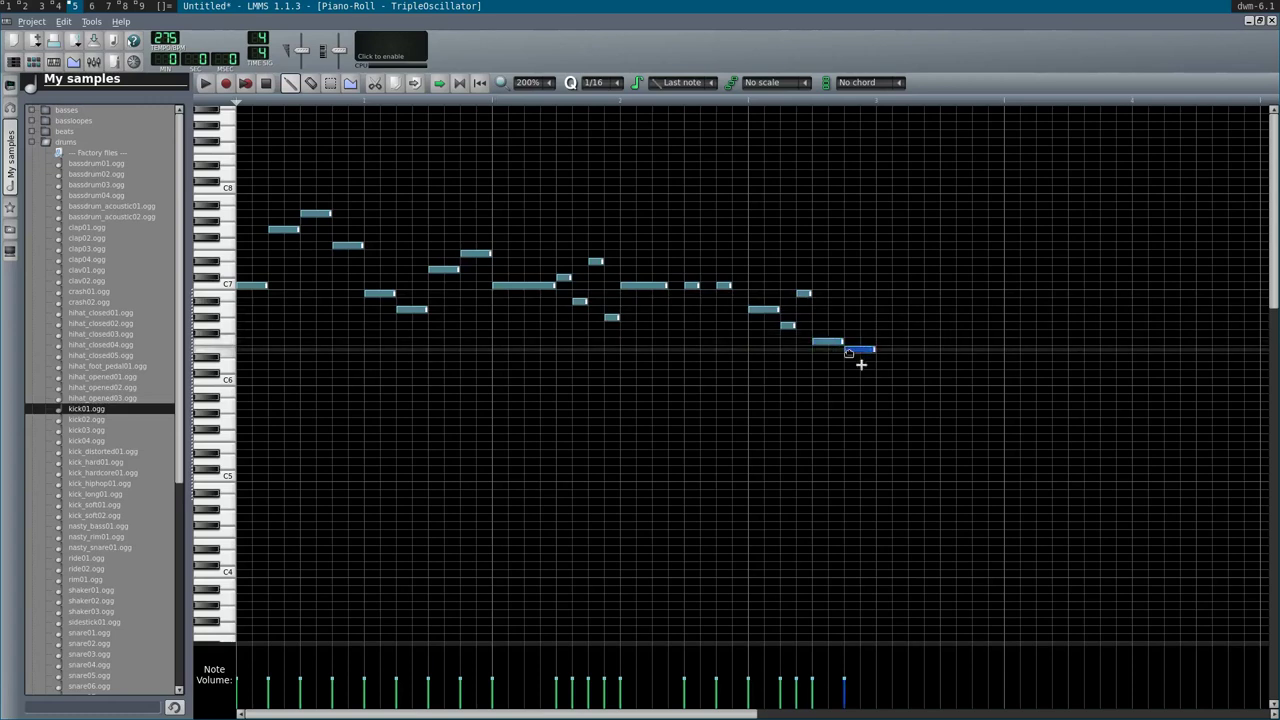
{"action": "left_click", "coordinate": [879, 311]}
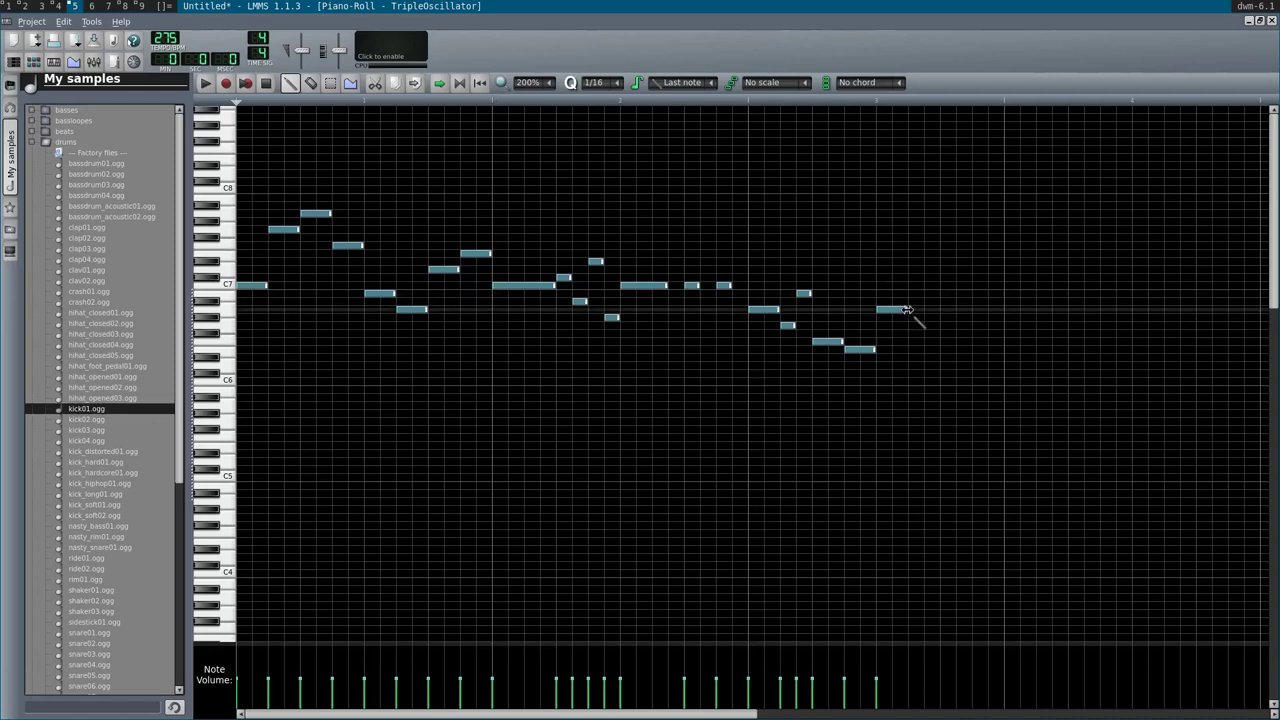
- Add consecutive quarter-beat C7 and B6 notes after the last A6
{"action": "left_click", "coordinate": [914, 318]}
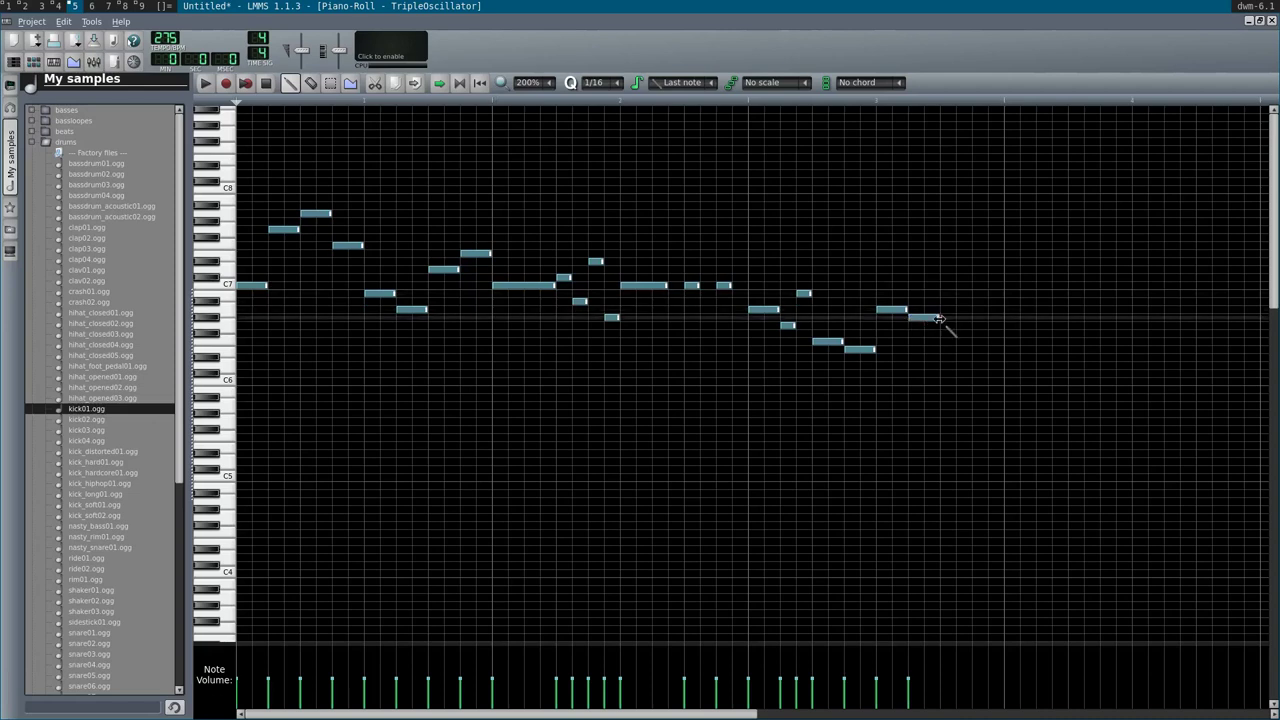
{"action": "left_click_drag", "start_coordinate": [926, 317], "coordinate": [922, 287]}
{"action": "left_click", "coordinate": [929, 294]}
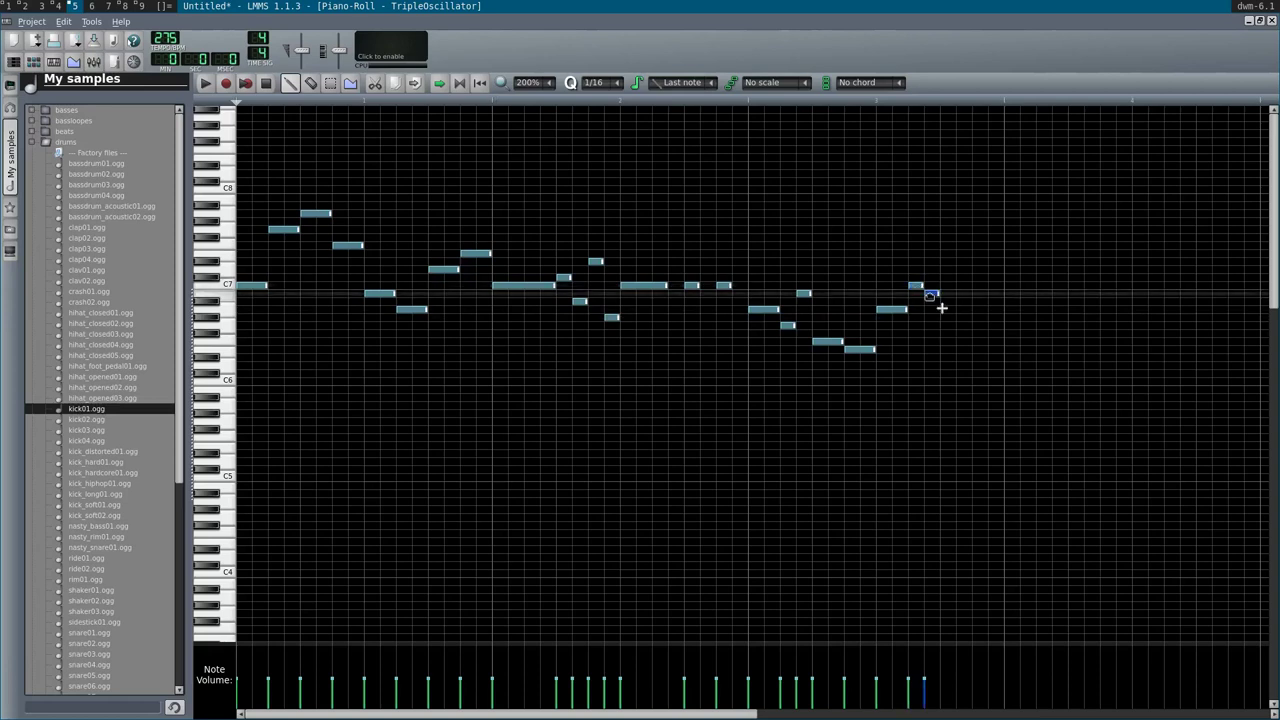
- Add a note after the quarter-beat B6, lengthen it to half a beat and lower it to F6
{"action": "left_click", "coordinate": [946, 310]}
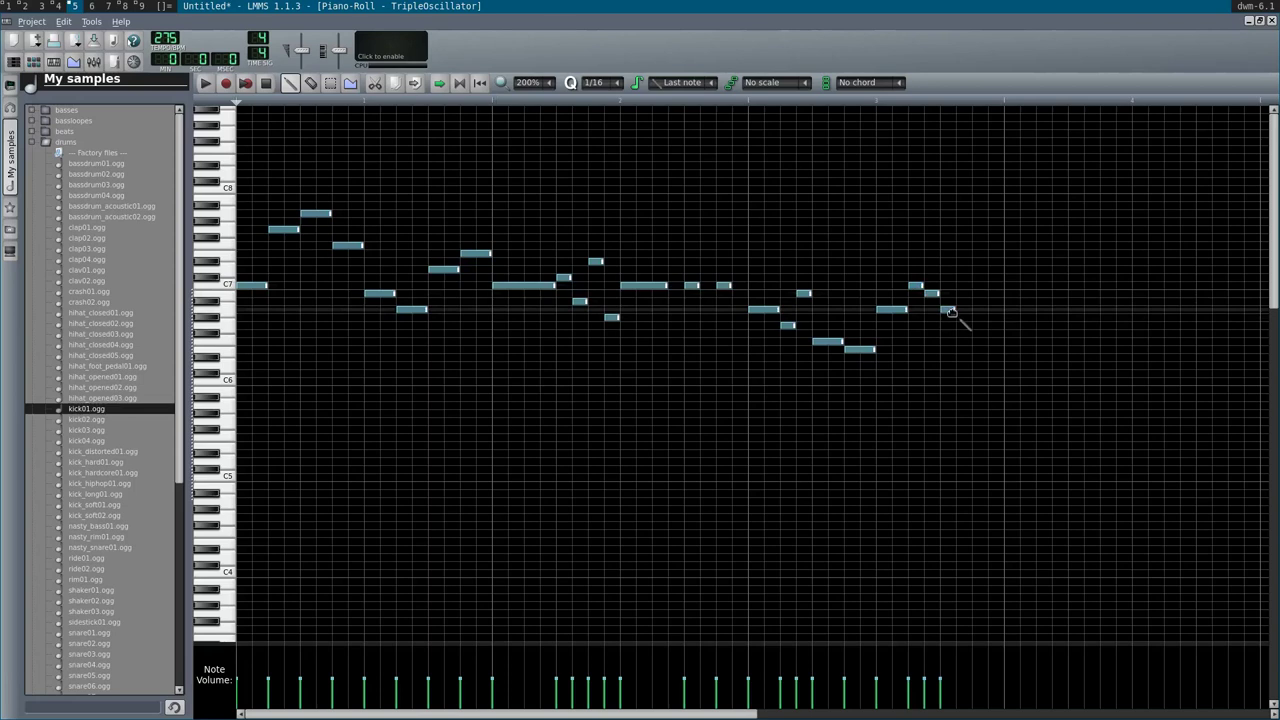
{"action": "left_click_drag", "start_coordinate": [946, 310], "coordinate": [980, 329]}
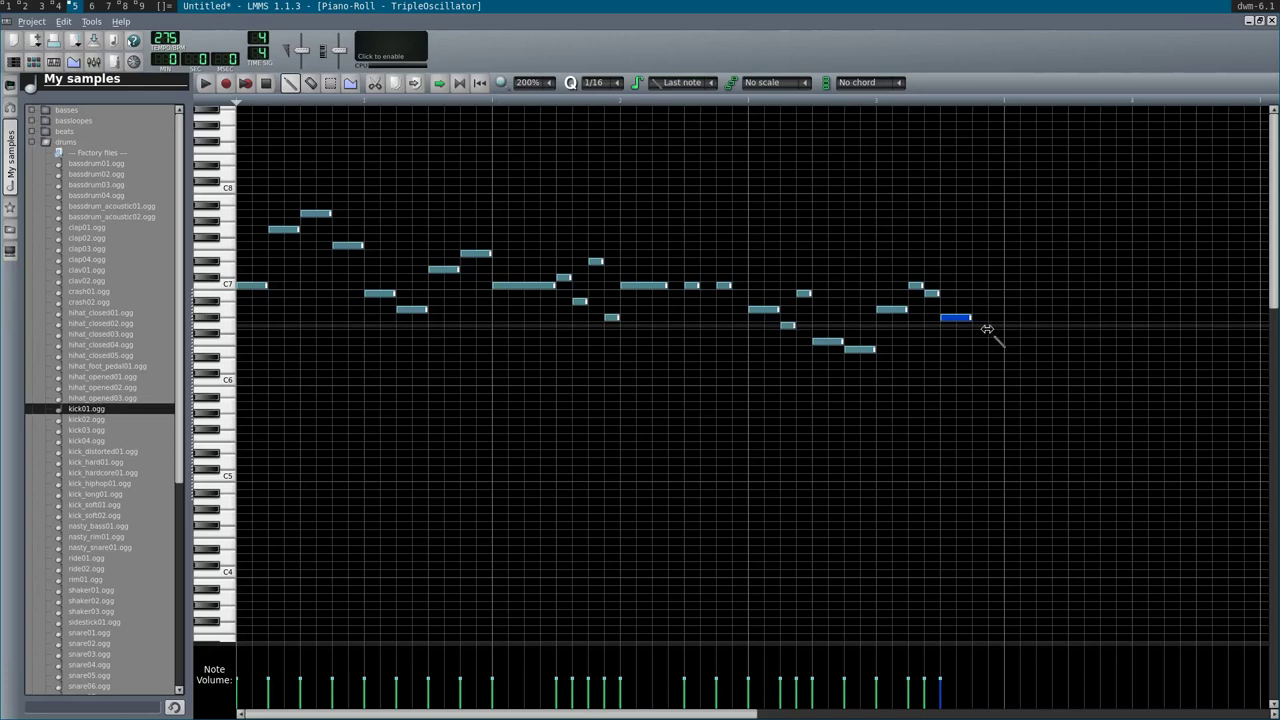
{"action": "left_click", "coordinate": [953, 318]}
{"action": "left_click_drag", "start_coordinate": [953, 318], "coordinate": [951, 327]}
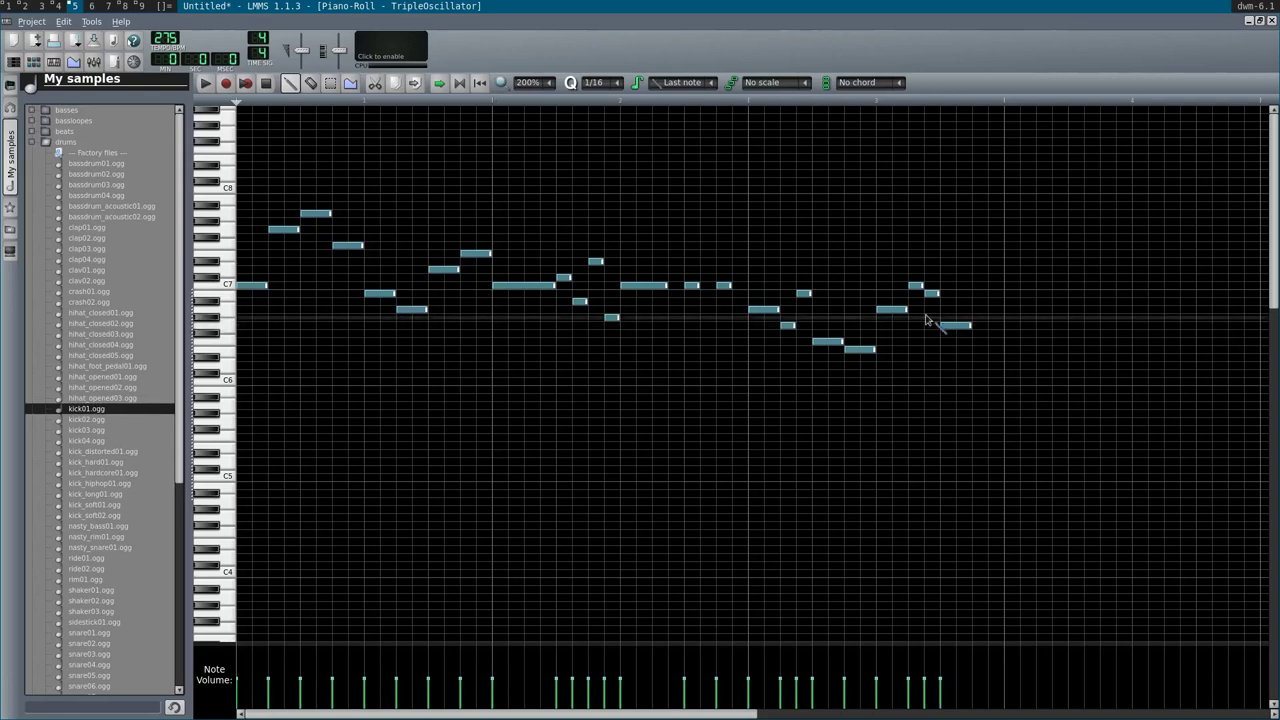
{"action": "left_click", "coordinate": [880, 310]}
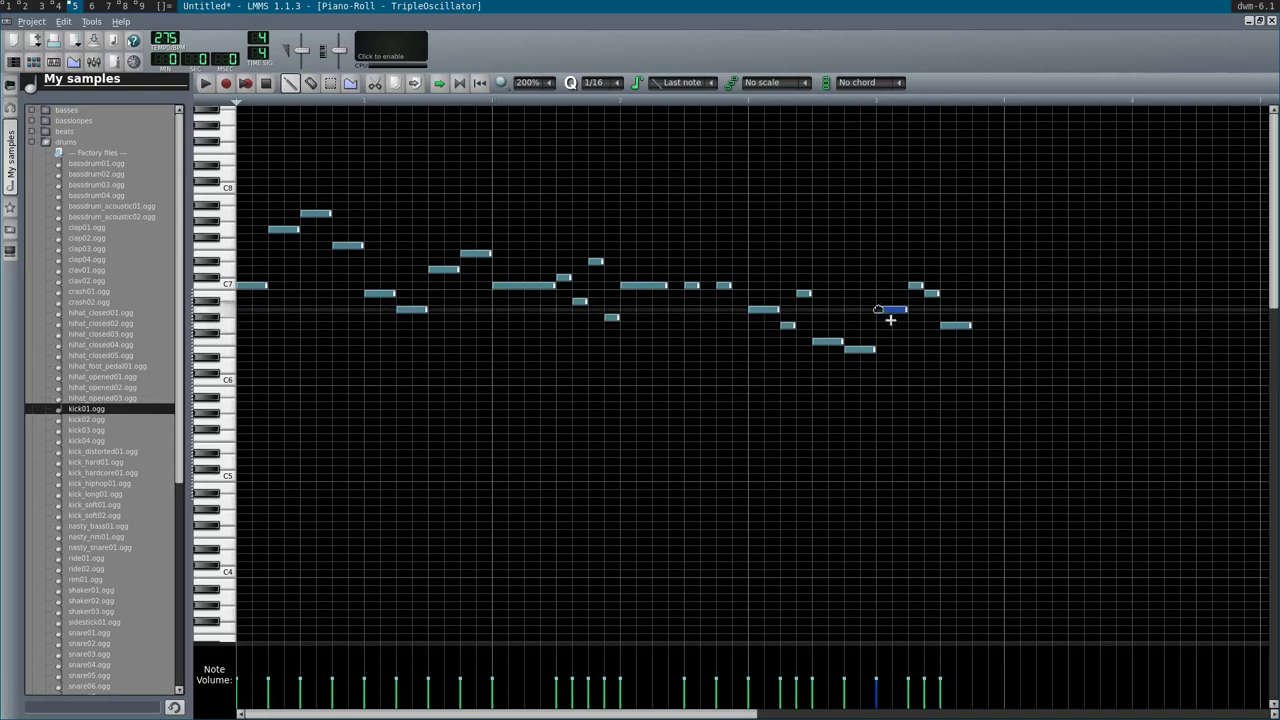
{"action": "left_click", "coordinate": [953, 326]}
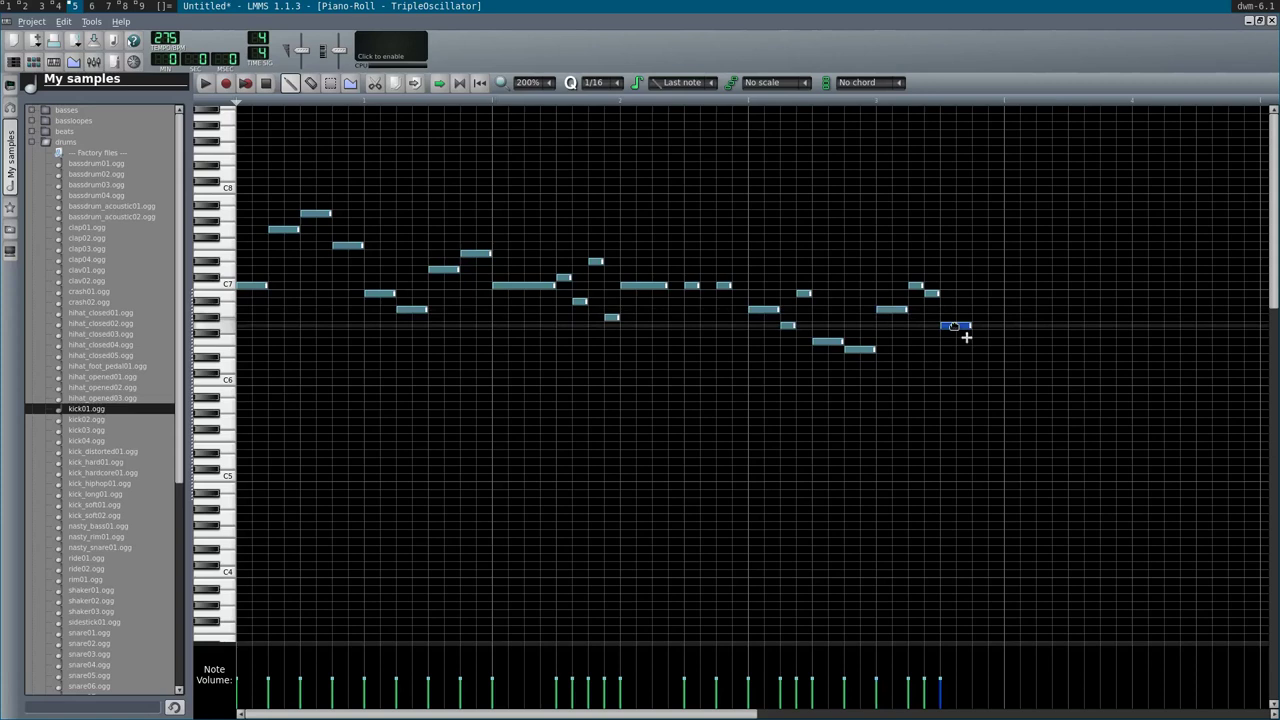
{"action": "left_click_drag", "start_coordinate": [953, 327], "coordinate": [980, 311]}
- Finish the third bar with a half-beat A6 note and play the melody
{"action": "left_click", "coordinate": [980, 318]}
{"action": "key", "text": "space"}
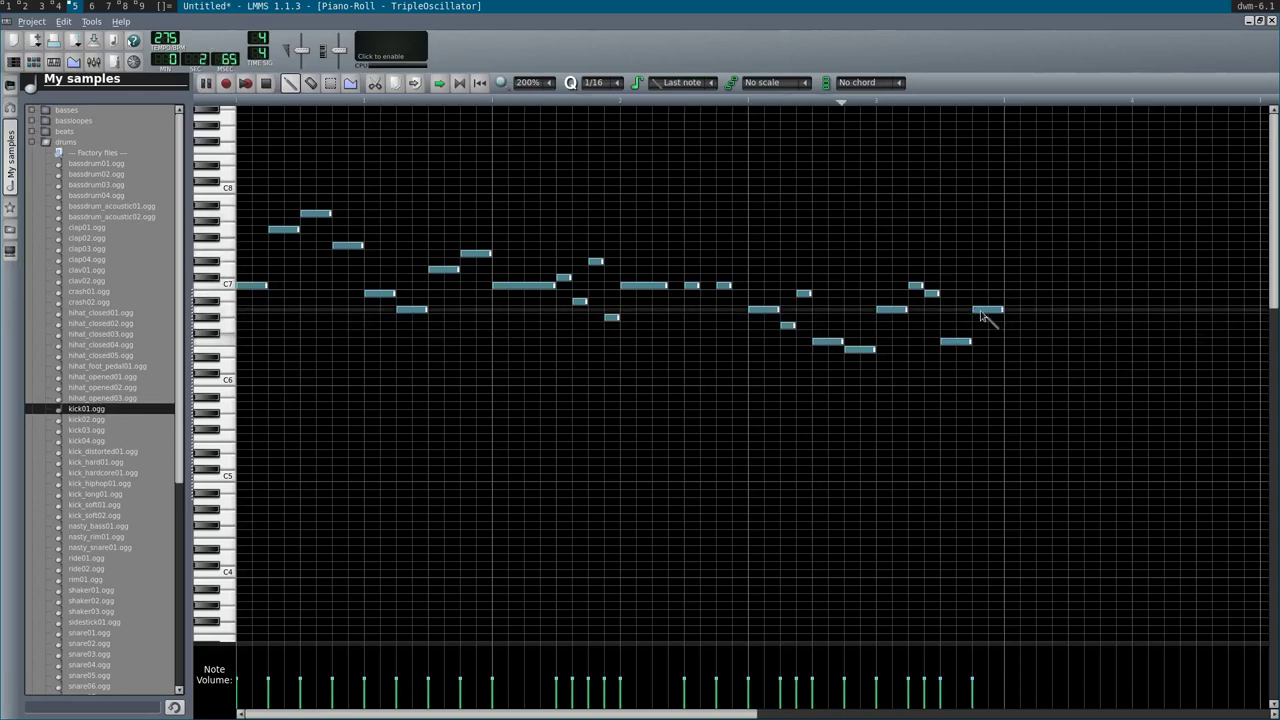
{"action": "key", "text": "space"}
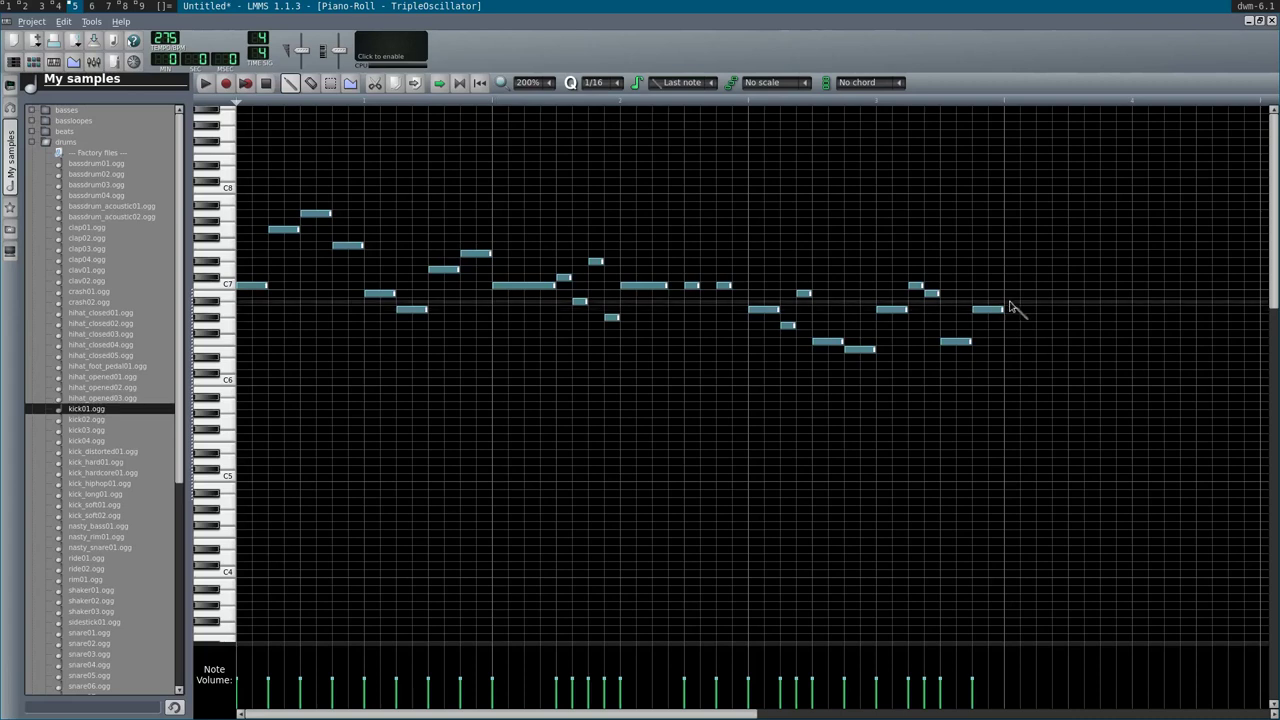
{"action": "left_click", "coordinate": [996, 310]}
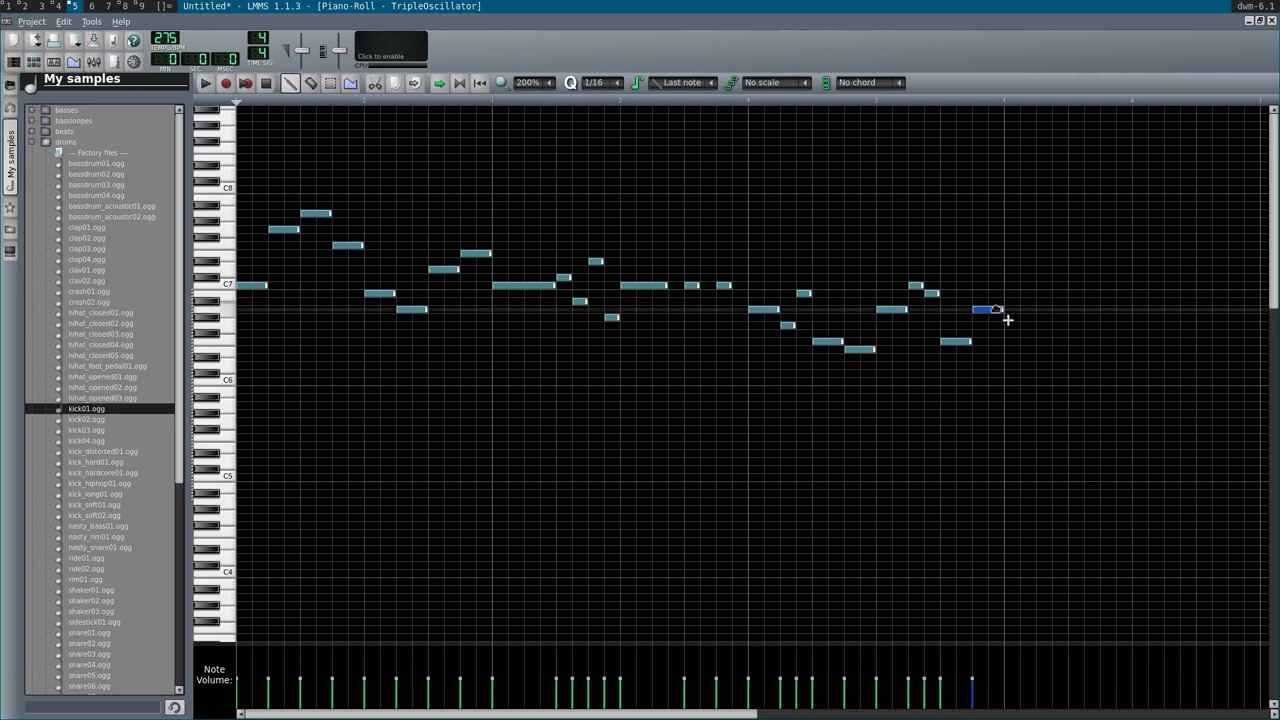
- Start the fourth bar with a one-beat A6 note and lower the last note of the third bar to G6
{"action": "left_click", "coordinate": [1008, 301]}
{"action": "left_click_drag", "start_coordinate": [1008, 300], "coordinate": [1008, 294]}
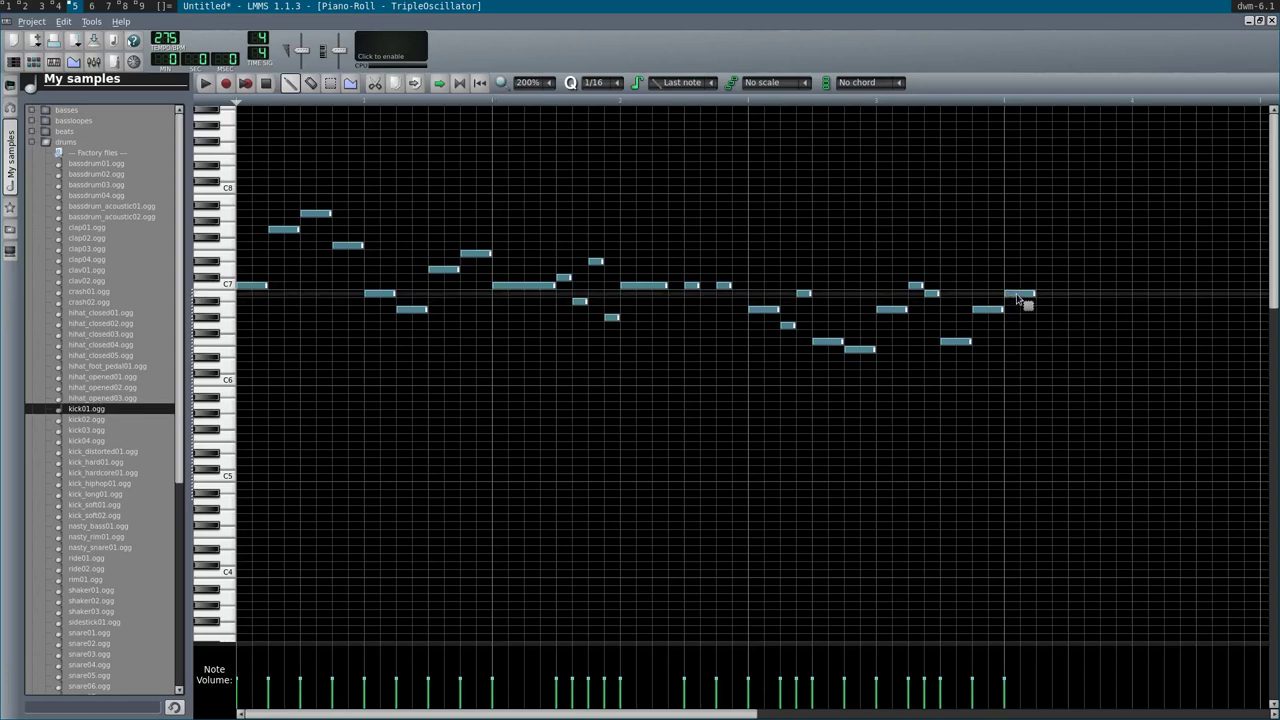
{"action": "scroll", "coordinate": [1020, 300], "scroll_direction": "down", "scroll_amount": 1}
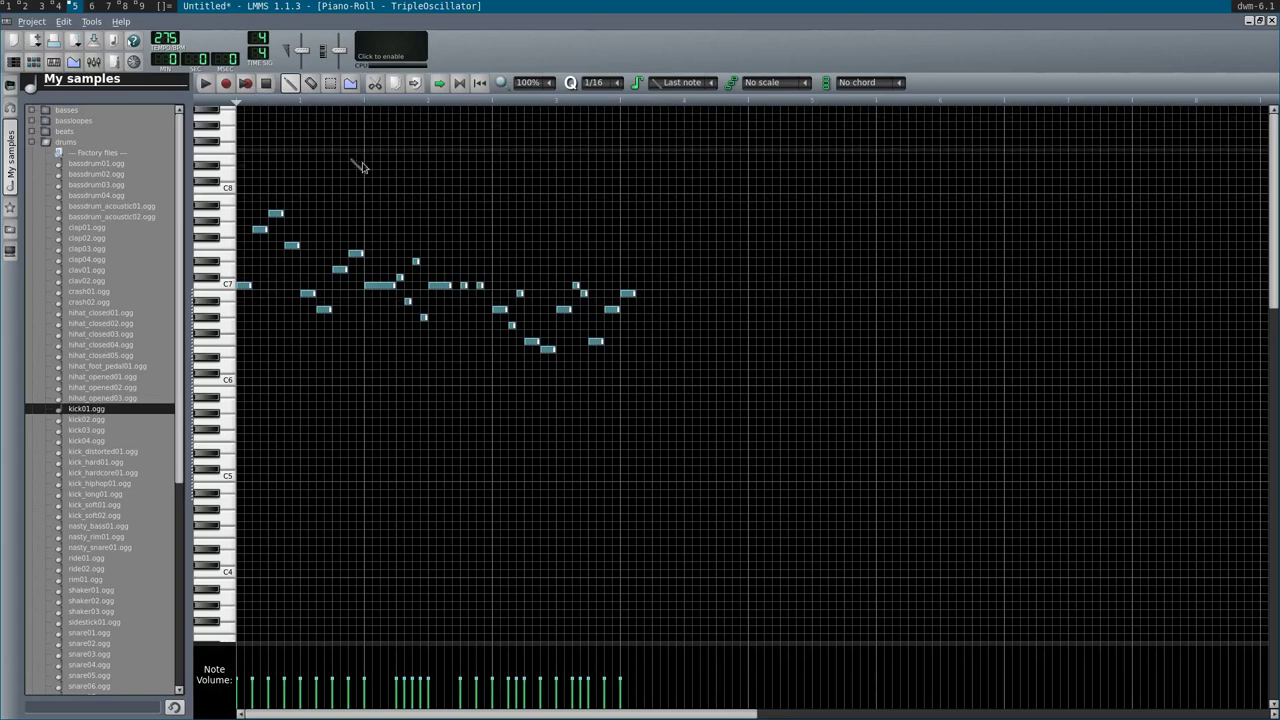
{"action": "scroll", "coordinate": [789, 317], "scroll_direction": "up", "scroll_amount": 1}
{"action": "scroll", "coordinate": [789, 317], "scroll_direction": "down", "scroll_amount": 1}
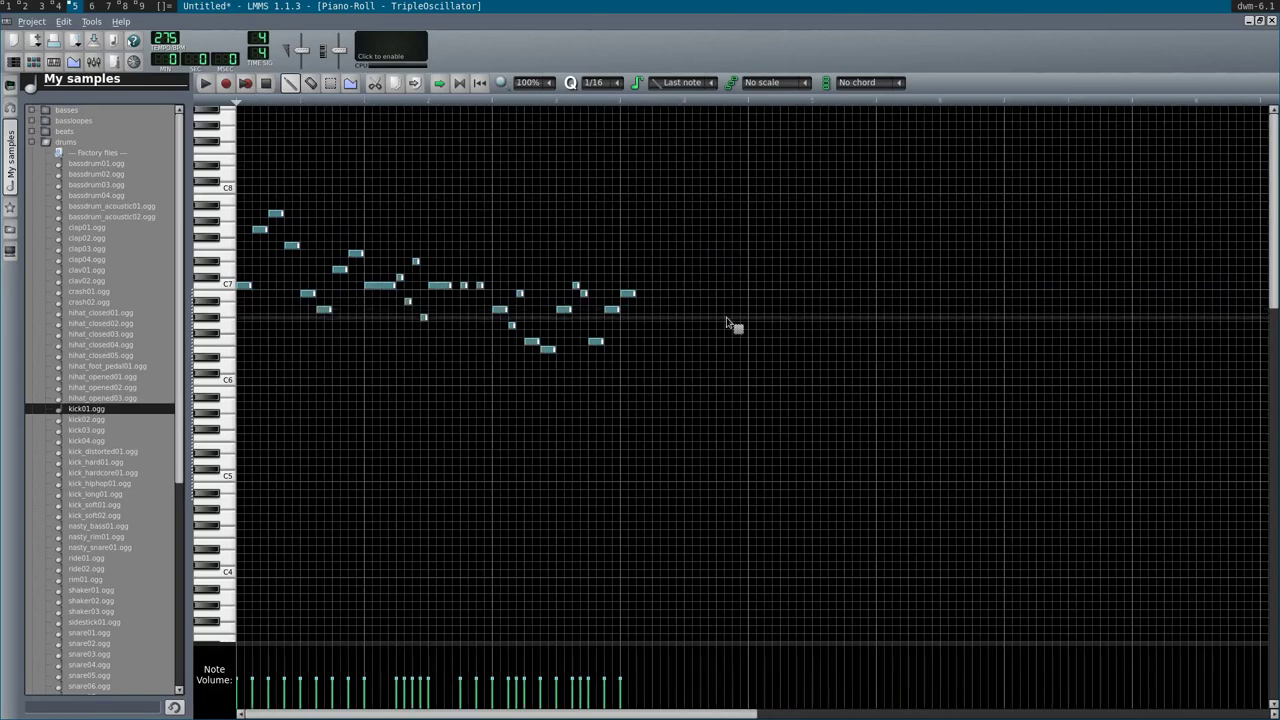
{"action": "scroll", "coordinate": [729, 320], "scroll_direction": "up", "scroll_amount": 3}
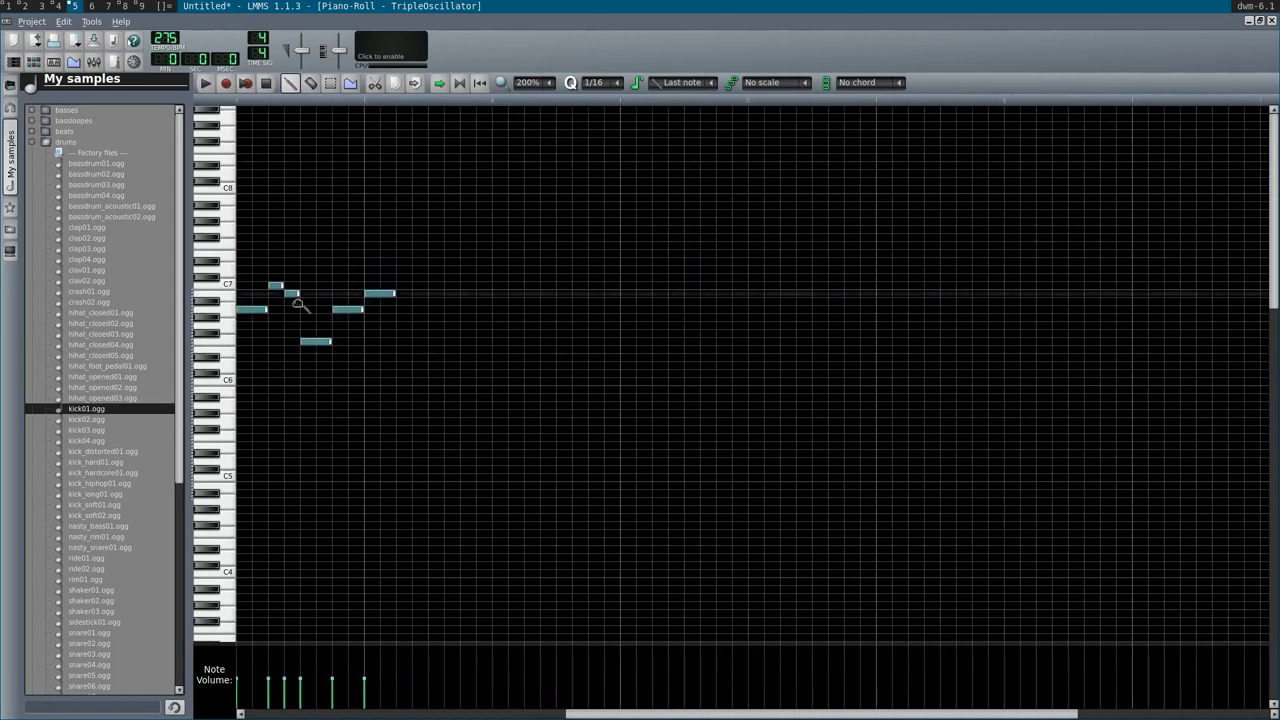
{"action": "mouse_move", "coordinate": [396, 294]}
{"action": "left_mouse_down"}
{"action": "mouse_move", "coordinate": [431, 296]}
{"action": "mouse_move", "coordinate": [388, 312]}
{"action": "mouse_move", "coordinate": [397, 301]}
{"action": "left_mouse_up"}
{"action": "left_click", "coordinate": [388, 293]}
{"action": "left_click", "coordinate": [310, 343]}
{"action": "left_click_drag", "start_coordinate": [345, 310], "coordinate": [386, 314]}
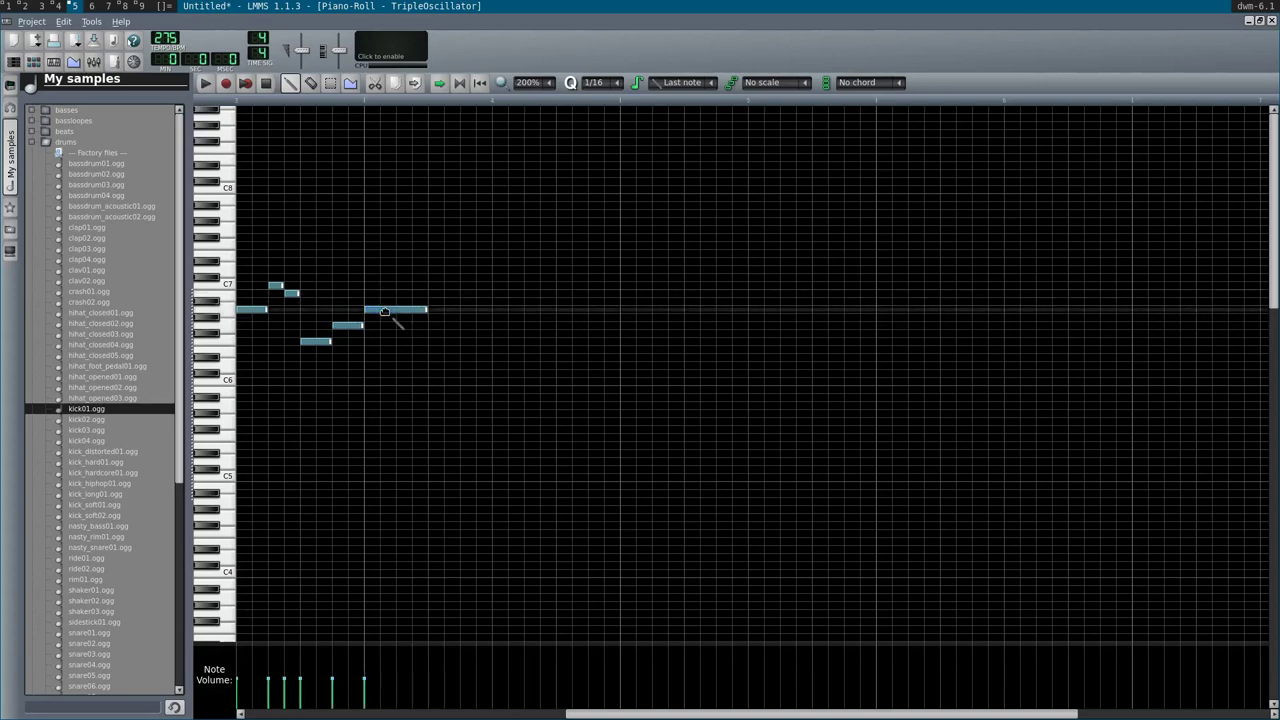
- Fill the rest of the fourth bar with consecutive half-beat B6, A6, G6, A6, B6 and A6 notes
{"action": "left_click", "coordinate": [437, 312]}
{"action": "left_click", "coordinate": [440, 312]}
{"action": "left_click_drag", "start_coordinate": [440, 313], "coordinate": [459, 295]}
{"action": "left_click", "coordinate": [463, 310]}
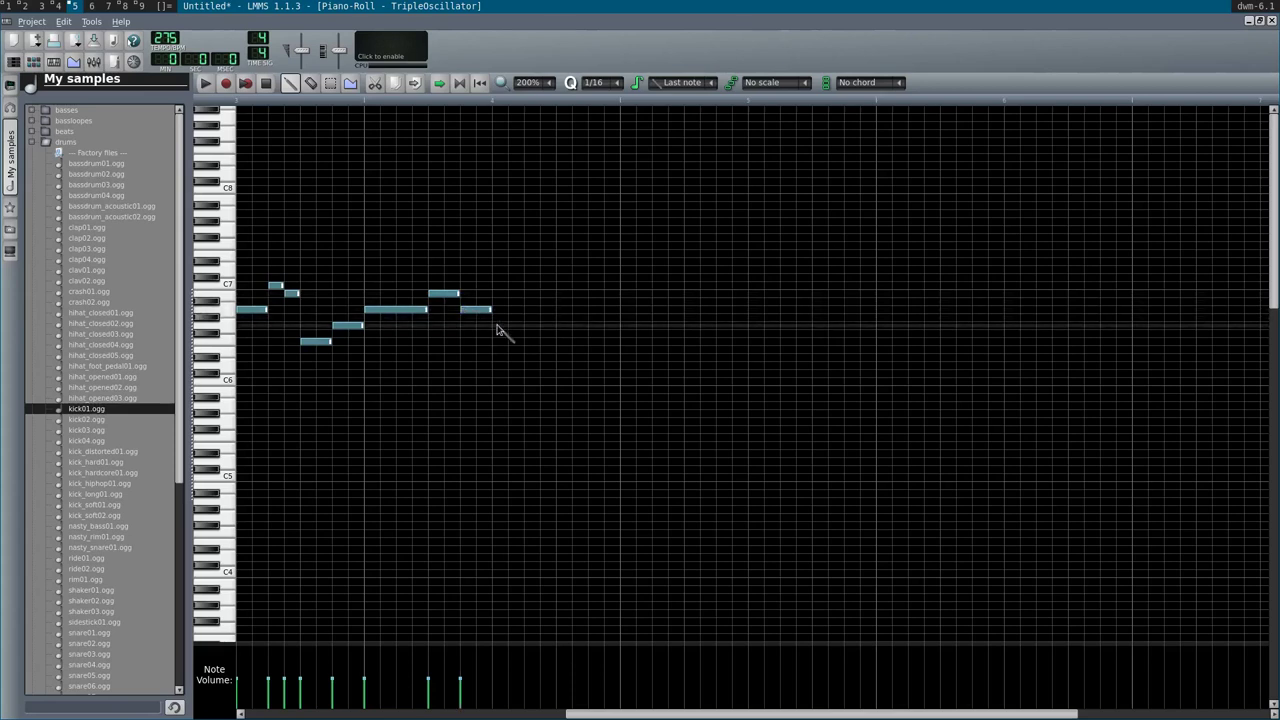
{"action": "left_click", "coordinate": [502, 326]}
{"action": "left_click", "coordinate": [529, 310]}
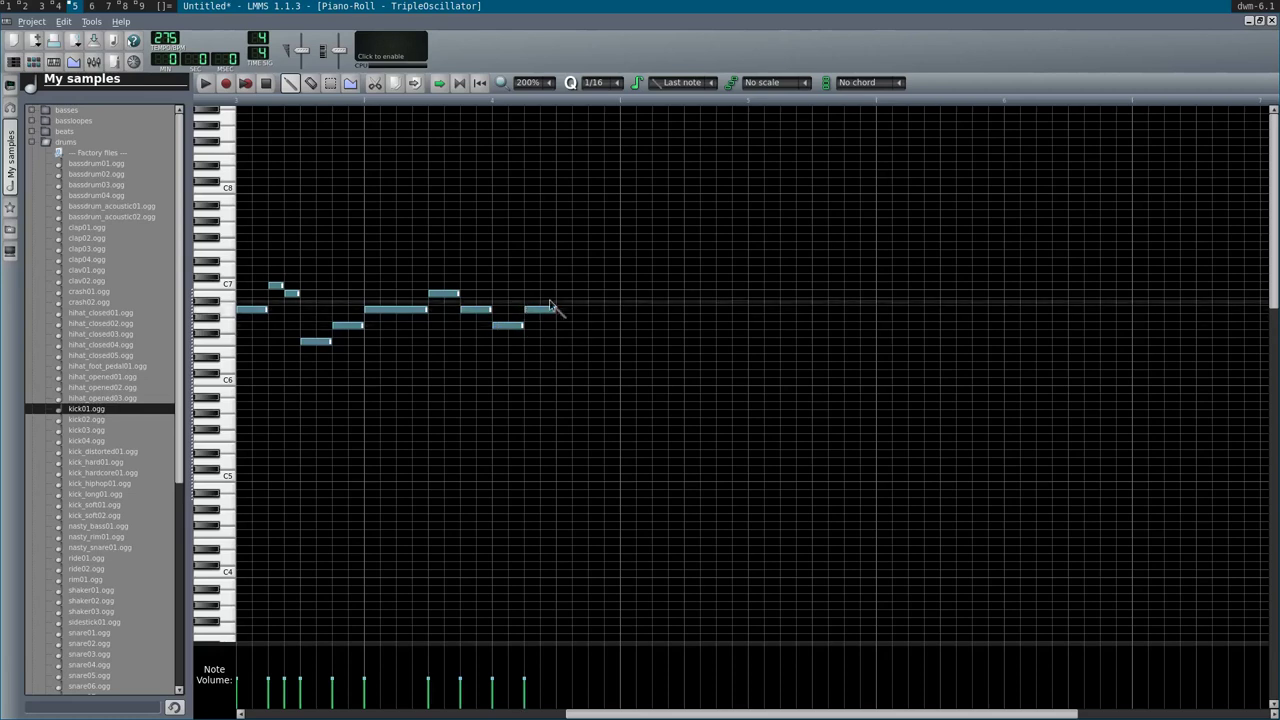
{"action": "left_click", "coordinate": [562, 295]}
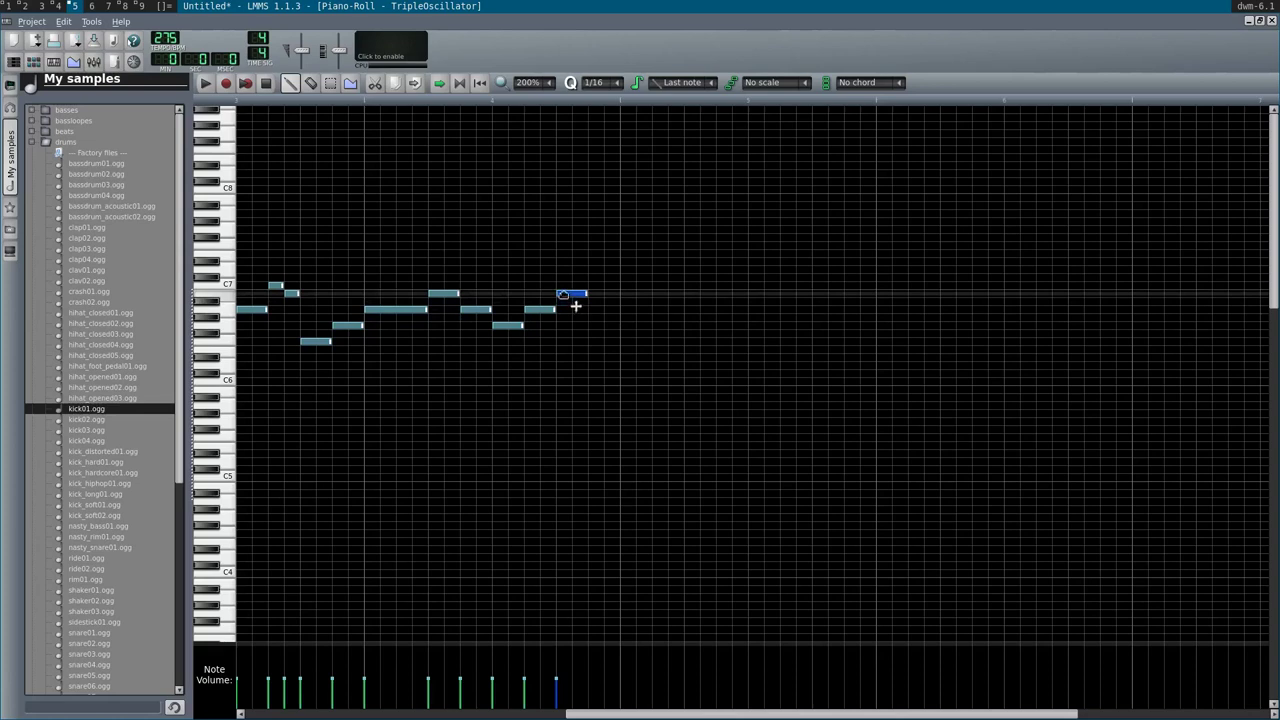
{"action": "left_click", "coordinate": [598, 311]}
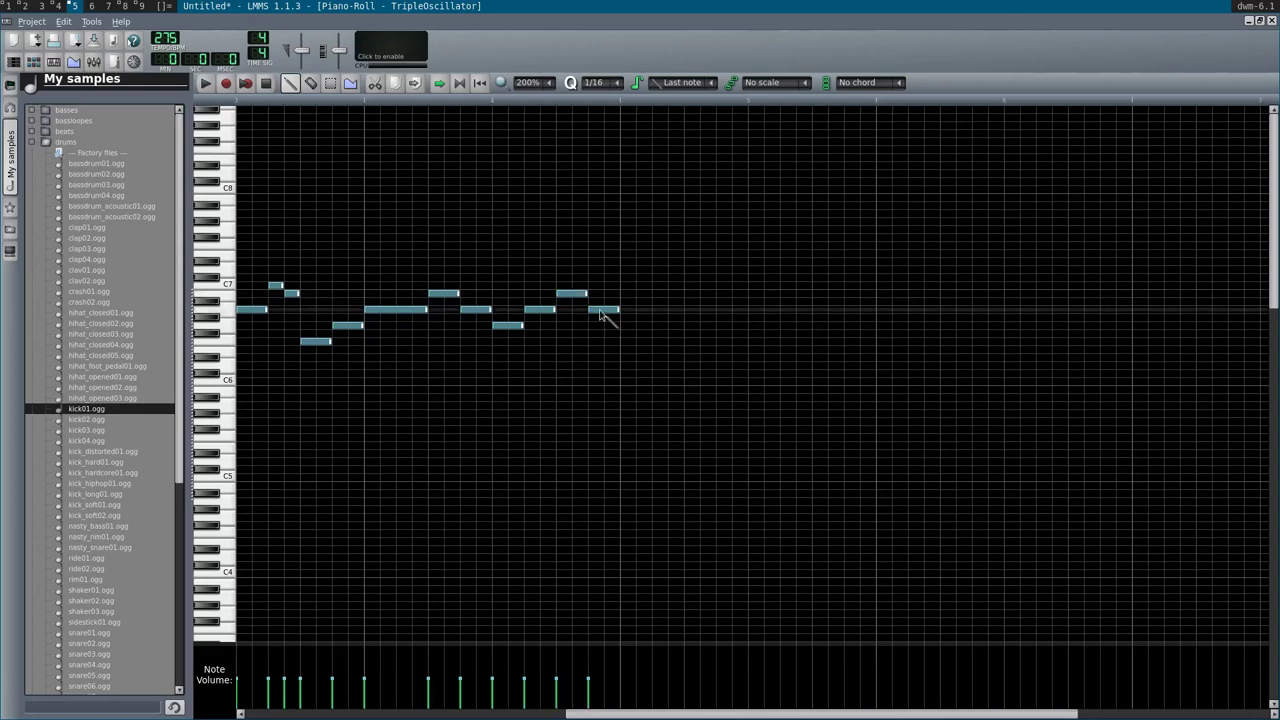
- Play back the four-bar melody, close the Piano-Roll and listen to the arrangement in the Song-Editor
{"action": "scroll", "coordinate": [600, 316], "scroll_direction": "down", "scroll_amount": 1, "text": "ctrl"}
{"action": "scroll", "coordinate": [600, 316], "scroll_direction": "left", "scroll_amount": 10}
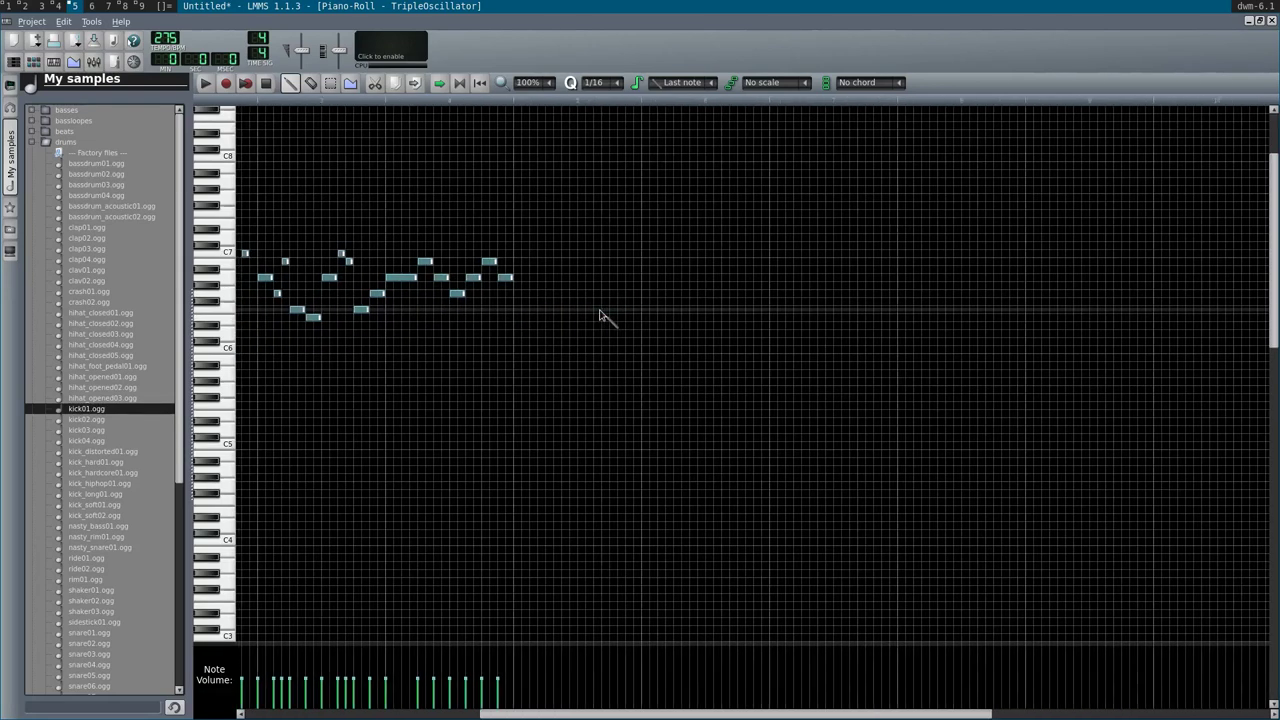
{"action": "key", "text": "space"}
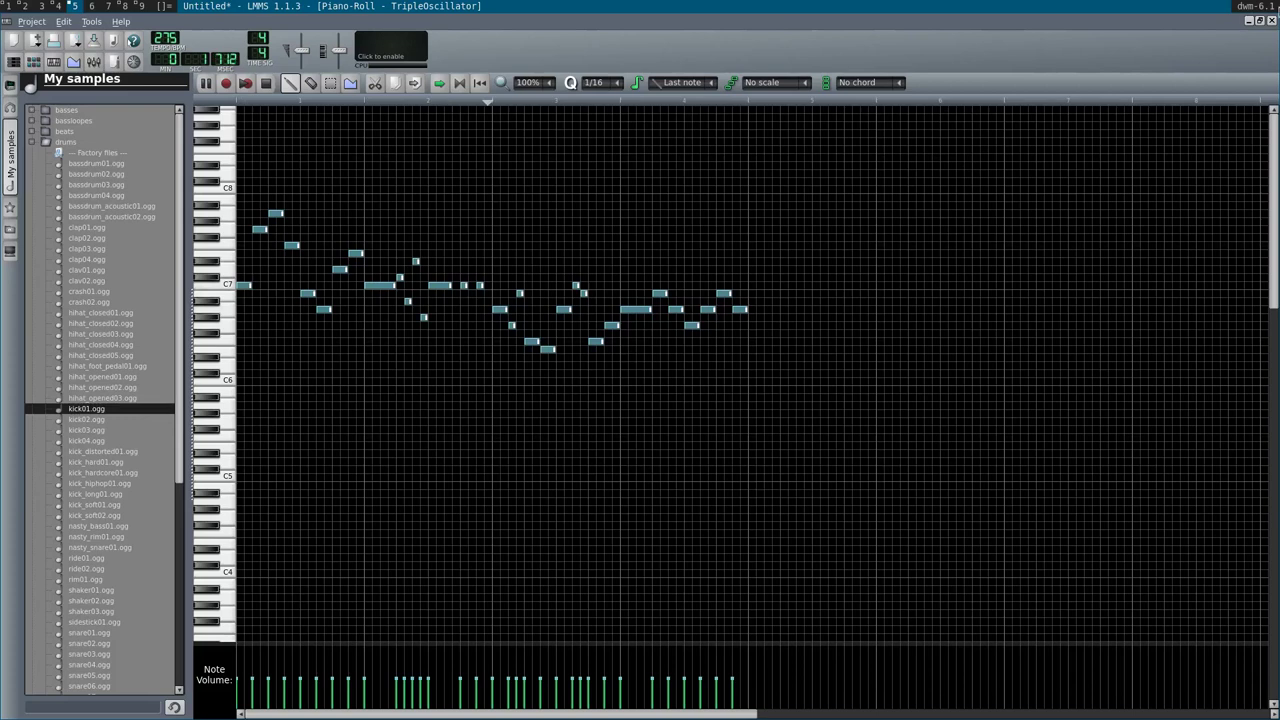
{"action": "left_click", "coordinate": [1271, 20]}
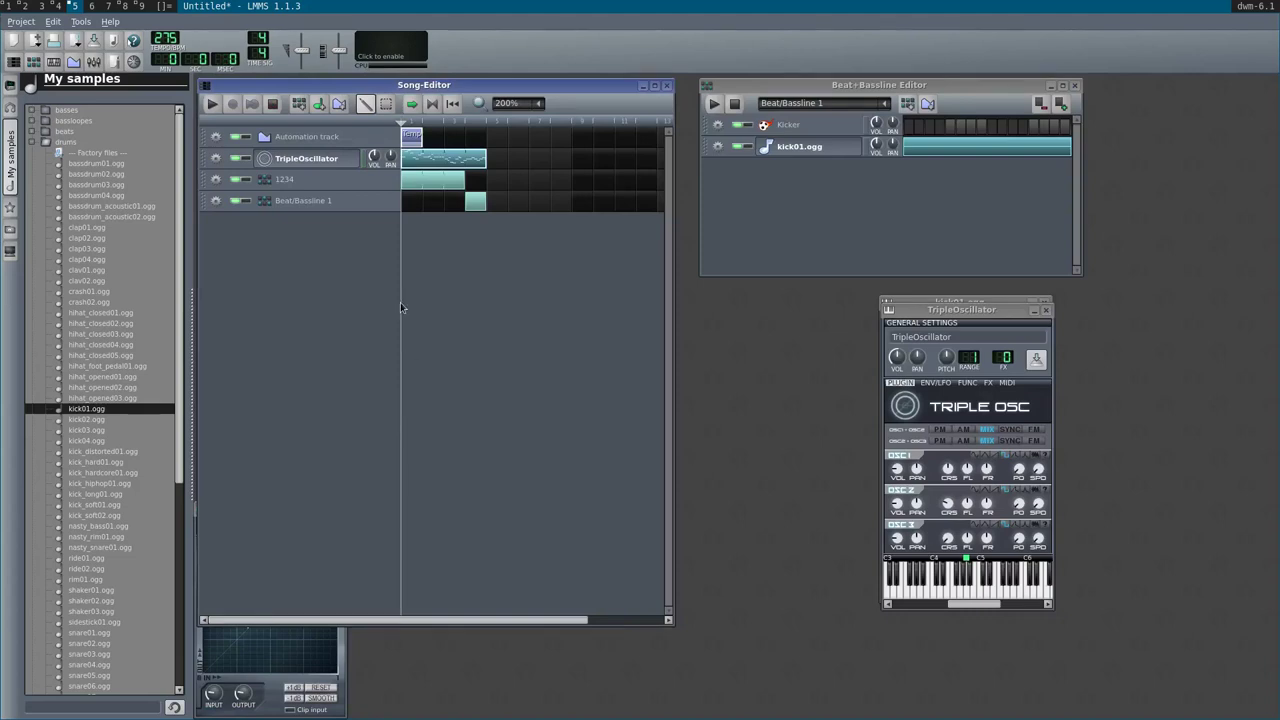
{"action": "key", "text": "space"}
{"action": "key", "text": "space"}
- Place the 1234 beat over bars 5 to 7 and the Beat/Bassline 1 beat in bar 8
{"action": "left_click", "coordinate": [500, 183]}
{"action": "left_click_drag", "start_coordinate": [507, 187], "coordinate": [550, 188]}
{"action": "left_click", "coordinate": [561, 201]}
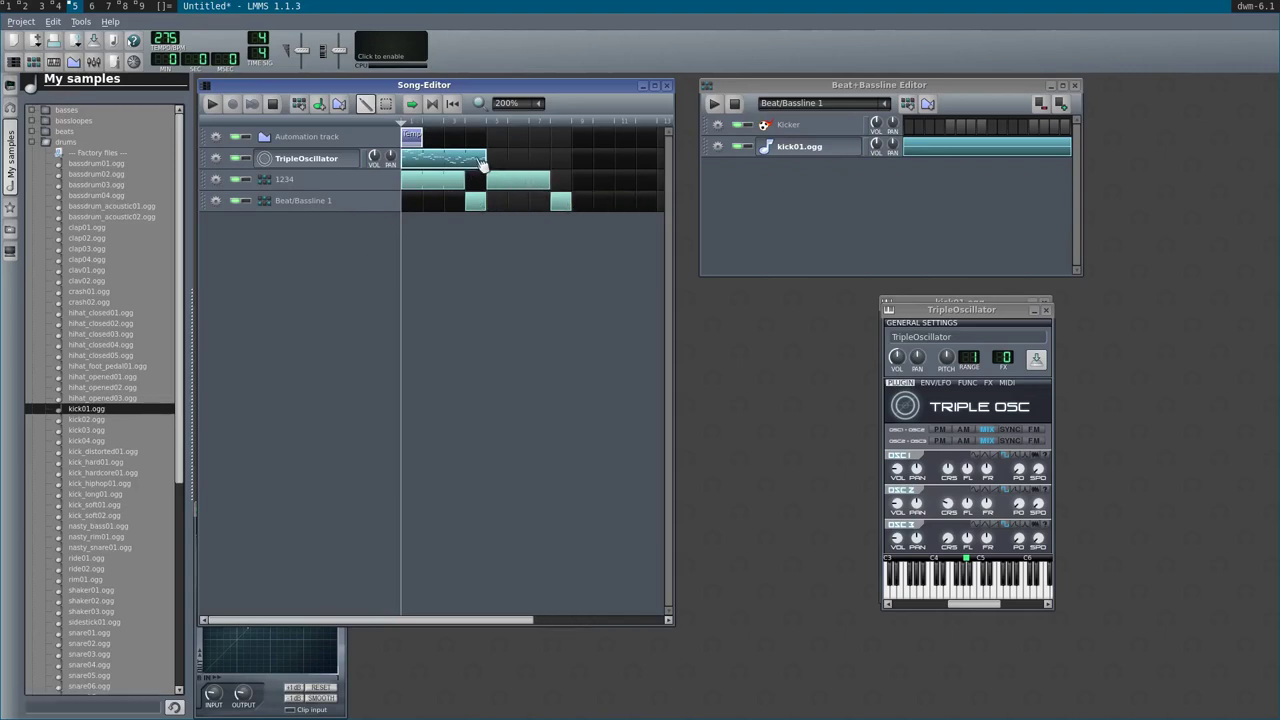
- Copy the TripleOscillator melody pattern to bar 5 and play the extended arrangement
{"action": "right_click", "coordinate": [480, 164]}
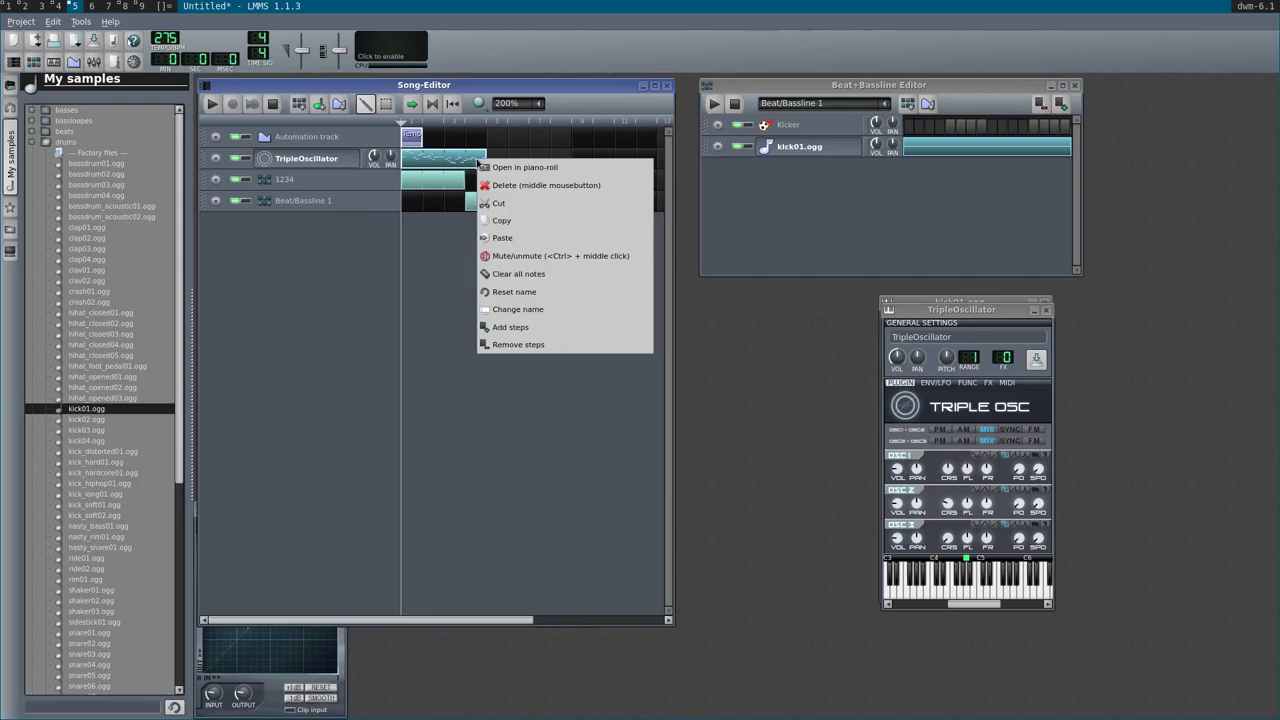
{"action": "left_click", "coordinate": [506, 222]}
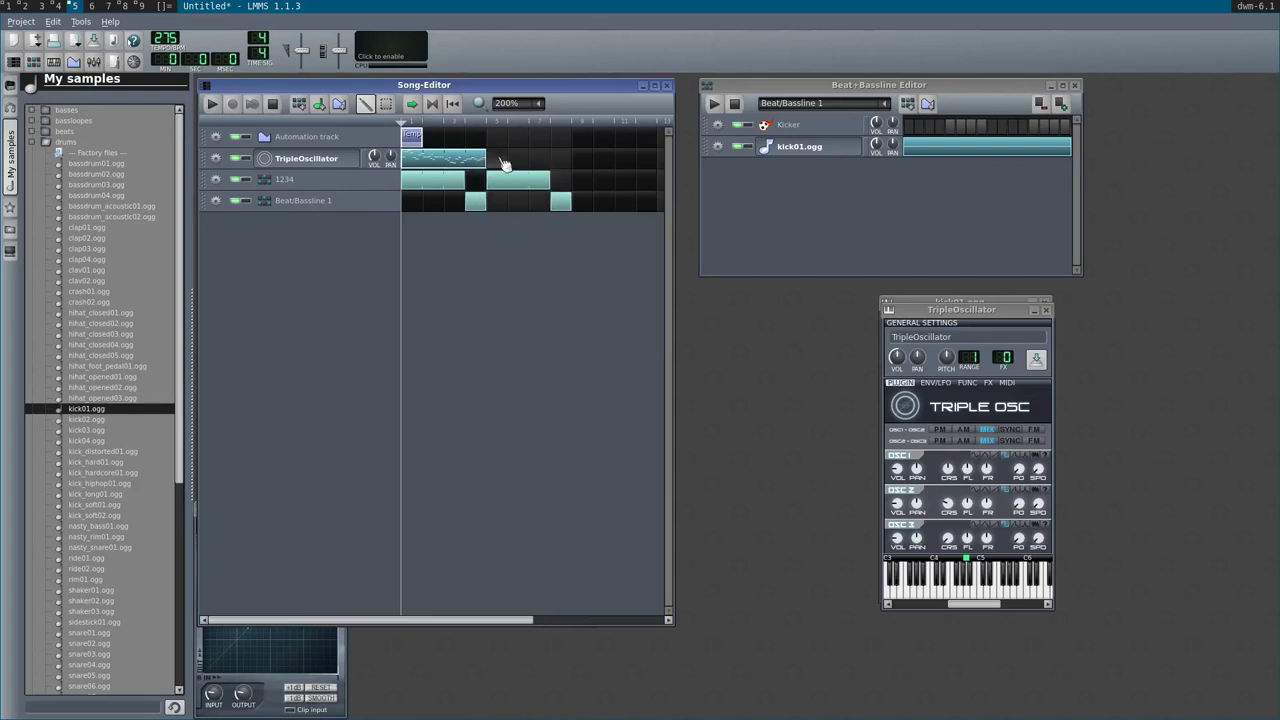
{"action": "right_click", "coordinate": [504, 163]}
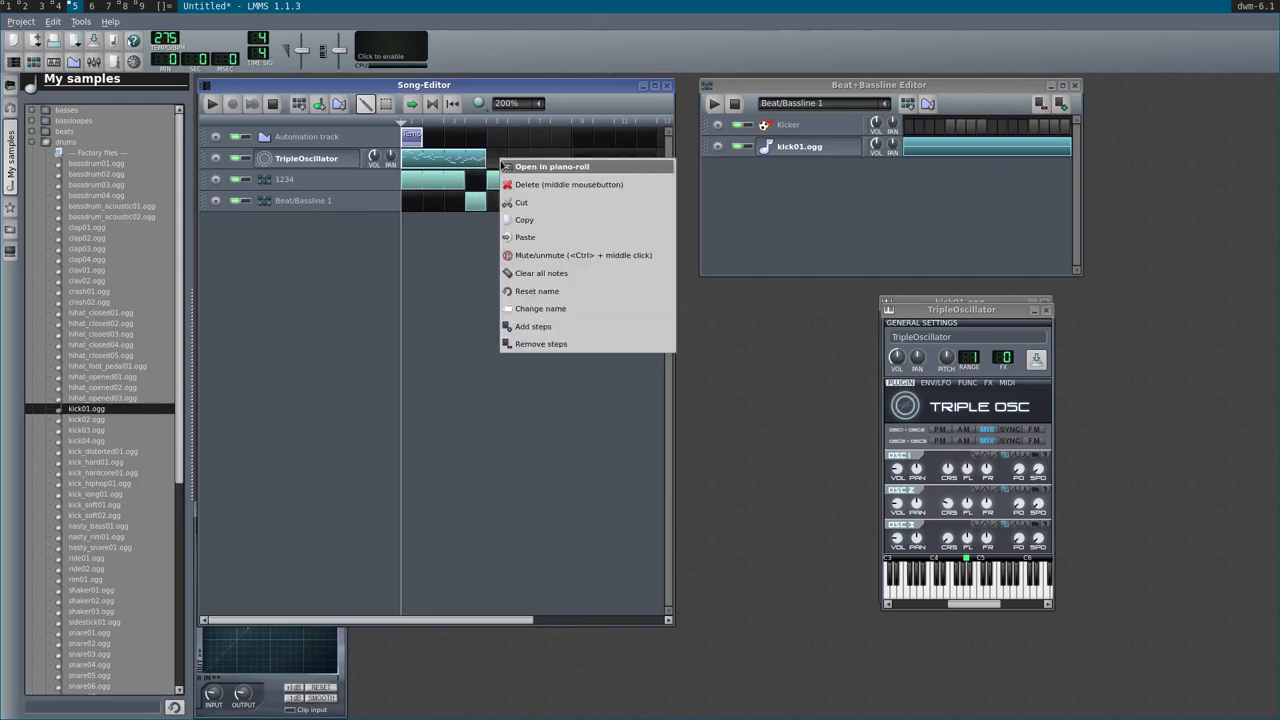
{"action": "left_click", "coordinate": [510, 236]}
{"action": "key", "text": "space"}
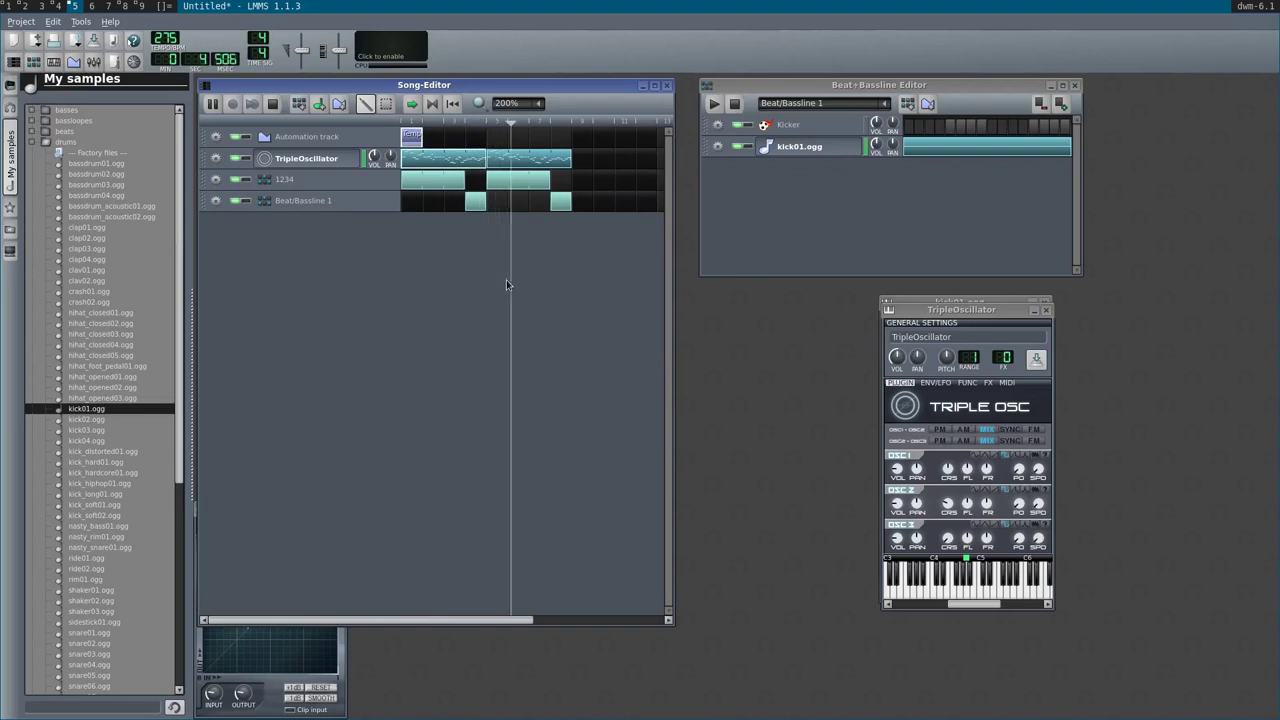
{"action": "scroll", "coordinate": [507, 287], "scroll_direction": "down", "scroll_amount": 1, "text": "ctrl"}
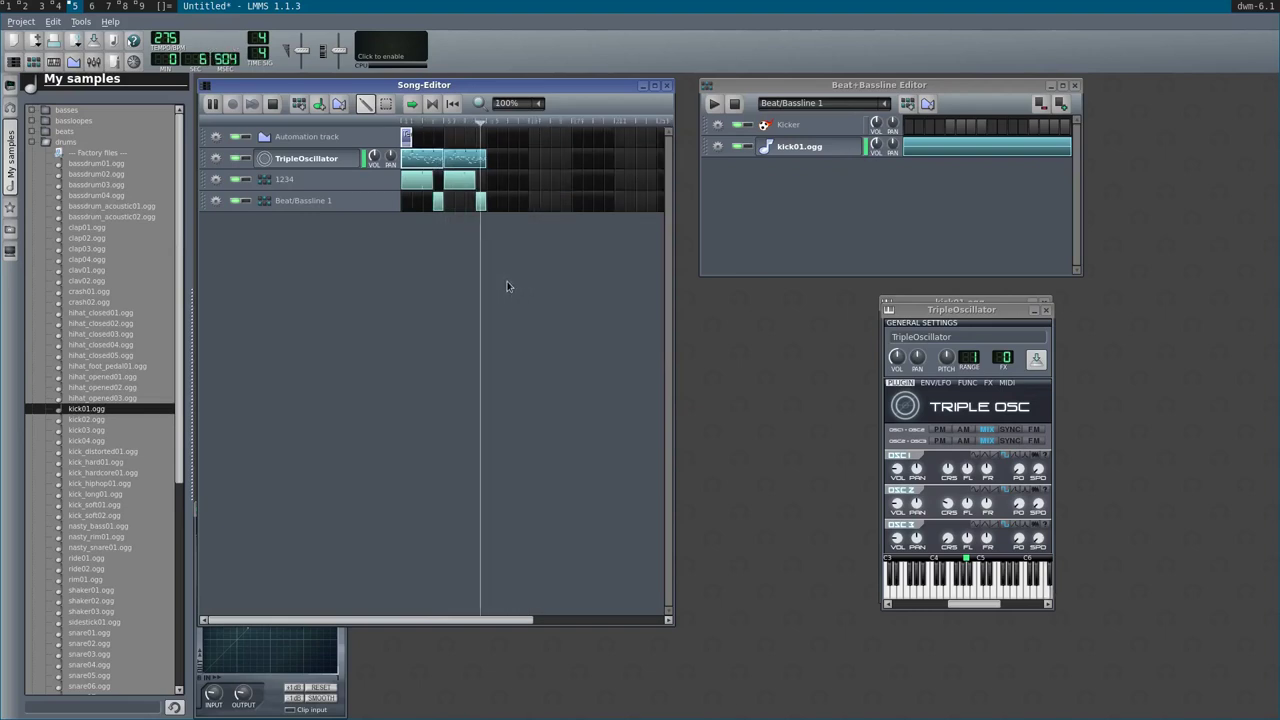
{"action": "key", "text": "space"}
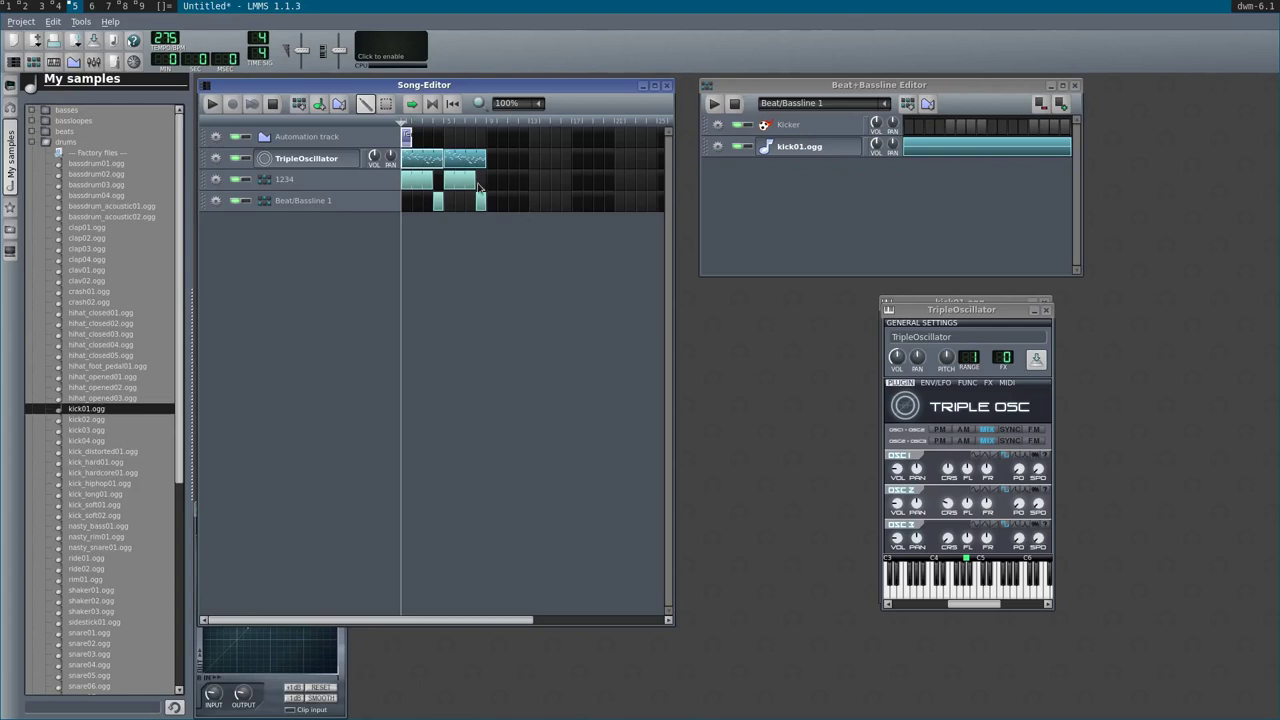
- Create Beat/Bassline 2 with kick01.ogg hits on steps 1, 5, 7, 9 and 13, and play it
{"action": "left_click", "coordinate": [840, 212]}
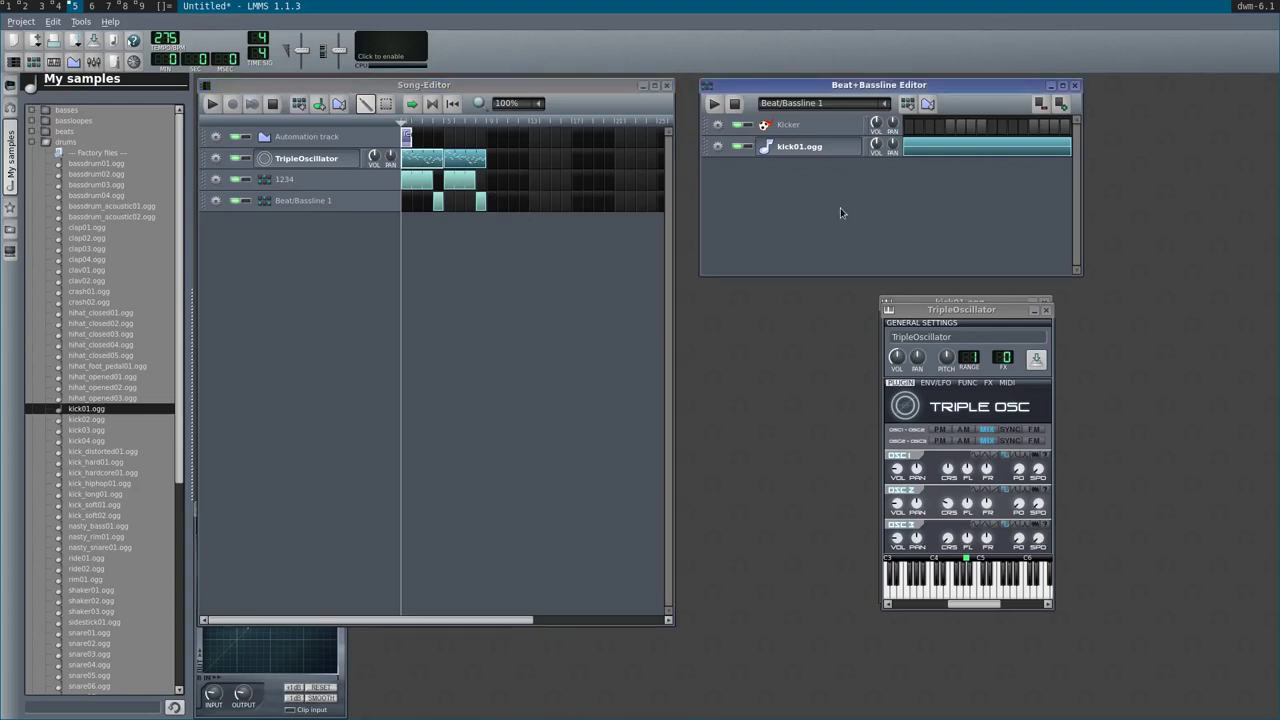
{"action": "left_click", "coordinate": [907, 103]}
{"action": "left_click", "coordinate": [909, 148]}
{"action": "left_click", "coordinate": [950, 148]}
{"action": "left_click", "coordinate": [970, 148]}
{"action": "left_click", "coordinate": [991, 148]}
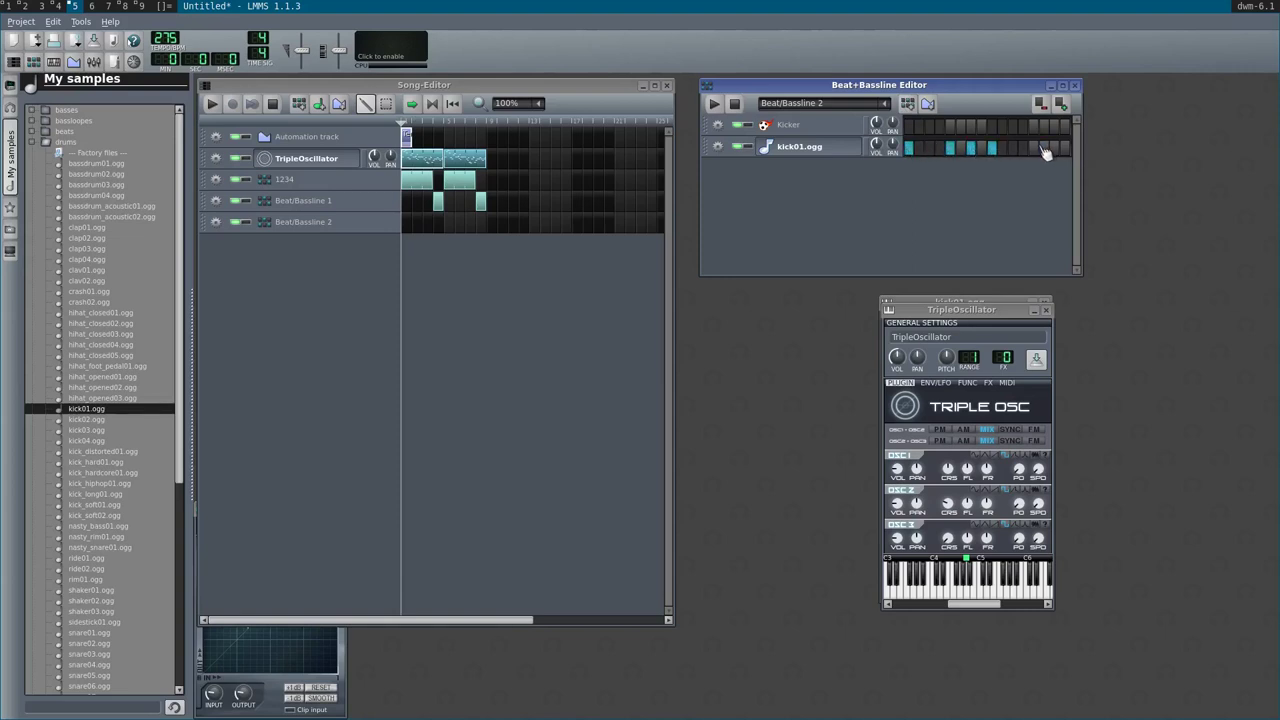
{"action": "left_click", "coordinate": [1036, 150]}
{"action": "key", "text": "space"}
{"action": "key", "text": "space"}
{"action": "key", "text": "space"}
{"action": "key", "text": "space"}
- Create Beat/Bassline 3 with kick01.ogg hits on steps 1, 5, 7, 9, 11 and 13, and play it
{"action": "left_click", "coordinate": [907, 103]}
{"action": "left_click", "coordinate": [910, 148]}
{"action": "left_click", "coordinate": [951, 148]}
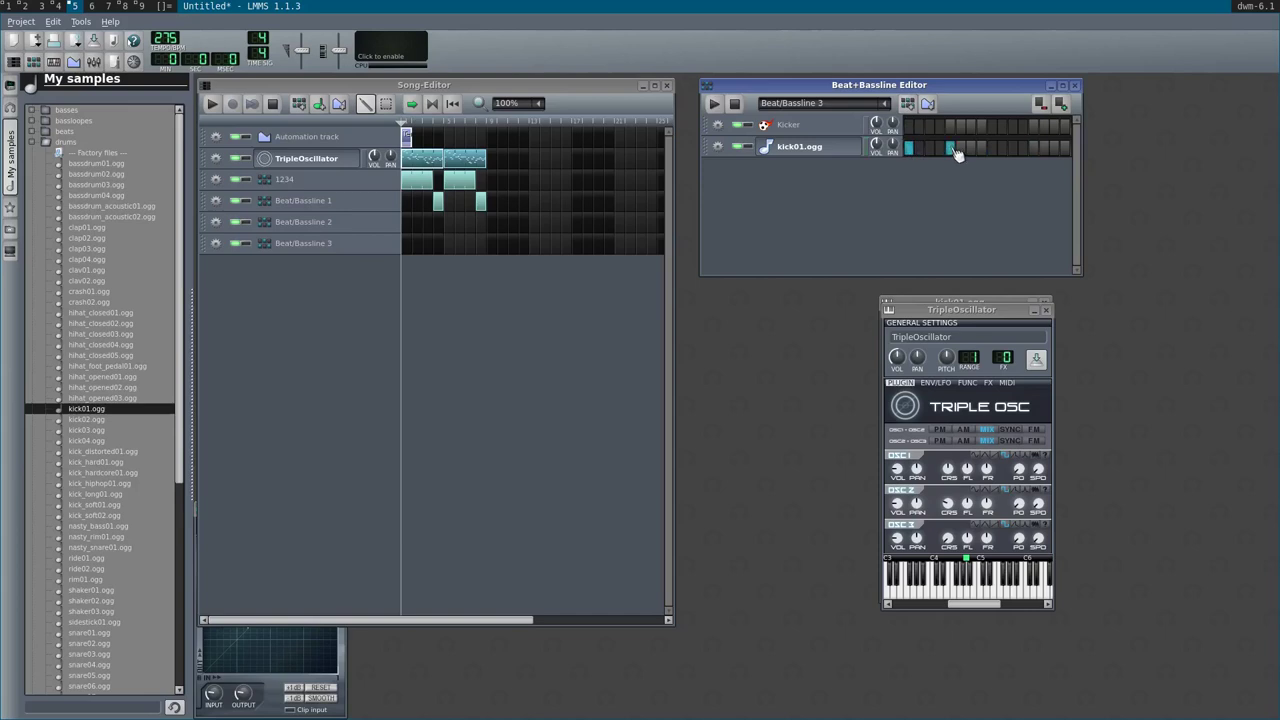
{"action": "left_click", "coordinate": [971, 148]}
{"action": "left_click", "coordinate": [992, 148]}
{"action": "left_click", "coordinate": [1013, 148]}
{"action": "left_click", "coordinate": [1034, 148]}
{"action": "key", "text": "space"}
{"action": "key", "text": "space"}
{"action": "left_click_drag", "start_coordinate": [496, 181], "coordinate": [539, 184]}
{"action": "right_click", "coordinate": [490, 181]}
{"action": "left_click", "coordinate": [528, 198]}
{"action": "right_click", "coordinate": [538, 182]}
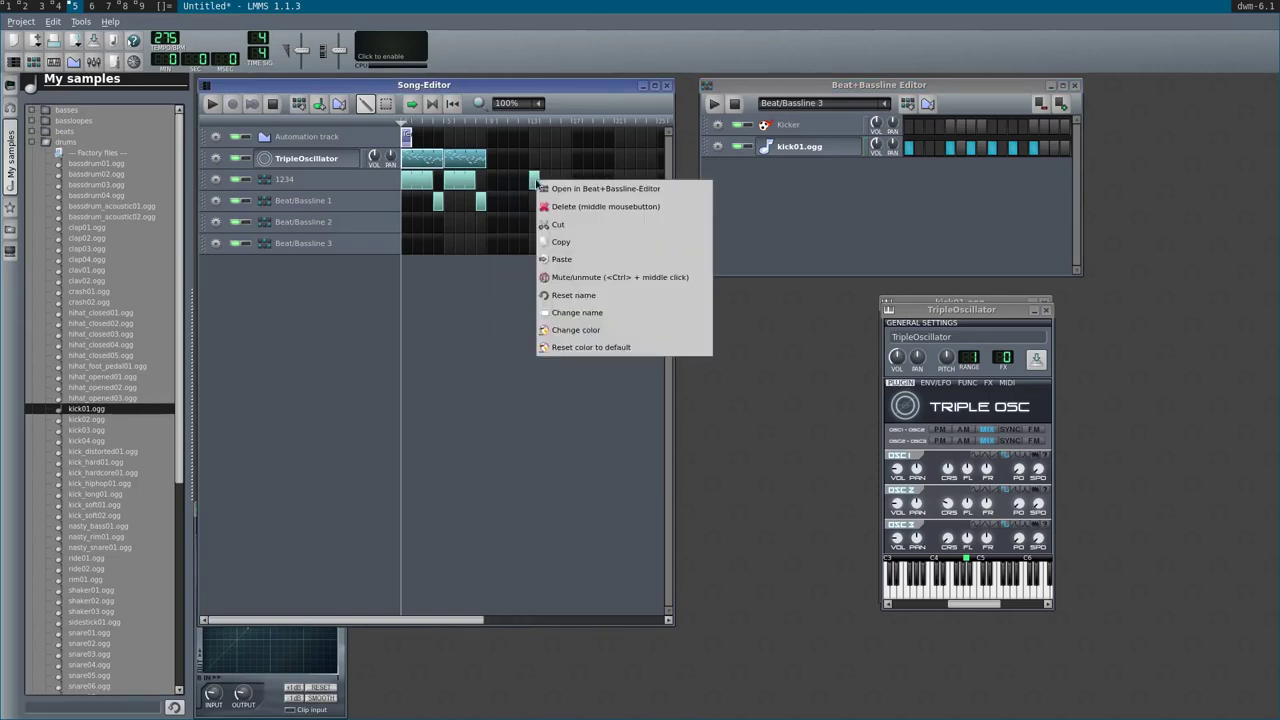
{"action": "left_click", "coordinate": [547, 207]}
- Place Beat/Bassline 2 over bars 9 to 12 and Beat/Bassline 3 over bars 13 to 16
{"action": "left_click", "coordinate": [493, 224]}
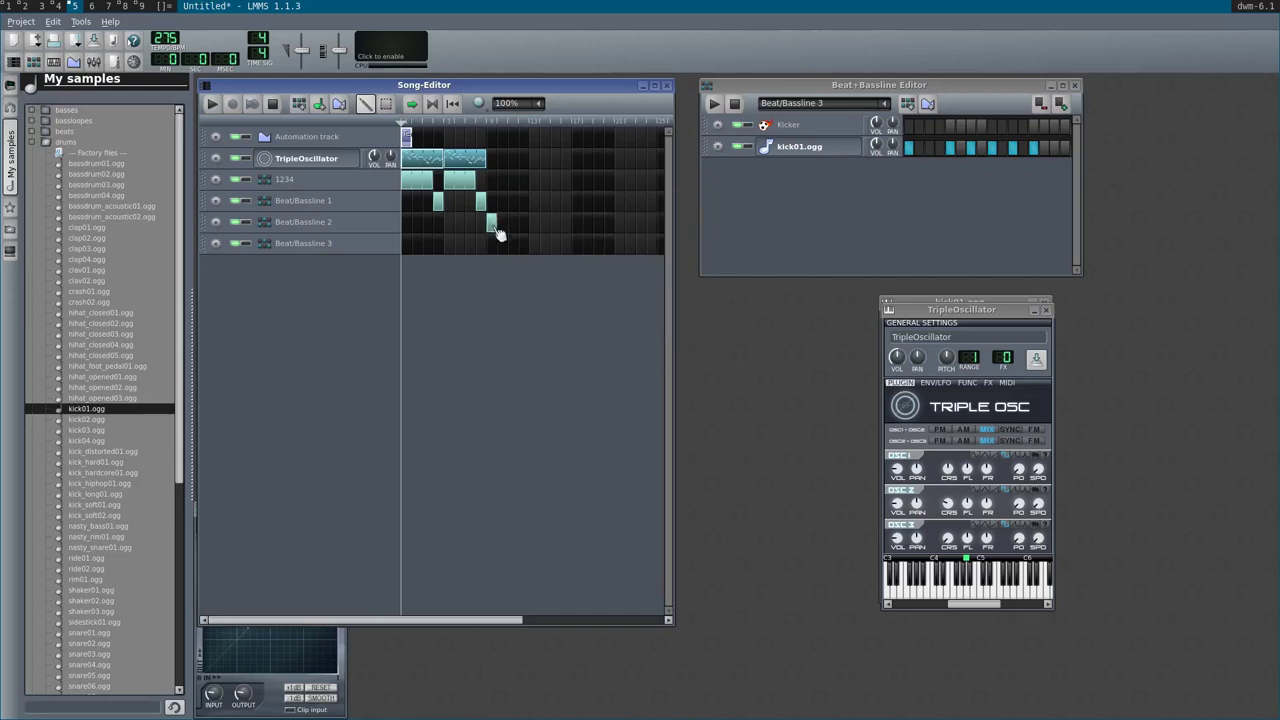
{"action": "left_click_drag", "start_coordinate": [493, 224], "coordinate": [557, 249]}
{"action": "left_click", "coordinate": [534, 245]}
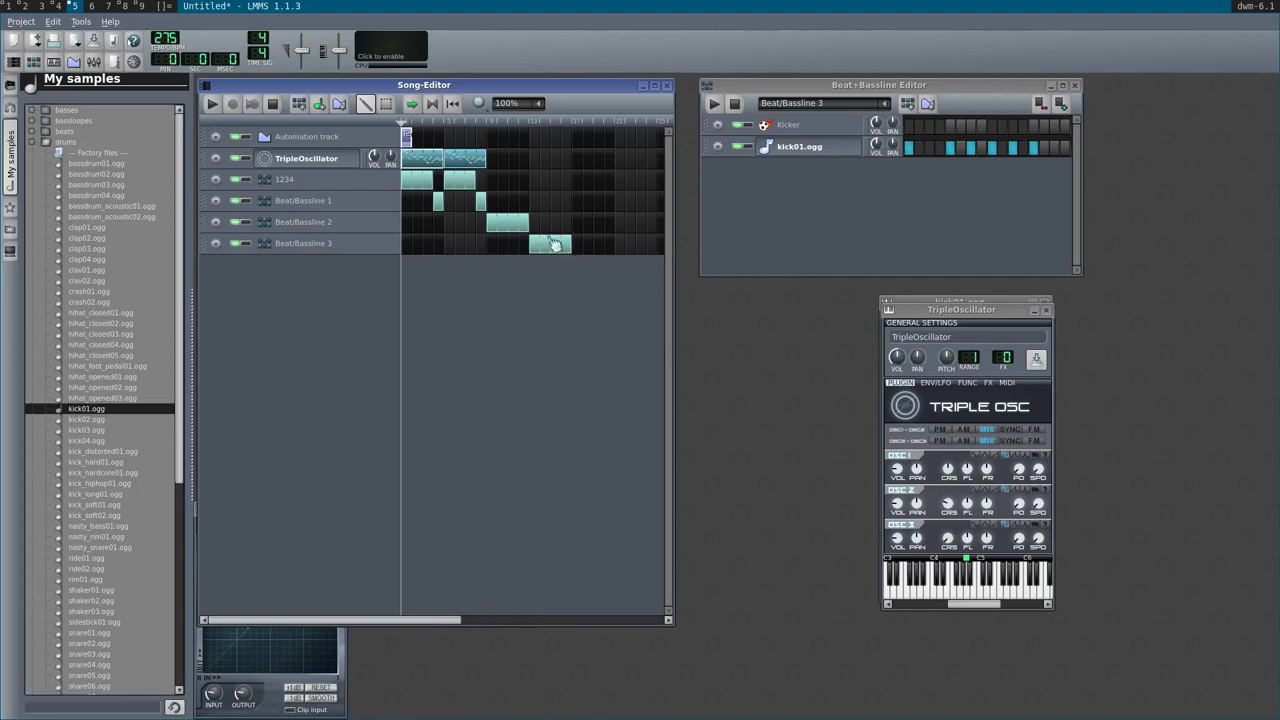
- Paste the TripleOscillator melody pattern at bars 9 and 13
{"action": "right_click", "coordinate": [489, 162]}
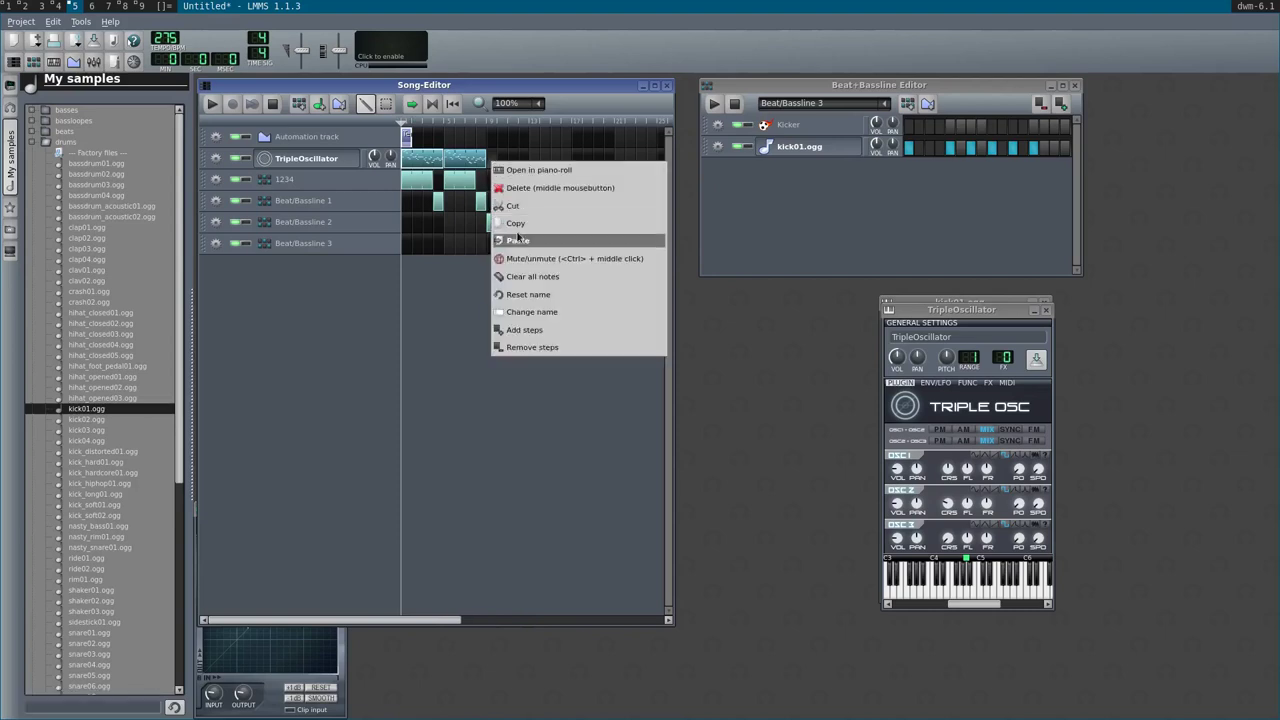
{"action": "left_click", "coordinate": [517, 240]}
{"action": "right_click", "coordinate": [538, 162]}
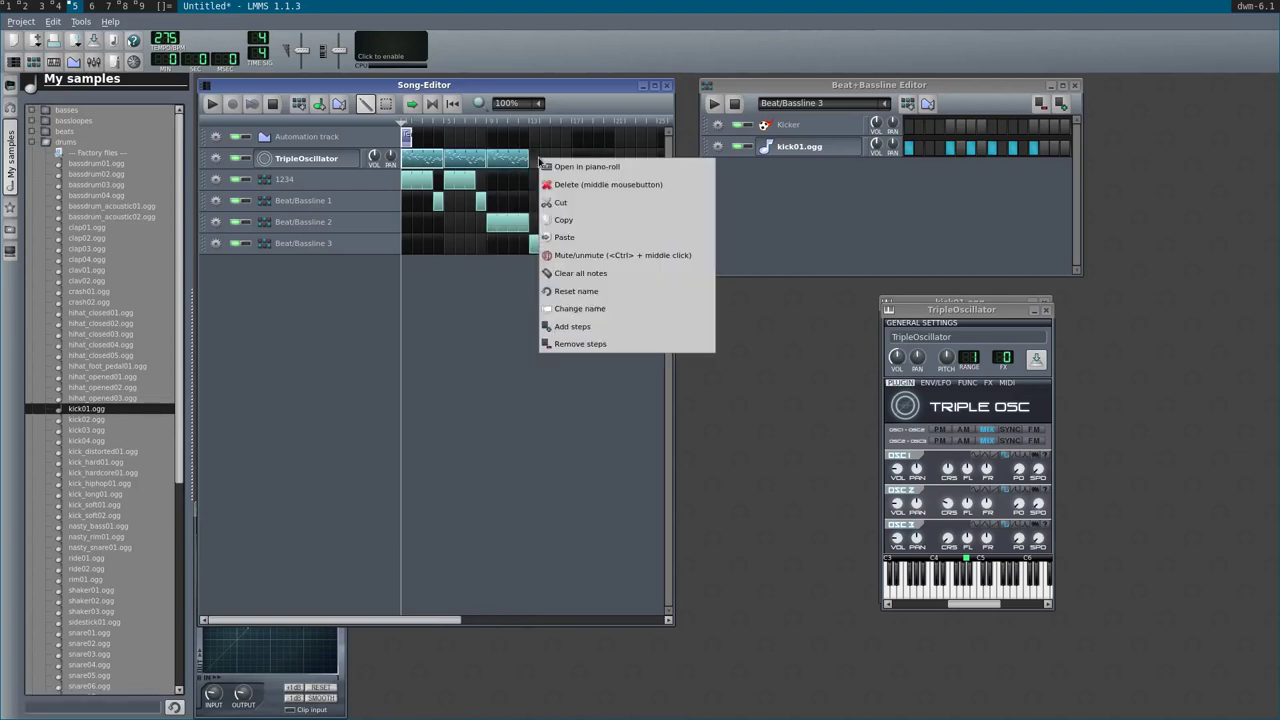
{"action": "left_click", "coordinate": [545, 241]}
- Play the arrangement, check the recording status and audio levels in OBS, and return to LMMS
{"action": "key", "text": "space"}
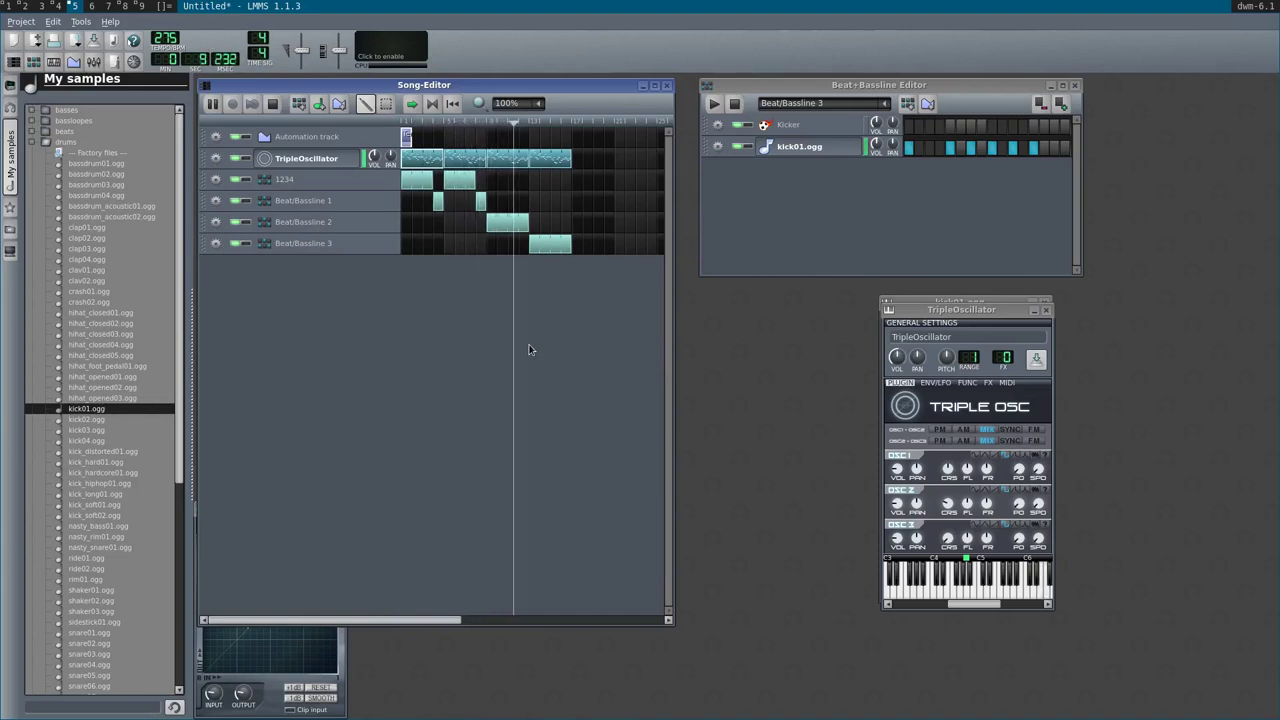
{"action": "key", "text": "alt+8"}
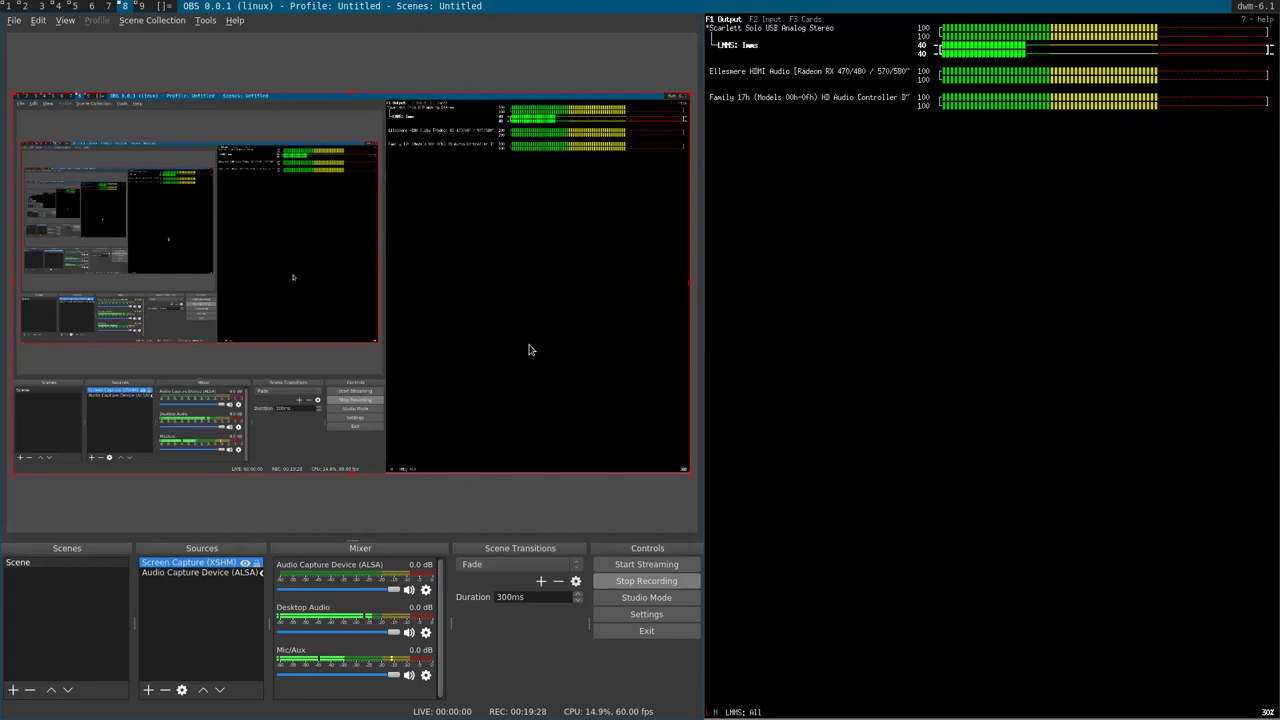
{"action": "key", "text": "alt+5"}
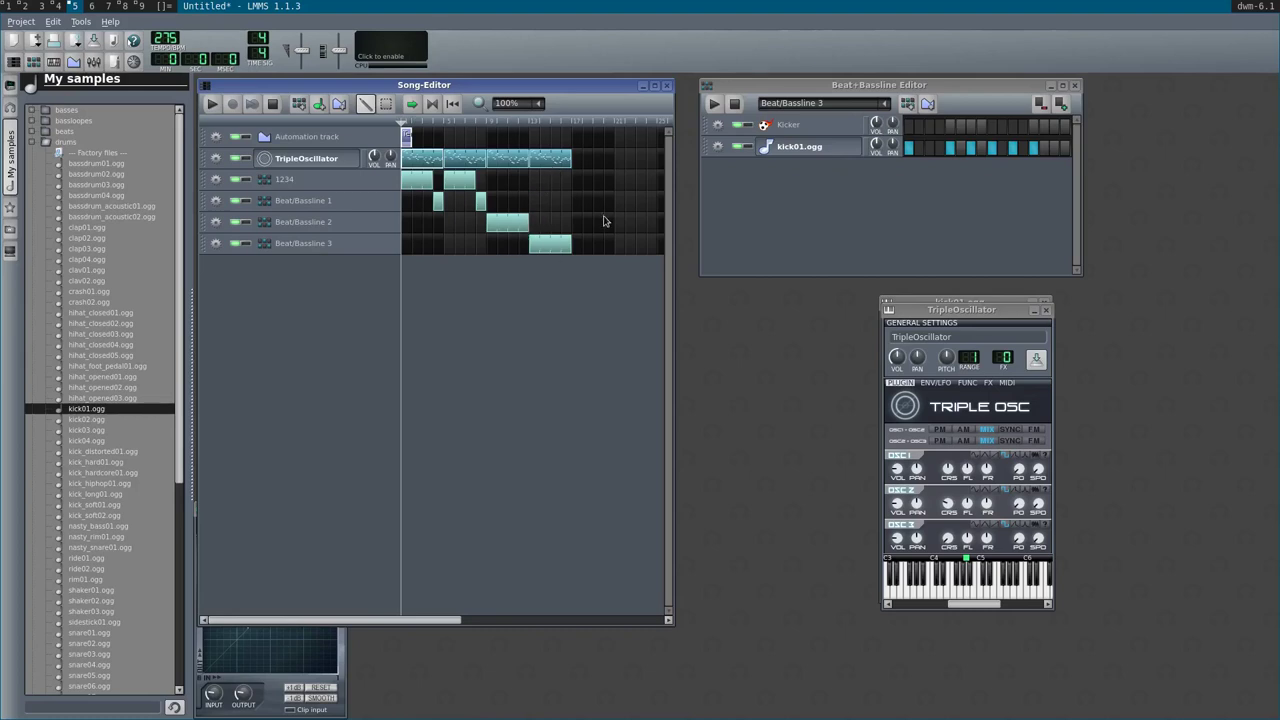
- Widen the Song-Editor window and copy the TripleOscillator melody pattern to bar 17
{"action": "left_click_drag", "start_coordinate": [674, 196], "coordinate": [748, 196]}
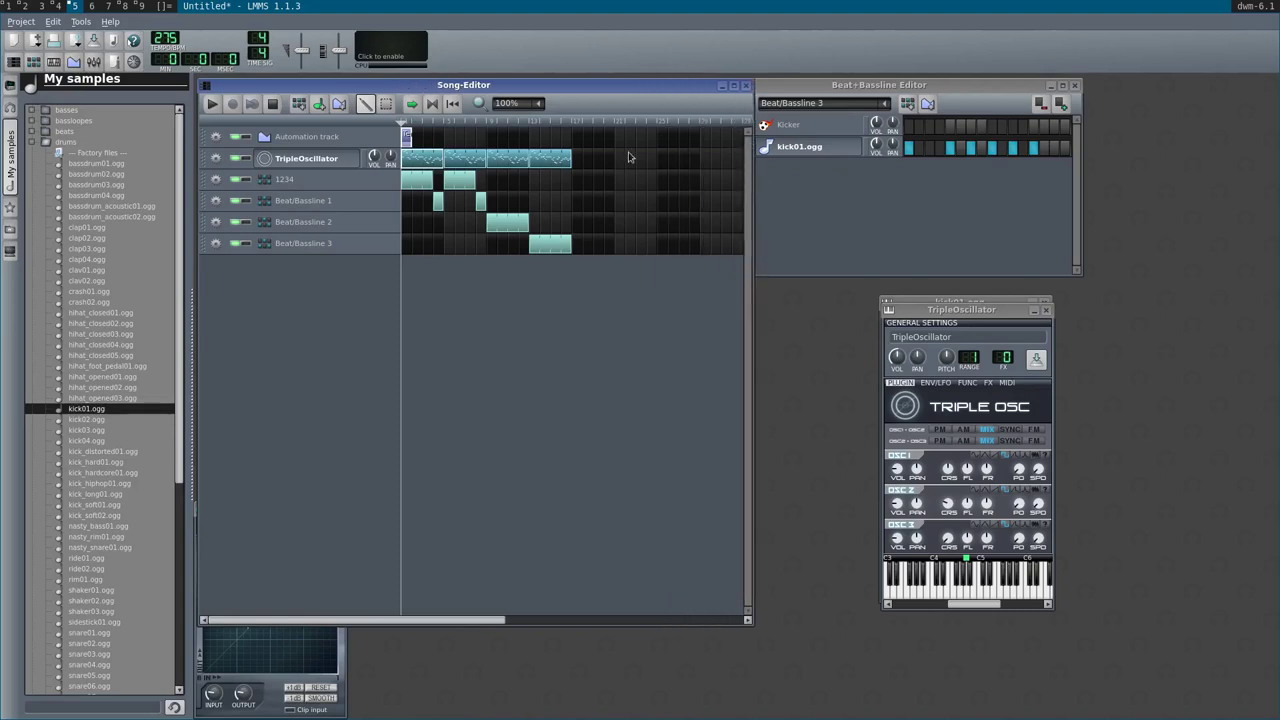
{"action": "right_click", "coordinate": [576, 160]}
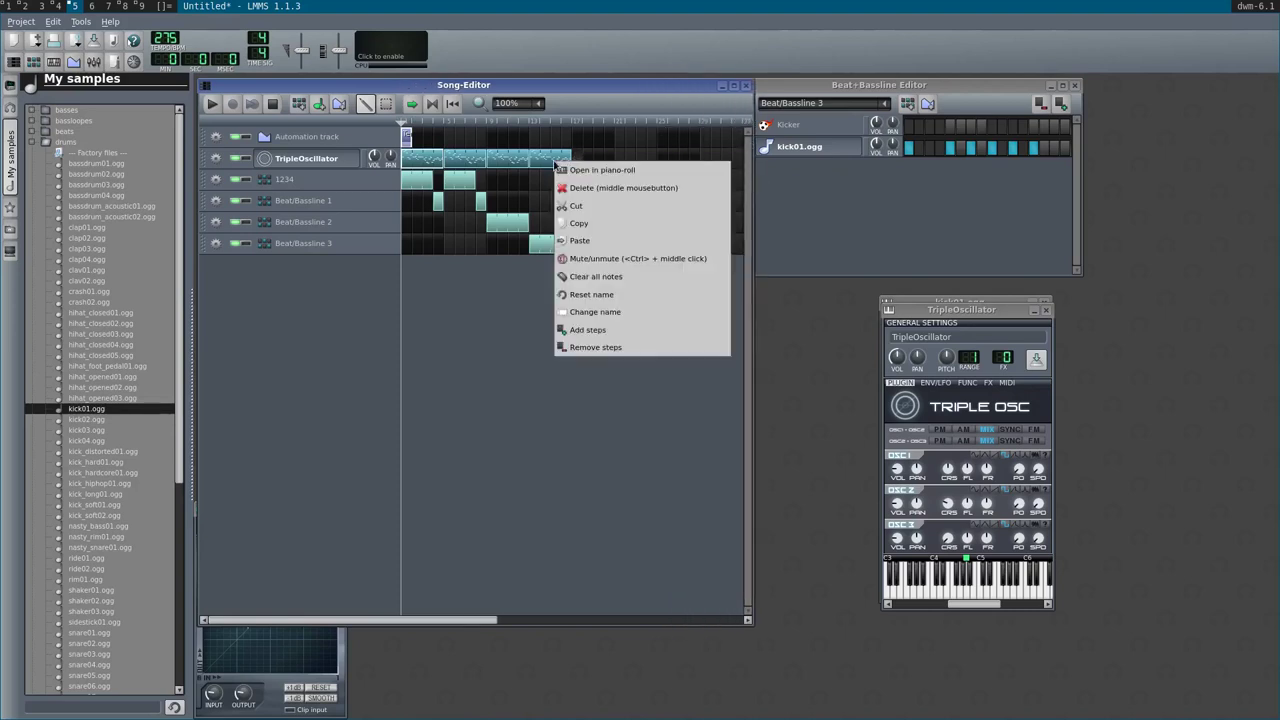
{"action": "left_click", "coordinate": [579, 228]}
{"action": "right_click", "coordinate": [576, 158]}
{"action": "left_click", "coordinate": [597, 236]}
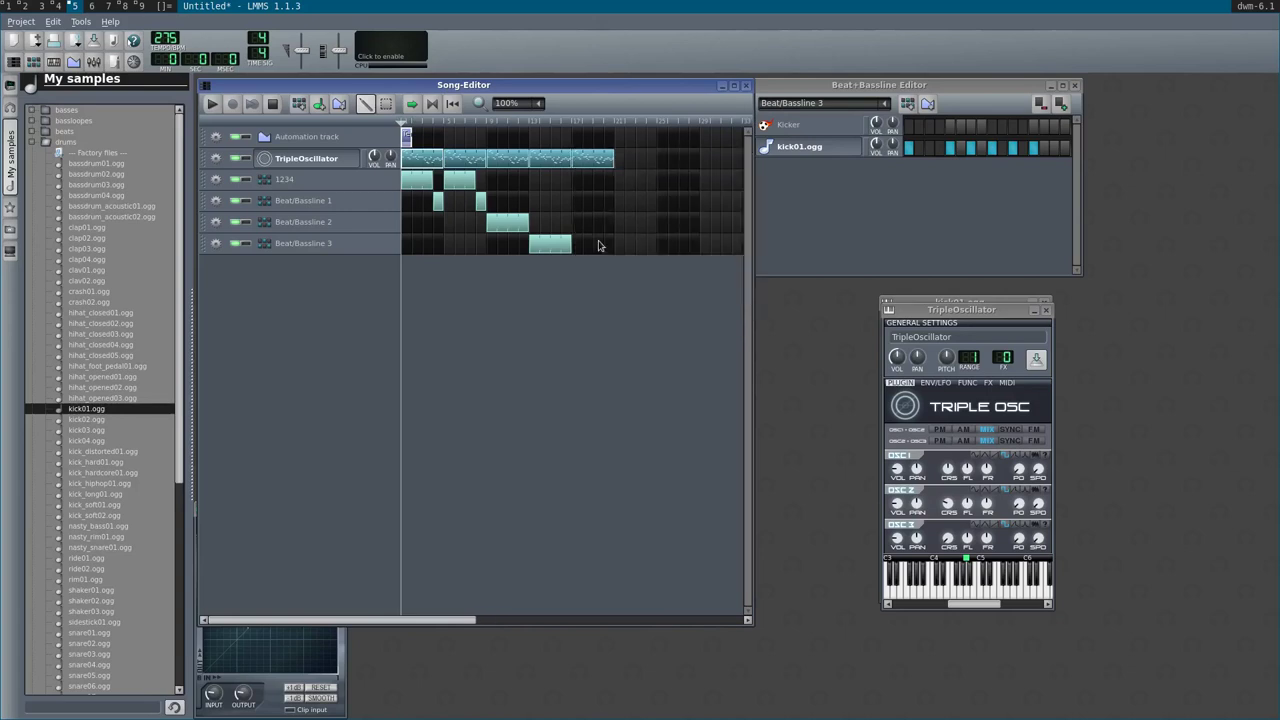
- Delete every note after the second bar from the TripleOscillator pattern at bar 17
{"action": "double_click", "coordinate": [598, 157]}
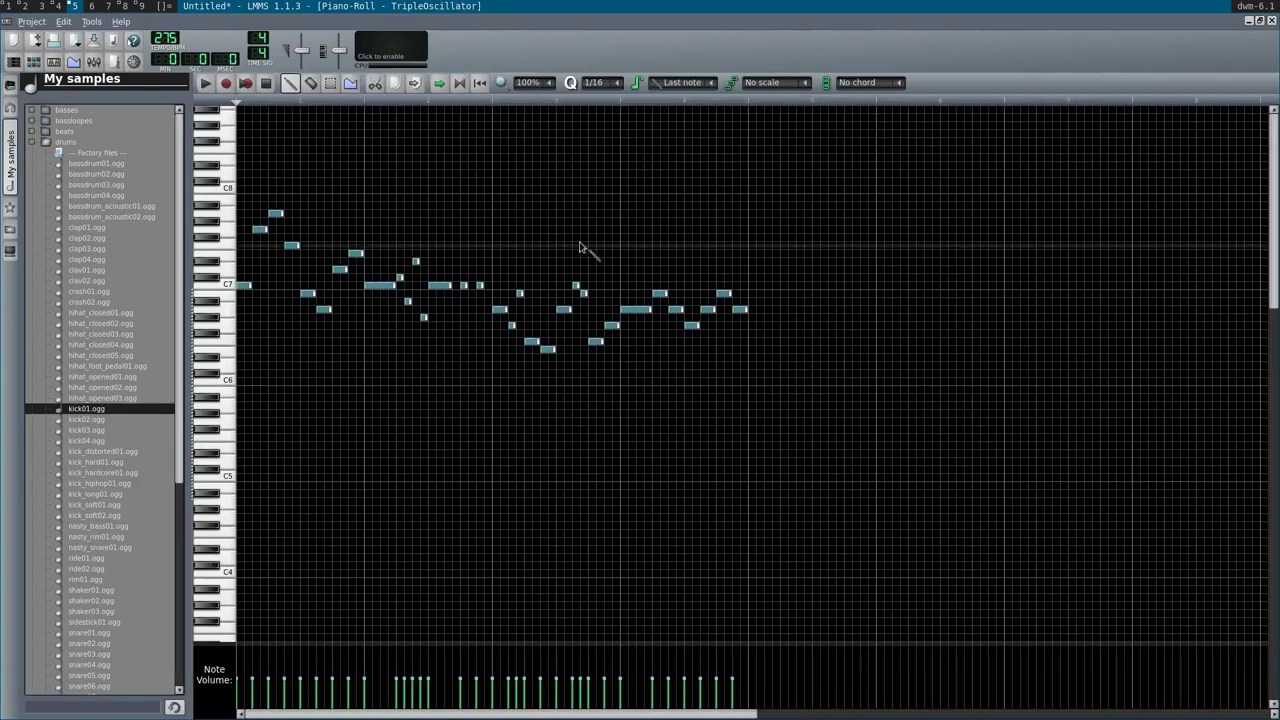
{"action": "right_click", "coordinate": [499, 309]}
{"action": "right_click", "coordinate": [511, 325]}
{"action": "right_click", "coordinate": [519, 293]}
{"action": "right_click", "coordinate": [531, 339]}
{"action": "right_click", "coordinate": [547, 349]}
{"action": "right_click", "coordinate": [563, 309]}
{"action": "right_click", "coordinate": [575, 286]}
{"action": "right_click", "coordinate": [583, 293]}
{"action": "right_click", "coordinate": [595, 341]}
{"action": "right_click", "coordinate": [611, 325]}
{"action": "right_click", "coordinate": [636, 309]}
{"action": "right_click", "coordinate": [659, 293]}
{"action": "right_click", "coordinate": [676, 309]}
{"action": "right_click", "coordinate": [691, 325]}
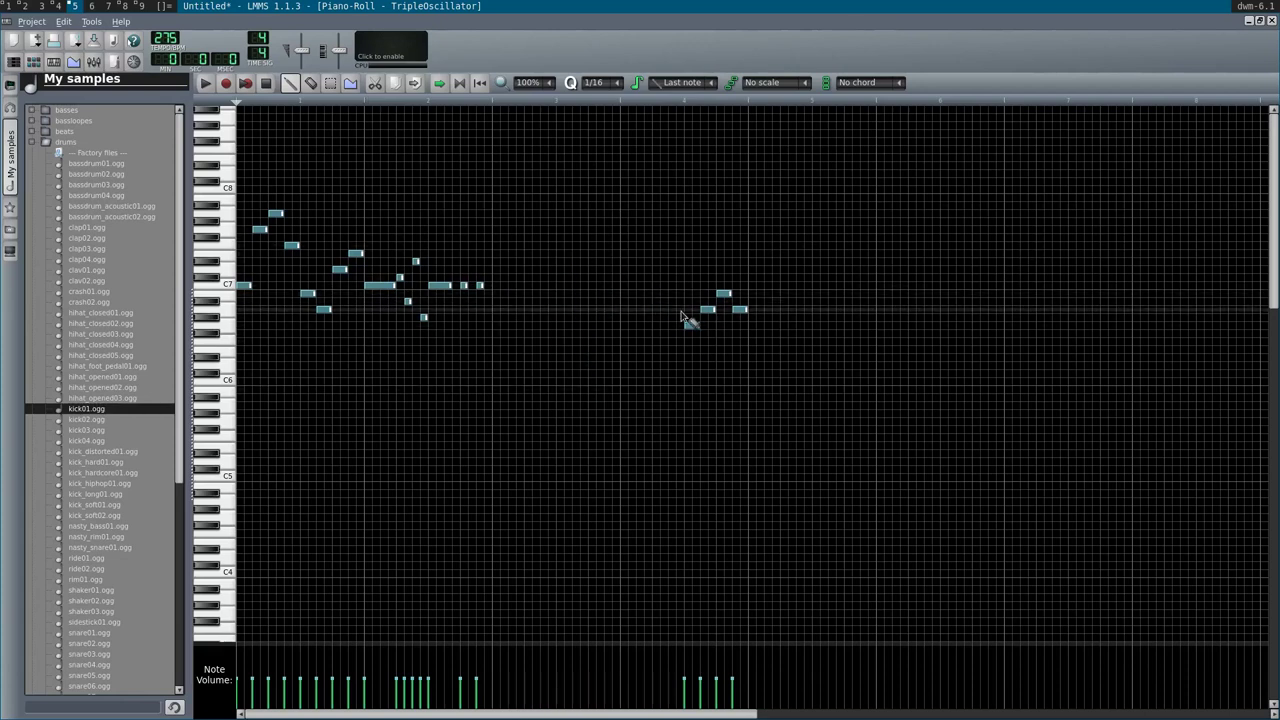
{"action": "right_click", "coordinate": [723, 293]}
{"action": "right_click", "coordinate": [707, 309]}
{"action": "right_click", "coordinate": [739, 309]}
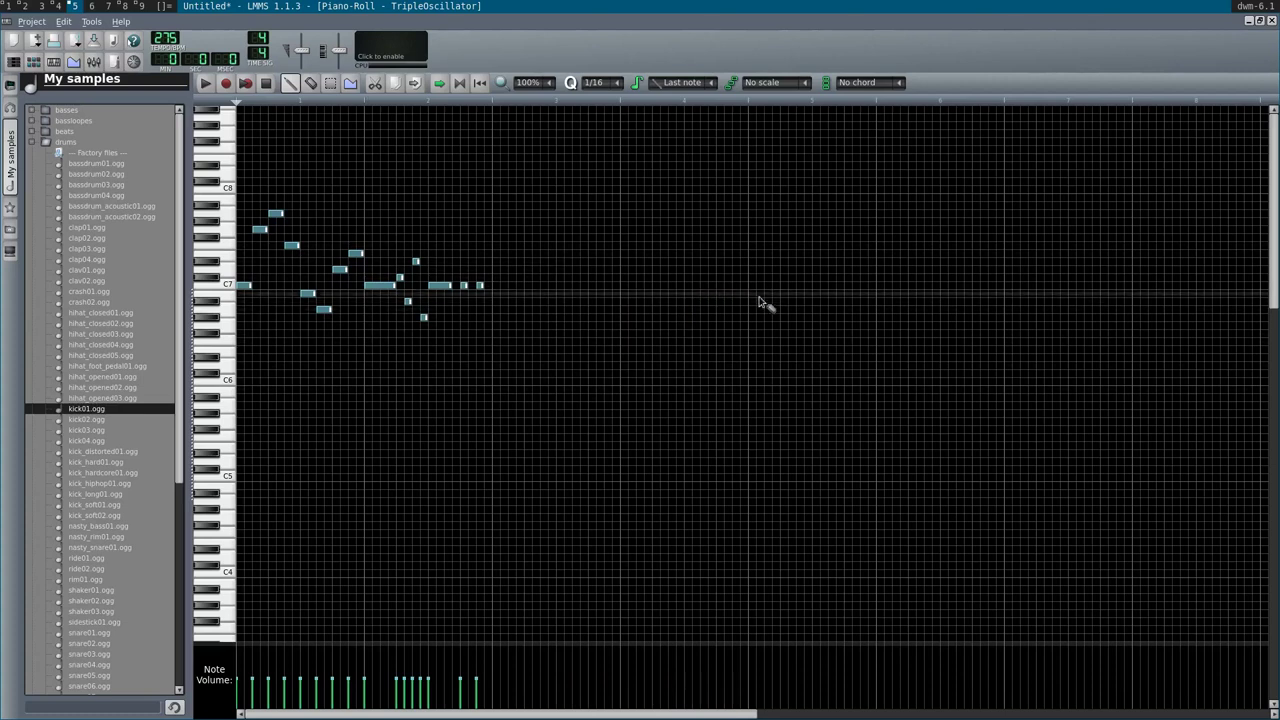
{"action": "left_click", "coordinate": [1271, 21]}
{"action": "left_click", "coordinate": [630, 365]}
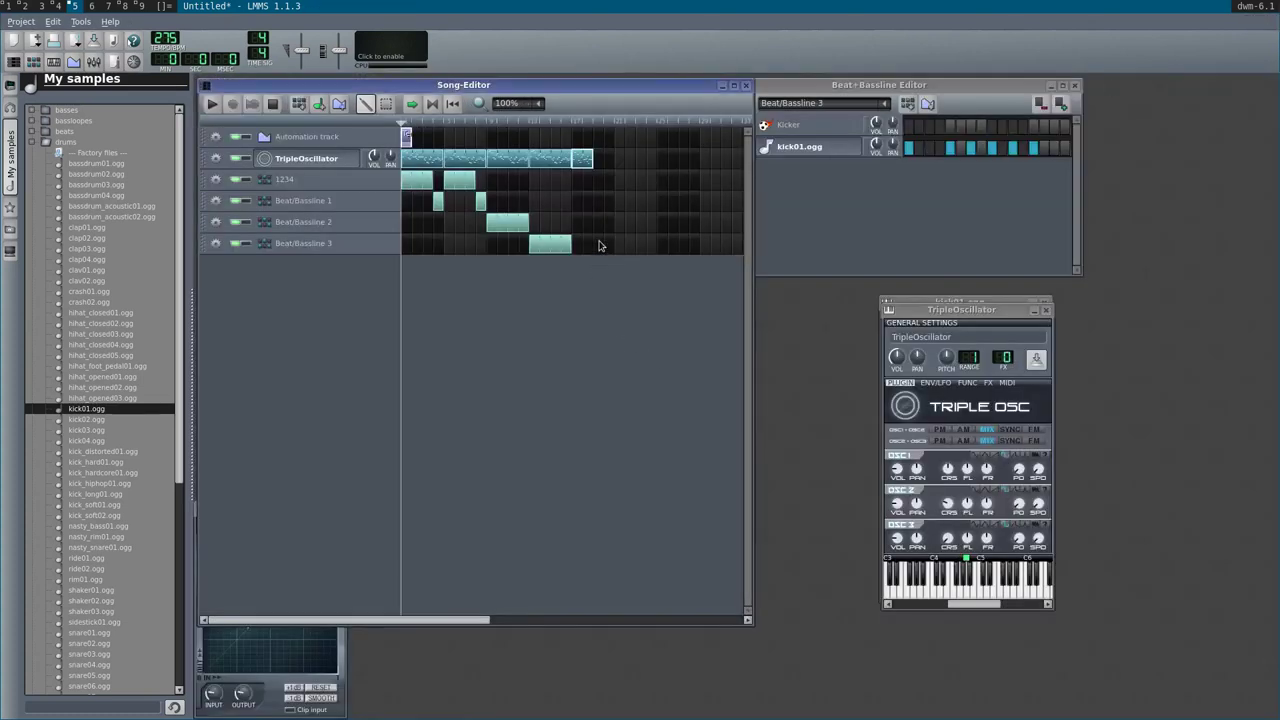
- Add a new Beat/Bassline track to the song and bring its beat editor to the front
{"action": "left_click", "coordinate": [298, 104]}
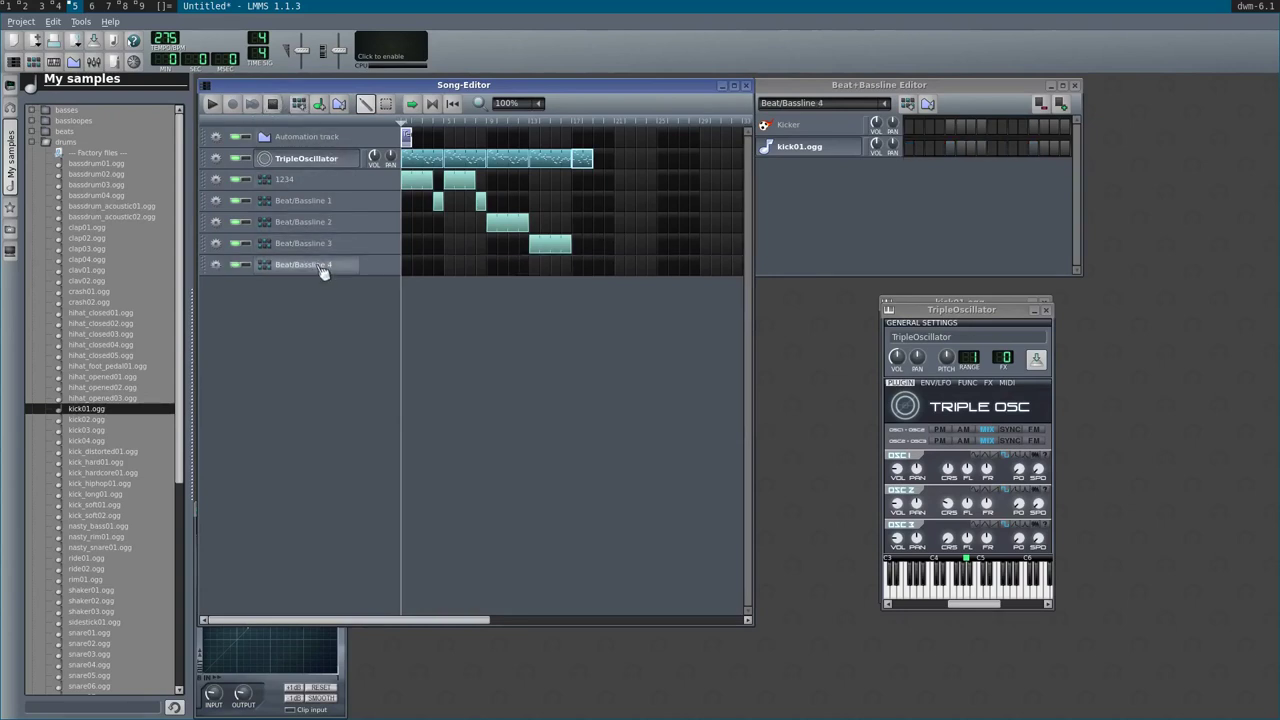
{"action": "left_click", "coordinate": [784, 197]}
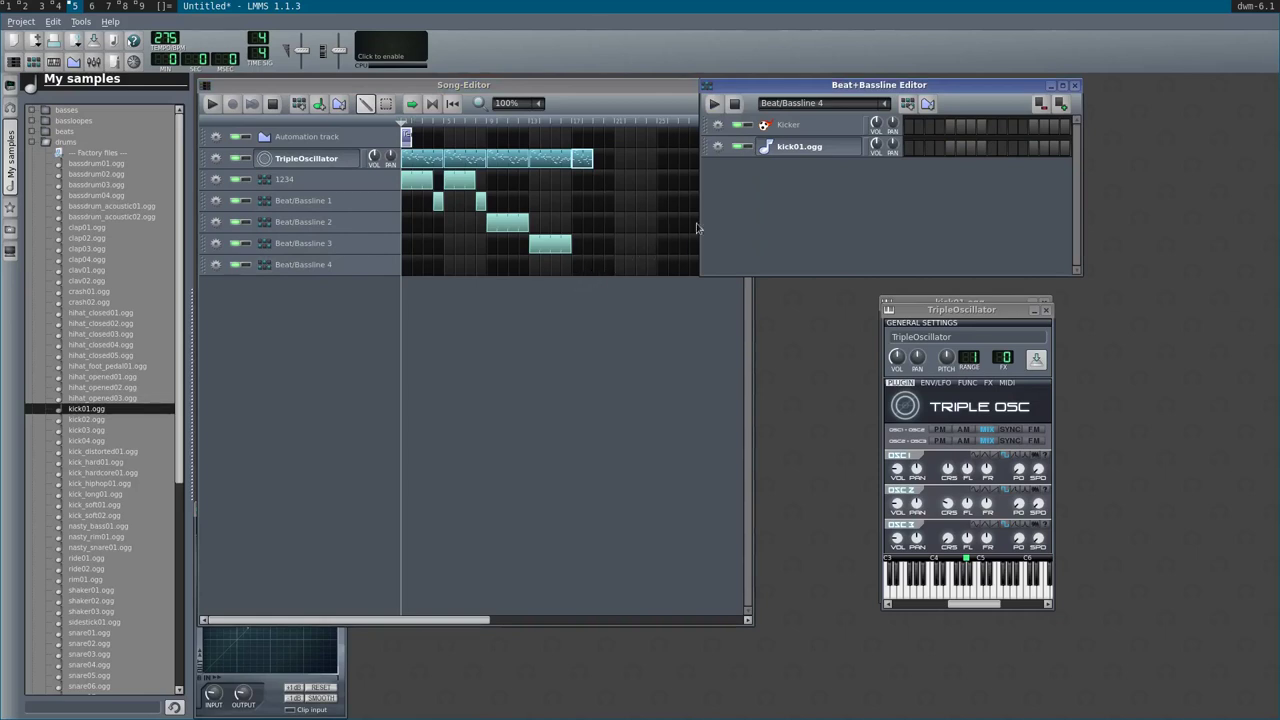
- Try a kick01.ogg beat on steps 1, 5, 9, 13 and 15 of Beat/Bassline 4, audition it, and open the kick's instrument settings
{"action": "left_click", "coordinate": [910, 149]}
{"action": "left_click", "coordinate": [951, 149]}
{"action": "left_click", "coordinate": [992, 149]}
{"action": "left_click", "coordinate": [1024, 149]}
{"action": "left_click", "coordinate": [1054, 149]}
{"action": "key", "text": "space"}
{"action": "key", "text": "space"}
{"action": "left_click", "coordinate": [1024, 149]}
{"action": "left_click", "coordinate": [1036, 149]}
{"action": "left_click", "coordinate": [815, 151]}
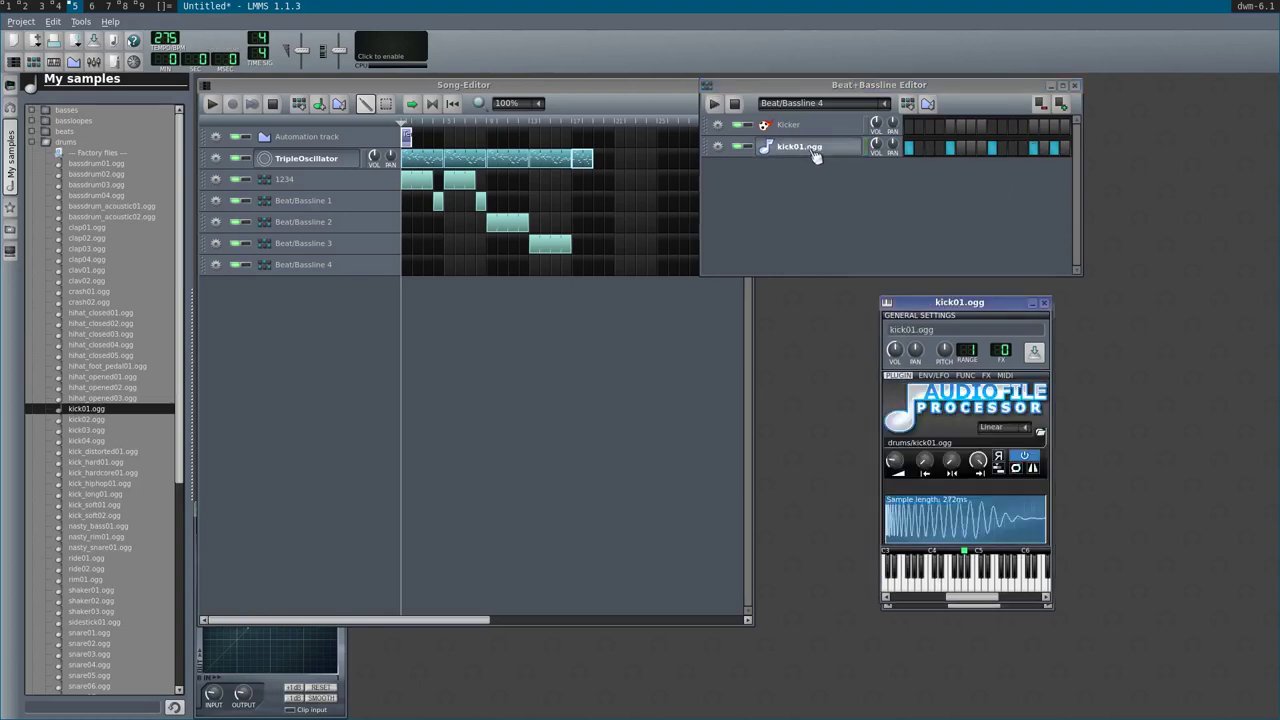
- Clear the five active steps of kick01.ogg in Beat/Bassline 4
{"action": "left_click", "coordinate": [912, 149]}
{"action": "left_click", "coordinate": [951, 149]}
{"action": "left_click", "coordinate": [991, 149]}
{"action": "left_click", "coordinate": [1034, 149]}
{"action": "left_click", "coordinate": [1055, 149]}
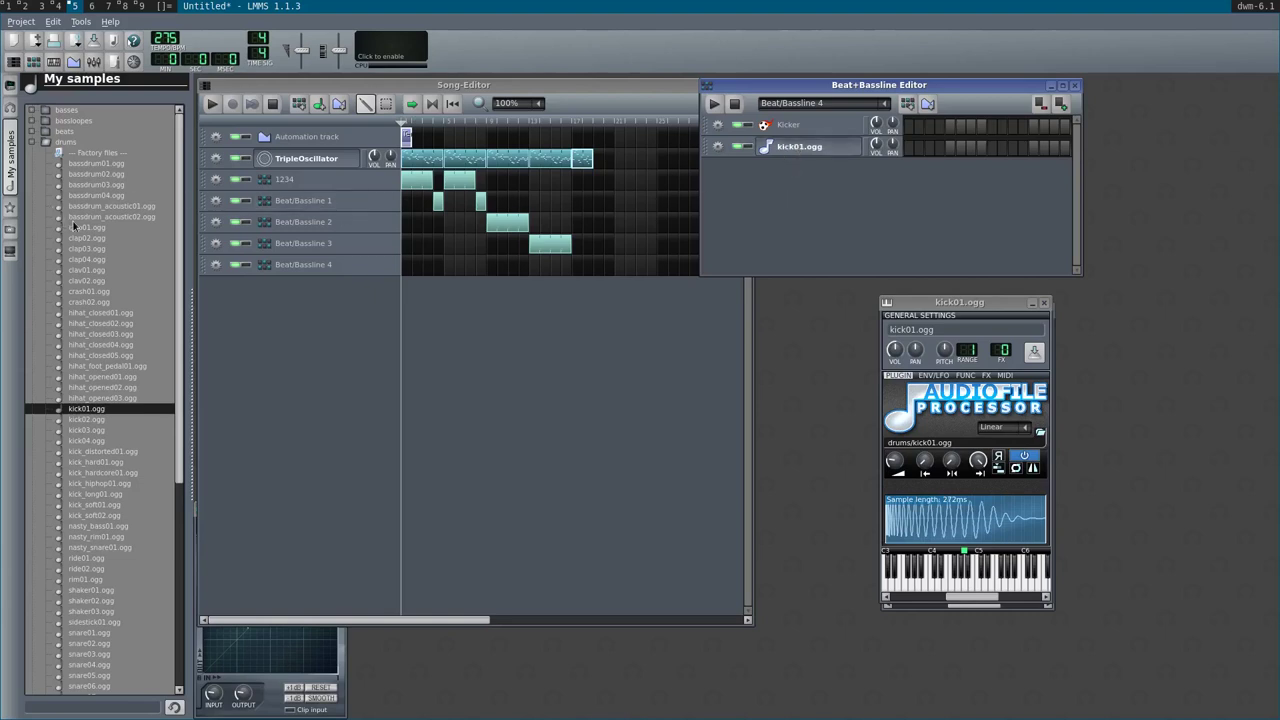
- Add a second kick01.ogg track to the beat editor and insert a Waveshaper Effect in its effects chain
{"action": "left_click_drag", "start_coordinate": [83, 411], "coordinate": [880, 210]}
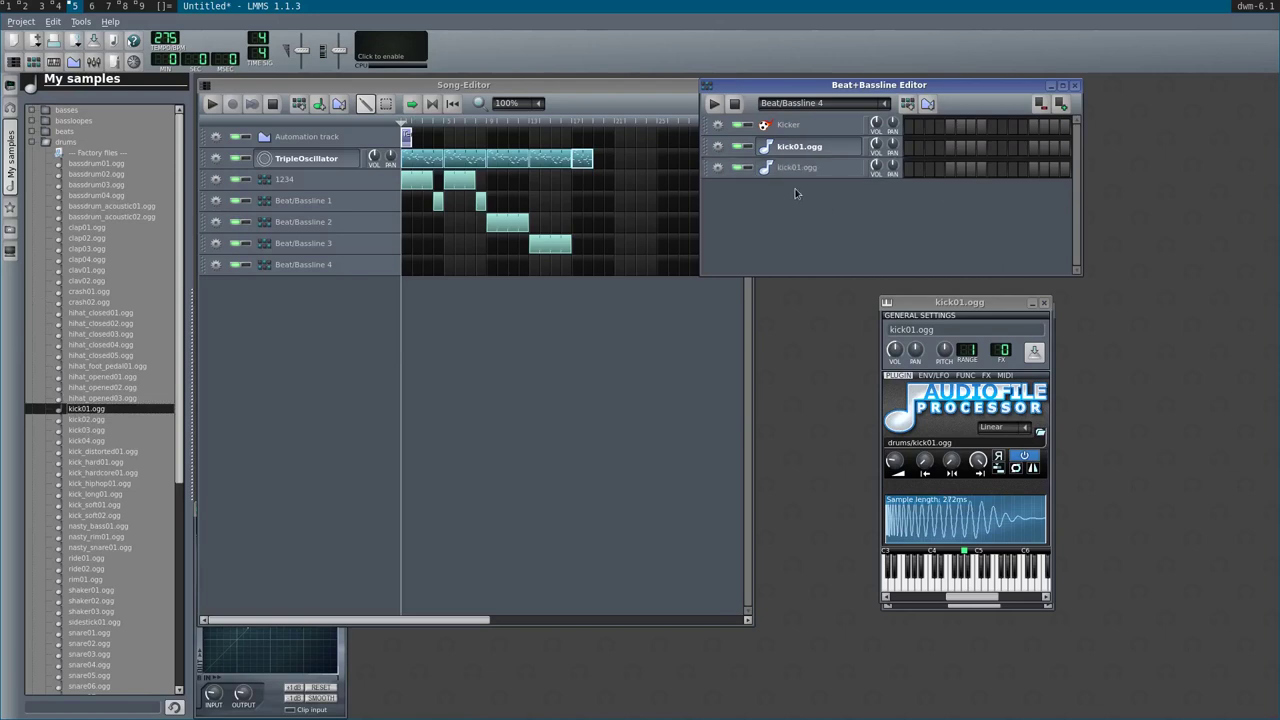
{"action": "left_click", "coordinate": [800, 168]}
{"action": "left_click", "coordinate": [1191, 154]}
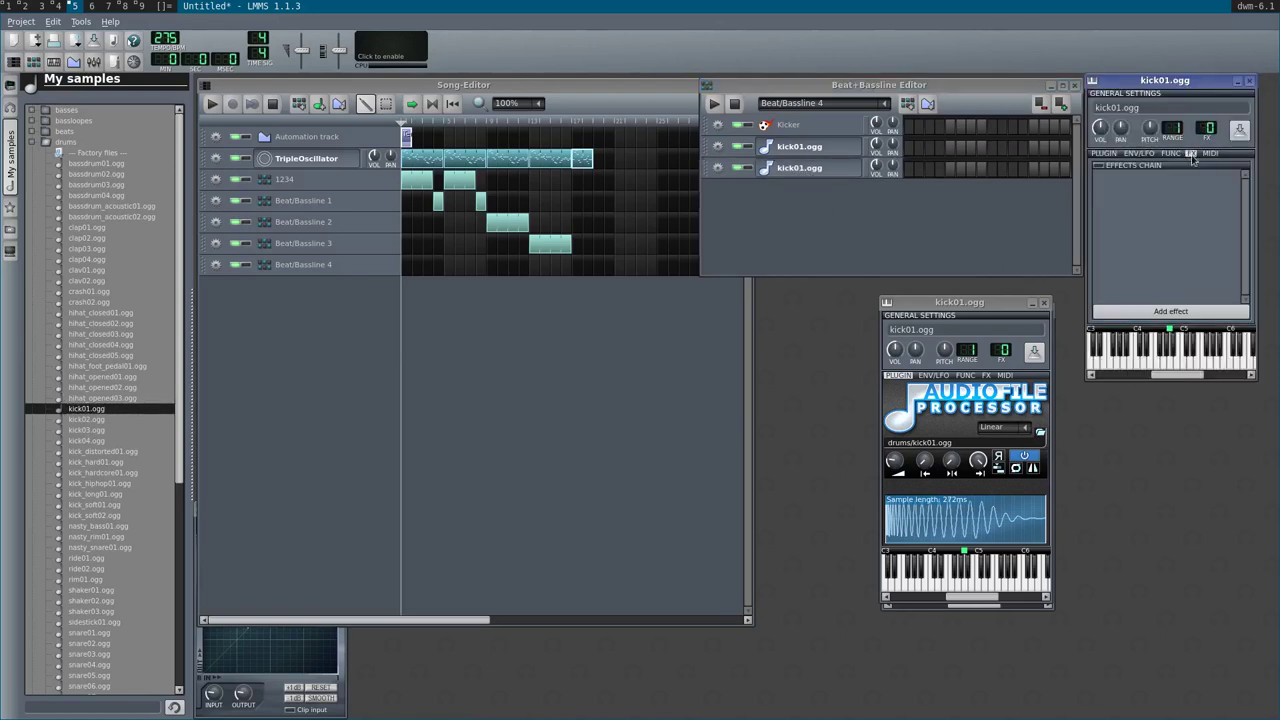
{"action": "left_click", "coordinate": [1170, 311]}
{"action": "type", "text": "wave"}
{"action": "key", "text": "Return"}
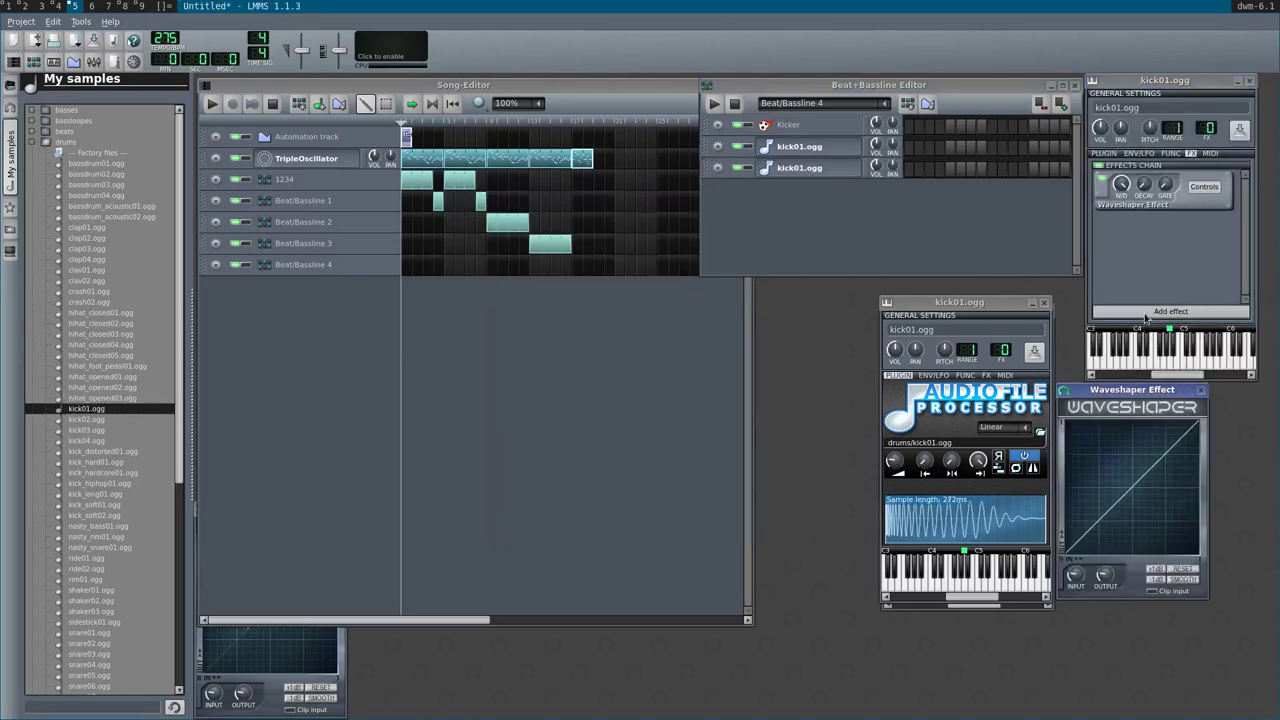
- Program the second kick01.ogg track on steps 1, 5, 9, 13 and 15 and start playing the beat
{"action": "left_click", "coordinate": [910, 170]}
{"action": "left_click", "coordinate": [951, 170]}
{"action": "left_click", "coordinate": [992, 170]}
{"action": "left_click", "coordinate": [1033, 170]}
{"action": "left_click", "coordinate": [1054, 170]}
{"action": "key", "text": "space"}
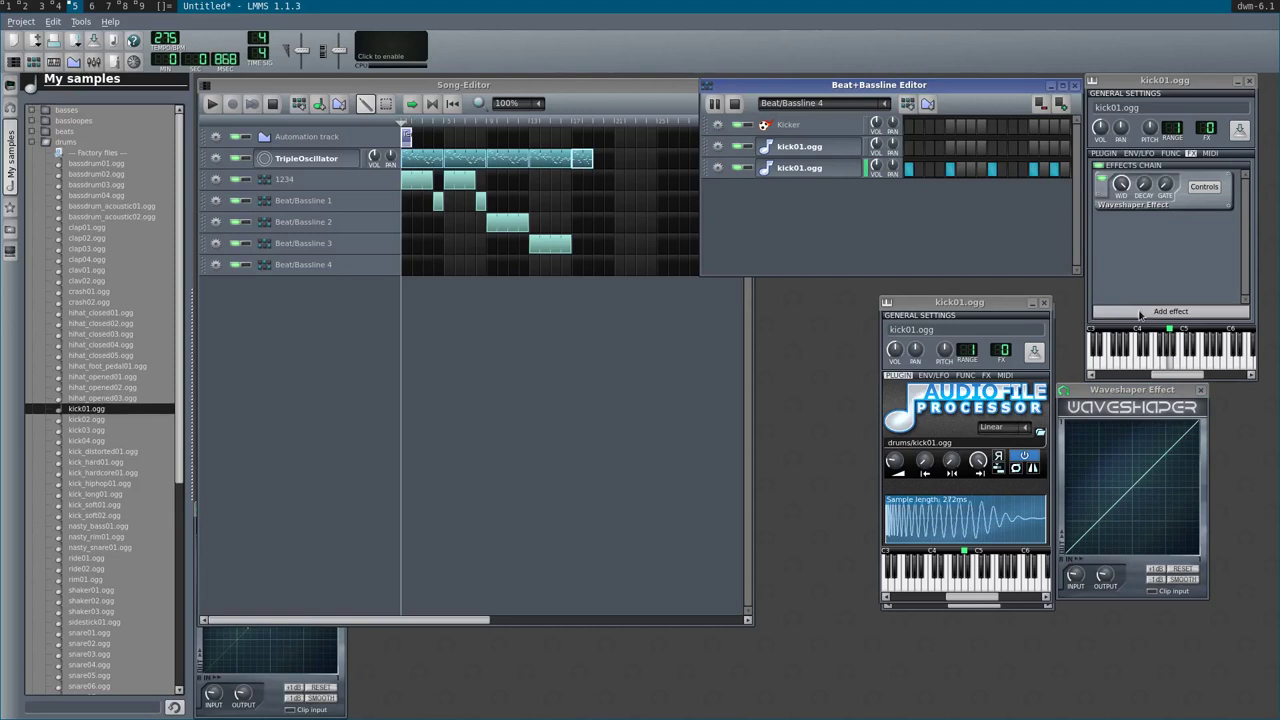
- Bend the lower part of the Waveshaper curve upward and add the LADSPA Harmonic generator to the second kick's effects chain
{"action": "left_click_drag", "start_coordinate": [1112, 510], "coordinate": [1066, 490]}
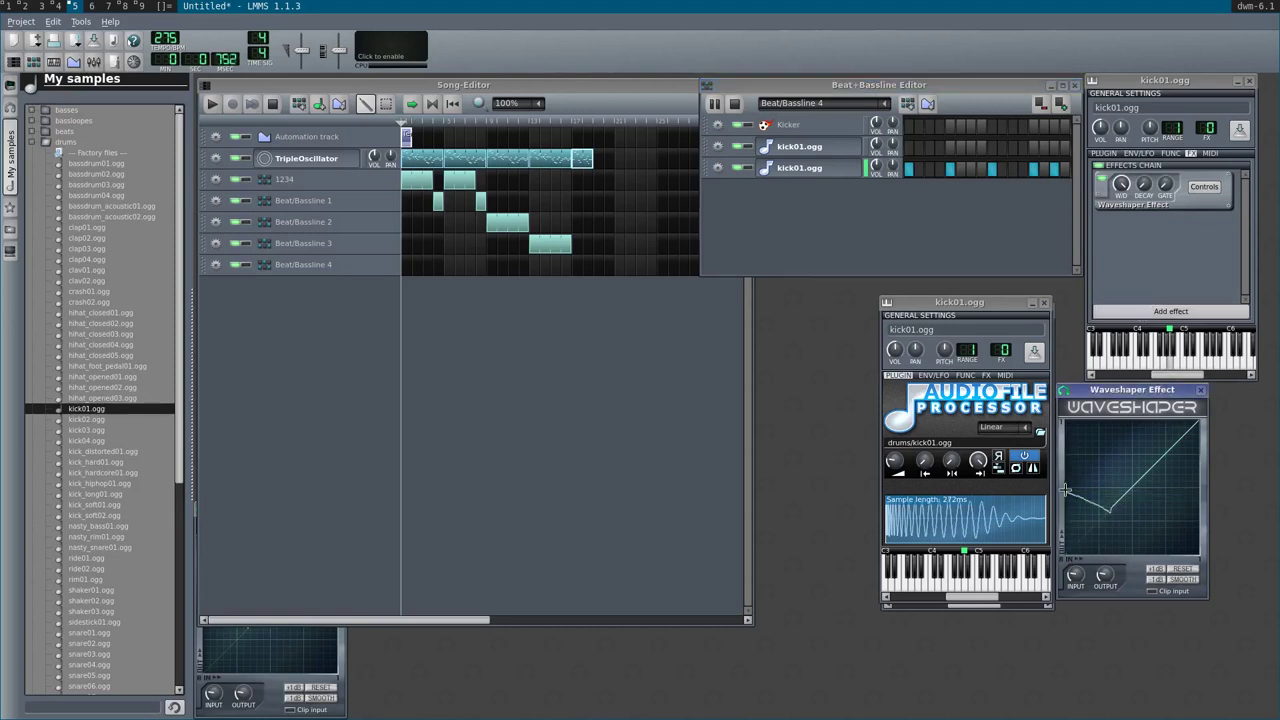
{"action": "left_click", "coordinate": [1165, 311]}
{"action": "type", "text": "harm"}
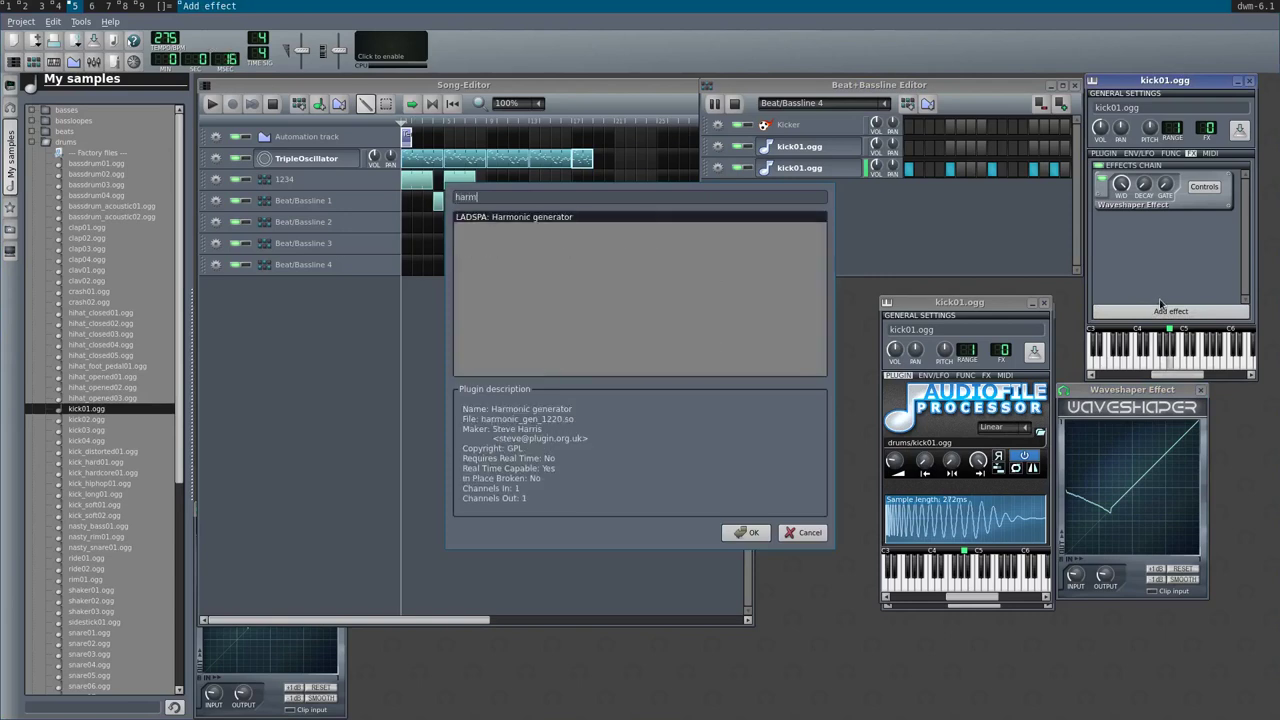
{"action": "key", "text": "Return"}
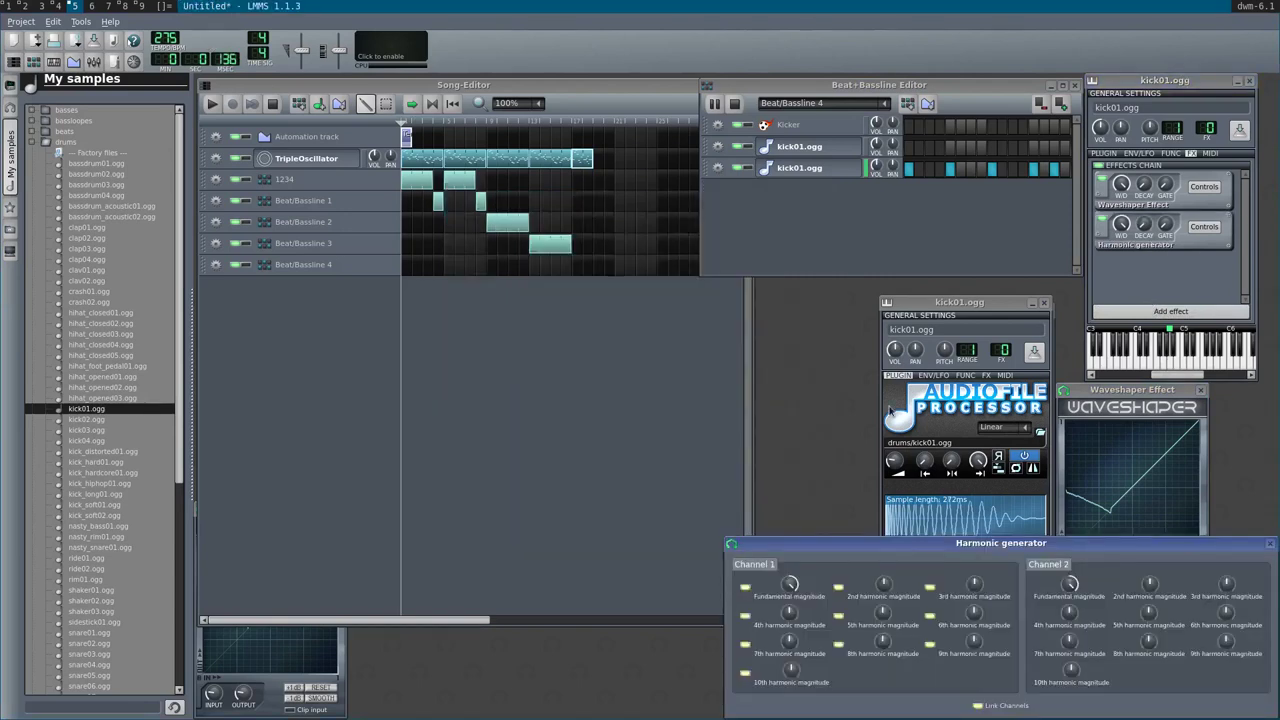
{"action": "left_click_drag", "start_coordinate": [814, 550], "coordinate": [536, 390]}
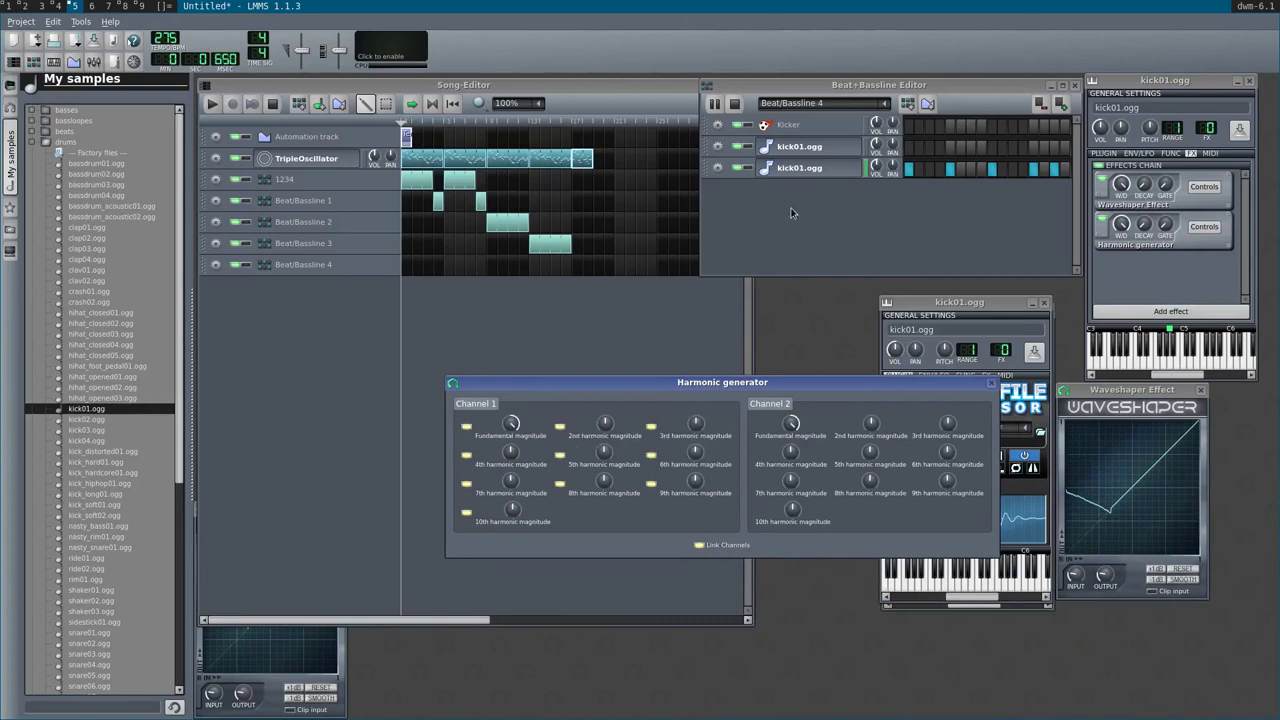
- Adjust the Harmonic generator's 6th harmonic magnitude and the volume of the second kick01.ogg track while the beat plays
{"action": "mouse_move", "coordinate": [697, 458]}
{"action": "left_mouse_down"}
{"action": "mouse_move", "coordinate": [697, 430]}
{"action": "mouse_move", "coordinate": [697, 460]}
{"action": "left_mouse_up"}
{"action": "left_click", "coordinate": [876, 165]}
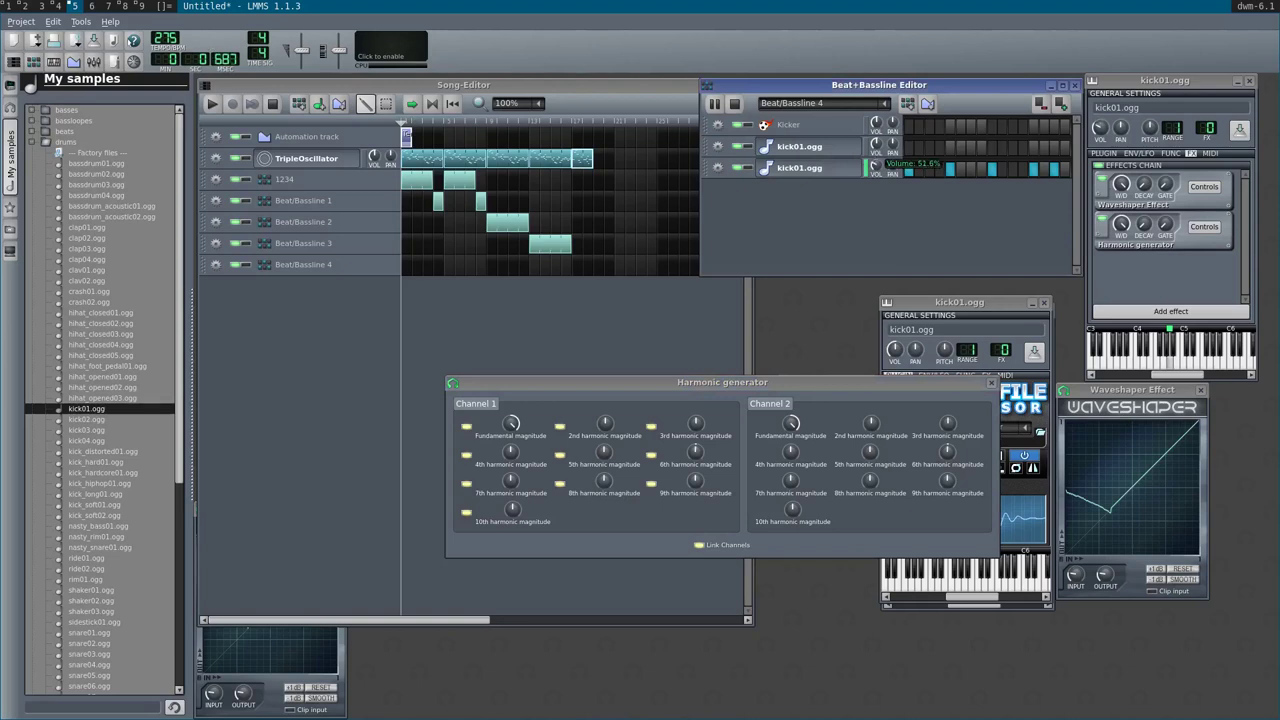
{"action": "left_click_drag", "start_coordinate": [876, 165], "coordinate": [876, 155]}
{"action": "left_click_drag", "start_coordinate": [876, 155], "coordinate": [876, 145]}
- Fine-tune the Waveshaper output and the 5th, 7th, 8th and 9th harmonic magnitudes of the second kick
{"action": "left_click_drag", "start_coordinate": [1110, 572], "coordinate": [1110, 572]}
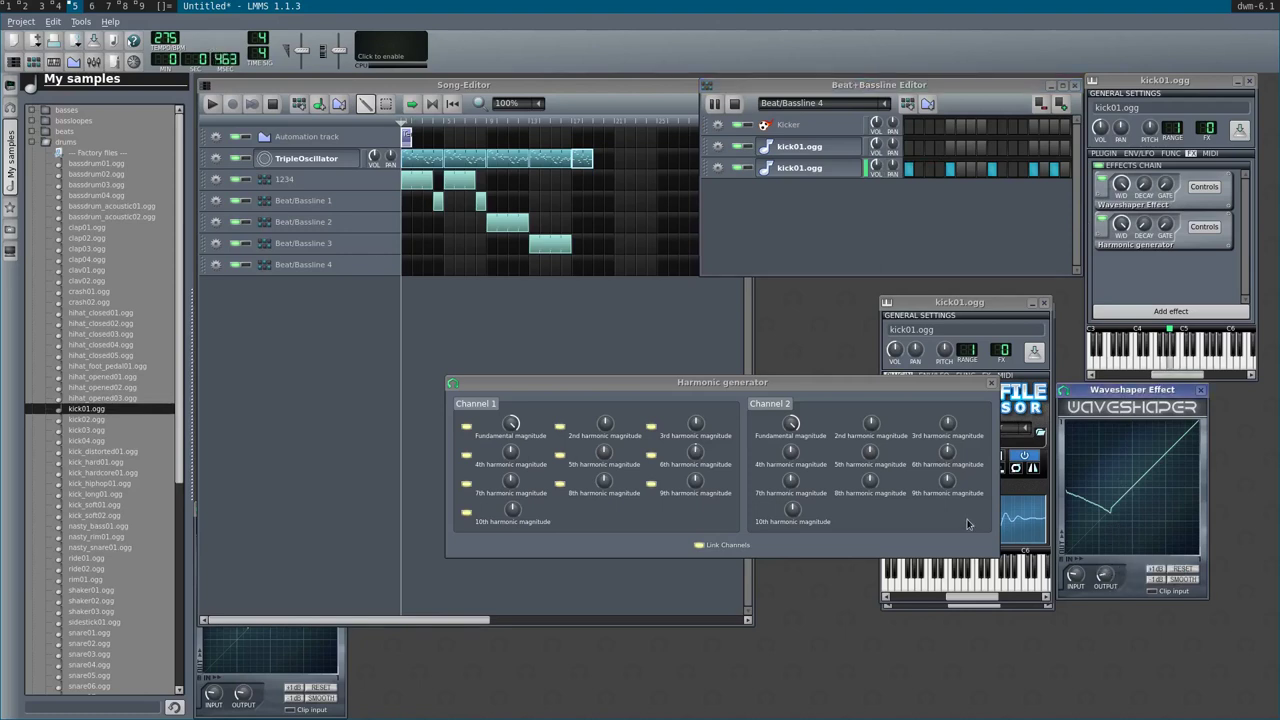
{"action": "left_click_drag", "start_coordinate": [696, 480], "coordinate": [696, 480]}
{"action": "left_click_drag", "start_coordinate": [604, 451], "coordinate": [604, 451]}
{"action": "left_click_drag", "start_coordinate": [511, 481], "coordinate": [511, 481]}
{"action": "left_click_drag", "start_coordinate": [696, 480], "coordinate": [696, 480]}
{"action": "left_click_drag", "start_coordinate": [604, 480], "coordinate": [604, 480]}
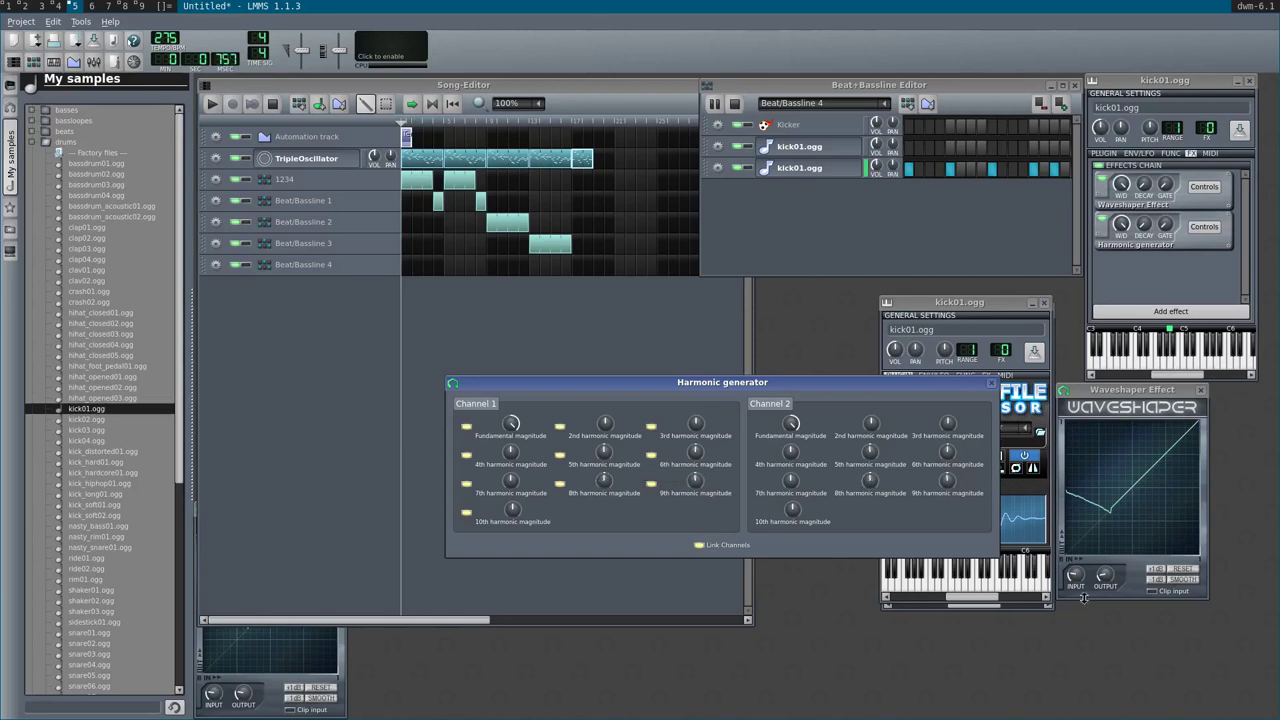
- Set the Waveshaper output gain to 1 and stop the beat playback
{"action": "left_click", "coordinate": [1105, 575]}
{"action": "left_click_drag", "start_coordinate": [1105, 575], "coordinate": [1105, 575]}
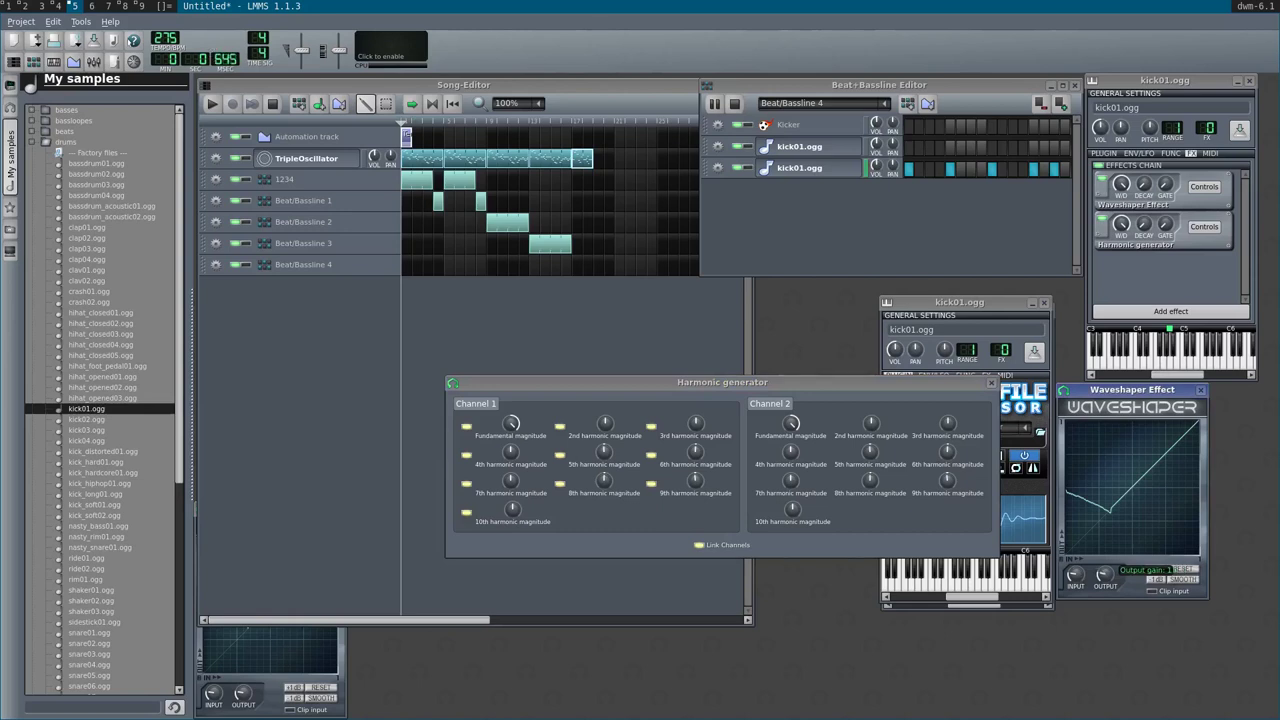
{"action": "left_click", "coordinate": [952, 210]}
{"action": "key", "text": "space"}
- Clear the second kick01.ogg pattern in the piano roll and place an eighth note on A4 at its start
{"action": "right_click", "coordinate": [912, 178]}
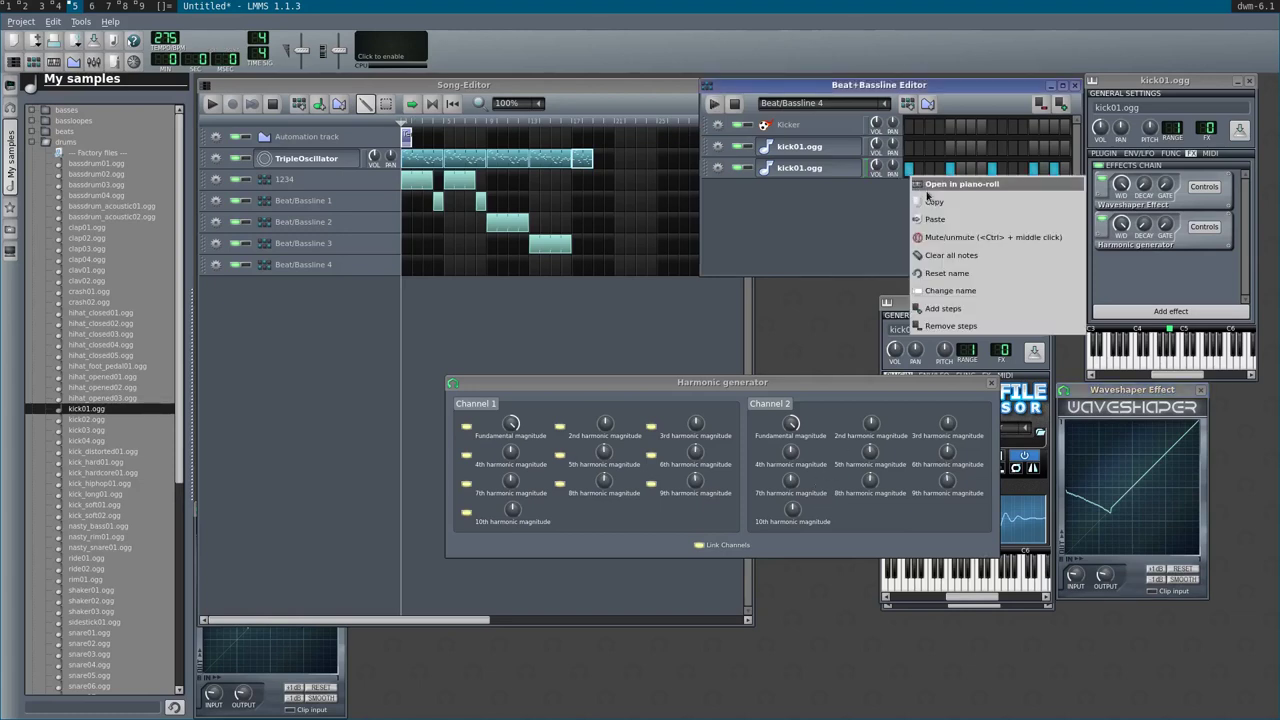
{"action": "left_click", "coordinate": [960, 182]}
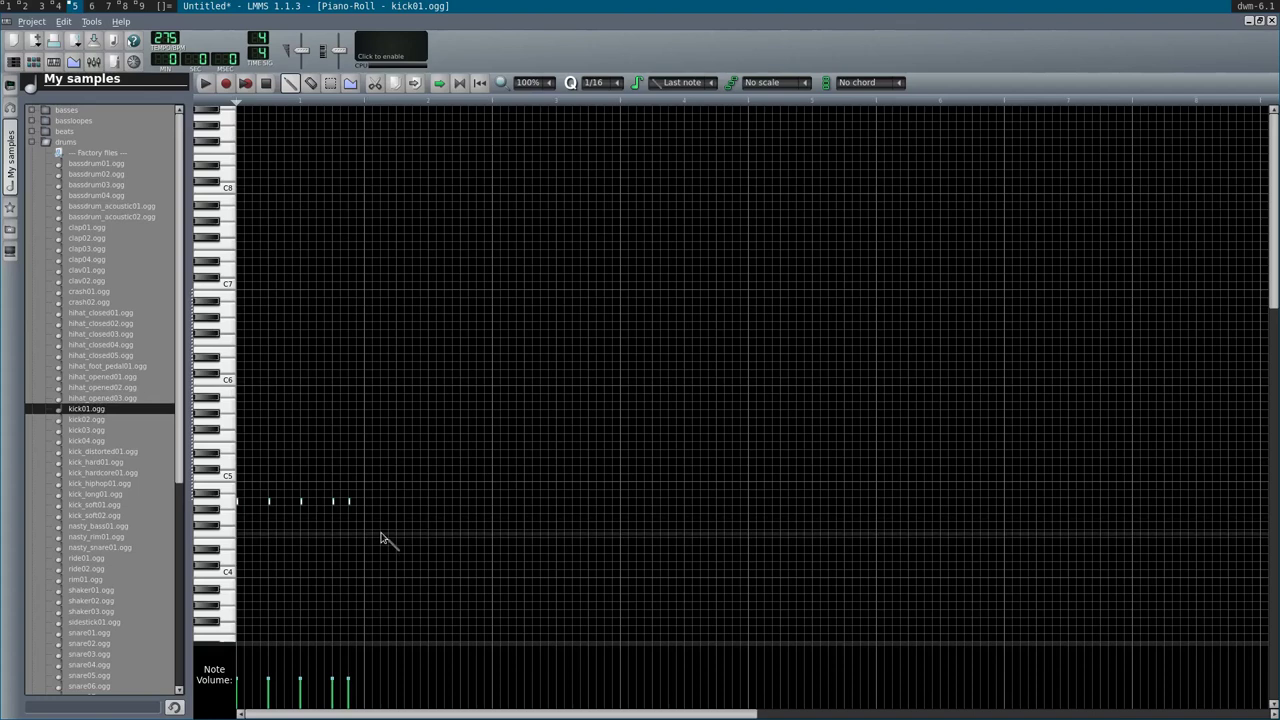
{"action": "scroll", "coordinate": [380, 540], "scroll_direction": "up", "scroll_amount": 2, "text": "ctrl"}
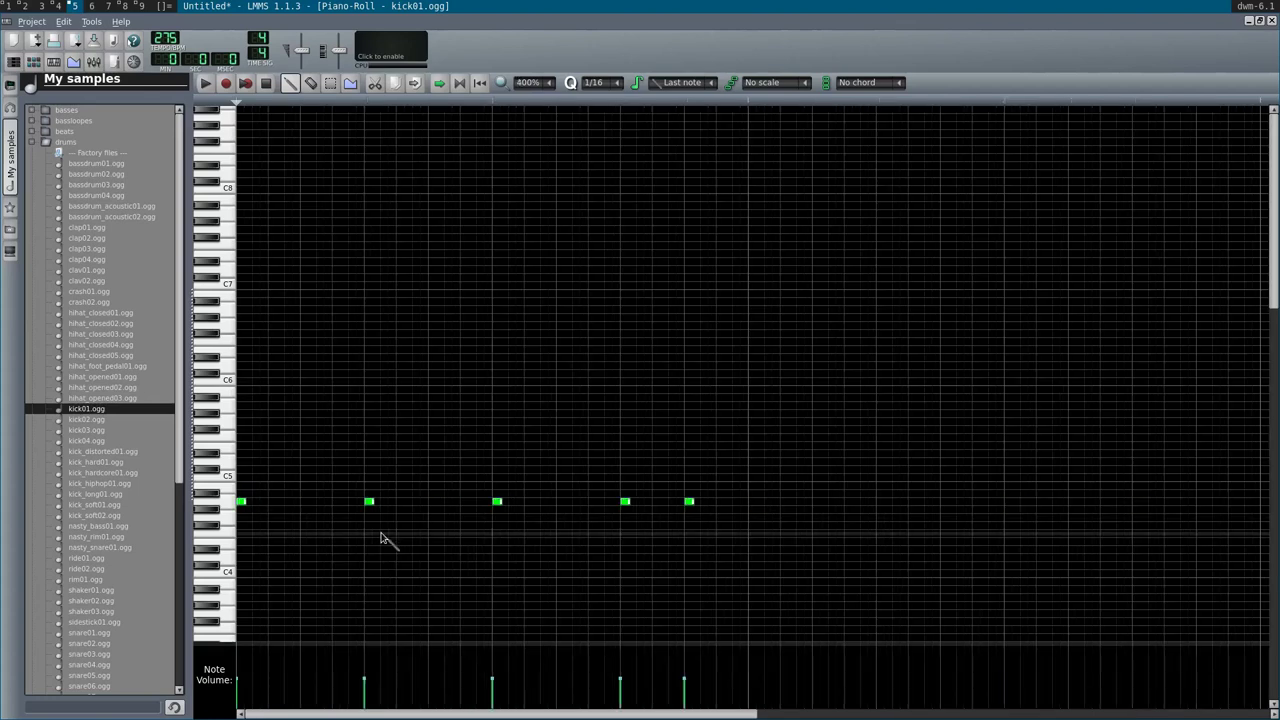
{"action": "right_click", "coordinate": [243, 501]}
{"action": "right_click", "coordinate": [372, 502]}
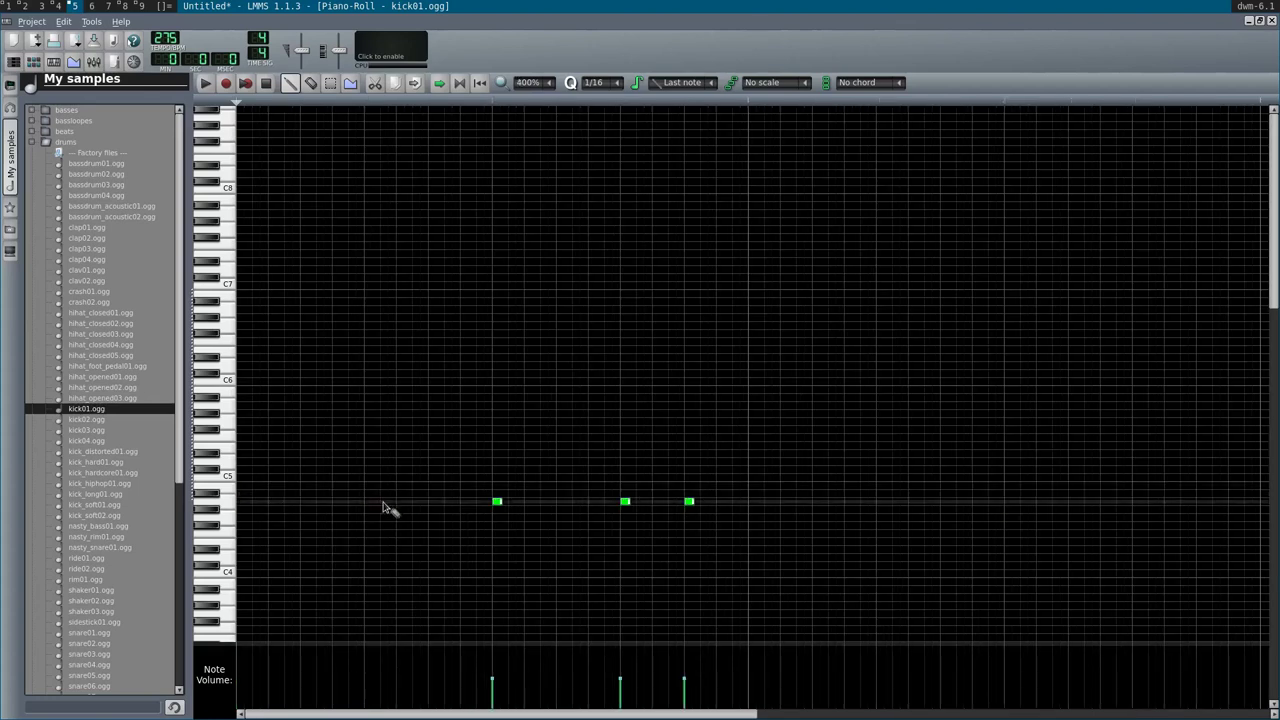
{"action": "right_click", "coordinate": [497, 501]}
{"action": "right_click", "coordinate": [625, 501]}
{"action": "right_click", "coordinate": [689, 501]}
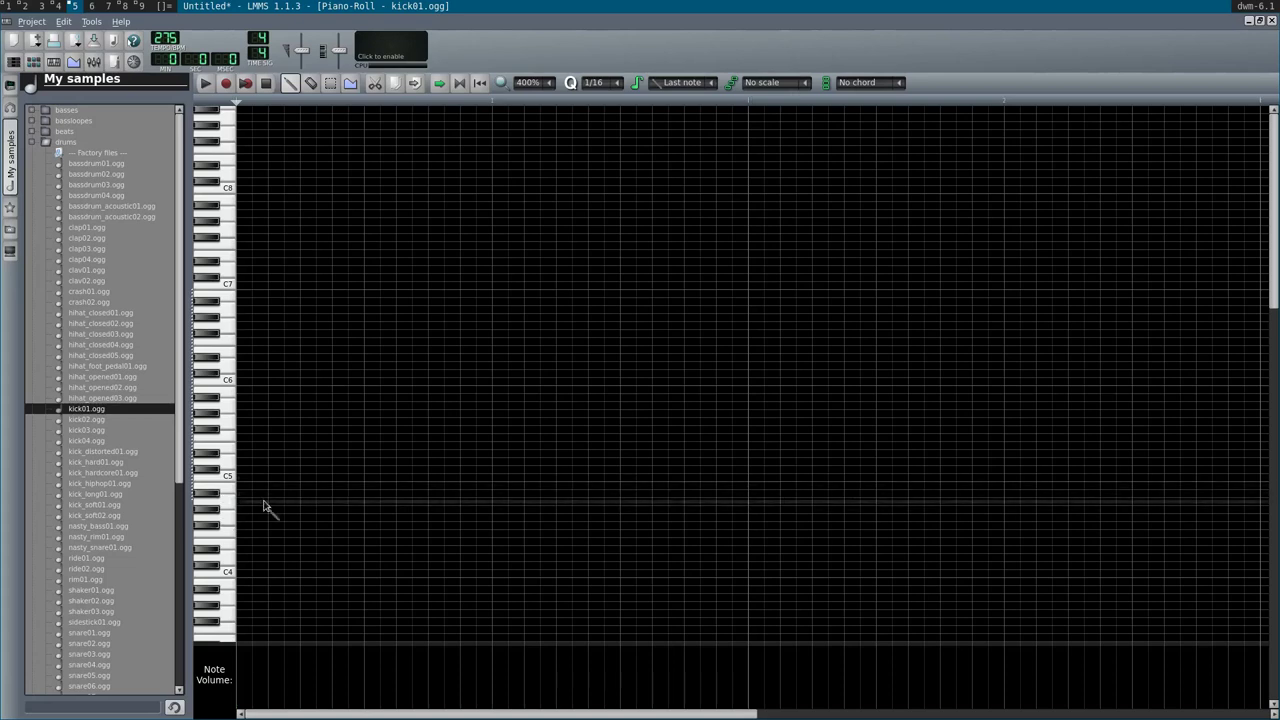
{"action": "left_click", "coordinate": [258, 502]}
{"action": "left_click", "coordinate": [314, 509]}
{"action": "left_click", "coordinate": [376, 510]}
{"action": "left_click", "coordinate": [440, 507]}
{"action": "left_click", "coordinate": [508, 508]}
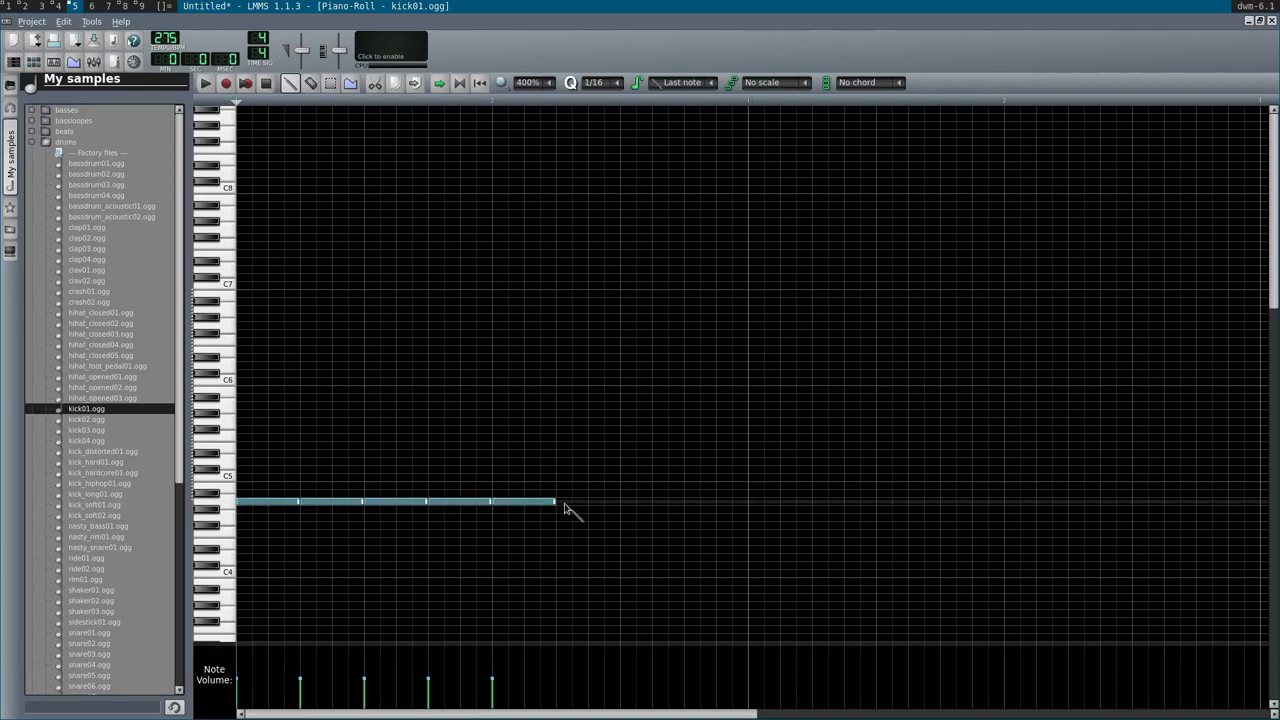
{"action": "right_click", "coordinate": [512, 508]}
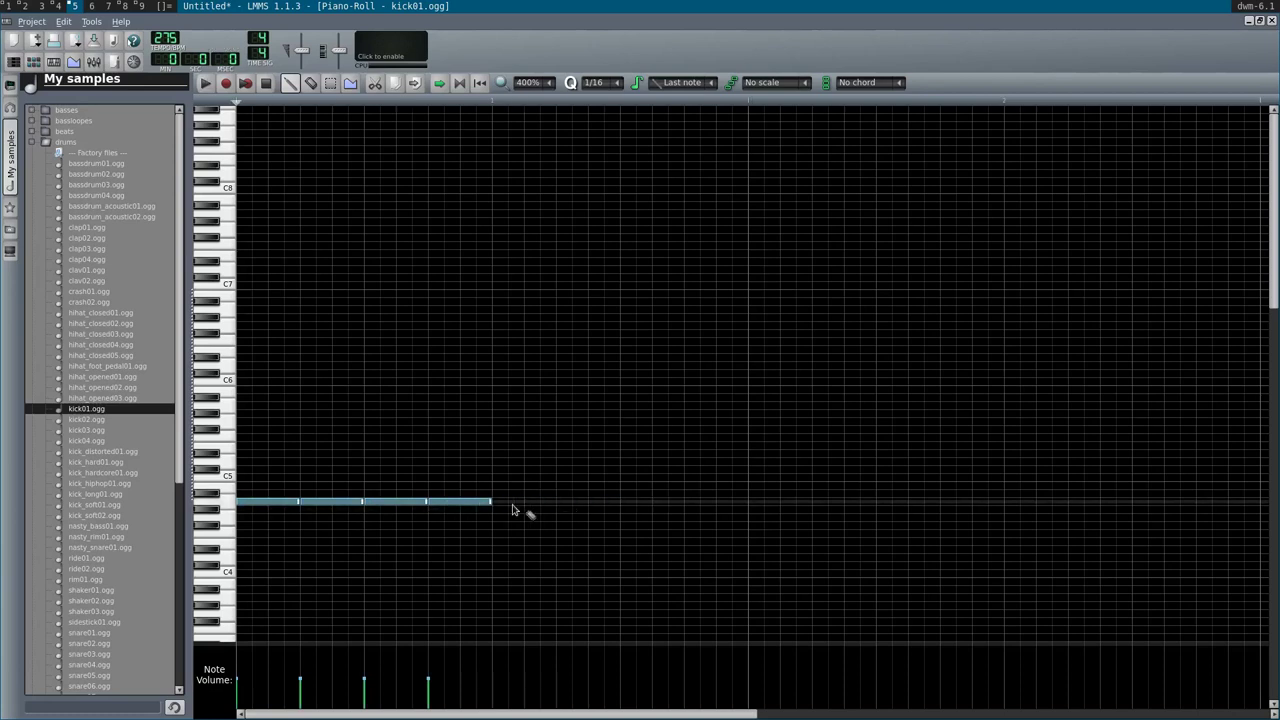
{"action": "right_click", "coordinate": [460, 507]}
{"action": "right_click", "coordinate": [400, 507]}
{"action": "right_click", "coordinate": [330, 506]}
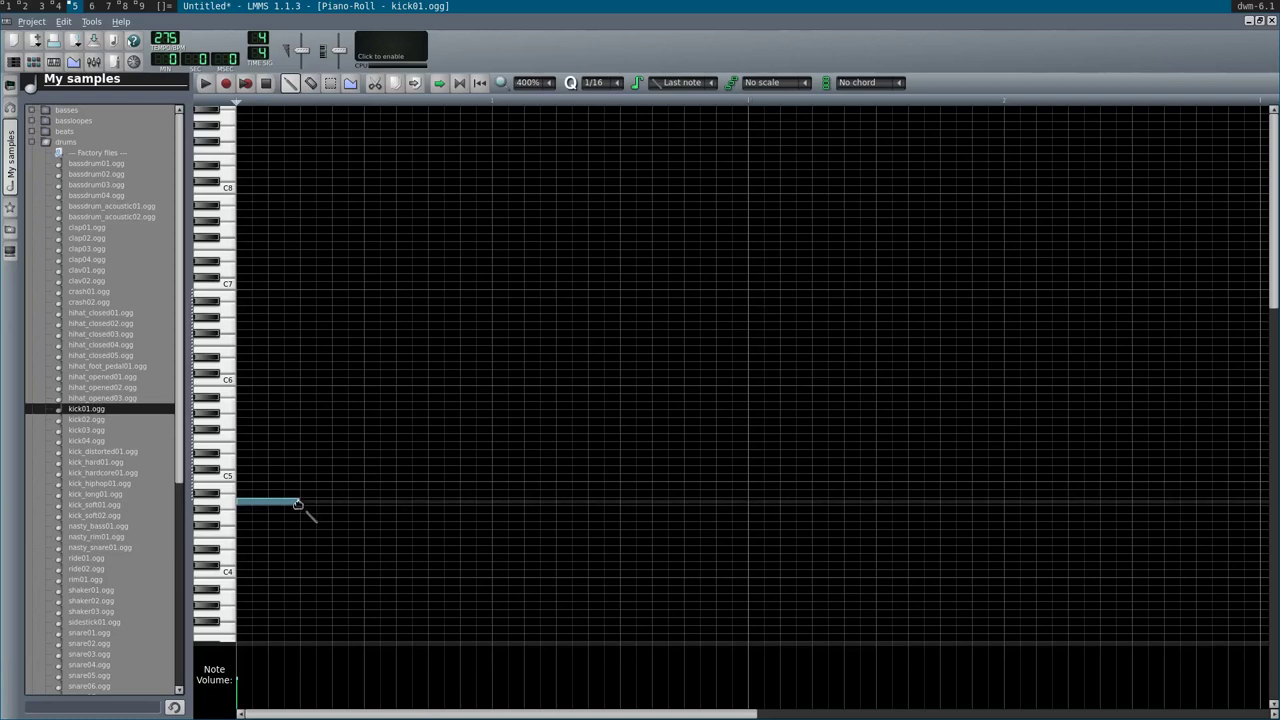
- Fill the bar on A4 with three quarter notes and two eighth notes on beat 4, and play the pattern
{"action": "left_click_drag", "start_coordinate": [298, 503], "coordinate": [366, 505]}
{"action": "left_click", "coordinate": [370, 509]}
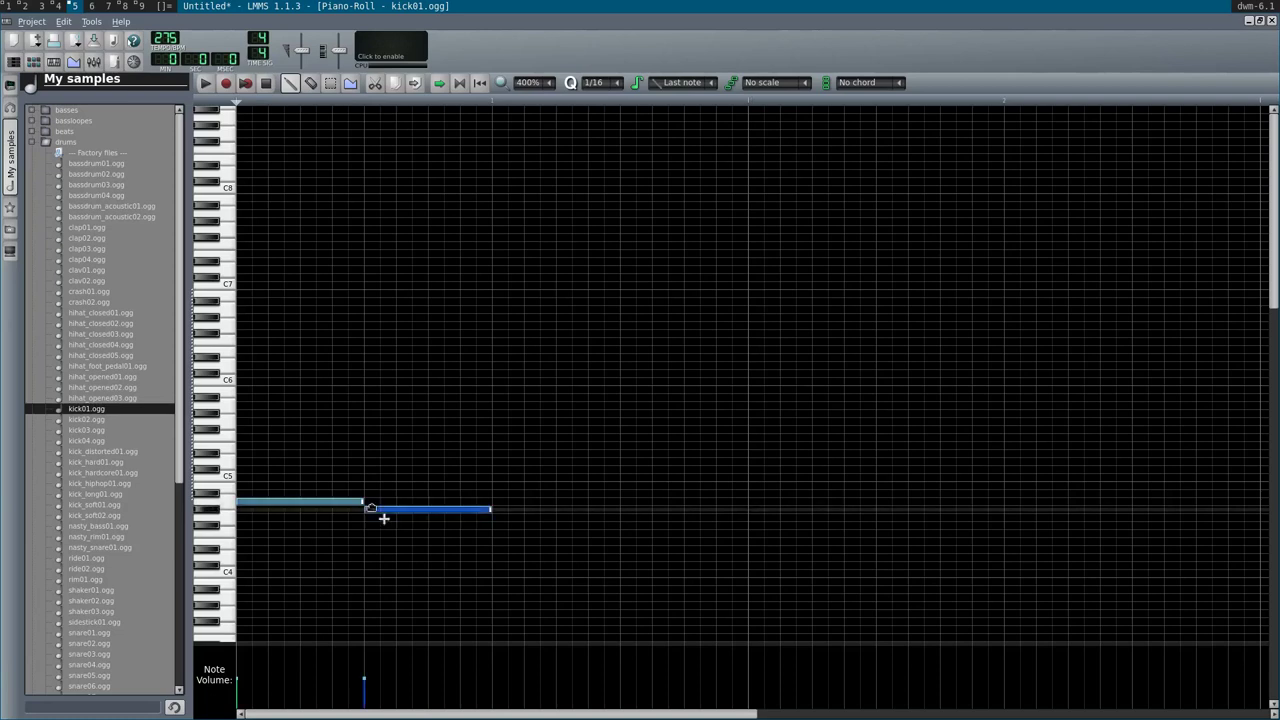
{"action": "right_click", "coordinate": [376, 508]}
{"action": "left_click", "coordinate": [372, 502]}
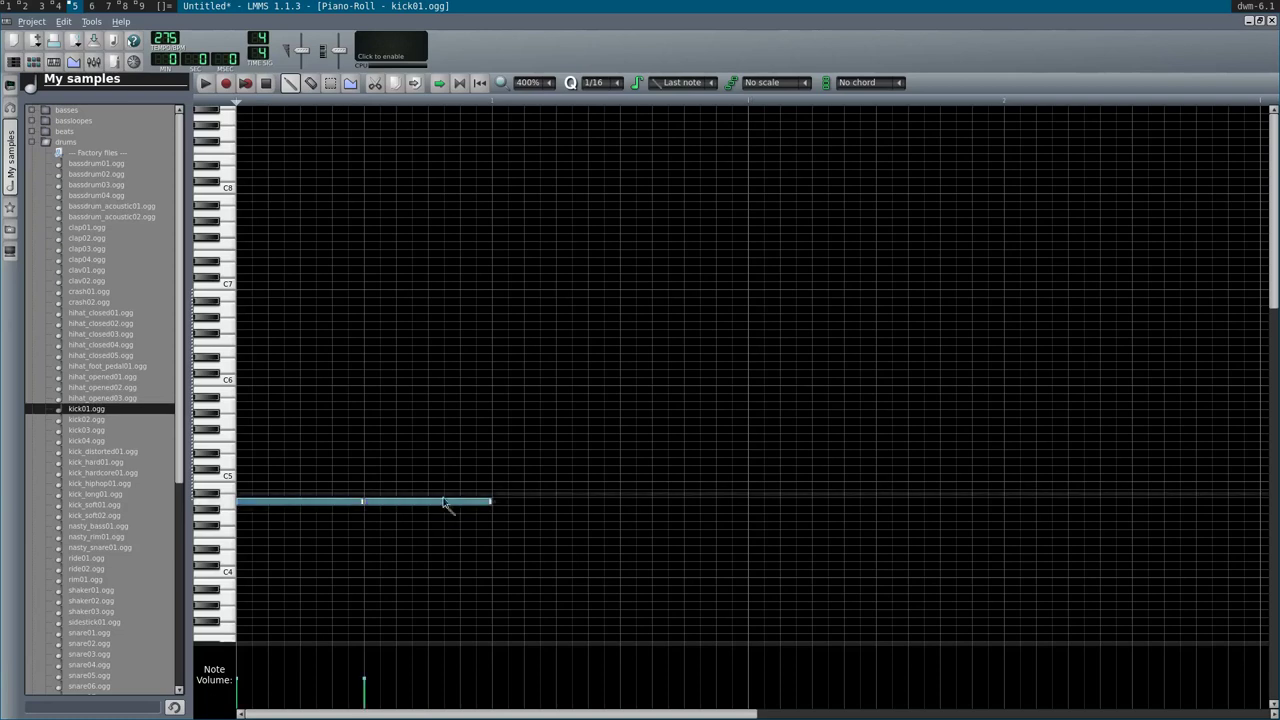
{"action": "left_click", "coordinate": [503, 505]}
{"action": "left_click", "coordinate": [640, 506]}
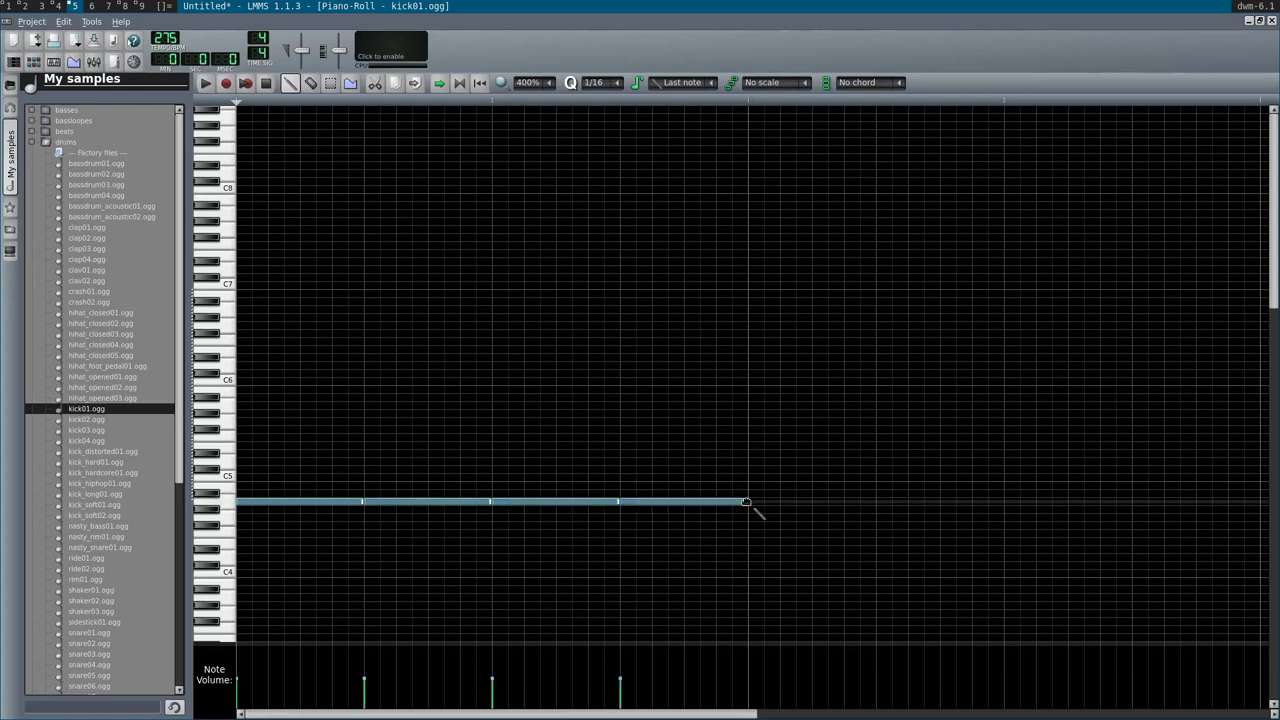
{"action": "left_click_drag", "start_coordinate": [748, 505], "coordinate": [675, 511]}
{"action": "left_click", "coordinate": [695, 506]}
{"action": "key", "text": "space"}
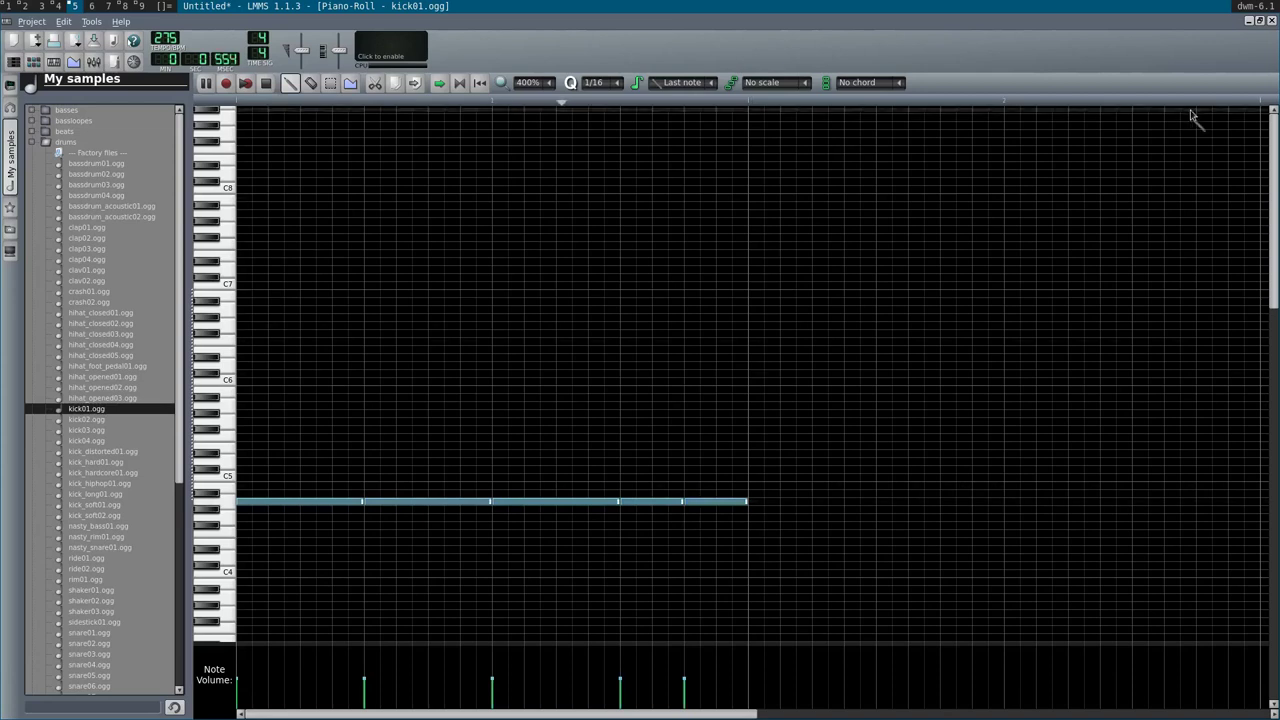
- Return to the beat editor, play Beat/Bassline 4, and adjust the 6th harmonic magnitude and the 8th to 0.2375
{"action": "left_click", "coordinate": [1271, 21]}
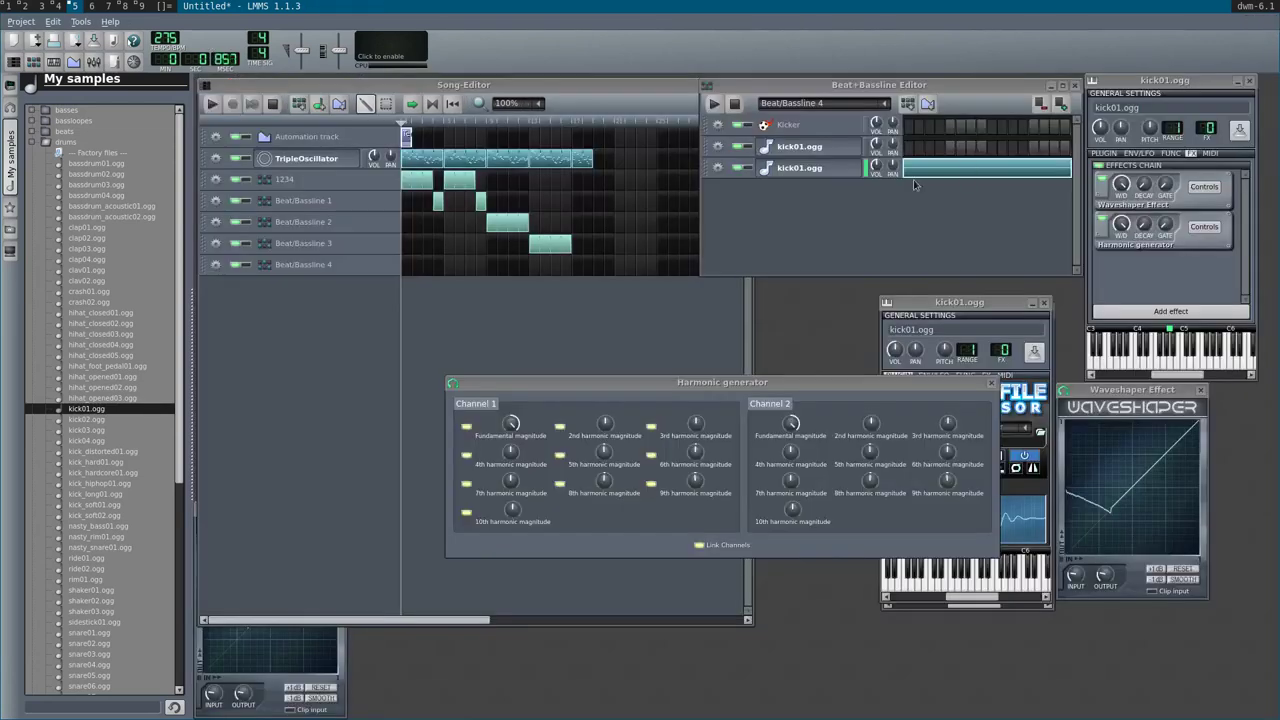
{"action": "key", "text": "space"}
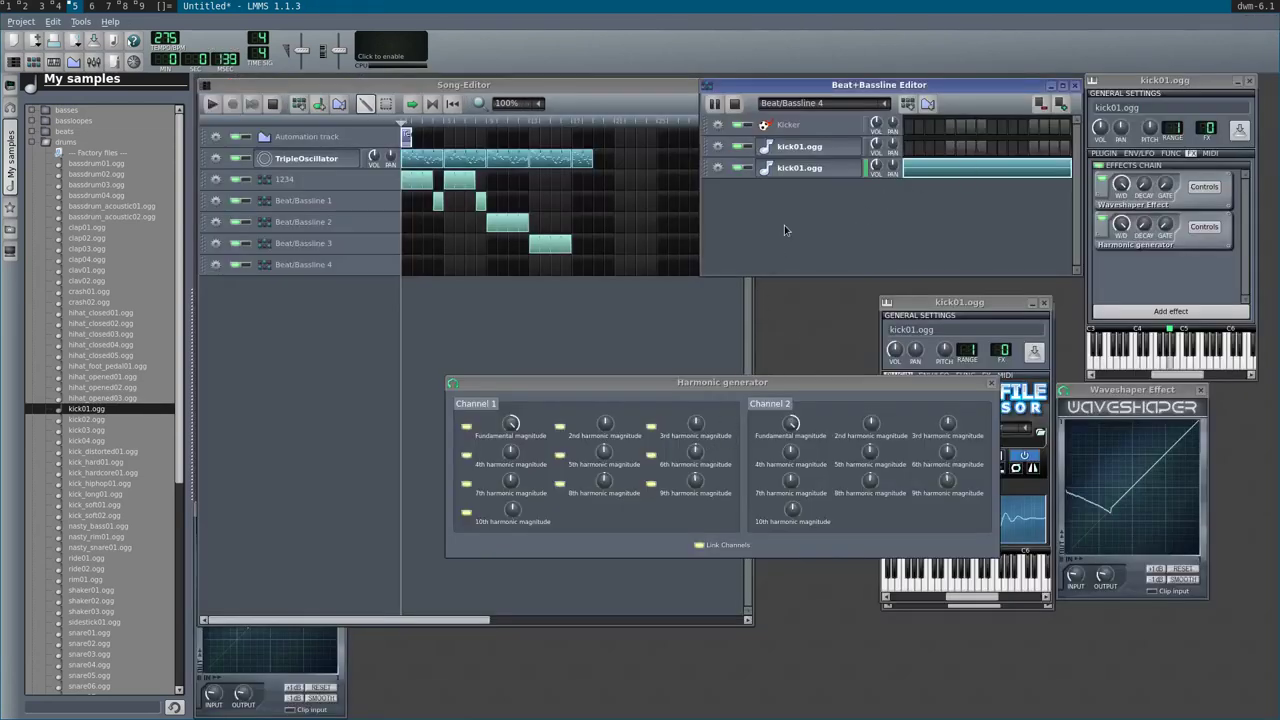
{"action": "mouse_move", "coordinate": [706, 456]}
{"action": "left_mouse_down"}
{"action": "mouse_move", "coordinate": [706, 420]}
{"action": "mouse_move", "coordinate": [706, 450]}
{"action": "left_mouse_up"}
{"action": "left_click_drag", "start_coordinate": [534, 489], "coordinate": [591, 484]}
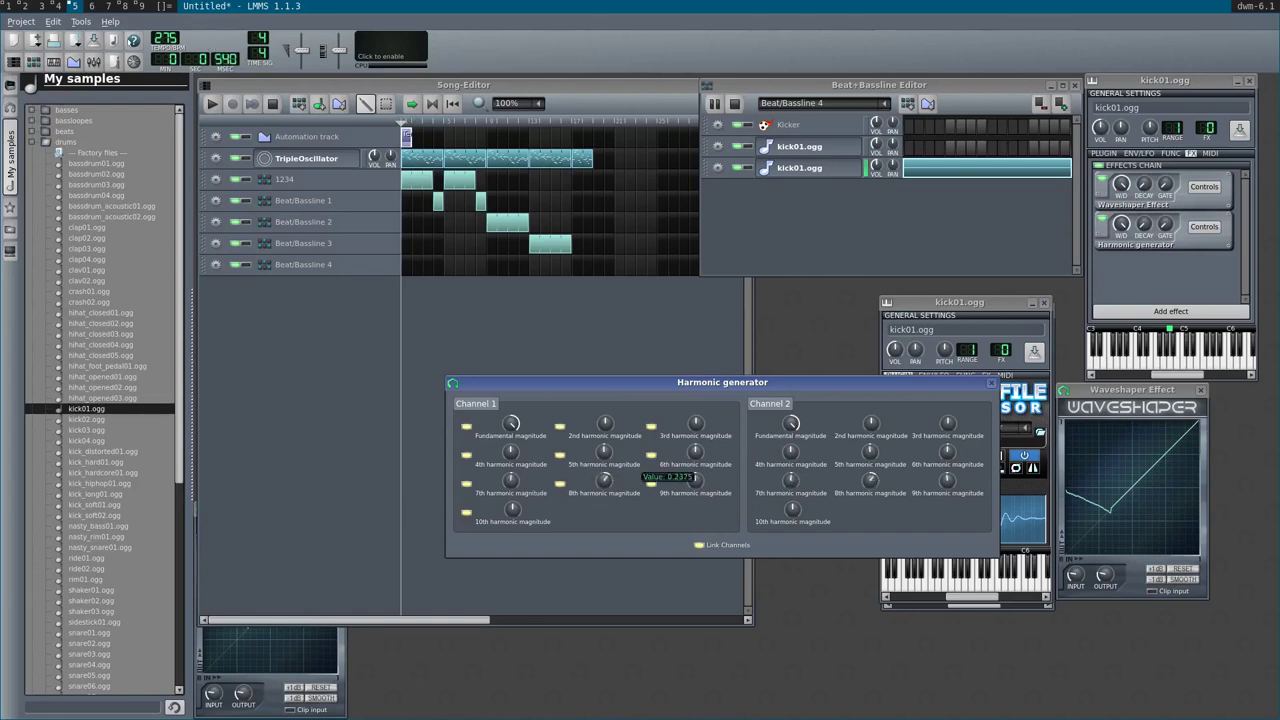
- Try different magnitudes for the 9th, 10th, fundamental, 2nd and 3rd harmonics in the Harmonic generator, keeping the fundamental at 1
{"action": "left_click_drag", "start_coordinate": [682, 484], "coordinate": [682, 480]}
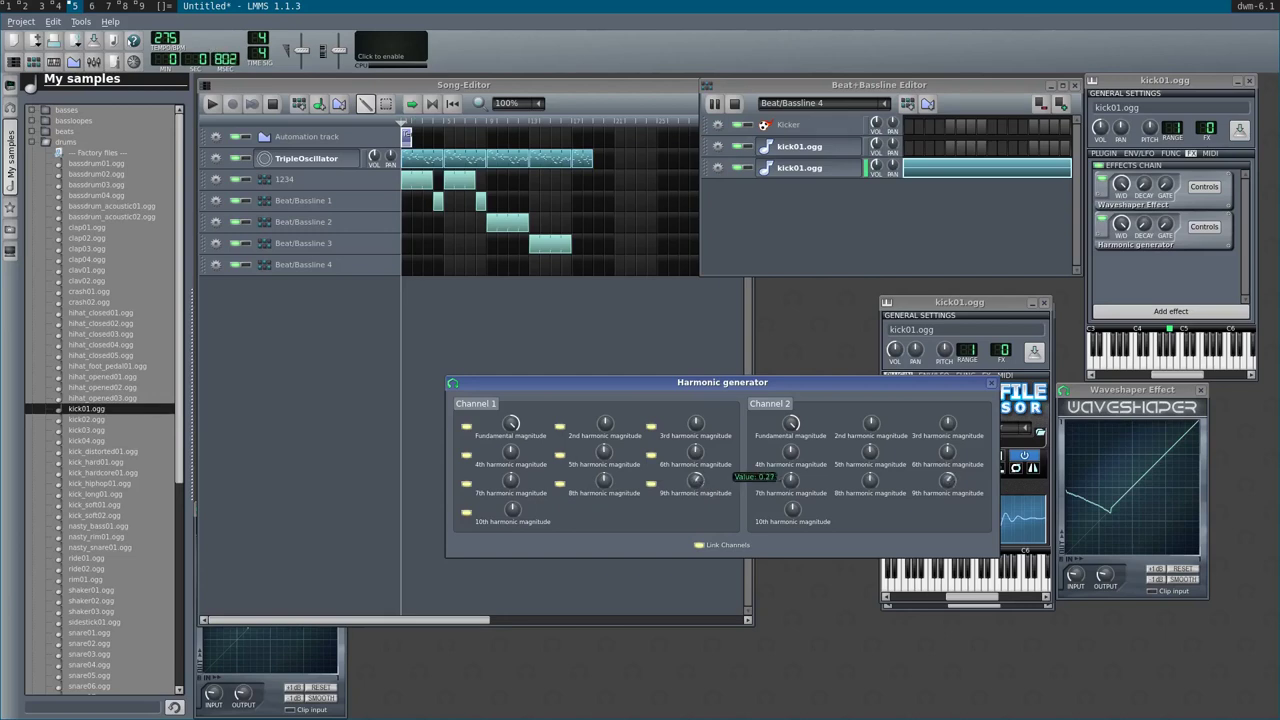
{"action": "mouse_move", "coordinate": [515, 520]}
{"action": "left_mouse_down"}
{"action": "mouse_move", "coordinate": [515, 507]}
{"action": "mouse_move", "coordinate": [512, 521]}
{"action": "left_mouse_up"}
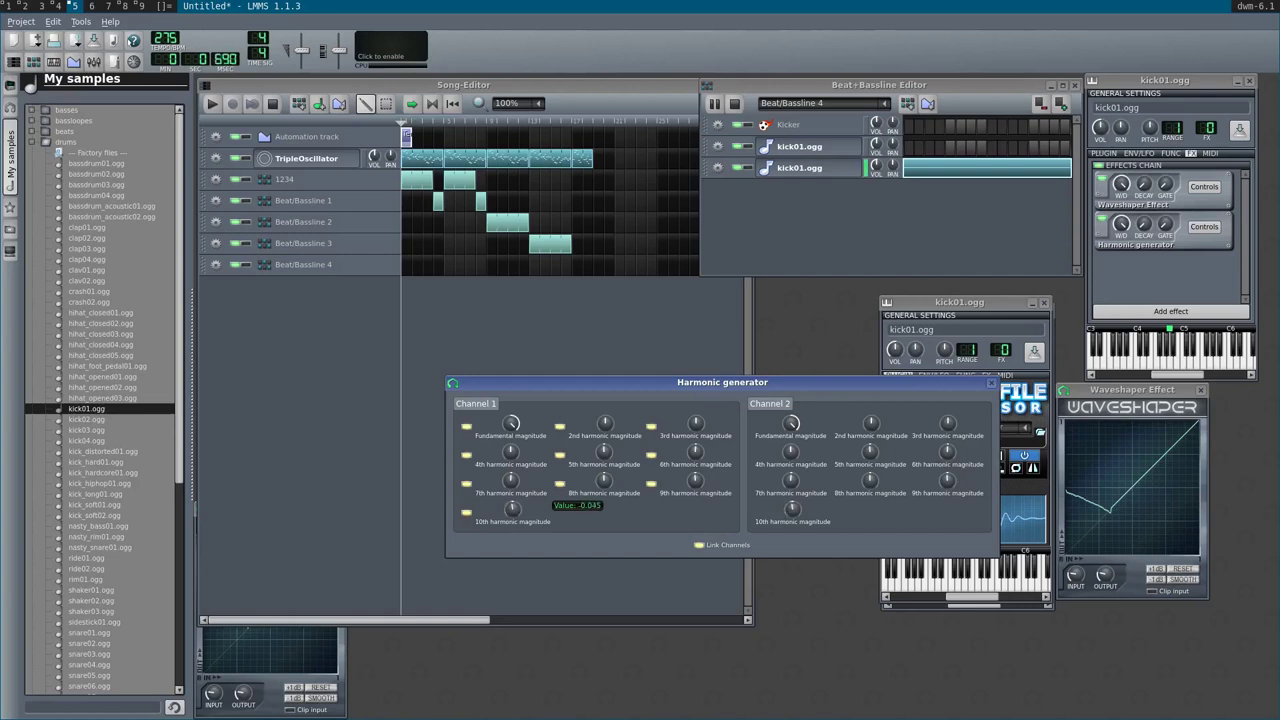
{"action": "left_click_drag", "start_coordinate": [510, 423], "coordinate": [510, 440]}
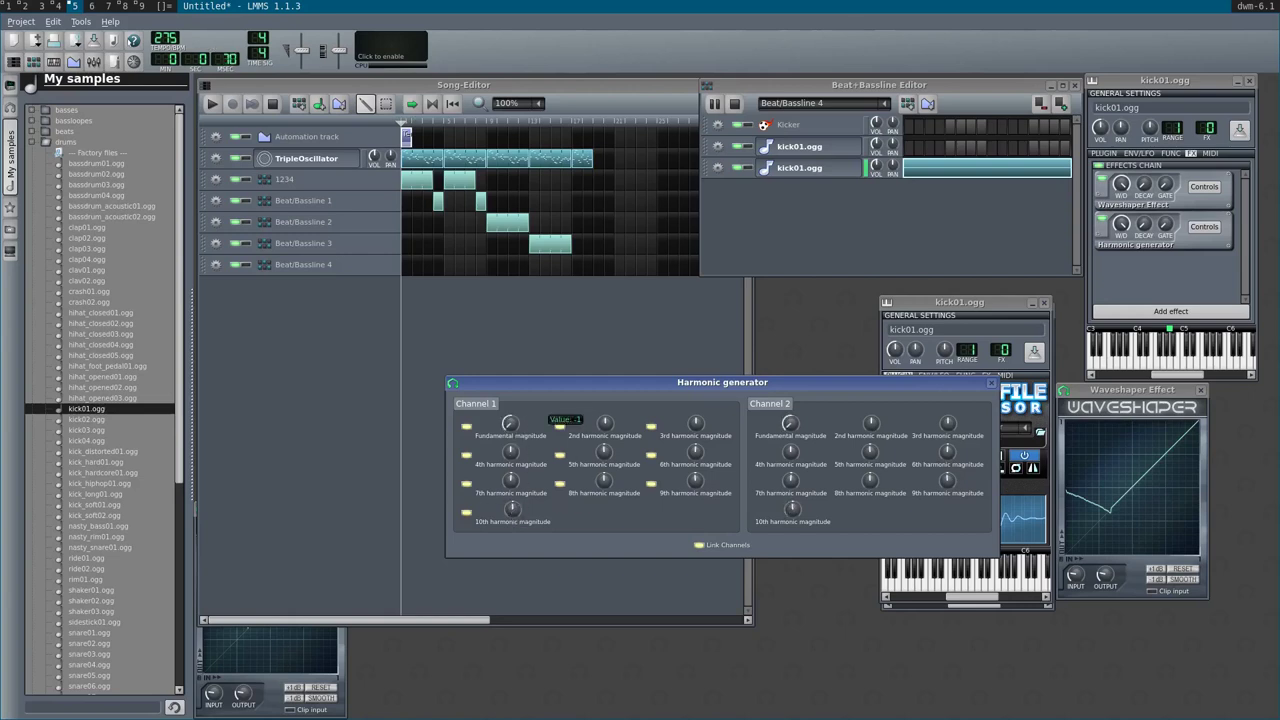
{"action": "left_click_drag", "start_coordinate": [606, 434], "coordinate": [606, 426]}
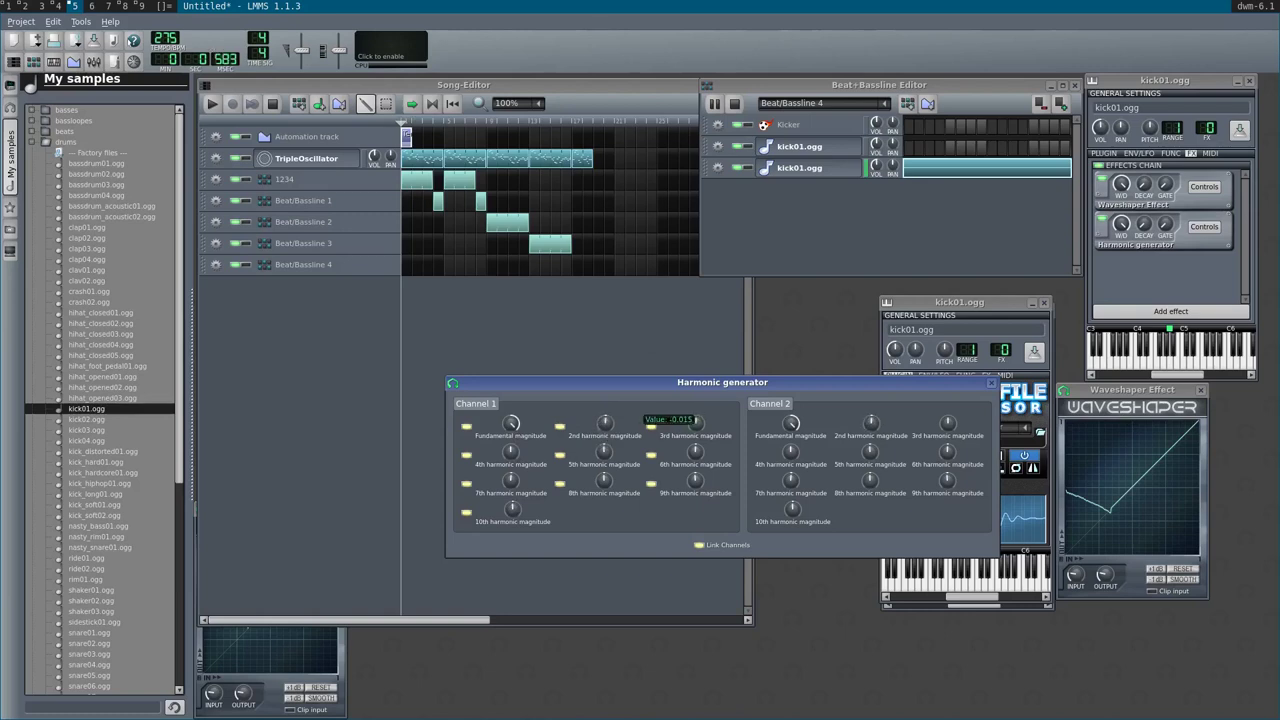
{"action": "left_click_drag", "start_coordinate": [695, 428], "coordinate": [695, 423]}
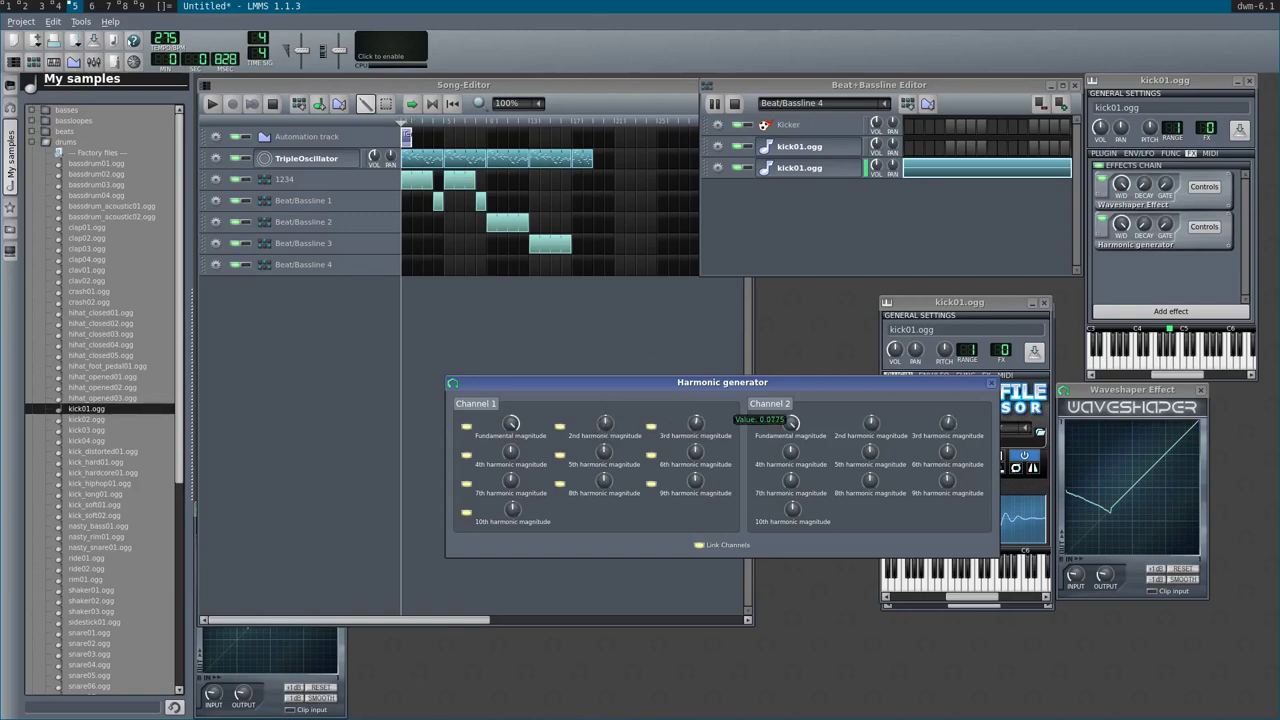
- Set the 7th harmonic magnitude to 1, test the 8th, stop the beat playback and close the Harmonic generator
{"action": "mouse_move", "coordinate": [512, 460]}
{"action": "left_mouse_down"}
{"action": "mouse_move", "coordinate": [510, 480]}
{"action": "mouse_move", "coordinate": [510, 462]}
{"action": "left_mouse_up"}
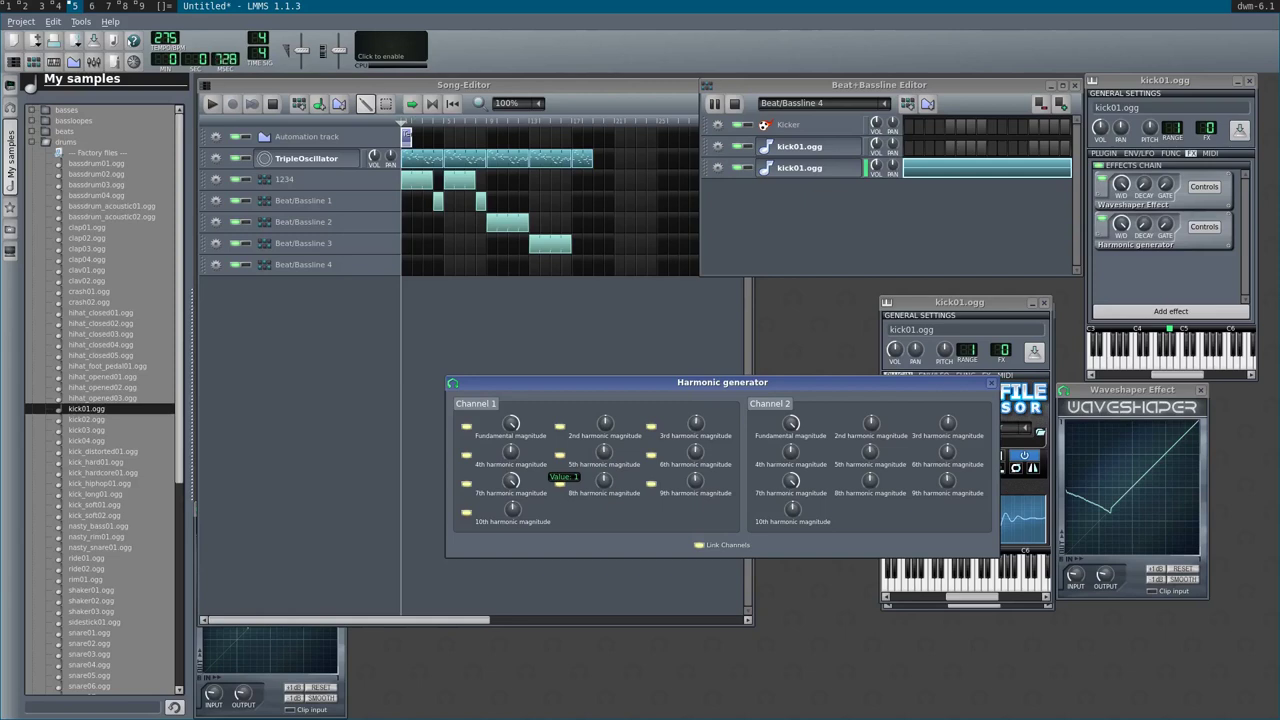
{"action": "left_click_drag", "start_coordinate": [605, 484], "coordinate": [606, 455]}
{"action": "left_click", "coordinate": [748, 216]}
{"action": "key", "text": "space"}
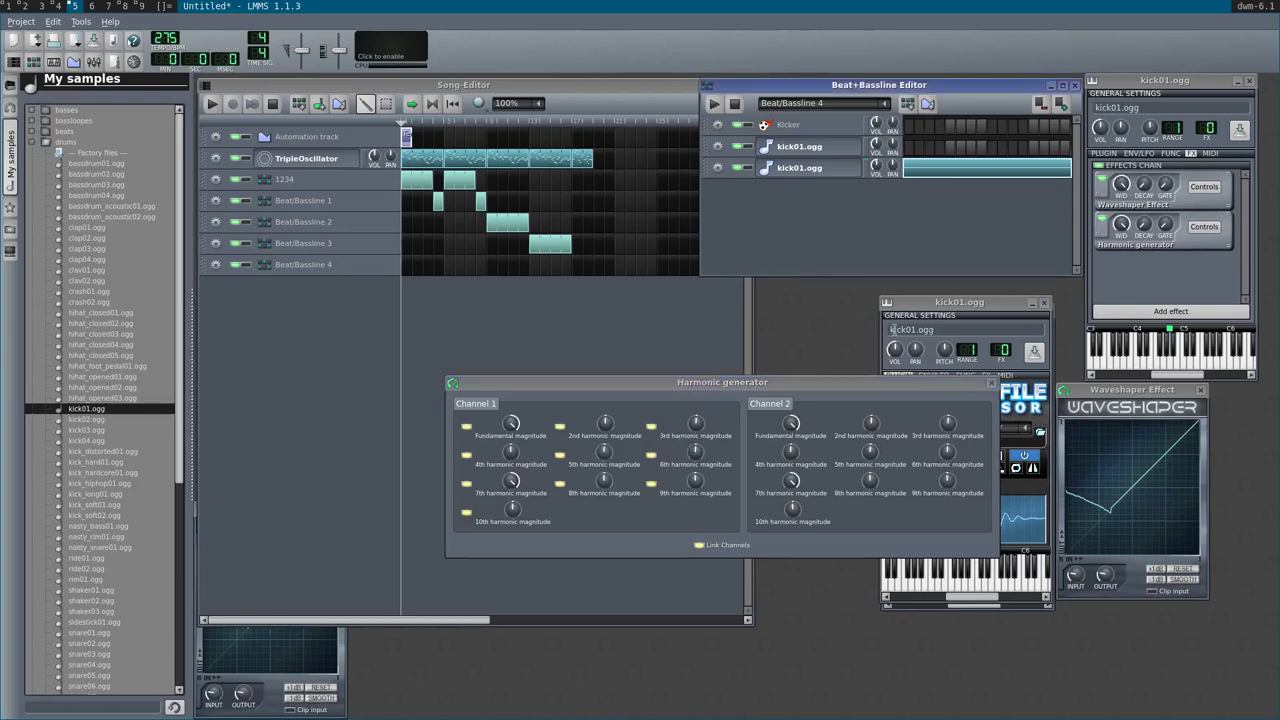
{"action": "key", "text": "Escape"}
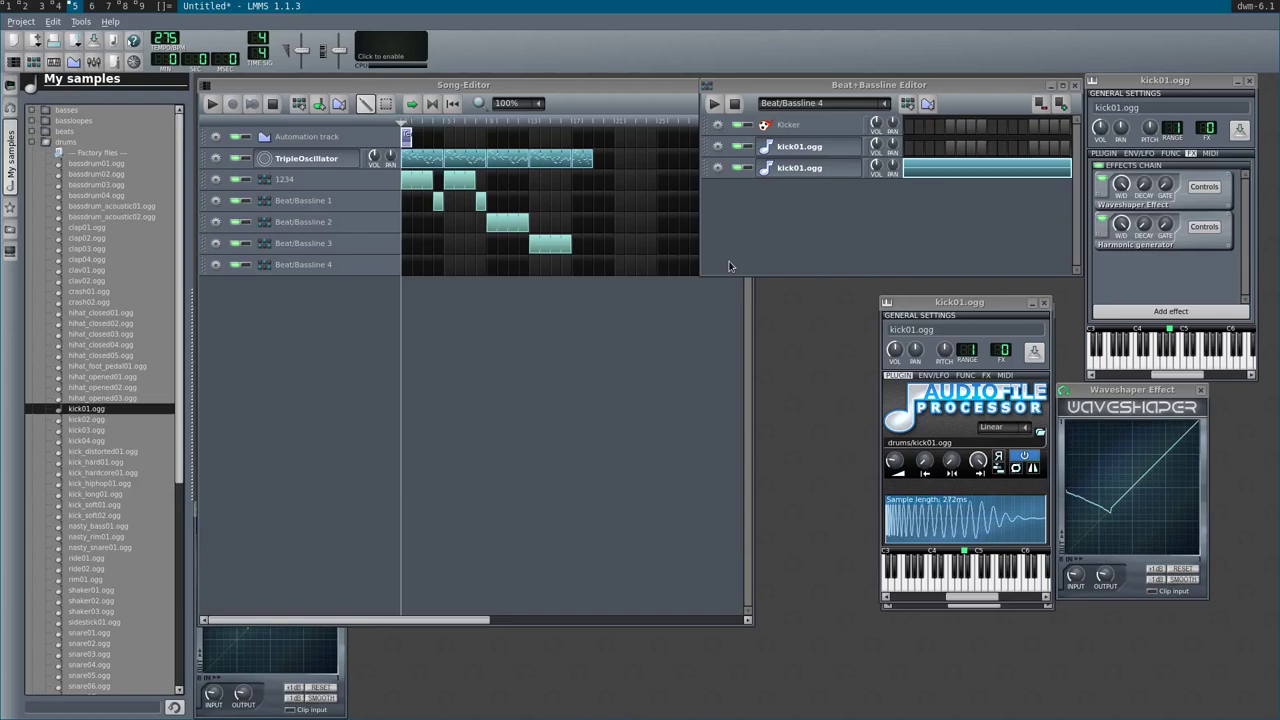
- Play Beat/Bassline 4 and add a second Waveshaper Effect to the second kick01.ogg track's effects chain
{"action": "left_click", "coordinate": [750, 241]}
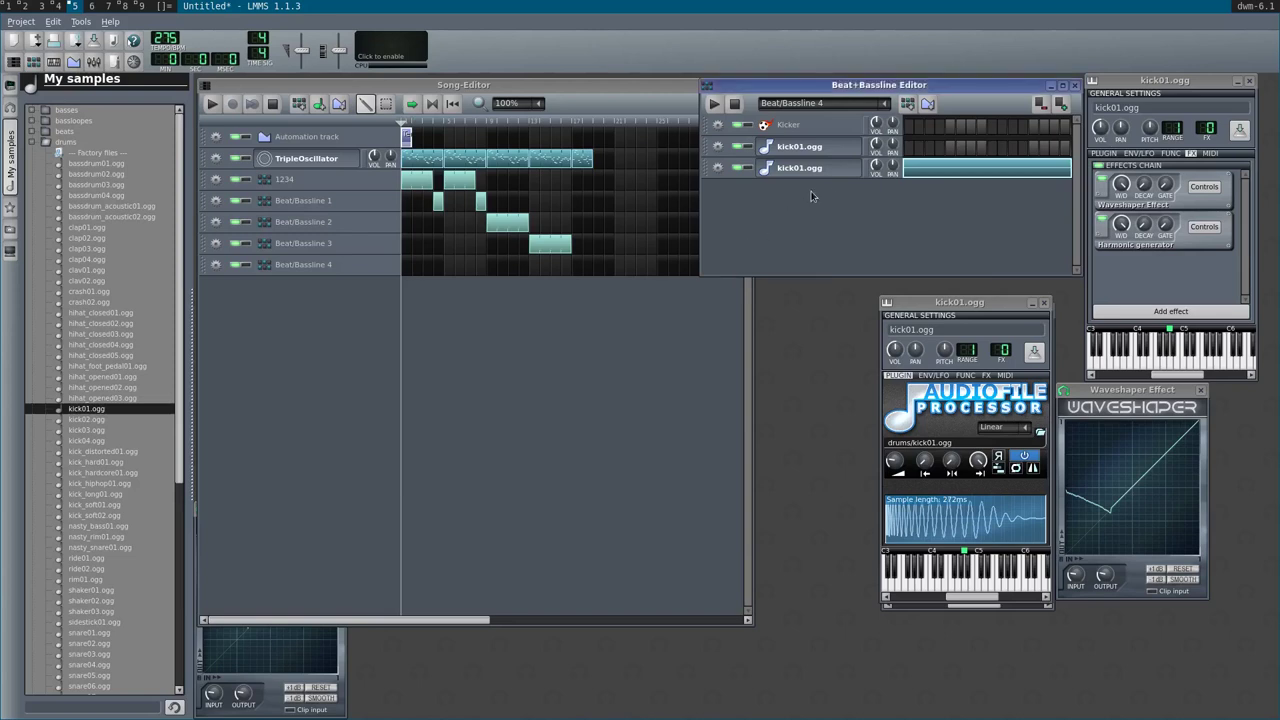
{"action": "key", "text": "space"}
{"action": "left_click", "coordinate": [1125, 312]}
{"action": "left_click", "coordinate": [1125, 312]}
{"action": "type", "text": "wave"}
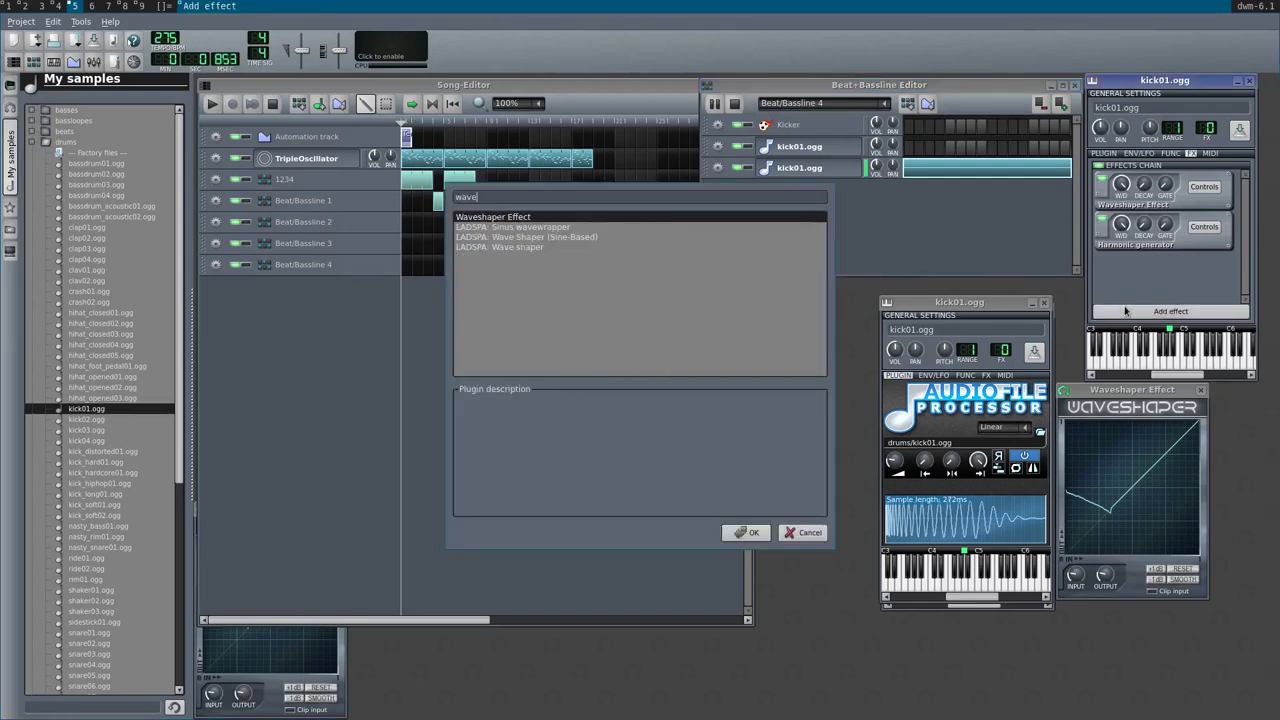
{"action": "left_click", "coordinate": [731, 531]}
- Draw a sharp dip into the lower part of the new Waveshaper's curve and stop the beat playback
{"action": "mouse_move", "coordinate": [764, 640]}
{"action": "left_mouse_down"}
{"action": "mouse_move", "coordinate": [800, 640]}
{"action": "mouse_move", "coordinate": [767, 566]}
{"action": "mouse_move", "coordinate": [808, 630]}
{"action": "left_mouse_up"}
{"action": "left_click", "coordinate": [819, 236]}
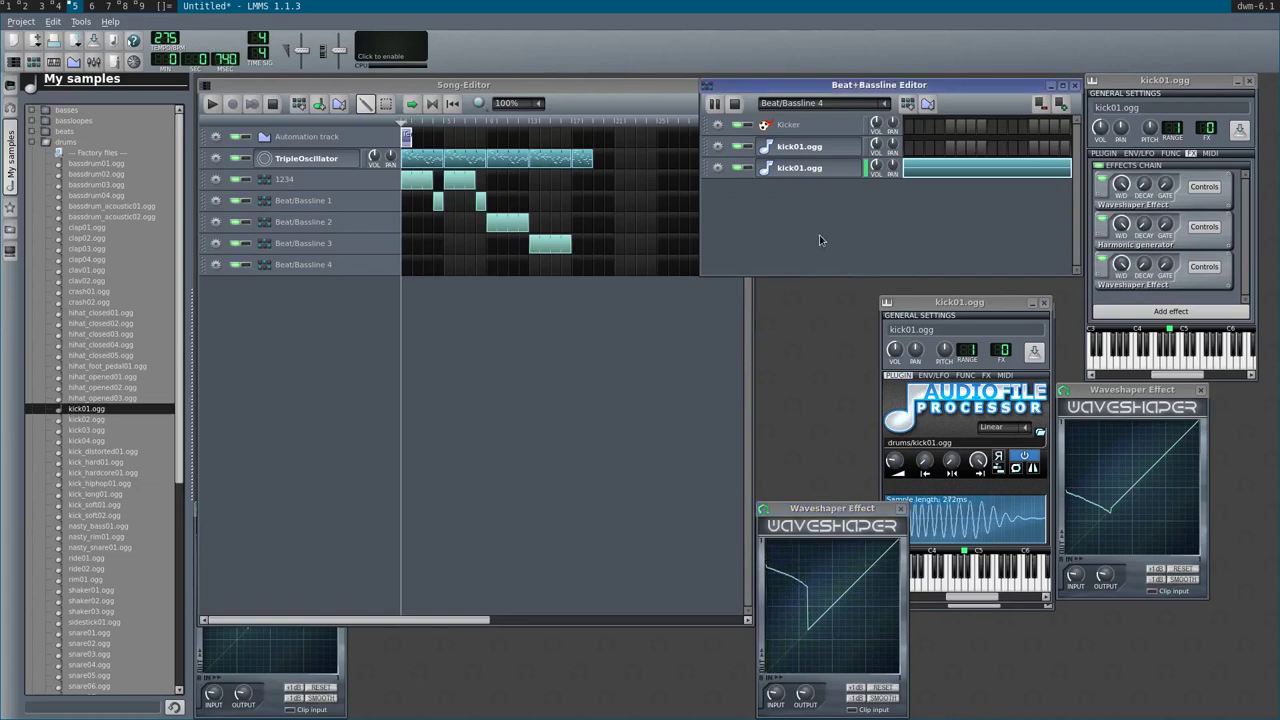
{"action": "key", "text": "space"}
- Place a two-bar Beat/Bassline 4 block at bar 19 and paste a copy of the last TripleOscillator pattern at bar 21
{"action": "left_click", "coordinate": [598, 266]}
{"action": "left_click_drag", "start_coordinate": [600, 265], "coordinate": [613, 266]}
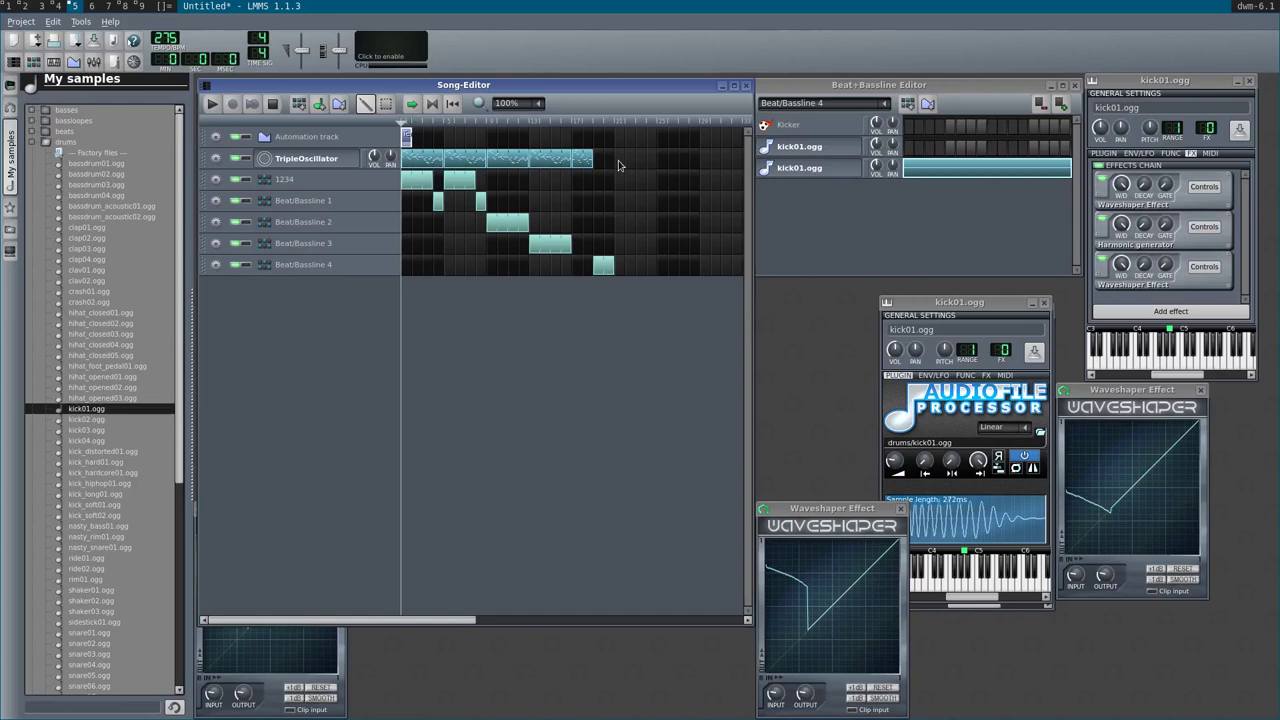
{"action": "right_click", "coordinate": [586, 164]}
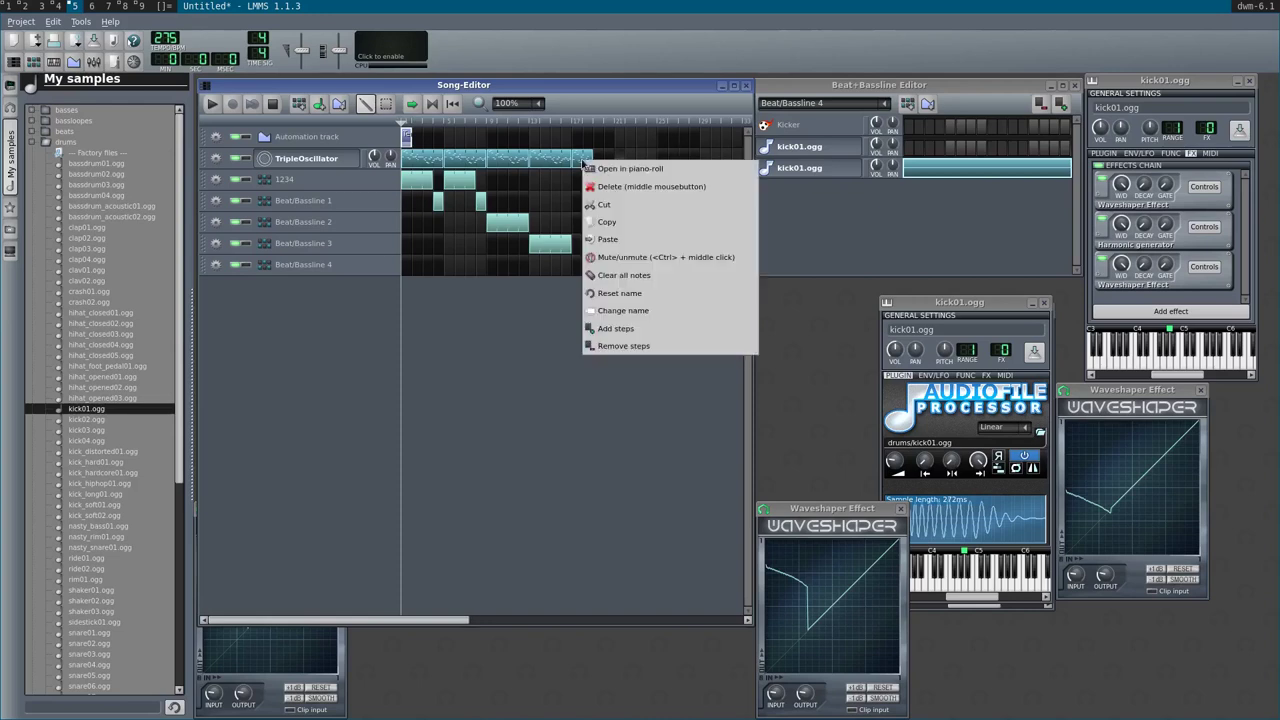
{"action": "left_click", "coordinate": [599, 224]}
{"action": "right_click", "coordinate": [624, 165]}
{"action": "left_click", "coordinate": [639, 240]}
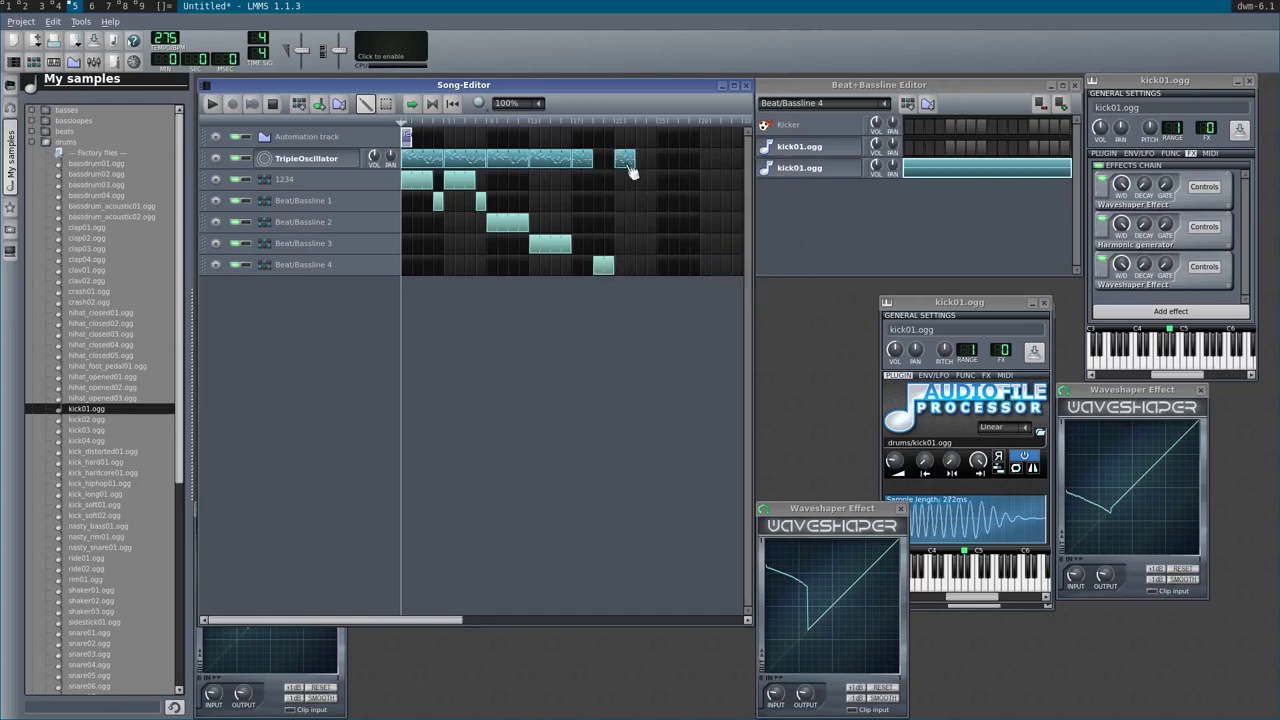
- Transpose all notes of the pasted TripleOscillator pattern up four semitones so the first note sits on E7, and close the piano roll
{"action": "double_click", "coordinate": [625, 160]}
{"action": "key", "text": "ctrl+a"}
{"action": "scroll", "coordinate": [603, 214], "scroll_direction": "down", "scroll_amount": 2, "text": "ctrl"}
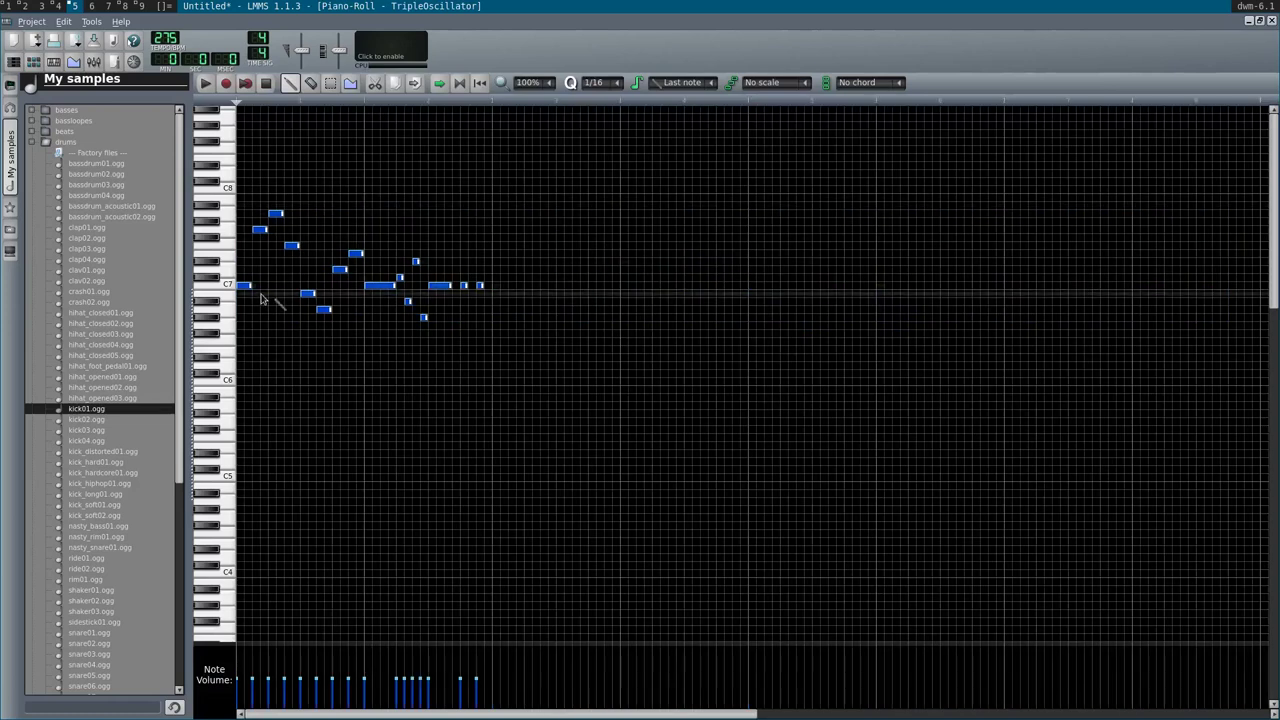
{"action": "scroll", "coordinate": [249, 288], "scroll_direction": "up", "scroll_amount": 1, "text": "ctrl"}
{"action": "left_click_drag", "start_coordinate": [249, 289], "coordinate": [249, 260]}
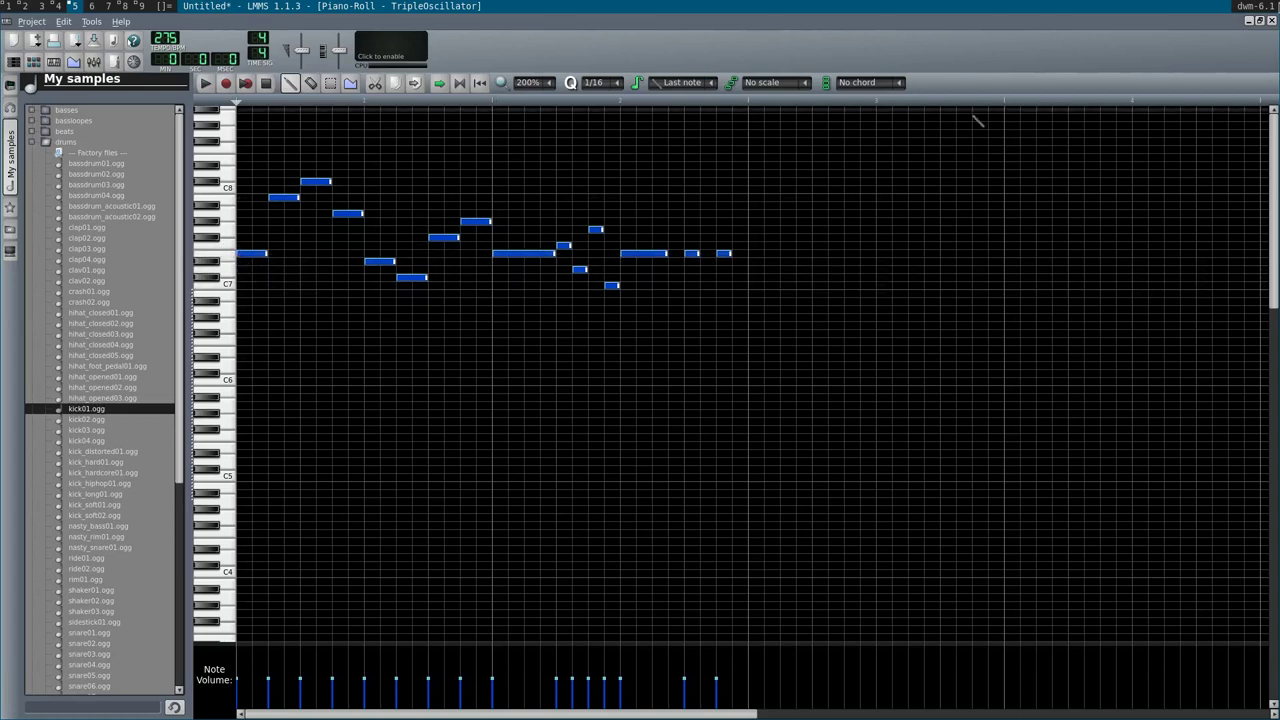
{"action": "left_click", "coordinate": [1272, 20]}
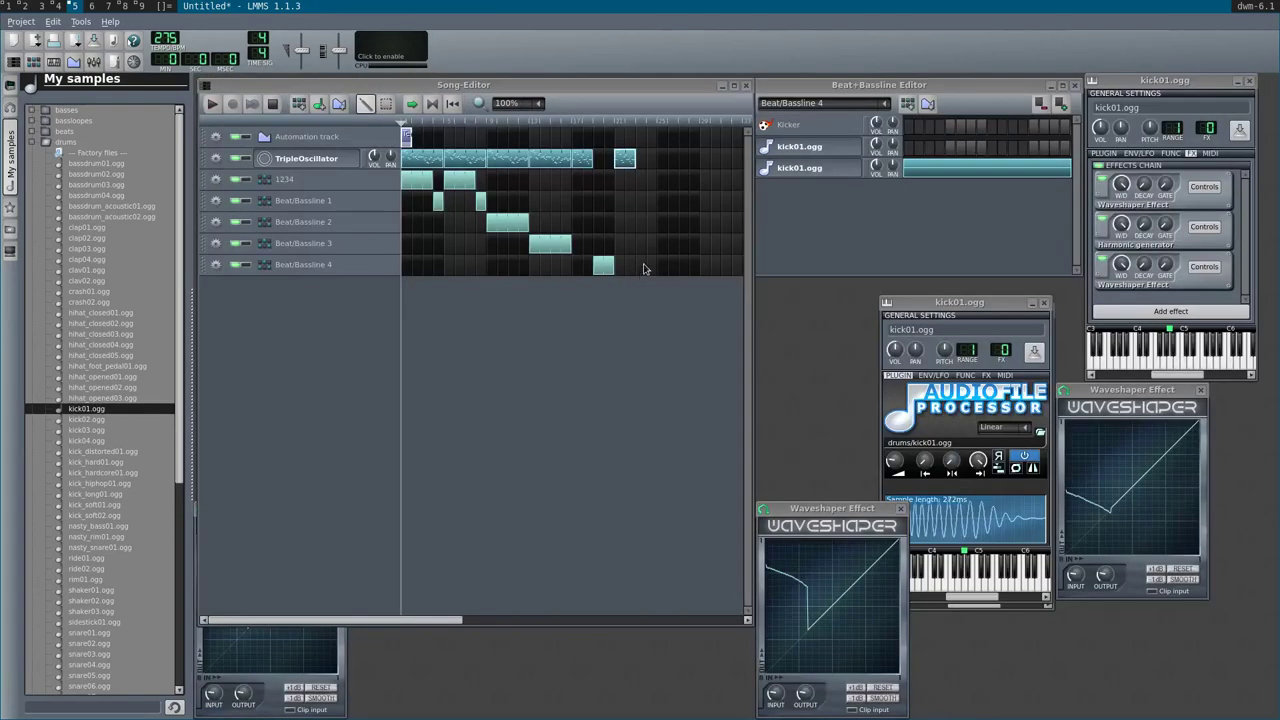
- Place a two-bar Beat/Bassline 4 block at bar 23 and add an automation track to the song
{"action": "left_click", "coordinate": [644, 266]}
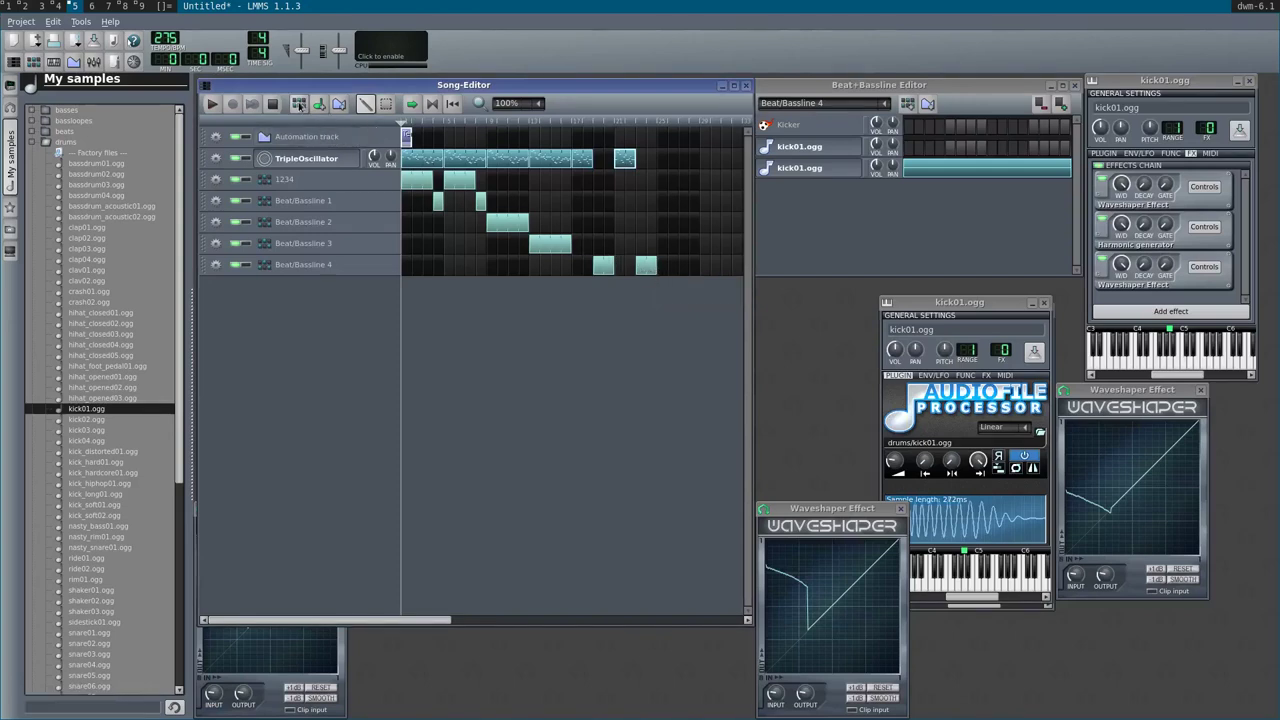
{"action": "left_click", "coordinate": [339, 104]}
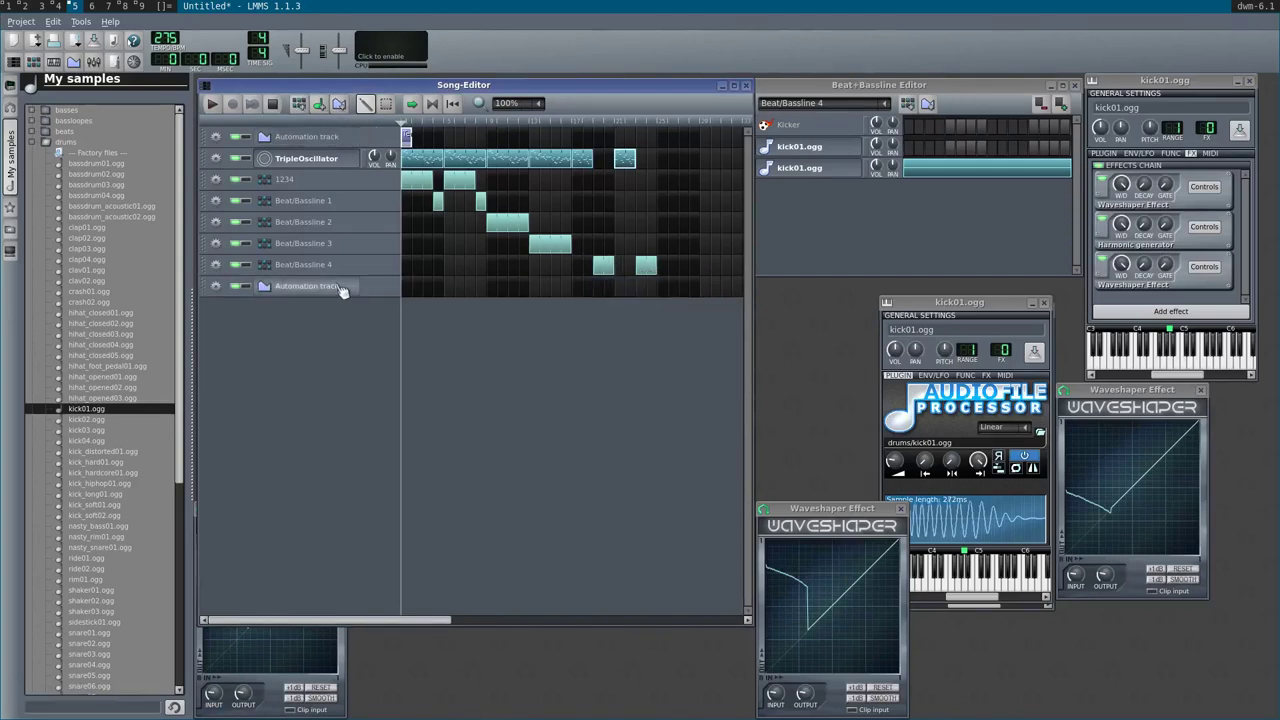
- Rename the second kick01.ogg track as "kick01.ogg dist"
{"action": "left_click", "coordinate": [815, 170]}
{"action": "left_click", "coordinate": [815, 170]}
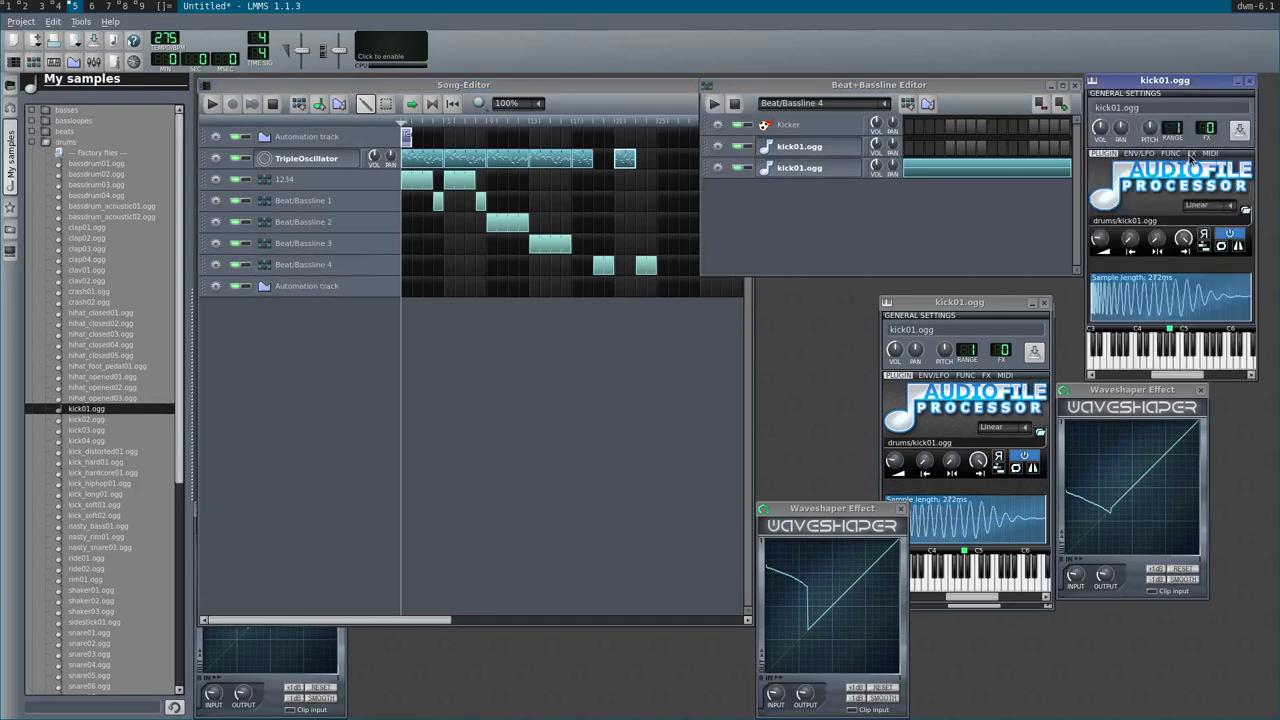
{"action": "double_click", "coordinate": [799, 168]}
{"action": "key", "text": "End"}
{"action": "type", "text": "dist"}
{"action": "key", "text": "Return"}
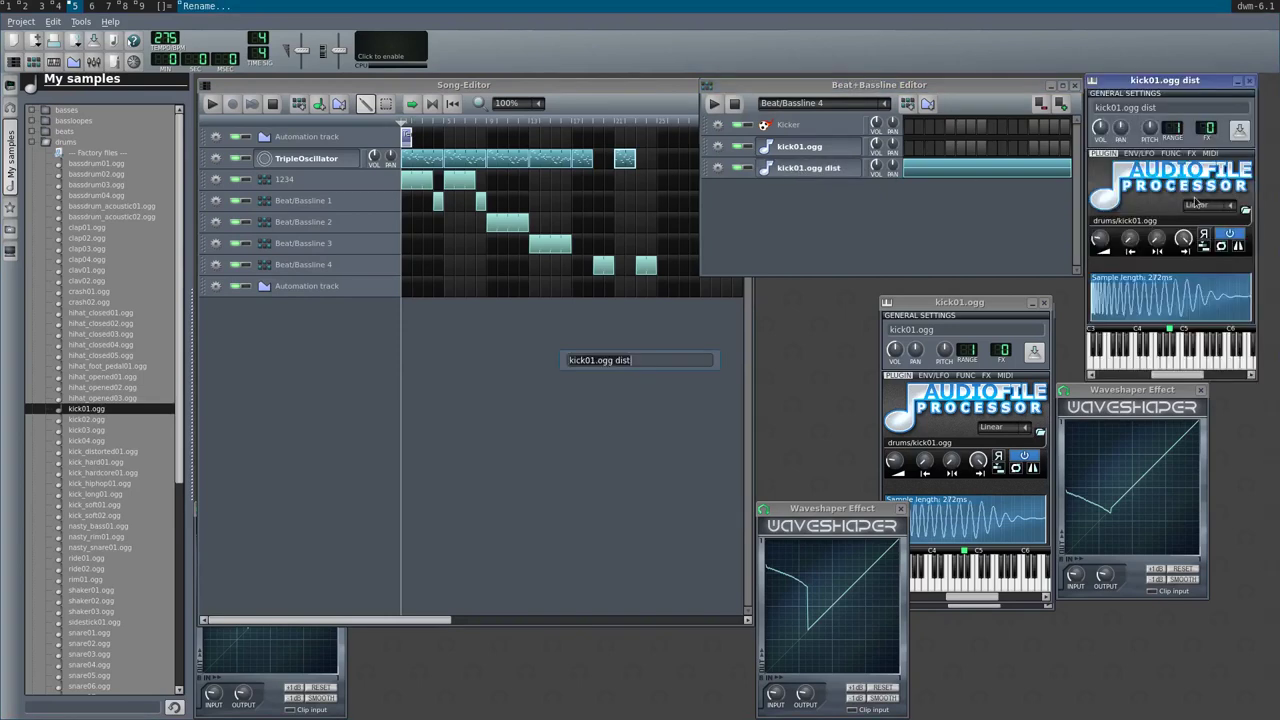
- Add the LADSPA AM pitchshifter to the effects chain of kick01.ogg dist
{"action": "left_click", "coordinate": [1191, 153]}
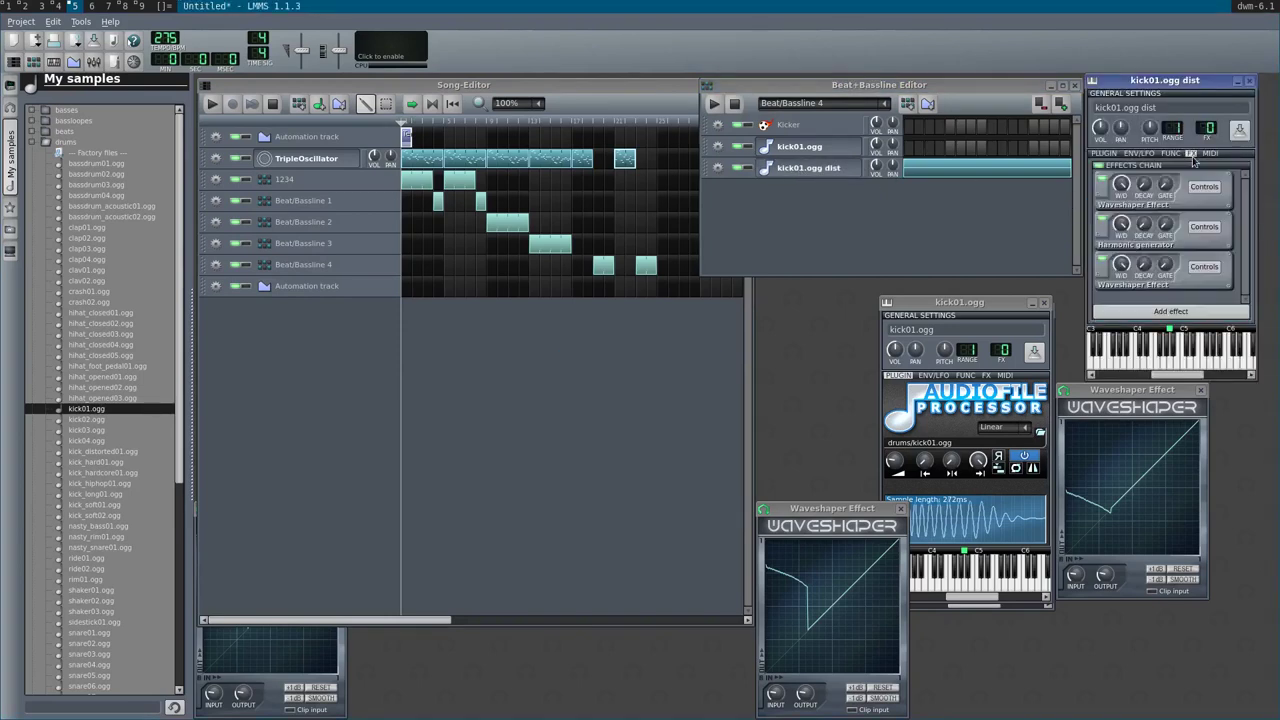
{"action": "left_click", "coordinate": [1117, 314]}
{"action": "type", "text": "a"}
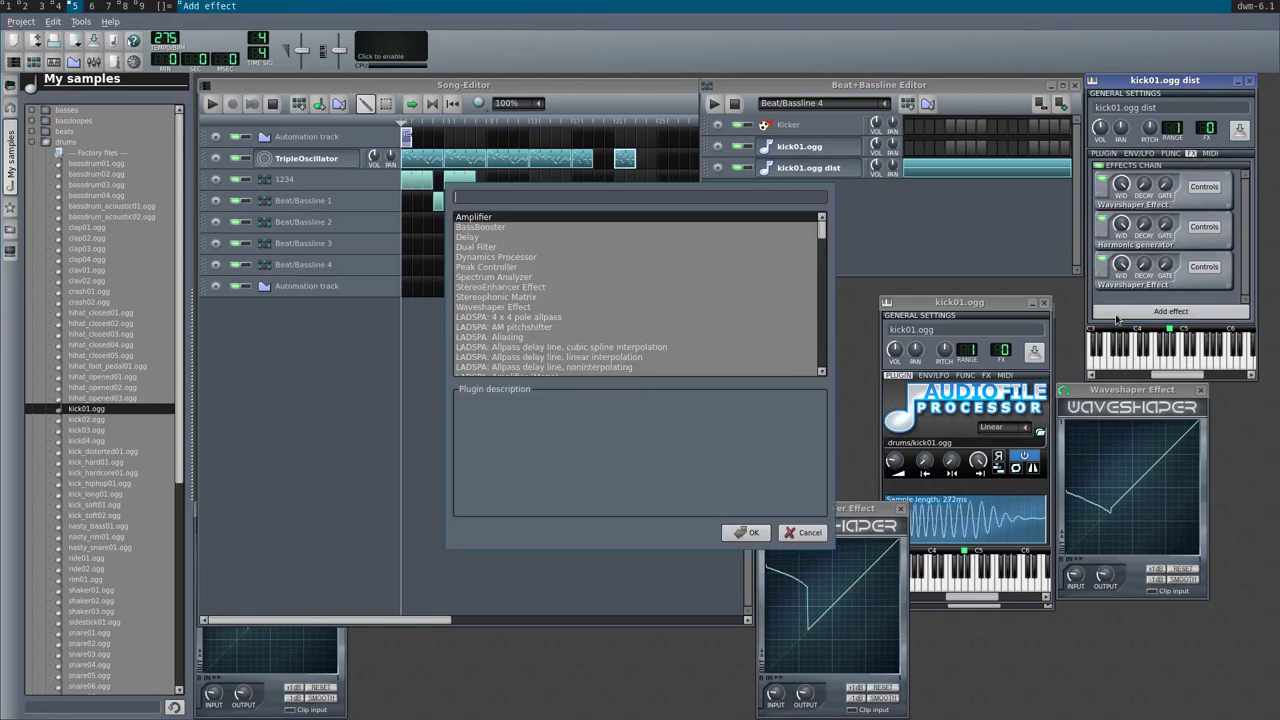
{"action": "type", "text": "pitch"}
{"action": "key", "text": "Return"}
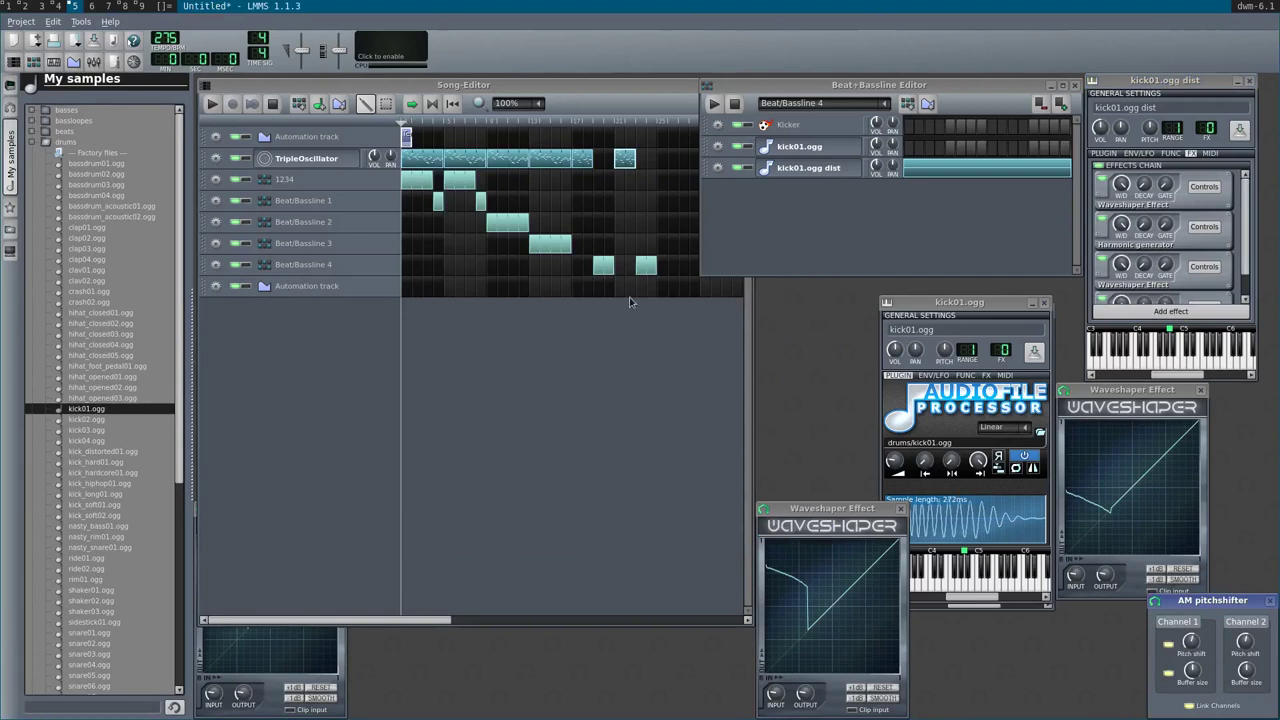
- Create two-bar automation clips under the Beat/Bassline 4 blocks at bars 19 and 23 and link both to the AM pitchshifter's pitch shift
{"action": "left_click", "coordinate": [602, 292]}
{"action": "left_click_drag", "start_coordinate": [1190, 641], "coordinate": [600, 288]}
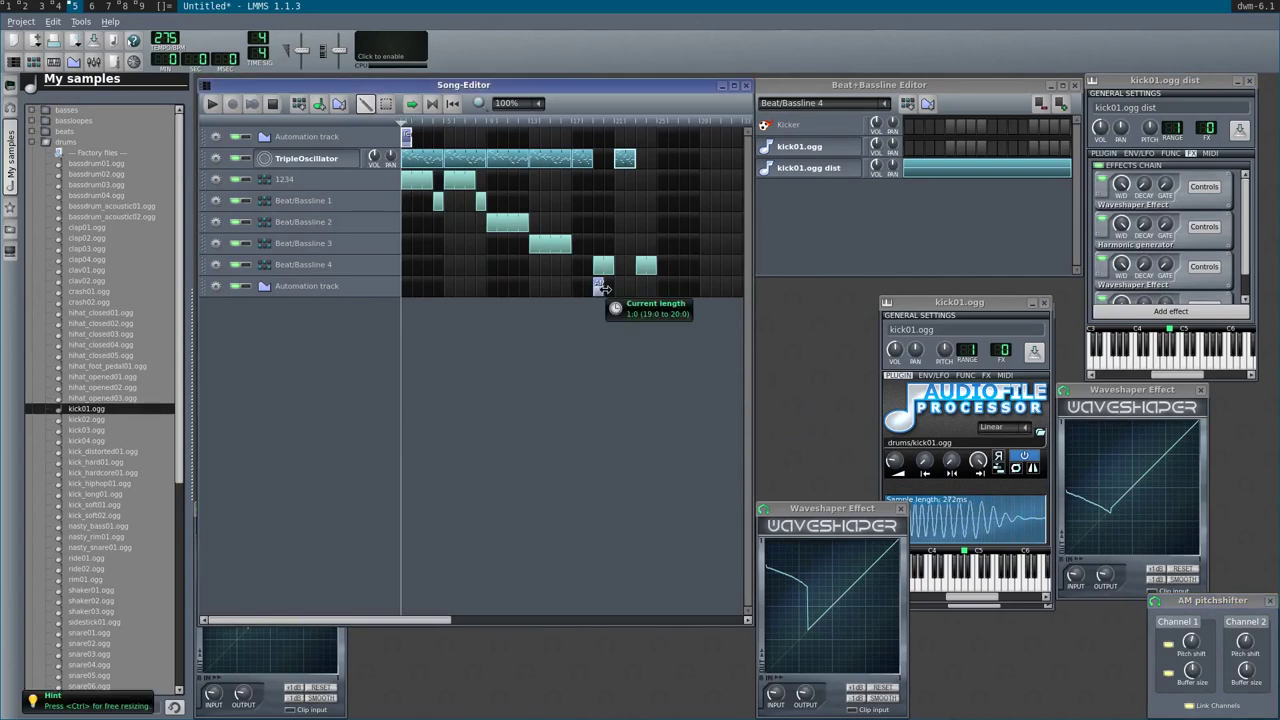
{"action": "left_click", "coordinate": [641, 288]}
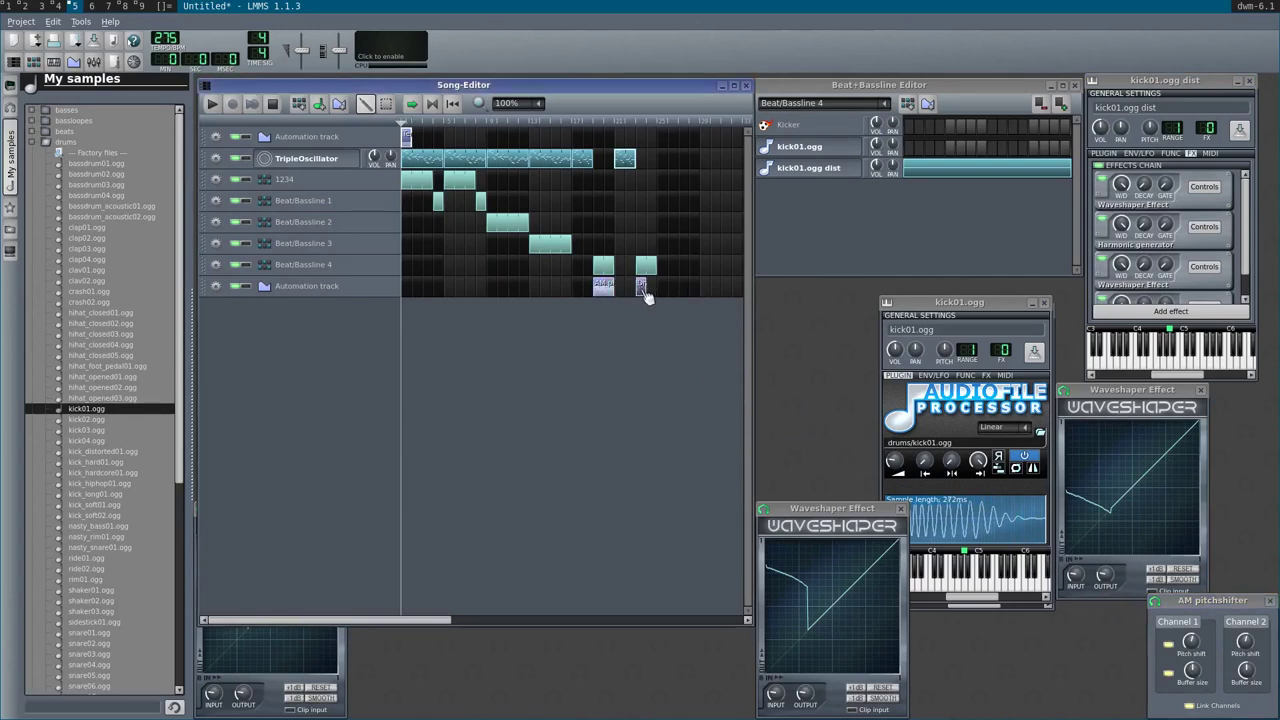
{"action": "left_click_drag", "start_coordinate": [1190, 643], "coordinate": [648, 288]}
- Raise the constant pitch shift level in the bar 23 automation clip and play the song from about bar 13
{"action": "double_click", "coordinate": [645, 286]}
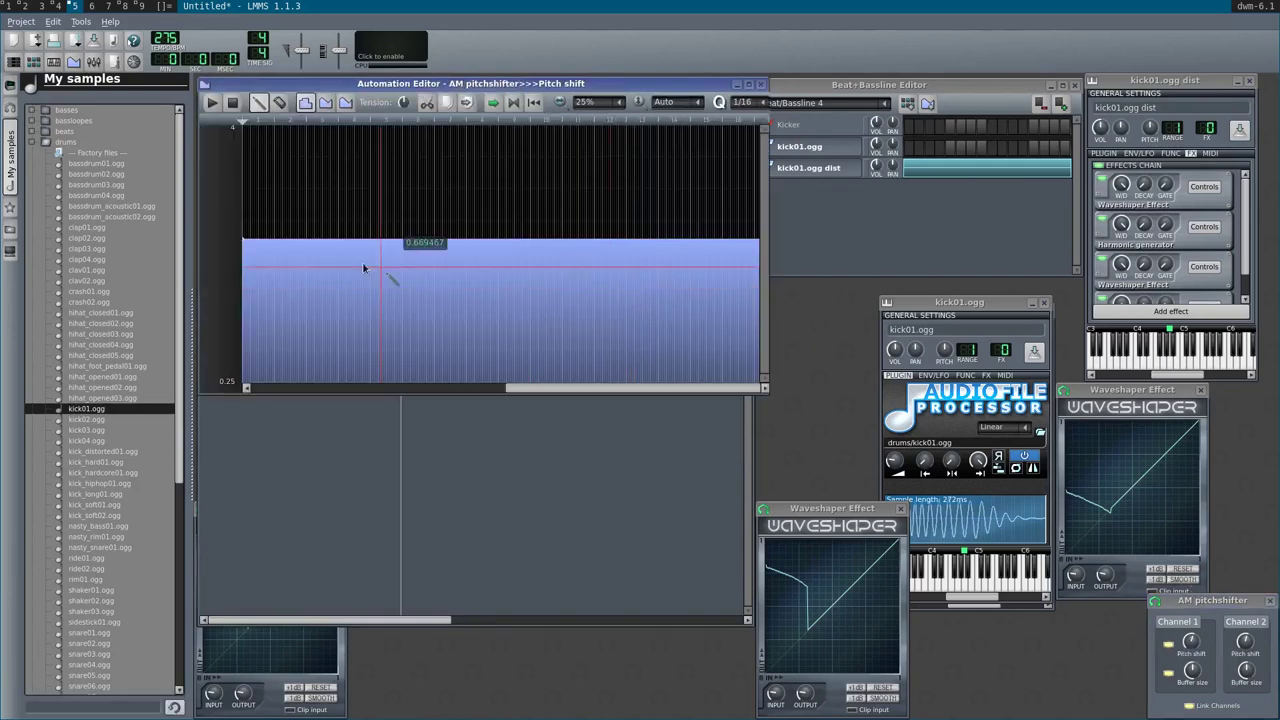
{"action": "left_click", "coordinate": [242, 212]}
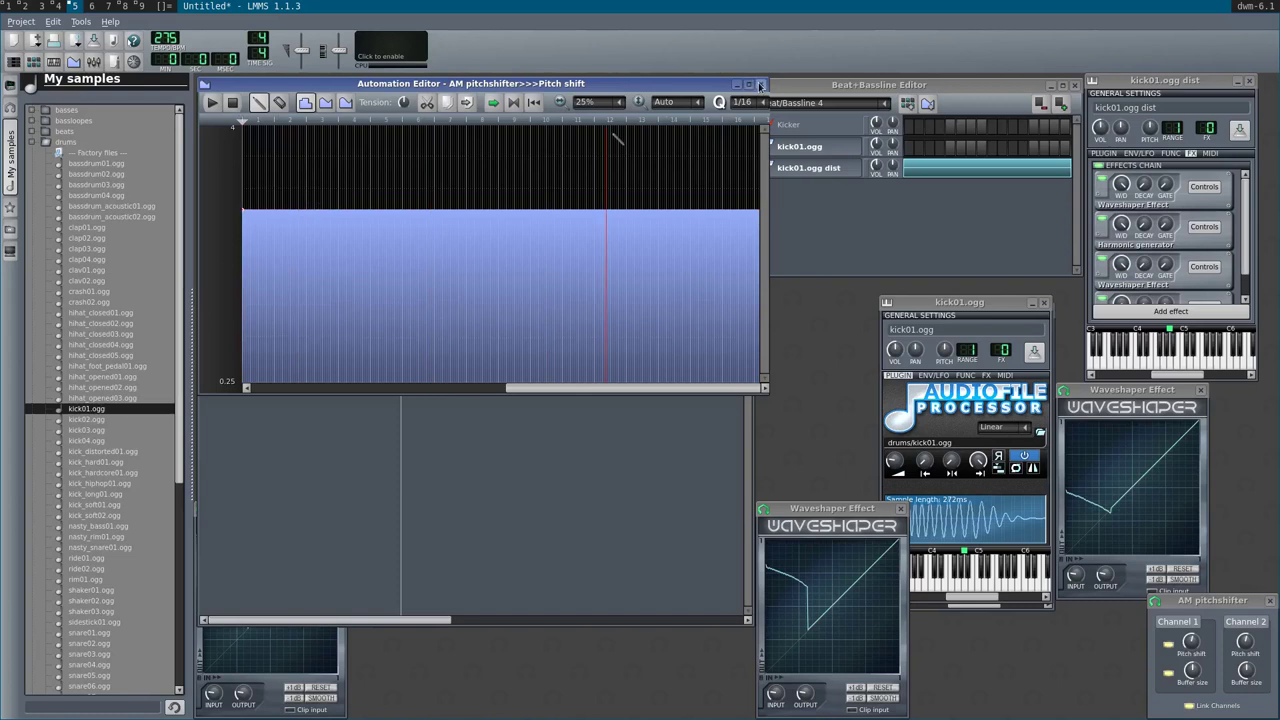
{"action": "left_click", "coordinate": [760, 84]}
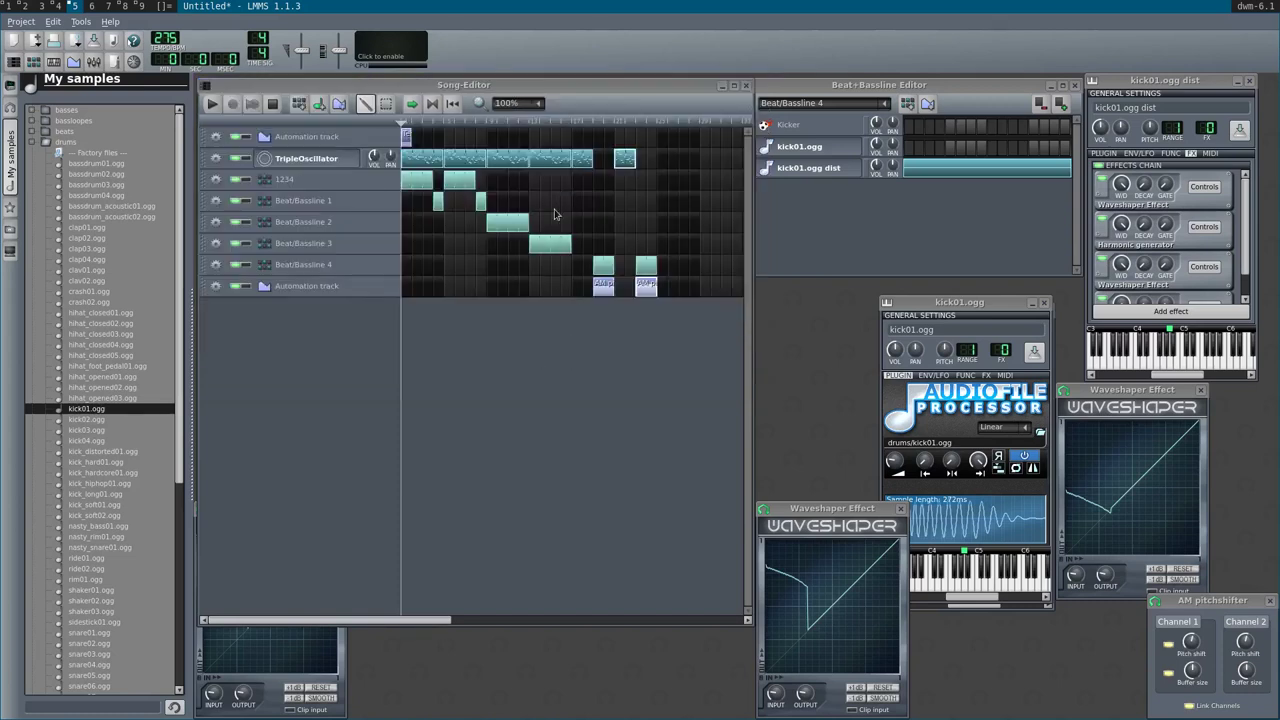
{"action": "left_click", "coordinate": [533, 124]}
{"action": "key", "text": "space"}
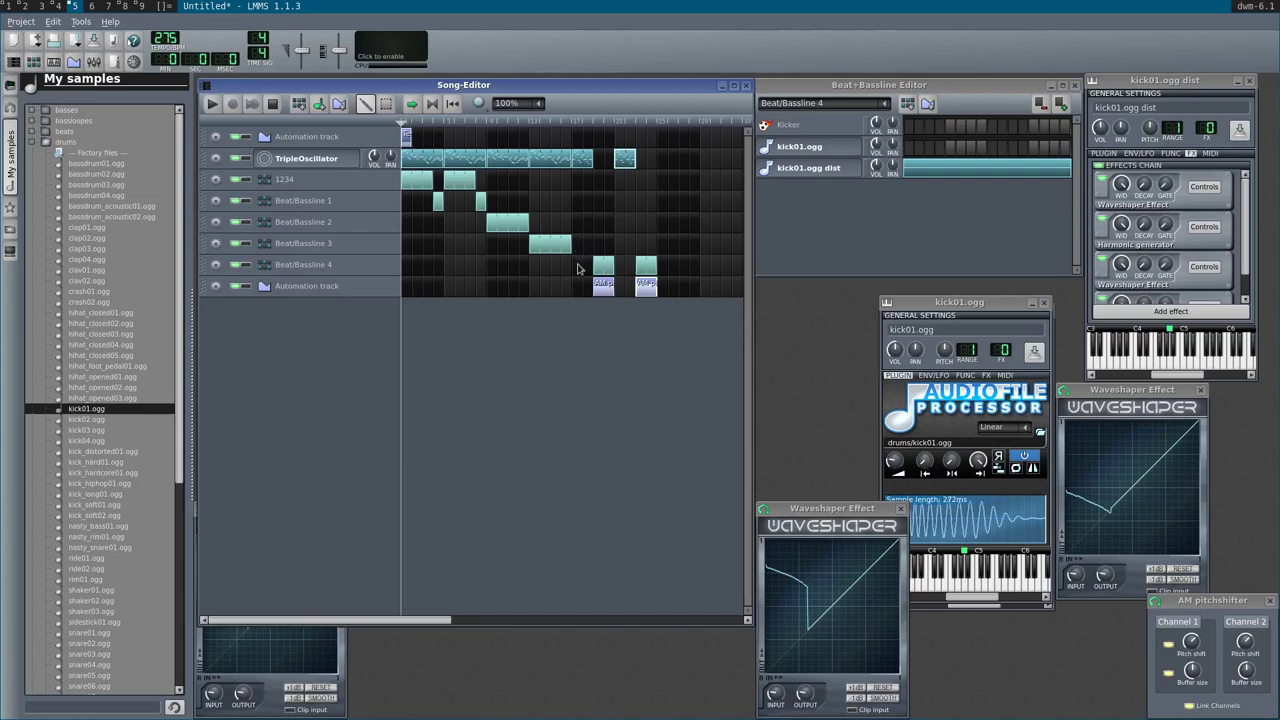
- Add a new empty Beat/Bassline 5 and inspect the Kicker's effects chain
{"action": "left_click", "coordinate": [838, 185]}
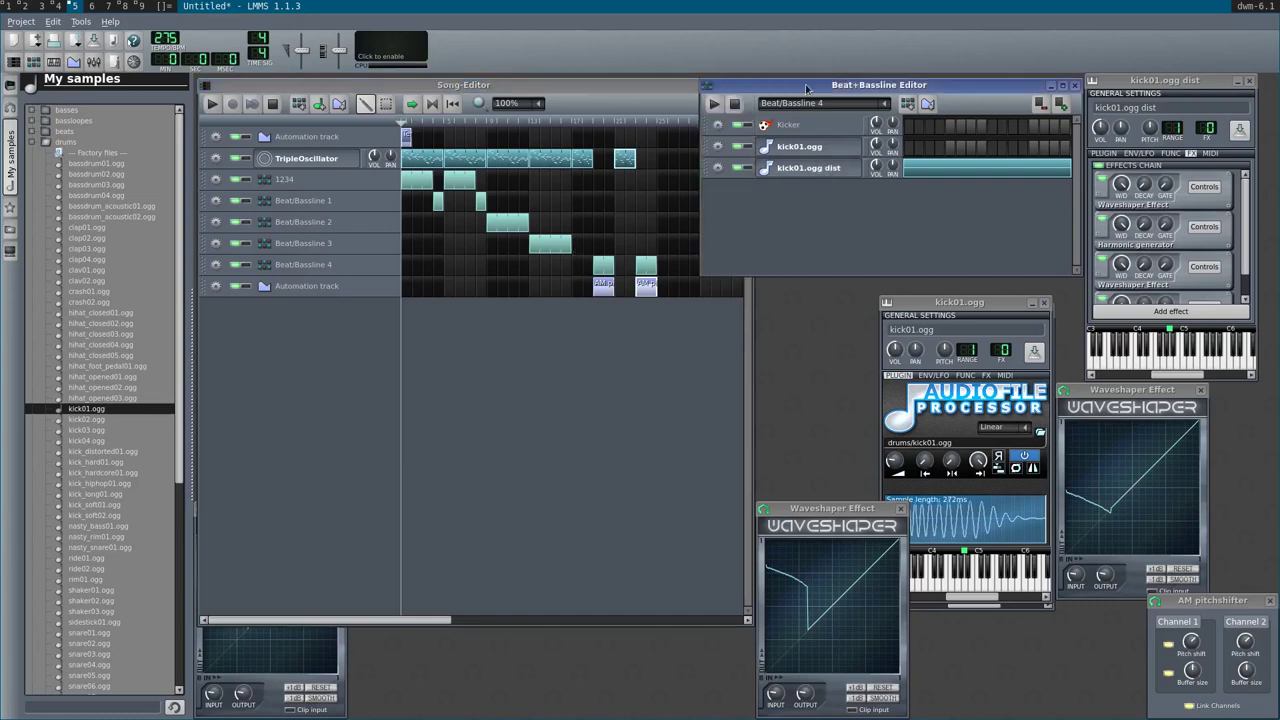
{"action": "left_click", "coordinate": [907, 103]}
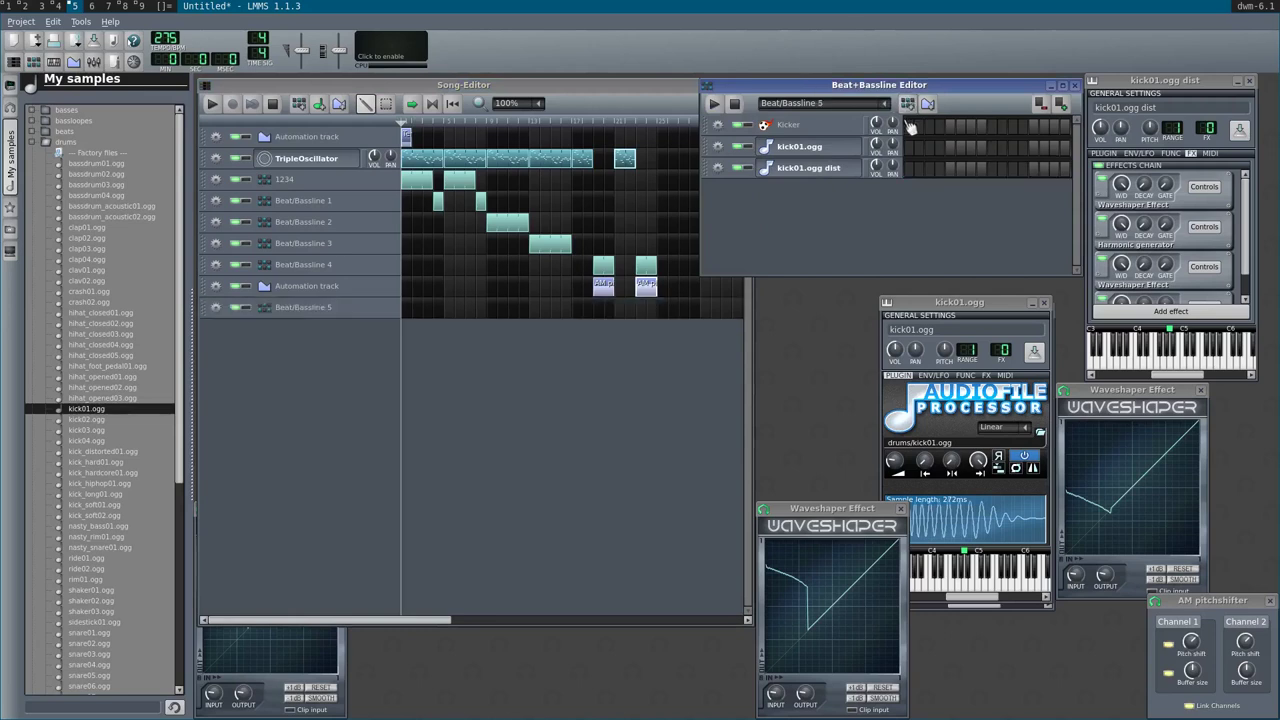
{"action": "left_click", "coordinate": [815, 121]}
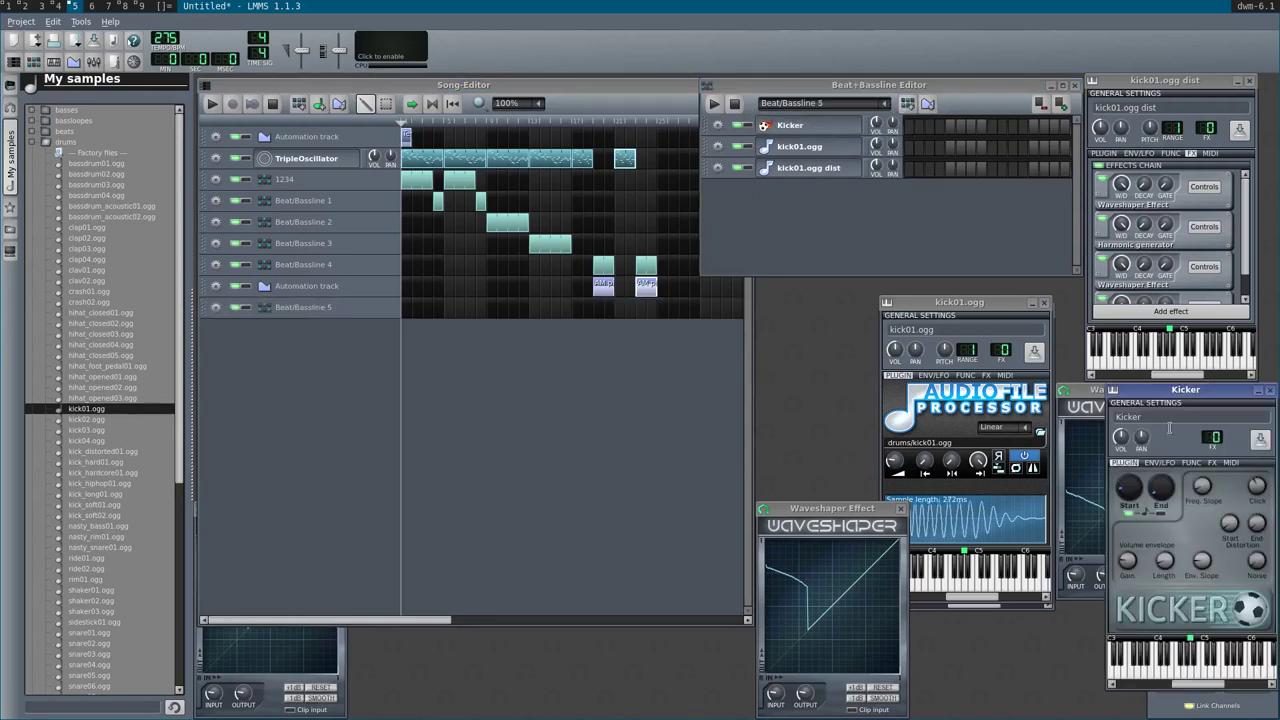
{"action": "left_click", "coordinate": [1211, 463]}
{"action": "left_click", "coordinate": [938, 234]}
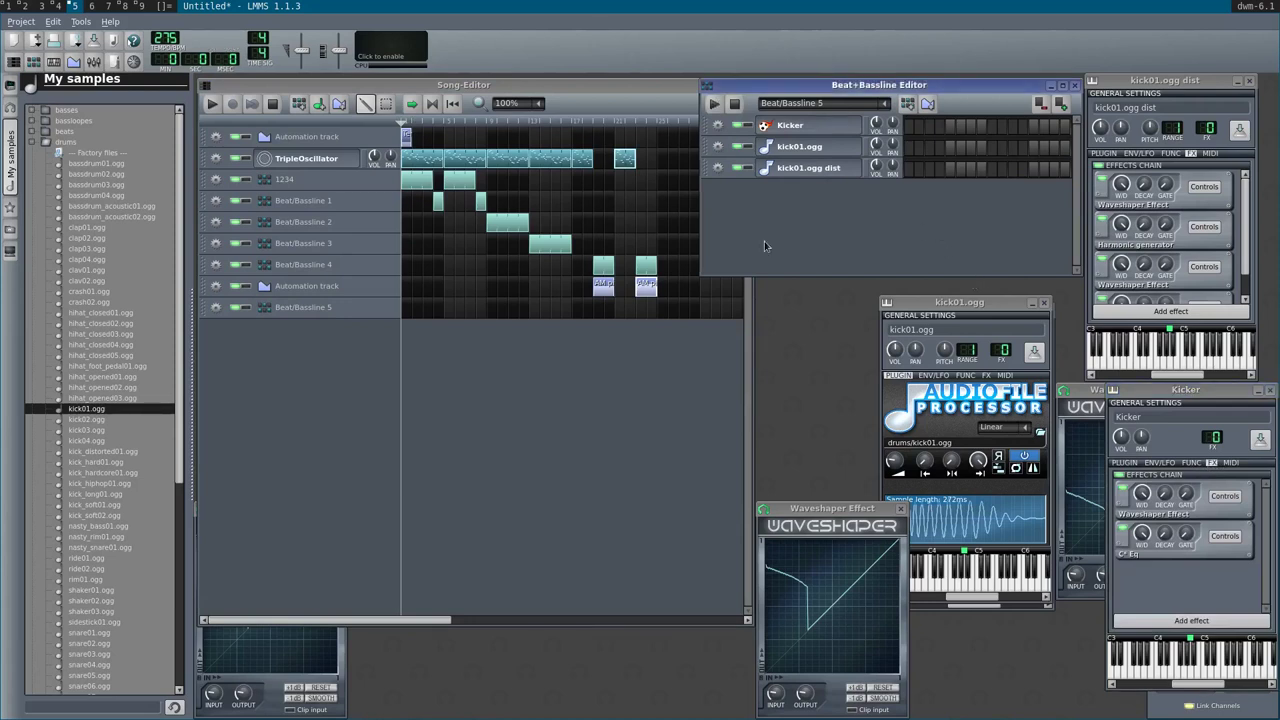
- Preview the bassdrum01.ogg sample and show the list of instrument plugins
{"action": "left_click", "coordinate": [79, 165]}
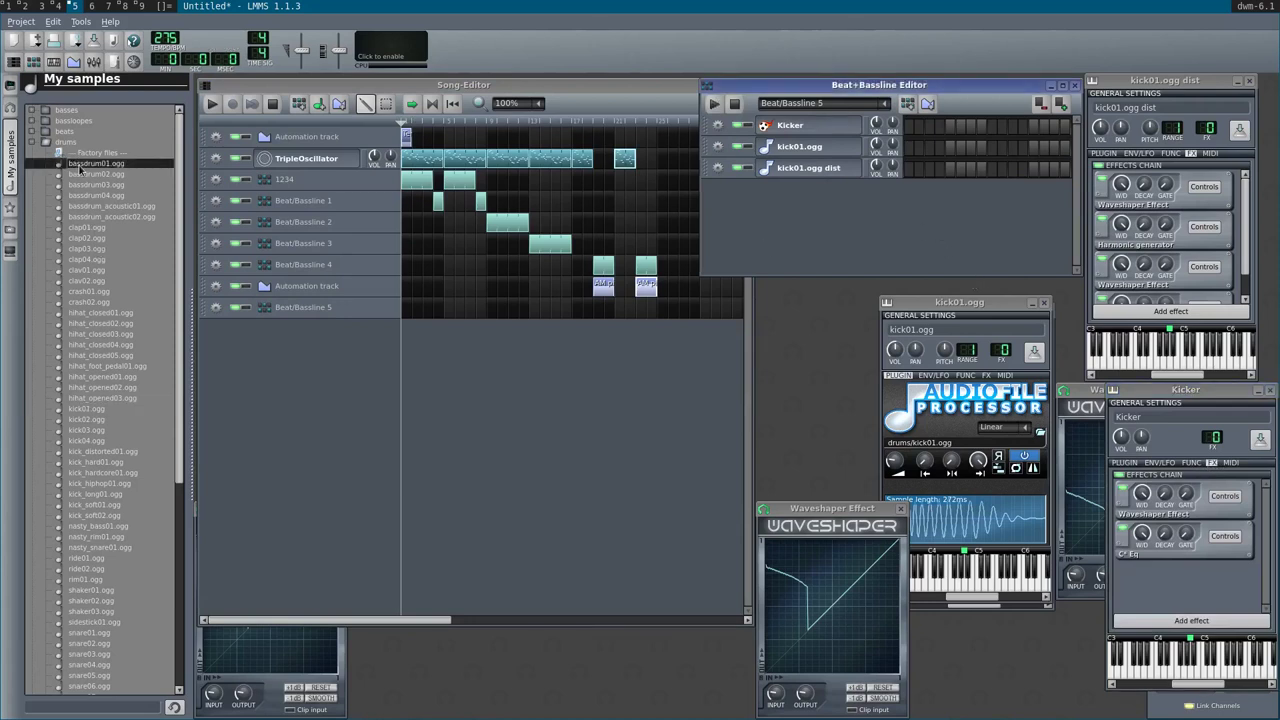
{"action": "left_click", "coordinate": [11, 104]}
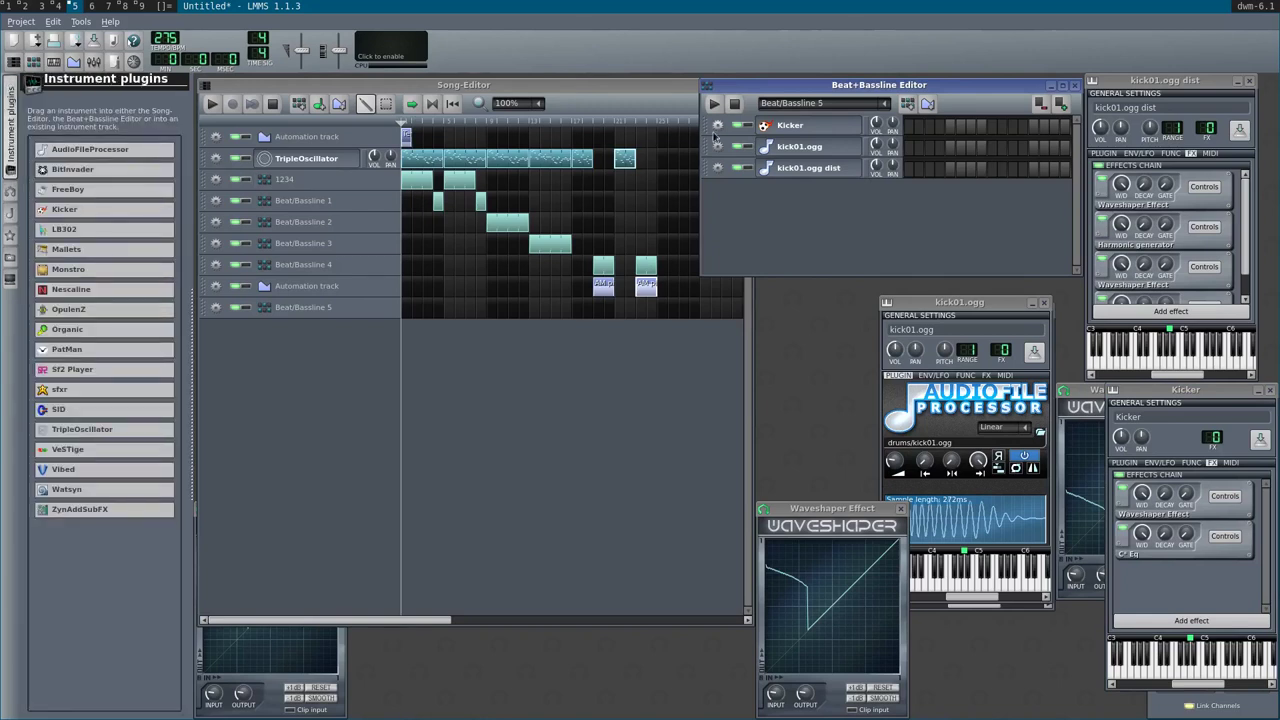
- Replace the Kicker track in Beat/Bassline 5 with a new Kicker instrument and activate its steps 1 and 9
{"action": "left_click", "coordinate": [717, 125]}
{"action": "left_click", "coordinate": [730, 159]}
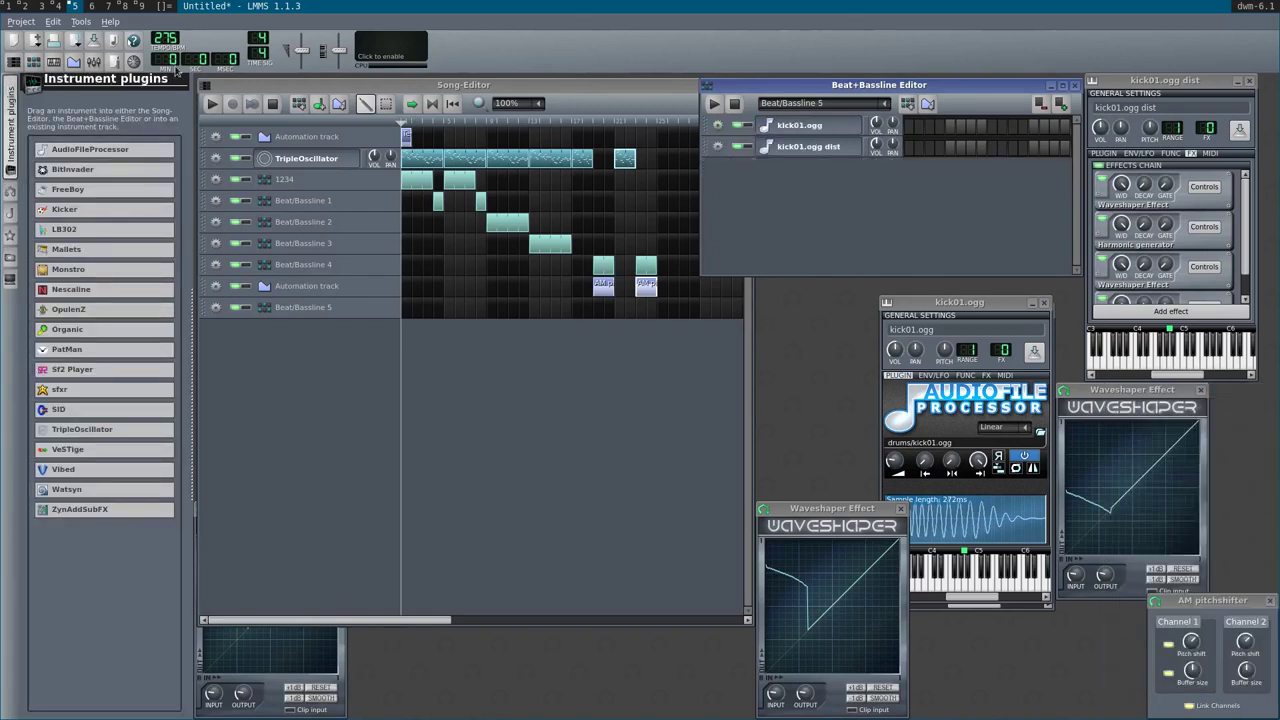
{"action": "left_click_drag", "start_coordinate": [73, 214], "coordinate": [831, 194]}
{"action": "left_click", "coordinate": [912, 170]}
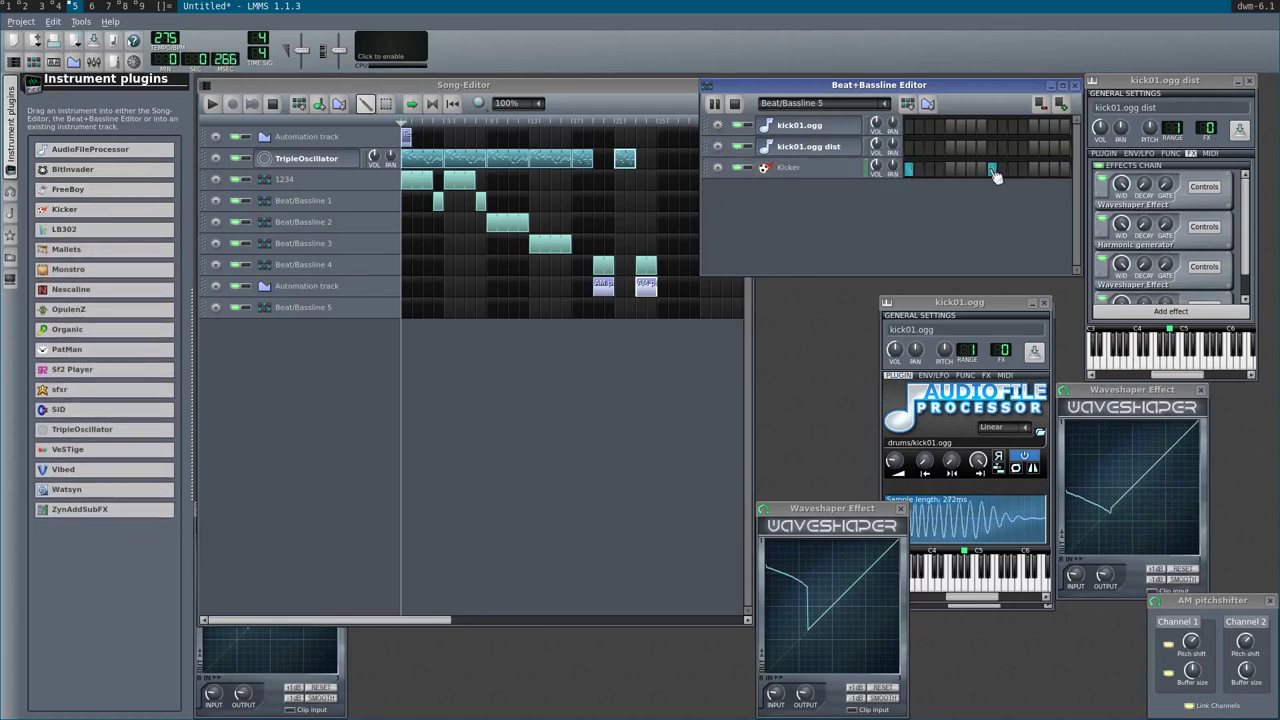
- Open the new Kicker's settings, examine its envelope and noise controls, reposition the window and close it
{"action": "left_click", "coordinate": [795, 170]}
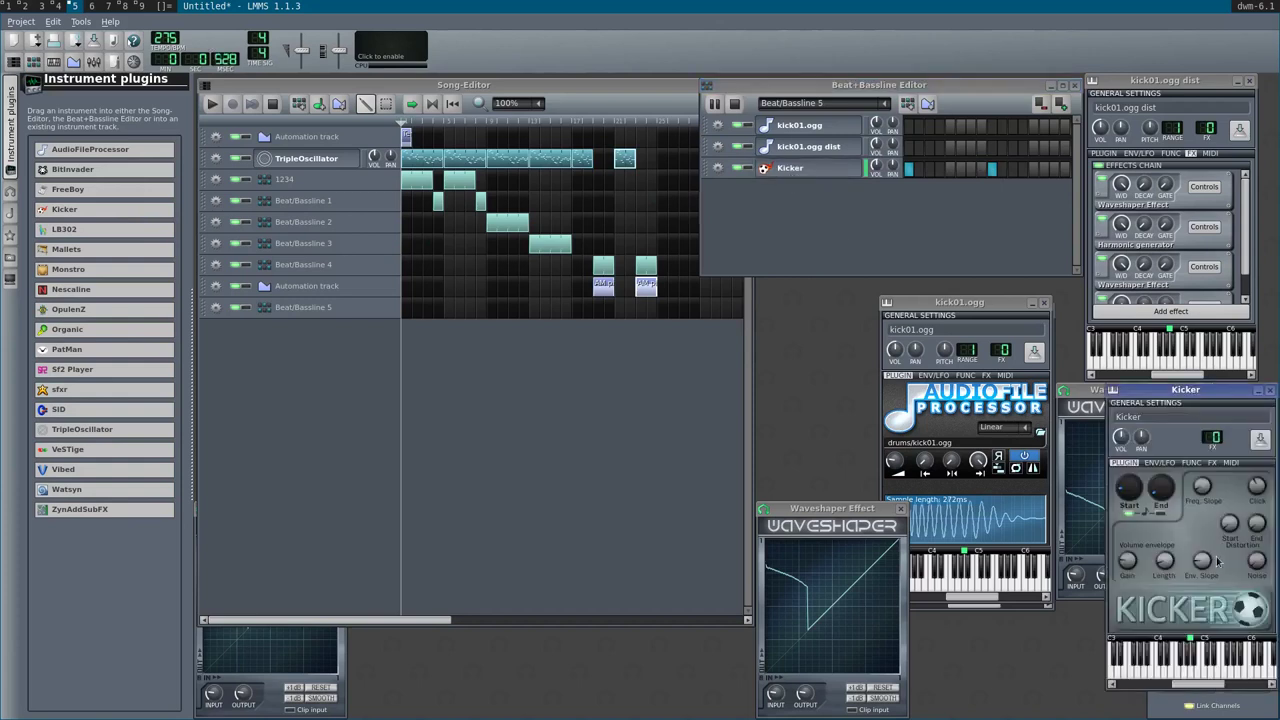
{"action": "mouse_move", "coordinate": [1130, 562]}
{"action": "mouse_move", "coordinate": [1260, 561]}
{"action": "left_click_drag", "start_coordinate": [1238, 533], "coordinate": [1150, 471]}
{"action": "mouse_move", "coordinate": [1140, 470]}
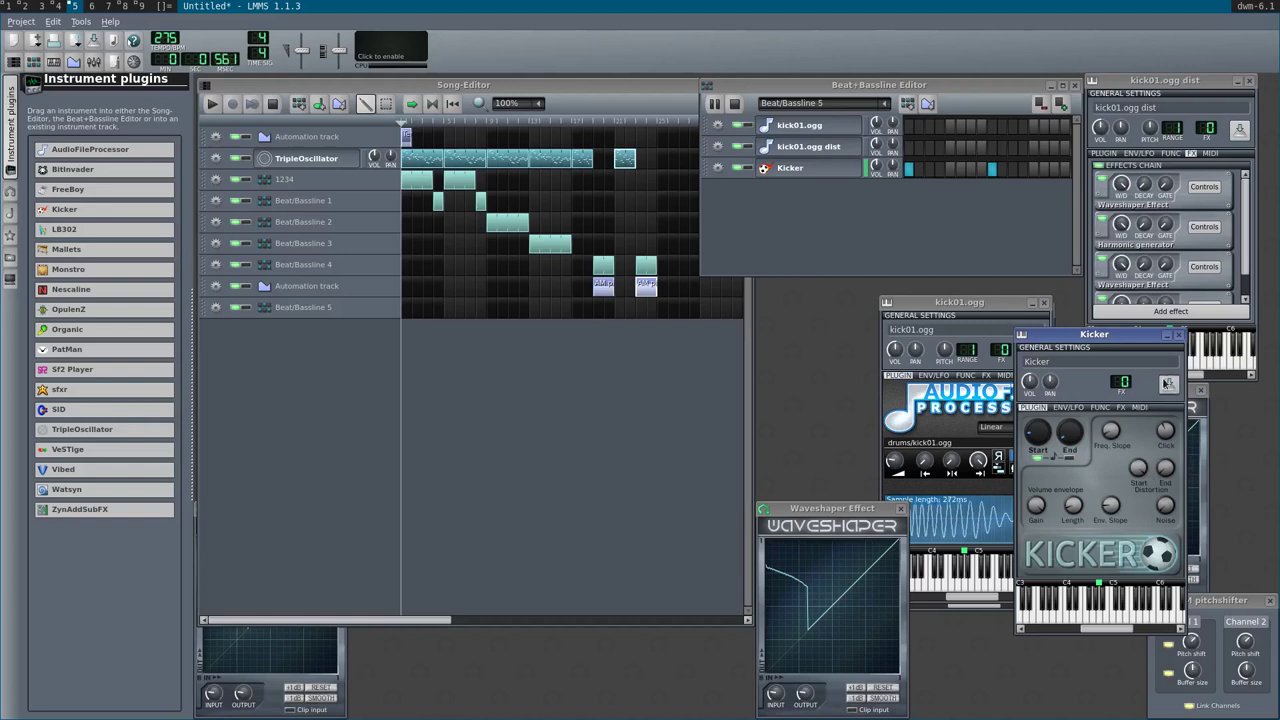
{"action": "left_click", "coordinate": [1179, 335]}
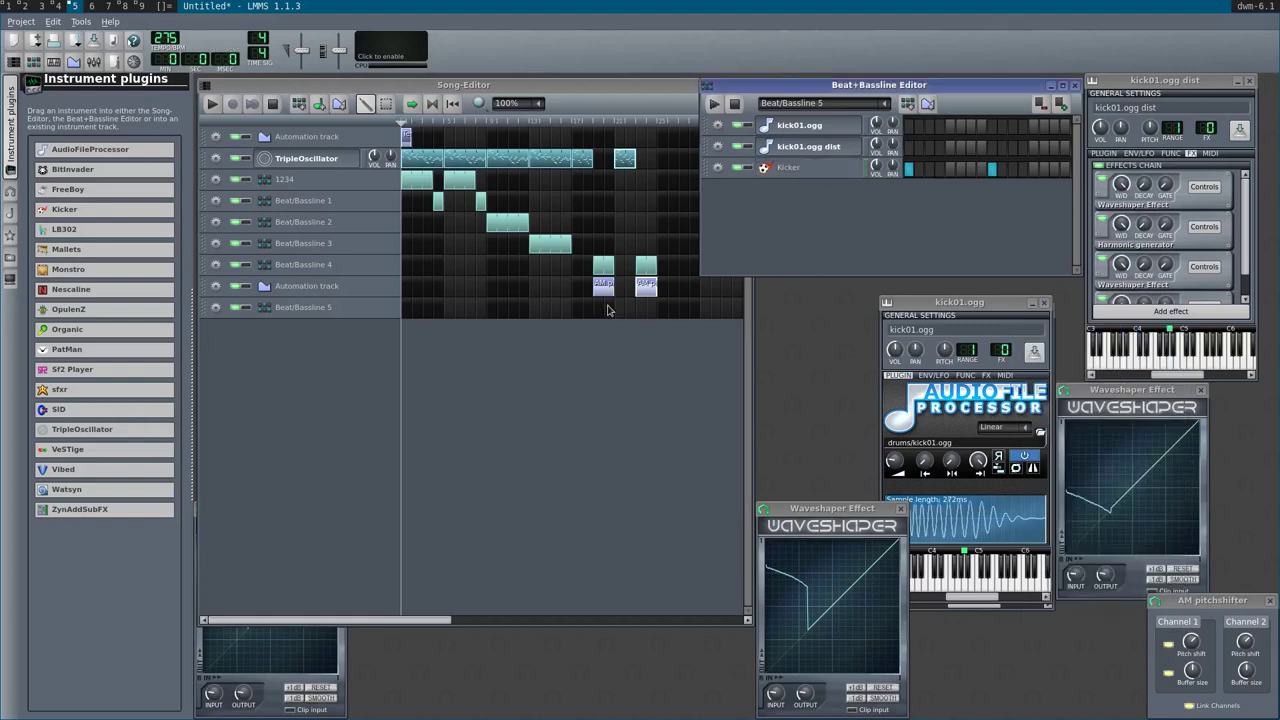
- Fill bars 17–18 and 21–22 of the Beat/Bassline 5 track with blocks and play the song
{"action": "left_click", "coordinate": [575, 303]}
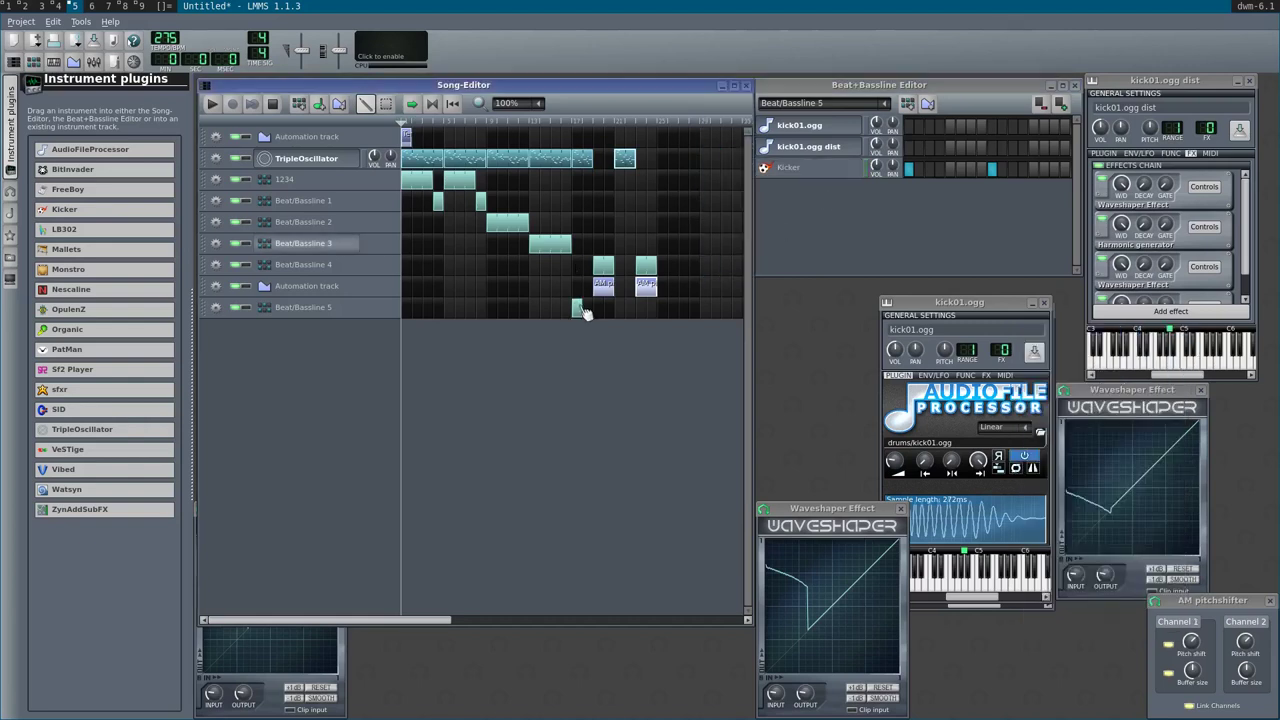
{"action": "left_click", "coordinate": [622, 308]}
{"action": "right_click", "coordinate": [634, 311]}
{"action": "mouse_move", "coordinate": [634, 311]}
{"action": "left_mouse_down"}
{"action": "mouse_move", "coordinate": [620, 313]}
{"action": "mouse_move", "coordinate": [634, 313]}
{"action": "left_mouse_up"}
{"action": "key", "text": "space"}
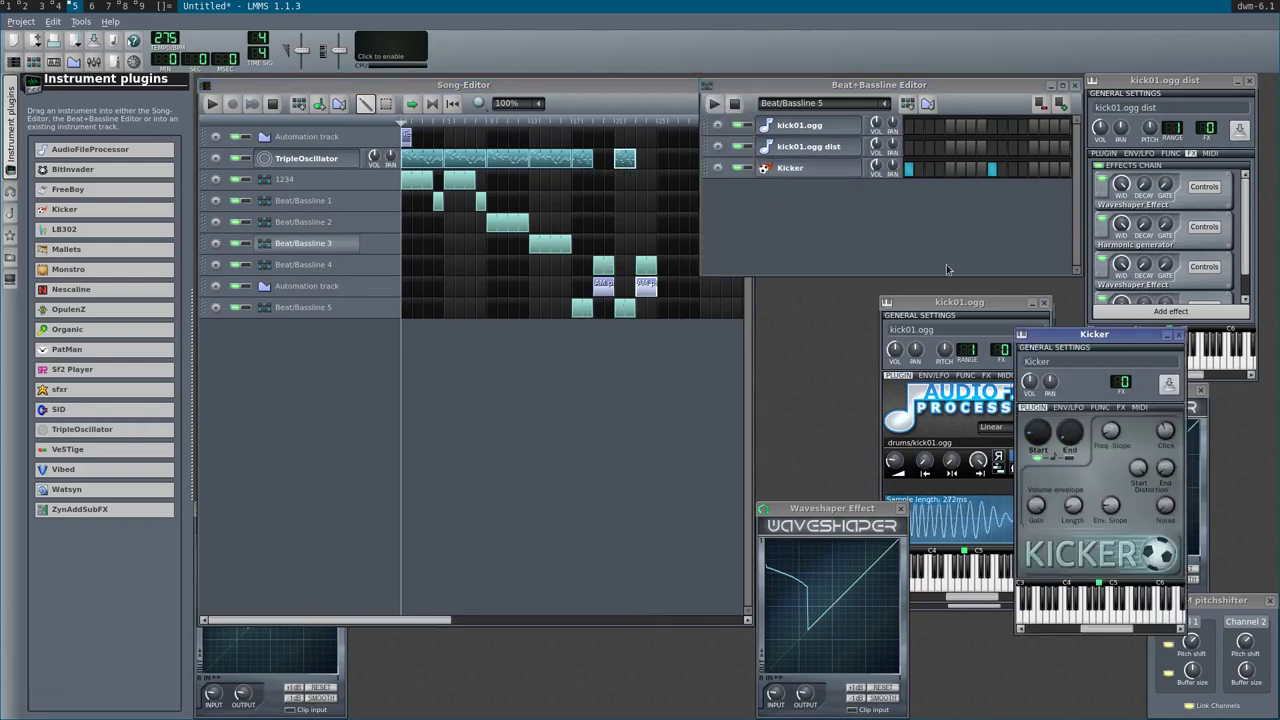
- Shorten the Kicker's envelope length and play the song from about bar 16
{"action": "left_click", "coordinate": [882, 217]}
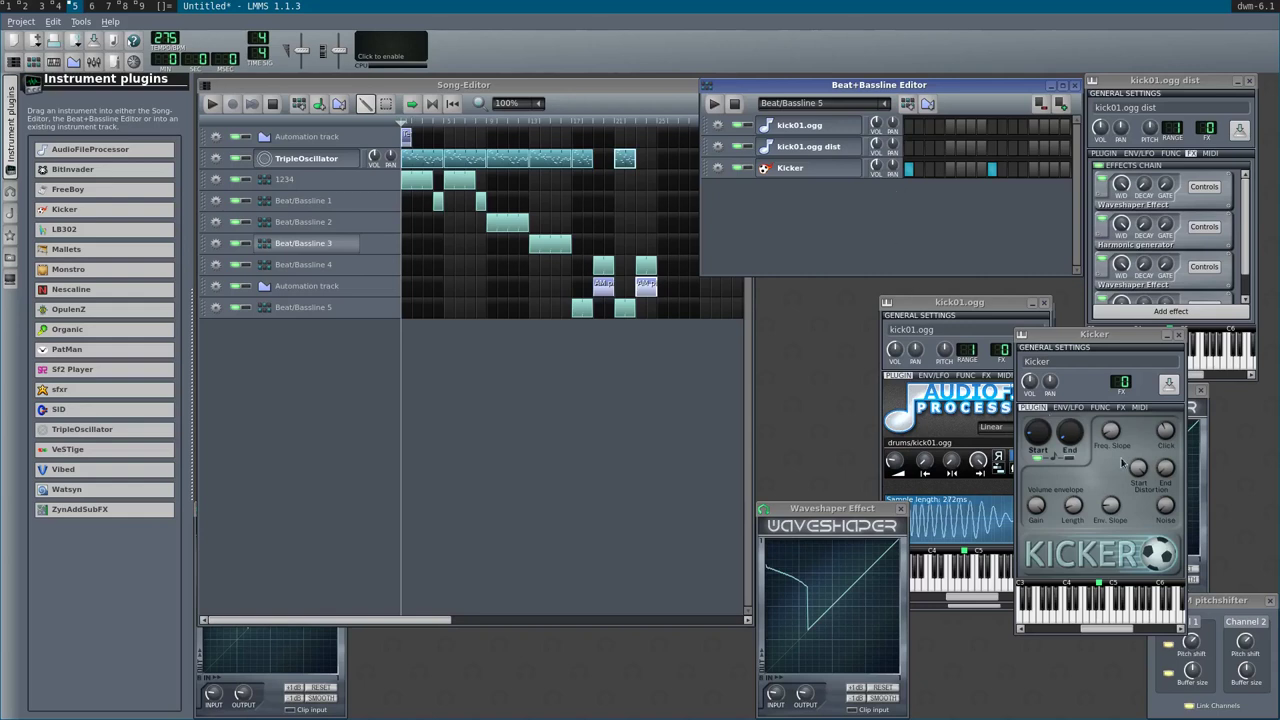
{"action": "left_click", "coordinate": [1073, 506]}
{"action": "left_click_drag", "start_coordinate": [1073, 506], "coordinate": [1073, 530]}
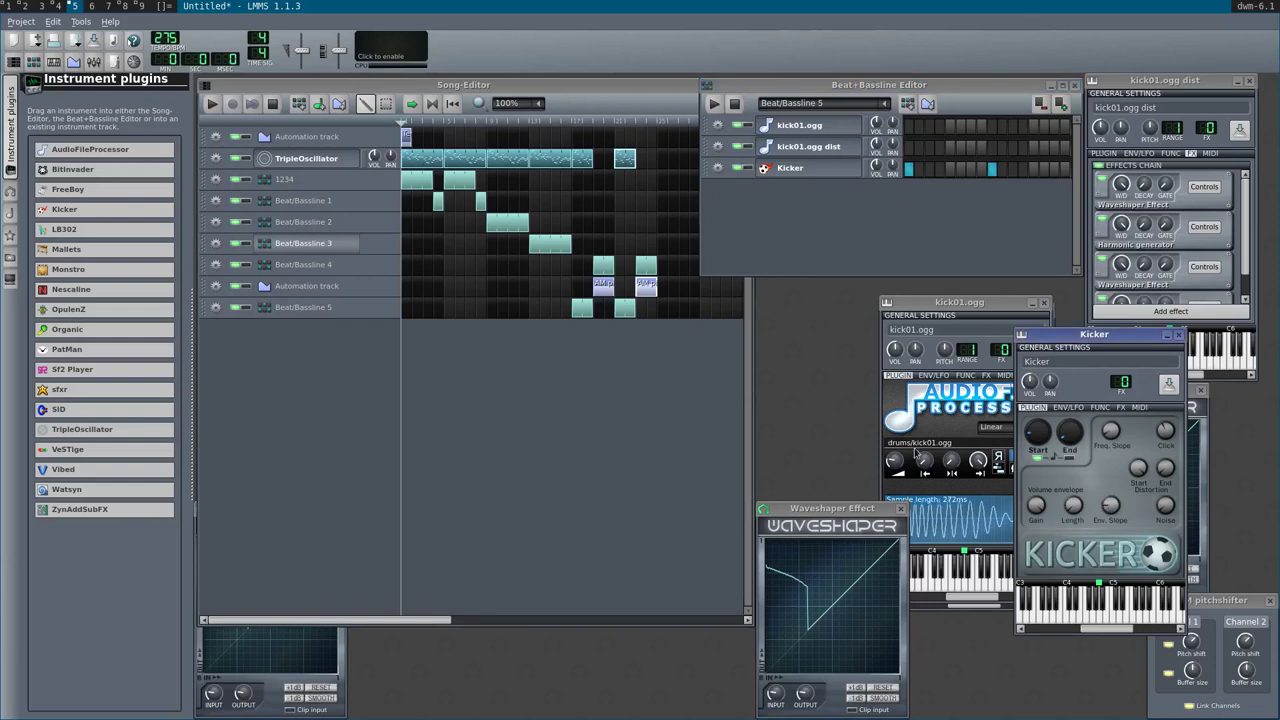
{"action": "left_click", "coordinate": [566, 125]}
{"action": "key", "text": "space"}
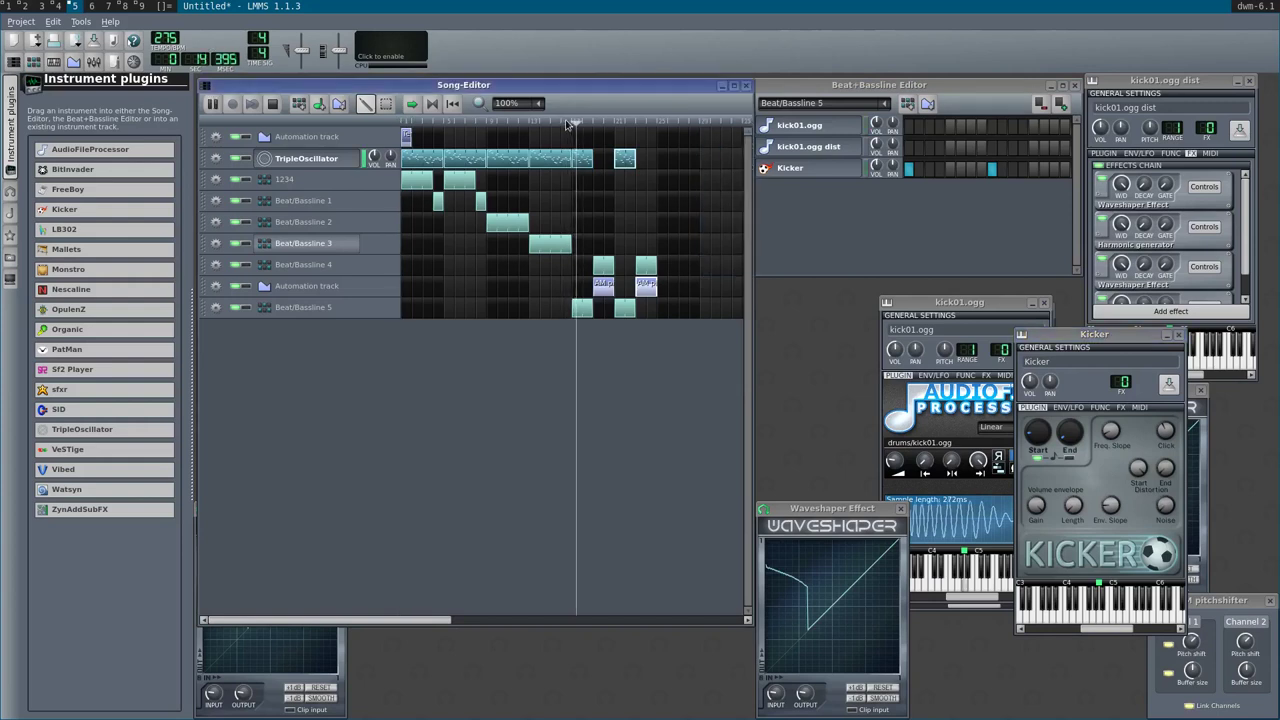
{"action": "key", "text": "space"}
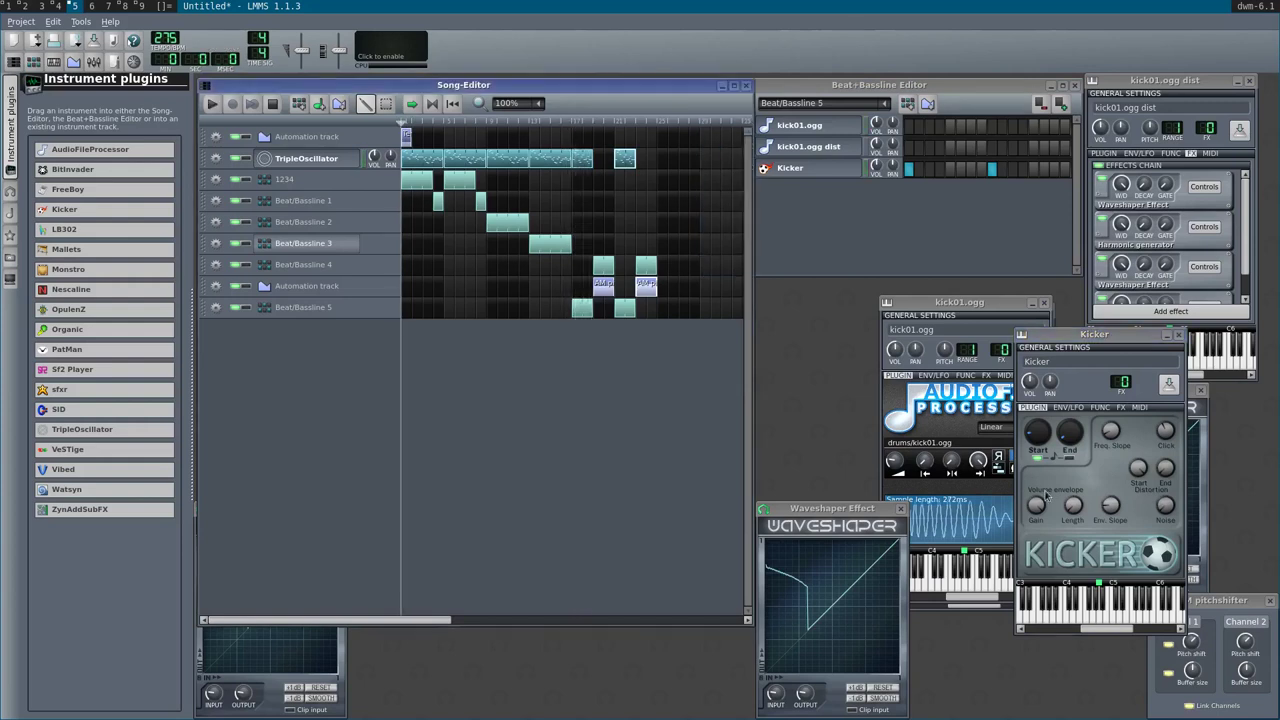
- Fine-tune the Kicker's envelope length slightly upward, replaying the song from just before bar 17 after each change
{"action": "left_click", "coordinate": [1073, 506]}
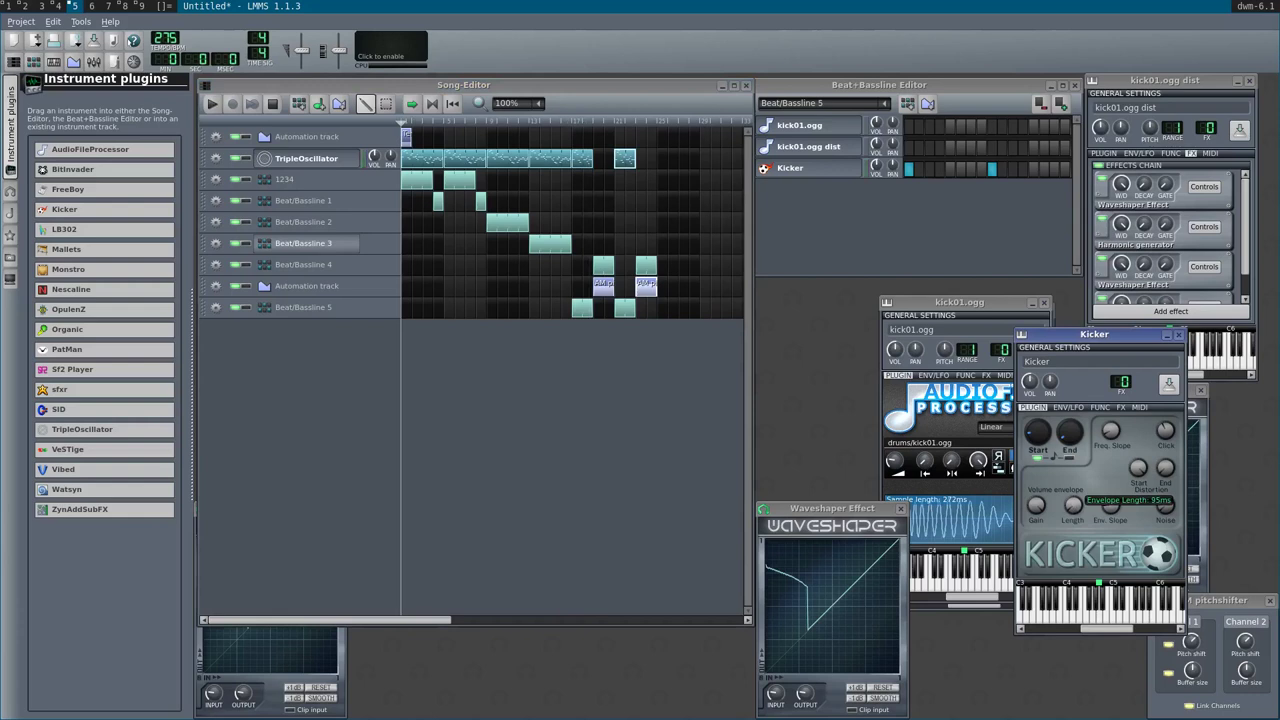
{"action": "left_click_drag", "start_coordinate": [1073, 506], "coordinate": [1073, 502]}
{"action": "left_click", "coordinate": [568, 122]}
{"action": "key", "text": "space"}
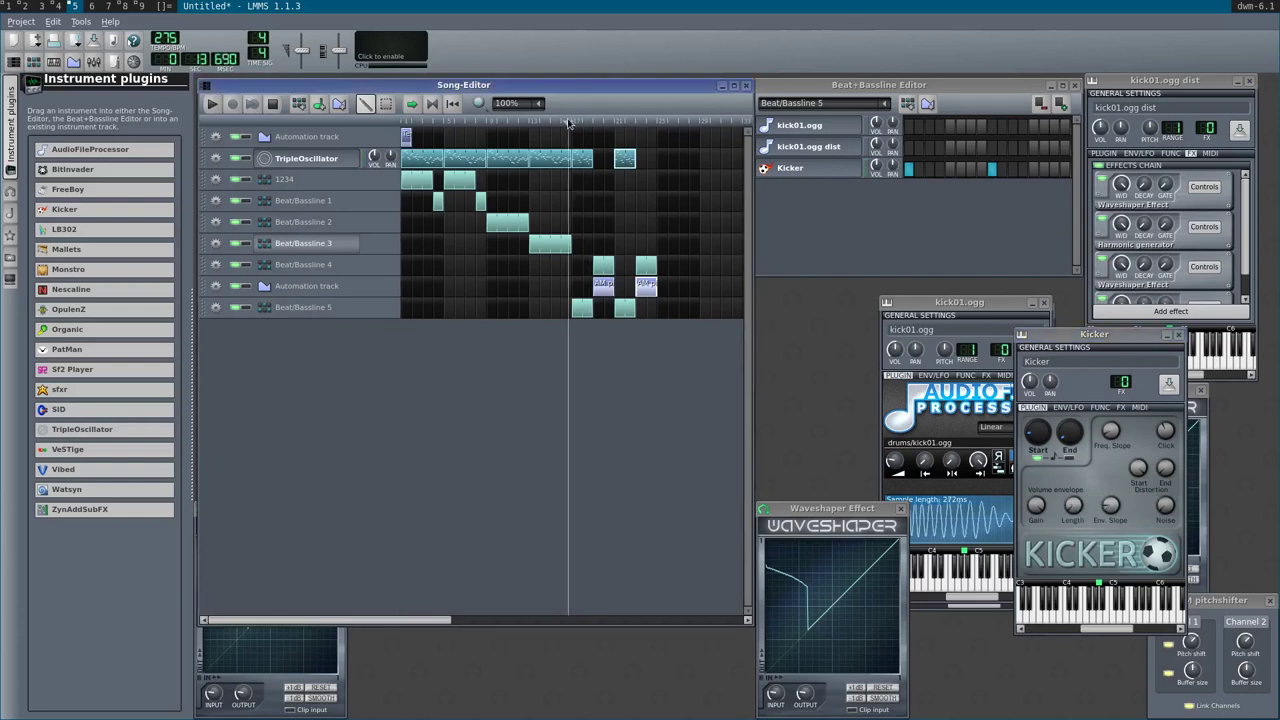
{"action": "key", "text": "space"}
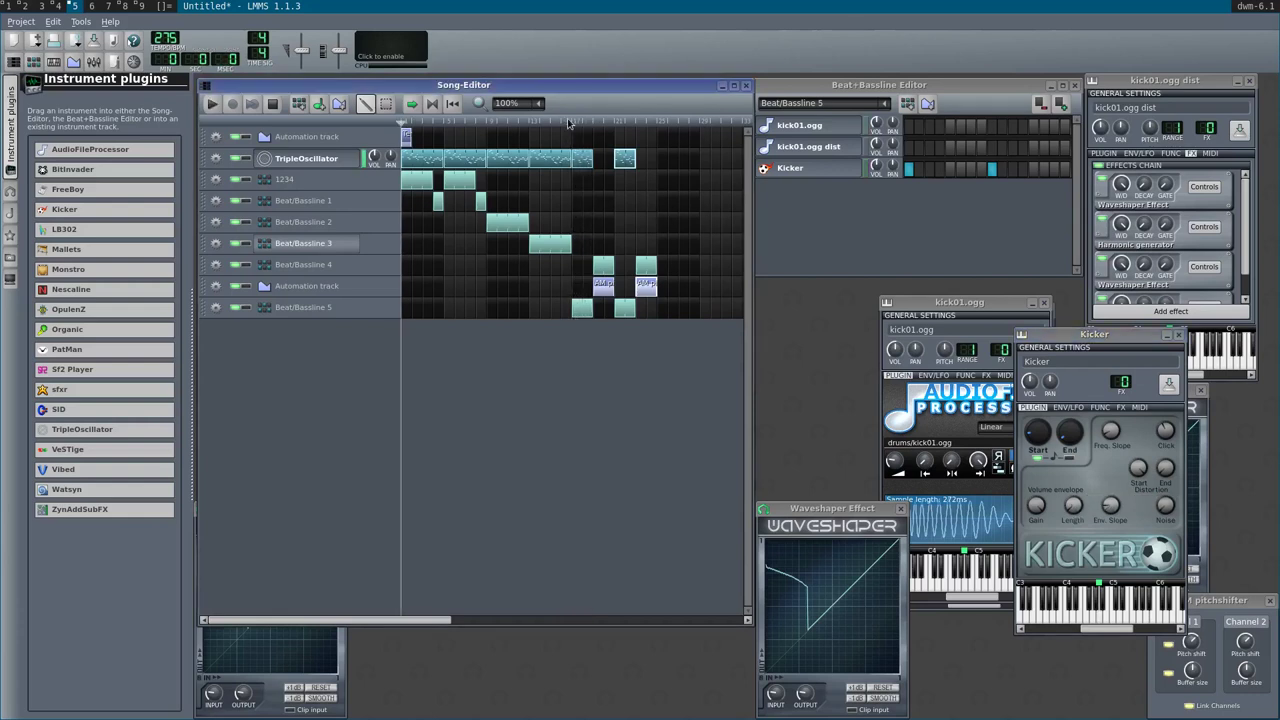
{"action": "left_click", "coordinate": [1073, 506]}
{"action": "left_click_drag", "start_coordinate": [1073, 506], "coordinate": [1073, 504]}
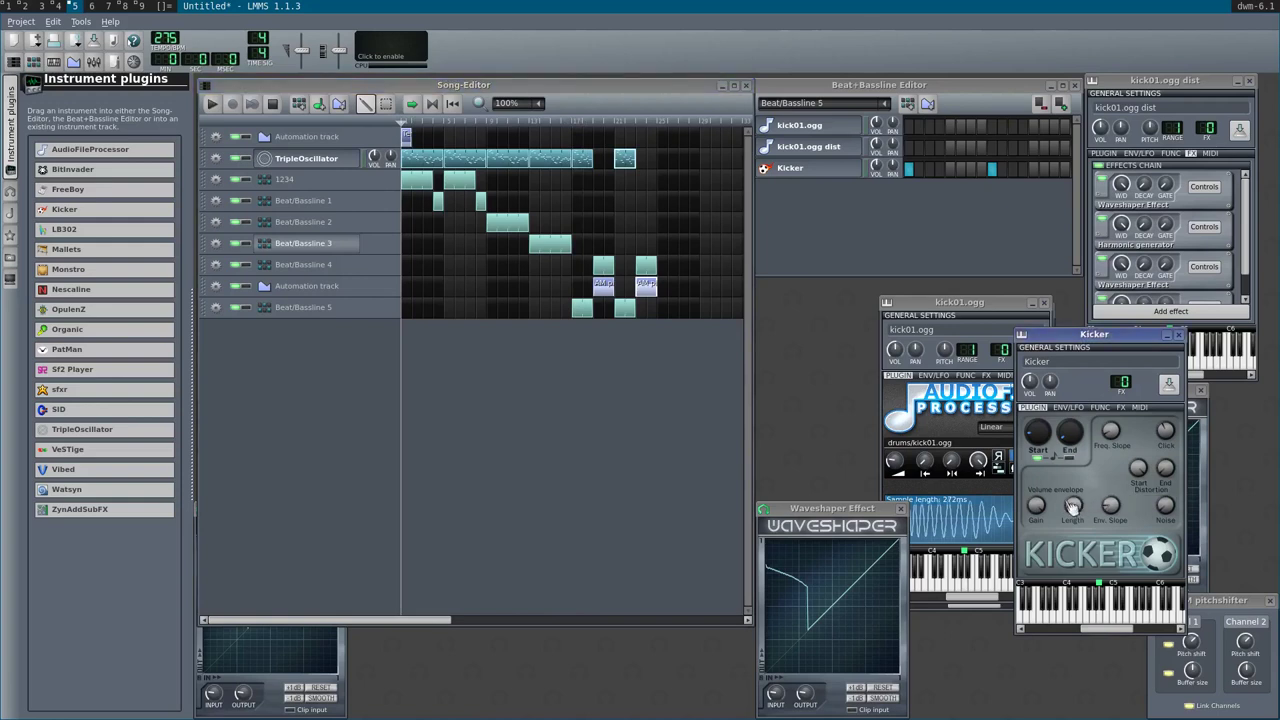
{"action": "left_click", "coordinate": [570, 122]}
{"action": "key", "text": "space"}
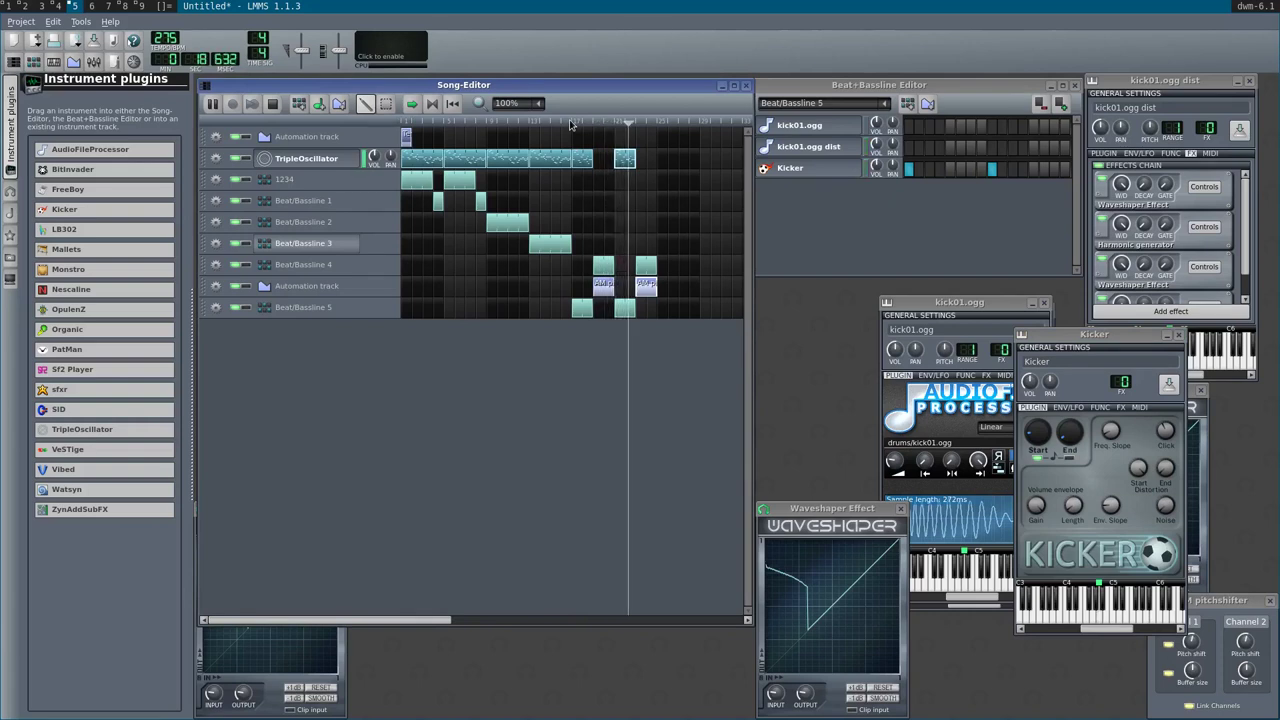
{"action": "key", "text": "space"}
- Set the Kicker's gain to 5 and play the song from about bar 17
{"action": "left_click", "coordinate": [1037, 505]}
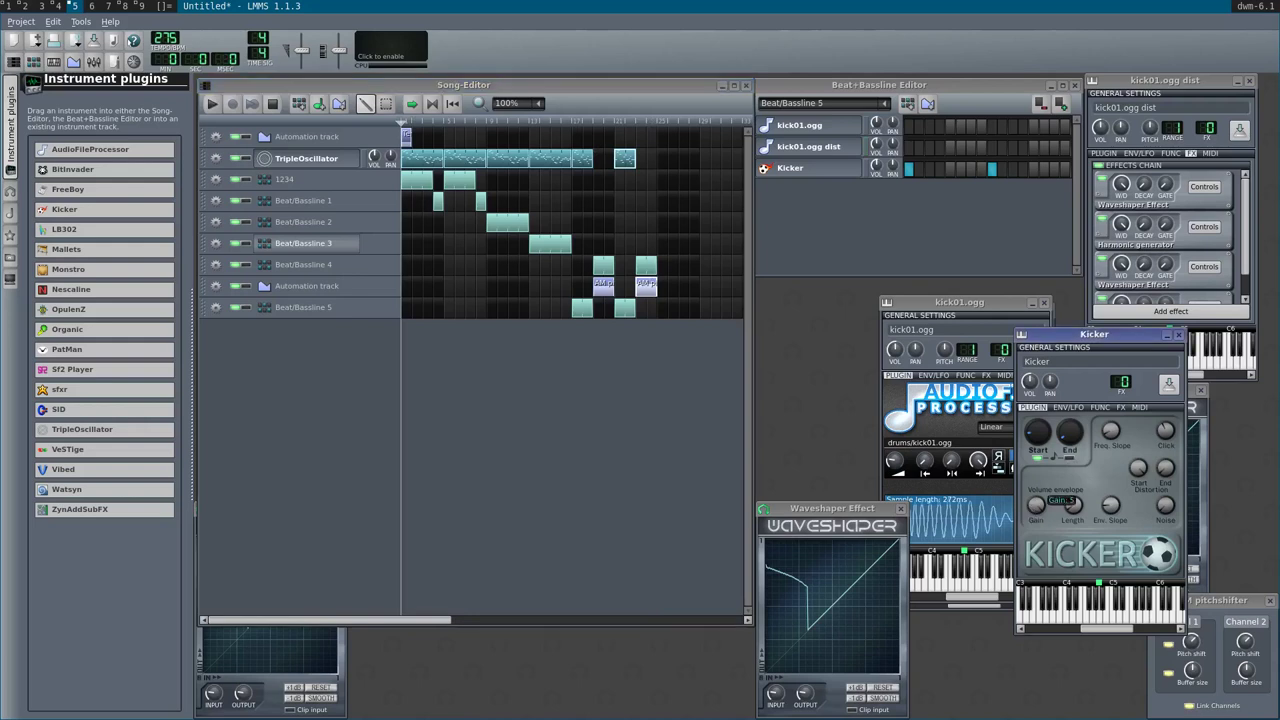
{"action": "left_click", "coordinate": [571, 127]}
{"action": "key", "text": "space"}
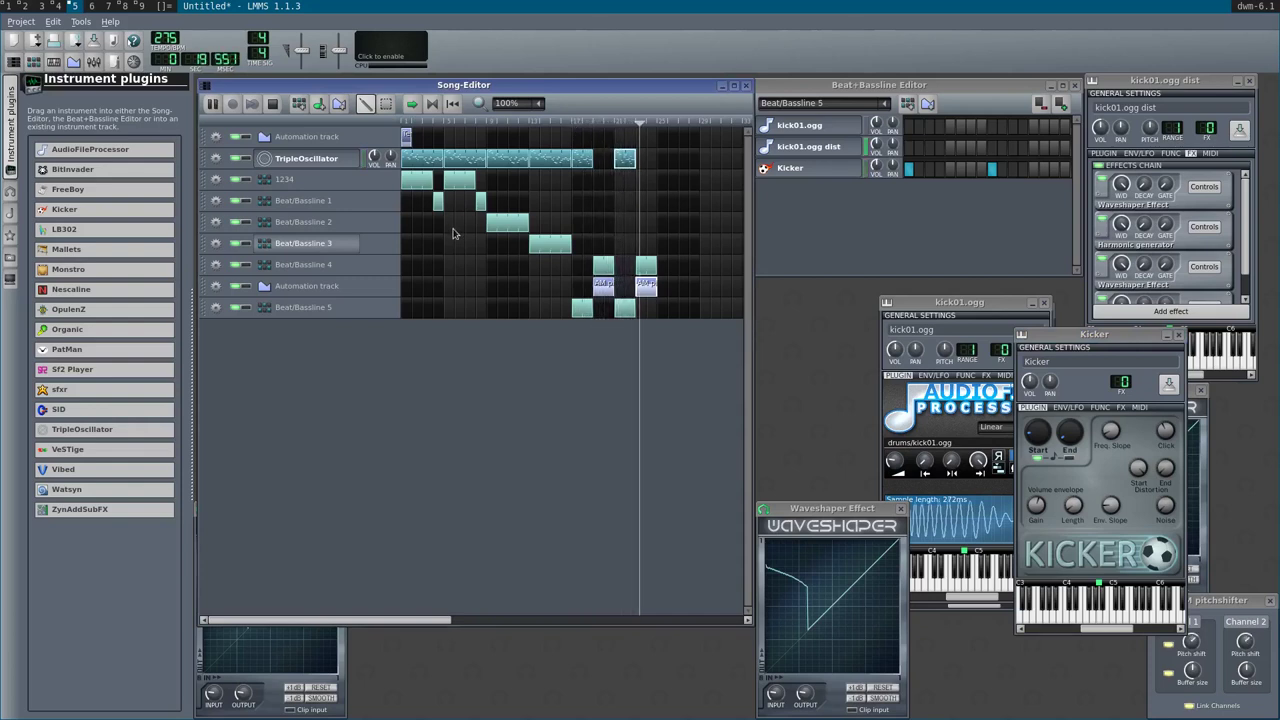
{"action": "key", "text": "space"}
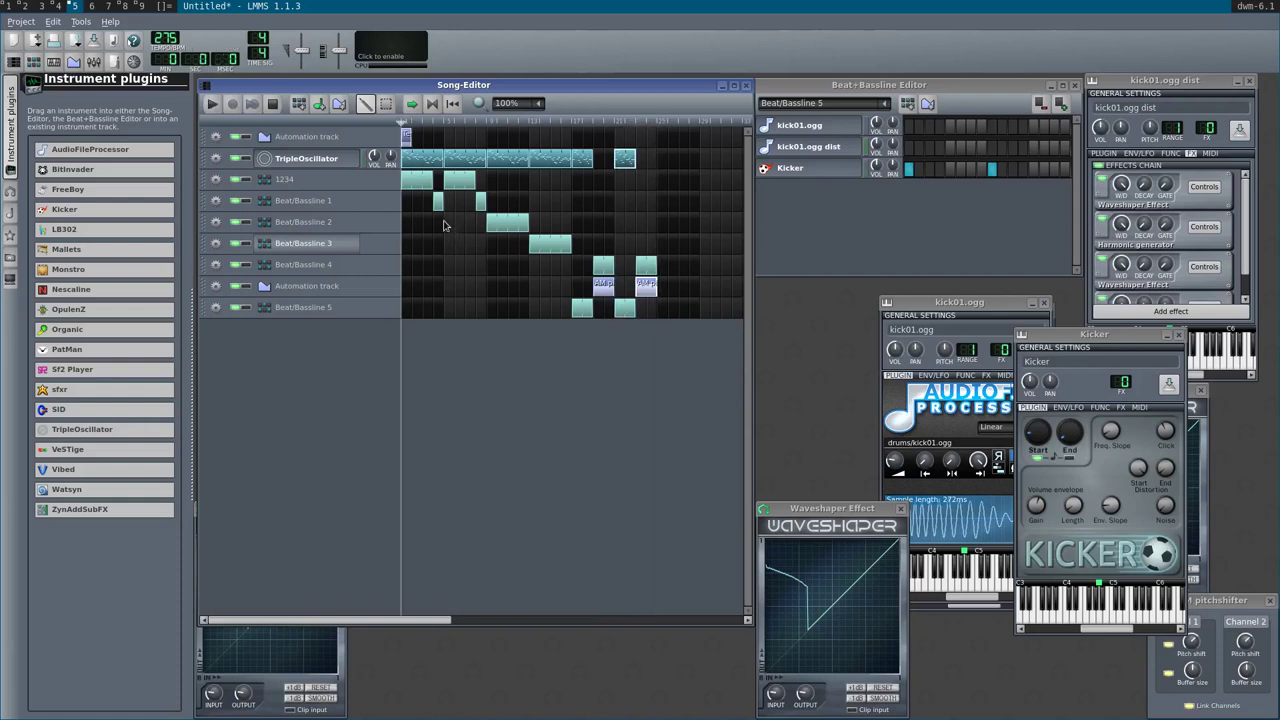
- Open the TripleOscillator settings and set the oscillator 3 volume to about 16% while the song plays
{"action": "left_click", "coordinate": [292, 161]}
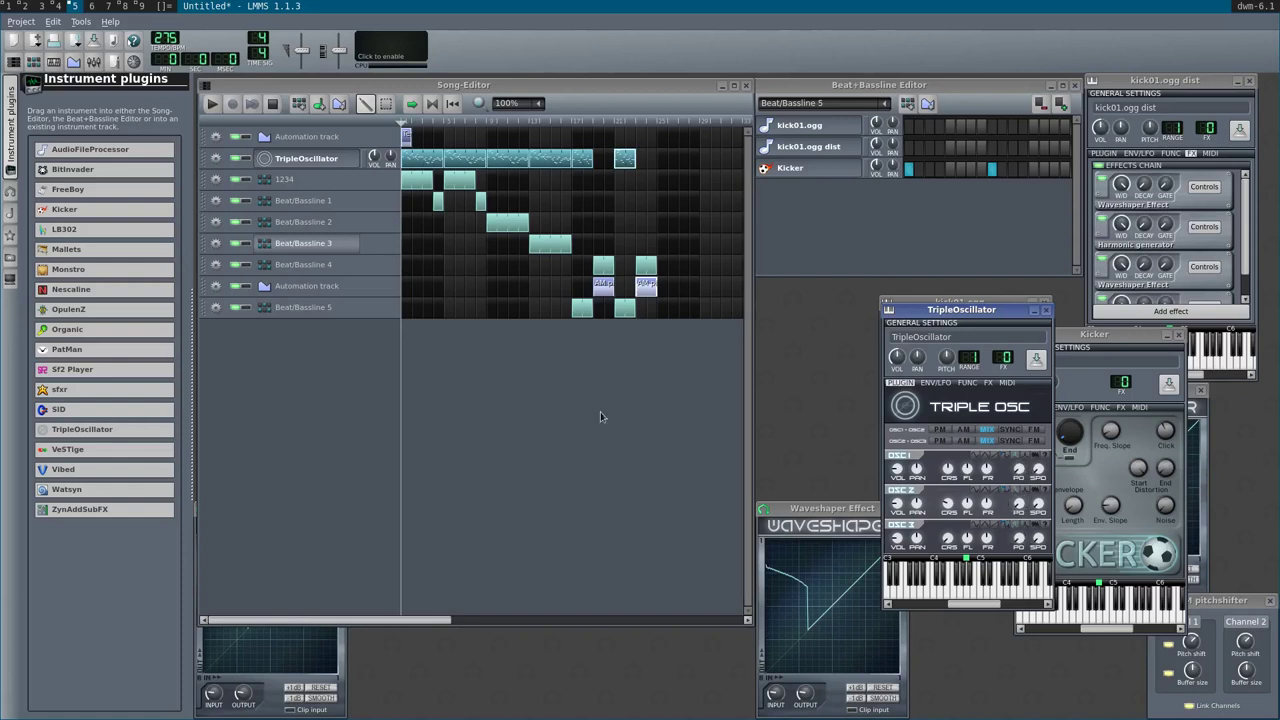
{"action": "left_click", "coordinate": [539, 401]}
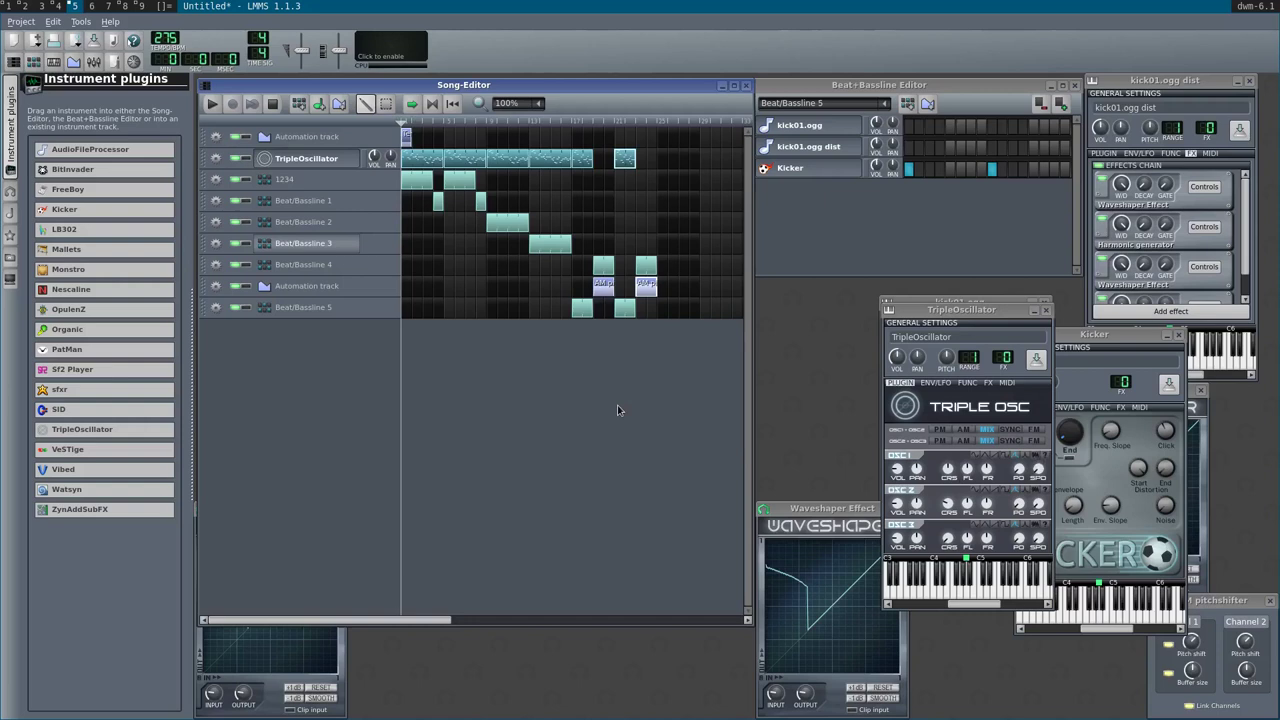
{"action": "key", "text": "space"}
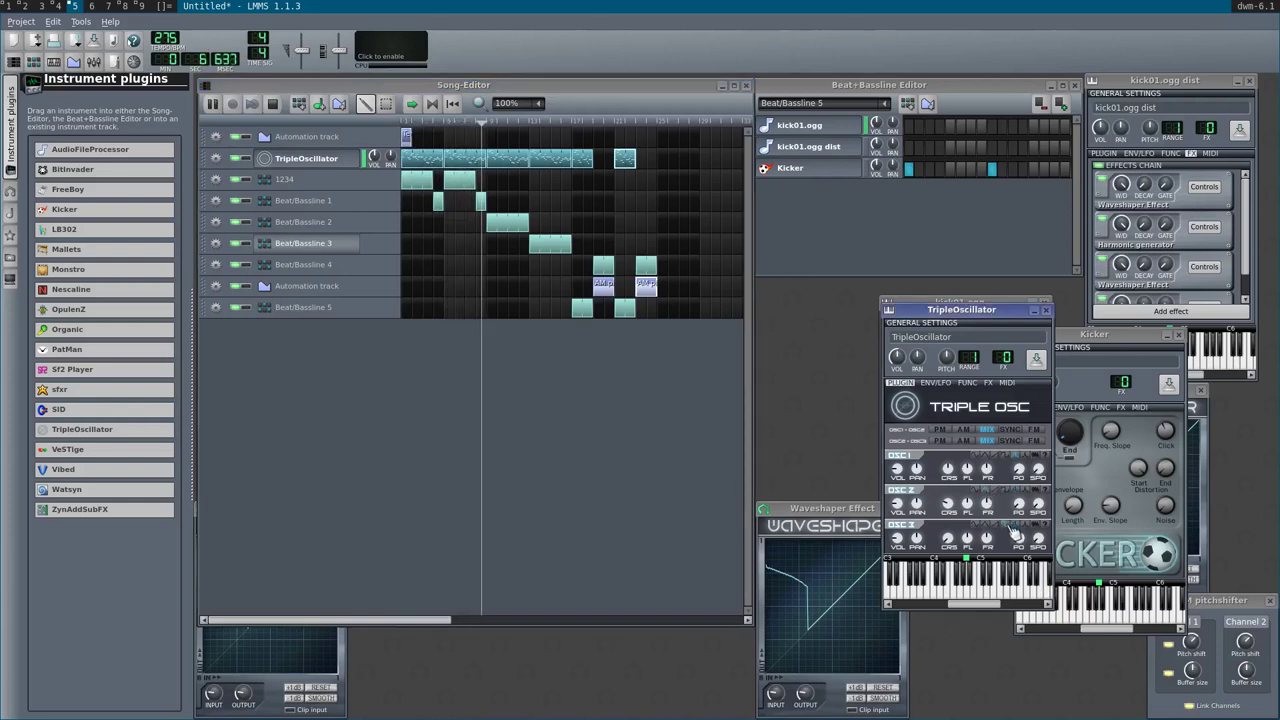
{"action": "mouse_move", "coordinate": [900, 535]}
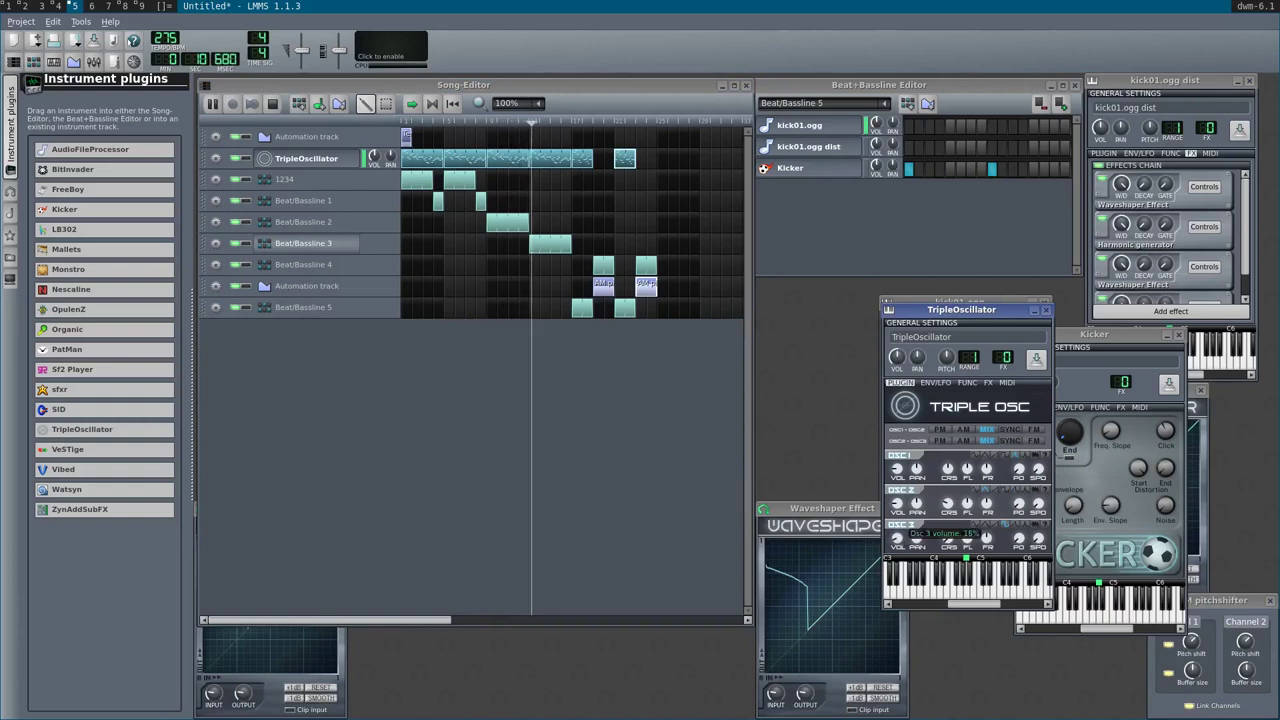
{"action": "left_click", "coordinate": [485, 388]}
{"action": "key", "text": "space"}
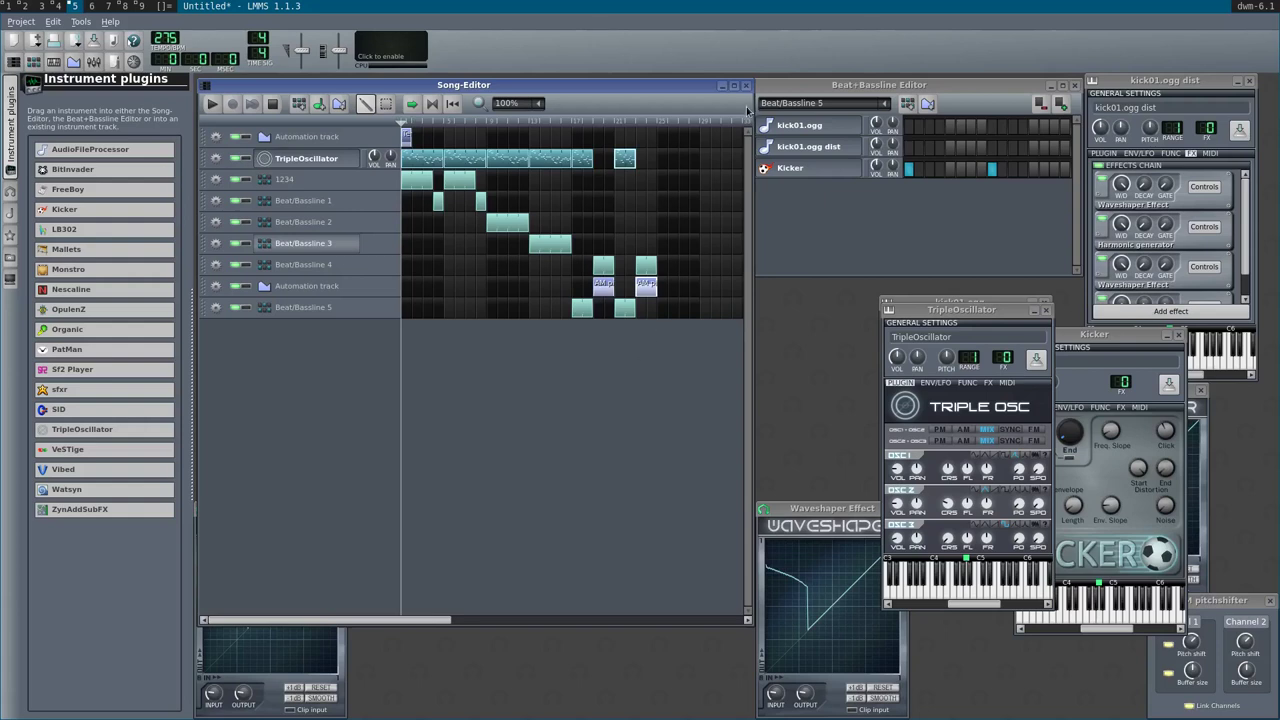
- Widen the Song-Editor, copy the TripleOscillator pattern at bar 21 into a new pattern at bar 25, and open the copy
{"action": "left_click_drag", "start_coordinate": [752, 146], "coordinate": [888, 150]}
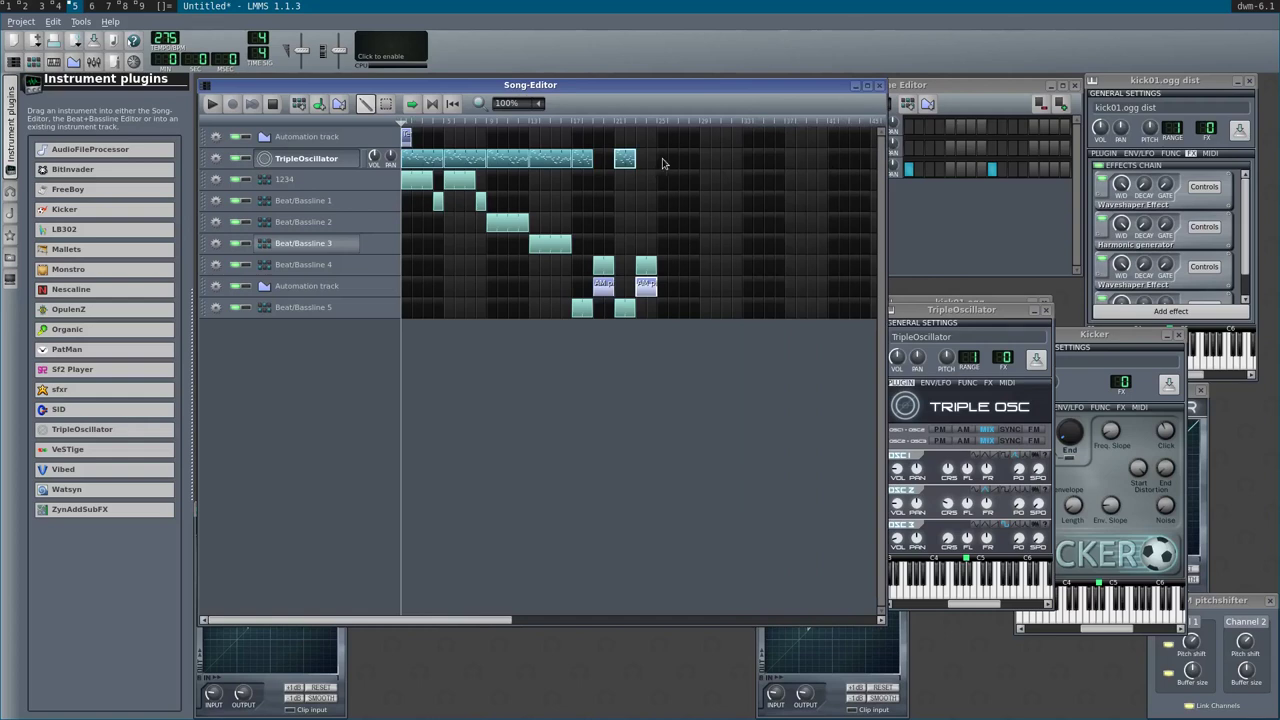
{"action": "right_click", "coordinate": [625, 162]}
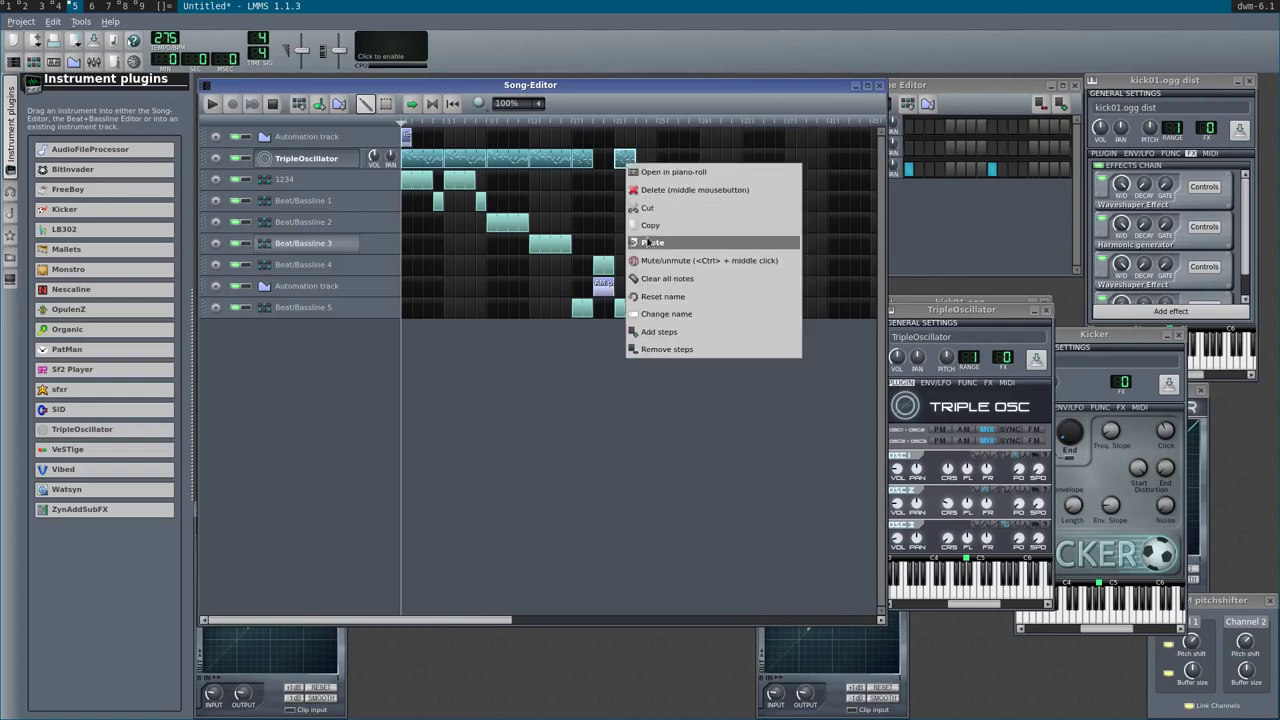
{"action": "left_click", "coordinate": [648, 230]}
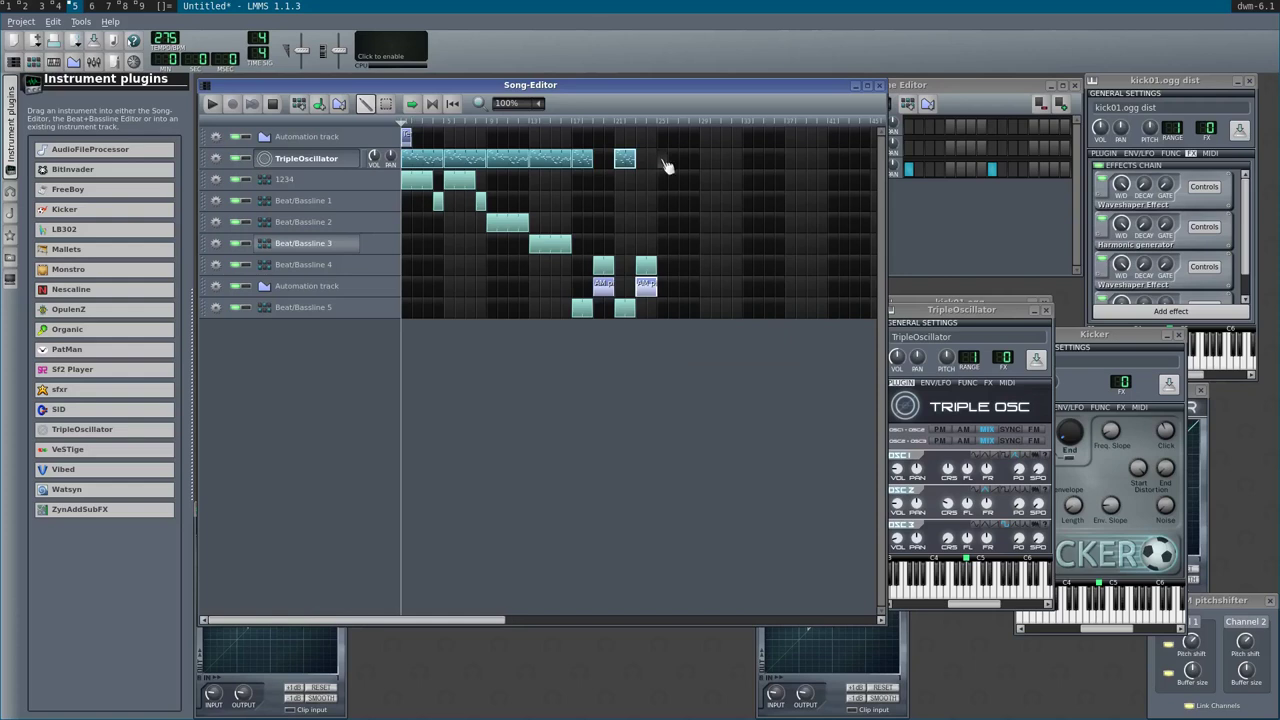
{"action": "double_click", "coordinate": [668, 163]}
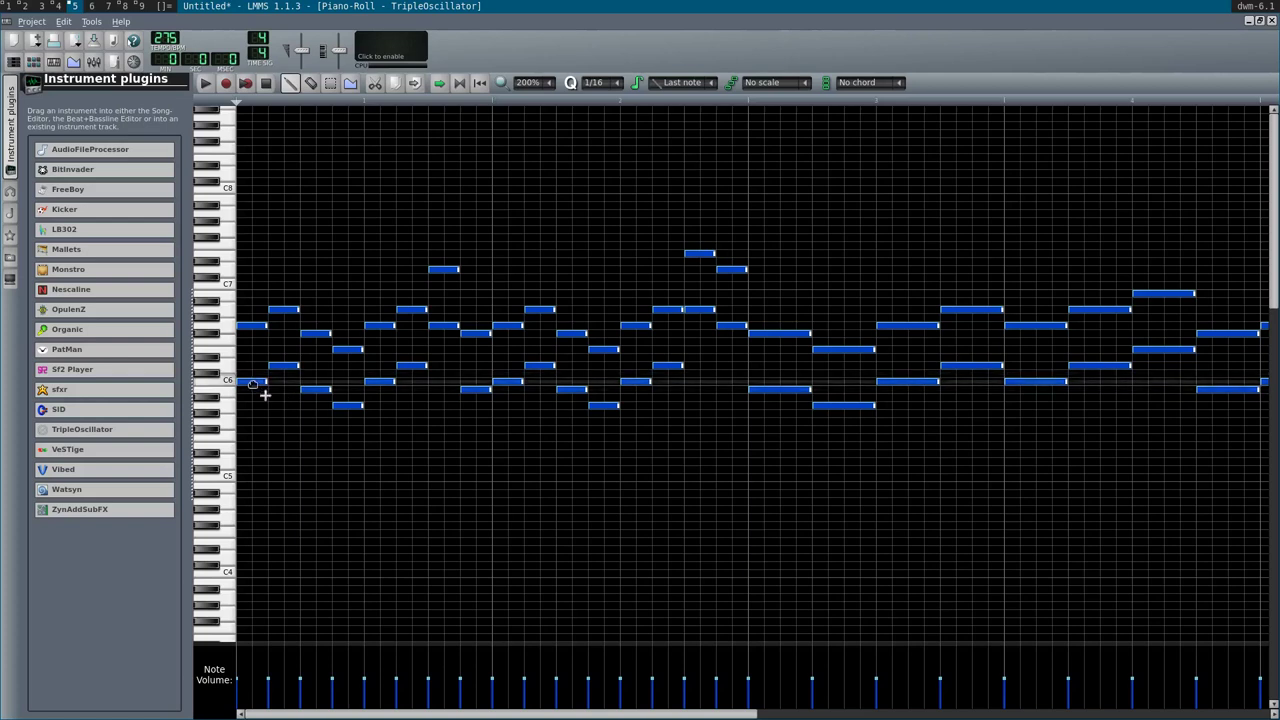
- Transpose all notes of the copied pattern up six semitones and play it at 50% zoom
{"action": "key", "text": "shift+Up"}
{"action": "key", "text": "shift+Up"}
{"action": "key", "text": "shift+Up"}
{"action": "key", "text": "shift+Up"}
{"action": "key", "text": "shift+Up"}
{"action": "key", "text": "shift+Up"}
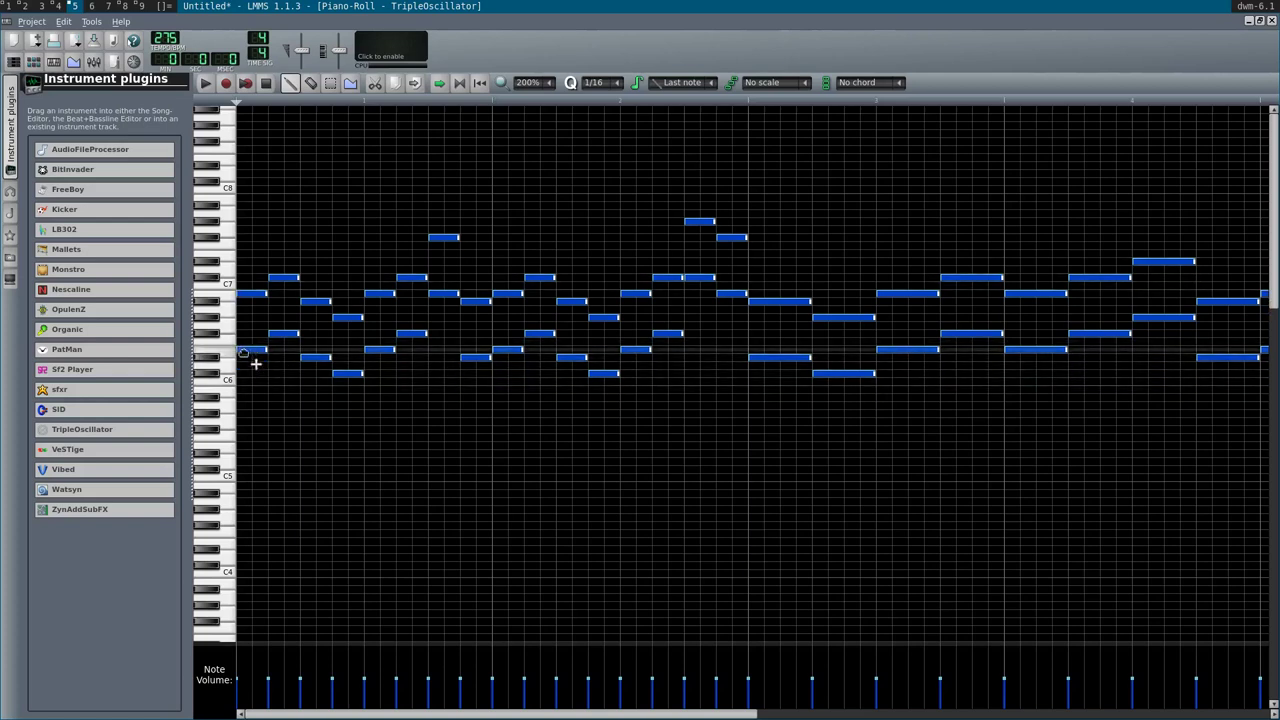
{"action": "key", "text": "space"}
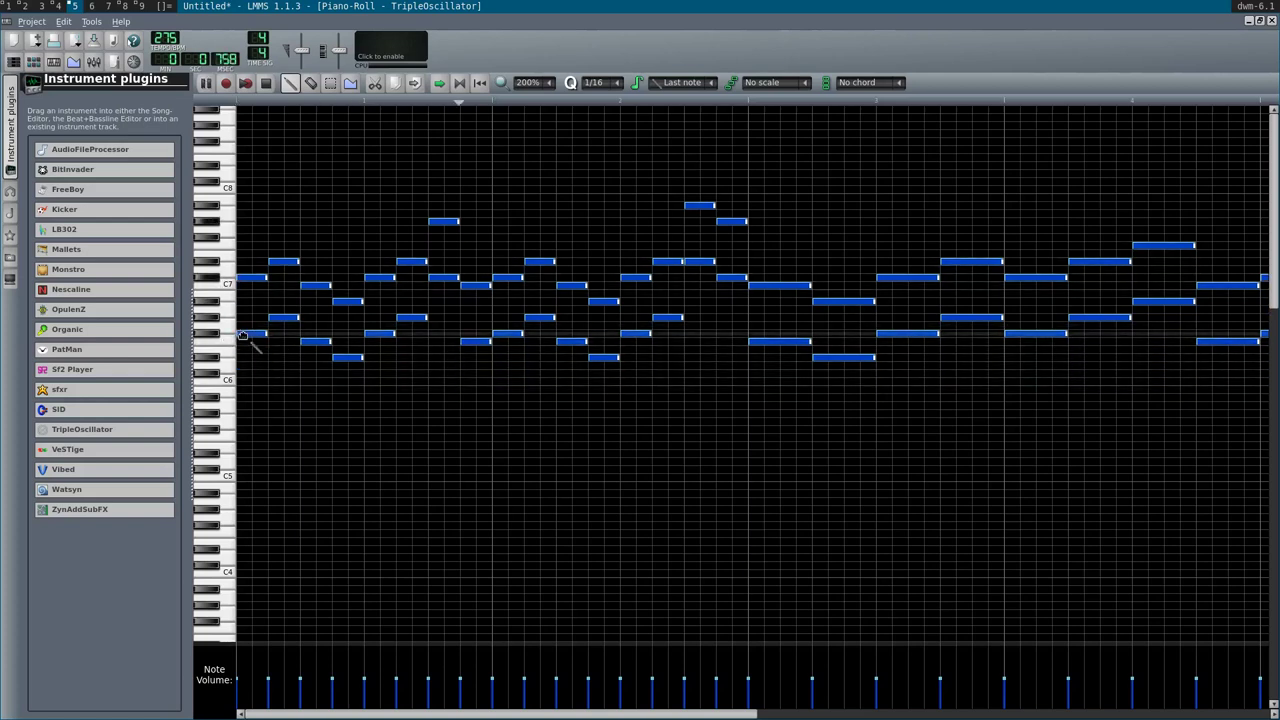
{"action": "scroll", "coordinate": [478, 363], "scroll_direction": "down", "scroll_amount": 2, "text": "ctrl"}
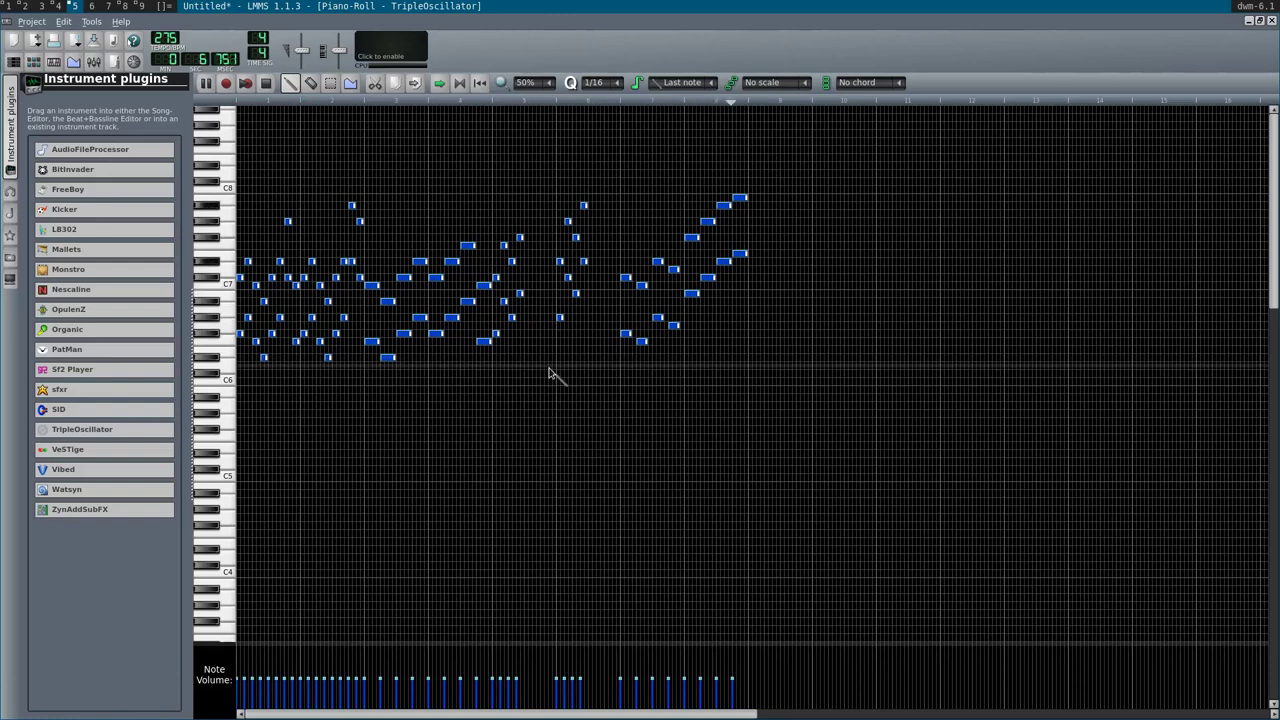
- Stop playback, delete all notes from the bar 25 pattern and close the Piano-Roll
{"action": "key", "text": "space"}
{"action": "key", "text": "ctrl+a"}
{"action": "key", "text": "Delete"}
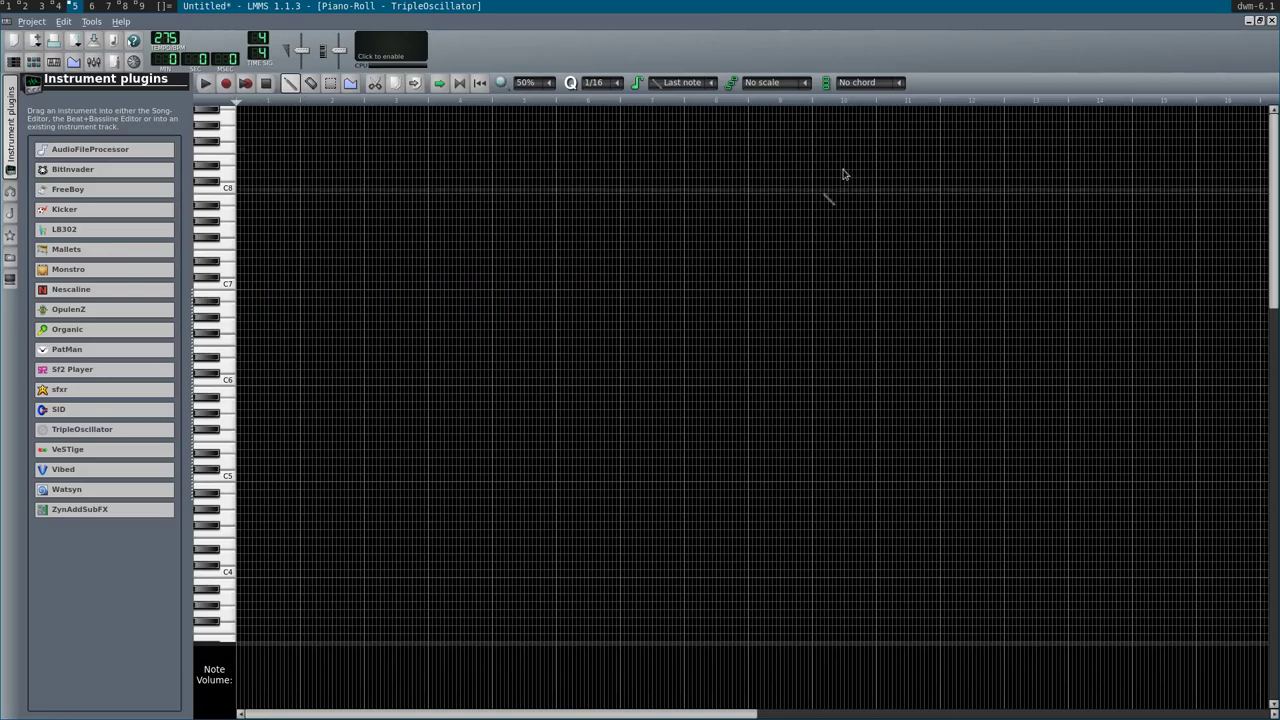
{"action": "left_click", "coordinate": [1272, 20]}
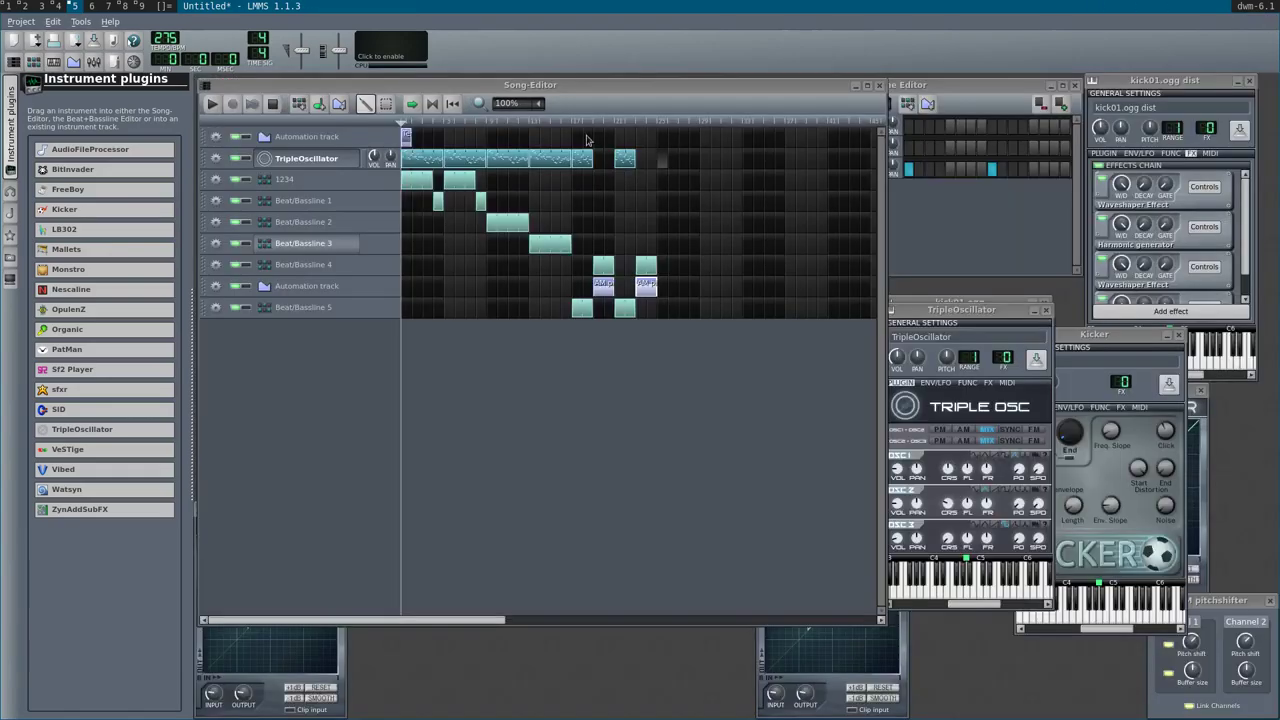
- Examine the notes of the TripleOscillator pattern at bar 13 in the Piano-Roll
{"action": "double_click", "coordinate": [538, 158]}
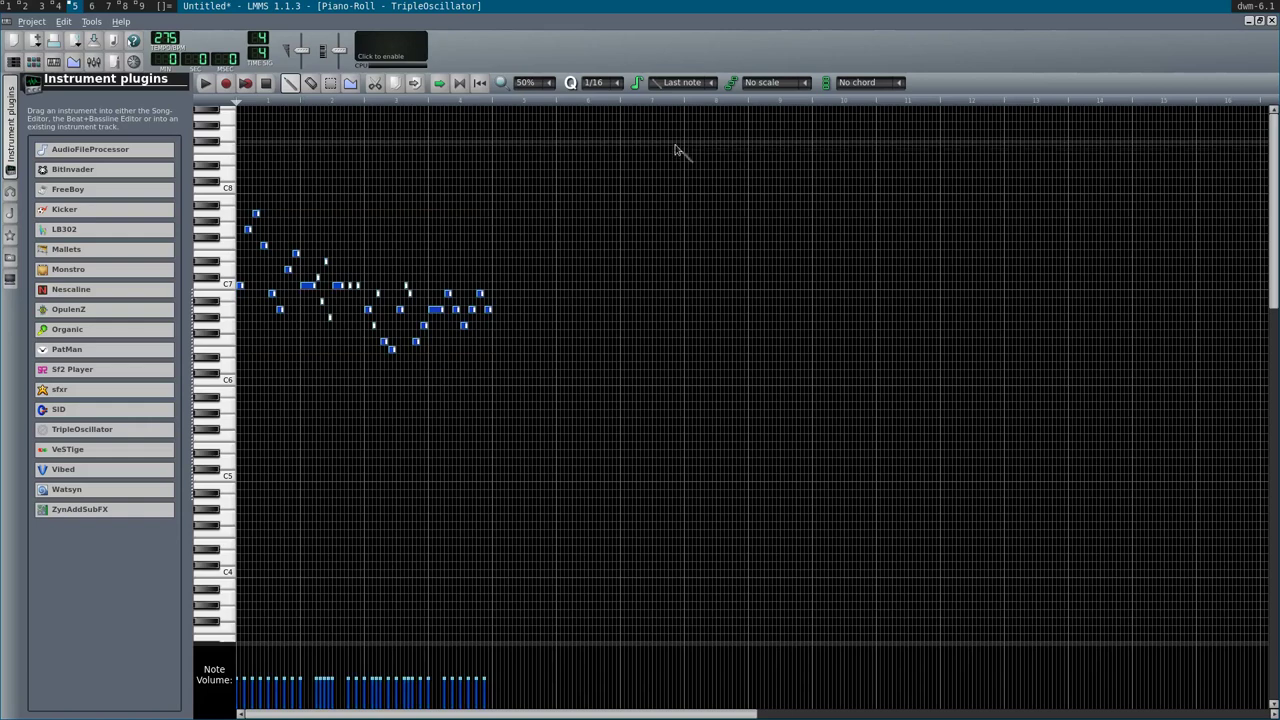
{"action": "left_click", "coordinate": [1272, 20]}
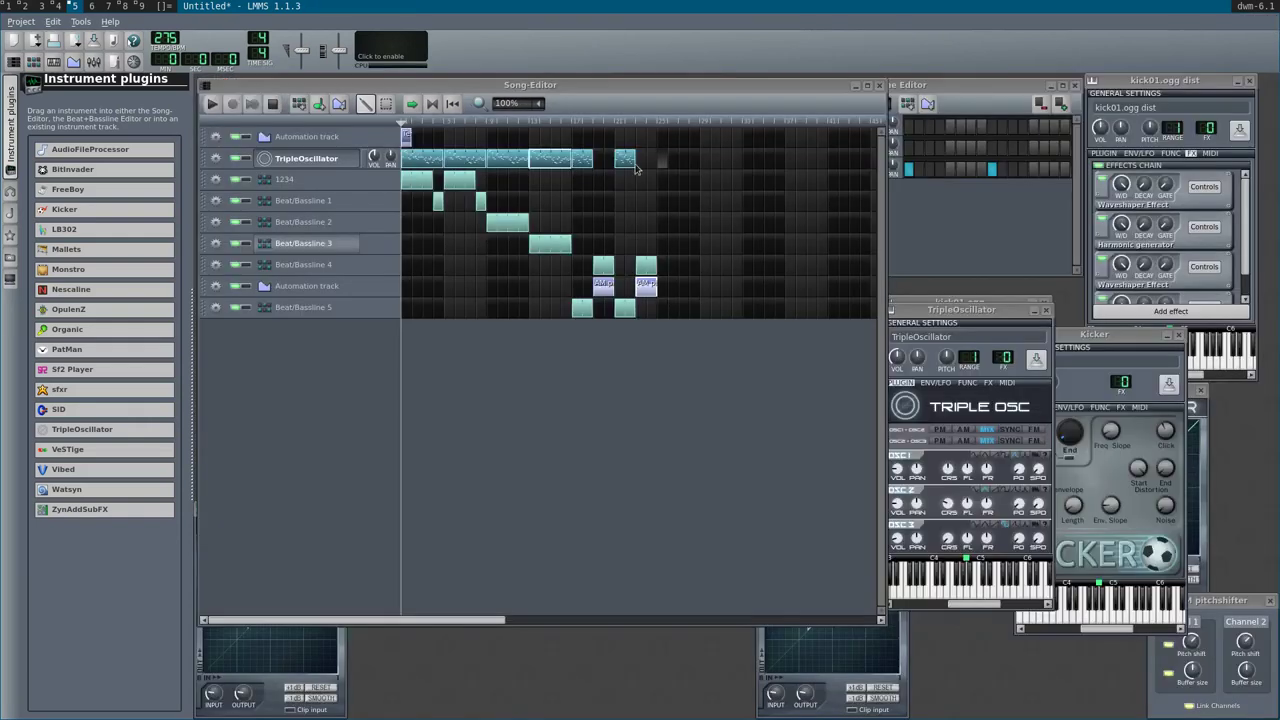
- Paste the copied melody into the TripleOscillator pattern at bar 25, transpose it up seven semitones and play it
{"action": "double_click", "coordinate": [652, 163]}
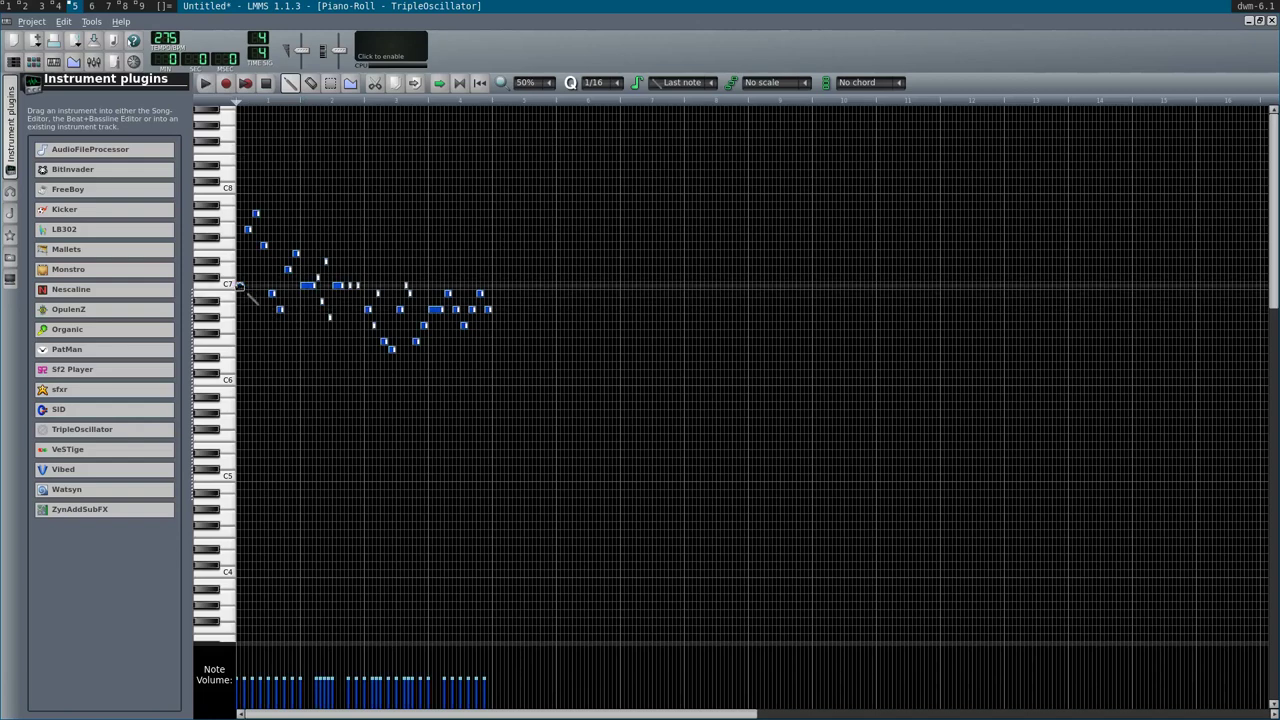
{"action": "key", "text": "Up"}
{"action": "key", "text": "Up"}
{"action": "left_click_drag", "start_coordinate": [245, 280], "coordinate": [240, 240]}
{"action": "key", "text": "space"}
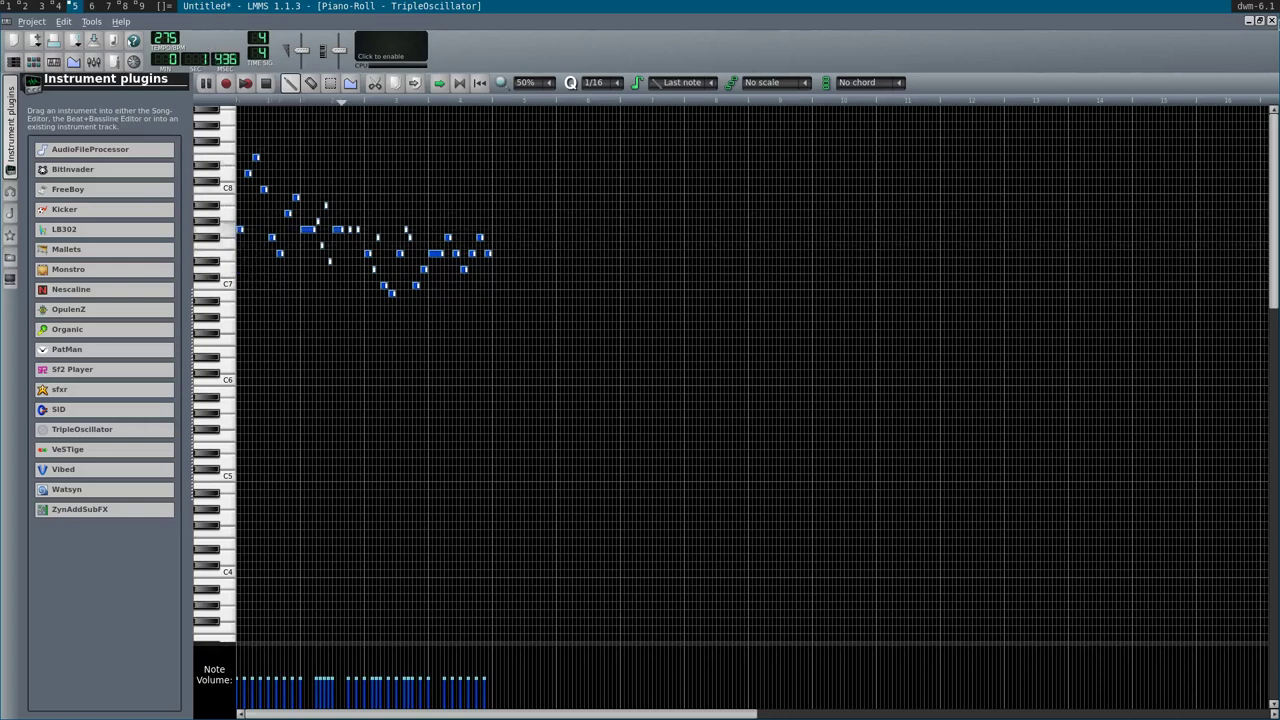
{"action": "left_click", "coordinate": [1271, 22]}
{"action": "left_click", "coordinate": [684, 443]}
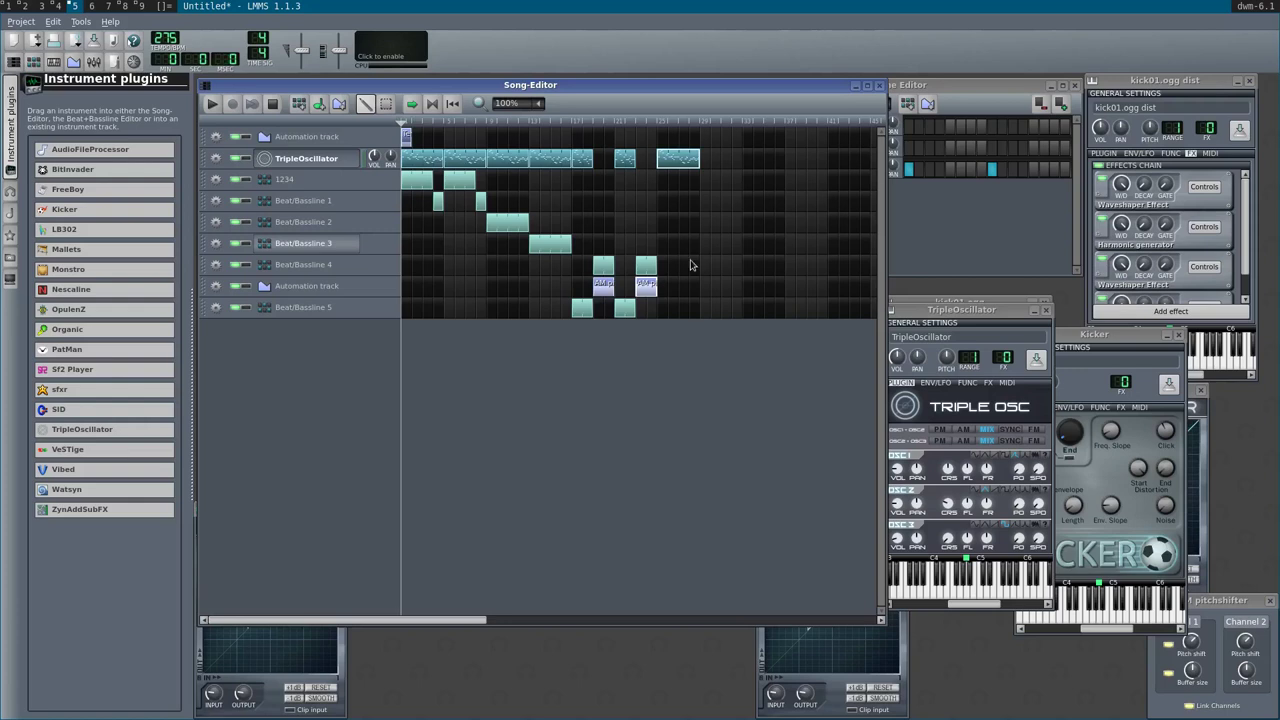
- Copy the TripleOscillator pattern at bar 25 and paste it at bars 29, 33 and 37
{"action": "right_click", "coordinate": [684, 164]}
{"action": "left_click", "coordinate": [705, 222]}
{"action": "right_click", "coordinate": [706, 170]}
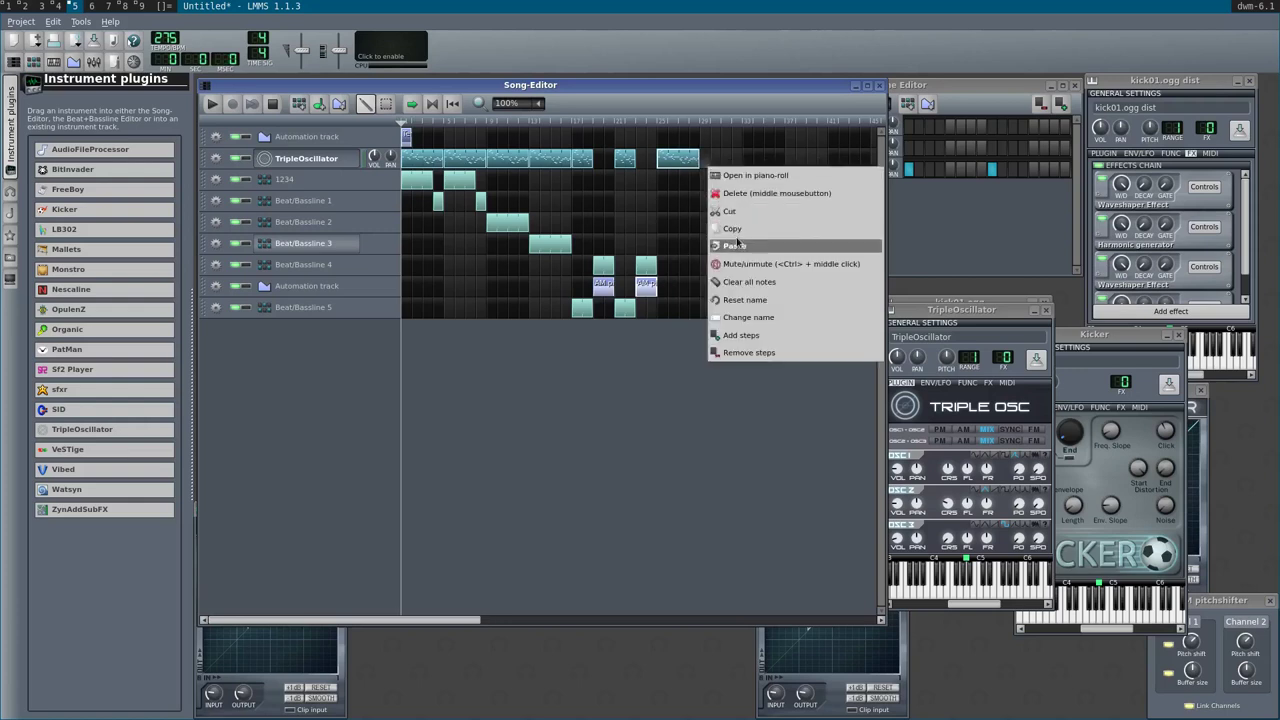
{"action": "left_click", "coordinate": [740, 243]}
{"action": "right_click", "coordinate": [745, 167]}
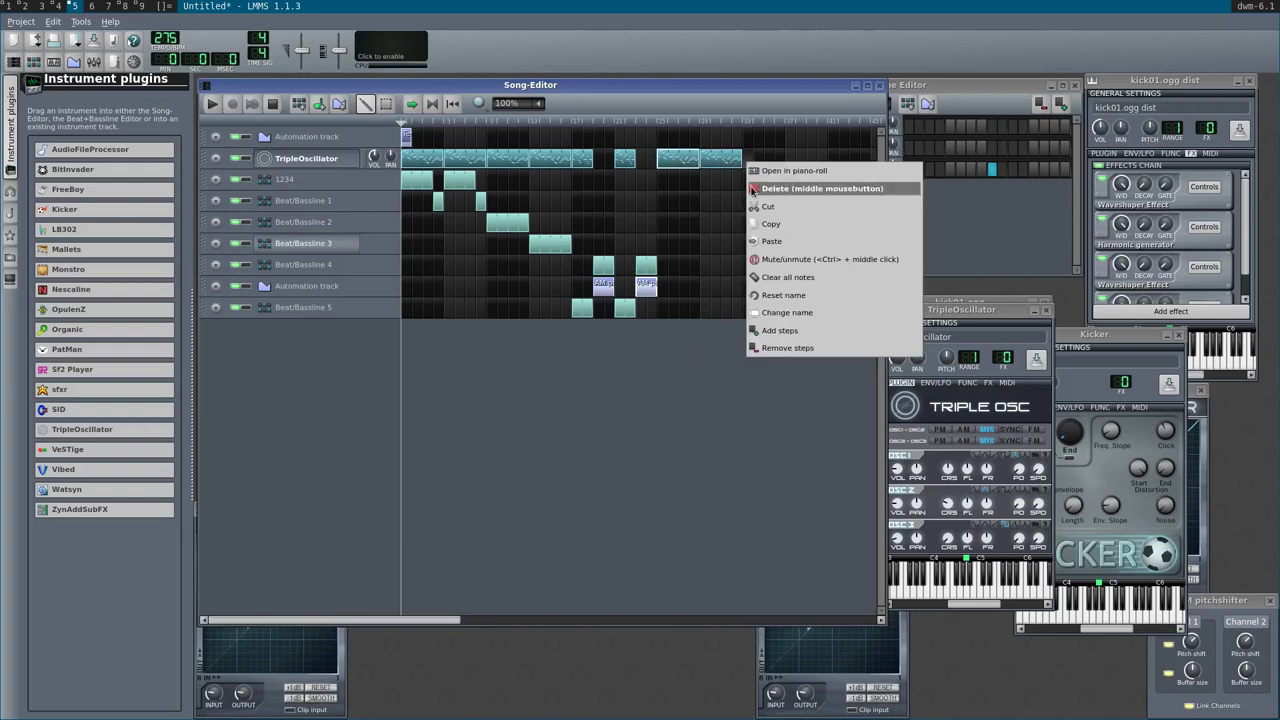
{"action": "left_click", "coordinate": [768, 241]}
{"action": "right_click", "coordinate": [789, 163]}
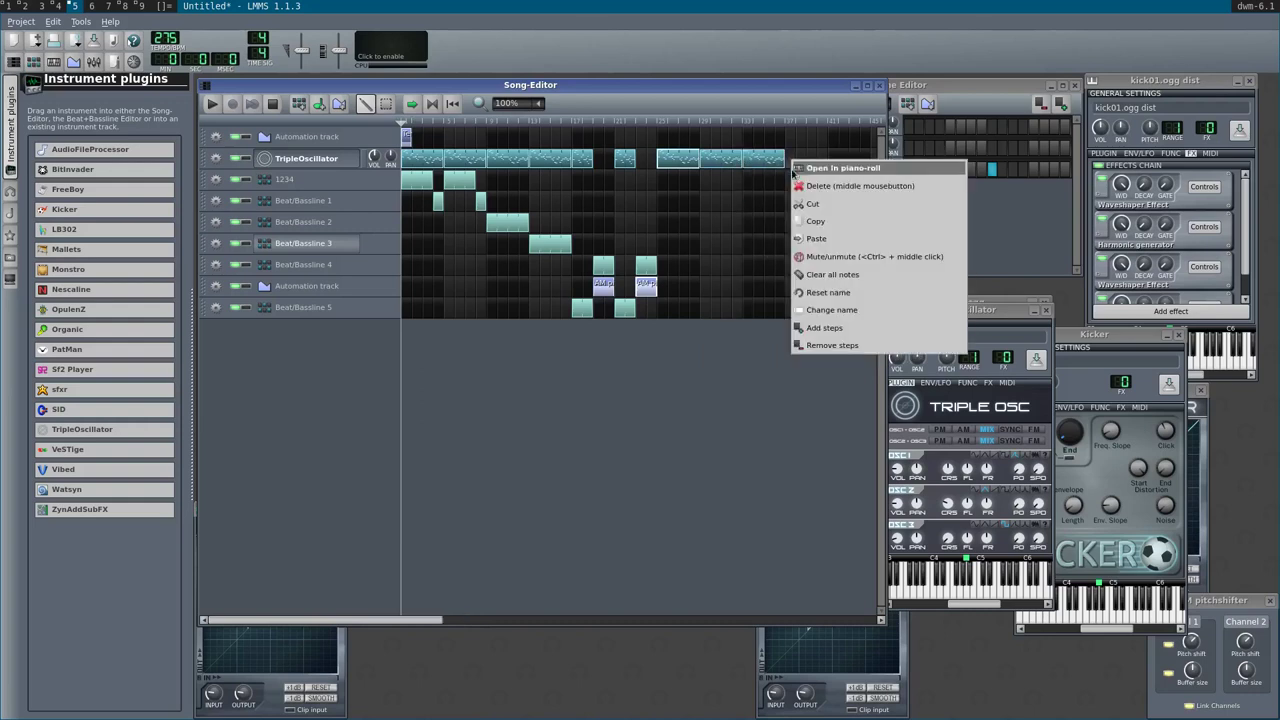
{"action": "left_click", "coordinate": [812, 241]}
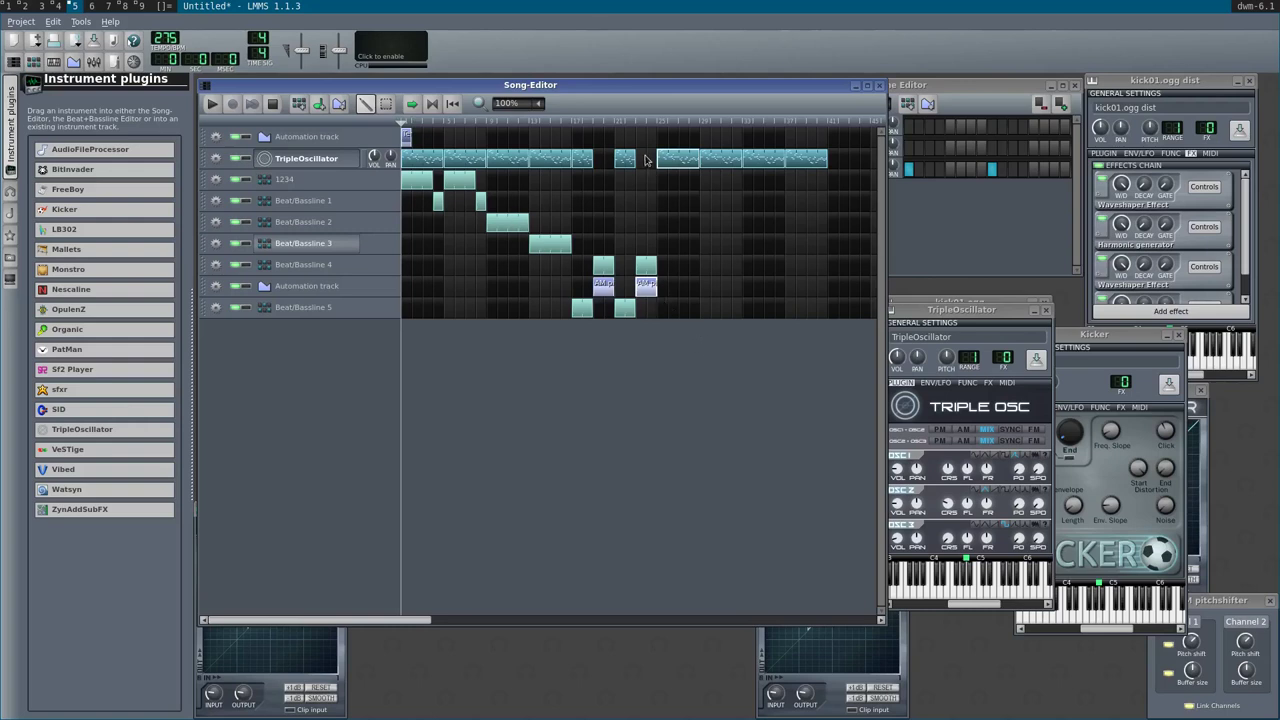
- Add a new beat/bassline with kick01.ogg hits on steps 1 and 9, and play it
{"action": "left_click", "coordinate": [926, 225]}
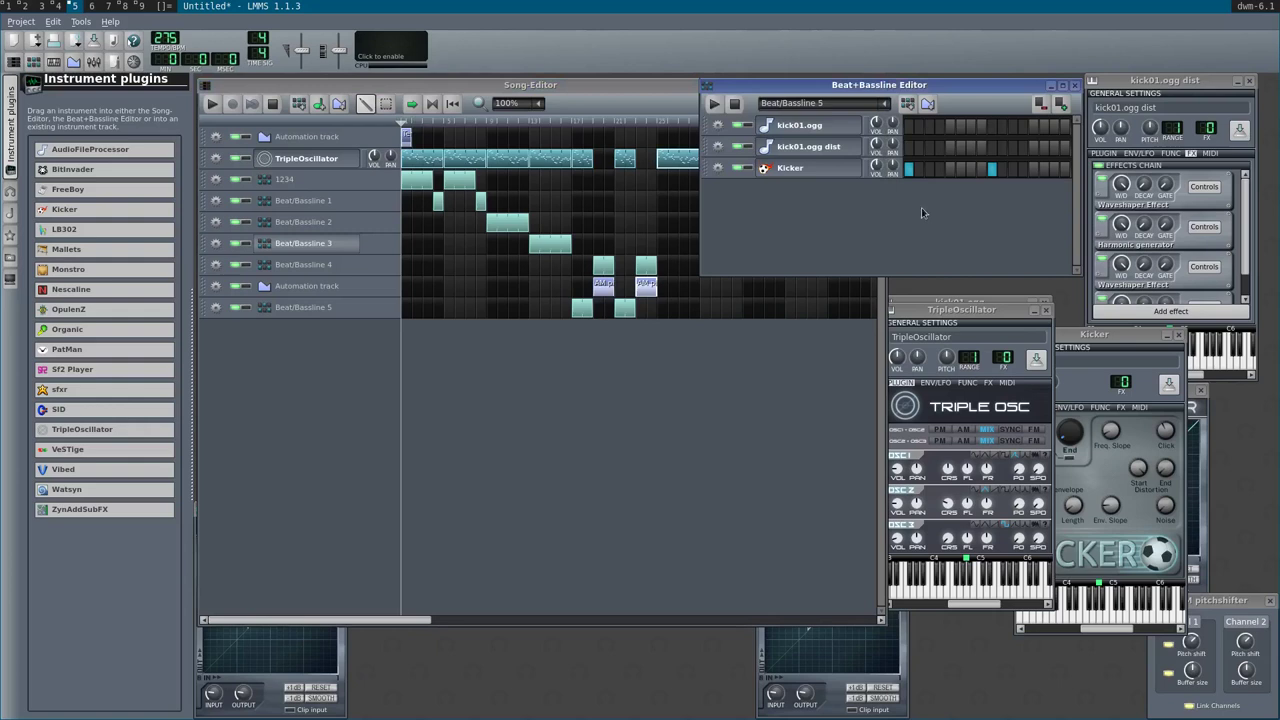
{"action": "left_click", "coordinate": [907, 104]}
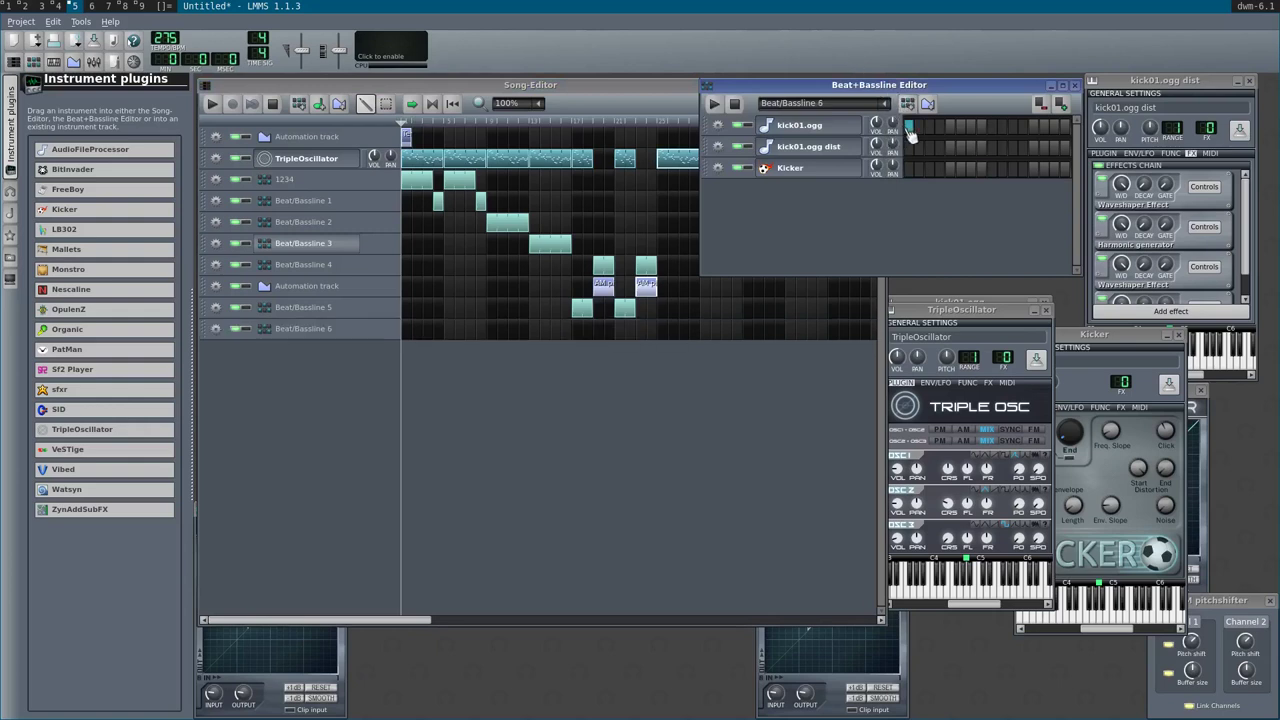
{"action": "left_click", "coordinate": [991, 128]}
{"action": "key", "text": "space"}
{"action": "key", "text": "space"}
{"action": "key", "text": "space"}
{"action": "left_click", "coordinate": [752, 418]}
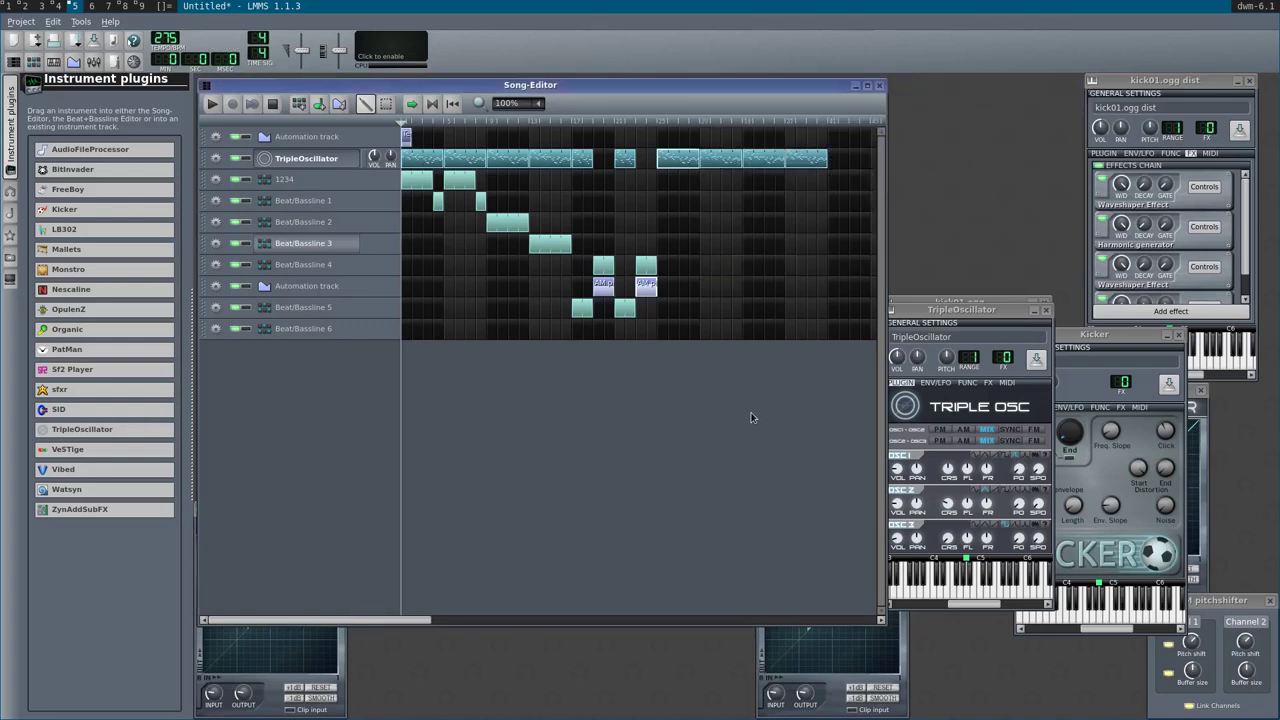
- Place a four-bar Beat/Bassline 6 block at bar 25 and play the song from there
{"action": "left_click", "coordinate": [667, 331]}
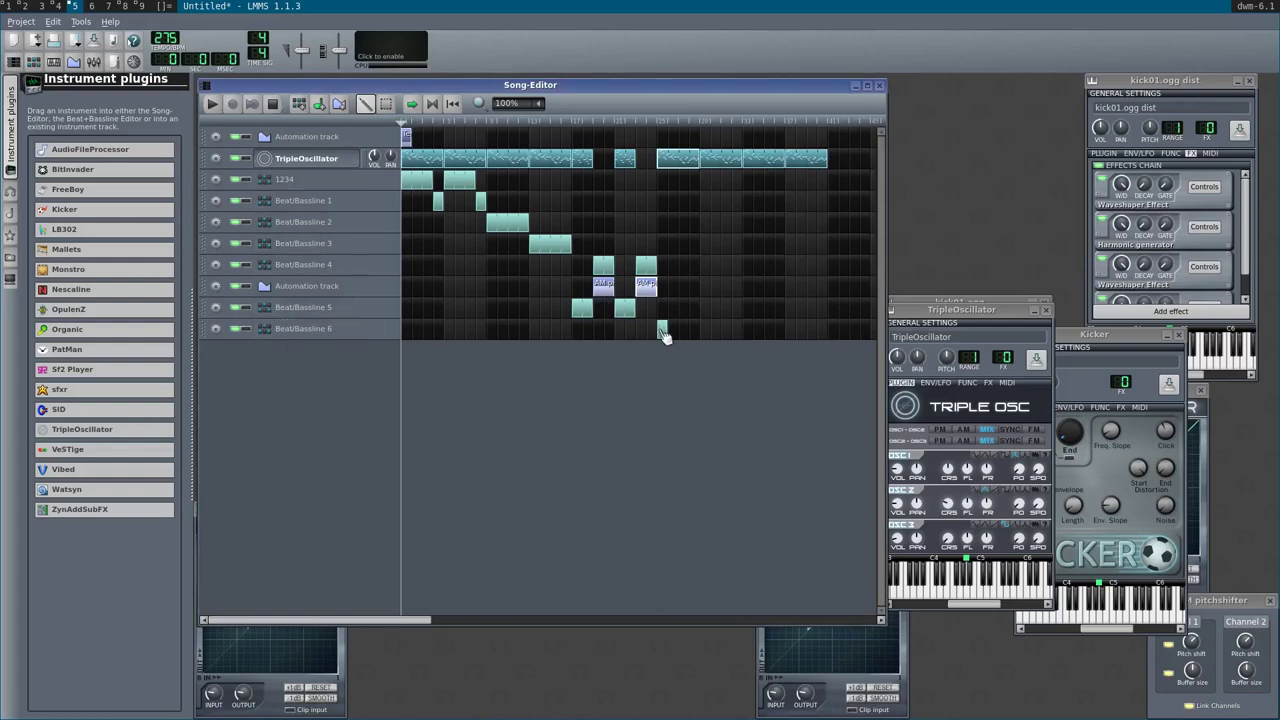
{"action": "left_click_drag", "start_coordinate": [668, 333], "coordinate": [699, 334]}
{"action": "left_click", "coordinate": [660, 122]}
{"action": "key", "text": "space"}
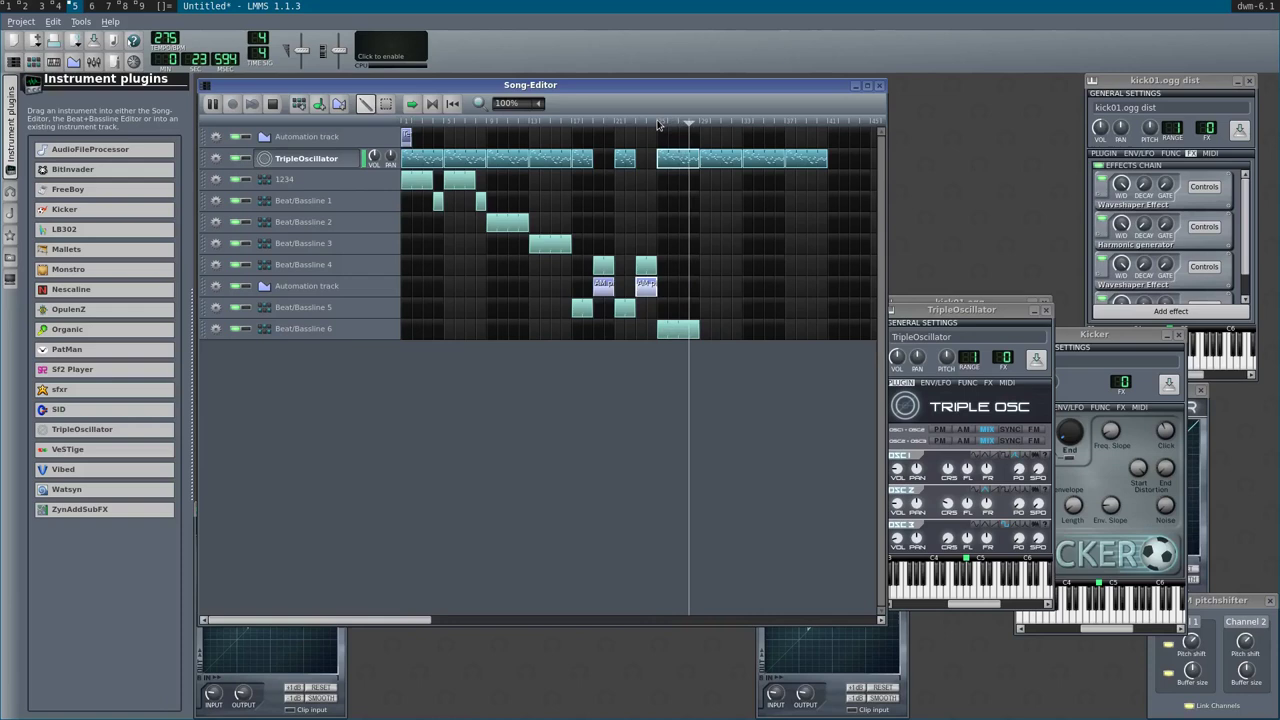
{"action": "key", "text": "space"}
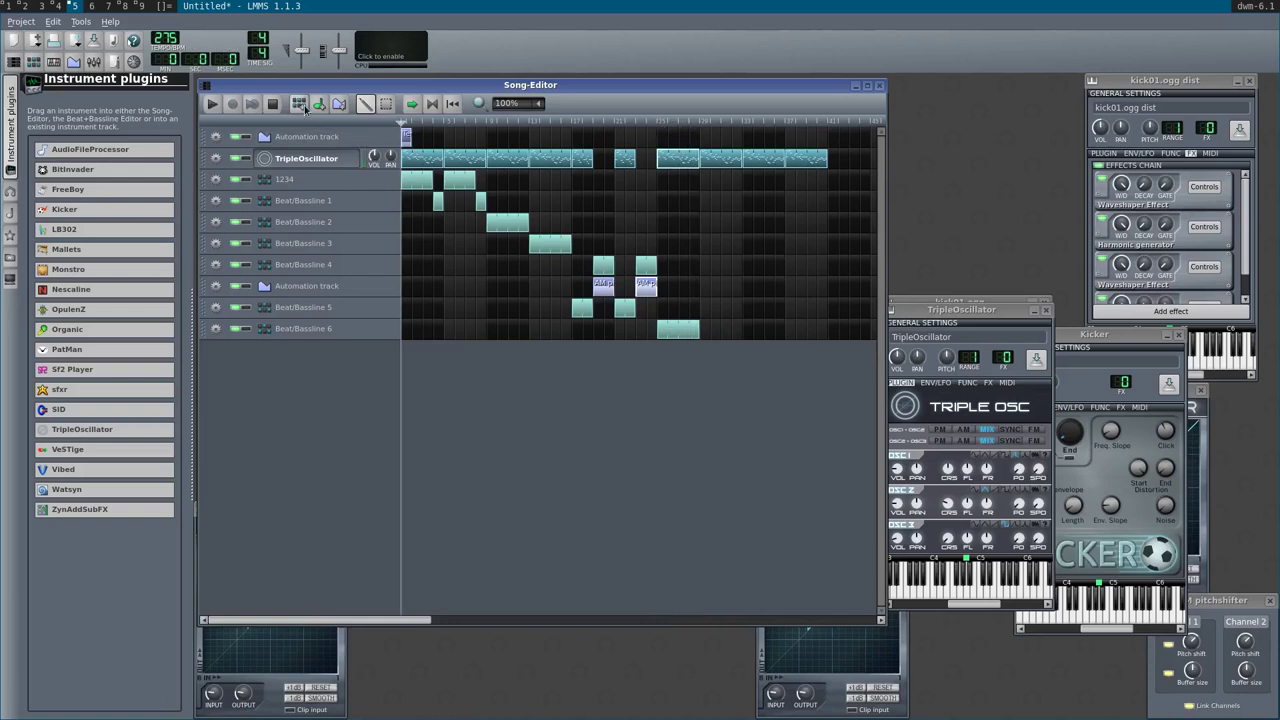
- Add the C* Eq effect to the TripleOscillator instrument's effects chain
{"action": "left_click", "coordinate": [290, 160]}
{"action": "left_click", "coordinate": [289, 162]}
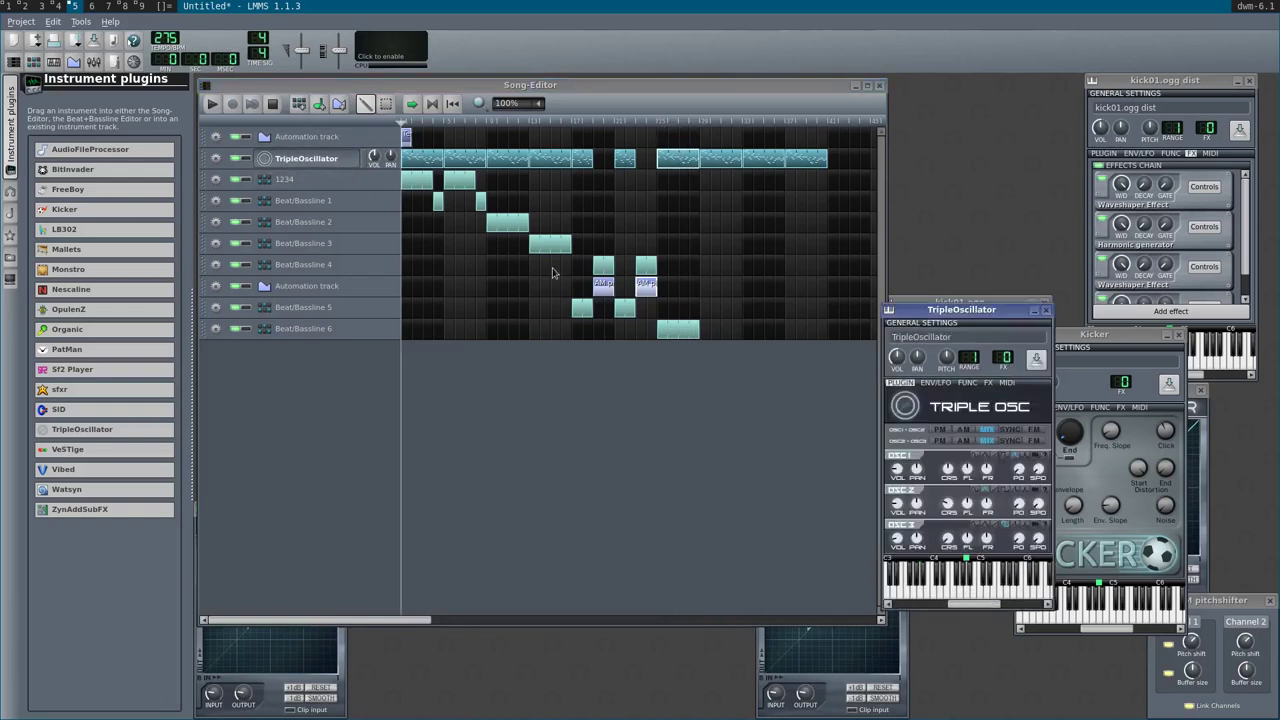
{"action": "left_click", "coordinate": [988, 383]}
{"action": "left_click", "coordinate": [940, 541]}
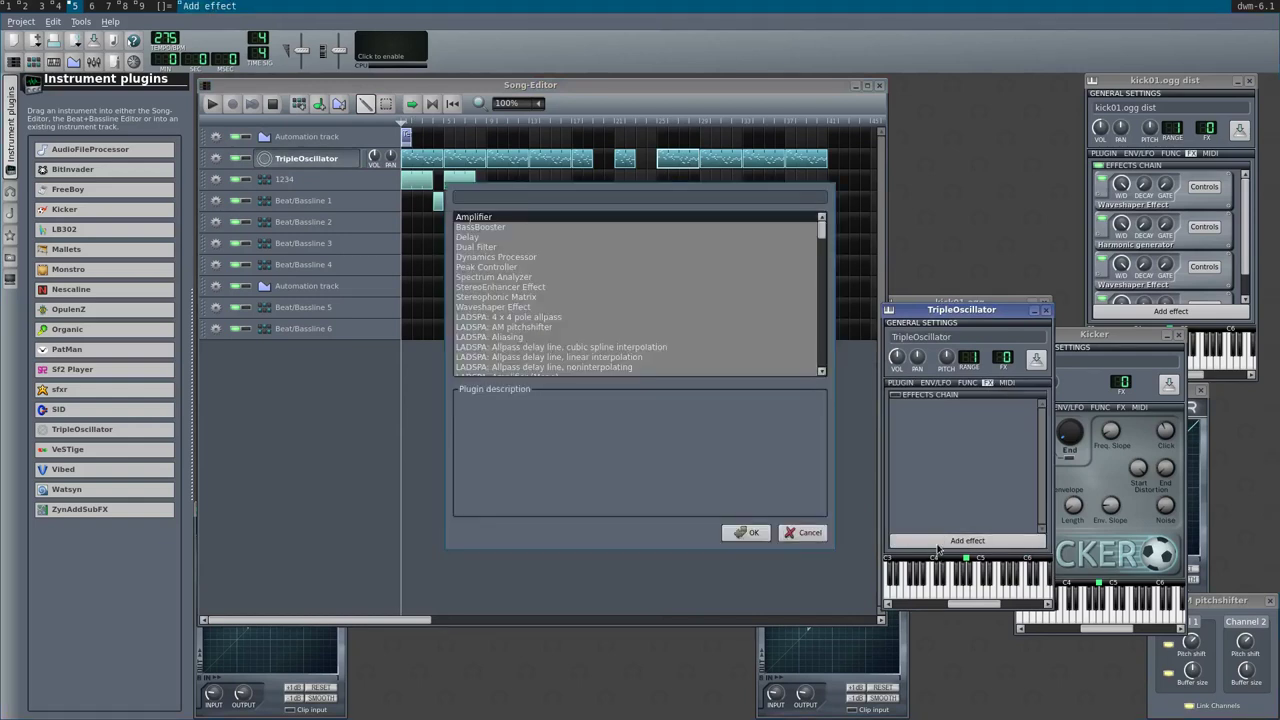
{"action": "type", "text": "eq"}
{"action": "key", "text": "Return"}
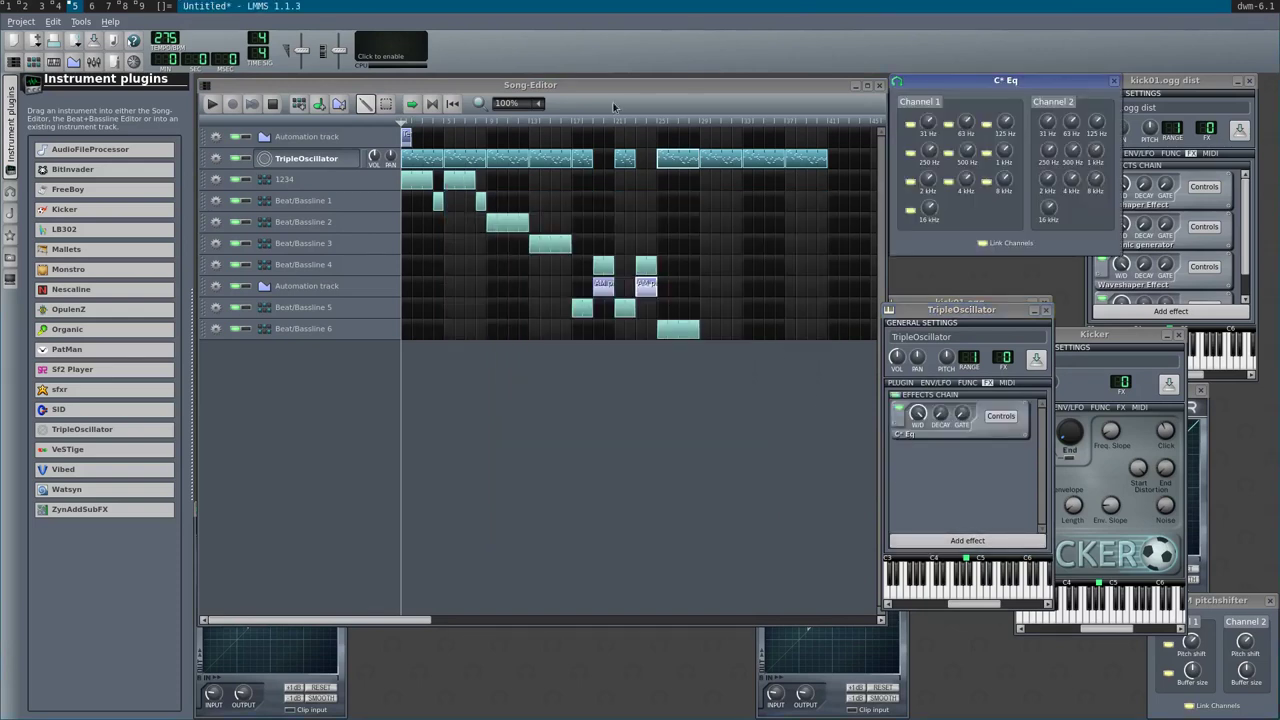
- Open the first TripleOscillator pattern in an unmaximized Piano-Roll and play it at 100% zoom
{"action": "double_click", "coordinate": [433, 160]}
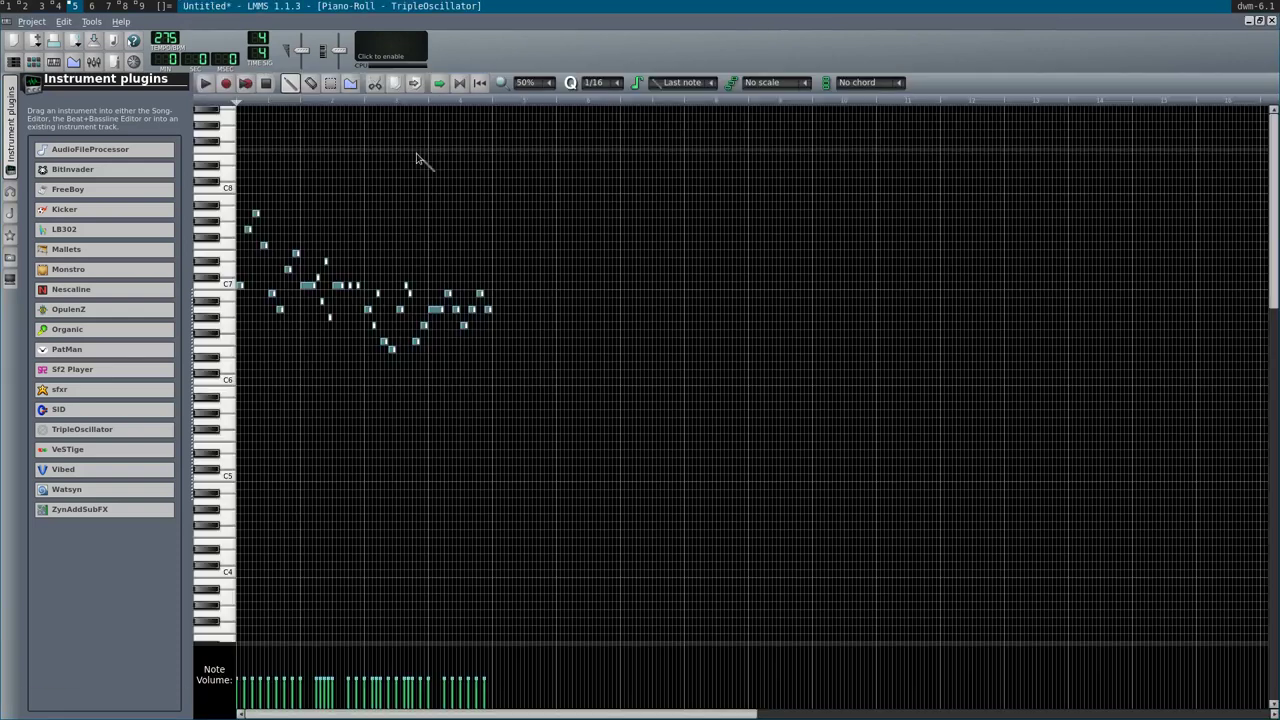
{"action": "left_click", "coordinate": [1258, 21]}
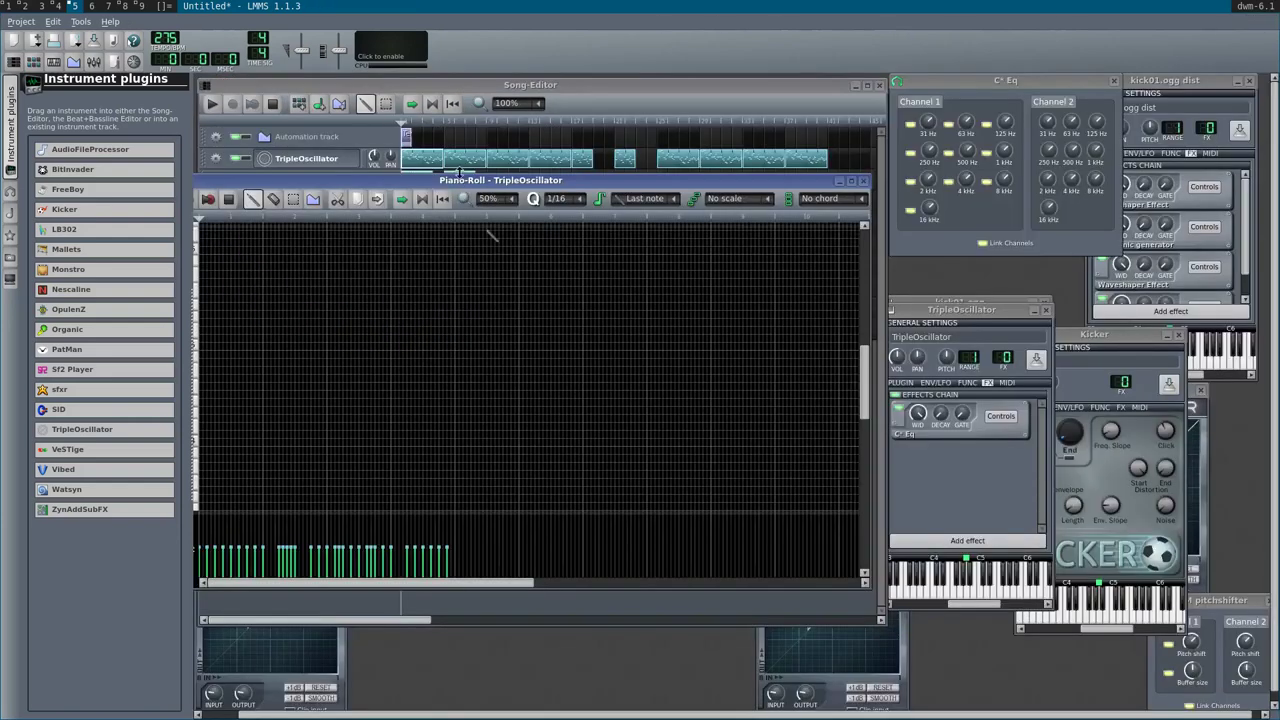
{"action": "scroll", "coordinate": [329, 363], "scroll_direction": "up", "scroll_amount": 6}
{"action": "scroll", "coordinate": [277, 417], "scroll_direction": "up", "scroll_amount": 1, "text": "ctrl"}
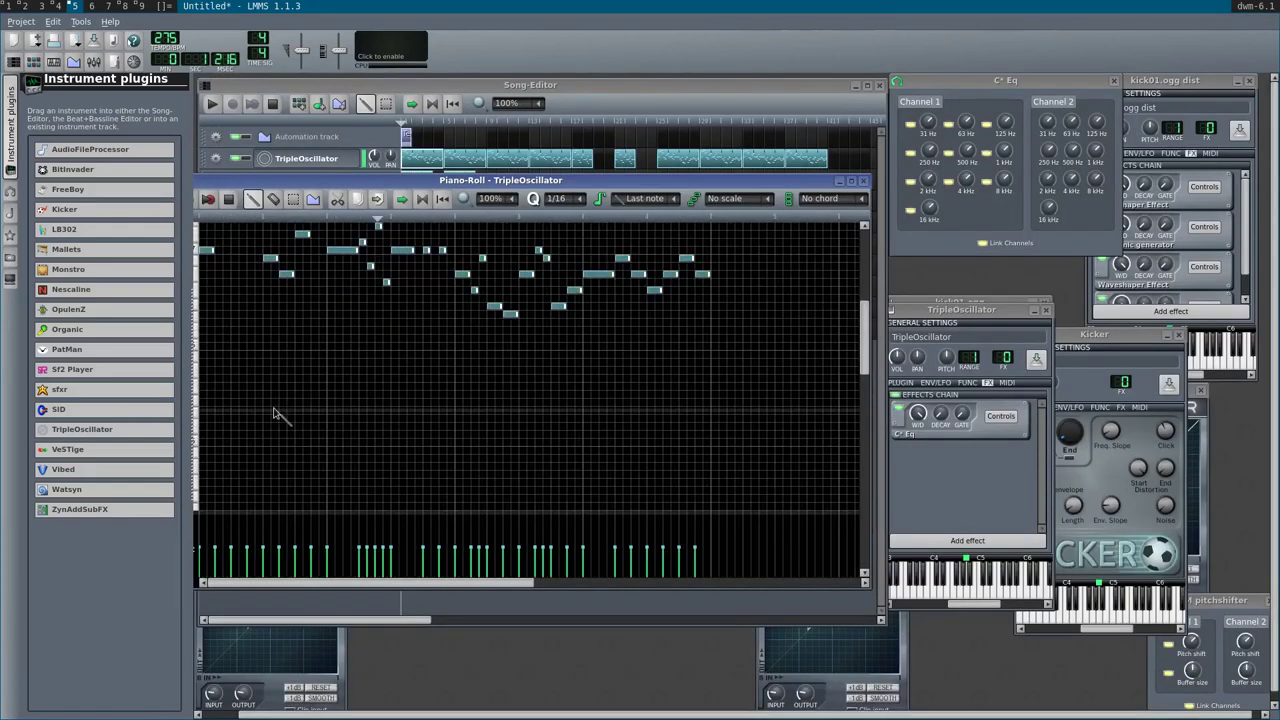
{"action": "scroll", "coordinate": [277, 414], "scroll_direction": "up", "scroll_amount": 5}
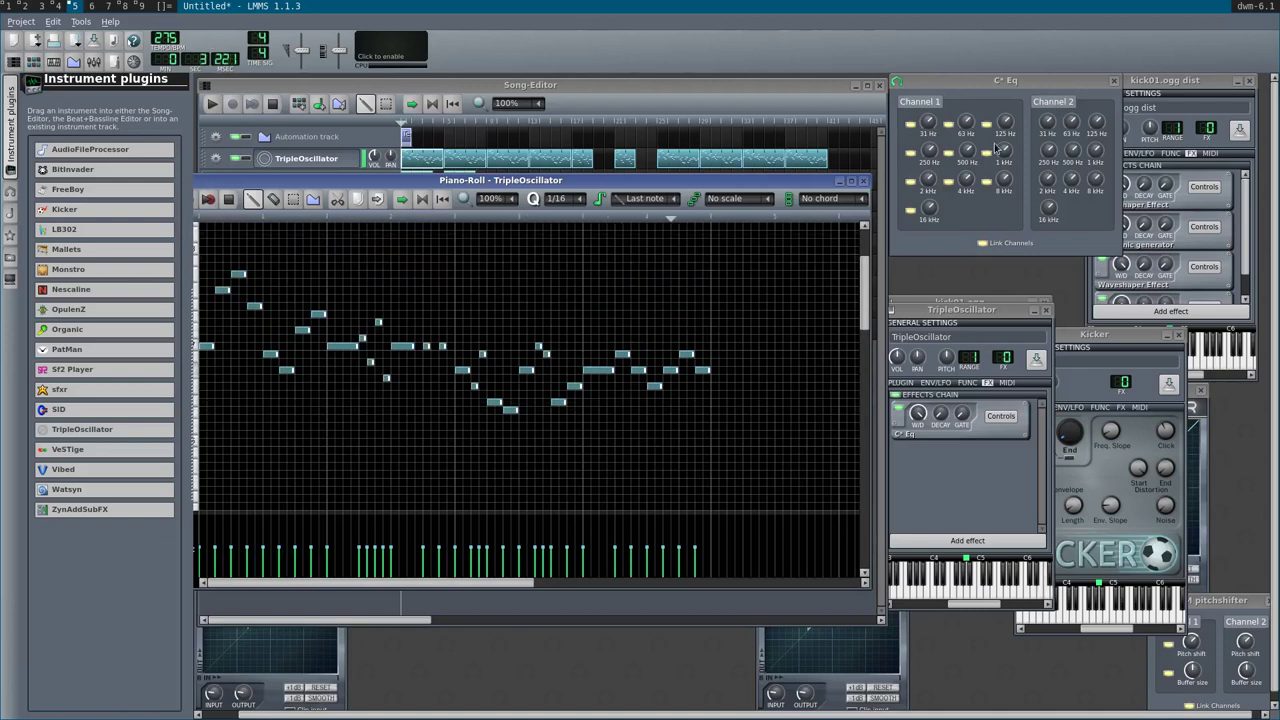
- Adjust the C* Eq bands, boosting 1 kHz to about 16 and cutting 31 Hz to about -48, and close the equalizer and Piano-Roll
{"action": "mouse_move", "coordinate": [1004, 150]}
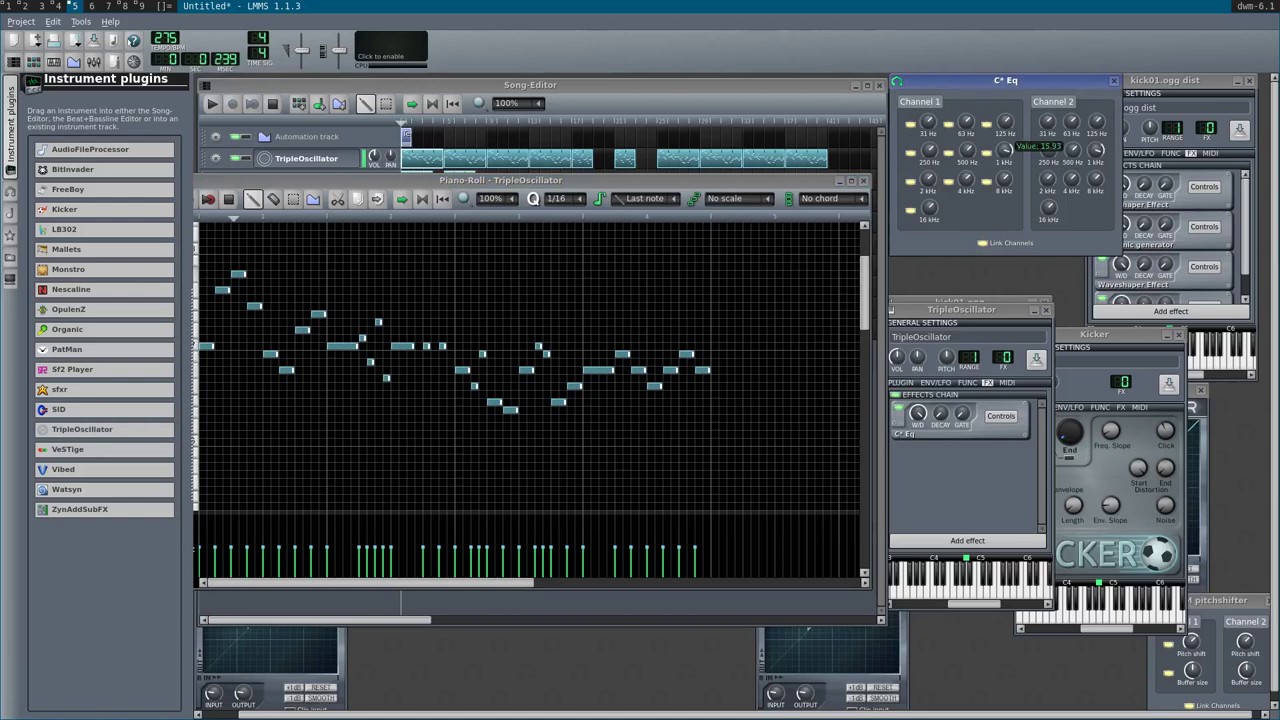
{"action": "left_click_drag", "start_coordinate": [927, 121], "coordinate": [927, 131]}
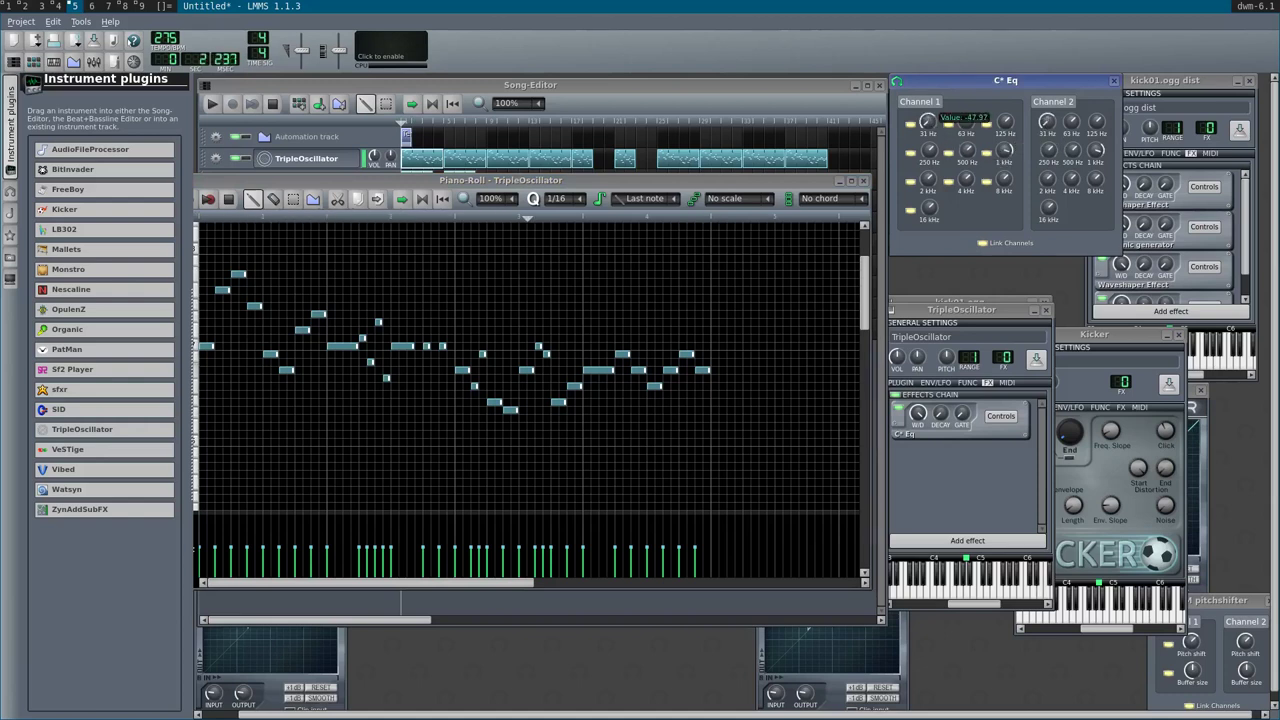
{"action": "mouse_move", "coordinate": [1005, 121]}
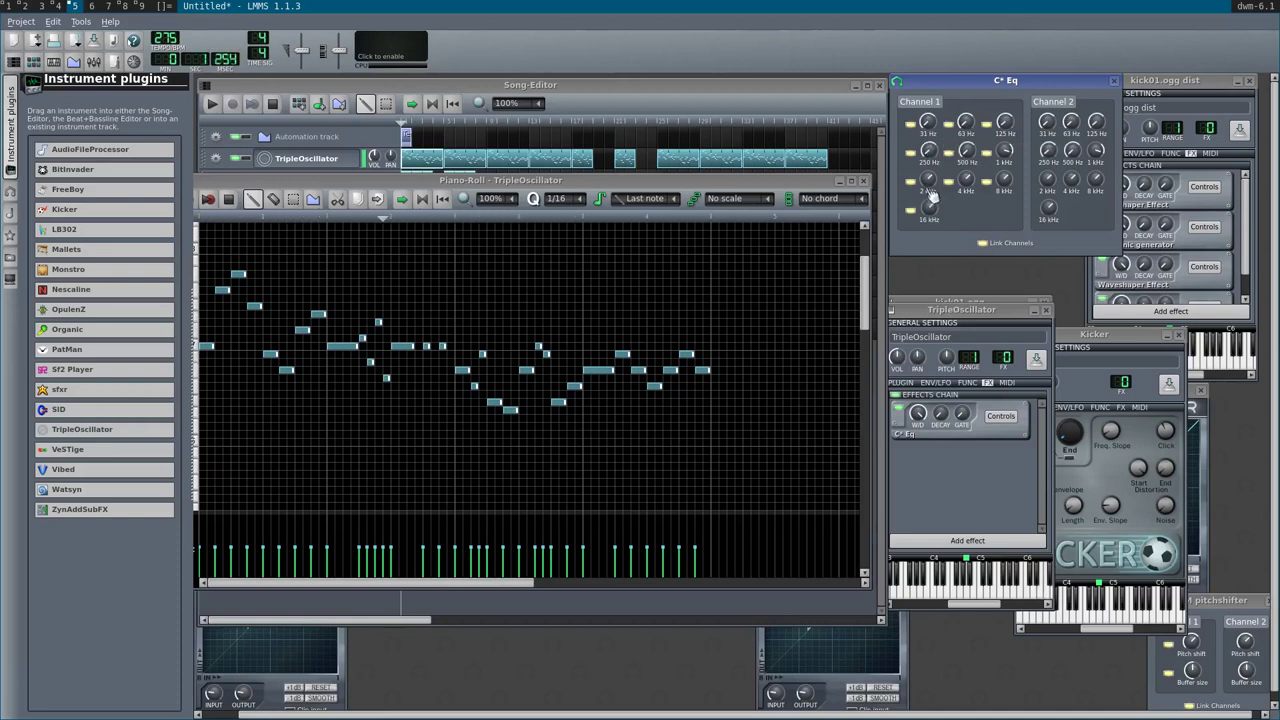
{"action": "mouse_move", "coordinate": [966, 180]}
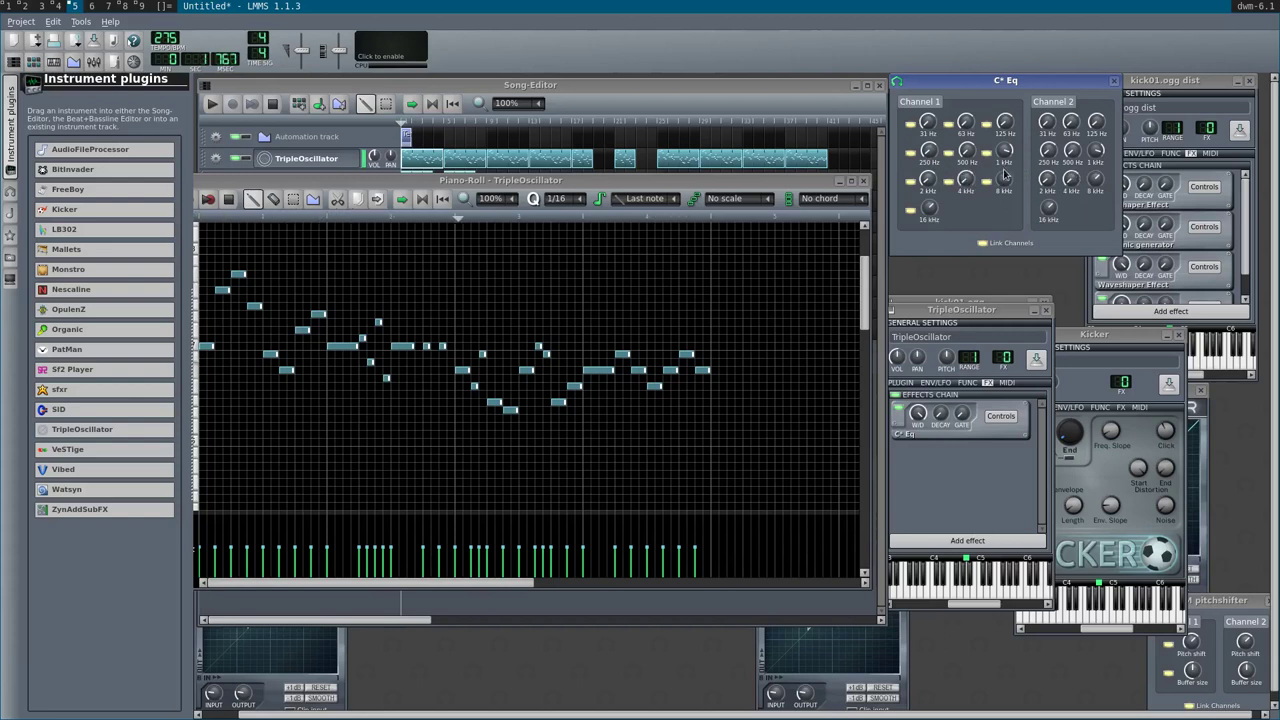
{"action": "left_click_drag", "start_coordinate": [926, 226], "coordinate": [926, 220]}
{"action": "left_click", "coordinate": [1114, 80]}
{"action": "left_click", "coordinate": [863, 180]}
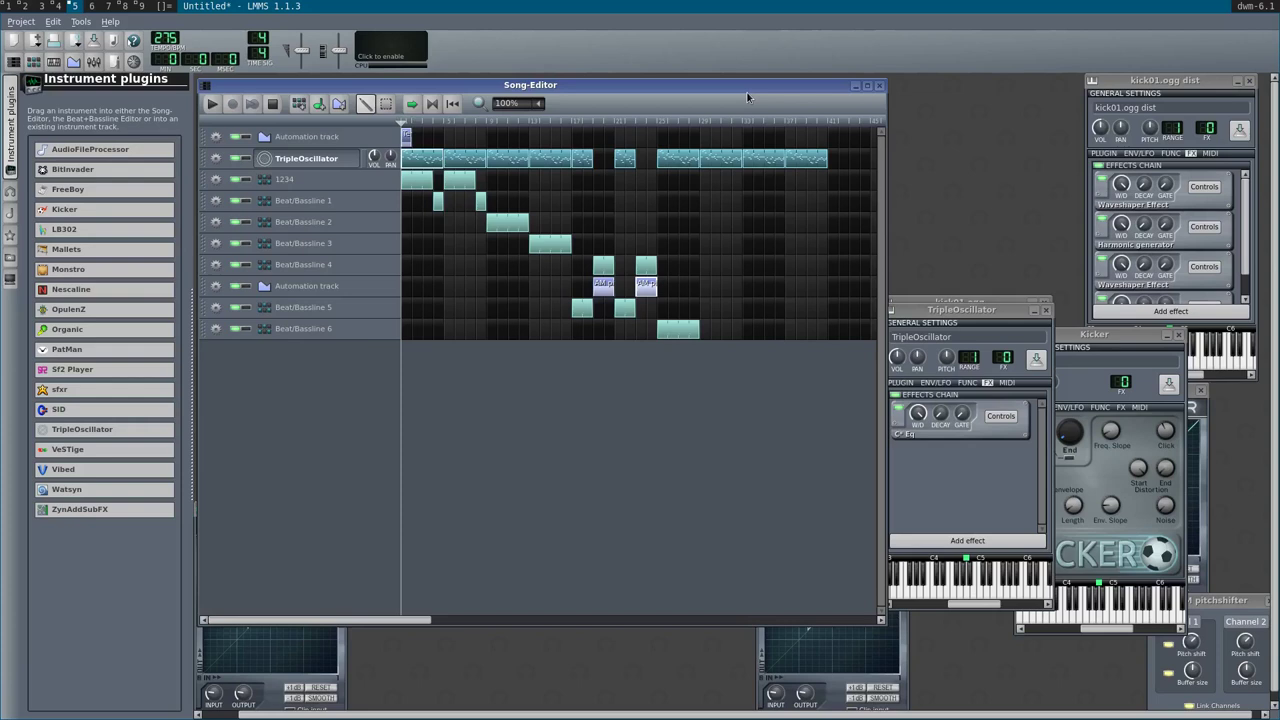
- Play the song from the start, skip to bar 25 to hear the equalized melody, and stop playback
{"action": "key", "text": "space"}
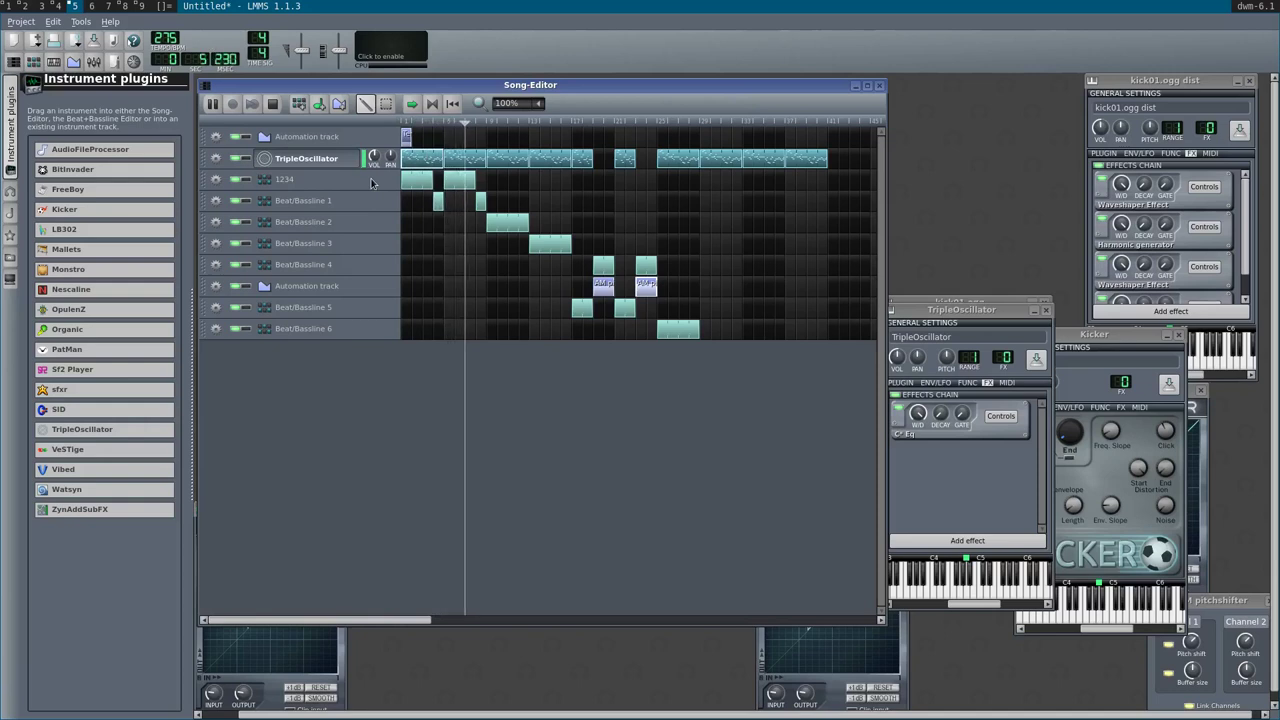
{"action": "left_click", "coordinate": [660, 124]}
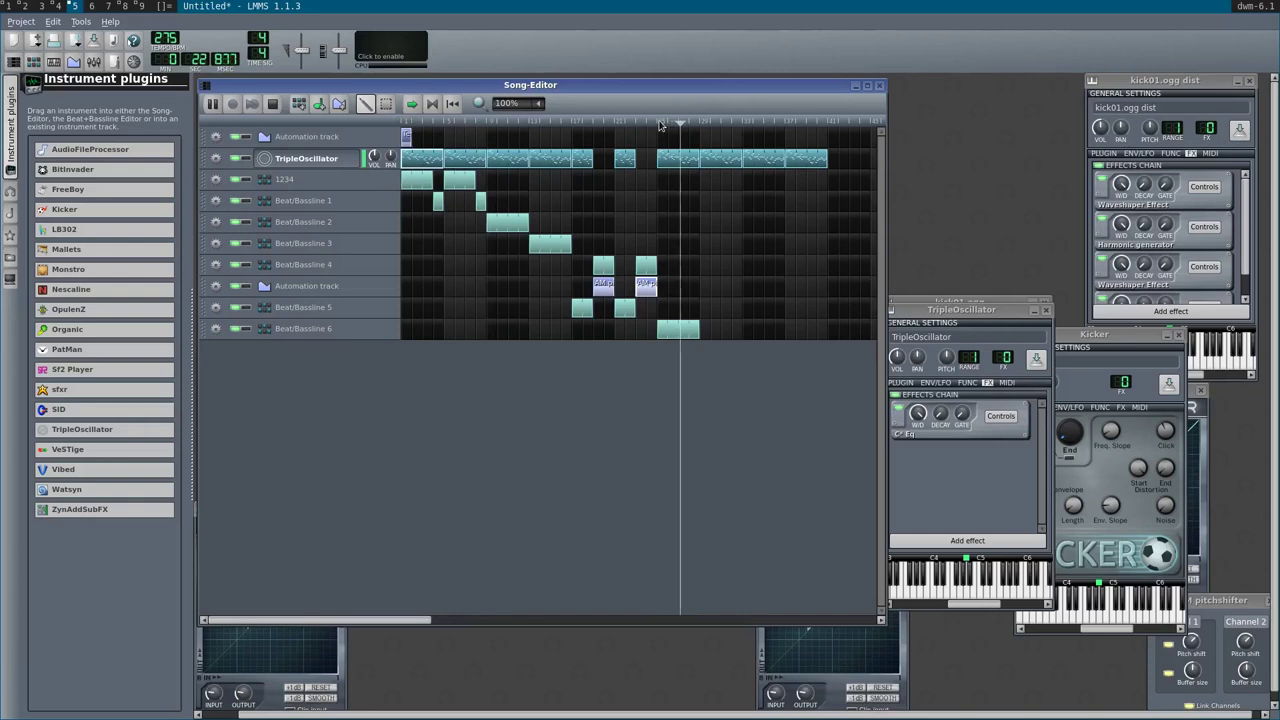
{"action": "key", "text": "space"}
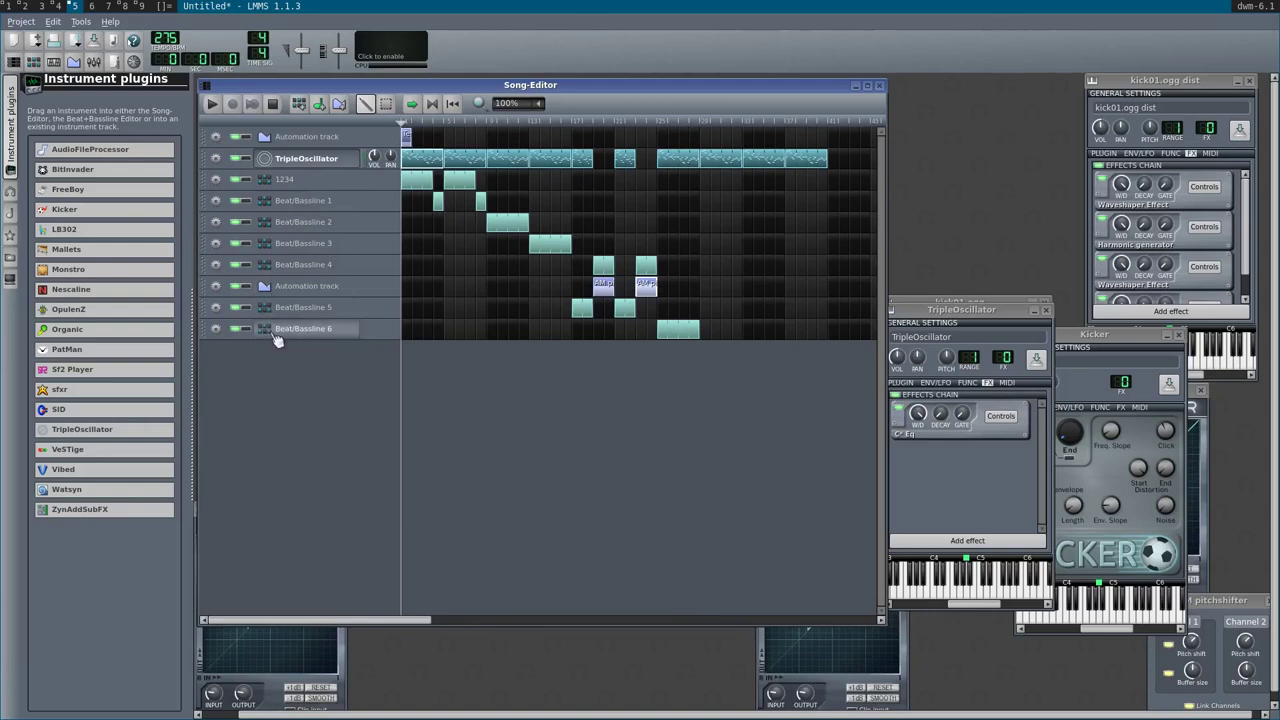
- Move the Beat/Bassline 6 track directly below TripleOscillator and rename it 12
{"action": "left_click_drag", "start_coordinate": [370, 338], "coordinate": [341, 181]}
{"action": "double_click", "coordinate": [341, 181]}
{"action": "type", "text": "12"}
{"action": "key", "text": "Return"}
{"action": "left_click", "coordinate": [358, 400]}
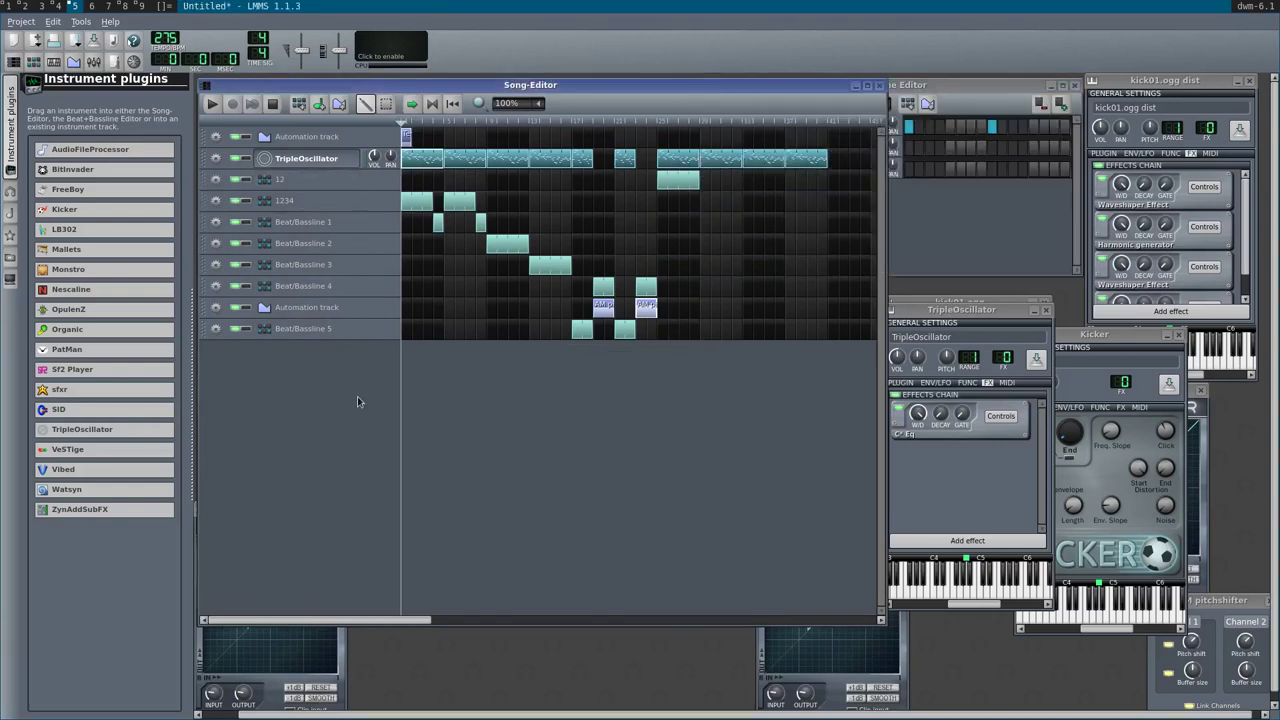
- Place a four-bar block on the 1234 track at bar 29
{"action": "left_click_drag", "start_coordinate": [709, 205], "coordinate": [745, 217]}
{"action": "right_click", "coordinate": [712, 202]}
{"action": "key", "text": "Escape"}
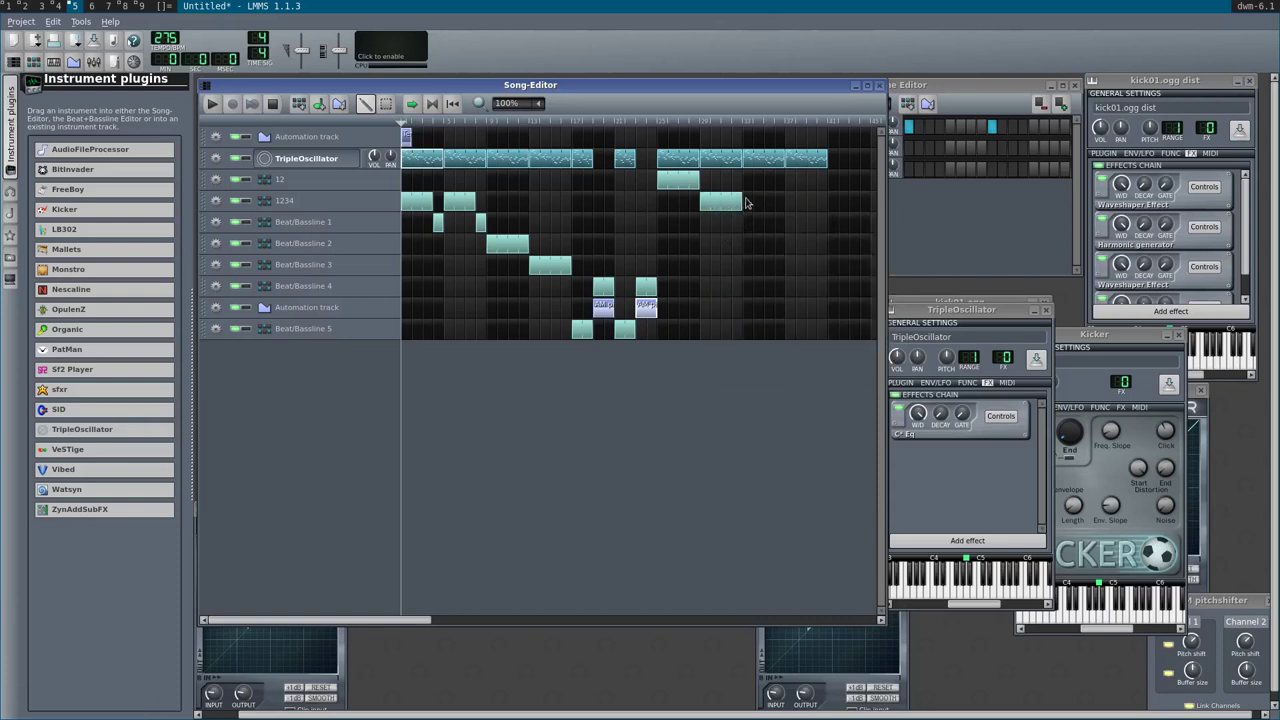
- Add another beat/bassline with kick01.ogg hits on every other step, play it and close the beat editor
{"action": "left_click", "coordinate": [948, 257]}
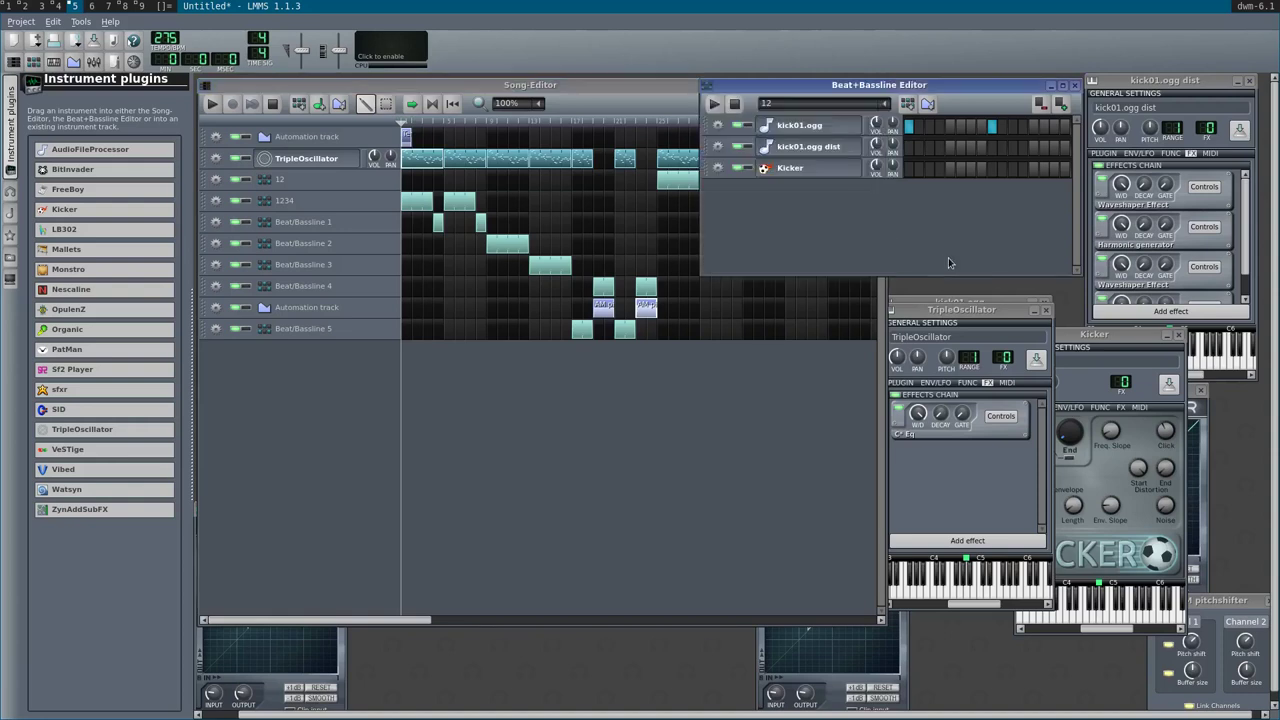
{"action": "left_click", "coordinate": [907, 104]}
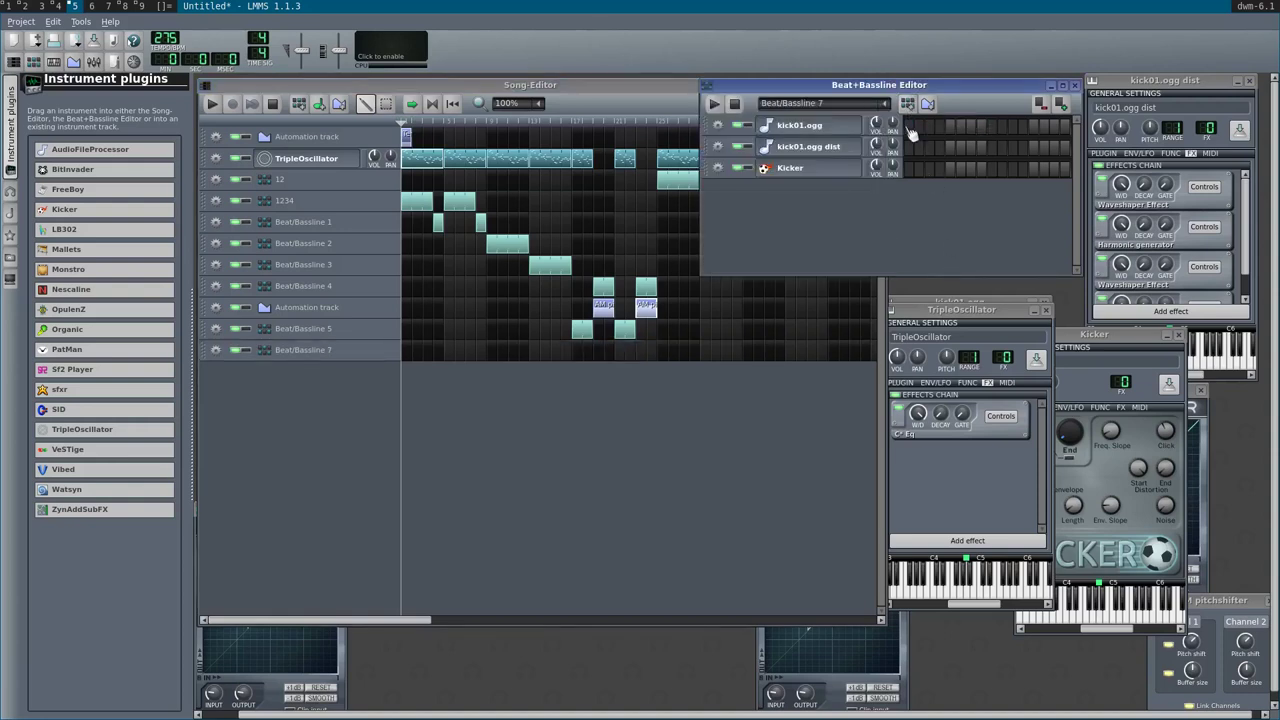
{"action": "left_click", "coordinate": [950, 128]}
{"action": "left_click", "coordinate": [992, 128]}
{"action": "left_click", "coordinate": [929, 128]}
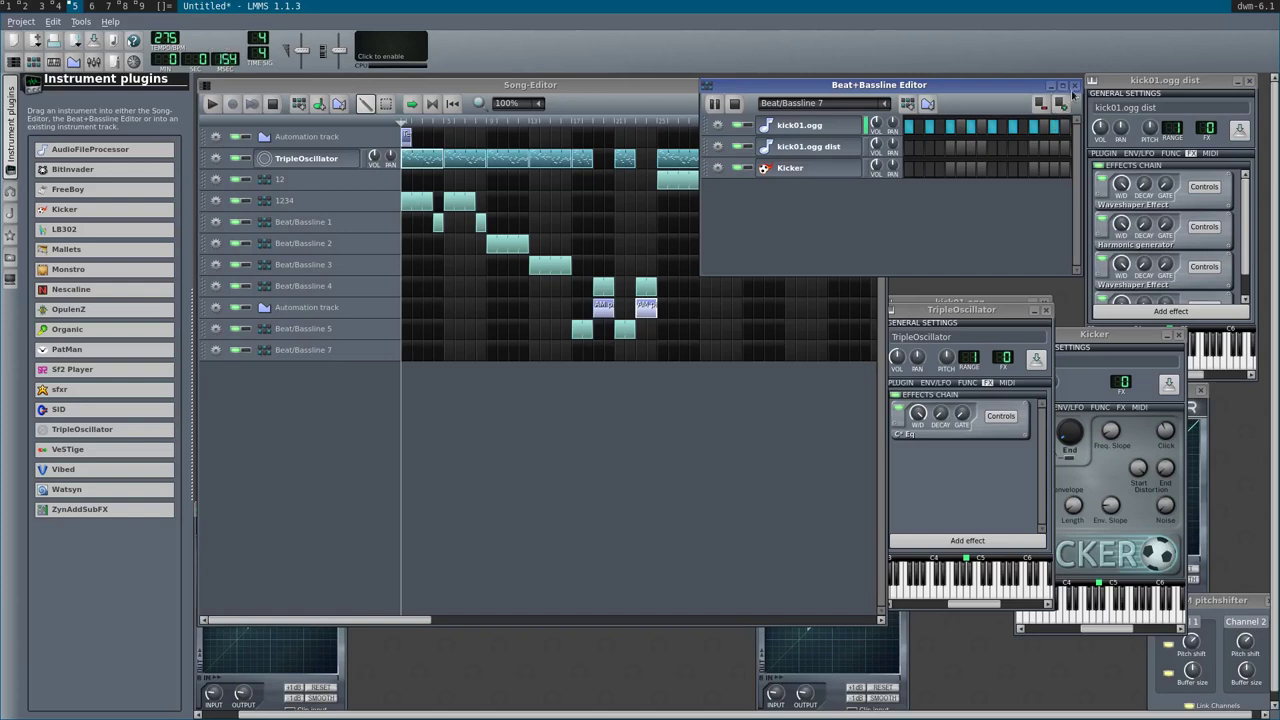
{"action": "left_click", "coordinate": [1066, 85]}
{"action": "left_click", "coordinate": [741, 428]}
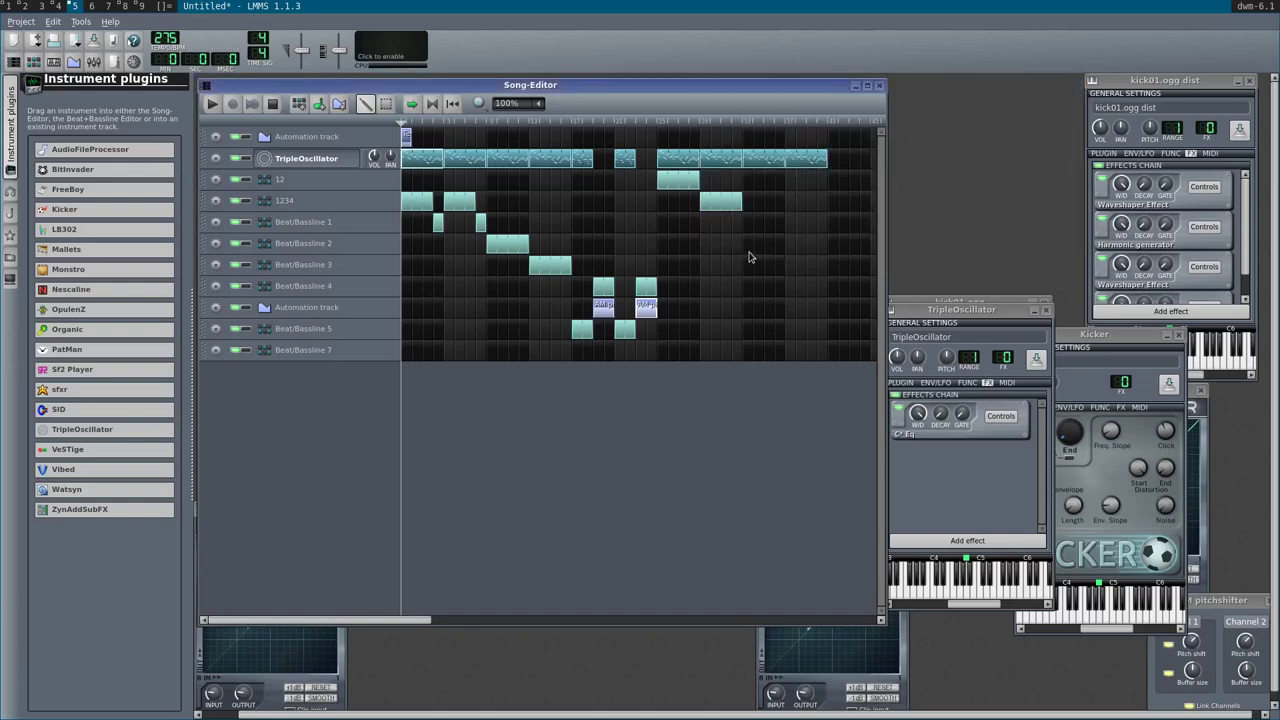
- Rename the Beat/Bassline 7 track as 1--8 and return to the Song-Editor
{"action": "double_click", "coordinate": [297, 358]}
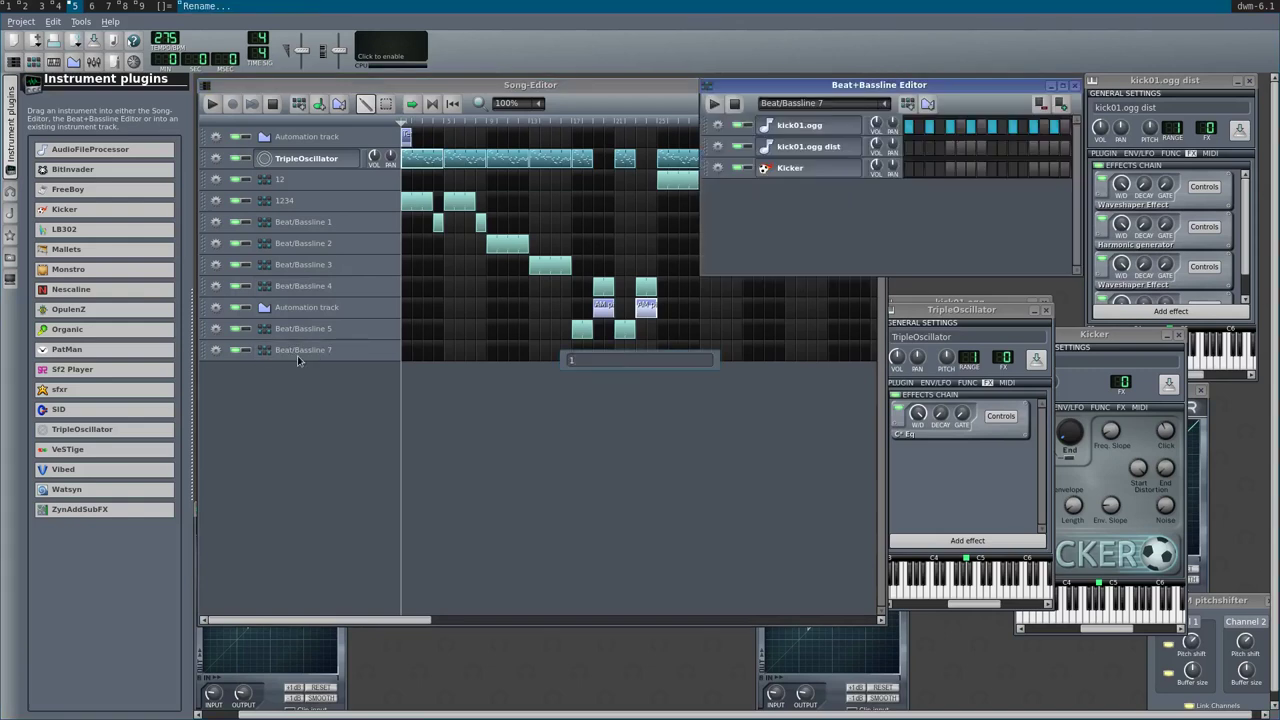
{"action": "key", "text": "Return"}
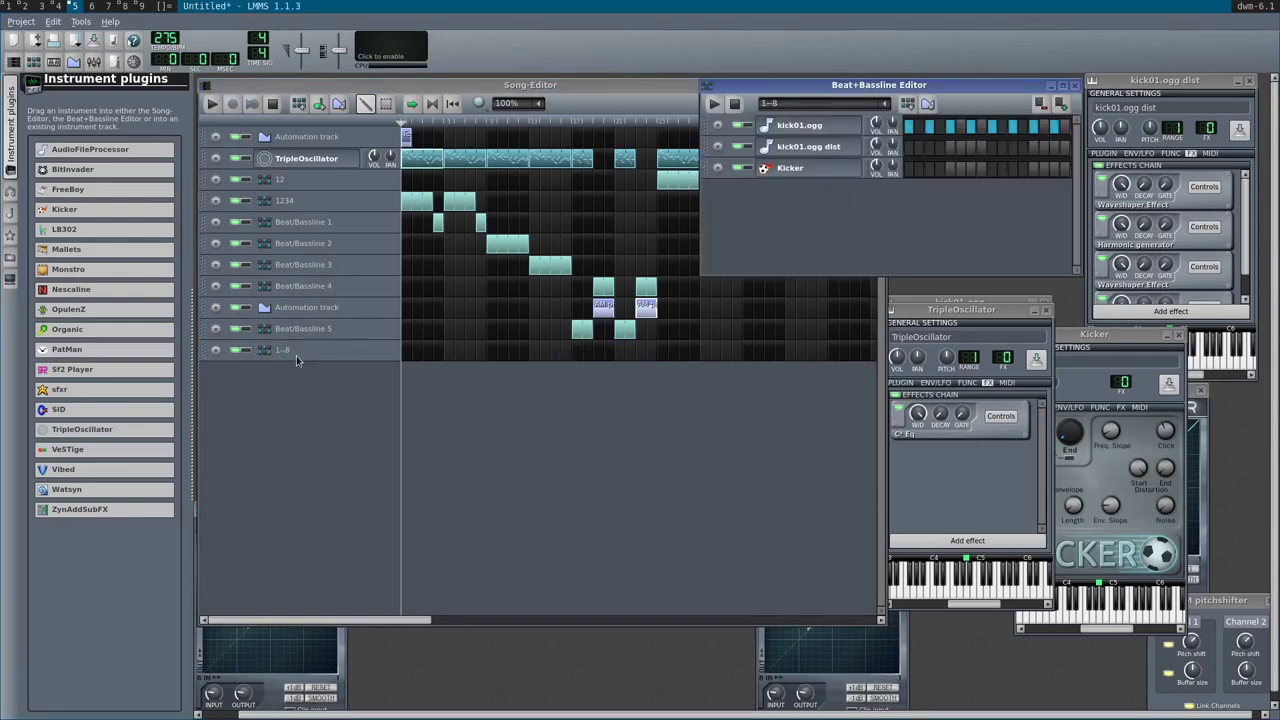
{"action": "left_click", "coordinate": [324, 466]}
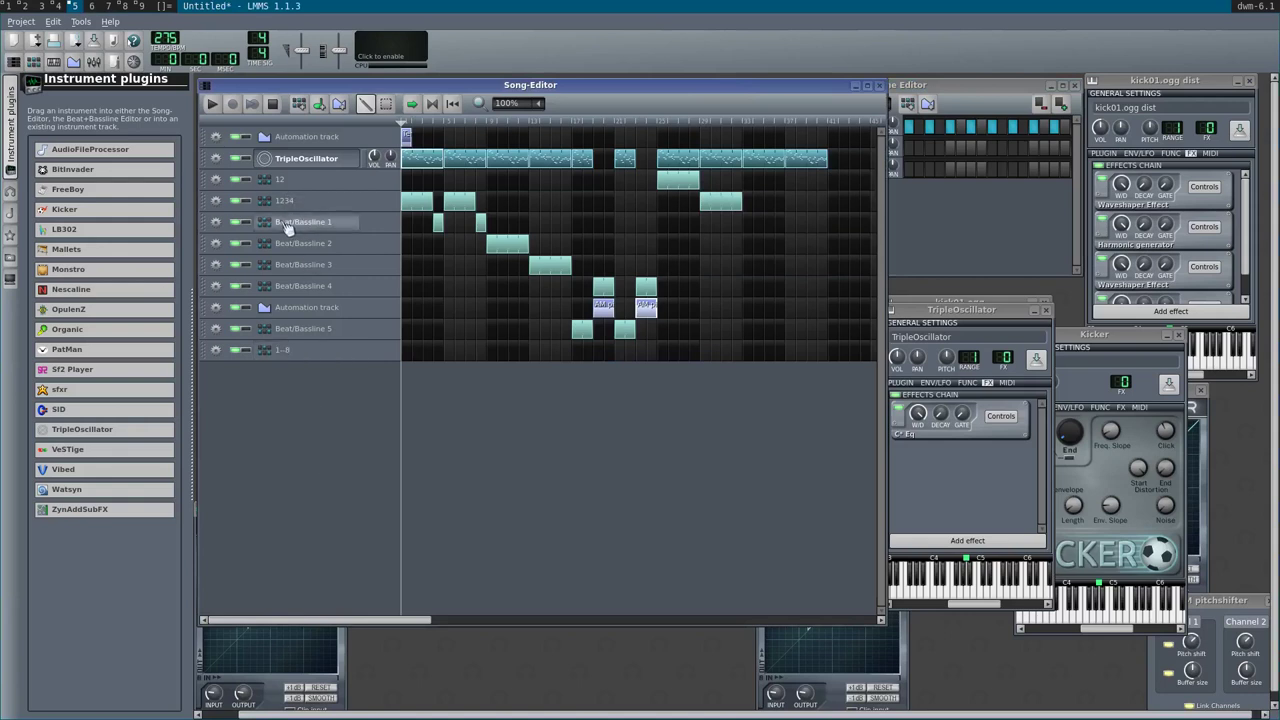
- Move the 1--8 track directly below 1234 and place a four-bar block on it at bar 33
{"action": "left_click_drag", "start_coordinate": [363, 360], "coordinate": [365, 224]}
{"action": "left_click", "coordinate": [752, 223]}
{"action": "left_click_drag", "start_coordinate": [750, 223], "coordinate": [785, 237]}
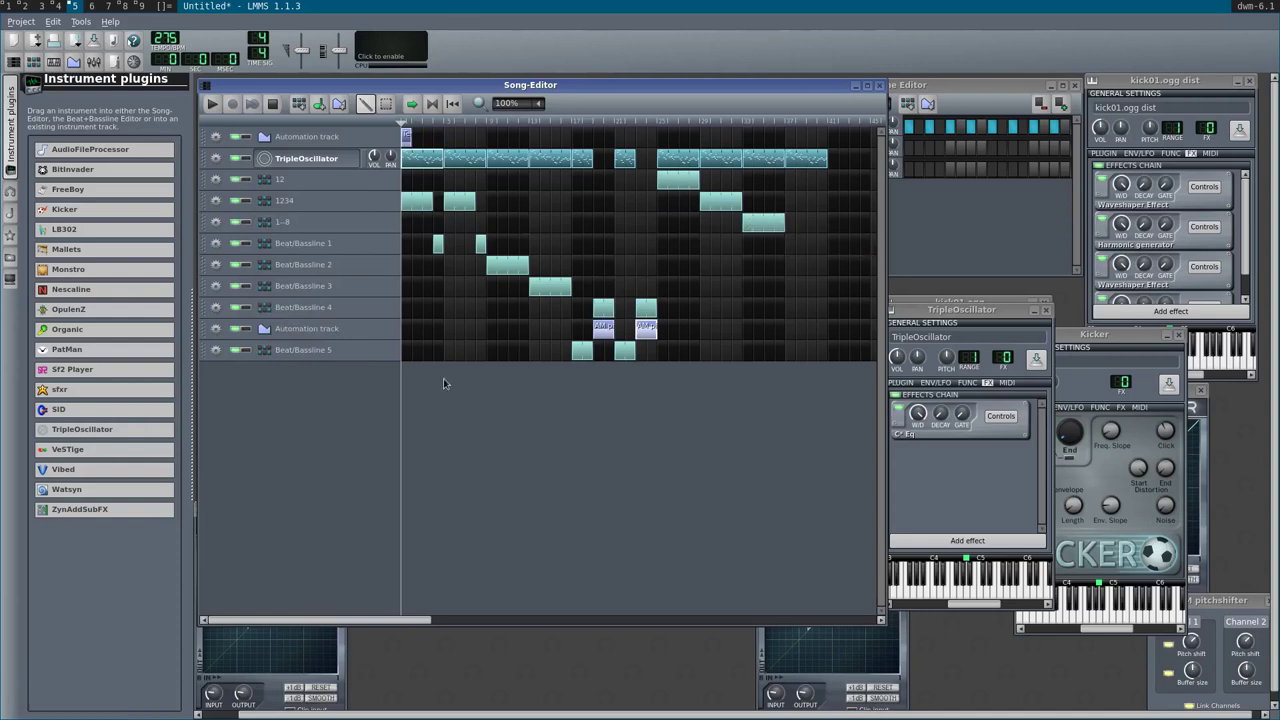
- Add another beat/bassline and open its kick01.ogg pattern in the piano roll with the keyboard in view
{"action": "left_click", "coordinate": [952, 220]}
{"action": "left_click", "coordinate": [907, 103]}
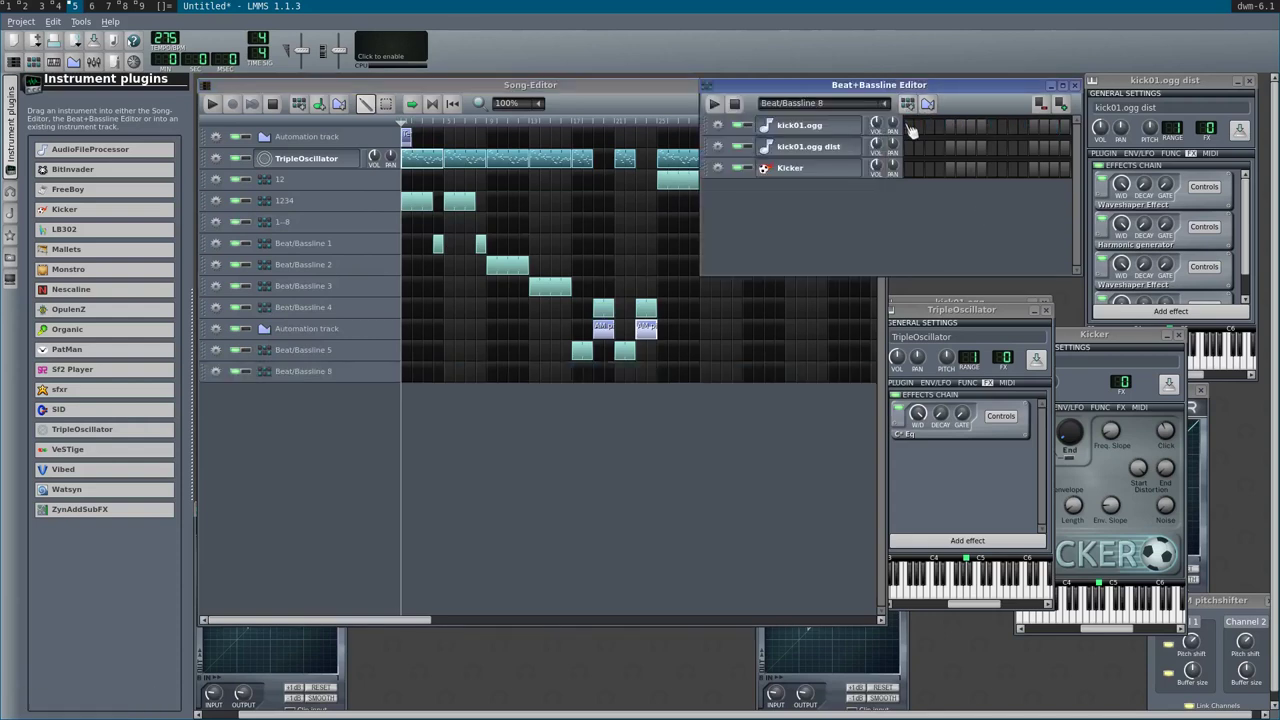
{"action": "right_click", "coordinate": [911, 130]}
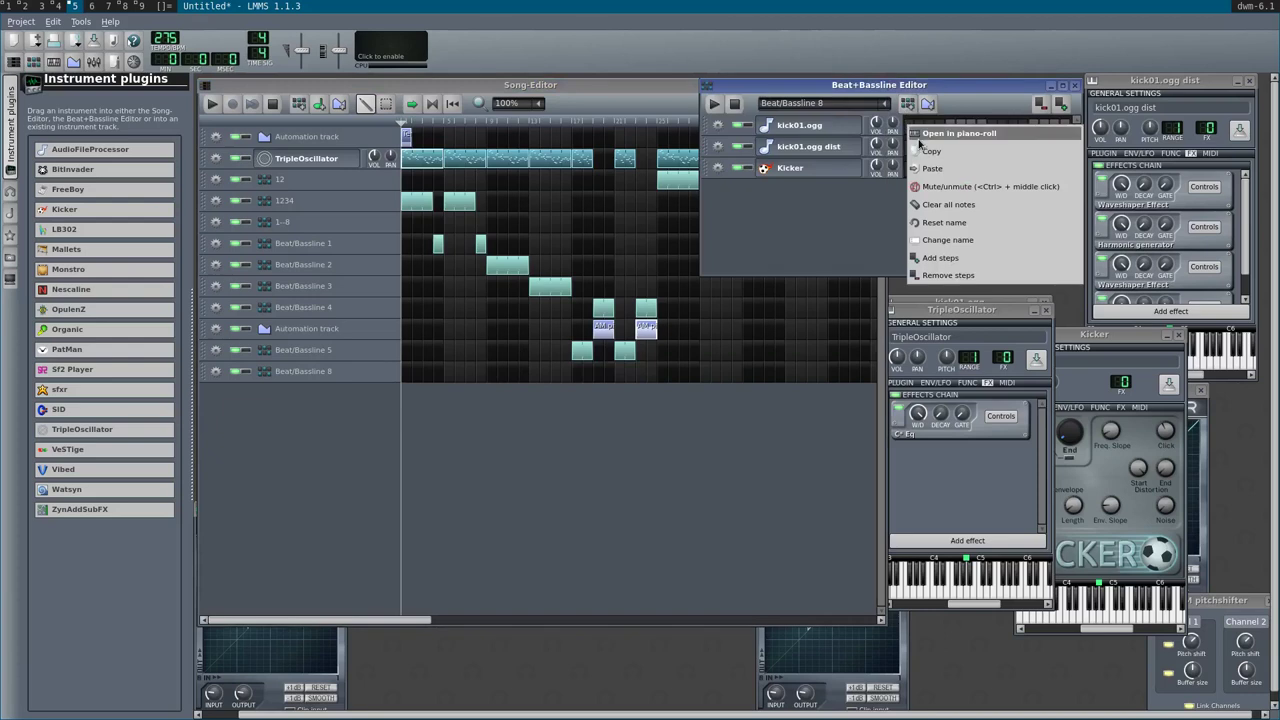
{"action": "left_click", "coordinate": [919, 134]}
{"action": "scroll", "coordinate": [218, 395], "scroll_direction": "down", "scroll_amount": 3}
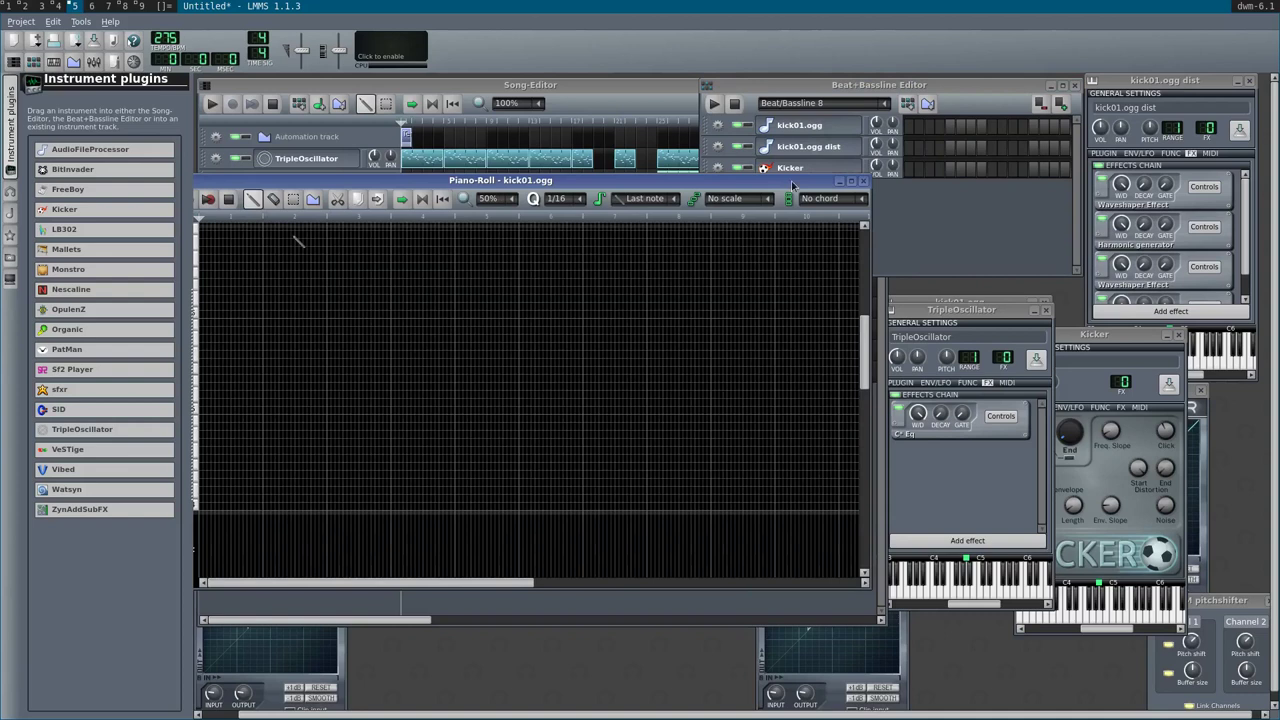
{"action": "left_click_drag", "start_coordinate": [598, 183], "coordinate": [758, 186]}
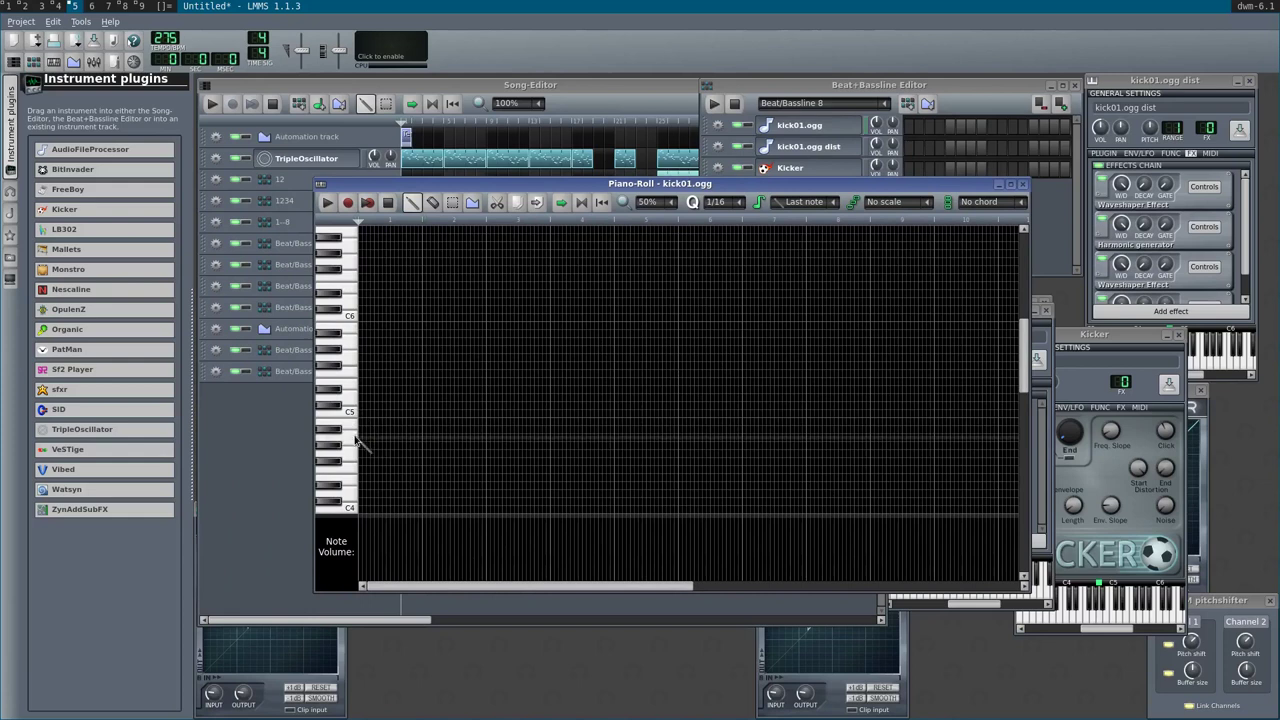
- Fill the first bar of the kick01.ogg pattern with eight back-to-back eighth notes on A4
{"action": "mouse_move", "coordinate": [382, 441]}
{"action": "left_mouse_down"}
{"action": "mouse_move", "coordinate": [436, 450]}
{"action": "mouse_move", "coordinate": [404, 450]}
{"action": "left_mouse_up"}
{"action": "left_click", "coordinate": [441, 447]}
{"action": "left_click", "coordinate": [503, 447]}
{"action": "left_click", "coordinate": [565, 449]}
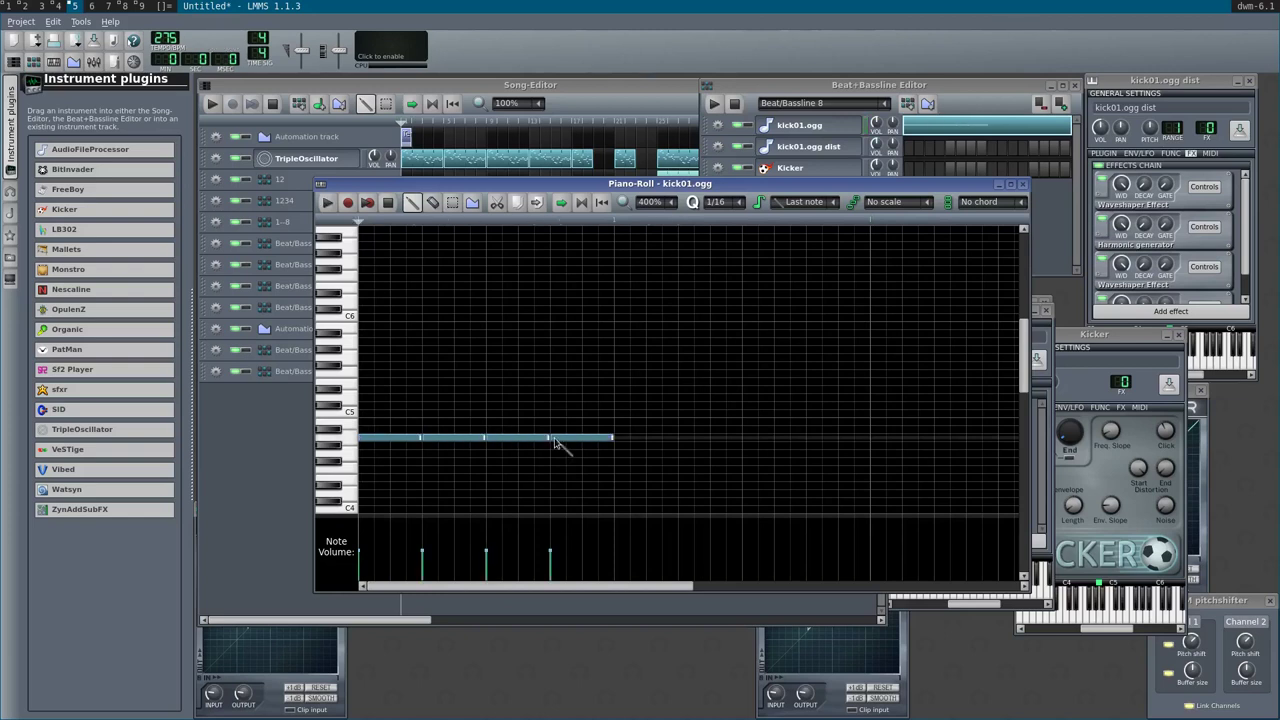
{"action": "scroll", "coordinate": [555, 443], "scroll_direction": "down", "scroll_amount": 1, "text": "ctrl"}
{"action": "left_click", "coordinate": [496, 444]}
{"action": "left_click", "coordinate": [528, 446]}
{"action": "left_click", "coordinate": [566, 447]}
{"action": "left_click", "coordinate": [590, 445]}
- Play and stop the eight-note kick pattern, close the piano roll and return to the Song-Editor
{"action": "key", "text": "space"}
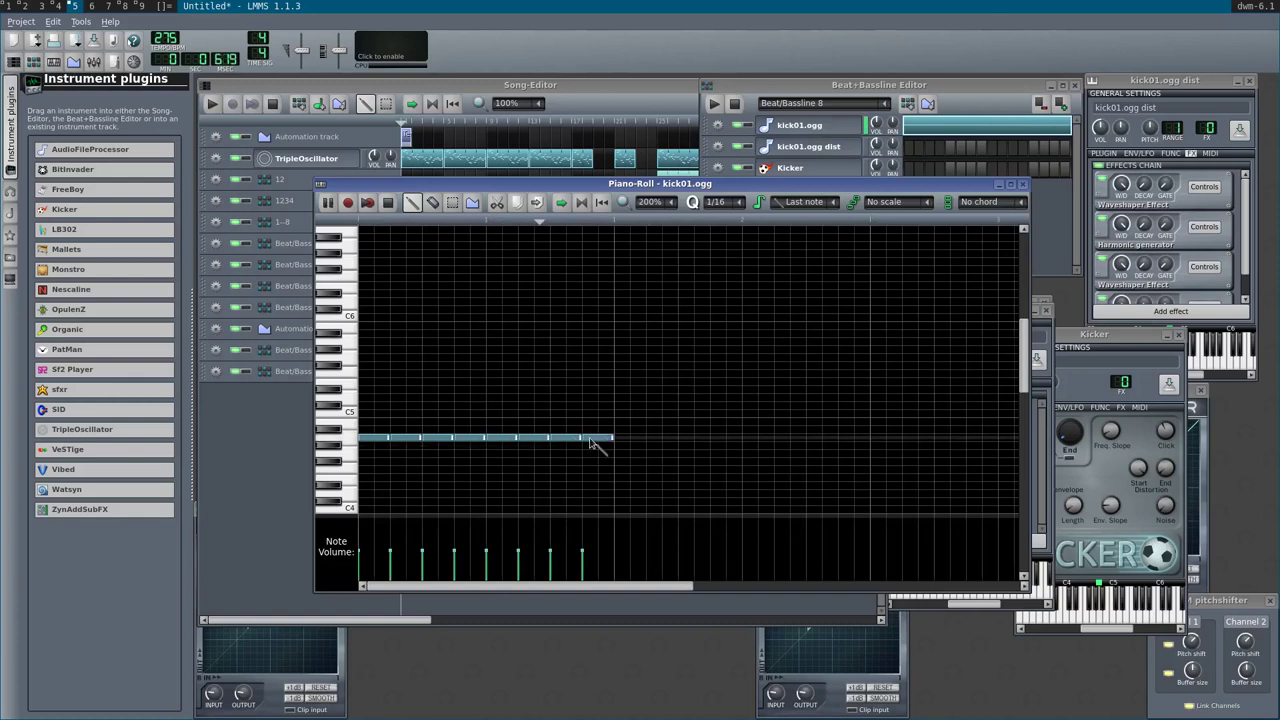
{"action": "scroll", "coordinate": [590, 445], "scroll_direction": "down", "scroll_amount": 2, "text": "ctrl"}
{"action": "key", "text": "space"}
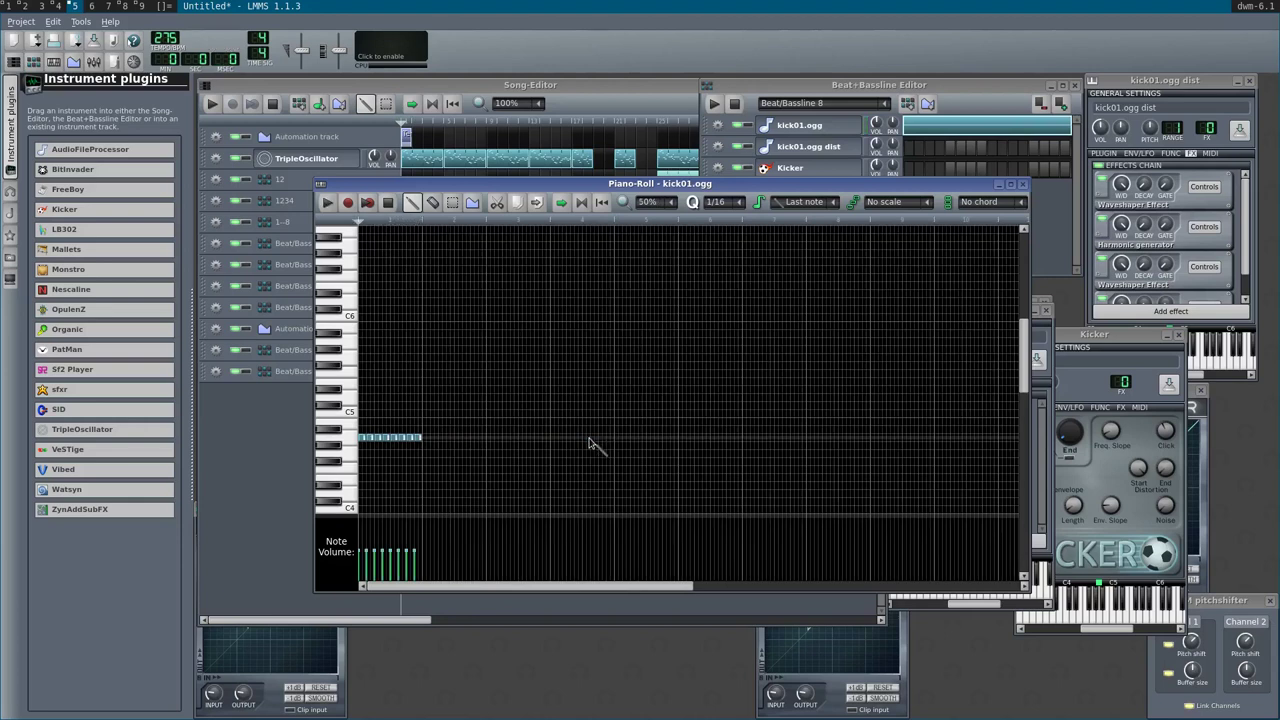
{"action": "left_click", "coordinate": [1027, 184]}
{"action": "left_click", "coordinate": [678, 459]}
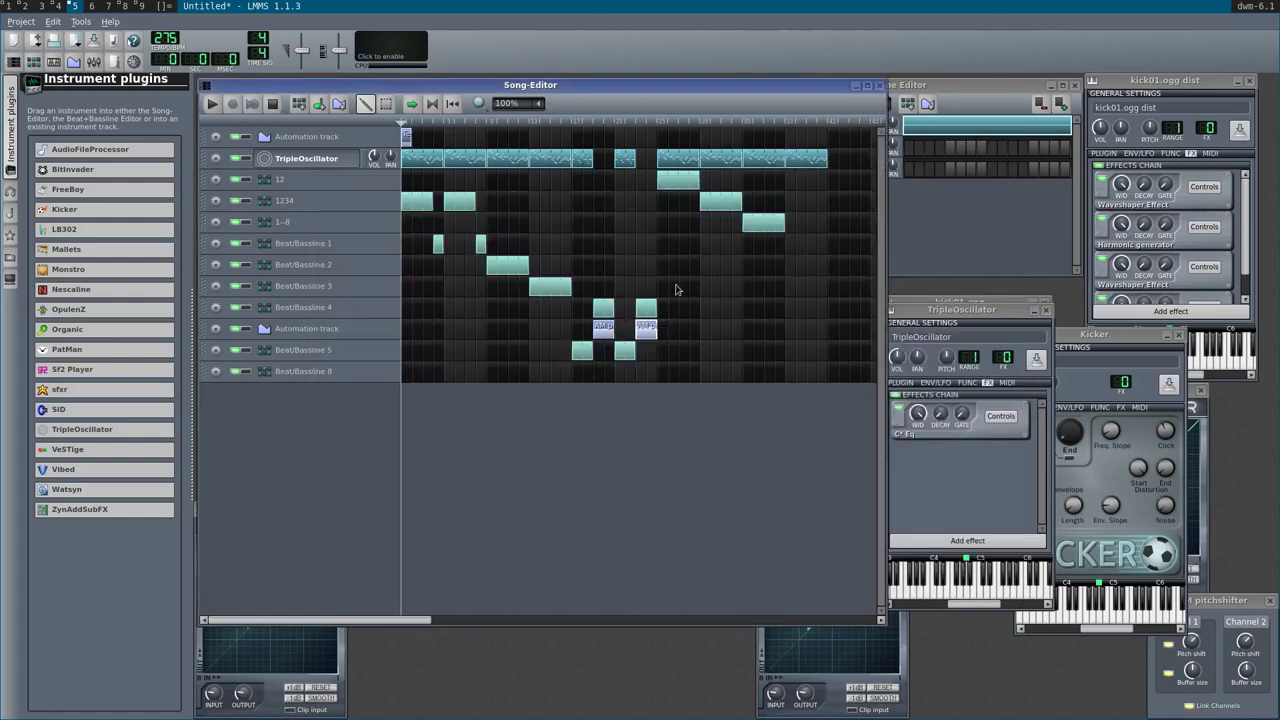
- Rename the Beat/Bassline 8 track as 1--16
{"action": "double_click", "coordinate": [331, 371]}
{"action": "type", "text": "1--16"}
{"action": "key", "text": "Return"}
- Move the 1--16 track directly below 1--8 and place a four-bar block on it at bar 37
{"action": "left_click_drag", "start_coordinate": [374, 371], "coordinate": [367, 243]}
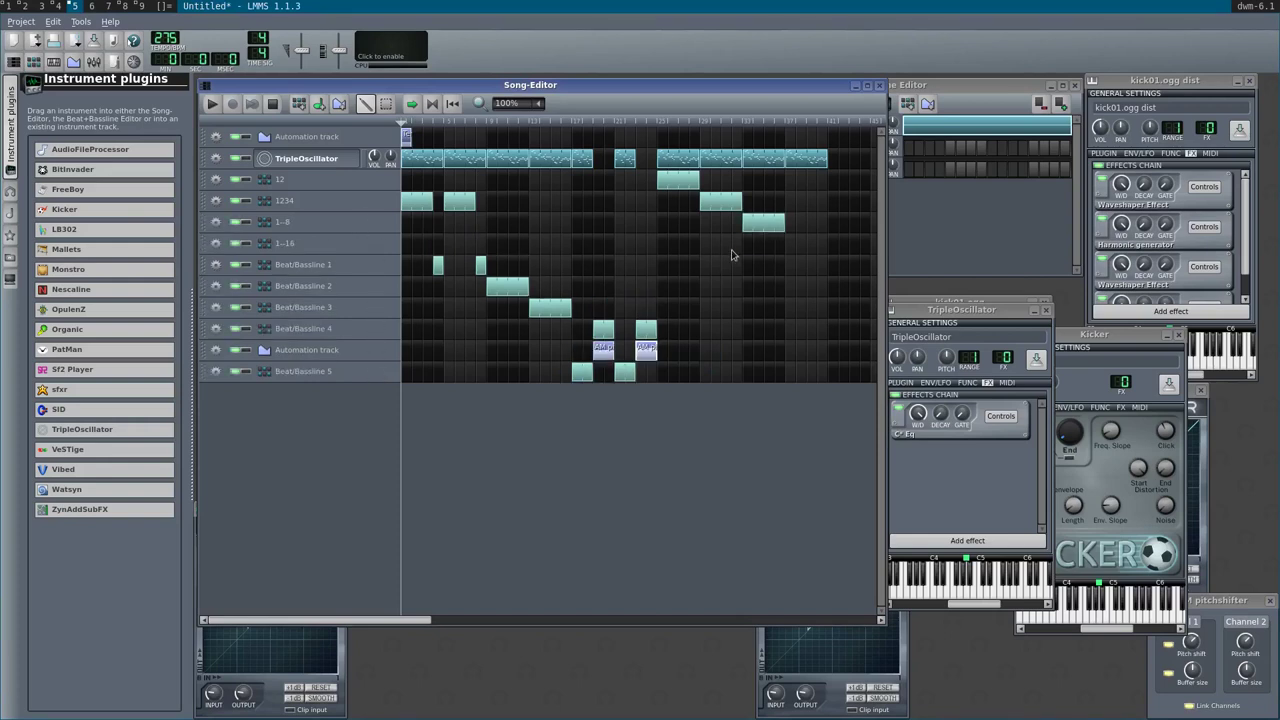
{"action": "left_click", "coordinate": [790, 248]}
{"action": "left_click_drag", "start_coordinate": [792, 245], "coordinate": [828, 250]}
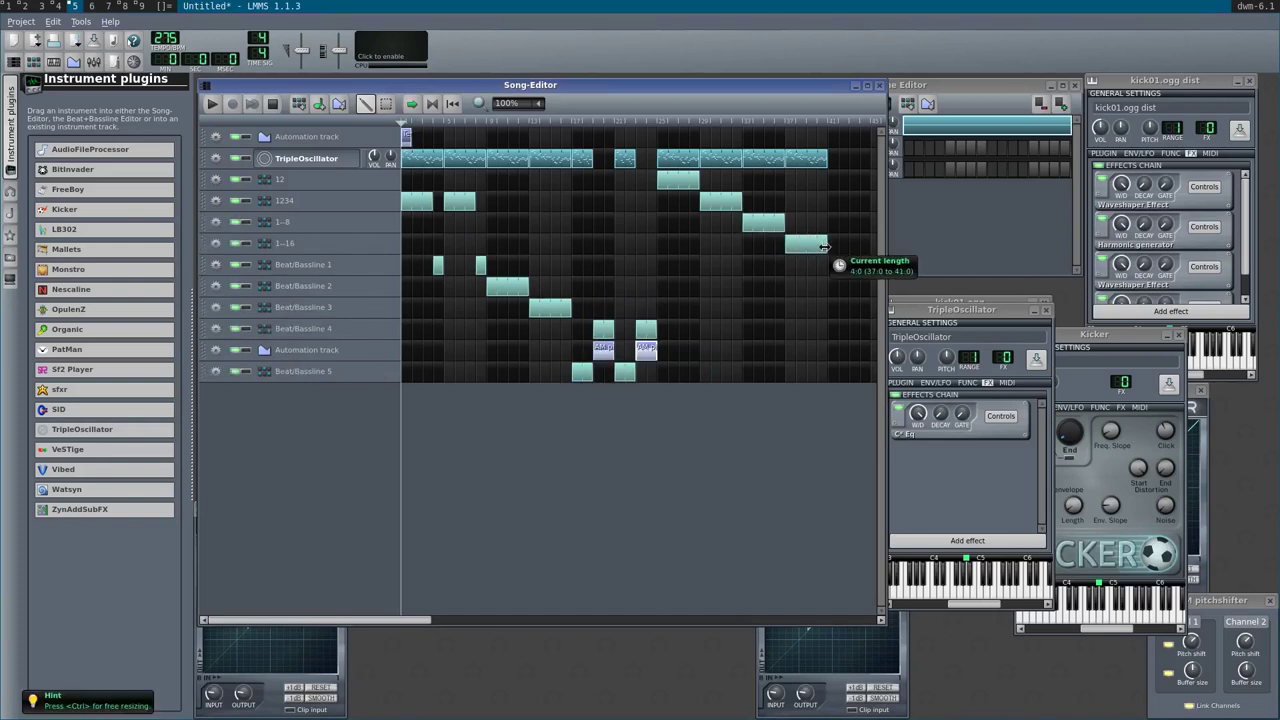
- Play the song from bar 25 to hear the kick patterns under the melody, and stop playback
{"action": "left_click", "coordinate": [657, 121]}
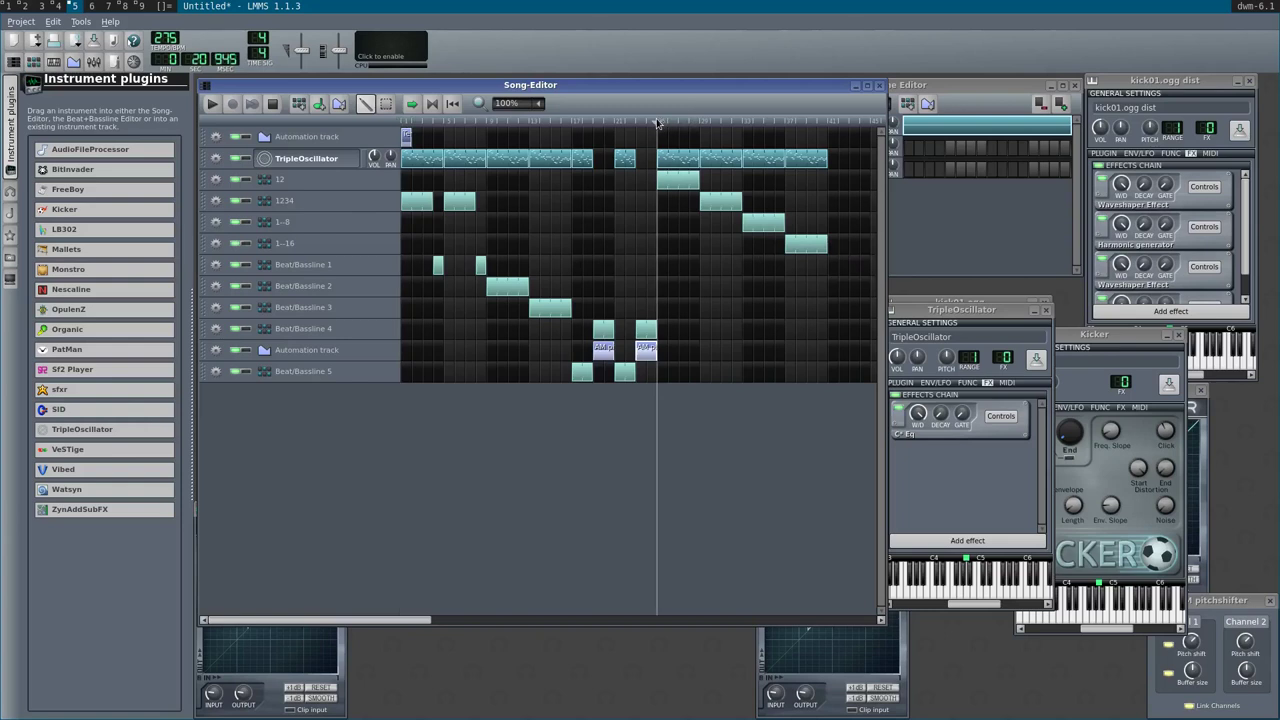
{"action": "key", "text": "space"}
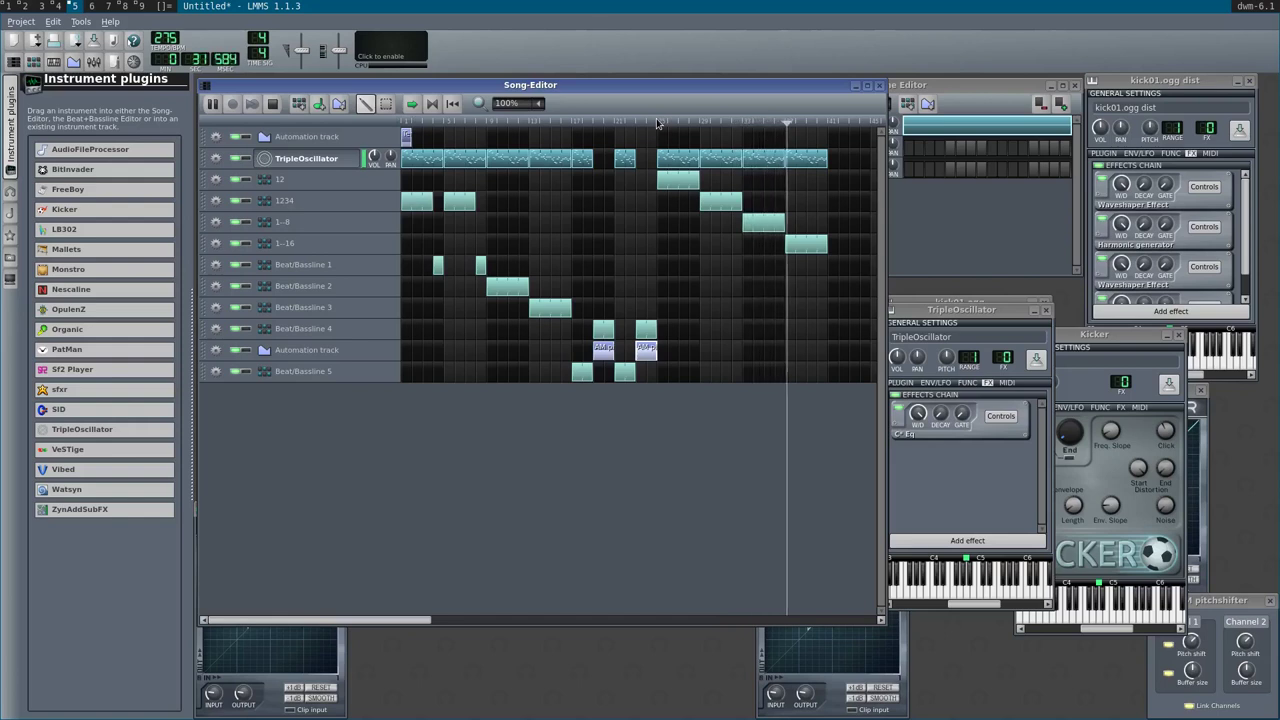
{"action": "key", "text": "space"}
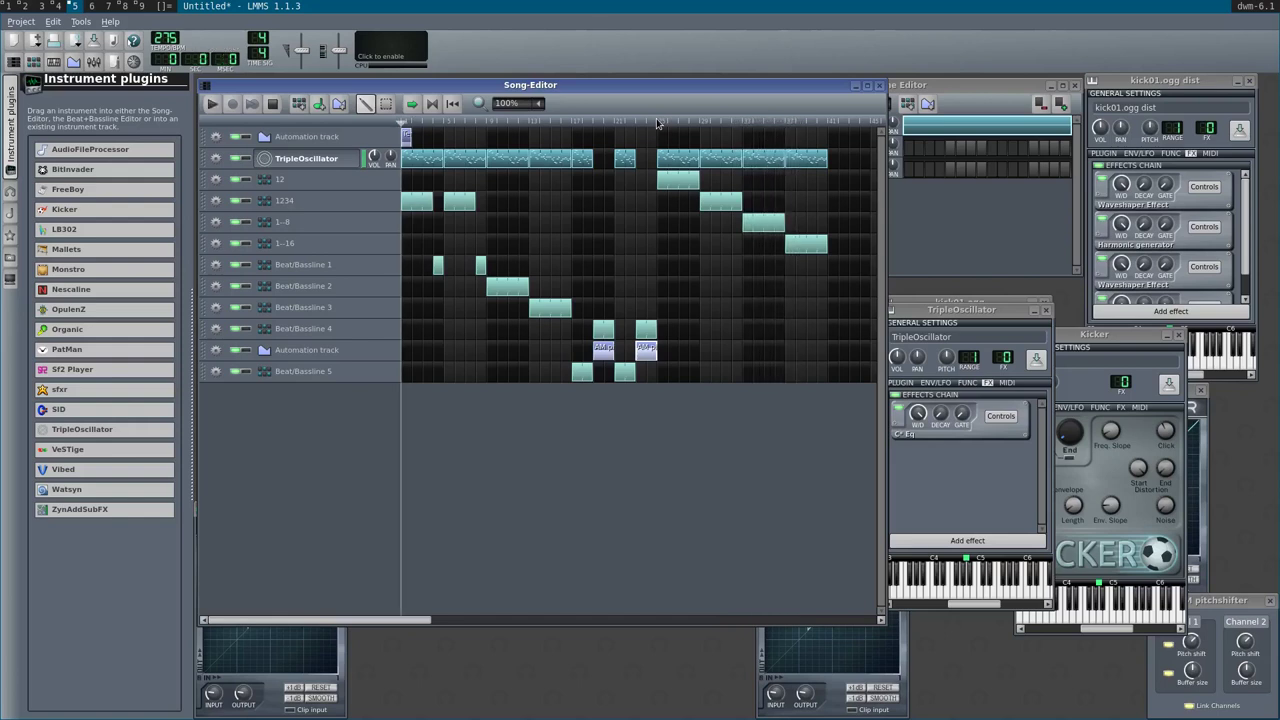
- Open the kick01.ogg pattern of 1--16 in the piano roll and shorten all its notes to sixteenths
{"action": "double_click", "coordinate": [806, 247]}
{"action": "right_click", "coordinate": [926, 134]}
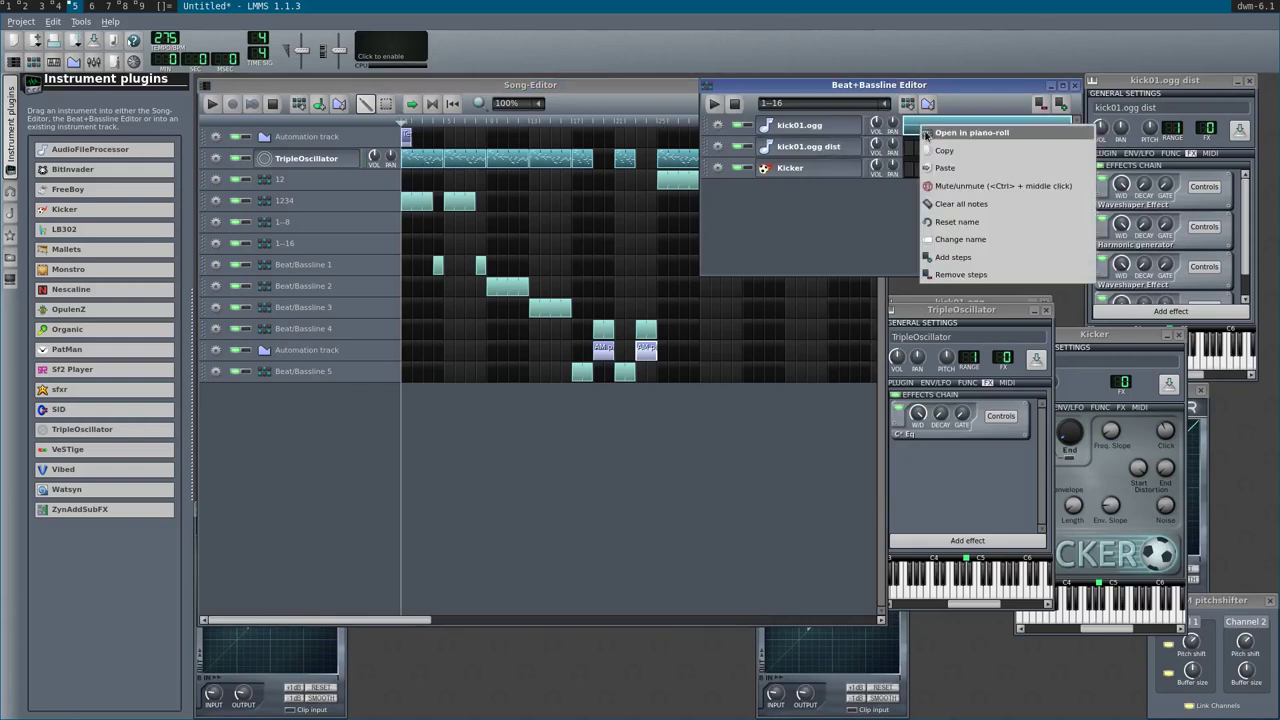
{"action": "left_click", "coordinate": [926, 134]}
{"action": "key", "text": "ctrl+a"}
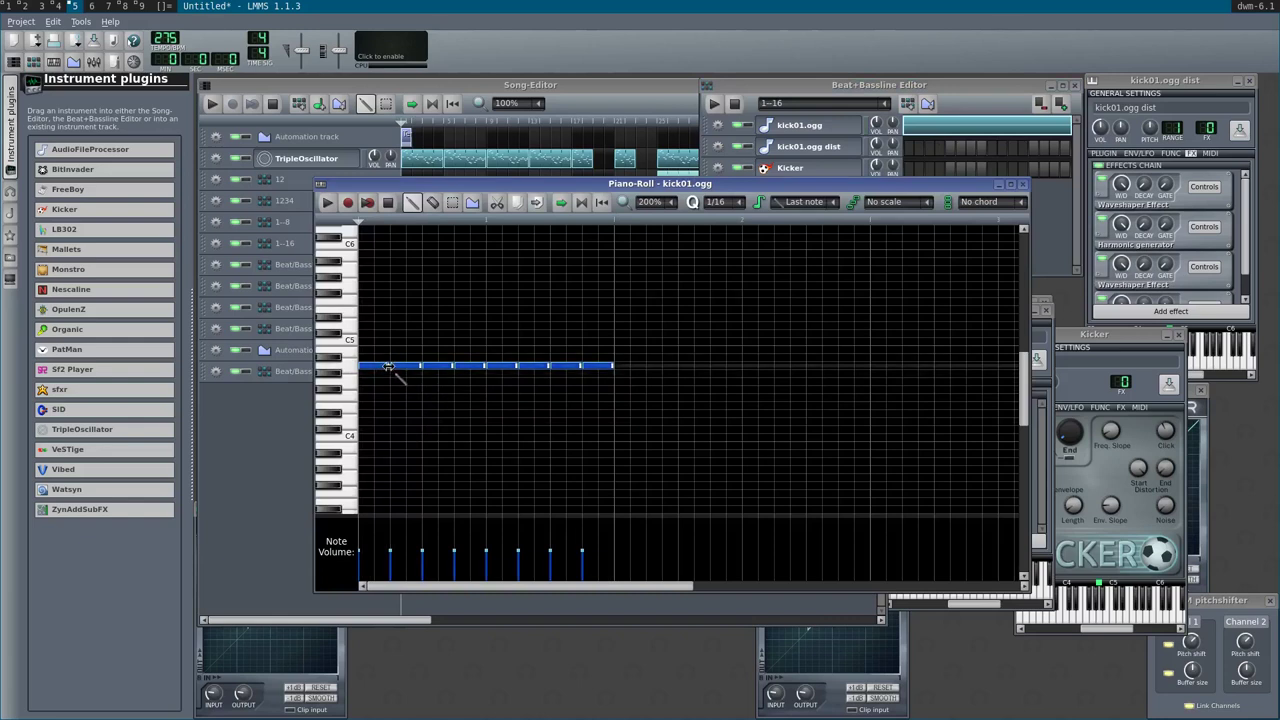
{"action": "left_click_drag", "start_coordinate": [383, 368], "coordinate": [366, 368]}
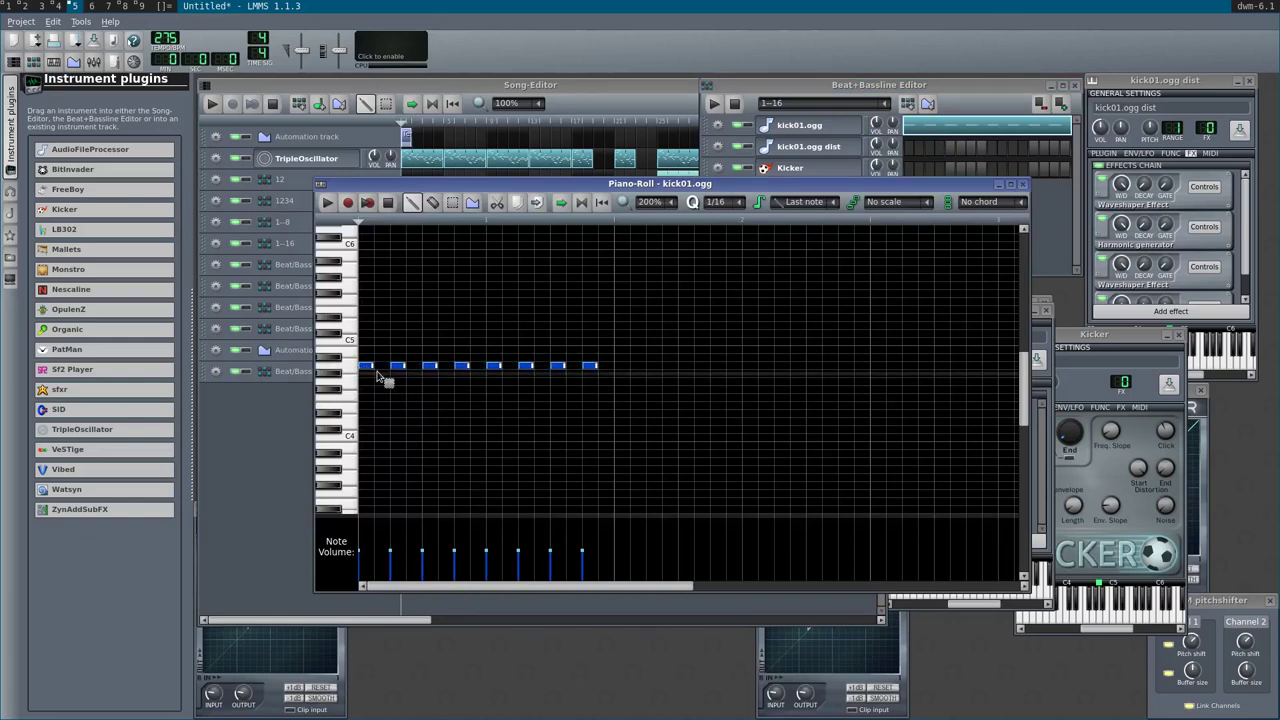
- Paste a copy of the kick notes one sixteenth later to fill the gaps in the bar
{"action": "left_click", "coordinate": [373, 224]}
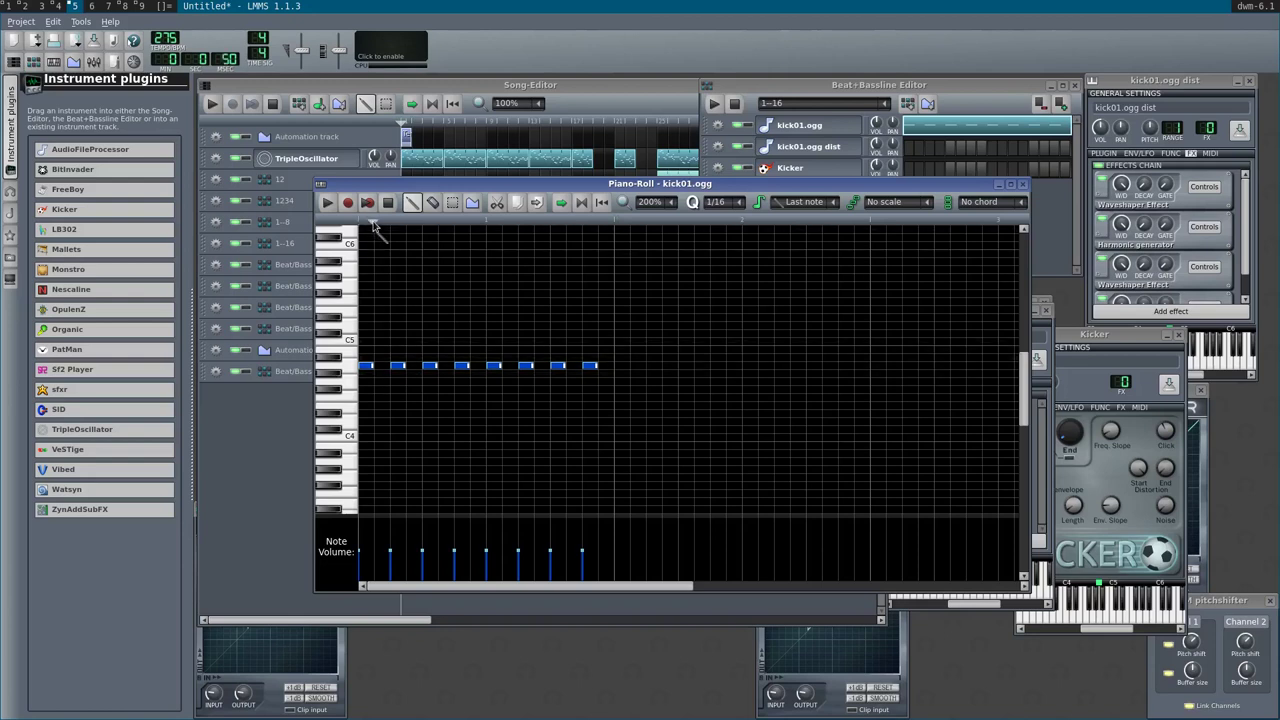
{"action": "key", "text": "ctrl+v"}
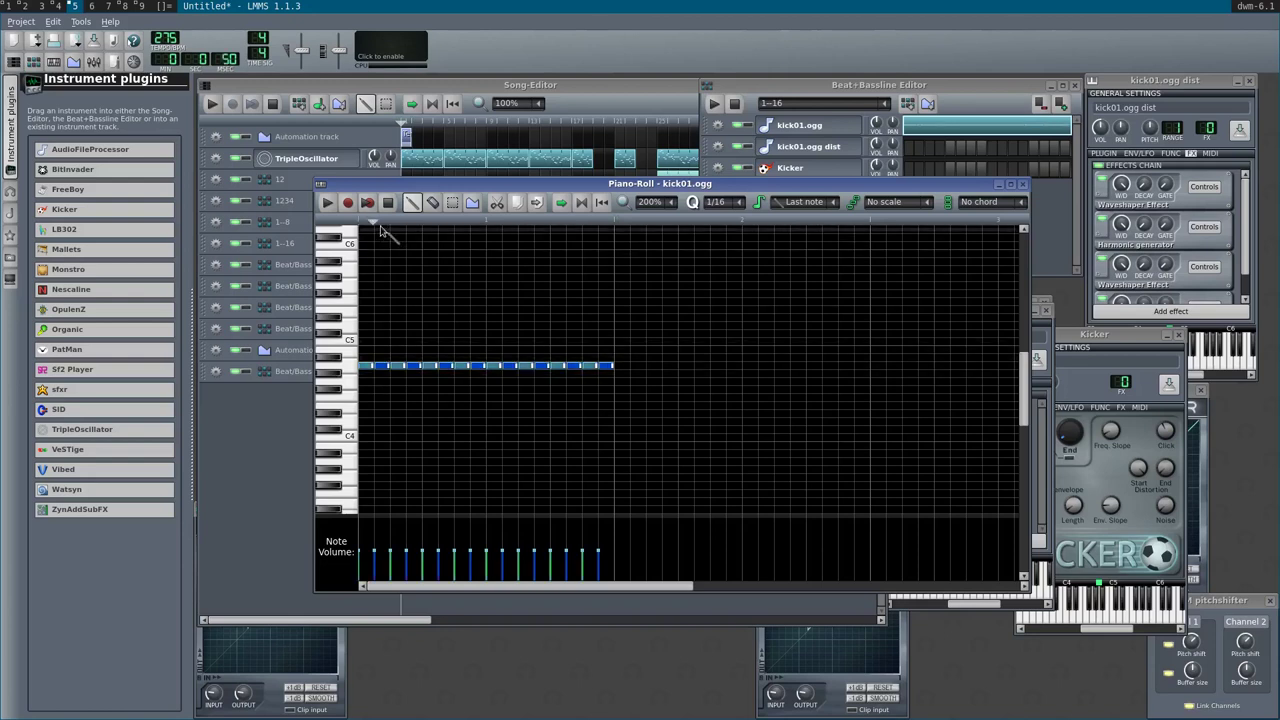
{"action": "key", "text": "Escape"}
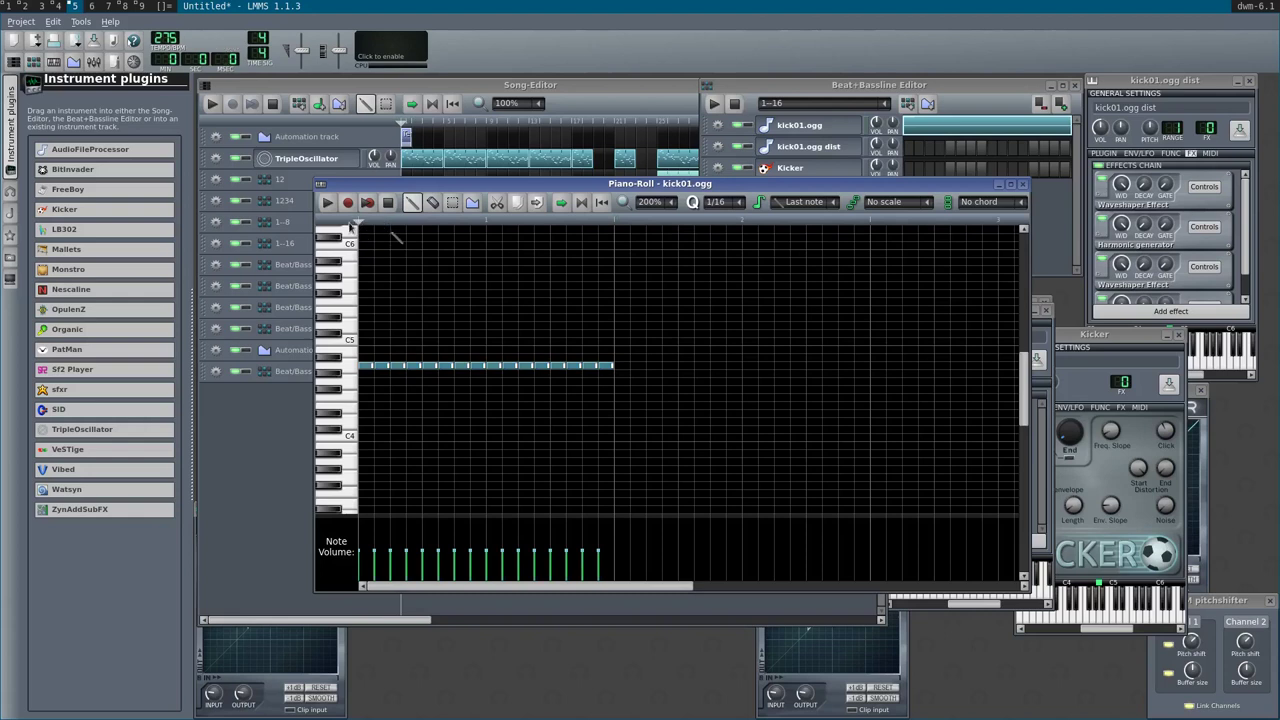
- Play the sixteenth-note kick pattern, close the piano roll and play the song from bar 25
{"action": "scroll", "coordinate": [360, 245], "scroll_direction": "up", "scroll_amount": 2}
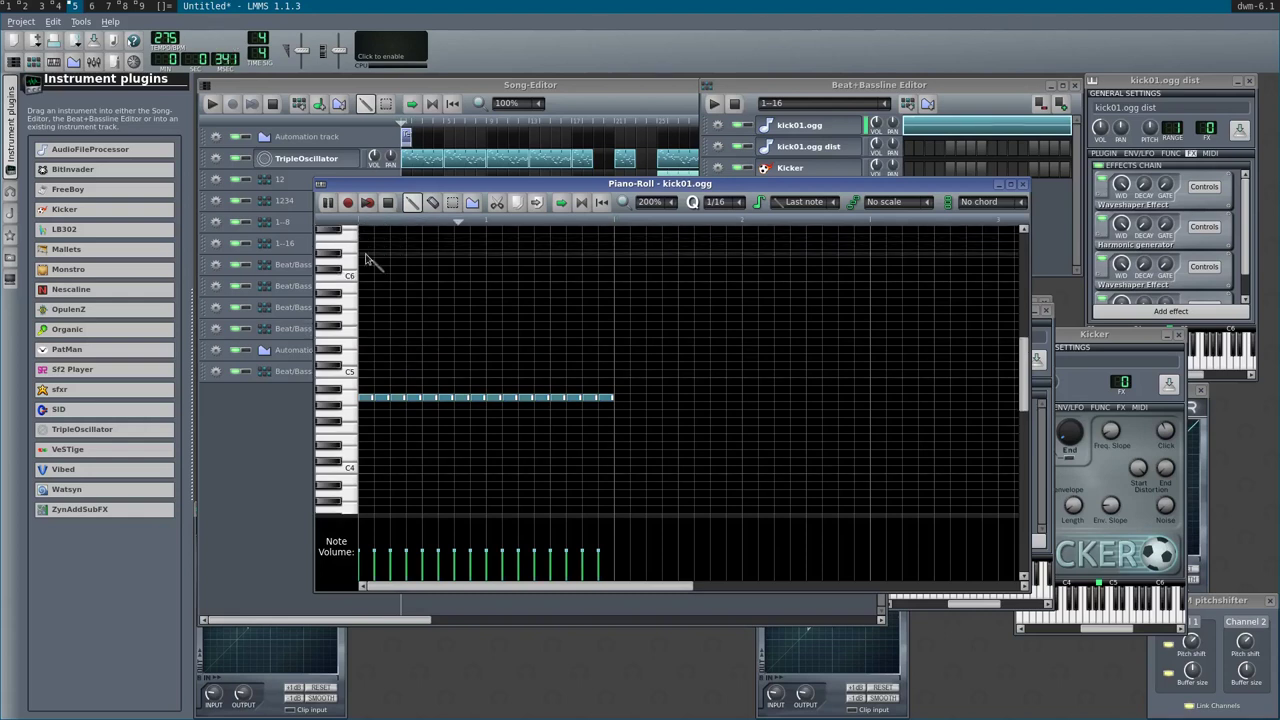
{"action": "key", "text": "space"}
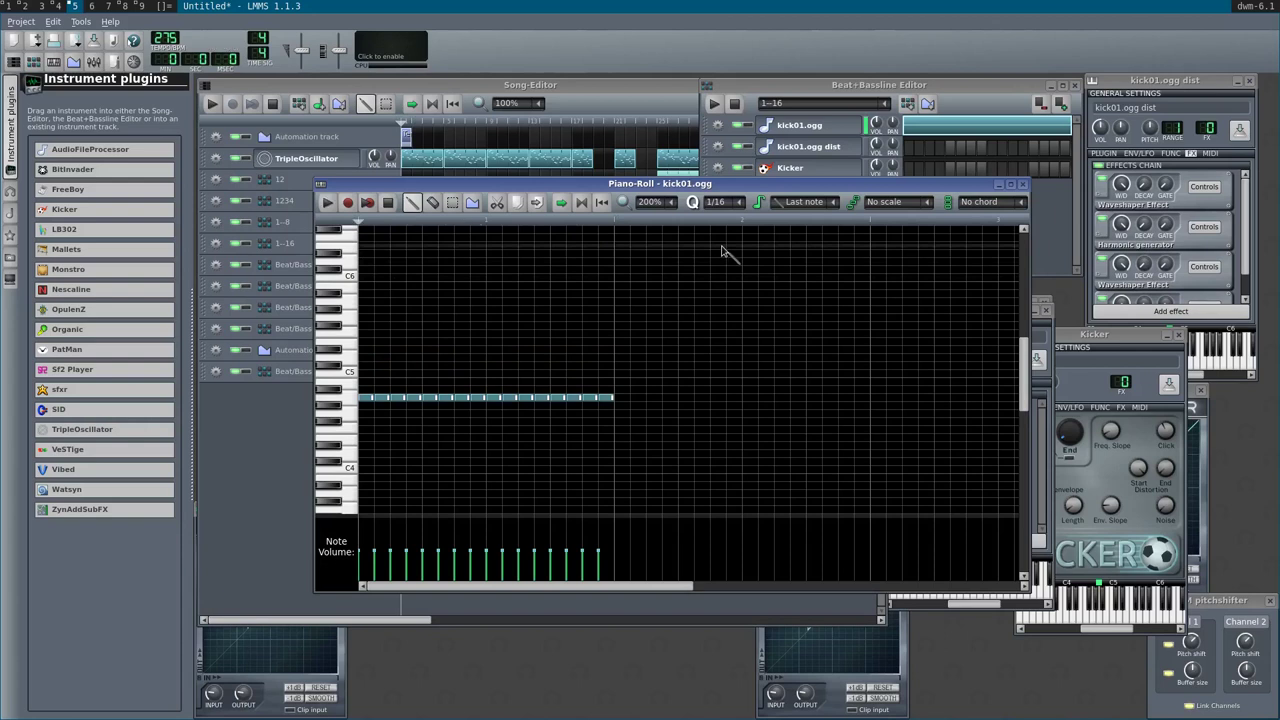
{"action": "left_click", "coordinate": [1030, 184]}
{"action": "left_click", "coordinate": [697, 87]}
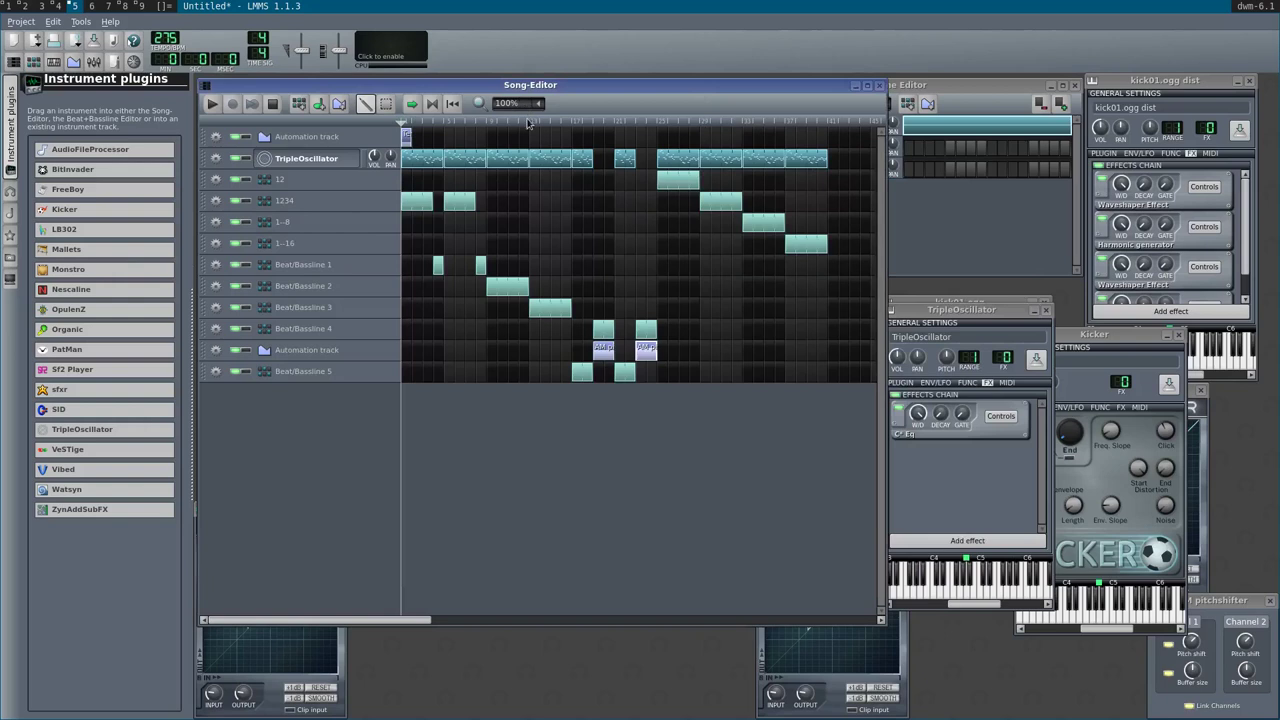
{"action": "left_click", "coordinate": [655, 122]}
{"action": "key", "text": "space"}
- Copy the last TripleOscillator pattern and add a second TripleOscillator track directly below the first
{"action": "right_click", "coordinate": [798, 163]}
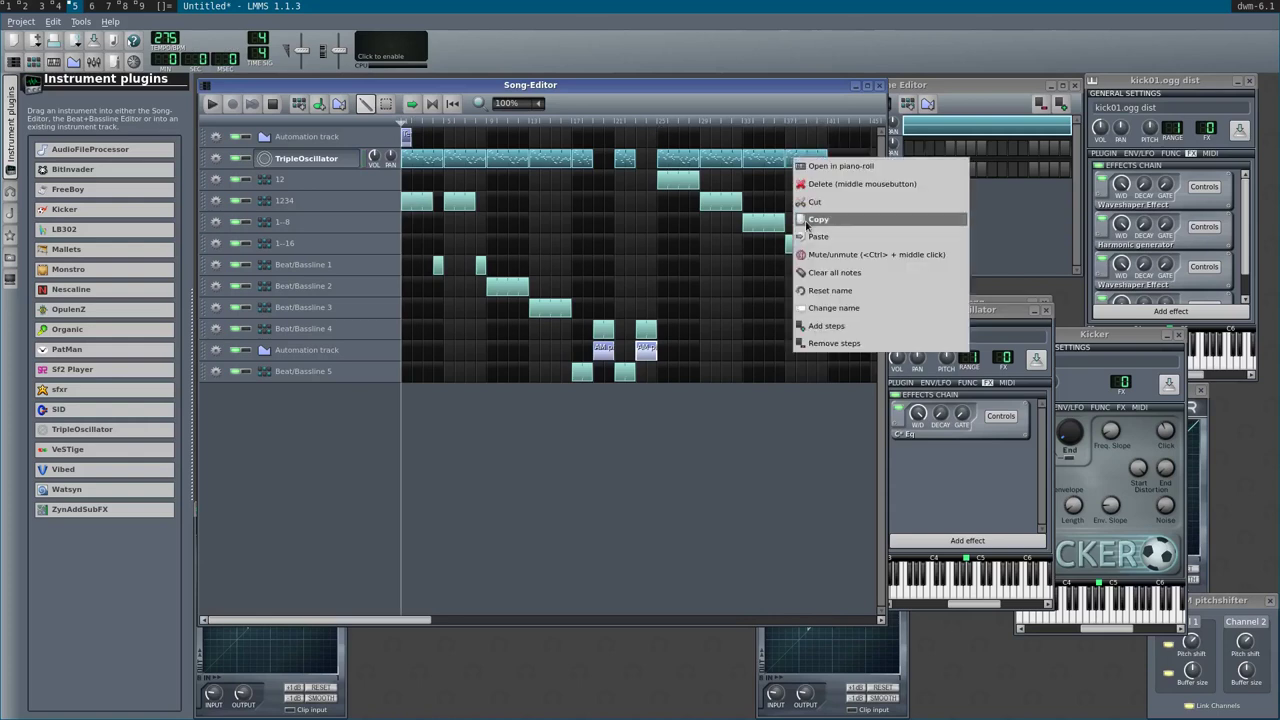
{"action": "left_click", "coordinate": [806, 226]}
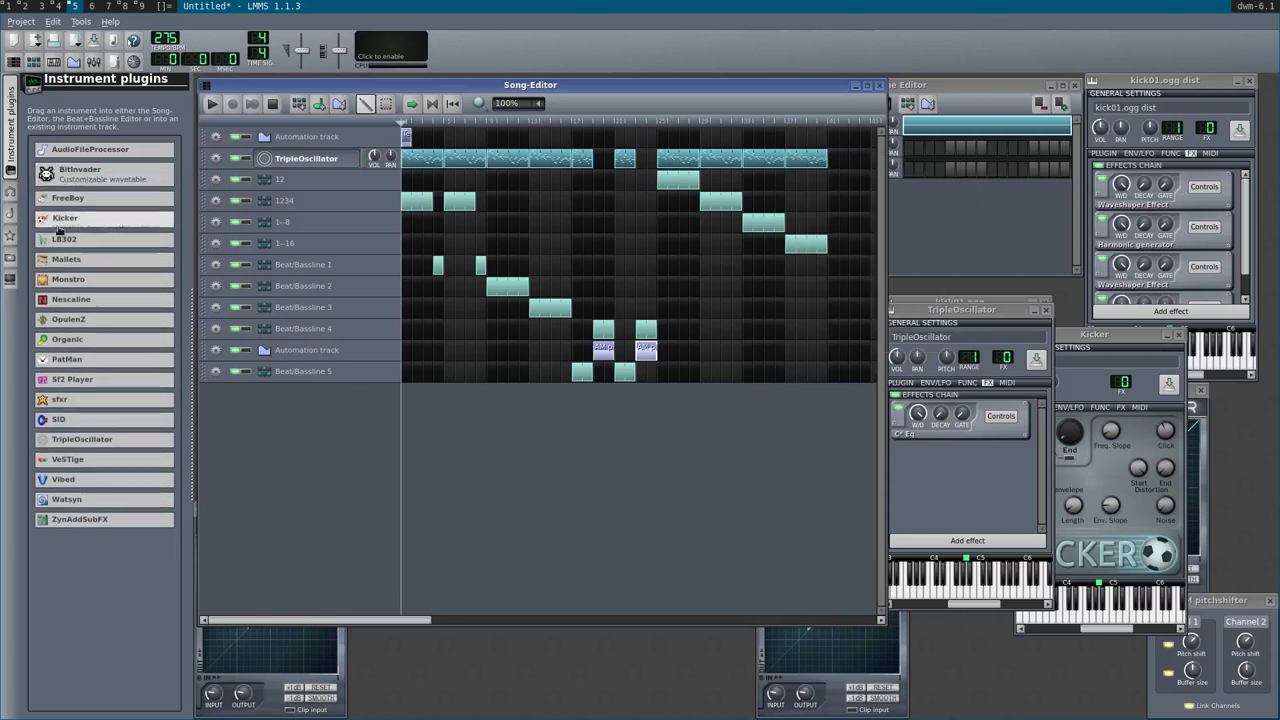
{"action": "left_click_drag", "start_coordinate": [85, 430], "coordinate": [229, 362]}
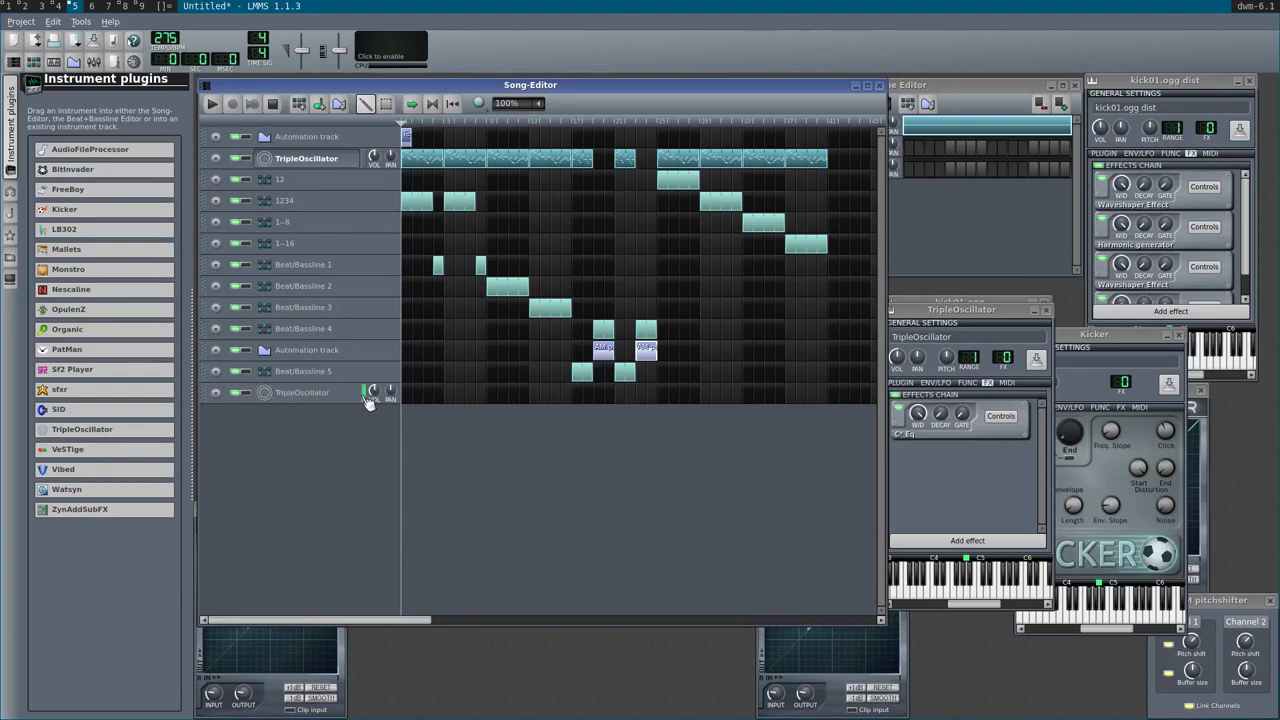
{"action": "left_click_drag", "start_coordinate": [397, 399], "coordinate": [397, 397]}
{"action": "left_click_drag", "start_coordinate": [250, 388], "coordinate": [247, 170]}
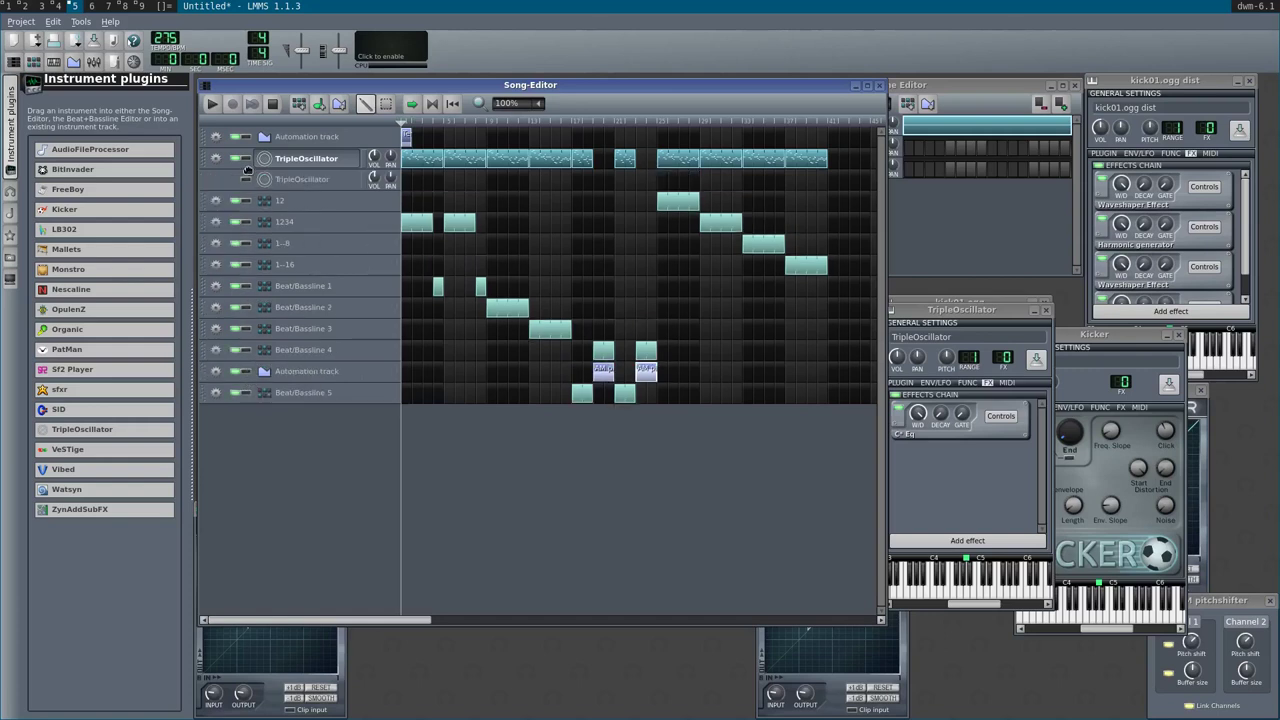
- Create an empty pattern on the second TripleOscillator track at bar 41 and open it in the piano roll
{"action": "double_click", "coordinate": [836, 180]}
{"action": "key", "text": "ctrl+v"}
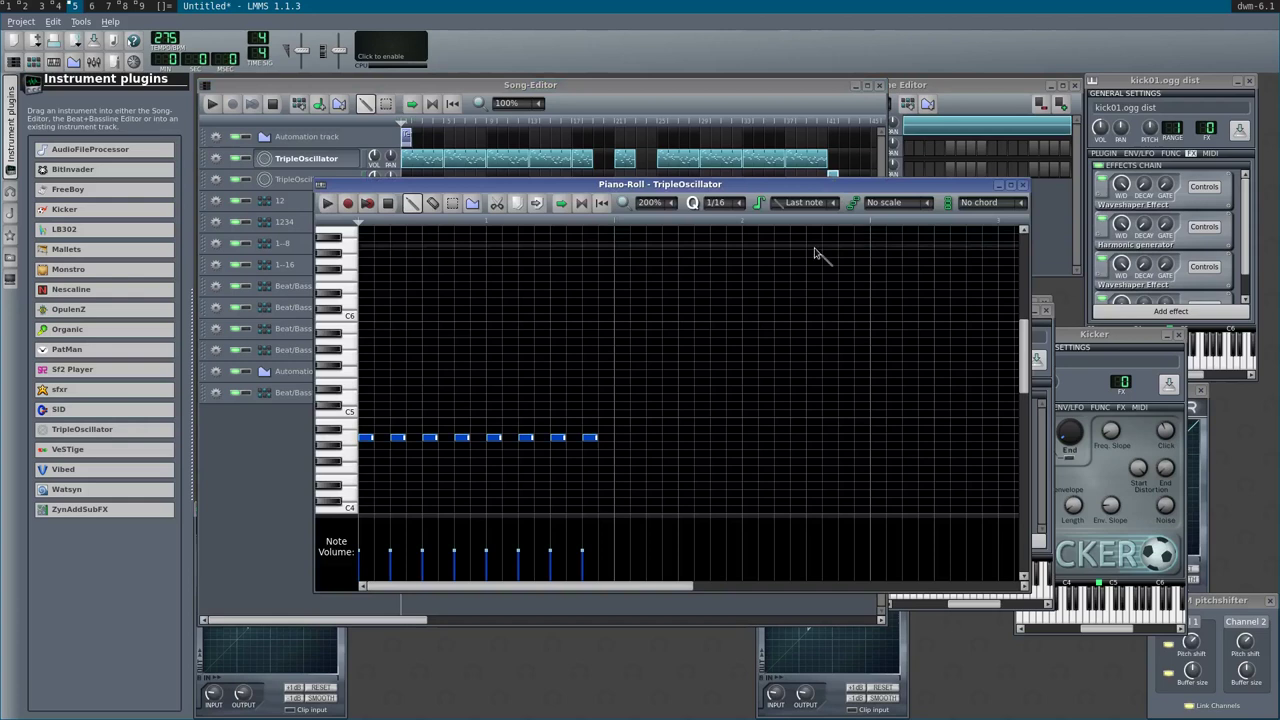
{"action": "right_click", "coordinate": [589, 437]}
{"action": "right_click", "coordinate": [493, 437]}
{"action": "right_click", "coordinate": [398, 437]}
{"action": "right_click", "coordinate": [366, 437]}
{"action": "right_click", "coordinate": [429, 437]}
{"action": "right_click", "coordinate": [461, 437]}
{"action": "right_click", "coordinate": [525, 437]}
{"action": "right_click", "coordinate": [557, 437]}
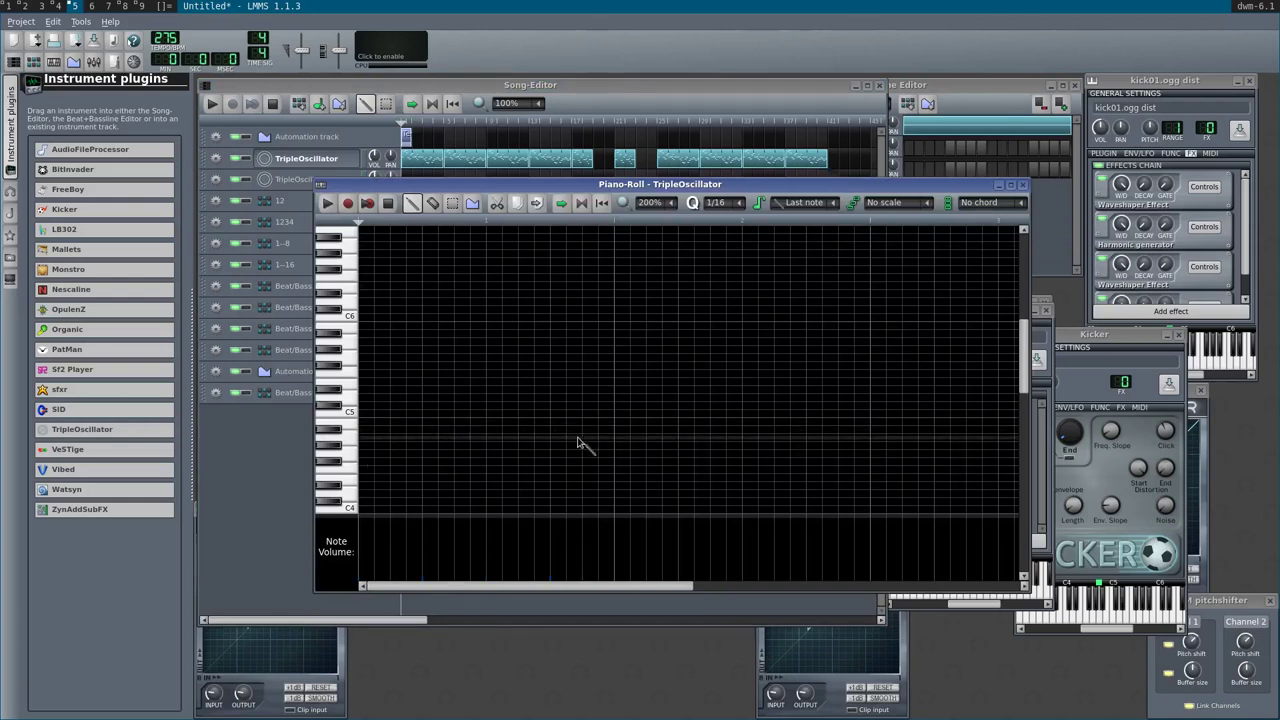
- Close the piano roll and copy the bar 37 TripleOscillator pattern into the empty bar 41 pattern on the second TripleOscillator track
{"action": "left_click", "coordinate": [1022, 185]}
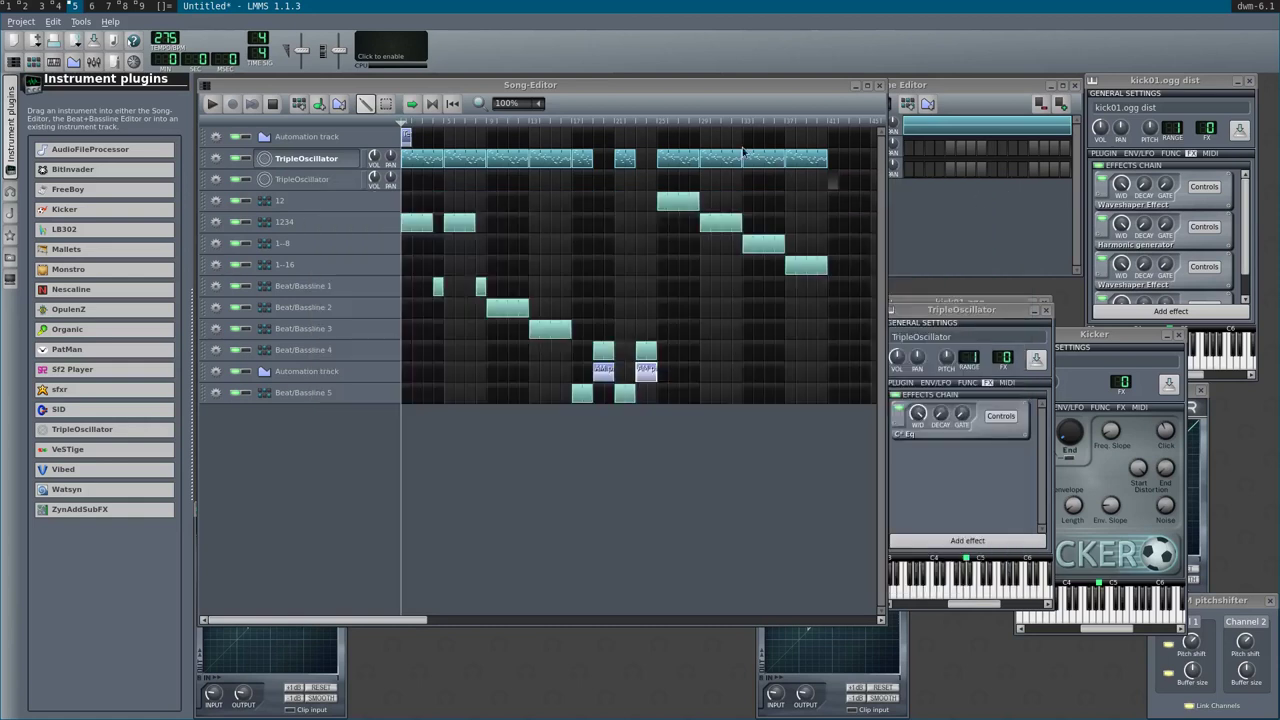
{"action": "right_click", "coordinate": [810, 169]}
{"action": "left_click", "coordinate": [831, 229]}
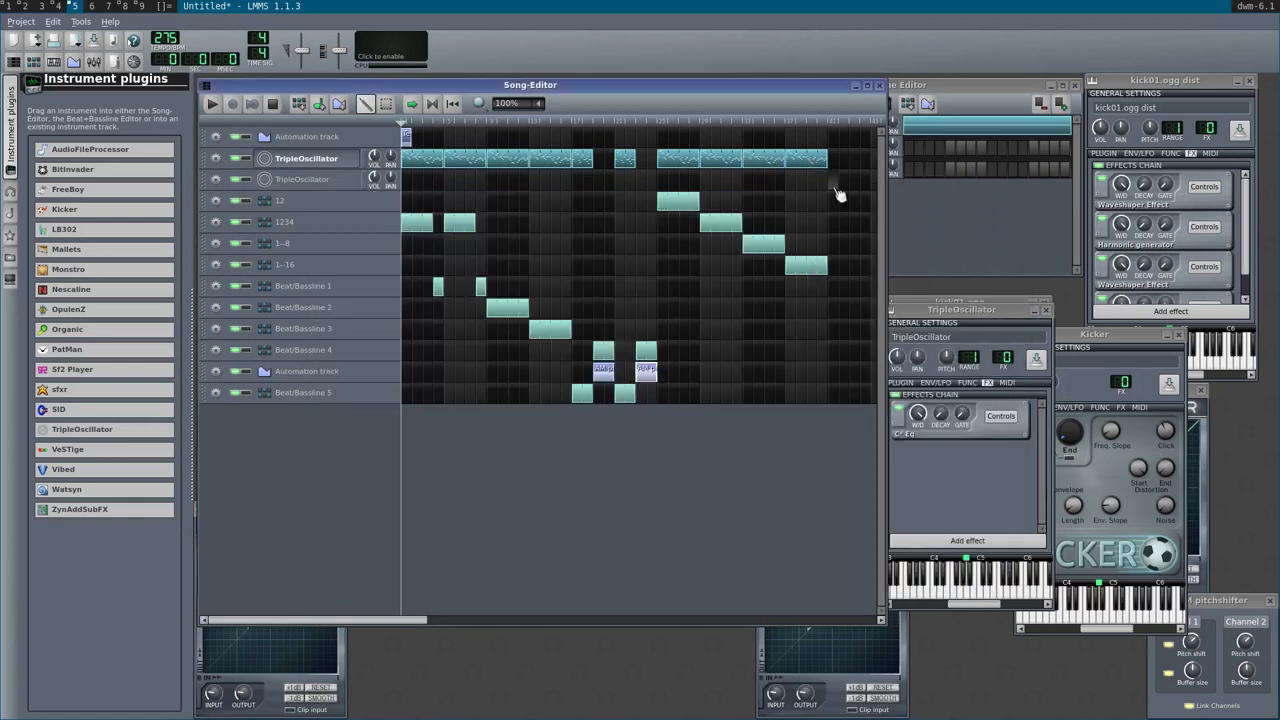
{"action": "right_click", "coordinate": [834, 186]}
{"action": "left_click", "coordinate": [830, 218]}
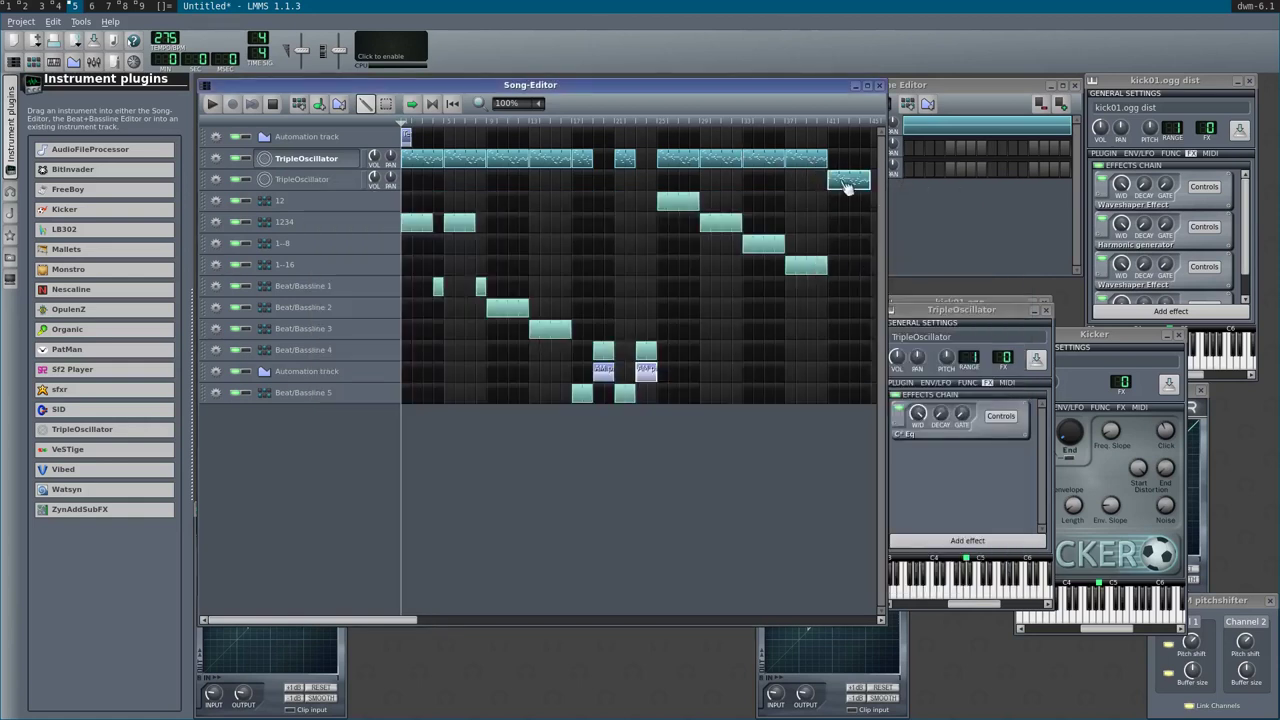
- Play the bar 41 pattern of the second TripleOscillator track in the piano roll and return to the song editor
{"action": "double_click", "coordinate": [837, 179]}
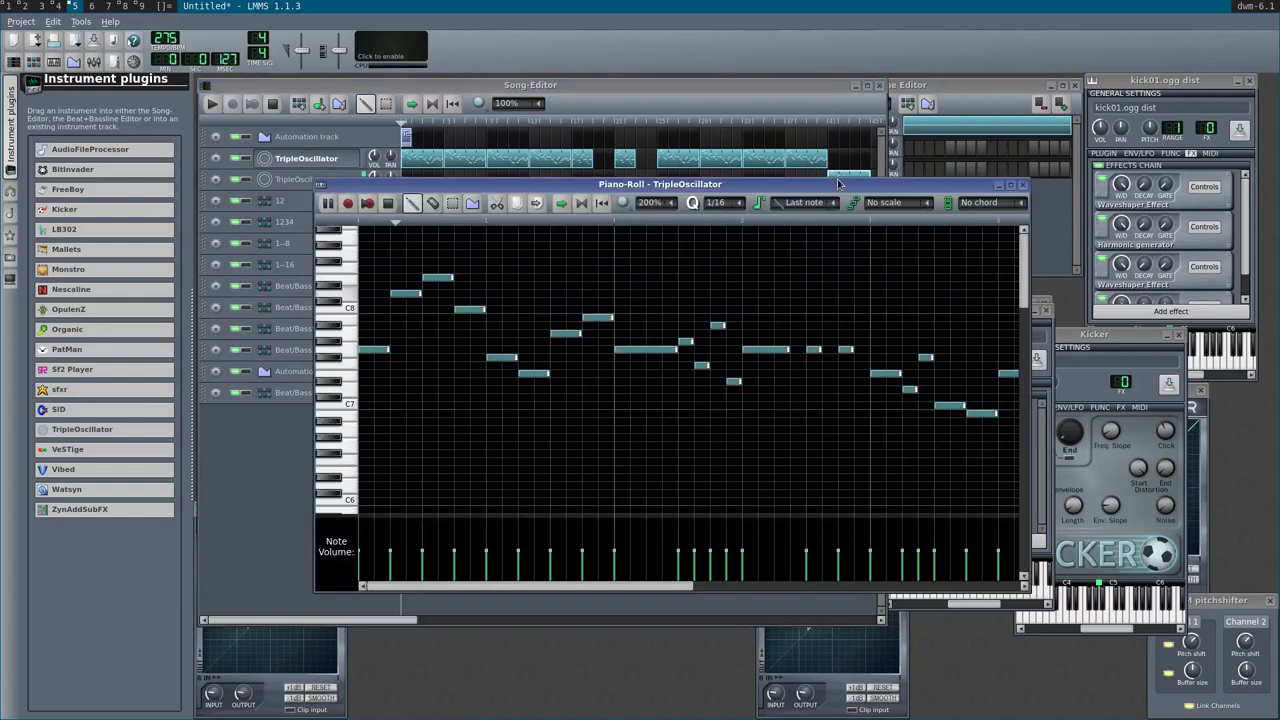
{"action": "left_click", "coordinate": [638, 172]}
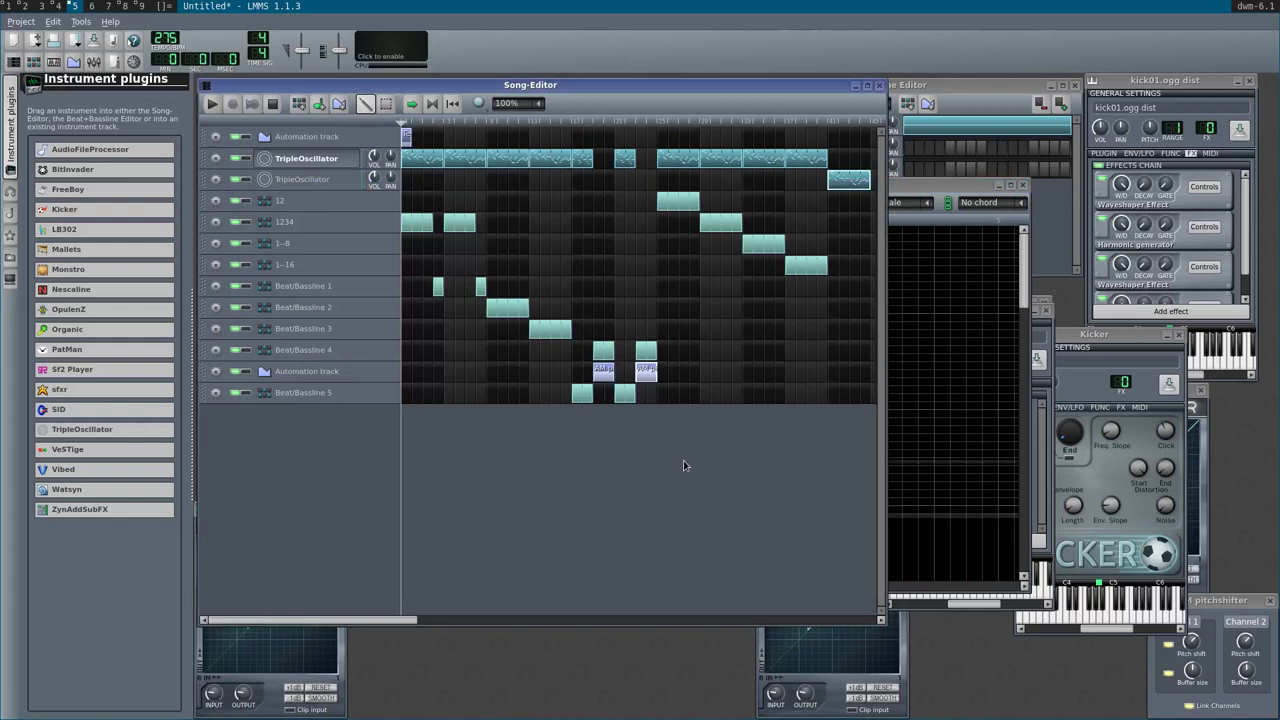
- Add an LB302 instrument track at the end of the song's track list
{"action": "scroll", "coordinate": [757, 366], "scroll_direction": "down", "scroll_amount": 3}
{"action": "scroll", "coordinate": [615, 348], "scroll_direction": "up", "scroll_amount": 1}
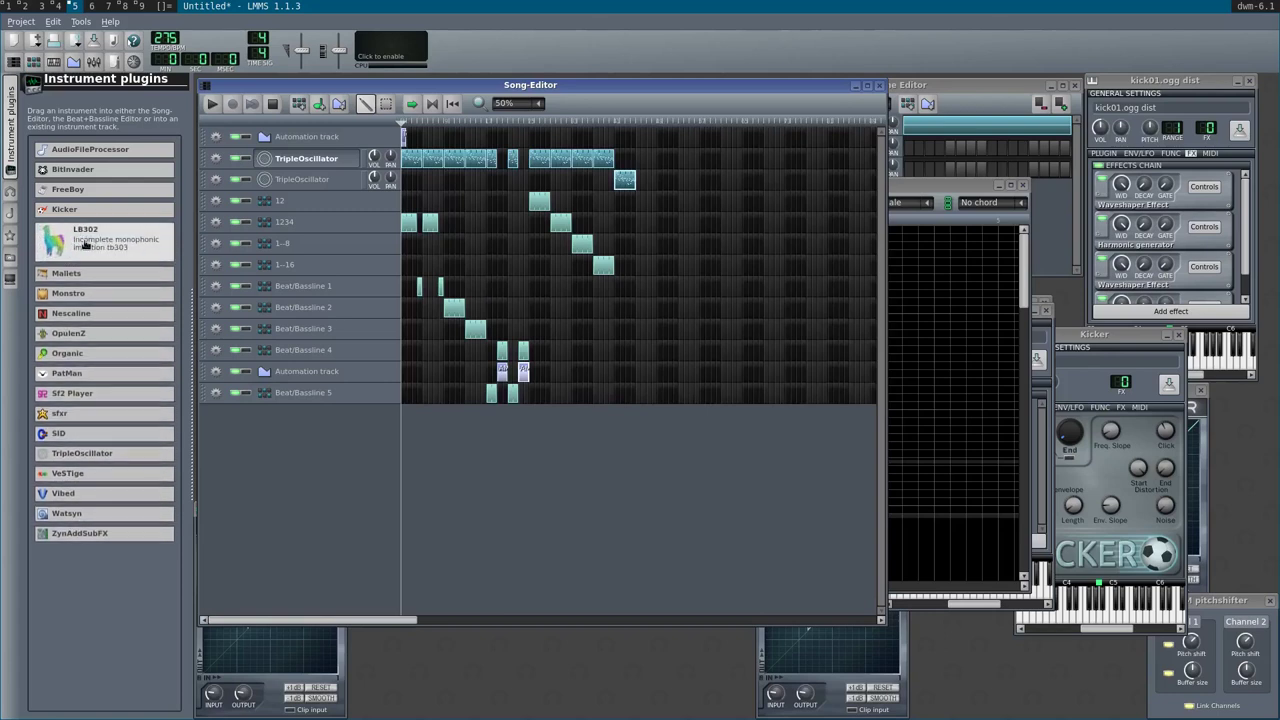
{"action": "left_click_drag", "start_coordinate": [126, 259], "coordinate": [535, 470]}
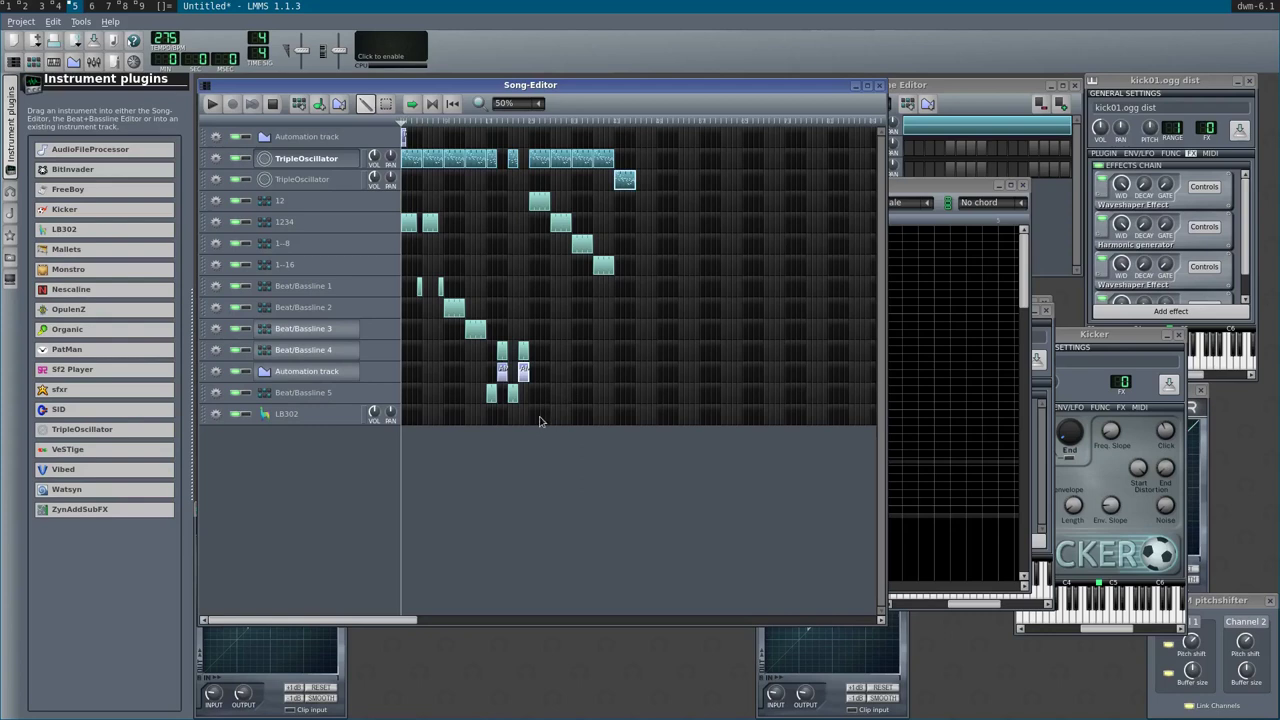
{"action": "double_click", "coordinate": [532, 419]}
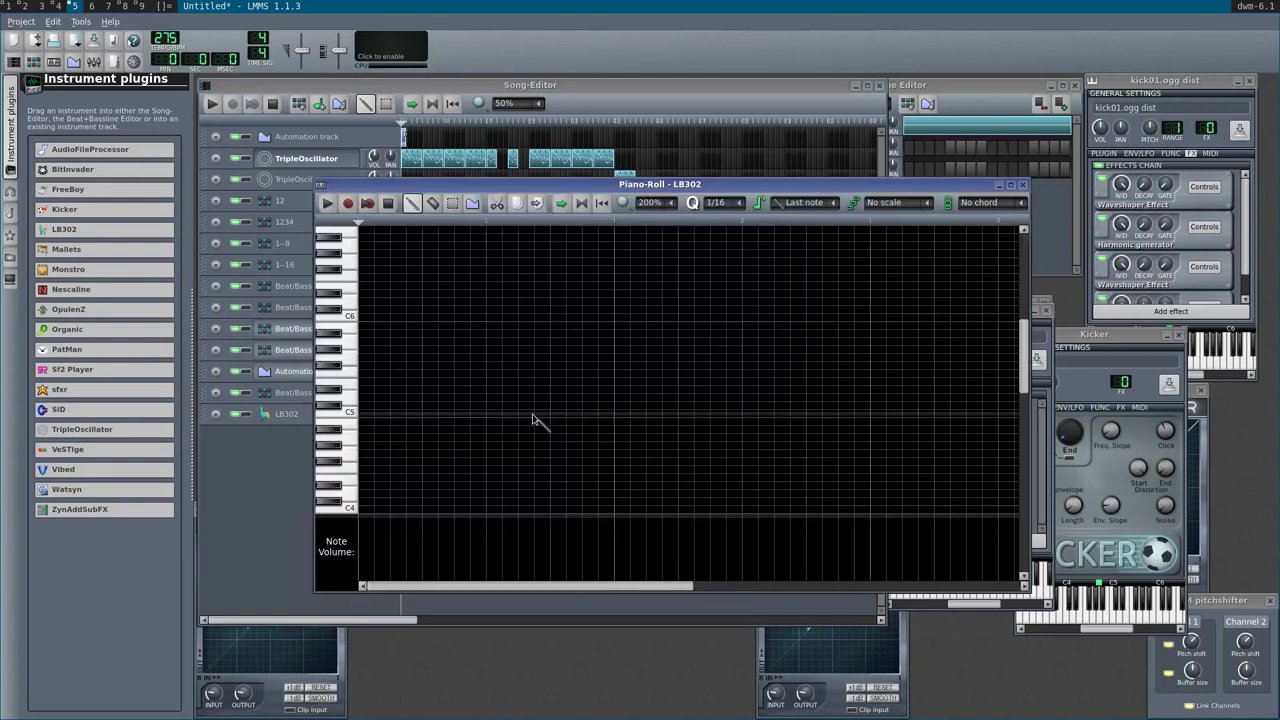
{"action": "left_click", "coordinate": [364, 413]}
{"action": "left_click", "coordinate": [1021, 185]}
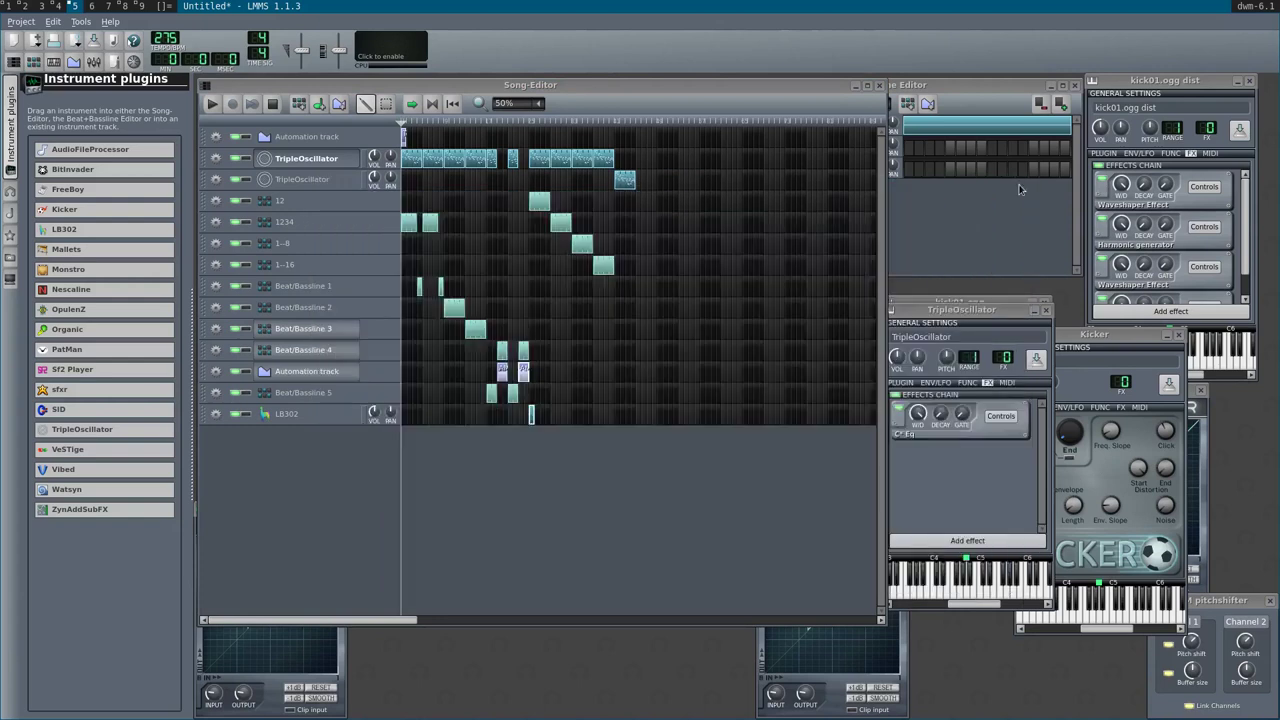
{"action": "right_click", "coordinate": [532, 418]}
{"action": "left_click", "coordinate": [545, 445]}
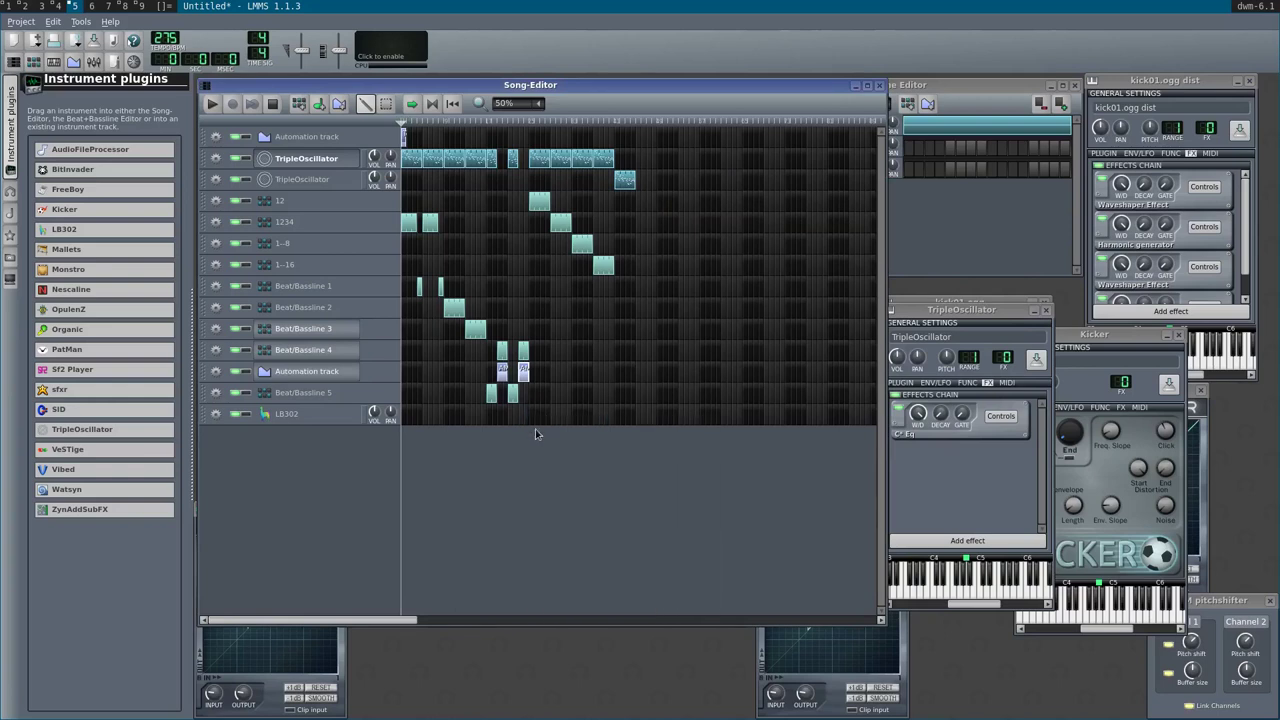
- Create an LB302 pattern at bar 25 and fill it with a single C5 note 20 bars long
{"action": "double_click", "coordinate": [532, 420]}
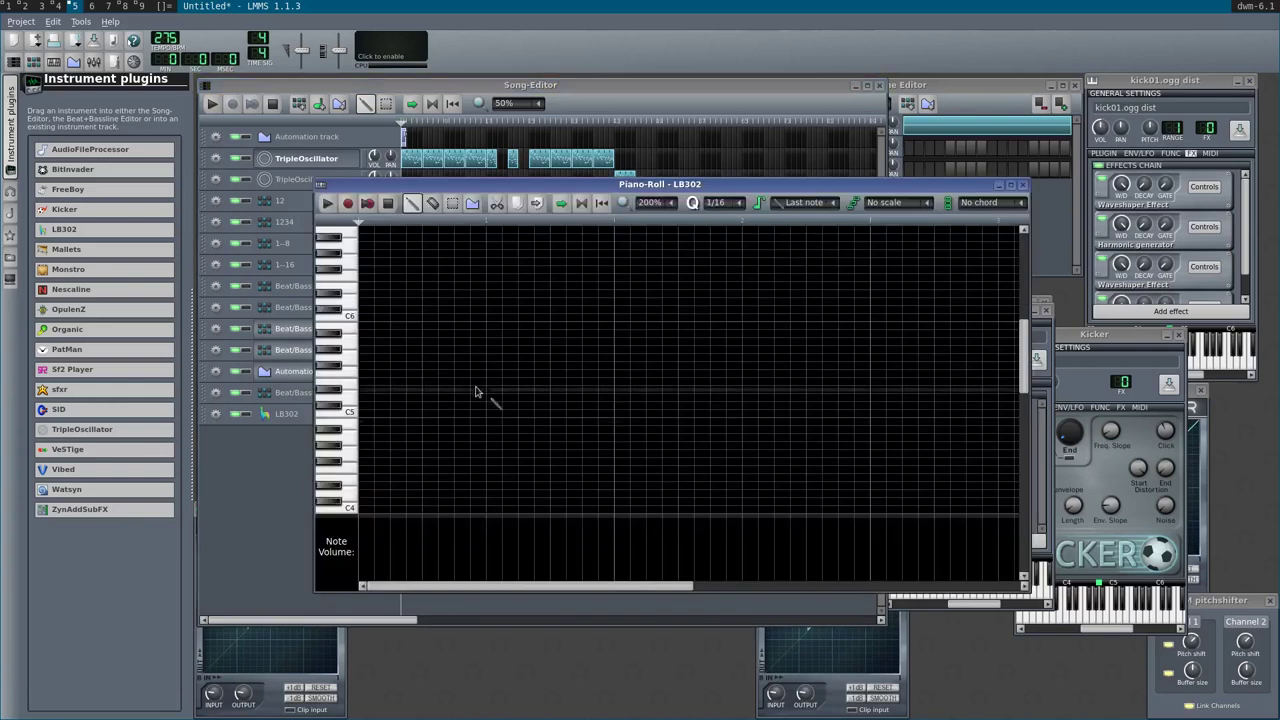
{"action": "left_click_drag", "start_coordinate": [744, 185], "coordinate": [879, 486]}
{"action": "scroll", "coordinate": [514, 634], "scroll_direction": "down", "scroll_amount": 4}
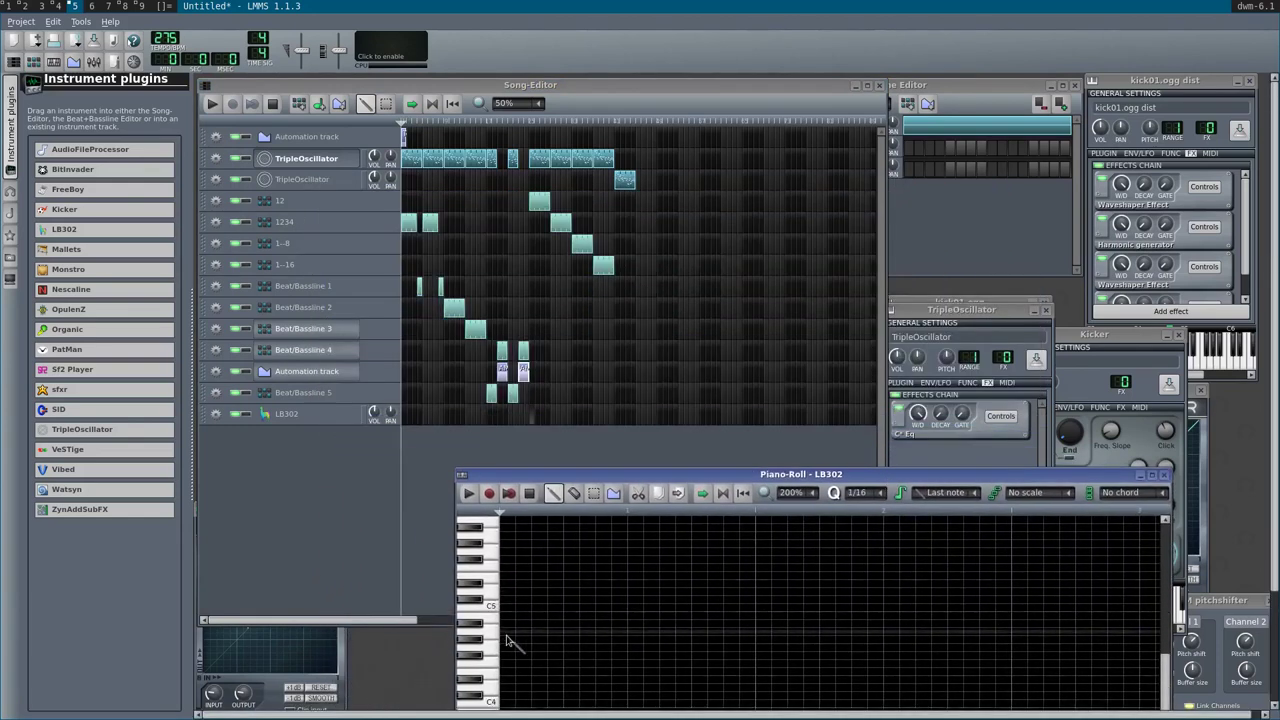
{"action": "left_click", "coordinate": [505, 577]}
{"action": "scroll", "coordinate": [515, 582], "scroll_direction": "down", "scroll_amount": 1, "text": "ctrl"}
{"action": "left_click_drag", "start_coordinate": [507, 578], "coordinate": [1275, 550]}
{"action": "scroll", "coordinate": [1045, 557], "scroll_direction": "down", "scroll_amount": 2, "text": "ctrl"}
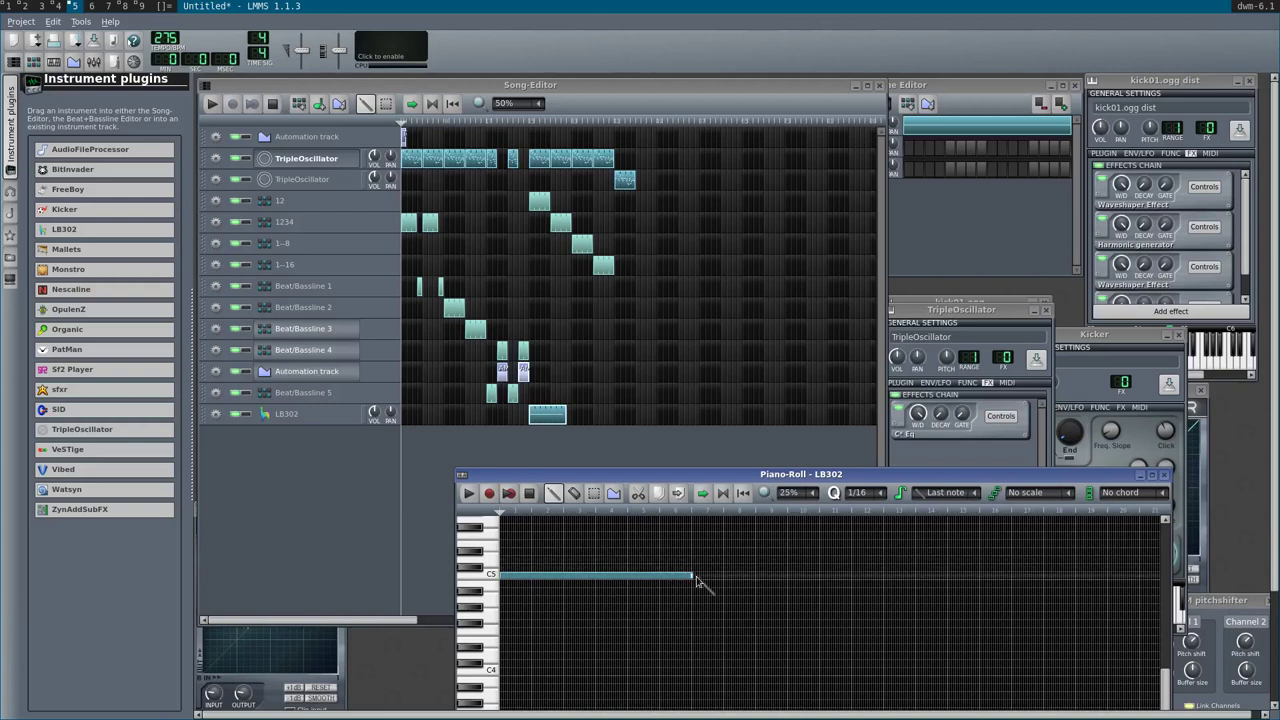
{"action": "left_click_drag", "start_coordinate": [688, 577], "coordinate": [1137, 578]}
{"action": "left_click", "coordinate": [1164, 475]}
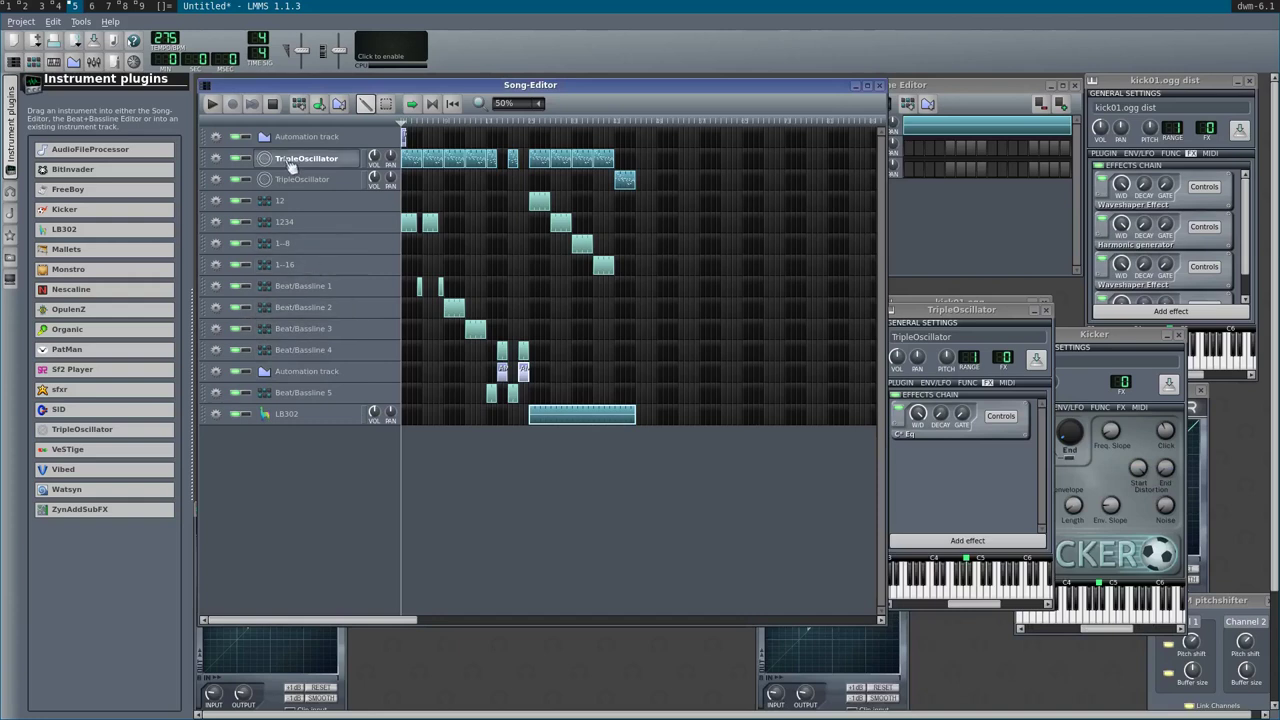
- Add an automation track and place a 20-bar automation pattern directly beneath the LB302 pattern
{"action": "left_click", "coordinate": [340, 106]}
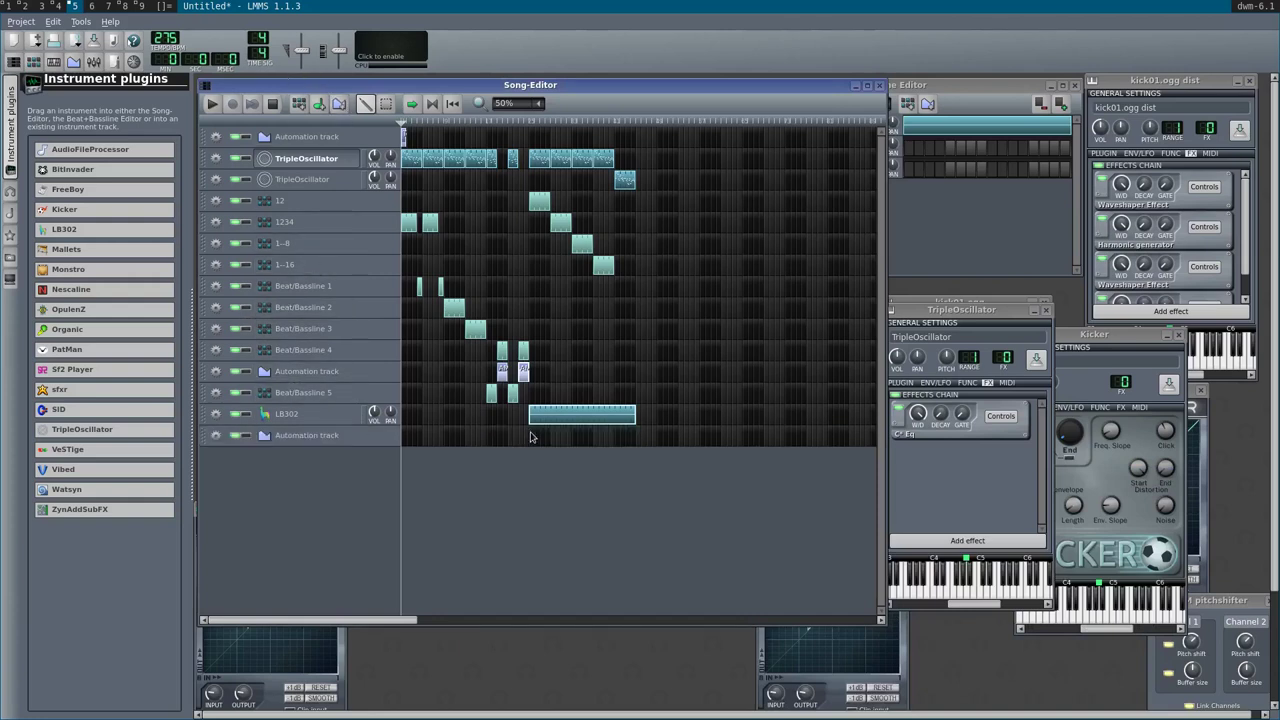
{"action": "left_click_drag", "start_coordinate": [532, 435], "coordinate": [635, 438]}
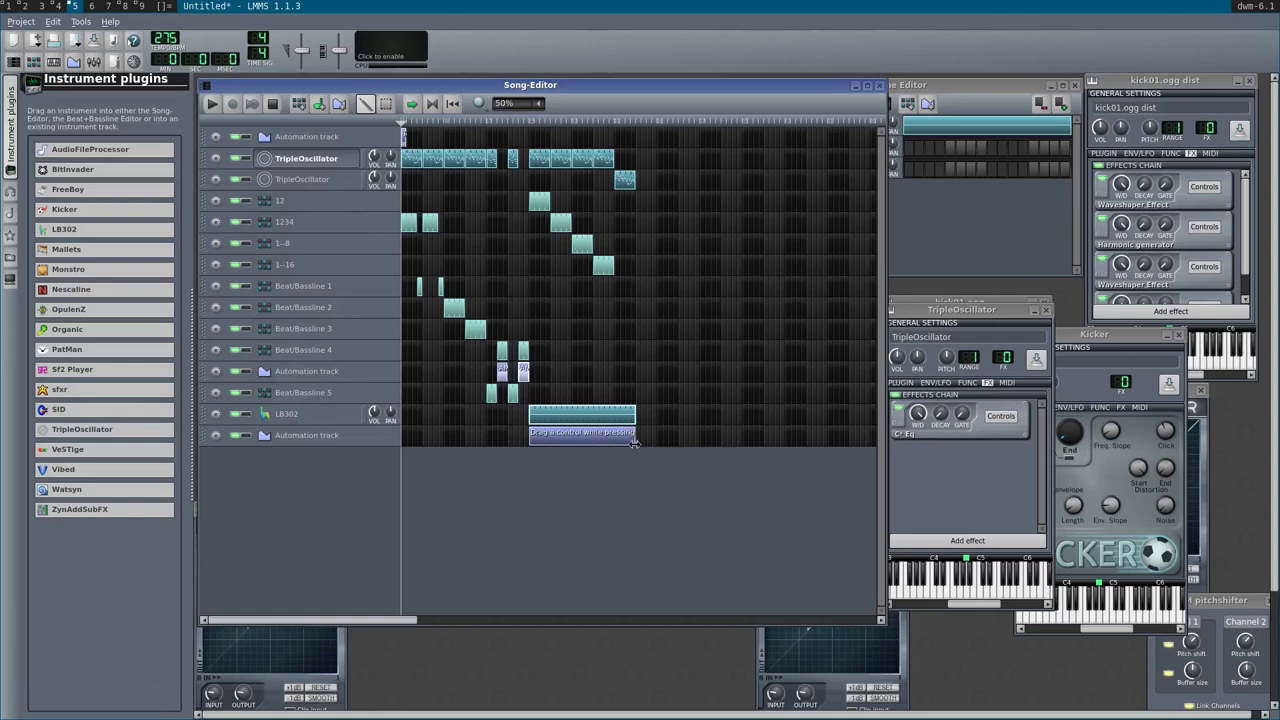
- Add the LADSPA AM pitchshifter effect to LB302 and connect its pitch shift control to the new automation pattern
{"action": "left_click", "coordinate": [283, 414]}
{"action": "left_click", "coordinate": [457, 492]}
{"action": "left_click", "coordinate": [440, 648]}
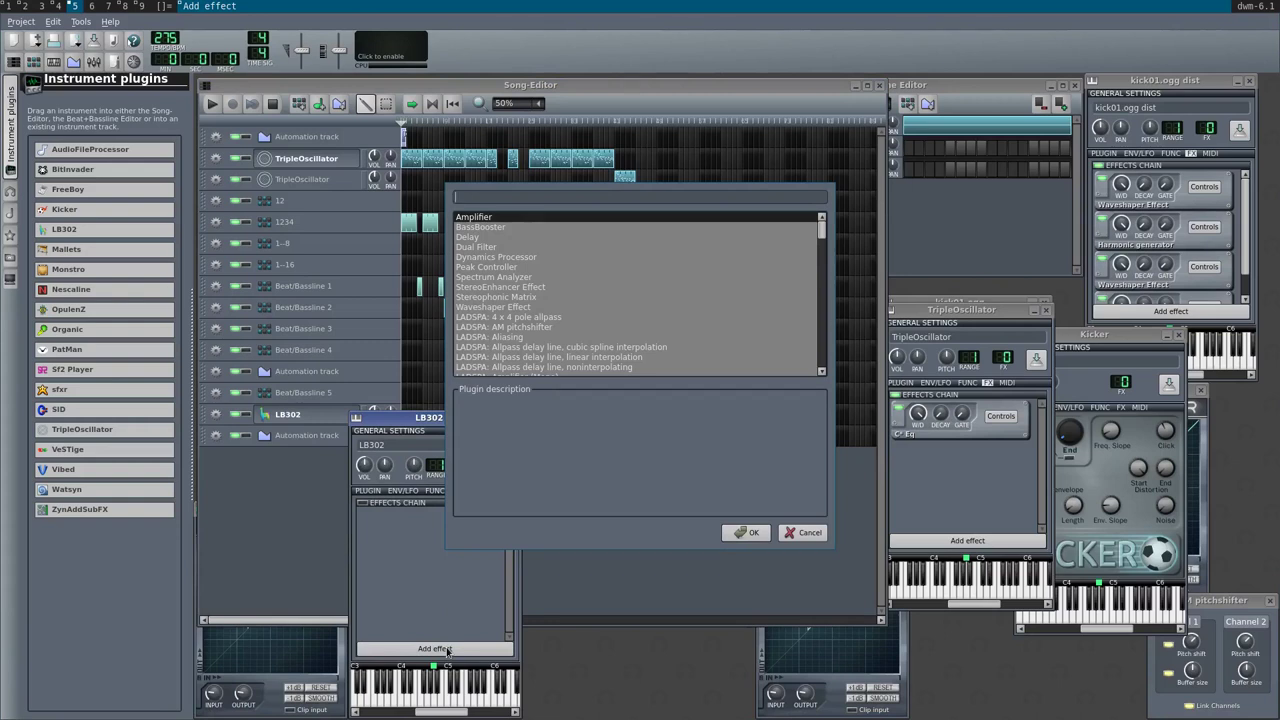
{"action": "type", "text": "pitch"}
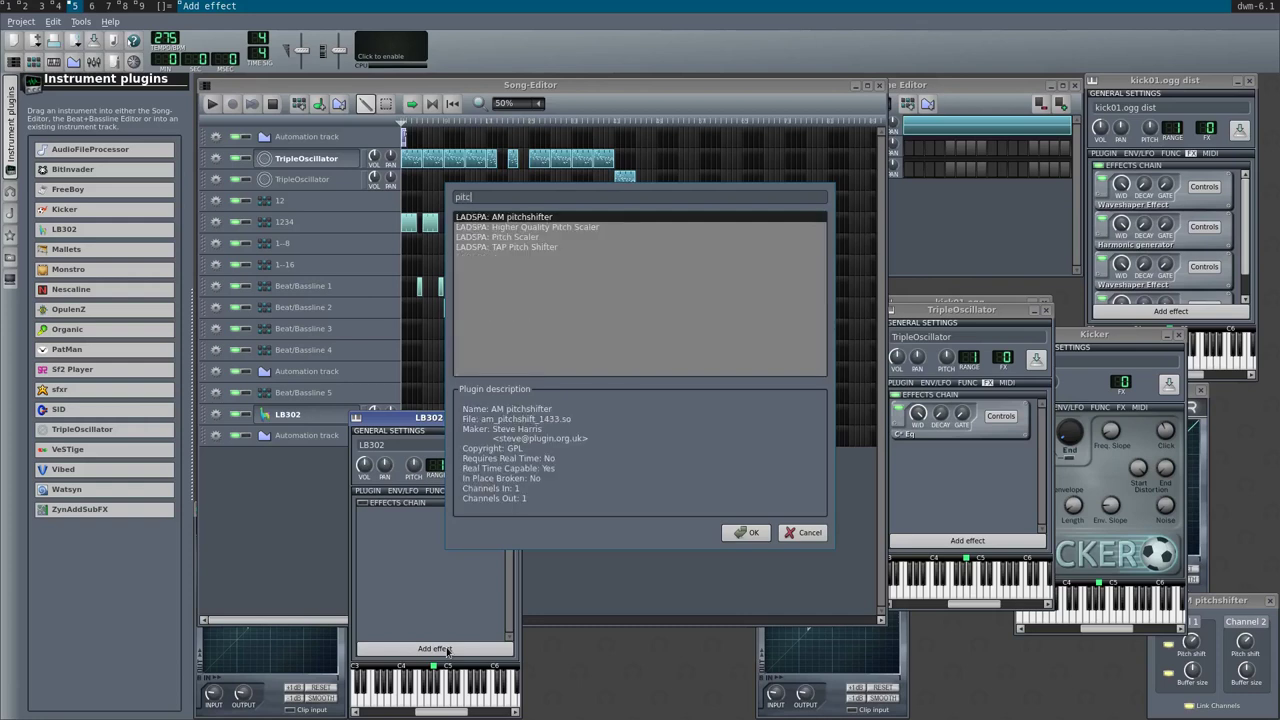
{"action": "key", "text": "Return"}
{"action": "left_click_drag", "start_coordinate": [566, 642], "coordinate": [584, 434]}
- Shape the pitch shift automation linearly, rising to about 4 at bar 17 and falling to about 0.5 at bar 19, and play from just before bar 25
{"action": "double_click", "coordinate": [576, 441]}
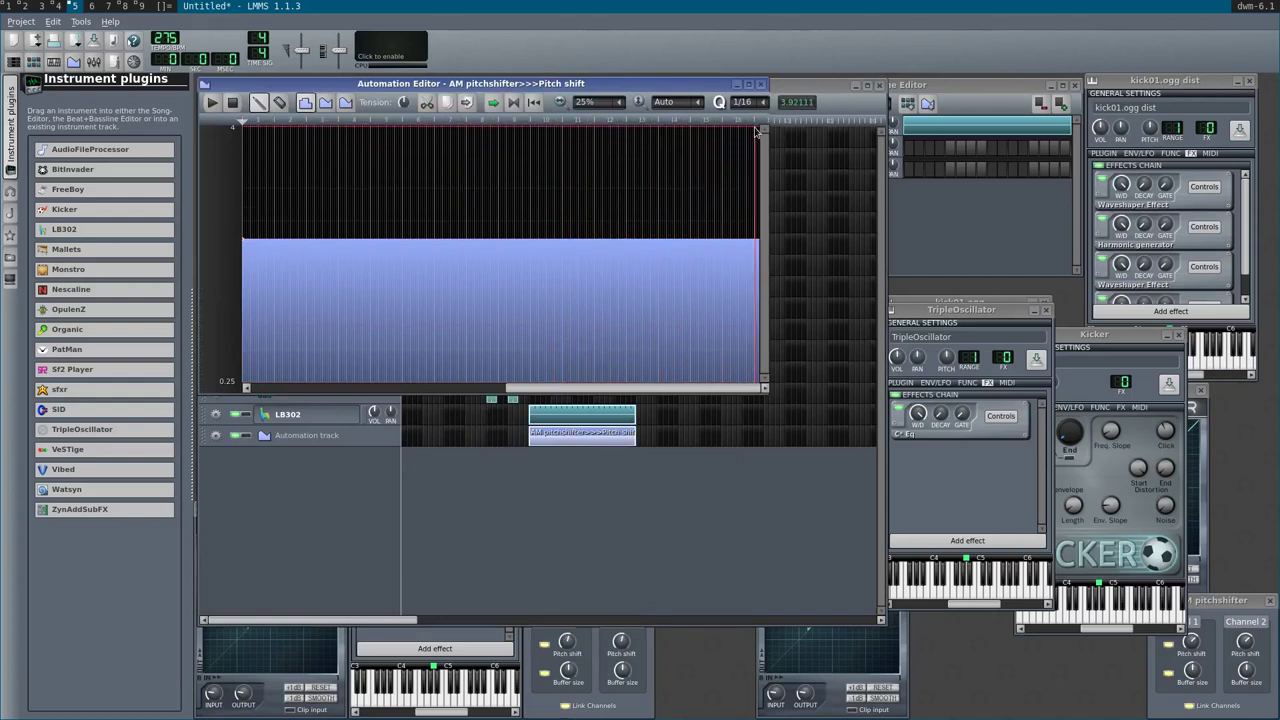
{"action": "scroll", "coordinate": [755, 130], "scroll_direction": "left", "scroll_amount": 5}
{"action": "scroll", "coordinate": [755, 130], "scroll_direction": "right", "scroll_amount": 5}
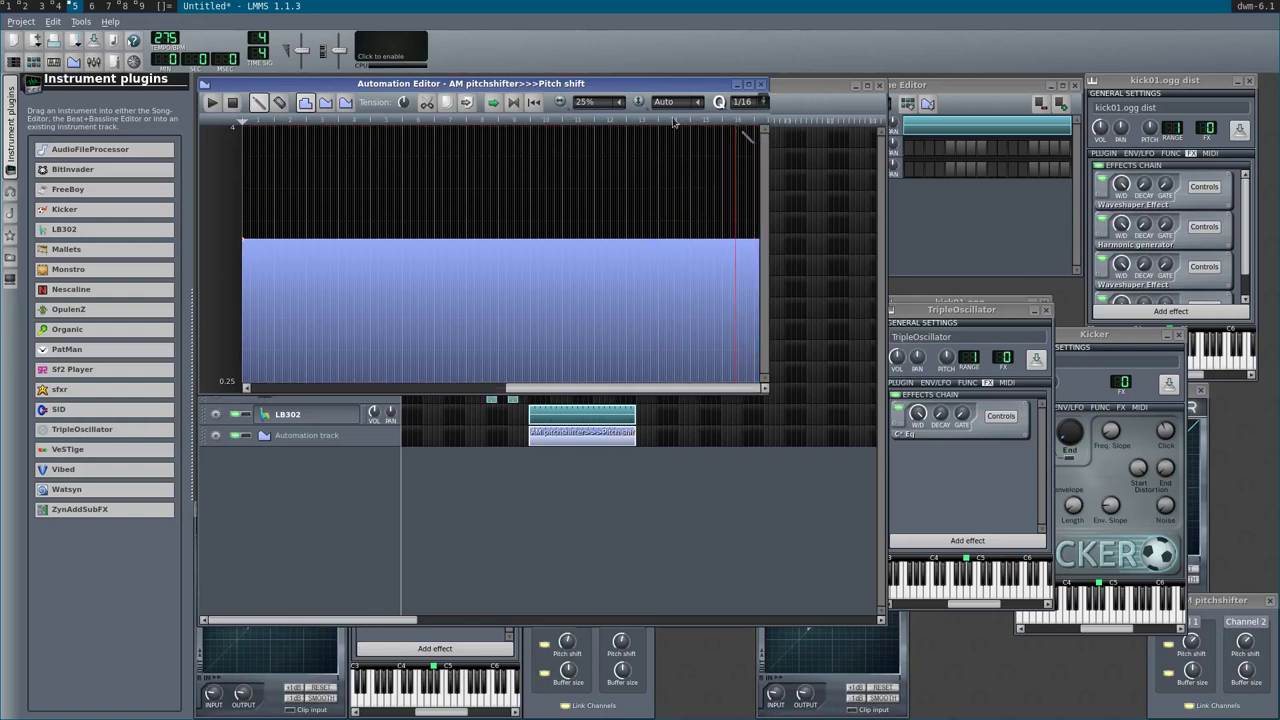
{"action": "left_click", "coordinate": [325, 103]}
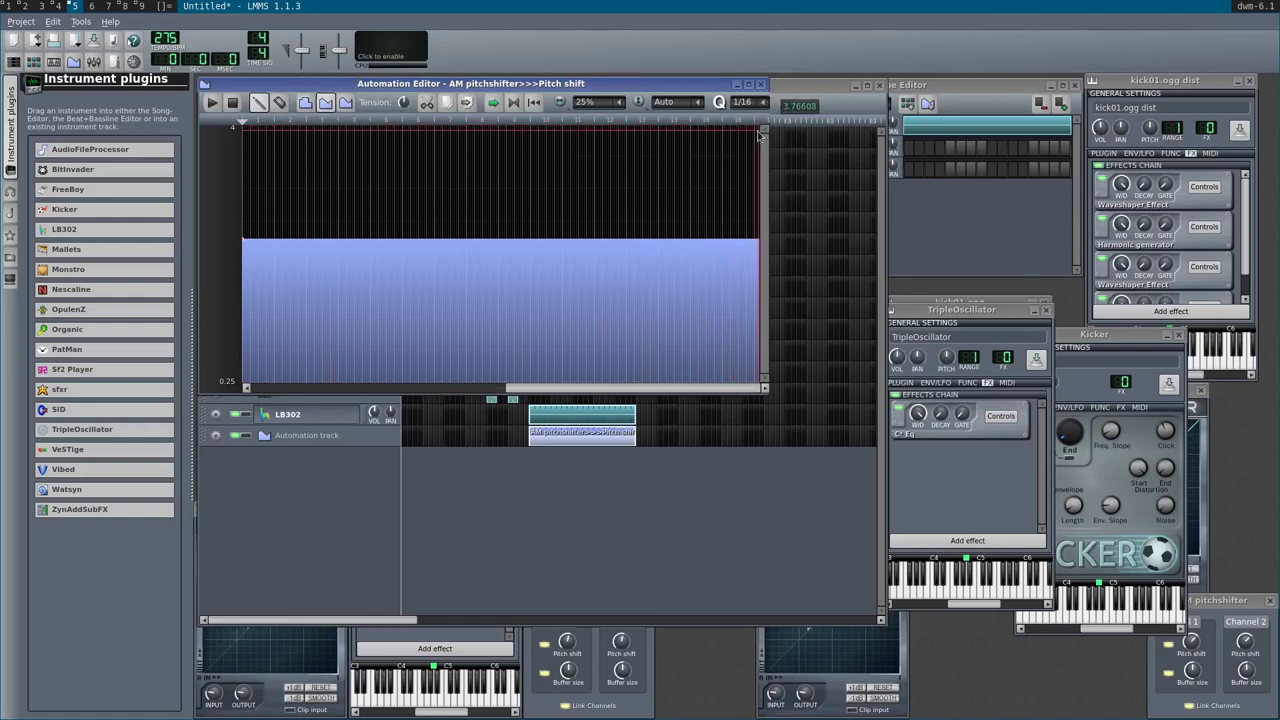
{"action": "left_click", "coordinate": [755, 127]}
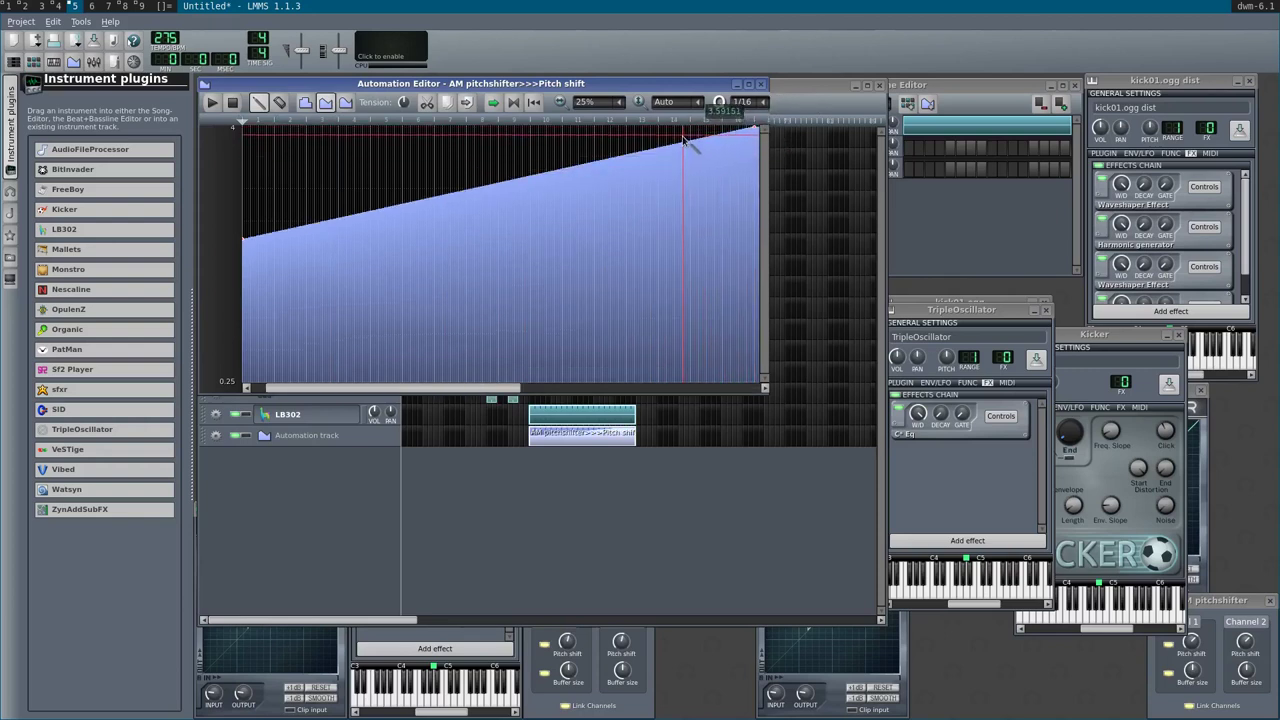
{"action": "scroll", "coordinate": [670, 290], "scroll_direction": "right", "scroll_amount": 10}
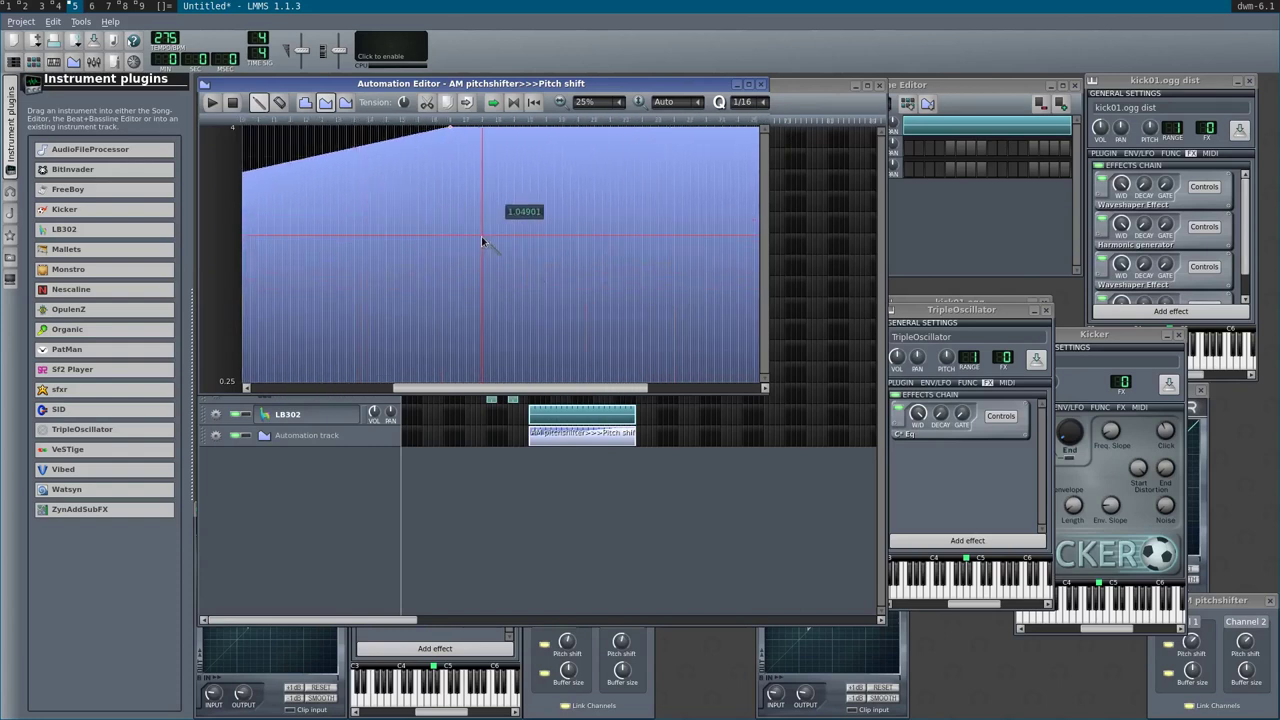
{"action": "left_click", "coordinate": [517, 290]}
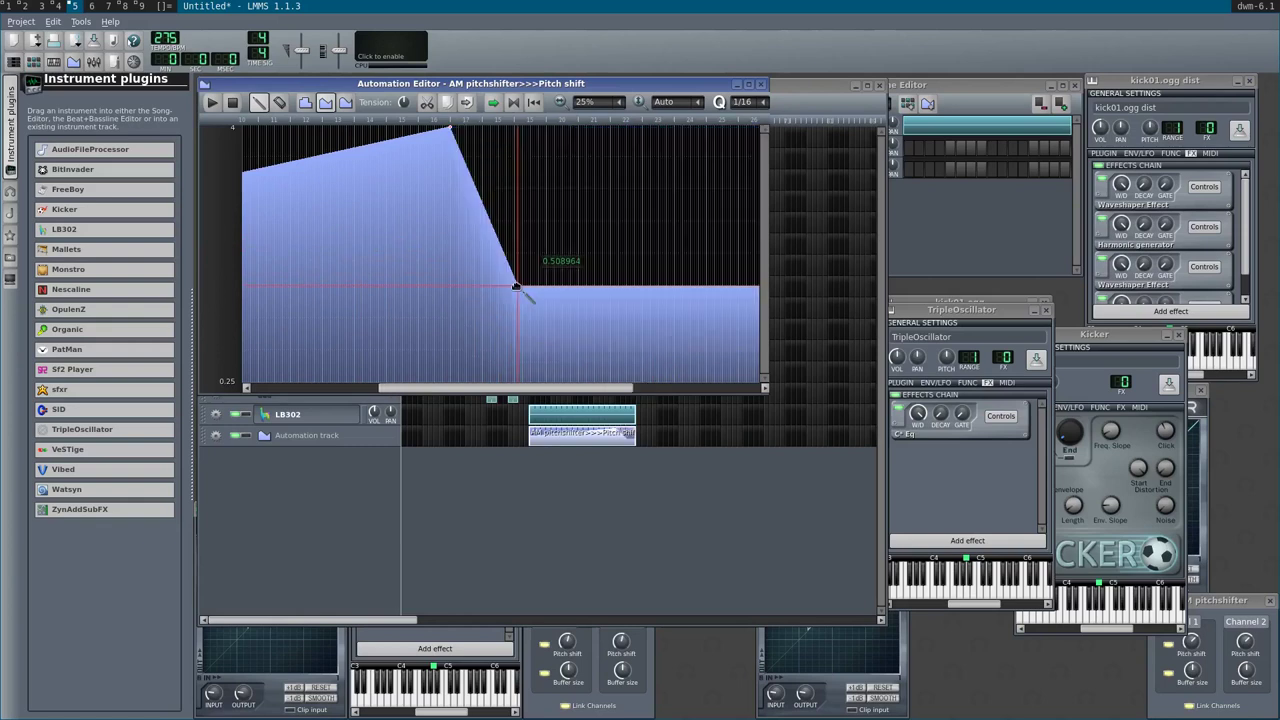
{"action": "left_click", "coordinate": [760, 84]}
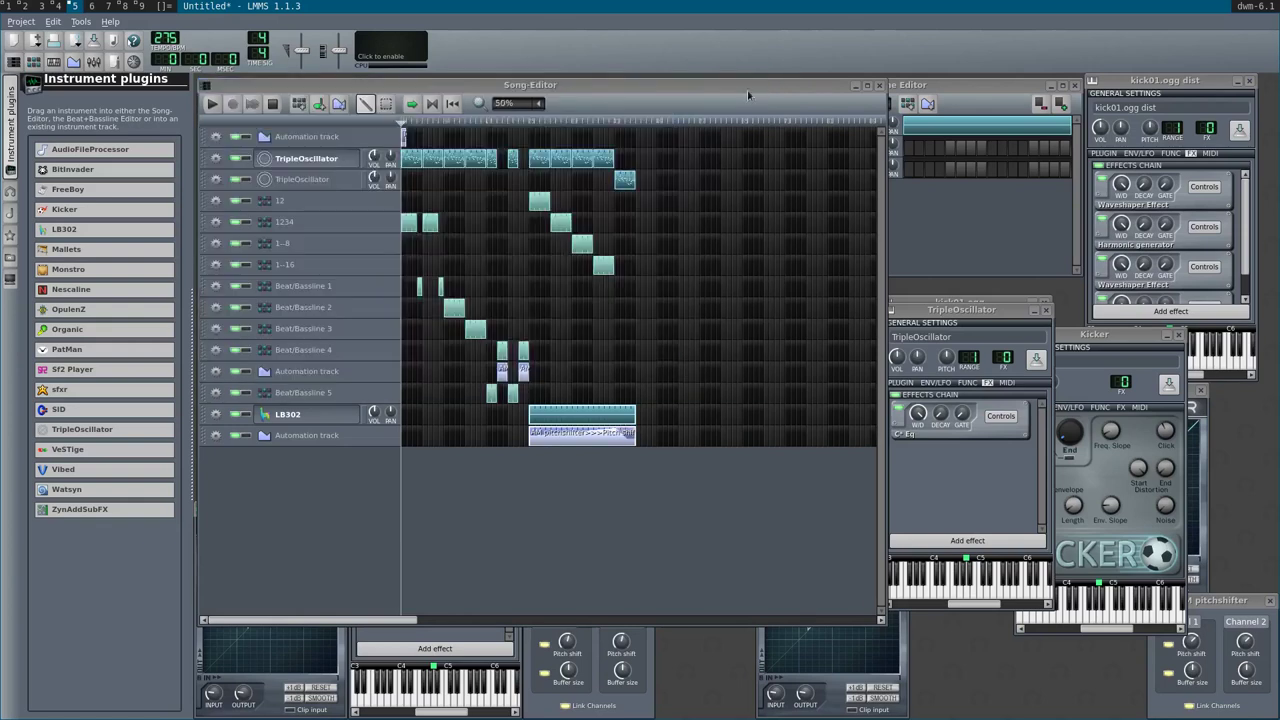
{"action": "left_click", "coordinate": [522, 122]}
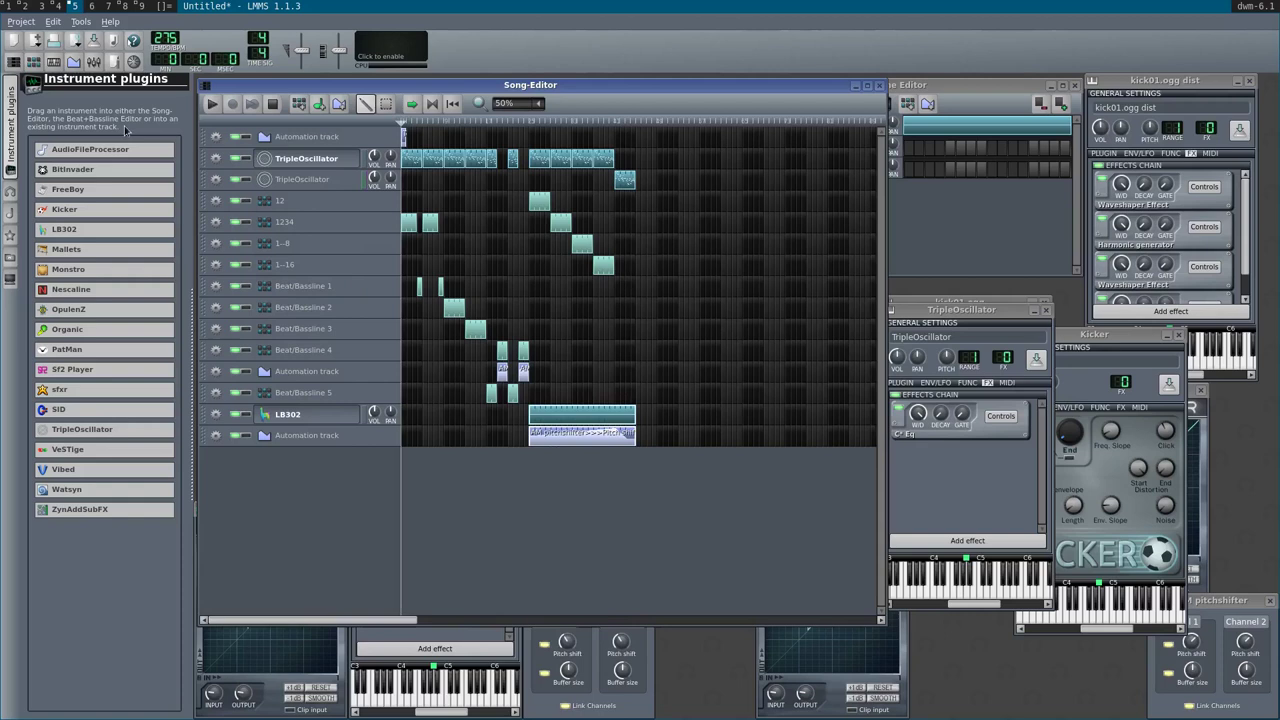
- Add a new Beat/Bassline track and bring the Beat+Bassline Editor in front of the song editor
{"action": "left_click", "coordinate": [299, 104]}
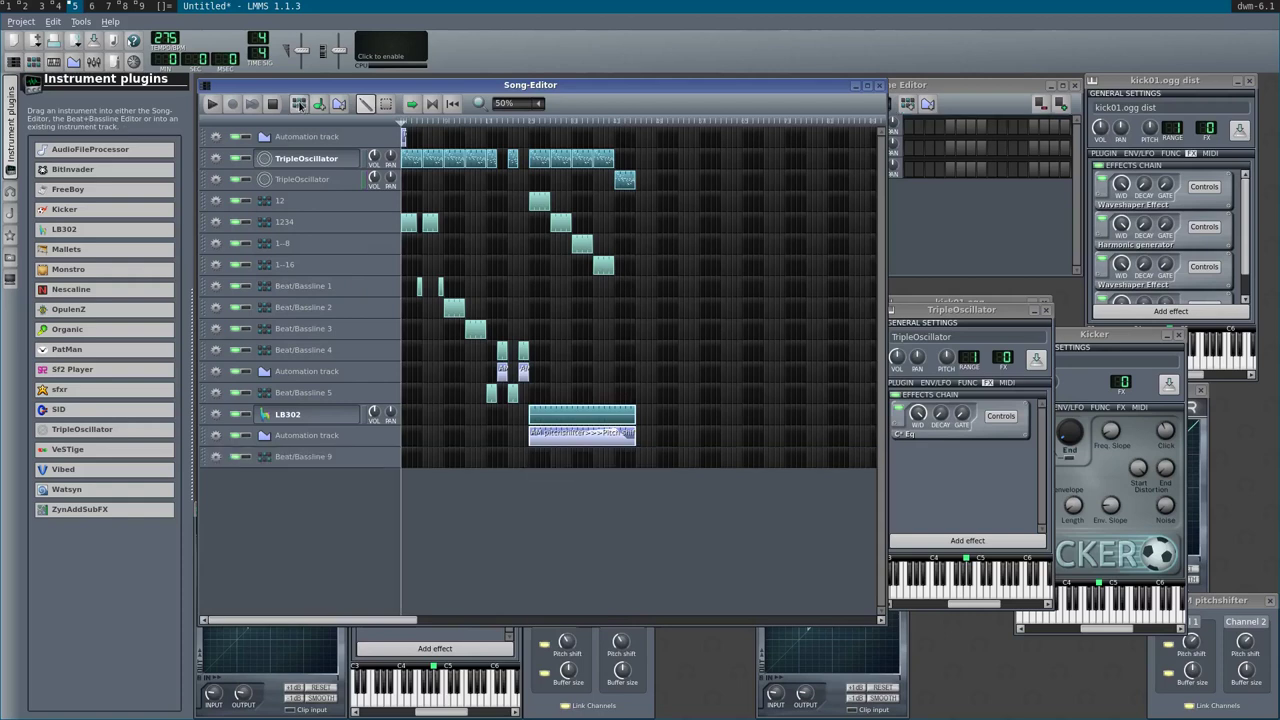
{"action": "left_click", "coordinate": [887, 193]}
{"action": "left_click_drag", "start_coordinate": [845, 85], "coordinate": [521, 444]}
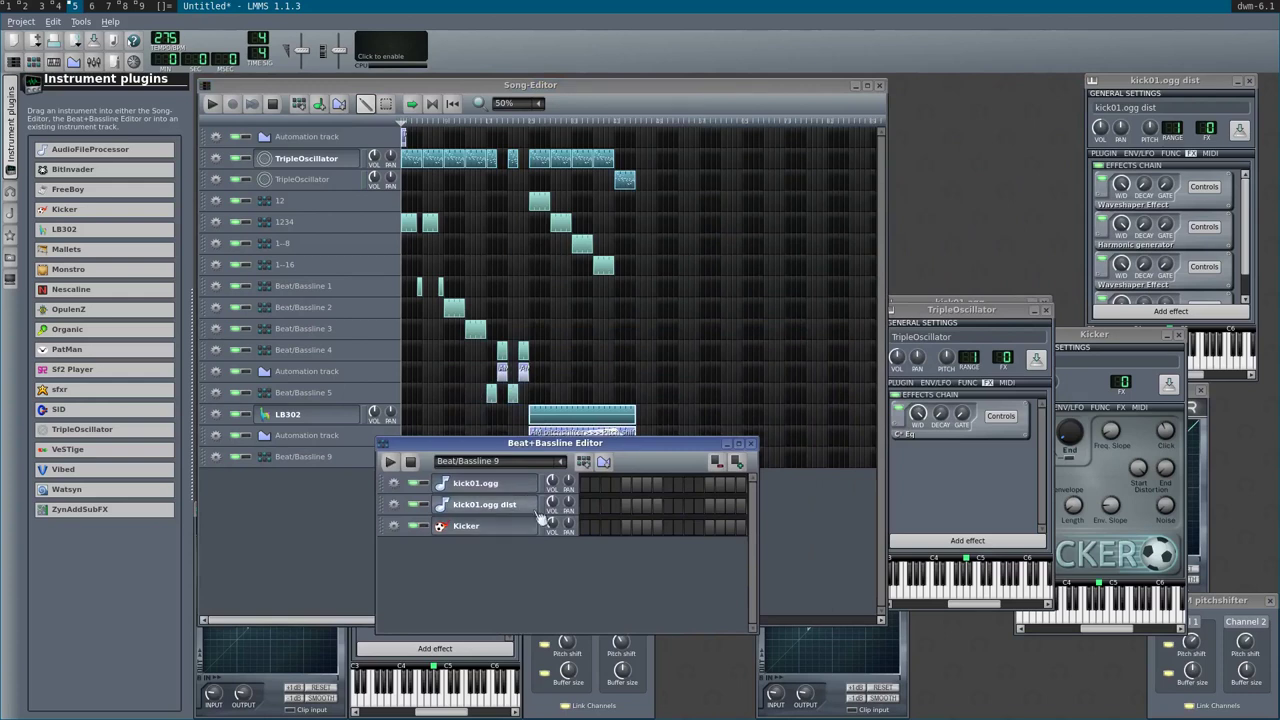
- Audition bass drum and kick samples in the drums folder and add kick04.ogg as a track in Beat/Bassline 9
{"action": "left_click", "coordinate": [8, 202]}
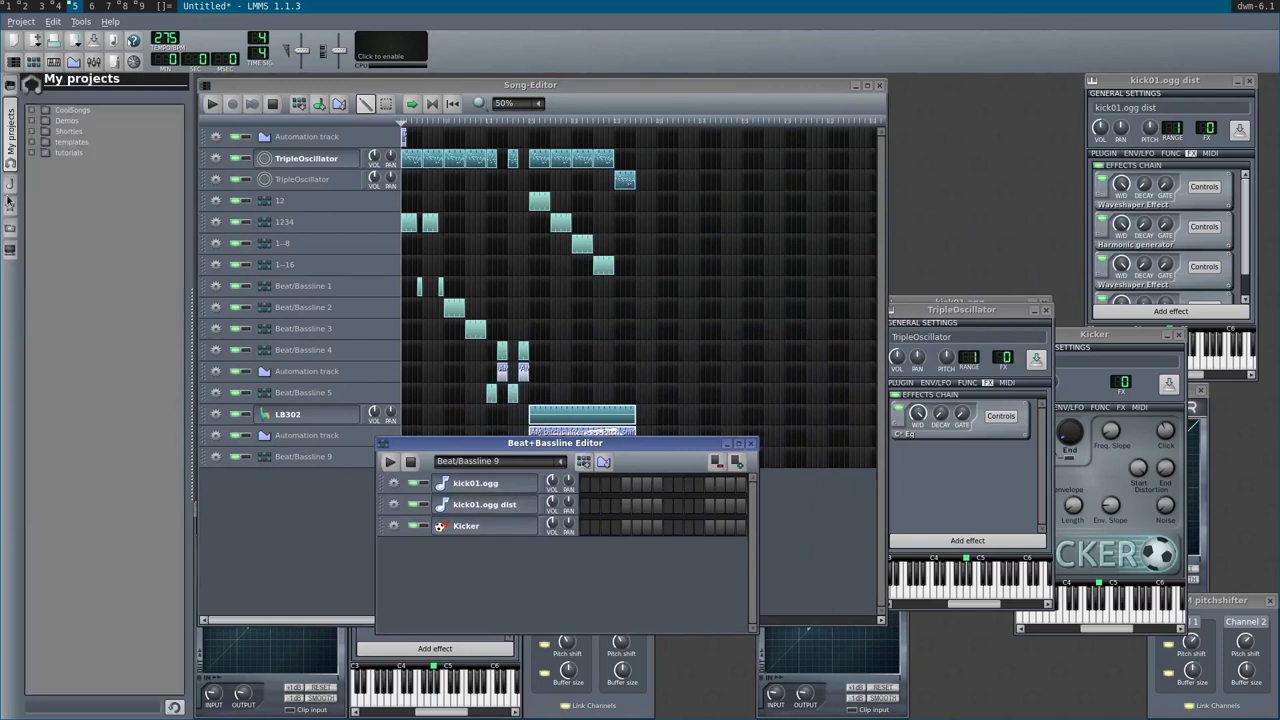
{"action": "left_click", "coordinate": [9, 134]}
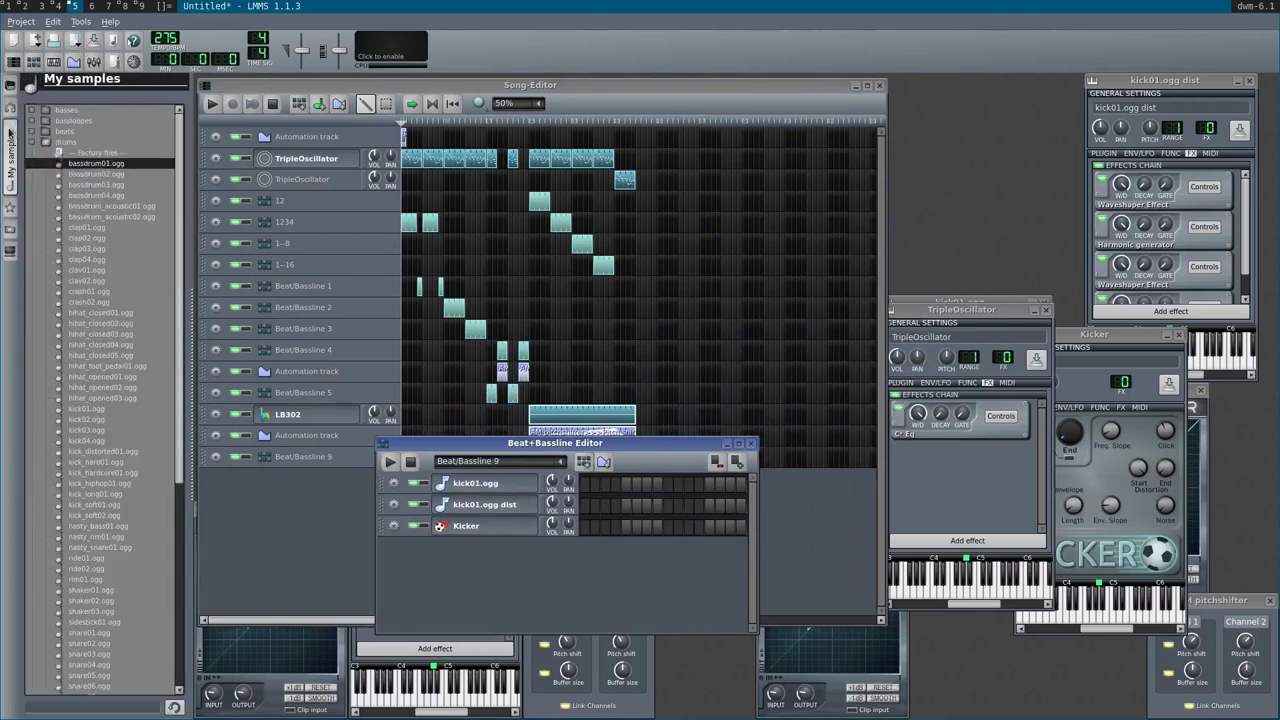
{"action": "left_click", "coordinate": [98, 175]}
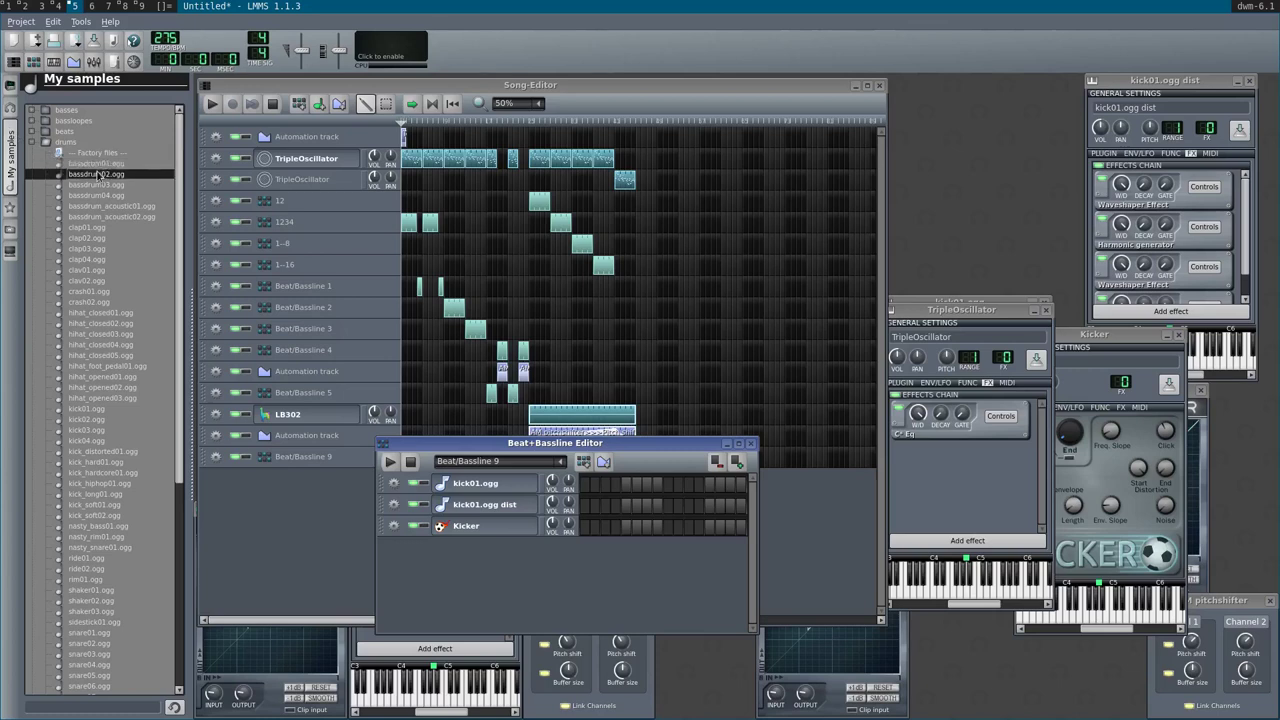
{"action": "key", "text": "Down"}
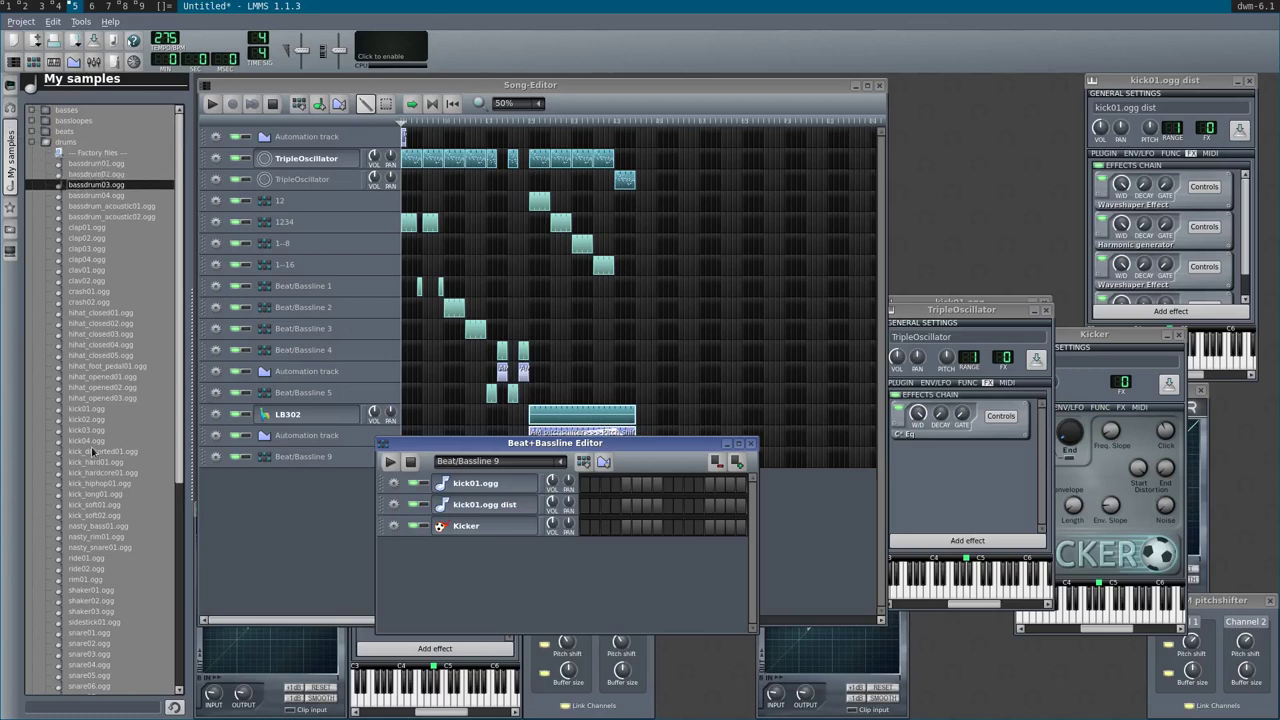
{"action": "left_click", "coordinate": [98, 410]}
{"action": "key", "text": "Down"}
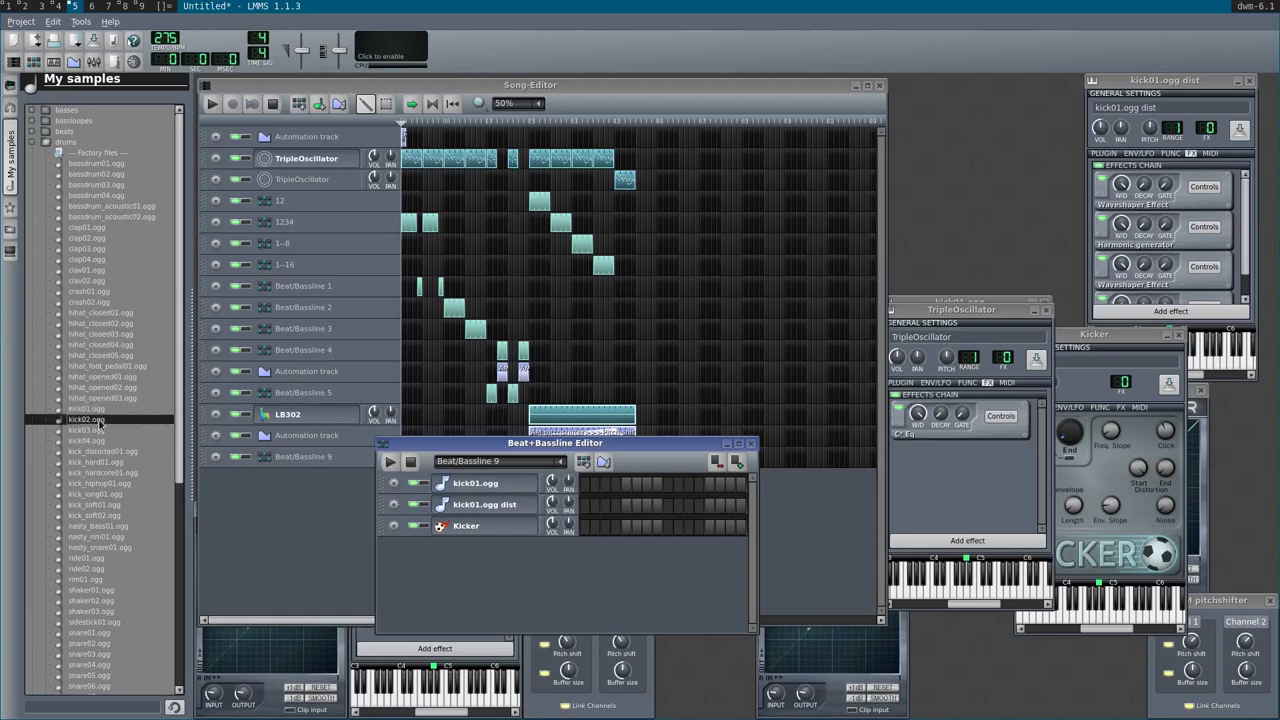
{"action": "left_click", "coordinate": [103, 431]}
{"action": "left_click", "coordinate": [104, 441]}
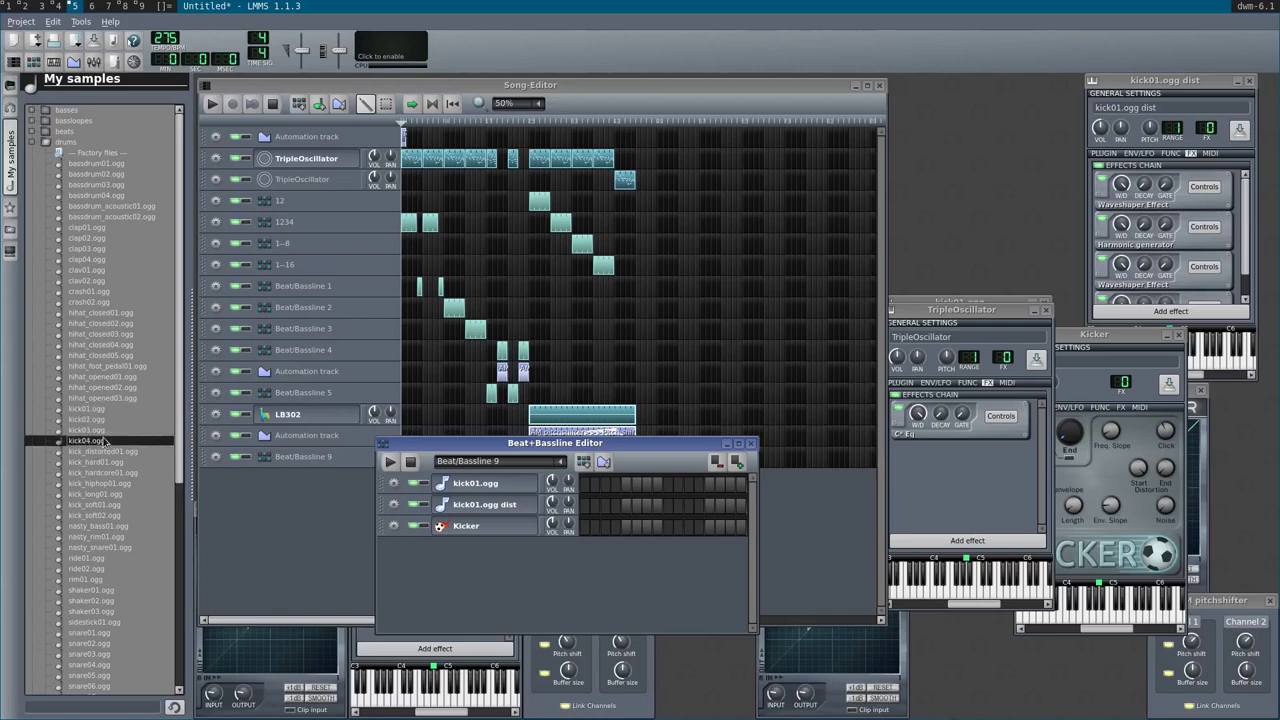
{"action": "left_click_drag", "start_coordinate": [104, 441], "coordinate": [450, 595]}
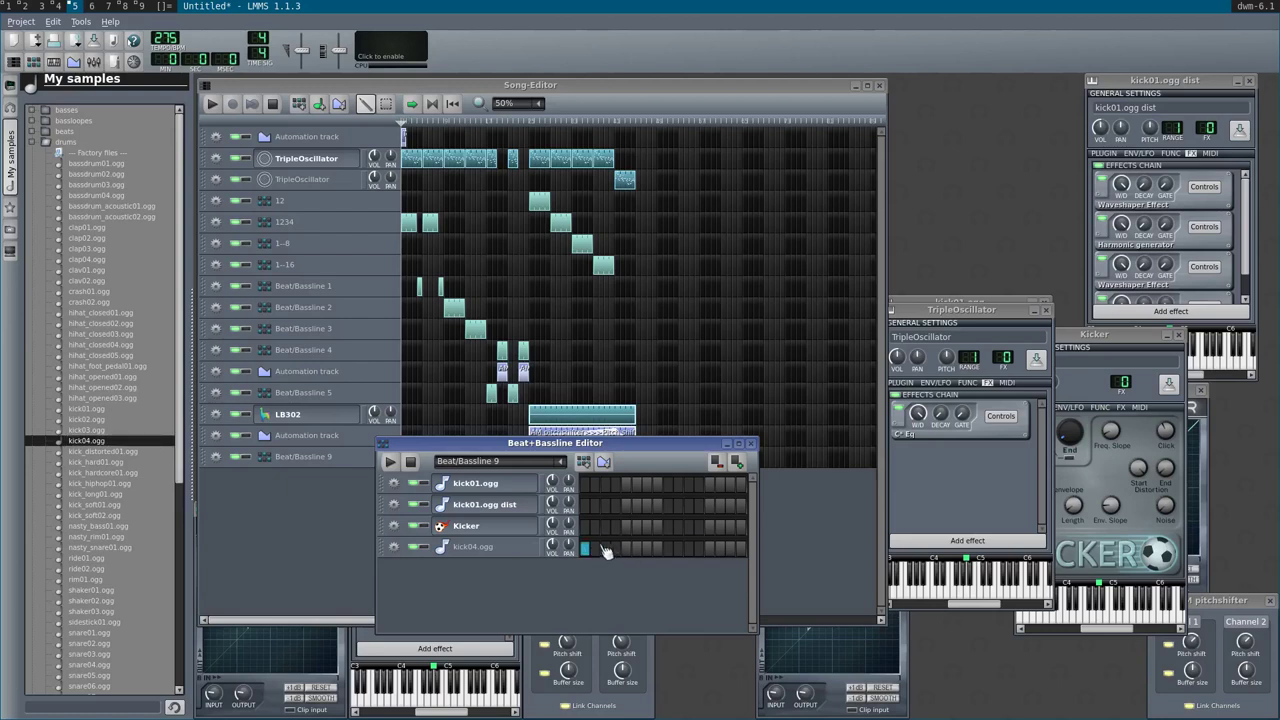
- Move the Beat+Bassline Editor clear of the lower tracks and enable steps 1, 5, 9 and 13 for kick04.ogg
{"action": "left_click_drag", "start_coordinate": [673, 437], "coordinate": [735, 499]}
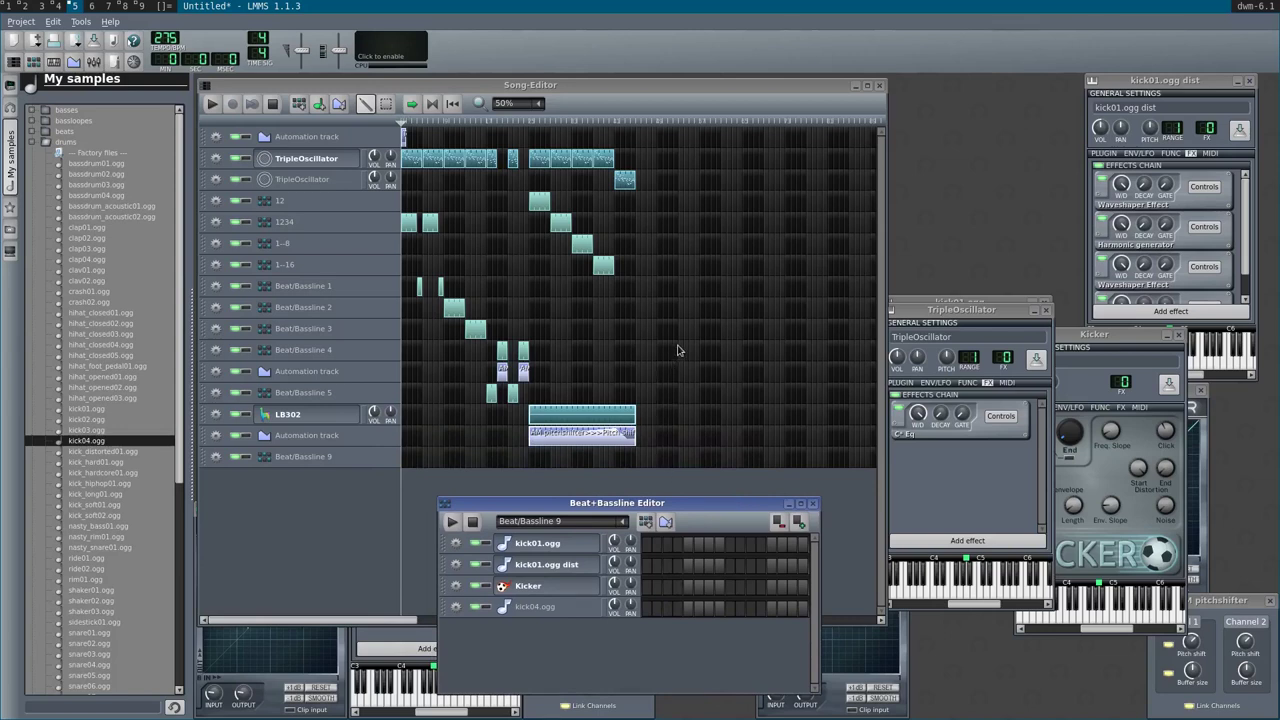
{"action": "left_click_drag", "start_coordinate": [648, 505], "coordinate": [816, 199]}
{"action": "left_click", "coordinate": [812, 303]}
{"action": "left_click", "coordinate": [853, 303]}
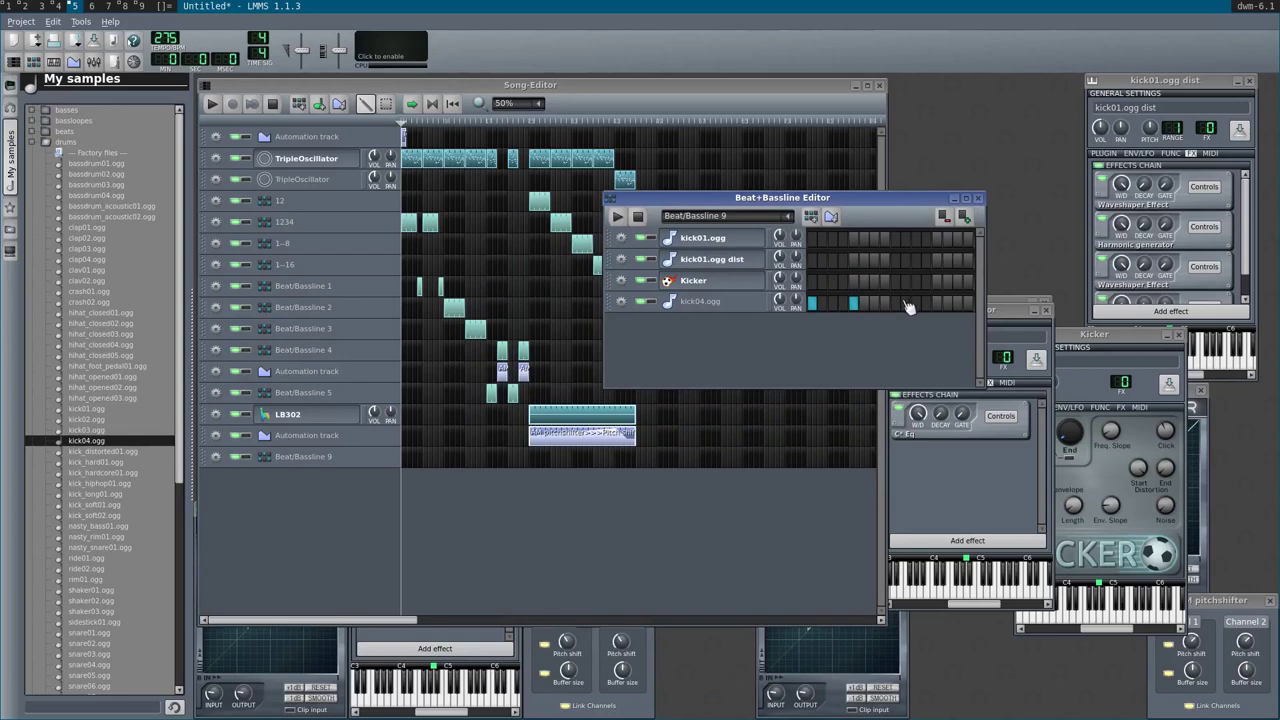
{"action": "left_click", "coordinate": [895, 303]}
{"action": "left_click", "coordinate": [937, 303]}
- Open the kick04.ogg instrument window and play the Beat/Bassline 9 pattern
{"action": "left_click", "coordinate": [730, 302]}
{"action": "left_click", "coordinate": [740, 325]}
{"action": "key", "text": "space"}
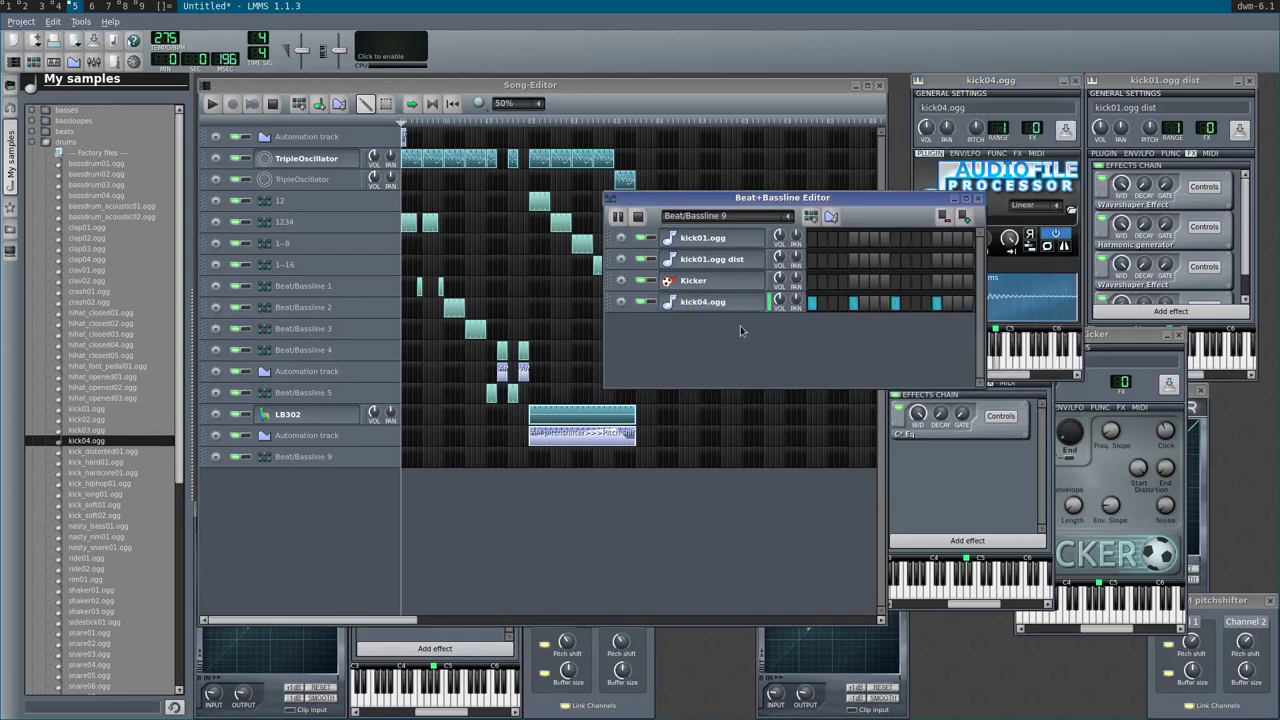
- Add a Waveshaper Effect to kick04.ogg's effects chain, draw a jagged distortion curve in it and audition the sound
{"action": "left_click", "coordinate": [1035, 135]}
{"action": "left_click", "coordinate": [1017, 153]}
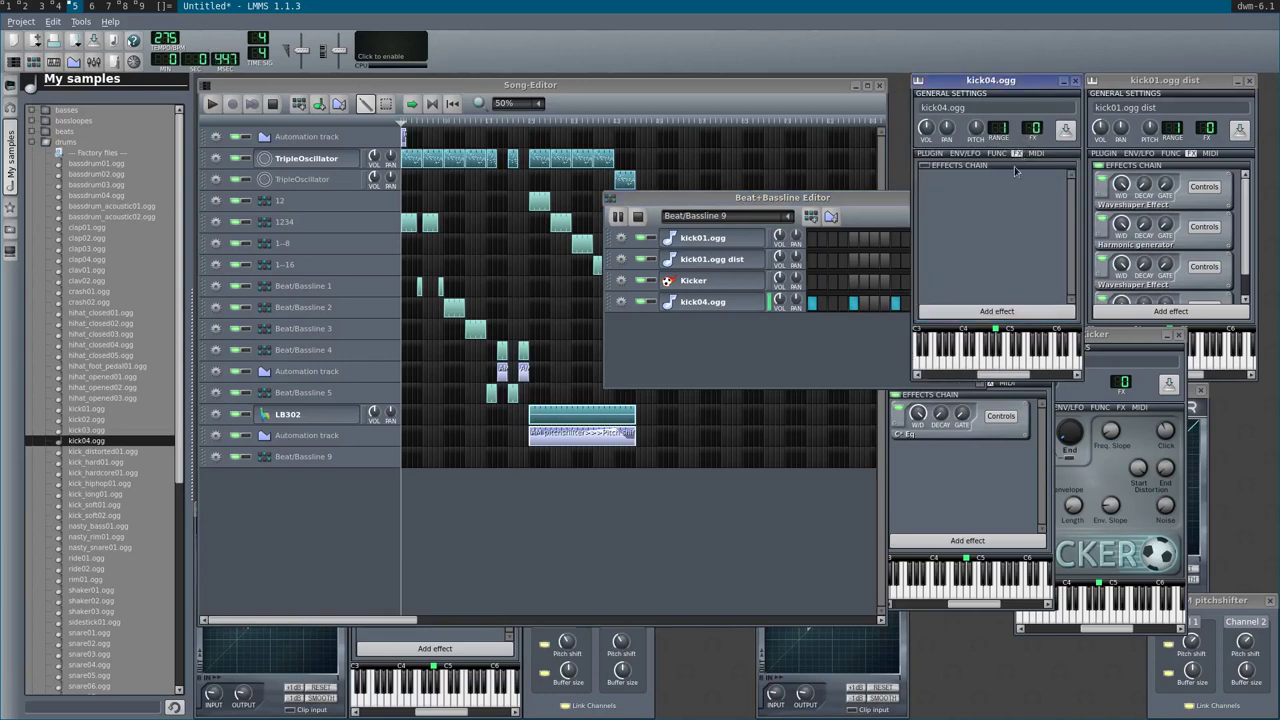
{"action": "left_click", "coordinate": [985, 312]}
{"action": "double_click", "coordinate": [610, 227]}
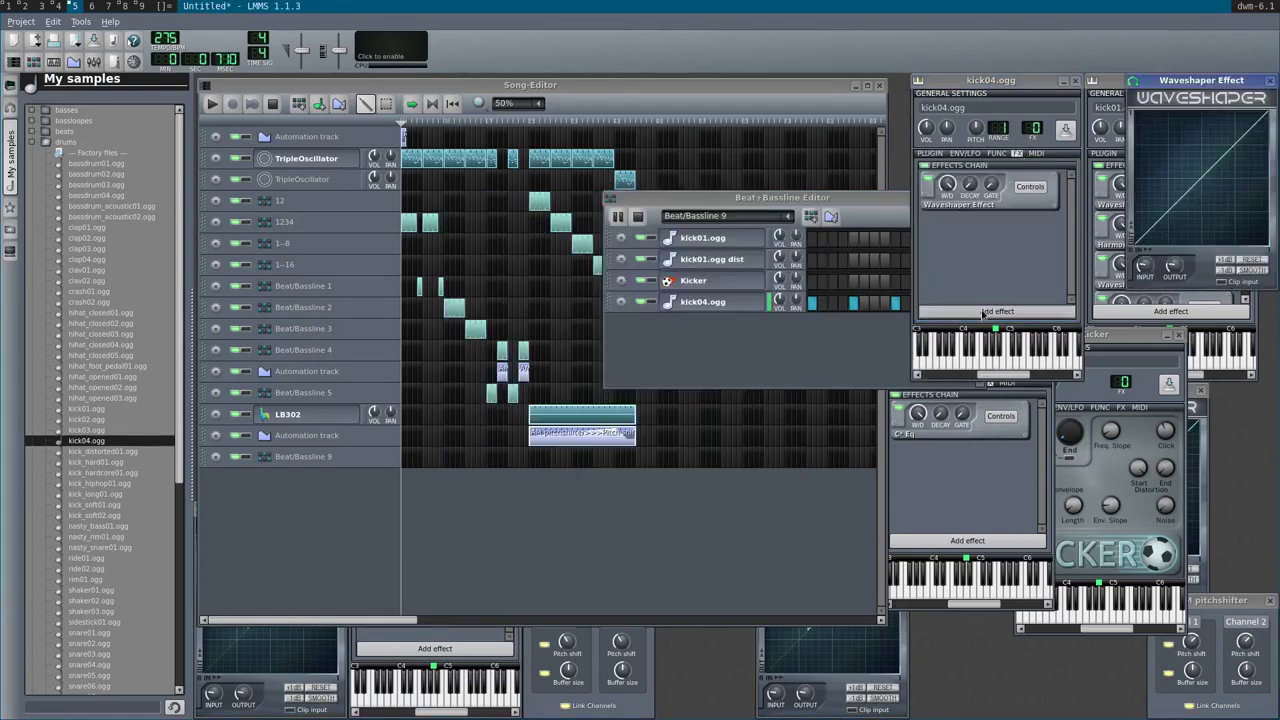
{"action": "mouse_move", "coordinate": [1168, 209]}
{"action": "left_mouse_down"}
{"action": "mouse_move", "coordinate": [1136, 180]}
{"action": "mouse_move", "coordinate": [1172, 175]}
{"action": "mouse_move", "coordinate": [1185, 190]}
{"action": "mouse_move", "coordinate": [1255, 130]}
{"action": "mouse_move", "coordinate": [1262, 215]}
{"action": "mouse_move", "coordinate": [1220, 209]}
{"action": "mouse_move", "coordinate": [1175, 175]}
{"action": "mouse_move", "coordinate": [1138, 180]}
{"action": "mouse_move", "coordinate": [1134, 197]}
{"action": "left_mouse_up"}
{"action": "left_click", "coordinate": [995, 362]}
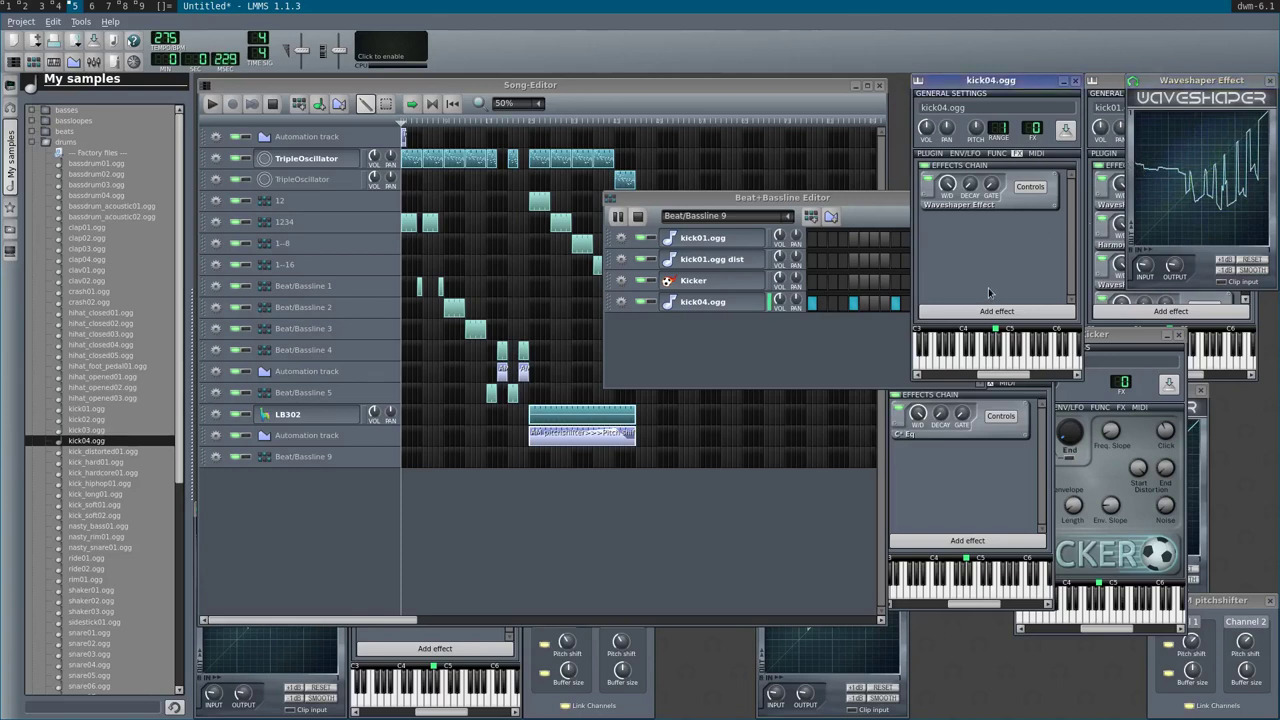
- Open the kick04.ogg pattern of Beat/Bassline 9 in the piano roll and delete its existing step notes
{"action": "left_click", "coordinate": [893, 305]}
{"action": "right_click", "coordinate": [815, 314]}
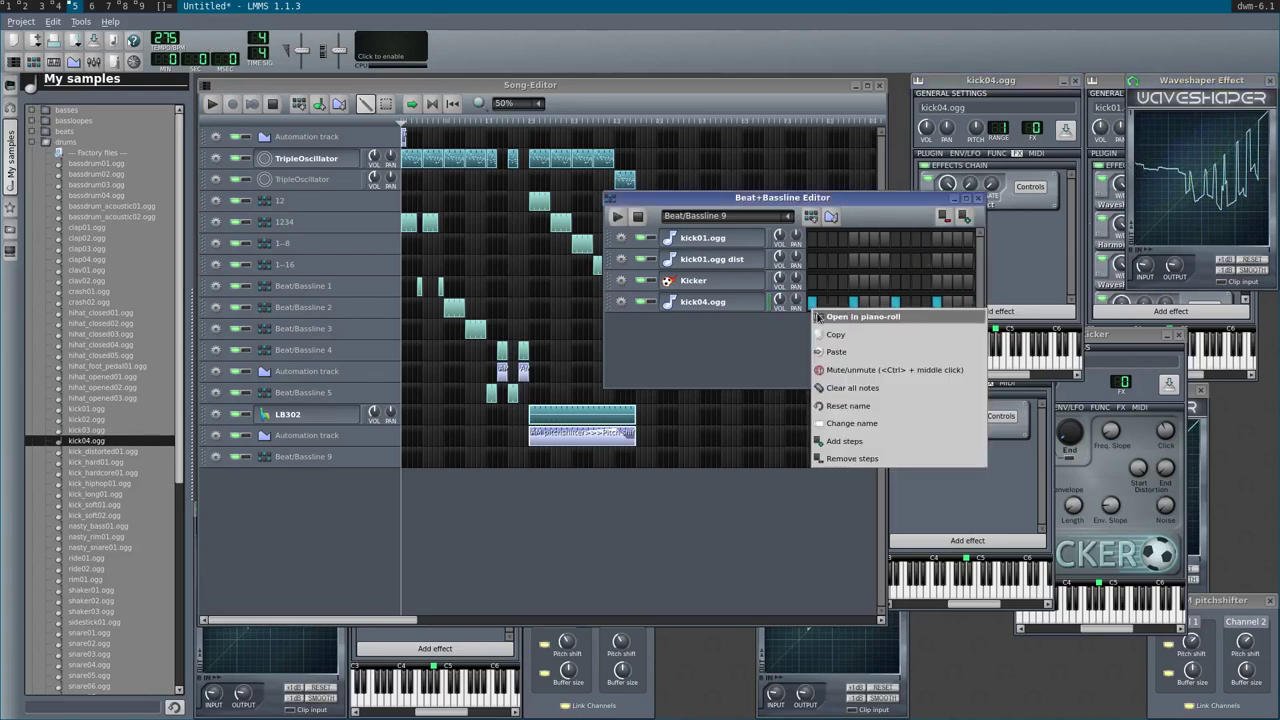
{"action": "left_click", "coordinate": [840, 322]}
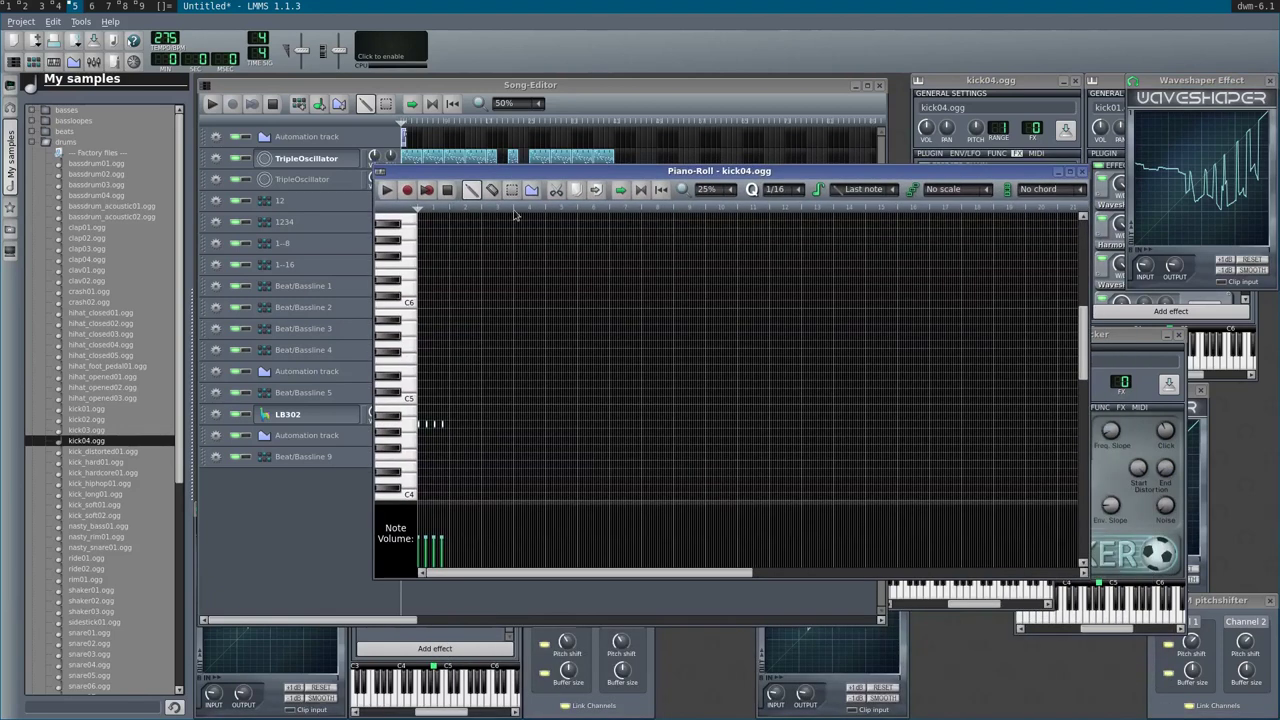
{"action": "scroll", "coordinate": [443, 423], "scroll_direction": "up", "scroll_amount": 5}
{"action": "right_click", "coordinate": [428, 426]}
{"action": "right_click", "coordinate": [684, 424]}
{"action": "scroll", "coordinate": [685, 438], "scroll_direction": "down", "scroll_amount": 1}
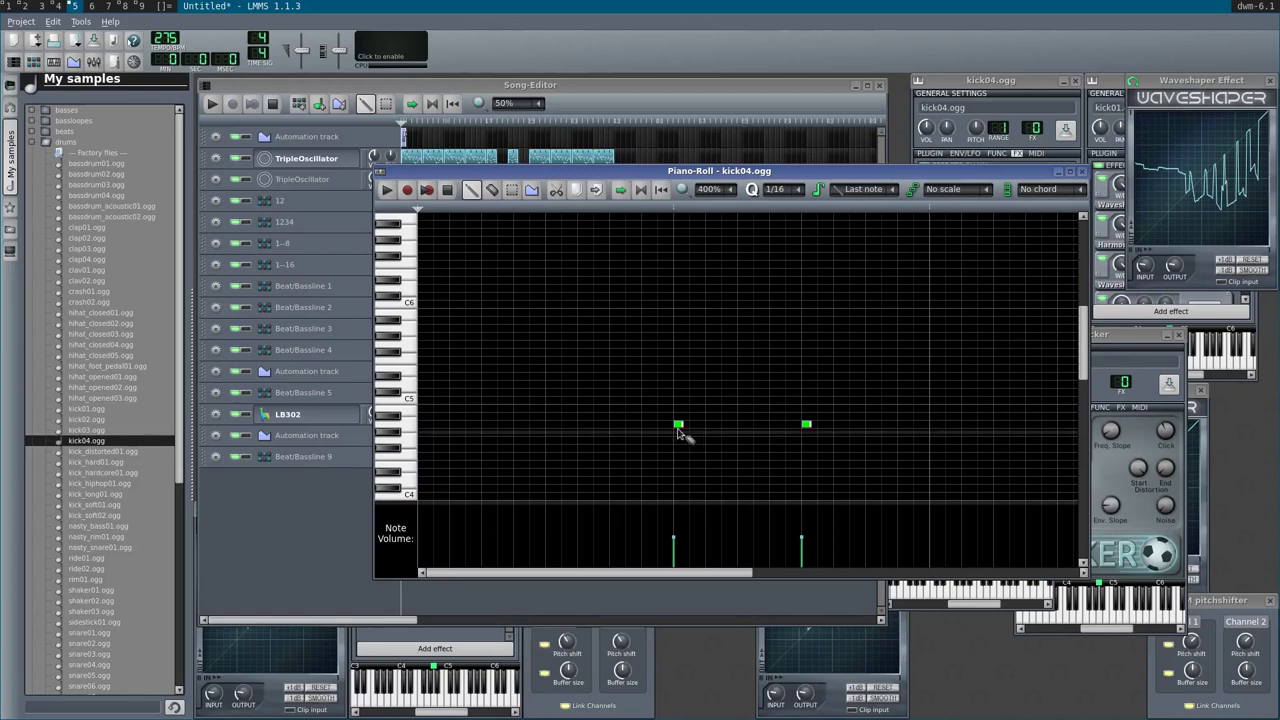
{"action": "right_click", "coordinate": [810, 426]}
{"action": "right_click", "coordinate": [676, 426]}
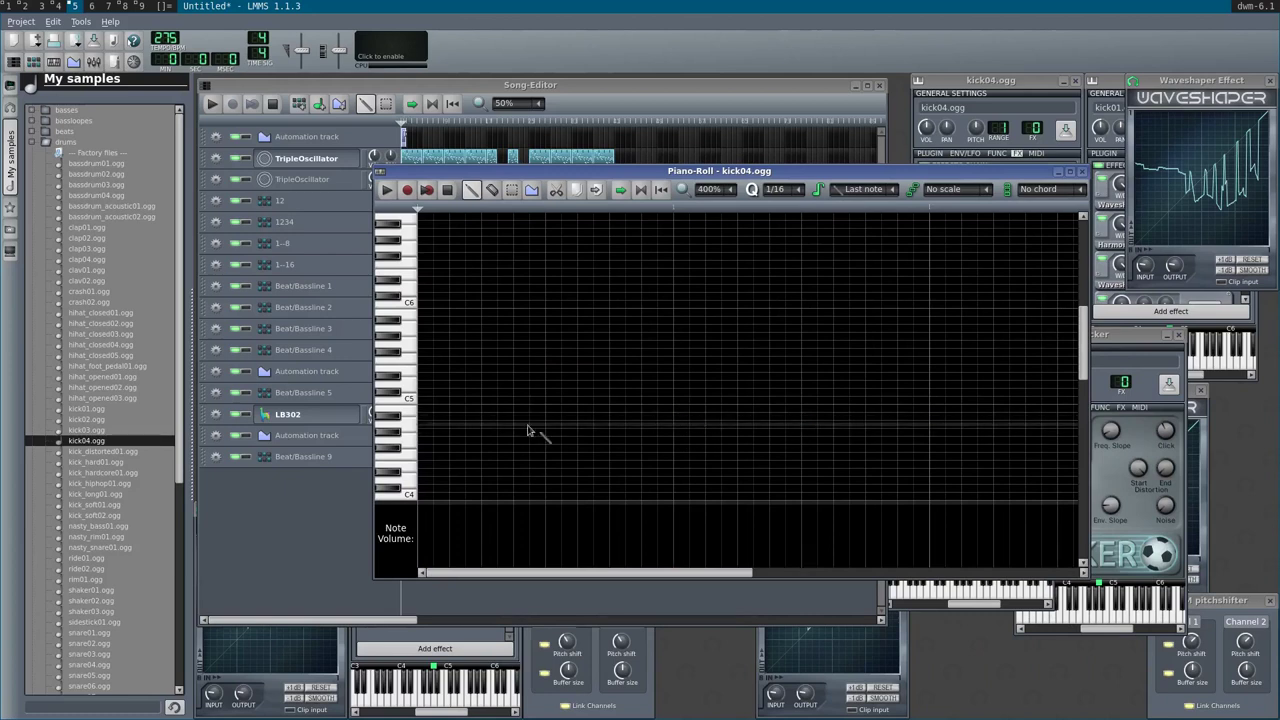
- Draw four eighth-length notes on A4, one on each beat of the first bar, play them and close the piano roll
{"action": "left_click", "coordinate": [432, 426]}
{"action": "scroll", "coordinate": [441, 425], "scroll_direction": "down", "scroll_amount": 4}
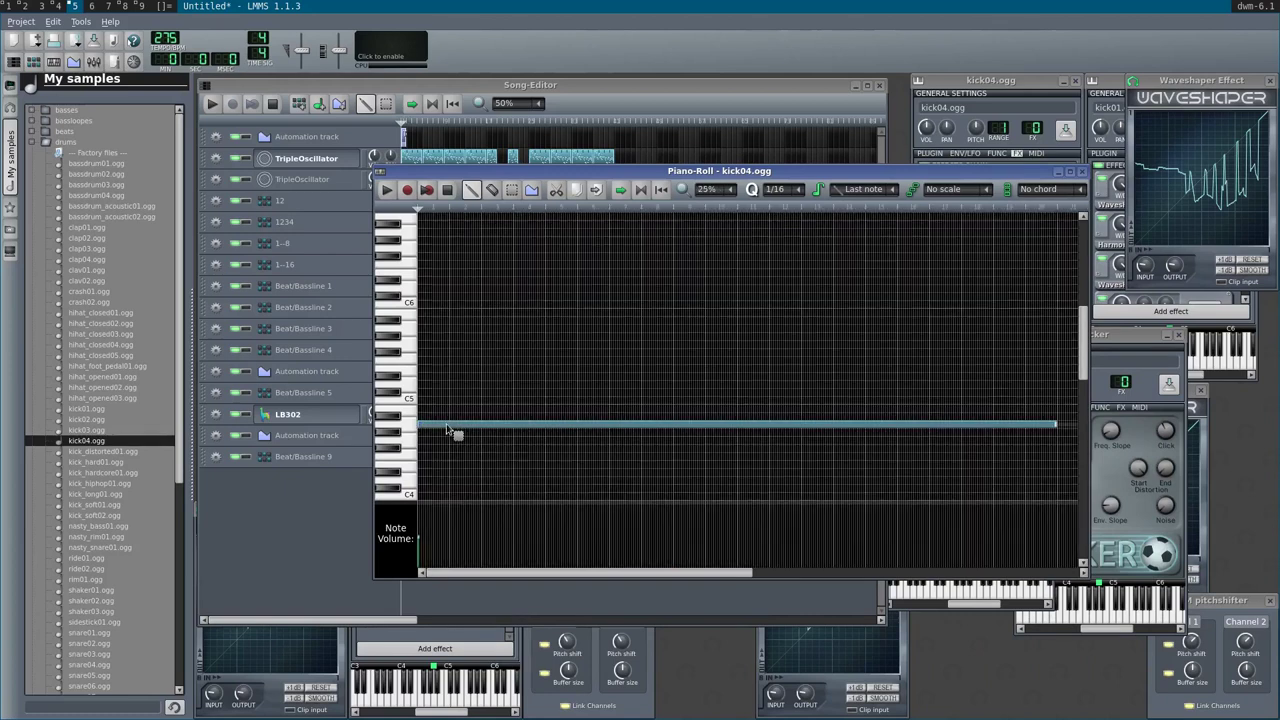
{"action": "left_click_drag", "start_coordinate": [1055, 424], "coordinate": [428, 430]}
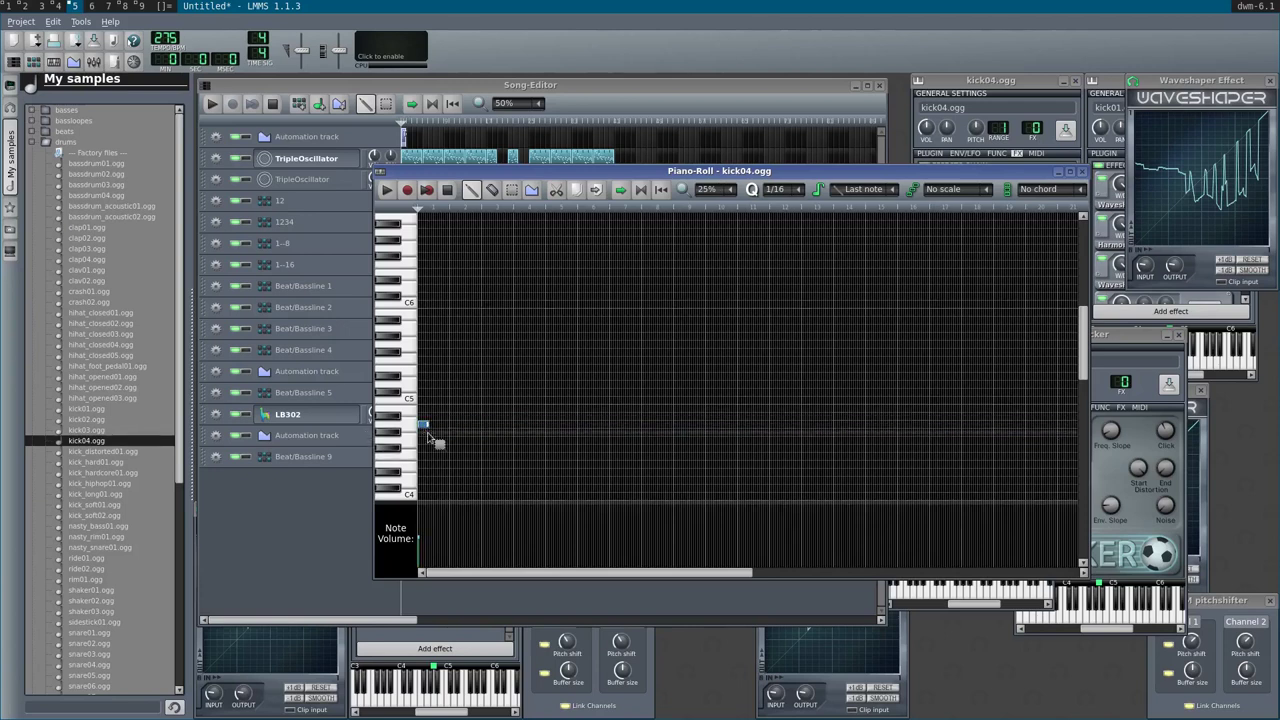
{"action": "scroll", "coordinate": [428, 432], "scroll_direction": "up", "scroll_amount": 2}
{"action": "mouse_move", "coordinate": [463, 426]}
{"action": "left_mouse_down"}
{"action": "mouse_move", "coordinate": [482, 435]}
{"action": "mouse_move", "coordinate": [449, 426]}
{"action": "left_mouse_up"}
{"action": "left_click", "coordinate": [463, 428]}
{"action": "left_click", "coordinate": [496, 428]}
{"action": "left_click", "coordinate": [527, 430]}
{"action": "key", "text": "space"}
{"action": "left_click", "coordinate": [1080, 171]}
- Look over kick04.ogg's AudioFileProcessor sample settings and audition the distorted kick
{"action": "left_click", "coordinate": [1029, 239]}
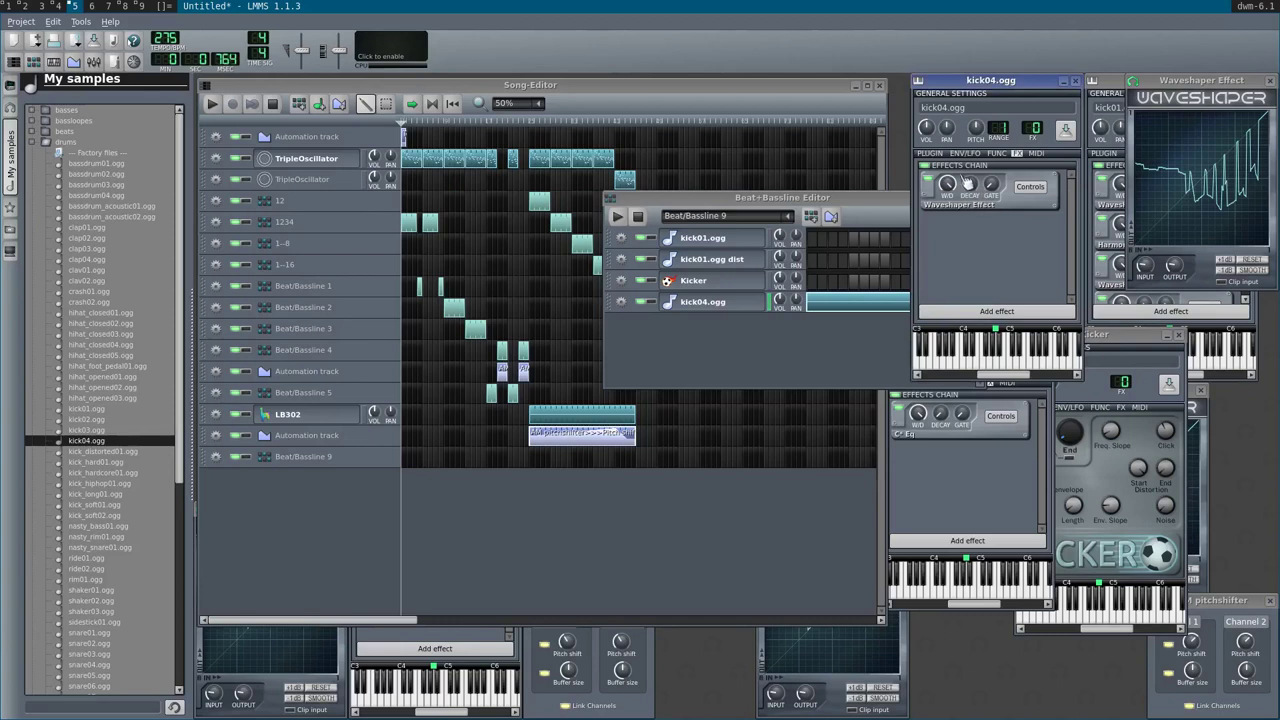
{"action": "left_click", "coordinate": [930, 153]}
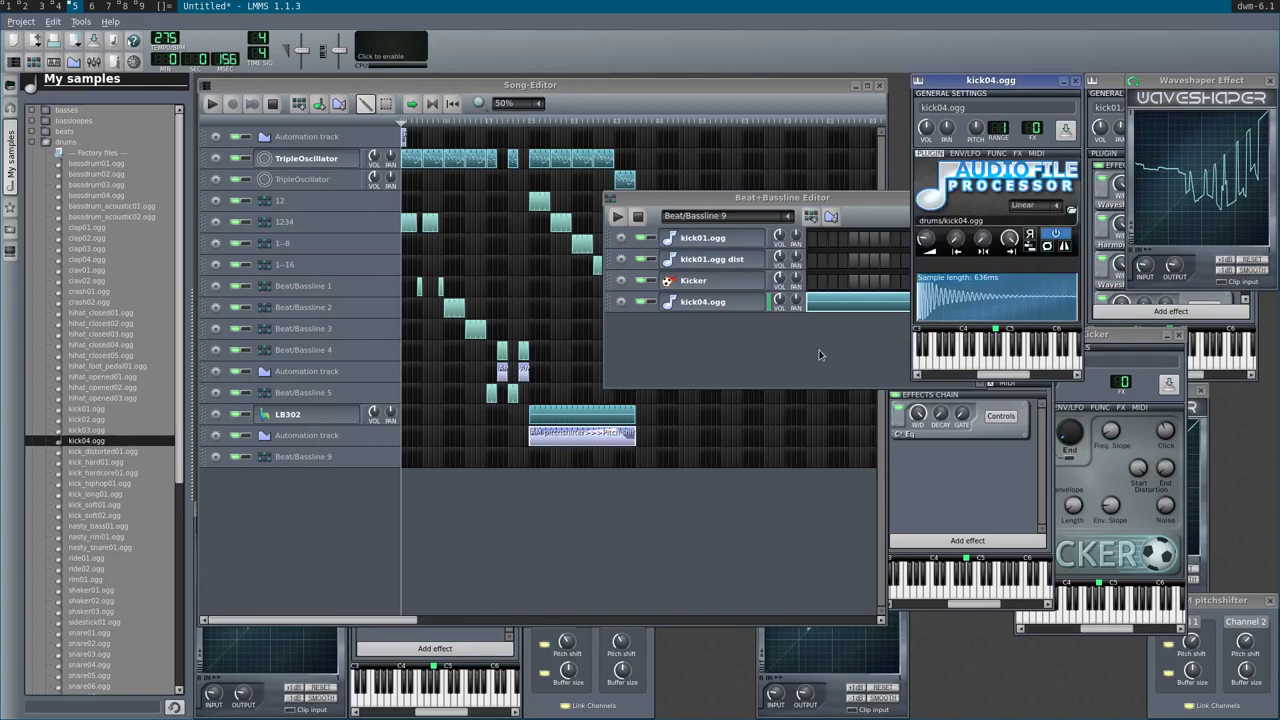
{"action": "left_click", "coordinate": [820, 354]}
{"action": "left_click", "coordinate": [928, 178]}
{"action": "mouse_move", "coordinate": [1076, 289]}
{"action": "left_mouse_down"}
{"action": "mouse_move", "coordinate": [964, 312]}
{"action": "mouse_move", "coordinate": [907, 355]}
{"action": "mouse_move", "coordinate": [1041, 359]}
{"action": "left_mouse_up"}
- Add the C* Eq effect to kick04.ogg's effects chain after the Waveshaper
{"action": "left_click", "coordinate": [1017, 154]}
{"action": "left_click", "coordinate": [985, 311]}
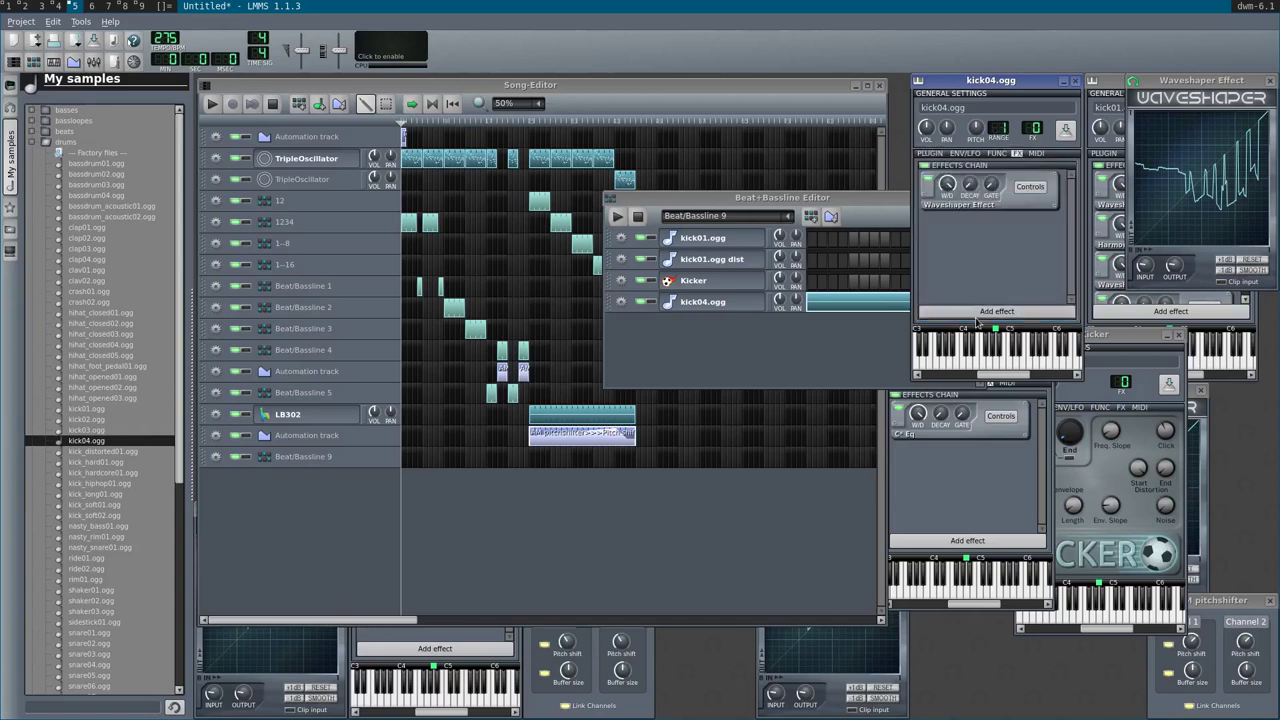
{"action": "type", "text": "eq"}
{"action": "key", "text": "Return"}
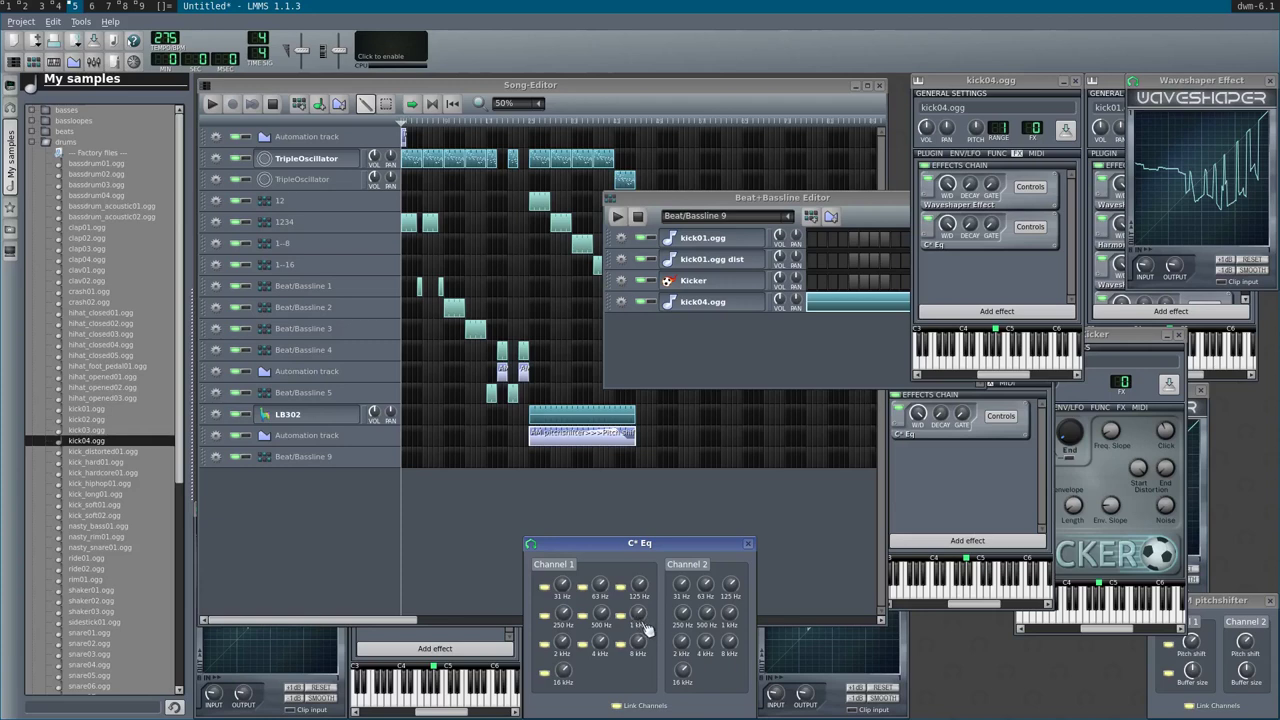
- Play the Beat/Bassline 9 pattern and raise the 1 kHz band of kick04.ogg's C* Eq to 24
{"action": "left_click", "coordinate": [695, 386]}
{"action": "key", "text": "space"}
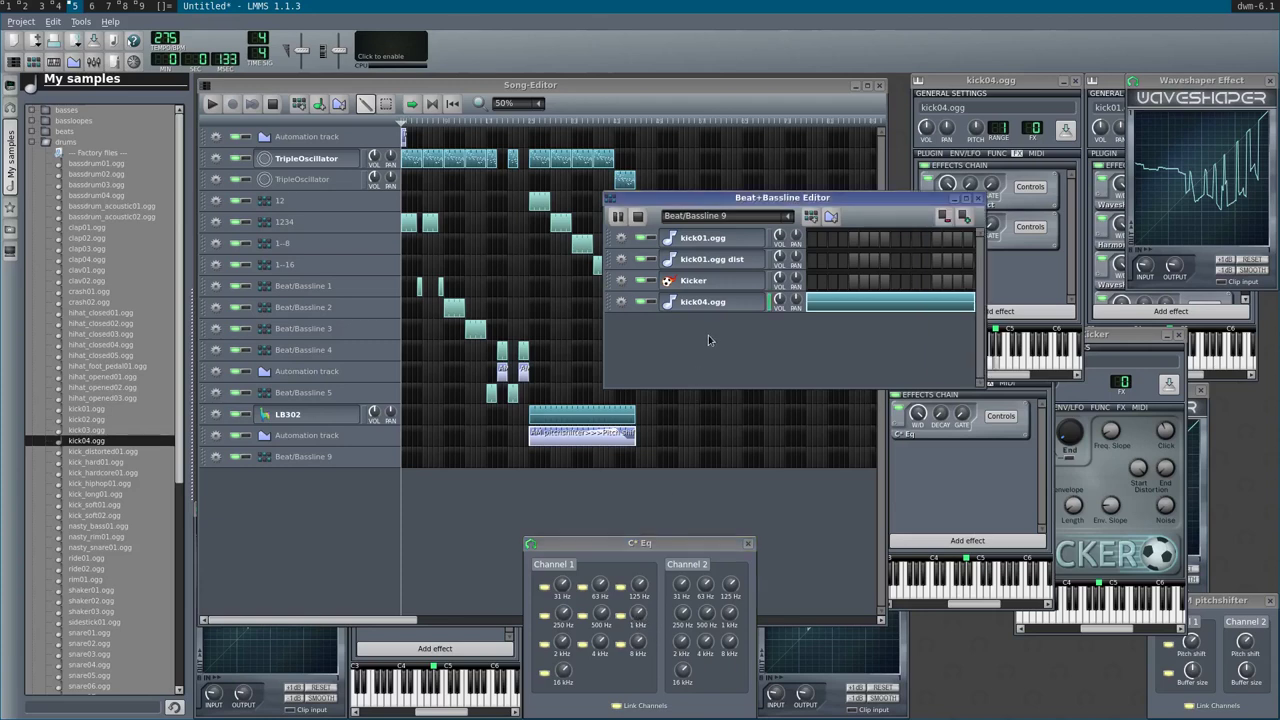
{"action": "left_click", "coordinate": [640, 620]}
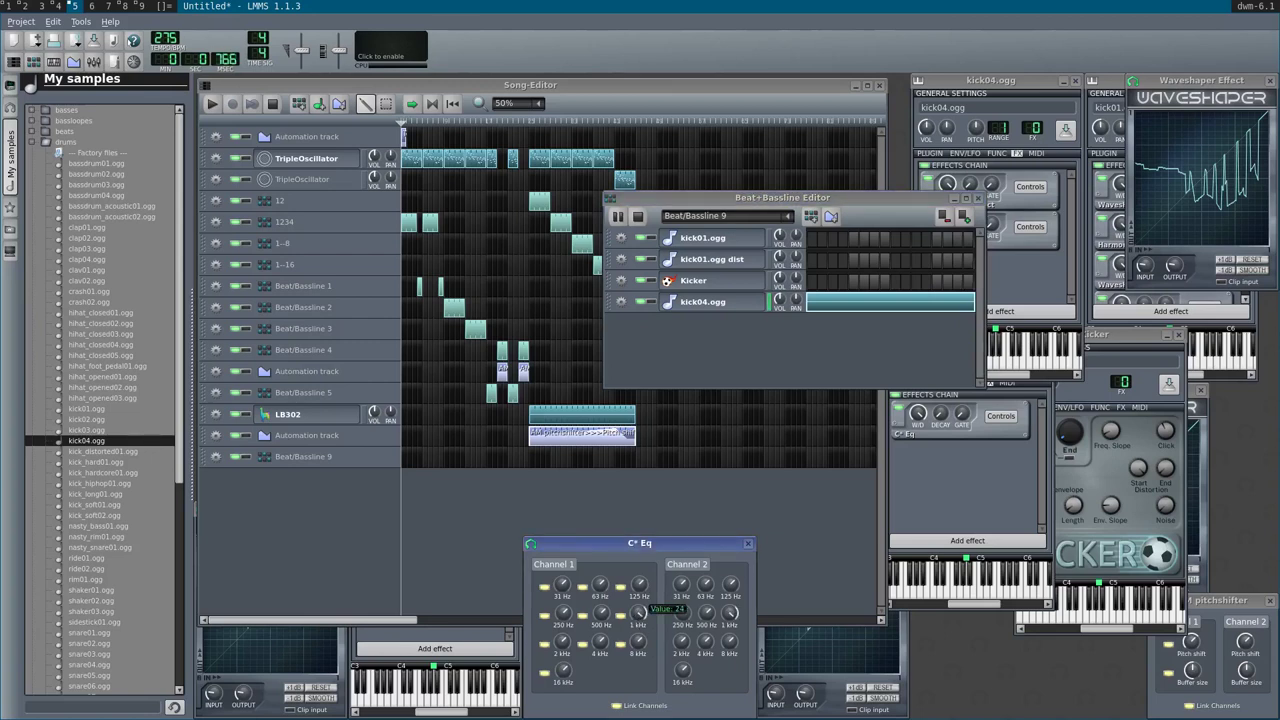
{"action": "left_click_drag", "start_coordinate": [638, 612], "coordinate": [636, 610]}
- Adjust the 31 Hz, 63 Hz and 16 kHz bands of kick04.ogg's C* Eq by ear and stop playback
{"action": "left_click_drag", "start_coordinate": [563, 589], "coordinate": [565, 591]}
{"action": "left_click", "coordinate": [565, 672]}
{"action": "left_click_drag", "start_coordinate": [565, 672], "coordinate": [565, 672]}
{"action": "left_click_drag", "start_coordinate": [605, 592], "coordinate": [600, 636]}
{"action": "left_click_drag", "start_coordinate": [599, 583], "coordinate": [599, 579]}
{"action": "left_click_drag", "start_coordinate": [563, 669], "coordinate": [563, 670]}
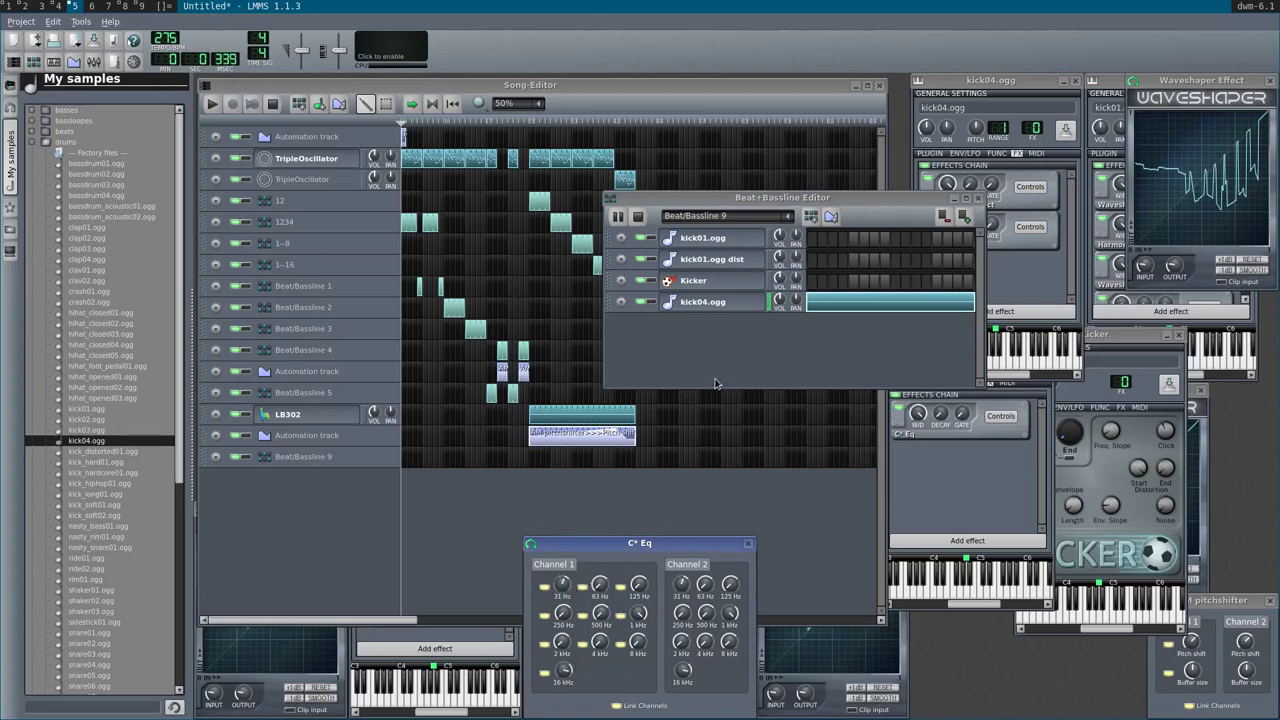
{"action": "left_click", "coordinate": [715, 383]}
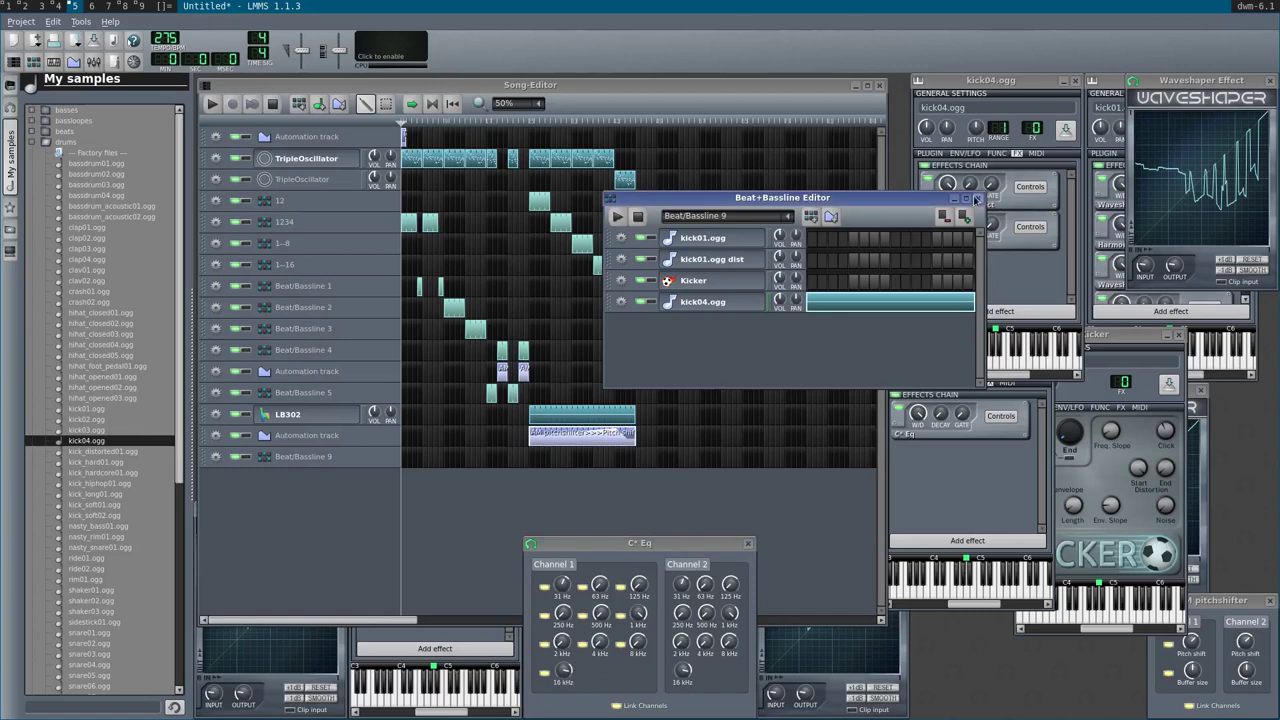
- Copy the four kick04.ogg notes in the piano roll, paste them an eighth note later to fill the gaps, and play the result
{"action": "left_click", "coordinate": [976, 198]}
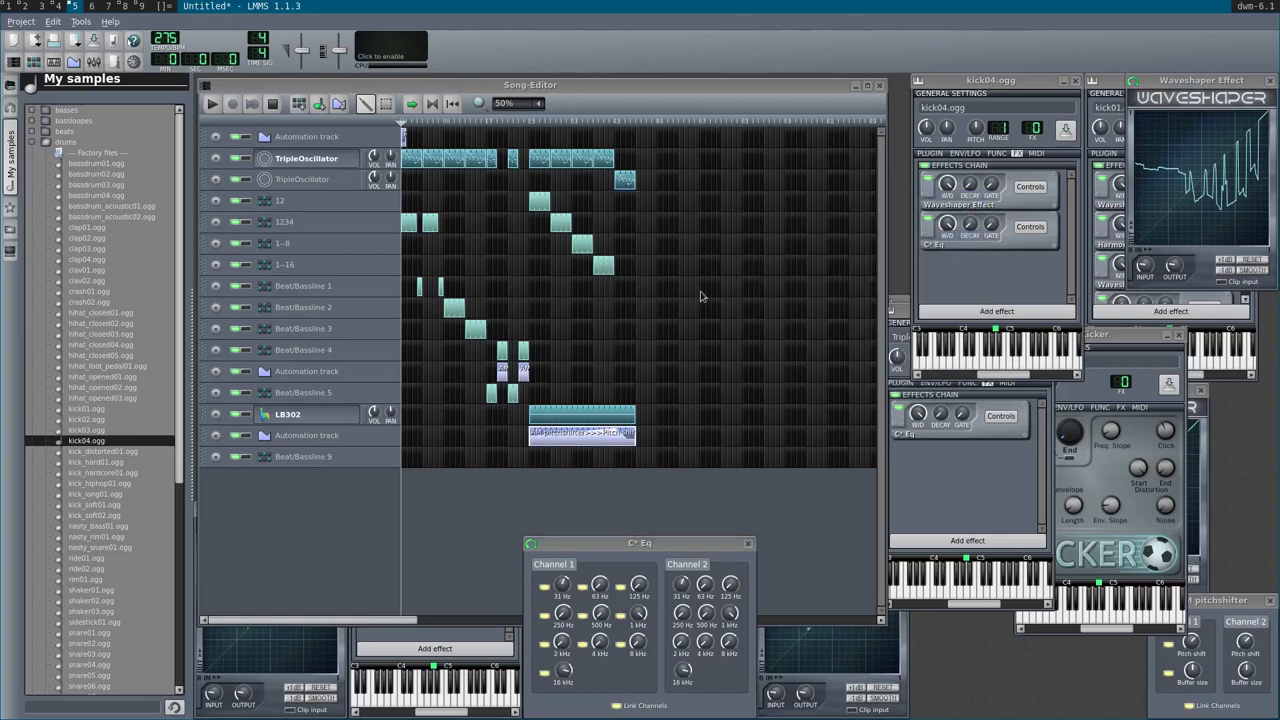
{"action": "left_click", "coordinate": [322, 455]}
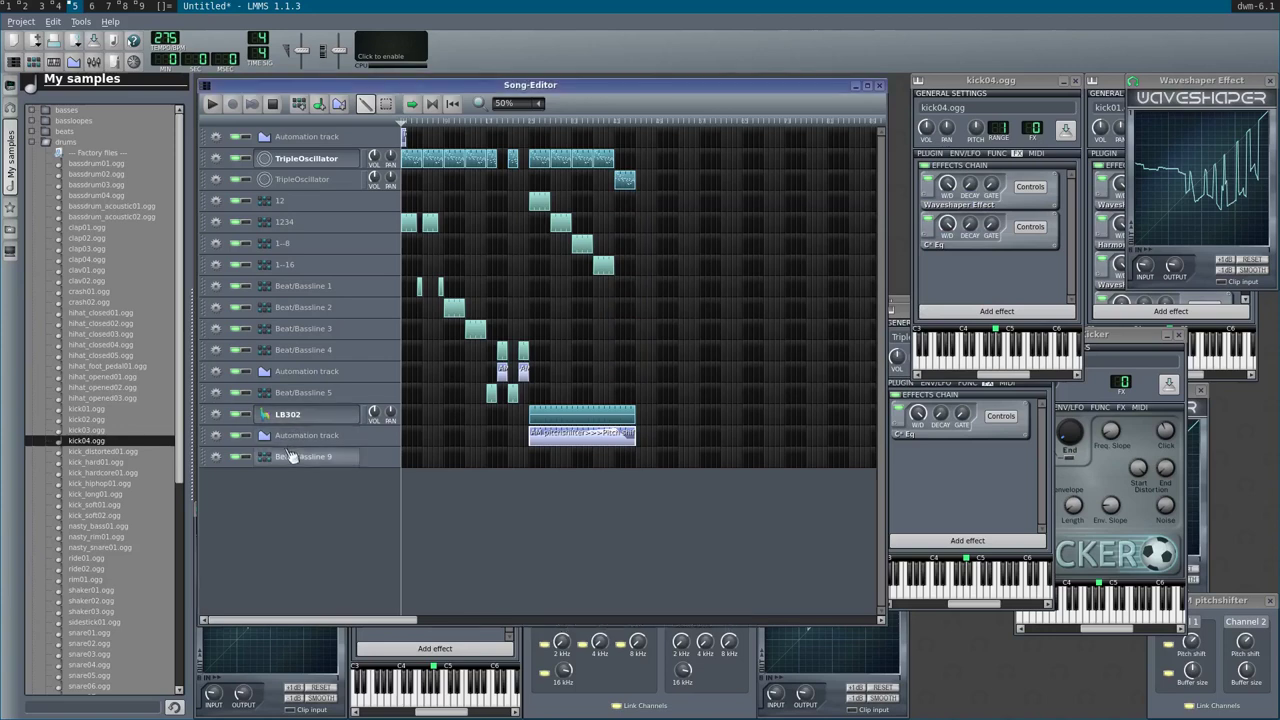
{"action": "right_click", "coordinate": [823, 300]}
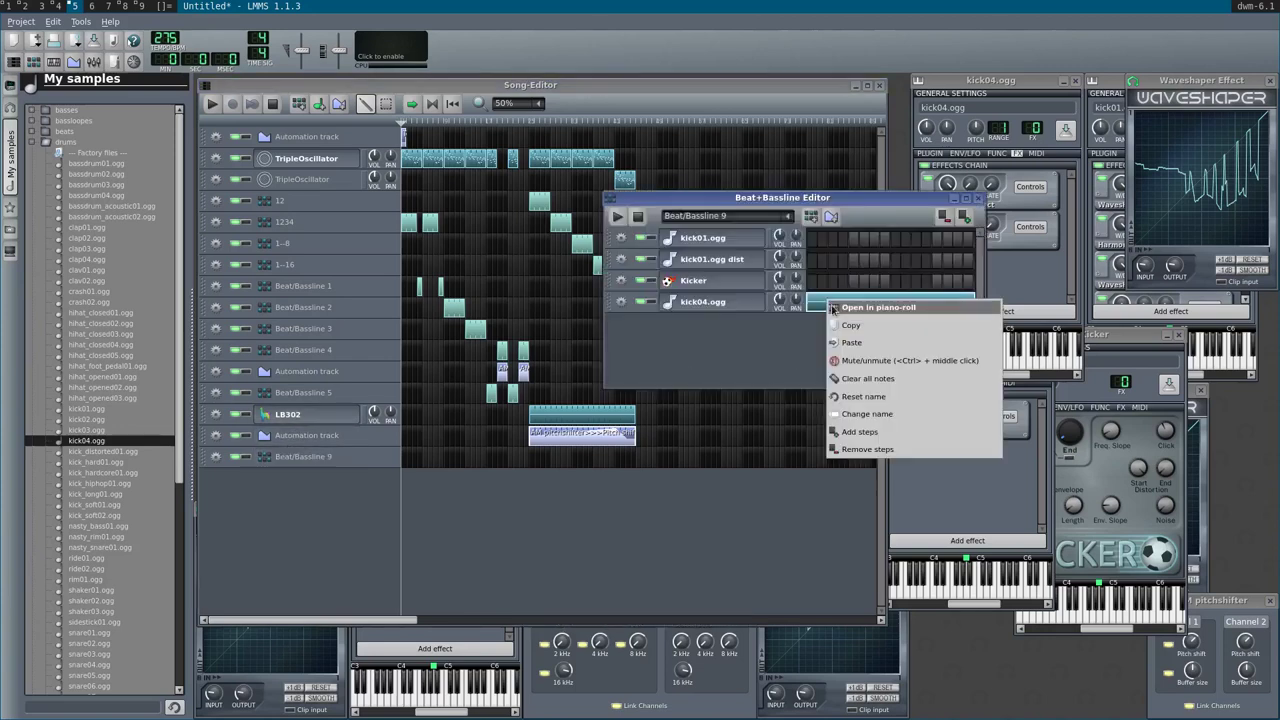
{"action": "left_click", "coordinate": [834, 308]}
{"action": "scroll", "coordinate": [524, 372], "scroll_direction": "down", "scroll_amount": 1, "text": "ctrl"}
{"action": "key", "text": "ctrl+a"}
{"action": "left_click_drag", "start_coordinate": [480, 353], "coordinate": [446, 357]}
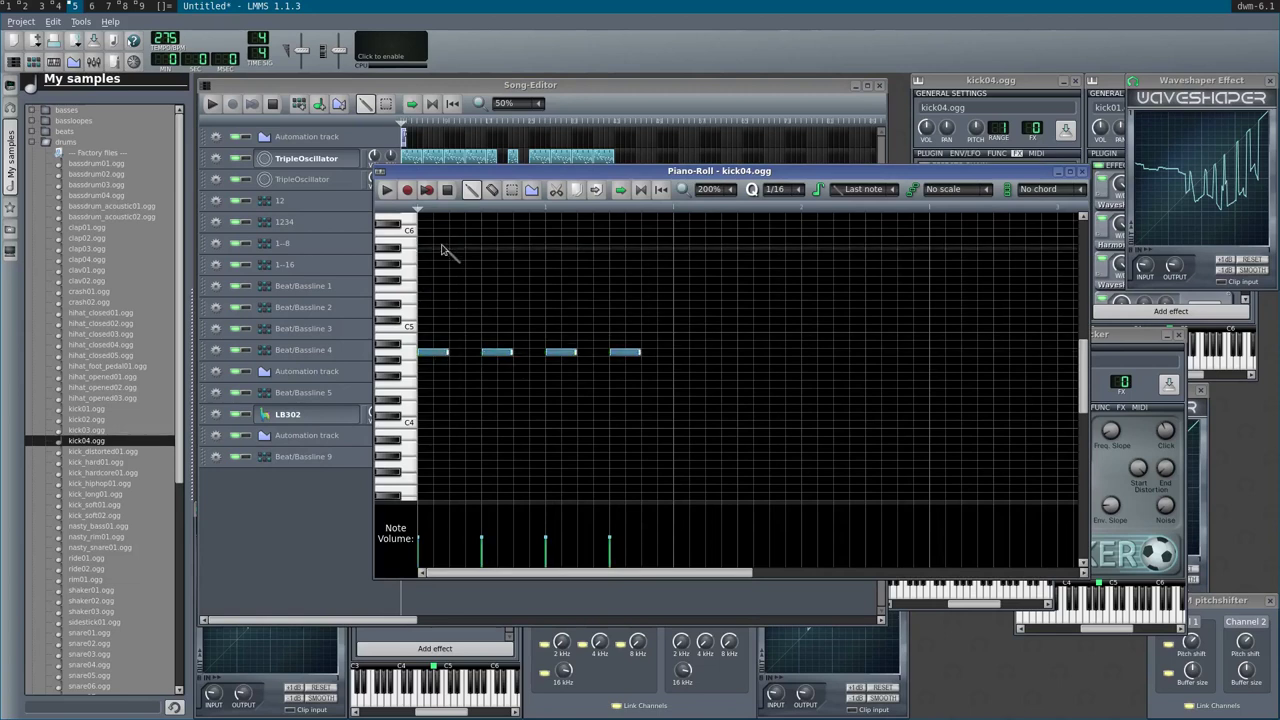
{"action": "left_click", "coordinate": [450, 212]}
{"action": "key", "text": "ctrl+v"}
{"action": "key", "text": "space"}
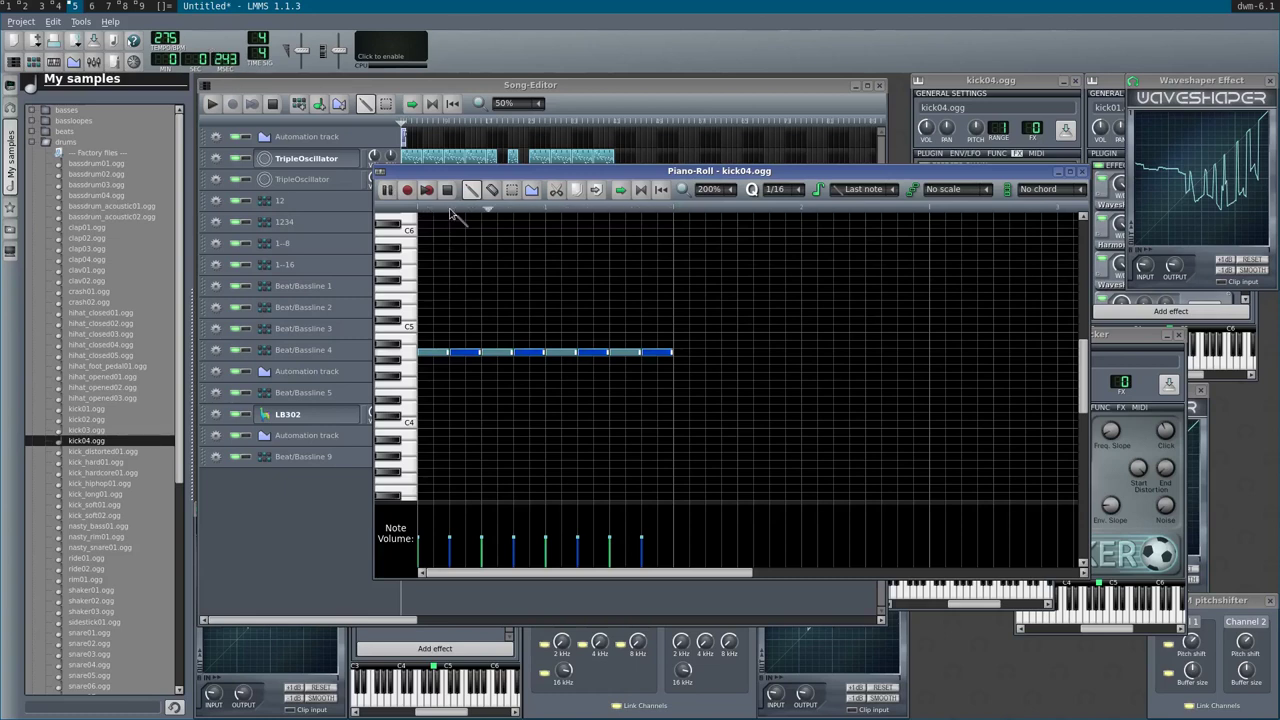
{"action": "left_click", "coordinate": [1080, 170]}
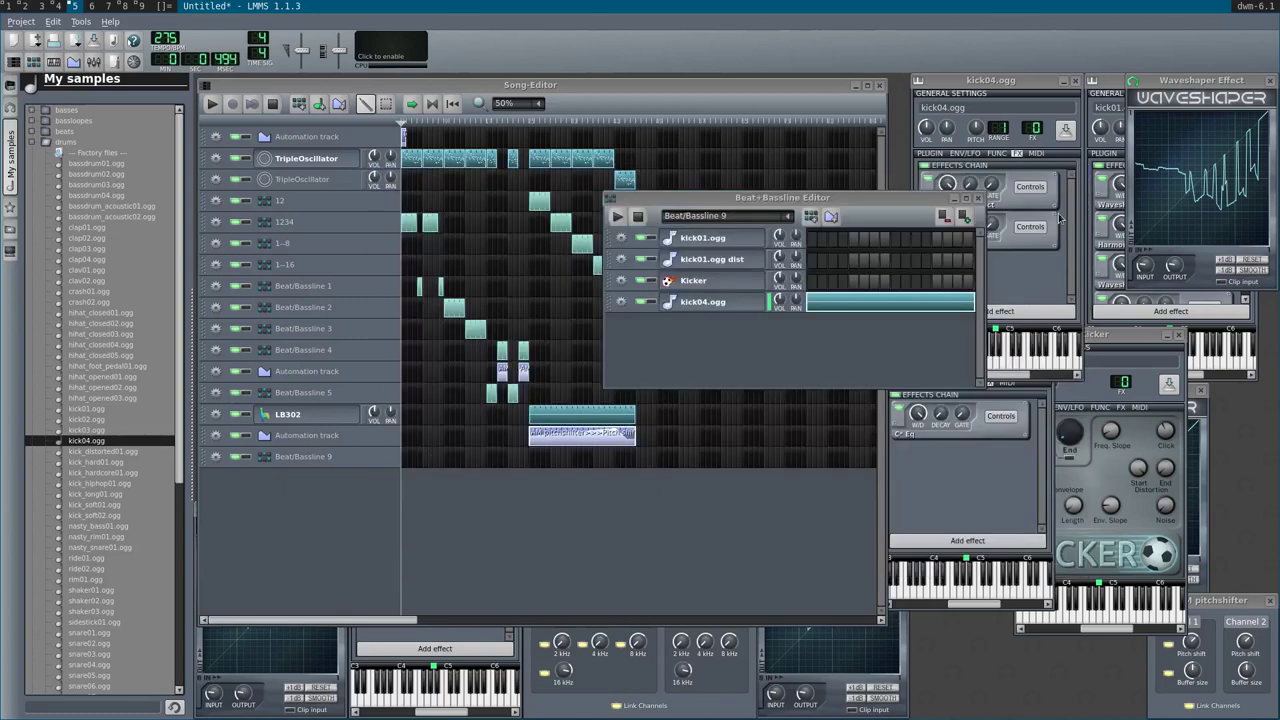
{"action": "left_click", "coordinate": [932, 540]}
{"action": "type", "text": "h"}
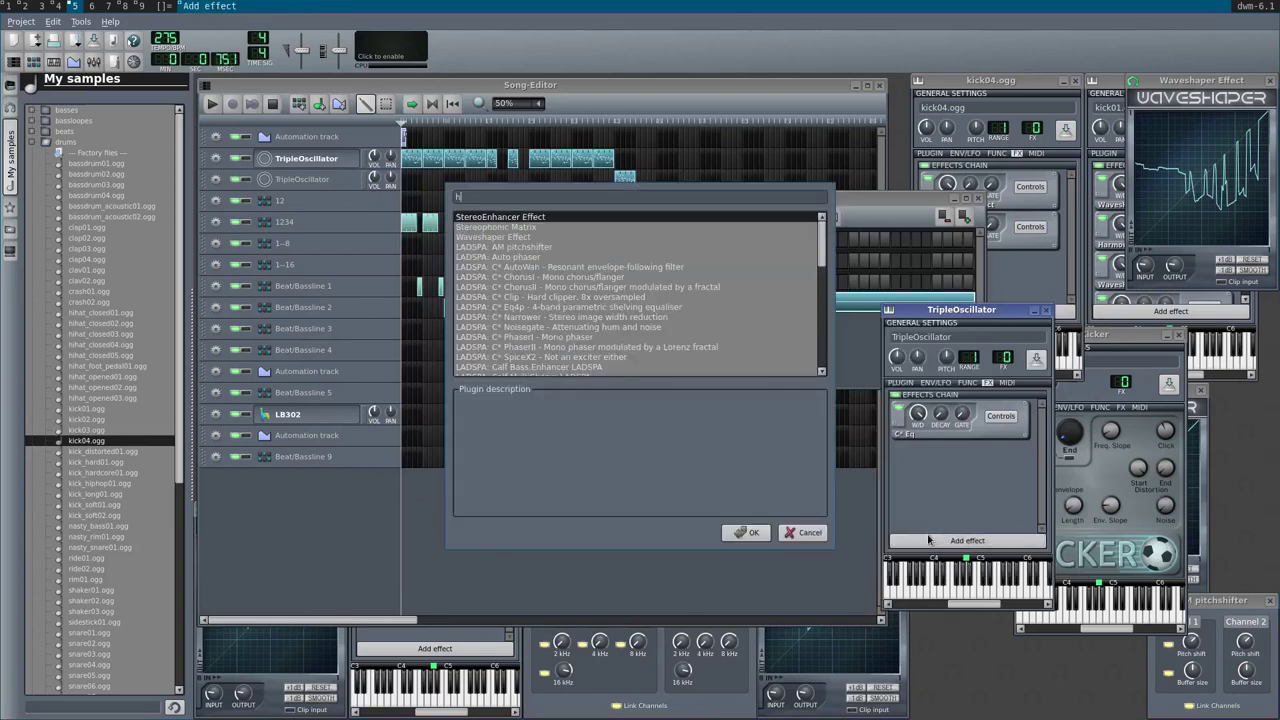
{"action": "key", "text": "Escape"}
{"action": "left_click", "coordinate": [885, 224]}
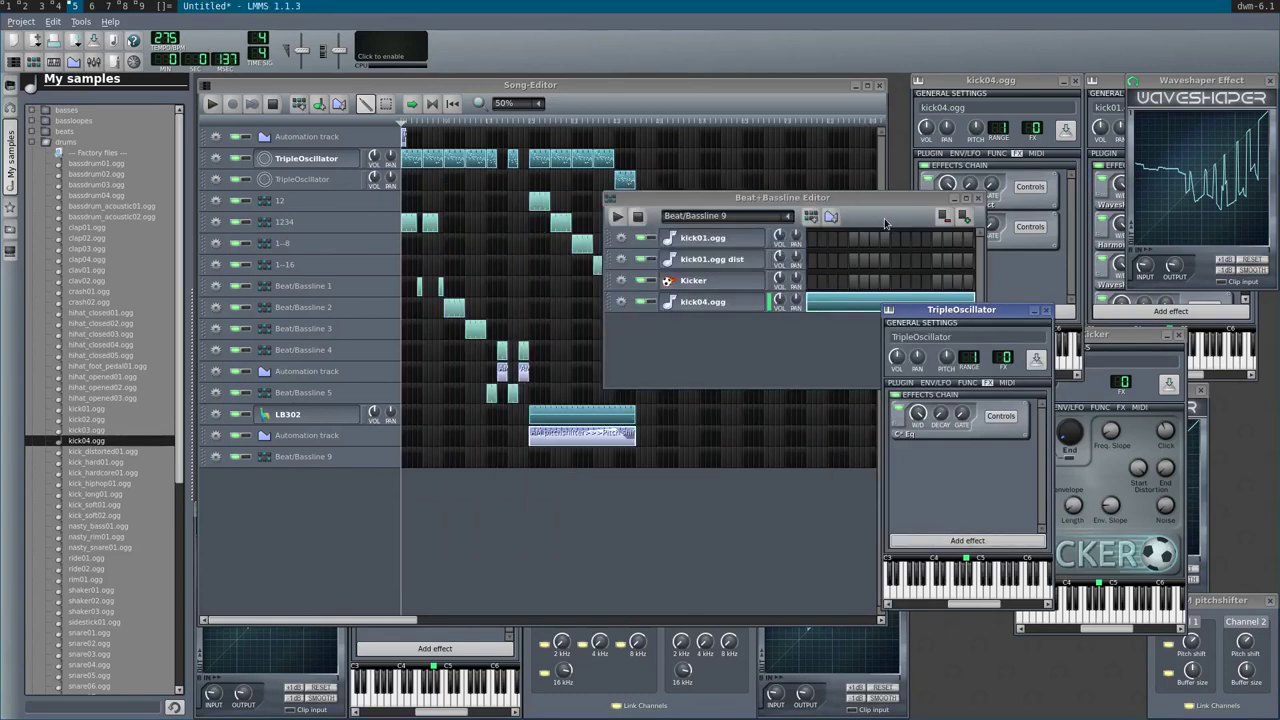
{"action": "left_click", "coordinate": [952, 491]}
{"action": "left_click", "coordinate": [943, 541]}
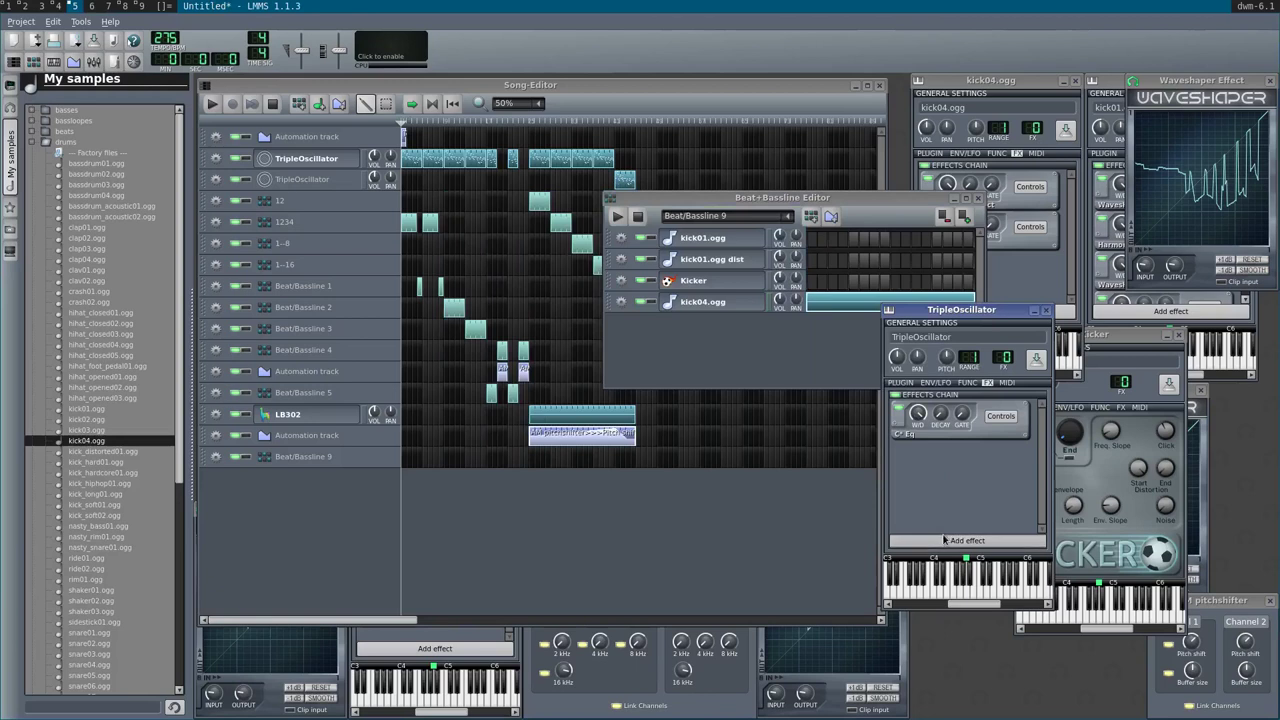
{"action": "type", "text": "harm"}
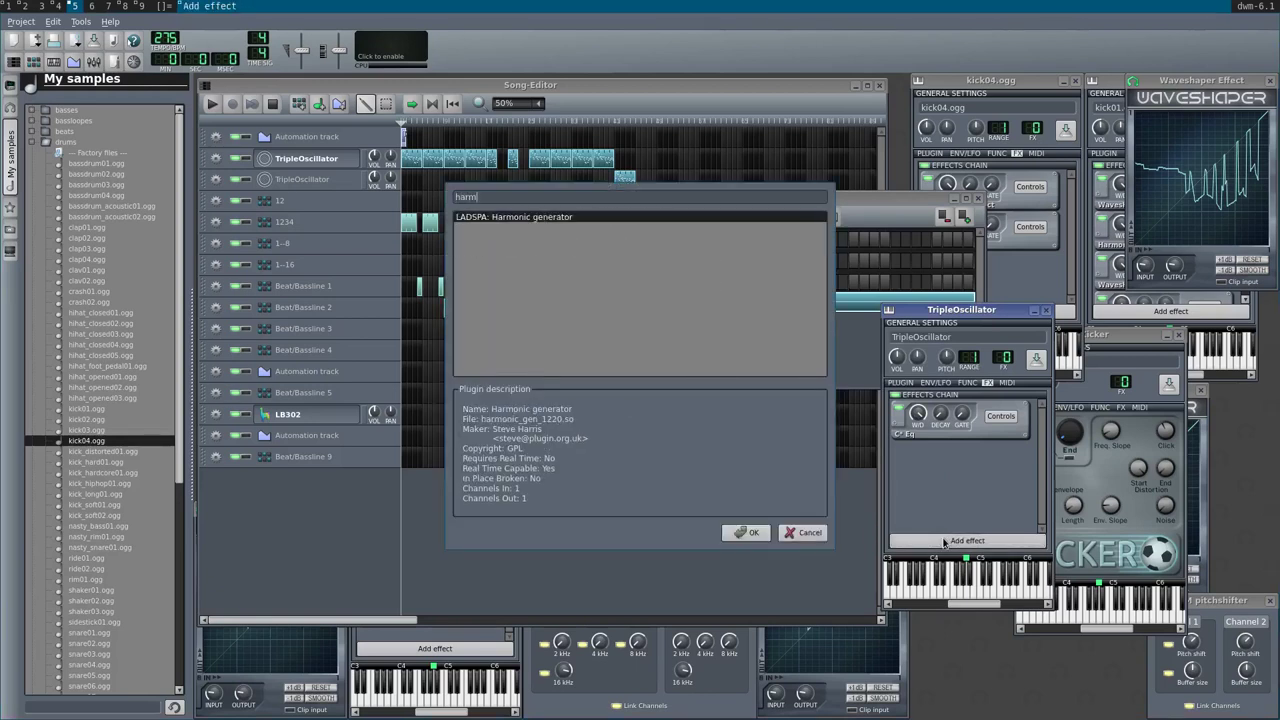
{"action": "key", "text": "Escape"}
- Reopen the kick04.ogg instrument window and add the LADSPA Harmonic generator to its effects chain
{"action": "left_click", "coordinate": [782, 308]}
{"action": "left_click", "coordinate": [742, 305]}
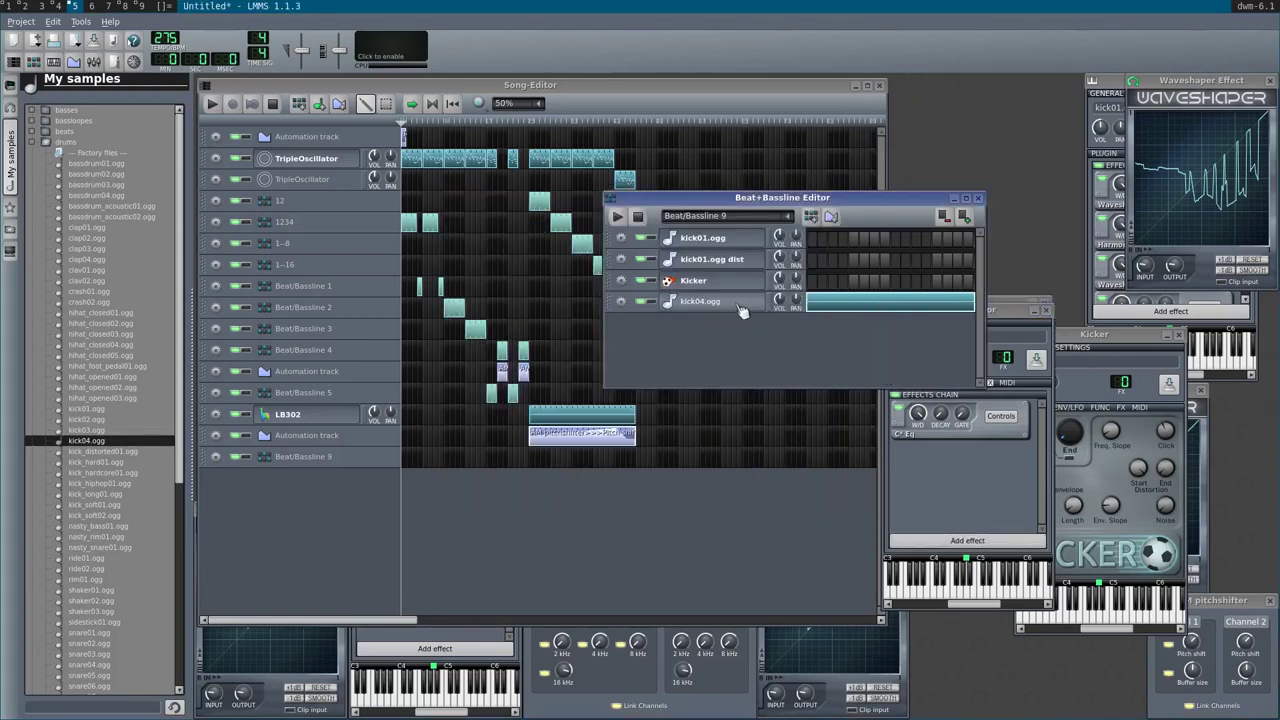
{"action": "left_click", "coordinate": [742, 305]}
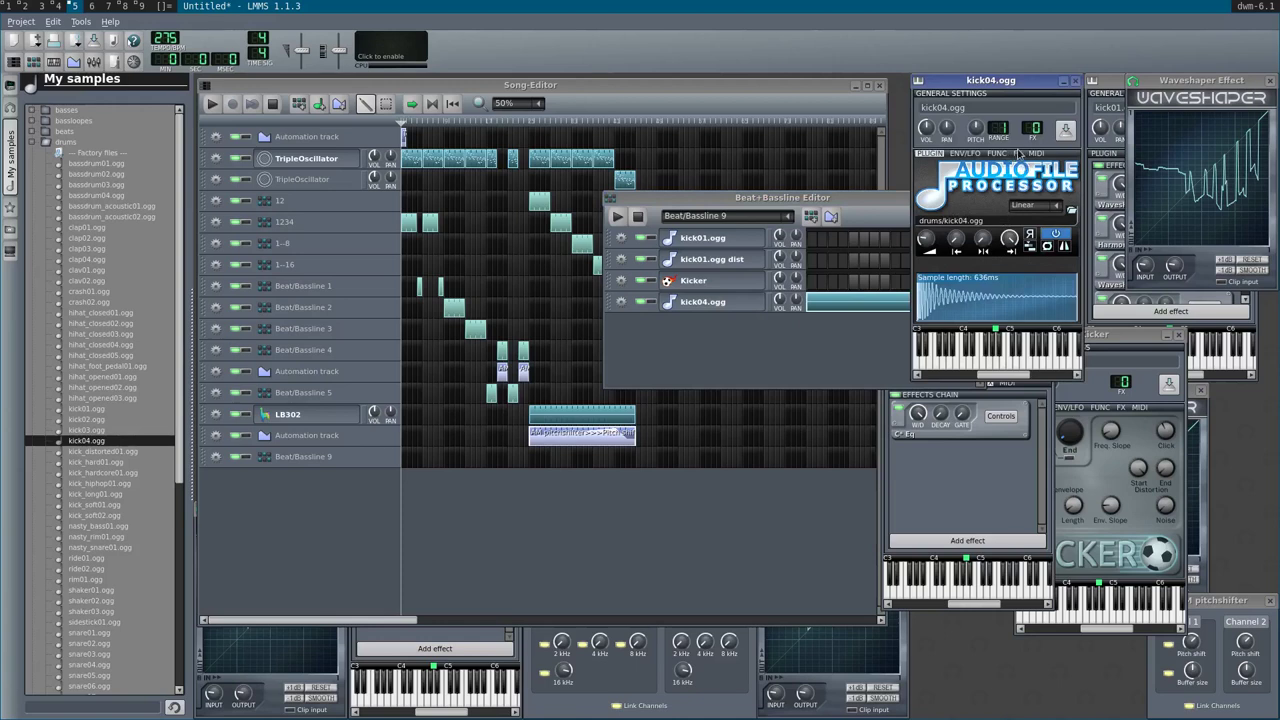
{"action": "left_click", "coordinate": [1017, 153]}
{"action": "left_click", "coordinate": [935, 310]}
{"action": "type", "text": "harmonic"}
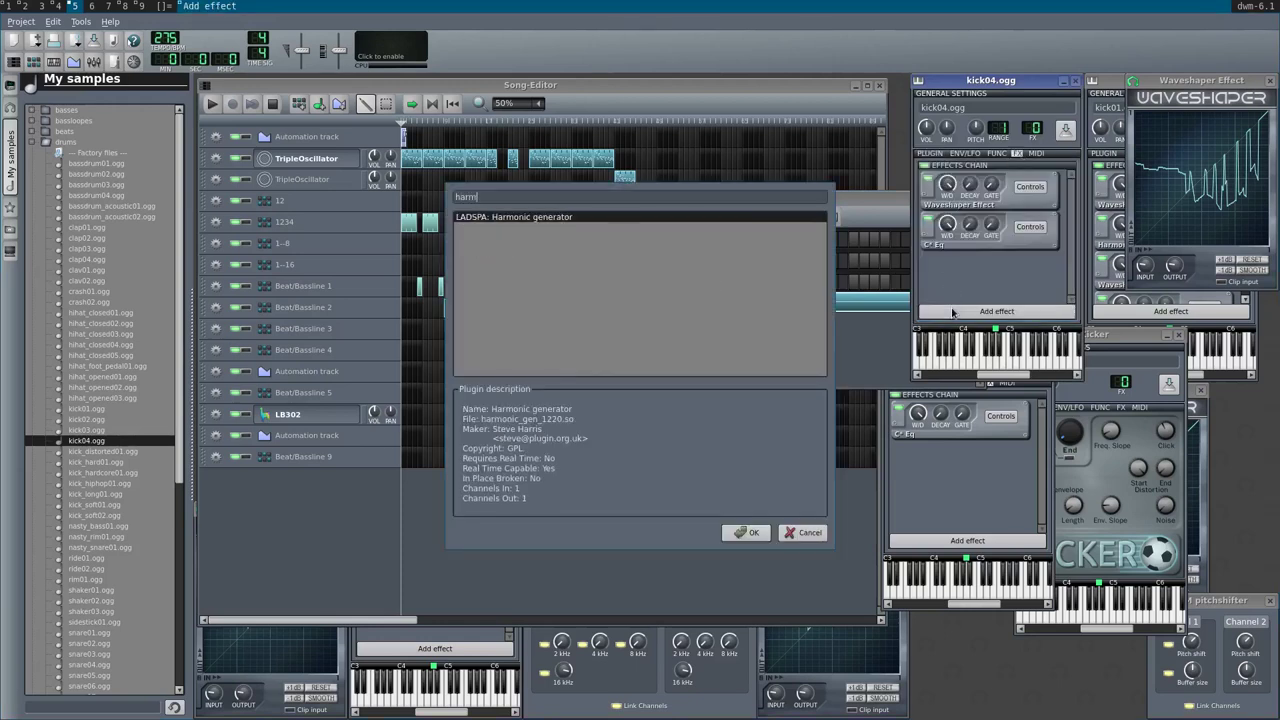
{"action": "key", "text": "Return"}
- Try the 7th harmonic magnitude in the Harmonic generator, audition the pattern and show kick04.ogg's sample settings
{"action": "left_click", "coordinate": [651, 356]}
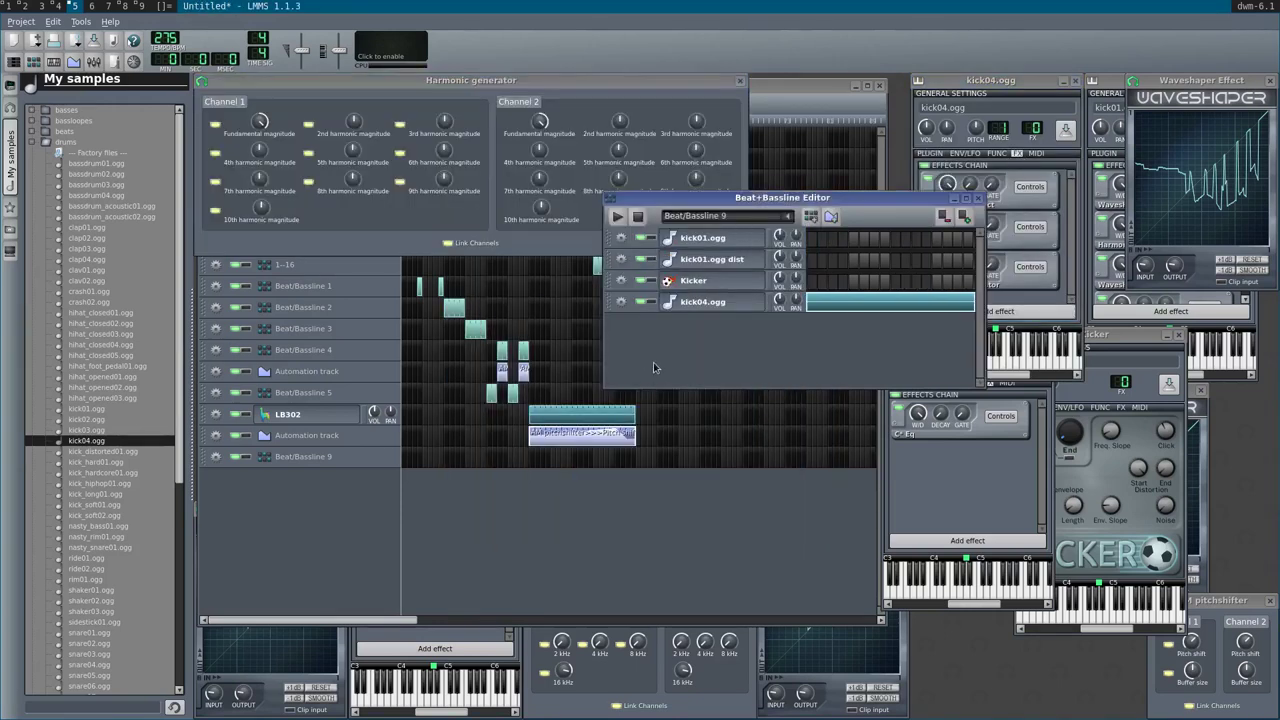
{"action": "left_click_drag", "start_coordinate": [260, 178], "coordinate": [260, 195]}
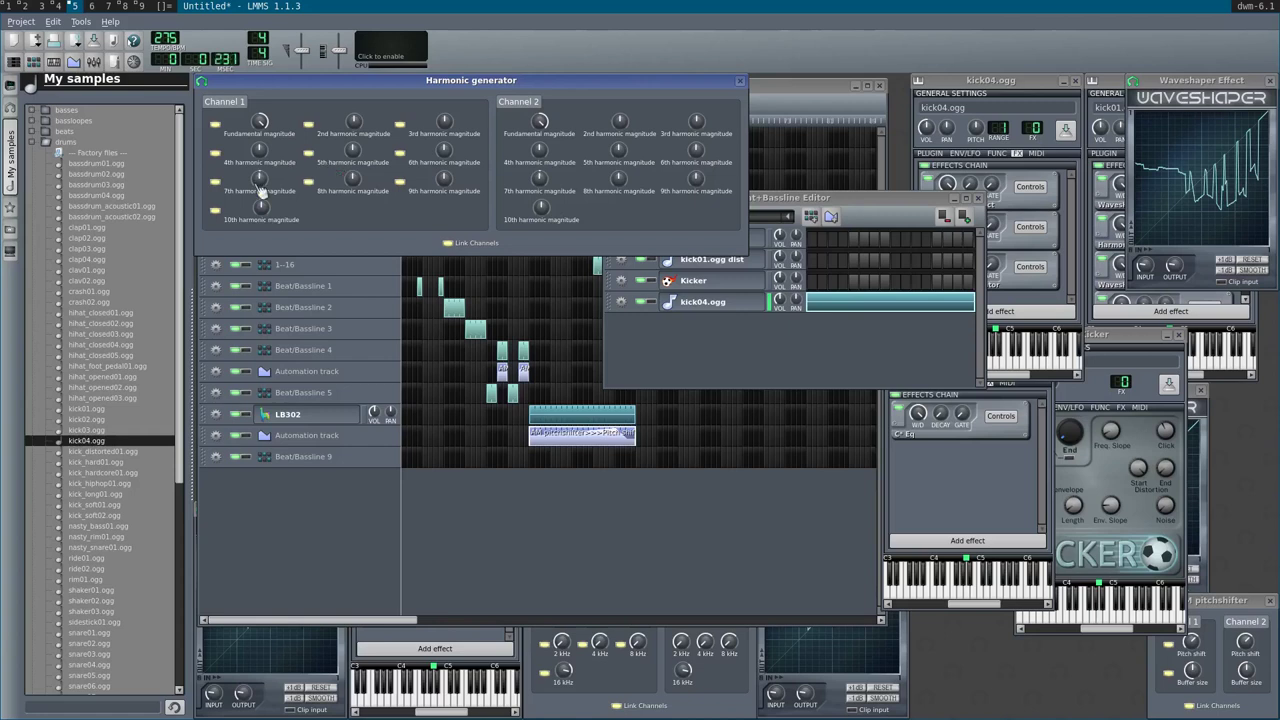
{"action": "left_click", "coordinate": [749, 337]}
{"action": "left_click", "coordinate": [1014, 298]}
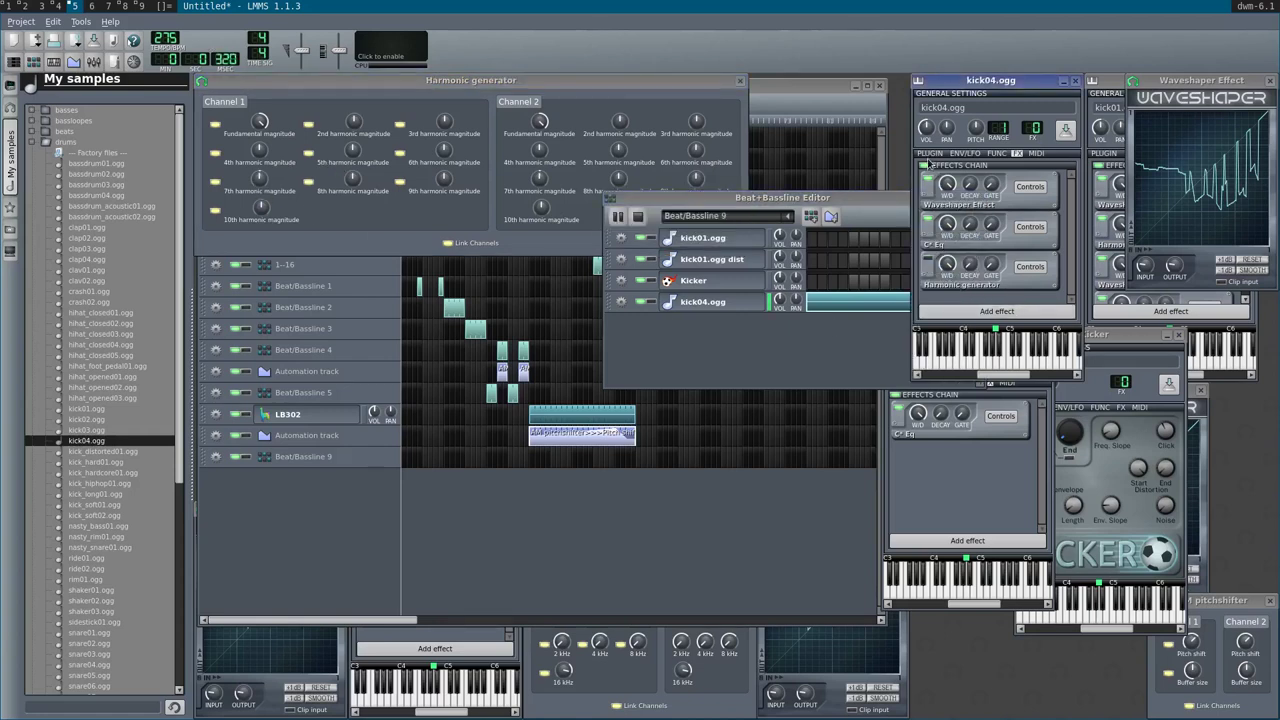
{"action": "left_click", "coordinate": [930, 154]}
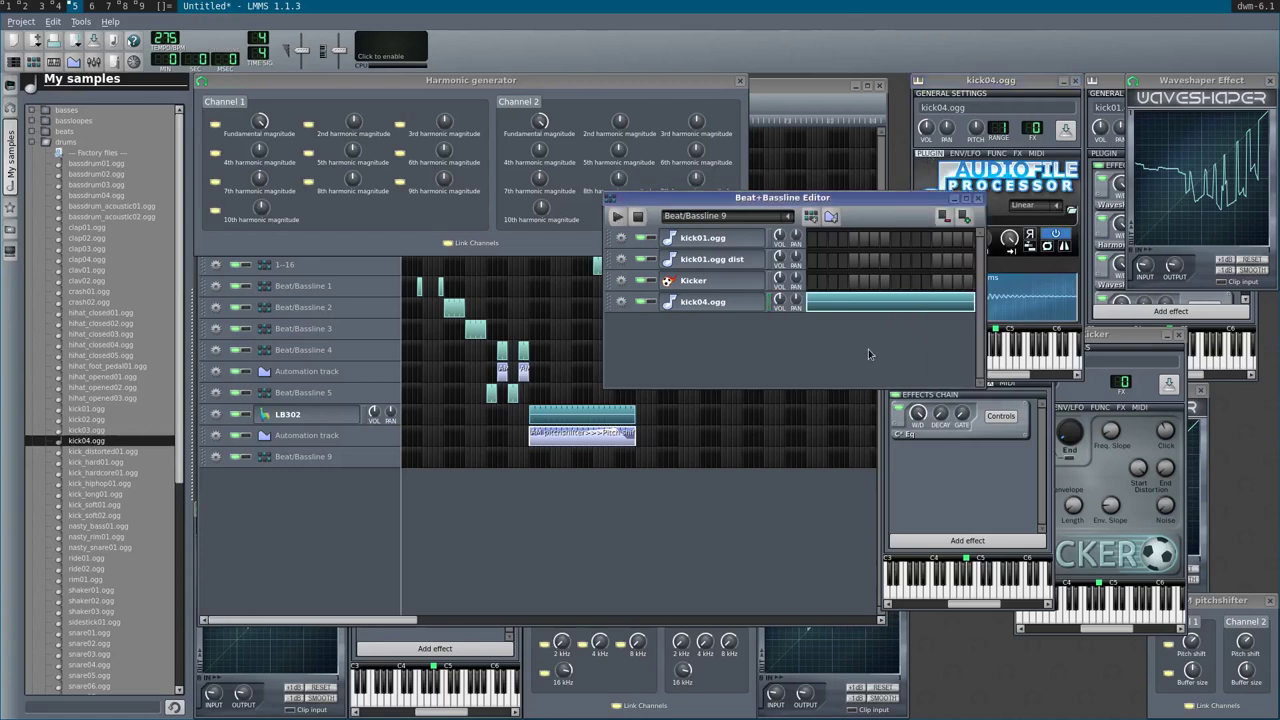
- Rename the kick04.ogg track in Beat/Bassline 9 as terror
{"action": "double_click", "coordinate": [738, 305]}
{"action": "type", "text": "terr"}
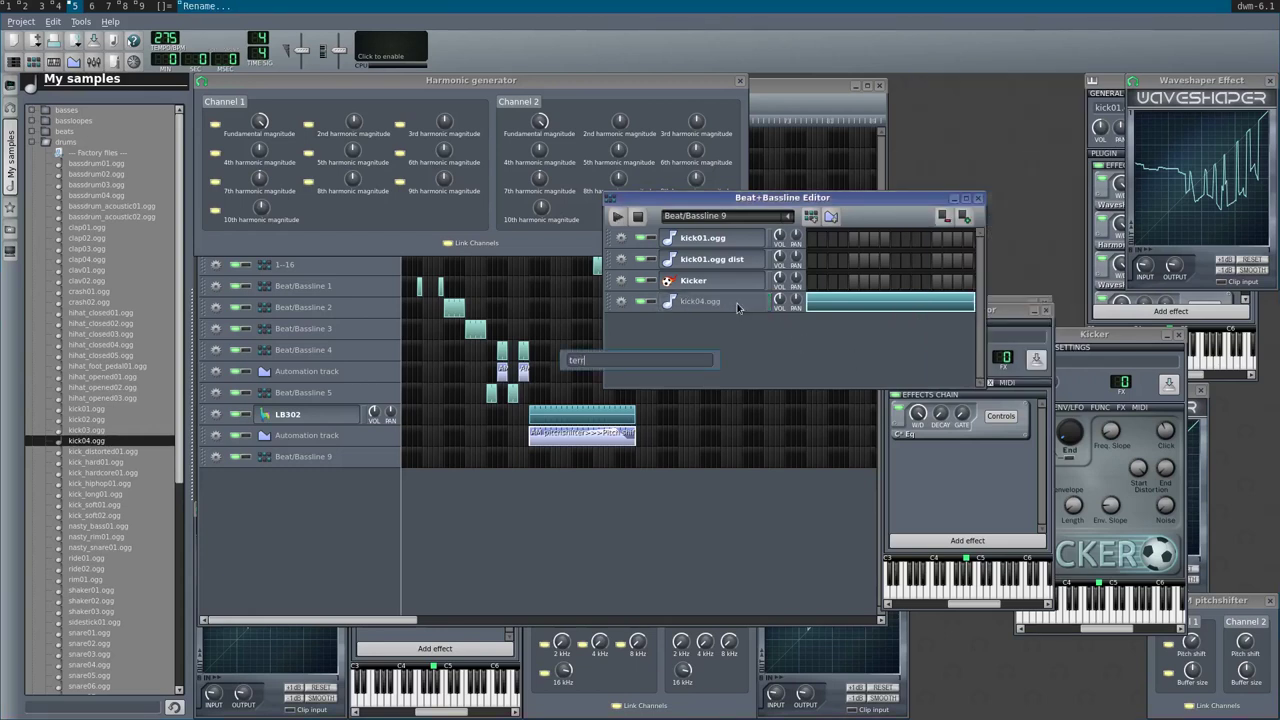
{"action": "type", "text": "or"}
{"action": "key", "text": "Return"}
- Show terror's effects chain in its instrument window and briefly audition Beat/Bassline 9
{"action": "left_click", "coordinate": [729, 308]}
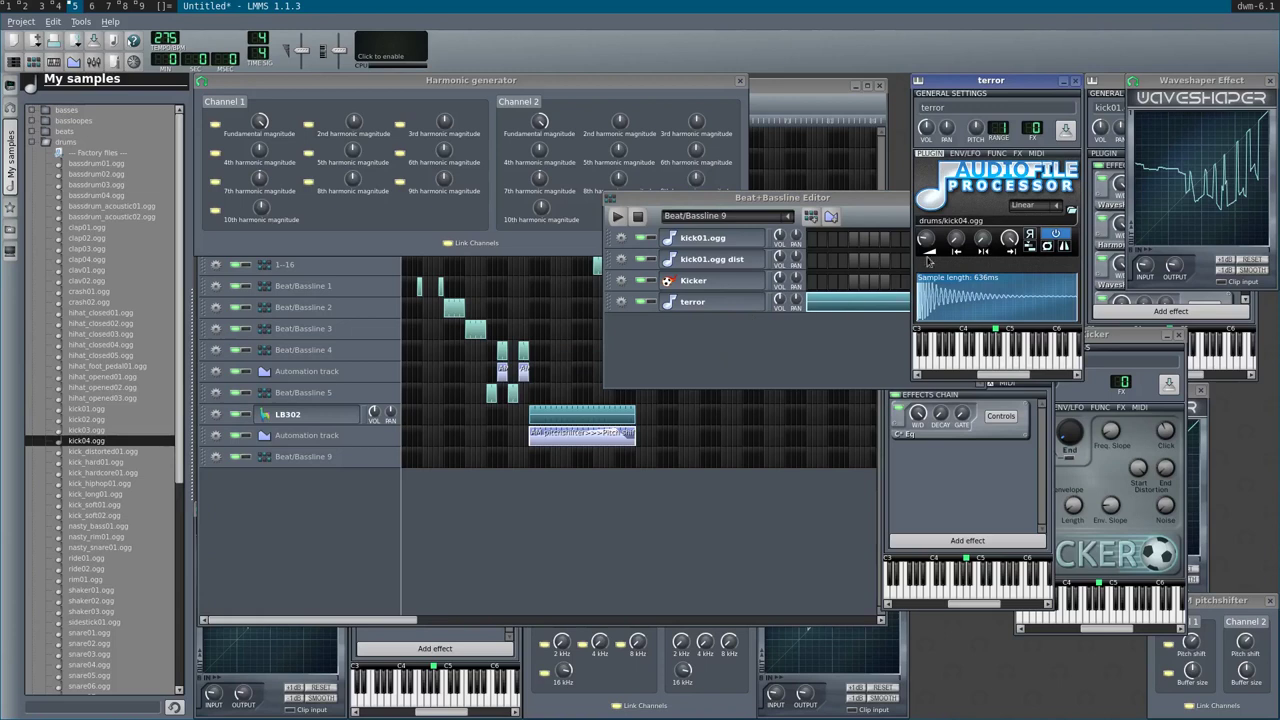
{"action": "left_click", "coordinate": [997, 153]}
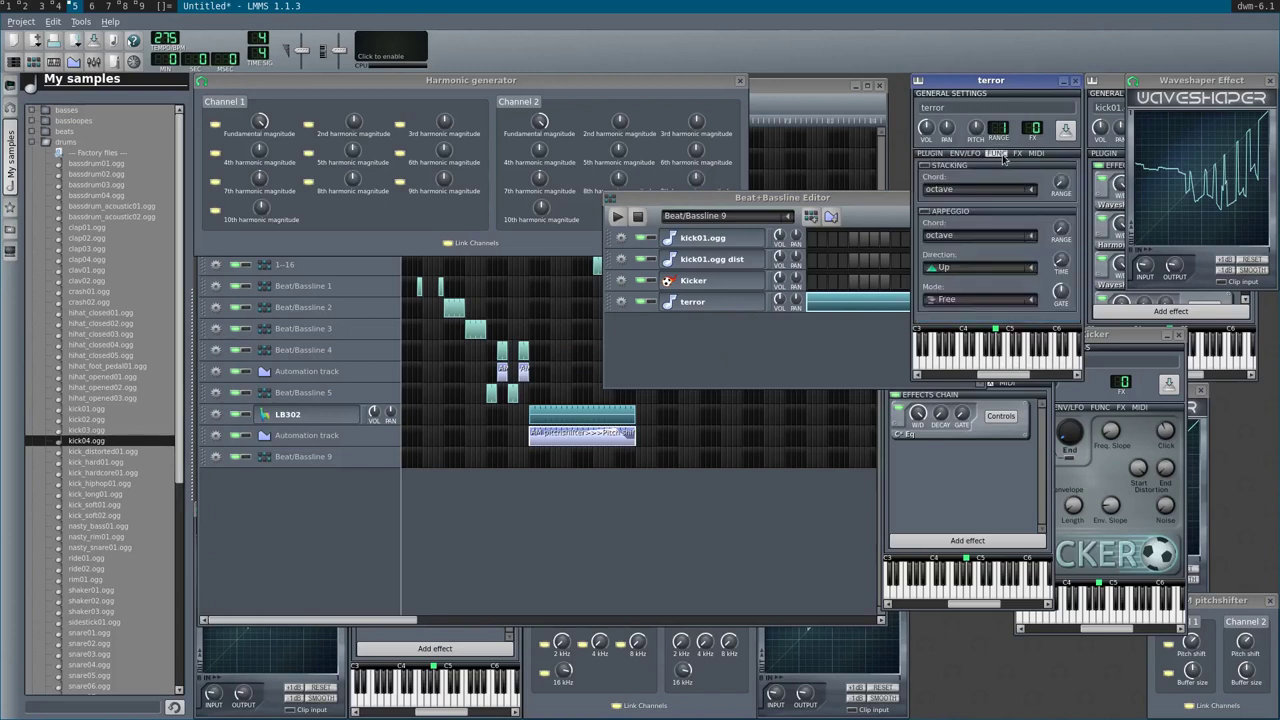
{"action": "left_click", "coordinate": [1017, 153]}
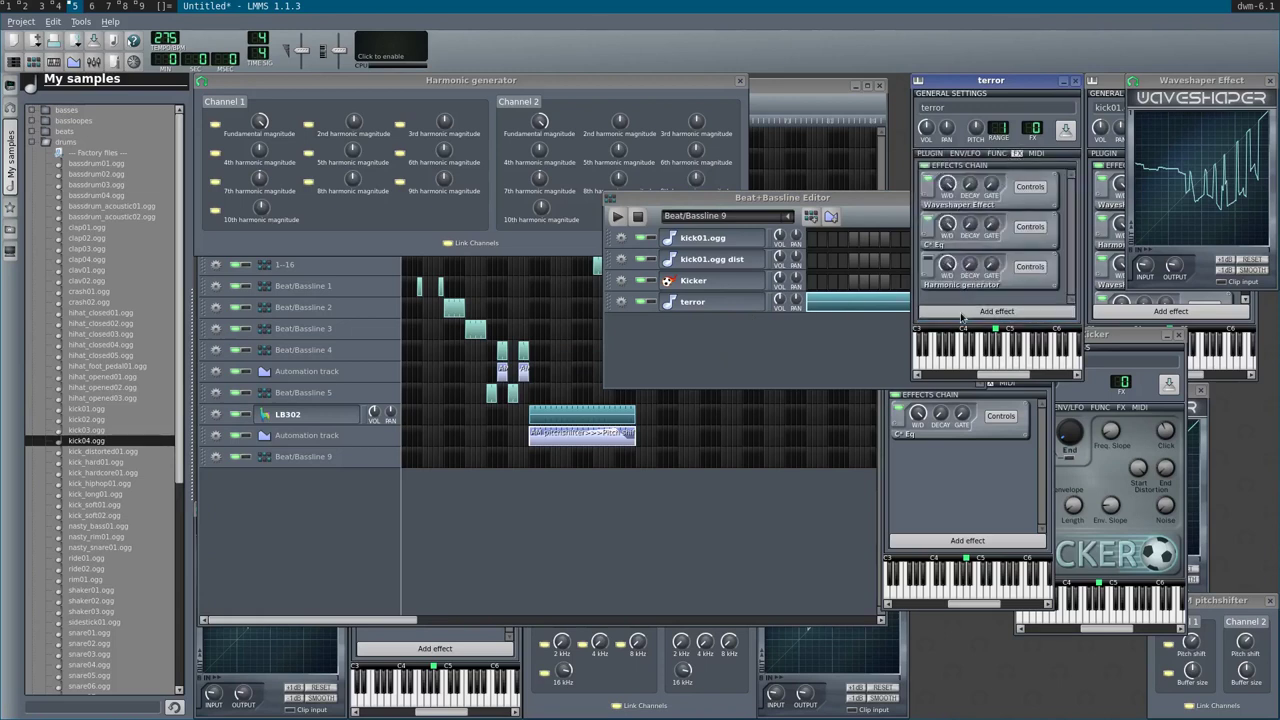
{"action": "left_click", "coordinate": [844, 338]}
{"action": "key", "text": "space"}
{"action": "key", "text": "space"}
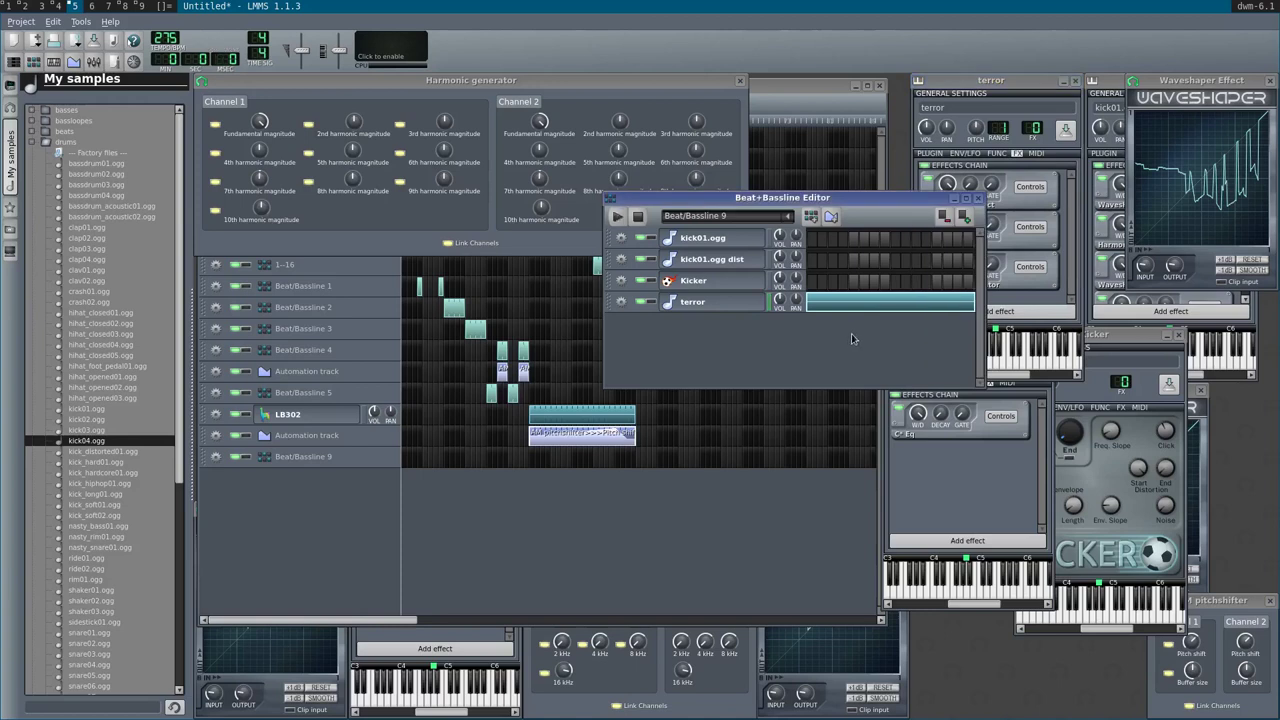
- Reopen the C* Eq controls in terror's effects chain and fine-tune the 16 kHz band while the pattern plays
{"action": "left_click", "coordinate": [1018, 181]}
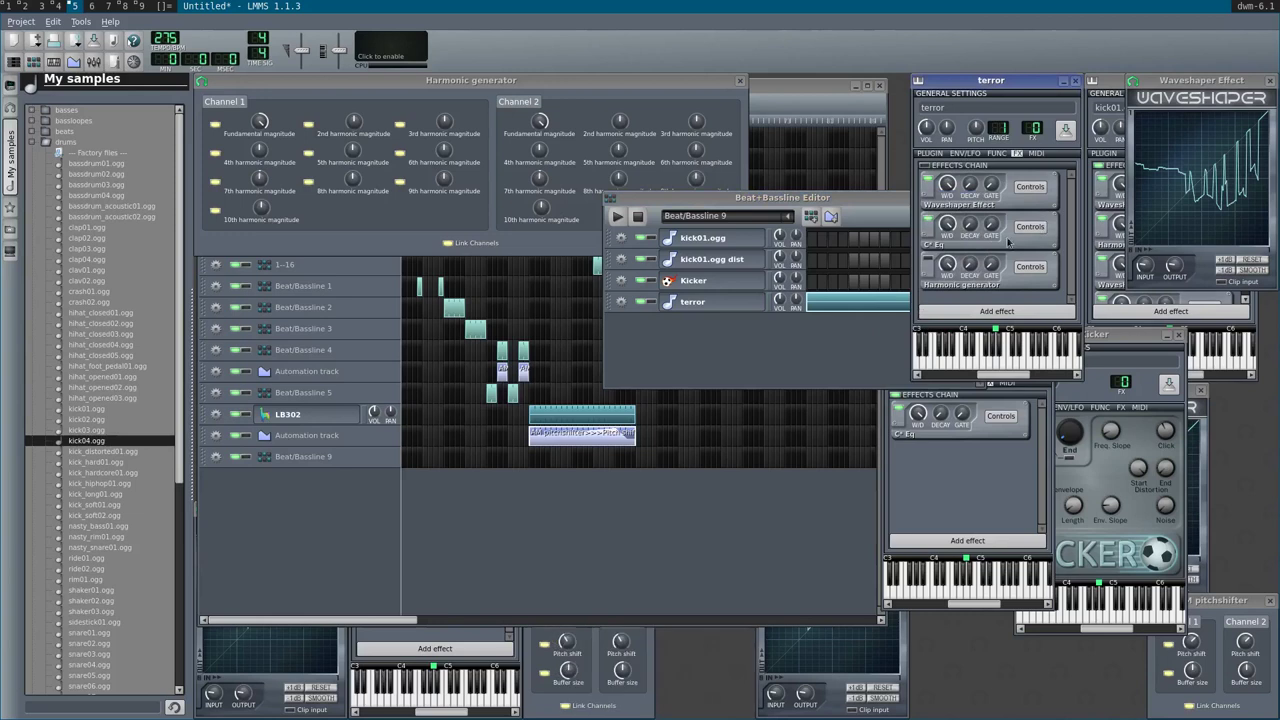
{"action": "left_click", "coordinate": [629, 709]}
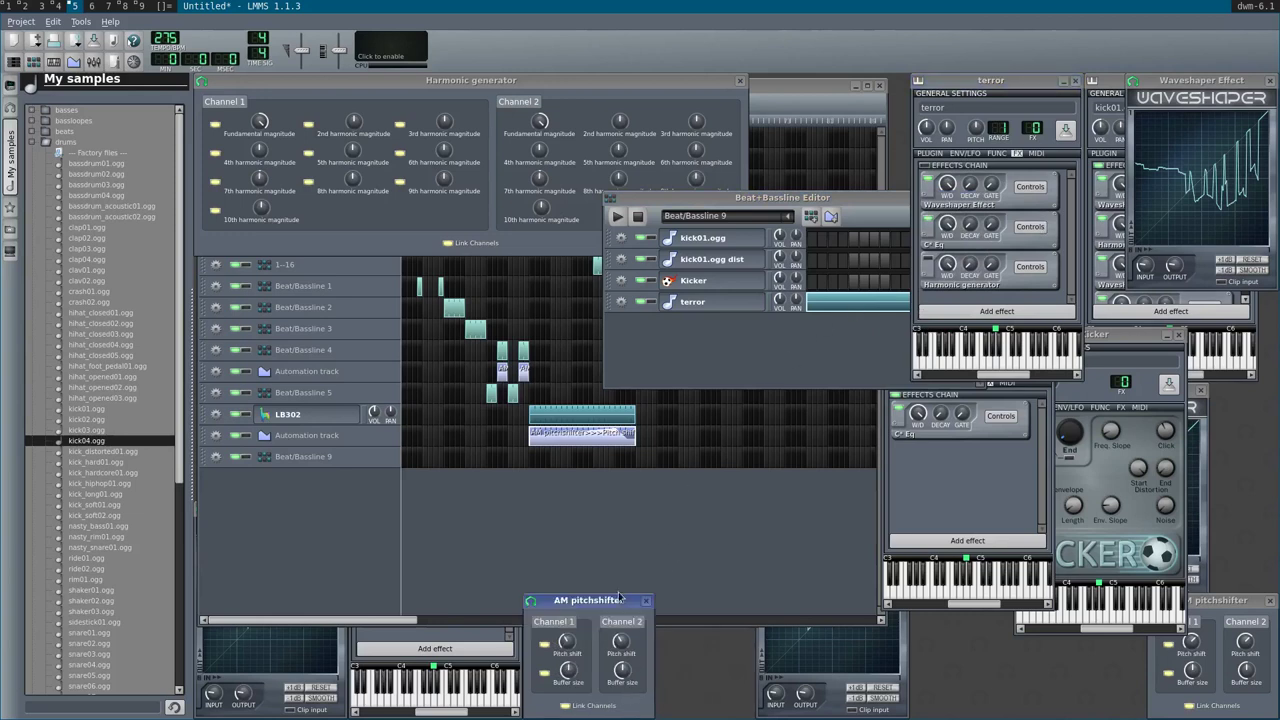
{"action": "left_click", "coordinate": [1031, 228]}
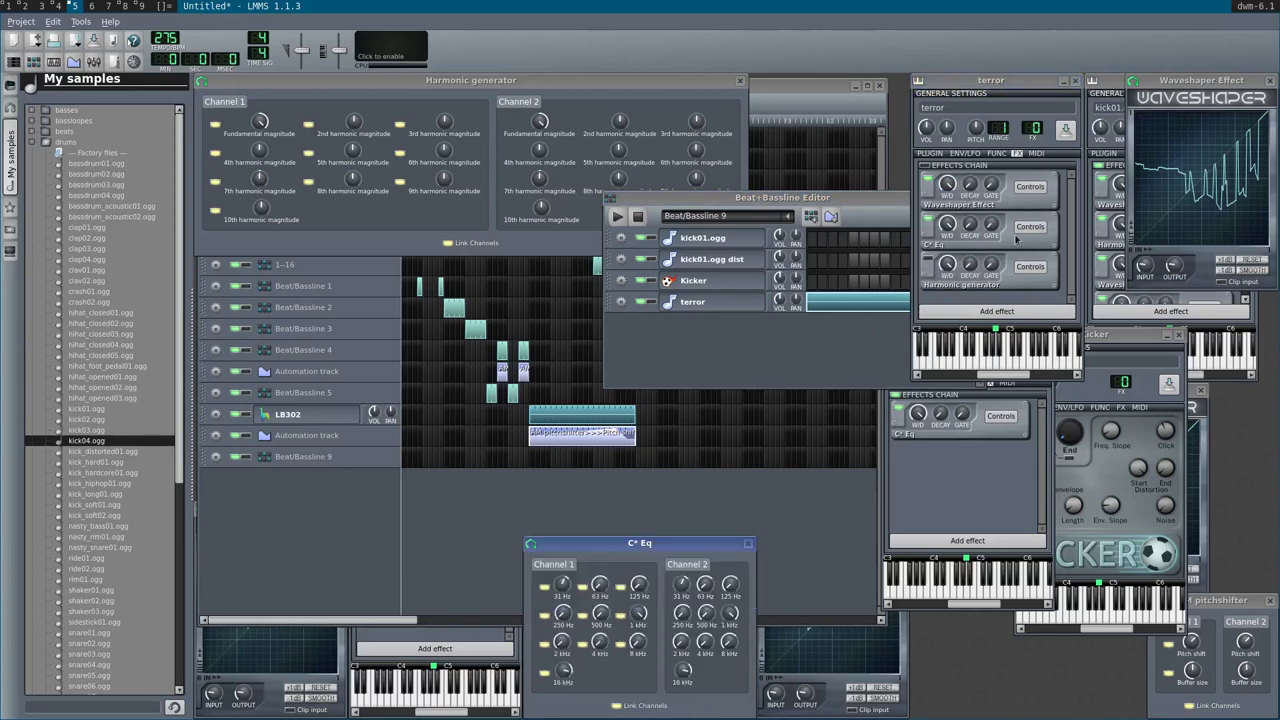
{"action": "left_click", "coordinate": [756, 370]}
{"action": "key", "text": "space"}
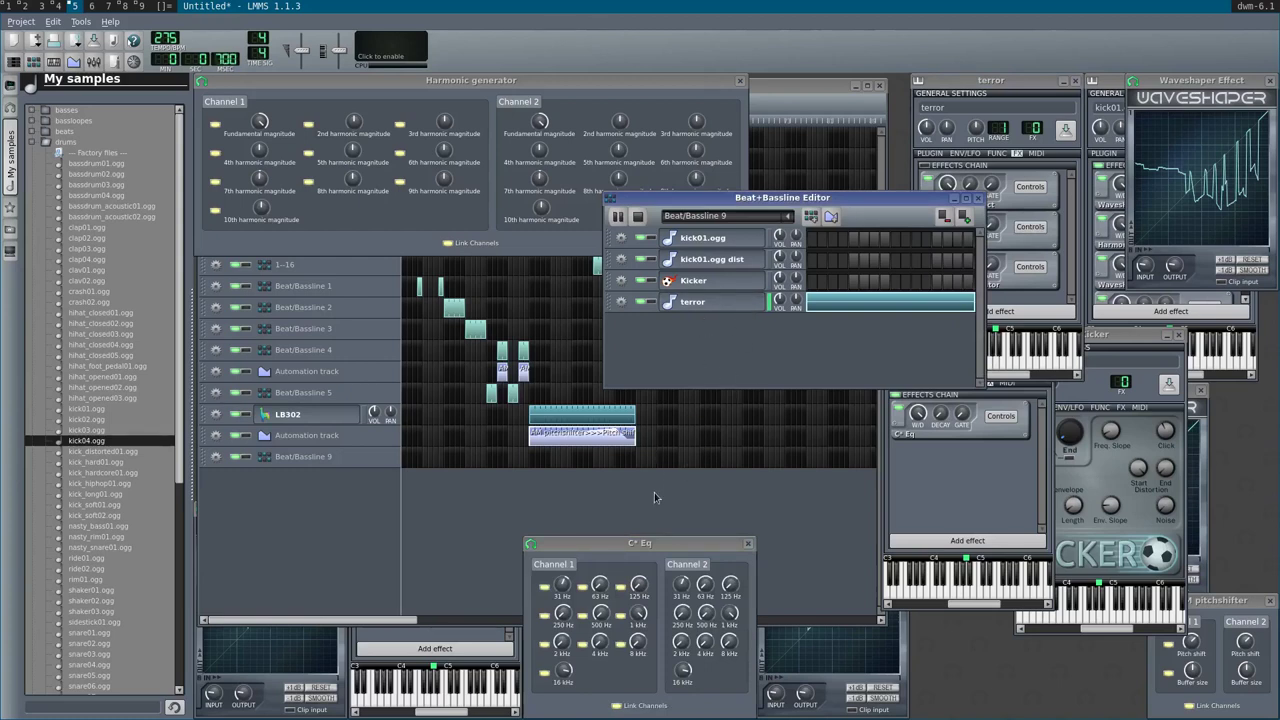
{"action": "left_click_drag", "start_coordinate": [650, 546], "coordinate": [680, 440]}
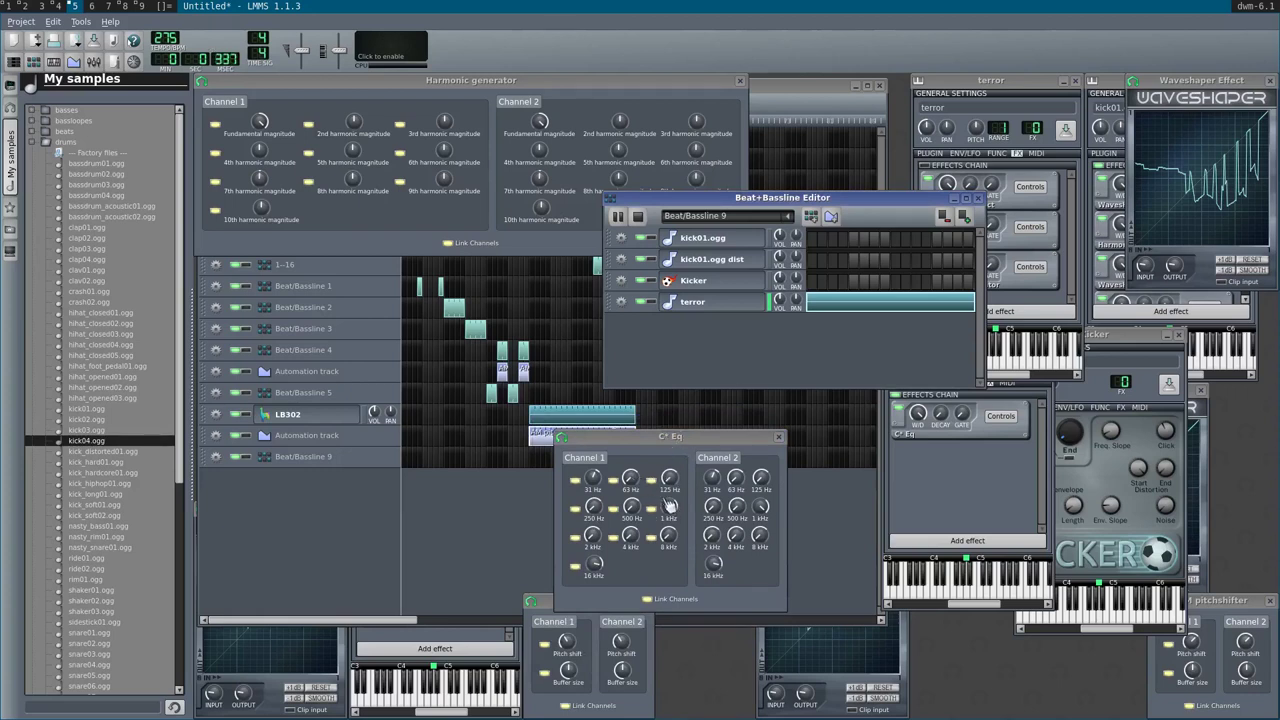
{"action": "left_click", "coordinate": [596, 566]}
{"action": "left_click_drag", "start_coordinate": [596, 566], "coordinate": [596, 562]}
{"action": "left_click", "coordinate": [746, 342]}
{"action": "key", "text": "space"}
- Remove the Harmonic generator from terror's effects chain and audition the pattern
{"action": "left_click", "coordinate": [1042, 300]}
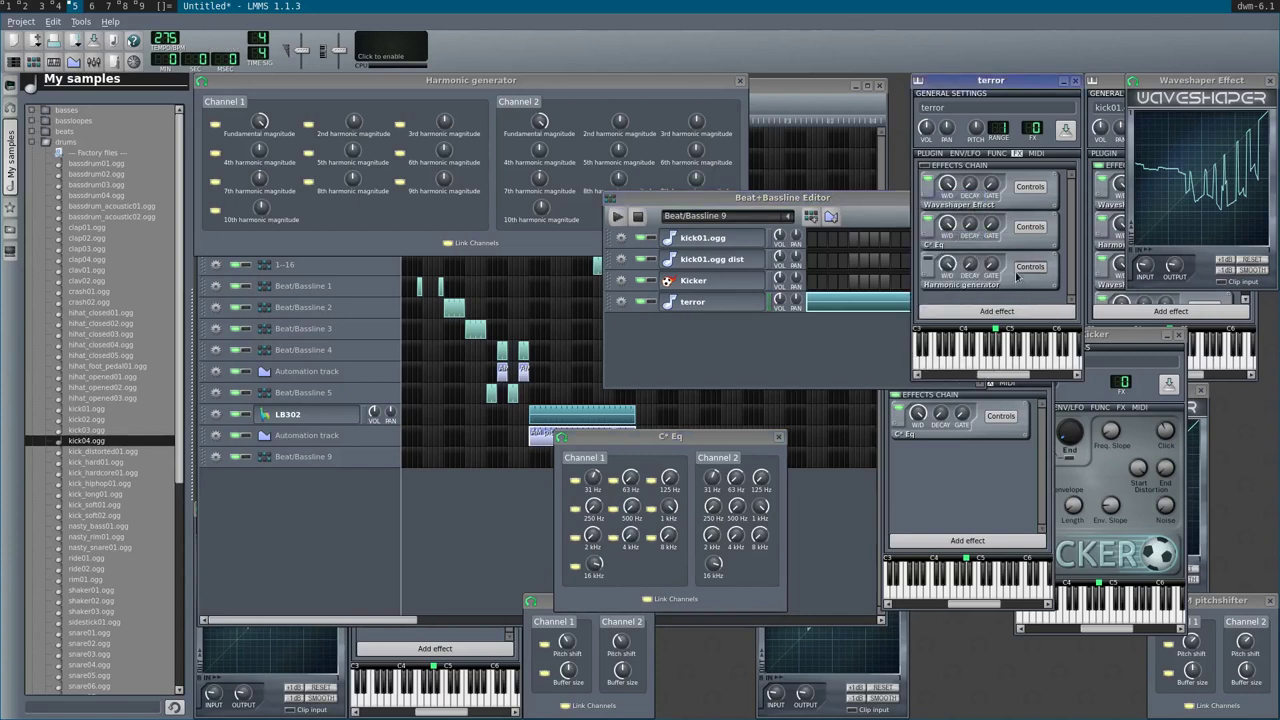
{"action": "right_click", "coordinate": [1020, 272]}
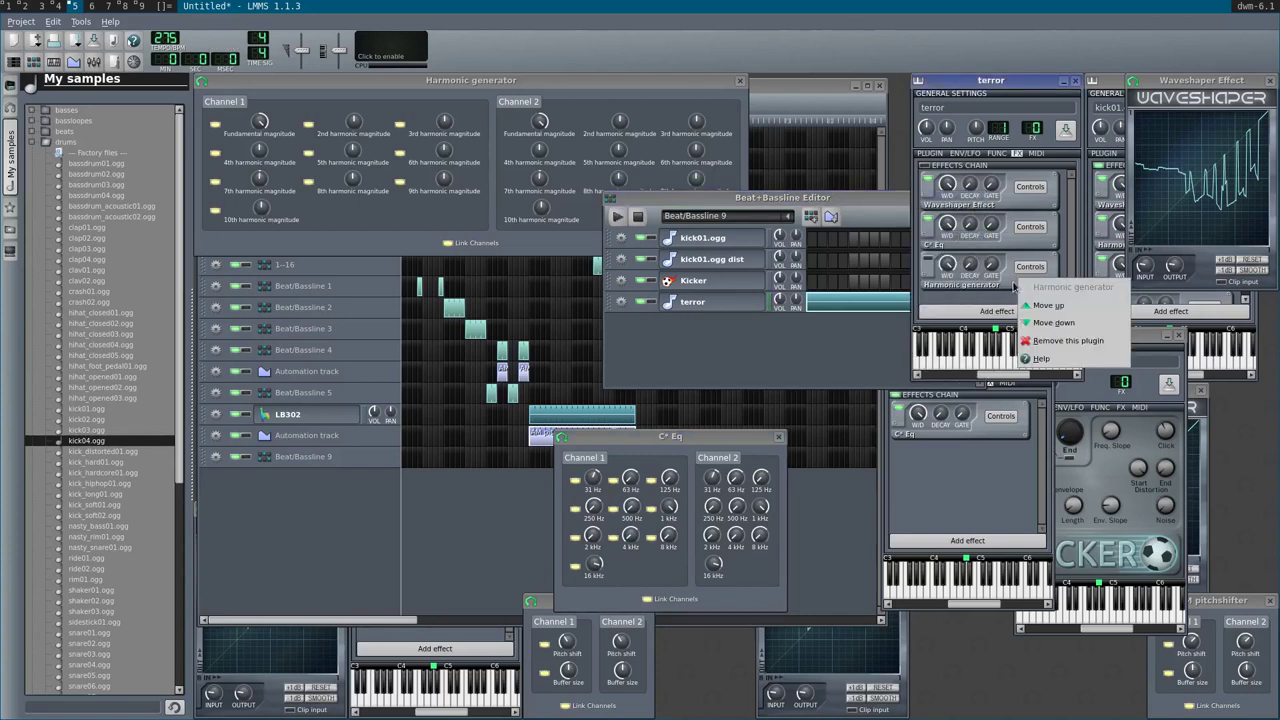
{"action": "left_click", "coordinate": [1040, 342]}
{"action": "left_click", "coordinate": [787, 336]}
{"action": "key", "text": "space"}
{"action": "key", "text": "space"}
- Reset terror's Waveshaper curve, try a hand-drawn shape during playback, reset it again and close the effect window
{"action": "left_click", "coordinate": [1018, 283]}
{"action": "left_click", "coordinate": [1035, 188]}
{"action": "left_click", "coordinate": [1035, 188]}
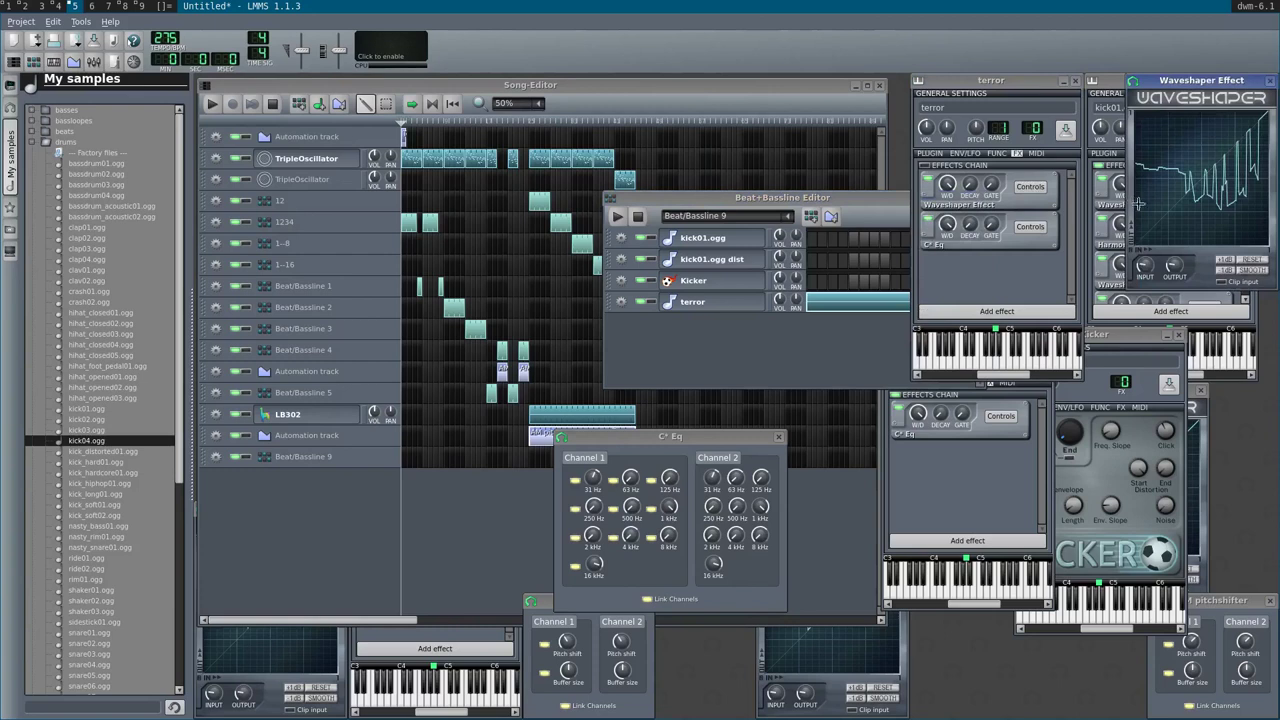
{"action": "left_click", "coordinate": [1256, 266]}
{"action": "left_click", "coordinate": [810, 348]}
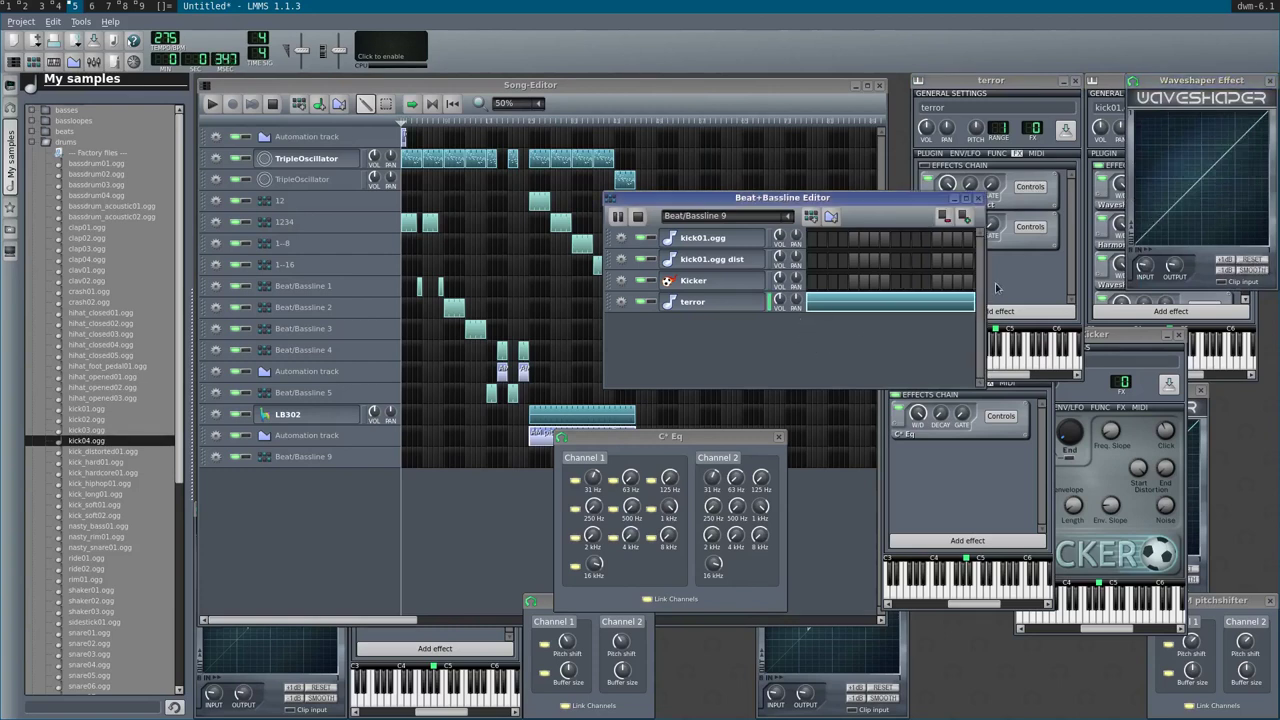
{"action": "left_click_drag", "start_coordinate": [1141, 184], "coordinate": [1208, 158]}
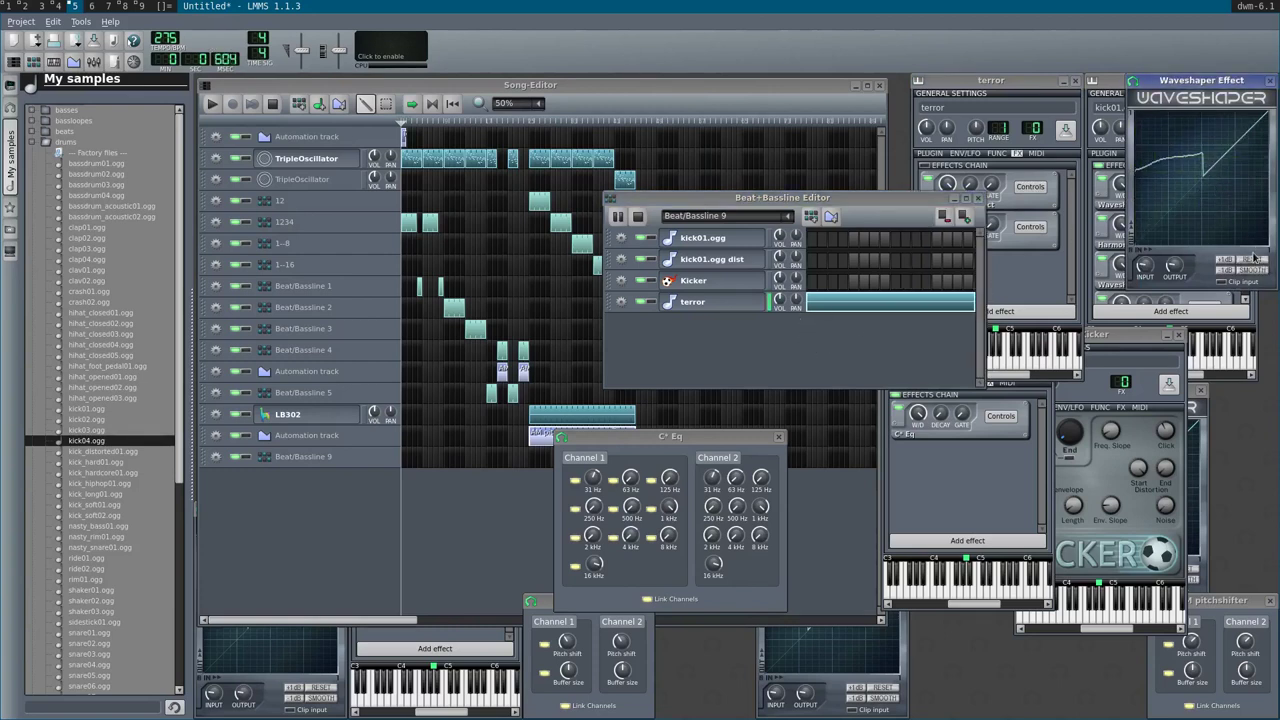
{"action": "left_click", "coordinate": [1253, 261]}
{"action": "left_click", "coordinate": [1267, 76]}
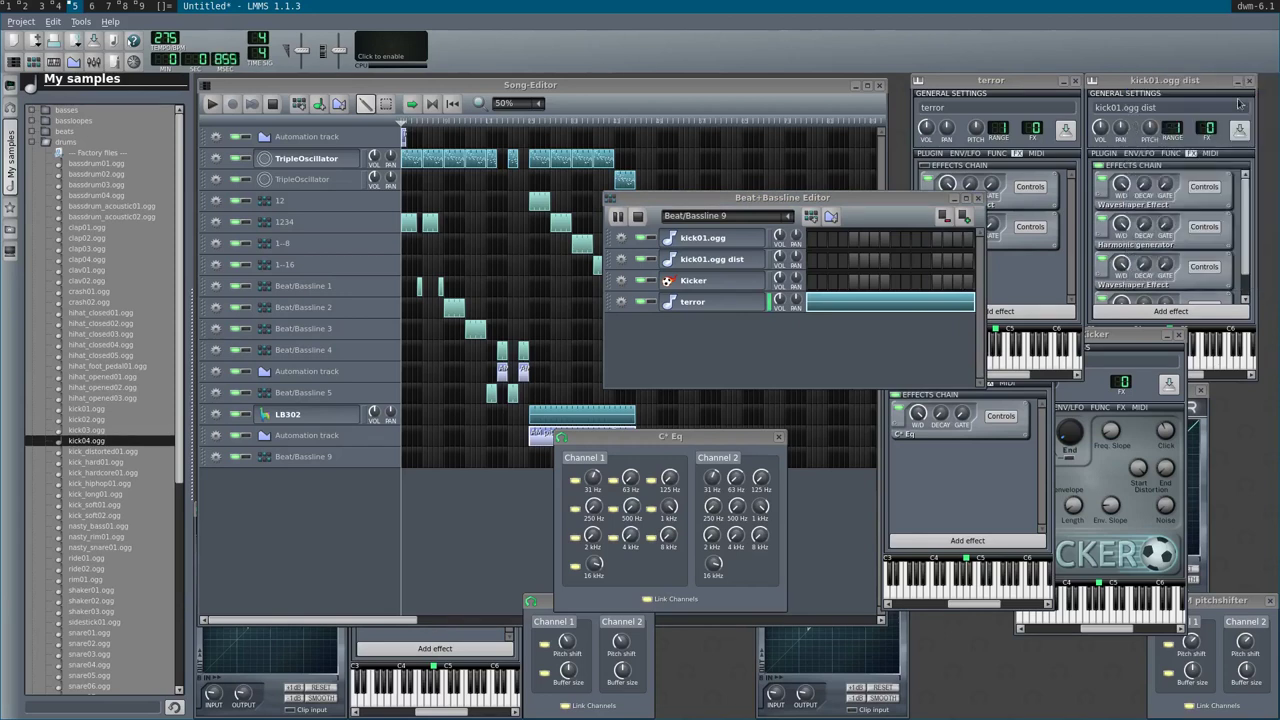
- Play the song from the end of the LB302 build-up in the Song-Editor and stop playback
{"action": "left_click", "coordinate": [356, 548]}
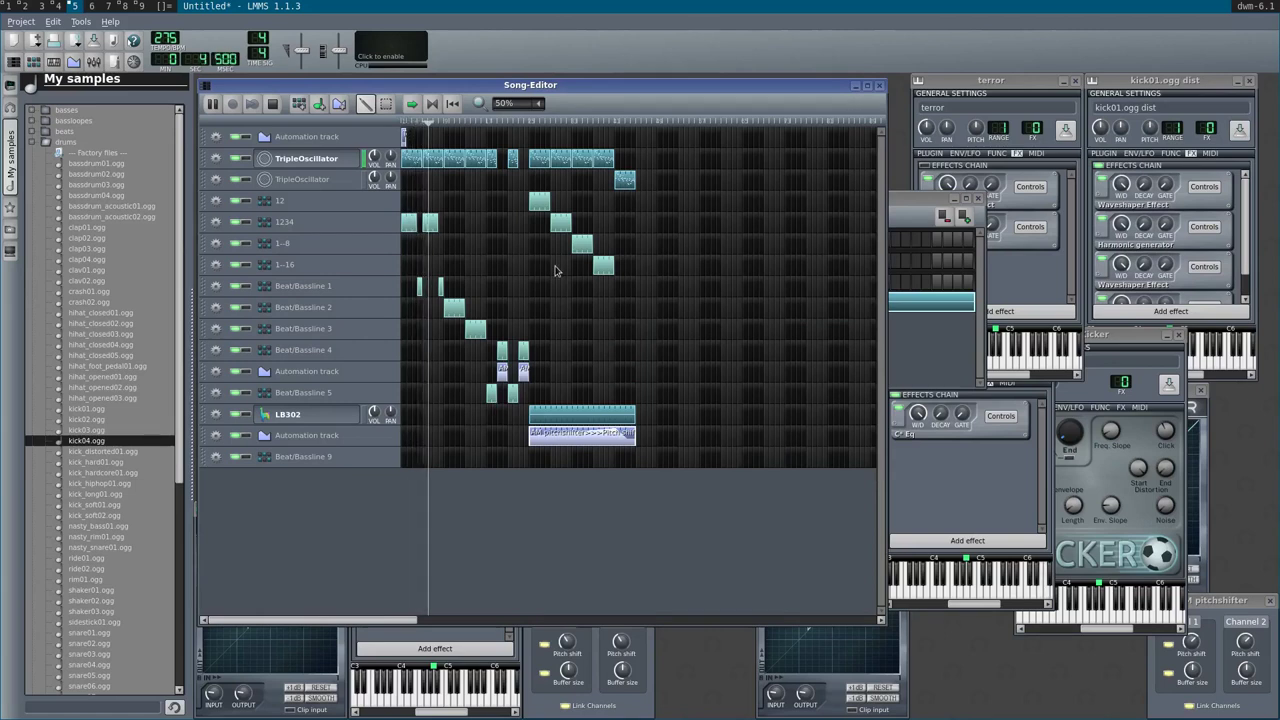
{"action": "left_click", "coordinate": [600, 120]}
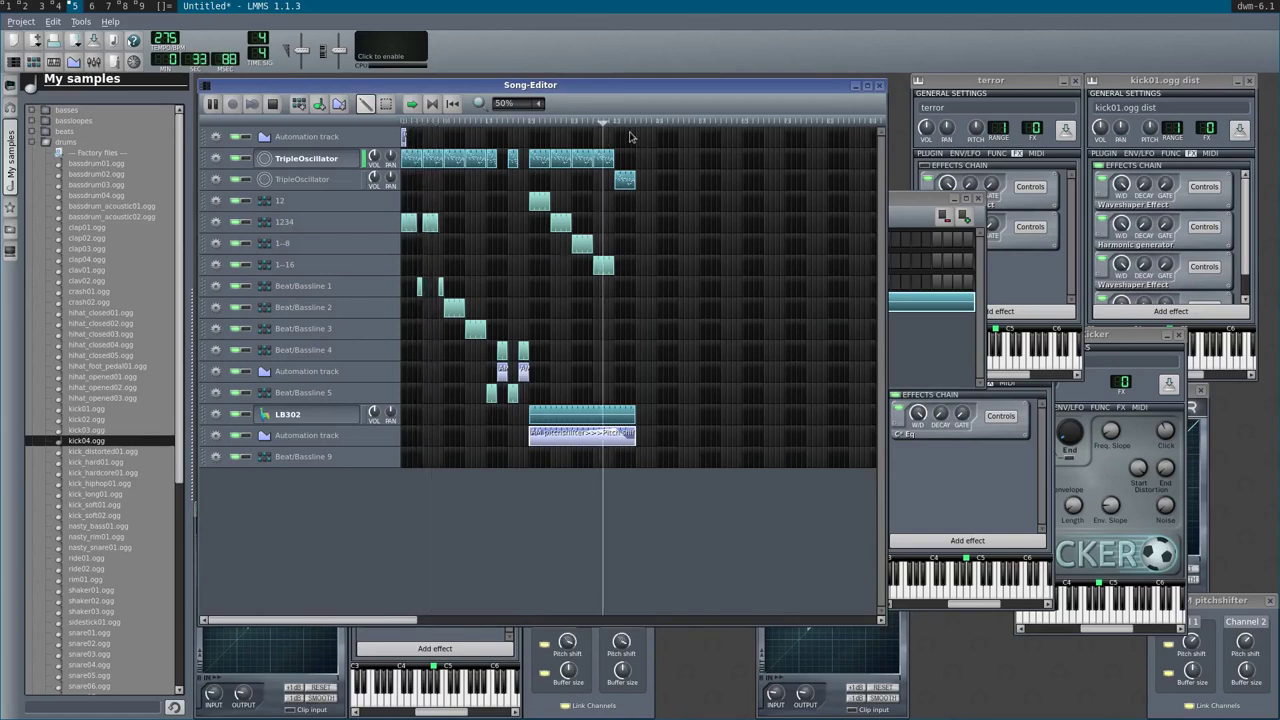
{"action": "left_click", "coordinate": [622, 122]}
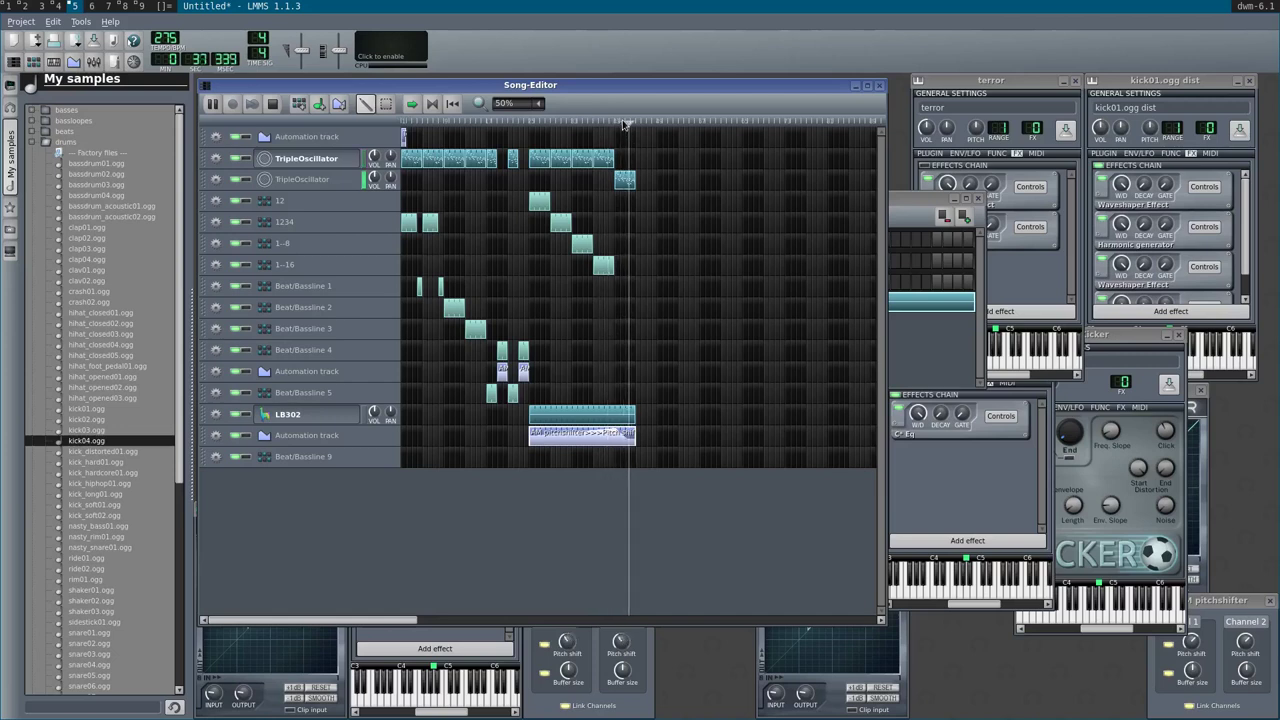
{"action": "key", "text": "space"}
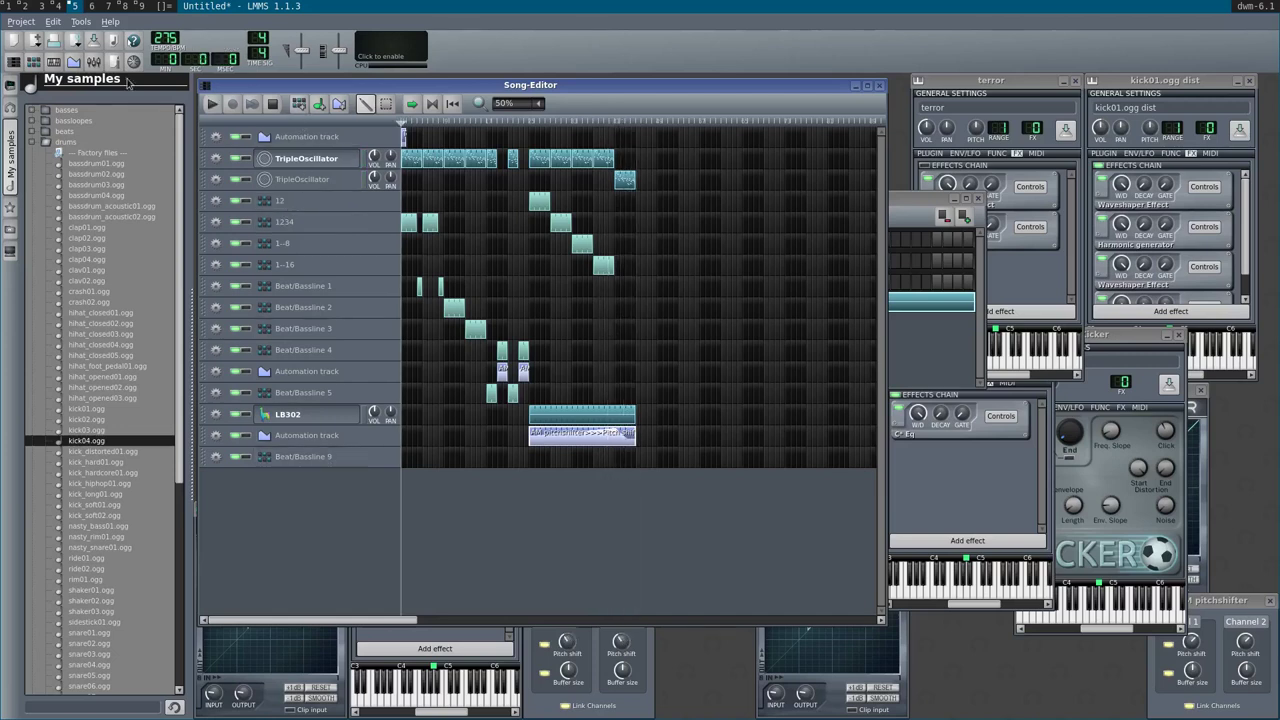
- Play Beat/Bassline 9 and check terror's notes in the piano roll
{"action": "left_click", "coordinate": [33, 61]}
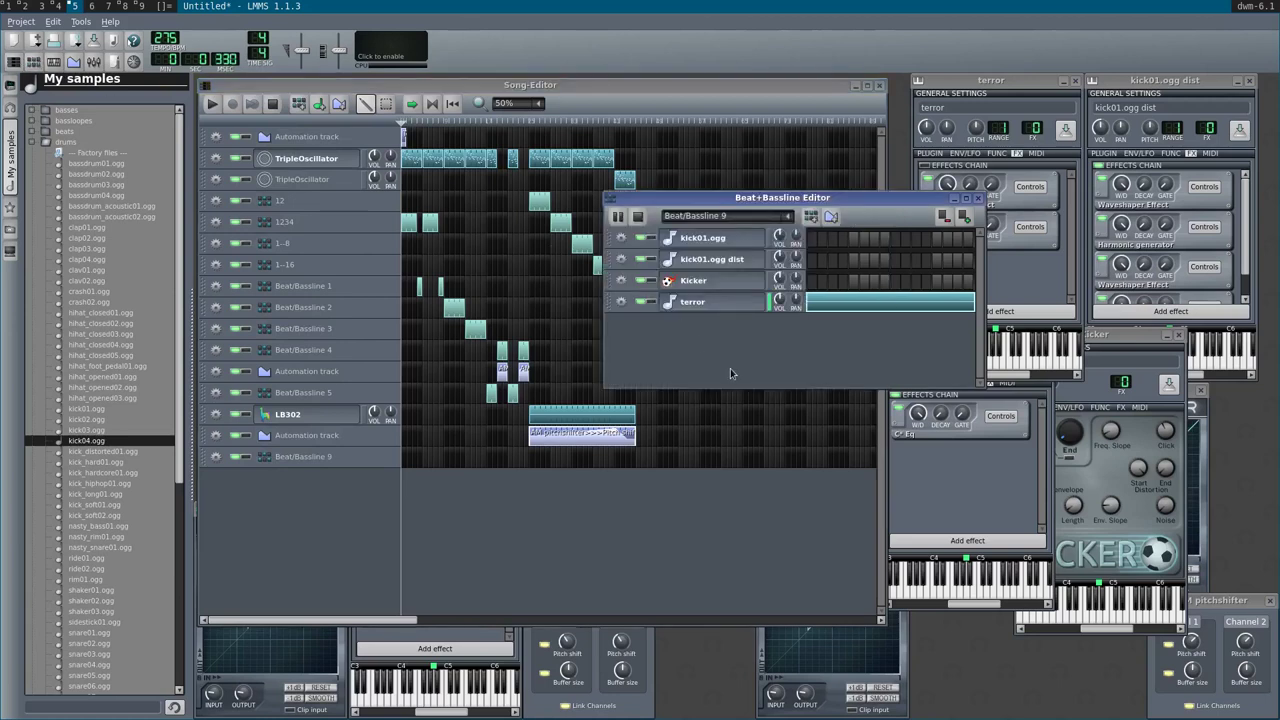
{"action": "double_click", "coordinate": [866, 305]}
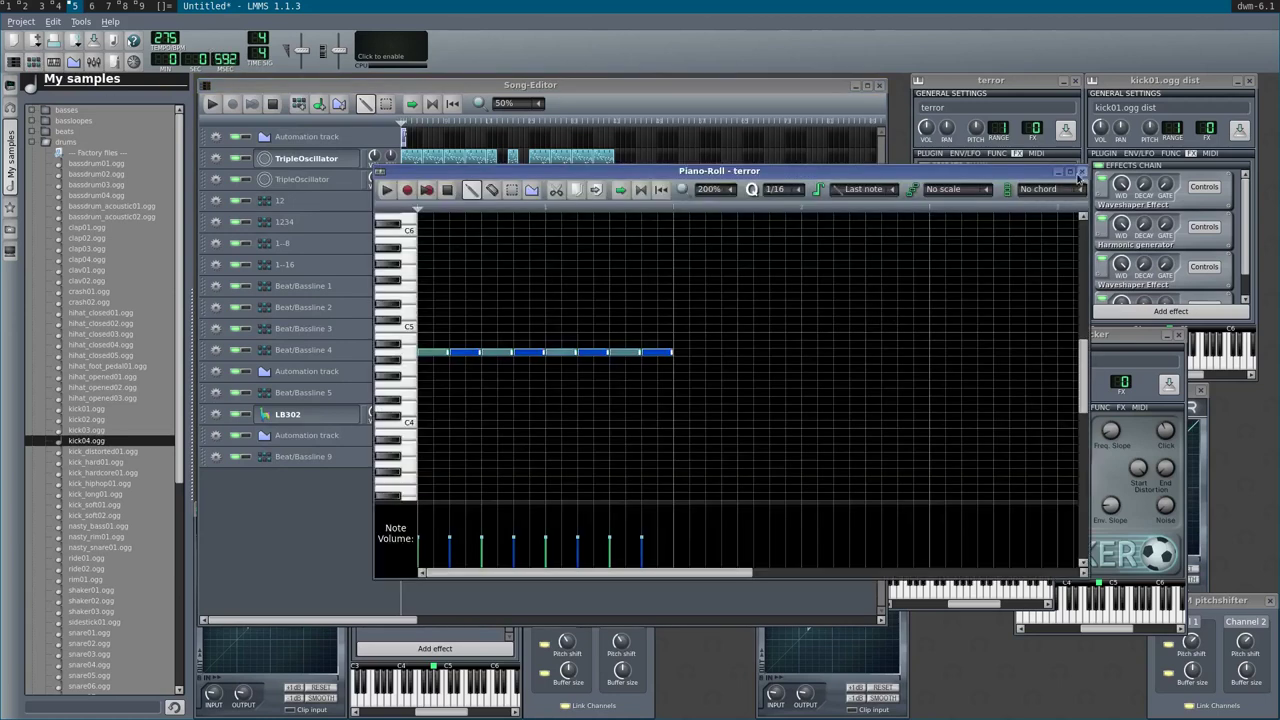
{"action": "left_click", "coordinate": [1081, 171]}
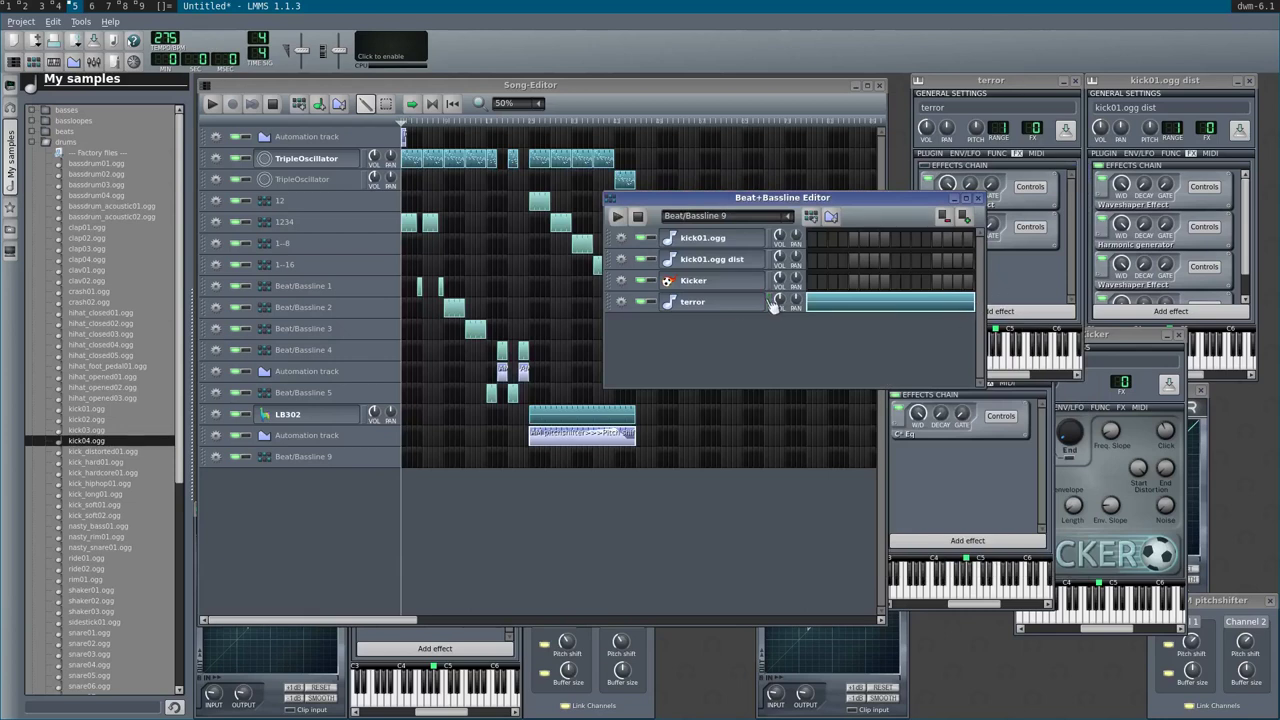
- Reopen the Waveshaper in terror's effects chain, audition the pattern and reset the curve to a straight line
{"action": "left_click", "coordinate": [712, 302]}
{"action": "left_click", "coordinate": [718, 302]}
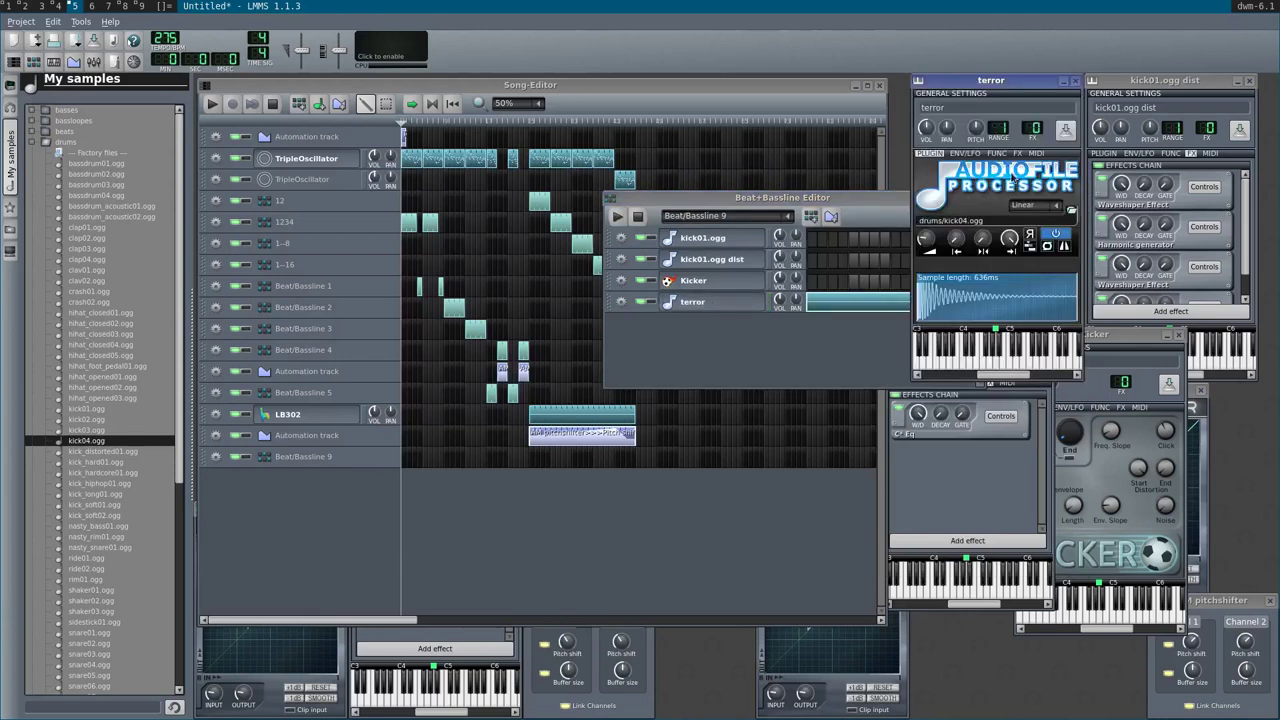
{"action": "left_click", "coordinate": [1019, 154]}
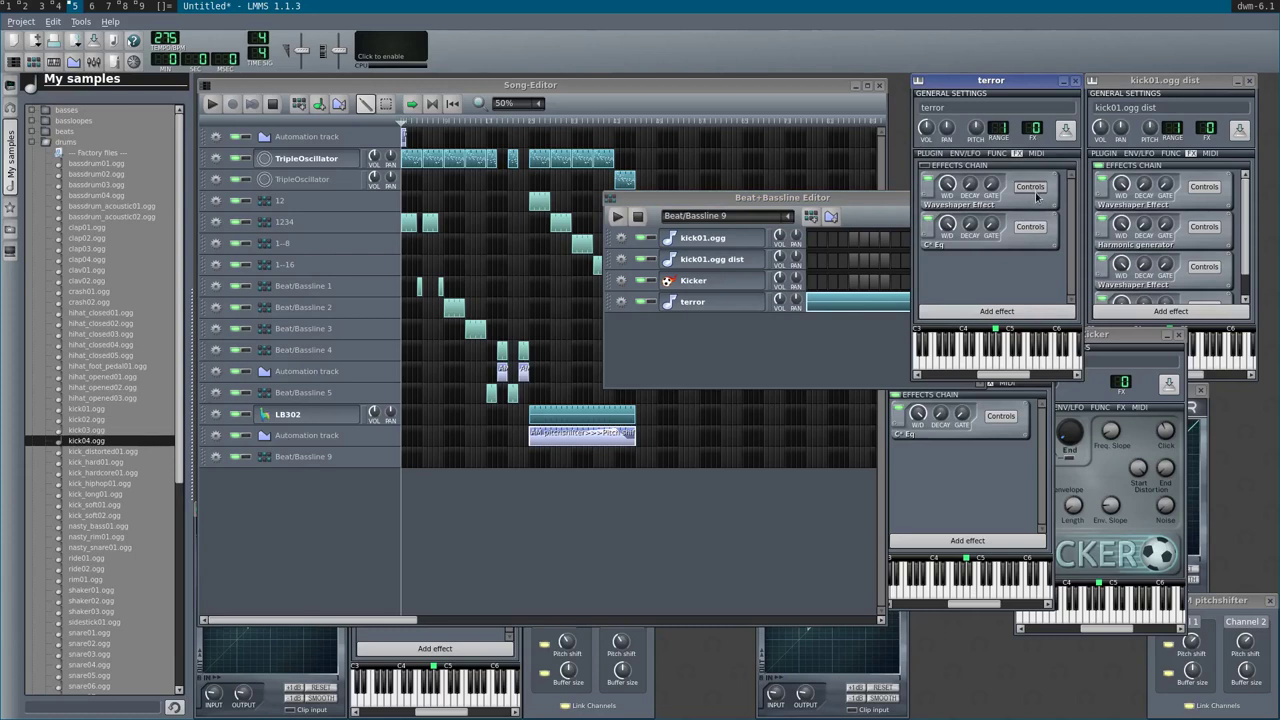
{"action": "left_click", "coordinate": [1031, 188]}
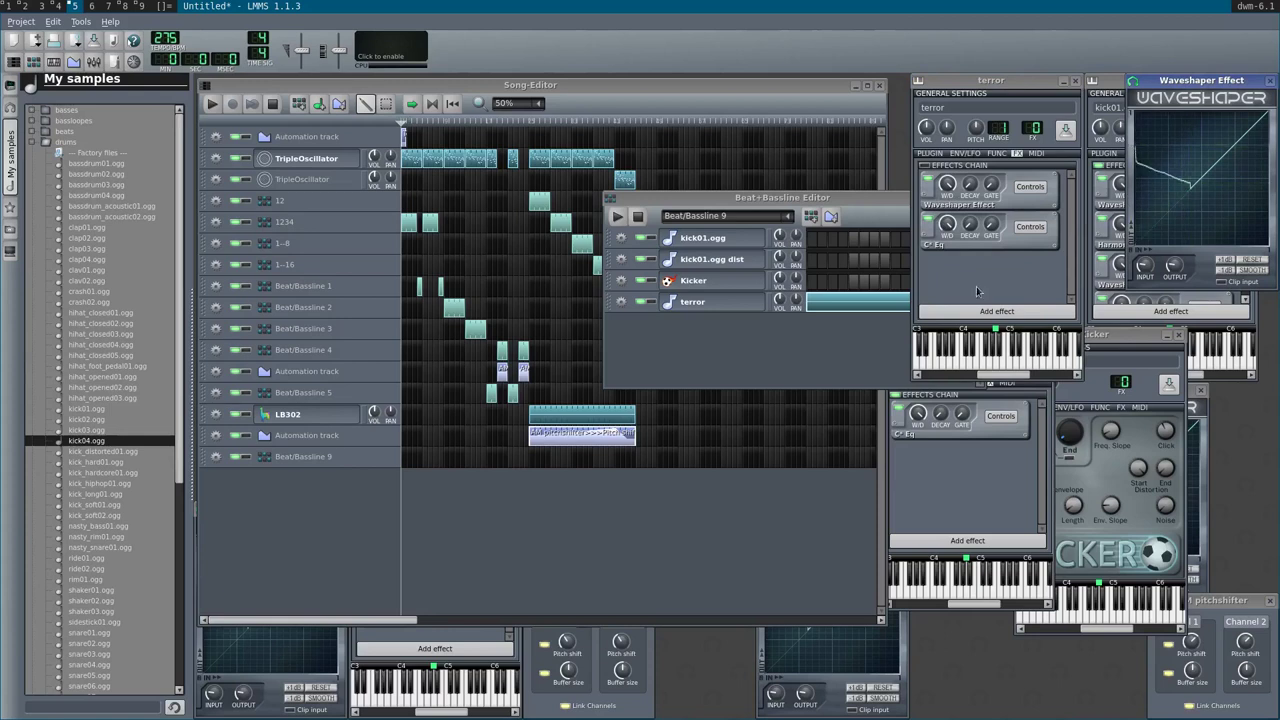
{"action": "left_click", "coordinate": [900, 349]}
{"action": "key", "text": "space"}
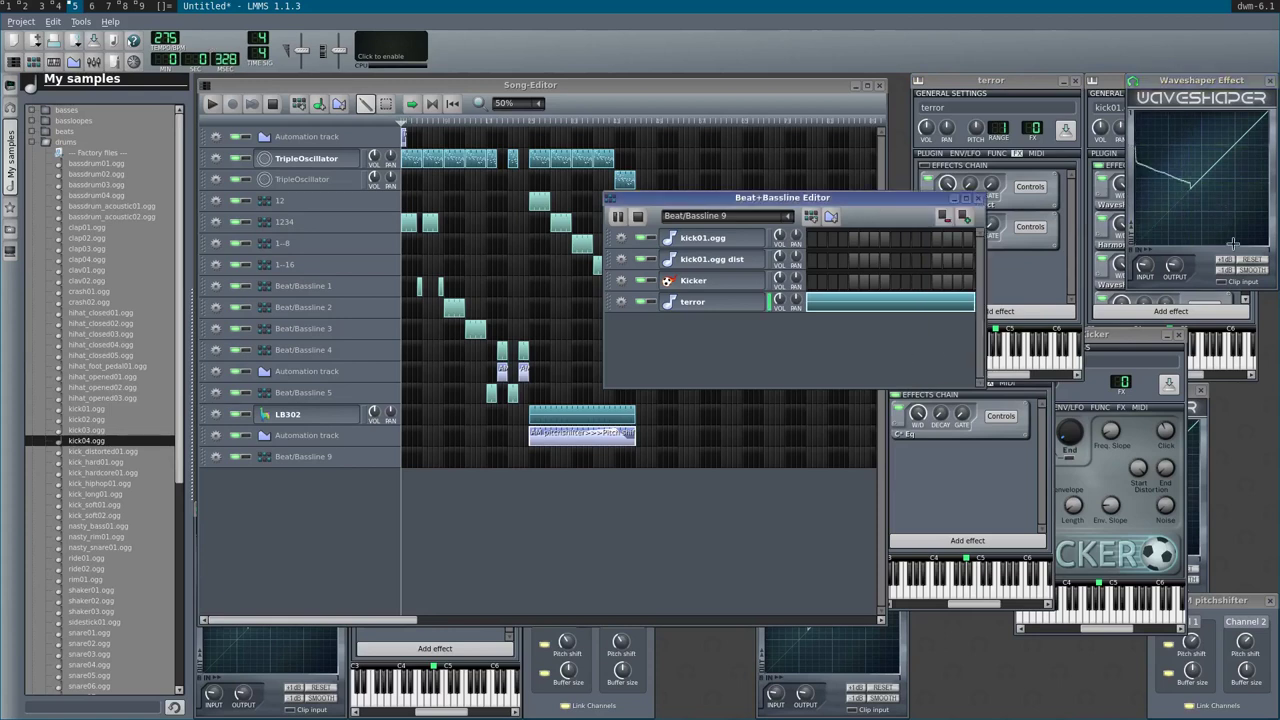
{"action": "left_click", "coordinate": [995, 252]}
{"action": "left_click", "coordinate": [820, 335]}
{"action": "key", "text": "space"}
{"action": "left_click", "coordinate": [1011, 280]}
- Remove the Waveshaper Effect and C* Eq from terror's effects chain and add a fresh Waveshaper Effect
{"action": "right_click", "coordinate": [1016, 184]}
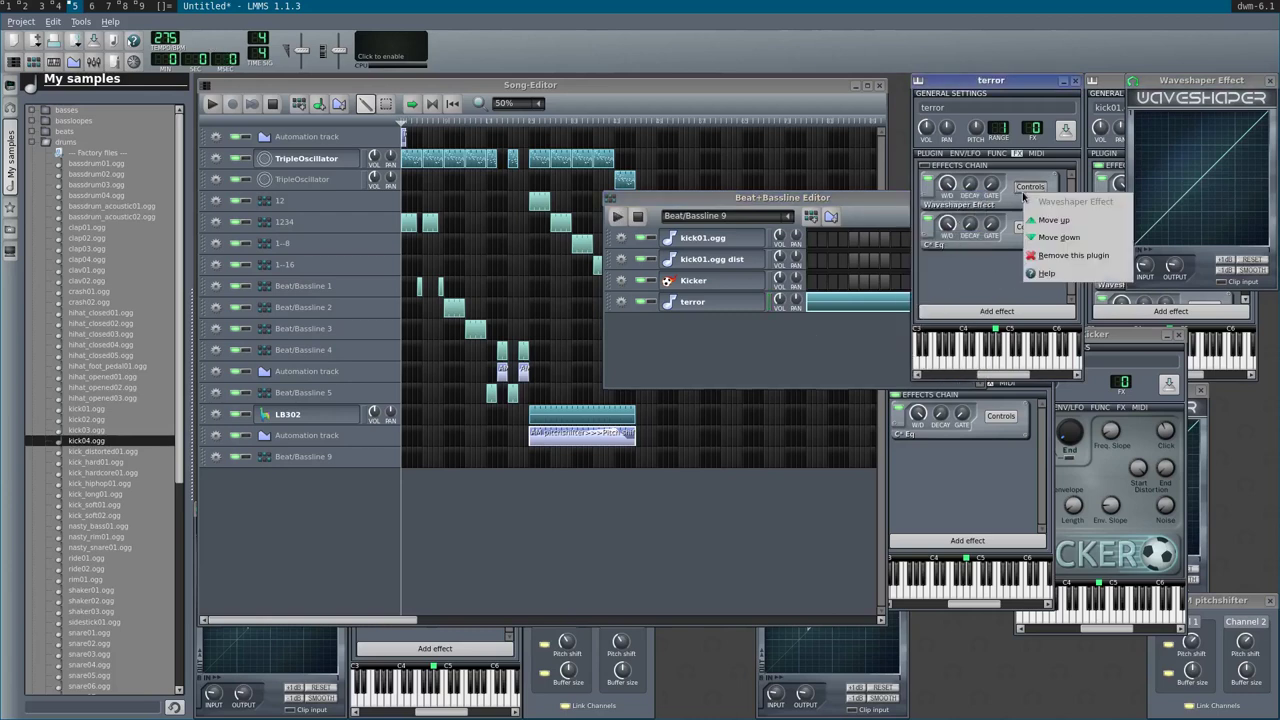
{"action": "left_click", "coordinate": [1068, 255]}
{"action": "right_click", "coordinate": [1021, 200]}
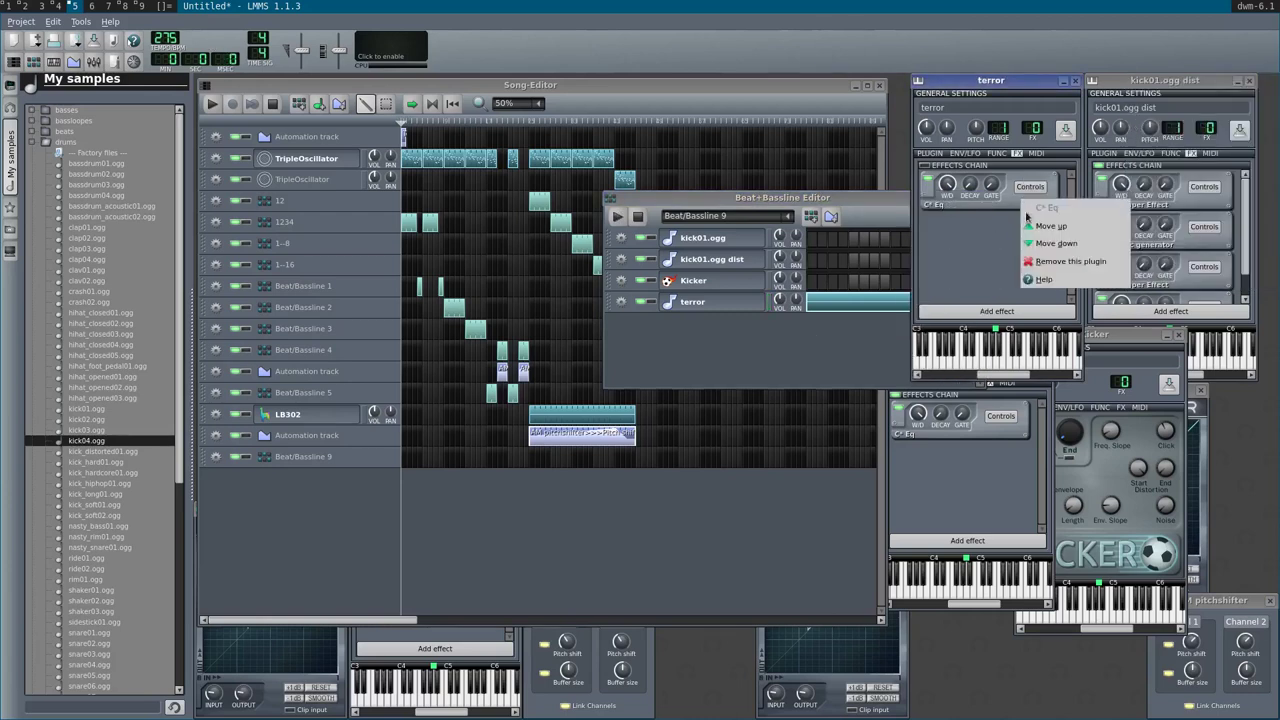
{"action": "left_click", "coordinate": [1068, 261]}
{"action": "left_click", "coordinate": [1014, 311]}
{"action": "type", "text": "wave"}
{"action": "key", "text": "Return"}
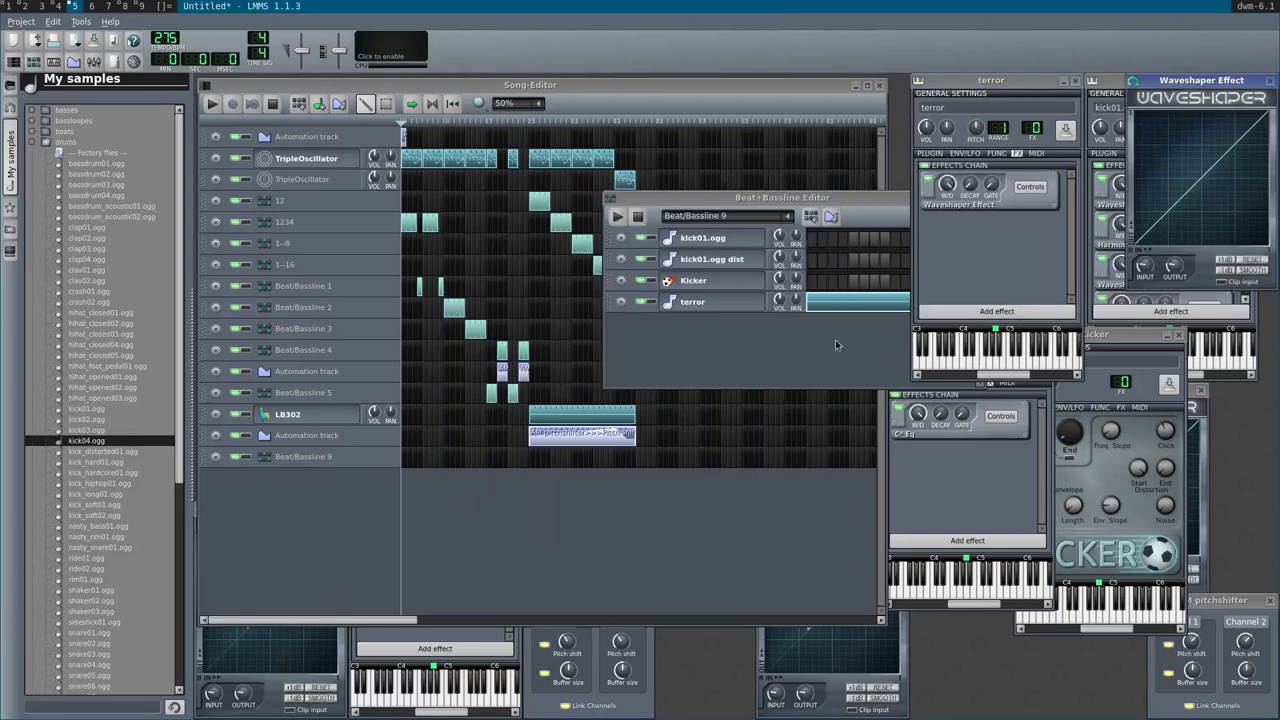
- Draw a jagged distortion curve across terror's Waveshaper graph while the pattern plays, and close the effect window
{"action": "left_click", "coordinate": [675, 343]}
{"action": "key", "text": "space"}
{"action": "mouse_move", "coordinate": [1189, 199]}
{"action": "left_mouse_down"}
{"action": "mouse_move", "coordinate": [1135, 183]}
{"action": "mouse_move", "coordinate": [1168, 194]}
{"action": "mouse_move", "coordinate": [1133, 232]}
{"action": "mouse_move", "coordinate": [1230, 107]}
{"action": "mouse_move", "coordinate": [1251, 117]}
{"action": "mouse_move", "coordinate": [1149, 123]}
{"action": "mouse_move", "coordinate": [1168, 126]}
{"action": "mouse_move", "coordinate": [1139, 176]}
{"action": "mouse_move", "coordinate": [1170, 173]}
{"action": "mouse_move", "coordinate": [1234, 203]}
{"action": "mouse_move", "coordinate": [1193, 173]}
{"action": "mouse_move", "coordinate": [1249, 157]}
{"action": "mouse_move", "coordinate": [1156, 153]}
{"action": "mouse_move", "coordinate": [1176, 135]}
{"action": "mouse_move", "coordinate": [1164, 127]}
{"action": "mouse_move", "coordinate": [1238, 160]}
{"action": "left_mouse_up"}
{"action": "mouse_move", "coordinate": [1162, 209]}
{"action": "left_mouse_down"}
{"action": "mouse_move", "coordinate": [1150, 140]}
{"action": "mouse_move", "coordinate": [1255, 150]}
{"action": "mouse_move", "coordinate": [1185, 180]}
{"action": "mouse_move", "coordinate": [1215, 140]}
{"action": "mouse_move", "coordinate": [1256, 147]}
{"action": "left_mouse_up"}
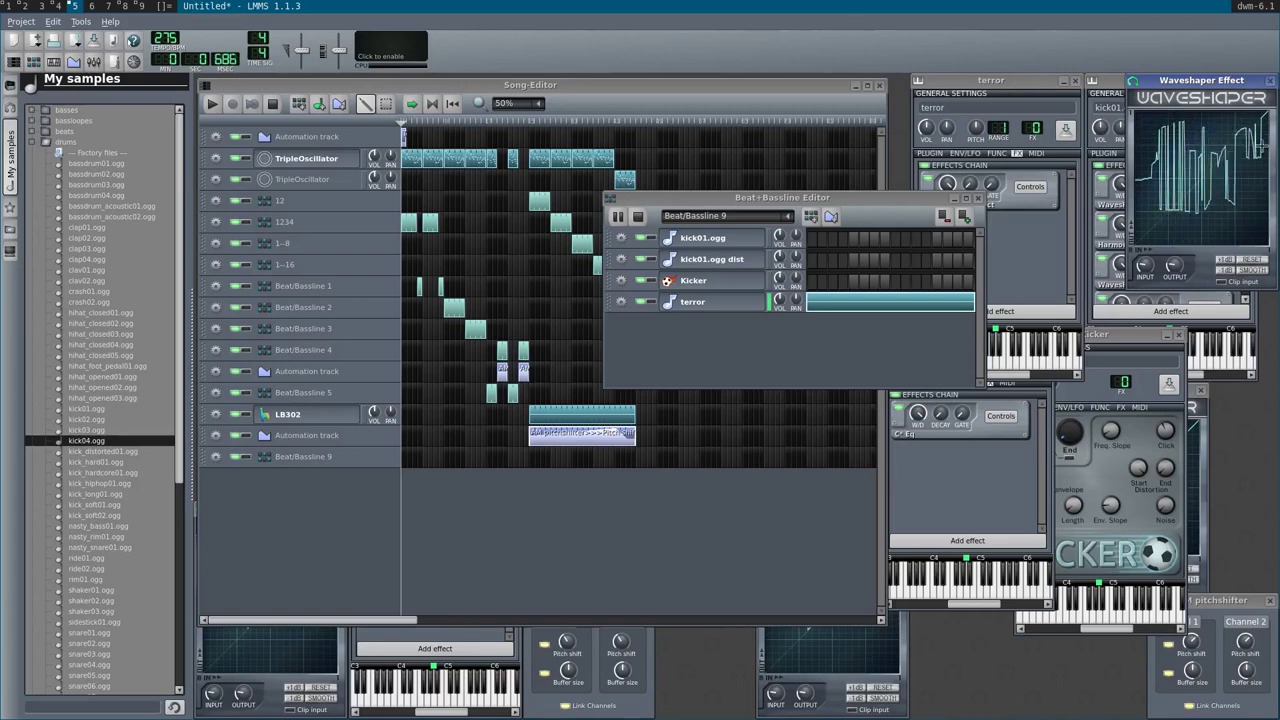
{"action": "left_click", "coordinate": [1267, 82]}
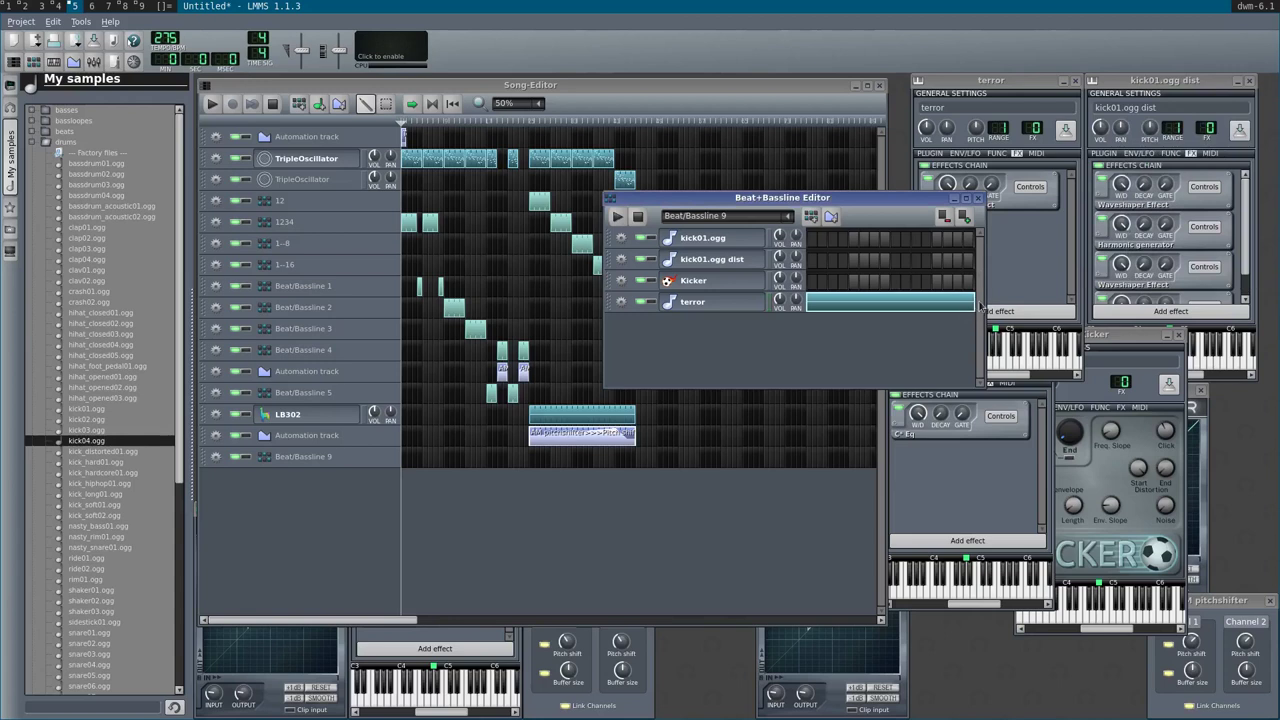
- Add a C* Eq after terror's Waveshaper and adjust its 1 kHz band by ear
{"action": "left_click", "coordinate": [995, 312]}
{"action": "key", "text": "Return"}
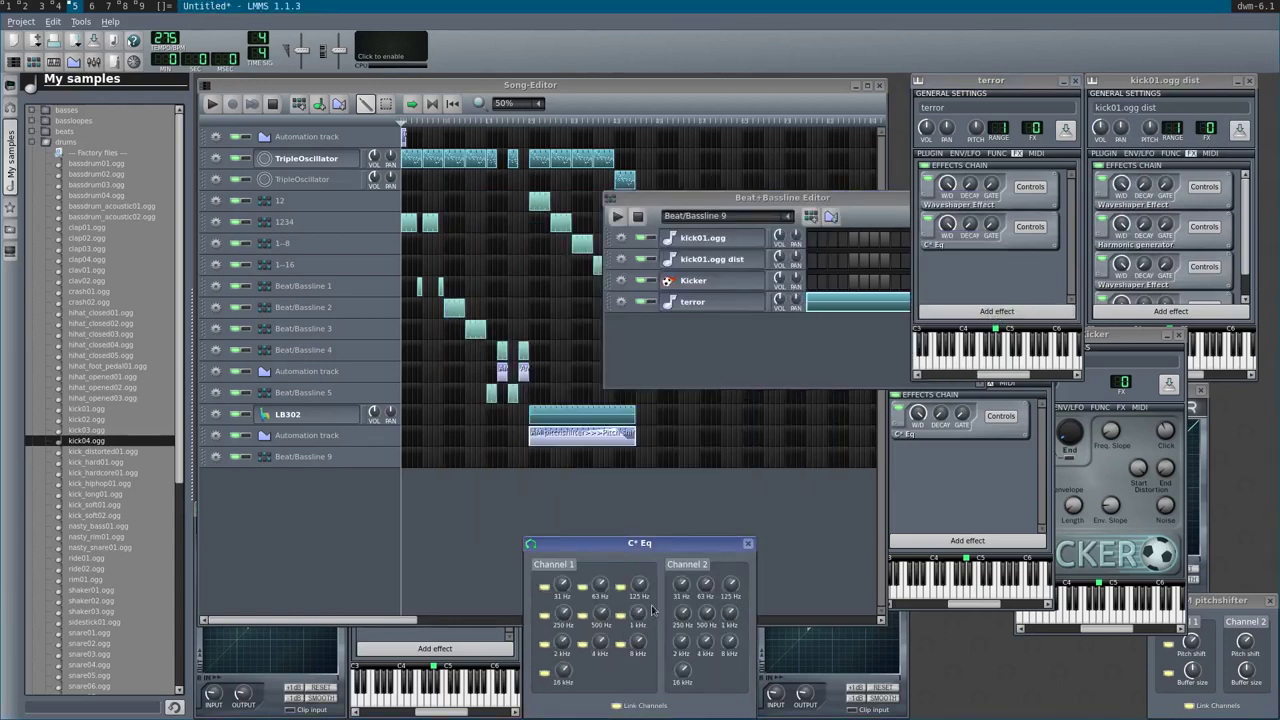
{"action": "left_click", "coordinate": [735, 337]}
{"action": "key", "text": "space"}
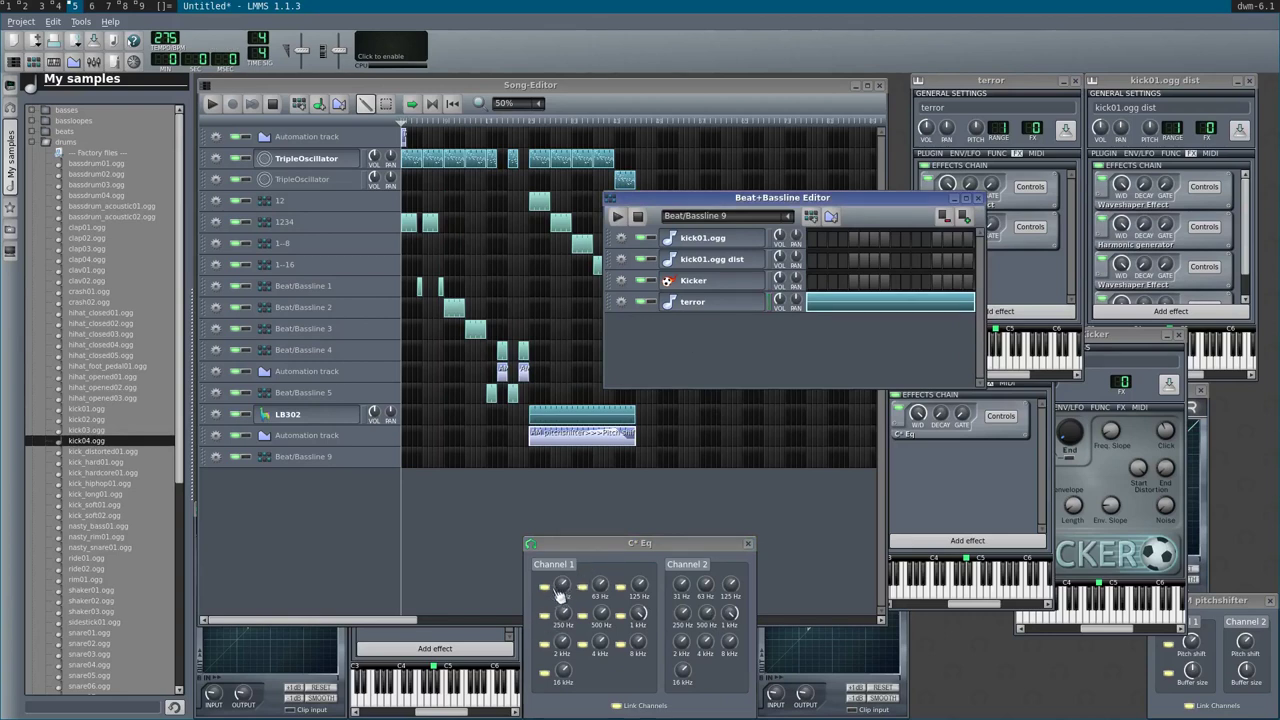
- Check terror's notes in Beat/Bassline 9, place its block right after the LB302 build-up, and play the song across the transition
{"action": "double_click", "coordinate": [829, 317]}
{"action": "key", "text": "space"}
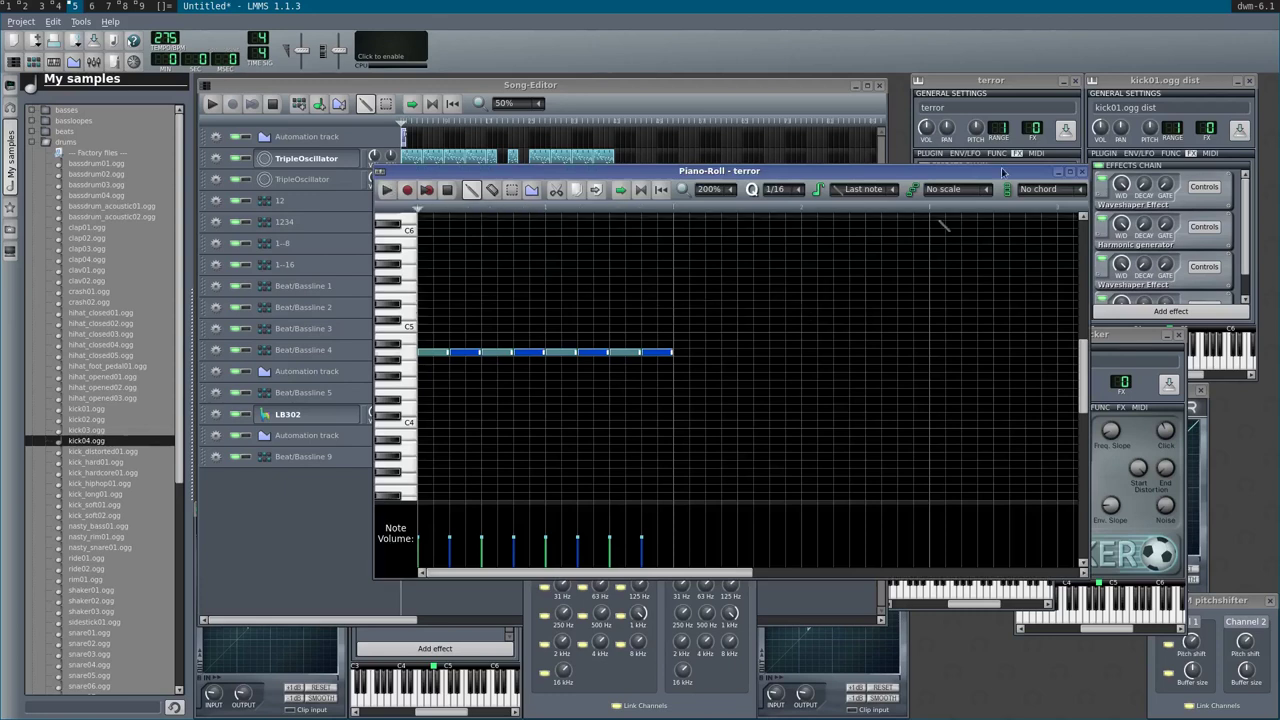
{"action": "left_click", "coordinate": [1080, 172]}
{"action": "left_click", "coordinate": [700, 90]}
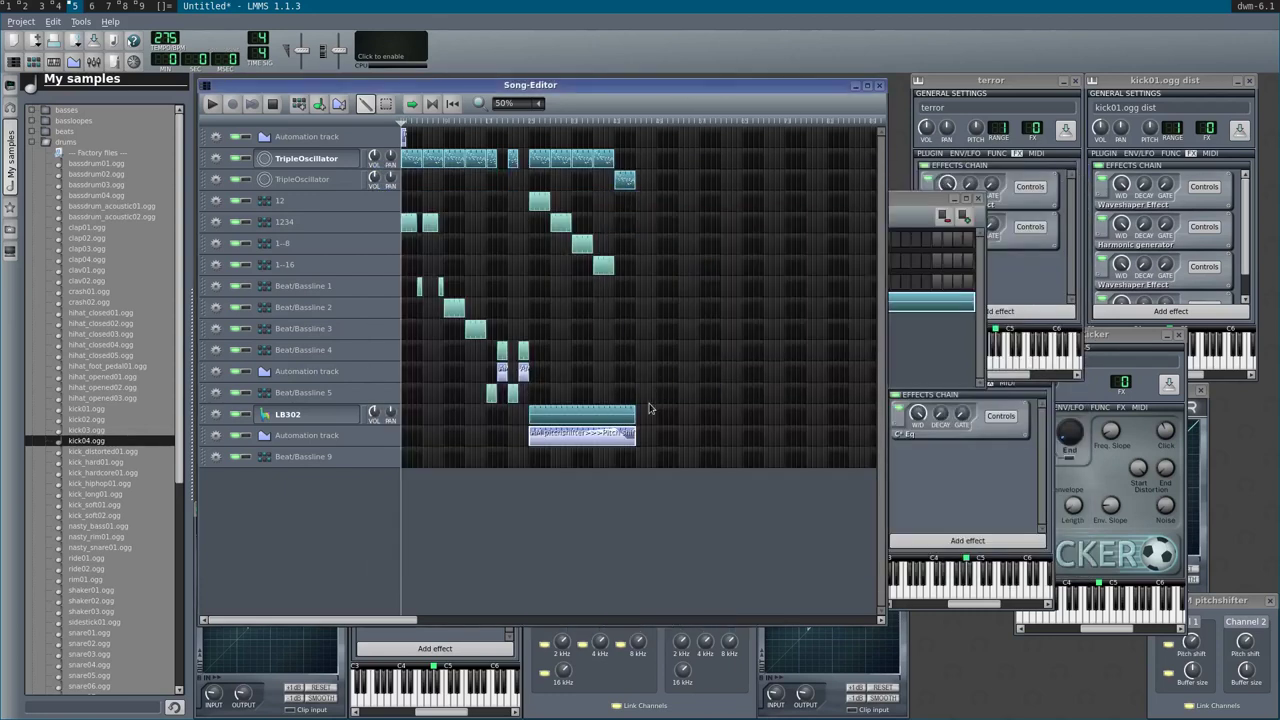
{"action": "left_click", "coordinate": [639, 461]}
{"action": "key", "text": "space"}
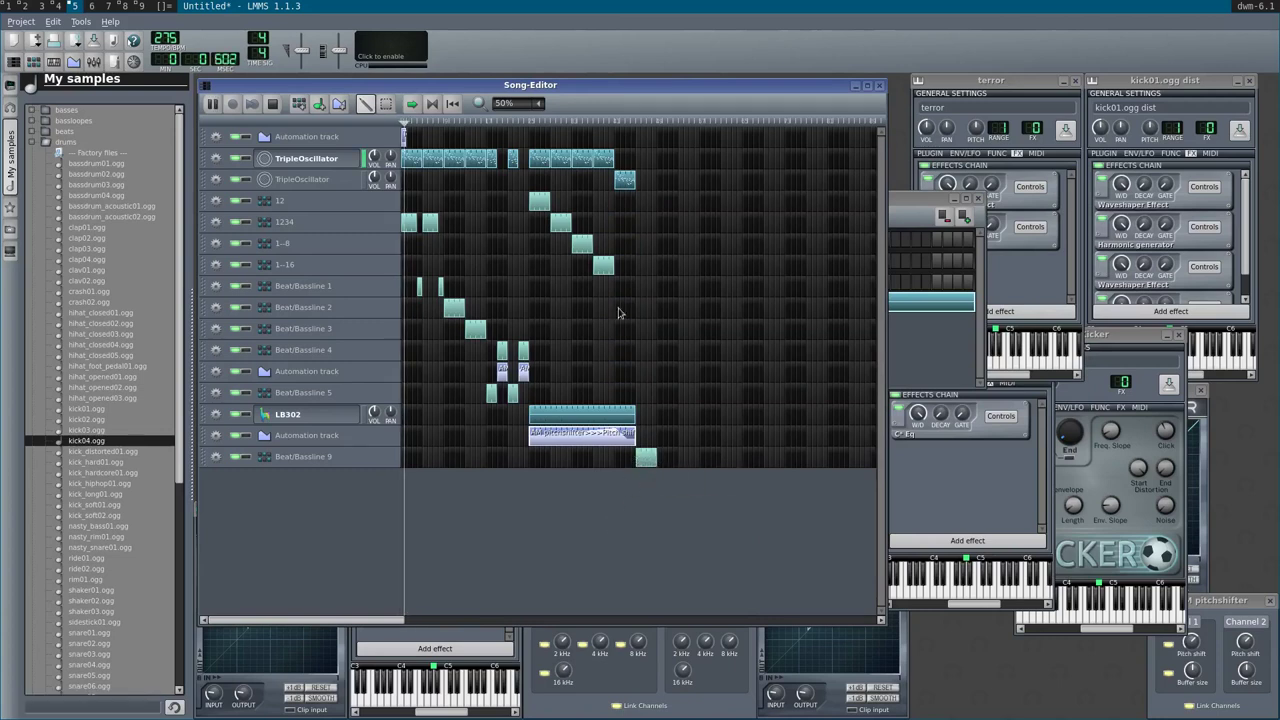
{"action": "left_click", "coordinate": [596, 123]}
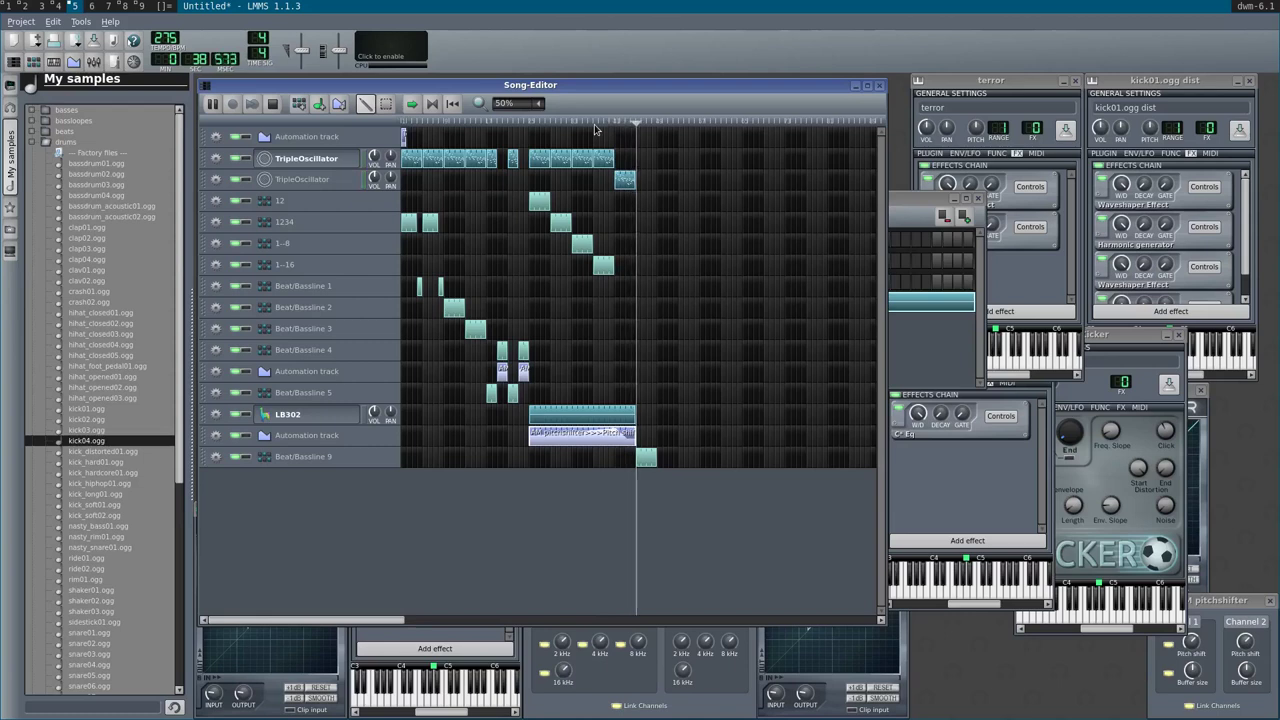
{"action": "key", "text": "space"}
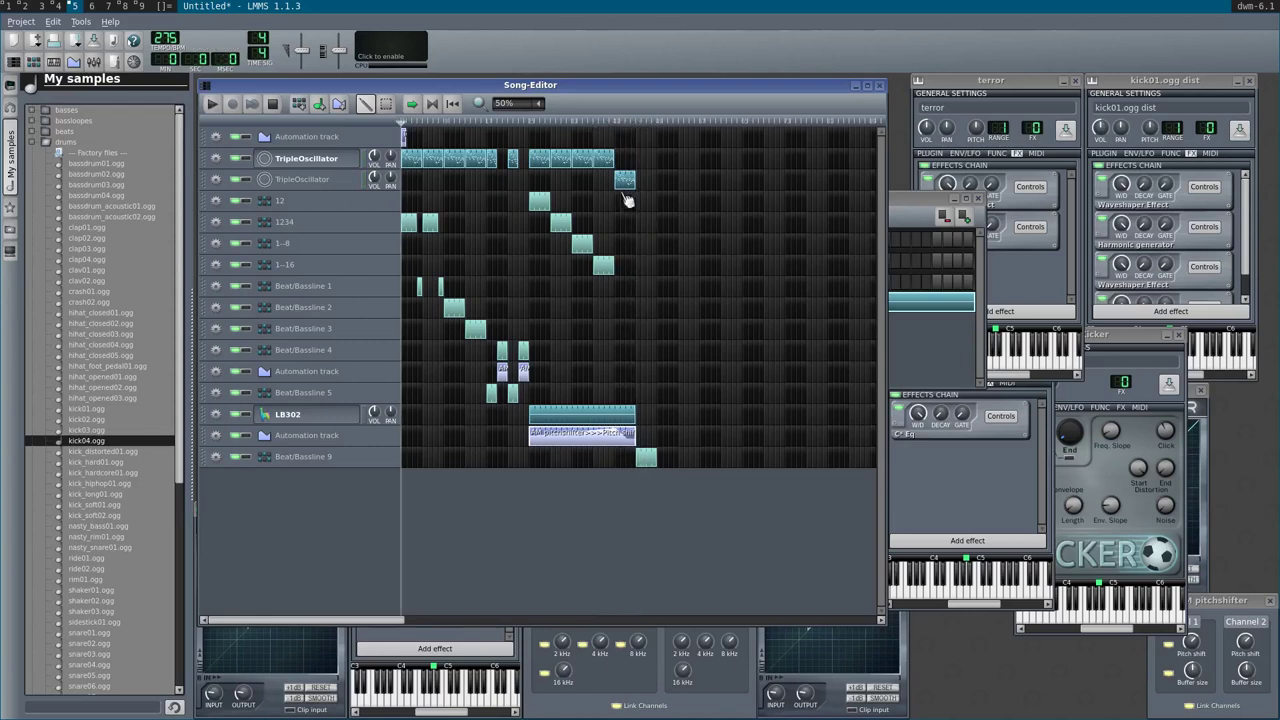
- Shorten the Beat/Bassline 9 block in the song to two bars
{"action": "left_click_drag", "start_coordinate": [655, 459], "coordinate": [646, 461]}
{"action": "scroll", "coordinate": [670, 464], "scroll_direction": "up", "scroll_amount": 4, "text": "ctrl"}
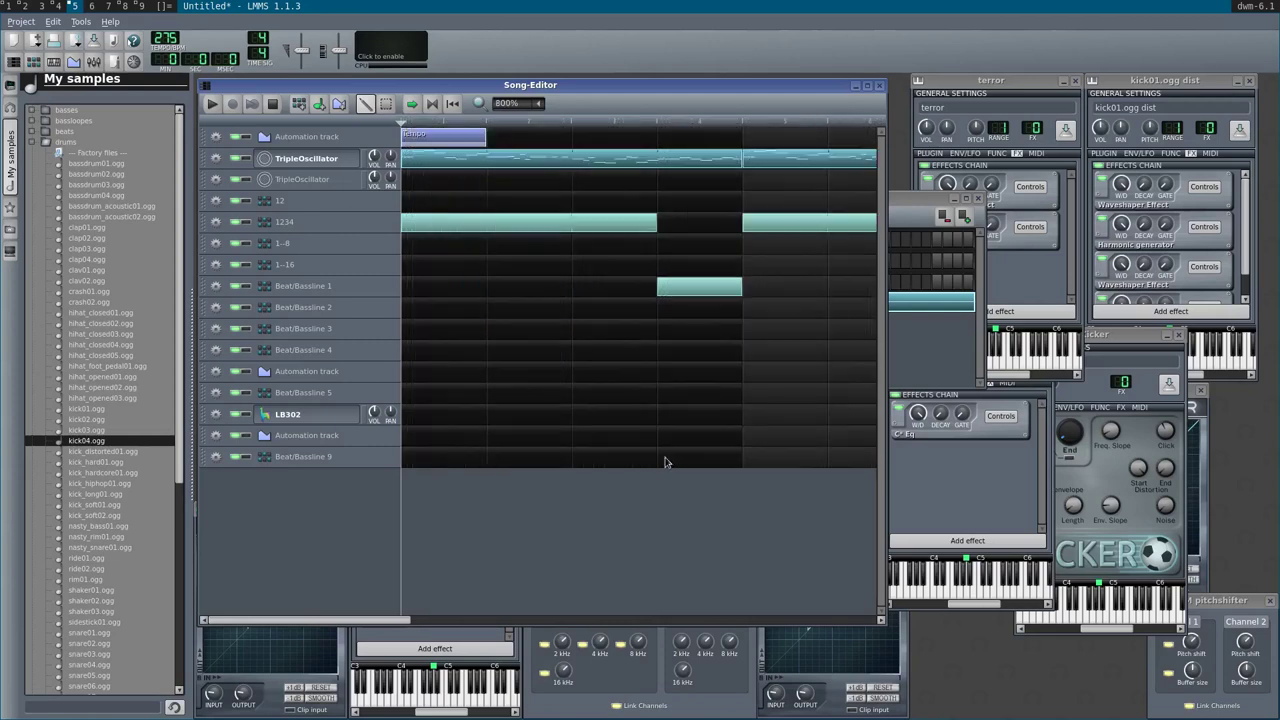
{"action": "scroll", "coordinate": [631, 551], "scroll_direction": "down", "scroll_amount": 2, "text": "ctrl"}
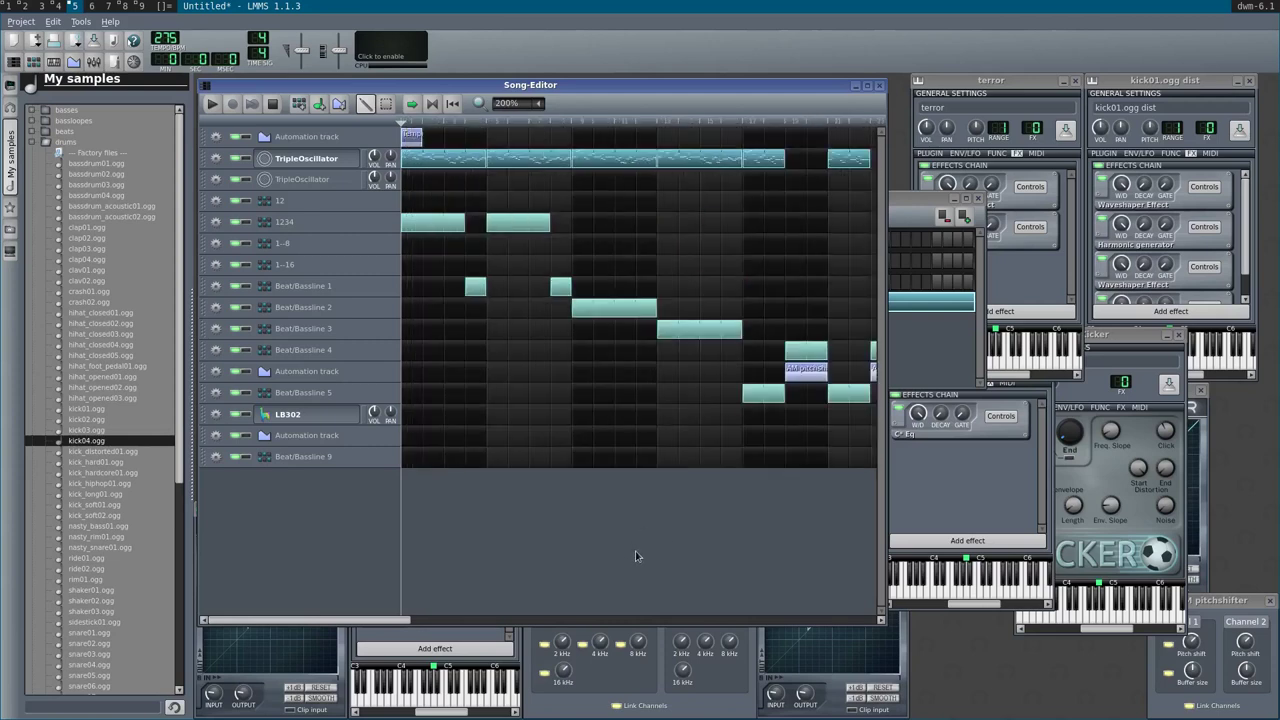
{"action": "left_click_drag", "start_coordinate": [309, 622], "coordinate": [647, 622]}
{"action": "scroll", "coordinate": [725, 584], "scroll_direction": "right", "scroll_amount": 1}
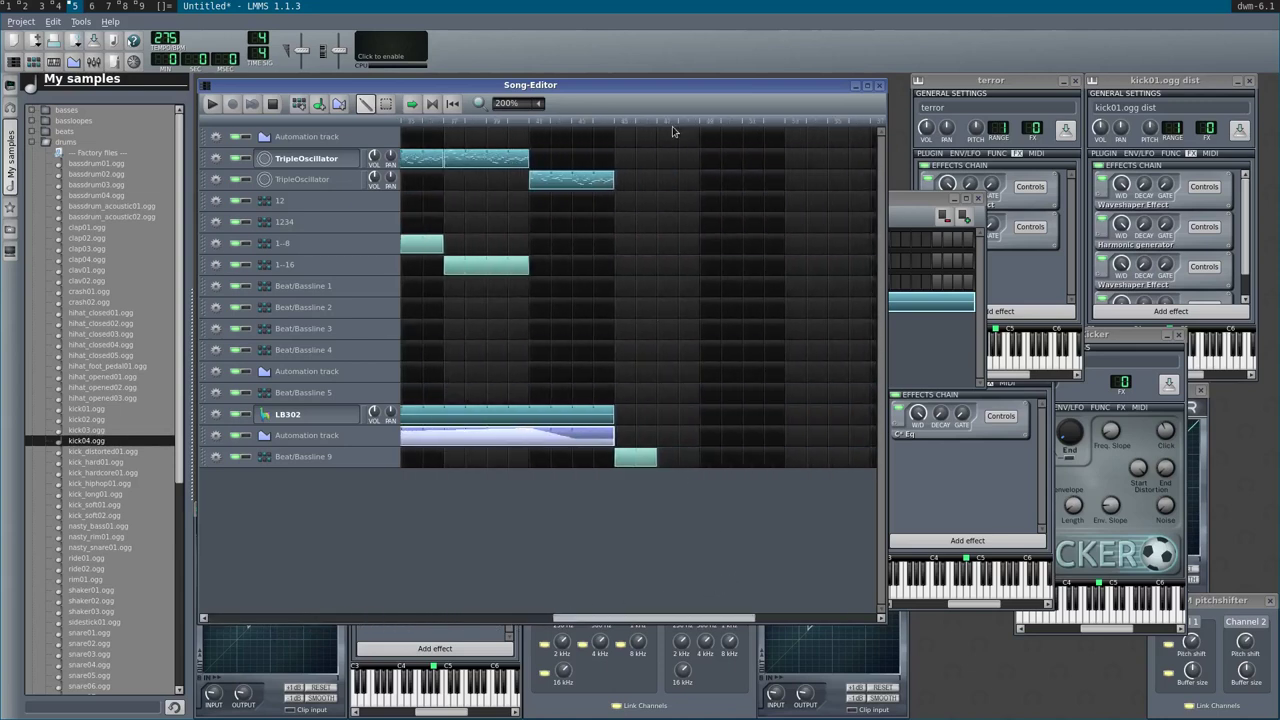
- Add Beat/Bassline 10 and program terror on steps 1, 5, 9 and 13, auditioning the pattern
{"action": "left_click", "coordinate": [298, 104]}
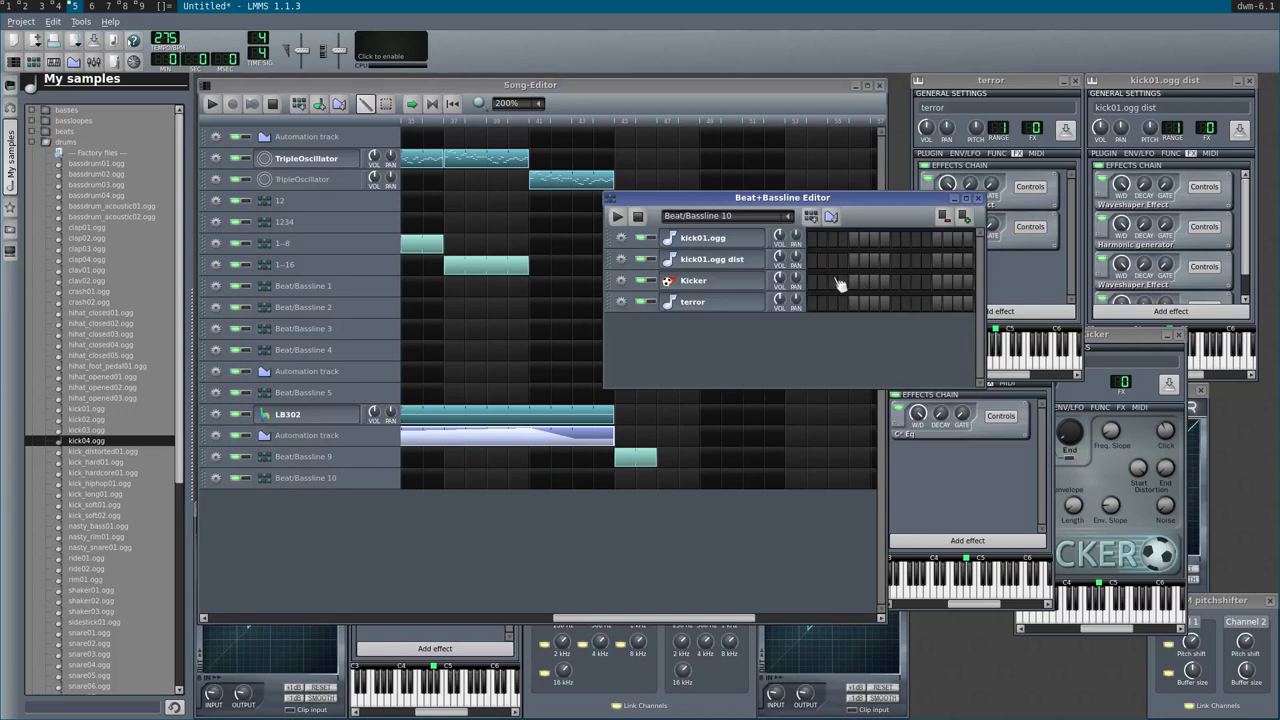
{"action": "left_click", "coordinate": [895, 304]}
{"action": "key", "text": "space"}
{"action": "left_click", "coordinate": [897, 305]}
{"action": "key", "text": "space"}
{"action": "left_click", "coordinate": [897, 305]}
{"action": "left_click", "coordinate": [937, 305]}
{"action": "key", "text": "space"}
- Place a two-bar Beat/Bassline 10 block directly after the Beat/Bassline 9 block and play the song from the start of Beat/Bassline 9
{"action": "left_click", "coordinate": [672, 481]}
{"action": "left_click_drag", "start_coordinate": [677, 484], "coordinate": [695, 505]}
{"action": "left_click", "coordinate": [612, 124]}
{"action": "key", "text": "space"}
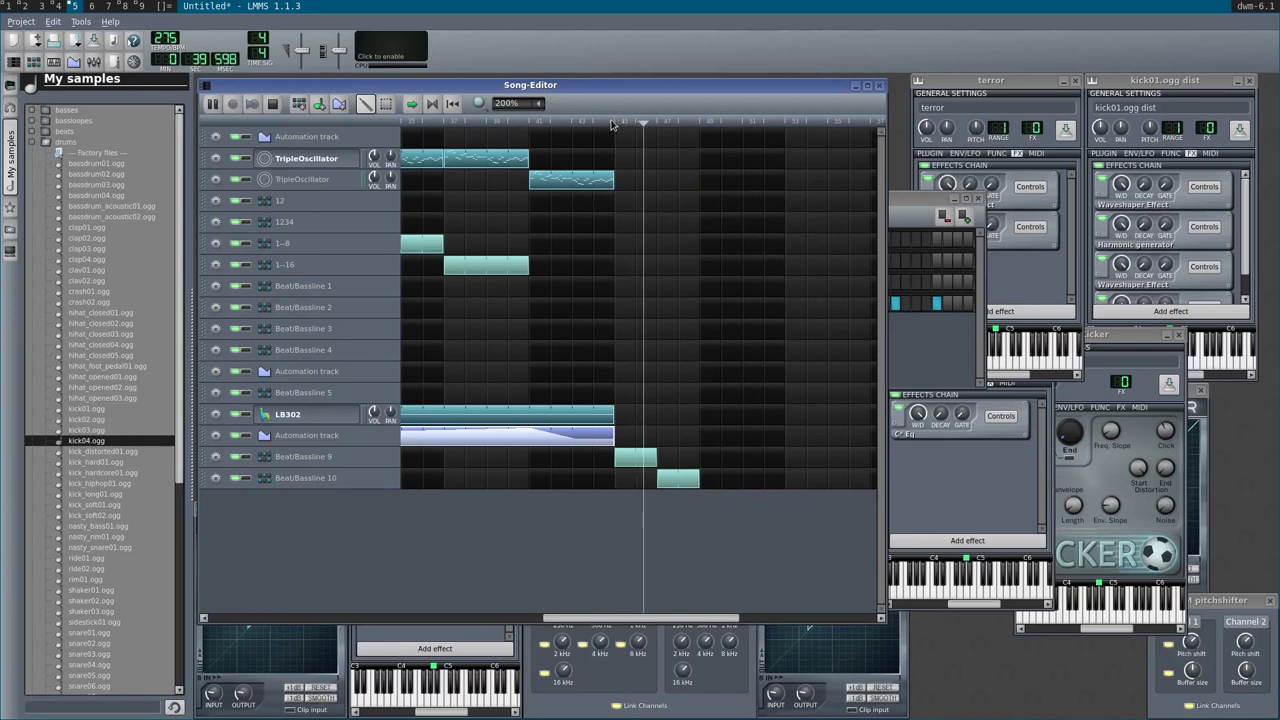
{"action": "key", "text": "space"}
- Add Beat/Bassline 11 and open its terror pattern in the piano roll
{"action": "left_click", "coordinate": [940, 350]}
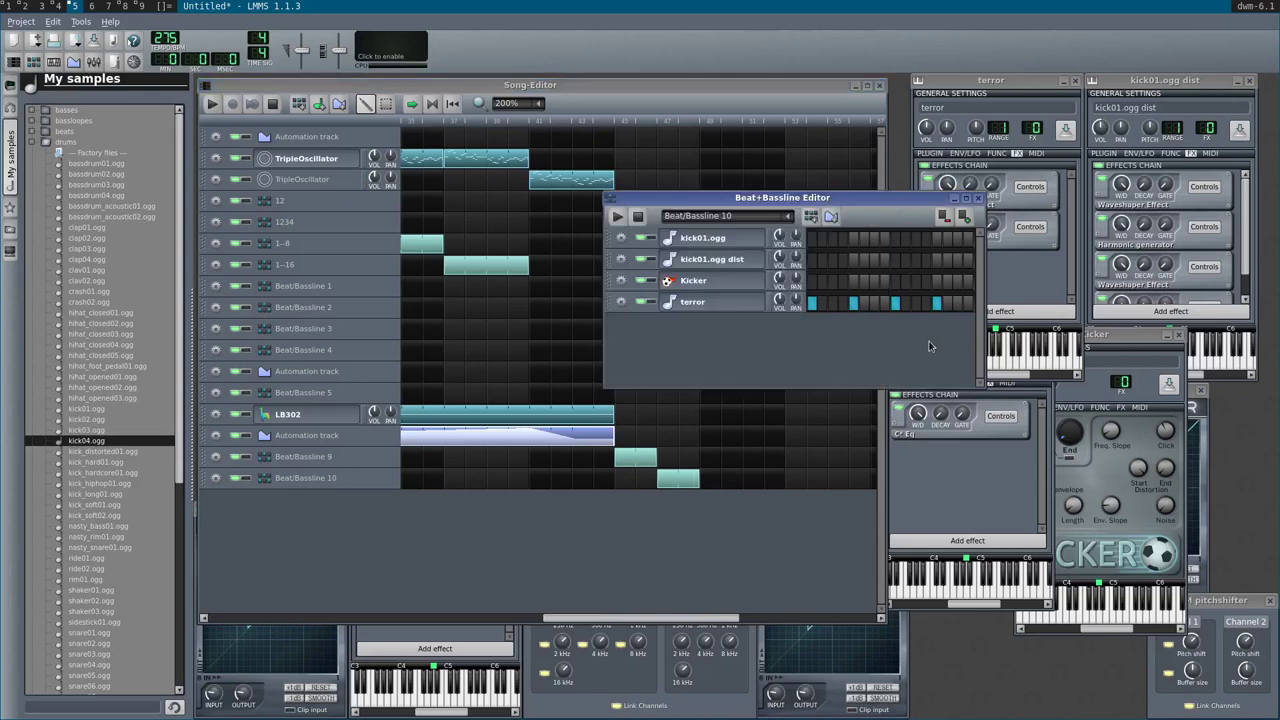
{"action": "left_click", "coordinate": [811, 218]}
{"action": "right_click", "coordinate": [812, 309]}
{"action": "left_click", "coordinate": [818, 312]}
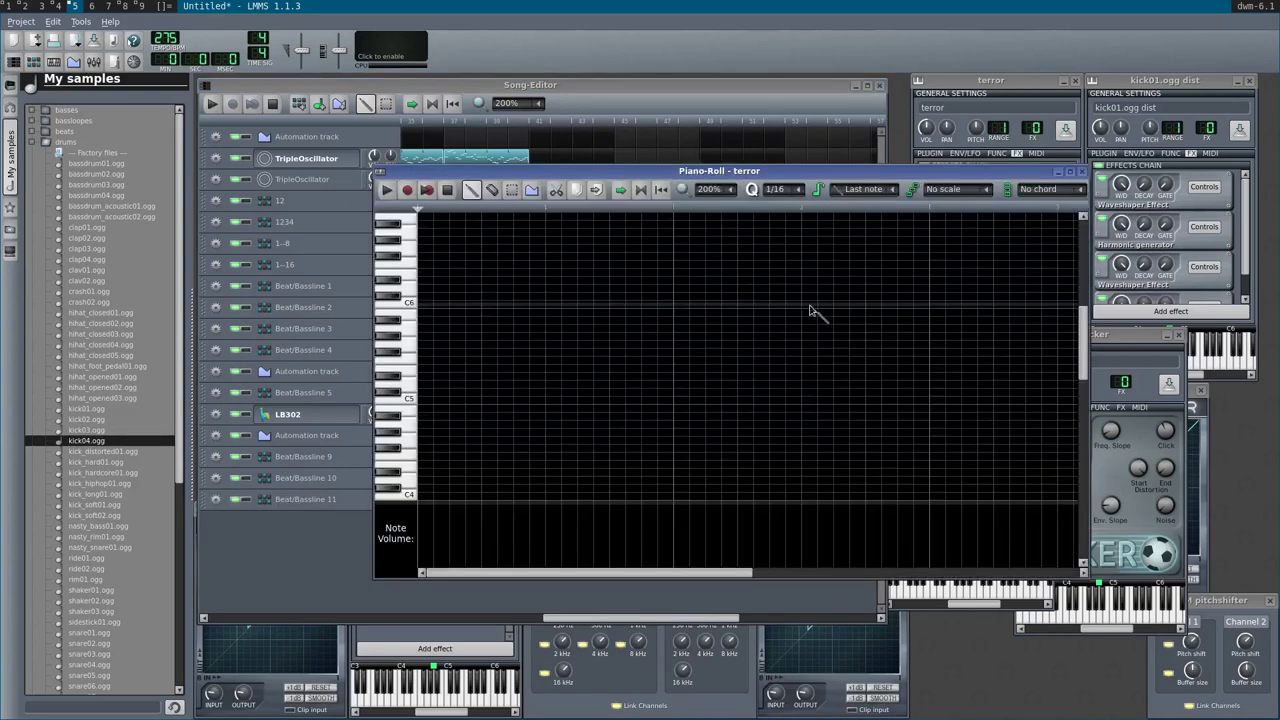
- Fill the first bar of terror's pattern with eight consecutive eighth notes on C7 and audition them
{"action": "scroll", "coordinate": [410, 342], "scroll_direction": "up", "scroll_amount": 2}
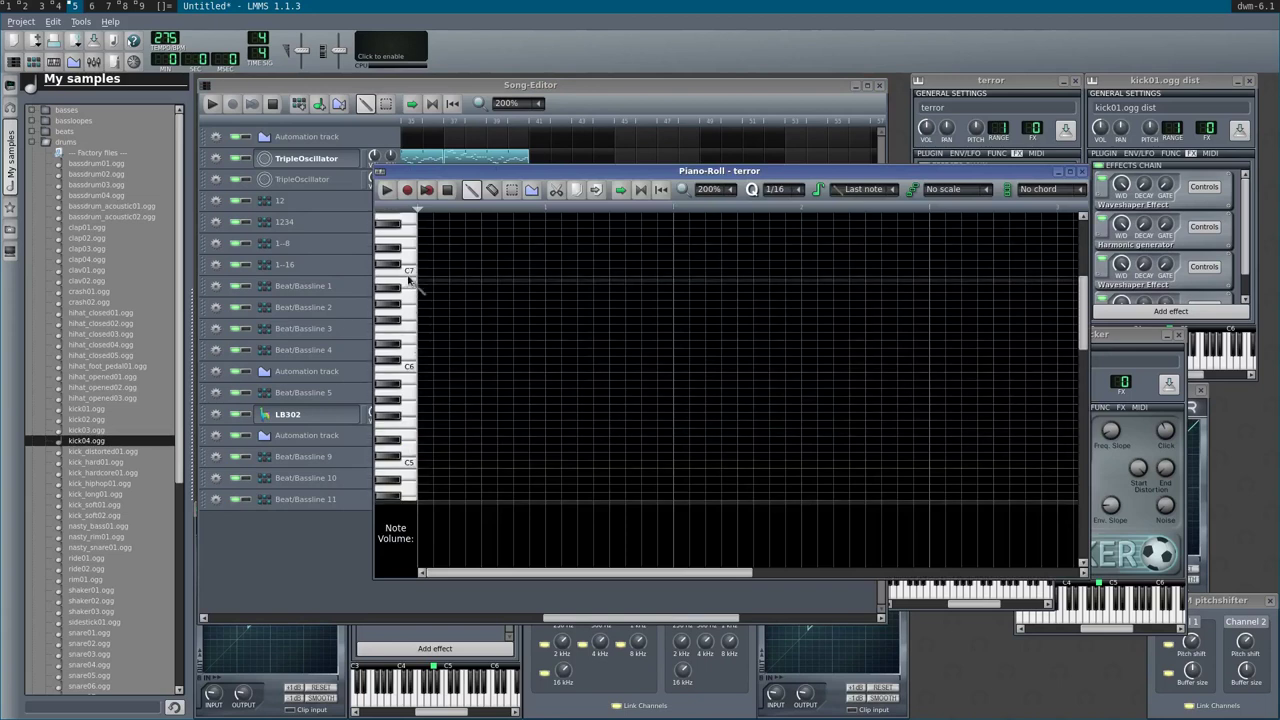
{"action": "left_click", "coordinate": [428, 272]}
{"action": "left_click", "coordinate": [462, 273]}
{"action": "left_click", "coordinate": [500, 272]}
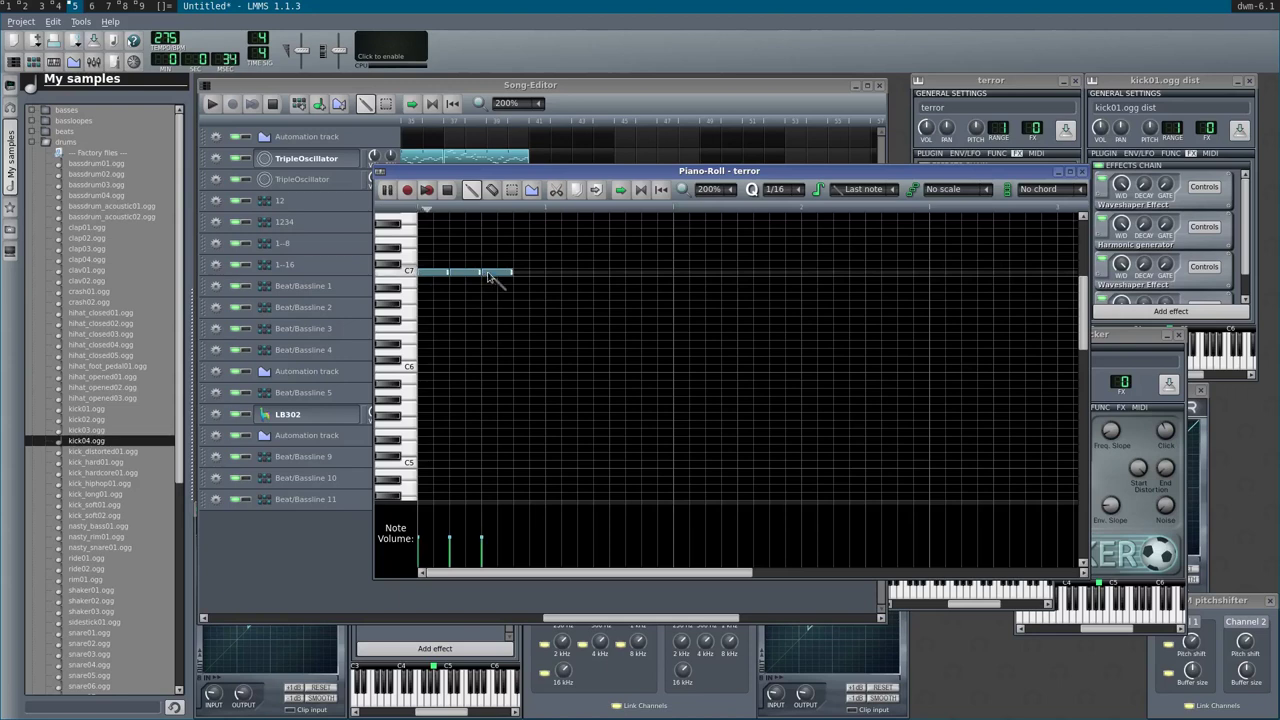
{"action": "left_click", "coordinate": [531, 272]}
{"action": "left_click", "coordinate": [562, 273]}
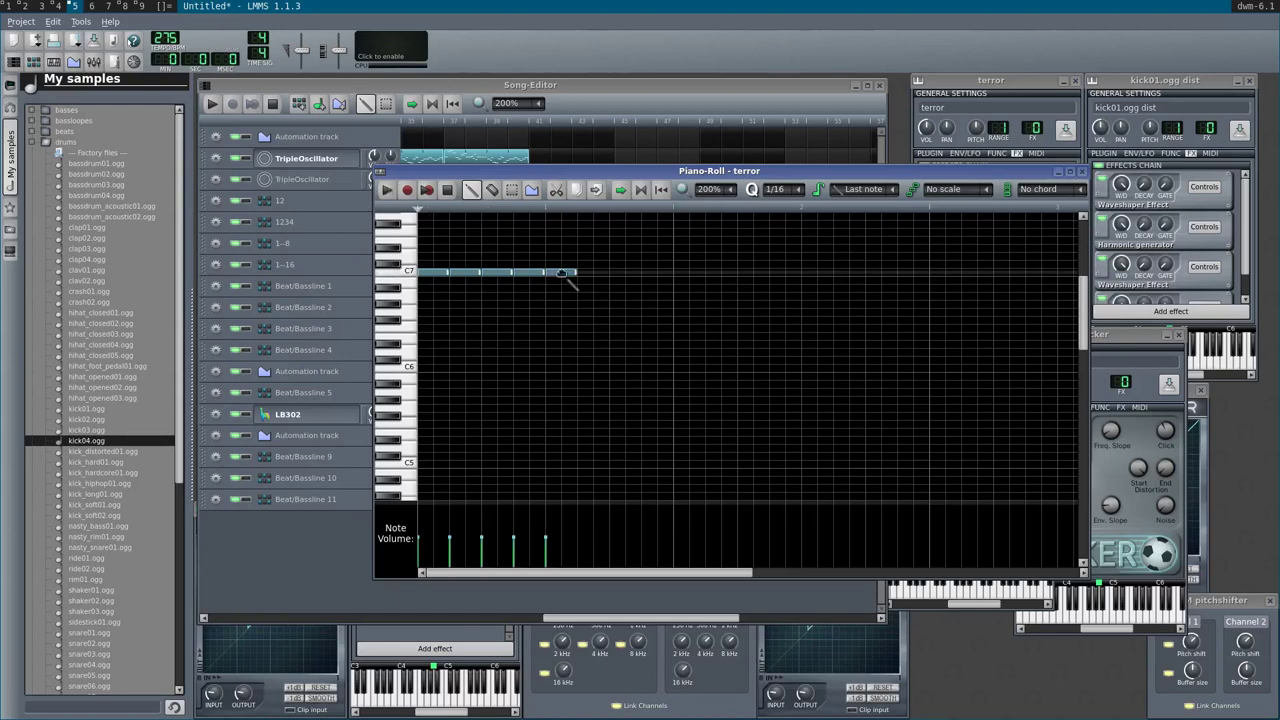
{"action": "left_click", "coordinate": [592, 273]}
{"action": "left_click", "coordinate": [622, 273]}
{"action": "left_click", "coordinate": [650, 273]}
{"action": "key", "text": "space"}
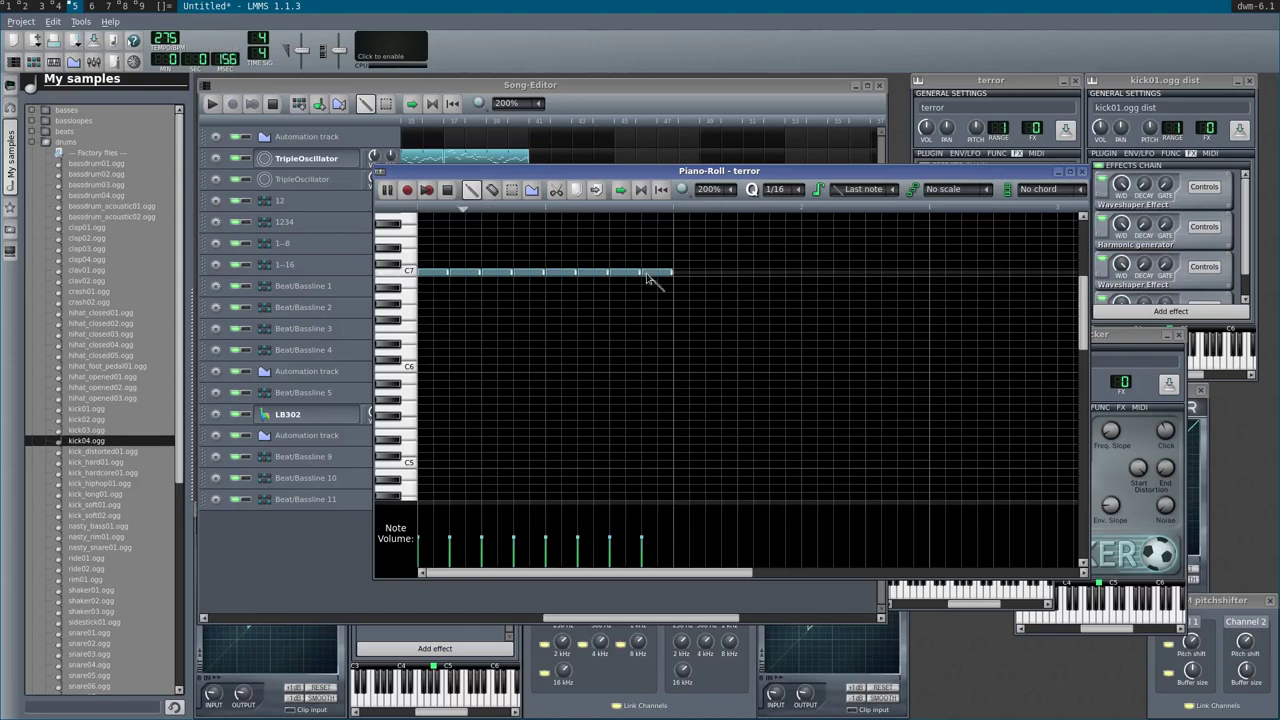
{"action": "key", "text": "space"}
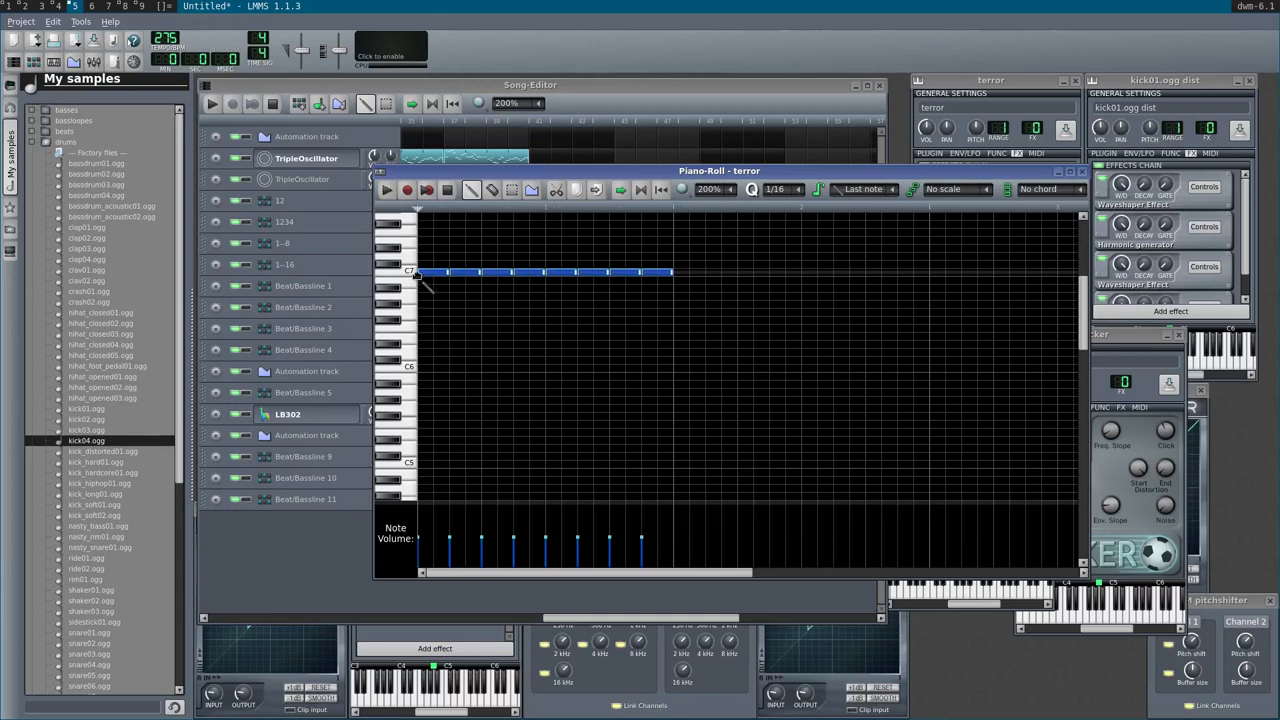
- Move all of terror's notes down an octave to C6 and audition the pattern
{"action": "left_click_drag", "start_coordinate": [449, 277], "coordinate": [428, 371]}
{"action": "key", "text": "space"}
{"action": "key", "text": "space"}
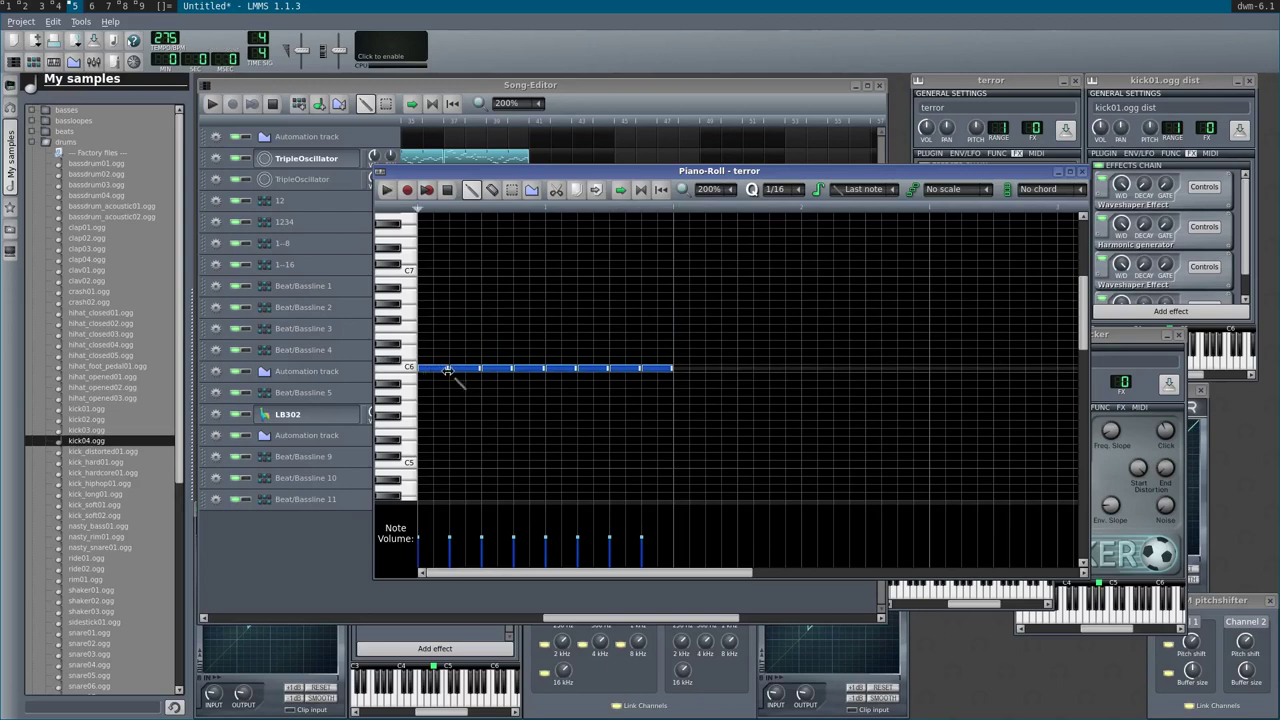
- Halve the length of terror's C6 notes, paste a copy into the gaps to make continuous sixteenths, and audition the pattern
{"action": "left_click_drag", "start_coordinate": [448, 372], "coordinate": [427, 373]}
{"action": "left_click", "coordinate": [434, 371]}
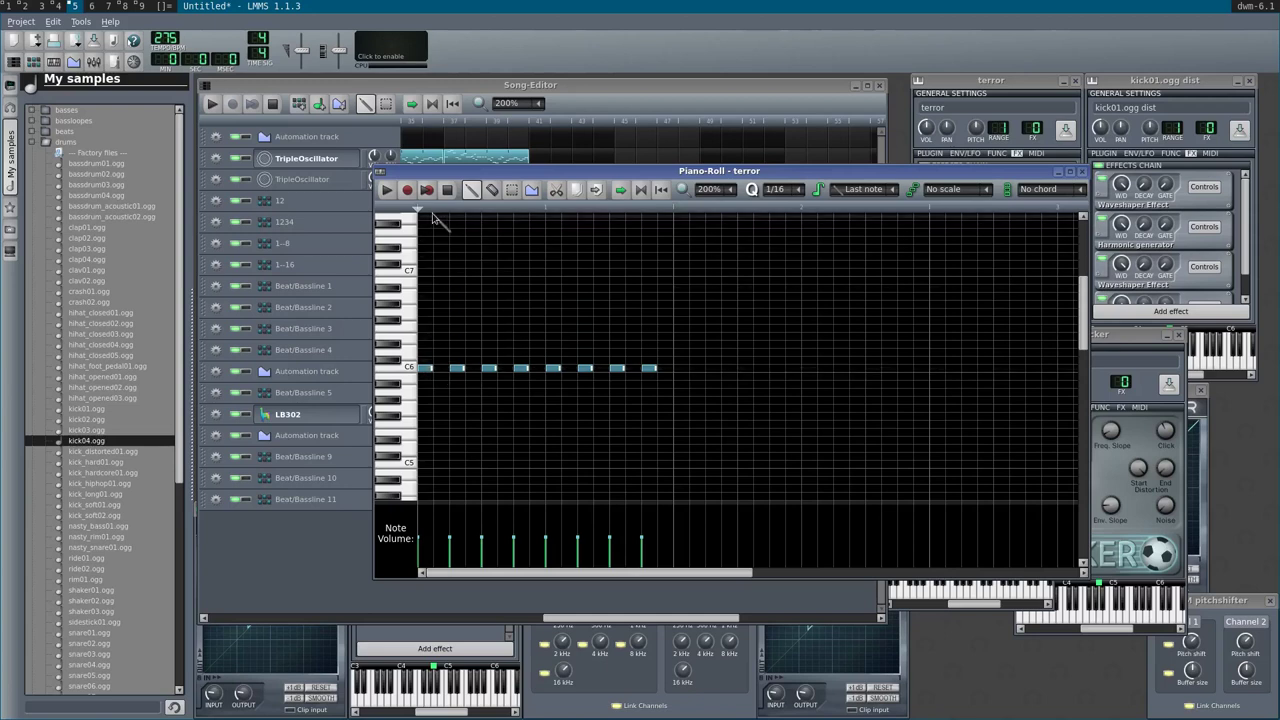
{"action": "key", "text": "ctrl+v"}
{"action": "key", "text": "space"}
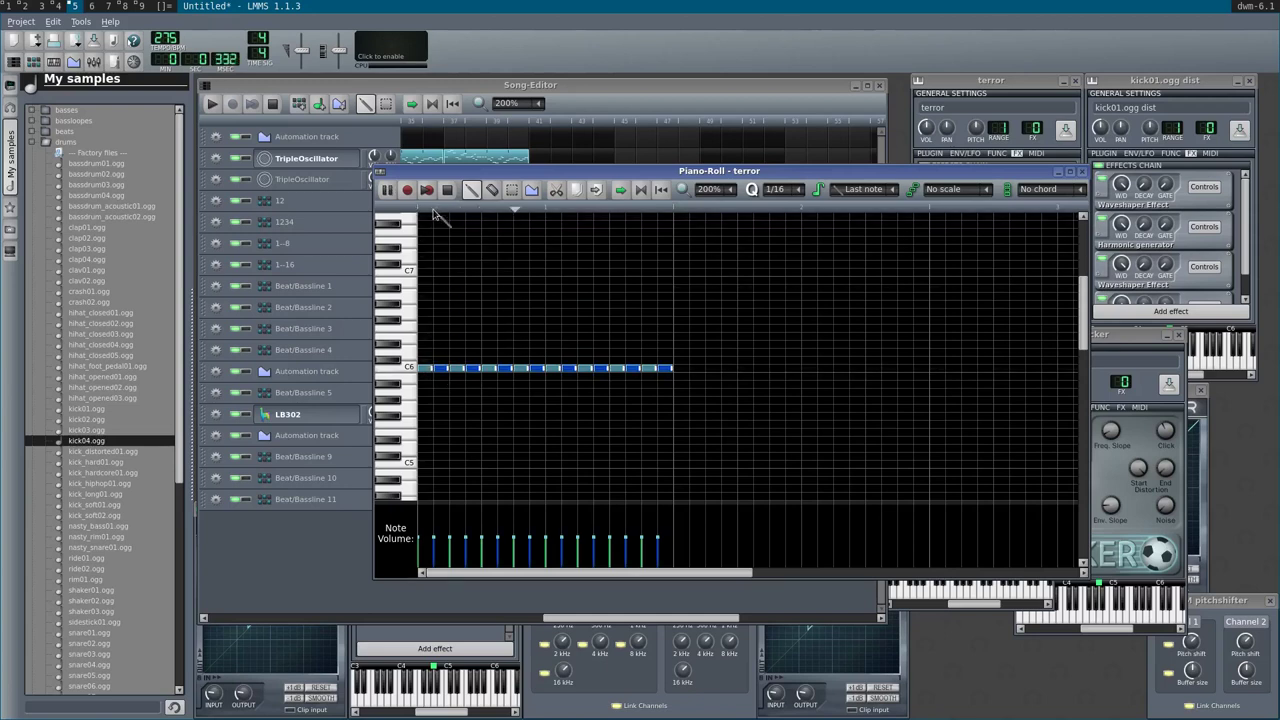
{"action": "key", "text": "space"}
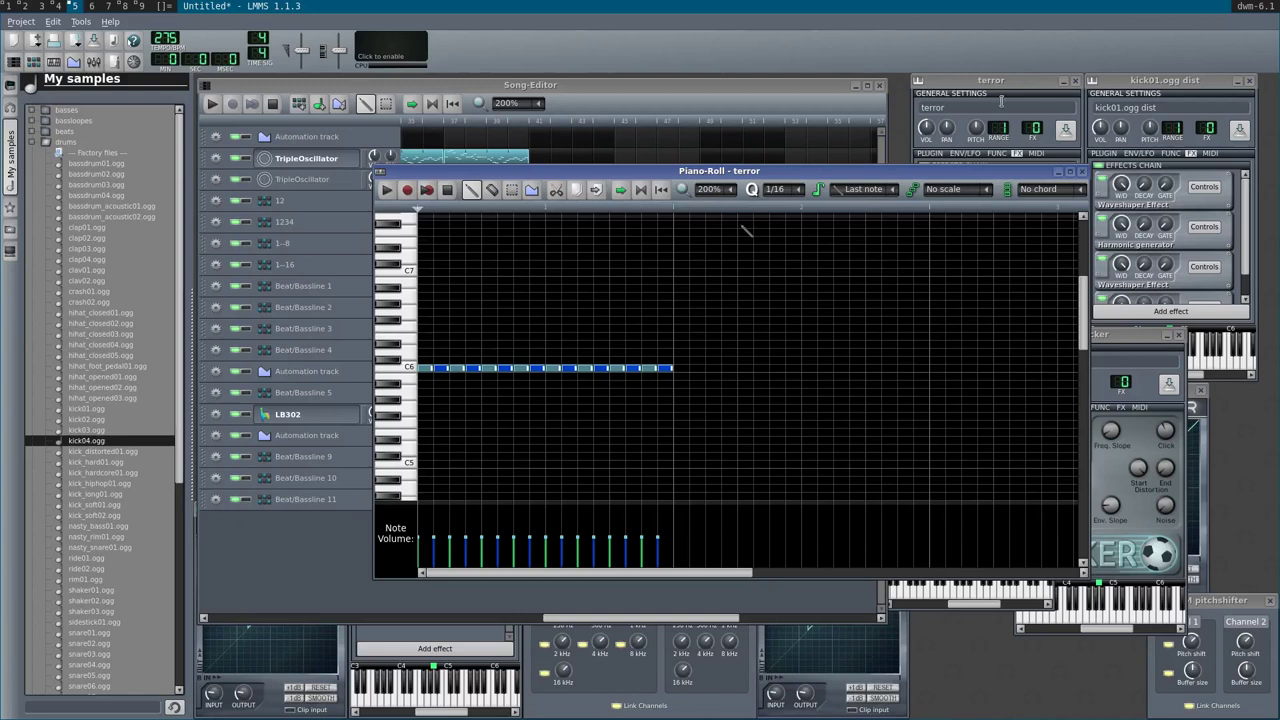
- Place a four-bar Beat/Bassline 11 block directly after the Beat/Bassline 10 block and play the new section
{"action": "left_click", "coordinate": [1081, 172]}
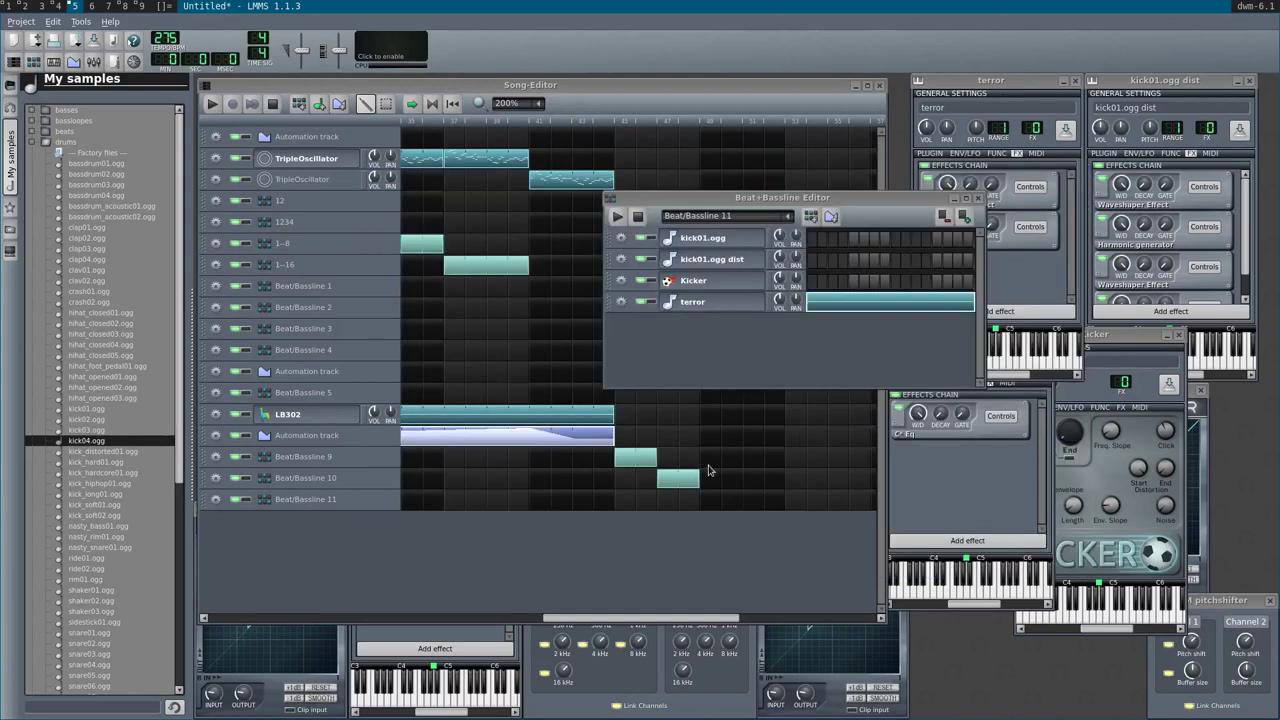
{"action": "left_click", "coordinate": [718, 499]}
{"action": "left_click_drag", "start_coordinate": [724, 511], "coordinate": [787, 509]}
{"action": "key", "text": "space"}
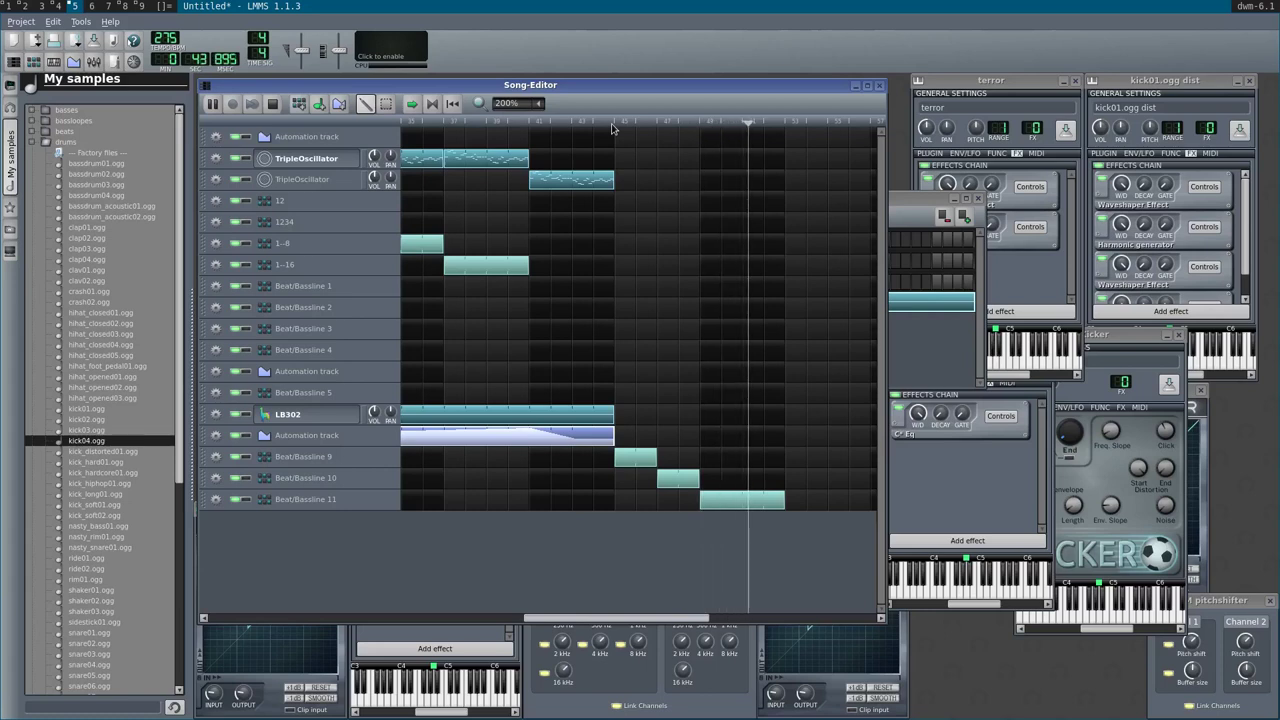
{"action": "key", "text": "space"}
- Try a short 1234 block after the Beat/Bassline 11 block, audition it in the song and delete it
{"action": "left_click_drag", "start_coordinate": [600, 617], "coordinate": [656, 613]}
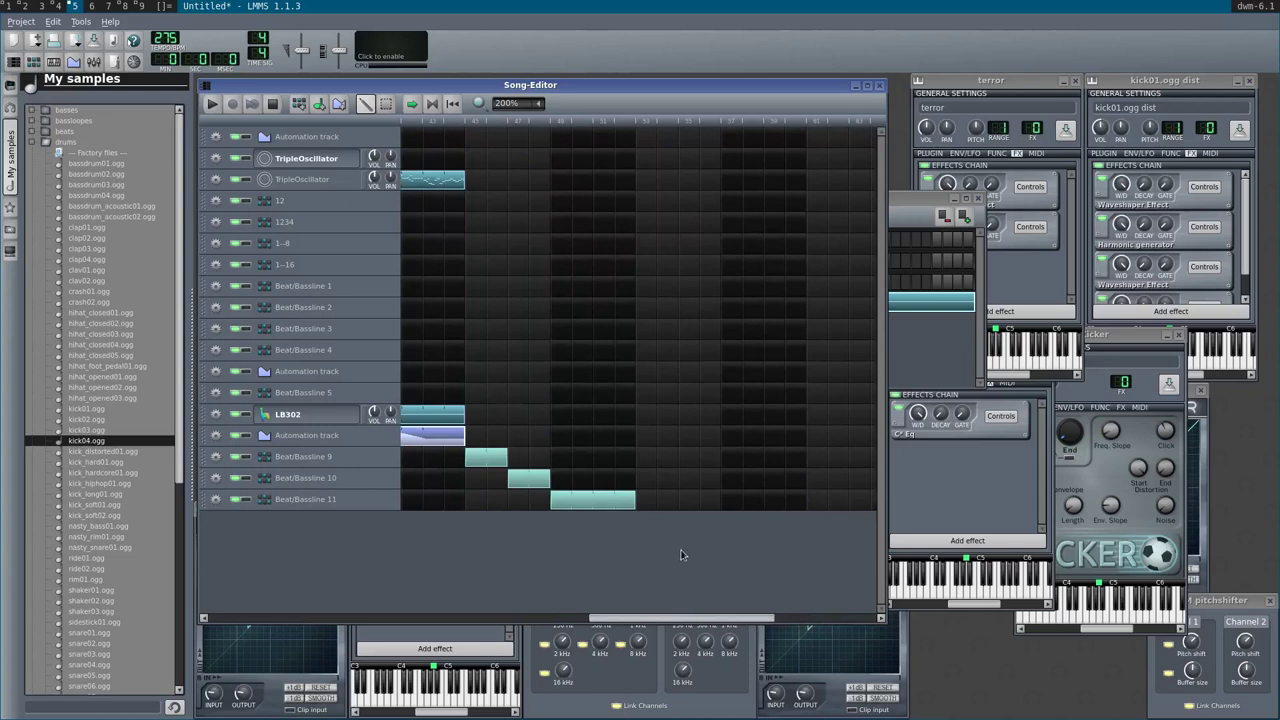
{"action": "scroll", "coordinate": [682, 548], "scroll_direction": "down", "scroll_amount": 2}
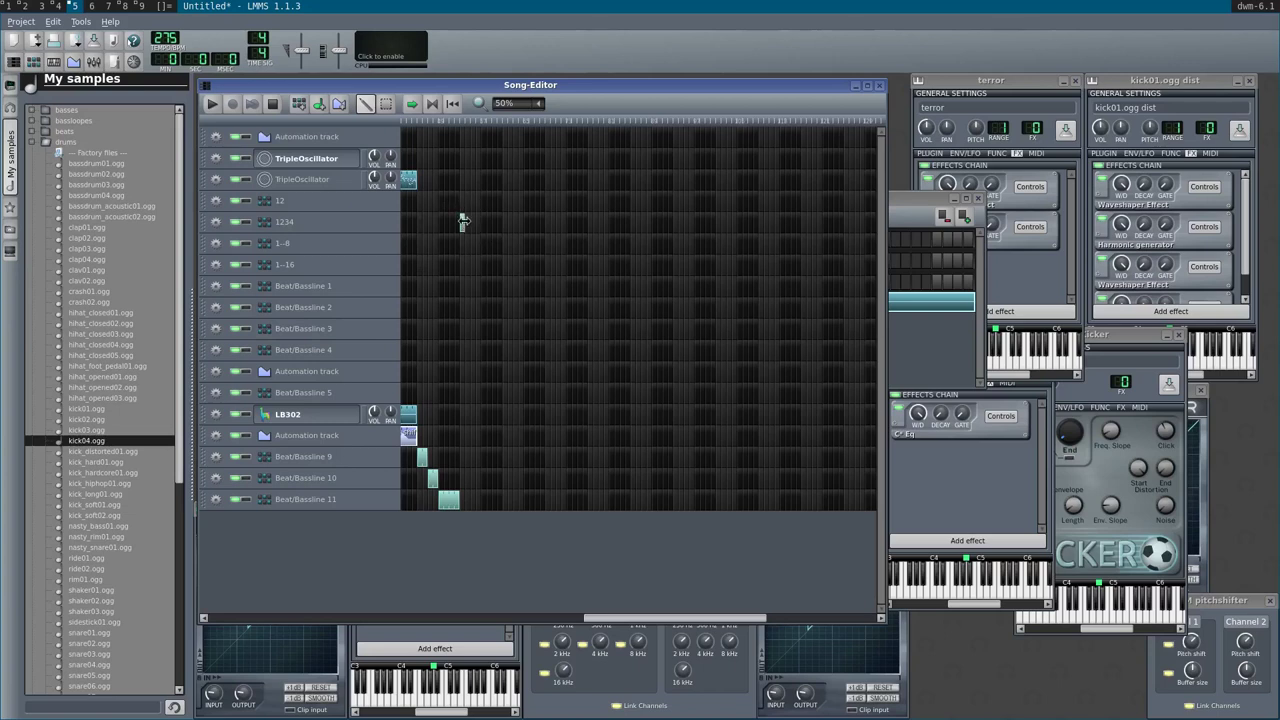
{"action": "key", "text": "space"}
{"action": "left_click", "coordinate": [676, 124]}
{"action": "key", "text": "space"}
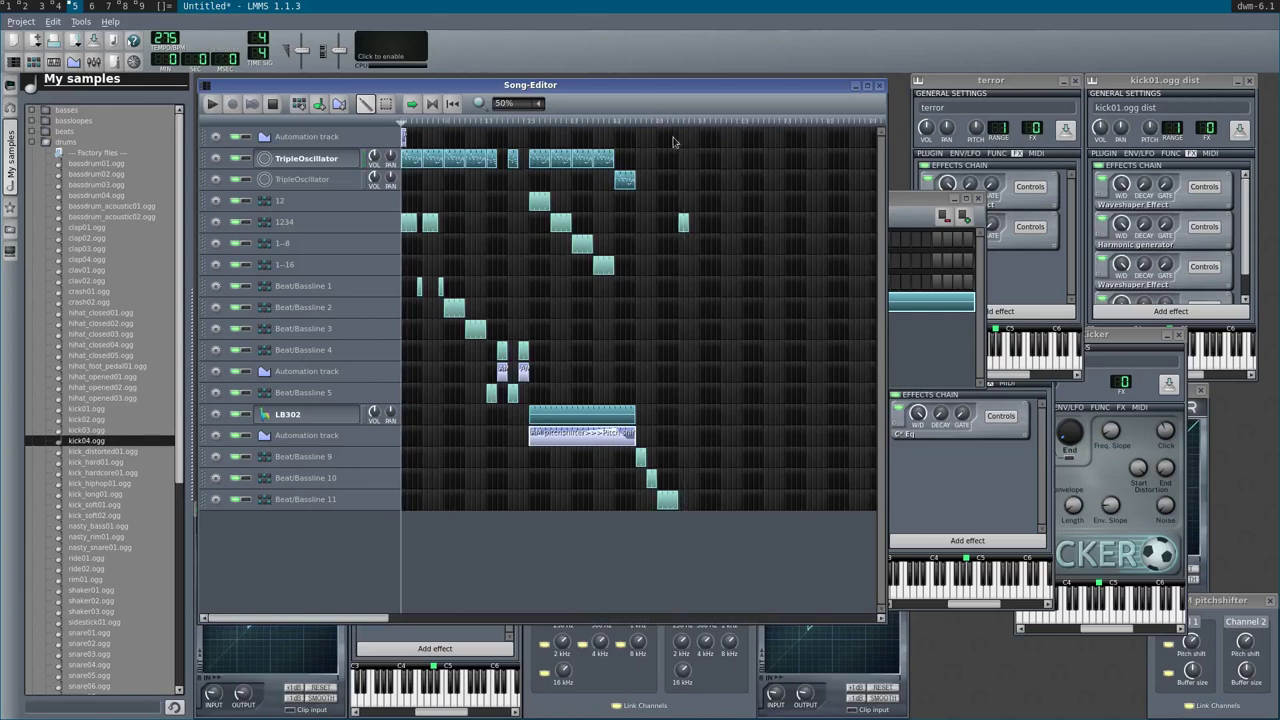
{"action": "right_click", "coordinate": [686, 223]}
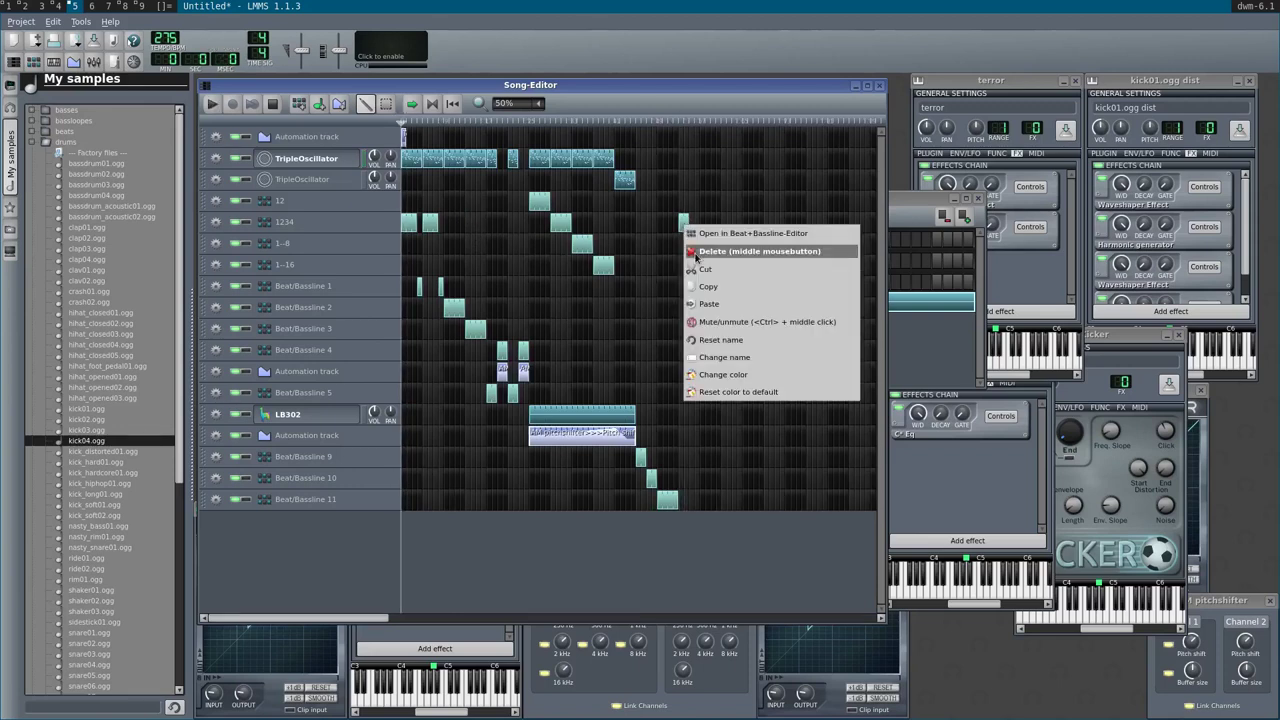
{"action": "left_click", "coordinate": [696, 253]}
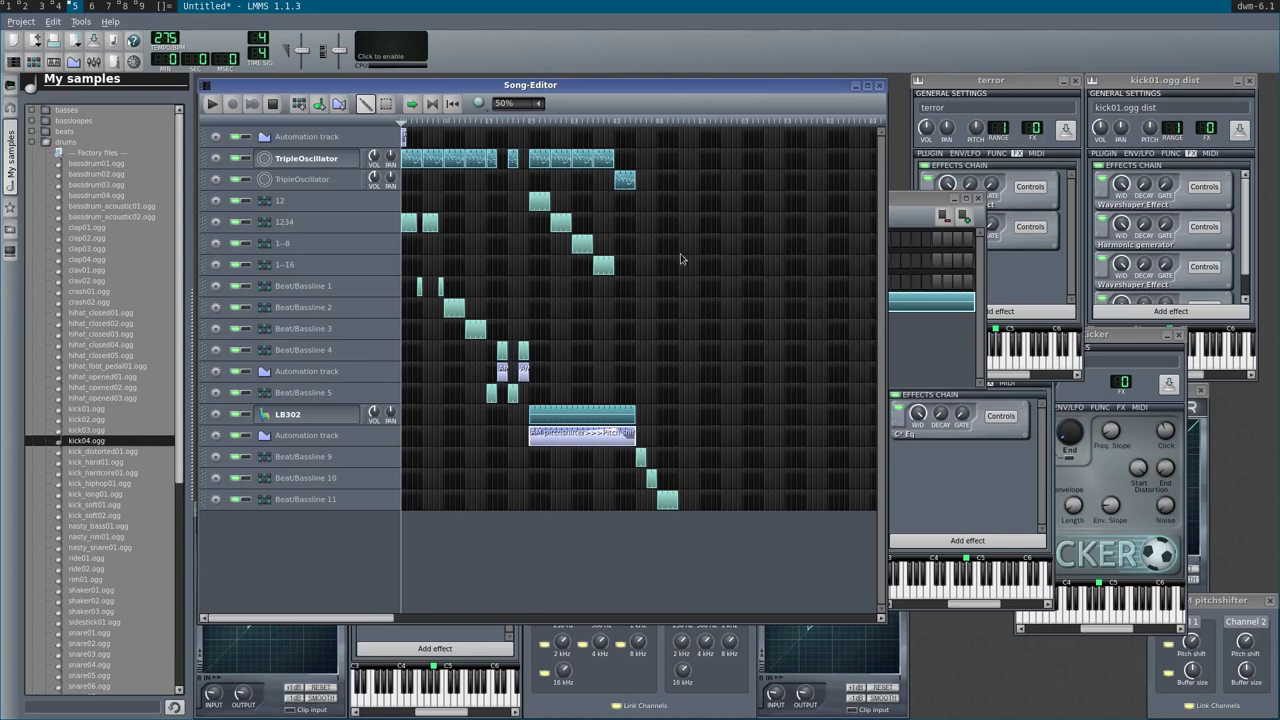
- Review the kick patterns in Beat/Bassline 1, 2, 3 and 5, auditioning Beat/Bassline 1 and 5
{"action": "left_click", "coordinate": [320, 289]}
{"action": "left_click", "coordinate": [916, 348]}
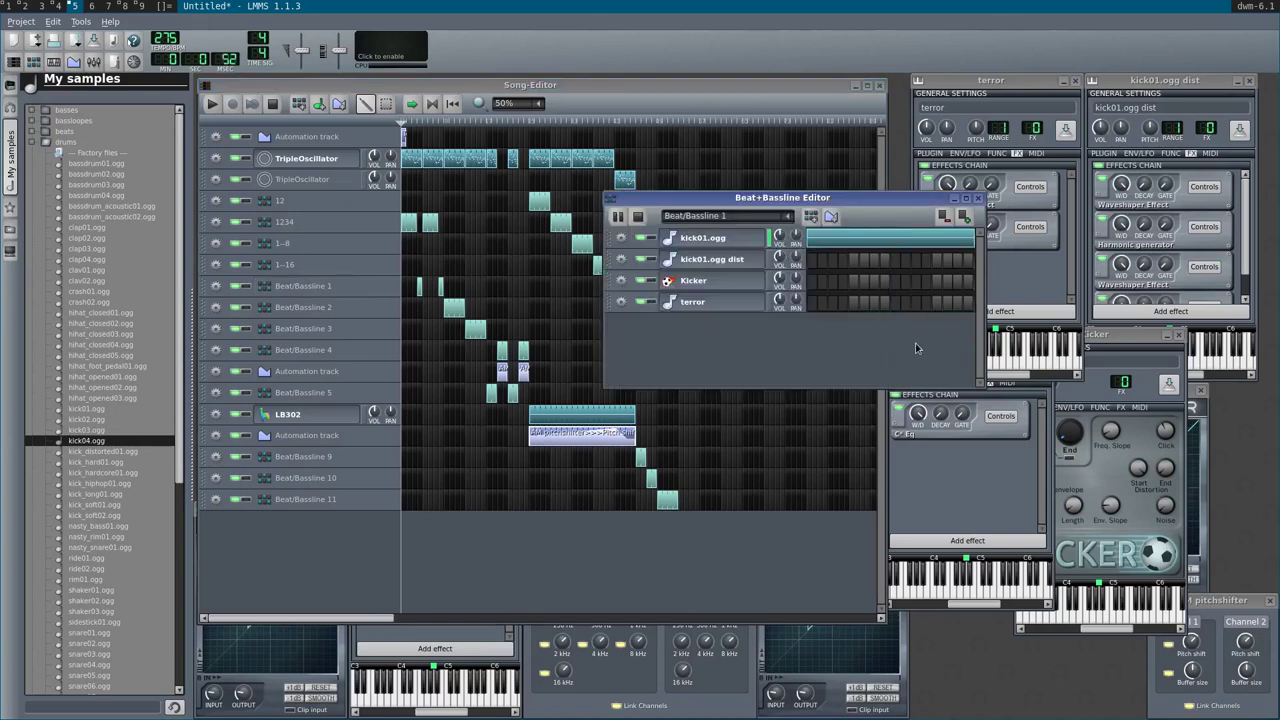
{"action": "key", "text": "space"}
{"action": "left_click", "coordinate": [799, 222]}
{"action": "left_click", "coordinate": [686, 302]}
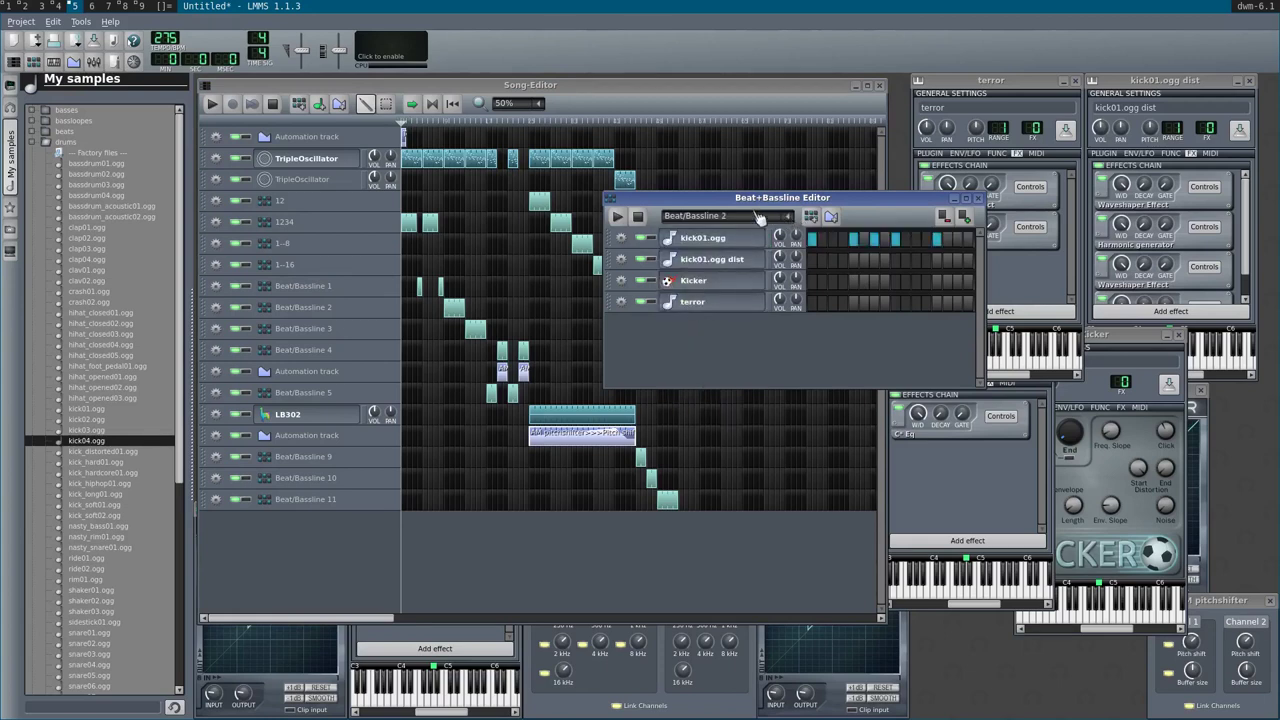
{"action": "left_click", "coordinate": [785, 220]}
{"action": "left_click", "coordinate": [718, 327]}
{"action": "left_click", "coordinate": [788, 216]}
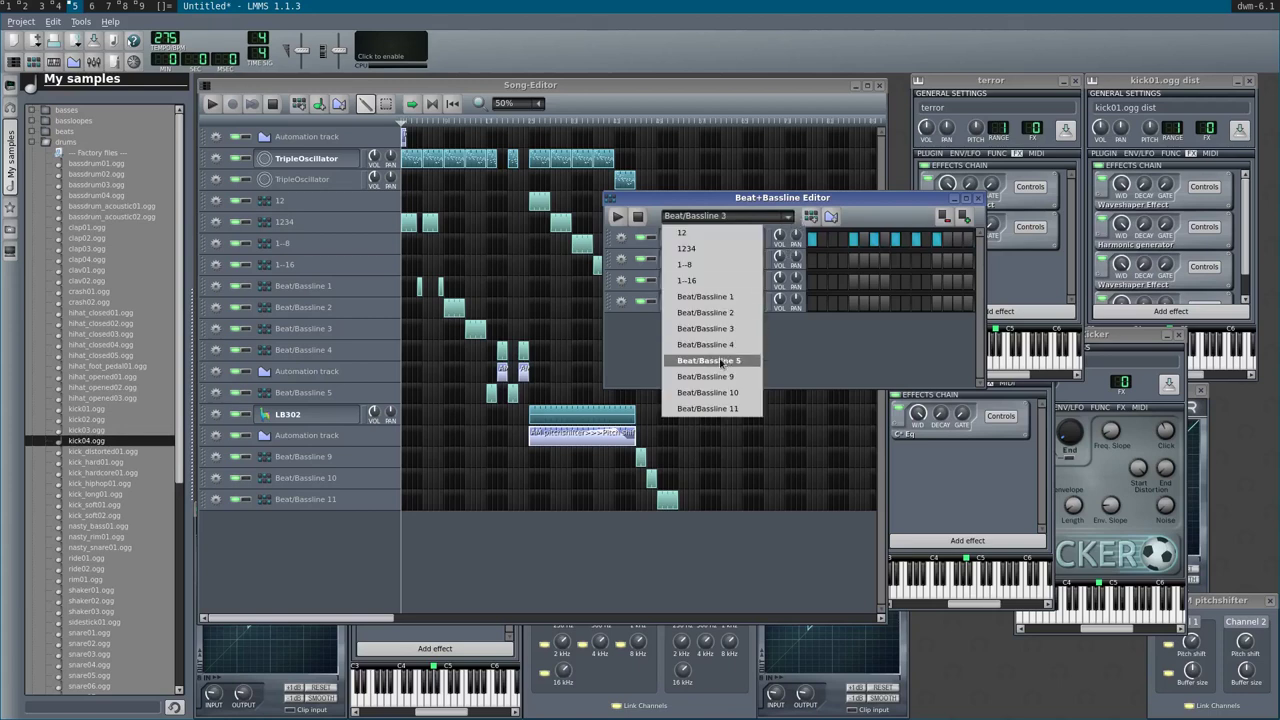
{"action": "left_click", "coordinate": [751, 358]}
{"action": "key", "text": "space"}
{"action": "key", "text": "space"}
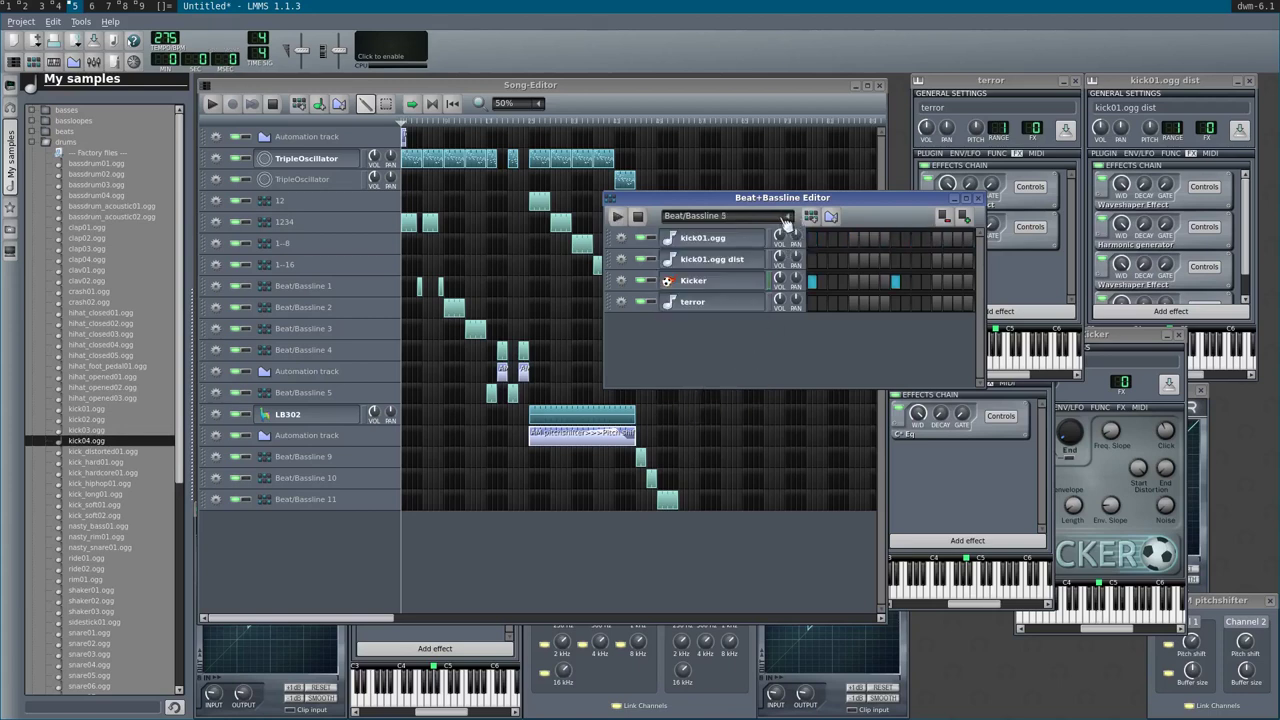
- Examine the kick01.ogg dist instrument's settings and display the Beat/Bassline 10 pattern
{"action": "left_click", "coordinate": [716, 260]}
{"action": "left_click", "coordinate": [718, 262]}
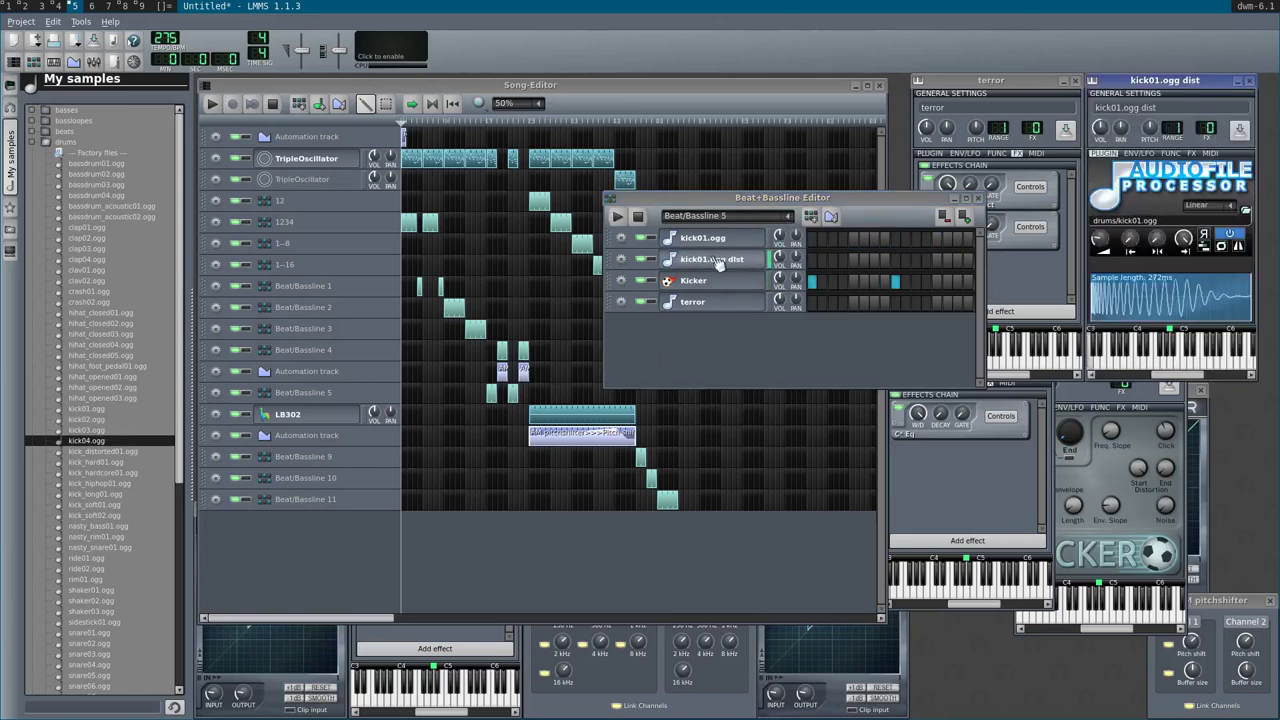
{"action": "left_click", "coordinate": [787, 216]}
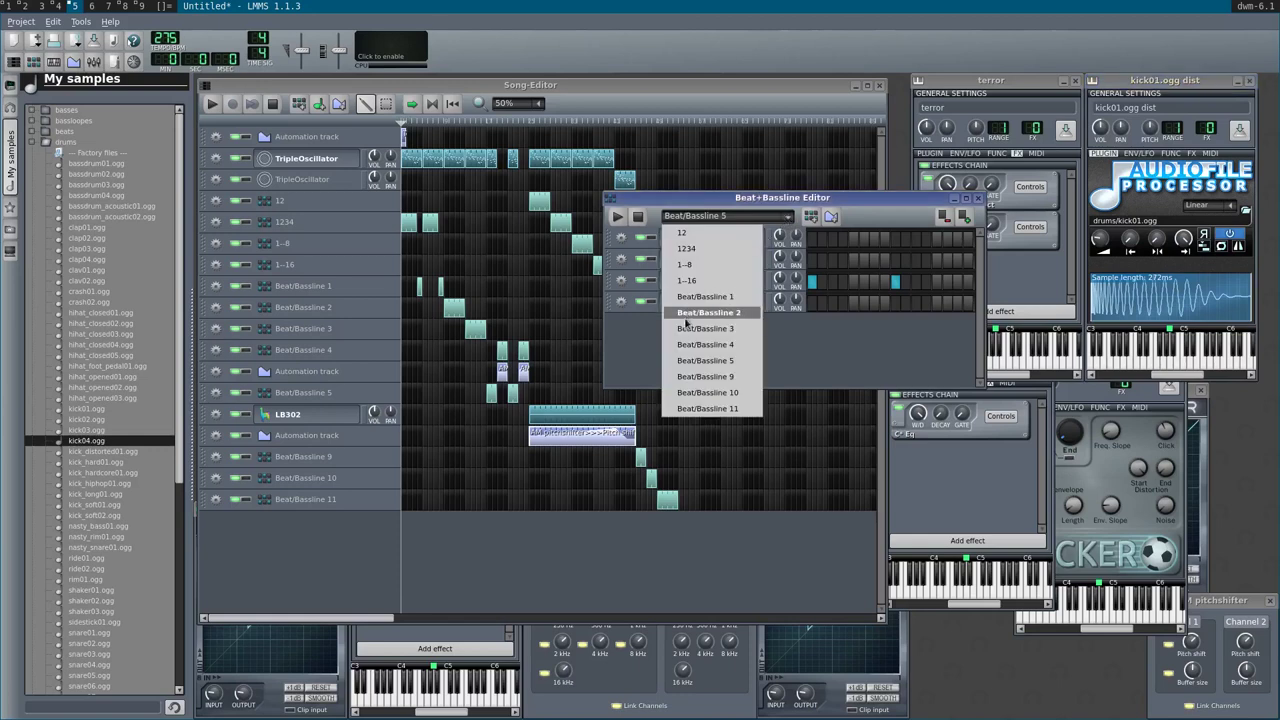
{"action": "left_click", "coordinate": [703, 393]}
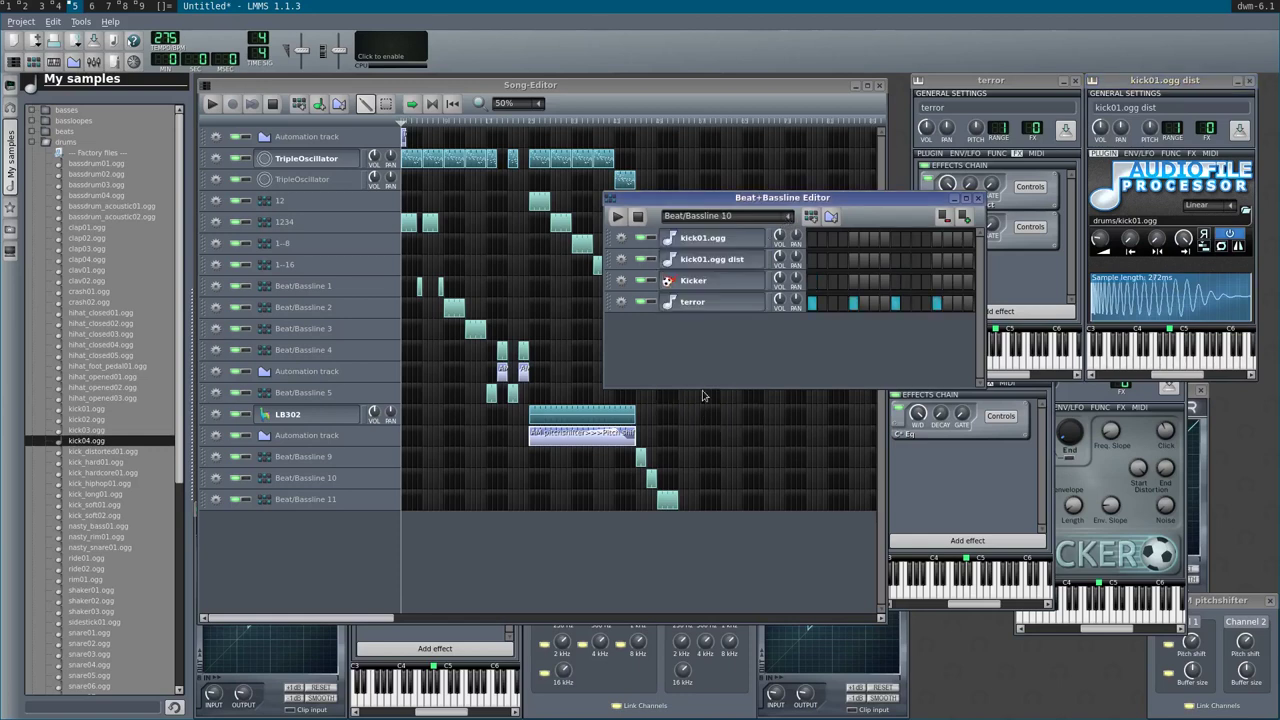
- Create a new Beat/Bassline track with kick01.ogg dist hits on steps 1, 5, 9 and 13, audition it and close the pattern editor
{"action": "left_click", "coordinate": [810, 216]}
{"action": "left_click", "coordinate": [812, 261]}
{"action": "left_click", "coordinate": [853, 261]}
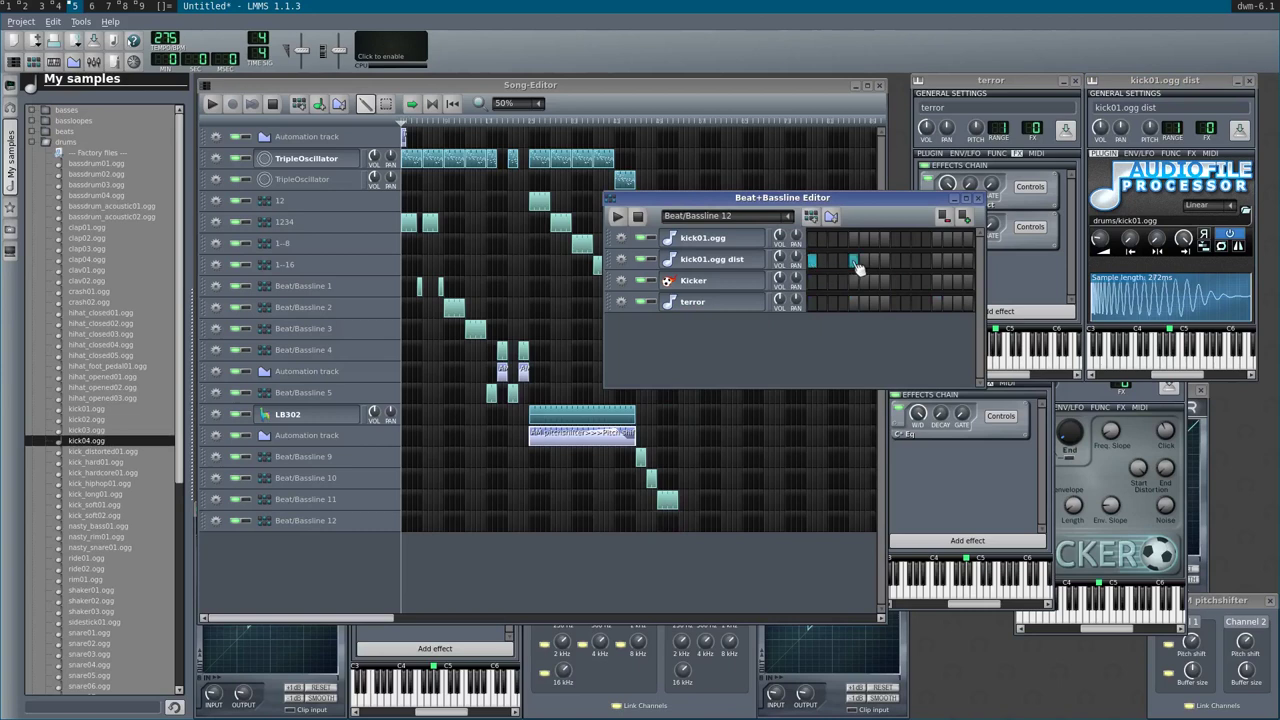
{"action": "left_click", "coordinate": [895, 261]}
{"action": "left_click", "coordinate": [937, 261]}
{"action": "key", "text": "space"}
{"action": "key", "text": "space"}
{"action": "left_click", "coordinate": [979, 199]}
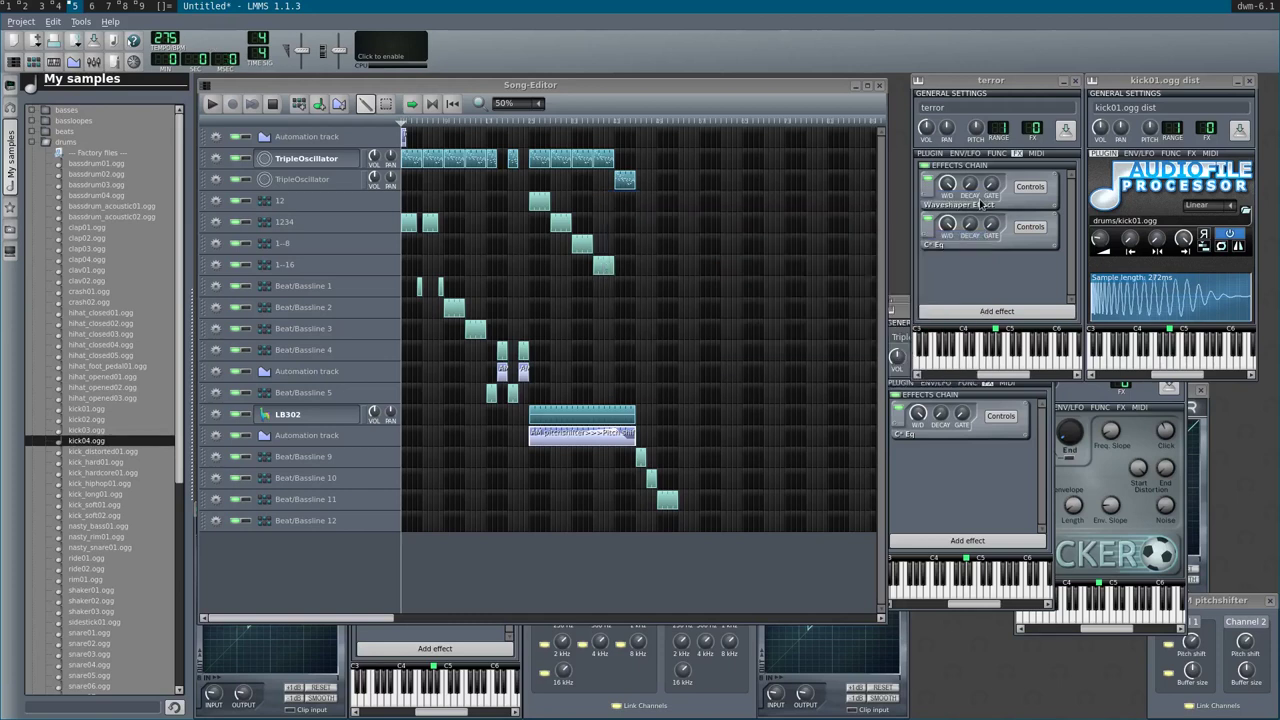
- Place a three-bar Beat/Bassline 12 block after the Beat/Bassline 11 block, follow it with a one-bar Beat/Bassline 11 block and play the section
{"action": "left_click", "coordinate": [681, 522]}
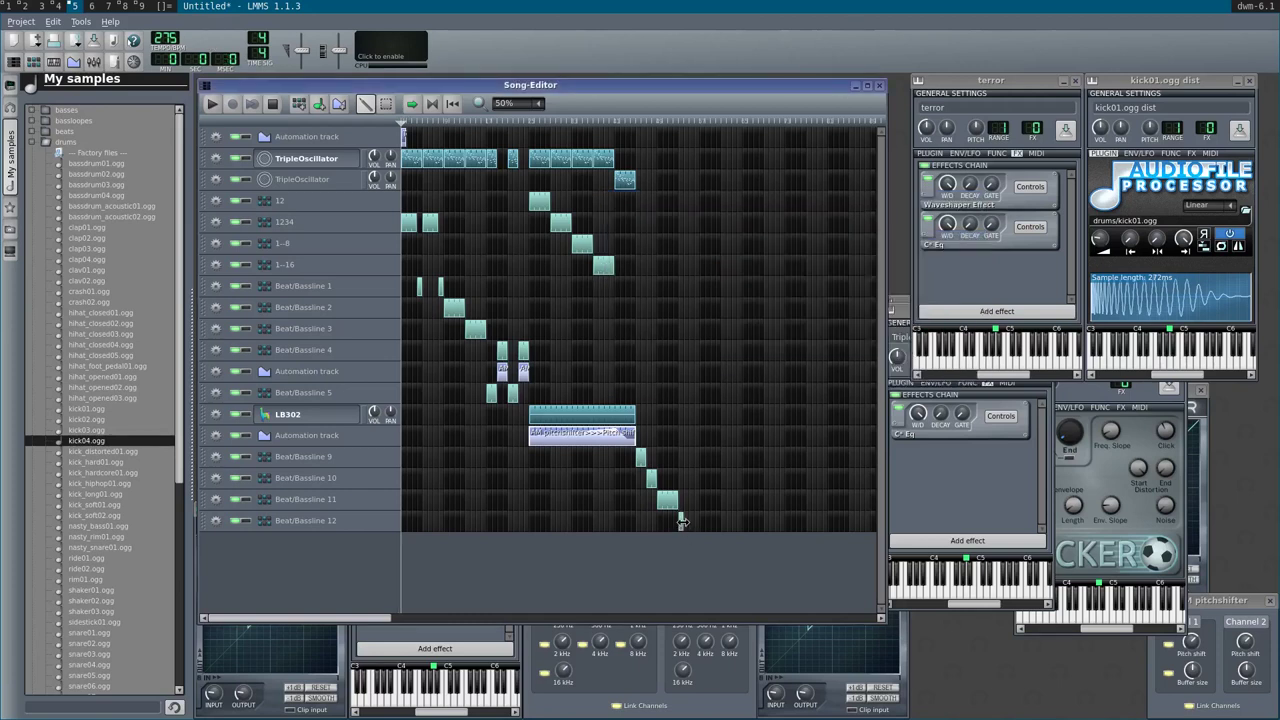
{"action": "left_click_drag", "start_coordinate": [681, 522], "coordinate": [698, 532]}
{"action": "left_click", "coordinate": [702, 500]}
{"action": "left_click_drag", "start_coordinate": [698, 508], "coordinate": [693, 510]}
{"action": "left_click", "coordinate": [655, 124]}
{"action": "key", "text": "space"}
- Create another Beat/Bassline track with kick01.ogg dist on steps 1, 3, 6, 9, 11, 13 and 15, and place one bar after the short Beat/Bassline 11 block
{"action": "left_click", "coordinate": [290, 520]}
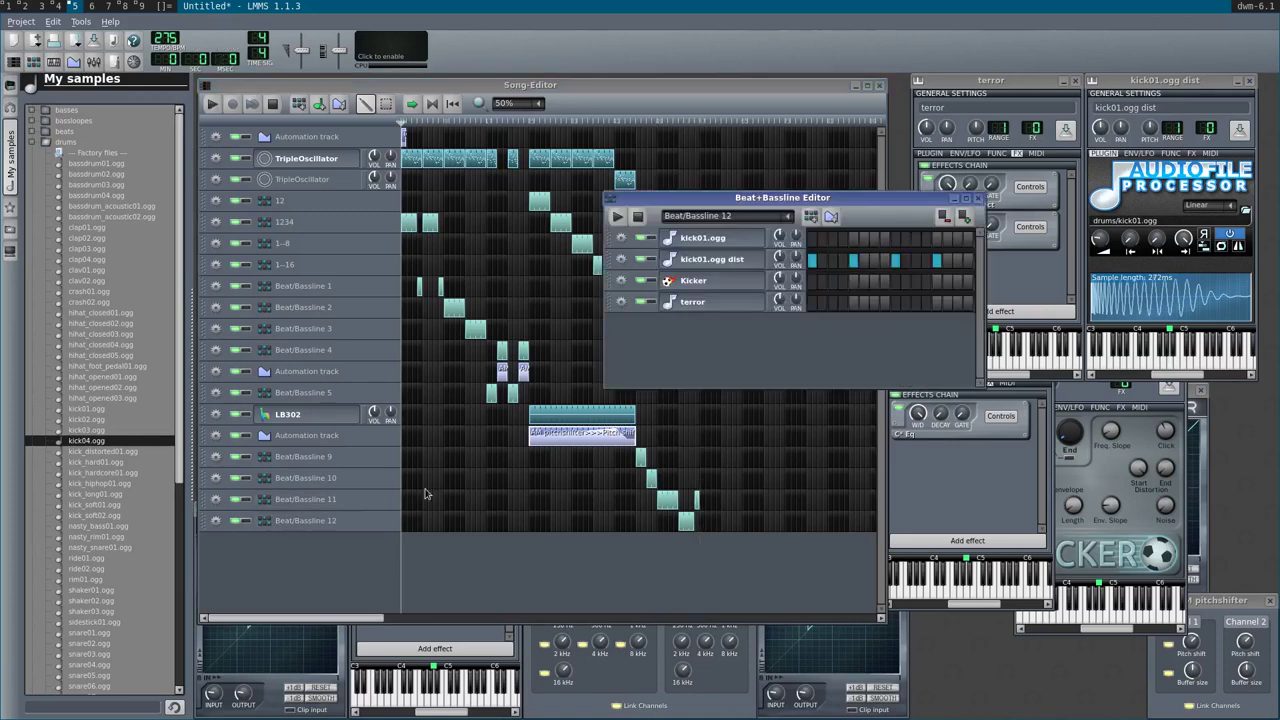
{"action": "left_click", "coordinate": [811, 216]}
{"action": "left_click", "coordinate": [812, 260]}
{"action": "left_click", "coordinate": [832, 260]}
{"action": "left_click", "coordinate": [852, 260]}
{"action": "left_click", "coordinate": [862, 260]}
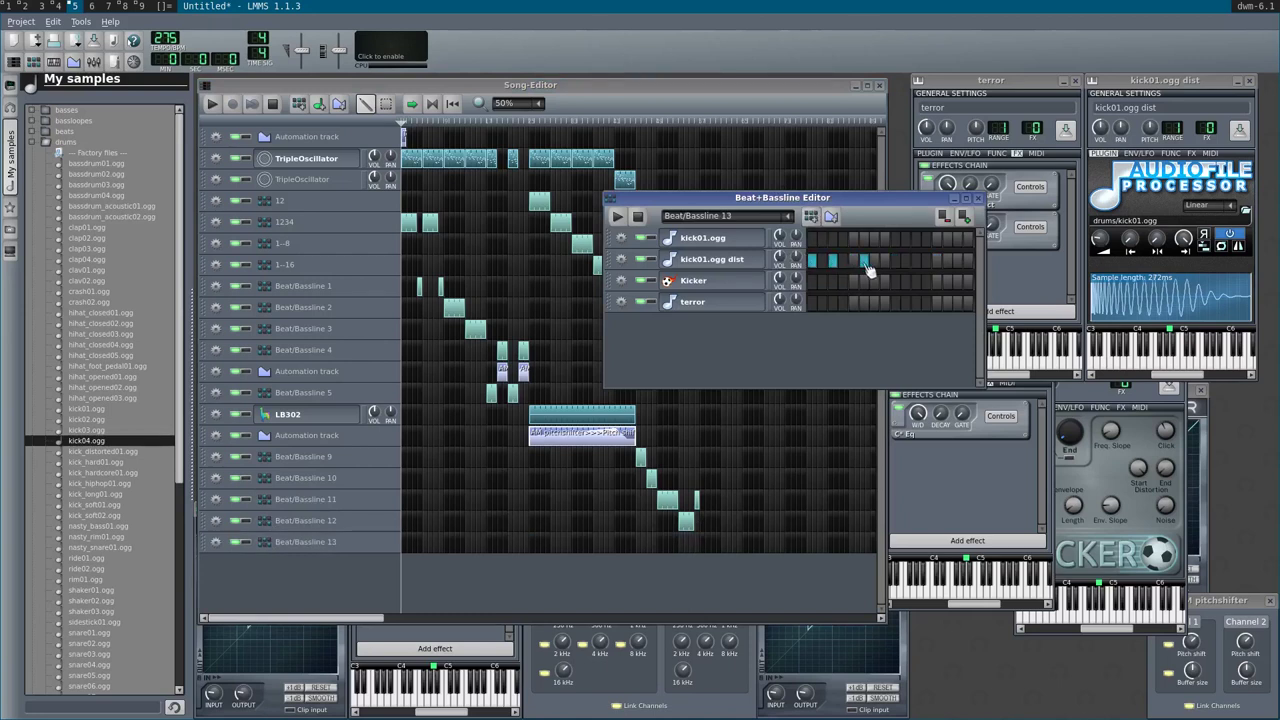
{"action": "key", "text": "space"}
{"action": "left_click", "coordinate": [896, 261]}
{"action": "left_click", "coordinate": [916, 261]}
{"action": "left_click", "coordinate": [939, 261]}
{"action": "left_click", "coordinate": [958, 261]}
{"action": "key", "text": "space"}
{"action": "key", "text": "space"}
{"action": "left_click", "coordinate": [703, 546]}
- Add one more empty Beat/Bassline track and audition the Beat/Bassline 12 pattern
{"action": "left_click", "coordinate": [923, 347]}
{"action": "left_click", "coordinate": [810, 216]}
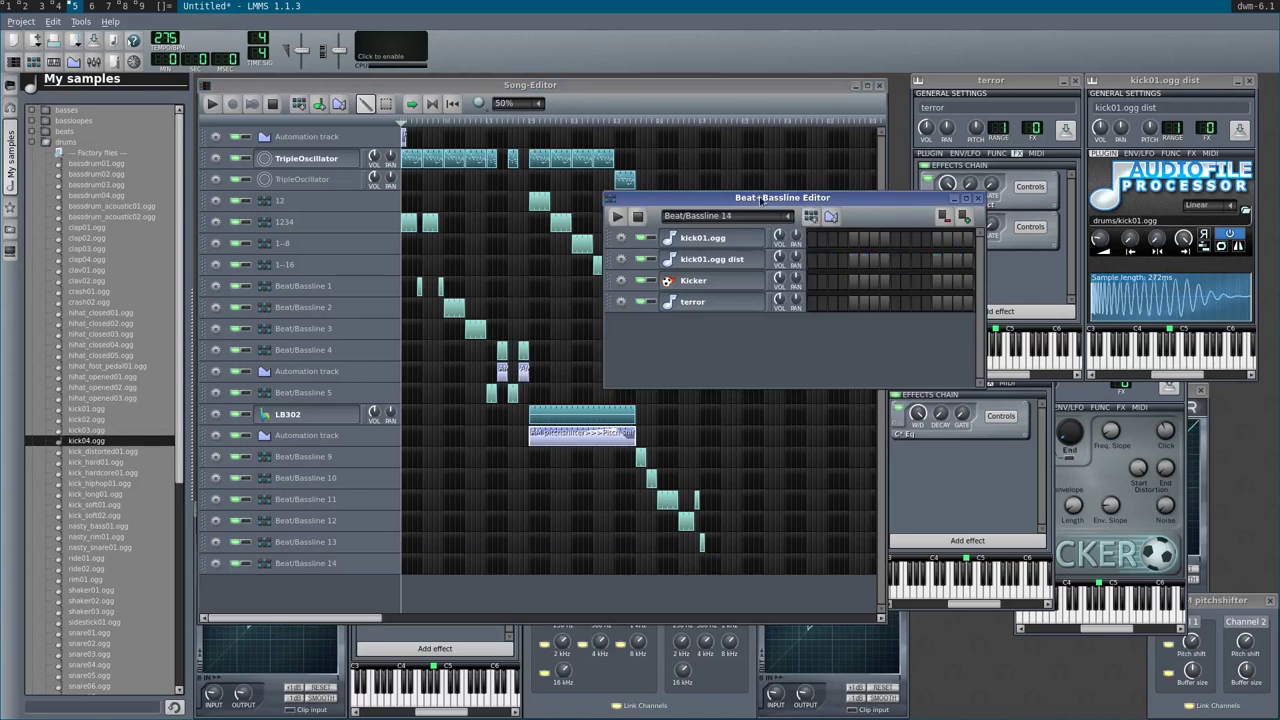
{"action": "left_click", "coordinate": [790, 216]}
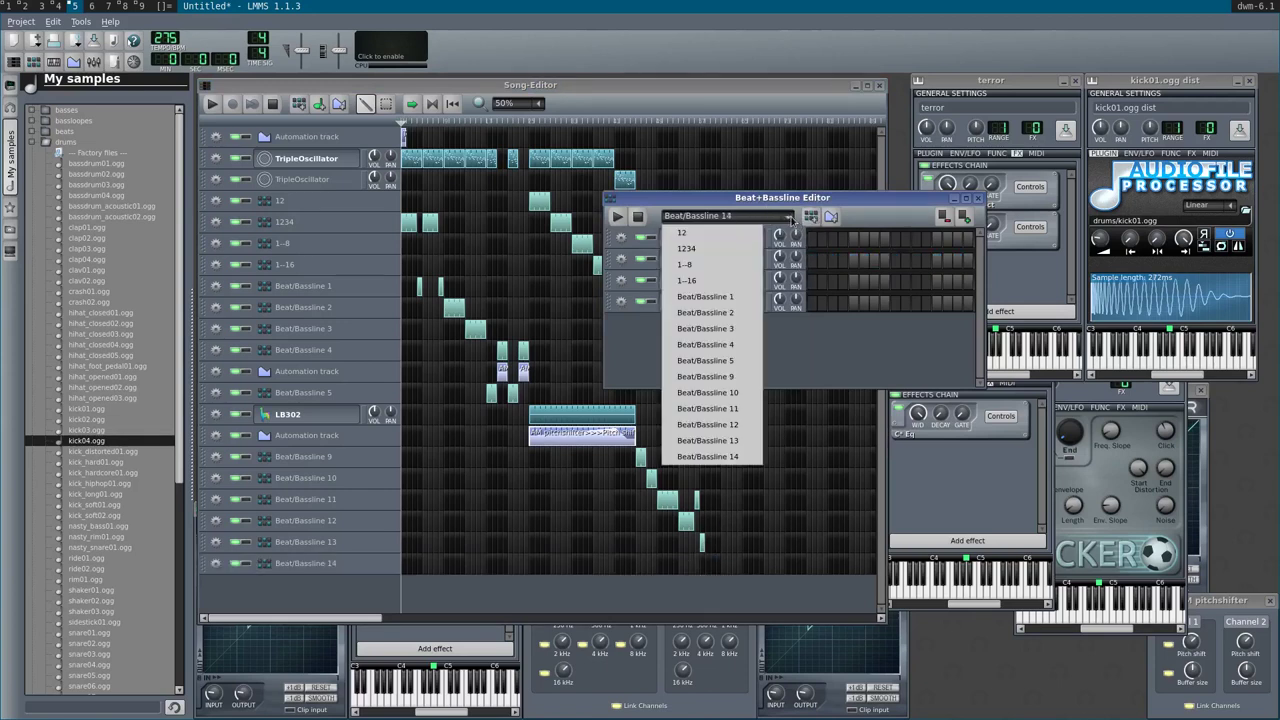
{"action": "left_click", "coordinate": [708, 424]}
{"action": "key", "text": "space"}
{"action": "key", "text": "space"}
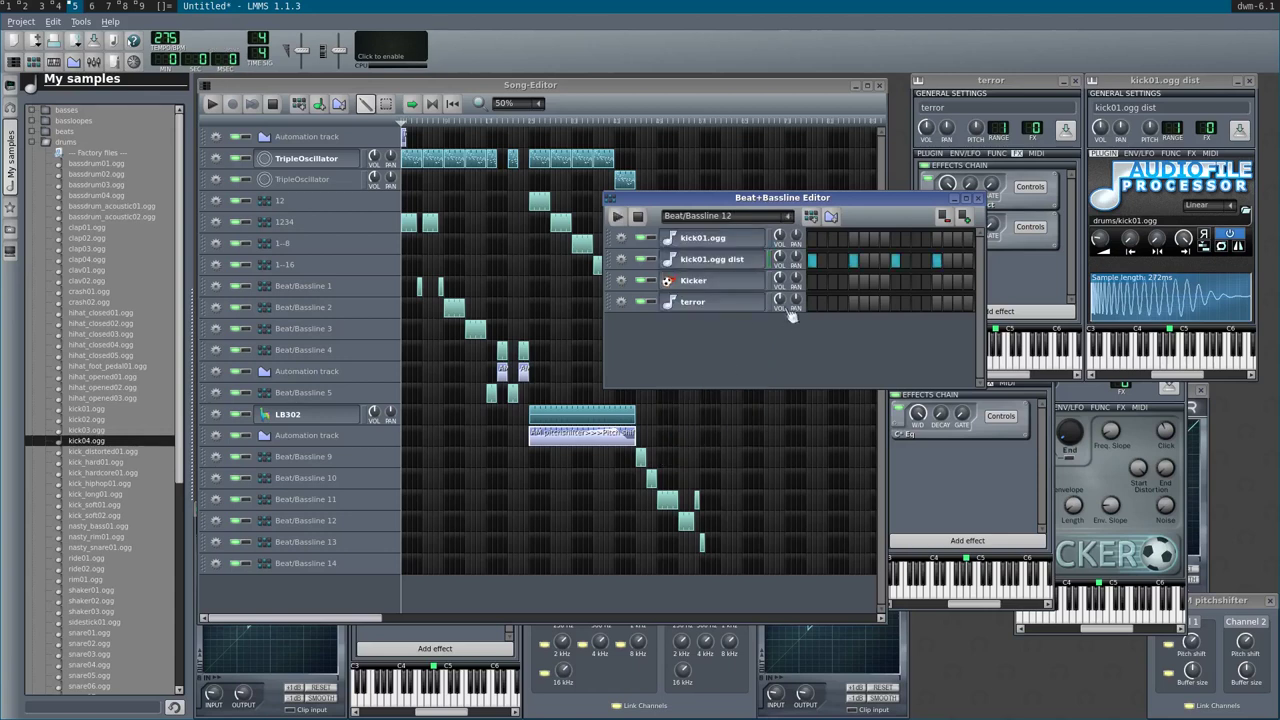
- Review the Beat/Bassline 11 and 10 patterns and place a one-bar Beat/Bassline 10 block directly after the Beat/Bassline 13 block
{"action": "left_click", "coordinate": [789, 216]}
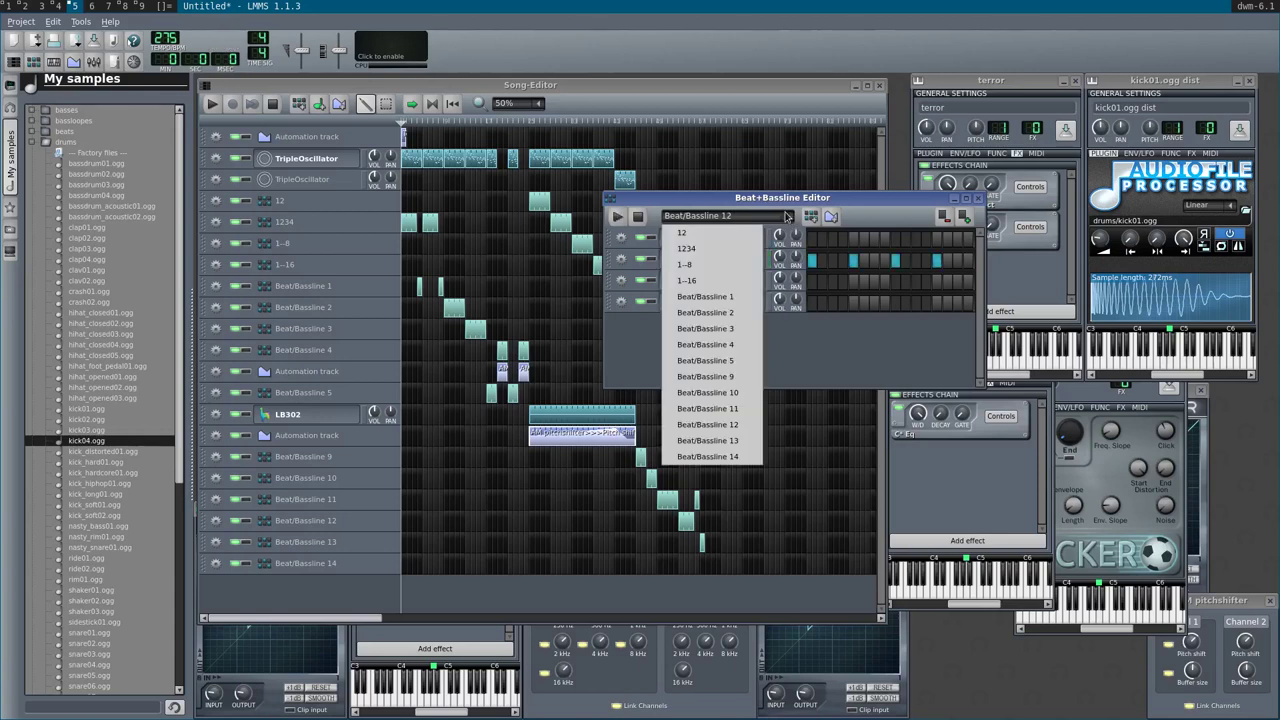
{"action": "left_click", "coordinate": [710, 408]}
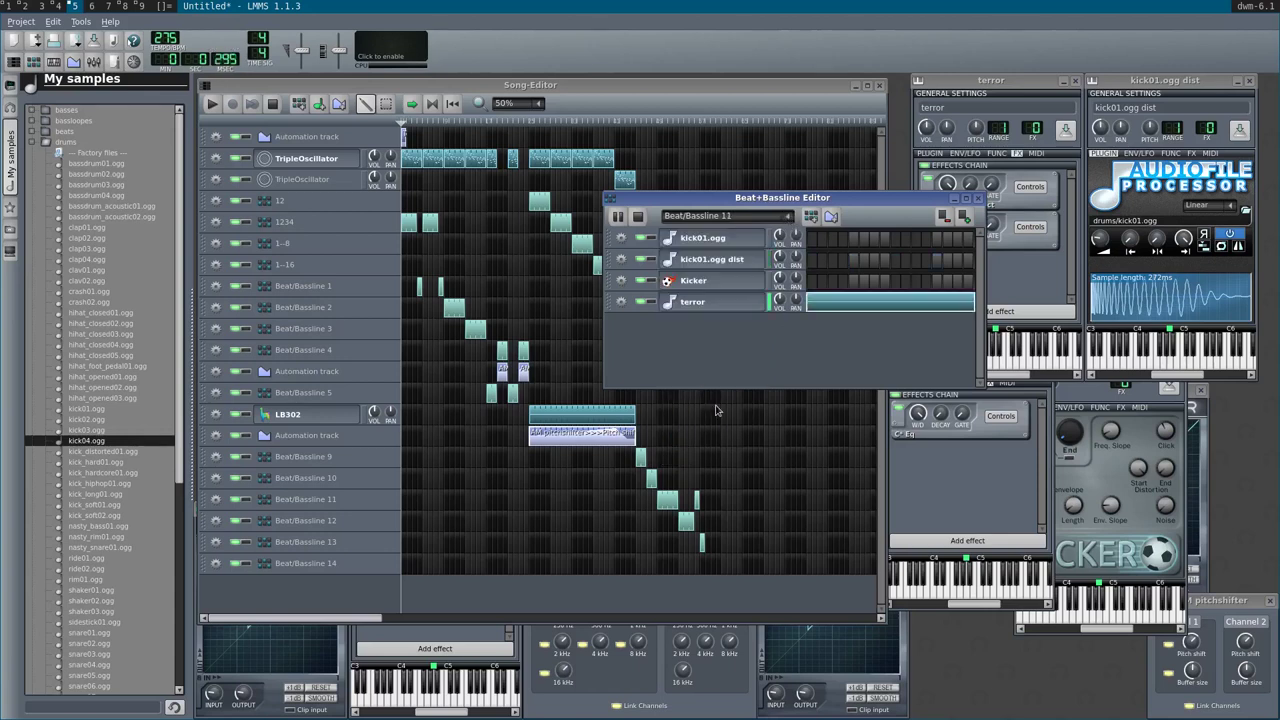
{"action": "scroll", "coordinate": [786, 218], "scroll_direction": "down", "scroll_amount": 1}
{"action": "left_click", "coordinate": [789, 216]}
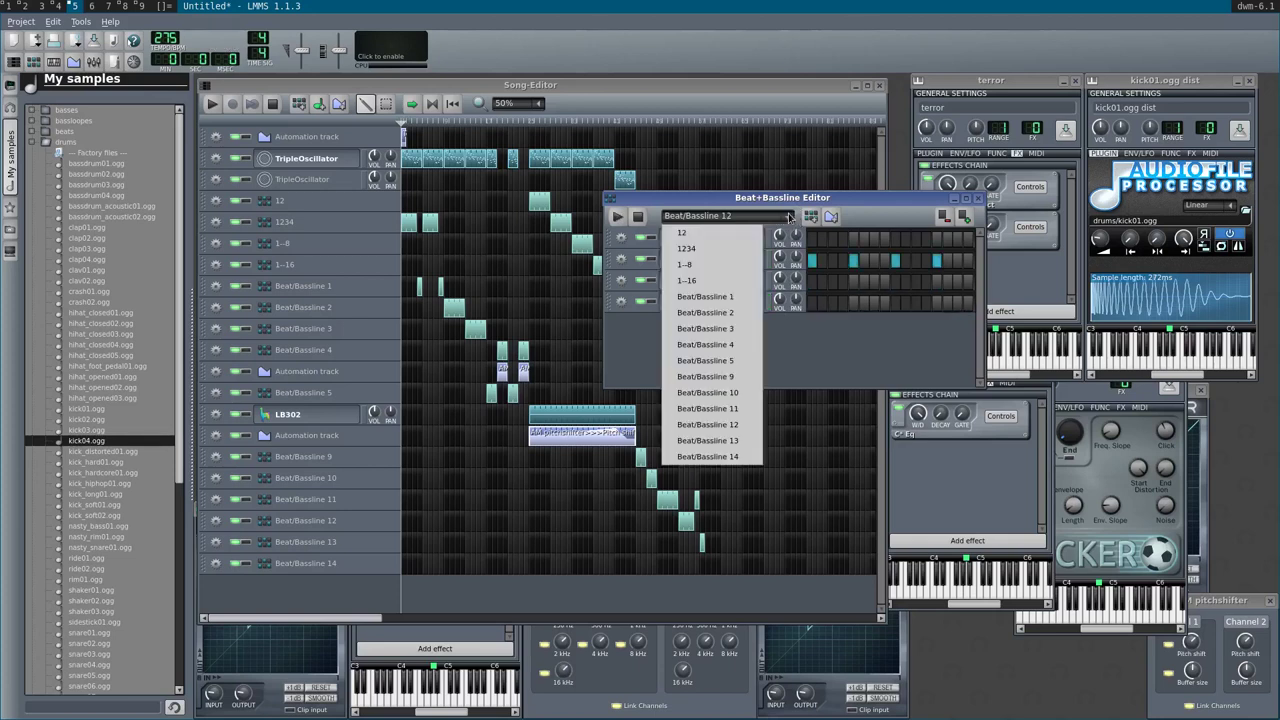
{"action": "left_click", "coordinate": [724, 395]}
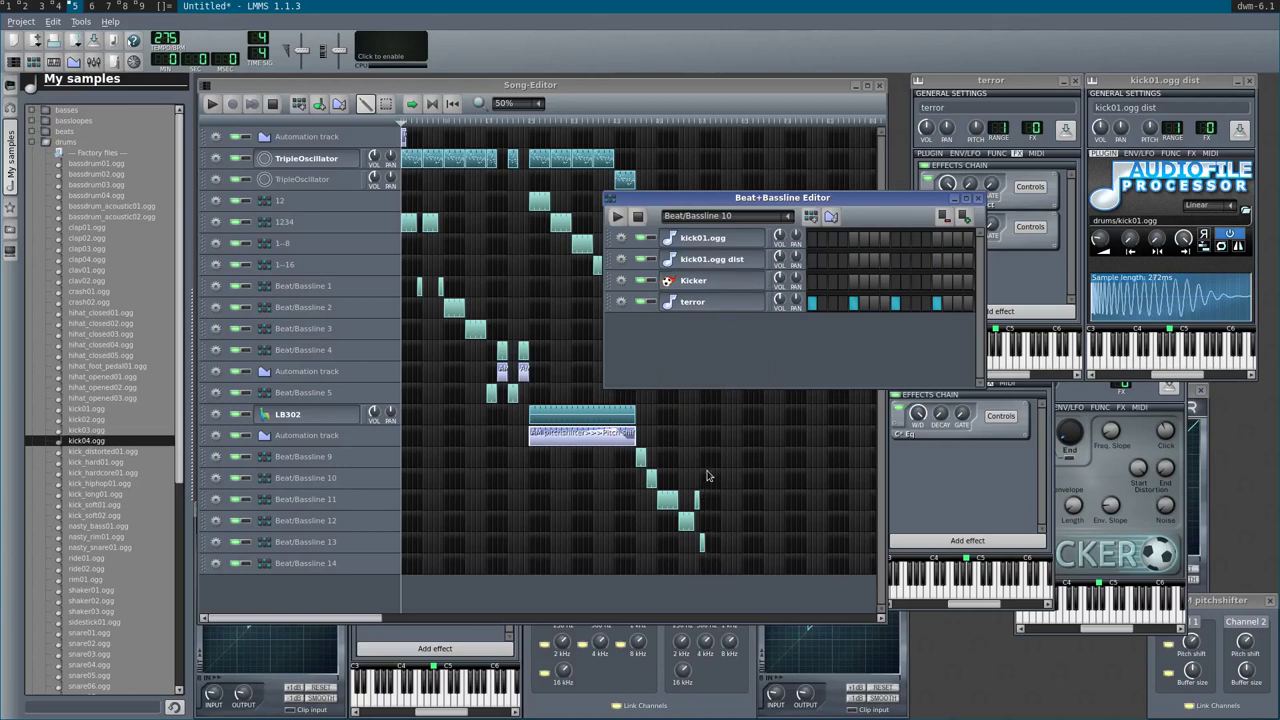
{"action": "left_click", "coordinate": [707, 476]}
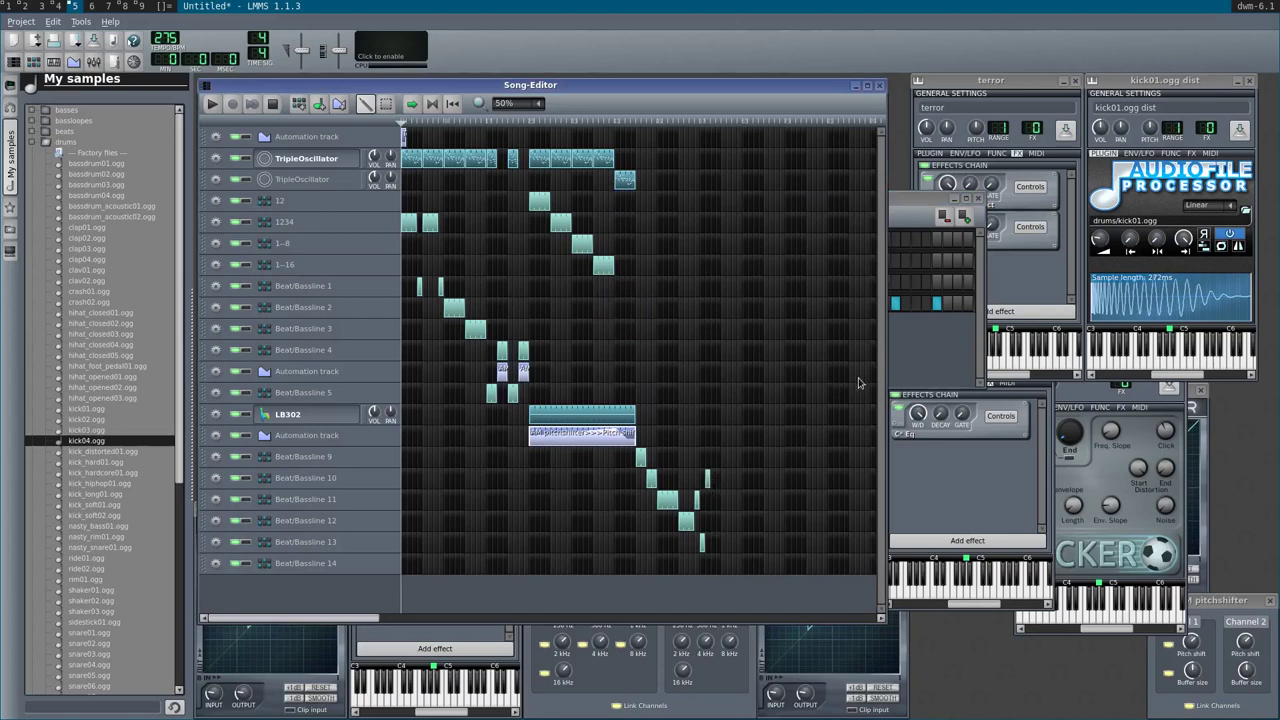
- Create a Beat/Bassline track with kick01.ogg hits on steps 1, 5, 9, 13 and 15, audition it and minimize the pattern editor
{"action": "key", "text": "F6"}
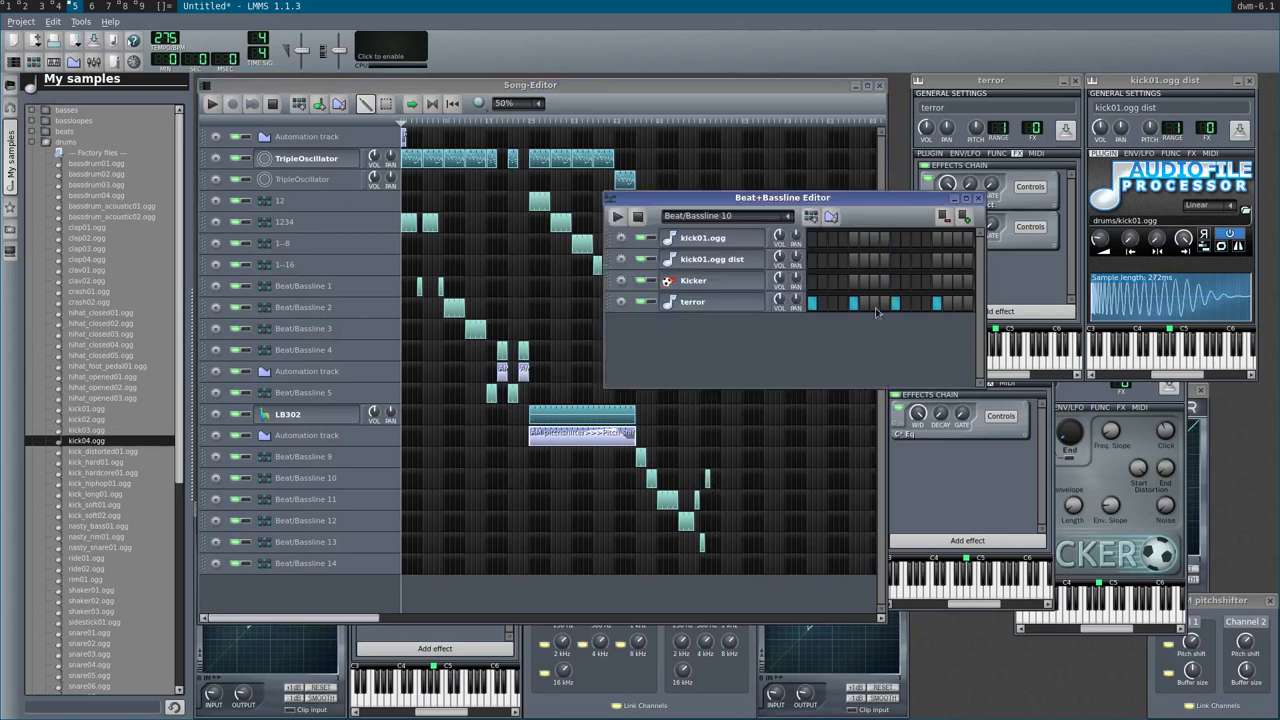
{"action": "left_click", "coordinate": [816, 226]}
{"action": "left_click", "coordinate": [812, 240]}
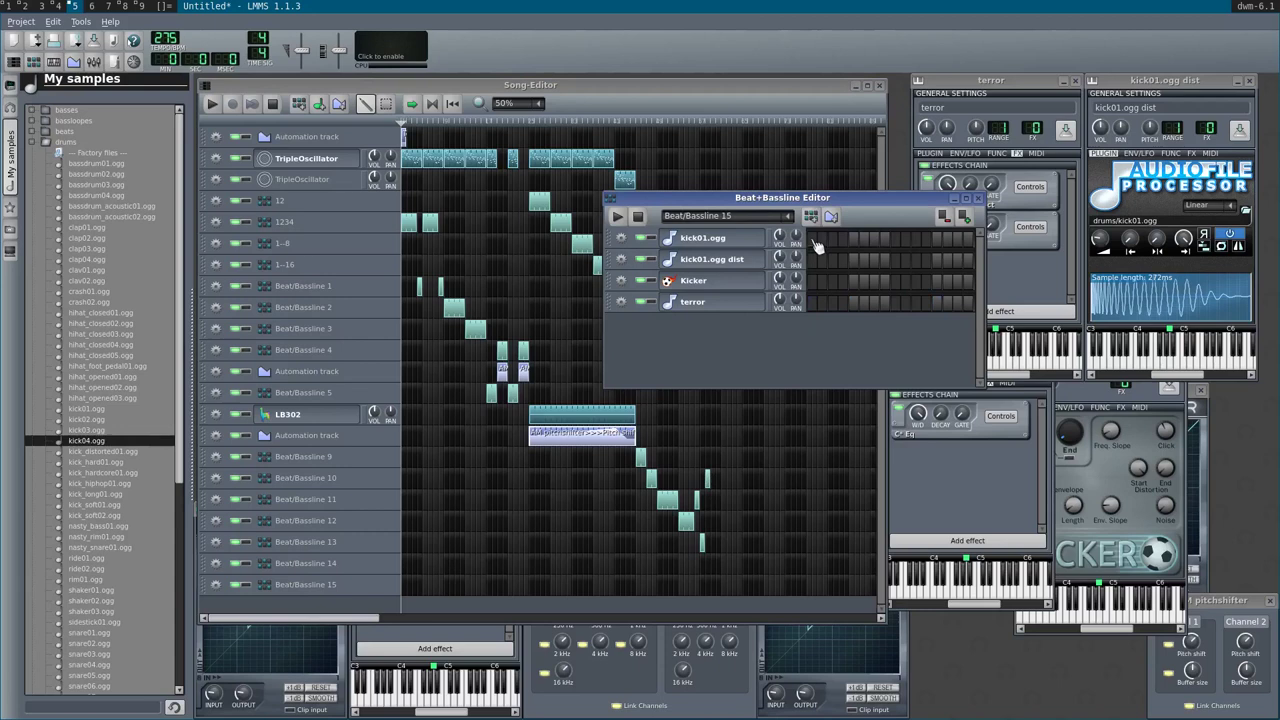
{"action": "left_click", "coordinate": [853, 240]}
{"action": "left_click", "coordinate": [895, 240]}
{"action": "left_click", "coordinate": [937, 240]}
{"action": "key", "text": "space"}
{"action": "key", "text": "space"}
{"action": "left_click", "coordinate": [957, 239]}
{"action": "left_click", "coordinate": [953, 197]}
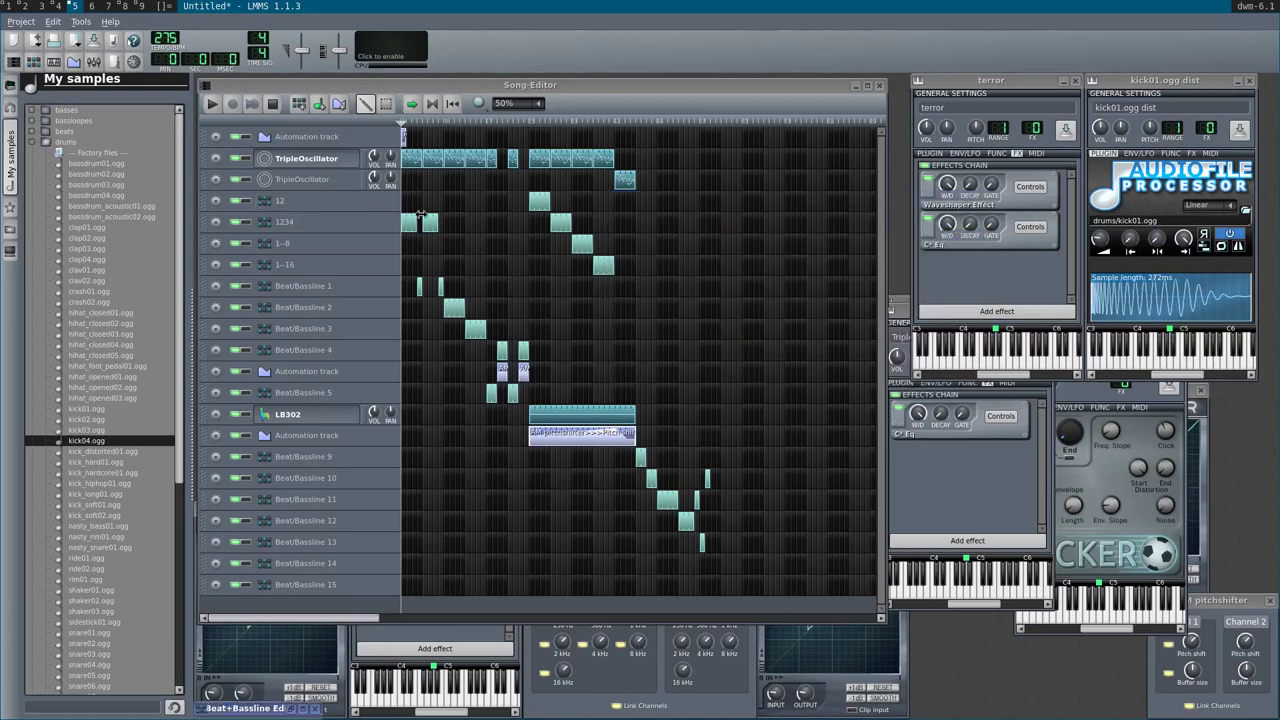
- Place one-bar 1234 and Beat/Bassline 15 blocks in succession after the short Beat/Bassline 10 block and play the new section
{"action": "left_click", "coordinate": [735, 226]}
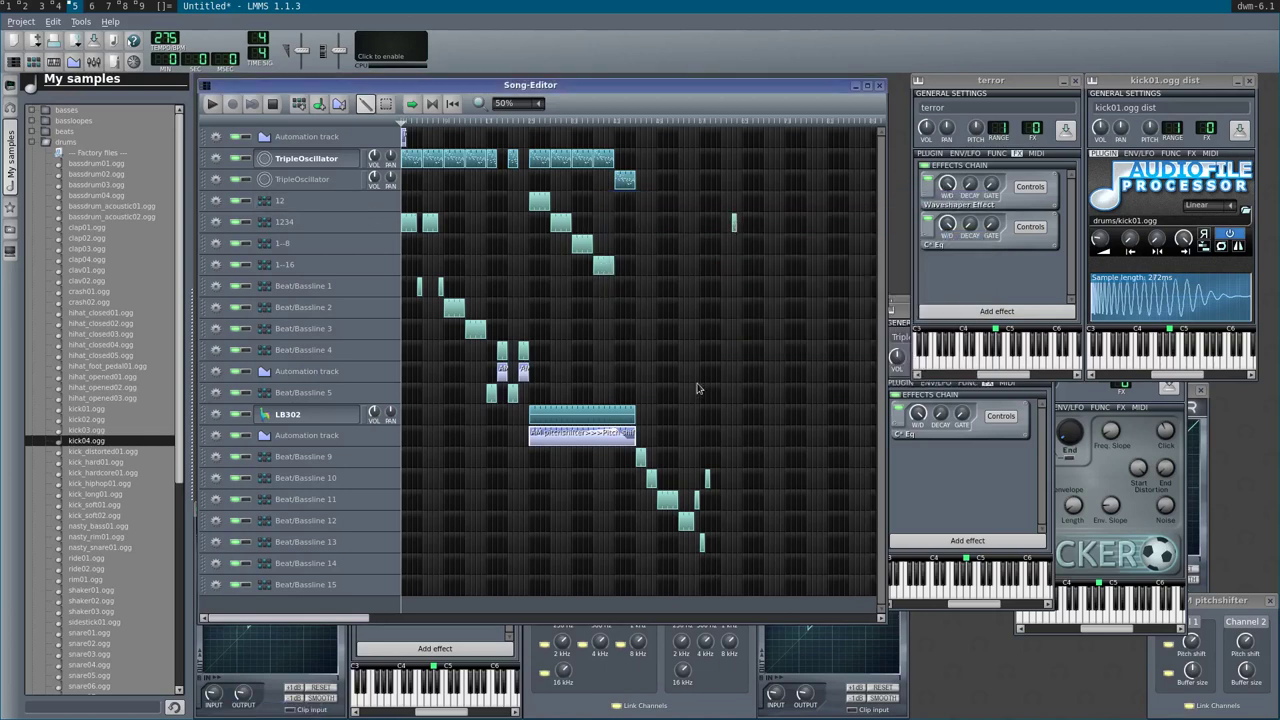
{"action": "left_click", "coordinate": [718, 587]}
{"action": "left_click_drag", "start_coordinate": [735, 224], "coordinate": [713, 222]}
{"action": "key", "text": "space"}
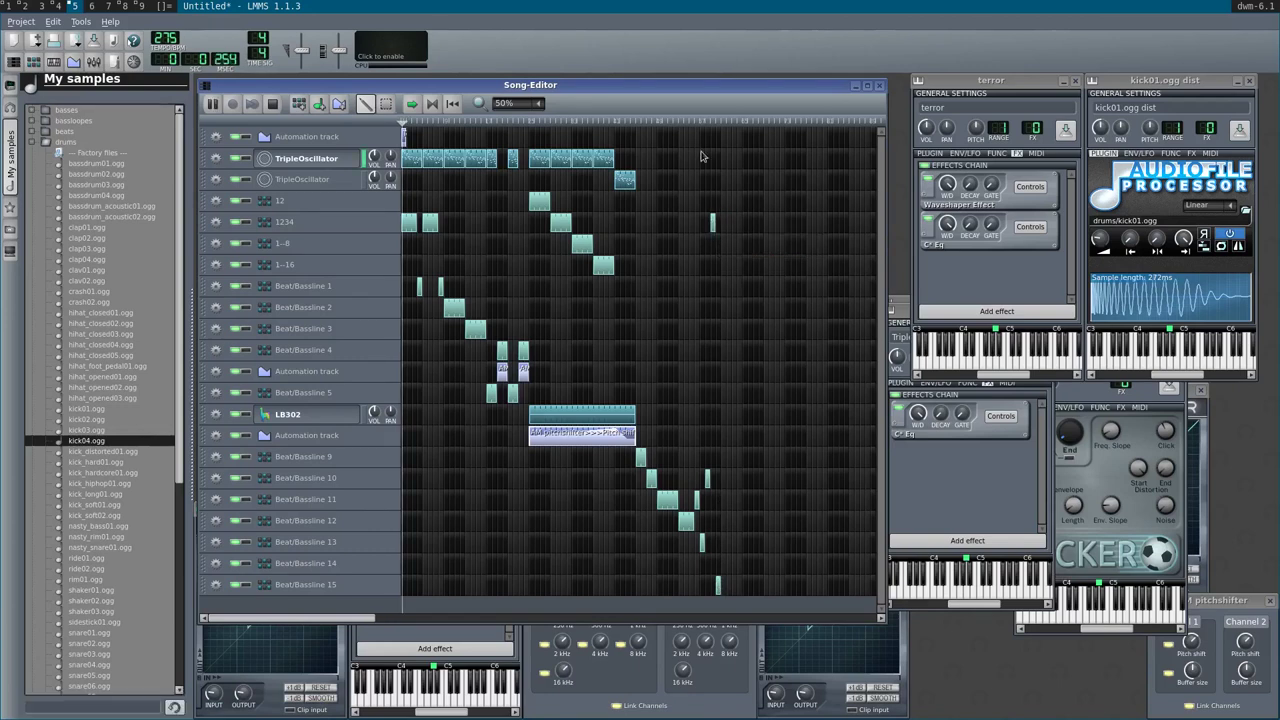
{"action": "left_click", "coordinate": [696, 122]}
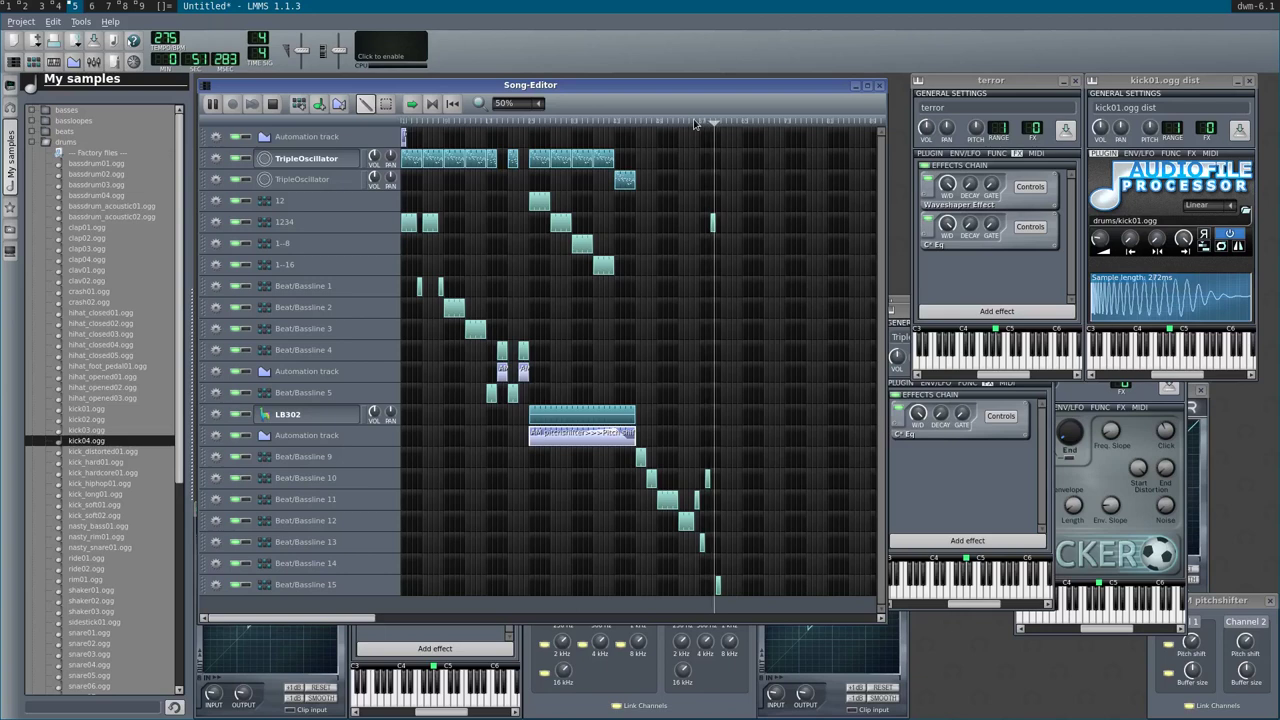
{"action": "key", "text": "space"}
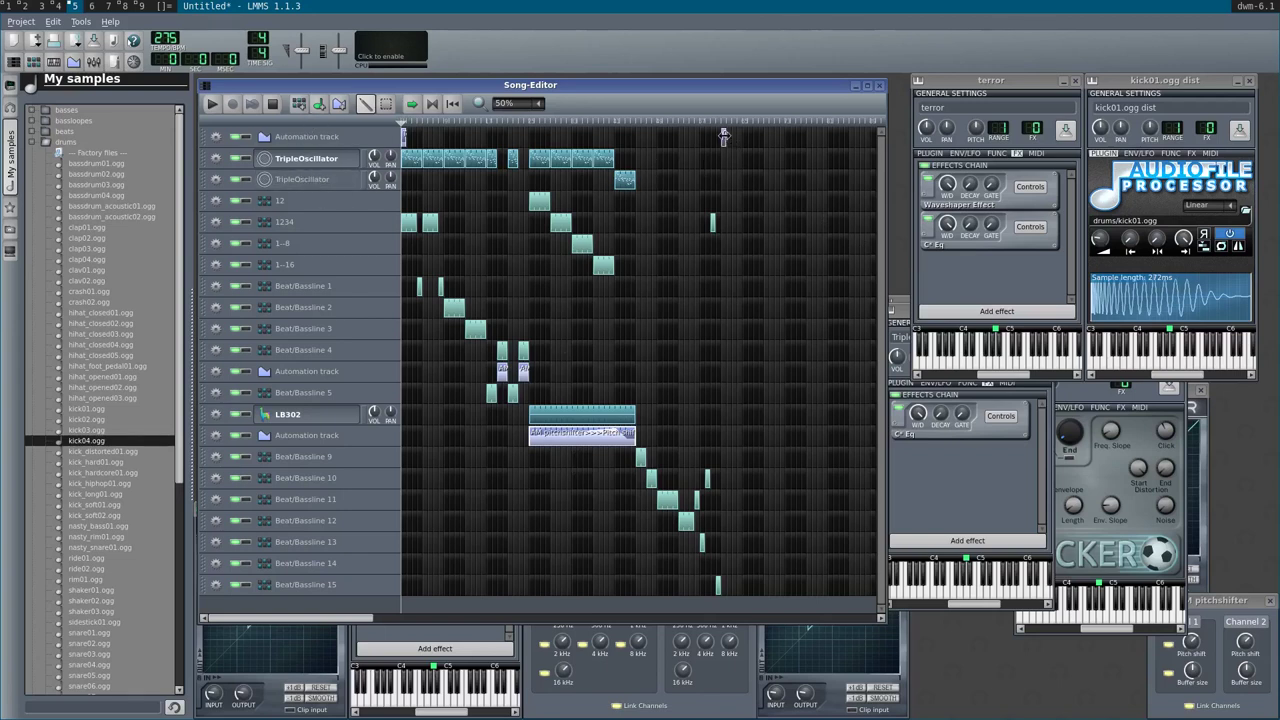
- Add a tempo automation clip at bar 61, right after the Beat/Bassline 15 block, and raise its value to about 334
{"action": "scroll", "coordinate": [724, 135], "scroll_direction": "up", "scroll_amount": 2, "text": "ctrl"}
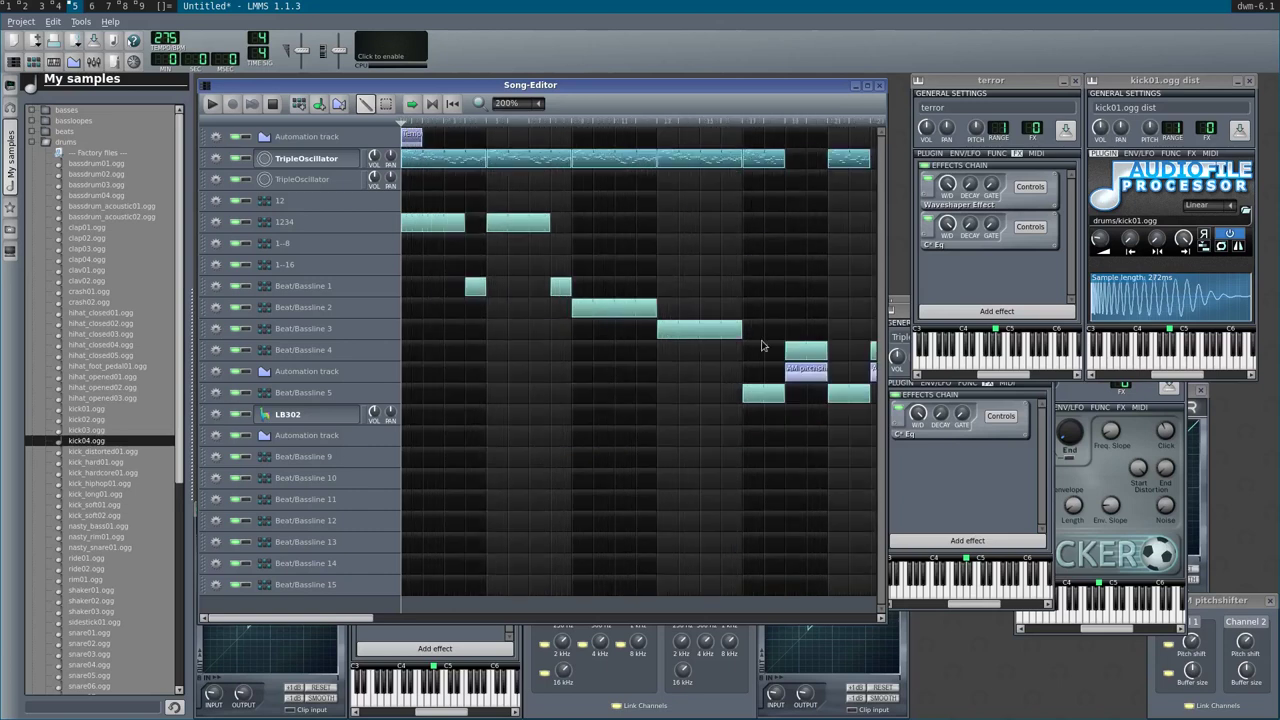
{"action": "left_click_drag", "start_coordinate": [367, 615], "coordinate": [822, 616]}
{"action": "left_click_drag", "start_coordinate": [168, 38], "coordinate": [539, 145]}
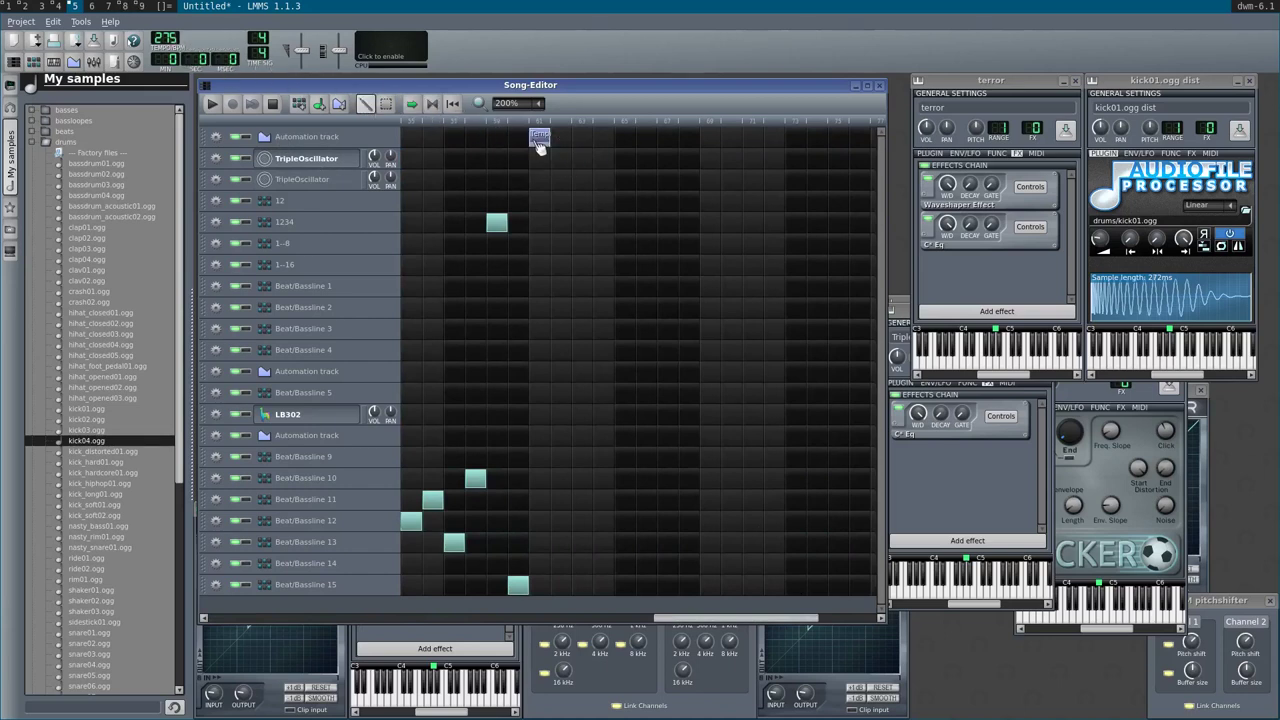
{"action": "double_click", "coordinate": [539, 145]}
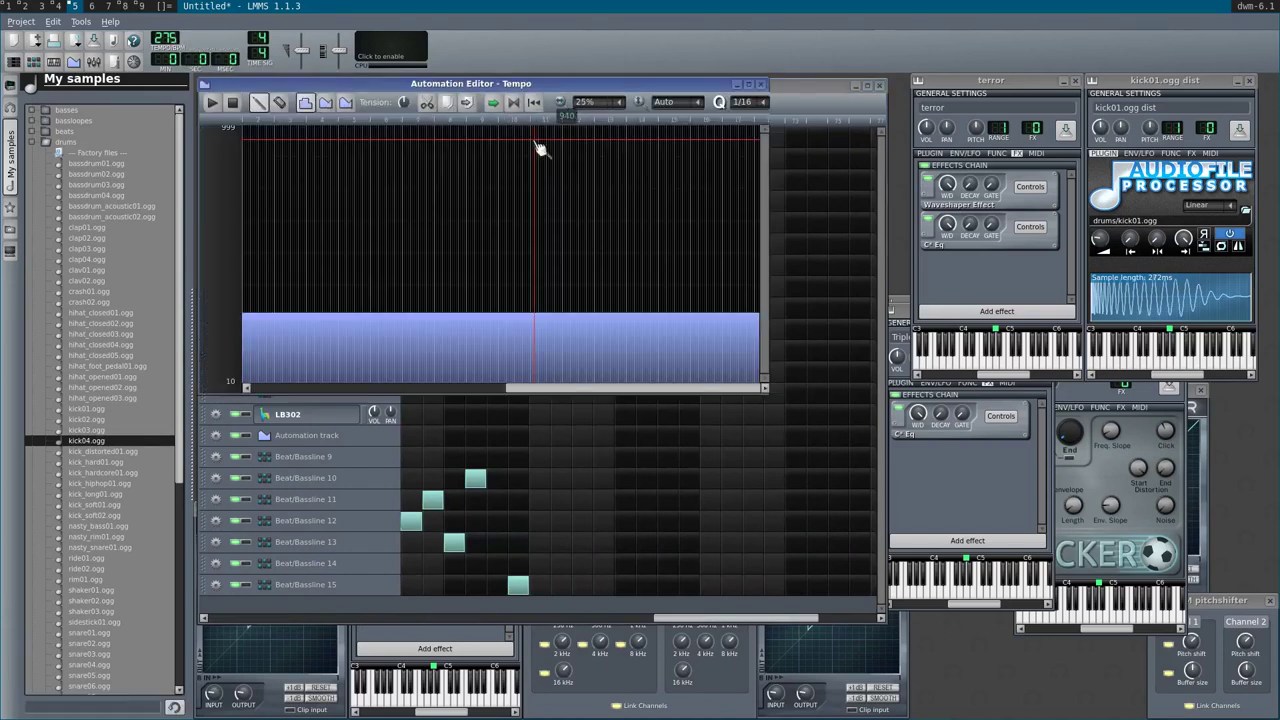
{"action": "left_click", "coordinate": [254, 299]}
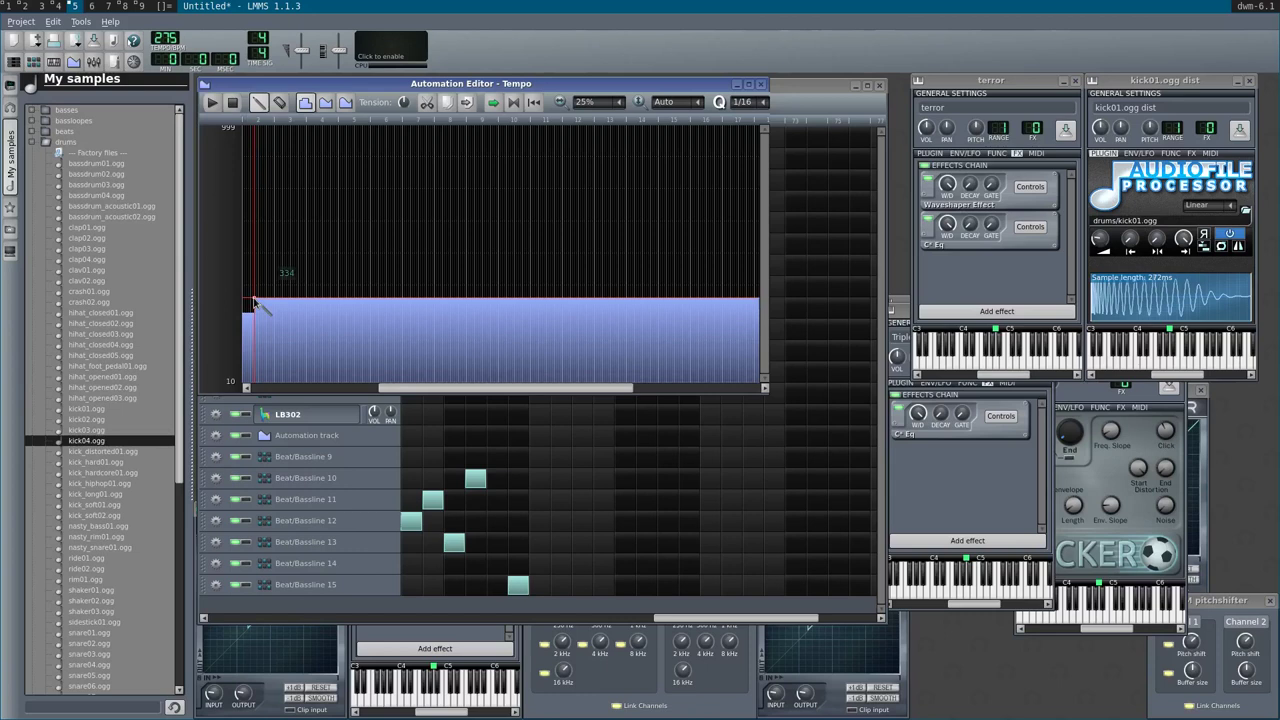
{"action": "mouse_move", "coordinate": [242, 292]}
{"action": "left_mouse_down"}
{"action": "mouse_move", "coordinate": [248, 311]}
{"action": "mouse_move", "coordinate": [257, 297]}
{"action": "left_mouse_up"}
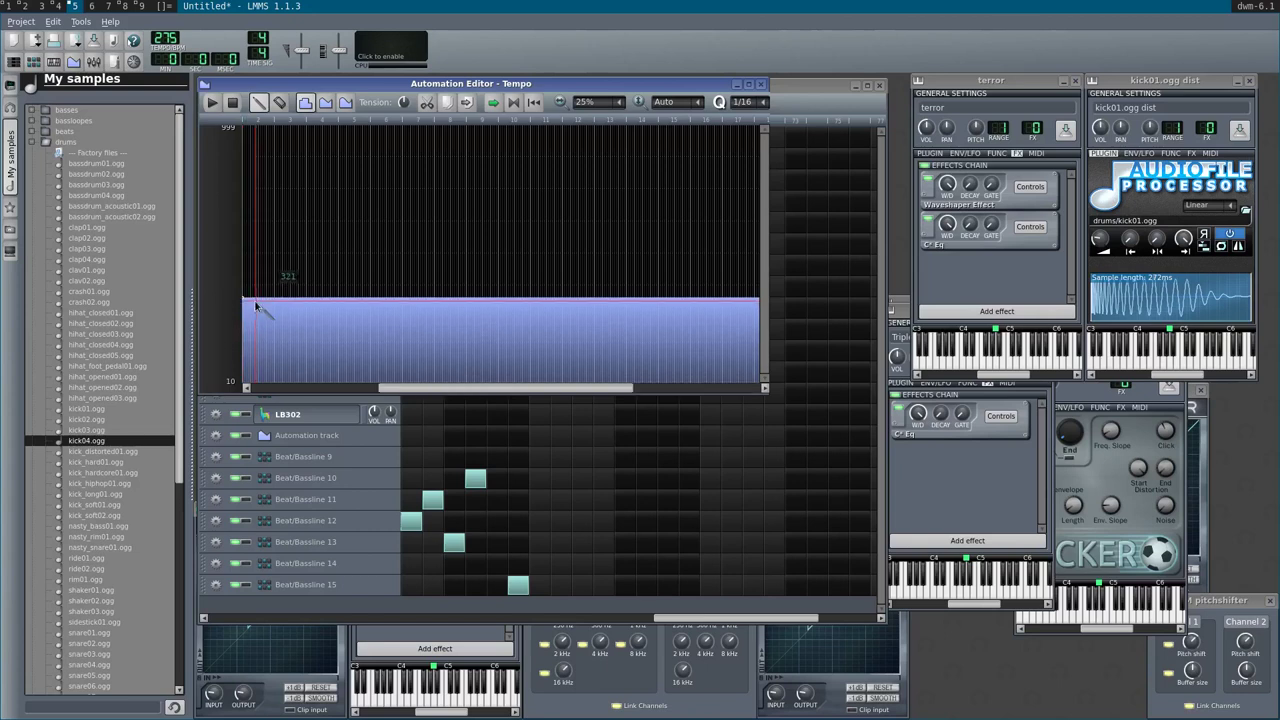
{"action": "left_click", "coordinate": [760, 84]}
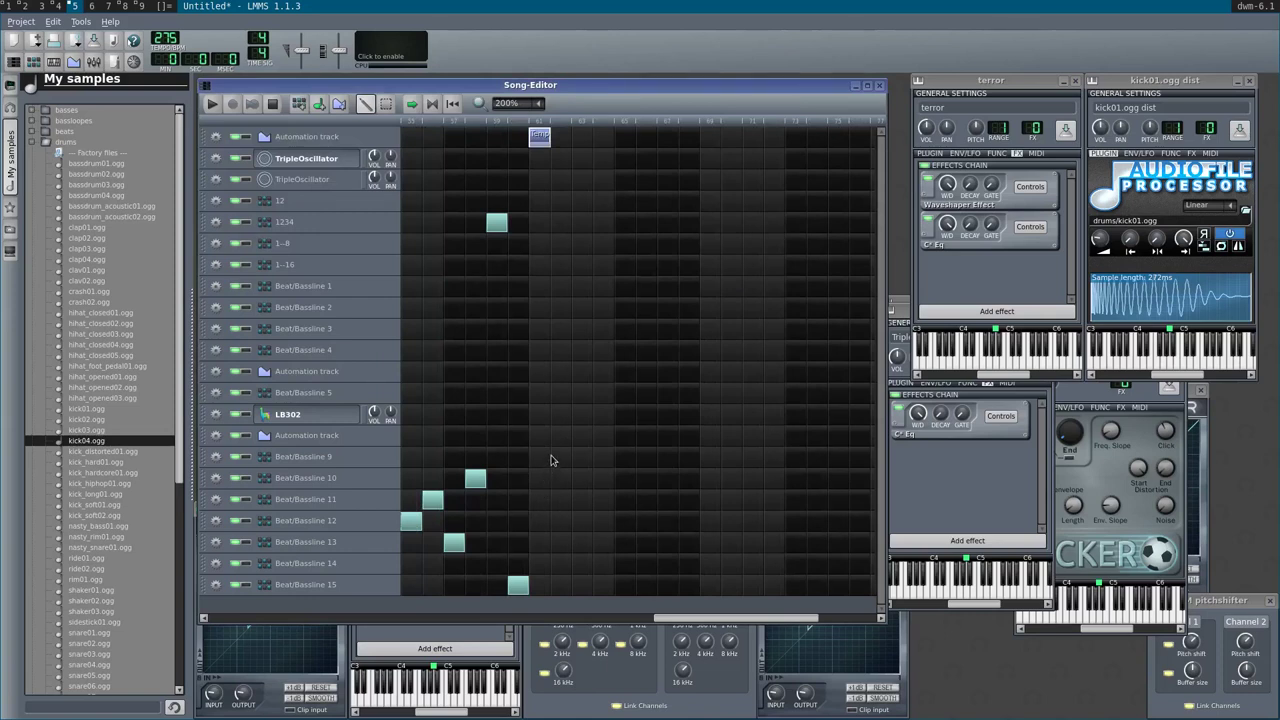
- Examine the terror instrument's envelope, stacking and arpeggio, and sample settings
{"action": "left_click", "coordinate": [930, 154]}
{"action": "left_click", "coordinate": [952, 155]}
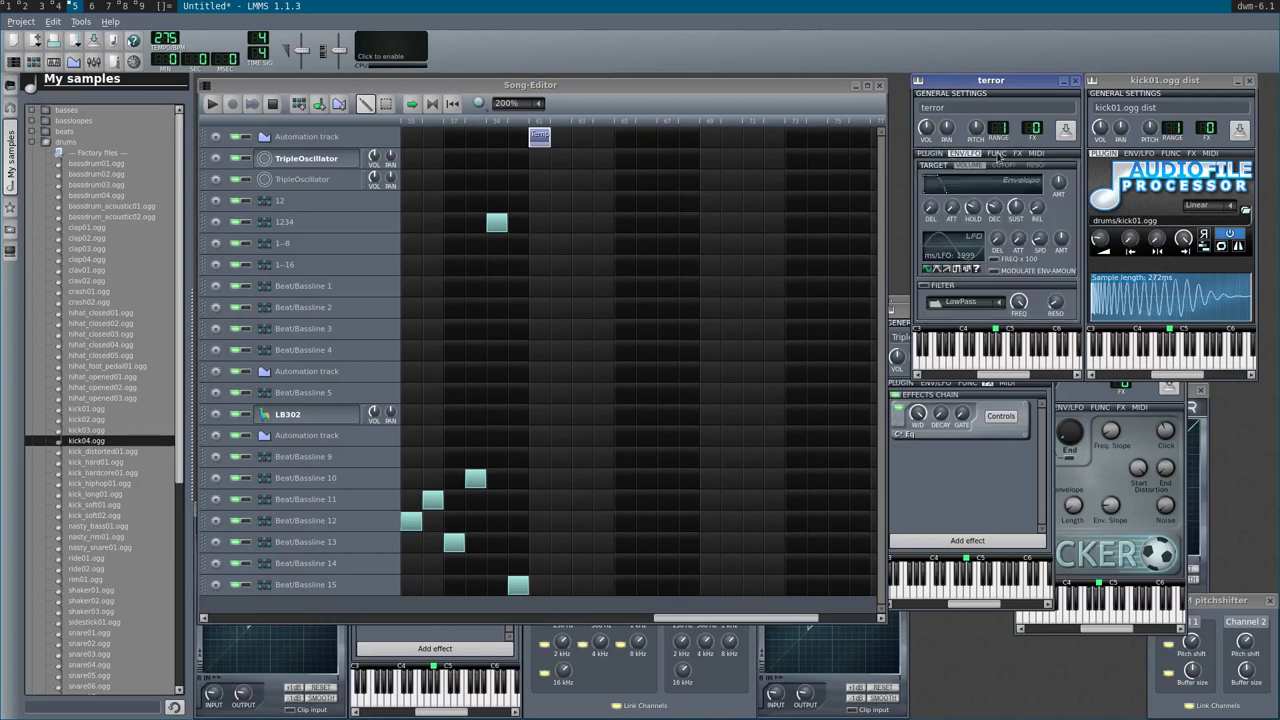
{"action": "left_click", "coordinate": [997, 154]}
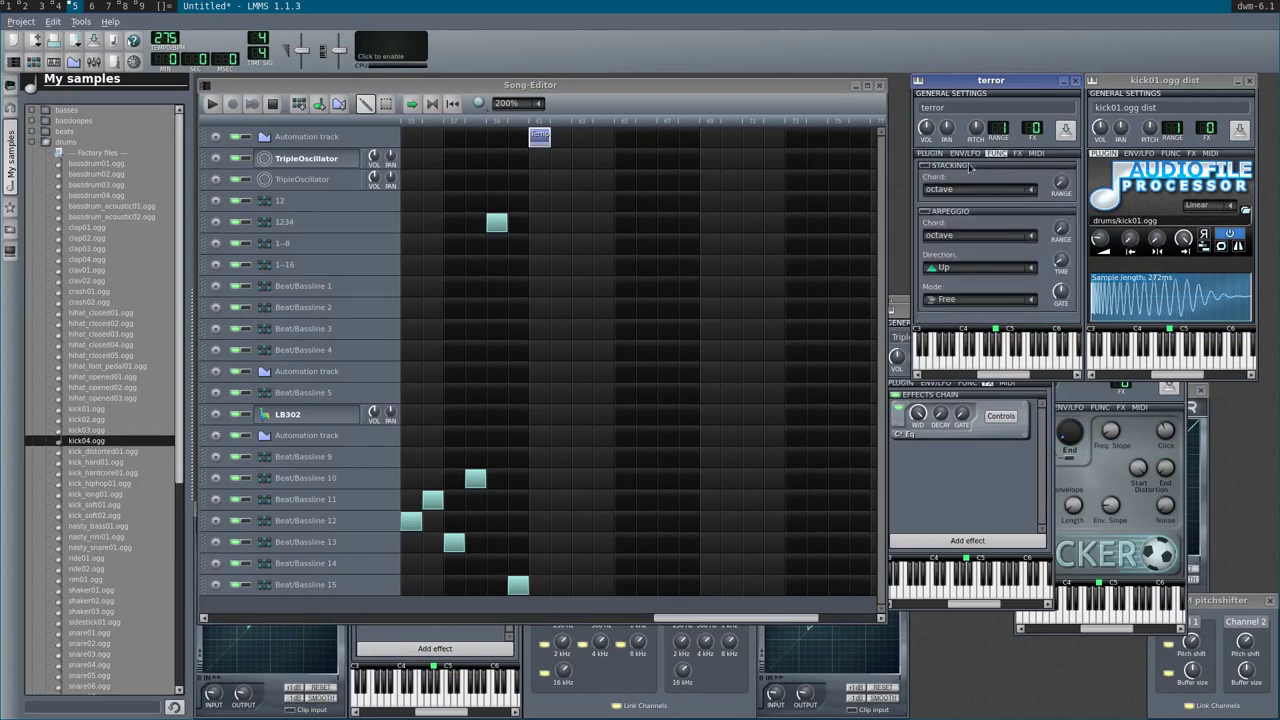
{"action": "left_click", "coordinate": [930, 154]}
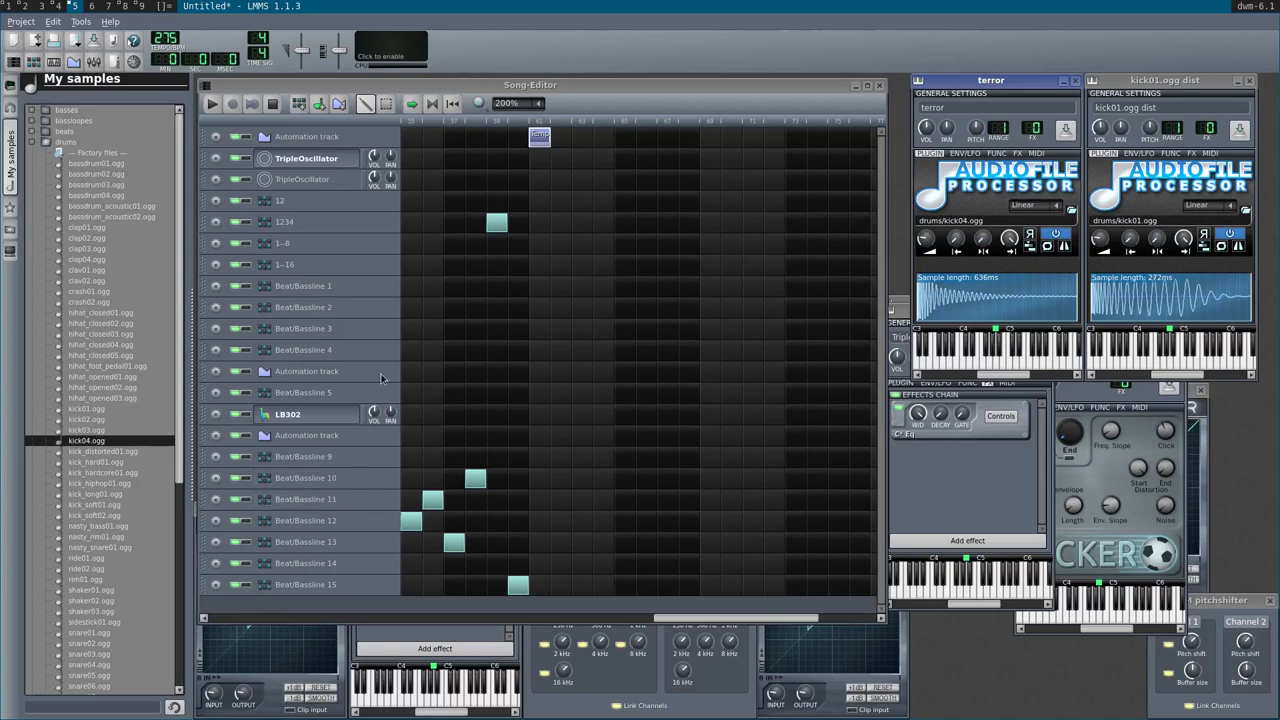
- Add another Beat/Bassline track, open its pattern and set the song tempo to 334
{"action": "left_click", "coordinate": [298, 103]}
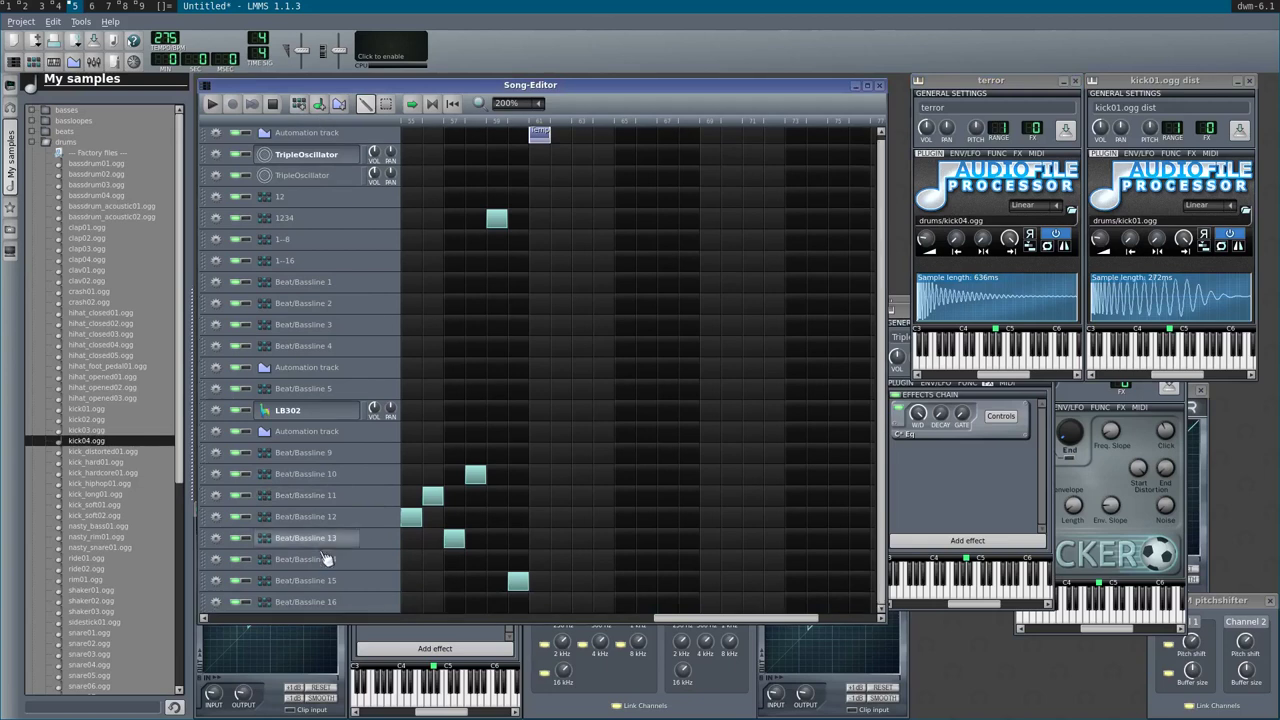
{"action": "left_click", "coordinate": [330, 604]}
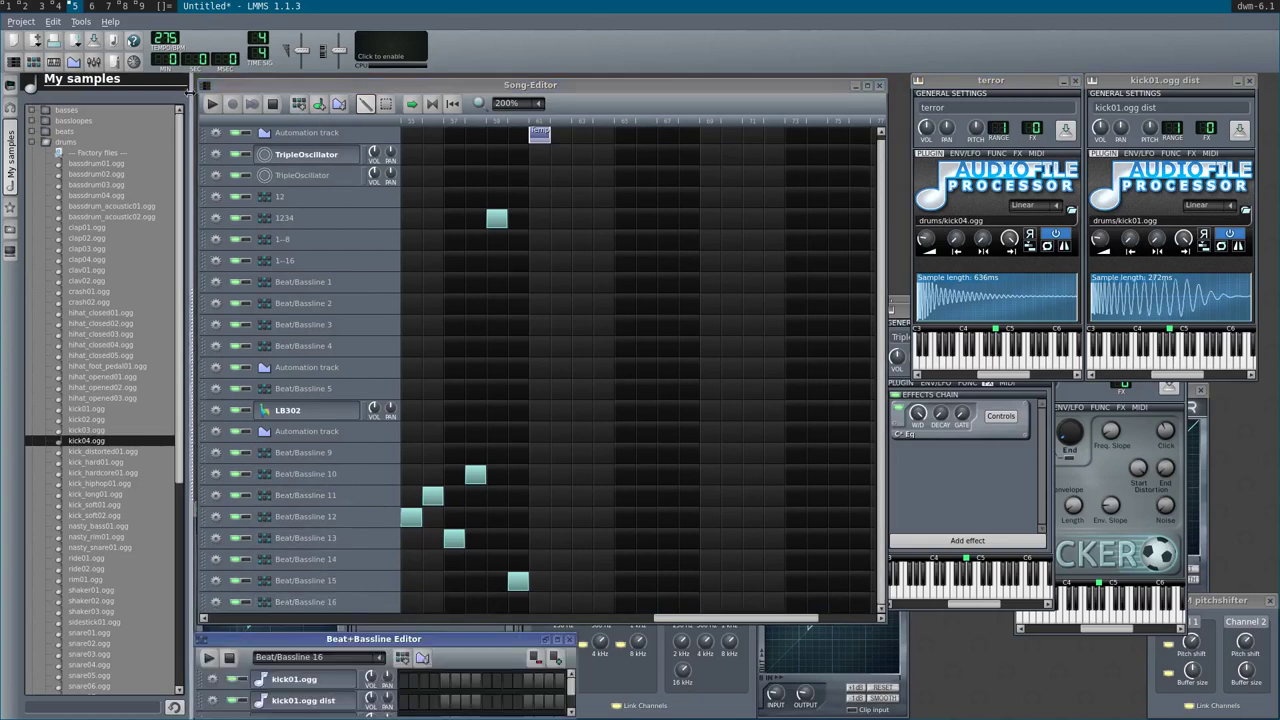
{"action": "double_click", "coordinate": [160, 38]}
{"action": "type", "text": "334"}
{"action": "key", "text": "Return"}
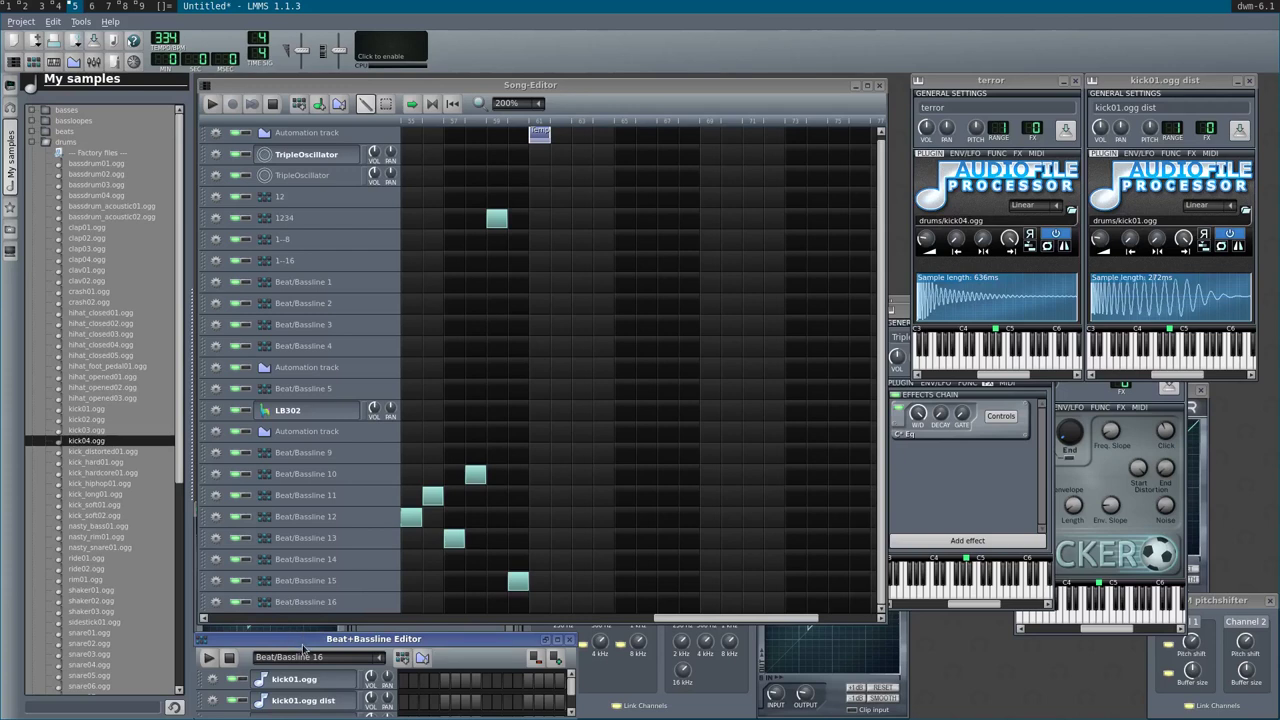
- Clear the workspace by closing the LB302, both Waveshaper, C* Eq, Beat+Bassline Editor and Song-Editor windows
{"action": "left_click", "coordinate": [33, 61]}
{"action": "left_click", "coordinate": [33, 61]}
{"action": "left_click", "coordinate": [856, 85]}
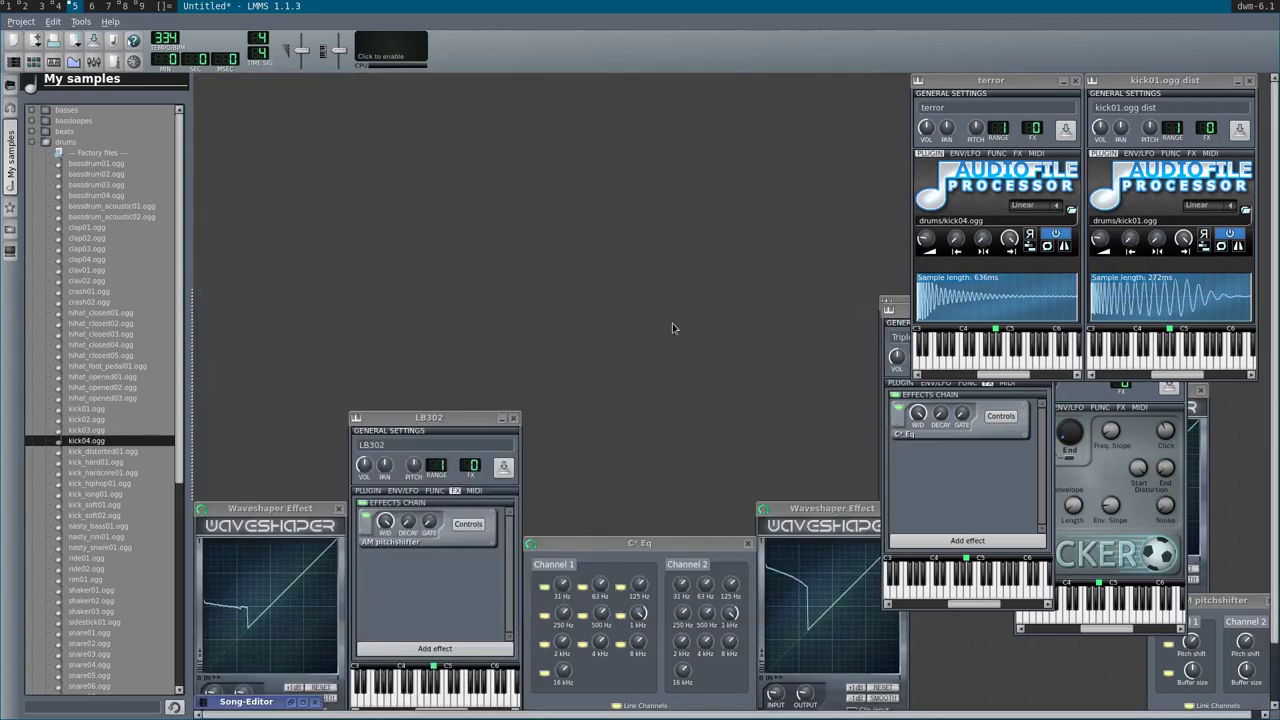
{"action": "left_click", "coordinate": [508, 420]}
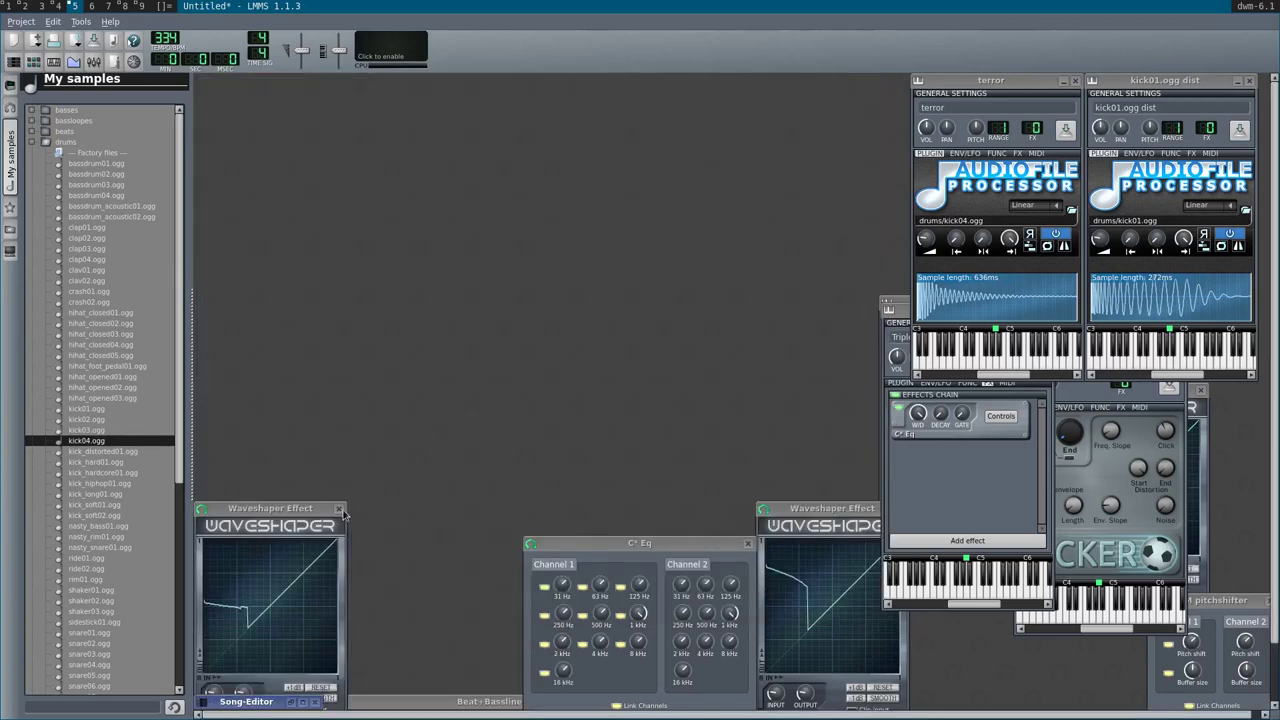
{"action": "left_click", "coordinate": [340, 509]}
{"action": "left_click", "coordinate": [753, 545]}
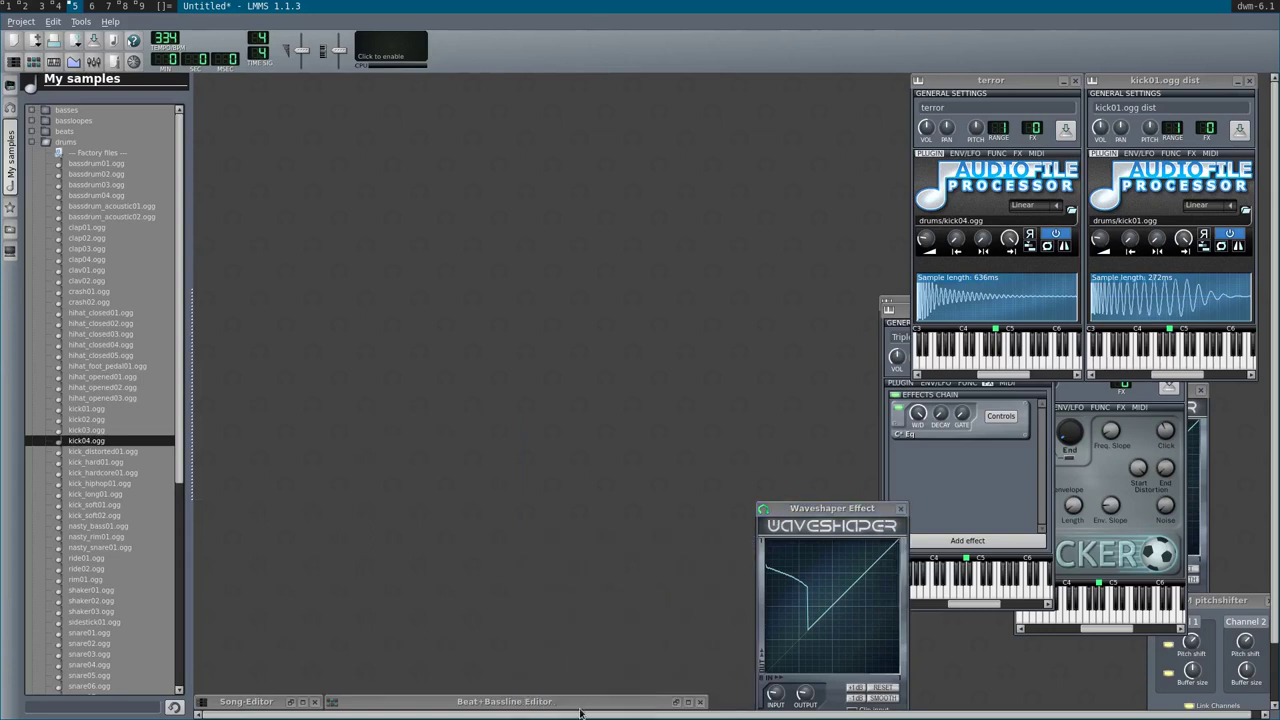
{"action": "left_click", "coordinate": [568, 703]}
{"action": "left_click", "coordinate": [701, 702]}
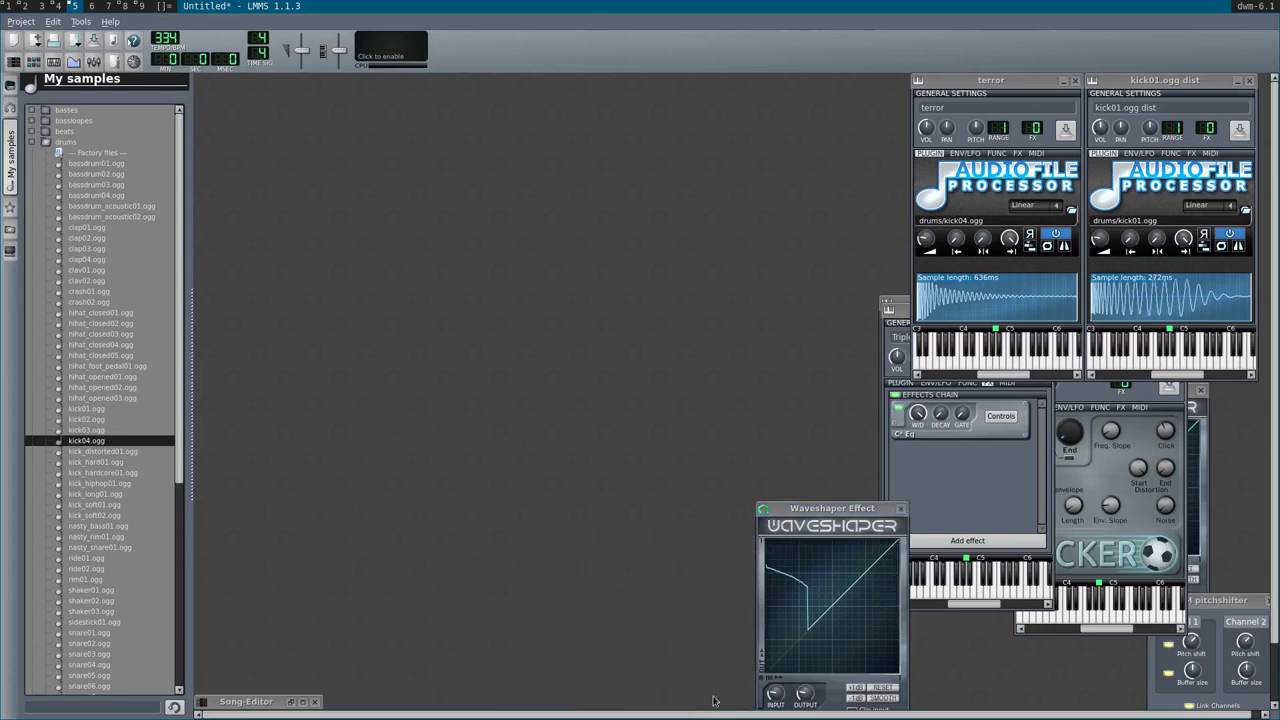
{"action": "left_click", "coordinate": [898, 510]}
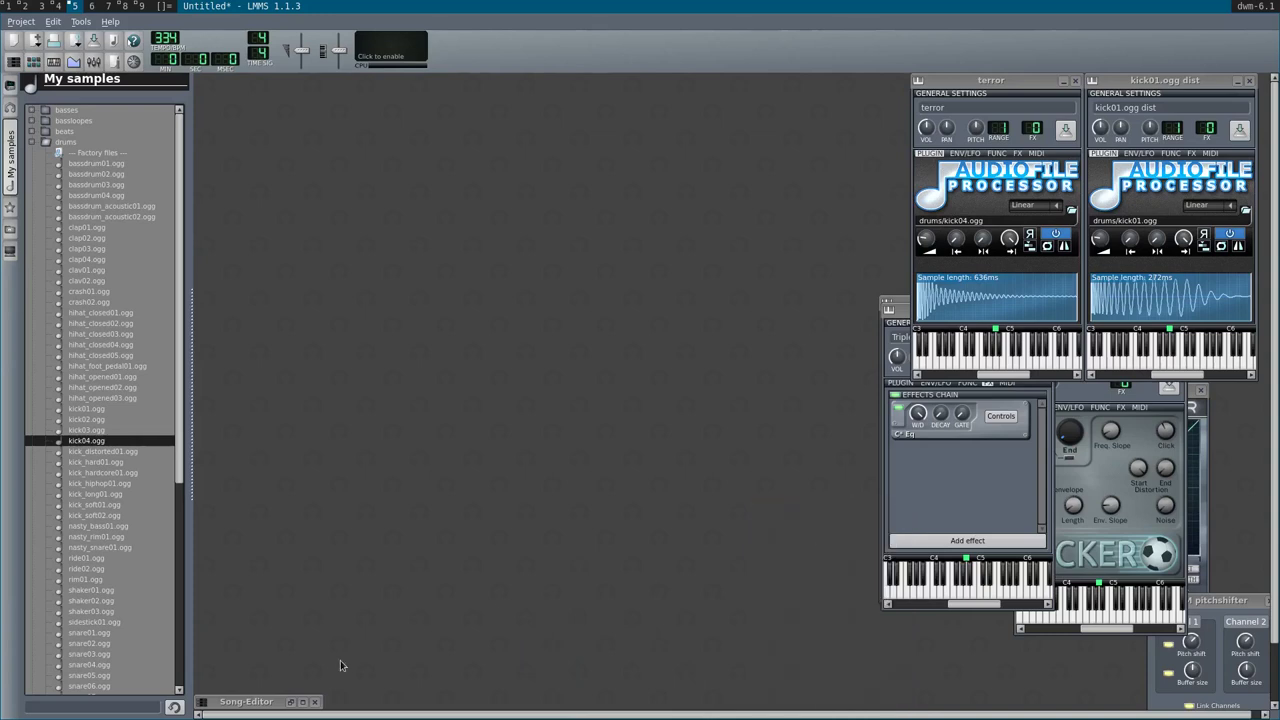
{"action": "left_click", "coordinate": [315, 702]}
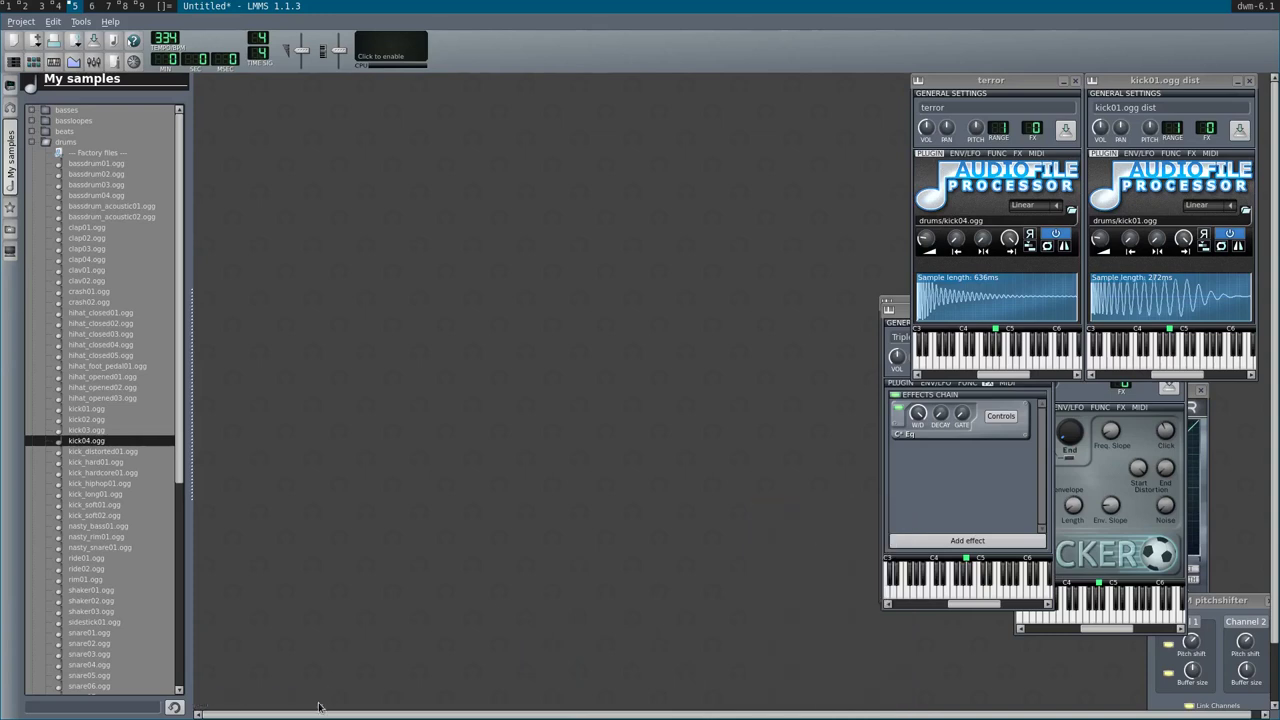
- Close all open instrument and effect windows, including terror, kick01.ogg dist, TripleOscillator, Kicker and AM pitchshifter
{"action": "left_click", "coordinate": [1075, 80]}
{"action": "left_click", "coordinate": [1250, 80]}
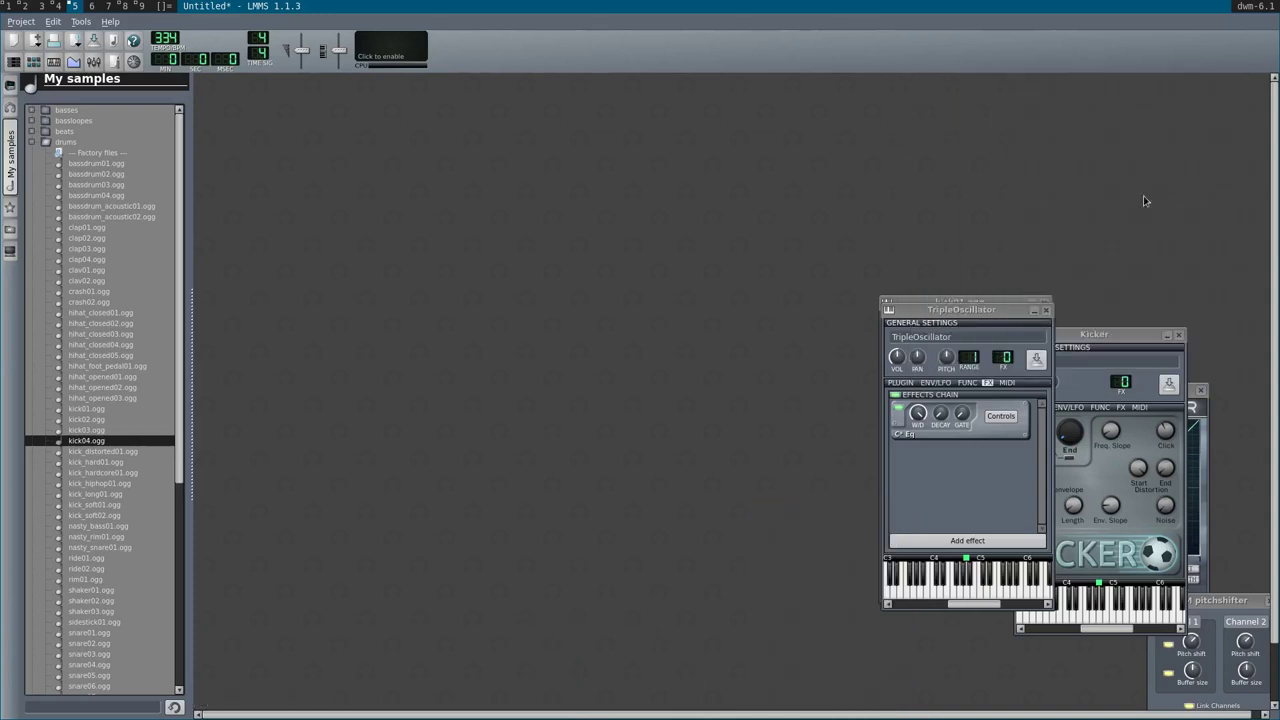
{"action": "left_click", "coordinate": [1047, 310]}
{"action": "left_click", "coordinate": [1044, 302]}
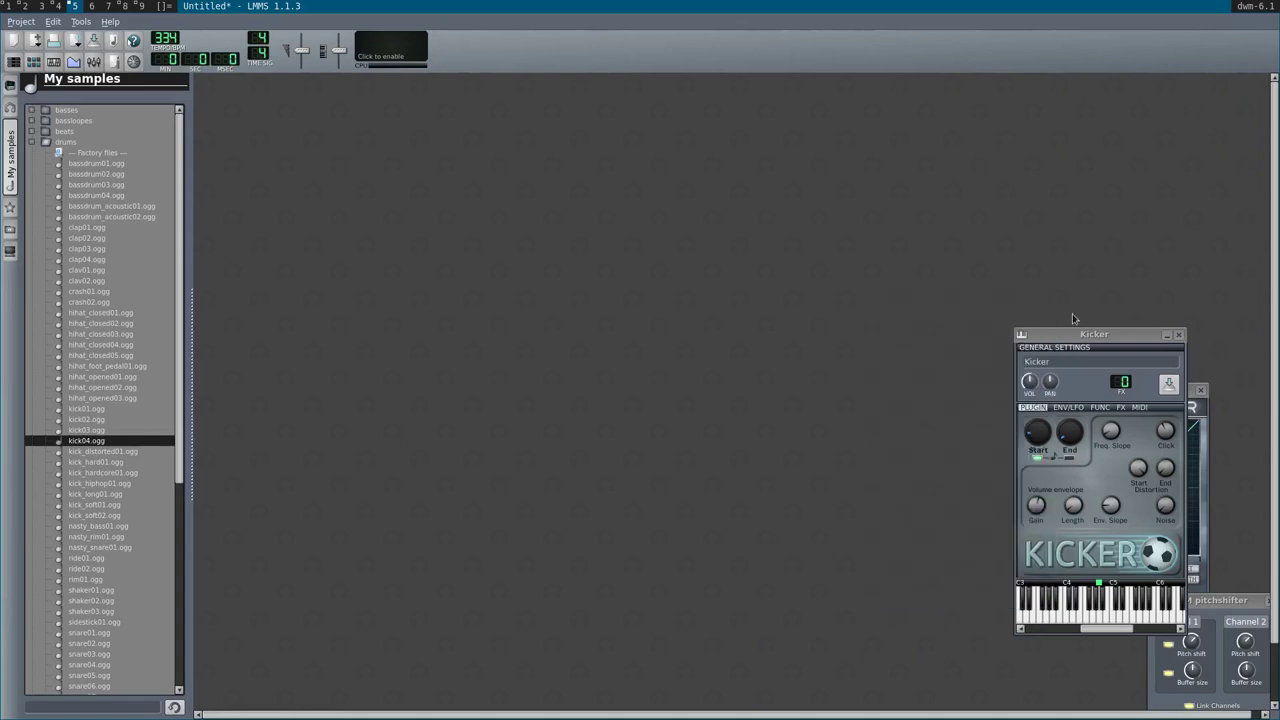
{"action": "left_click", "coordinate": [1179, 335]}
{"action": "left_click", "coordinate": [1201, 390]}
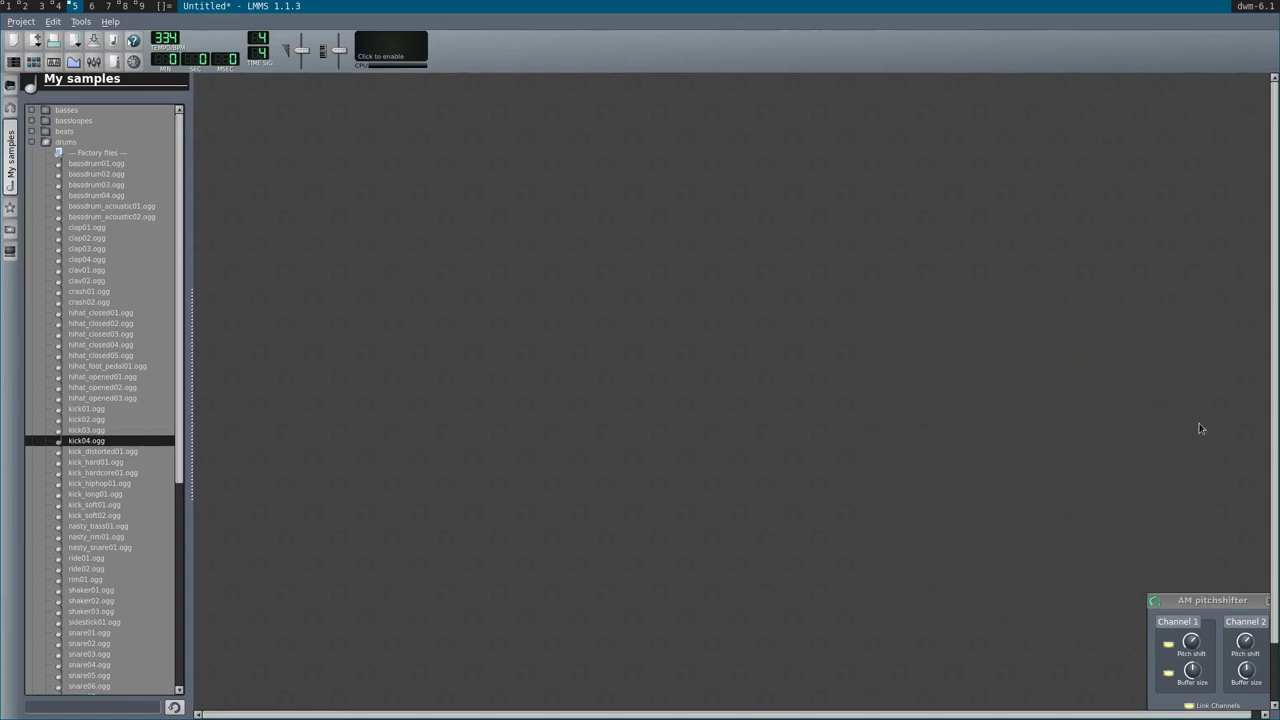
{"action": "left_click", "coordinate": [1268, 600]}
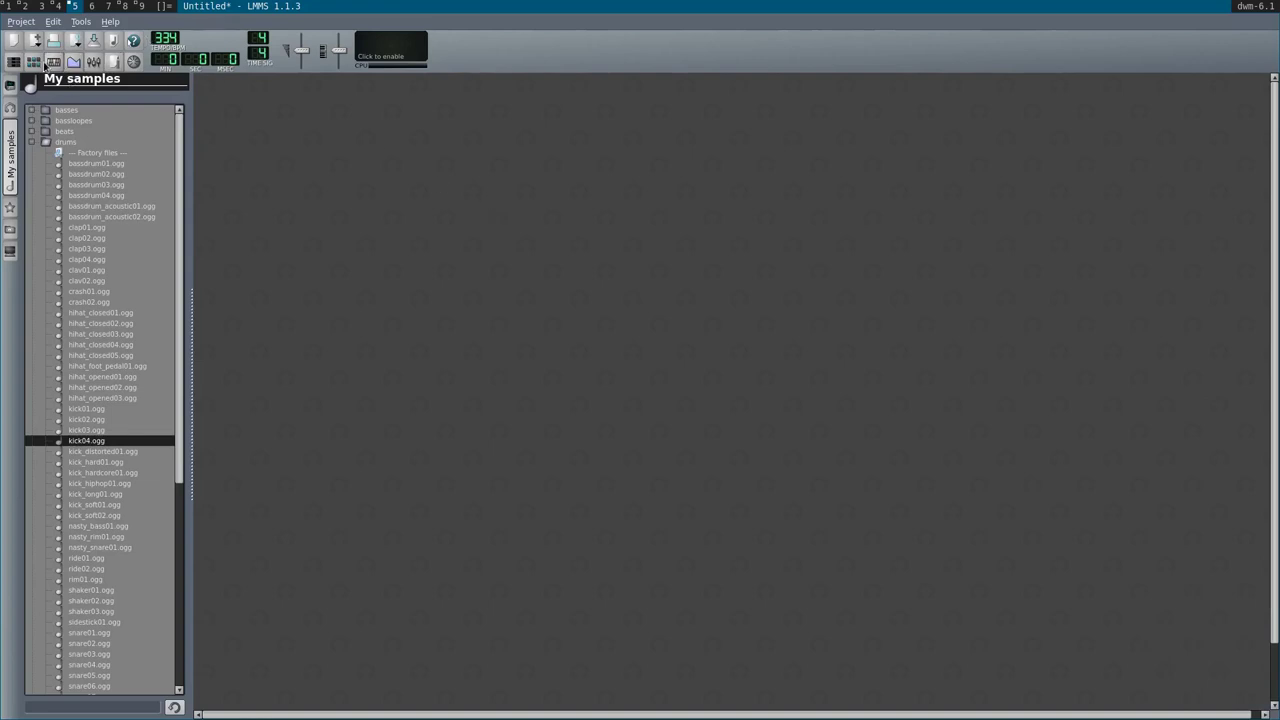
- Maximize the Song-Editor to fill the workspace, keeping the Beat+Bassline Editor closed, and start song playback
{"action": "left_click", "coordinate": [37, 63]}
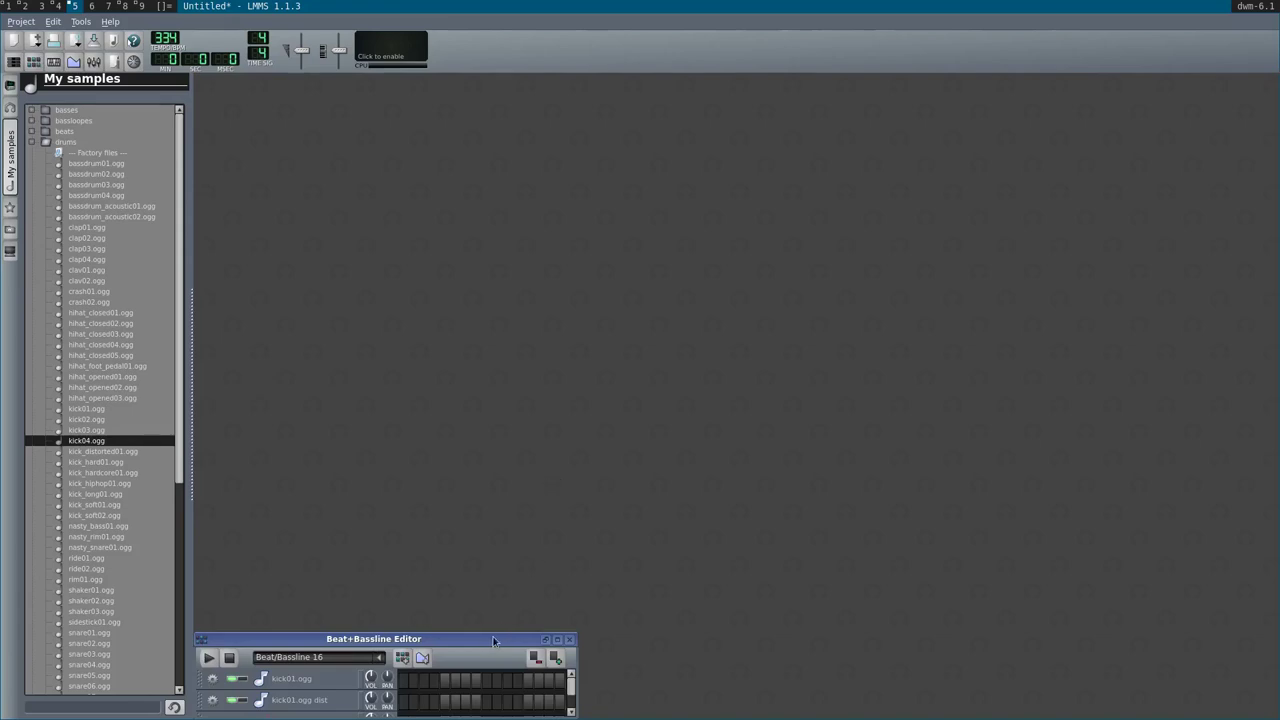
{"action": "left_click", "coordinate": [569, 638]}
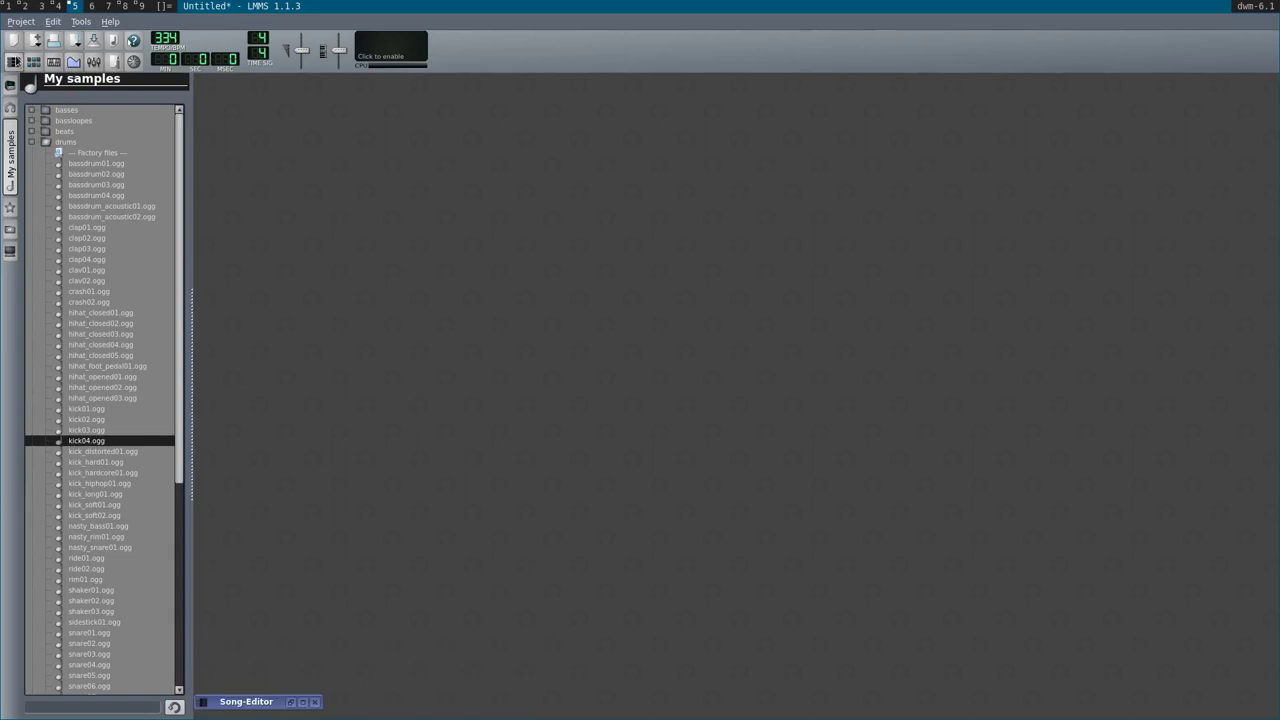
{"action": "left_click", "coordinate": [13, 64]}
{"action": "left_click", "coordinate": [13, 64]}
{"action": "left_click", "coordinate": [13, 64]}
{"action": "left_click", "coordinate": [303, 702]}
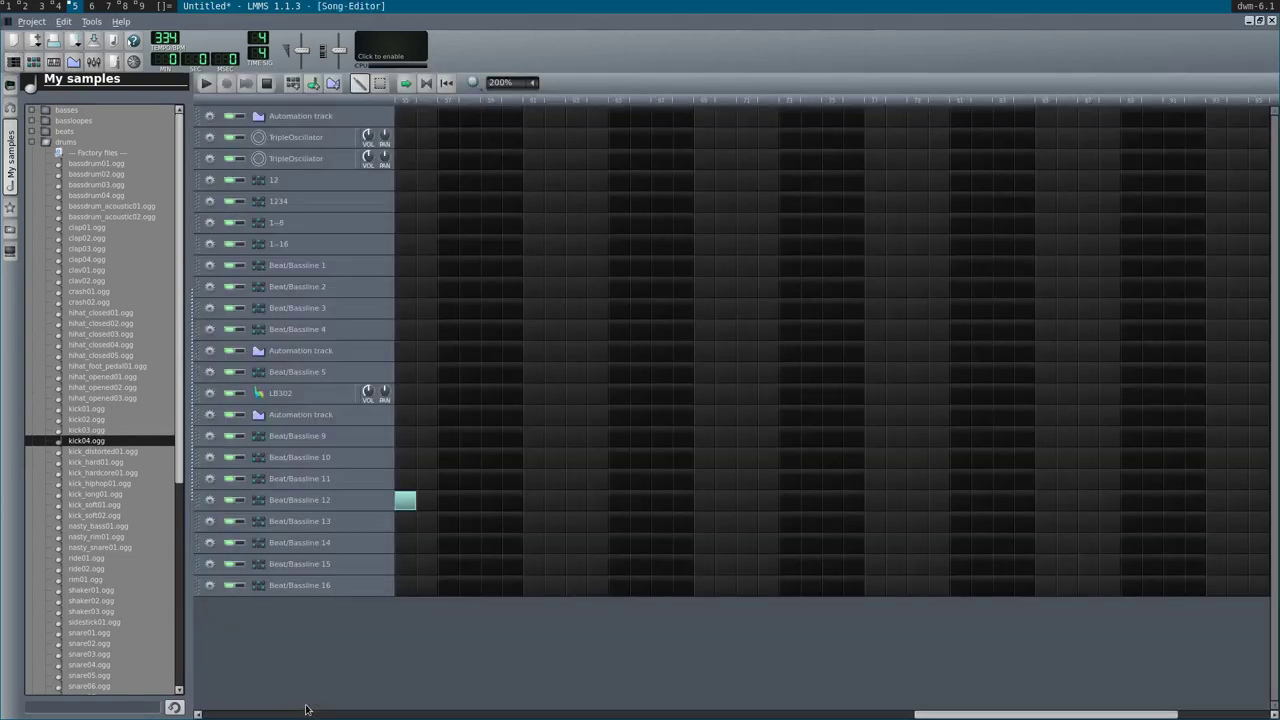
{"action": "key", "text": "space"}
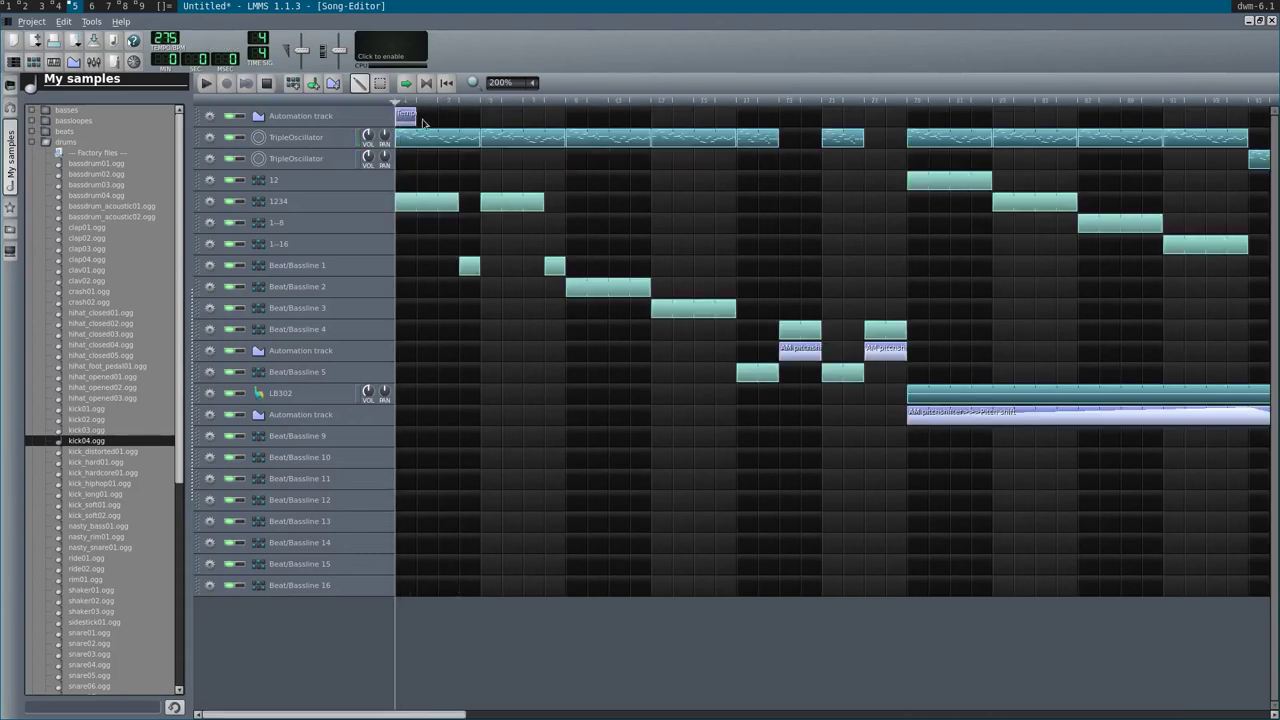
{"action": "double_click", "coordinate": [261, 186]}
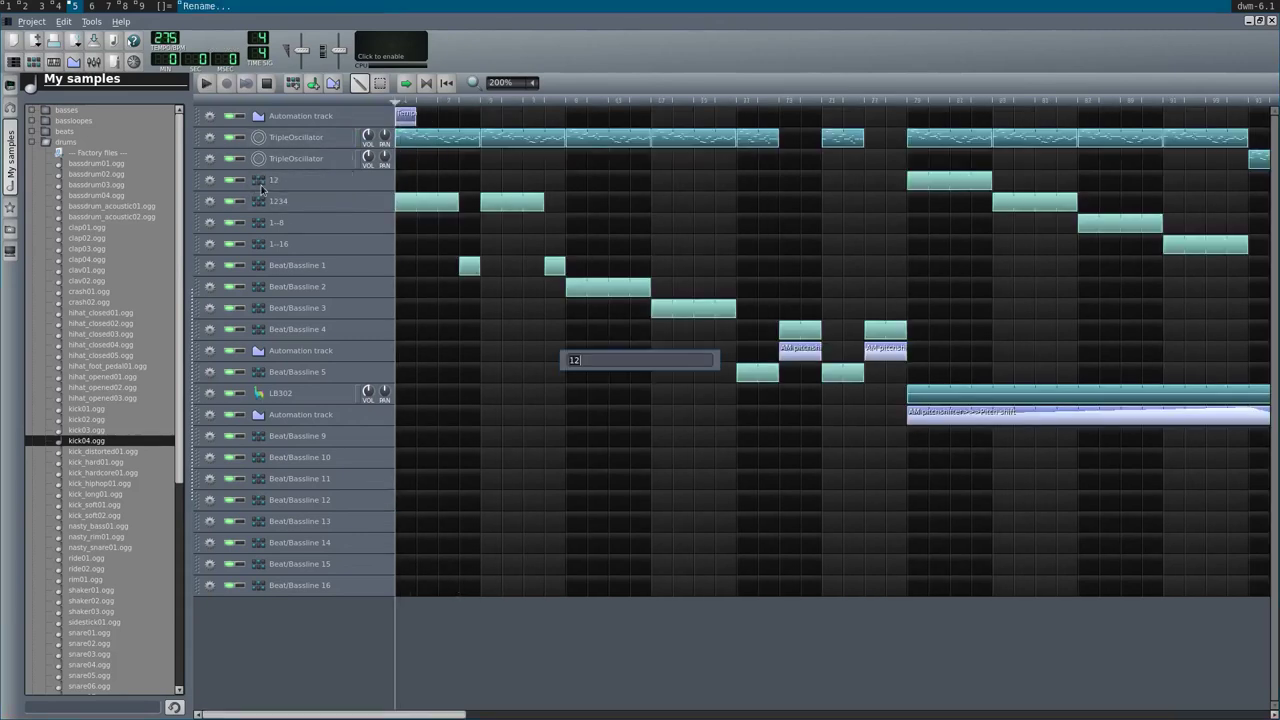
{"action": "type", "text": "1234"}
{"action": "key", "text": "Return"}
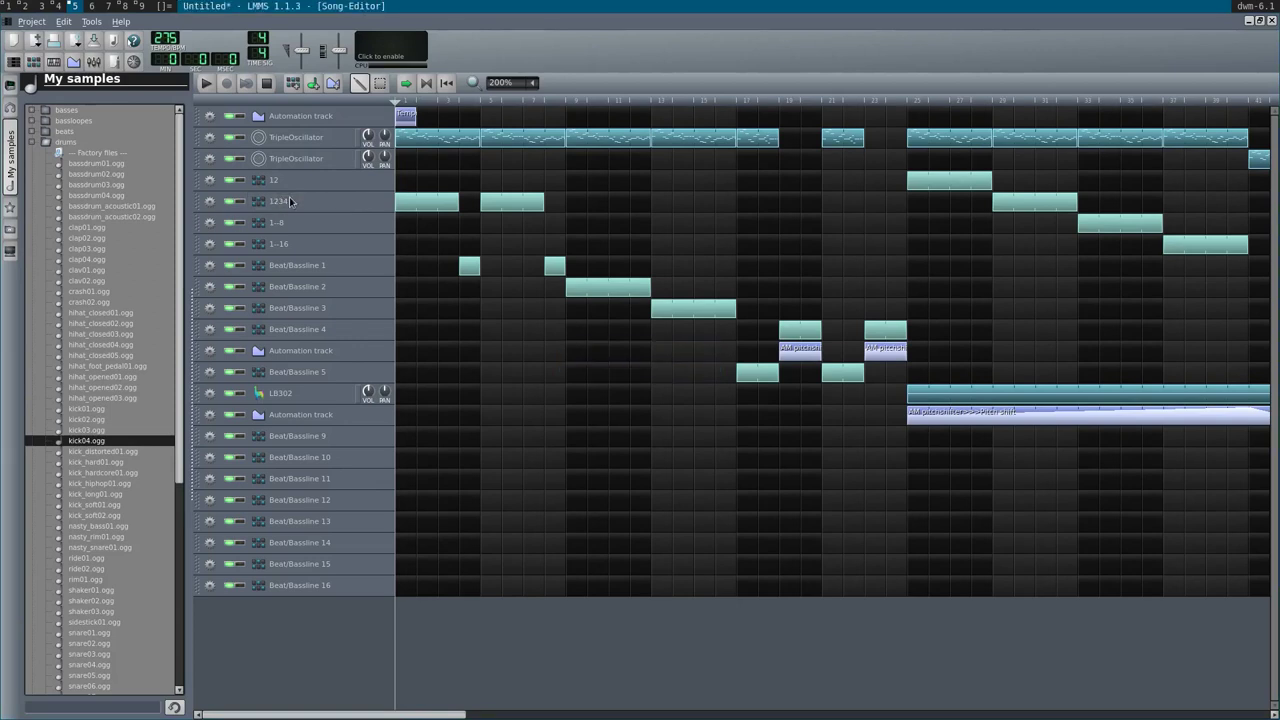
- Inspect the notes of the first TripleOscillator clip and the steps of the 1234 beat pattern, leaving both unchanged
{"action": "double_click", "coordinate": [467, 143]}
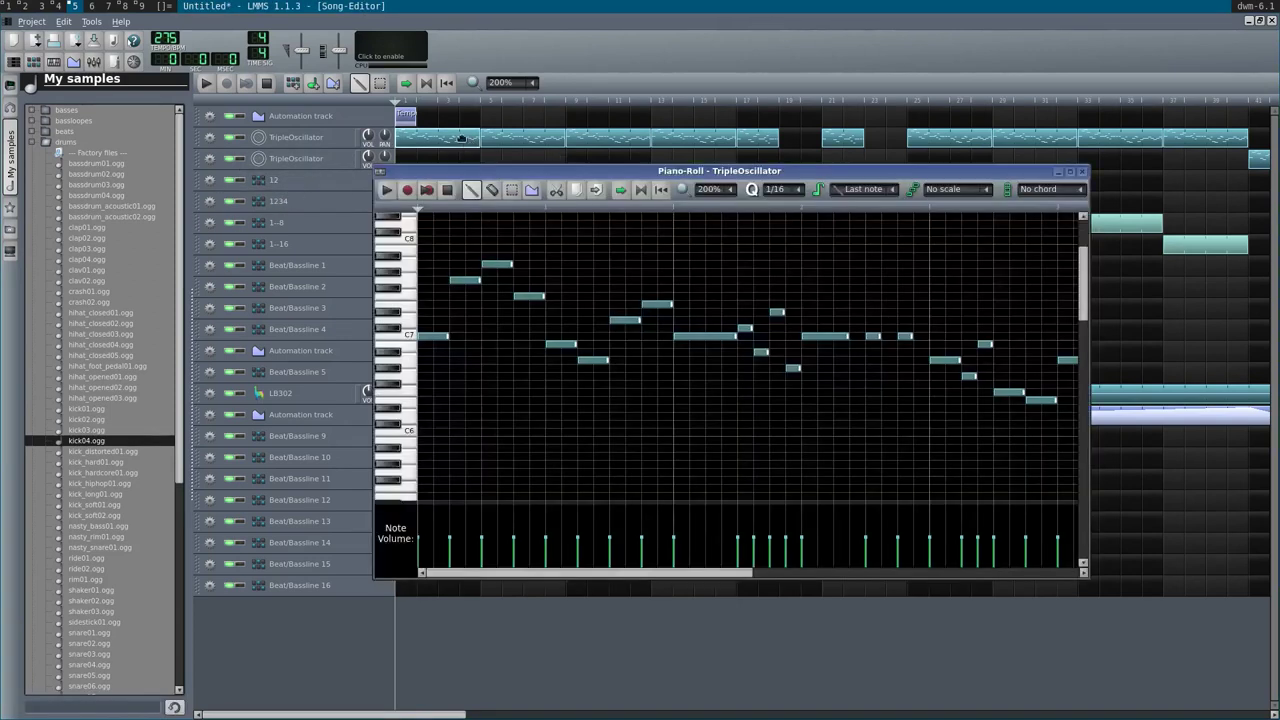
{"action": "left_click", "coordinate": [467, 143]}
{"action": "left_click", "coordinate": [420, 222]}
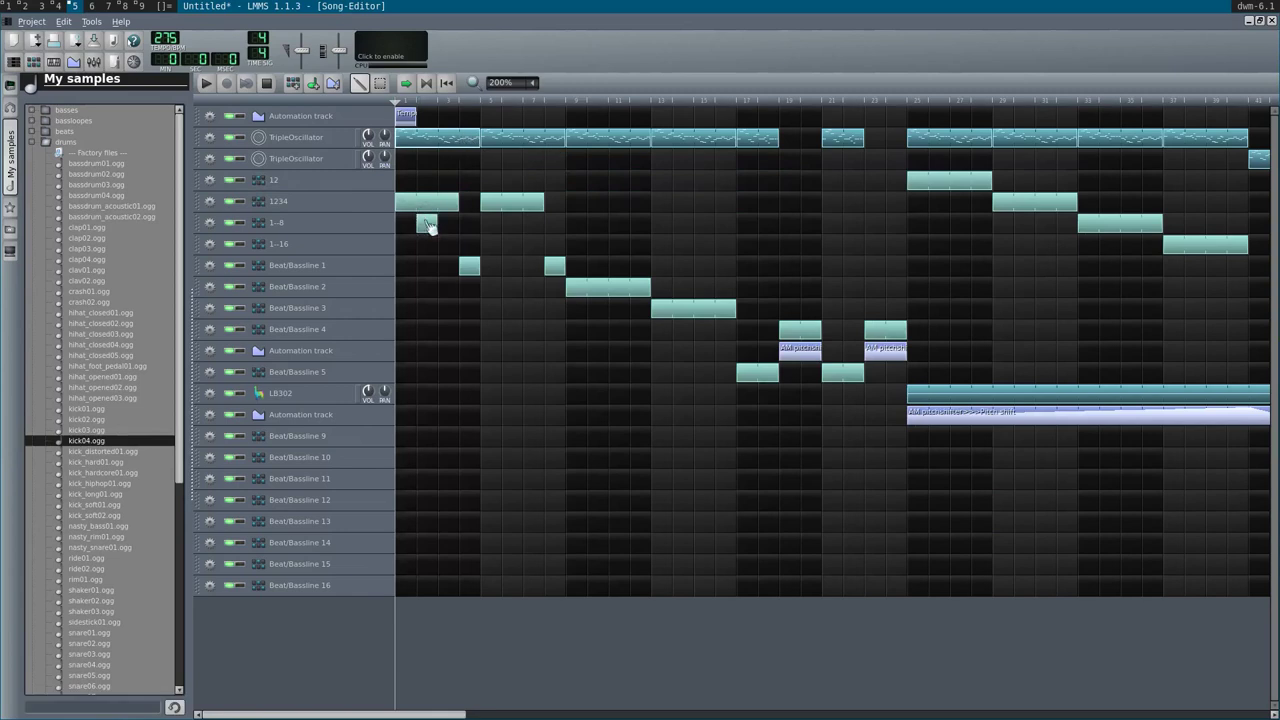
{"action": "right_click", "coordinate": [427, 224]}
{"action": "left_click", "coordinate": [436, 222]}
{"action": "right_click", "coordinate": [428, 222]}
{"action": "left_click", "coordinate": [444, 248]}
{"action": "double_click", "coordinate": [429, 208]}
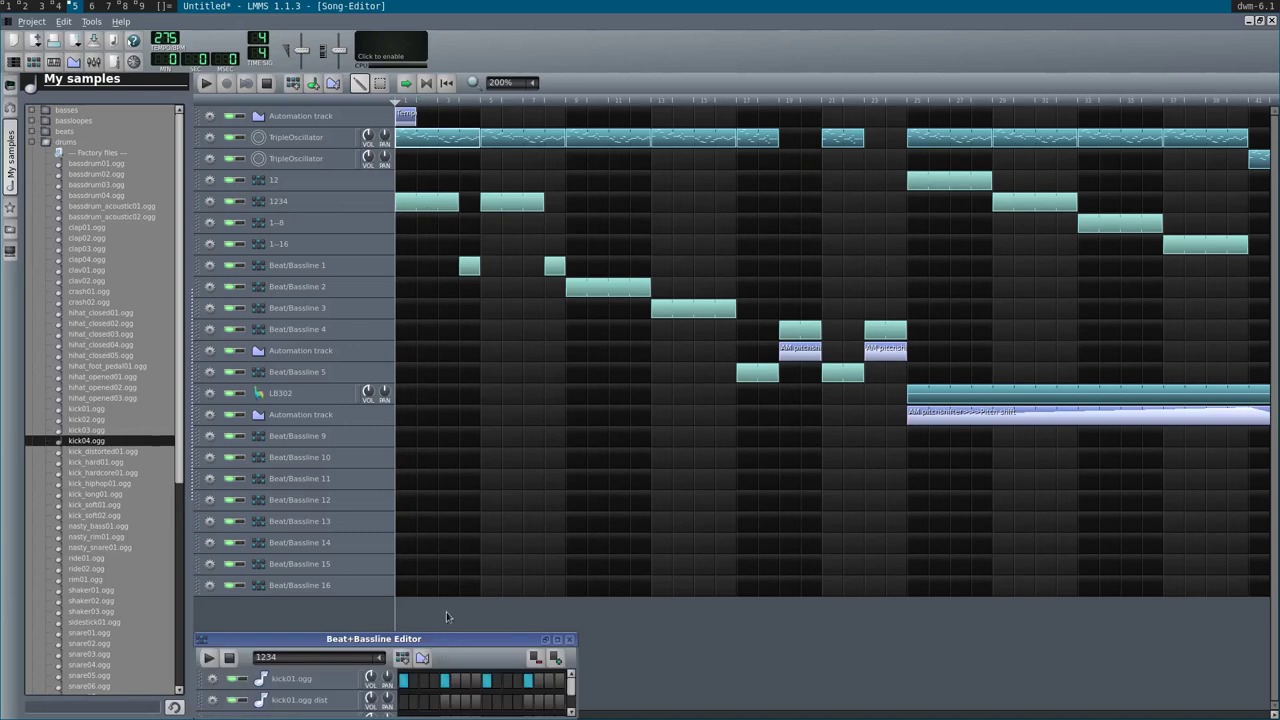
{"action": "left_click", "coordinate": [568, 640]}
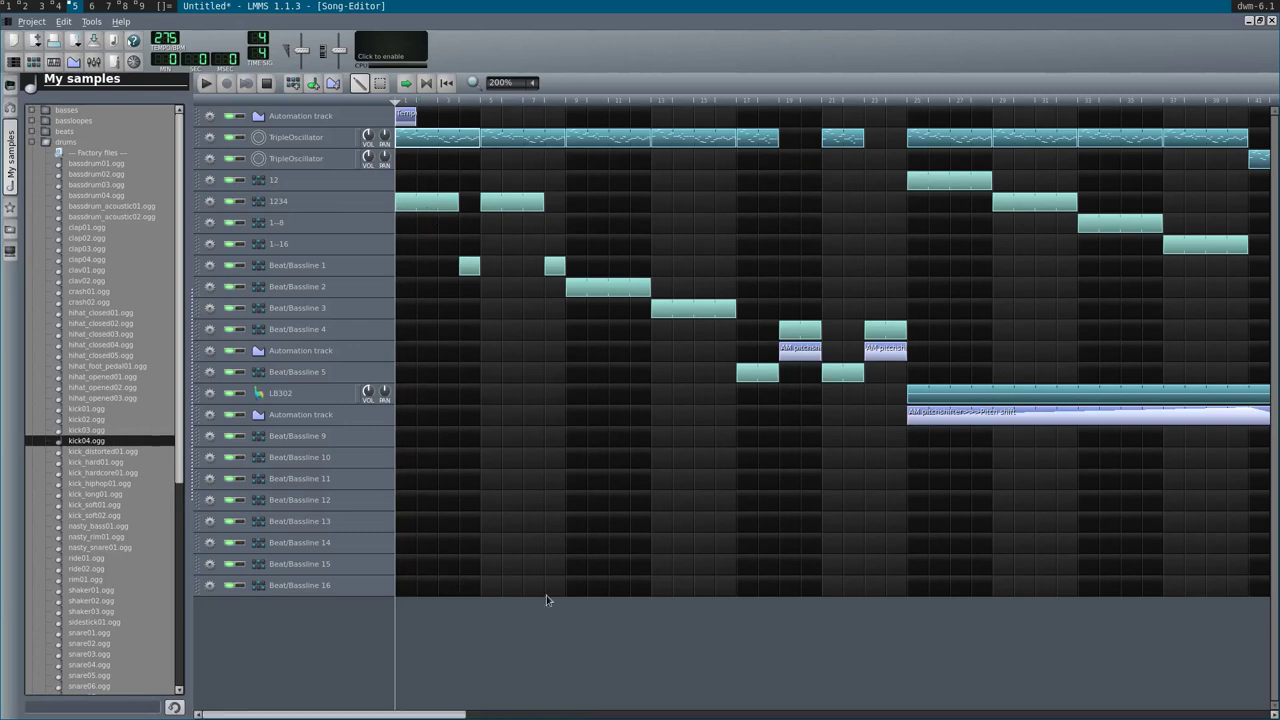
- Save the project as dua and quit LMMS
{"action": "key", "text": "ctrl+s"}
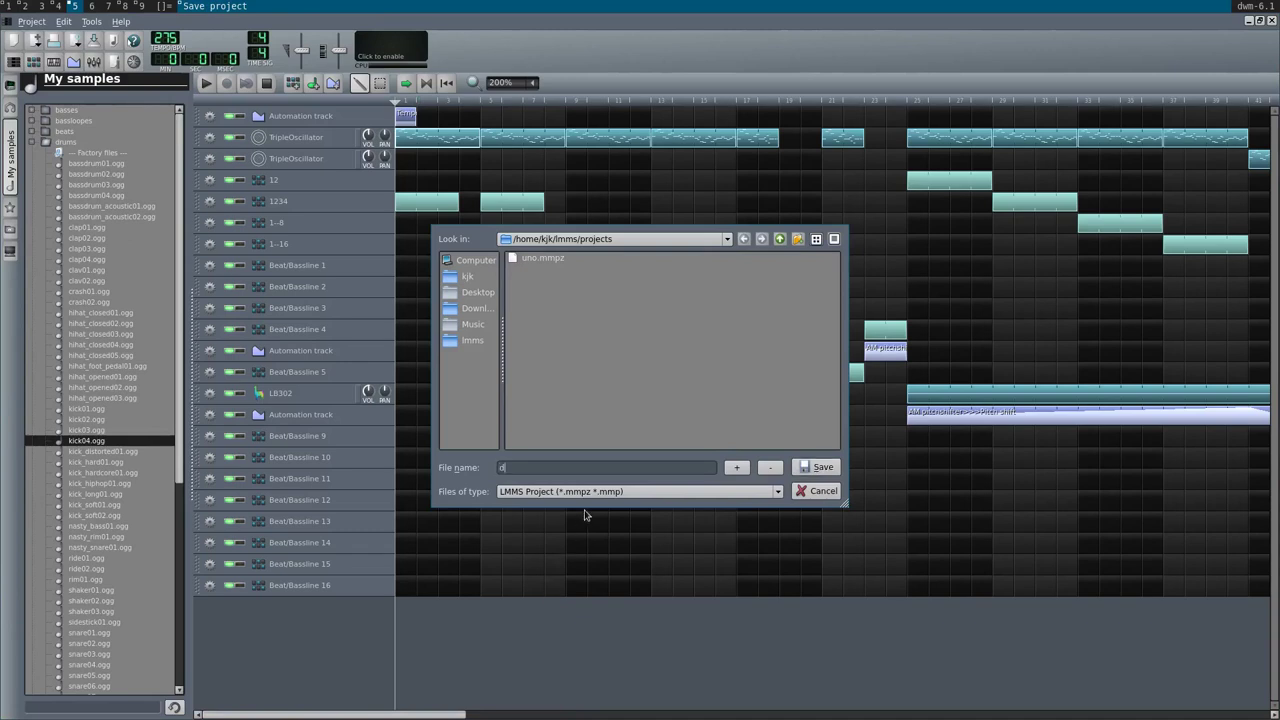
{"action": "key", "text": "Return"}
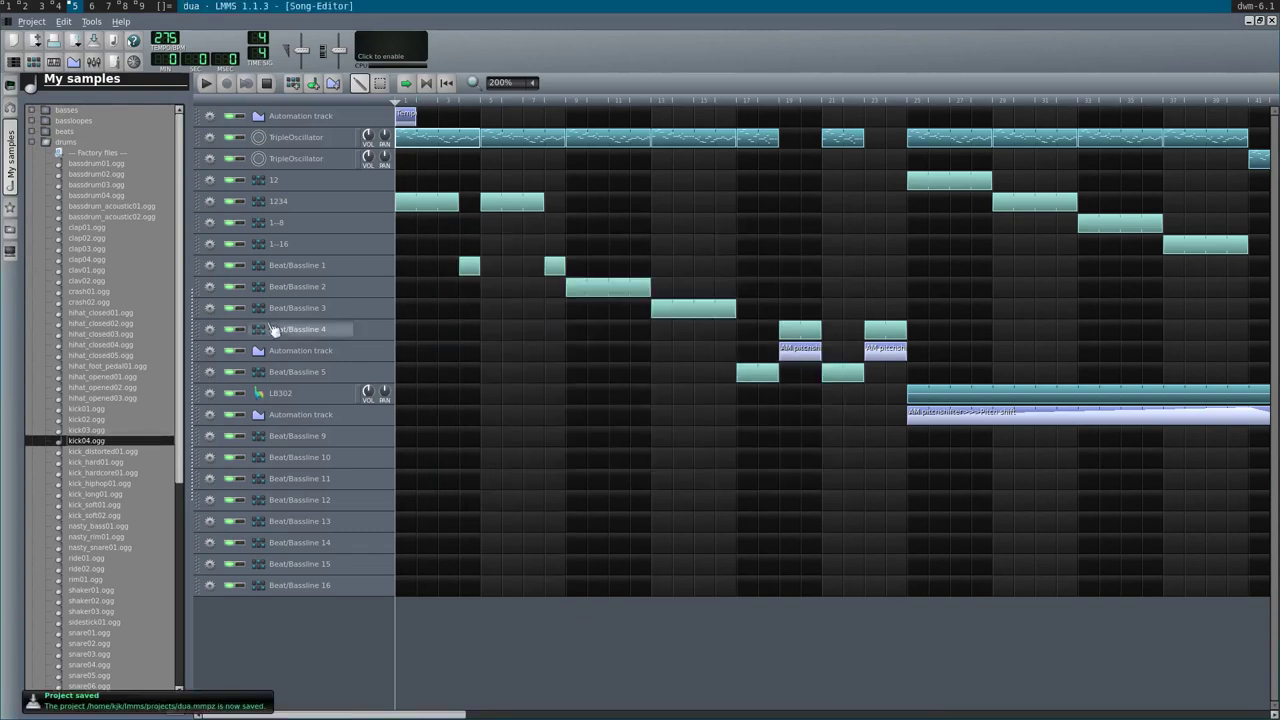
{"action": "left_click", "coordinate": [31, 21]}
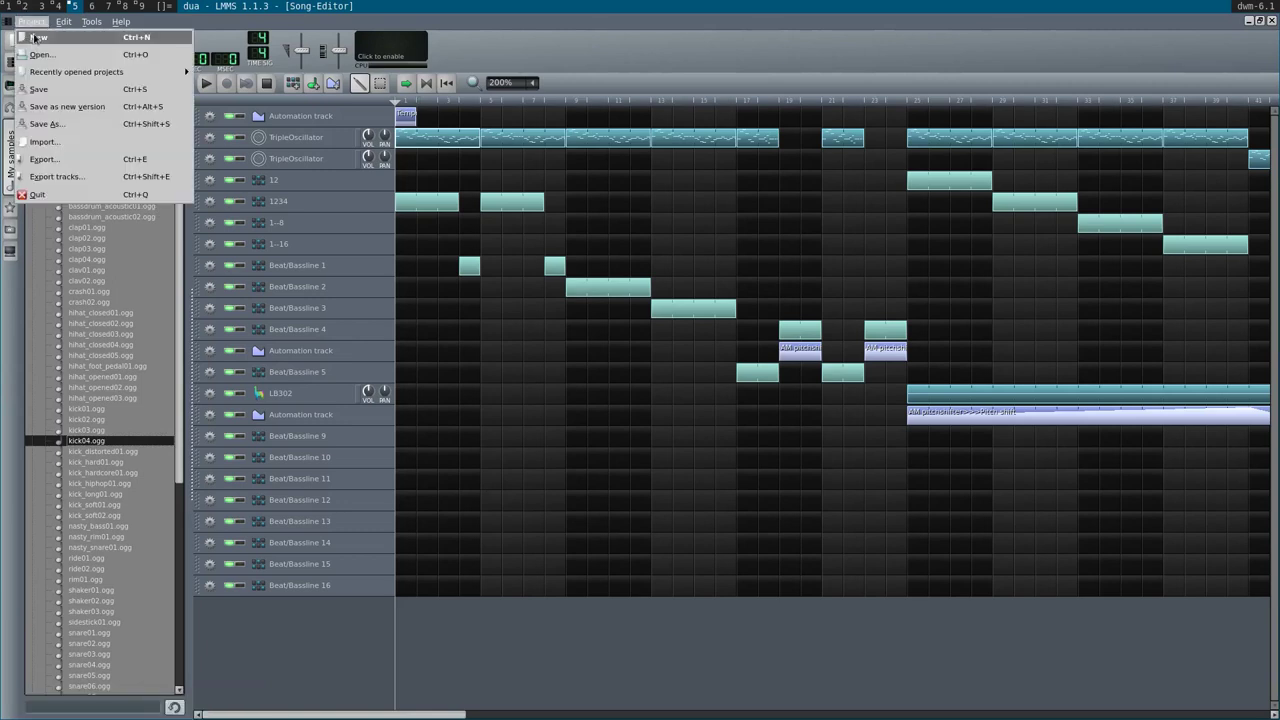
{"action": "left_click", "coordinate": [43, 197]}
- Relaunch LMMS with the lmms command and reopen the recent project dua.mmpz
{"action": "key", "text": "alt+p"}
{"action": "type", "text": "lmms"}
{"action": "key", "text": "Return"}
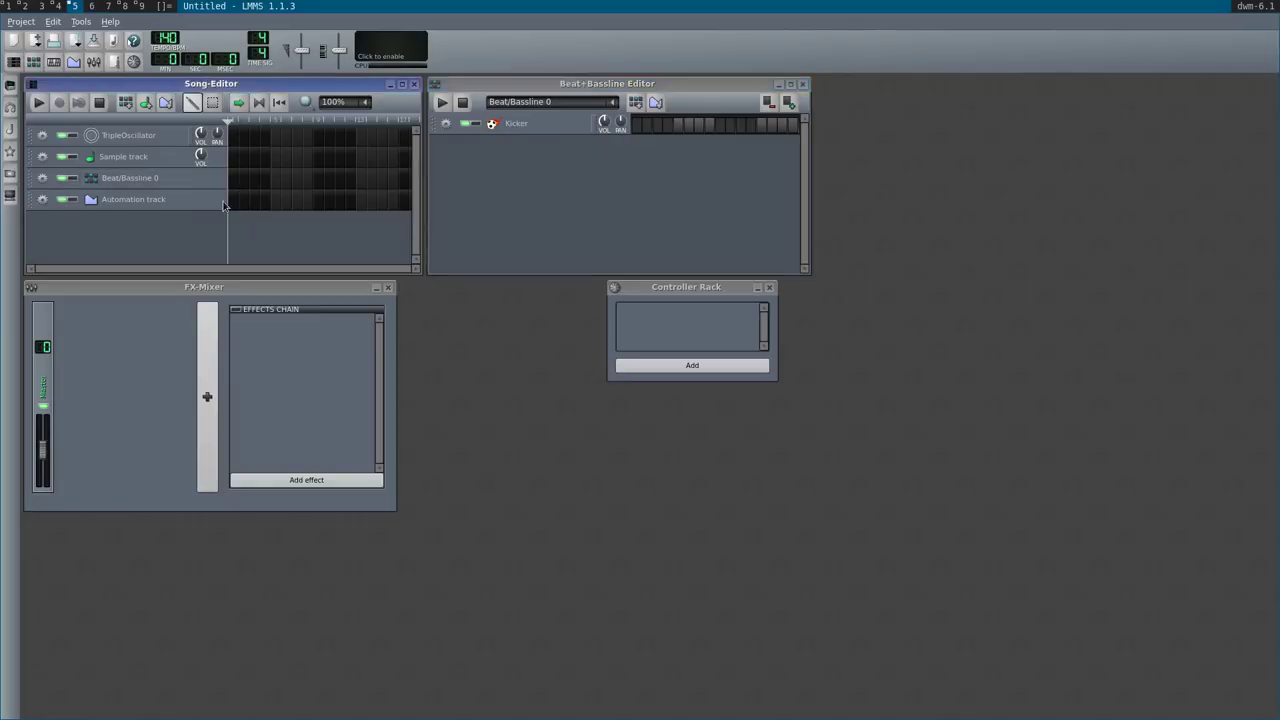
{"action": "left_click", "coordinate": [21, 21]}
{"action": "left_click", "coordinate": [21, 21]}
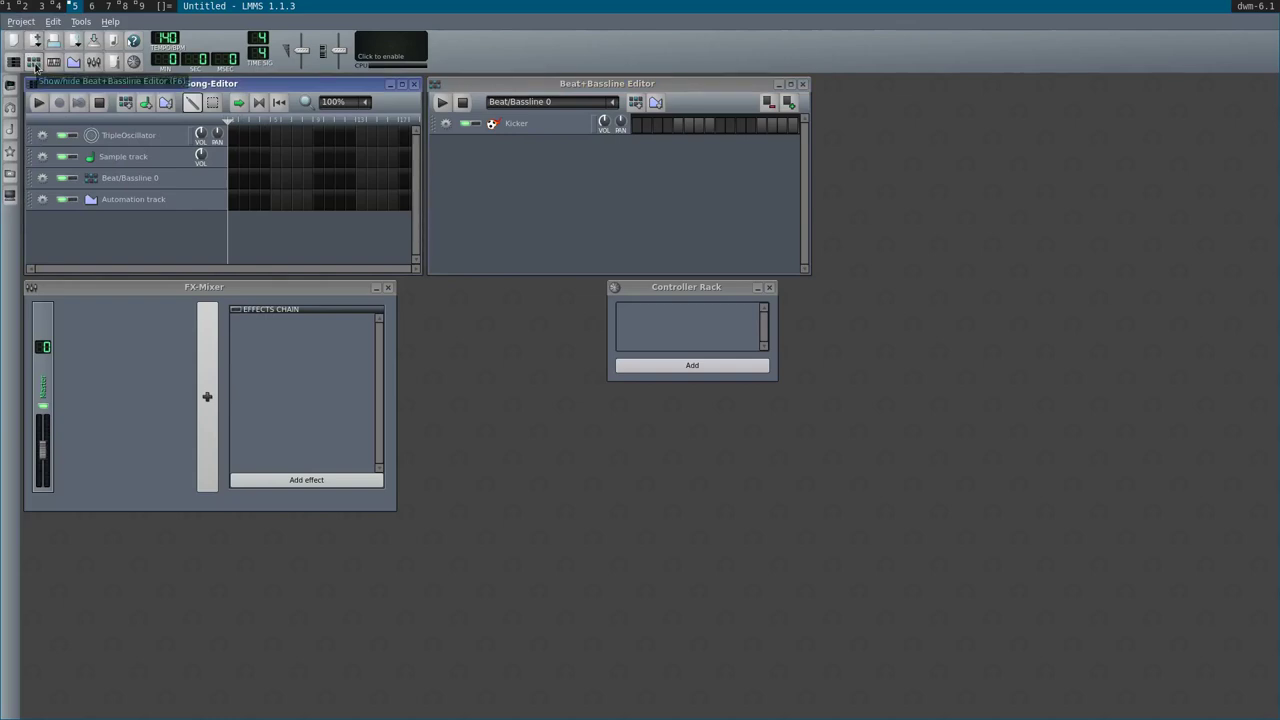
{"action": "left_click", "coordinate": [21, 21]}
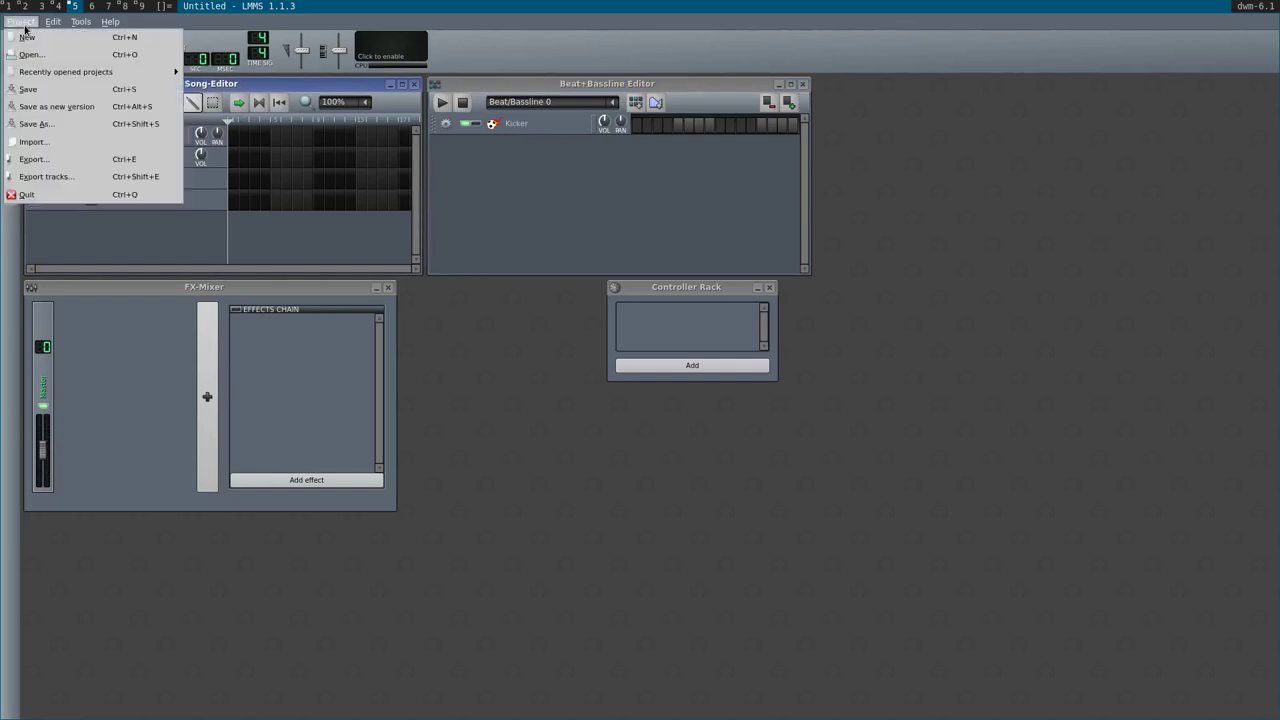
{"action": "mouse_move", "coordinate": [95, 78]}
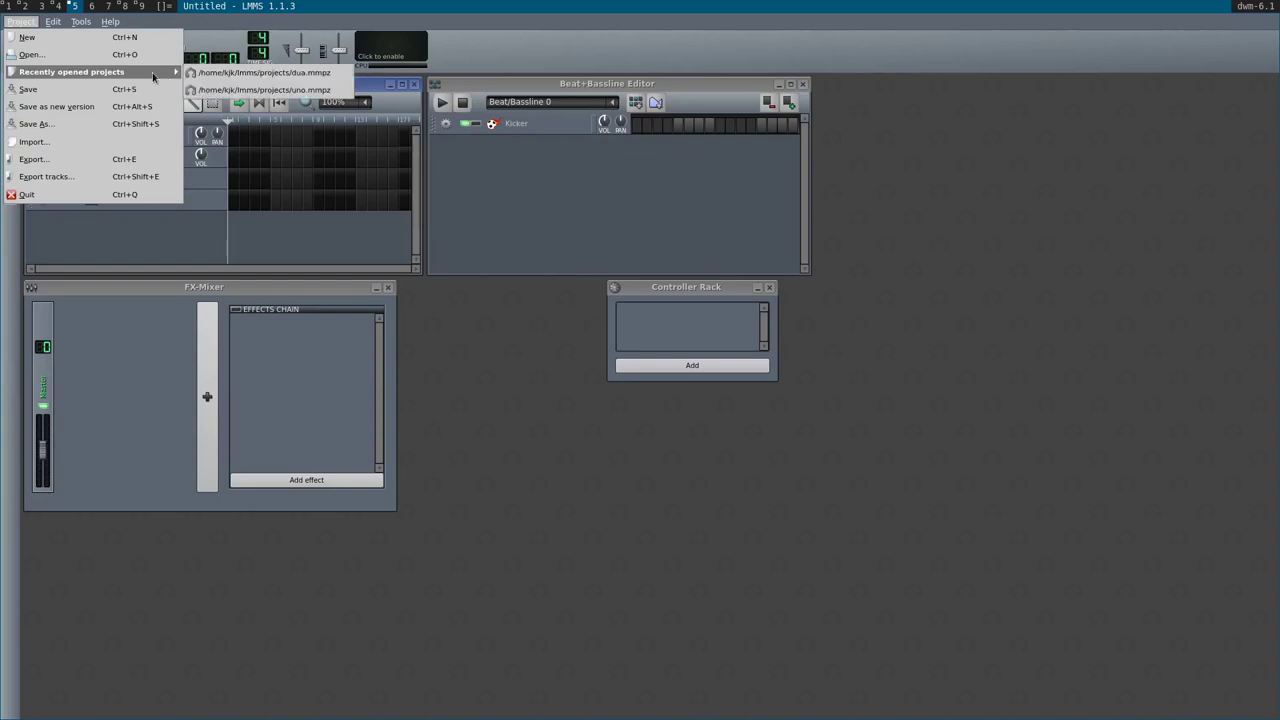
{"action": "left_click", "coordinate": [231, 74]}
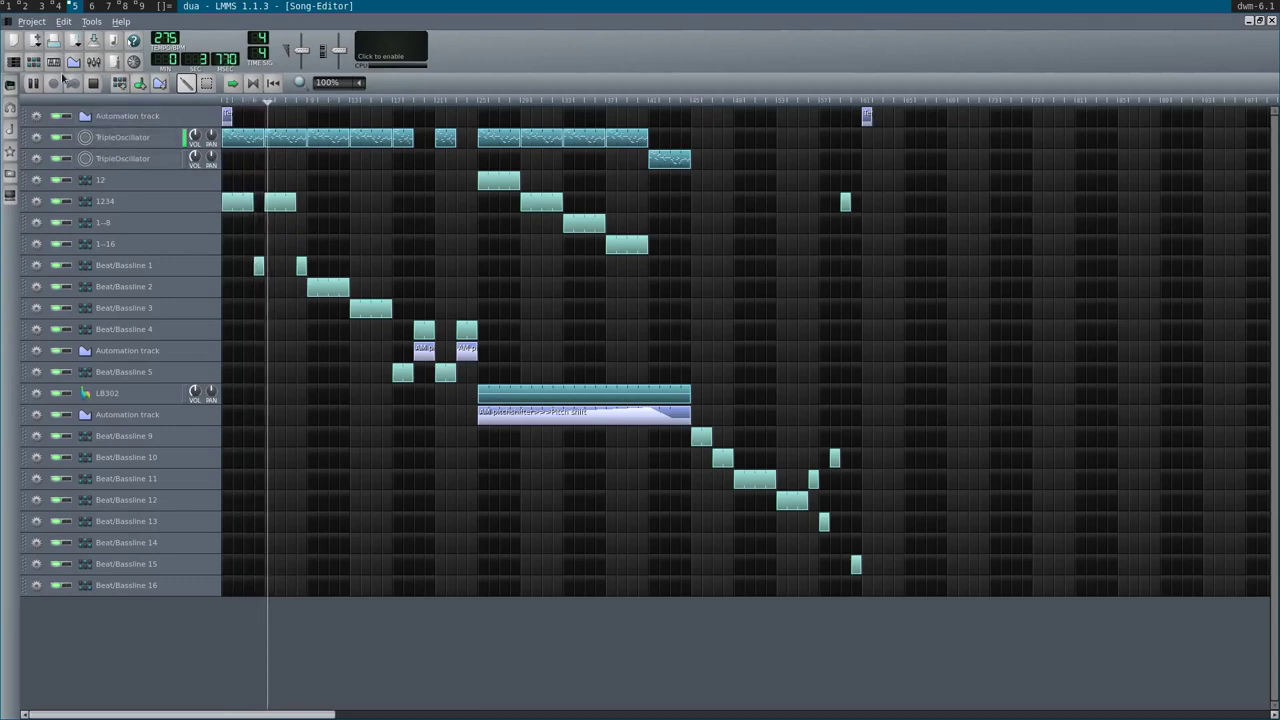
- Show the Beat+Bassline Editor with pattern Beat/Bassline 16, try it maximized, and restore it to a floating window
{"action": "left_click", "coordinate": [33, 62]}
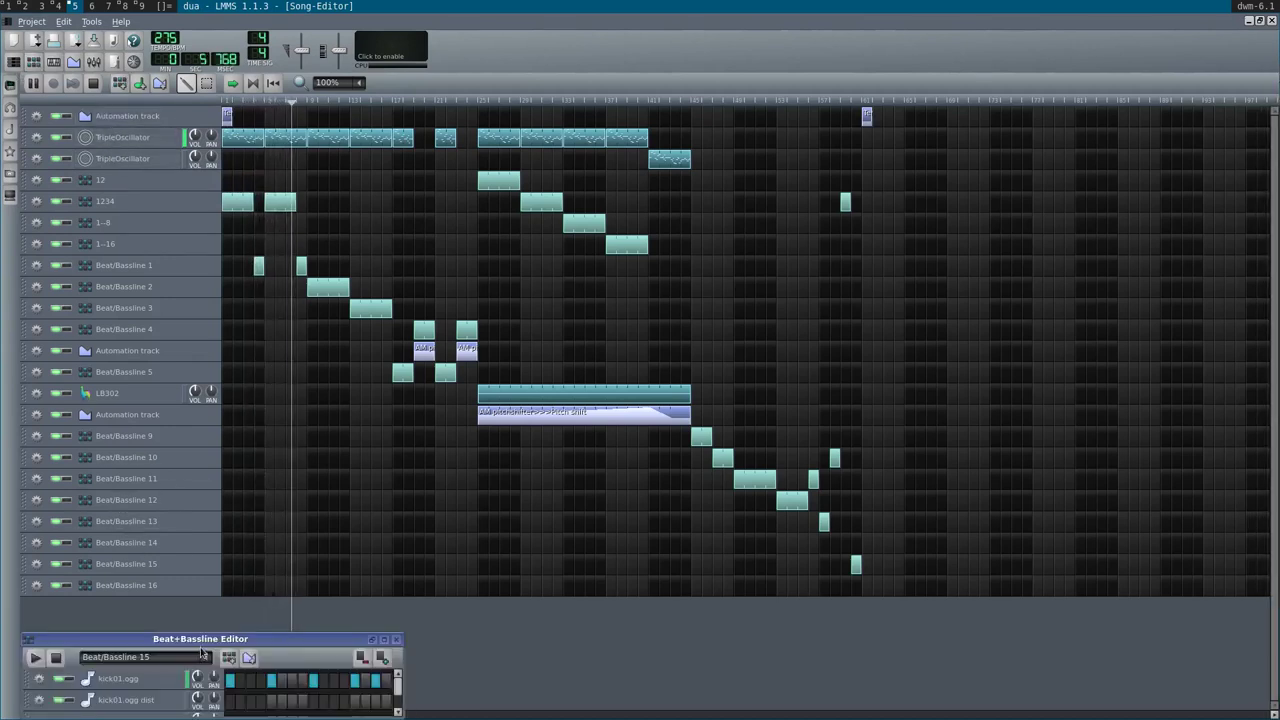
{"action": "scroll", "coordinate": [167, 664], "scroll_direction": "down", "scroll_amount": 1}
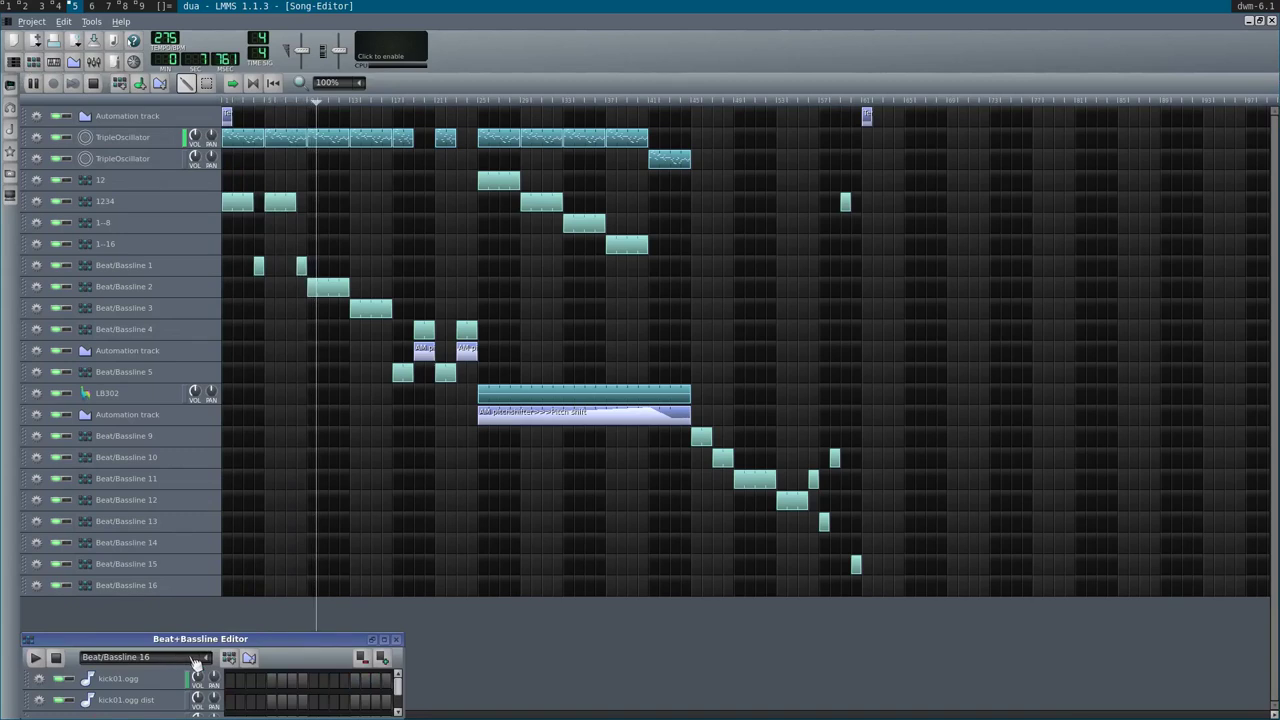
{"action": "key", "text": "F6"}
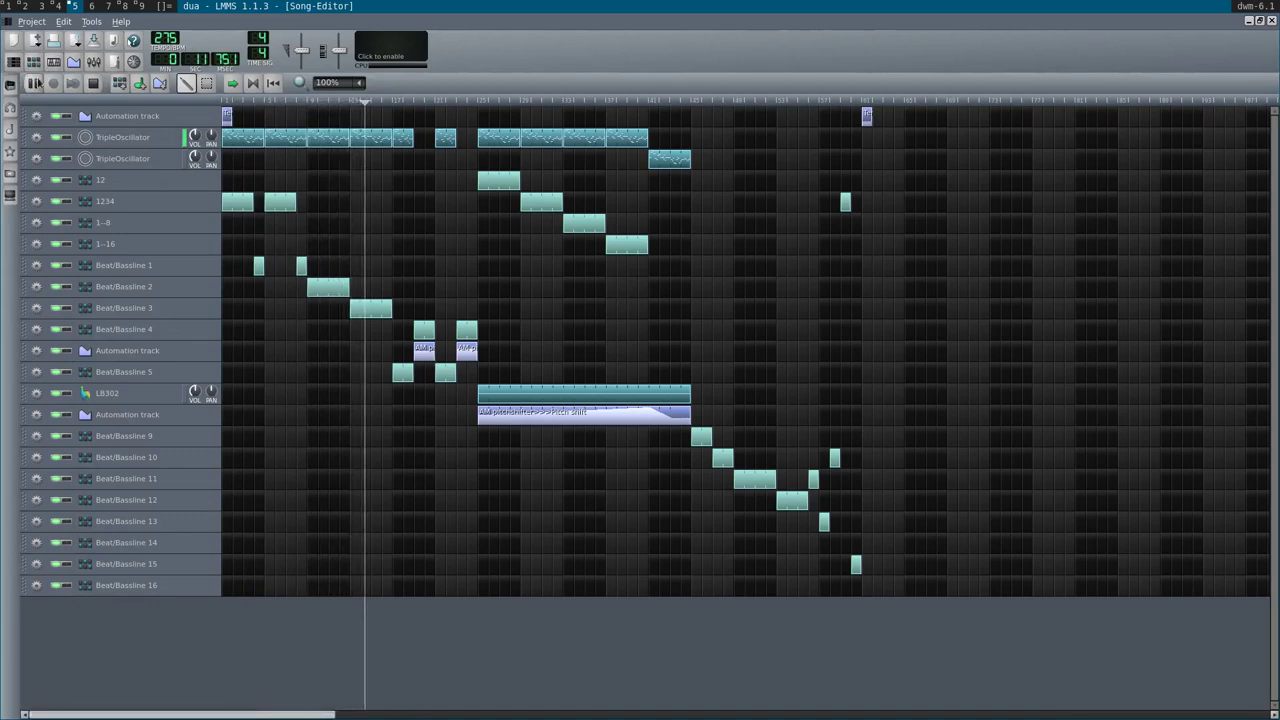
{"action": "left_click", "coordinate": [34, 64]}
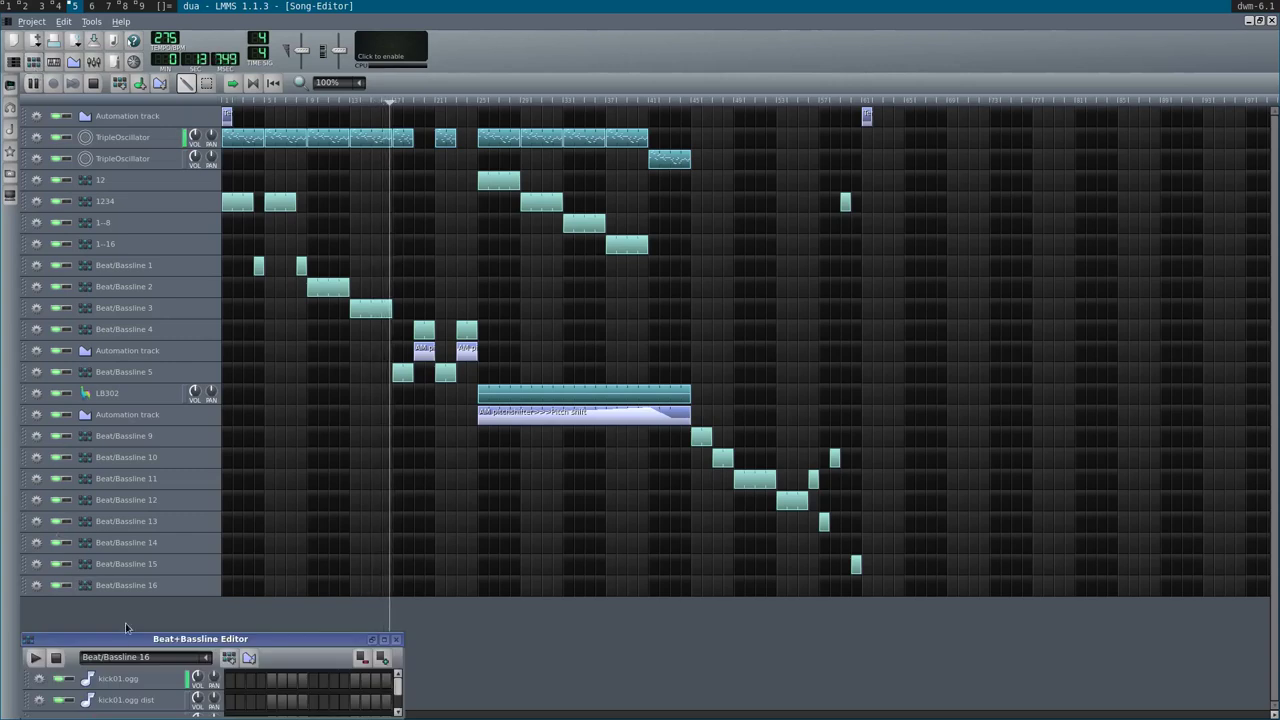
{"action": "left_click", "coordinate": [27, 639]}
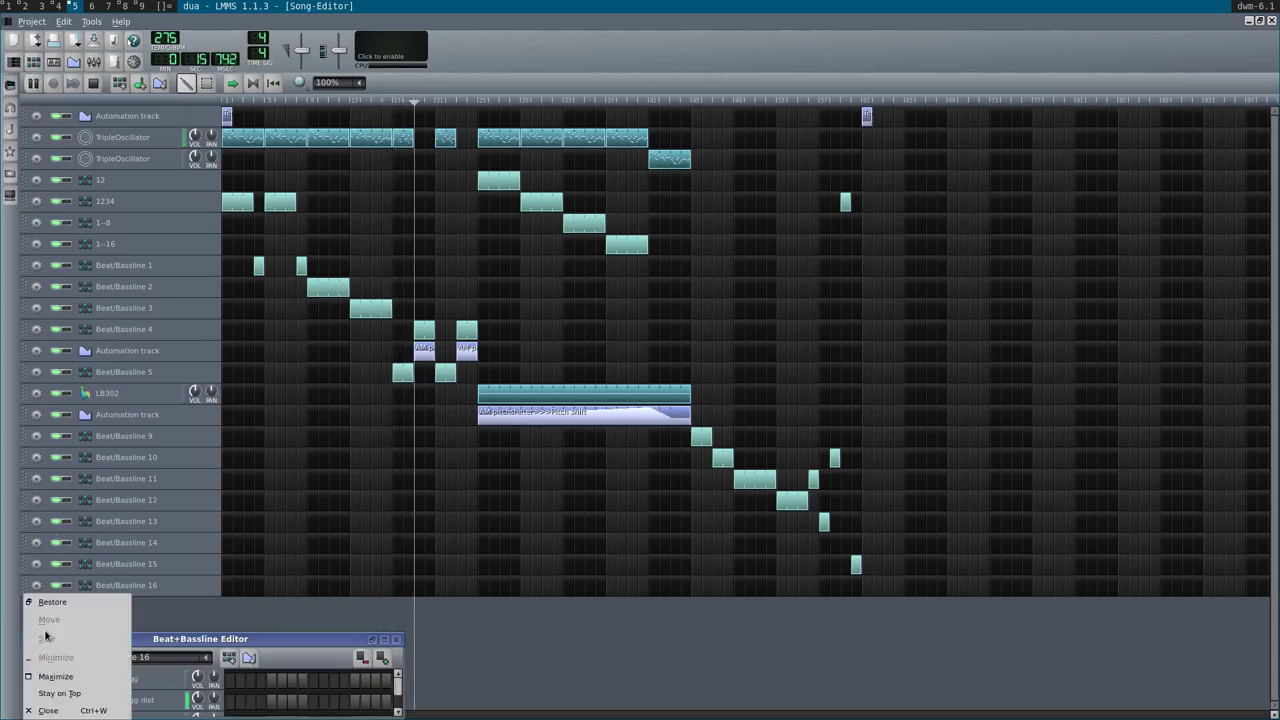
{"action": "left_click", "coordinate": [70, 681]}
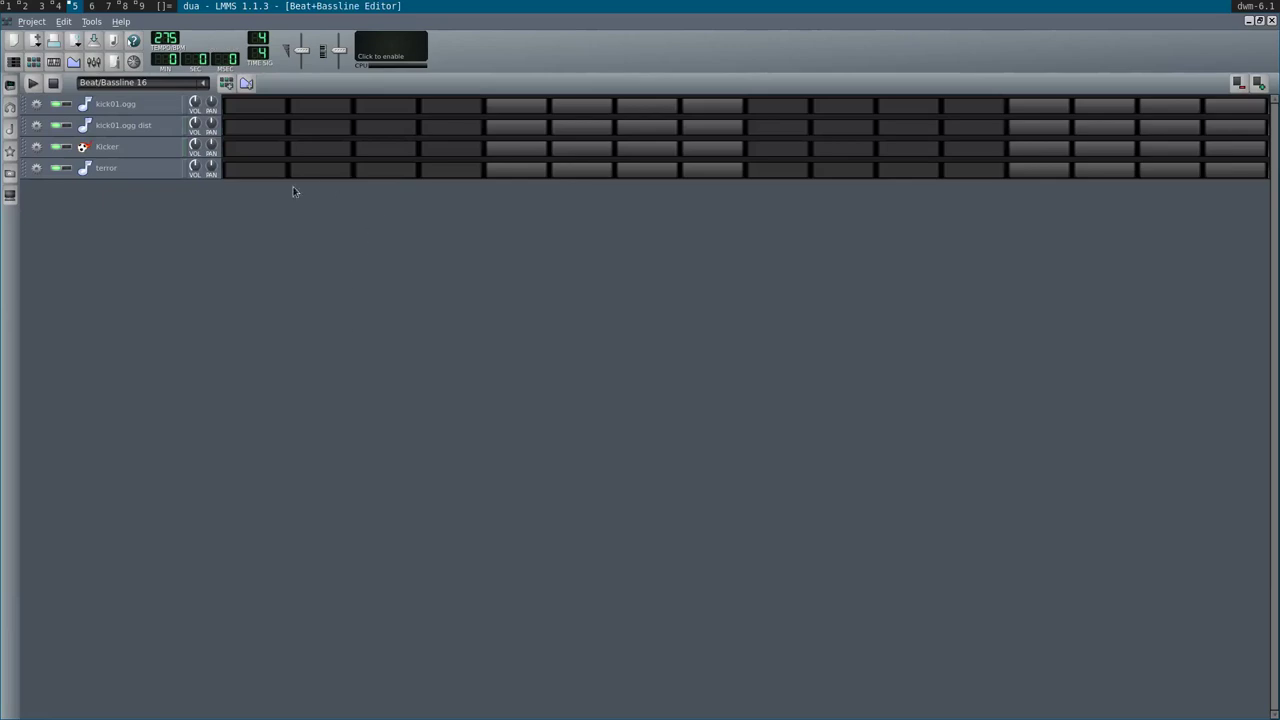
{"action": "left_click", "coordinate": [1260, 21]}
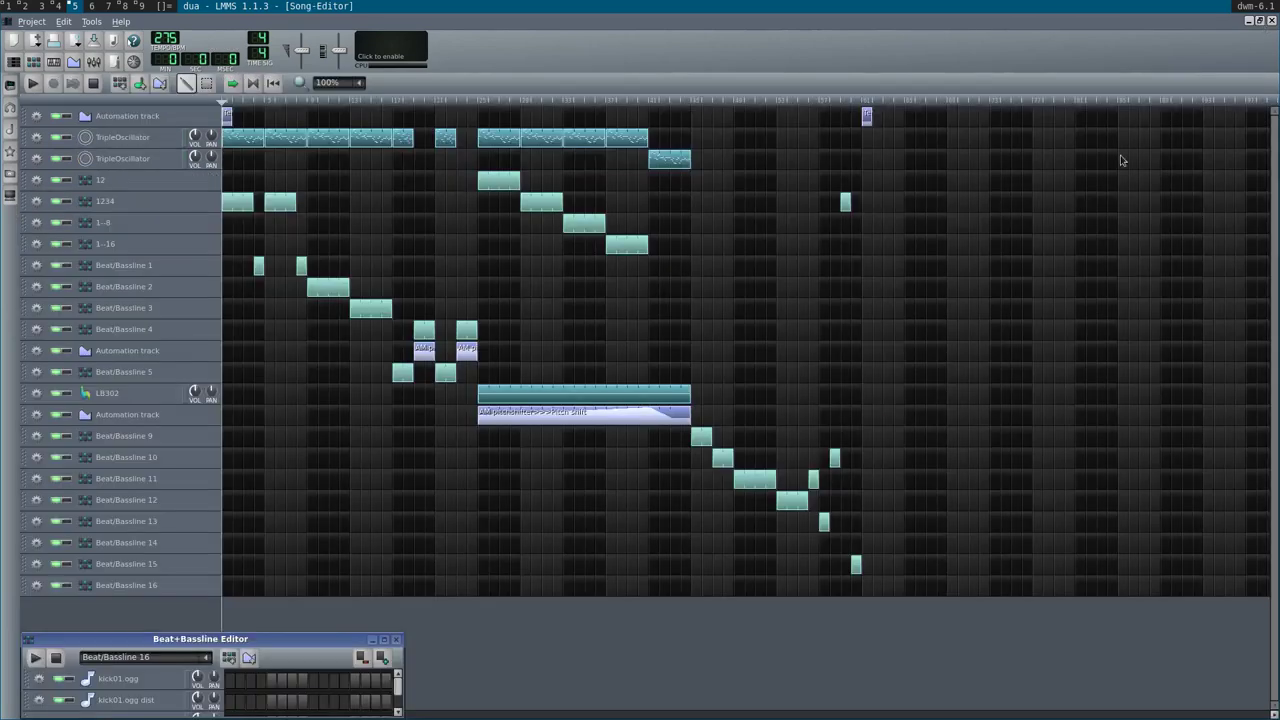
- Make the Beat+Bassline Editor tall enough to show all four instrument tracks and move it beside the song's early clips
{"action": "left_click_drag", "start_coordinate": [280, 632], "coordinate": [555, 376]}
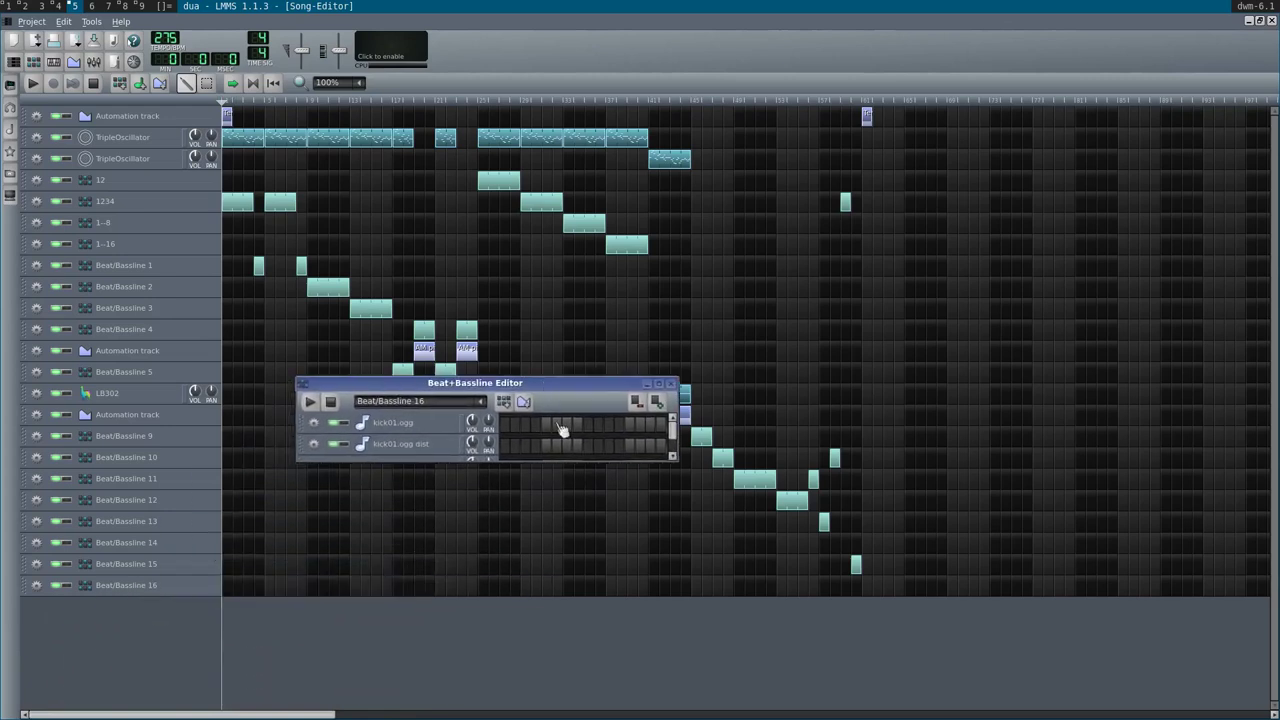
{"action": "left_click_drag", "start_coordinate": [578, 460], "coordinate": [580, 618]}
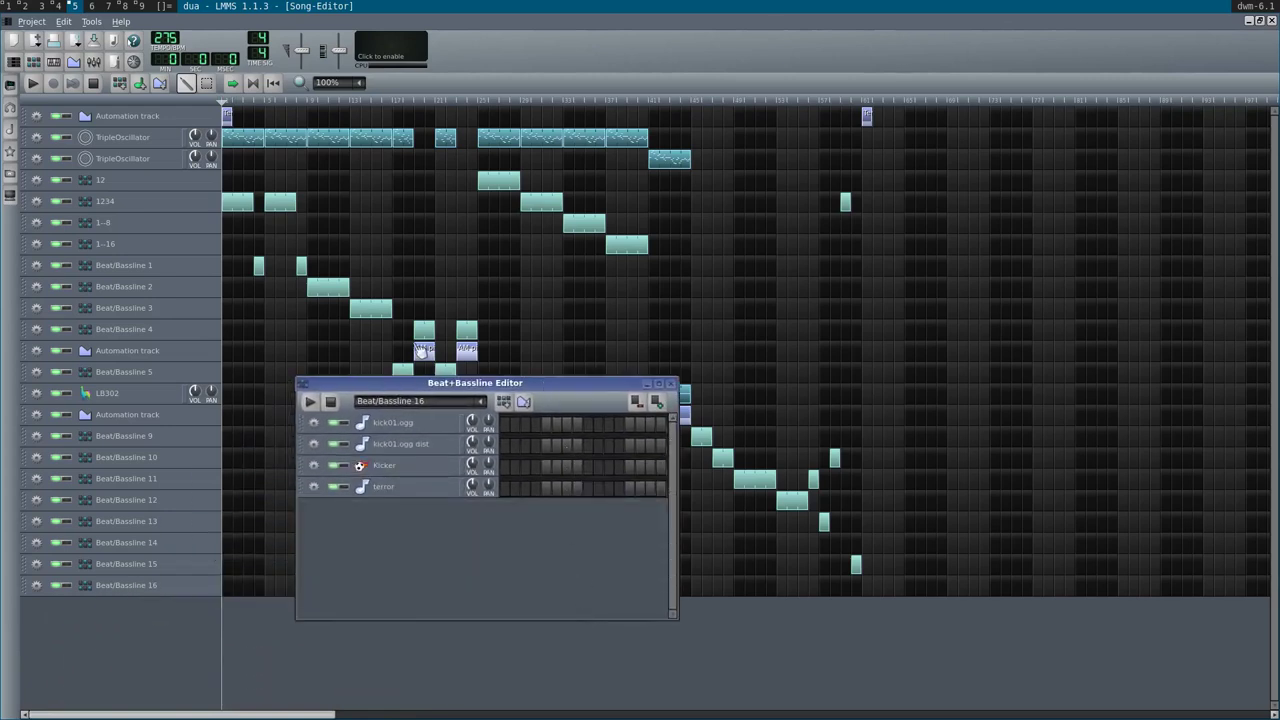
{"action": "left_click_drag", "start_coordinate": [485, 396], "coordinate": [845, 168]}
- Switch the Beat+Bassline Editor to the Beat/Bassline 9 pattern
{"action": "left_click", "coordinate": [838, 172]}
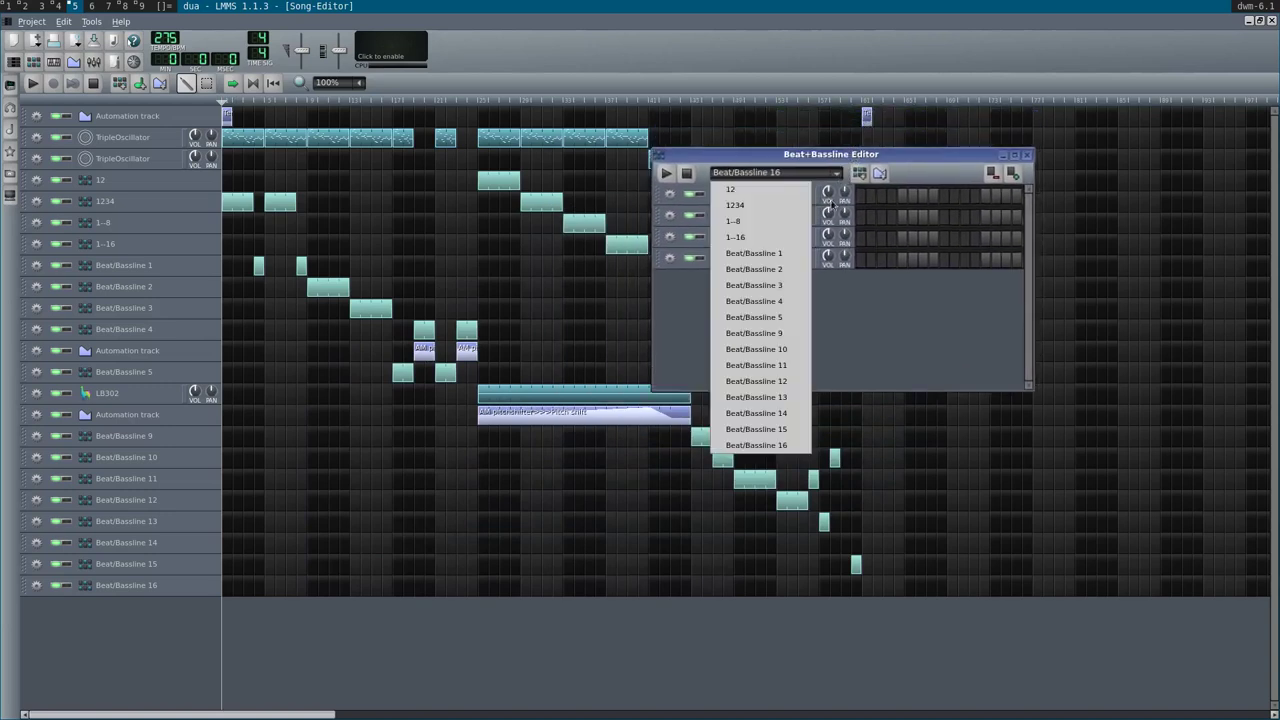
{"action": "left_click", "coordinate": [863, 313]}
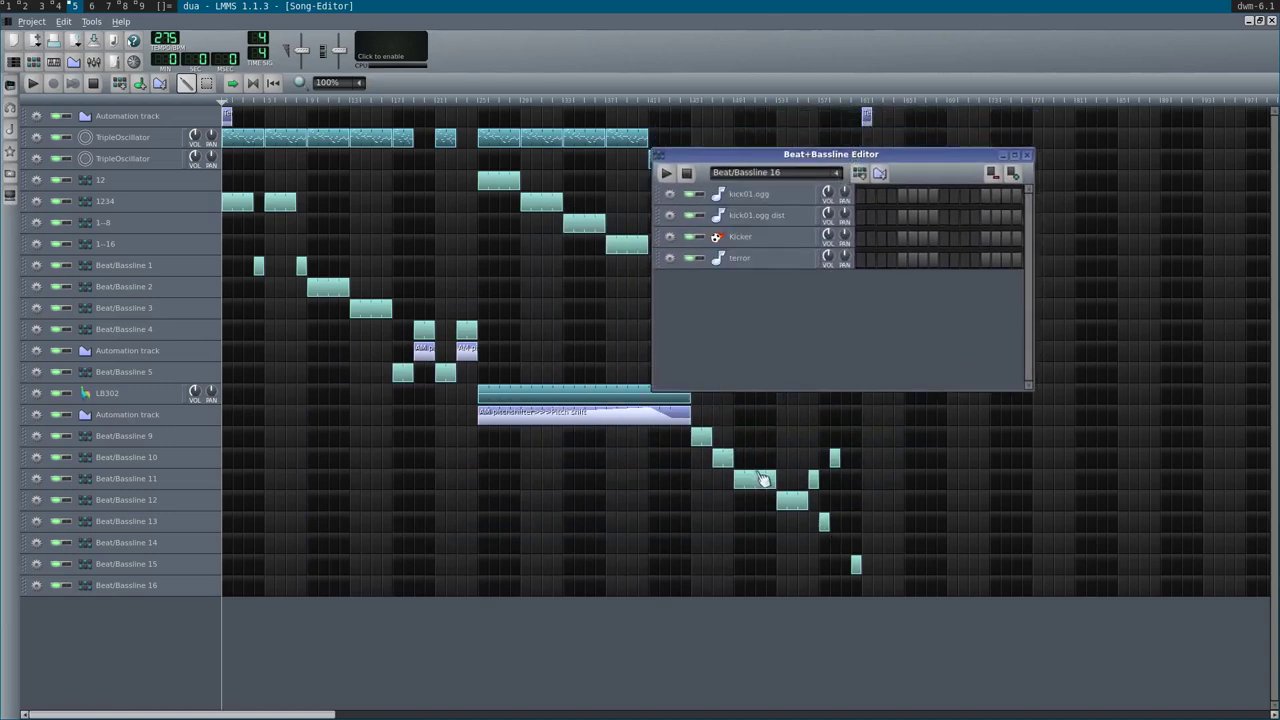
{"action": "left_click", "coordinate": [841, 173]}
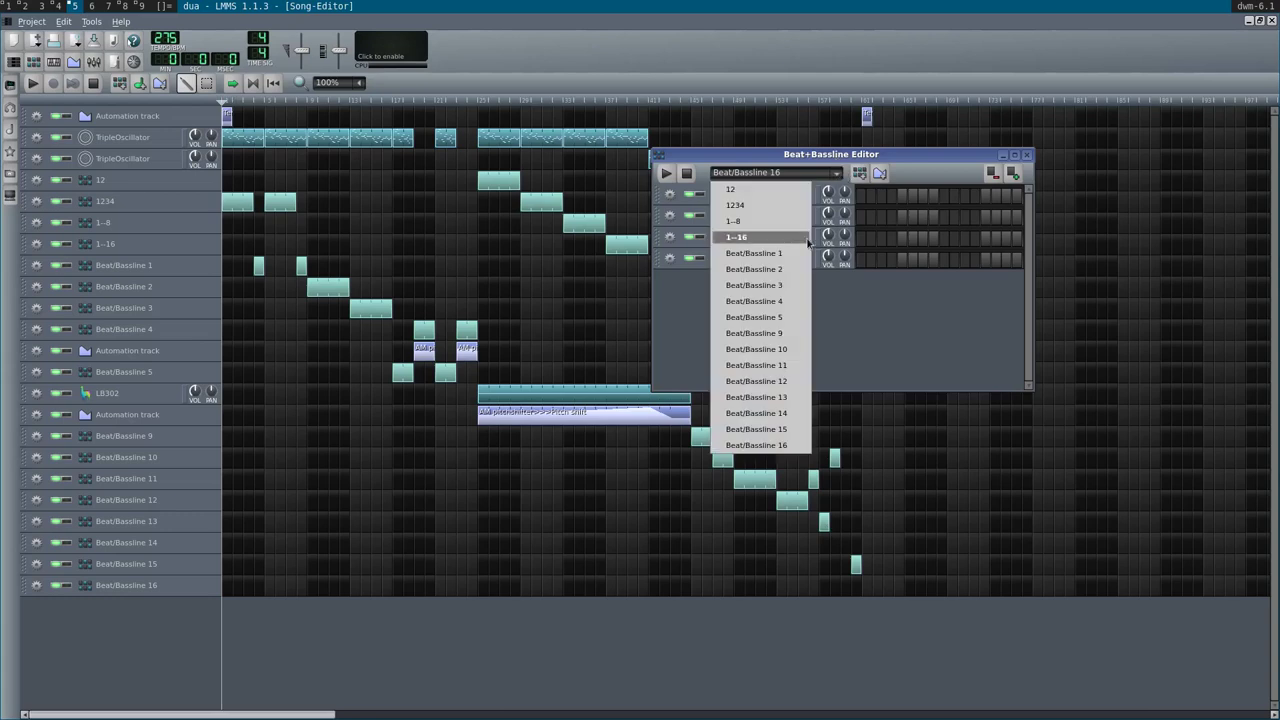
{"action": "left_click", "coordinate": [790, 334]}
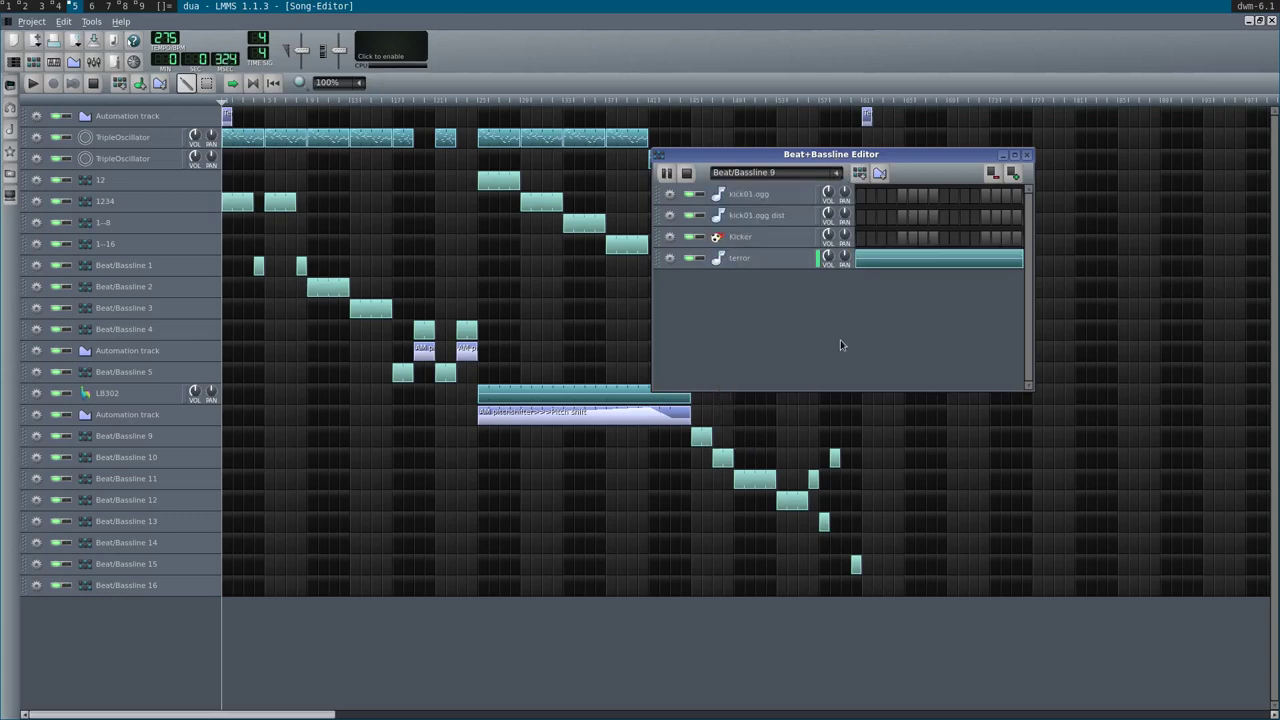
- Add a new empty beat/bassline pattern and switch the Beat+Bassline Editor to Beat/Bassline 16
{"action": "scroll", "coordinate": [836, 173], "scroll_direction": "down", "scroll_amount": 1}
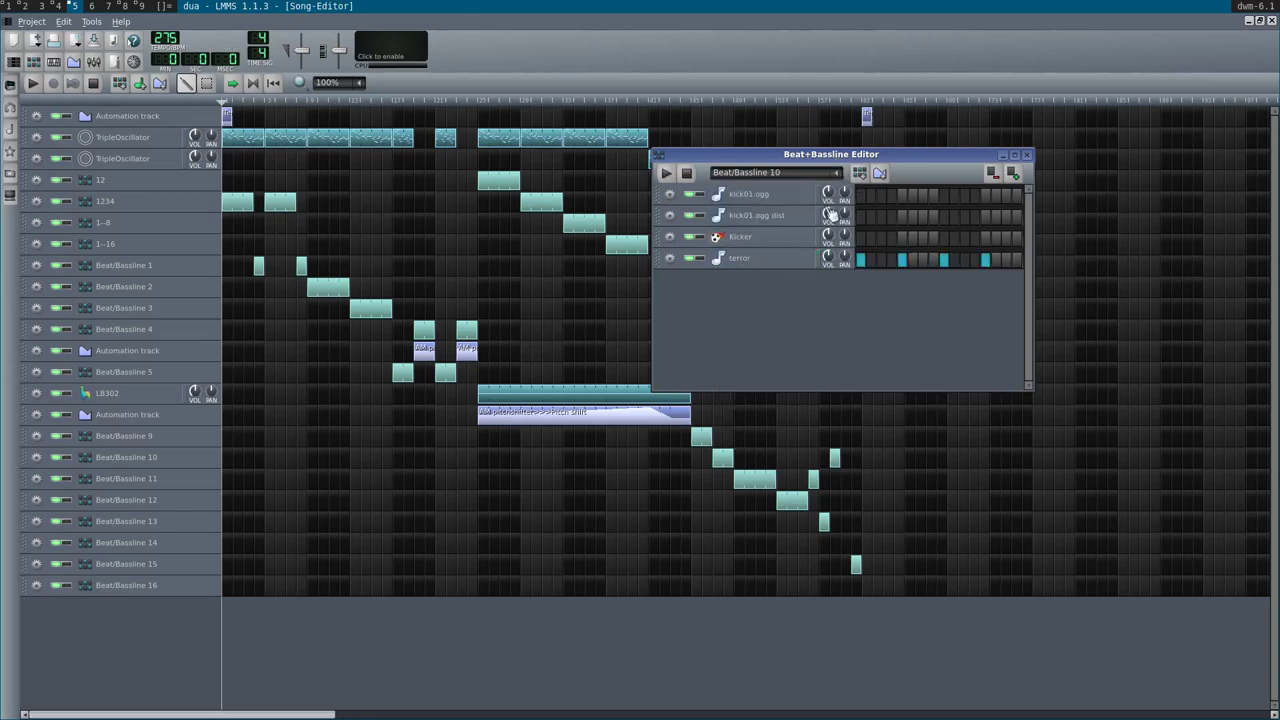
{"action": "left_click", "coordinate": [859, 173]}
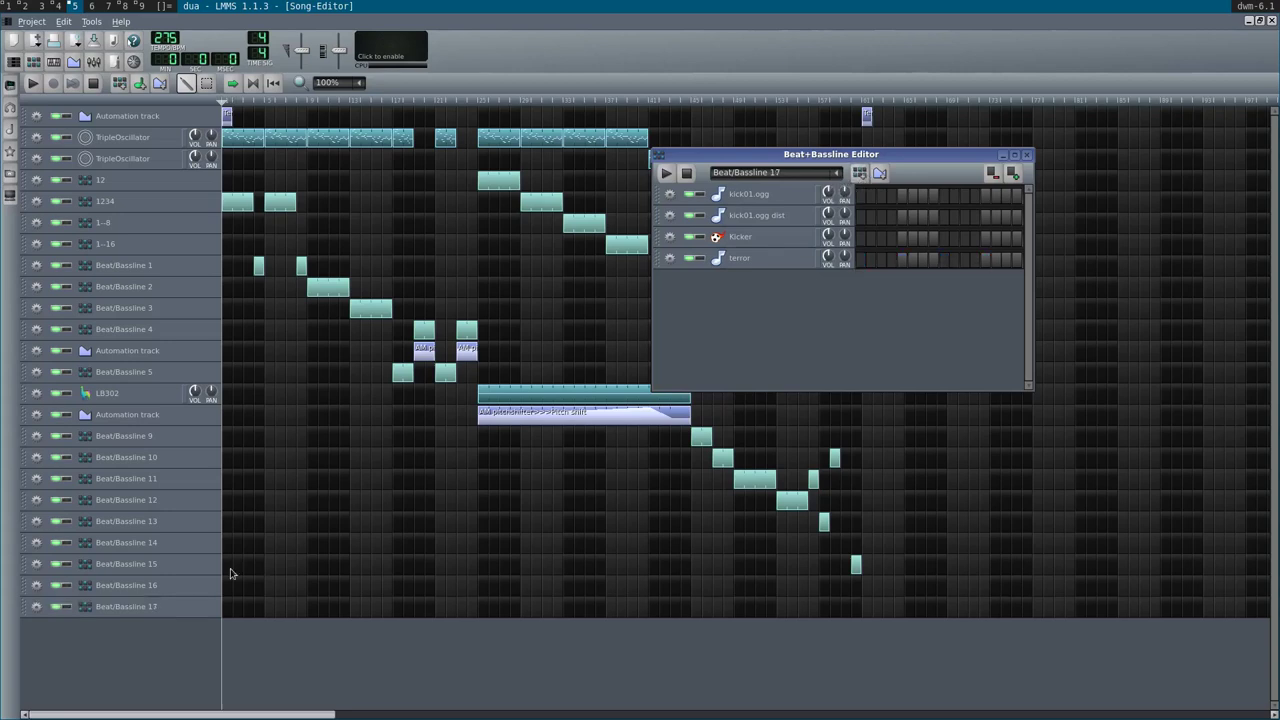
{"action": "left_click", "coordinate": [837, 173]}
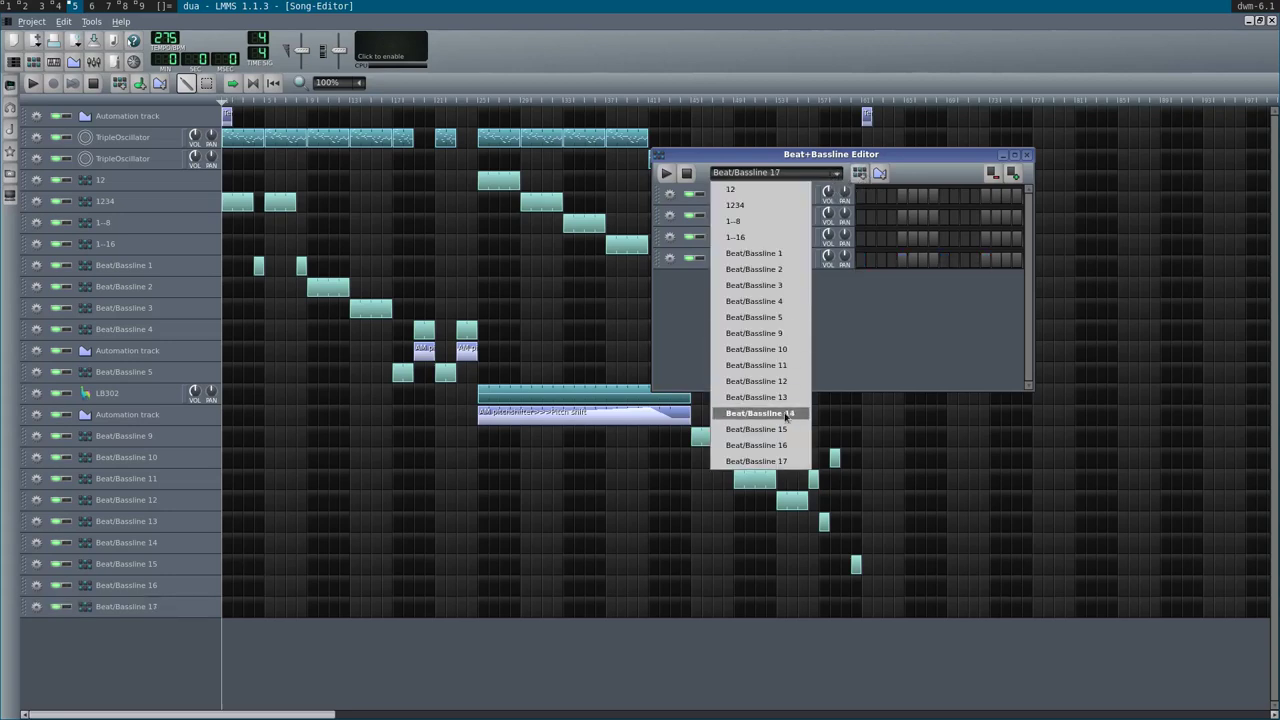
{"action": "left_click", "coordinate": [775, 445]}
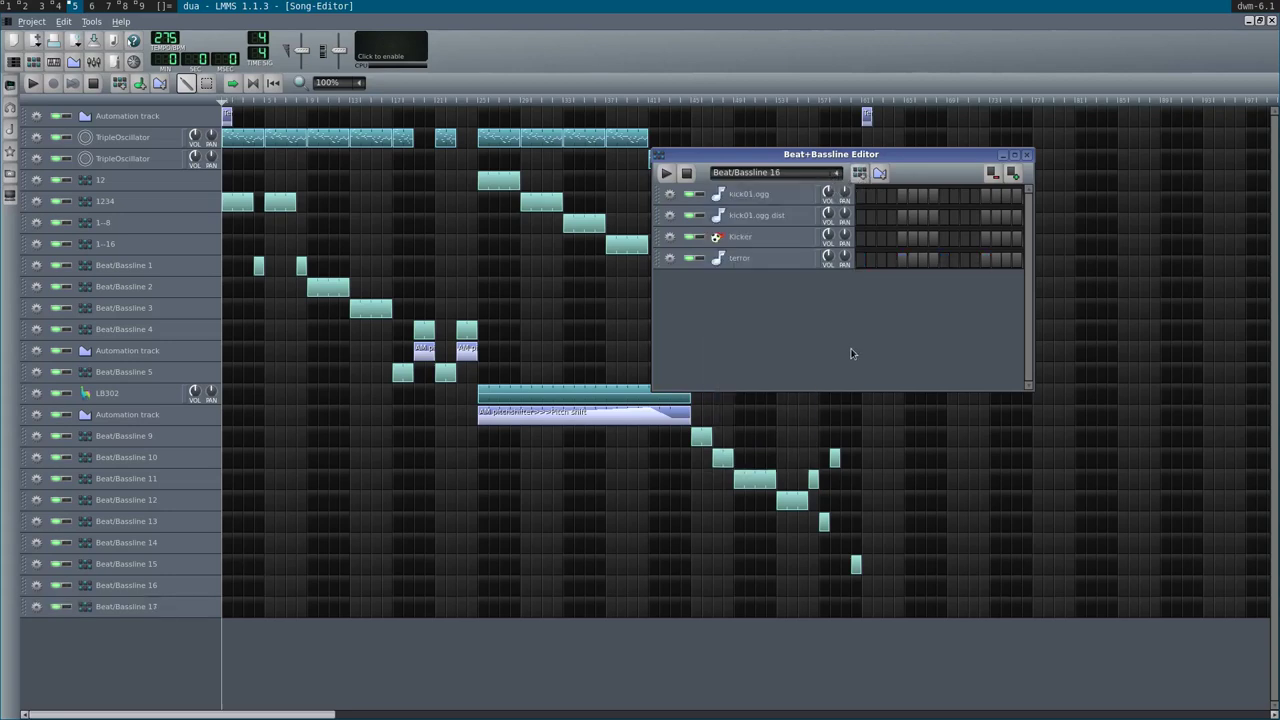
- Turn on the first eight steps of the terror track in Beat/Bassline 16
{"action": "left_click", "coordinate": [861, 261]}
{"action": "left_click", "coordinate": [871, 261]}
{"action": "left_click", "coordinate": [880, 261]}
{"action": "left_click", "coordinate": [889, 261]}
{"action": "left_click", "coordinate": [898, 261]}
{"action": "left_click", "coordinate": [907, 261]}
{"action": "left_click", "coordinate": [916, 261]}
{"action": "left_click", "coordinate": [925, 261]}
{"action": "left_click", "coordinate": [934, 261]}
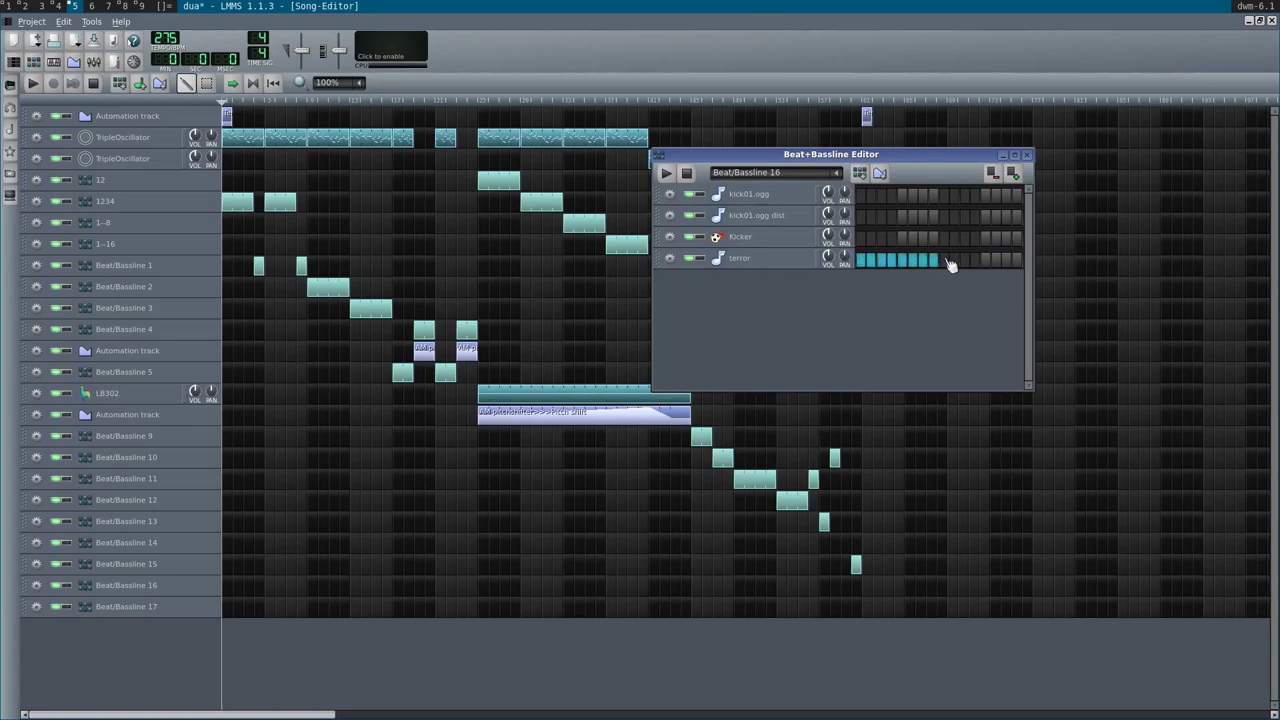
- Set the song tempo to 334 BPM
{"action": "double_click", "coordinate": [164, 38]}
{"action": "type", "text": "134"}
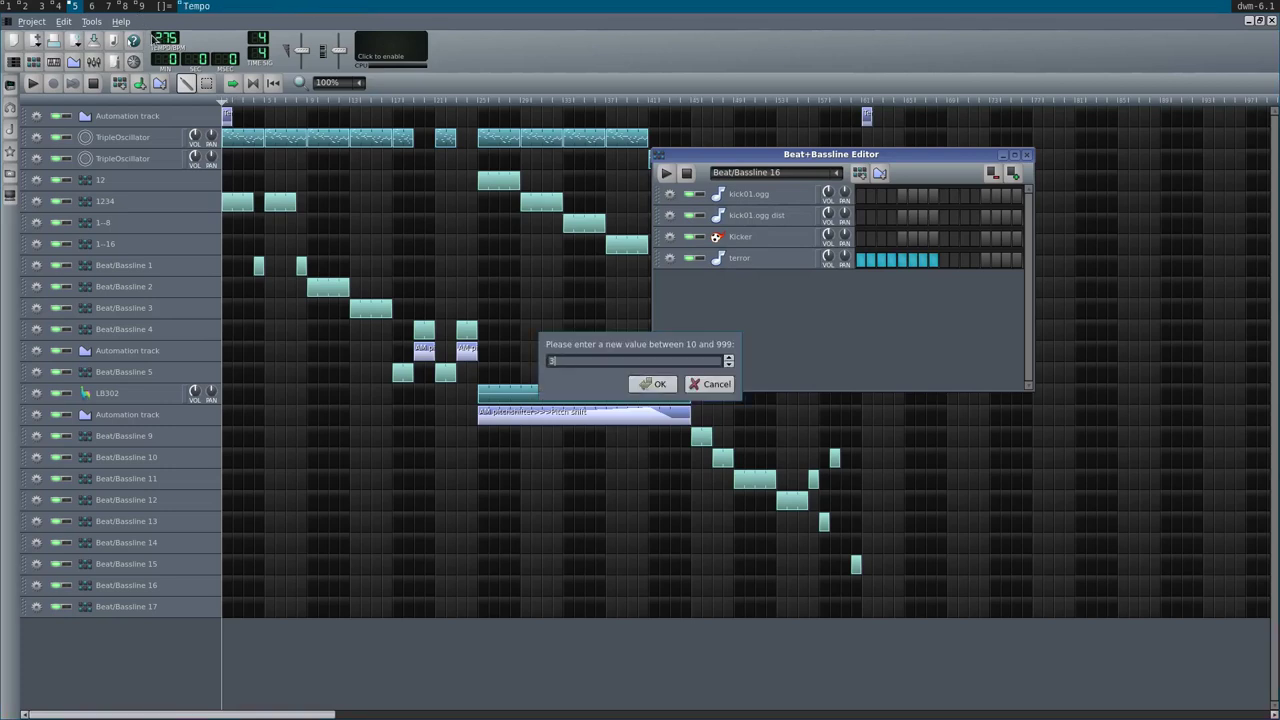
{"action": "key", "text": "Return"}
- Fill in the second half of the terror track's steps in Beat/Bassline 16 and play the pattern to check it
{"action": "left_click", "coordinate": [944, 261]}
{"action": "left_click", "coordinate": [954, 261]}
{"action": "left_click", "coordinate": [965, 261]}
{"action": "left_click", "coordinate": [986, 261]}
{"action": "left_click", "coordinate": [996, 261]}
{"action": "left_click", "coordinate": [1007, 261]}
{"action": "left_click", "coordinate": [1018, 261]}
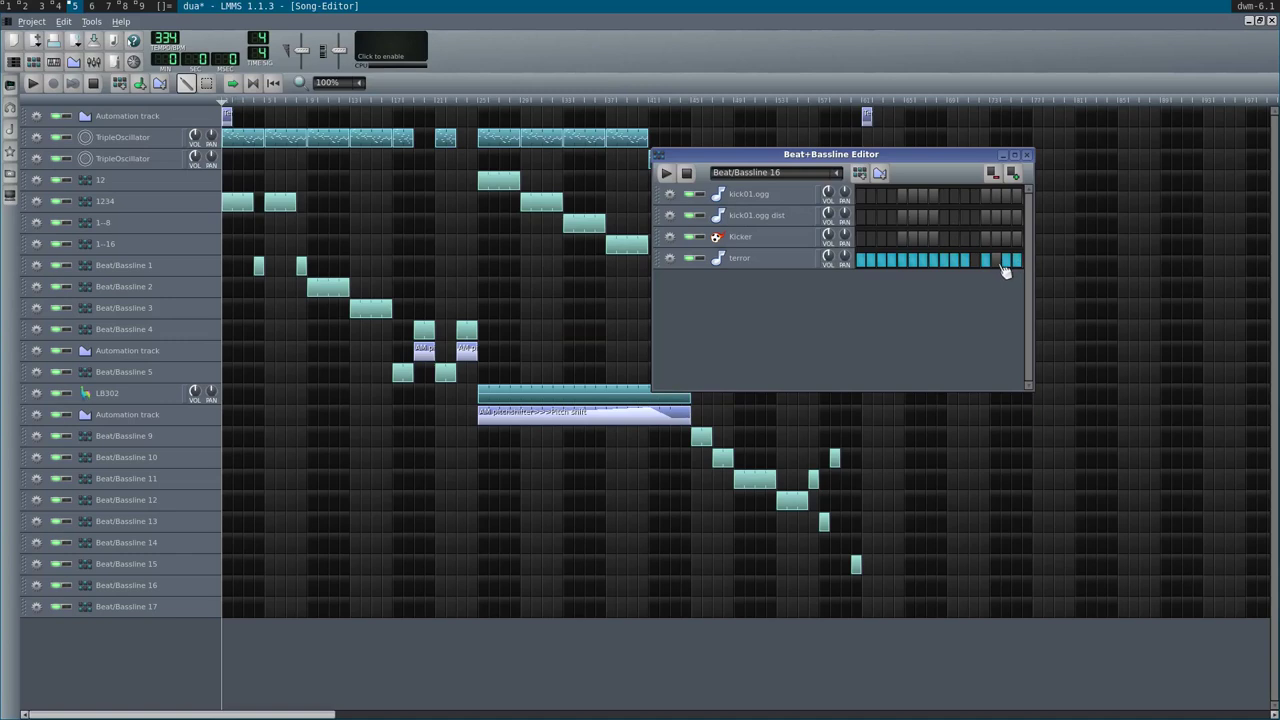
{"action": "left_click", "coordinate": [975, 261]}
{"action": "key", "text": "space"}
{"action": "left_click", "coordinate": [1018, 264]}
{"action": "key", "text": "space"}
- Place a four-bar Beat/Bassline 16 clip right after the Beat/Bassline 15 clip and add another beat/bassline track to the song
{"action": "left_click", "coordinate": [868, 588]}
{"action": "left_click_drag", "start_coordinate": [870, 588], "coordinate": [906, 600]}
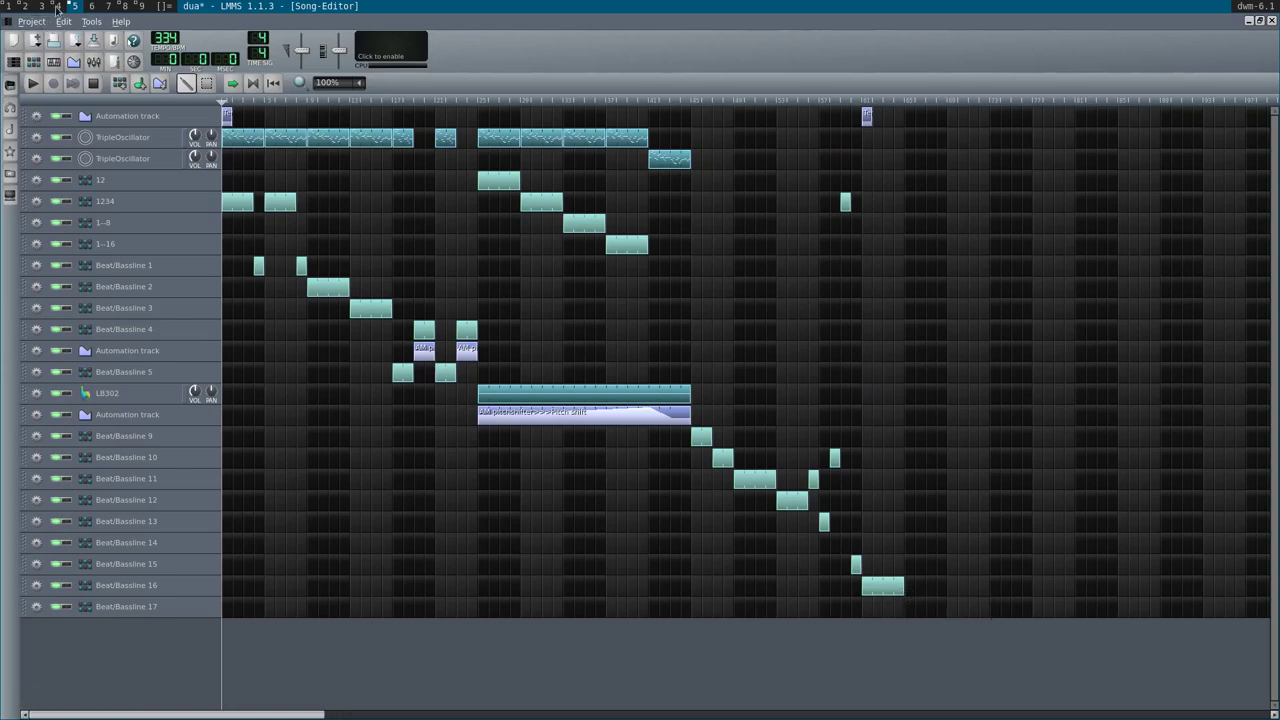
{"action": "left_click", "coordinate": [116, 86]}
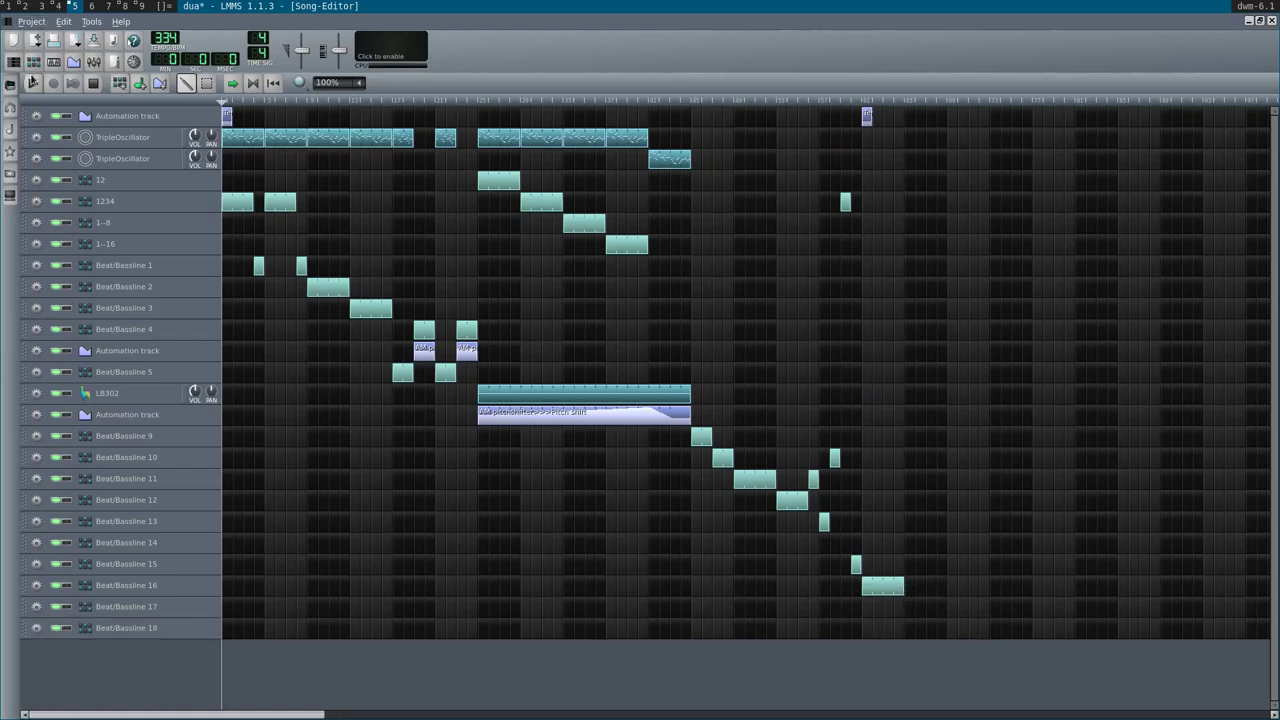
- Turn on the first 15 terror steps in Beat/Bassline 17 and place four one-bar clips of it after the Beat/Bassline 16 clip
{"action": "left_click", "coordinate": [33, 62]}
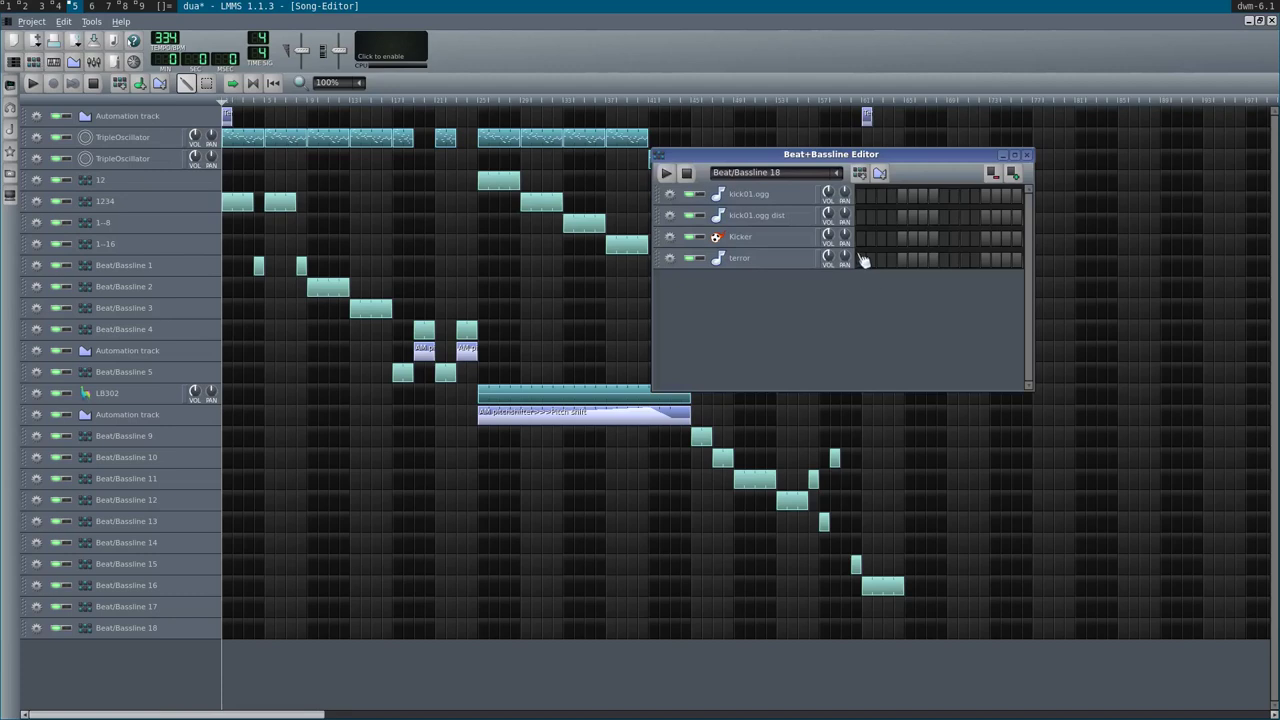
{"action": "left_click", "coordinate": [837, 176]}
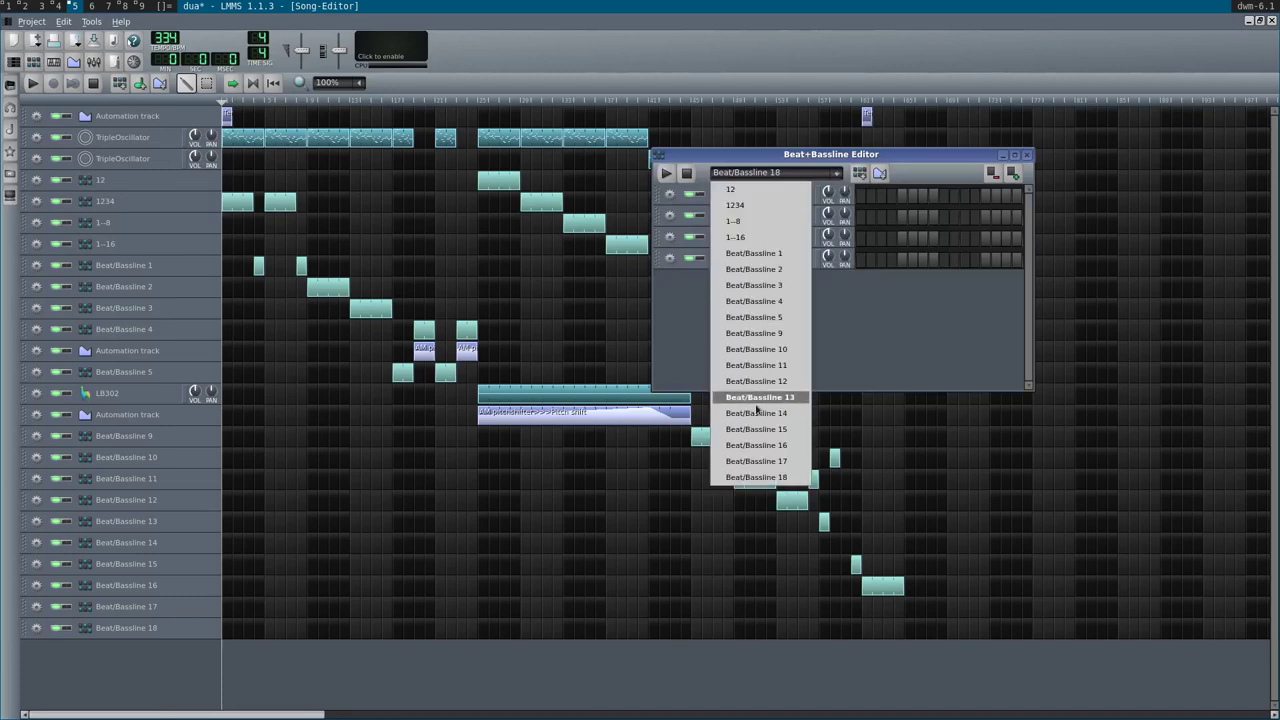
{"action": "left_click", "coordinate": [757, 461]}
{"action": "left_click_drag", "start_coordinate": [864, 263], "coordinate": [1011, 265]}
{"action": "key", "text": "space"}
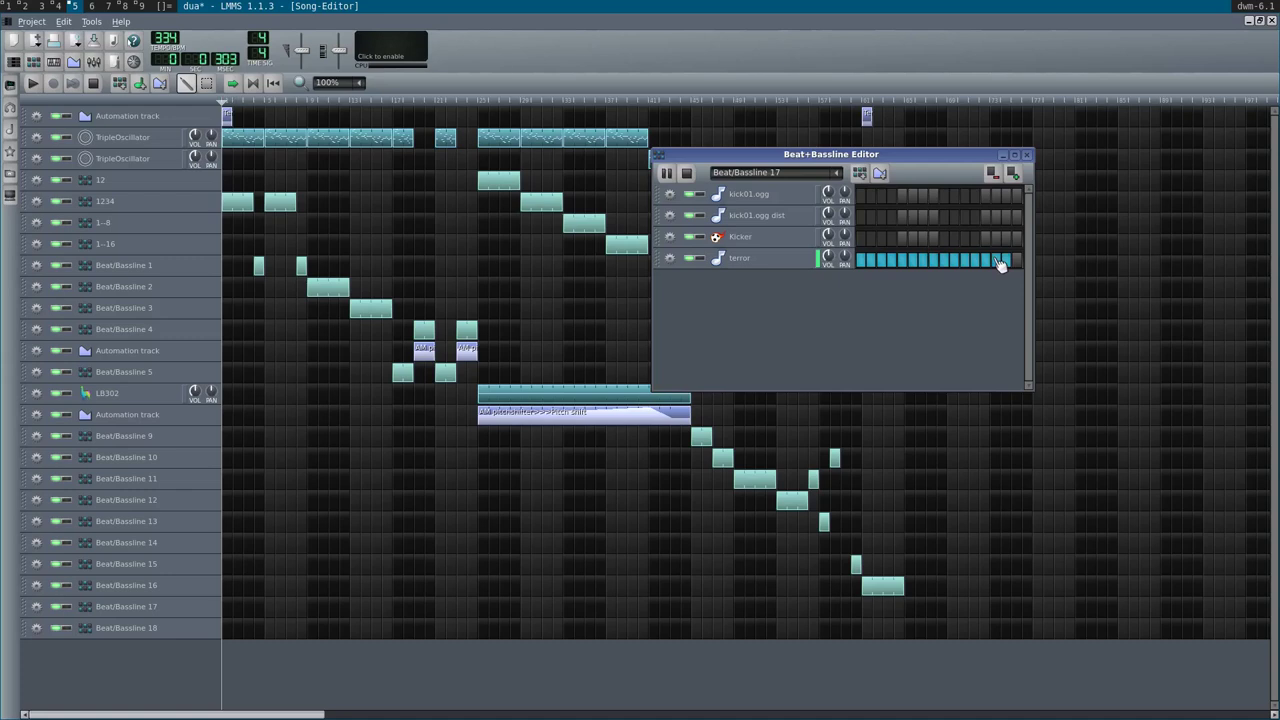
{"action": "left_click", "coordinate": [909, 609]}
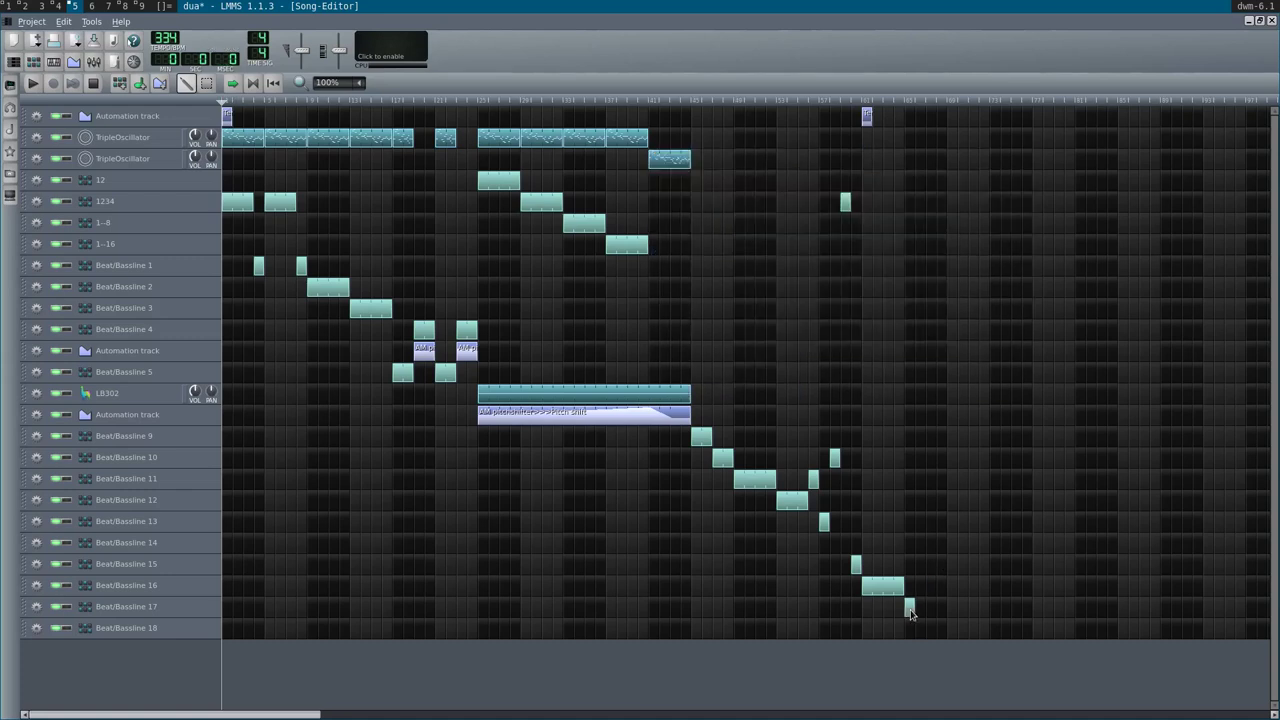
{"action": "left_click_drag", "start_coordinate": [913, 609], "coordinate": [946, 614]}
- Add another beat pattern, turn on its terror steps 1–7 and 9–15, and play it to check the rhythm
{"action": "left_click", "coordinate": [33, 62]}
{"action": "left_click", "coordinate": [859, 172]}
{"action": "left_click", "coordinate": [860, 260]}
{"action": "left_click", "coordinate": [868, 260]}
{"action": "left_click", "coordinate": [889, 260]}
{"action": "left_click", "coordinate": [900, 260]}
{"action": "left_click", "coordinate": [912, 260]}
{"action": "left_click", "coordinate": [921, 260]}
{"action": "left_click", "coordinate": [881, 260]}
{"action": "left_click", "coordinate": [955, 260]}
{"action": "left_click", "coordinate": [945, 260]}
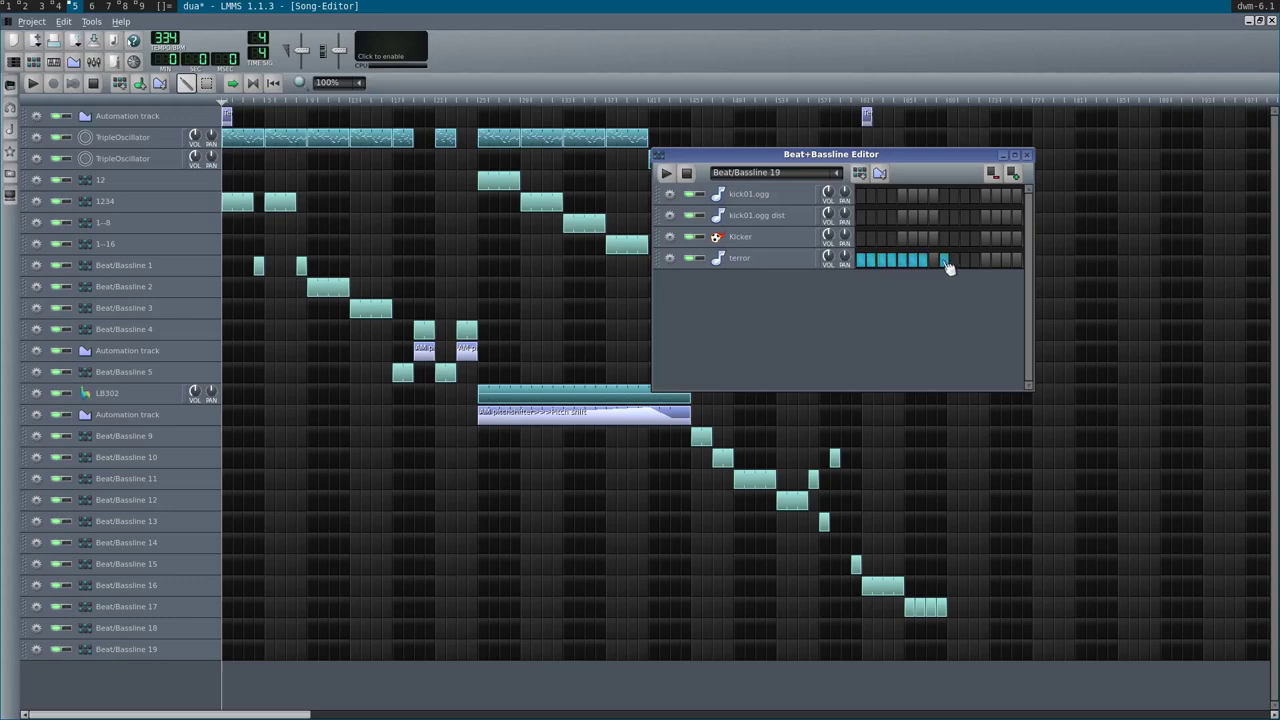
{"action": "left_click", "coordinate": [965, 260]}
{"action": "left_click", "coordinate": [975, 260]}
{"action": "left_click", "coordinate": [986, 260]}
{"action": "left_click", "coordinate": [996, 260]}
{"action": "left_click", "coordinate": [1006, 260]}
{"action": "key", "text": "space"}
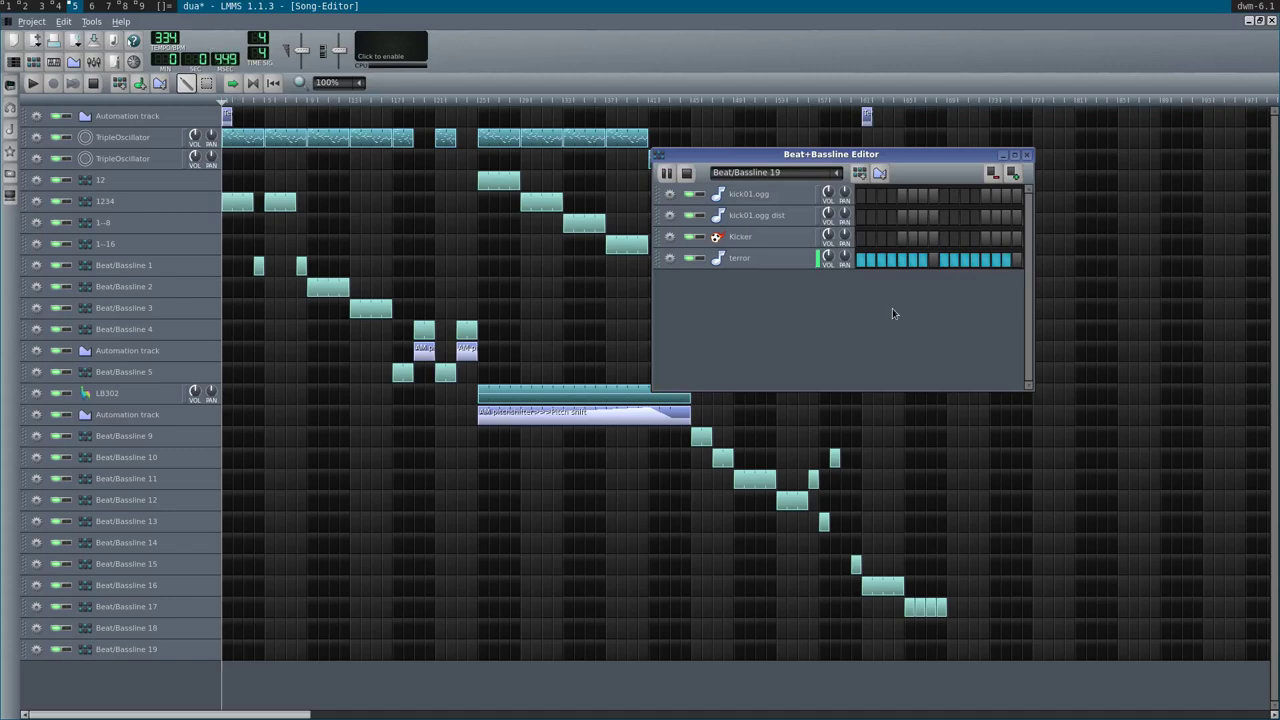
{"action": "key", "text": "space"}
- Place four one-bar Beat/Bassline 18 clips after the Beat/Bassline 17 clips
{"action": "left_click", "coordinate": [953, 630]}
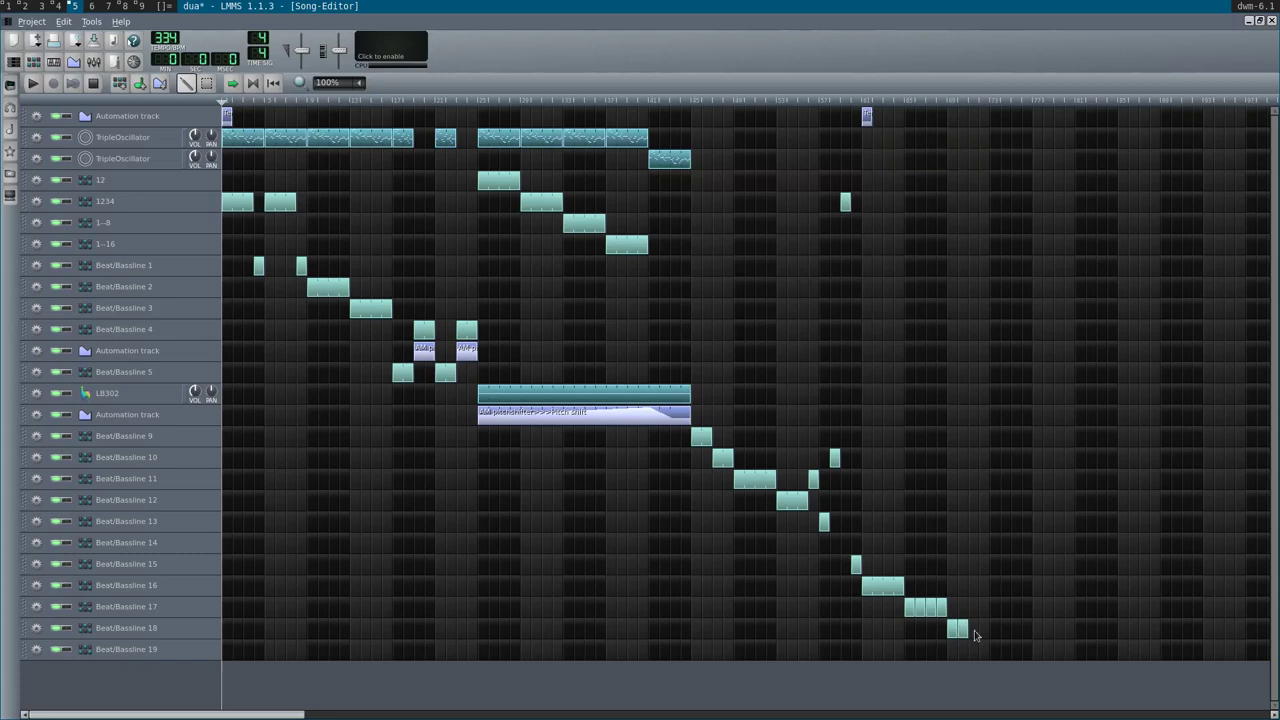
{"action": "left_click", "coordinate": [980, 632]}
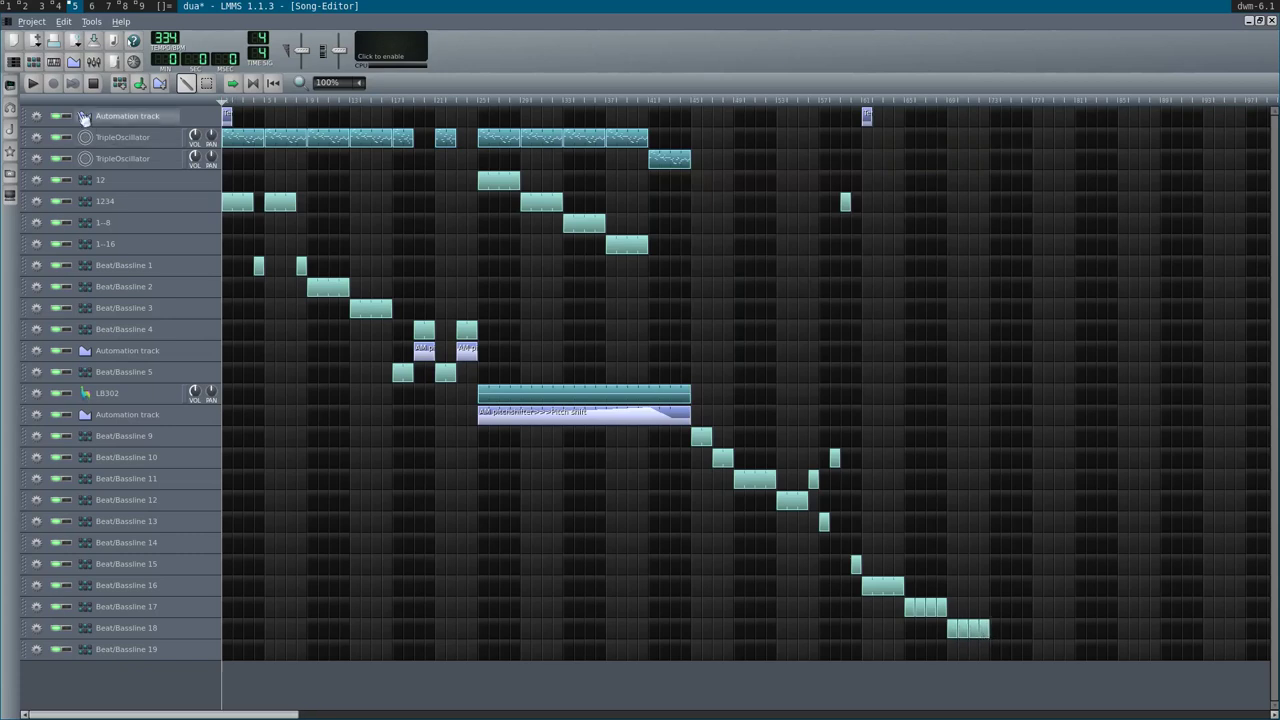
- Place four one-bar Beat/Bassline 19 clips after the Beat/Bassline 17 clips, removing the extra fifth clip
{"action": "left_click", "coordinate": [14, 61]}
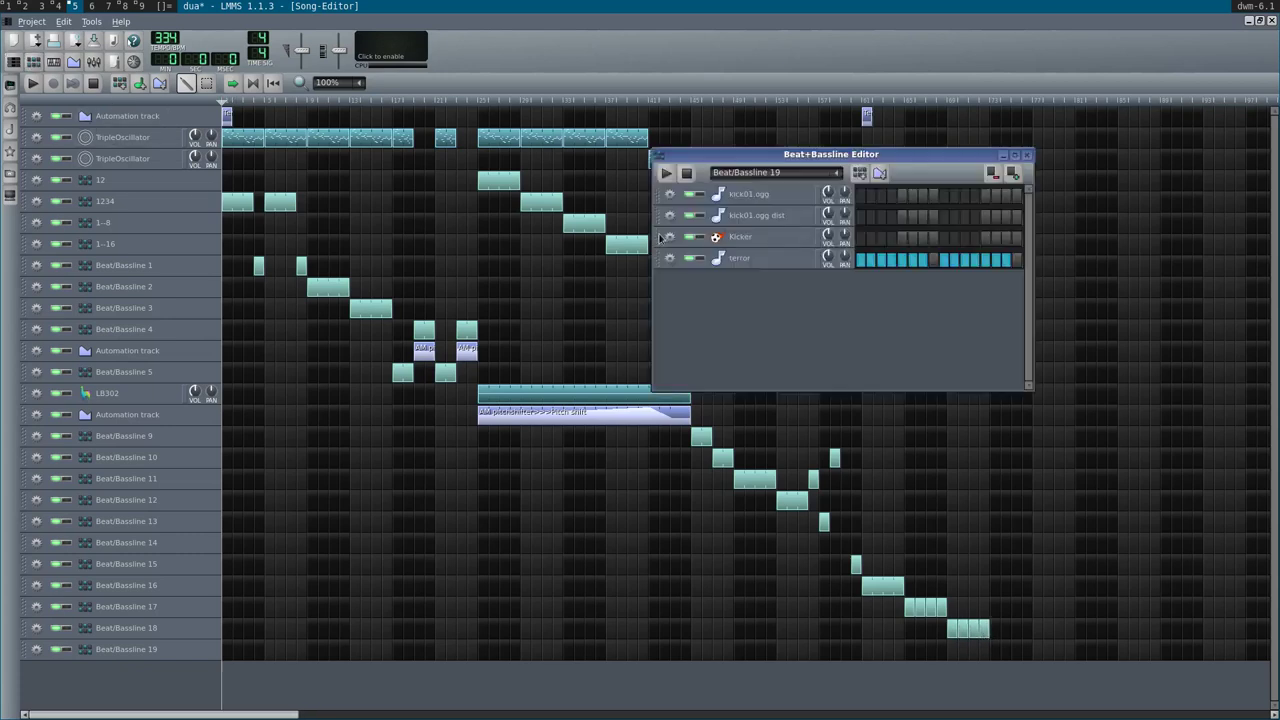
{"action": "left_click_drag", "start_coordinate": [950, 652], "coordinate": [1003, 656]}
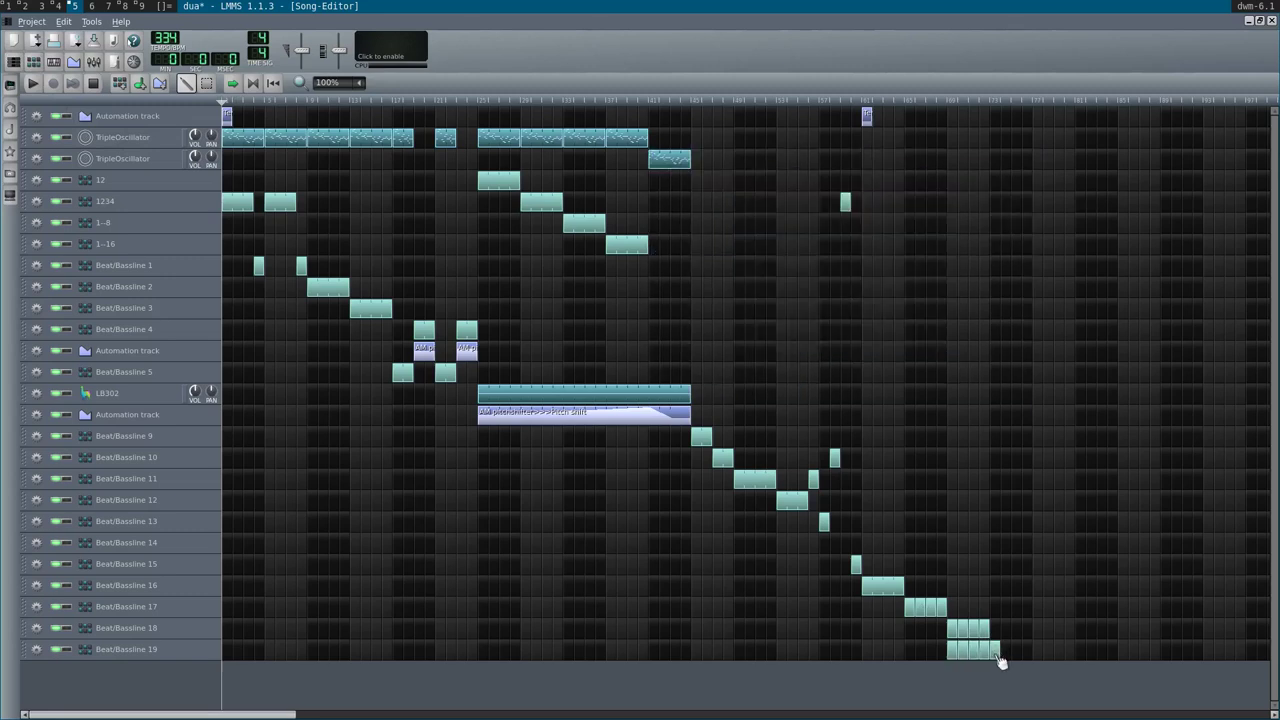
{"action": "right_click", "coordinate": [1000, 660]}
{"action": "key", "text": "Escape"}
- Delete all four Beat/Bassline 18 clips from the song
{"action": "right_click", "coordinate": [975, 636]}
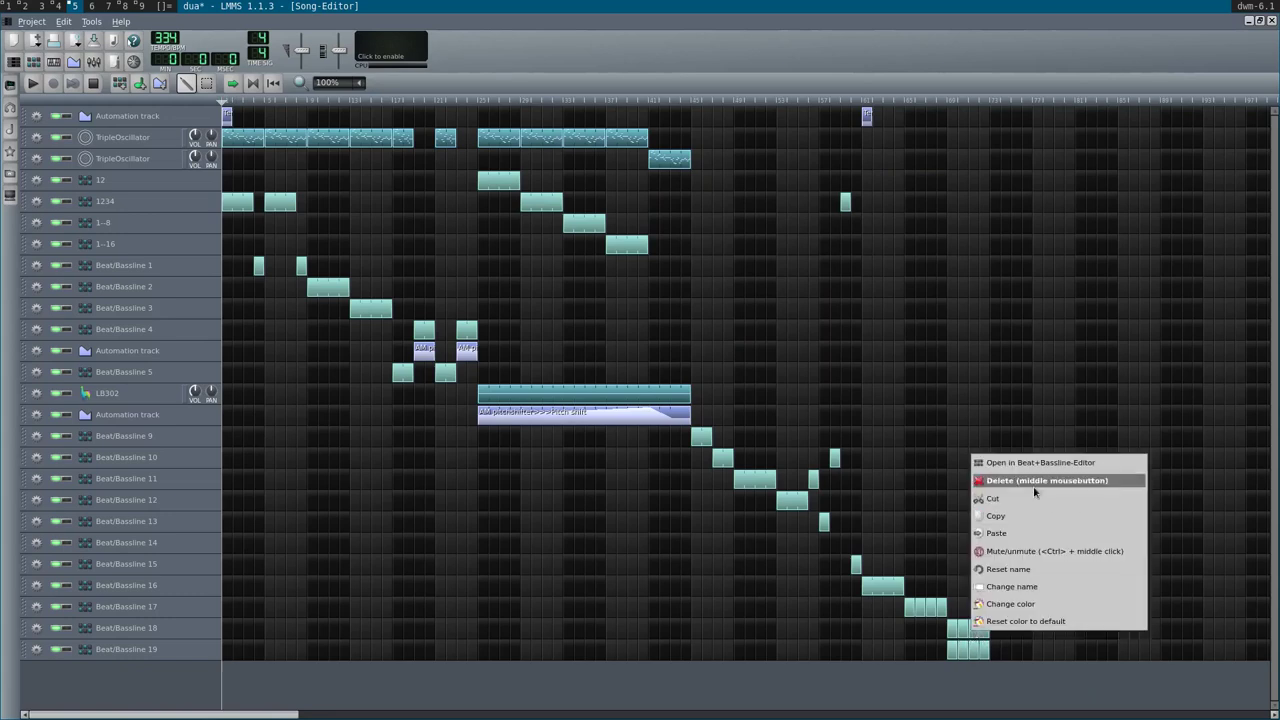
{"action": "left_click", "coordinate": [1050, 477]}
{"action": "right_click", "coordinate": [981, 630]}
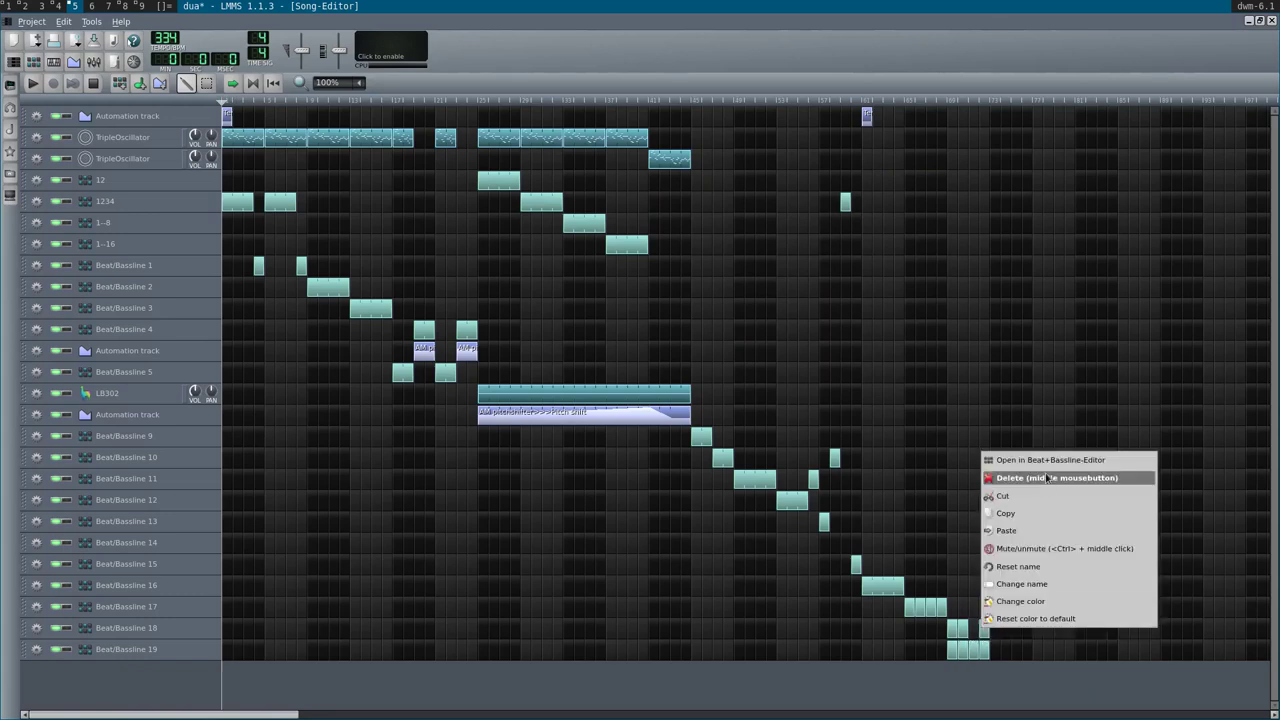
{"action": "left_click", "coordinate": [1046, 477]}
{"action": "right_click", "coordinate": [966, 627]}
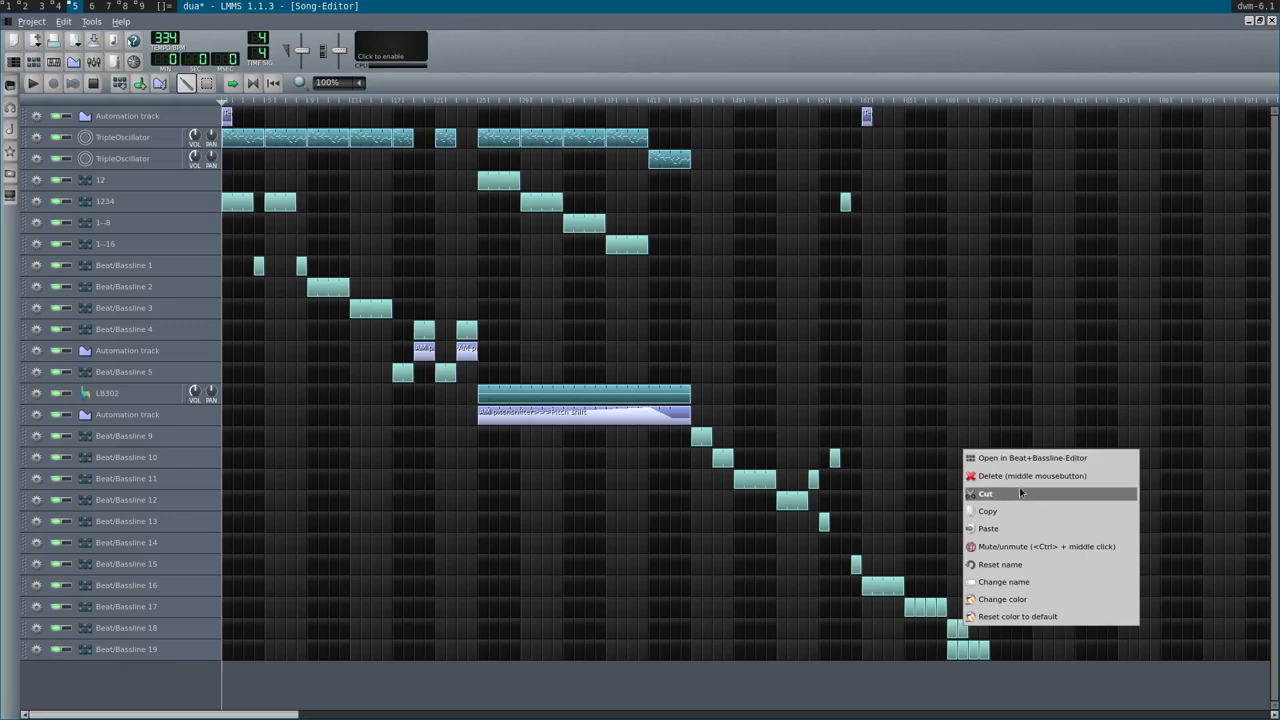
{"action": "left_click", "coordinate": [1018, 476]}
{"action": "right_click", "coordinate": [953, 626]}
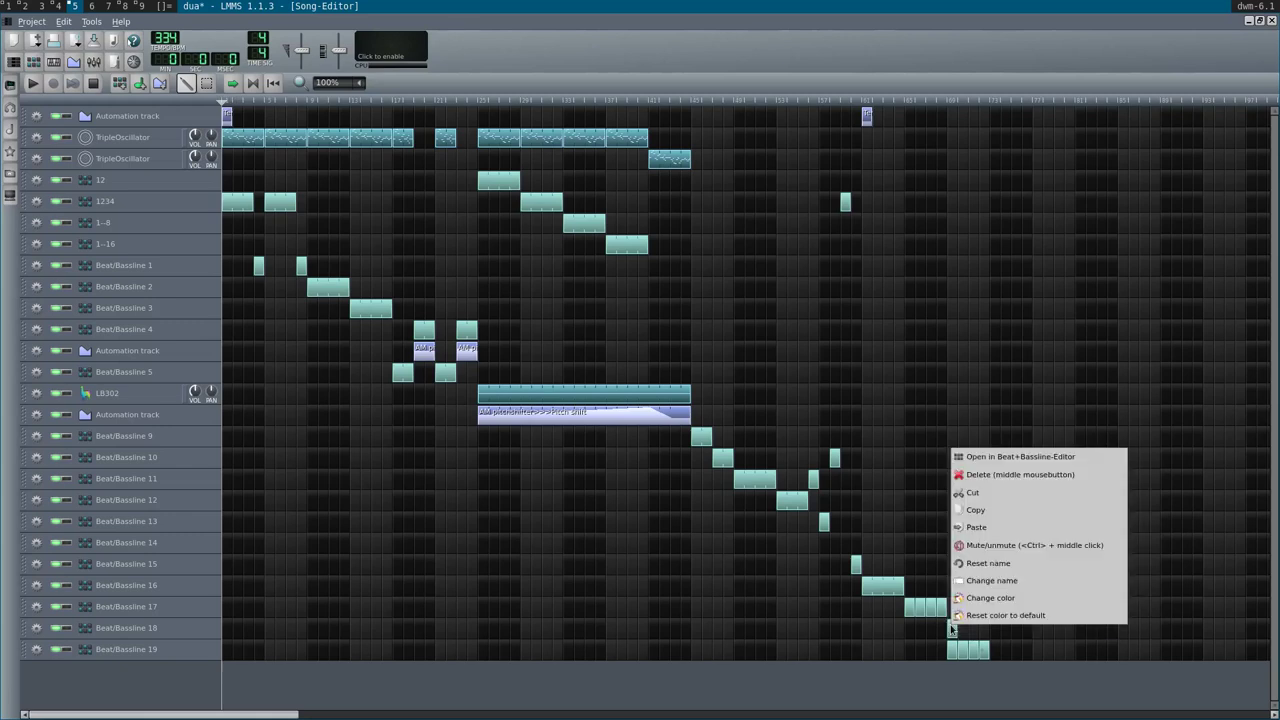
{"action": "left_click", "coordinate": [1013, 486]}
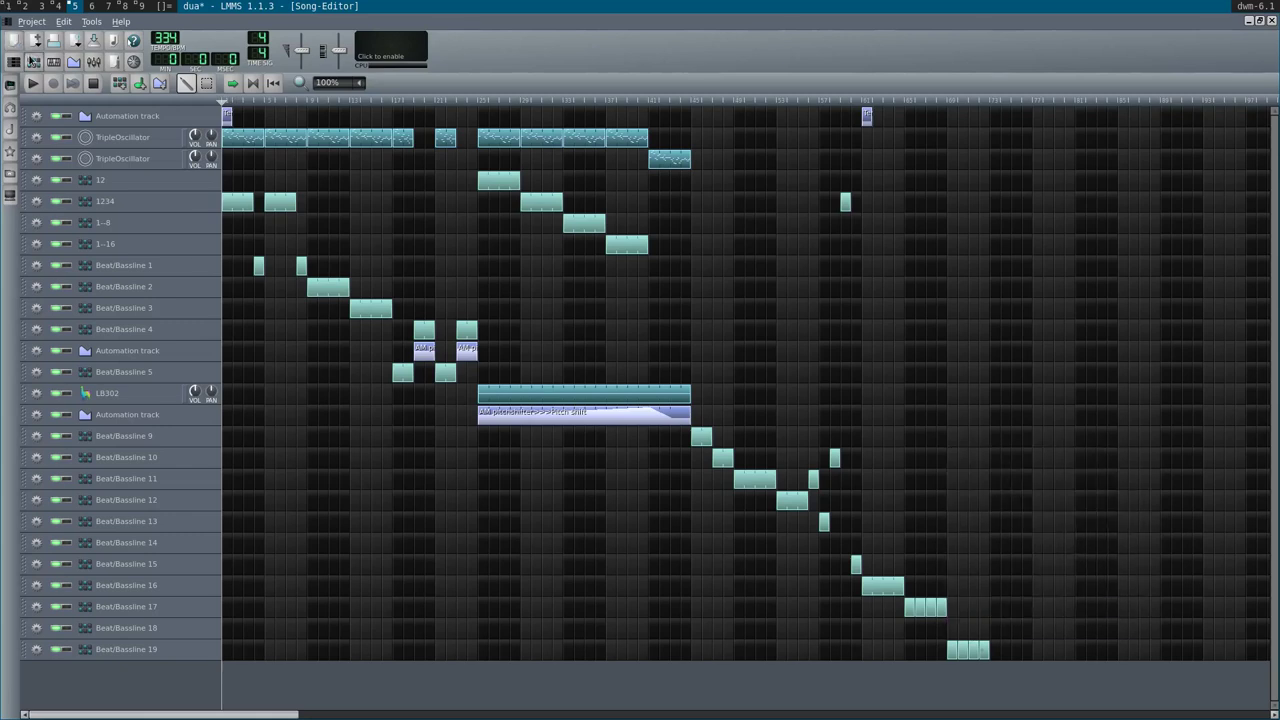
- Turn on terror steps 1, 3, 4, 6, 8, 9, 11, 13, 14 and 16 in Beat/Bassline 18 and play the pattern
{"action": "left_click", "coordinate": [33, 61]}
{"action": "left_click", "coordinate": [836, 172]}
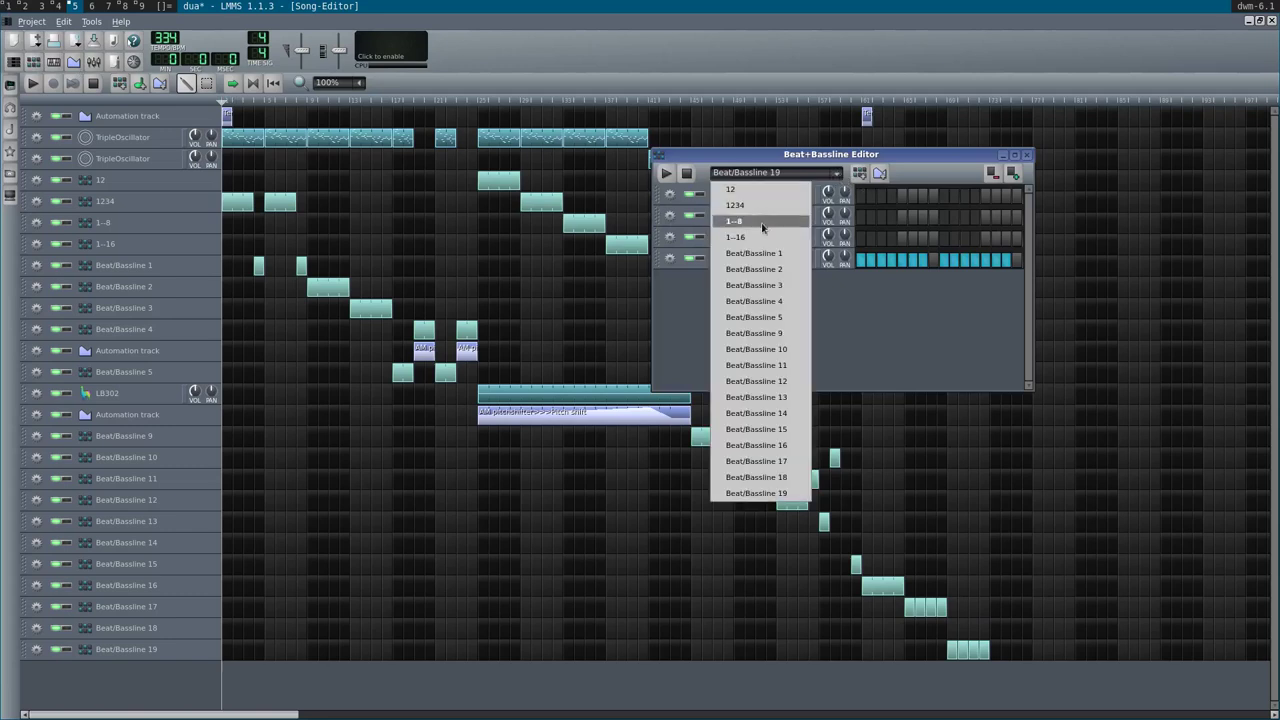
{"action": "left_click", "coordinate": [770, 477]}
{"action": "left_click", "coordinate": [862, 260]}
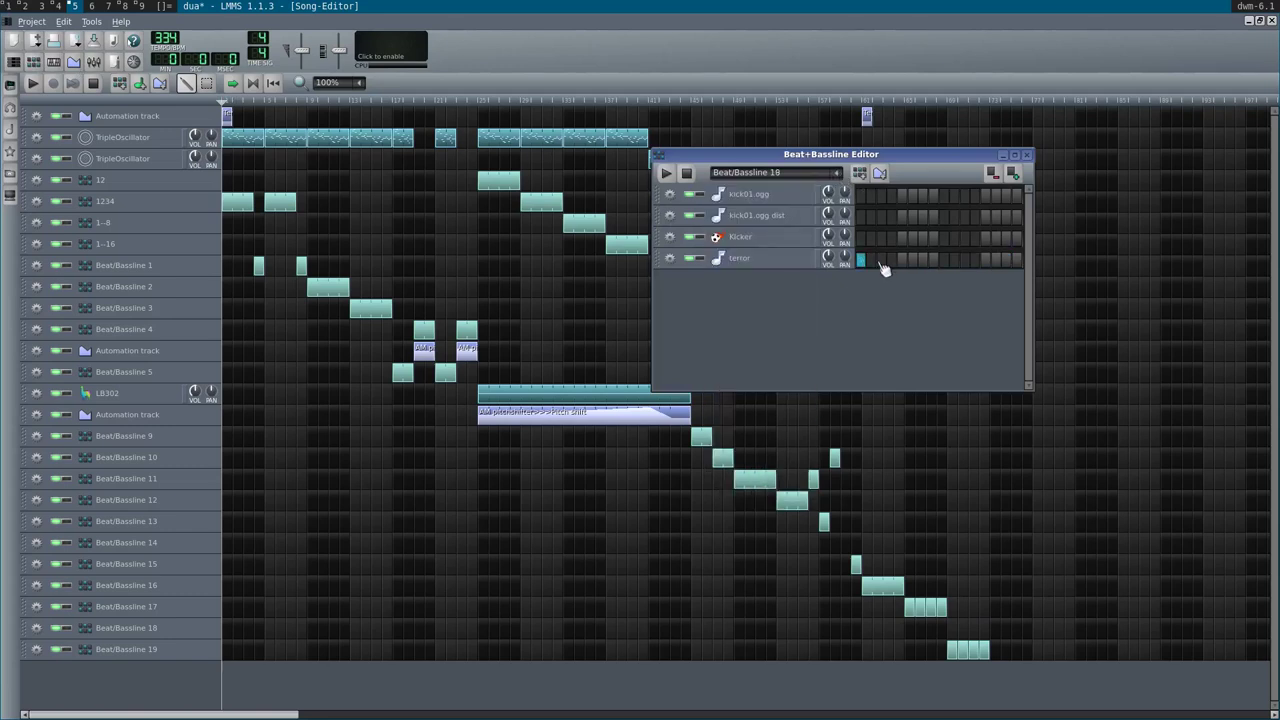
{"action": "left_click", "coordinate": [892, 261]}
{"action": "left_click", "coordinate": [954, 261]}
{"action": "left_click", "coordinate": [954, 262]}
{"action": "left_click", "coordinate": [986, 262]}
{"action": "left_click", "coordinate": [1018, 261]}
{"action": "key", "text": "space"}
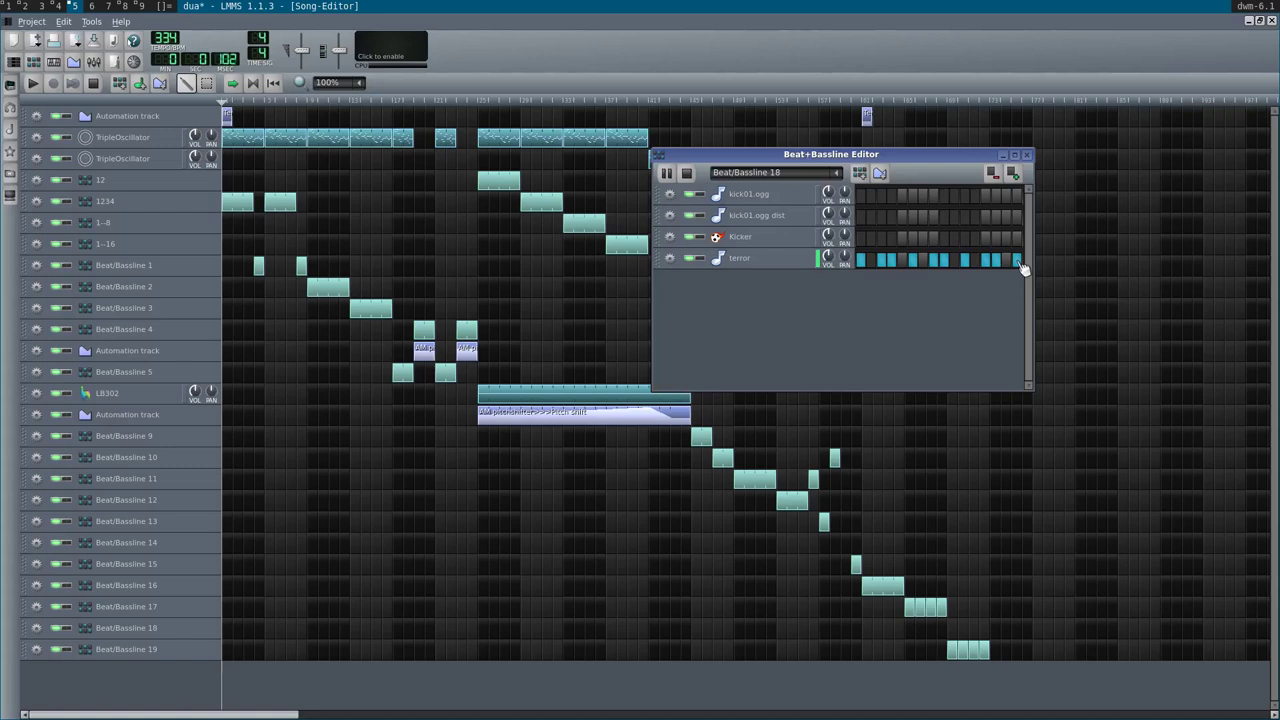
- Close the Beat+Bassline Editor and place a four-bar Beat/Bassline 18 clip after the Beat/Bassline 19 clips
{"action": "left_click", "coordinate": [1026, 156]}
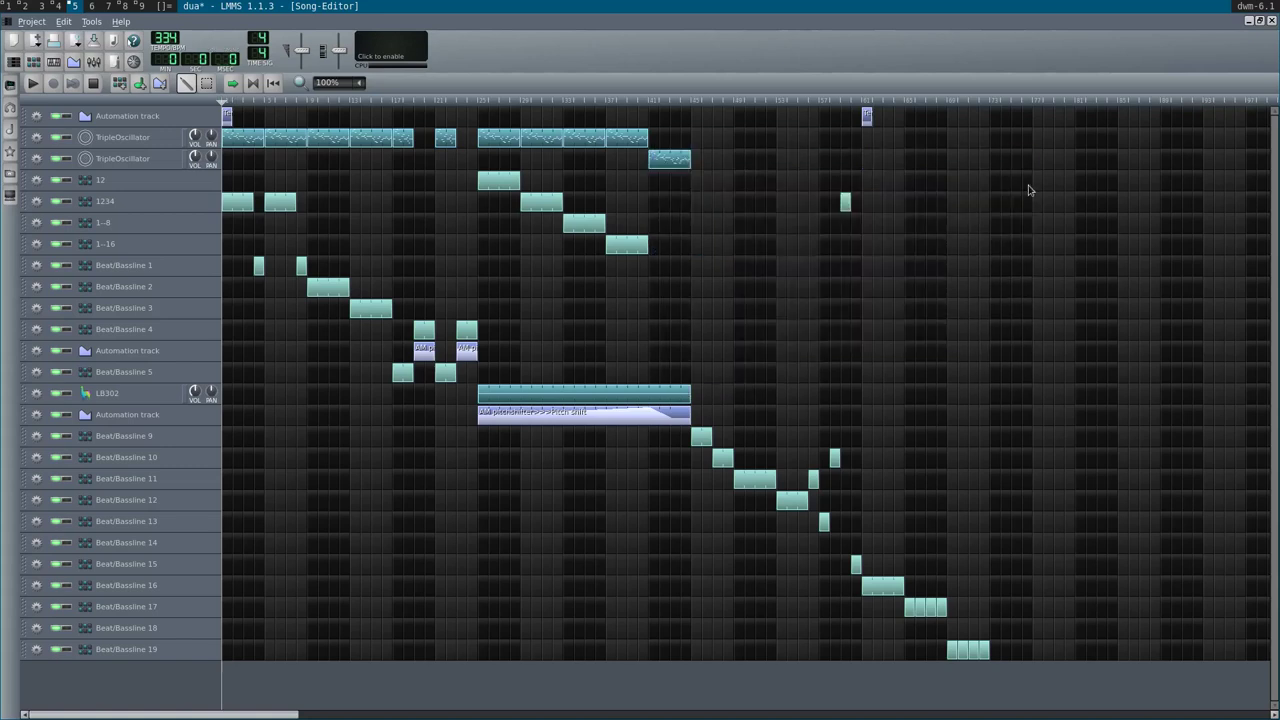
{"action": "left_click", "coordinate": [1000, 628]}
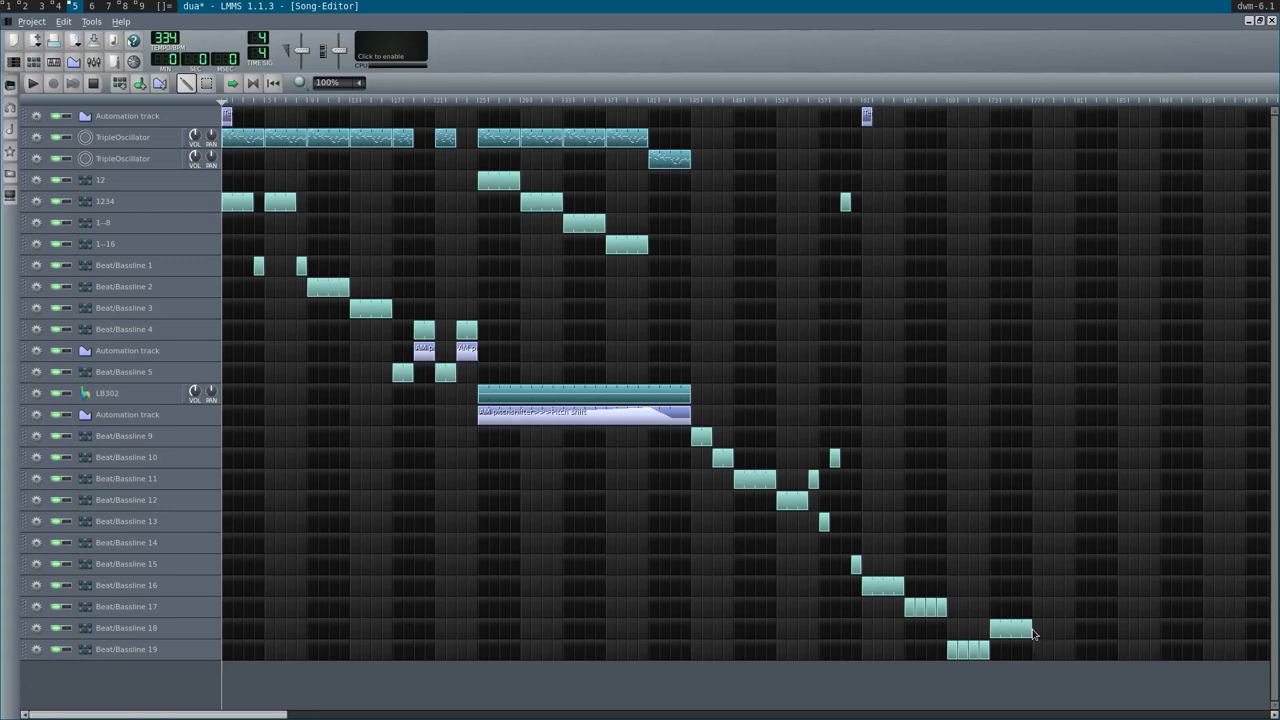
- Add a new beat pattern, turn on alternating kick01.ogg dist steps starting from step 1, and play it
{"action": "left_click", "coordinate": [35, 62]}
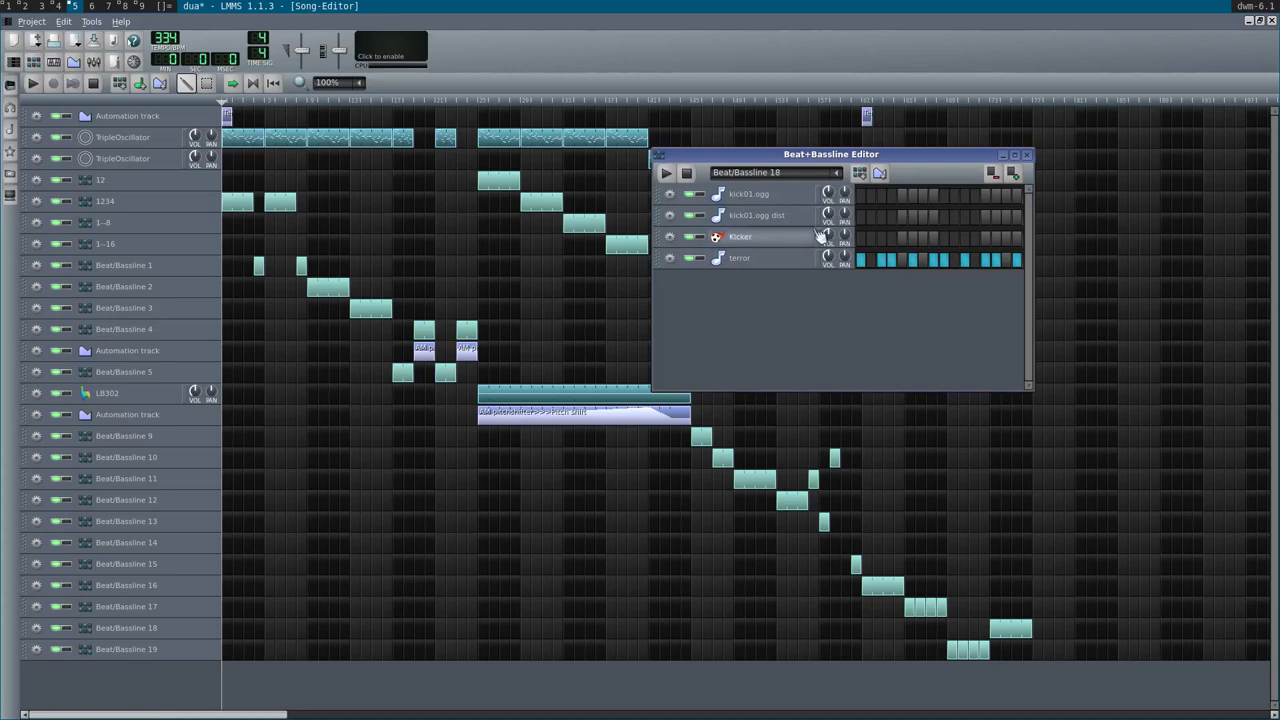
{"action": "left_click", "coordinate": [835, 174]}
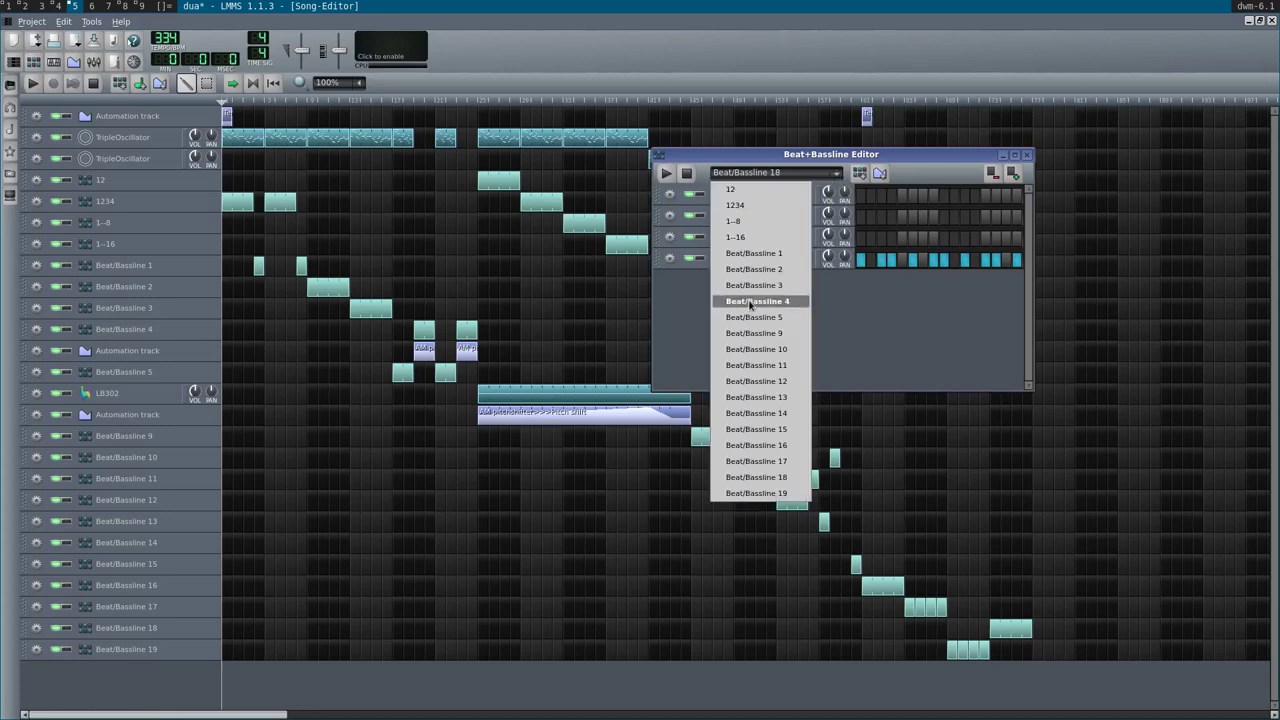
{"action": "left_click", "coordinate": [880, 351]}
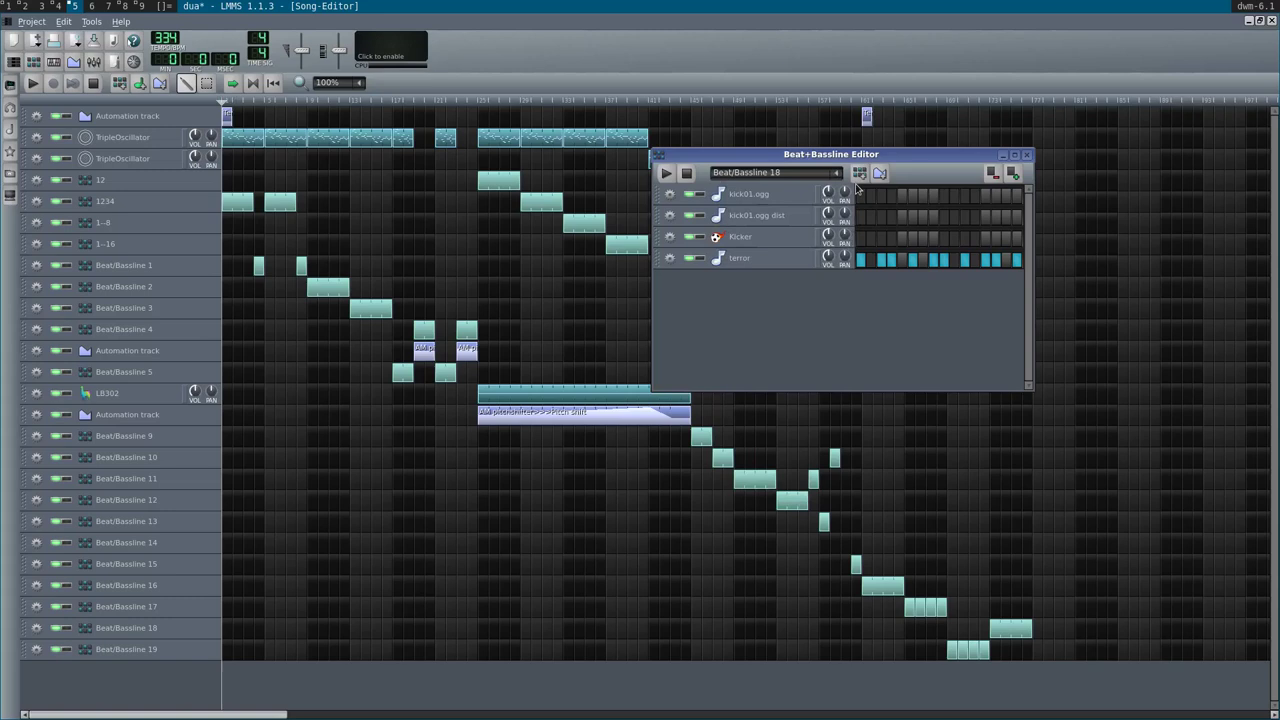
{"action": "left_click", "coordinate": [859, 173]}
{"action": "left_click", "coordinate": [881, 217]}
{"action": "left_click", "coordinate": [925, 219]}
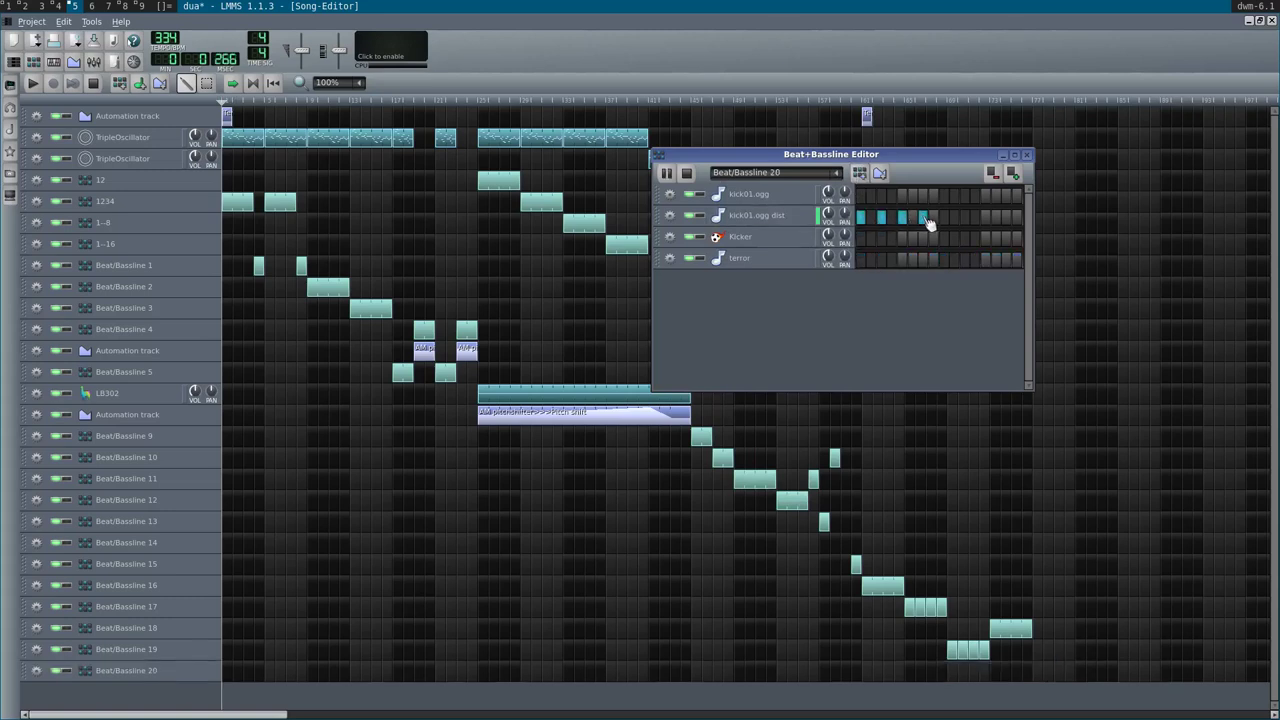
{"action": "left_click", "coordinate": [881, 217]}
{"action": "left_click", "coordinate": [902, 218]}
{"action": "left_click", "coordinate": [924, 218]}
{"action": "left_click", "coordinate": [944, 219]}
{"action": "left_click", "coordinate": [1000, 218]}
{"action": "key", "text": "space"}
- Replace the kick01.ogg dist steps in Beat/Bassline 20 with four C5 quarter notes in the piano roll's first bar and play them
{"action": "right_click", "coordinate": [865, 226]}
{"action": "left_click", "coordinate": [885, 229]}
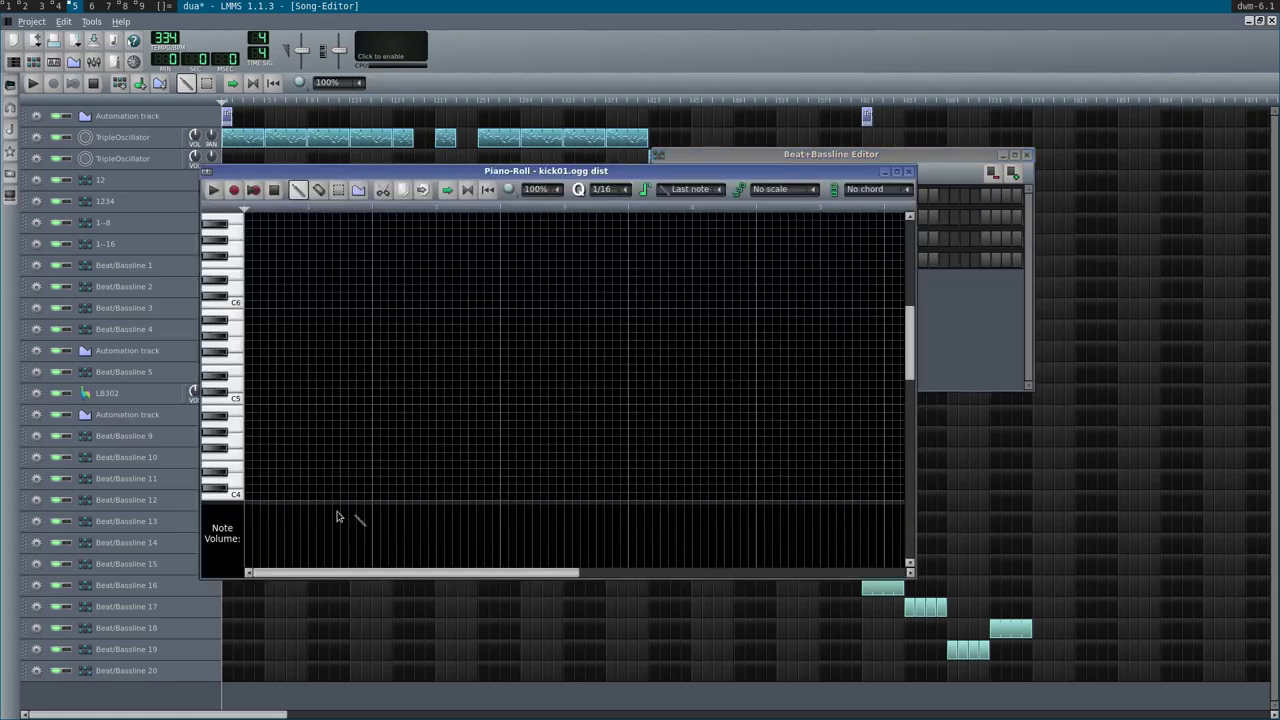
{"action": "left_click_drag", "start_coordinate": [255, 403], "coordinate": [290, 410]}
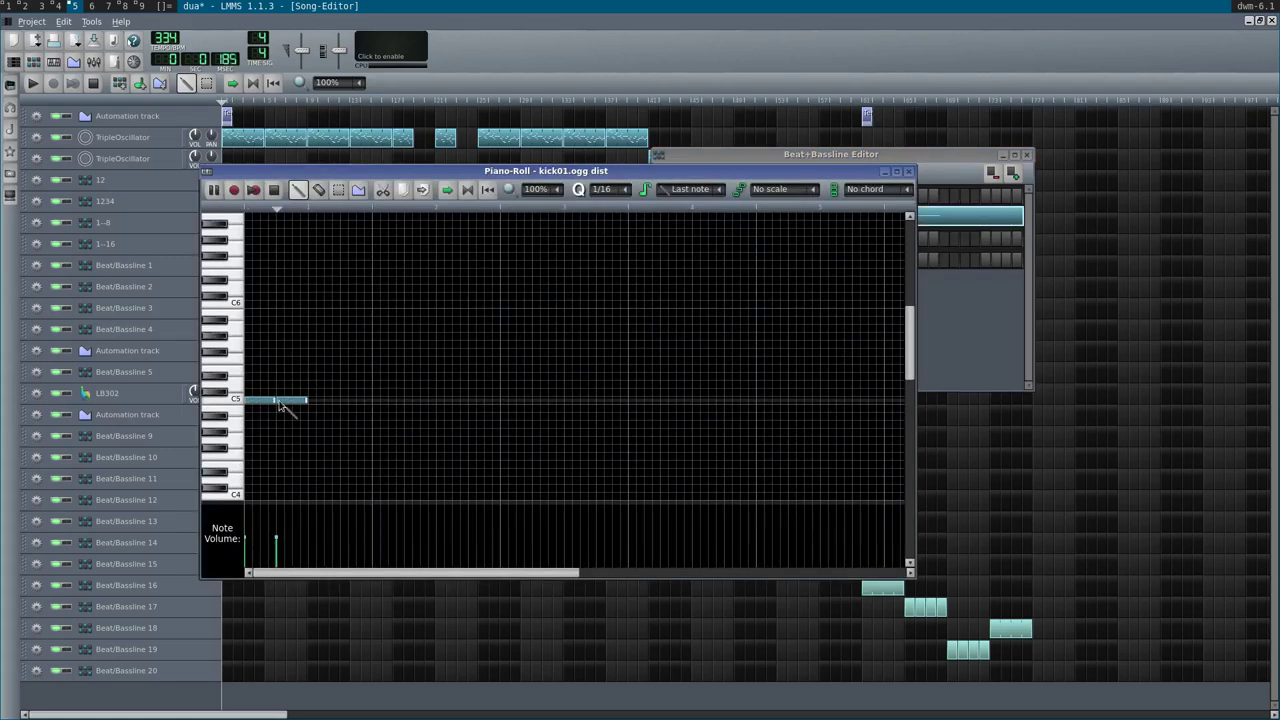
{"action": "left_click", "coordinate": [318, 401]}
{"action": "left_click", "coordinate": [342, 402]}
{"action": "key", "text": "space"}
{"action": "key", "text": "space"}
- Shorten the first two C5 kick notes to eighth notes and play the pattern
{"action": "mouse_move", "coordinate": [275, 401]}
{"action": "left_mouse_down"}
{"action": "mouse_move", "coordinate": [260, 402]}
{"action": "mouse_move", "coordinate": [304, 402]}
{"action": "mouse_move", "coordinate": [291, 401]}
{"action": "left_mouse_up"}
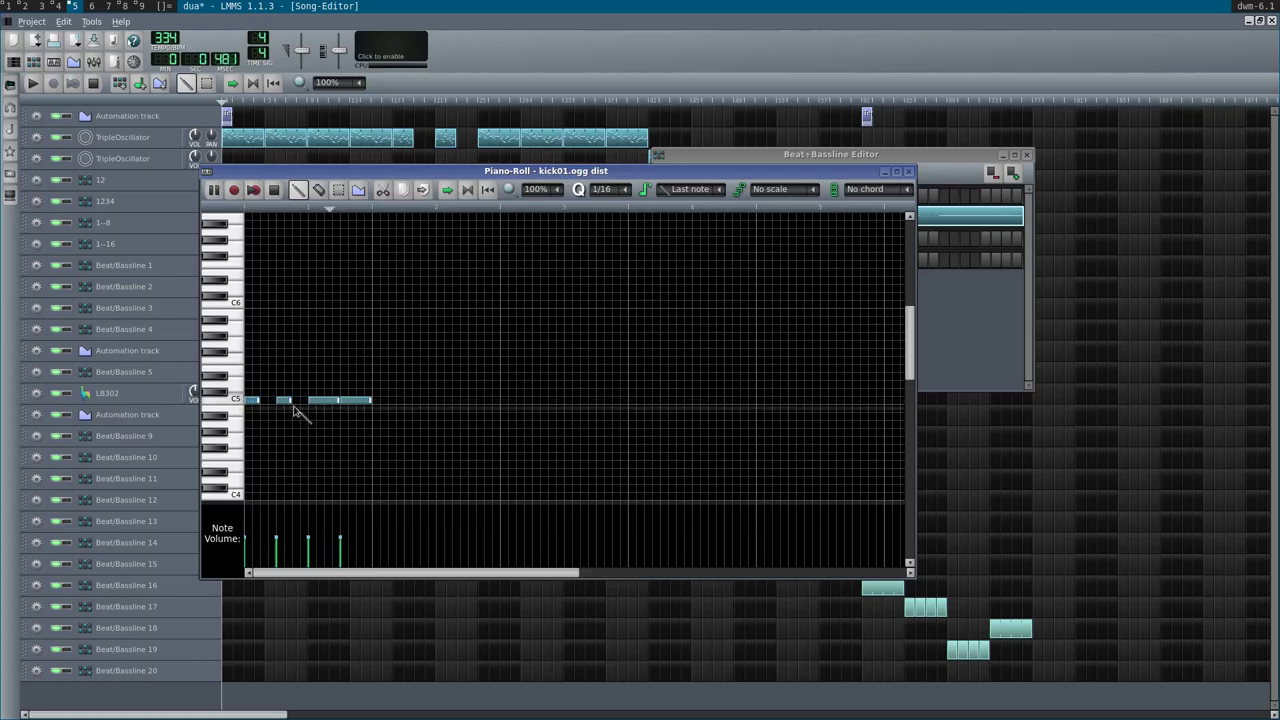
{"action": "key", "text": "space"}
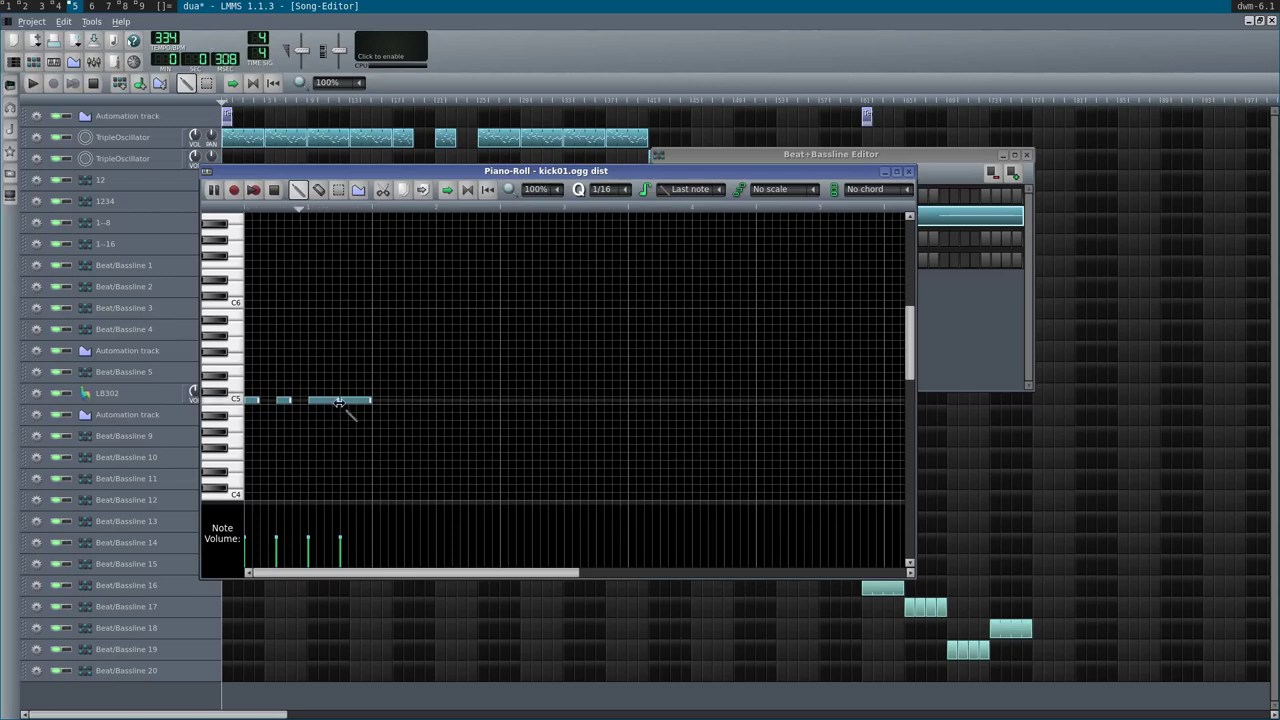
{"action": "key", "text": "space"}
- Try splitting the first bar's fourth kick note into two eighth notes, play it, and restore the single quarter note
{"action": "left_click_drag", "start_coordinate": [371, 401], "coordinate": [360, 401]}
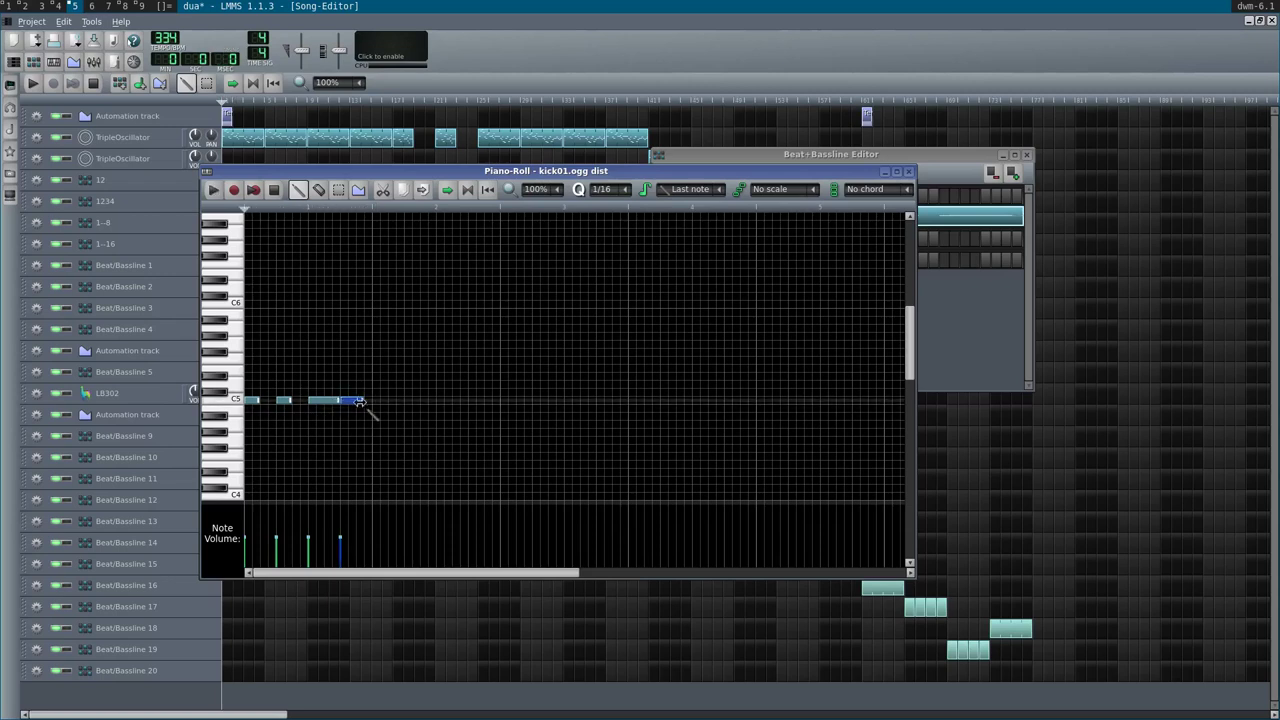
{"action": "left_click", "coordinate": [364, 401]}
{"action": "key", "text": "space"}
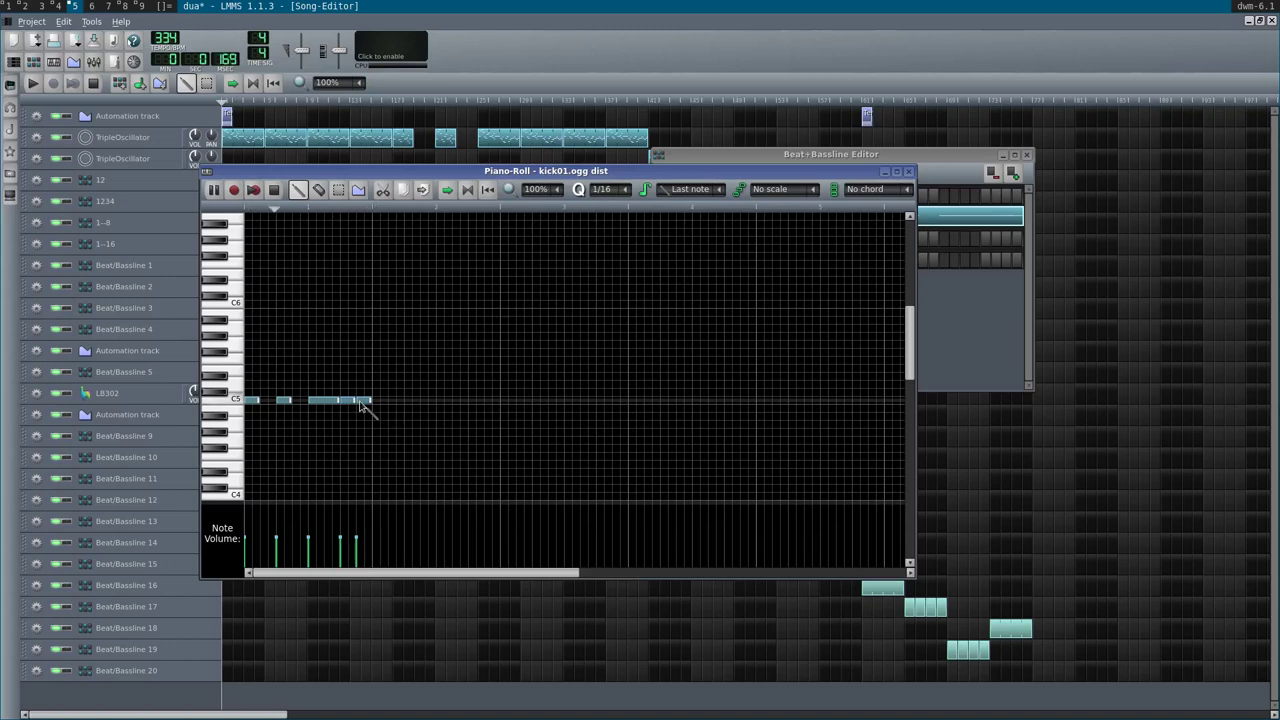
{"action": "key", "text": "space"}
{"action": "right_click", "coordinate": [361, 401]}
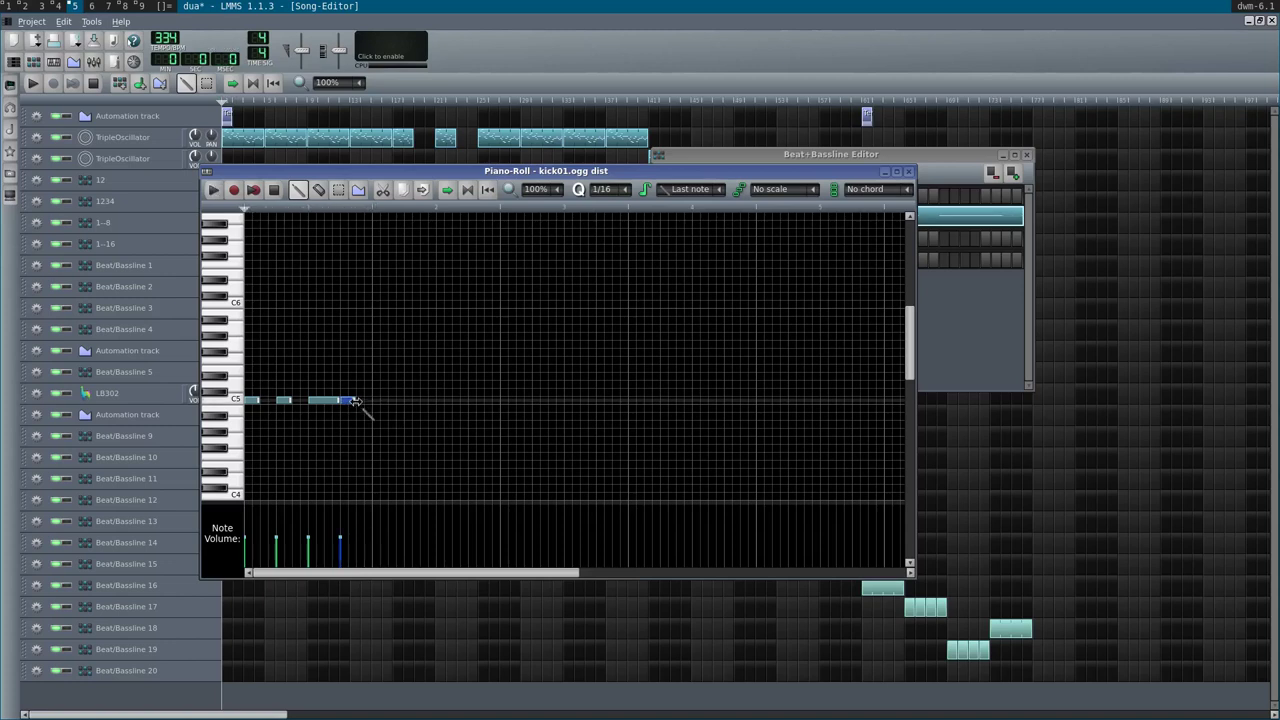
{"action": "left_click_drag", "start_coordinate": [355, 401], "coordinate": [372, 402]}
{"action": "key", "text": "space"}
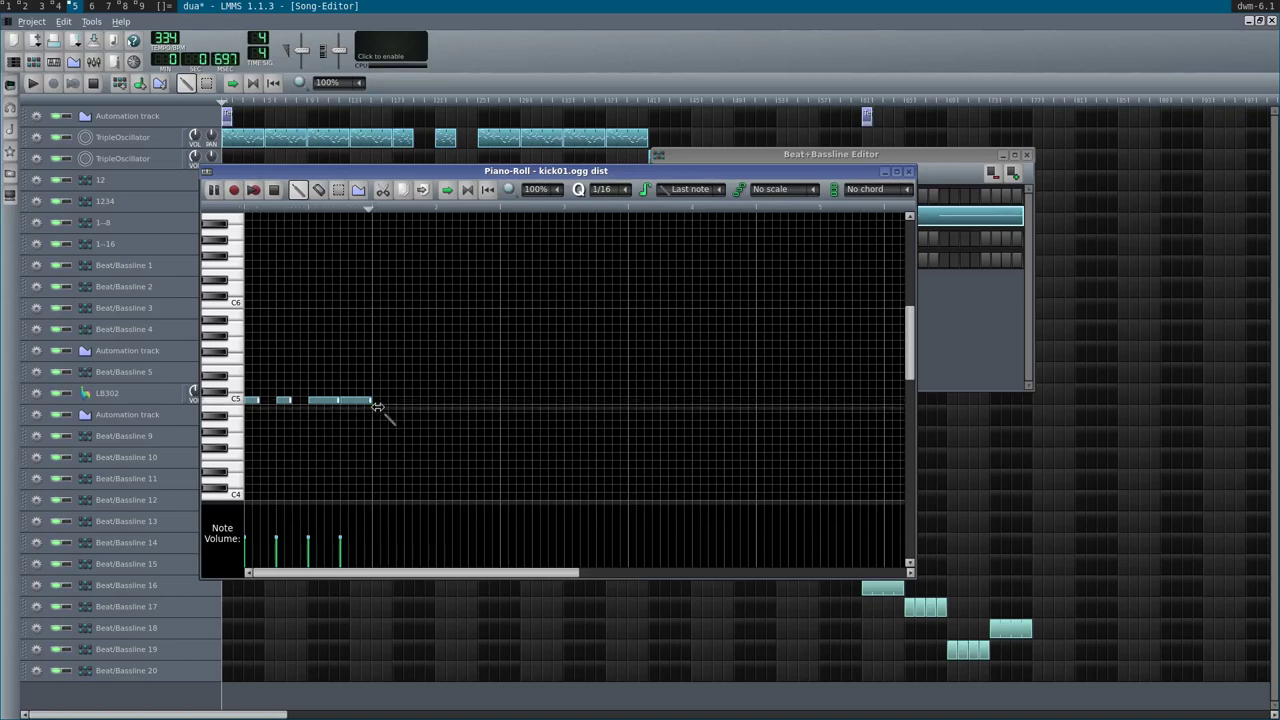
{"action": "key", "text": "space"}
- Try filling the second bar with a C5 half note, two dotted eighth notes and an eighth note, and play it
{"action": "left_click", "coordinate": [380, 402]}
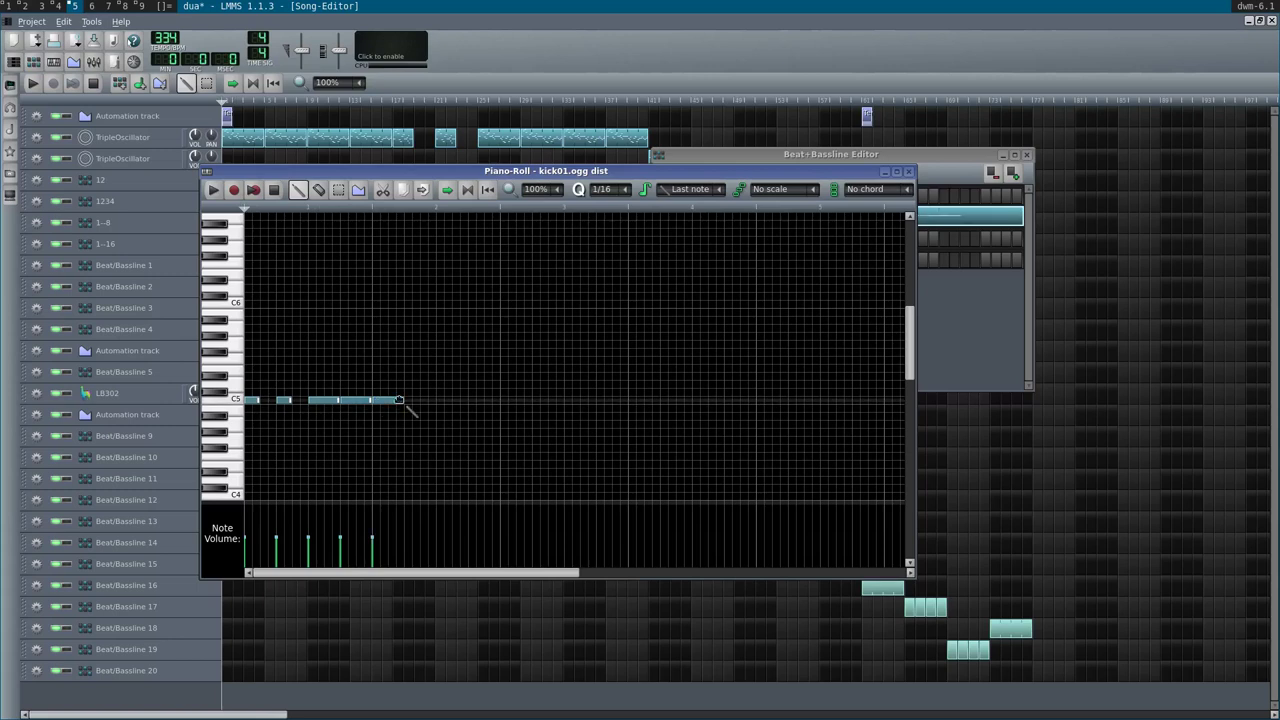
{"action": "left_click_drag", "start_coordinate": [403, 401], "coordinate": [436, 402]}
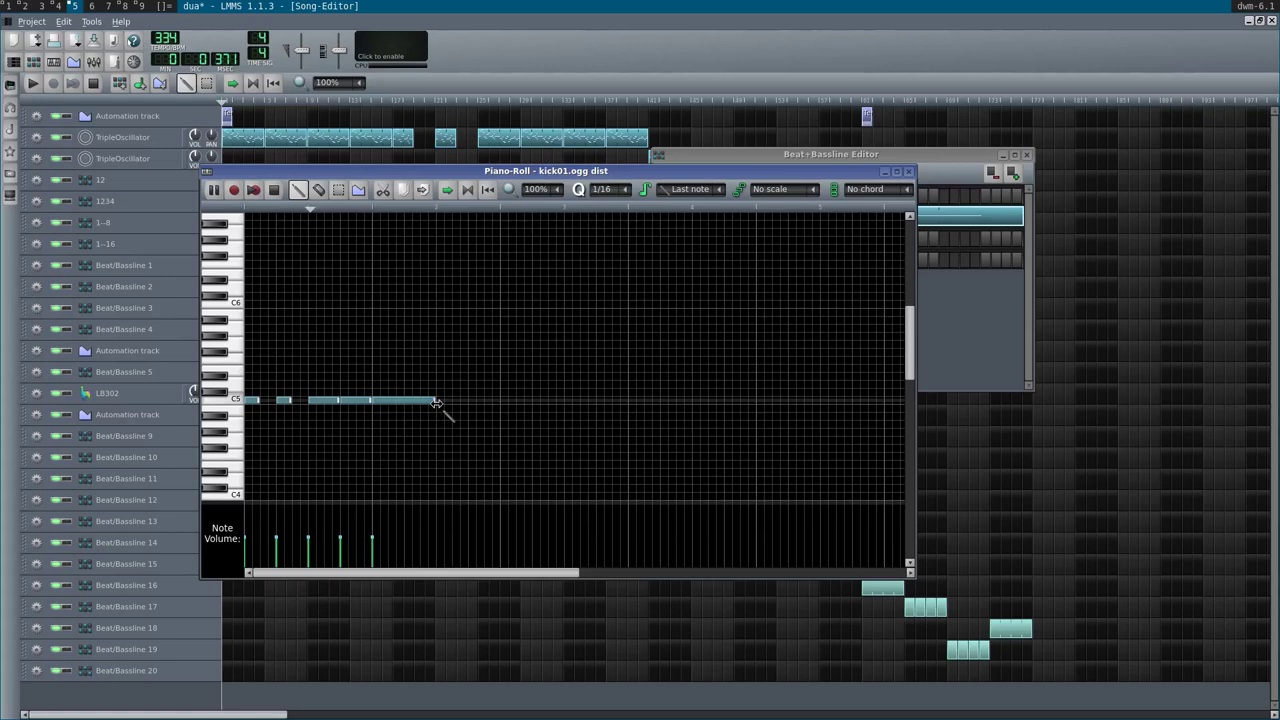
{"action": "left_click", "coordinate": [449, 409]}
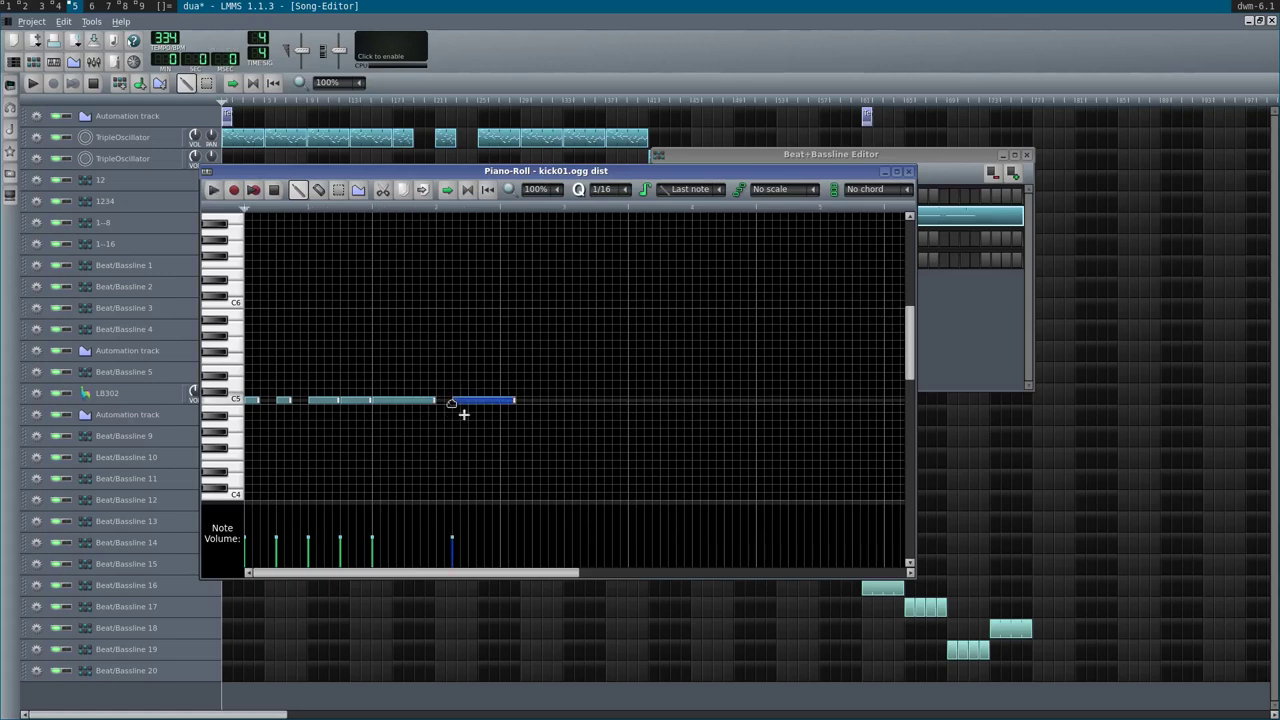
{"action": "mouse_move", "coordinate": [480, 414]}
{"action": "left_mouse_down"}
{"action": "mouse_move", "coordinate": [465, 413]}
{"action": "mouse_move", "coordinate": [508, 414]}
{"action": "mouse_move", "coordinate": [461, 408]}
{"action": "left_mouse_up"}
{"action": "left_click", "coordinate": [465, 403]}
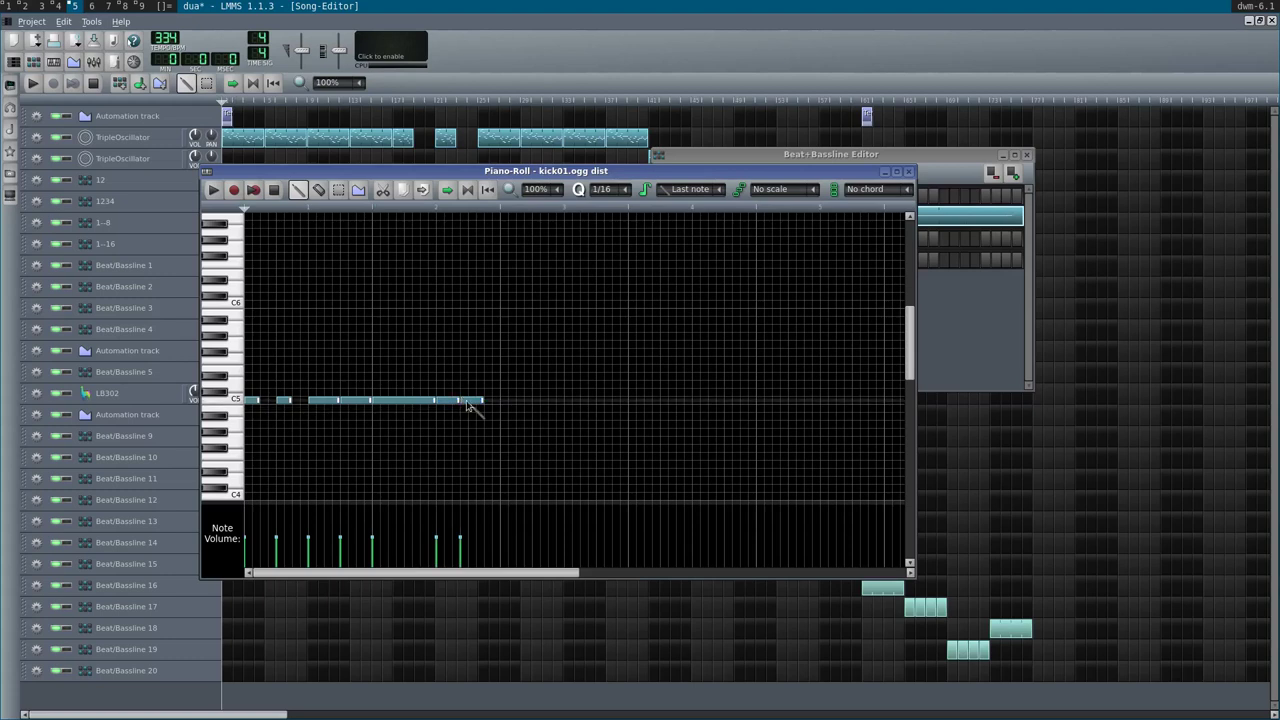
{"action": "left_click", "coordinate": [489, 405]}
{"action": "left_click_drag", "start_coordinate": [507, 402], "coordinate": [497, 403]}
{"action": "key", "text": "space"}
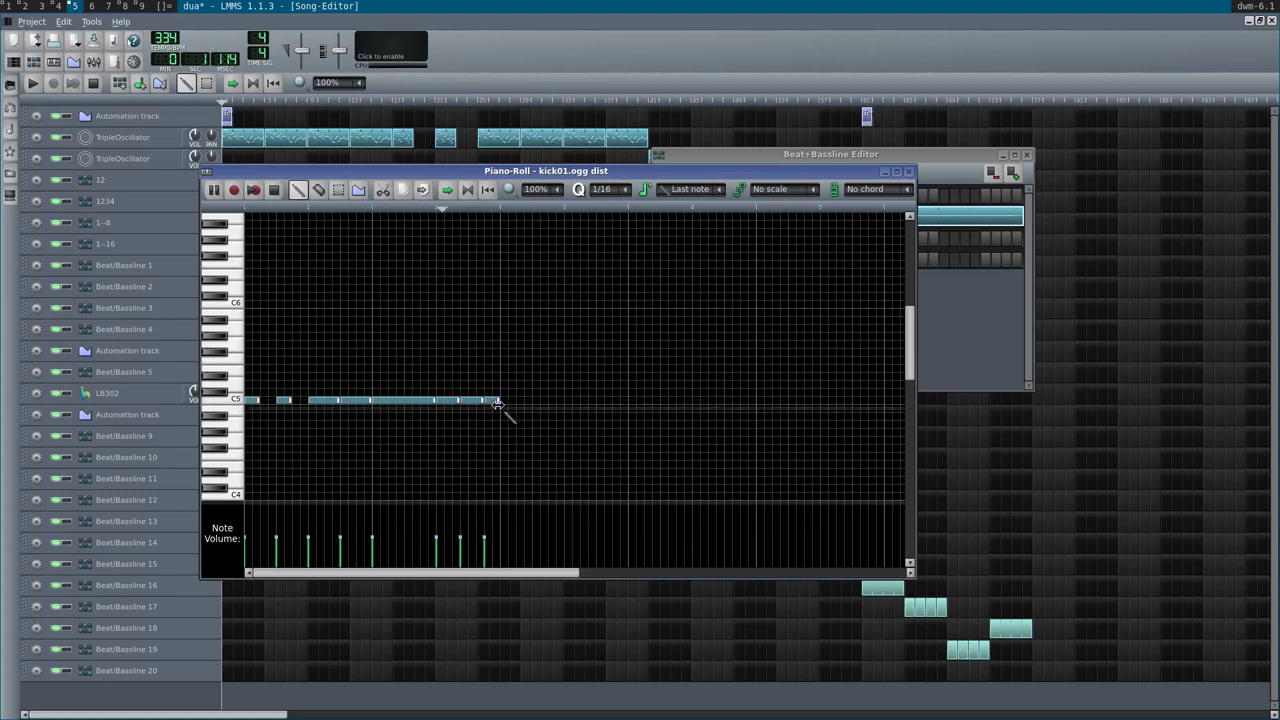
{"action": "key", "text": "space"}
- Delete all the kick notes in the second bar
{"action": "right_click", "coordinate": [455, 402]}
{"action": "right_click", "coordinate": [460, 402]}
{"action": "right_click", "coordinate": [486, 402]}
{"action": "right_click", "coordinate": [423, 400]}
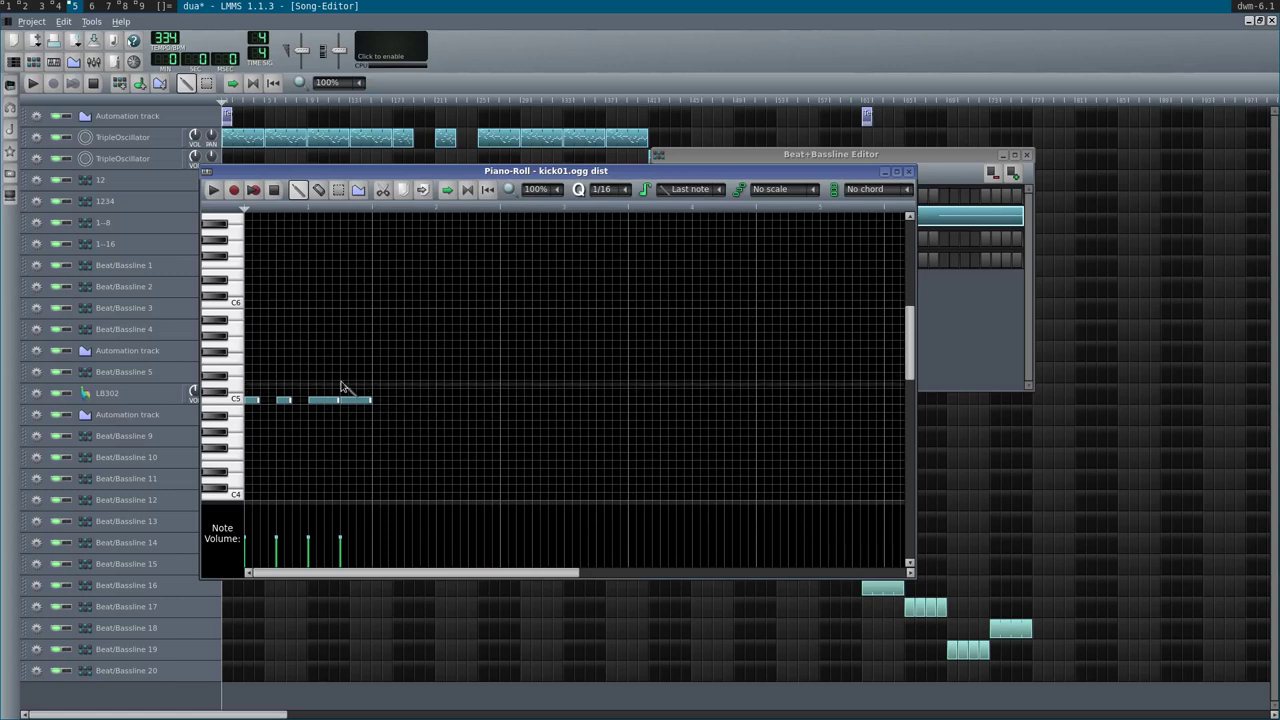
- Add three C5 eighth notes at the start of the second bar, play them, and delete the last two
{"action": "left_click", "coordinate": [381, 401]}
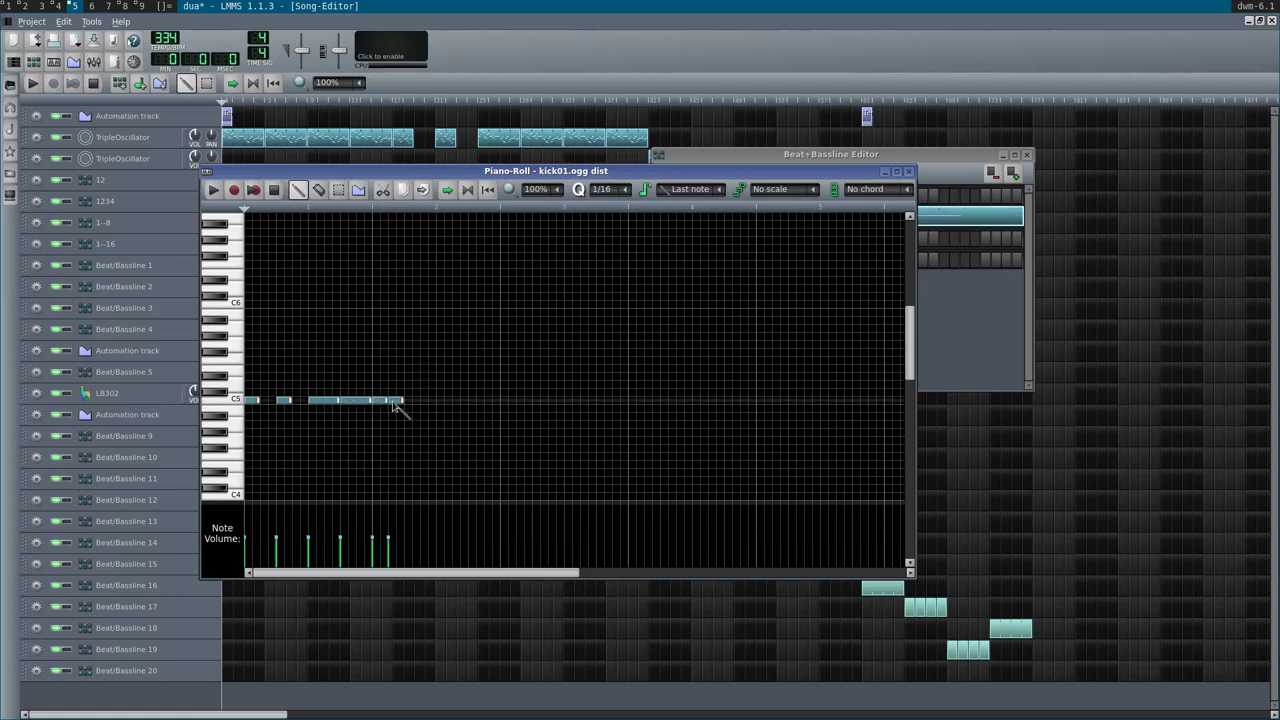
{"action": "left_click", "coordinate": [410, 401]}
{"action": "key", "text": "space"}
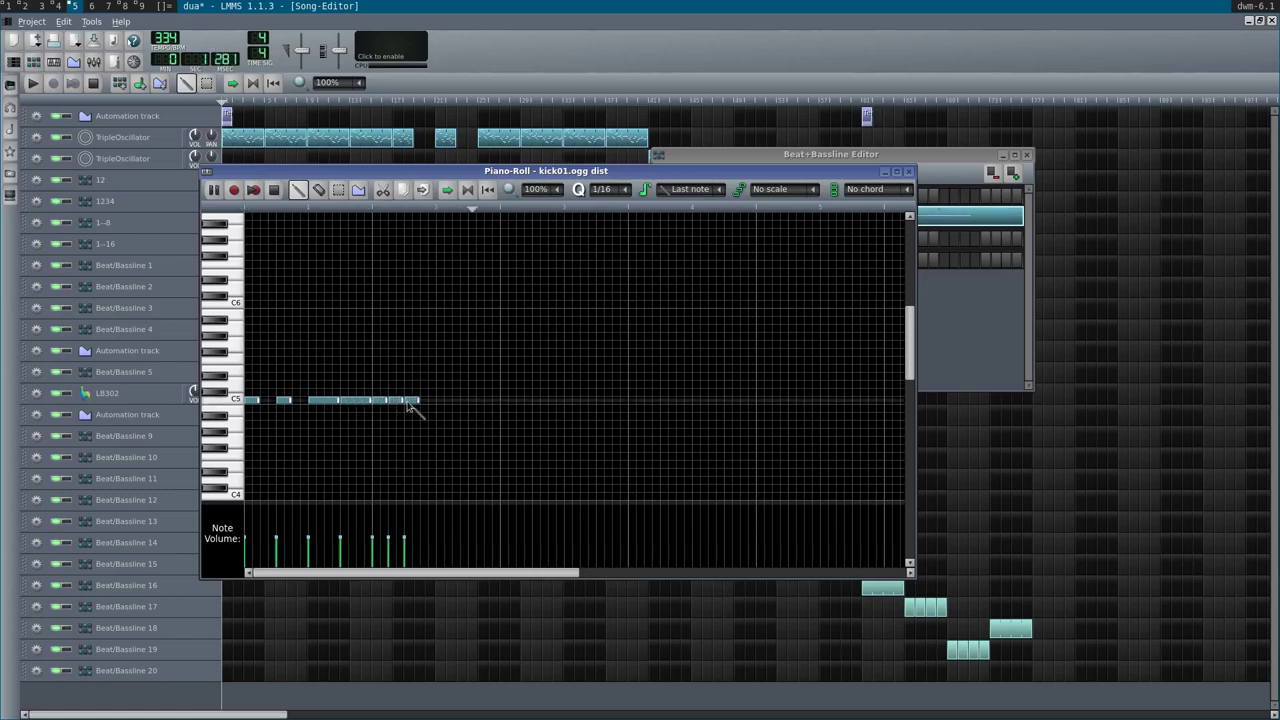
{"action": "right_click", "coordinate": [410, 401]}
{"action": "right_click", "coordinate": [391, 401]}
{"action": "key", "text": "space"}
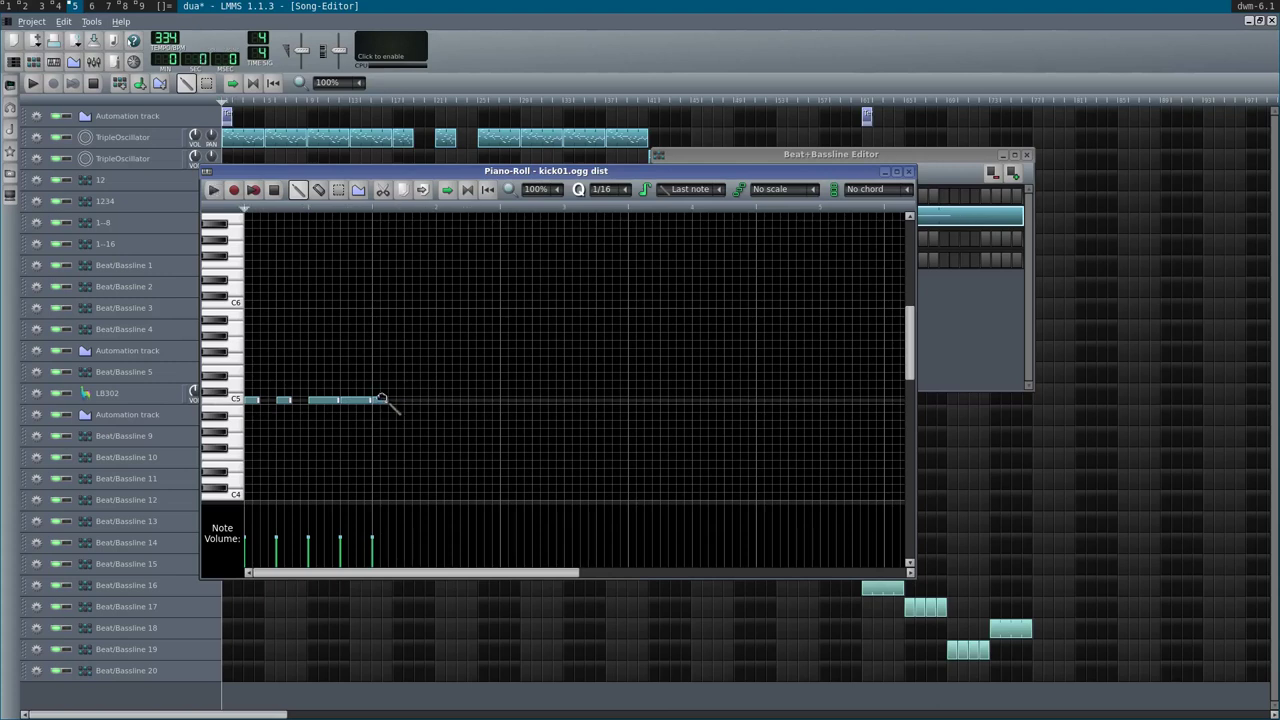
- Lengthen the second bar's first note to a quarter note and add C5 quarter notes on its other three beats
{"action": "left_click_drag", "start_coordinate": [397, 401], "coordinate": [404, 401]}
{"action": "left_click", "coordinate": [409, 401]}
{"action": "left_click", "coordinate": [440, 401]}
{"action": "left_click", "coordinate": [474, 401]}
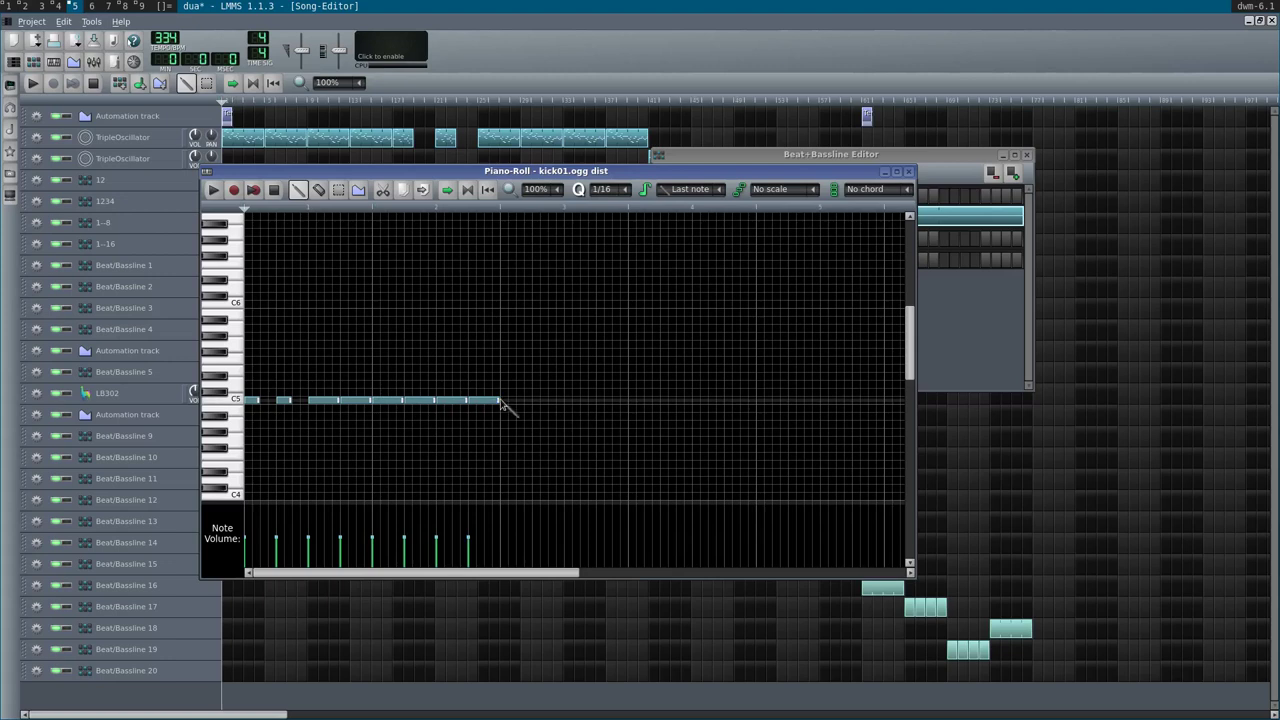
- Try splitting the second bar's last kick note into two eighth notes, play it, and restore the single quarter note
{"action": "left_click_drag", "start_coordinate": [500, 401], "coordinate": [485, 402]}
{"action": "left_click", "coordinate": [491, 401]}
{"action": "key", "text": "space"}
{"action": "right_click", "coordinate": [491, 401]}
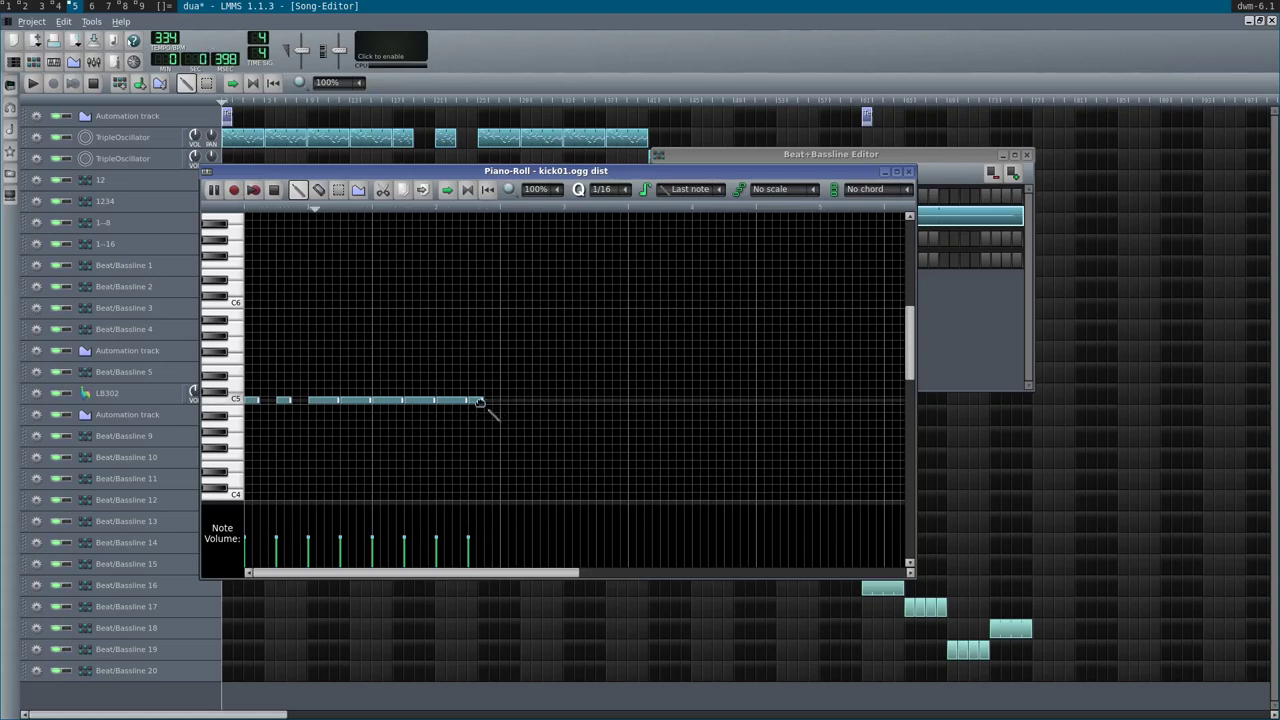
{"action": "left_click_drag", "start_coordinate": [484, 401], "coordinate": [507, 406]}
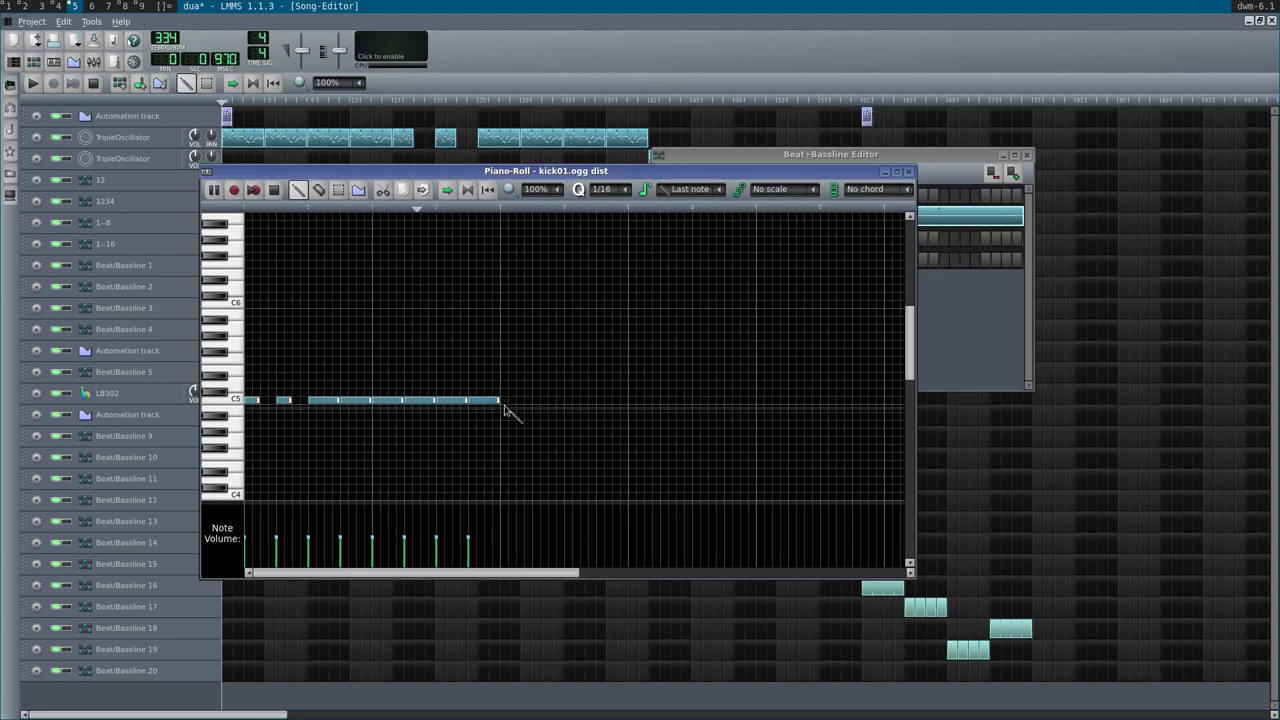
- Close the pattern's editors and place an eight-bar Beat/Bassline 20 clip directly after the Beat/Bassline 18 clip
{"action": "left_click", "coordinate": [907, 170]}
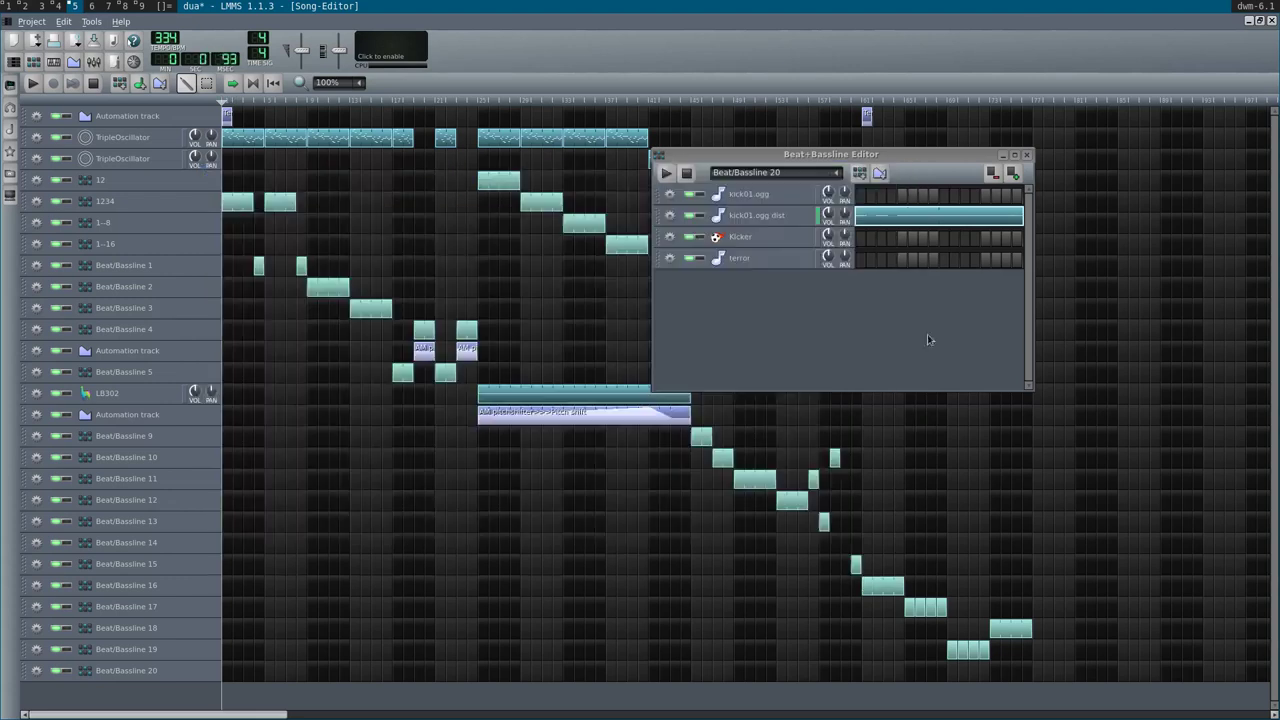
{"action": "left_click", "coordinate": [1037, 673]}
{"action": "left_click_drag", "start_coordinate": [1055, 678], "coordinate": [1117, 678]}
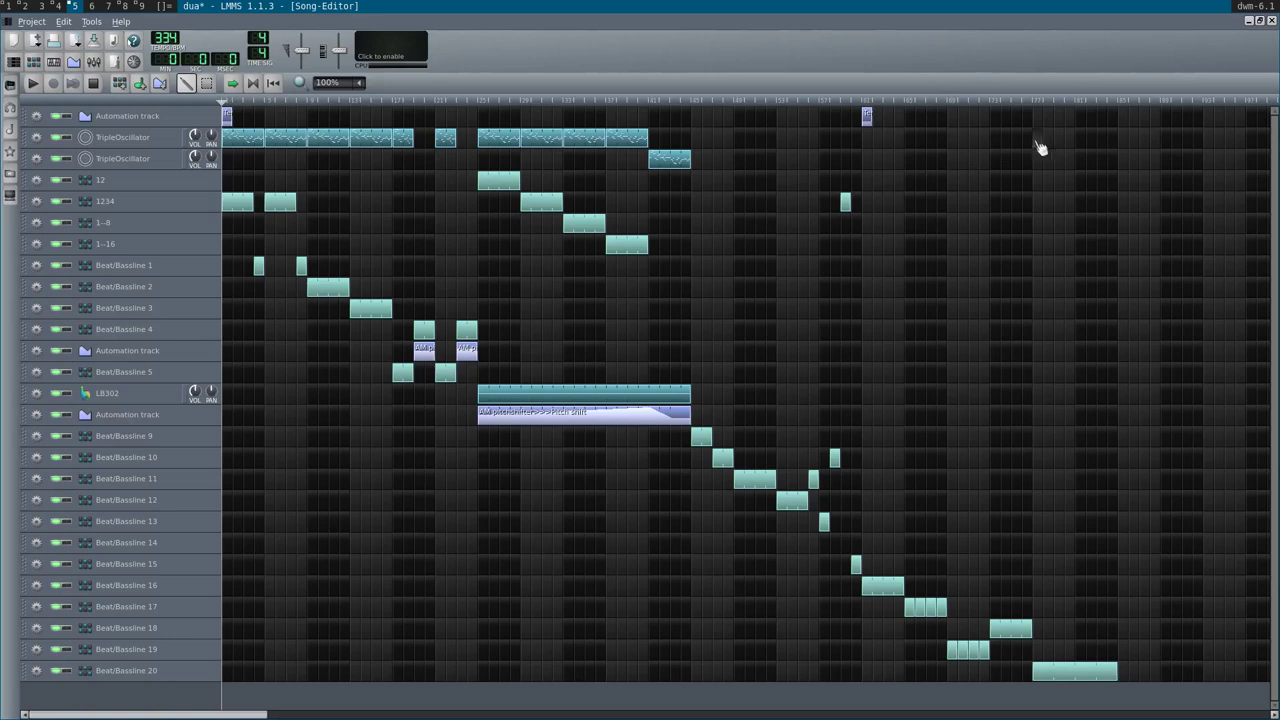
- Copy the first TripleOscillator track's last melody clip into the empty clip at the start of Beat/Bassline 20 and play that section
{"action": "right_click", "coordinate": [648, 142]}
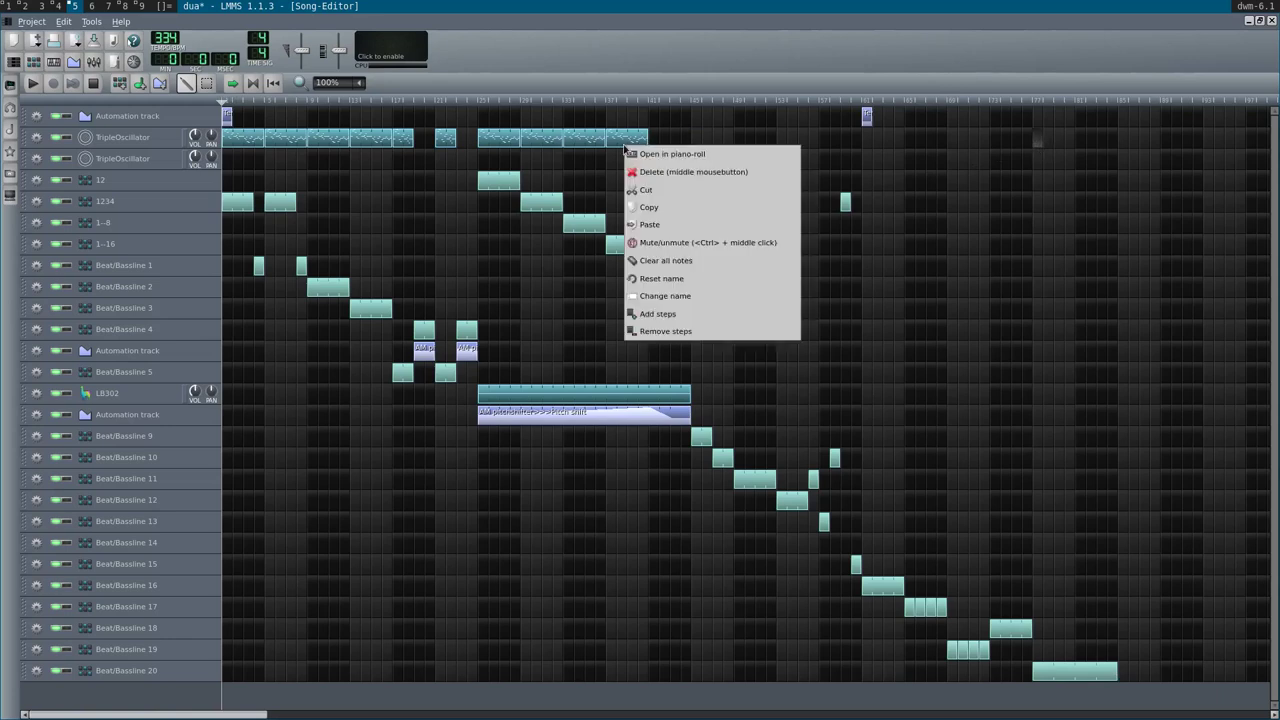
{"action": "left_click", "coordinate": [642, 205]}
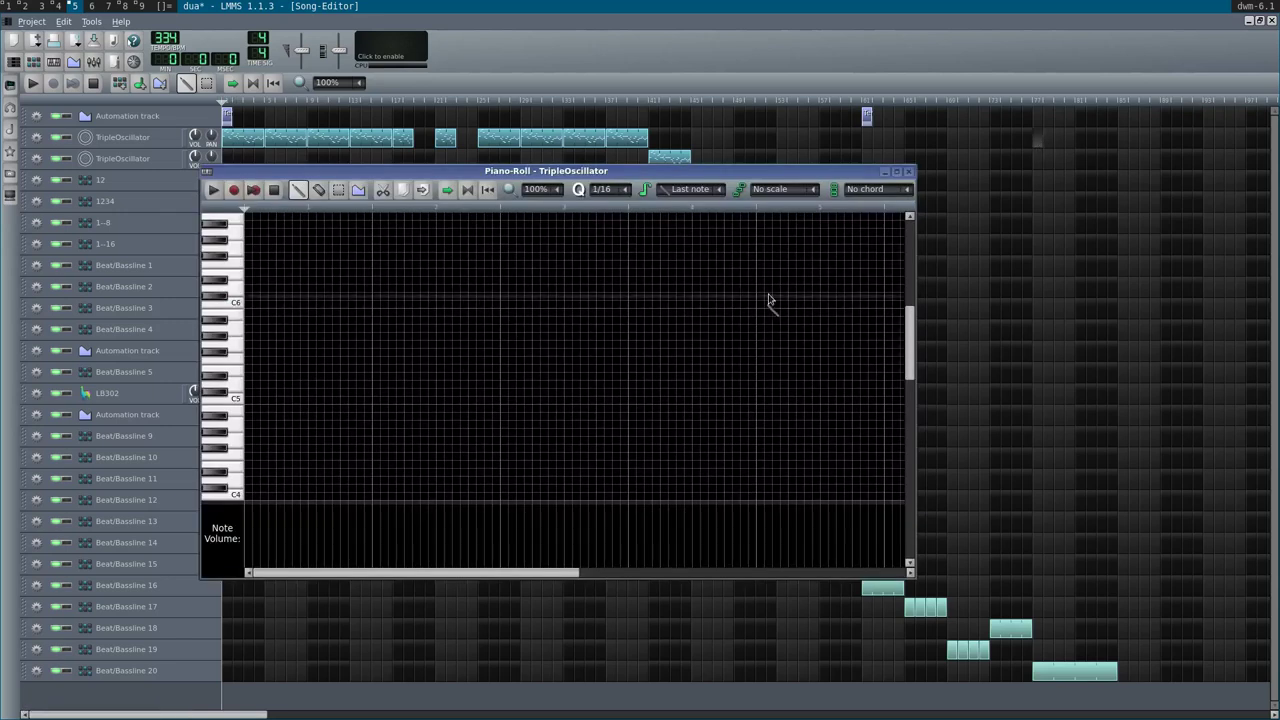
{"action": "left_click", "coordinate": [907, 172]}
{"action": "right_click", "coordinate": [1038, 140]}
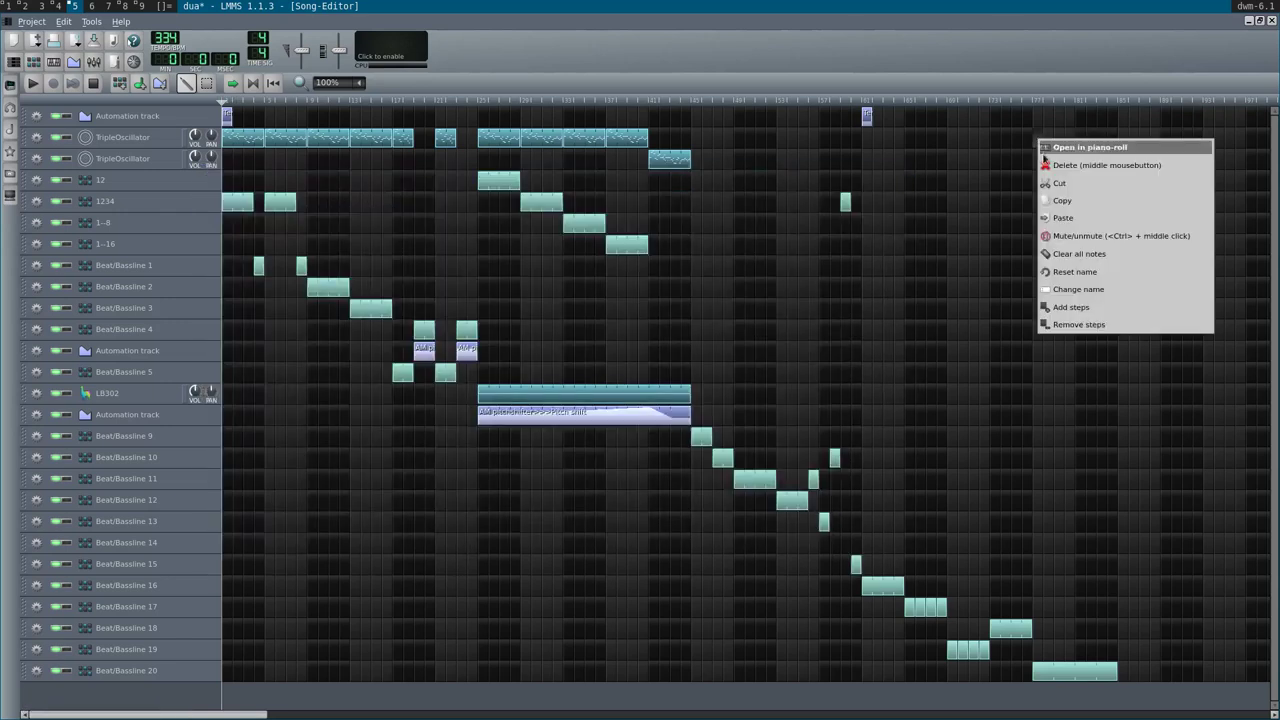
{"action": "left_click", "coordinate": [1062, 208]}
{"action": "left_click", "coordinate": [1015, 102]}
{"action": "key", "text": "space"}
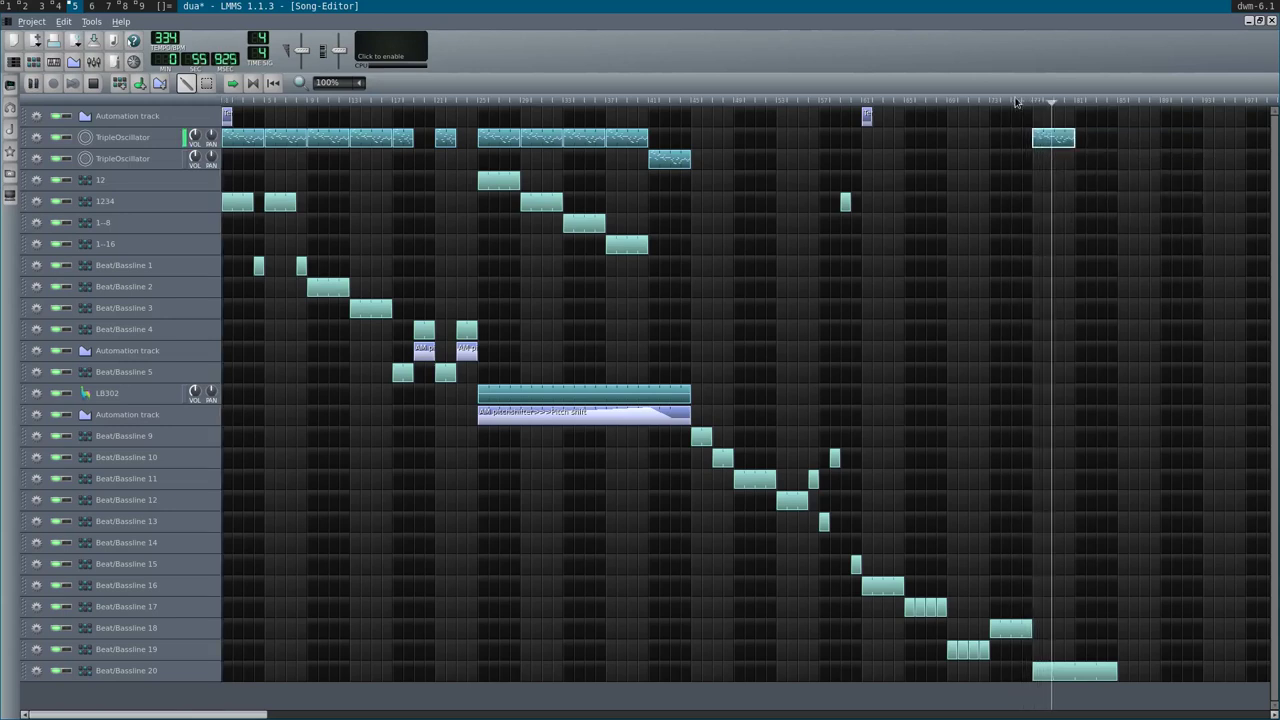
{"action": "key", "text": "space"}
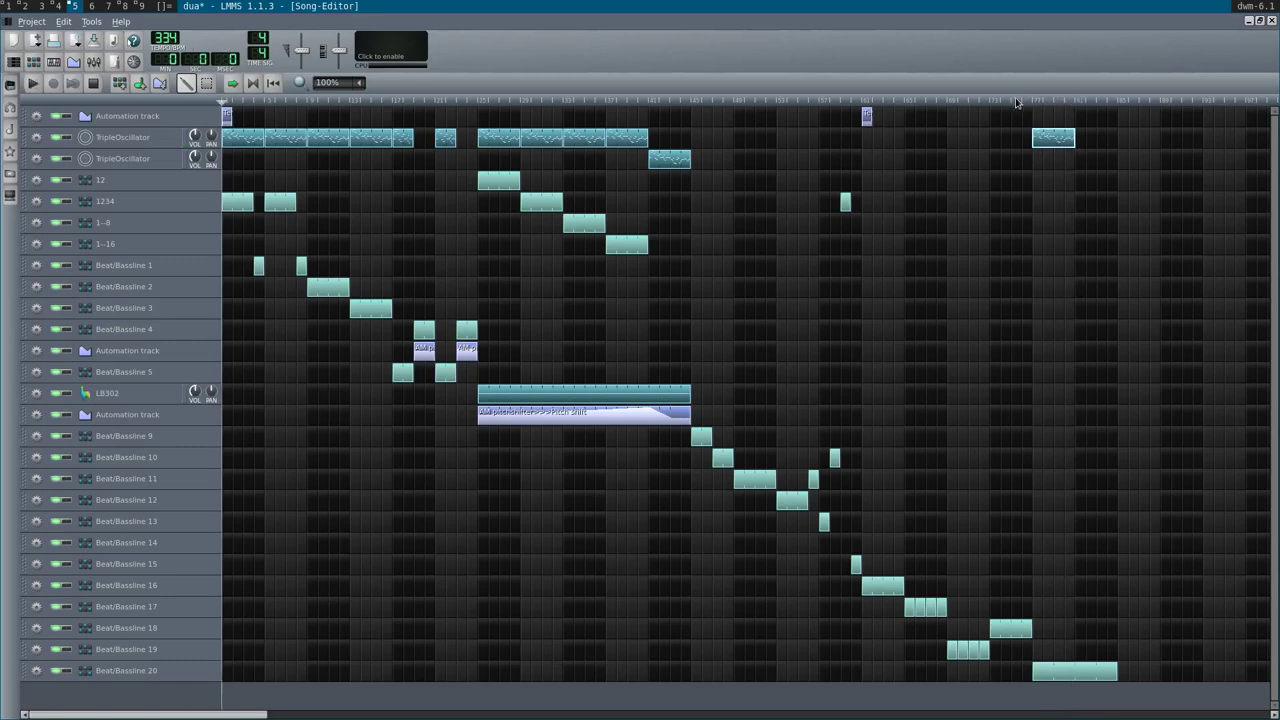
- Layer a copy of all notes in the pasted TripleOscillator clip seven semitones higher, play it, and close the piano roll
{"action": "double_click", "coordinate": [1058, 140]}
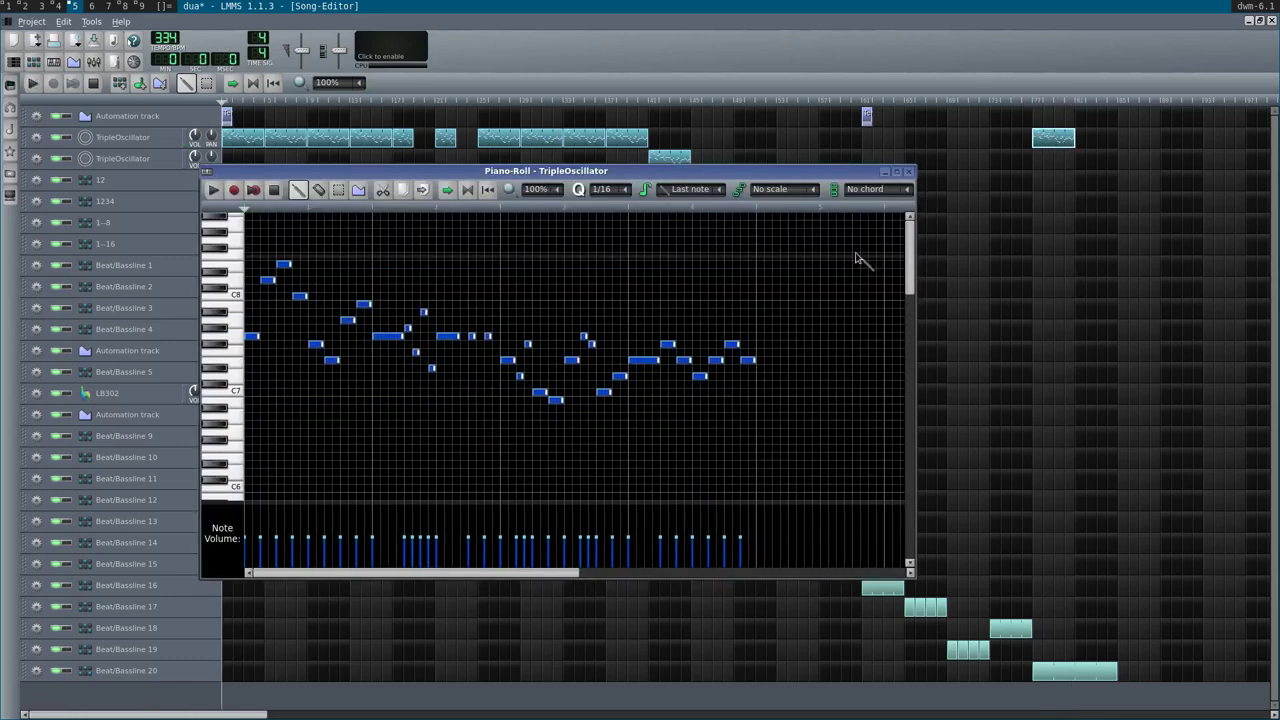
{"action": "key", "text": "ctrl+v"}
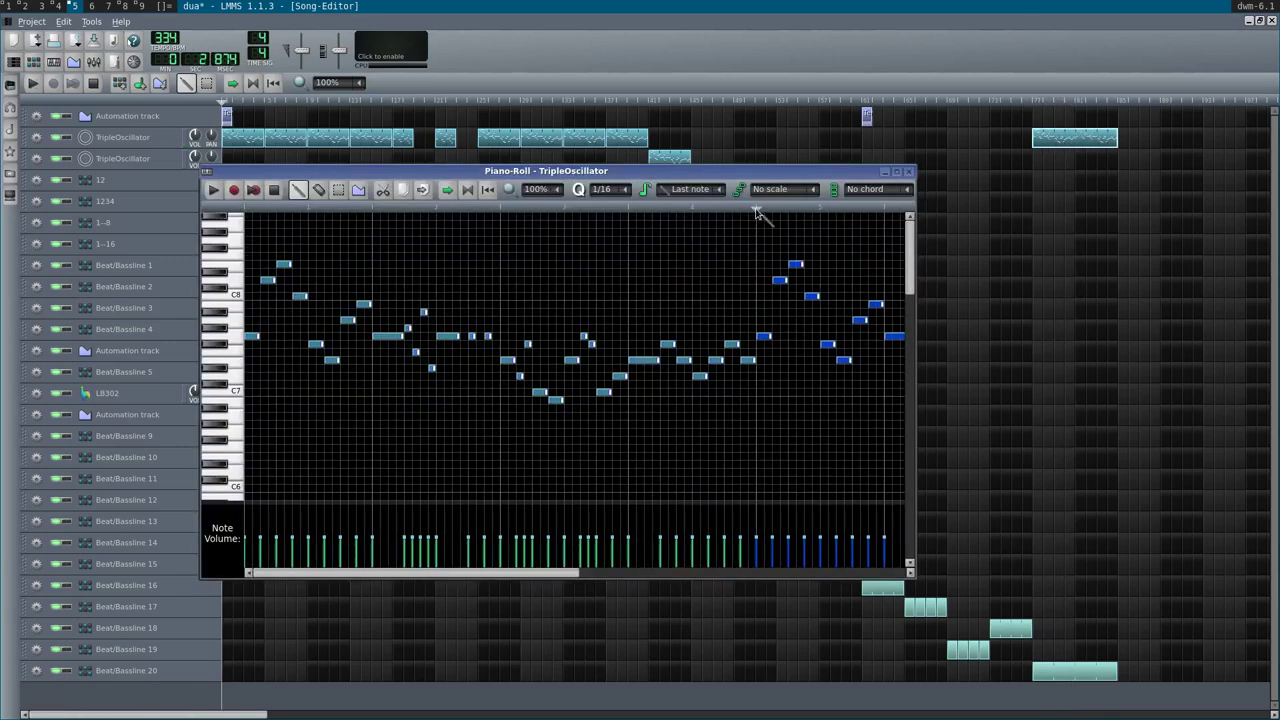
{"action": "left_click_drag", "start_coordinate": [415, 342], "coordinate": [258, 290]}
{"action": "key", "text": "space"}
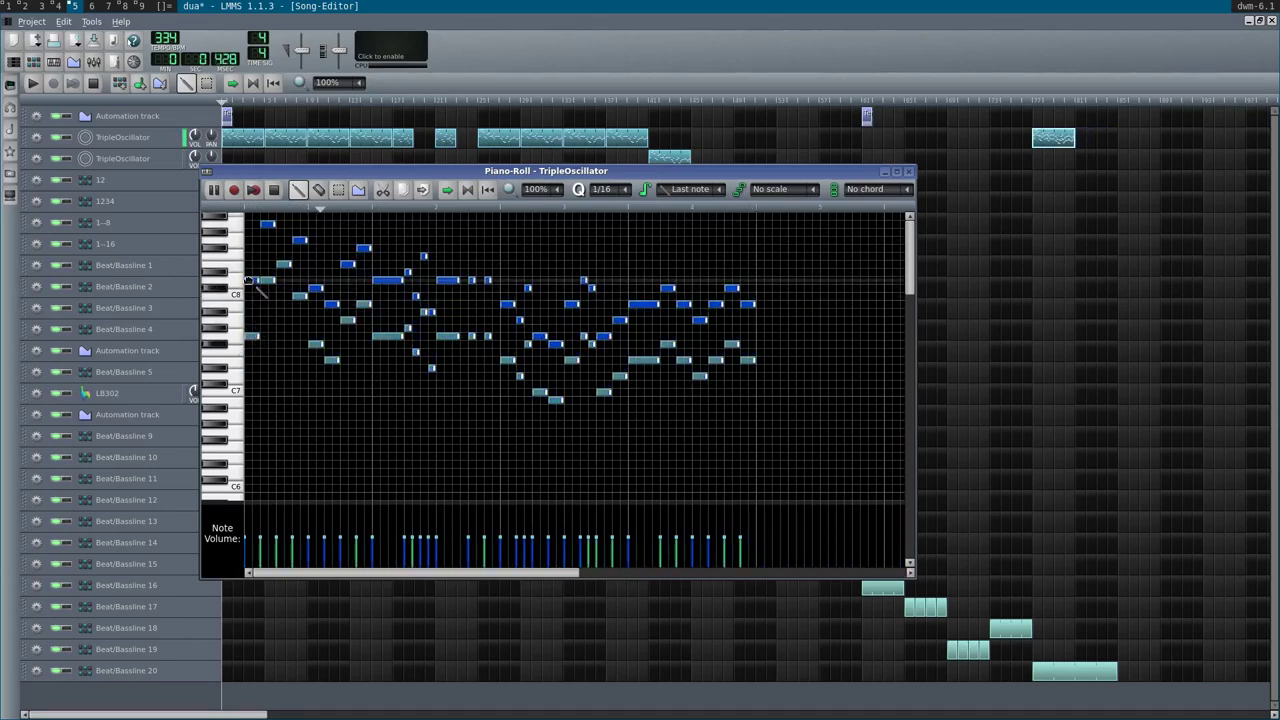
{"action": "left_click", "coordinate": [908, 171]}
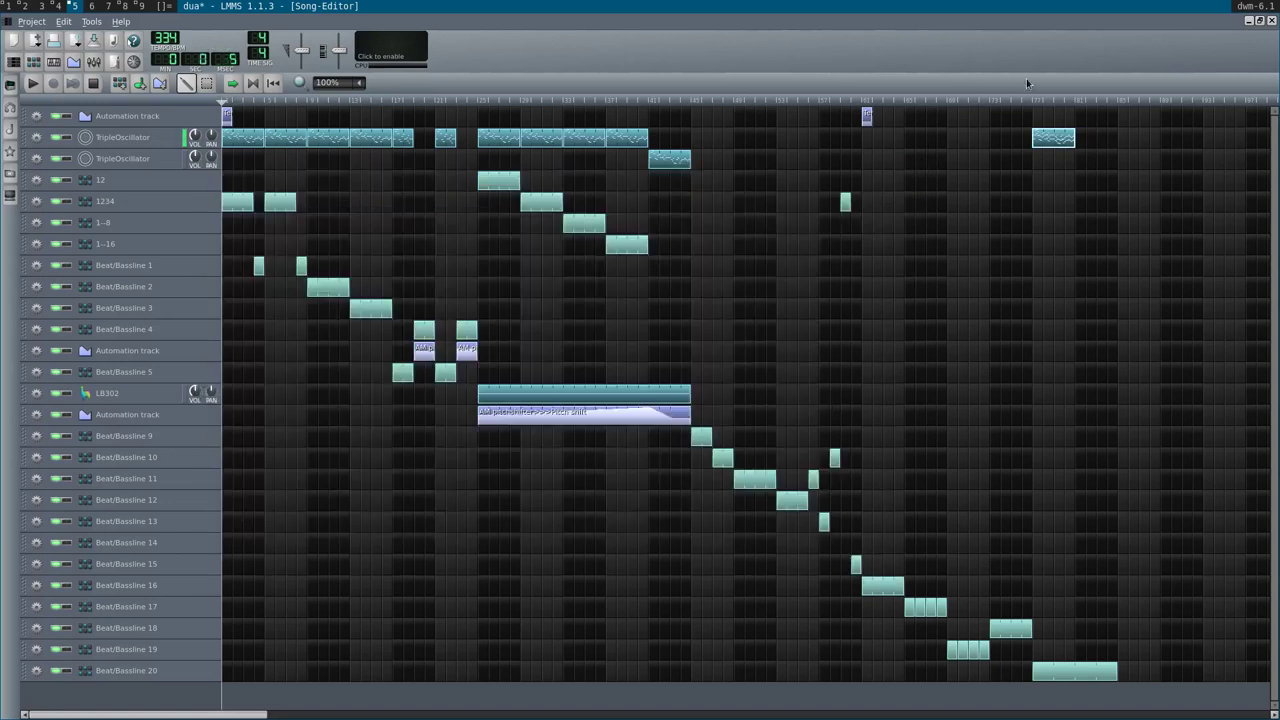
- Play the song from just before the layered TripleOscillator clip
{"action": "left_click", "coordinate": [1030, 98]}
{"action": "key", "text": "space"}
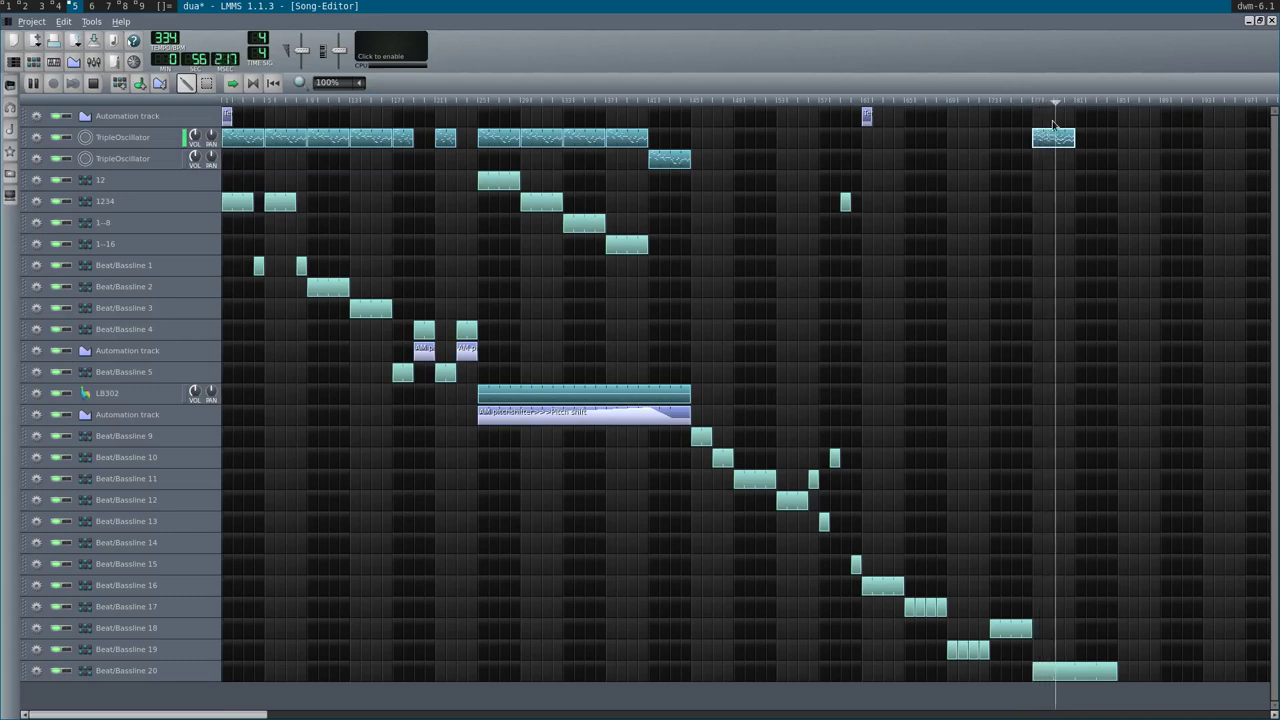
{"action": "key", "text": "space"}
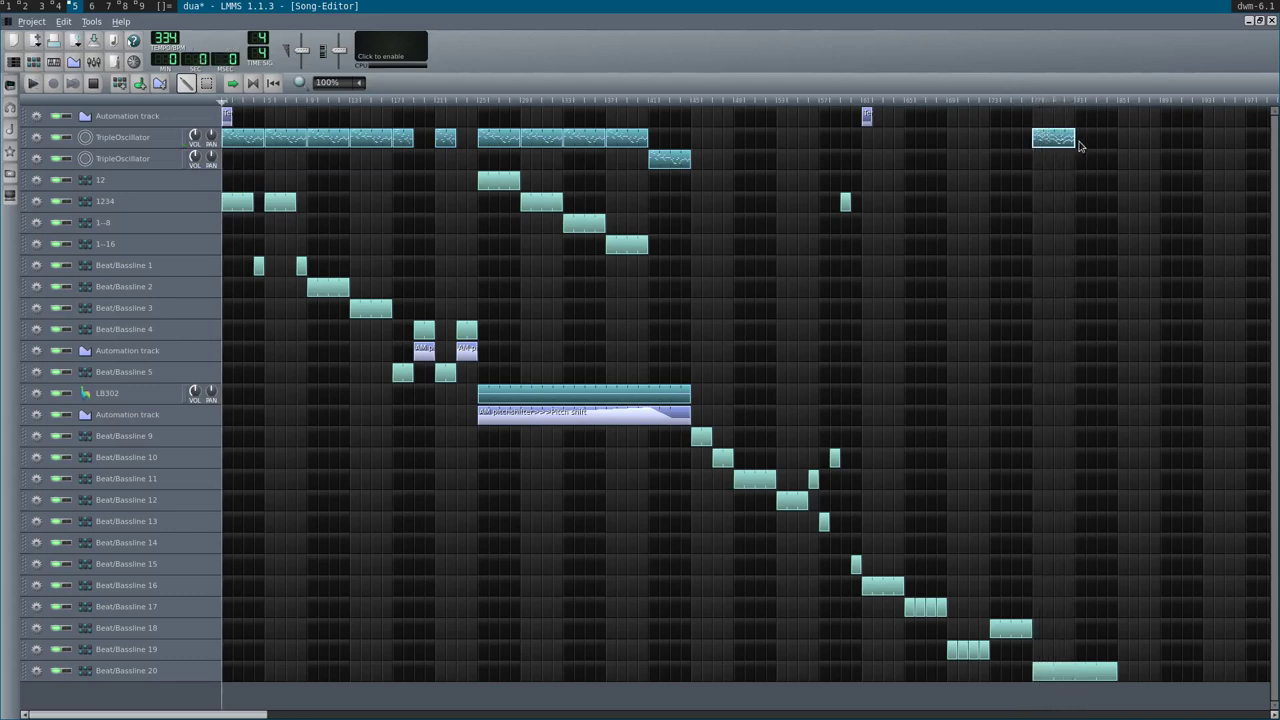
- Copy the layered TripleOscillator clip and paste it twice in a row directly after the original
{"action": "right_click", "coordinate": [1064, 143]}
{"action": "left_click", "coordinate": [1096, 198]}
{"action": "right_click", "coordinate": [1082, 142]}
{"action": "left_click", "coordinate": [1103, 212]}
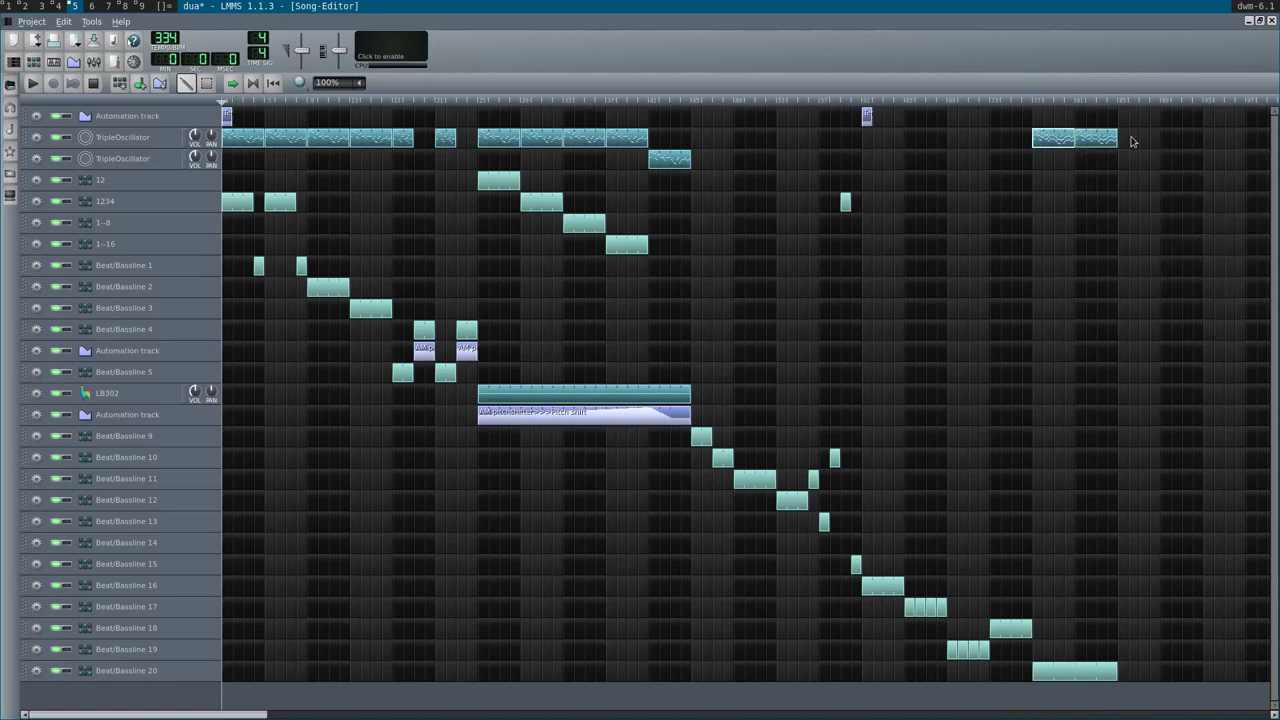
{"action": "right_click", "coordinate": [1127, 143]}
{"action": "left_click", "coordinate": [1130, 215]}
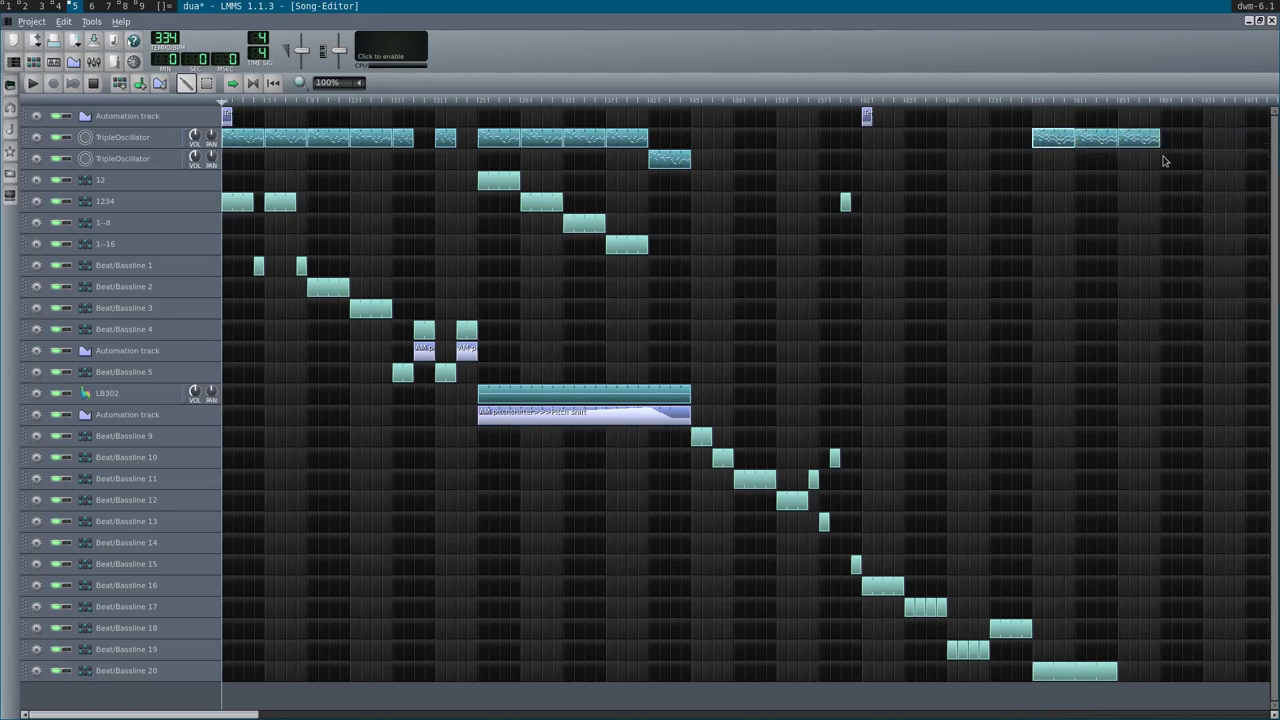
- Paste a fourth layered TripleOscillator clip directly after the third and extend the Beat/Bassline 20 clip to the same end
{"action": "right_click", "coordinate": [1170, 153]}
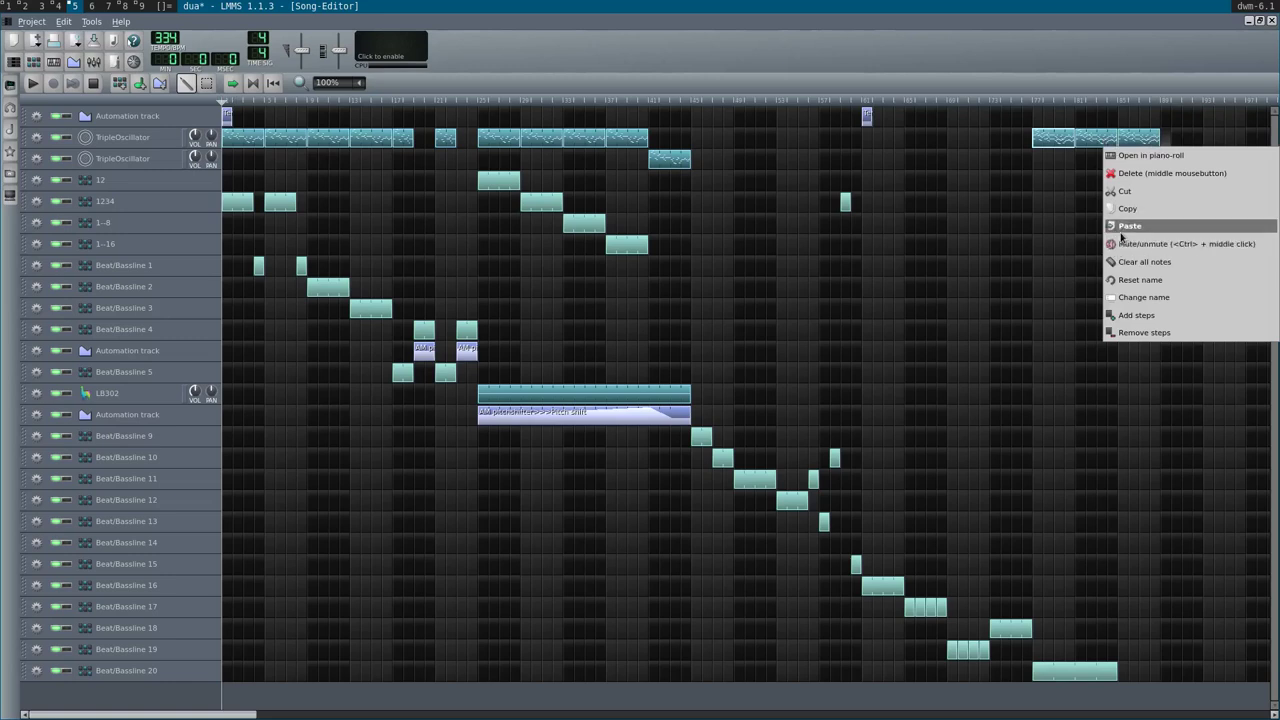
{"action": "left_click", "coordinate": [1122, 234]}
{"action": "left_click_drag", "start_coordinate": [1119, 678], "coordinate": [1202, 676]}
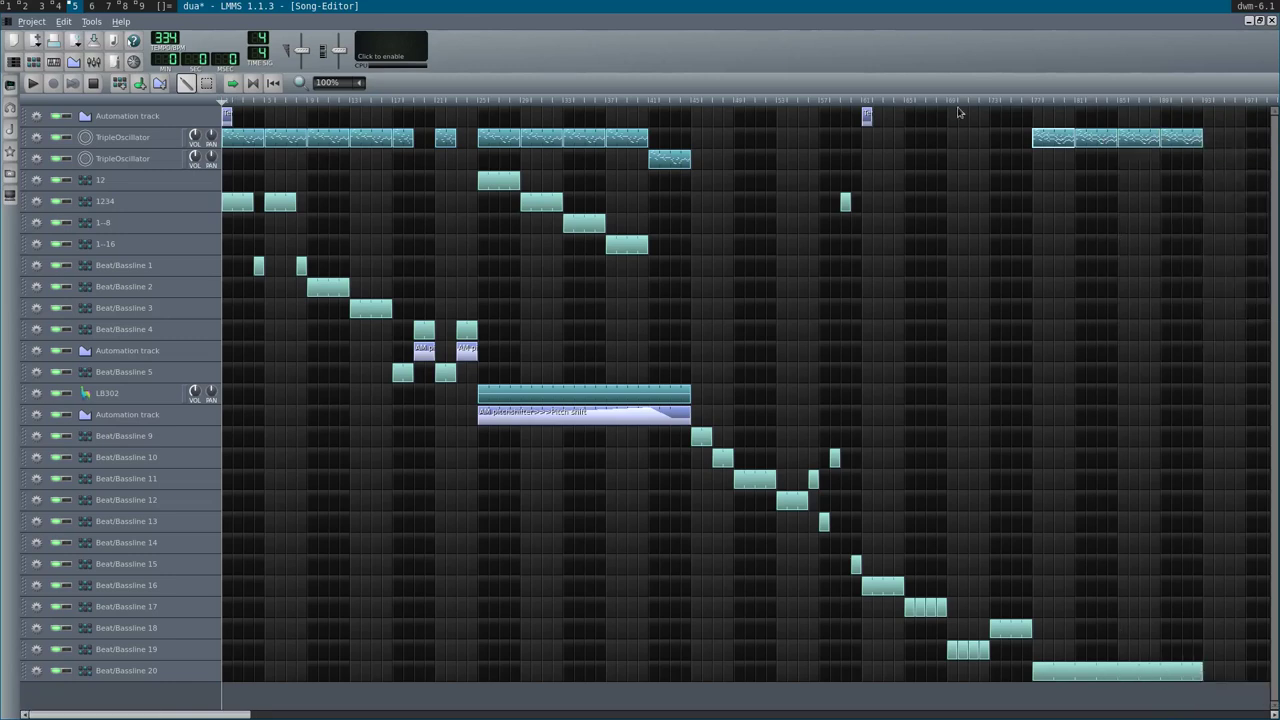
- Play the song from just before the first layered TripleOscillator clip through the extended Beat/Bassline 20 section
{"action": "left_click", "coordinate": [1028, 101]}
{"action": "key", "text": "space"}
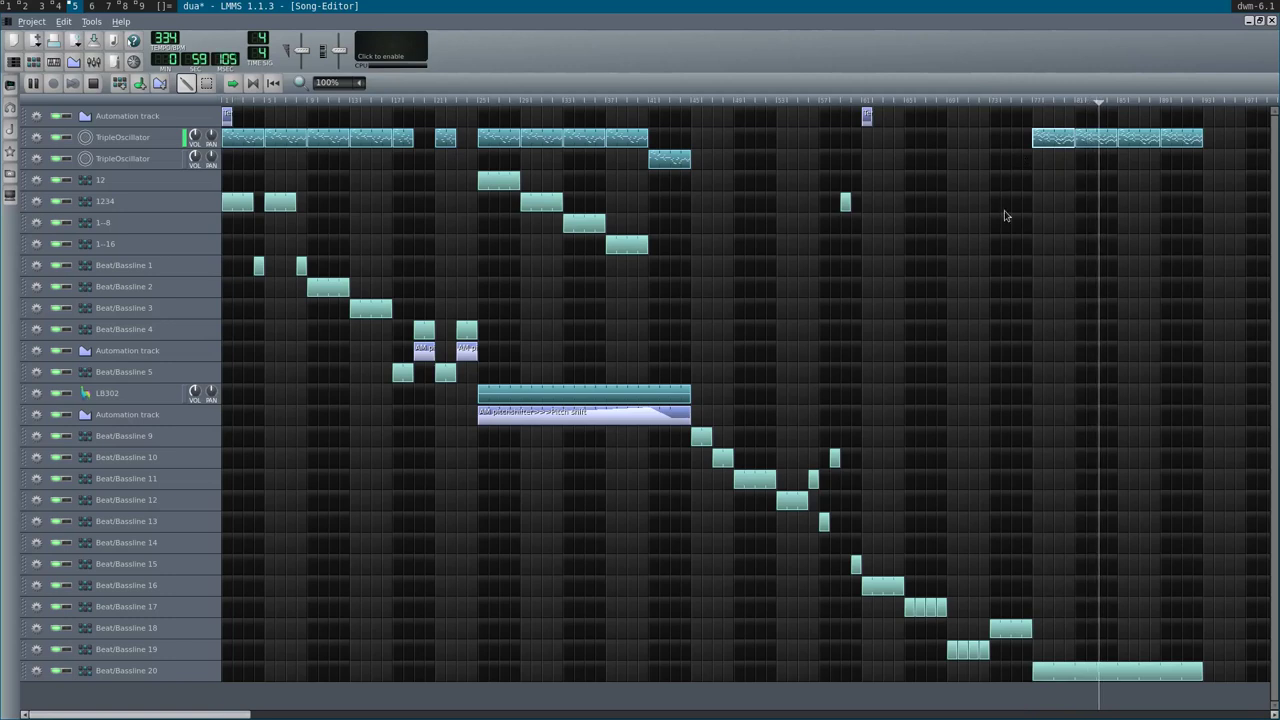
{"action": "scroll", "coordinate": [1000, 288], "scroll_direction": "down", "scroll_amount": 1, "text": "ctrl"}
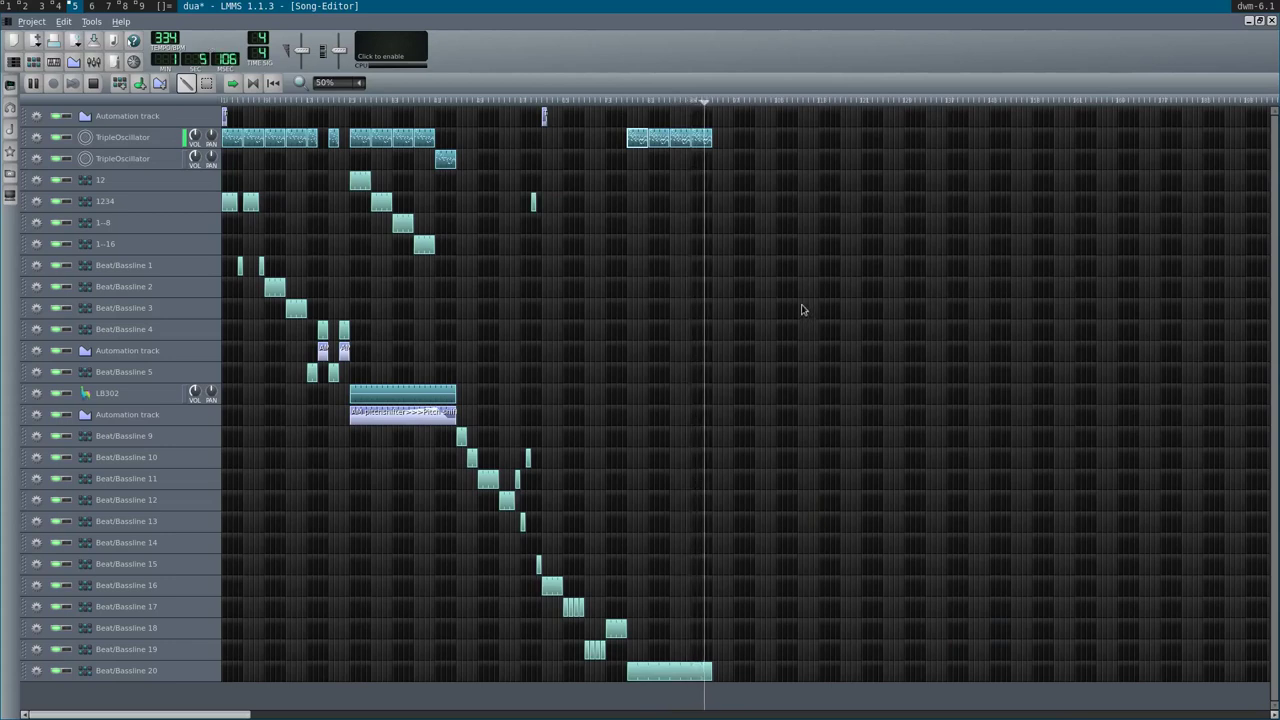
{"action": "key", "text": "space"}
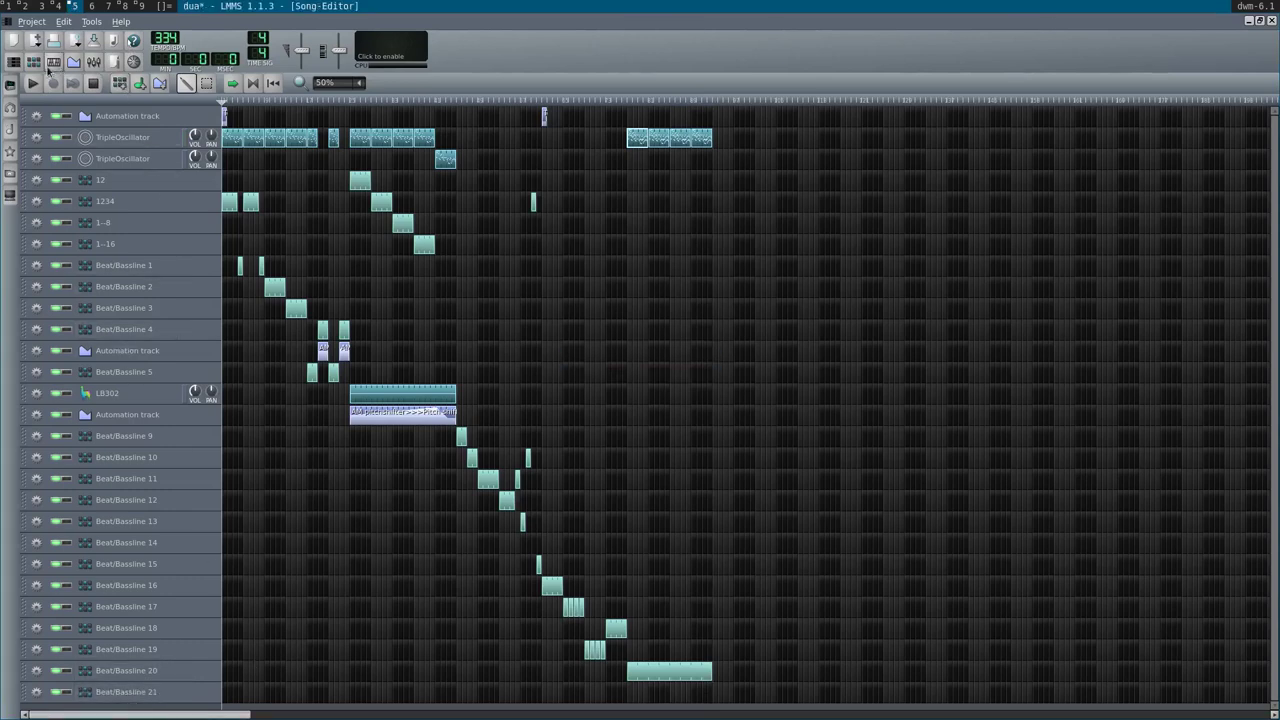
- Program evenly spaced kicks on kick01.ogg in Beat/Bassline 21, add steps to the pattern, continue the kicks there, and play it
{"action": "left_click", "coordinate": [33, 63]}
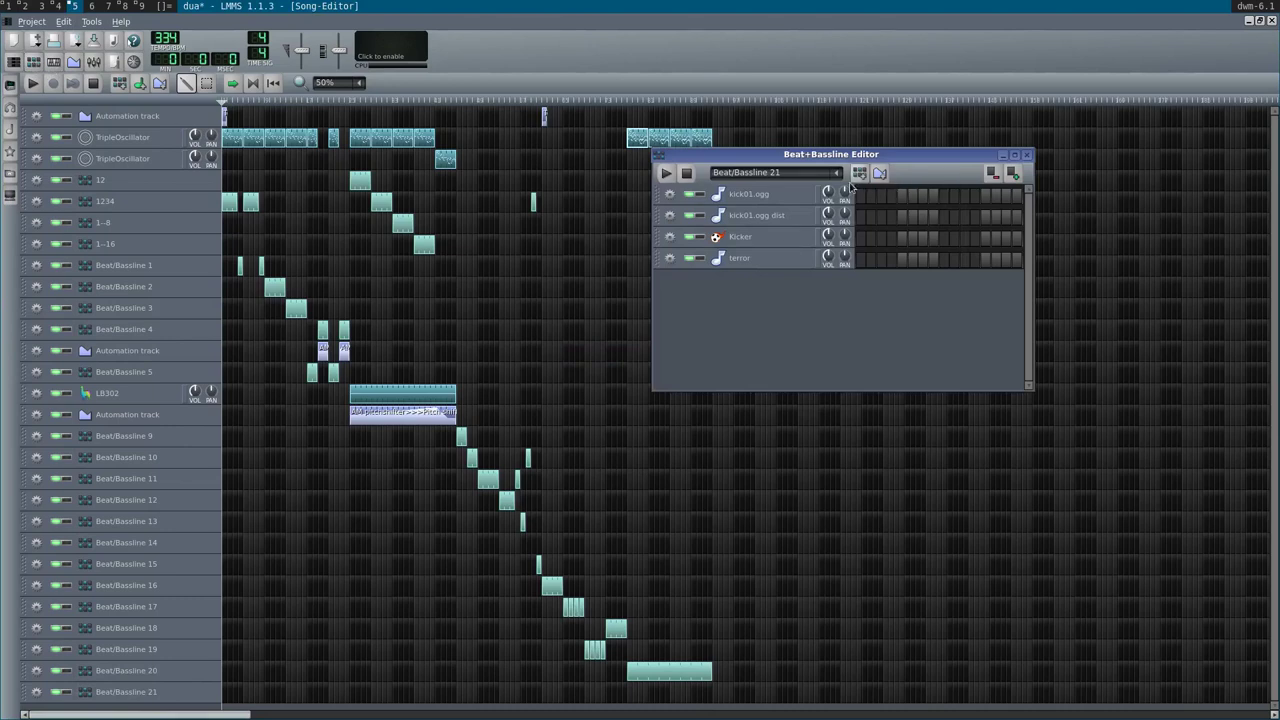
{"action": "left_click", "coordinate": [861, 196]}
{"action": "left_click", "coordinate": [902, 196]}
{"action": "left_click", "coordinate": [944, 197]}
{"action": "left_click", "coordinate": [985, 197]}
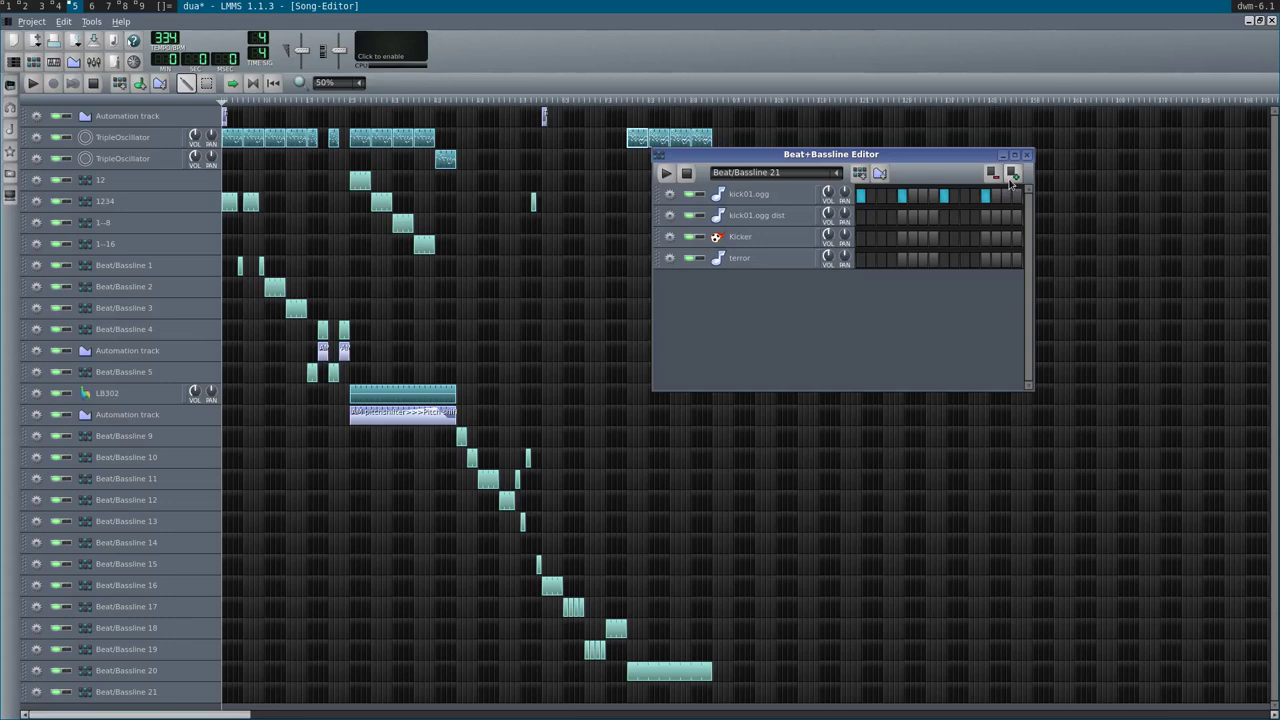
{"action": "left_click", "coordinate": [1012, 176]}
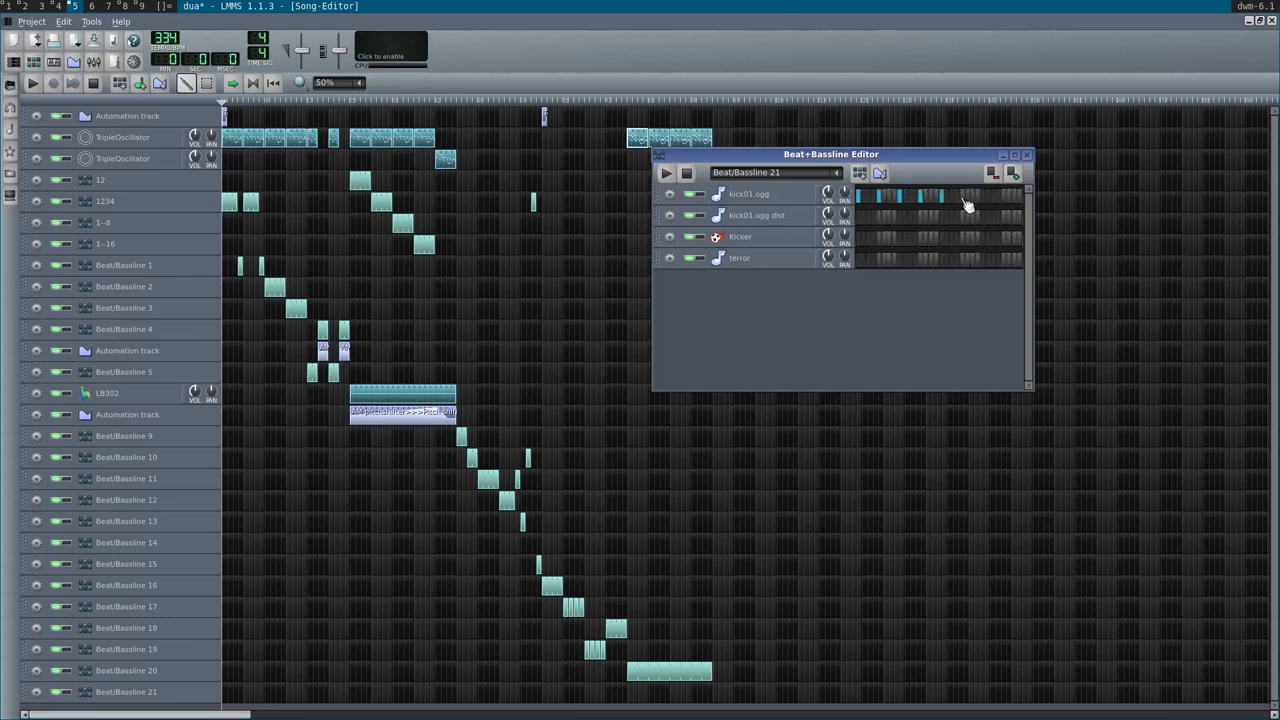
{"action": "left_click", "coordinate": [985, 200]}
{"action": "left_click", "coordinate": [1006, 200]}
{"action": "key", "text": "space"}
{"action": "left_click", "coordinate": [1026, 157]}
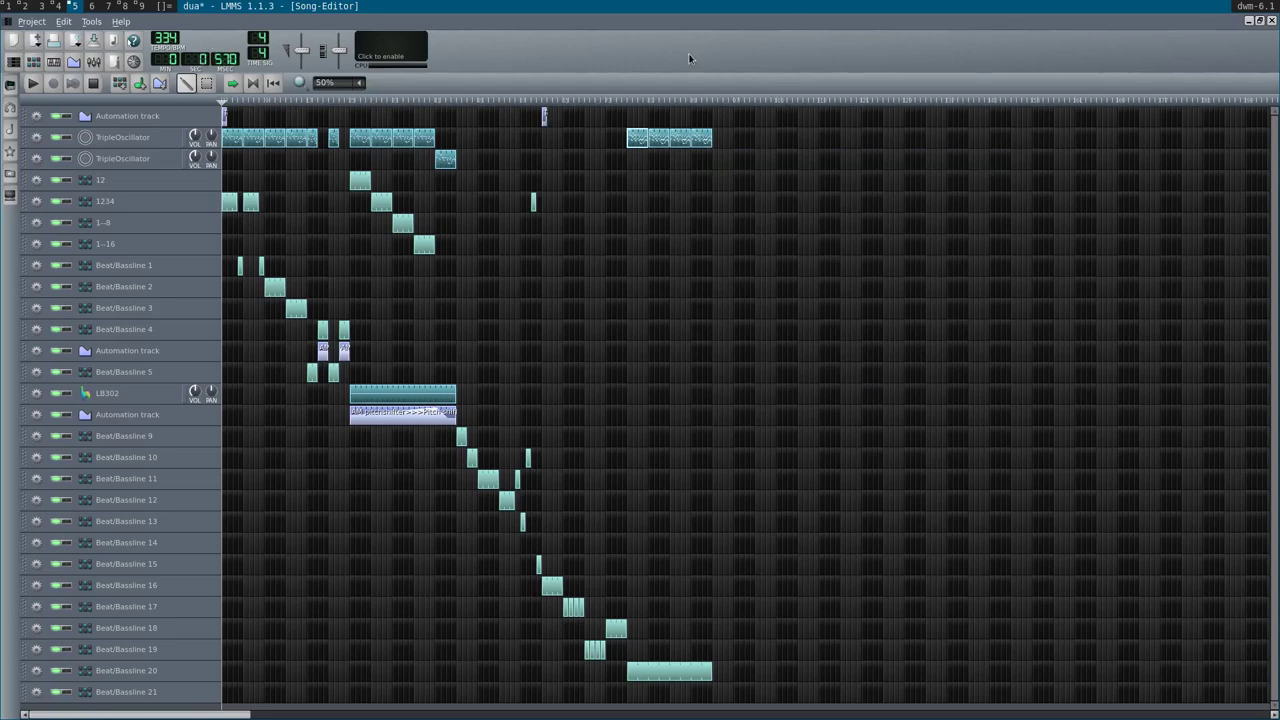
- Place a Beat/Bassline 21 clip directly after the Beat/Bassline 20 clip and stretch it to four times its length
{"action": "left_click", "coordinate": [33, 62]}
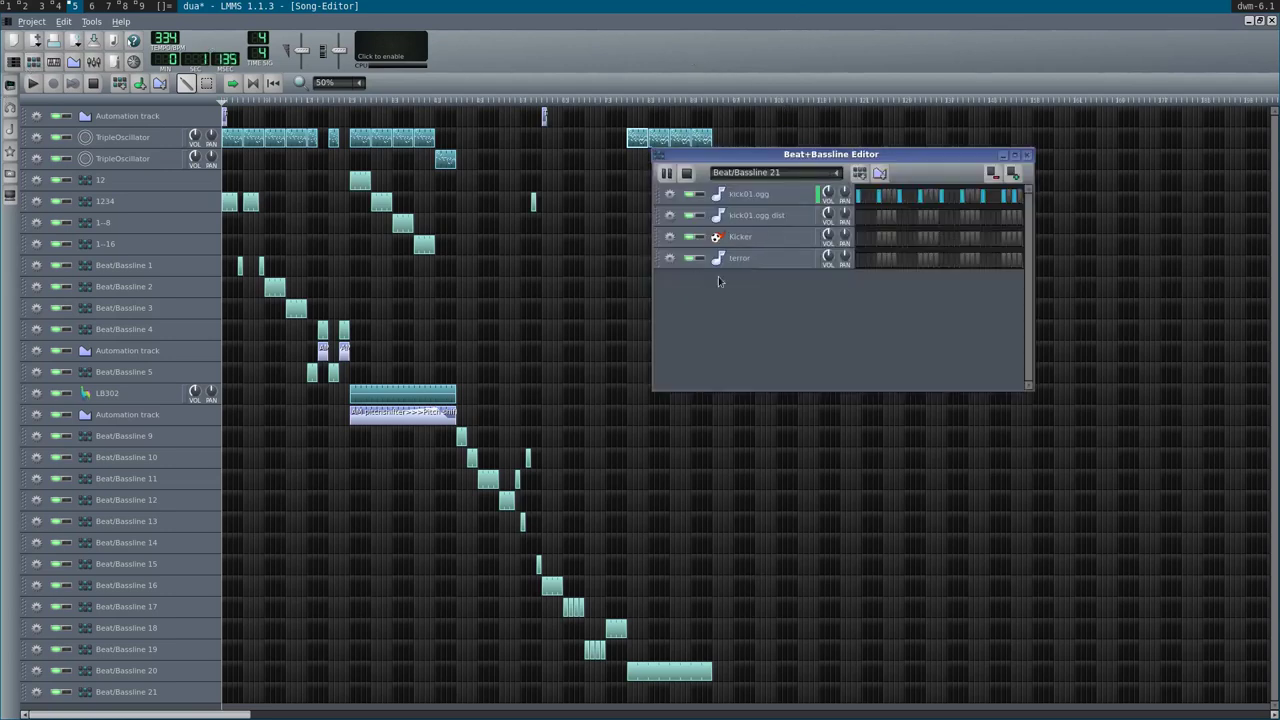
{"action": "left_click", "coordinate": [717, 693]}
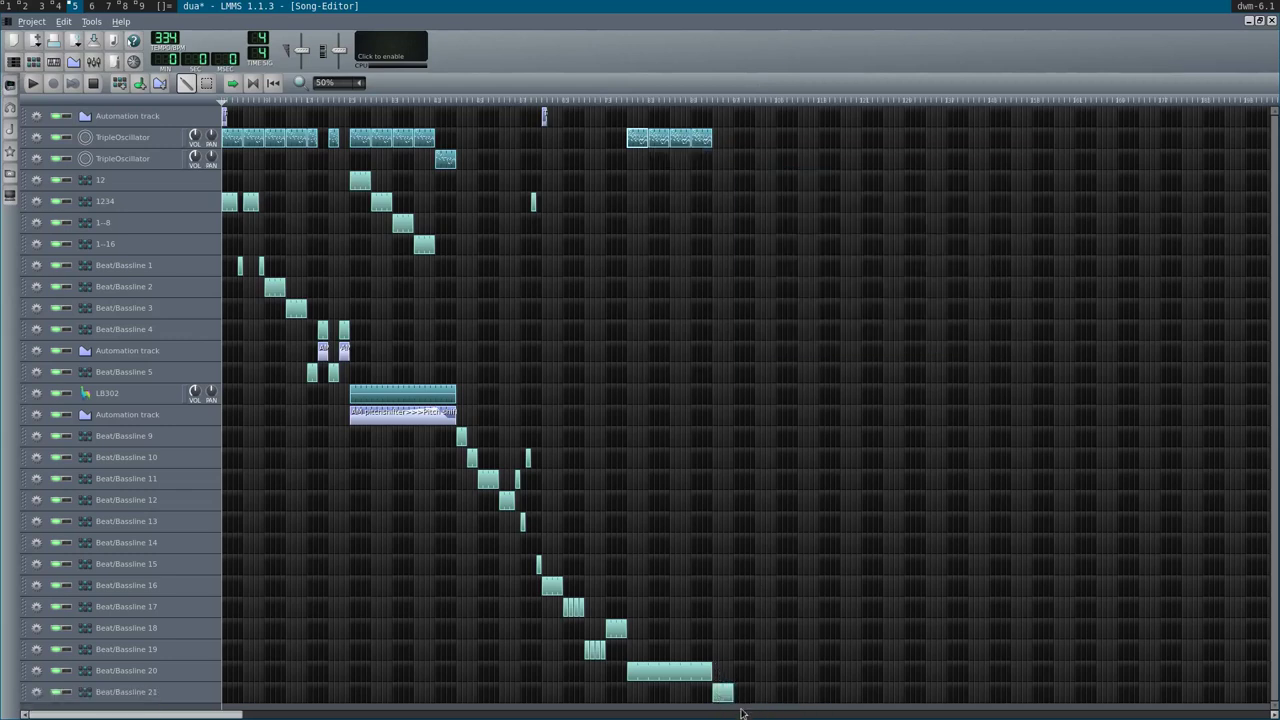
{"action": "left_click_drag", "start_coordinate": [731, 696], "coordinate": [796, 697]}
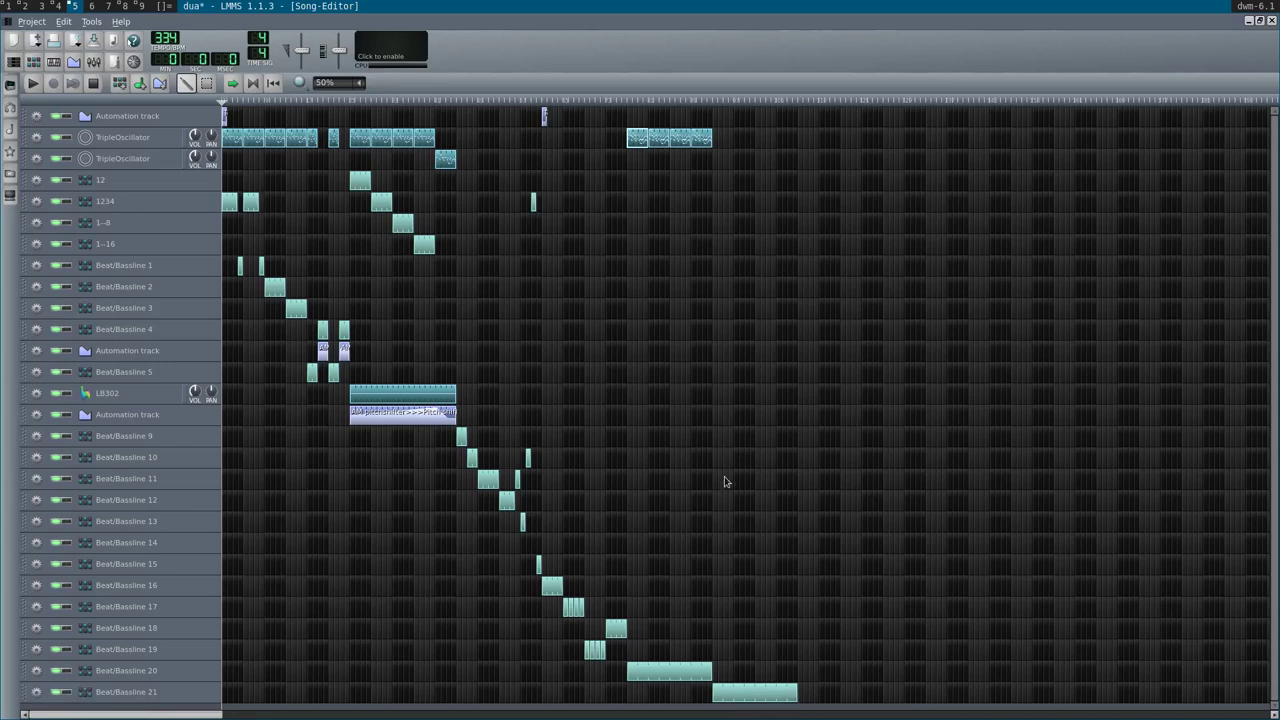
- Try a FreeBoy instrument track below Beat/Bassline 21, opening a clip at the start of the Beat/Bassline 21 section
{"action": "left_click", "coordinate": [10, 107]}
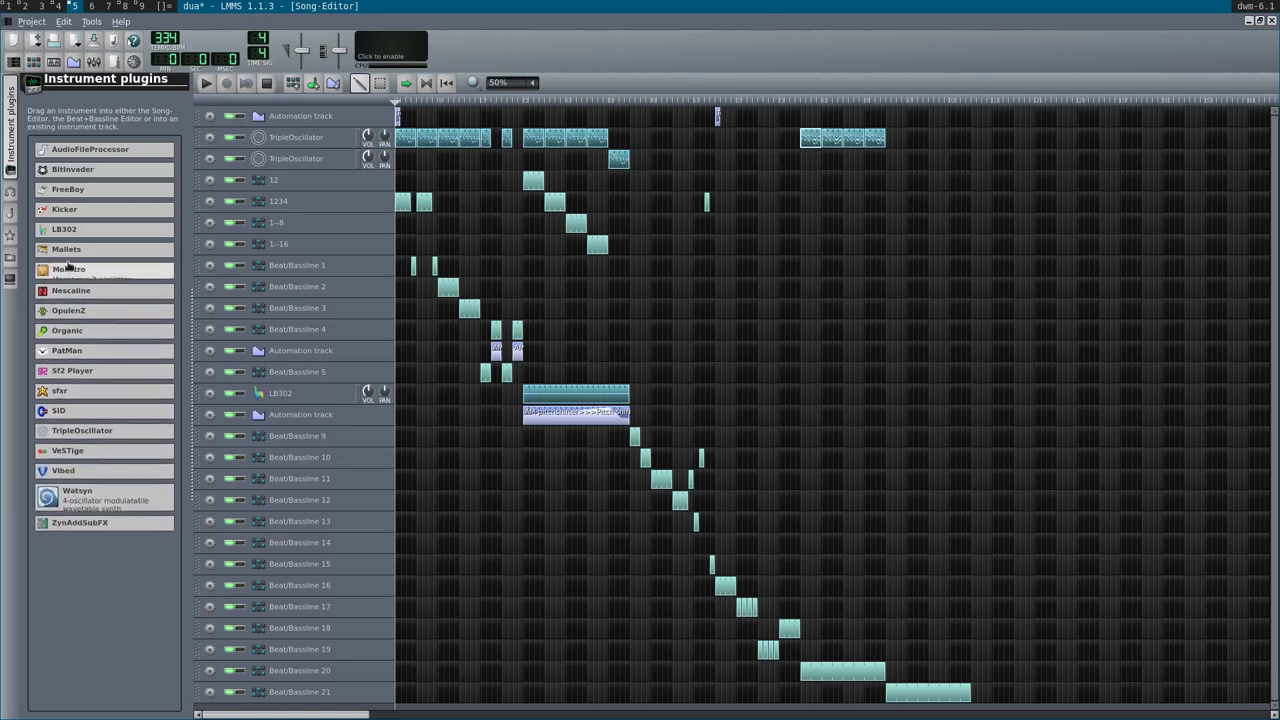
{"action": "left_click_drag", "start_coordinate": [85, 208], "coordinate": [341, 706]}
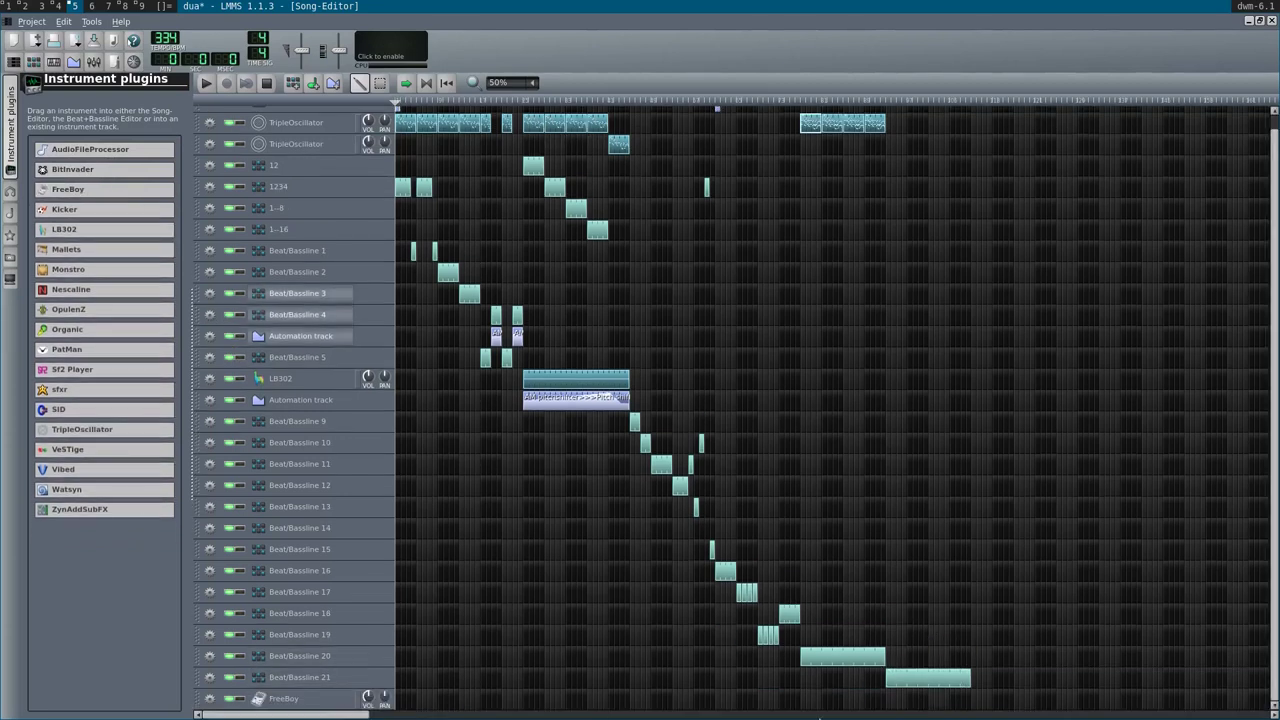
{"action": "double_click", "coordinate": [896, 703]}
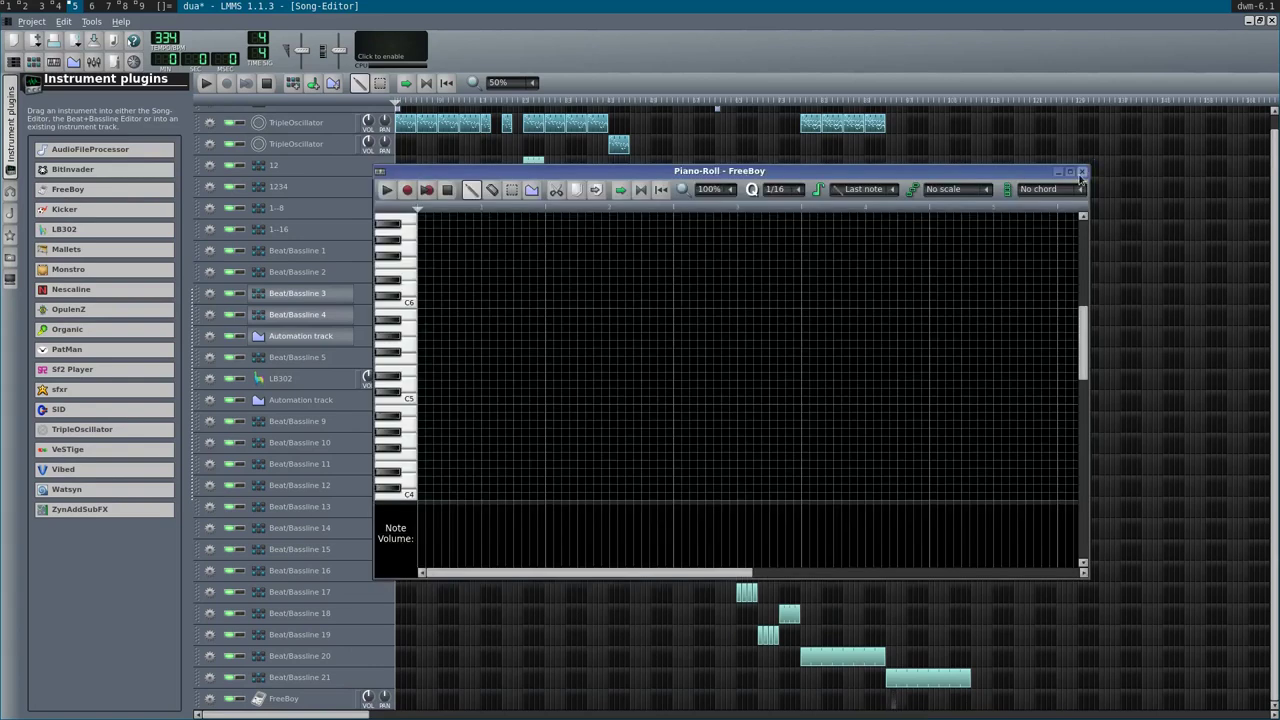
{"action": "left_click", "coordinate": [1081, 172]}
{"action": "double_click", "coordinate": [889, 705]}
- Try the rising notes C7, D7 and E7 in the FreeBoy clip, and delete the FreeBoy track
{"action": "scroll", "coordinate": [420, 397], "scroll_direction": "up", "scroll_amount": 6}
{"action": "left_click", "coordinate": [428, 392]}
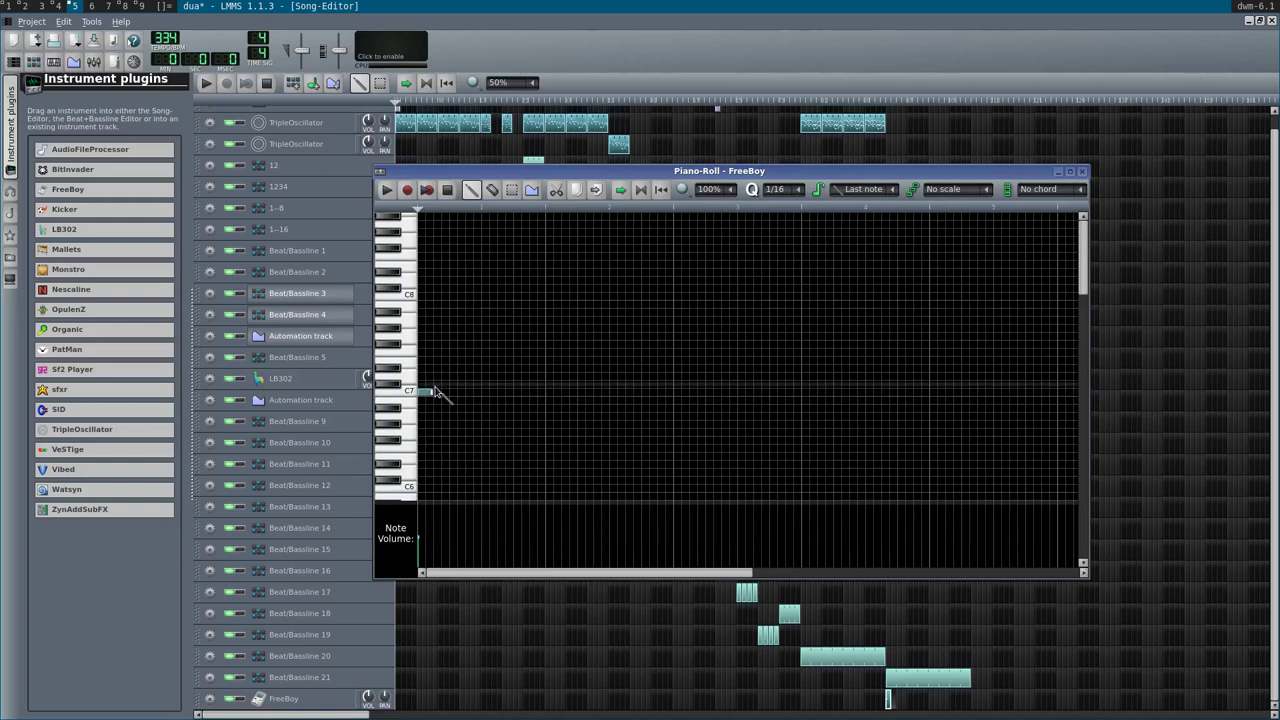
{"action": "left_click", "coordinate": [436, 387]}
{"action": "left_click_drag", "start_coordinate": [447, 393], "coordinate": [440, 377]}
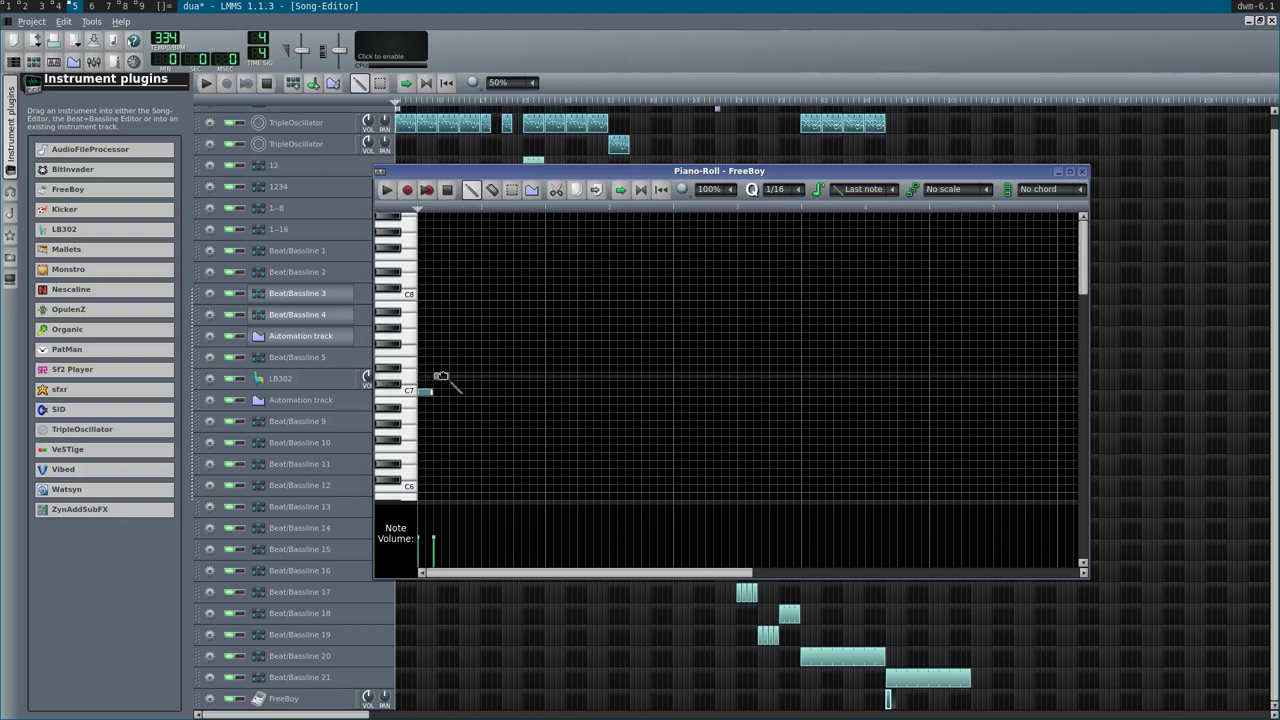
{"action": "left_click", "coordinate": [453, 376]}
{"action": "left_click_drag", "start_coordinate": [455, 369], "coordinate": [451, 362]}
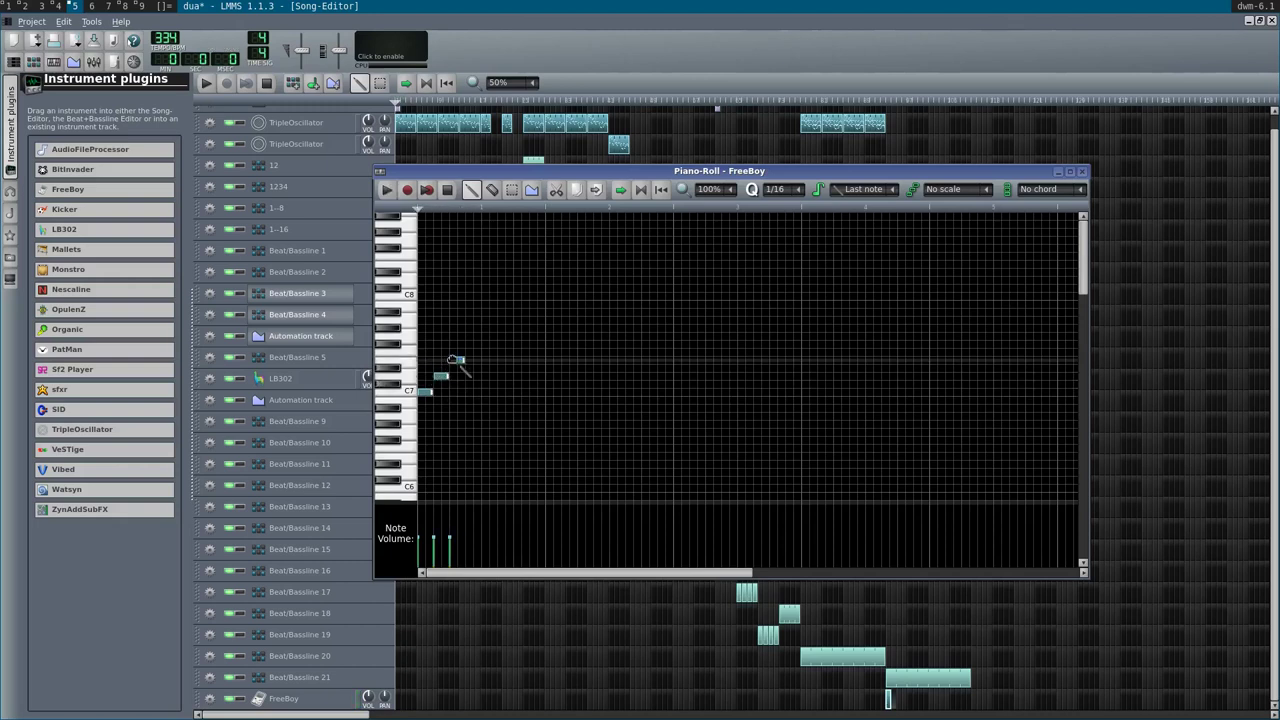
{"action": "left_click", "coordinate": [1086, 173]}
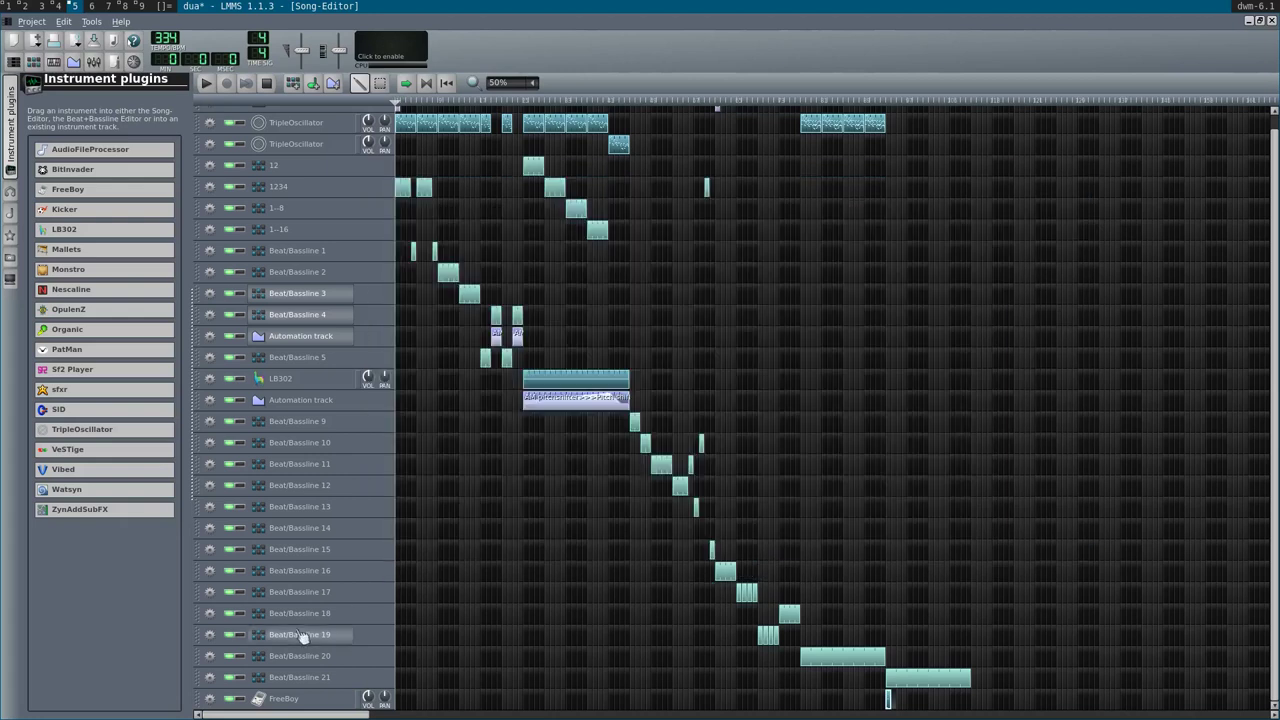
{"action": "left_click", "coordinate": [209, 698]}
{"action": "left_click", "coordinate": [208, 654]}
- Add an Organic instrument track below Beat/Bassline 21 and adjust its Dist knob
{"action": "left_click_drag", "start_coordinate": [85, 338], "coordinate": [260, 702]}
{"action": "left_click", "coordinate": [275, 700]}
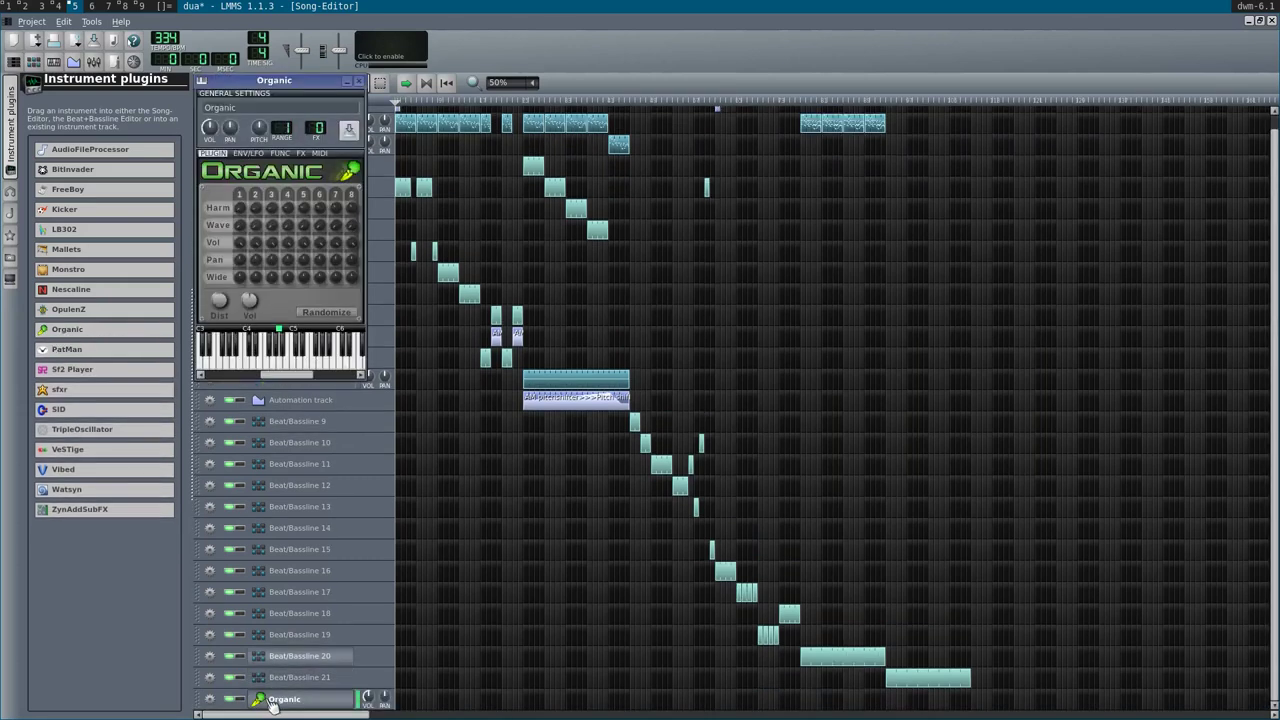
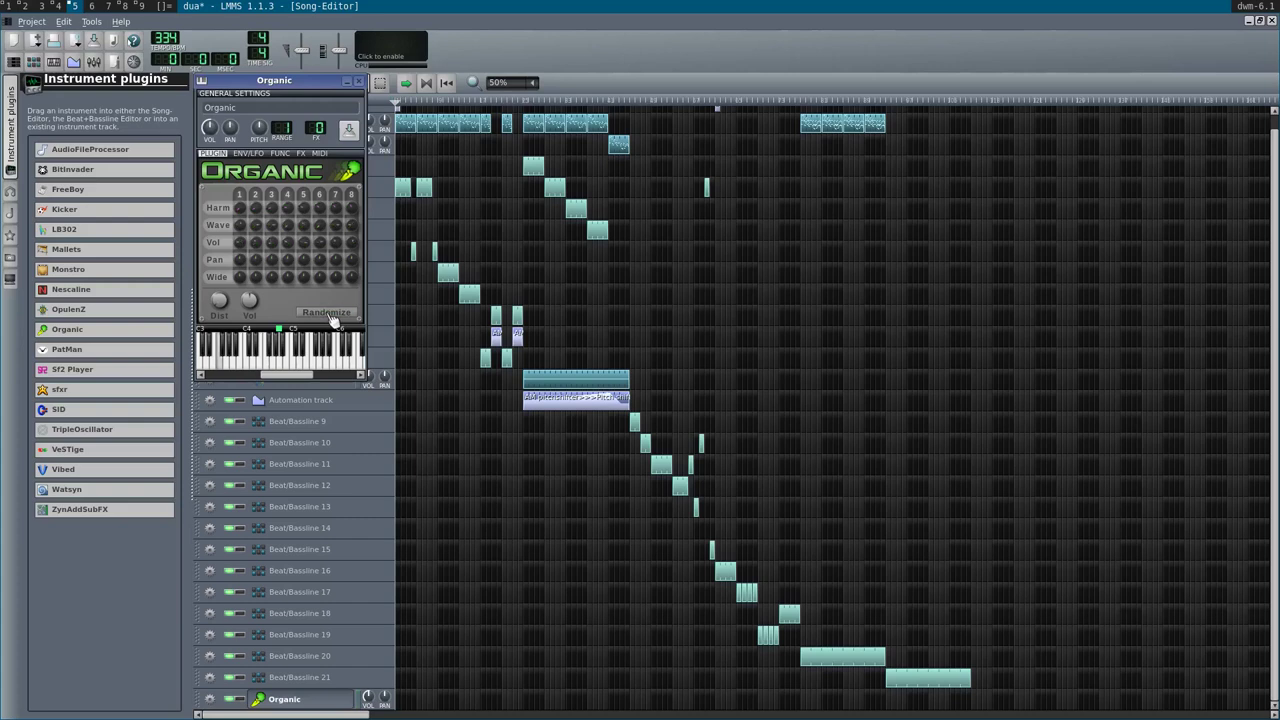
{"action": "left_click", "coordinate": [219, 299]}
{"action": "left_click_drag", "start_coordinate": [219, 299], "coordinate": [230, 301]}
- Start a melody of short notes C4 and D4 in an Organic clip at the start of the Beat/Bassline 21 section
{"action": "double_click", "coordinate": [887, 704]}
{"action": "scroll", "coordinate": [407, 388], "scroll_direction": "down", "scroll_amount": 5}
{"action": "scroll", "coordinate": [410, 385], "scroll_direction": "up", "scroll_amount": 10}
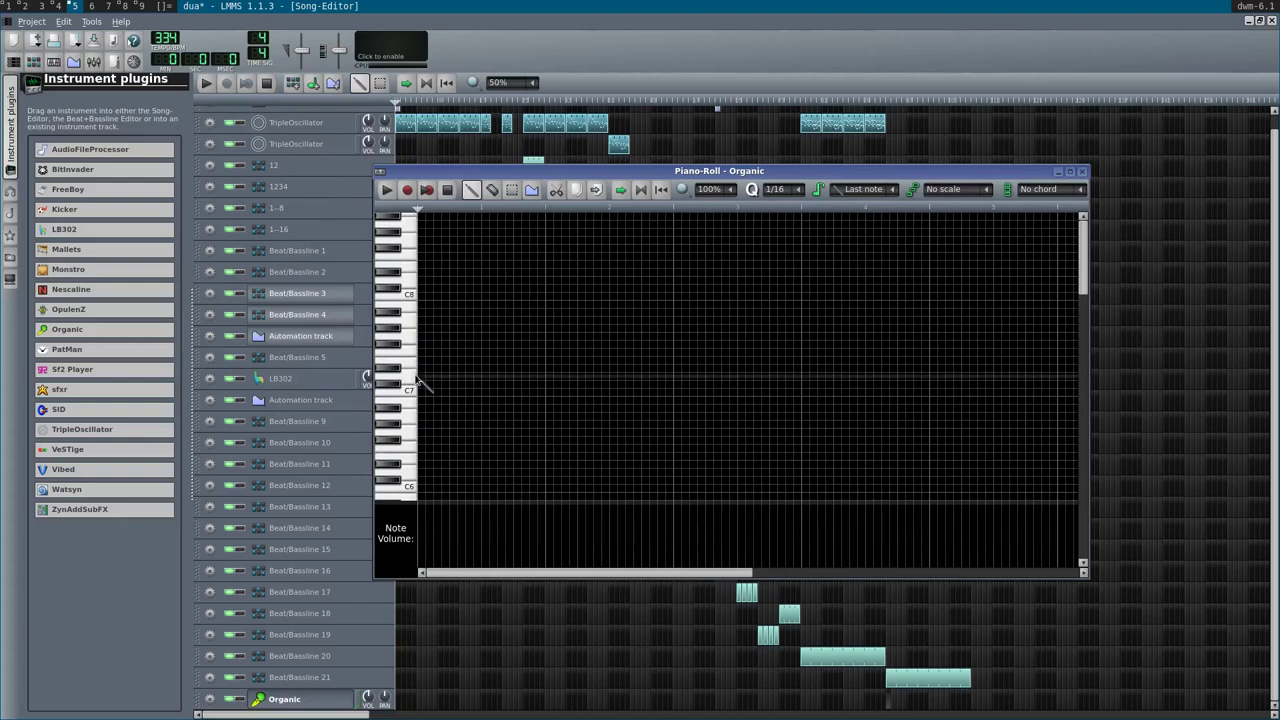
{"action": "left_click_drag", "start_coordinate": [421, 392], "coordinate": [423, 457]}
{"action": "right_click", "coordinate": [423, 457]}
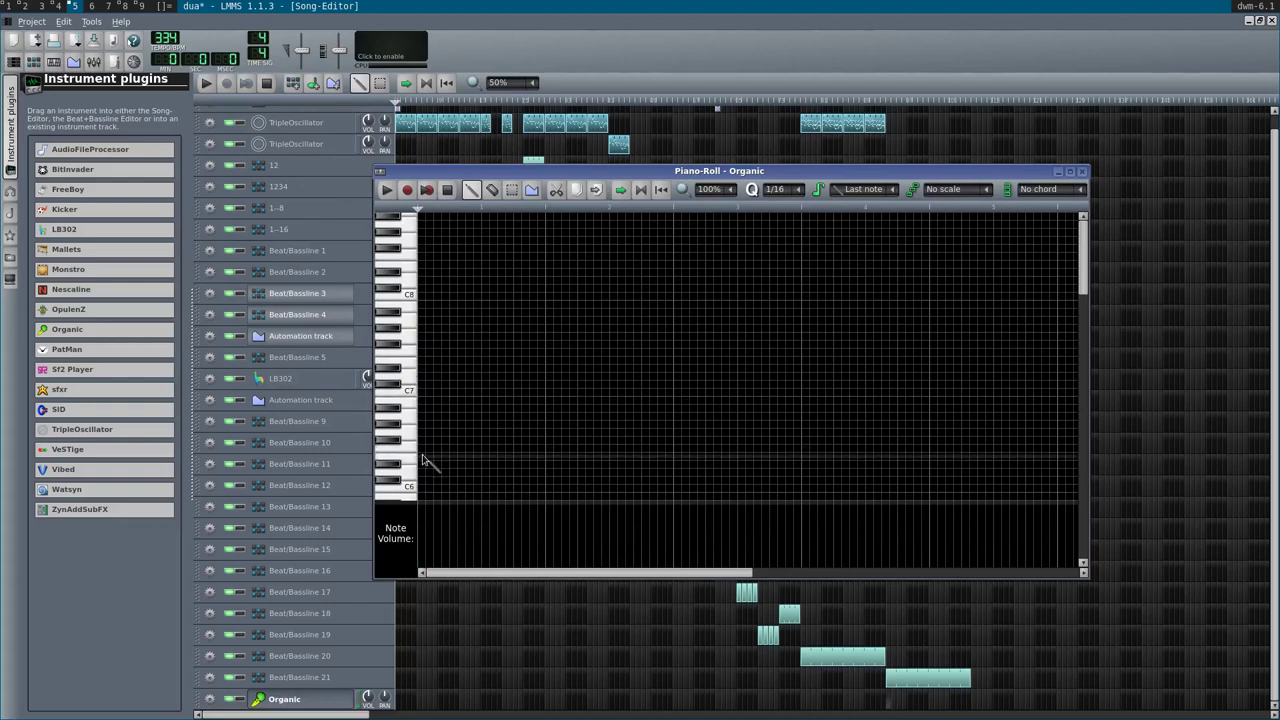
{"action": "scroll", "coordinate": [422, 460], "scroll_direction": "down", "scroll_amount": 5}
{"action": "left_click", "coordinate": [423, 456]}
{"action": "right_click", "coordinate": [432, 456]}
{"action": "left_click", "coordinate": [432, 456]}
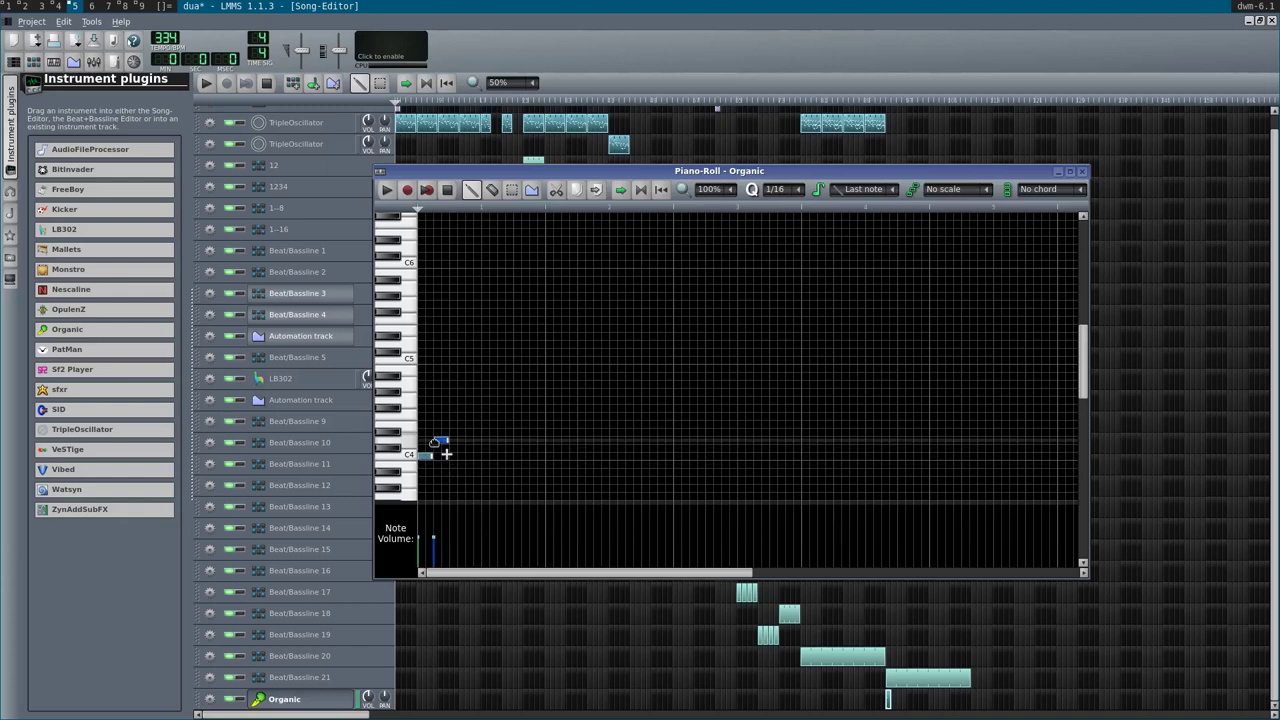
{"action": "left_click", "coordinate": [441, 440]}
- Complete the Organic melody's first bar with short notes E4, F4, C4 and E4 and a double-length B3, and play it
{"action": "left_click", "coordinate": [455, 424]}
{"action": "left_click", "coordinate": [471, 416]}
{"action": "left_click", "coordinate": [485, 456]}
{"action": "left_click", "coordinate": [504, 425]}
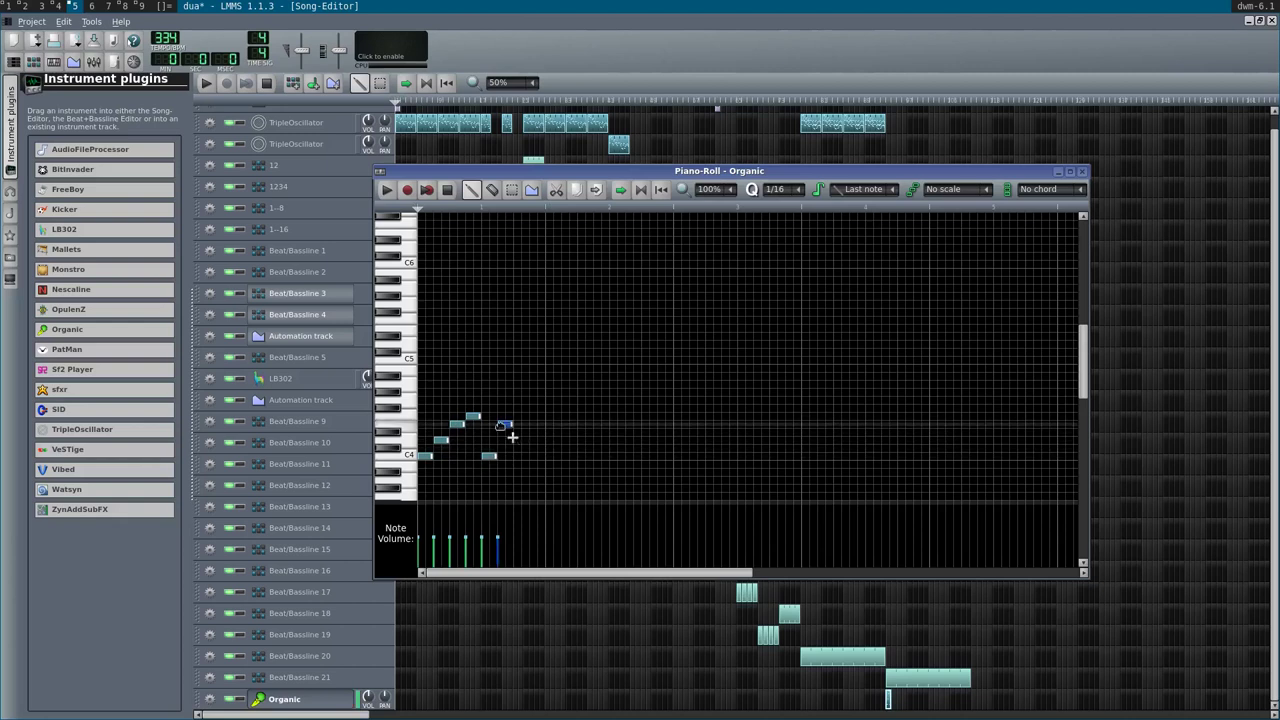
{"action": "left_click", "coordinate": [518, 464]}
{"action": "left_click_drag", "start_coordinate": [529, 464], "coordinate": [548, 466]}
{"action": "key", "text": "space"}
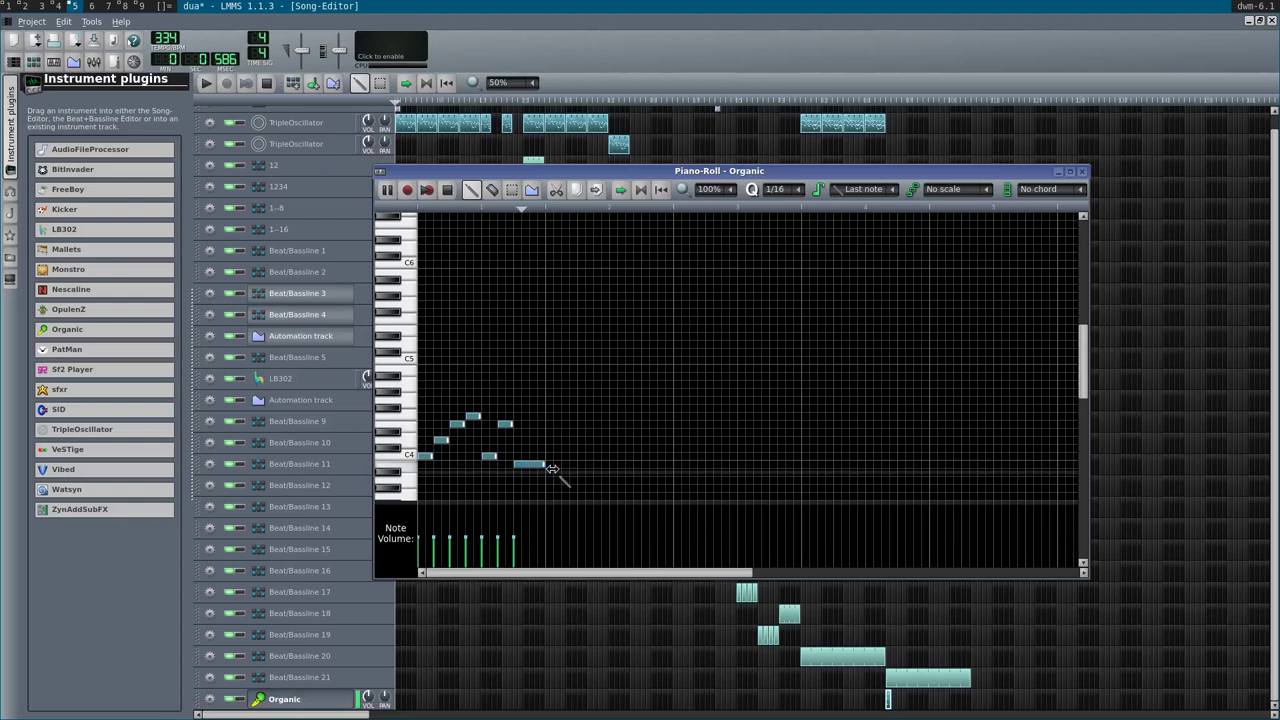
{"action": "key", "text": "space"}
- Continue the Organic melody in the second bar with short F4 and E4 and double-length A4 and G4, and play it
{"action": "scroll", "coordinate": [550, 466], "scroll_direction": "down", "scroll_amount": 3}
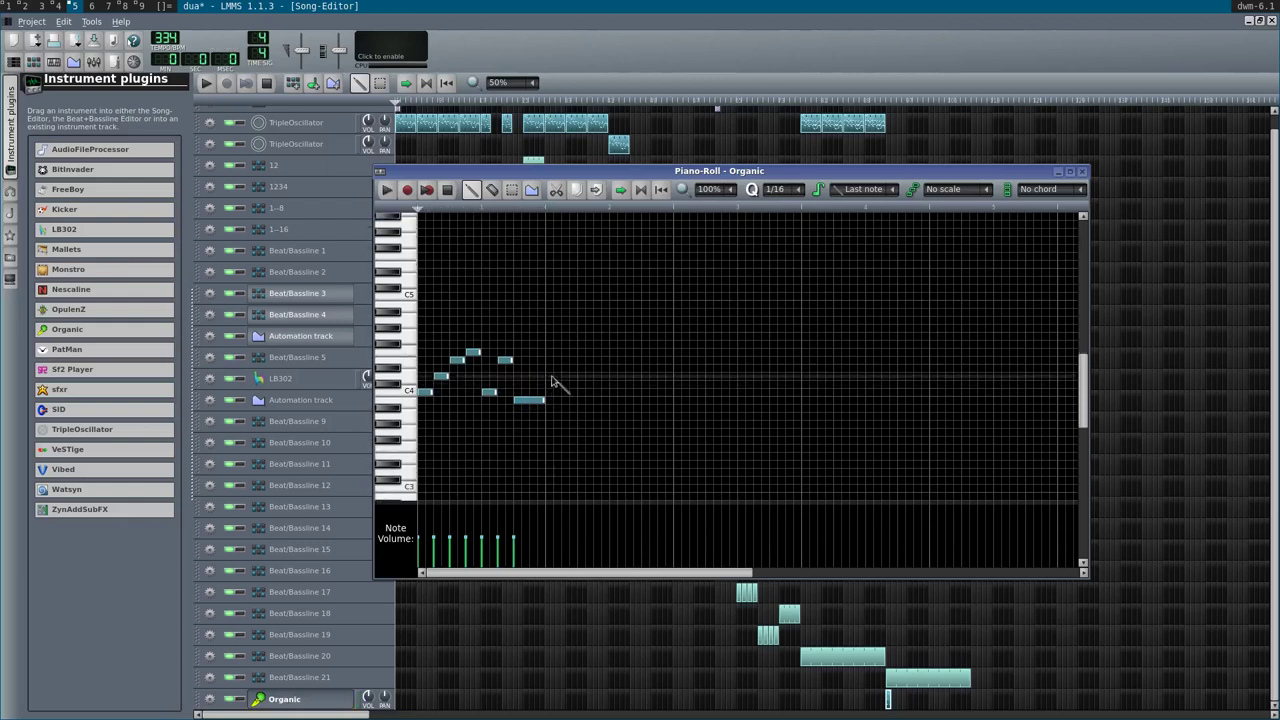
{"action": "left_click", "coordinate": [547, 353]}
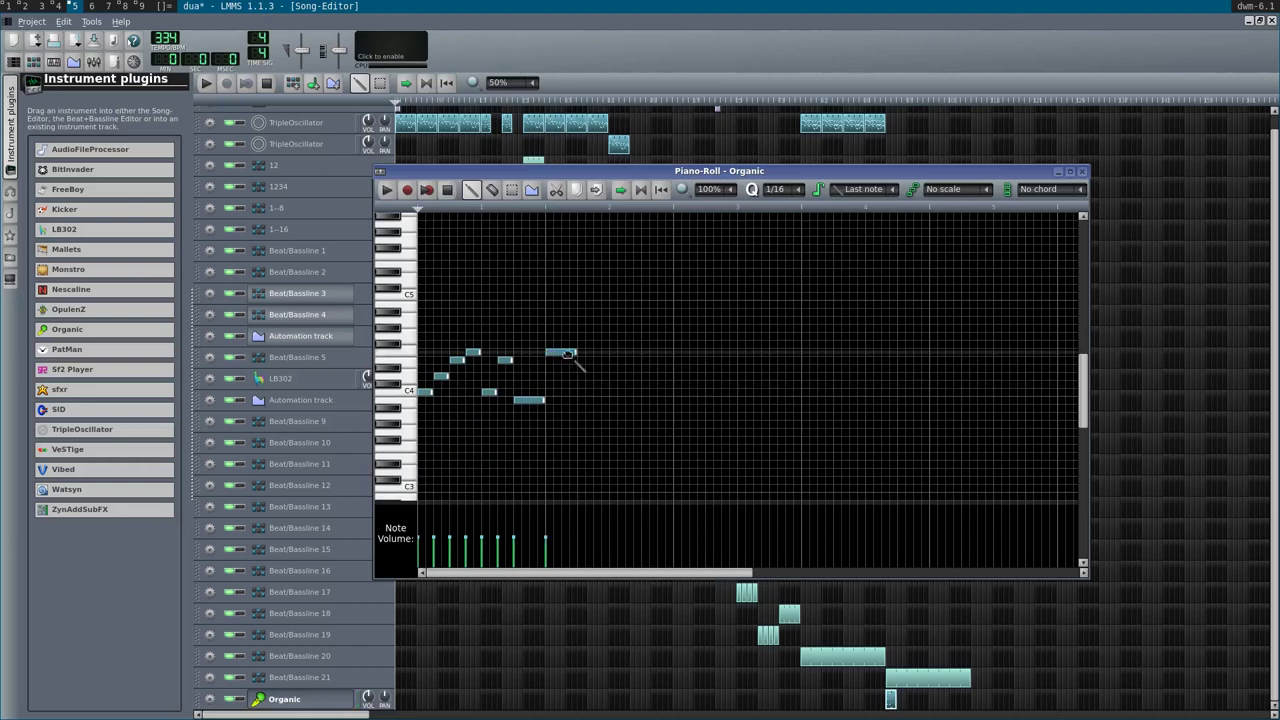
{"action": "left_click_drag", "start_coordinate": [577, 353], "coordinate": [561, 356]}
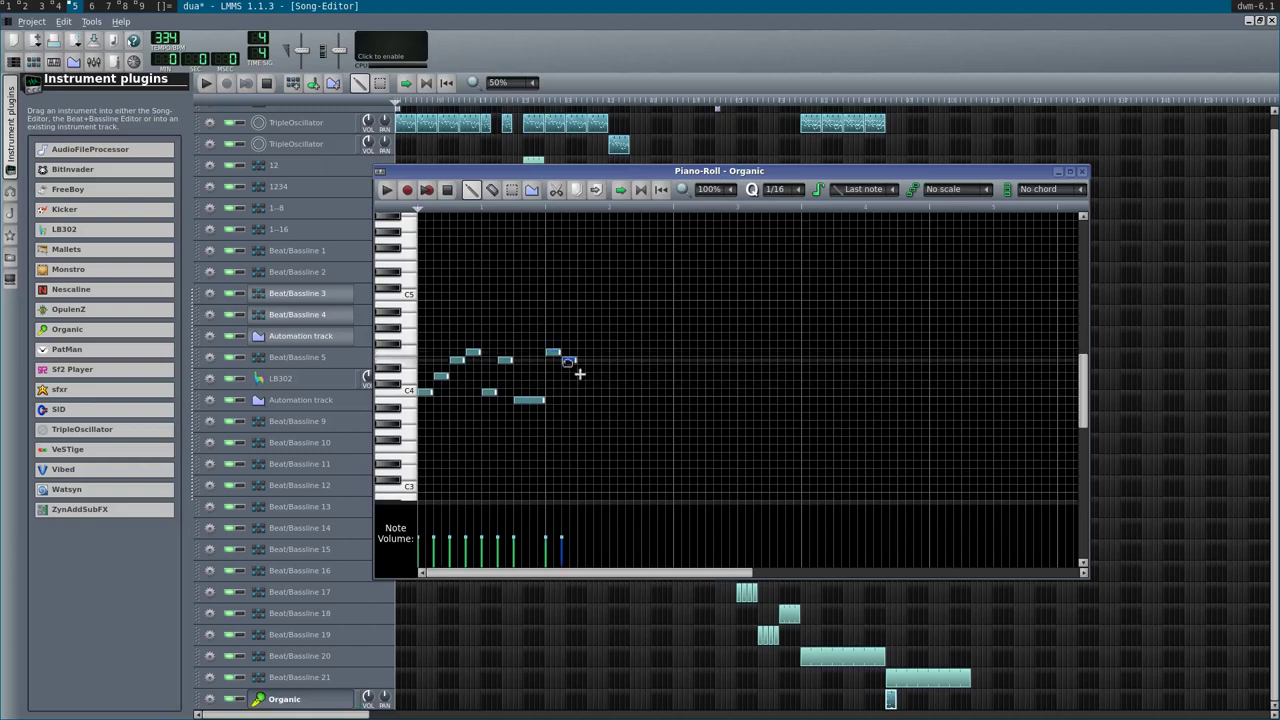
{"action": "left_click", "coordinate": [567, 360]}
{"action": "left_click_drag", "start_coordinate": [582, 321], "coordinate": [610, 324]}
{"action": "left_click", "coordinate": [614, 337]}
{"action": "key", "text": "space"}
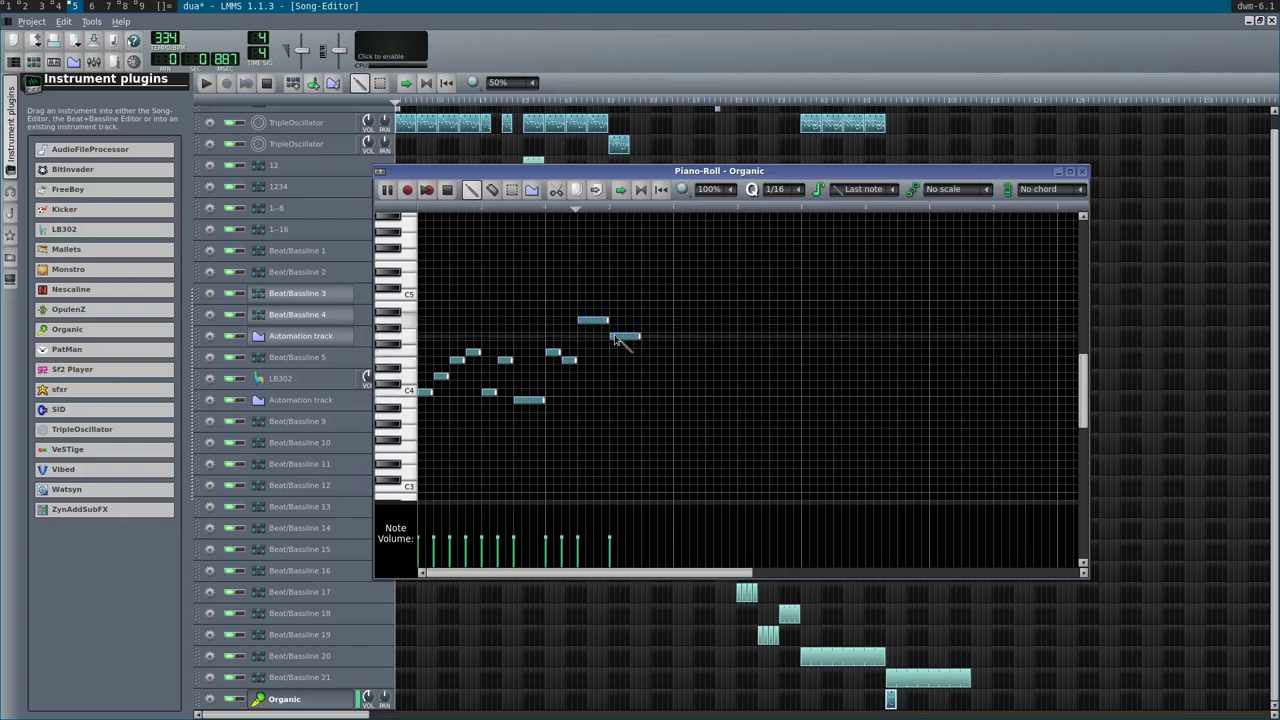
{"action": "key", "text": "space"}
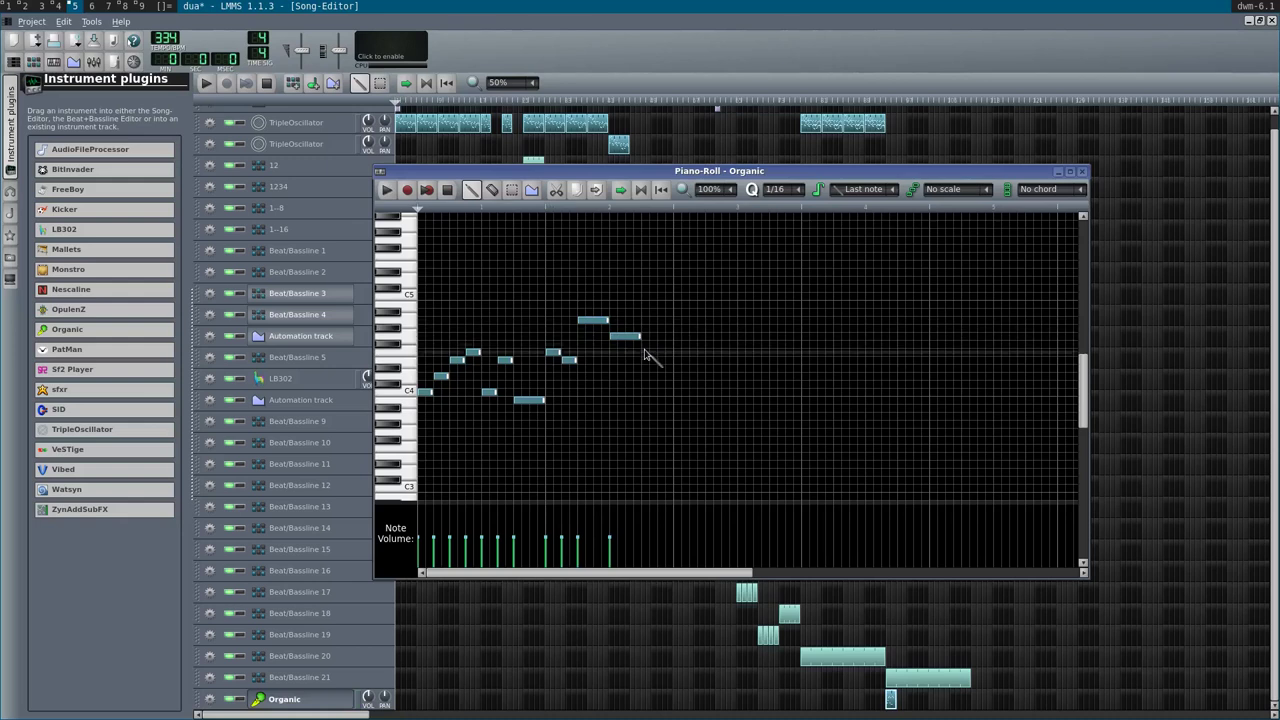
- Finish the Organic melody's second bar with short notes F4 and E4, and play the clip
{"action": "left_click", "coordinate": [646, 354]}
{"action": "left_click_drag", "start_coordinate": [670, 354], "coordinate": [657, 354]}
{"action": "left_click", "coordinate": [663, 361]}
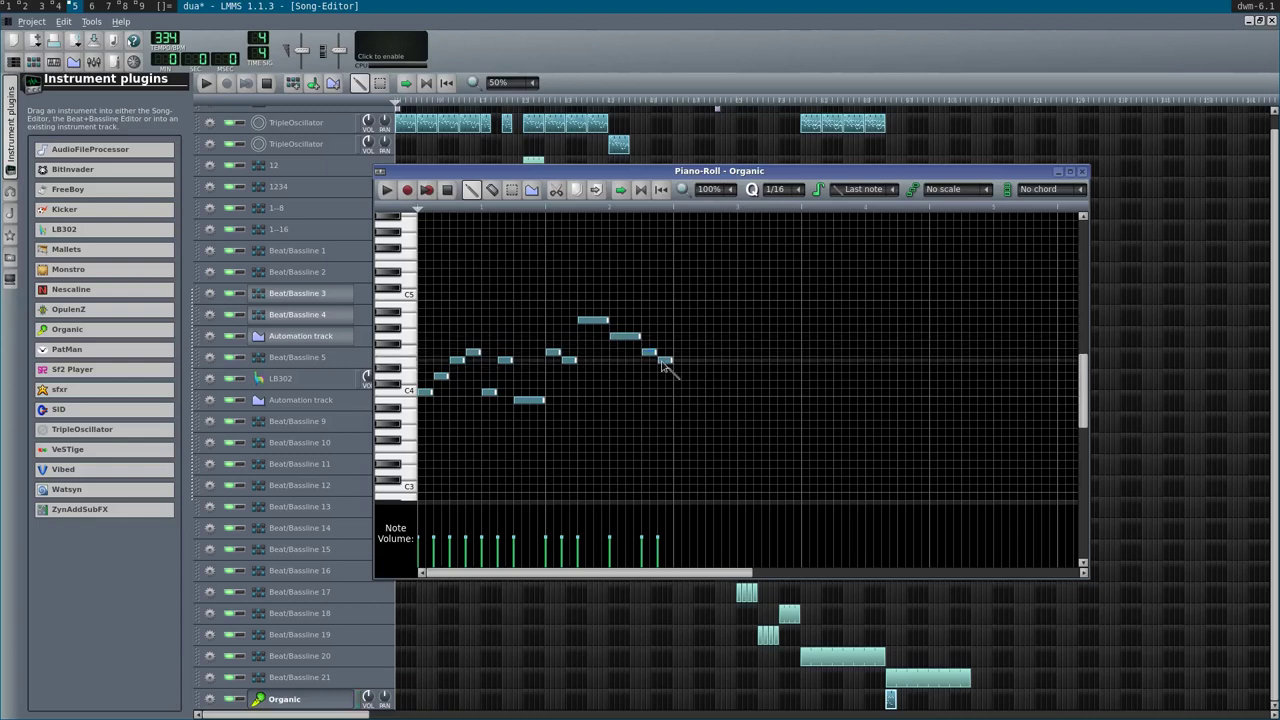
{"action": "key", "text": "space"}
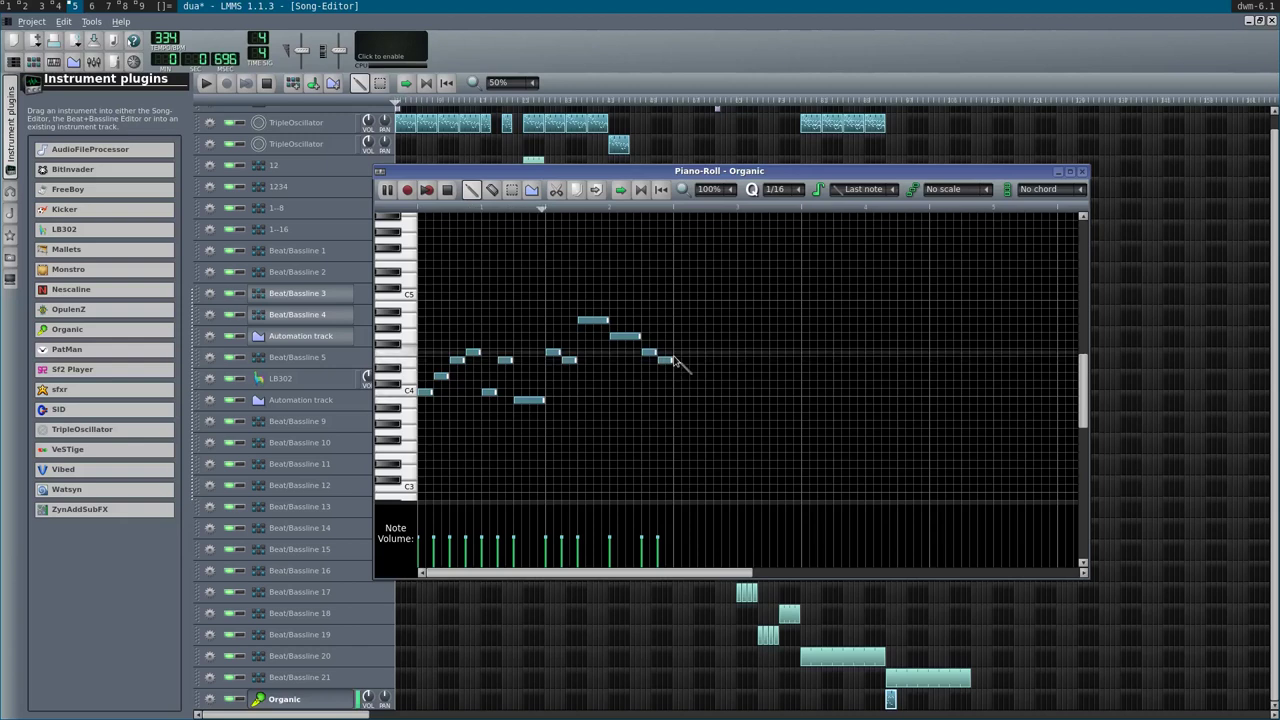
{"action": "key", "text": "space"}
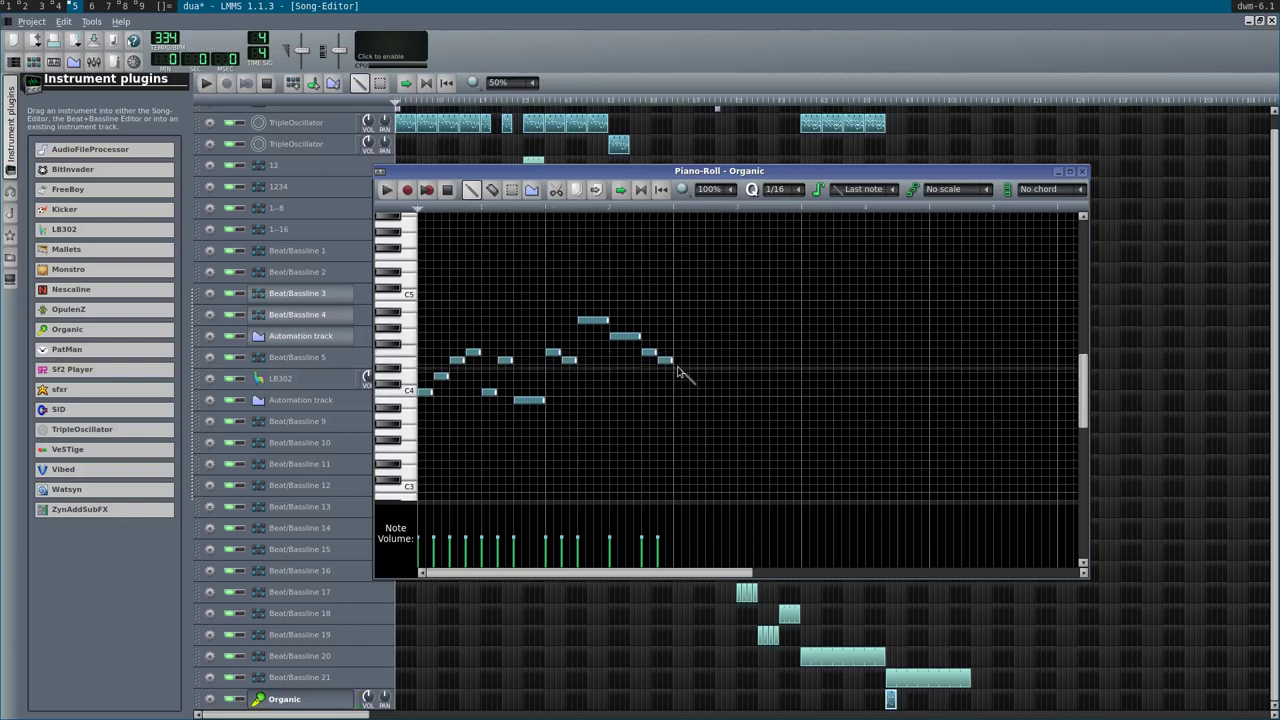
- Fill the Organic melody's third bar with short notes F#4, G#4, C#5, D#5, G#4, F#4, G#4 and A#4, and play it
{"action": "left_click", "coordinate": [679, 345]}
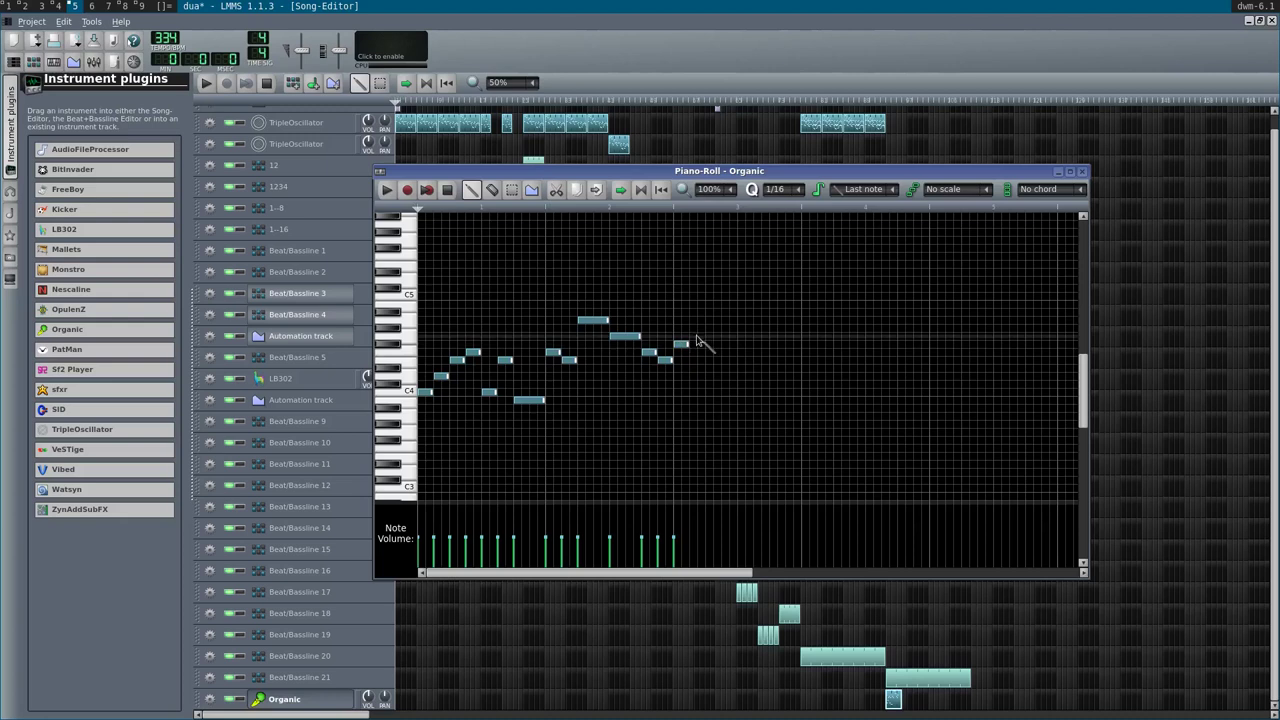
{"action": "left_click", "coordinate": [695, 329]}
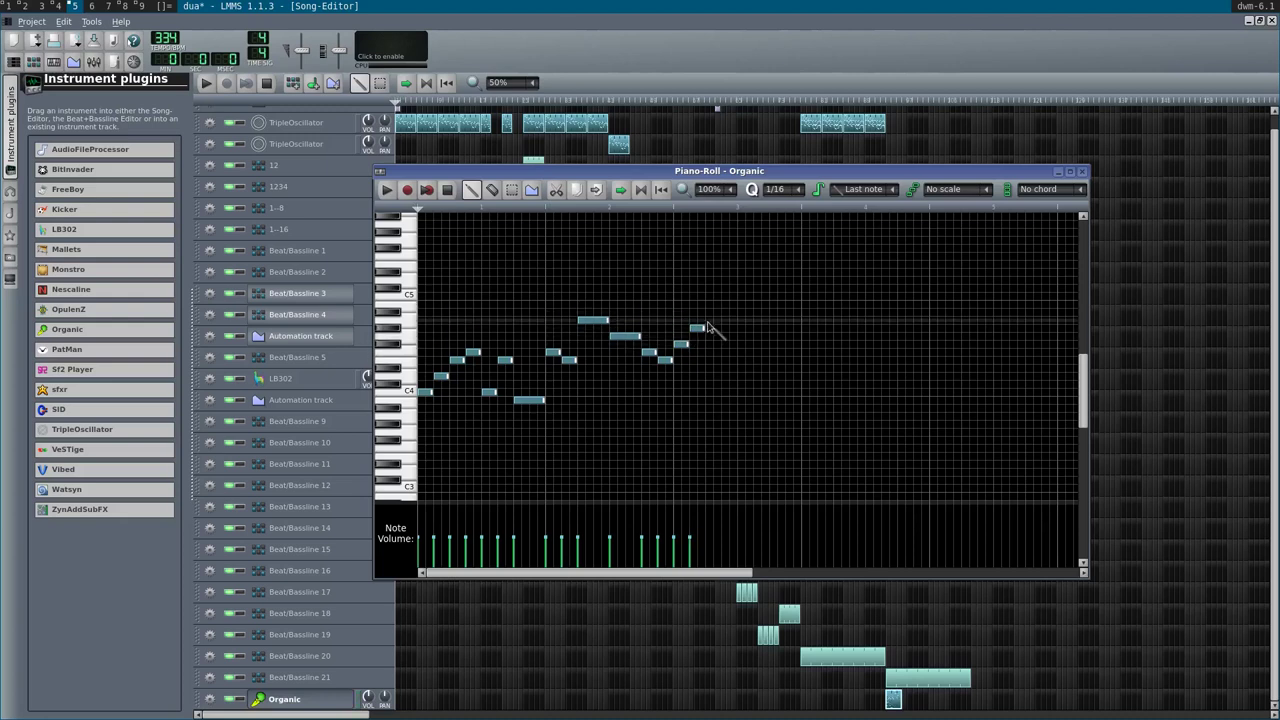
{"action": "left_click", "coordinate": [711, 288]}
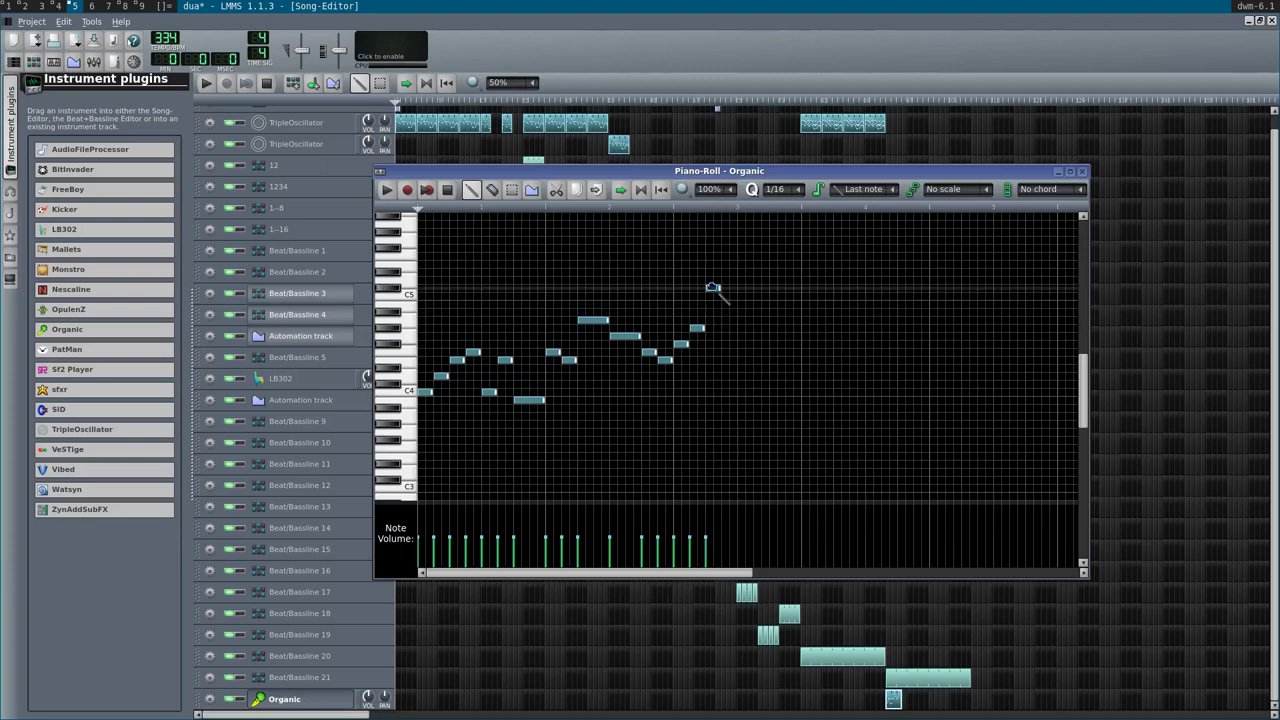
{"action": "left_click", "coordinate": [727, 272]}
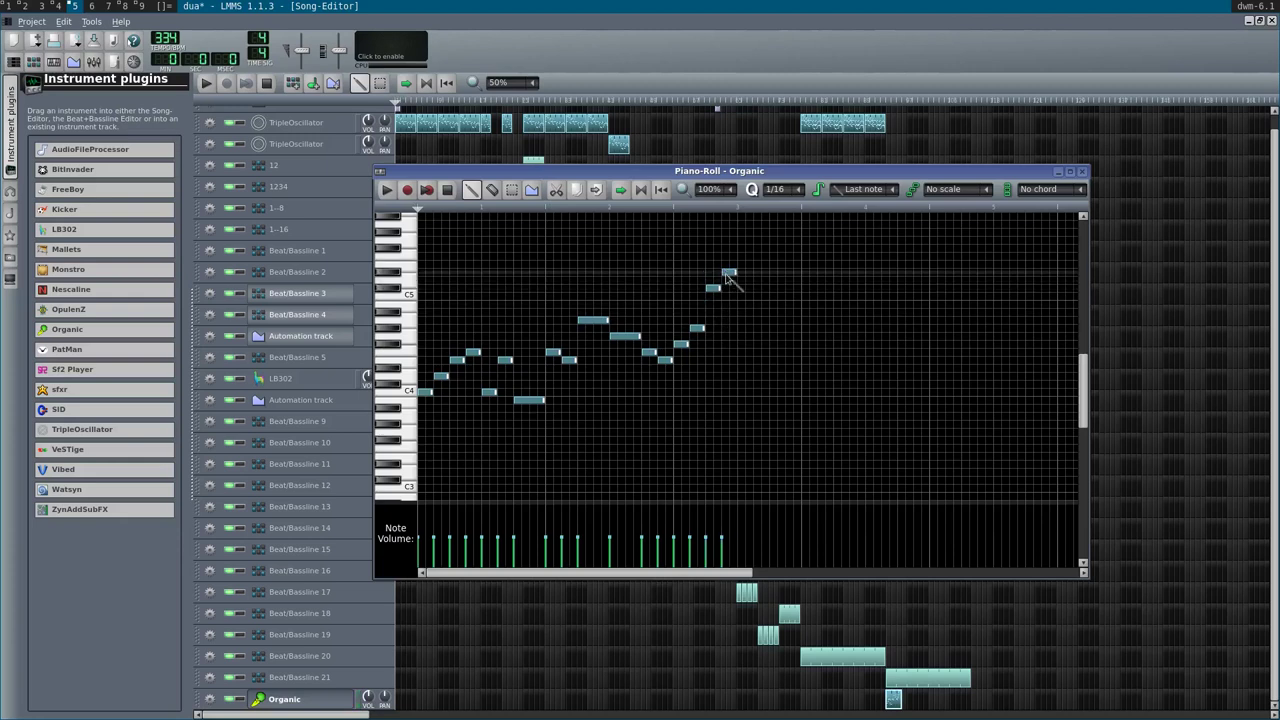
{"action": "left_click", "coordinate": [744, 328]}
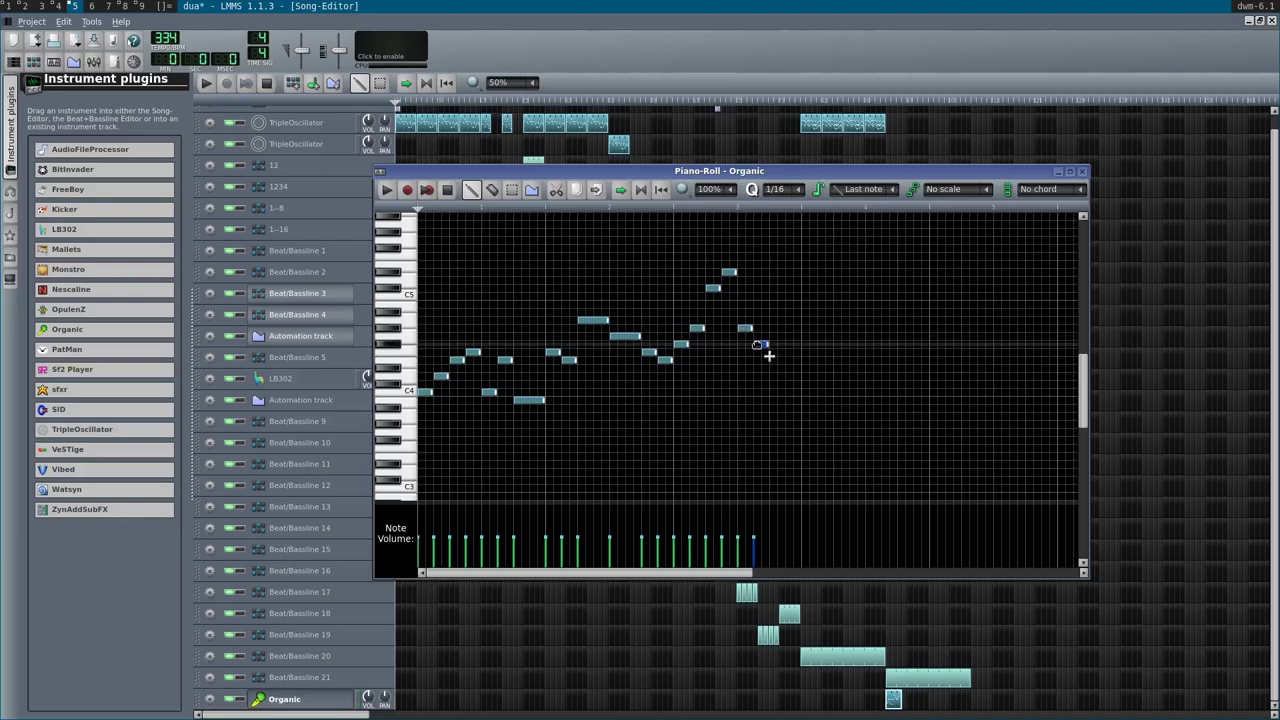
{"action": "left_click", "coordinate": [776, 329]}
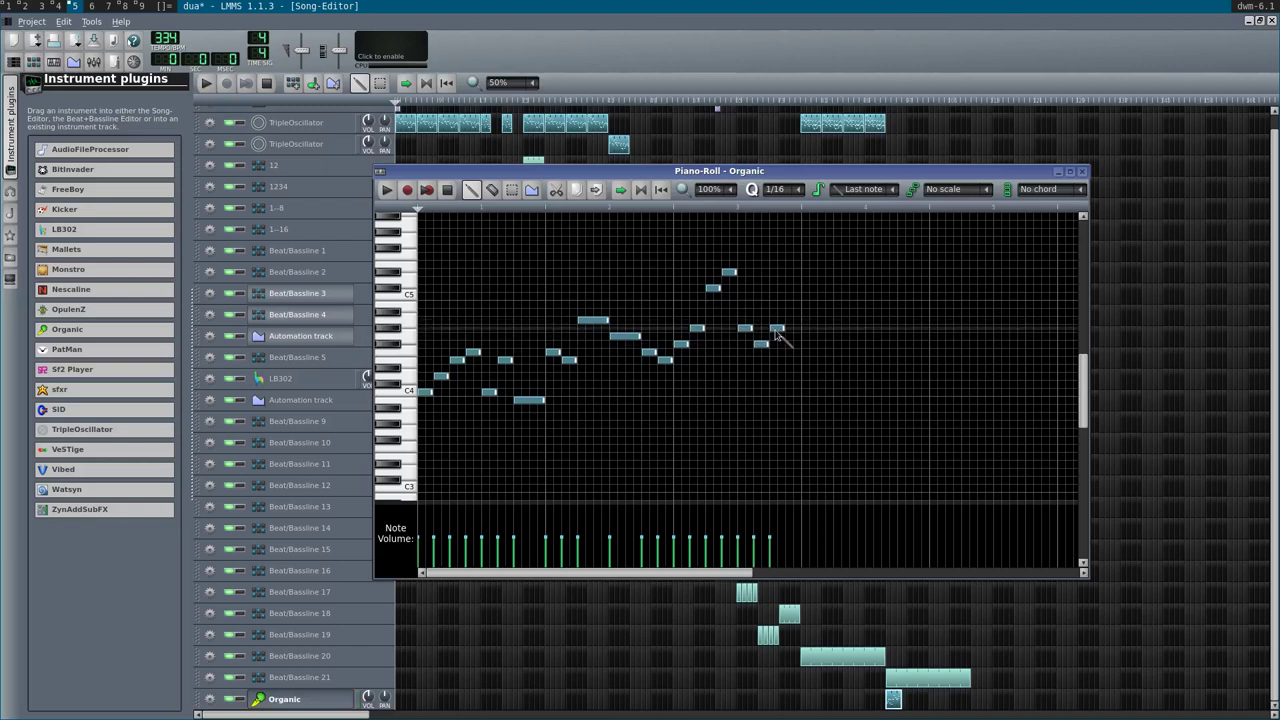
{"action": "left_click", "coordinate": [788, 305]}
{"action": "left_click_drag", "start_coordinate": [788, 307], "coordinate": [790, 314]}
{"action": "key", "text": "space"}
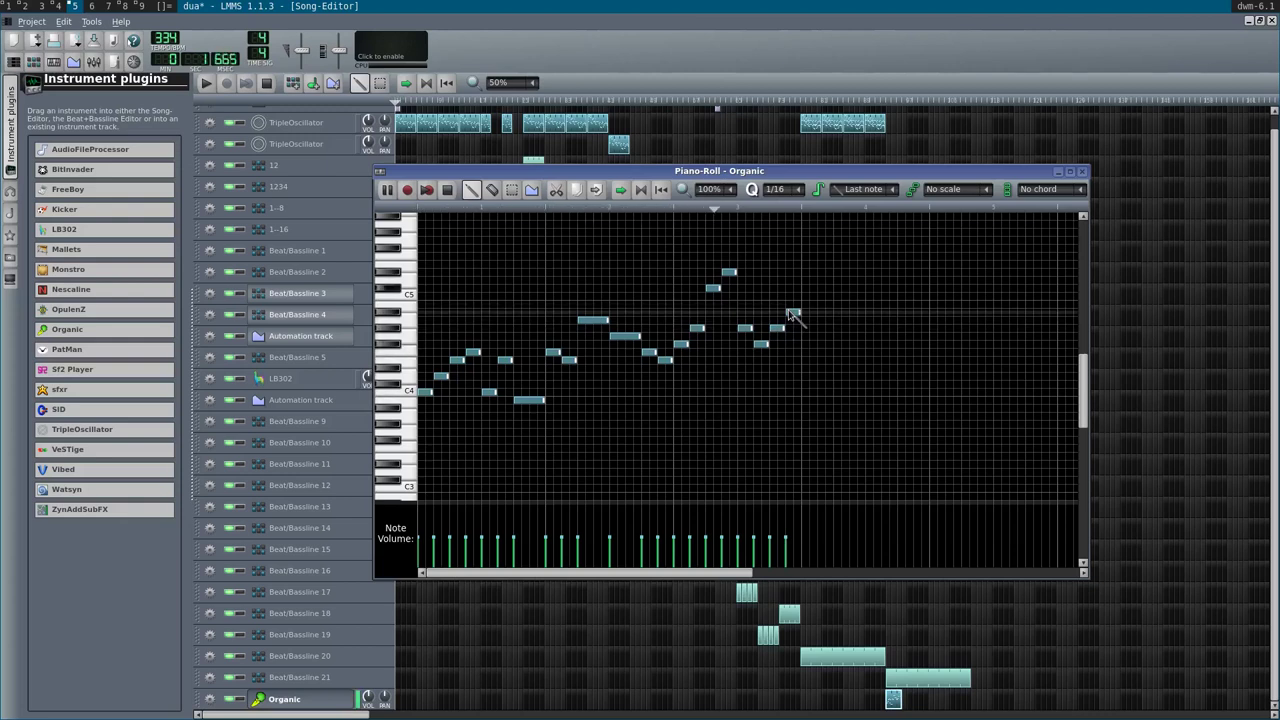
{"action": "key", "text": "space"}
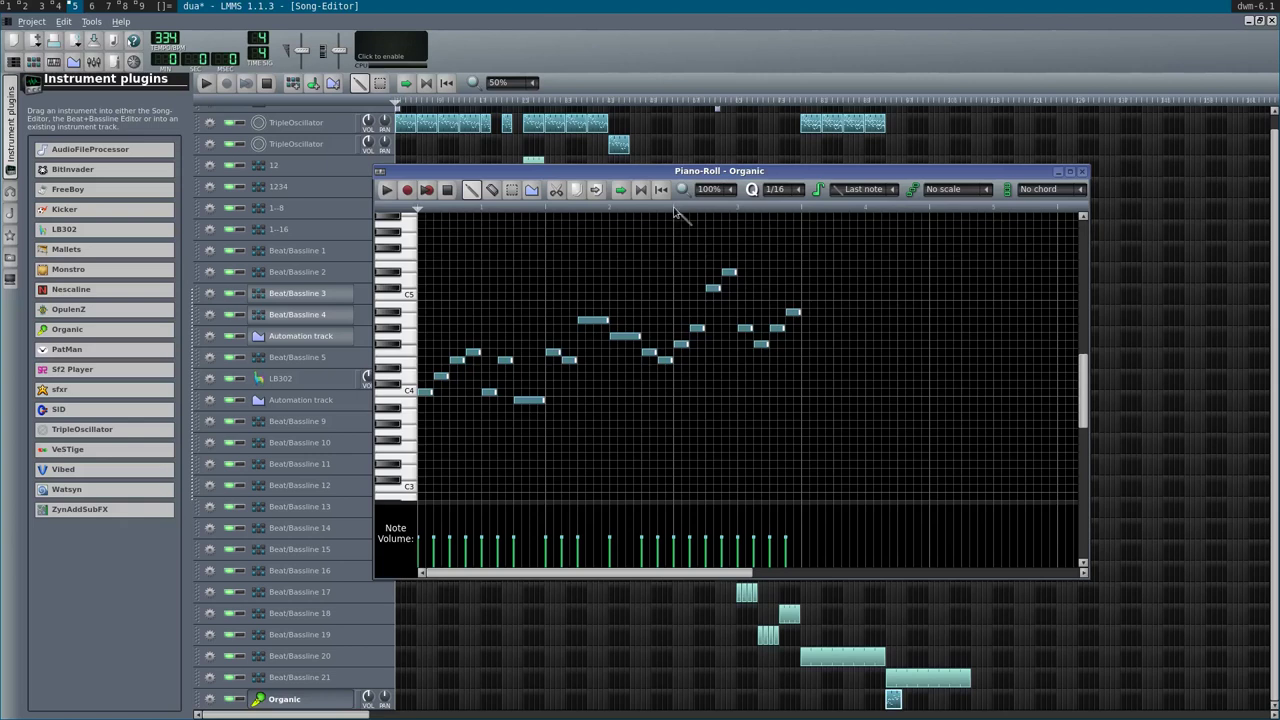
- Fill the Organic melody's fourth bar with short C#5, D#5 and F#5, double-length G#5, short F#5 and double-length C#5, and play it
{"action": "left_click", "coordinate": [806, 289]}
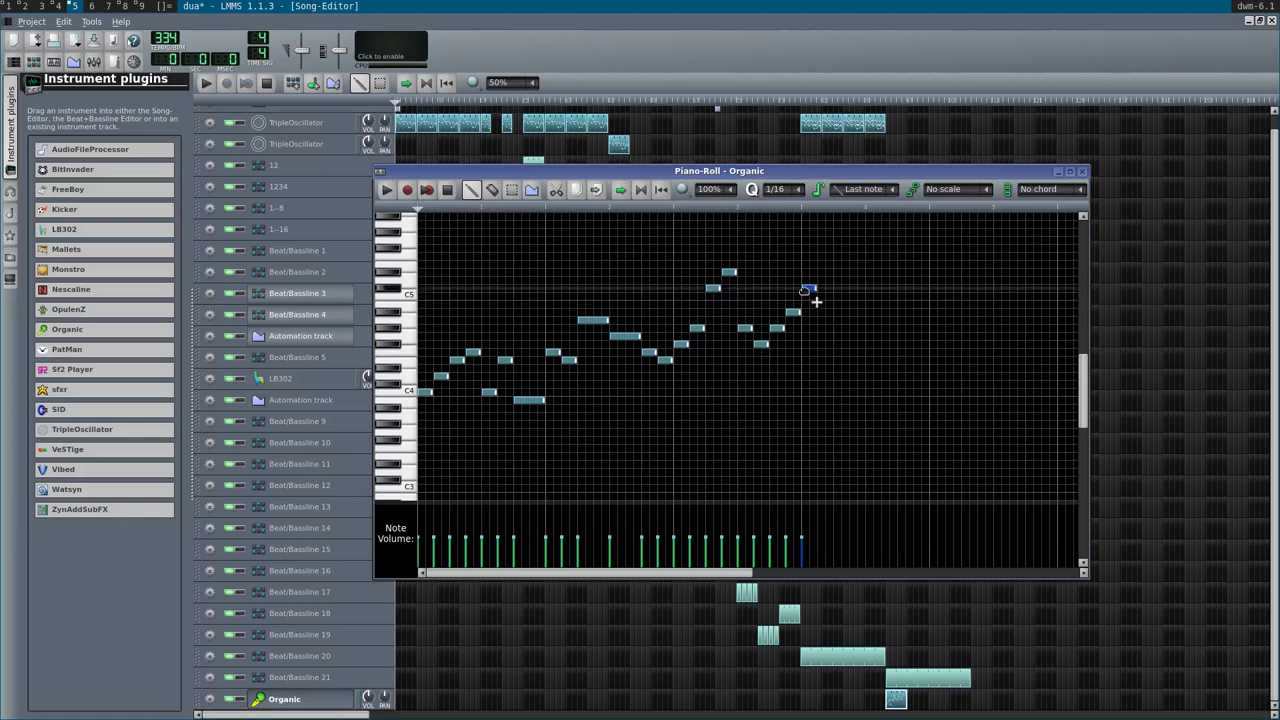
{"action": "left_click", "coordinate": [824, 272]}
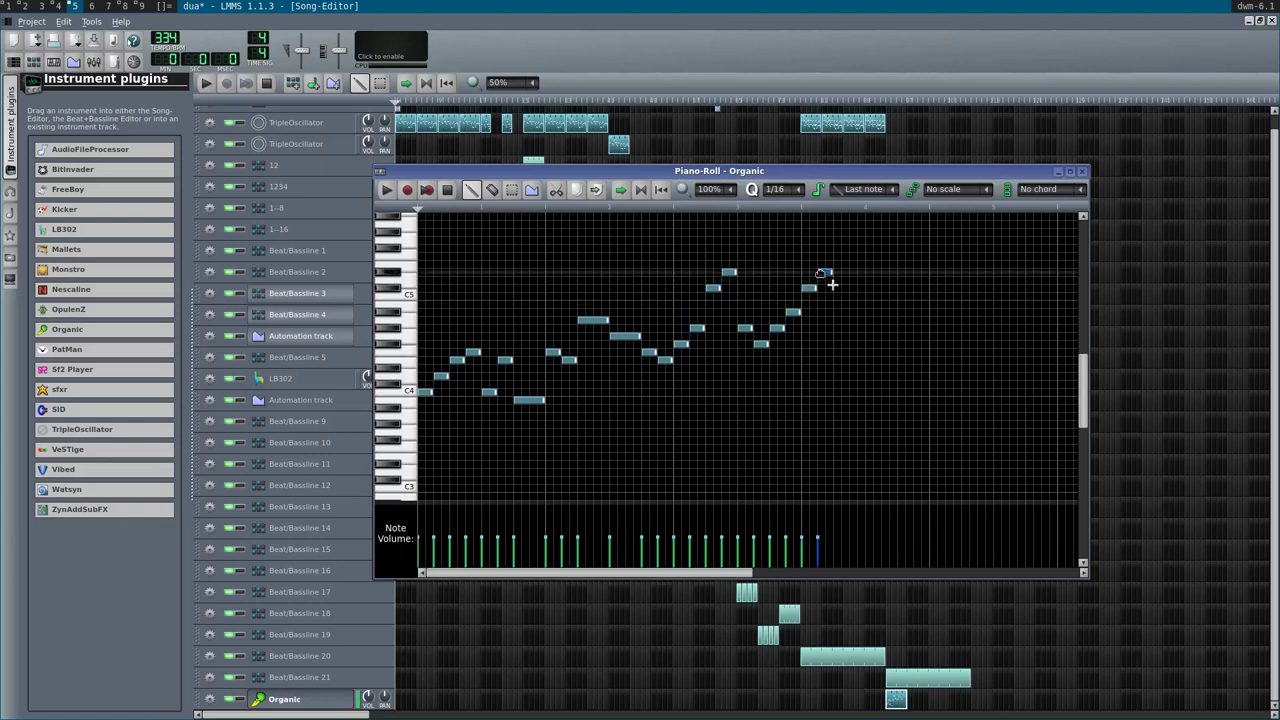
{"action": "left_click", "coordinate": [841, 251]}
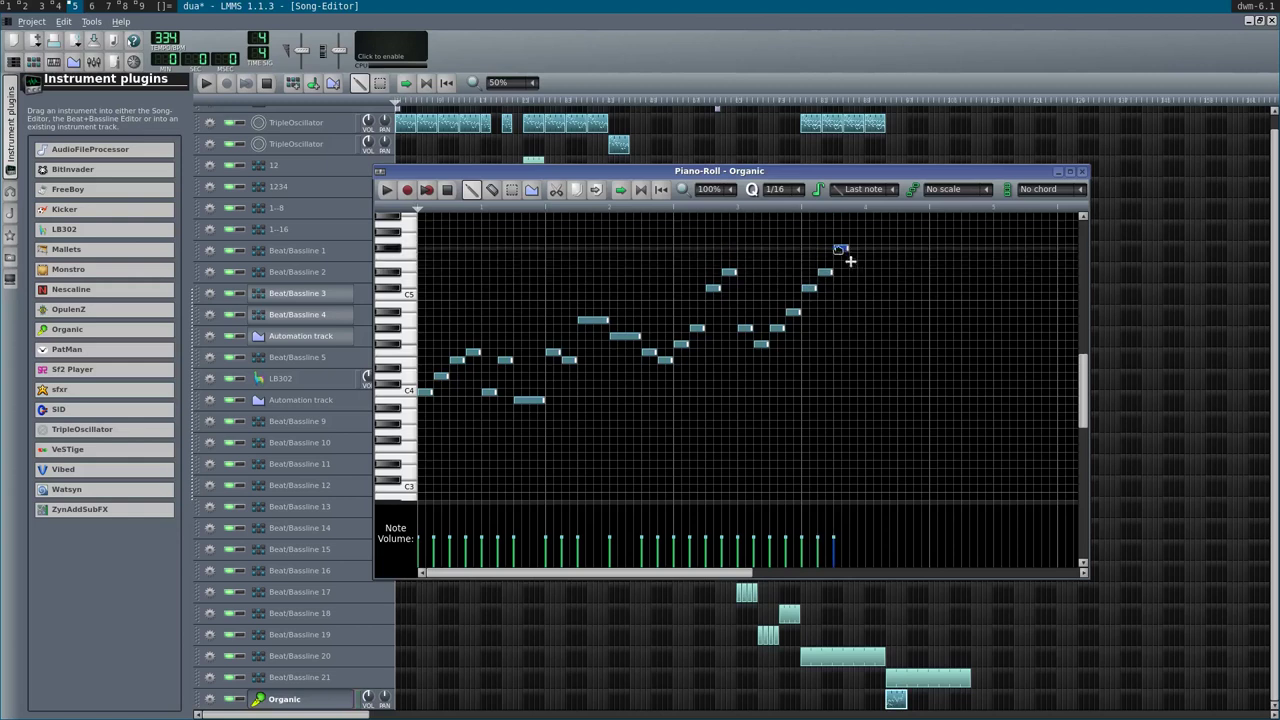
{"action": "left_click", "coordinate": [864, 242]}
{"action": "left_click_drag", "start_coordinate": [865, 242], "coordinate": [891, 235]}
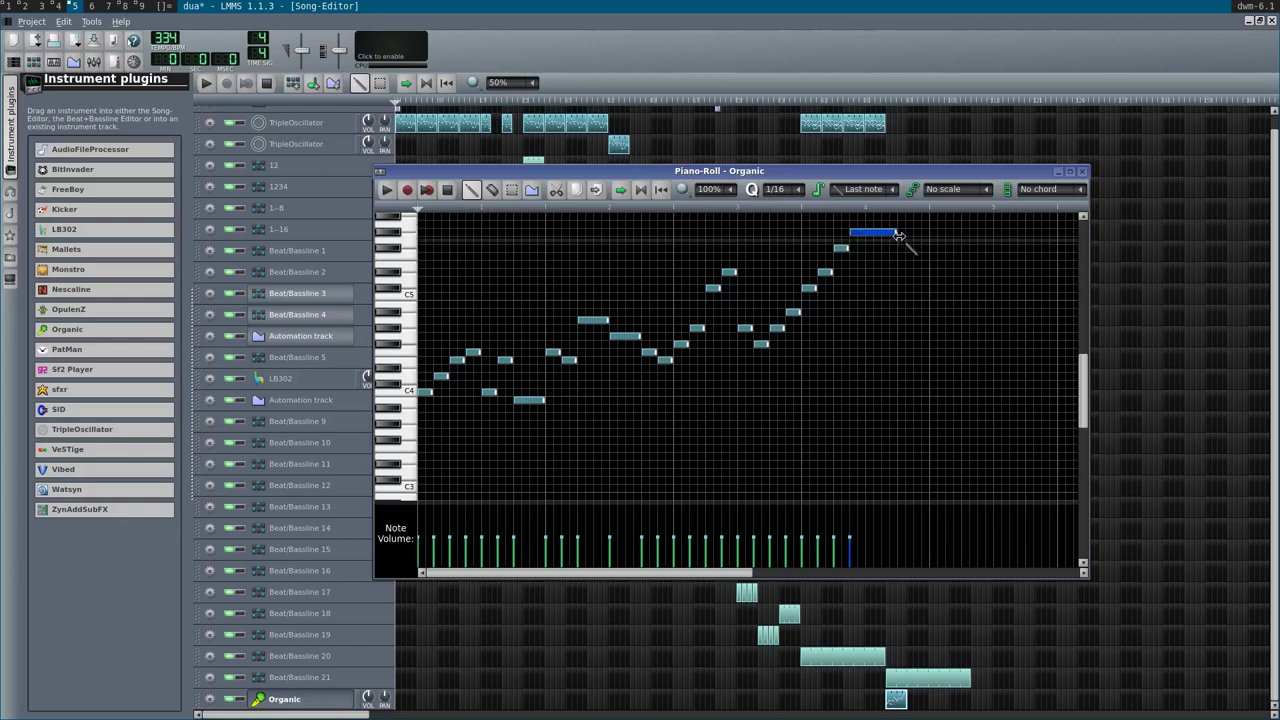
{"action": "left_click", "coordinate": [887, 249]}
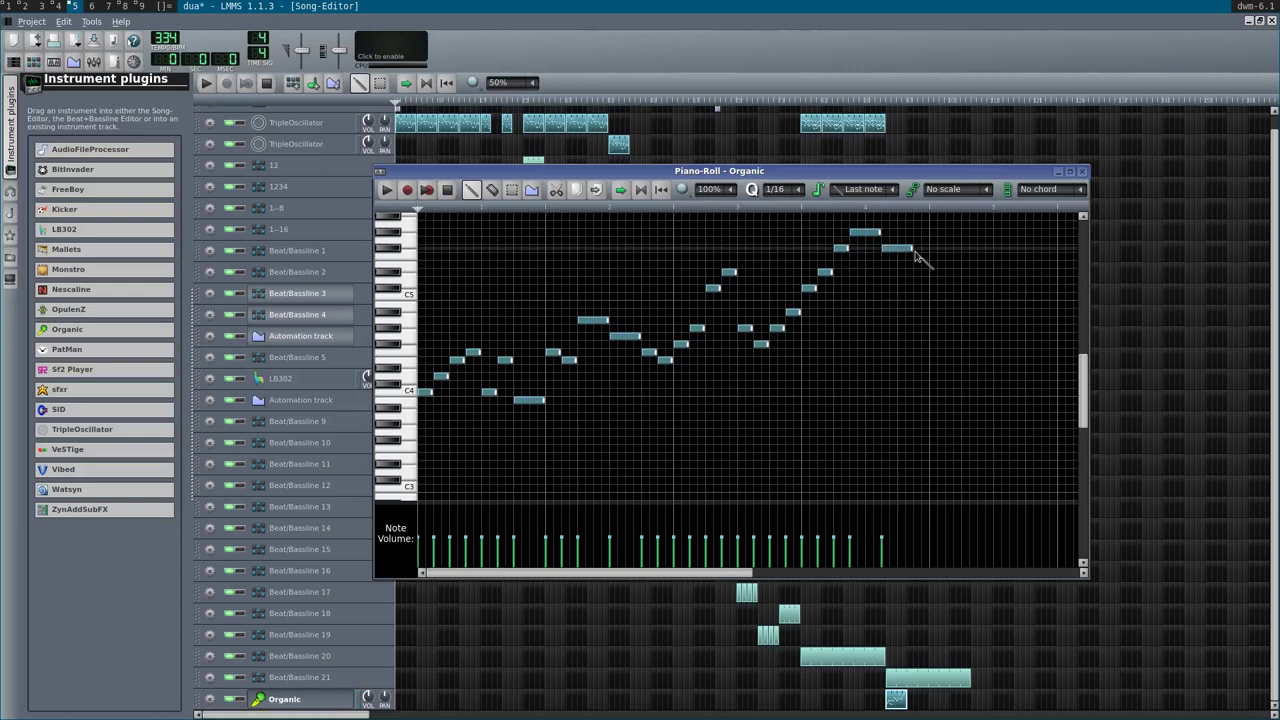
{"action": "left_click_drag", "start_coordinate": [911, 249], "coordinate": [936, 295]}
{"action": "left_click", "coordinate": [902, 282]}
{"action": "key", "text": "space"}
{"action": "scroll", "coordinate": [900, 314], "scroll_direction": "down", "scroll_amount": 2}
{"action": "scroll", "coordinate": [896, 314], "scroll_direction": "up", "scroll_amount": 1}
{"action": "key", "text": "space"}
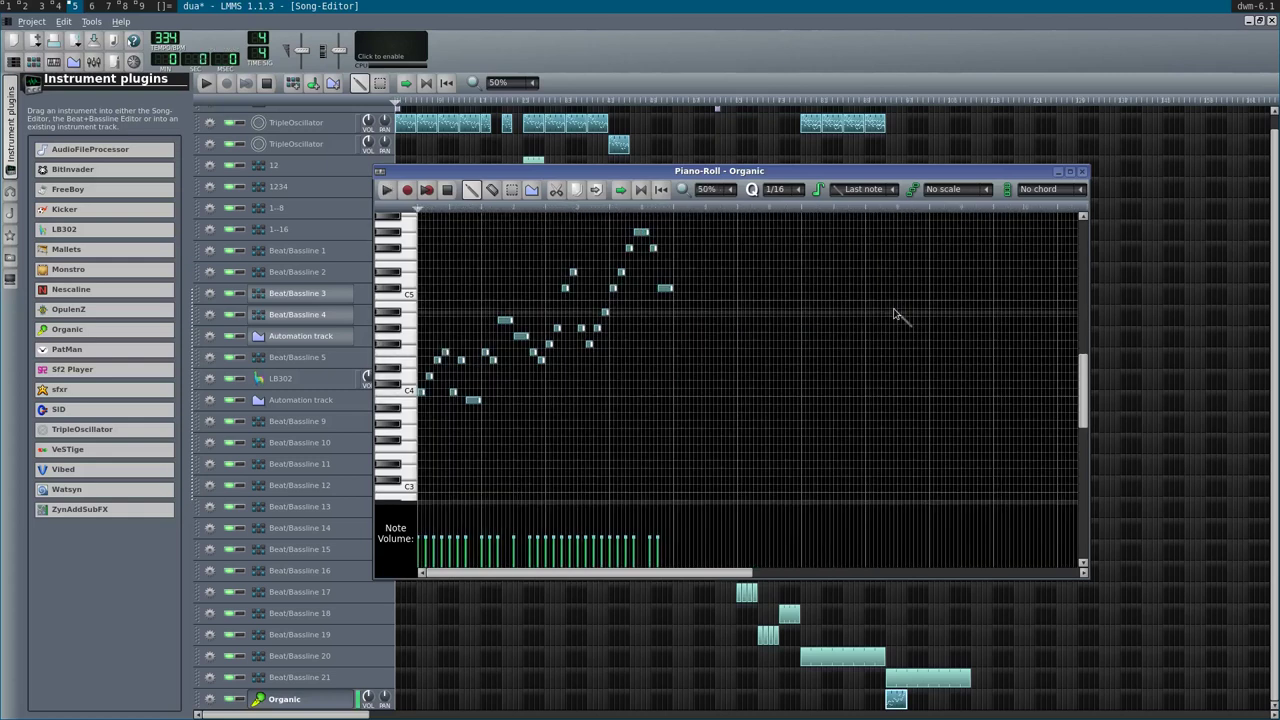
- Fill the Organic melody's fifth bar with double-length C5 and B4 followed by short notes D5, E5, F5 and C6
{"action": "scroll", "coordinate": [697, 320], "scroll_direction": "up", "scroll_amount": 3}
{"action": "left_click", "coordinate": [680, 385]}
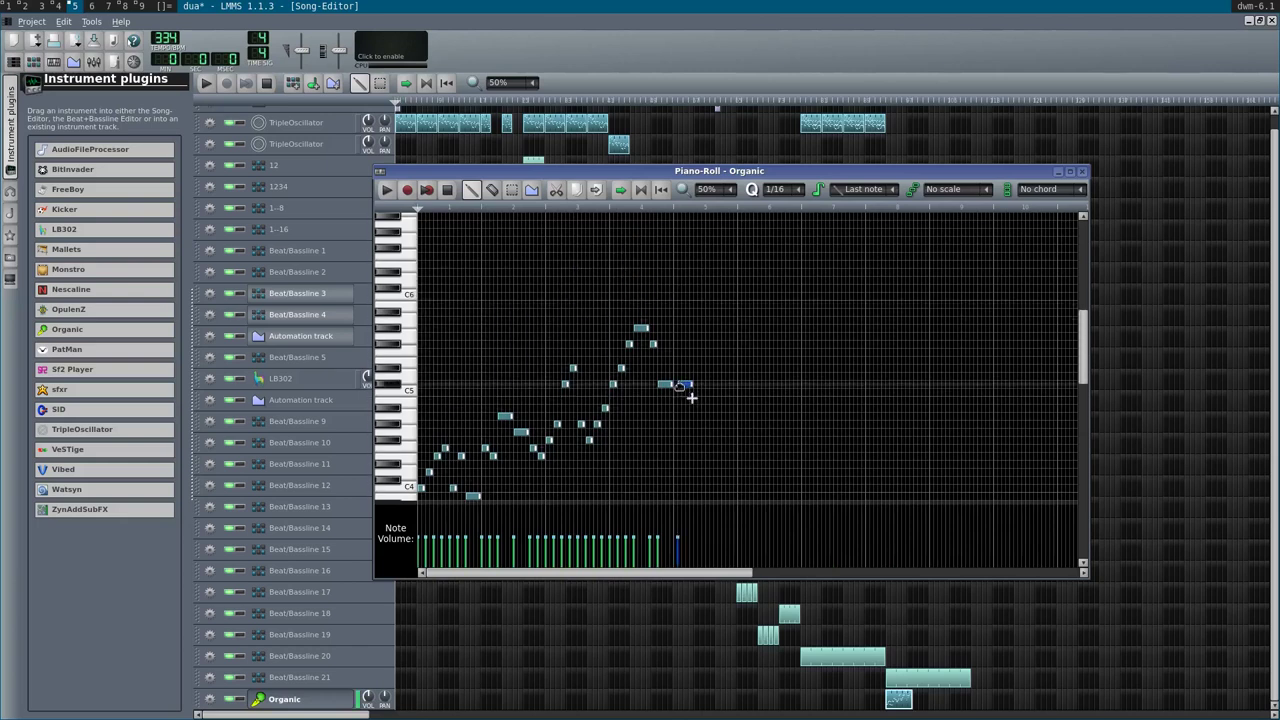
{"action": "left_click_drag", "start_coordinate": [677, 385], "coordinate": [671, 392]}
{"action": "scroll", "coordinate": [684, 403], "scroll_direction": "up", "scroll_amount": 1}
{"action": "scroll", "coordinate": [691, 408], "scroll_direction": "right", "scroll_amount": 2}
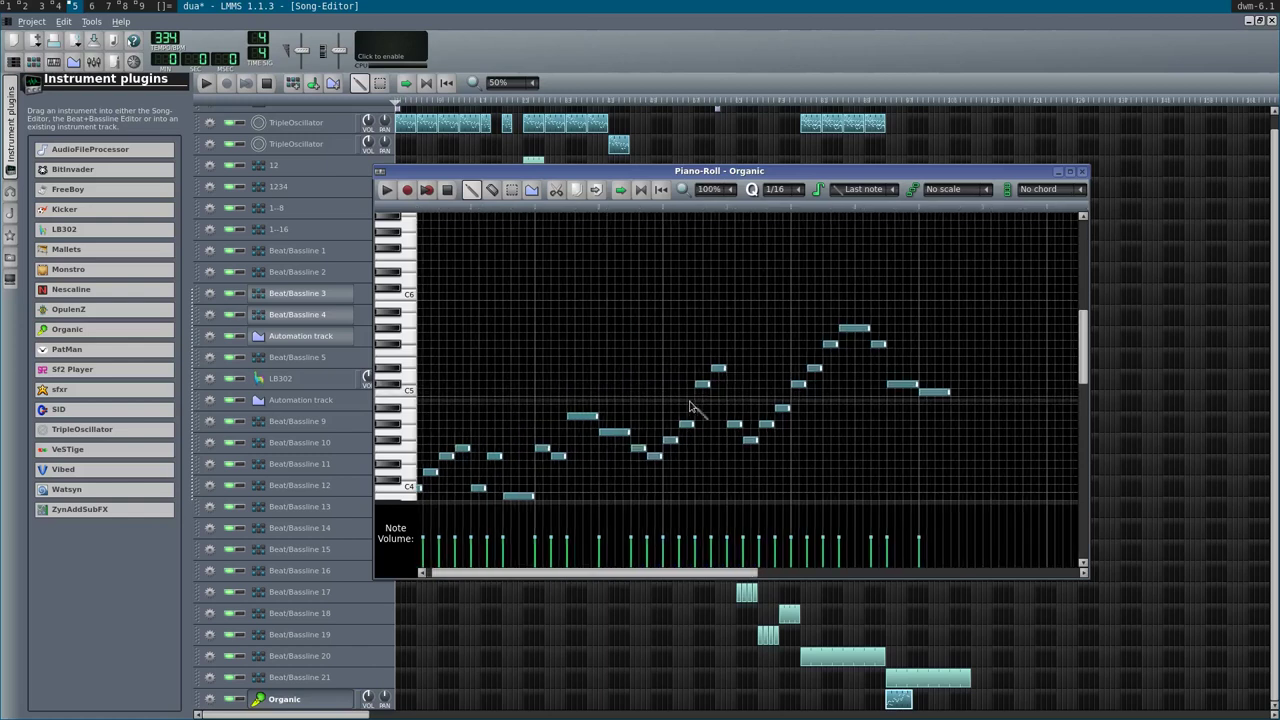
{"action": "left_click", "coordinate": [925, 392]}
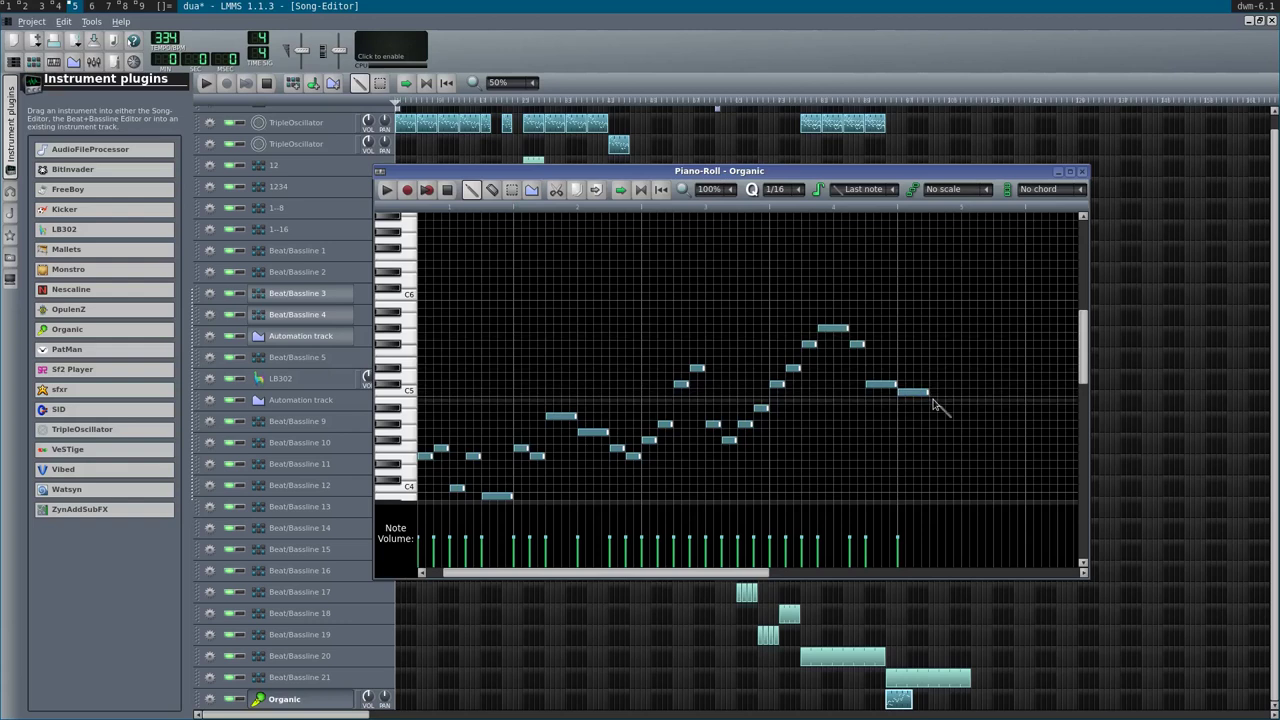
{"action": "left_click", "coordinate": [935, 401]}
{"action": "left_click", "coordinate": [966, 385]}
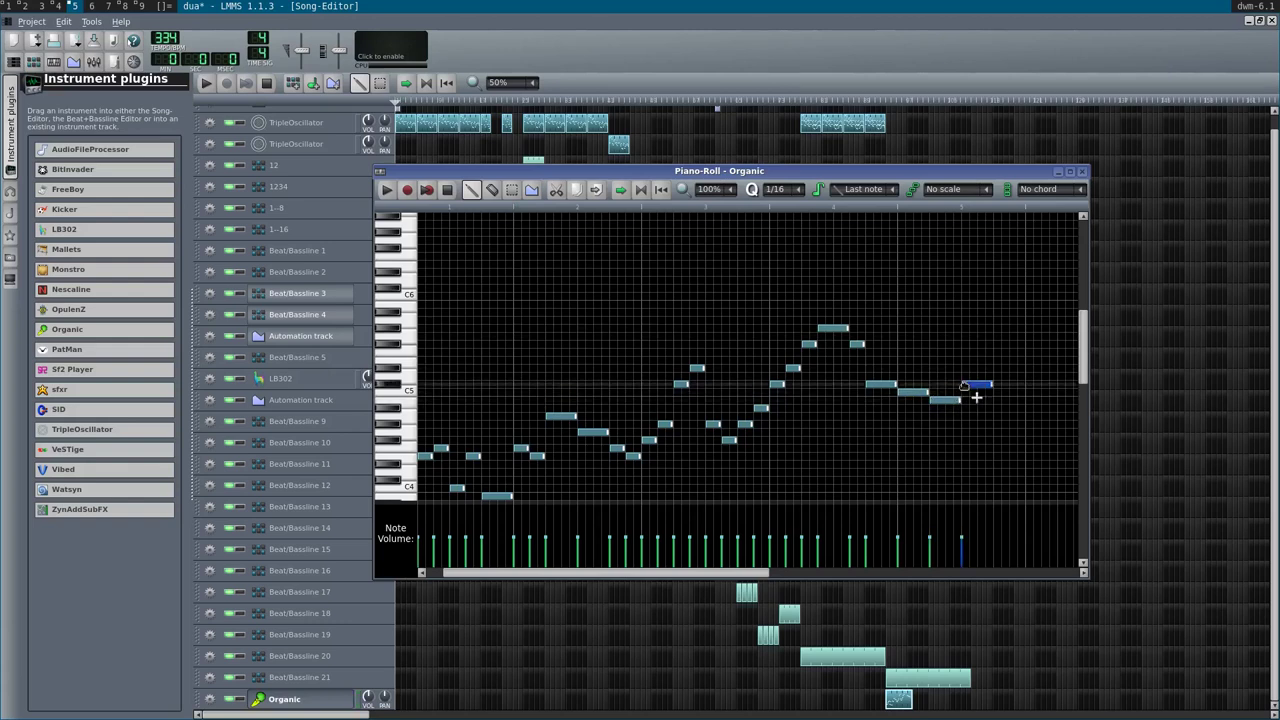
{"action": "left_click_drag", "start_coordinate": [963, 383], "coordinate": [983, 361]}
{"action": "left_click", "coordinate": [981, 369]}
{"action": "left_click", "coordinate": [996, 353]}
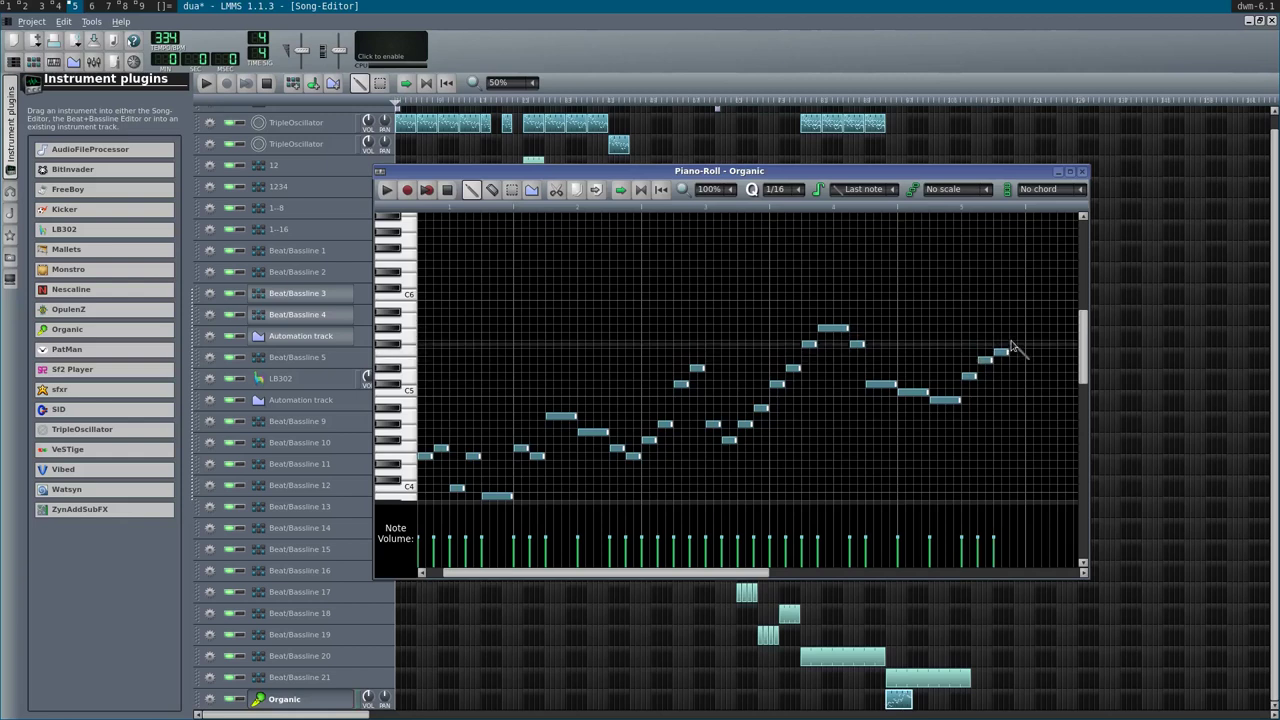
{"action": "left_click", "coordinate": [1014, 297]}
- Fill the Organic melody's sixth bar with double-length C5 and B4 followed by short notes A4, G4, F4 and A#3
{"action": "scroll", "coordinate": [1012, 297], "scroll_direction": "down", "scroll_amount": 2}
{"action": "scroll", "coordinate": [1012, 297], "scroll_direction": "right", "scroll_amount": 3}
{"action": "scroll", "coordinate": [1012, 297], "scroll_direction": "up", "scroll_amount": 2}
{"action": "scroll", "coordinate": [1012, 297], "scroll_direction": "right", "scroll_amount": 1}
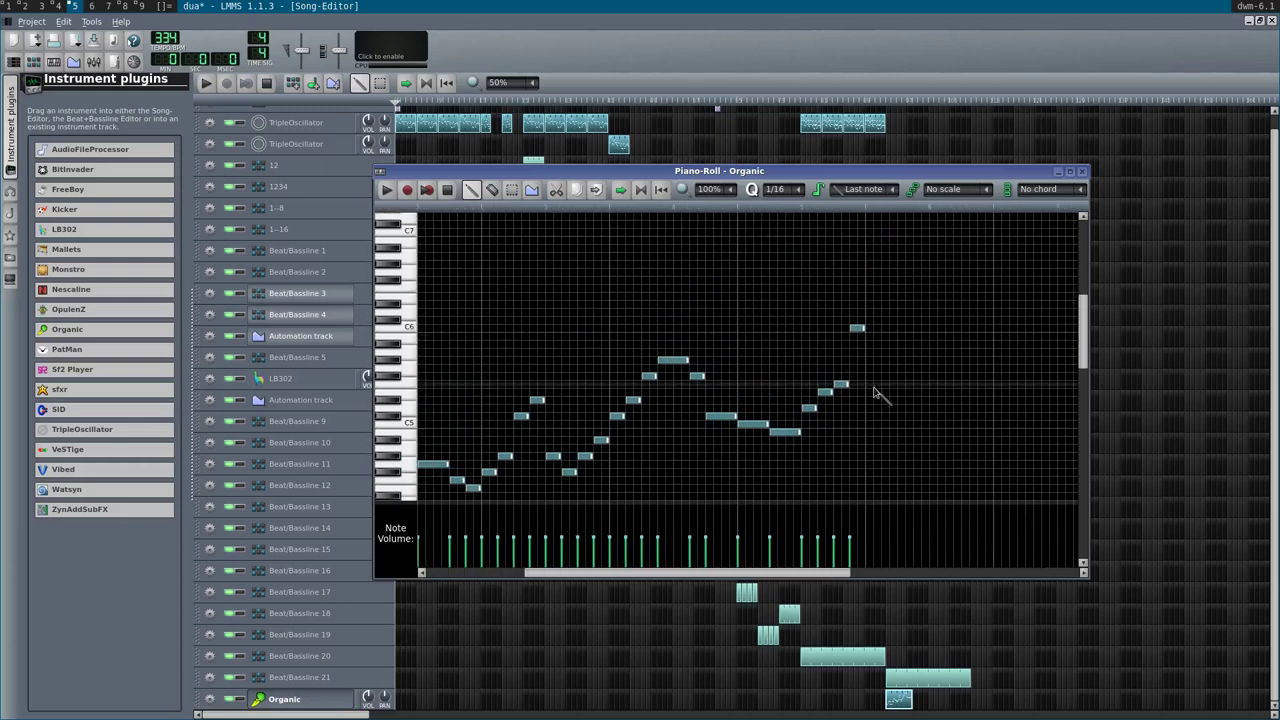
{"action": "scroll", "coordinate": [877, 391], "scroll_direction": "down", "scroll_amount": 1}
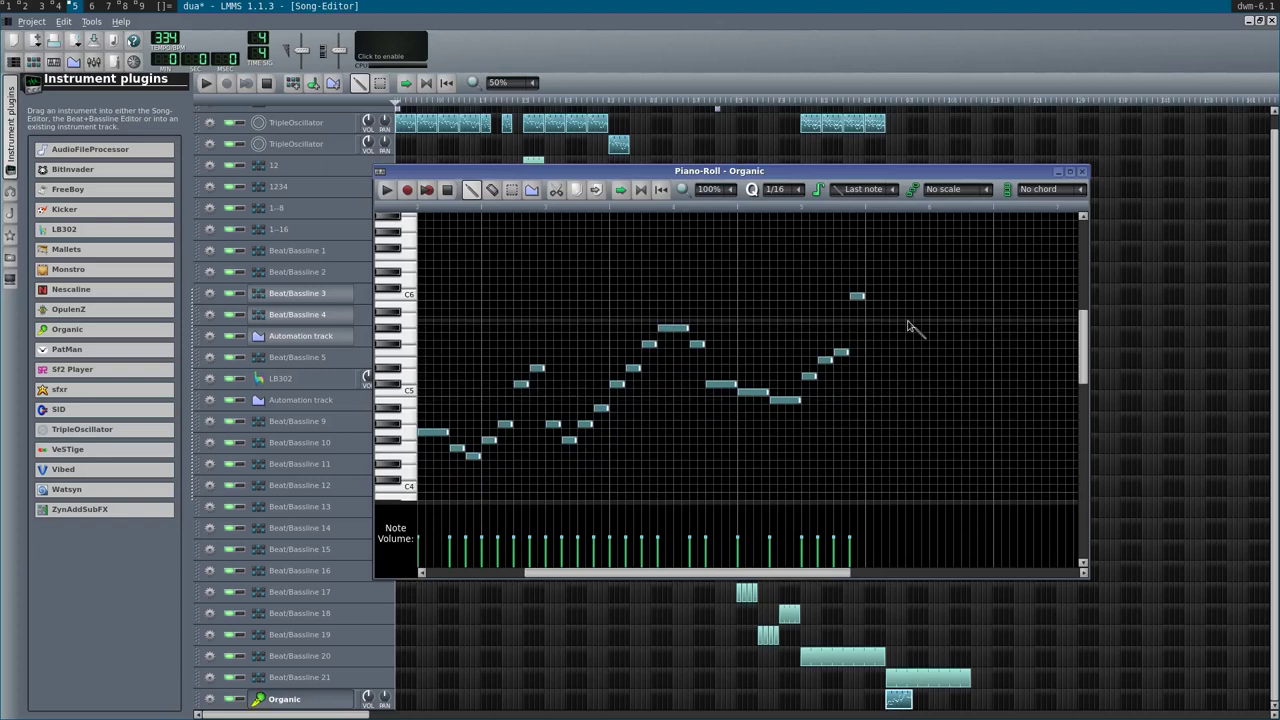
{"action": "left_click", "coordinate": [872, 392]}
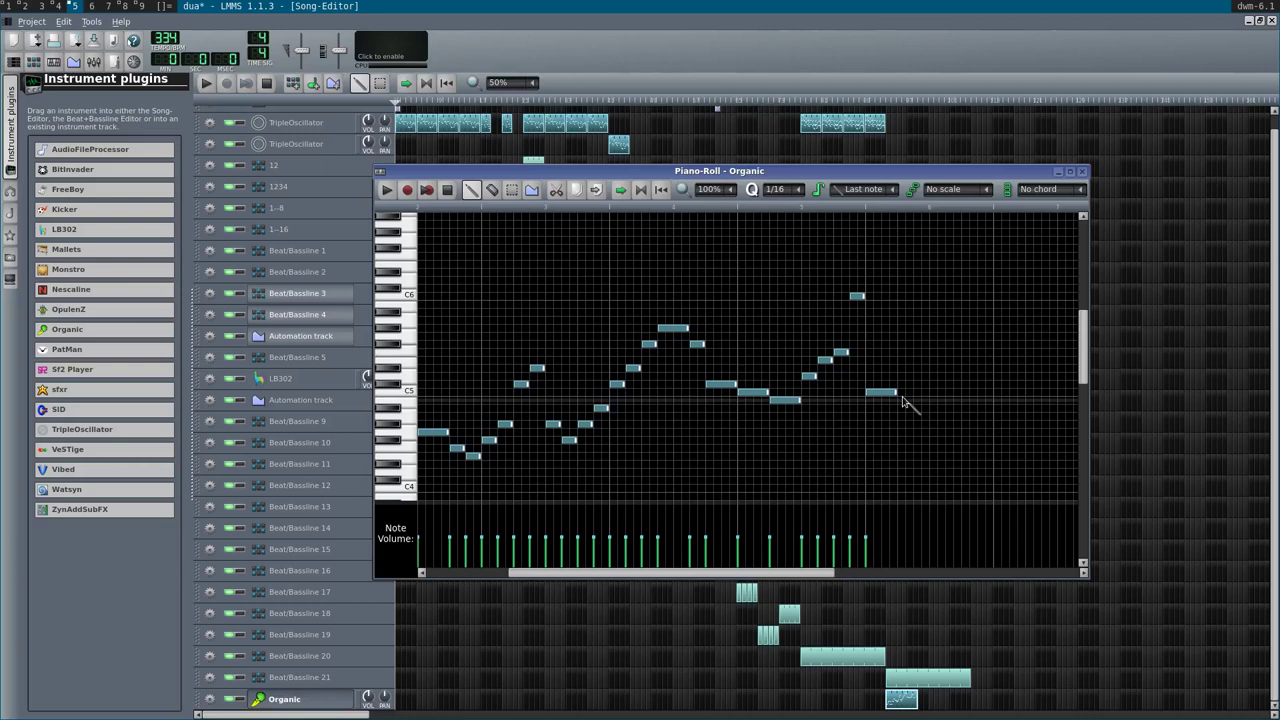
{"action": "left_click", "coordinate": [901, 401]}
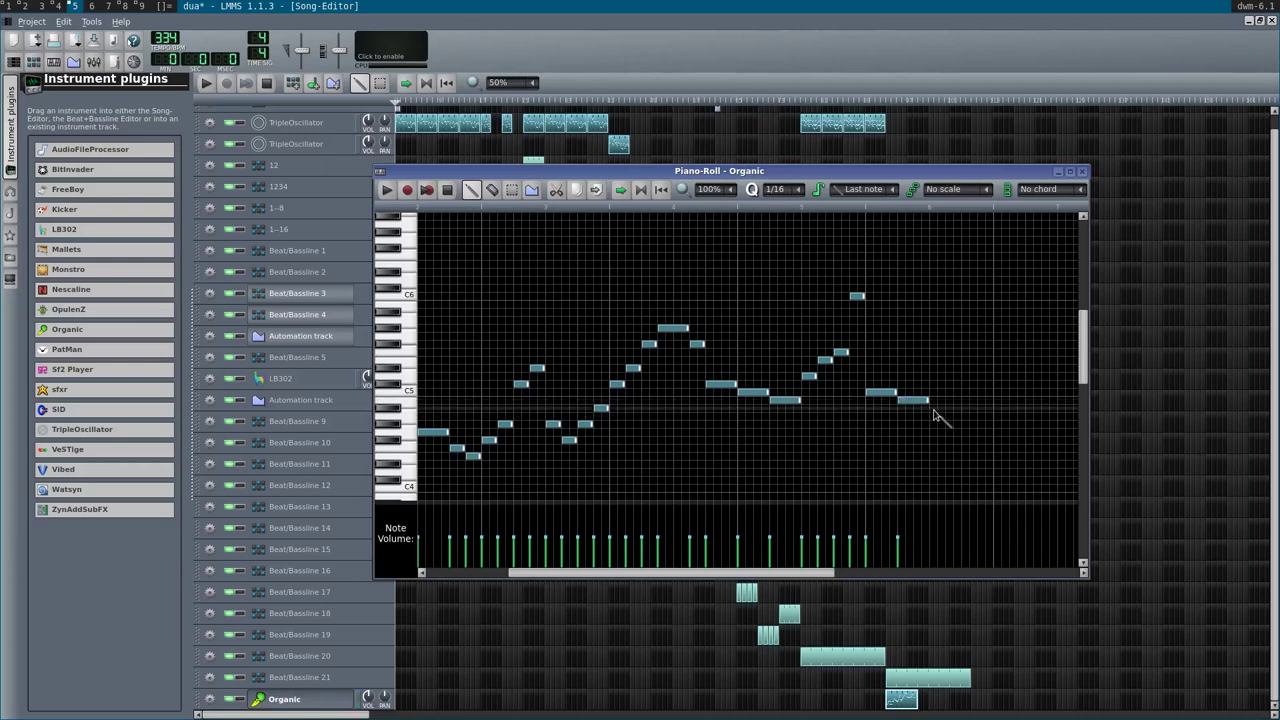
{"action": "left_click", "coordinate": [934, 414]}
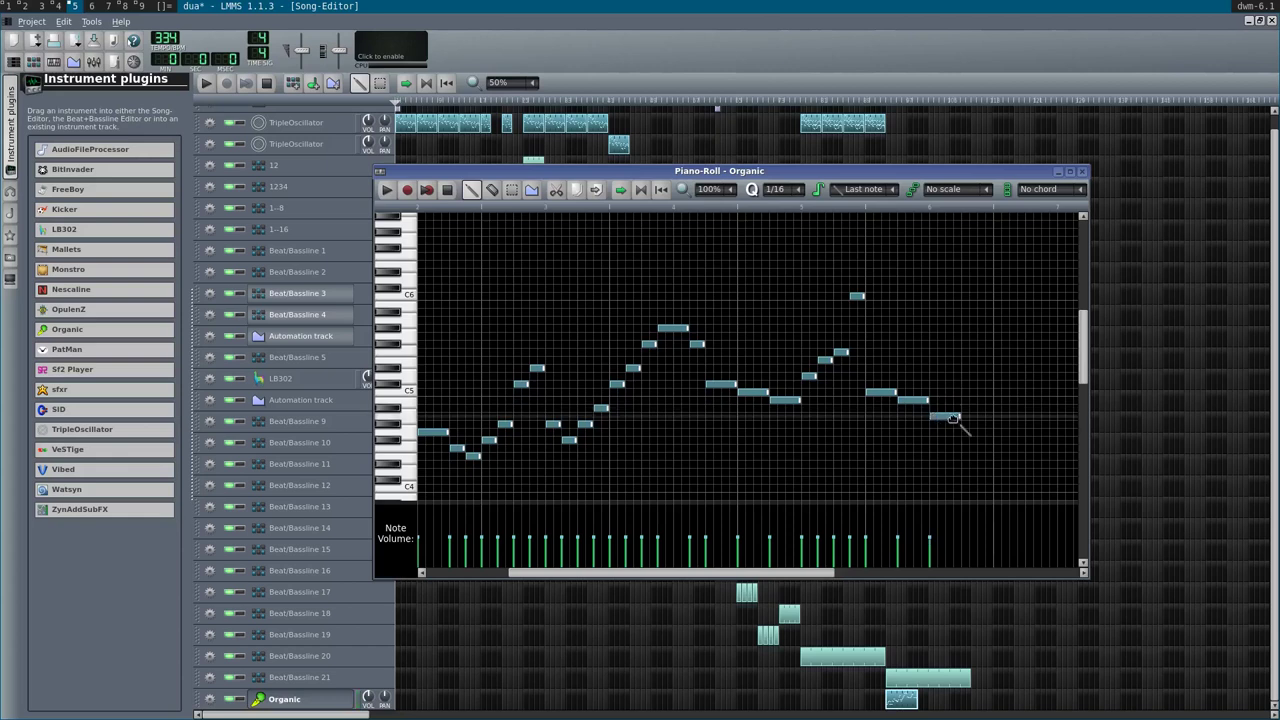
{"action": "left_click", "coordinate": [947, 425]}
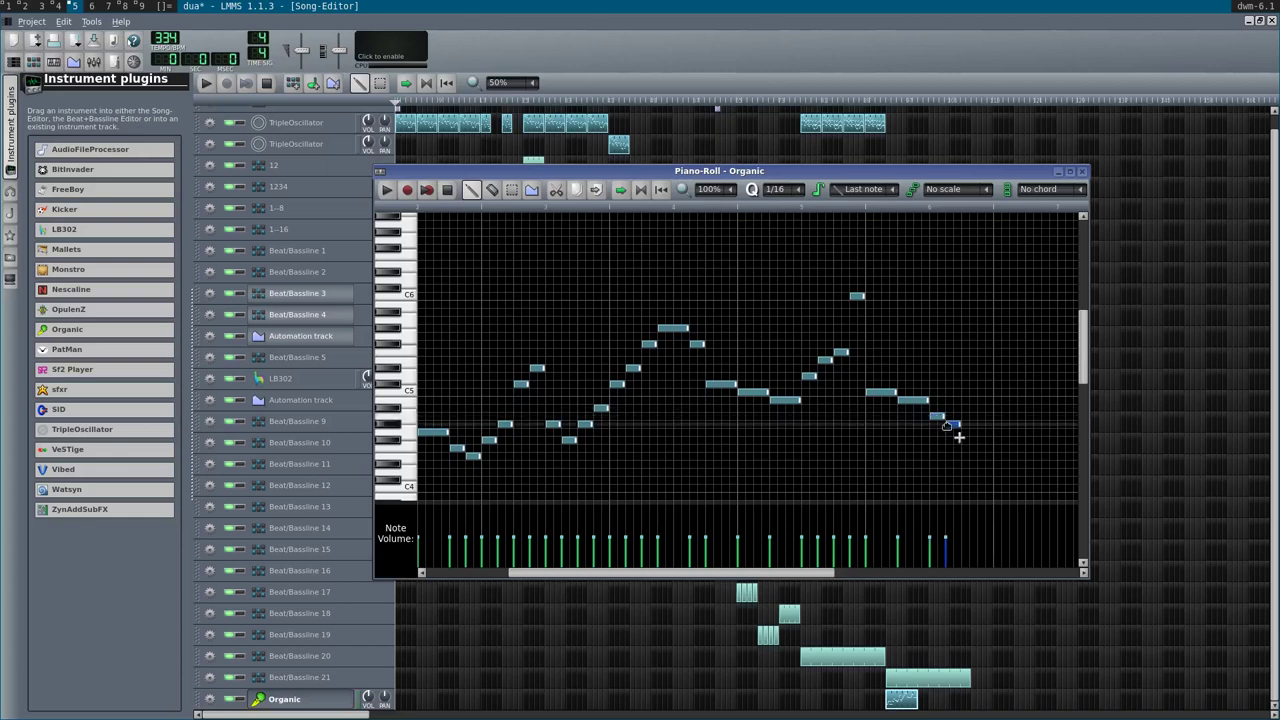
{"action": "left_click_drag", "start_coordinate": [946, 426], "coordinate": [968, 450]}
{"action": "left_click", "coordinate": [965, 441]}
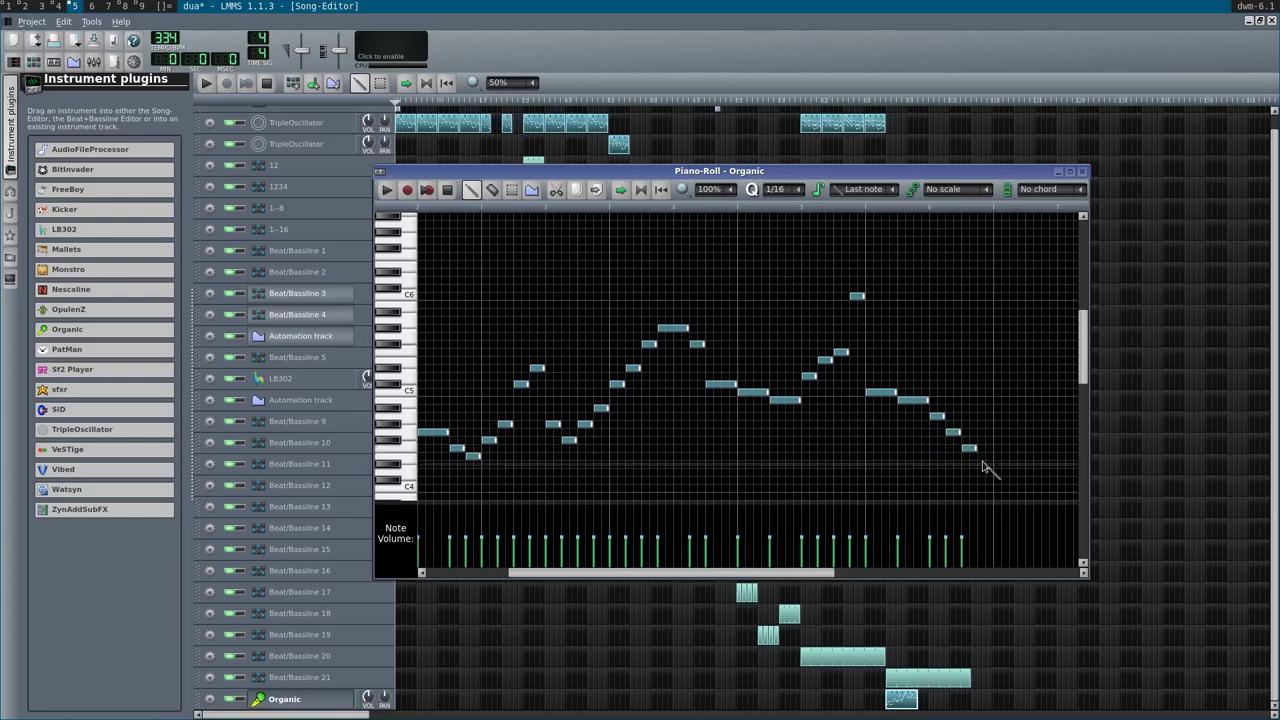
{"action": "scroll", "coordinate": [983, 440], "scroll_direction": "down", "scroll_amount": 5}
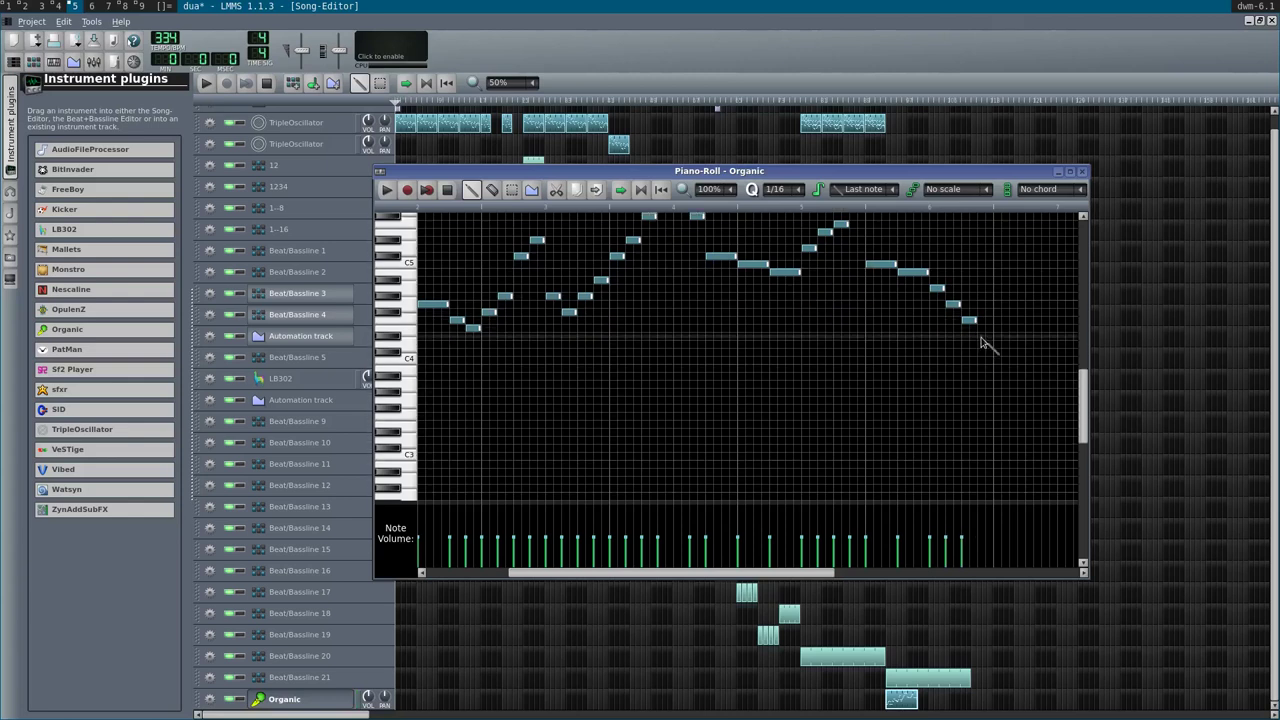
{"action": "left_click", "coordinate": [984, 353]}
{"action": "left_click_drag", "start_coordinate": [985, 354], "coordinate": [985, 378]}
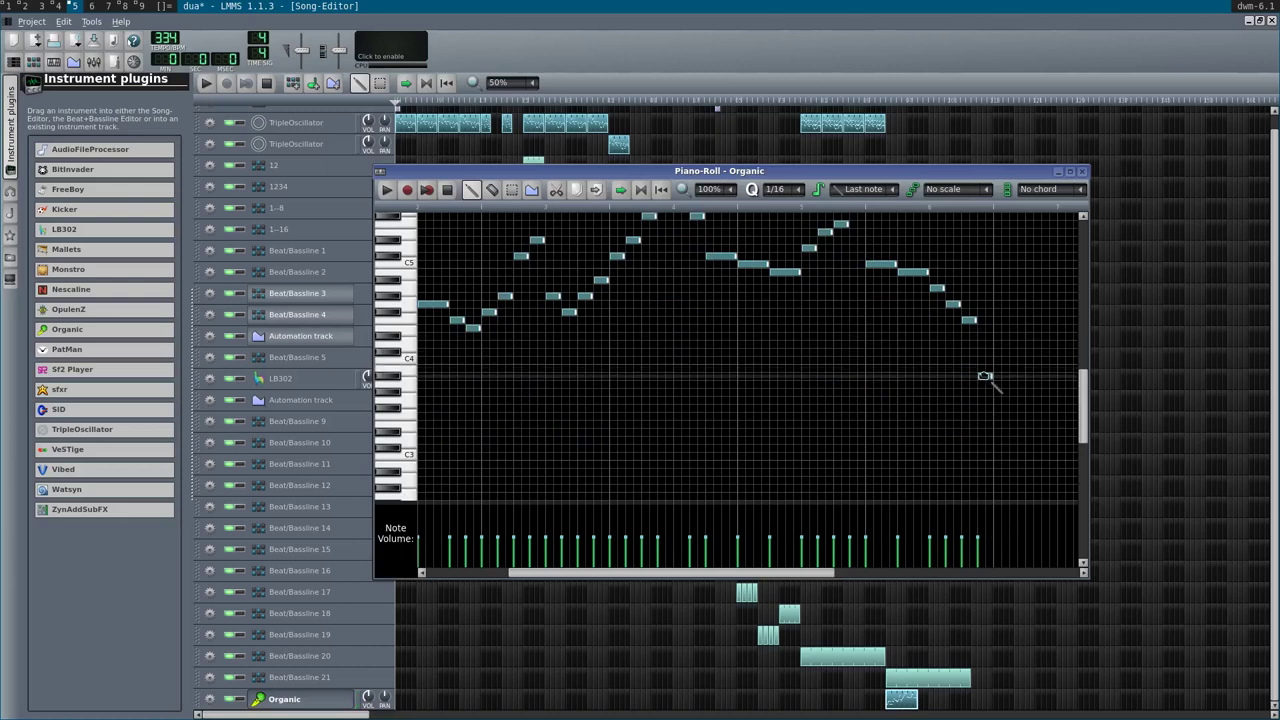
- Start the Organic melody's seventh bar with a quarter-note C2 followed by sixteenth notes B1, C2 and B1, and play it
{"action": "scroll", "coordinate": [986, 377], "scroll_direction": "down", "scroll_amount": 1, "text": "ctrl"}
{"action": "scroll", "coordinate": [988, 376], "scroll_direction": "up", "scroll_amount": 4}
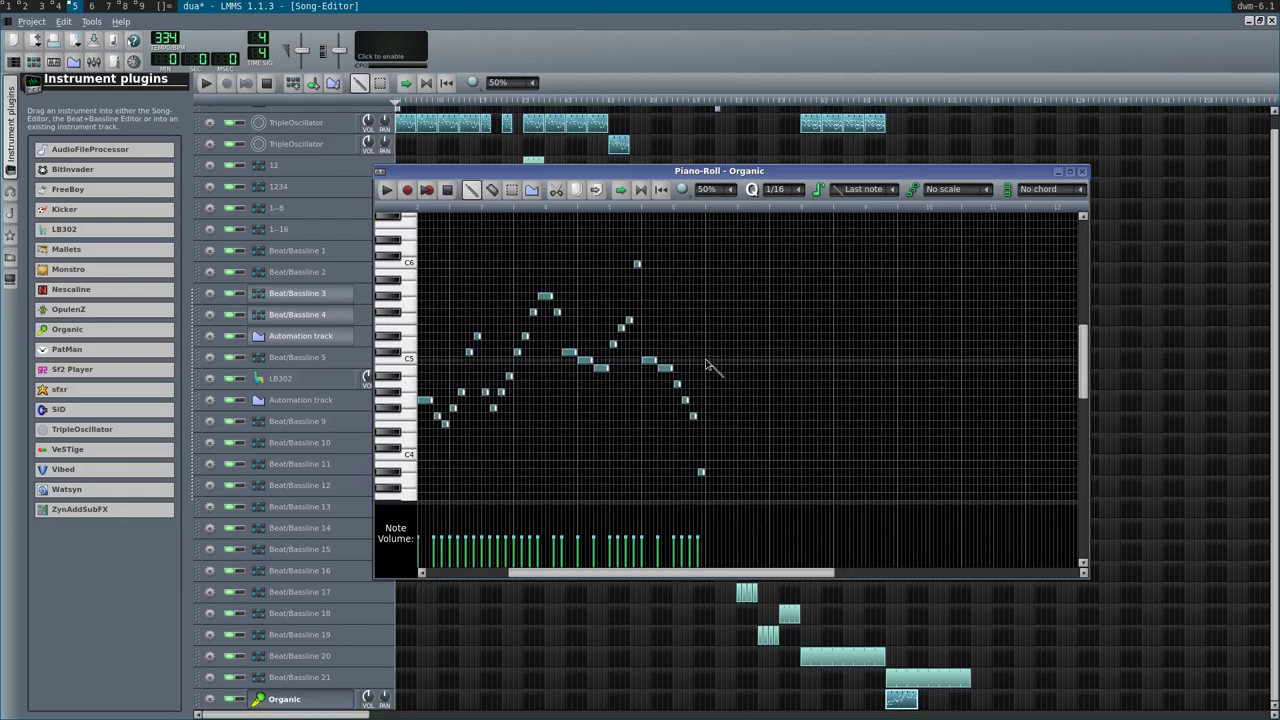
{"action": "scroll", "coordinate": [720, 405], "scroll_direction": "down", "scroll_amount": 12}
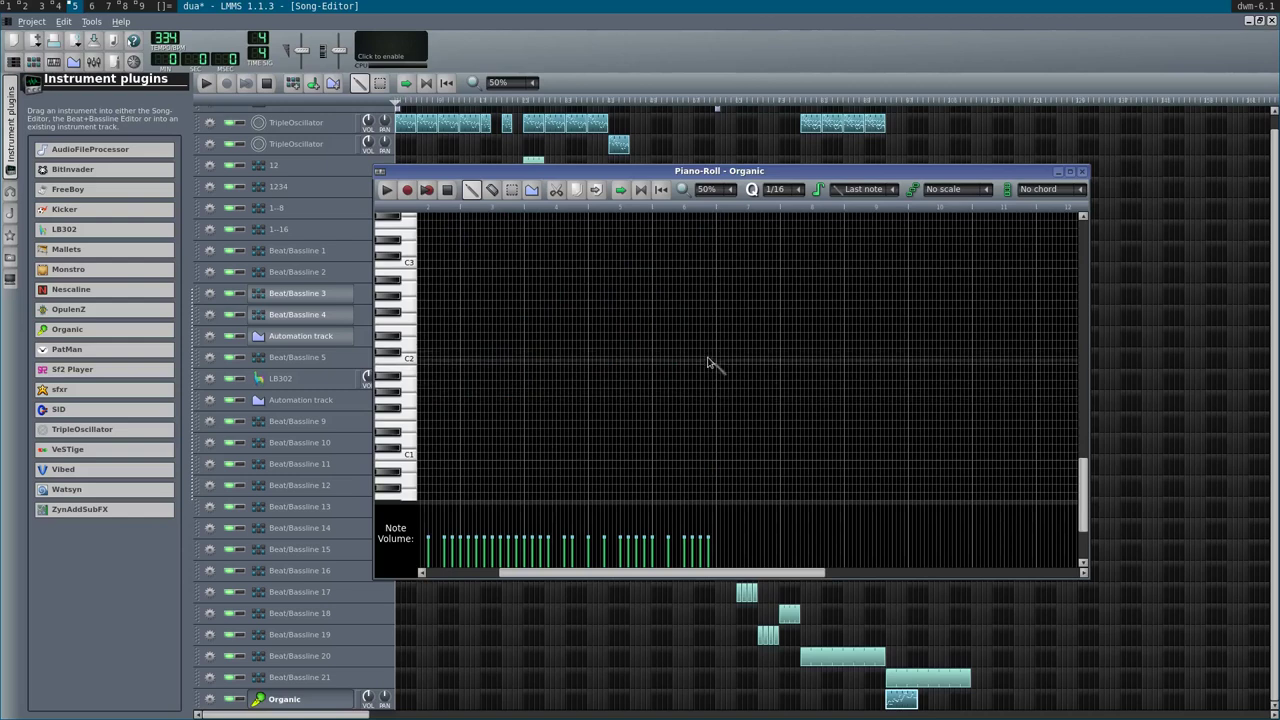
{"action": "left_click", "coordinate": [719, 362]}
{"action": "scroll", "coordinate": [726, 366], "scroll_direction": "up", "scroll_amount": 1}
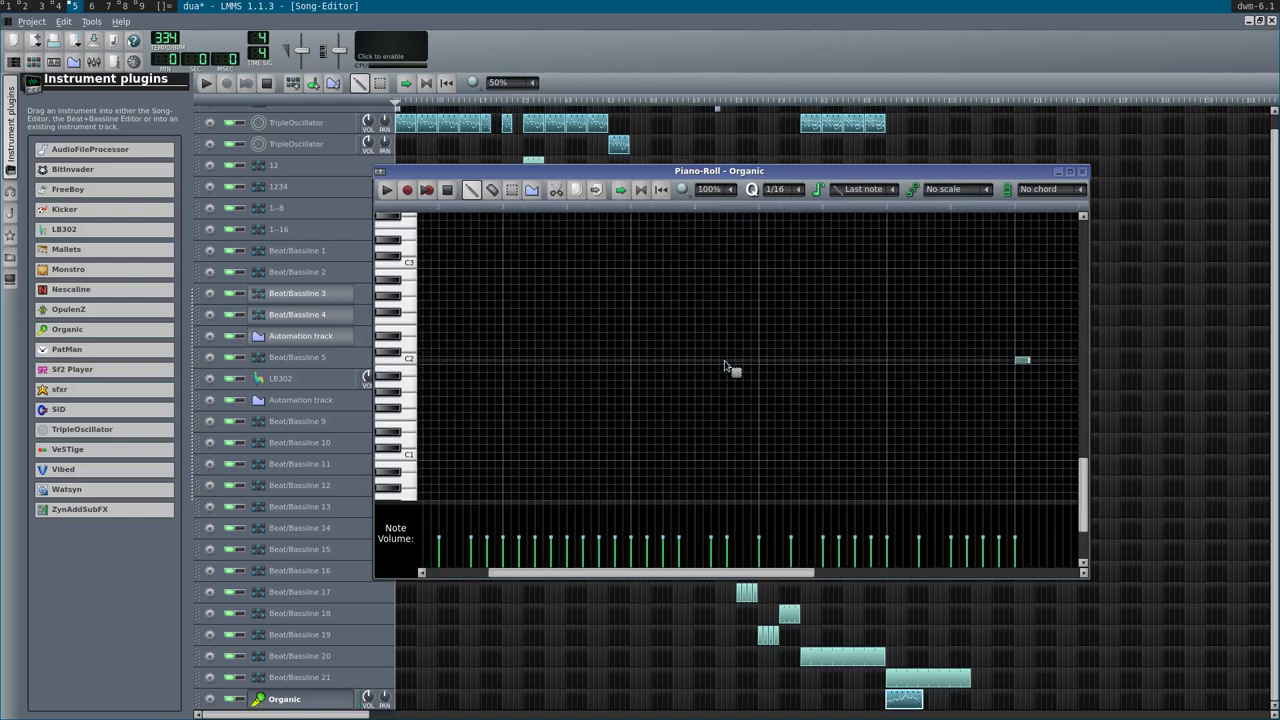
{"action": "scroll", "coordinate": [766, 362], "scroll_direction": "right", "scroll_amount": 5}
{"action": "left_click_drag", "start_coordinate": [752, 359], "coordinate": [771, 364]}
{"action": "left_click", "coordinate": [774, 369]}
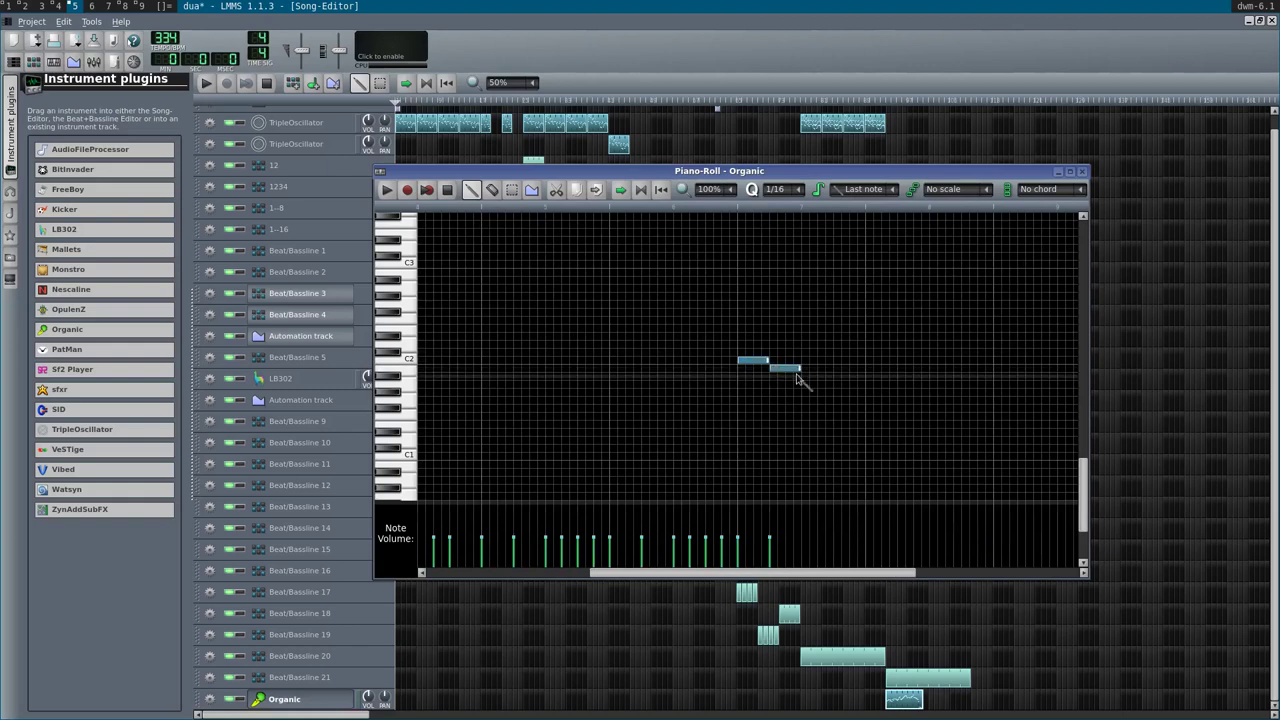
{"action": "key", "text": "space"}
{"action": "scroll", "coordinate": [788, 375], "scroll_direction": "down", "scroll_amount": 2}
{"action": "key", "text": "space"}
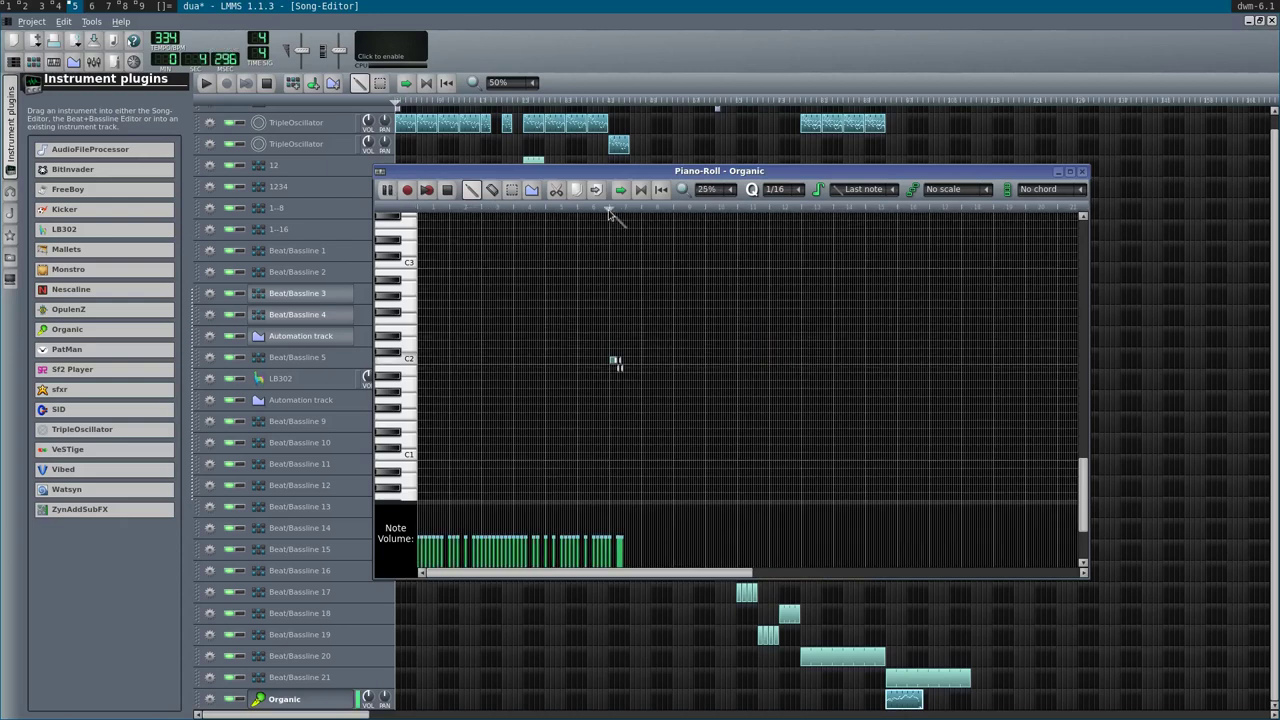
- Complete the Organic melody's seventh bar with two separated sixteenth-note C2s and a quarter-note C2
{"action": "scroll", "coordinate": [645, 360], "scroll_direction": "up", "scroll_amount": 1}
{"action": "scroll", "coordinate": [645, 360], "scroll_direction": "down", "scroll_amount": 1}
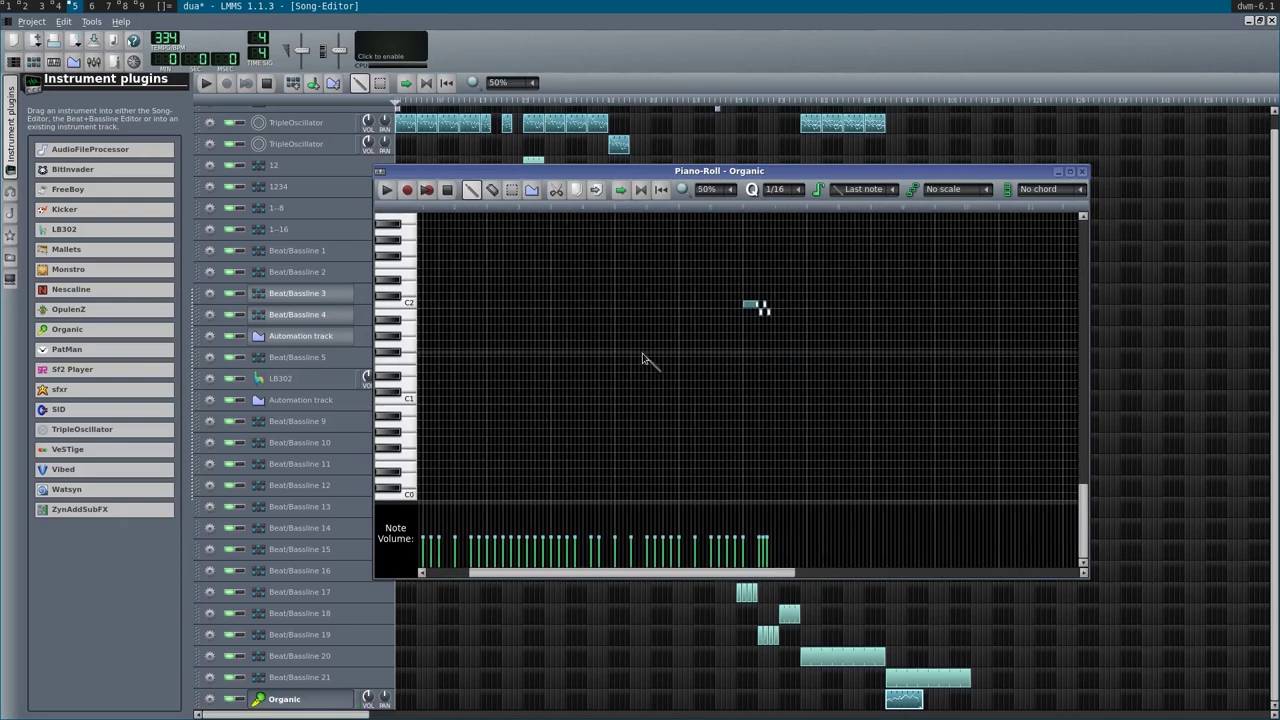
{"action": "scroll", "coordinate": [645, 360], "scroll_direction": "up", "scroll_amount": 3}
{"action": "scroll", "coordinate": [645, 360], "scroll_direction": "up", "scroll_amount": 1}
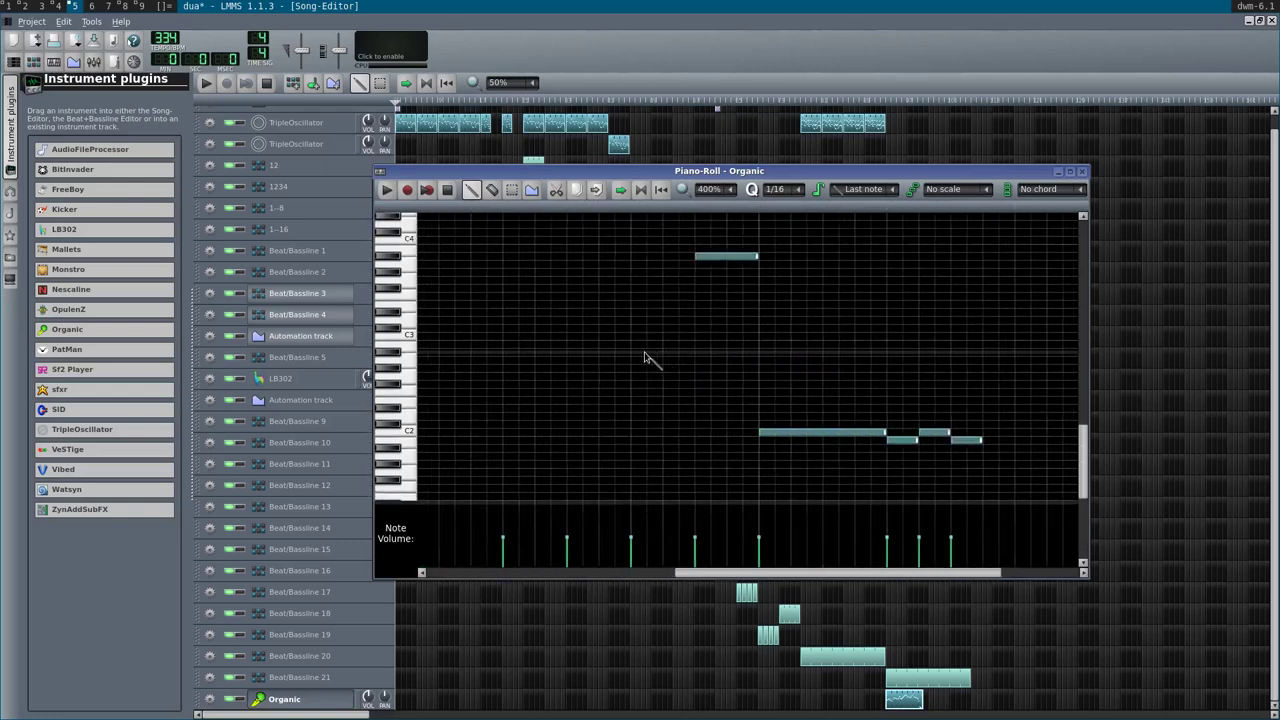
{"action": "scroll", "coordinate": [645, 360], "scroll_direction": "right", "scroll_amount": 3}
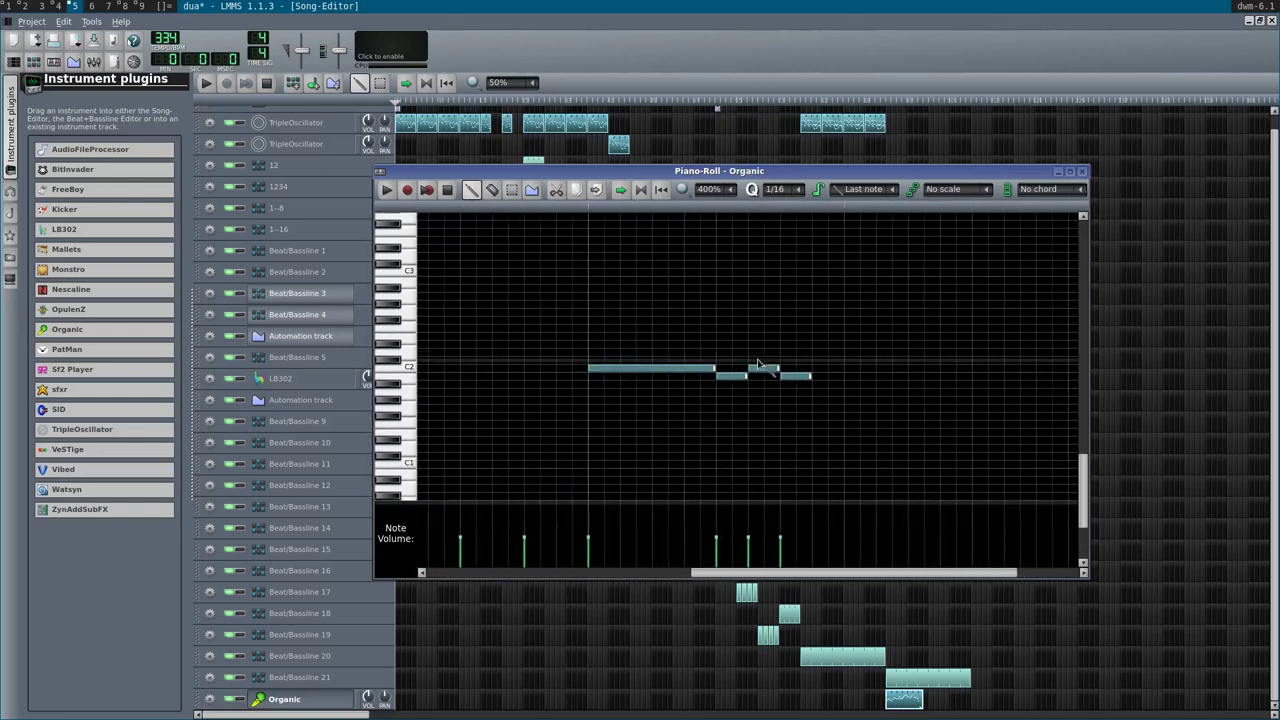
{"action": "scroll", "coordinate": [592, 214], "scroll_direction": "left", "scroll_amount": 3}
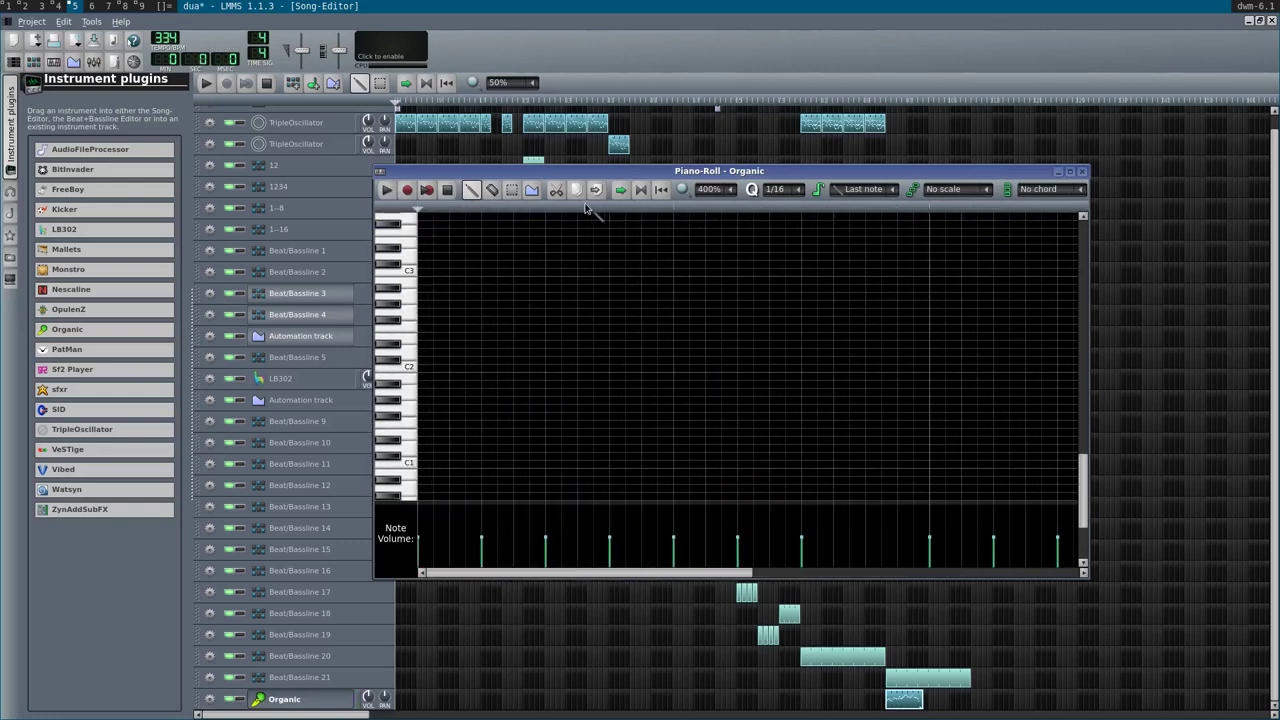
{"action": "scroll", "coordinate": [677, 286], "scroll_direction": "down", "scroll_amount": 2}
{"action": "scroll", "coordinate": [684, 292], "scroll_direction": "down", "scroll_amount": 3, "text": "ctrl"}
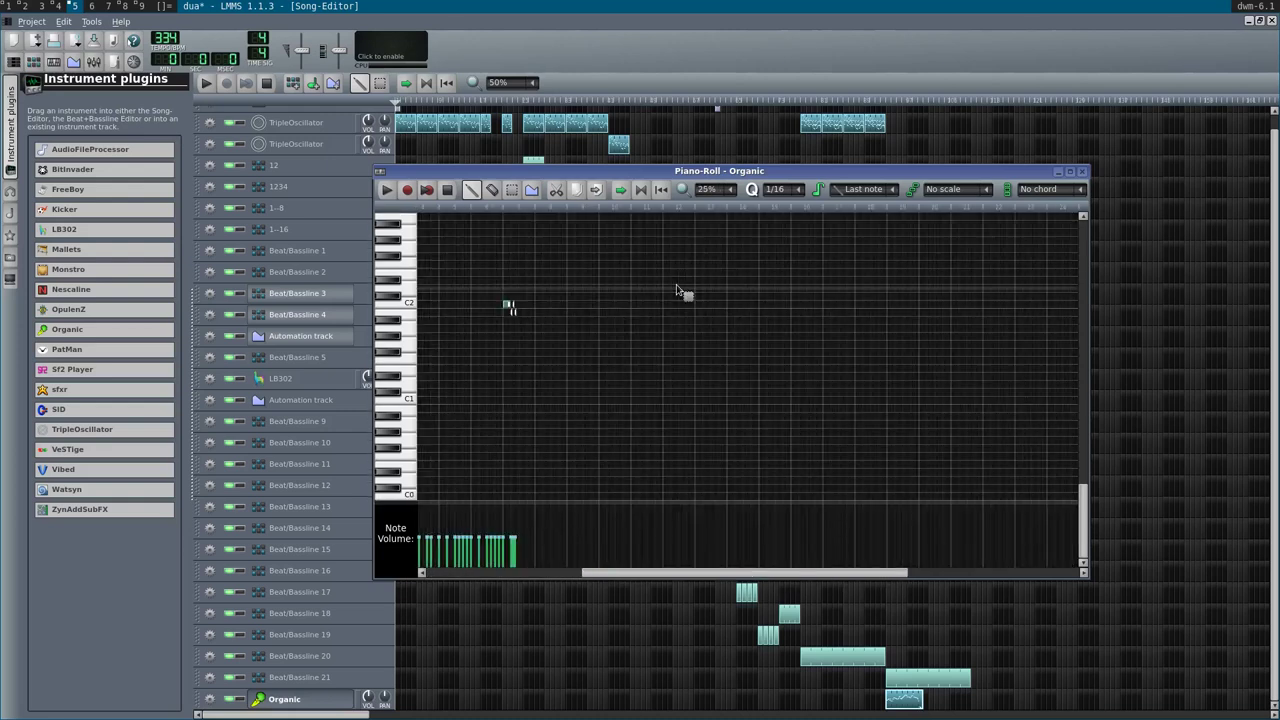
{"action": "left_click", "coordinate": [590, 208]}
{"action": "scroll", "coordinate": [673, 289], "scroll_direction": "up", "scroll_amount": 2, "text": "ctrl"}
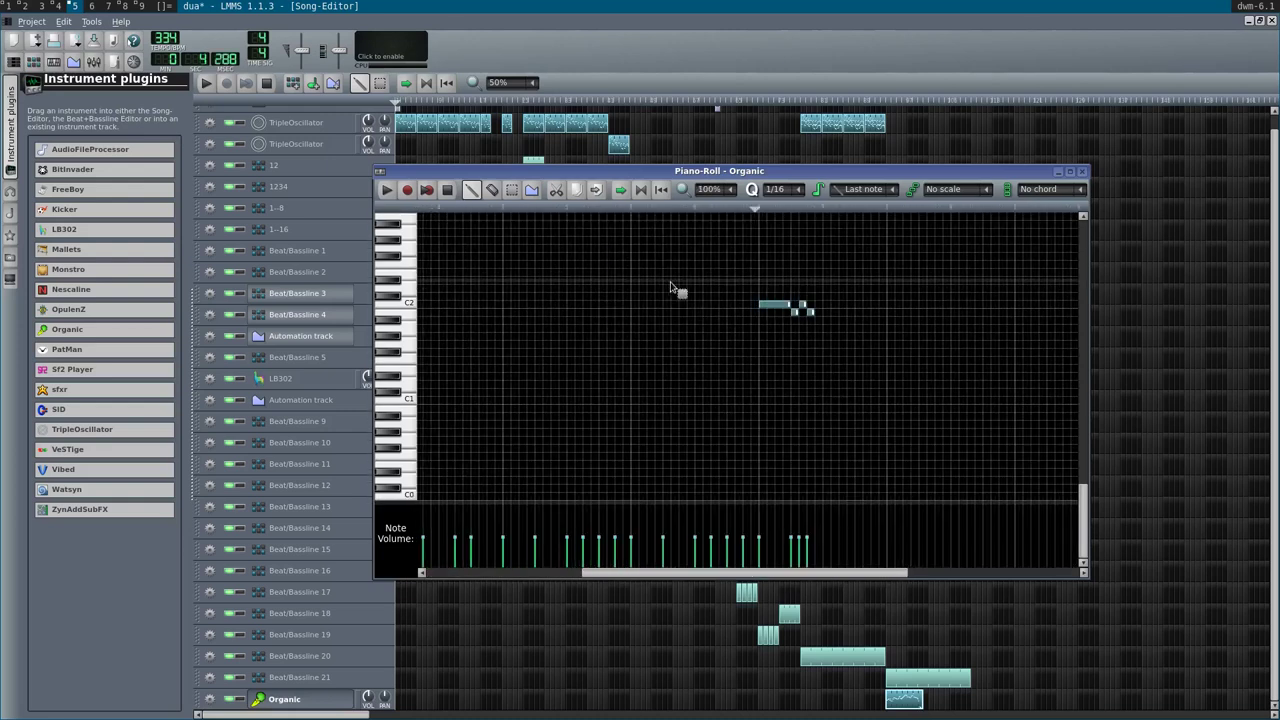
{"action": "scroll", "coordinate": [671, 288], "scroll_direction": "up", "scroll_amount": 1}
{"action": "scroll", "coordinate": [671, 288], "scroll_direction": "down", "scroll_amount": 1}
{"action": "scroll", "coordinate": [671, 288], "scroll_direction": "right", "scroll_amount": 4}
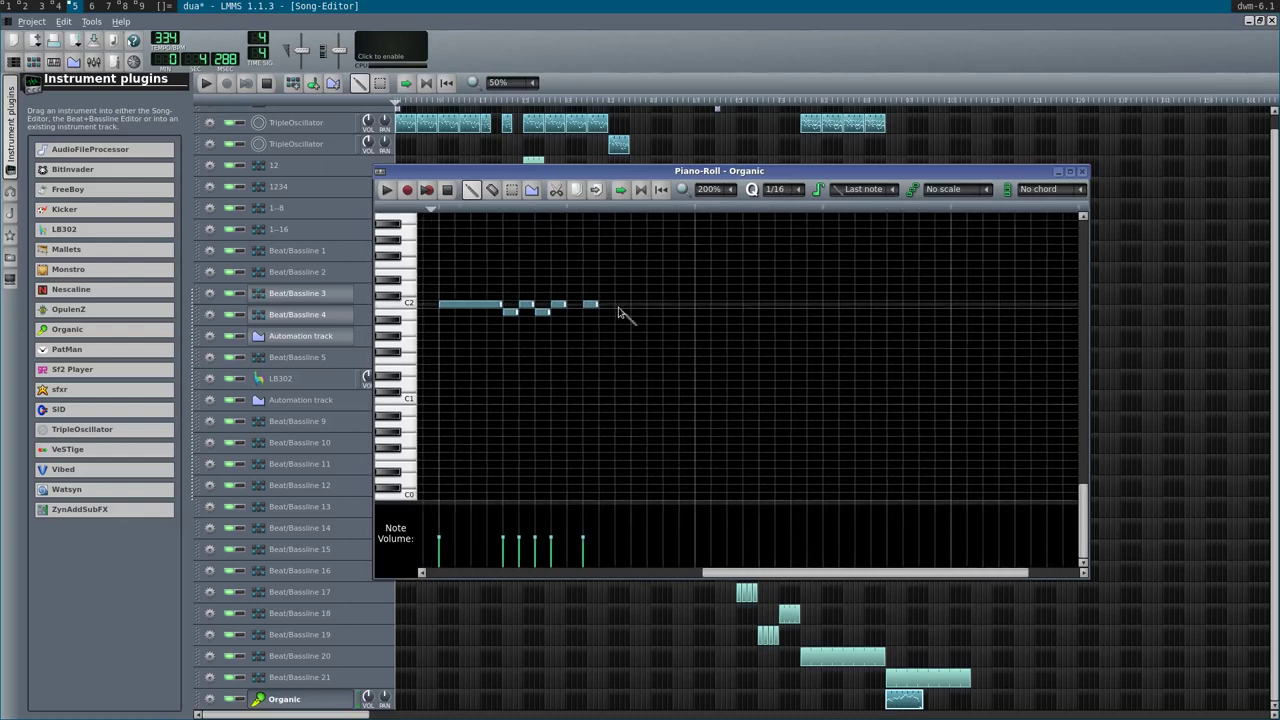
{"action": "left_click_drag", "start_coordinate": [628, 306], "coordinate": [680, 305]}
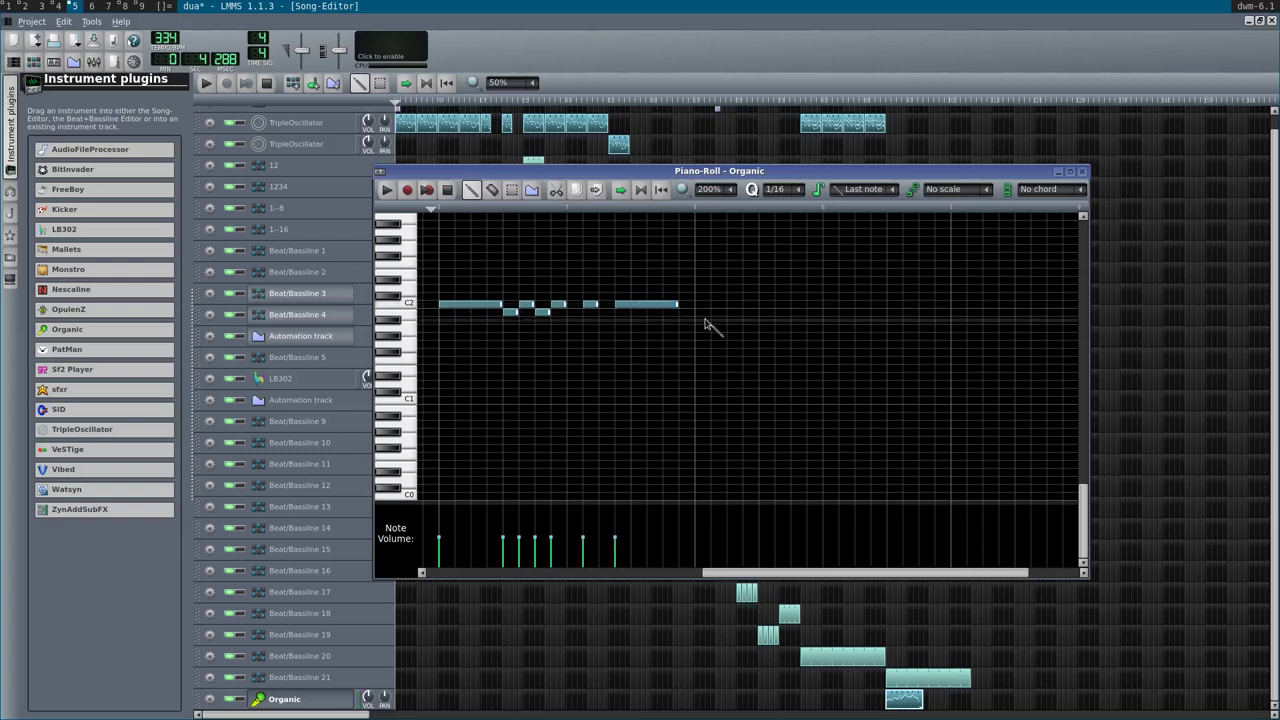
- Fill the eighth bar with two separated eighth-note B1s, quarter notes B1 and C2, and an eighth-note B1, and play it
{"action": "left_click", "coordinate": [705, 314]}
{"action": "left_click_drag", "start_coordinate": [759, 314], "coordinate": [726, 314]}
{"action": "left_click", "coordinate": [749, 314]}
{"action": "left_click", "coordinate": [800, 314]}
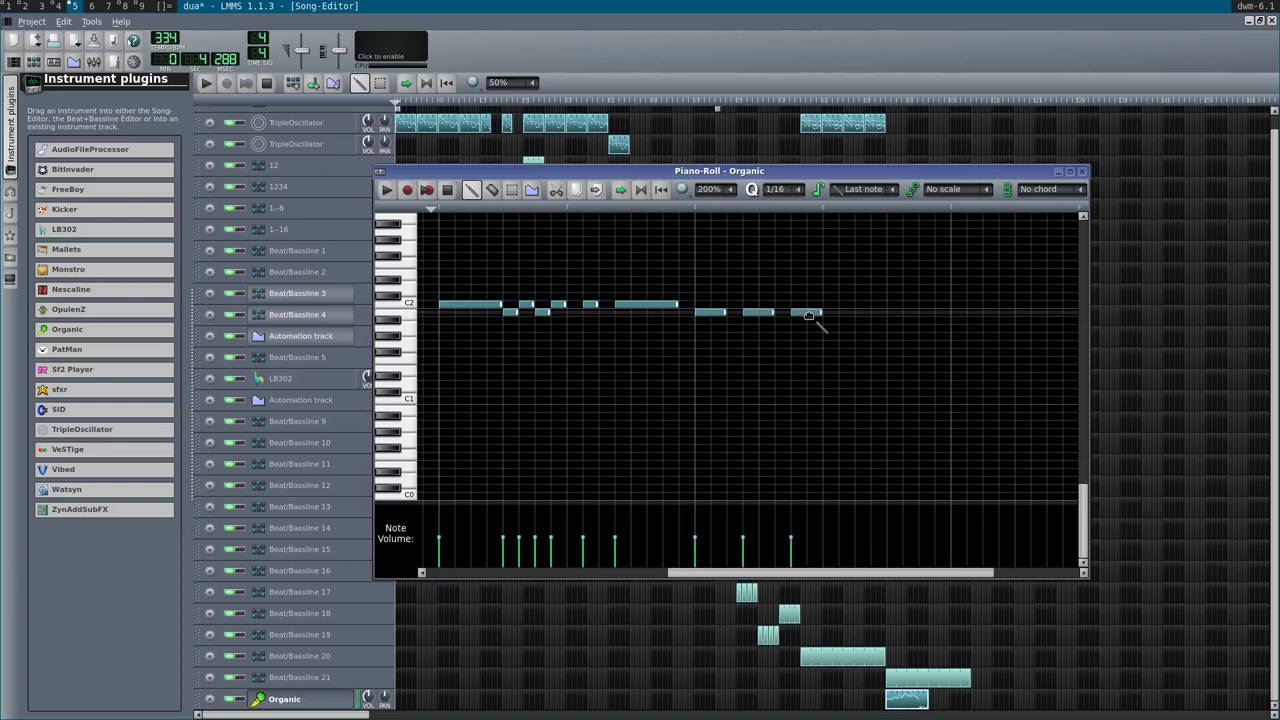
{"action": "left_click_drag", "start_coordinate": [822, 314], "coordinate": [872, 320]}
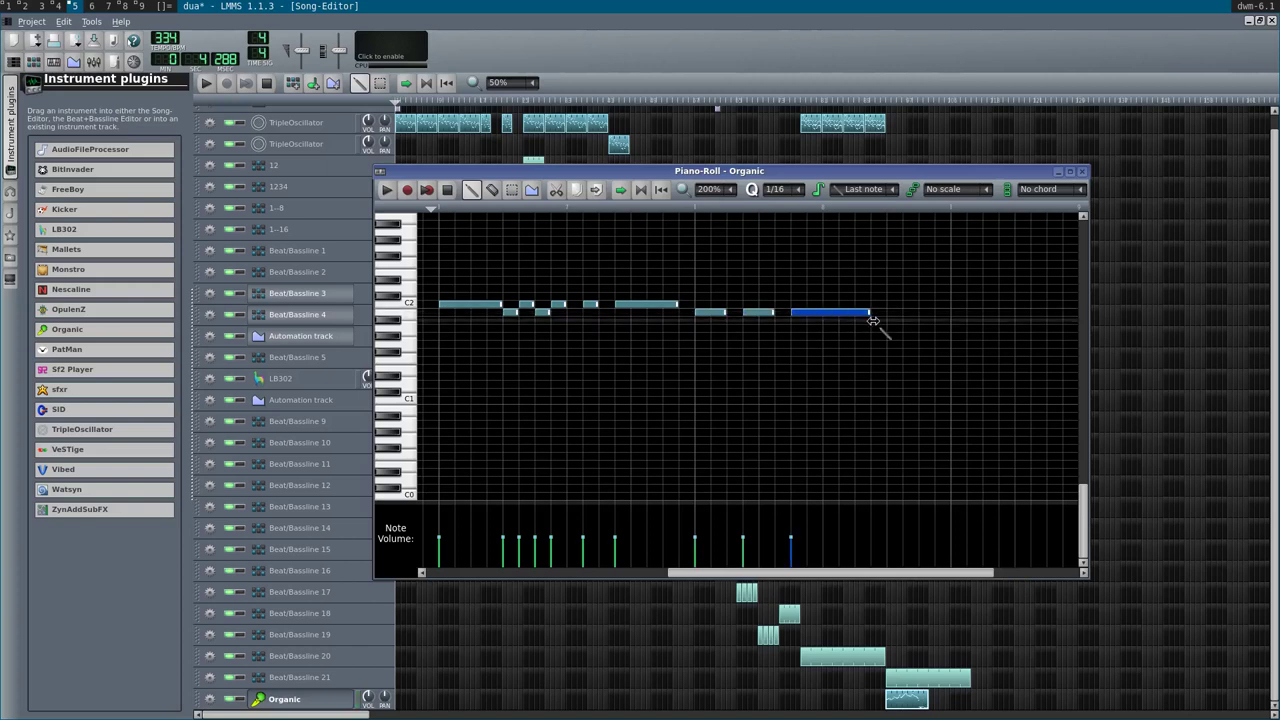
{"action": "left_click", "coordinate": [873, 305]}
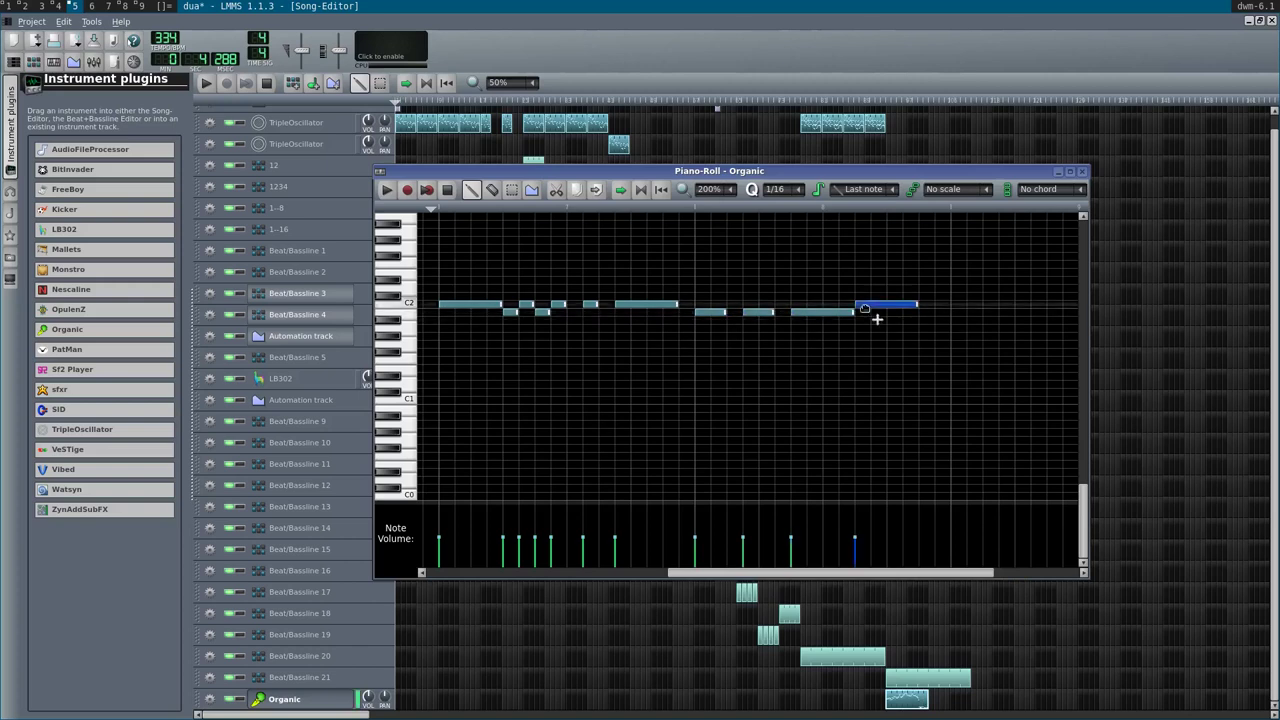
{"action": "left_click", "coordinate": [931, 314]}
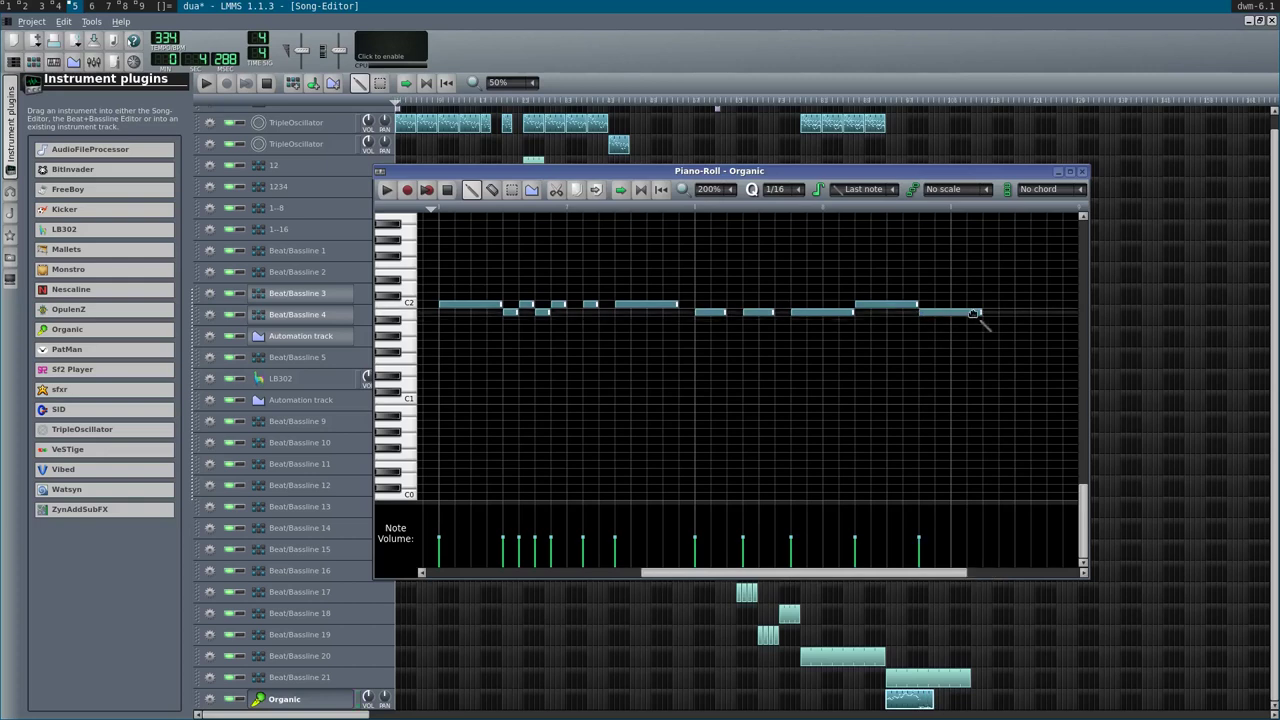
{"action": "left_click_drag", "start_coordinate": [982, 314], "coordinate": [950, 318]}
{"action": "key", "text": "space"}
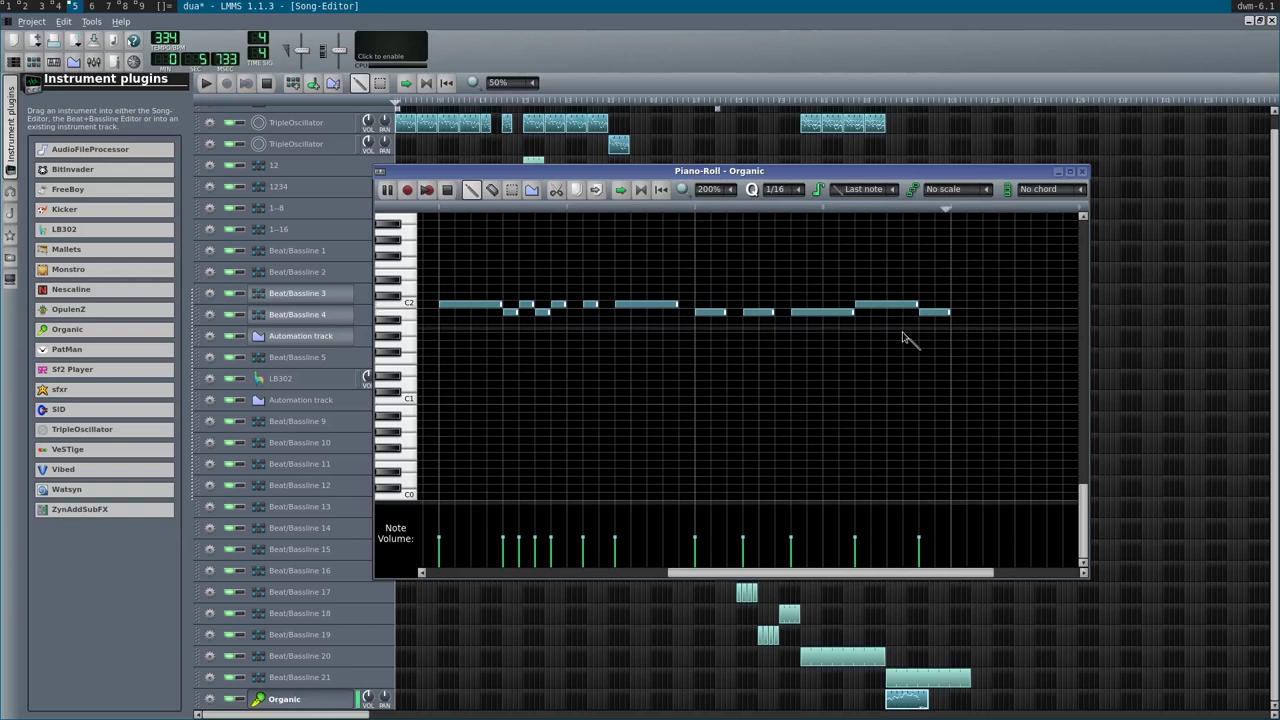
{"action": "scroll", "coordinate": [908, 340], "scroll_direction": "down", "scroll_amount": 2}
{"action": "key", "text": "space"}
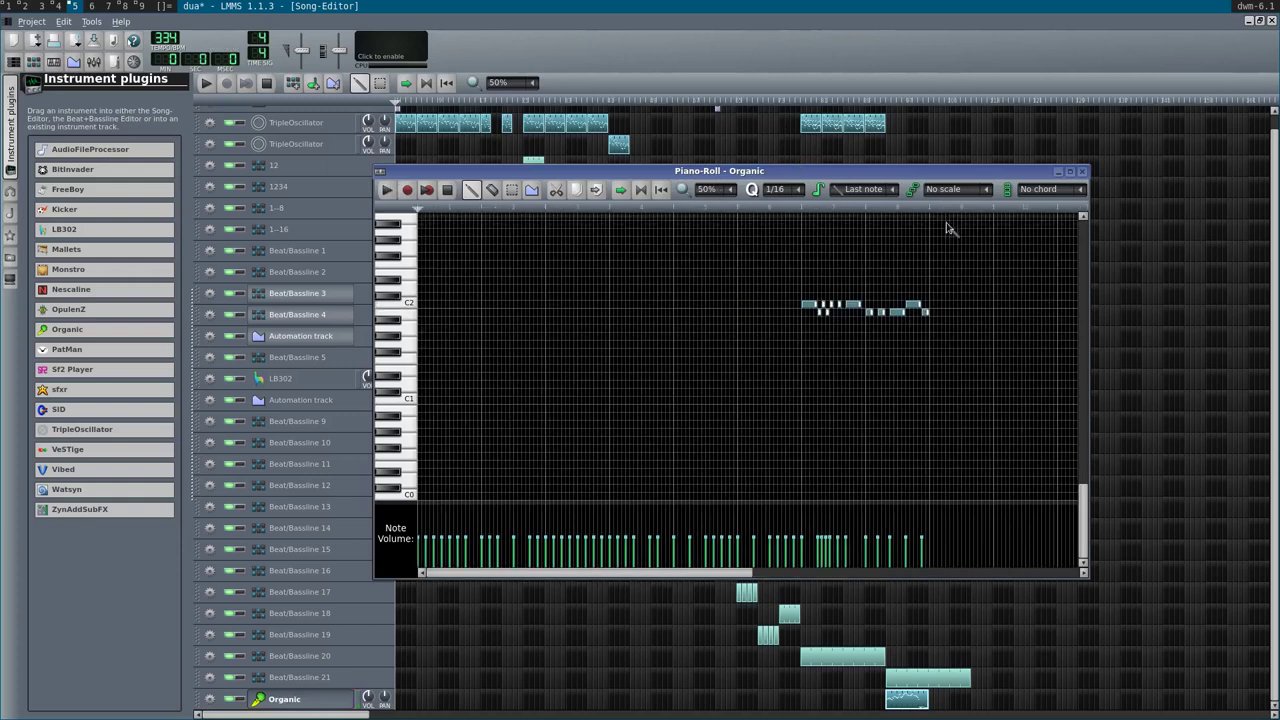
- Add a second Organic segment after the first, starting with dotted-eighth C2, sixteenth B1, eighth C2, sixteenth B1 and sixteenth C2
{"action": "left_click", "coordinate": [1083, 172]}
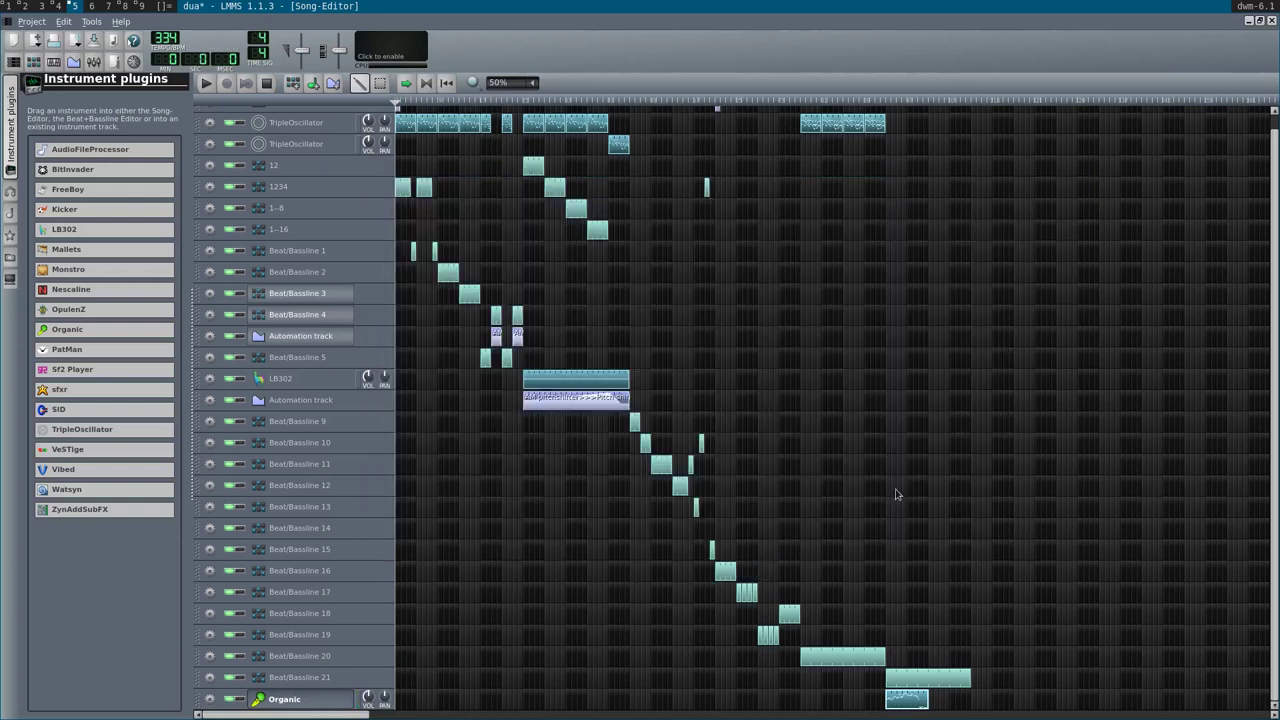
{"action": "double_click", "coordinate": [927, 703]}
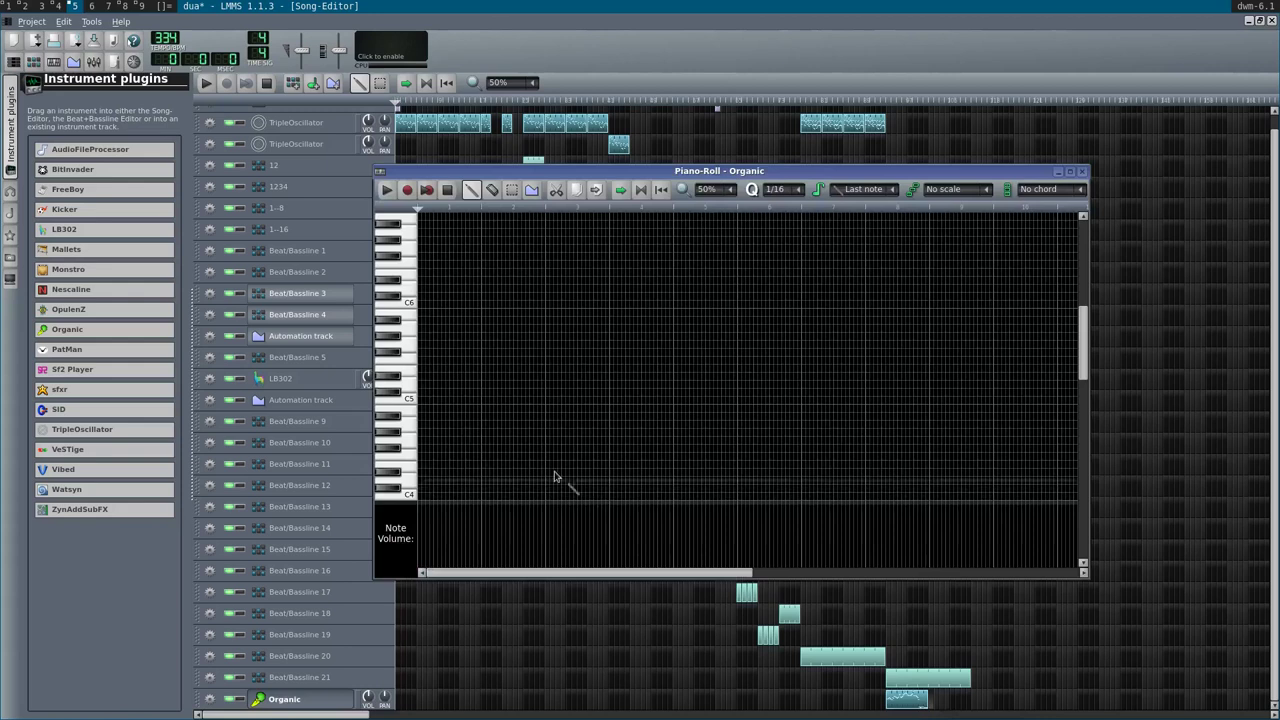
{"action": "scroll", "coordinate": [428, 434], "scroll_direction": "up", "scroll_amount": 3}
{"action": "left_click", "coordinate": [430, 432]}
{"action": "left_click_drag", "start_coordinate": [482, 431], "coordinate": [514, 432]}
{"action": "left_click", "coordinate": [520, 441]}
{"action": "left_click_drag", "start_coordinate": [606, 438], "coordinate": [651, 437]}
{"action": "left_click", "coordinate": [555, 432]}
{"action": "left_click", "coordinate": [612, 441]}
{"action": "left_click", "coordinate": [652, 433]}
- Add three separated dotted-eighth B1 notes, two completing the new segment's first bar and one opening the second, and play it
{"action": "left_click", "coordinate": [680, 441]}
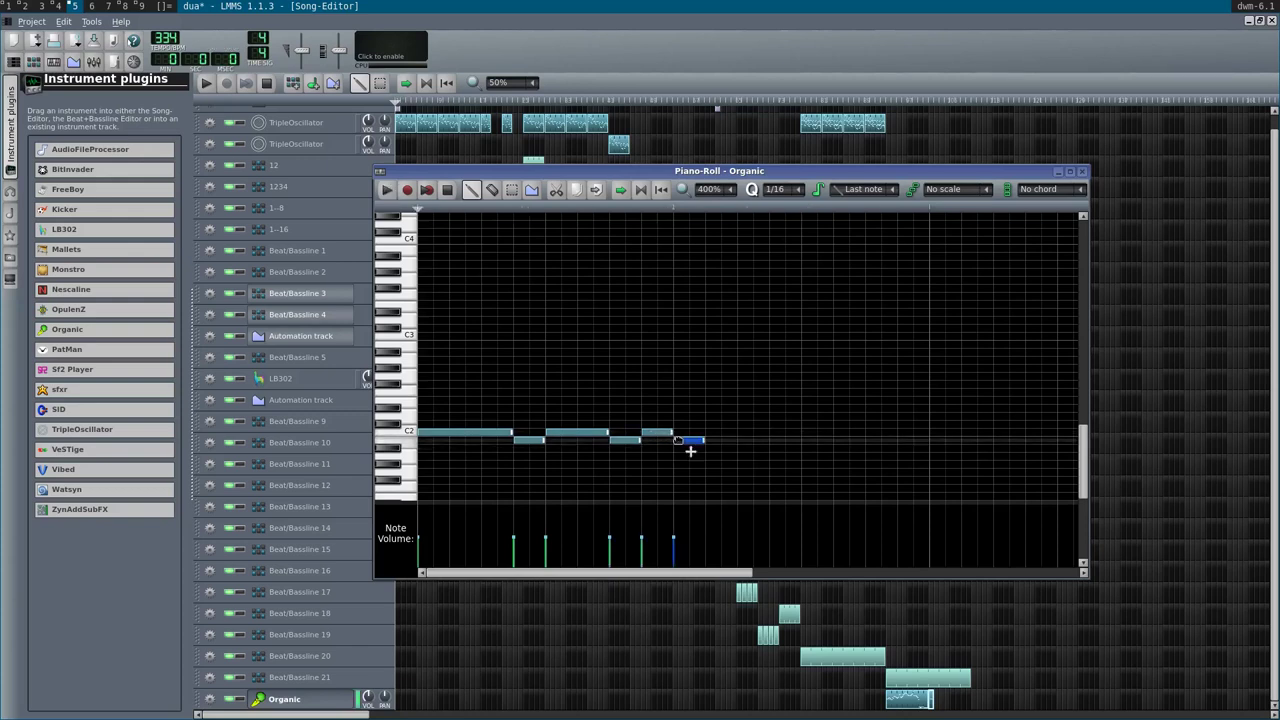
{"action": "left_click_drag", "start_coordinate": [705, 441], "coordinate": [768, 441]}
{"action": "left_click", "coordinate": [803, 441]}
{"action": "left_click", "coordinate": [940, 441]}
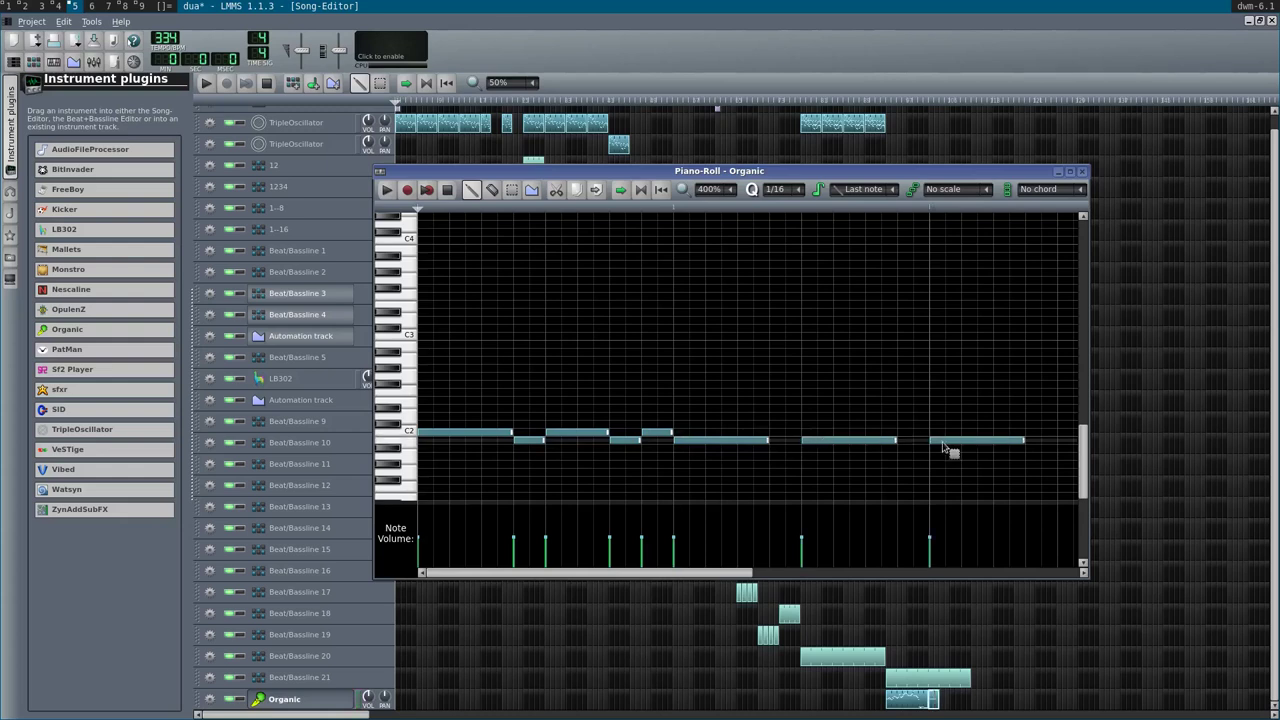
{"action": "scroll", "coordinate": [948, 450], "scroll_direction": "down", "scroll_amount": 1}
{"action": "key", "text": "space"}
{"action": "key", "text": "space"}
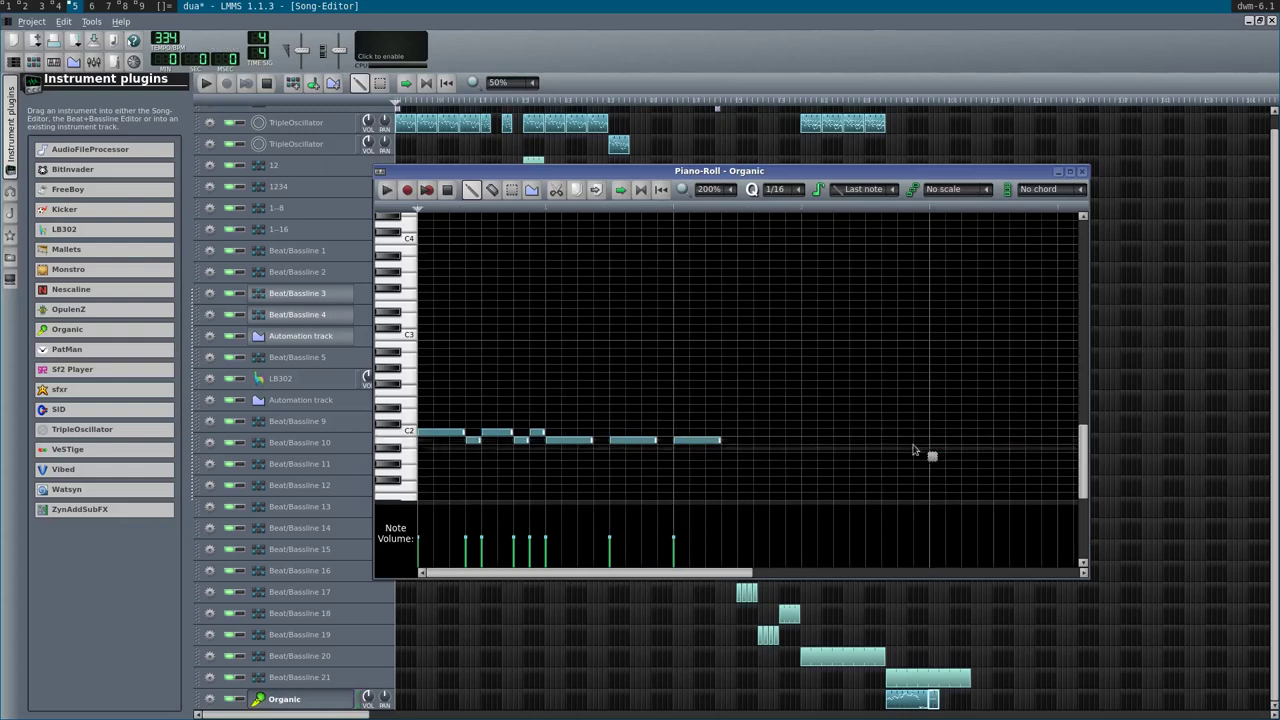
- Fill the rest of the second bar with six sixteenth-note C2s spaced an eighth note apart, and play it
{"action": "left_click", "coordinate": [734, 435]}
{"action": "left_click_drag", "start_coordinate": [767, 433], "coordinate": [734, 434]}
{"action": "left_click", "coordinate": [760, 433]}
{"action": "left_click", "coordinate": [792, 433]}
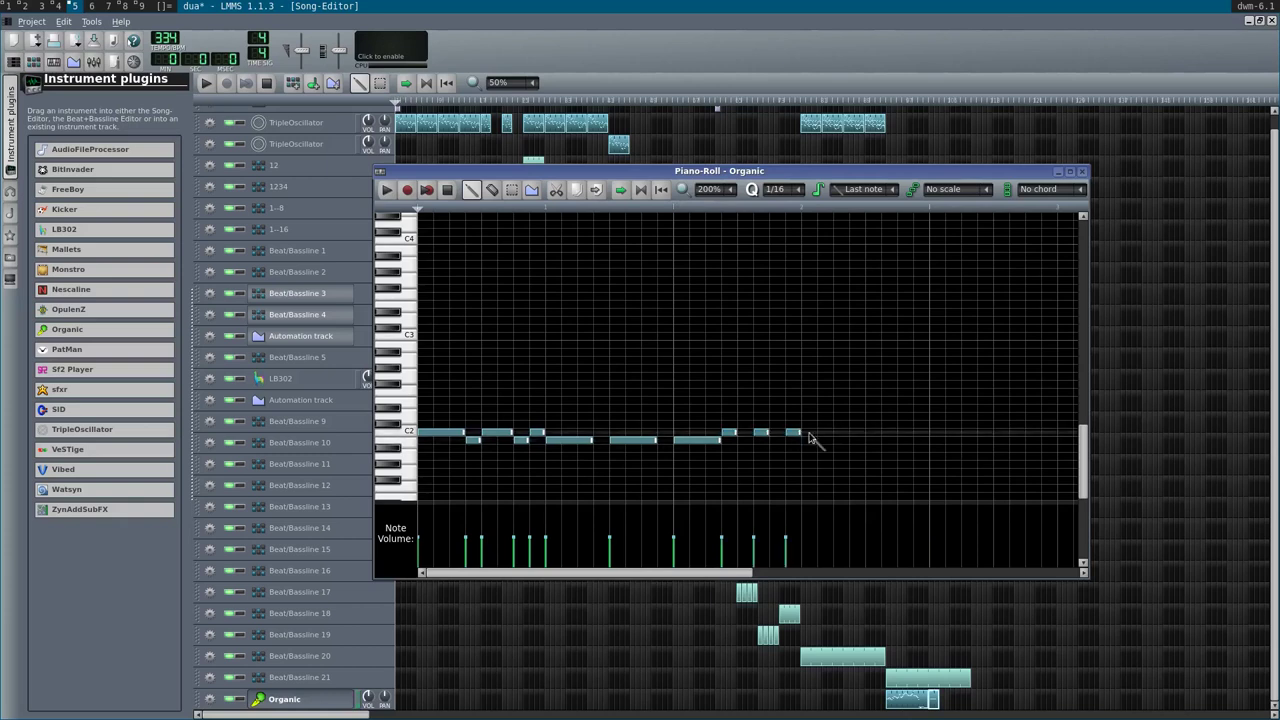
{"action": "left_click", "coordinate": [856, 433]}
{"action": "left_click", "coordinate": [888, 433]}
{"action": "key", "text": "space"}
{"action": "key", "text": "space"}
- Fill the third bar with one full-bar C2, maximize the Piano-Roll and play the segment
{"action": "left_click", "coordinate": [934, 433]}
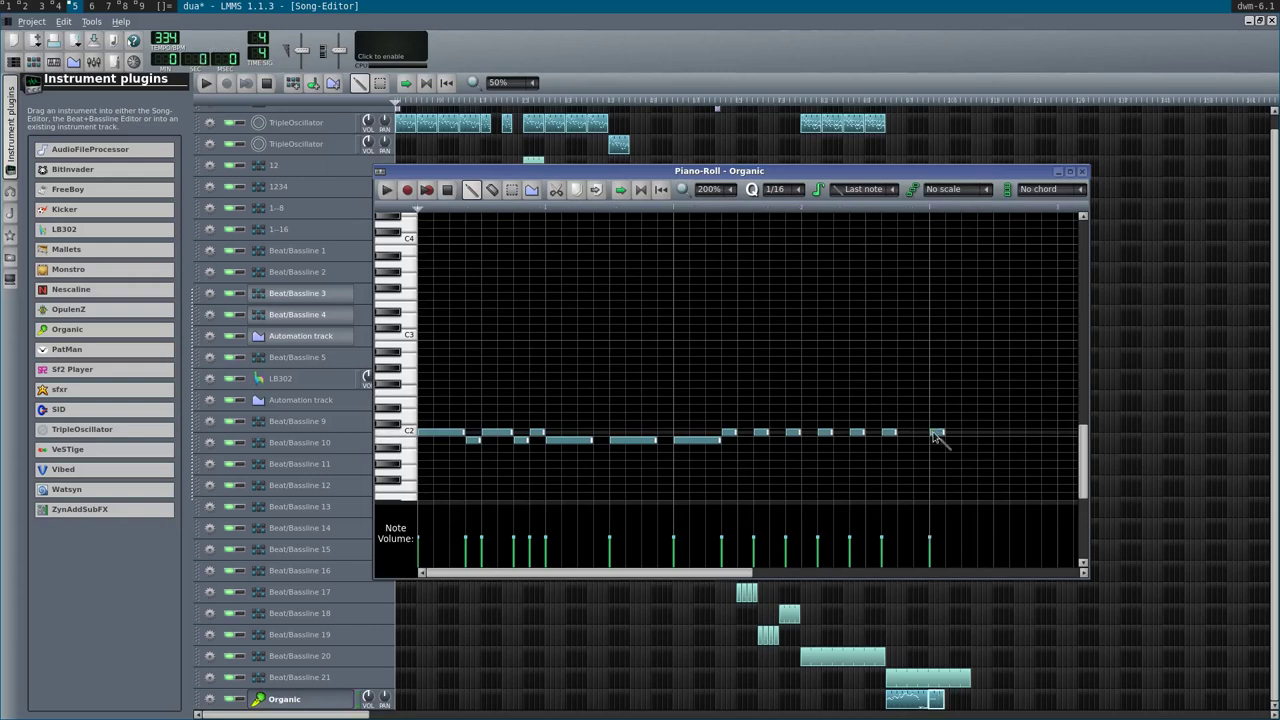
{"action": "scroll", "coordinate": [934, 437], "scroll_direction": "down", "scroll_amount": 2, "text": "ctrl"}
{"action": "left_click_drag", "start_coordinate": [548, 432], "coordinate": [608, 433]}
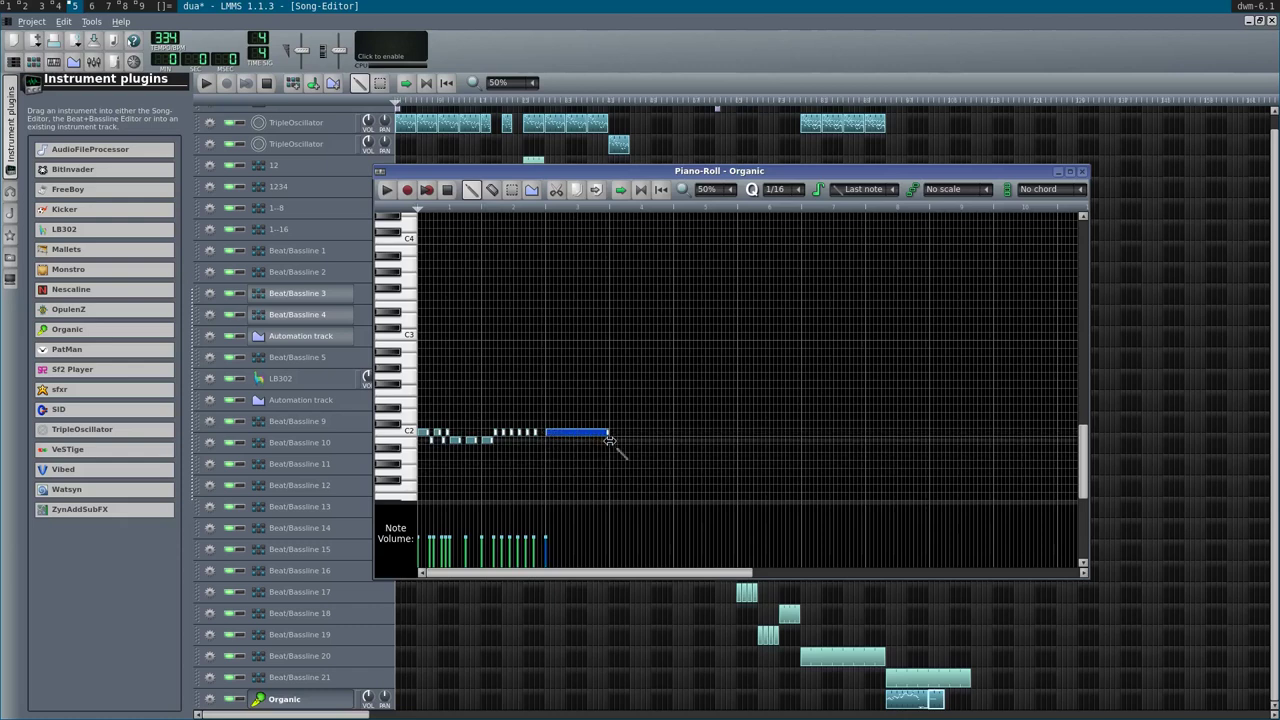
{"action": "left_click", "coordinate": [1069, 171]}
{"action": "key", "text": "space"}
{"action": "scroll", "coordinate": [540, 455], "scroll_direction": "up", "scroll_amount": 2, "text": "ctrl"}
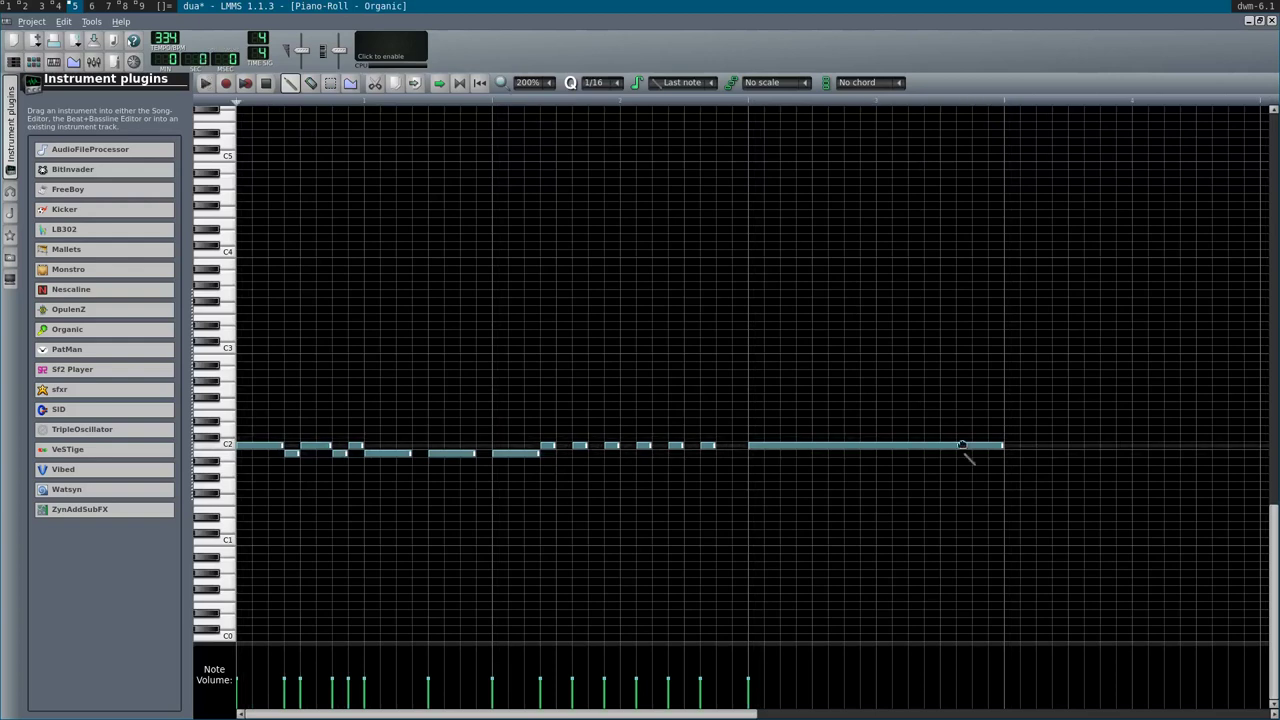
- Fill the fourth bar with four consecutive quarter-note B1s and play the segment
{"action": "left_click", "coordinate": [1008, 454]}
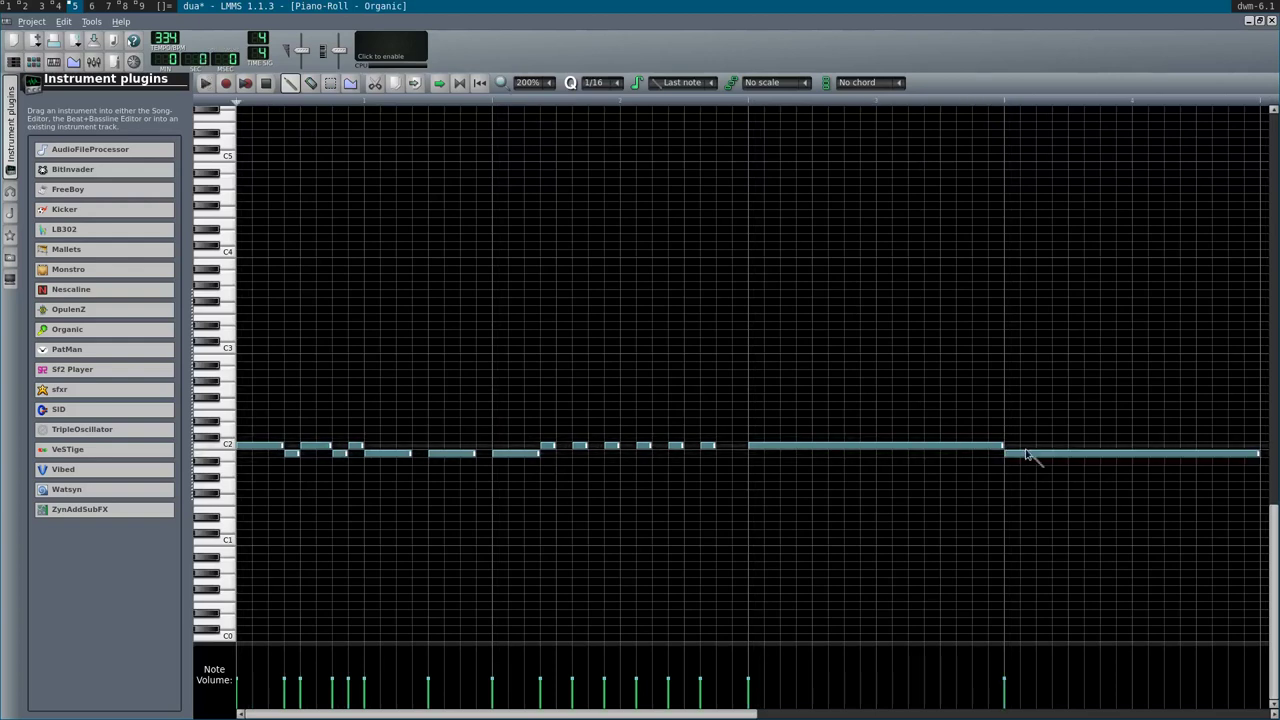
{"action": "scroll", "coordinate": [1034, 457], "scroll_direction": "right", "scroll_amount": 3}
{"action": "left_click_drag", "start_coordinate": [1047, 457], "coordinate": [854, 456]}
{"action": "left_click", "coordinate": [872, 456]}
{"action": "right_click", "coordinate": [884, 456]}
{"action": "left_click", "coordinate": [868, 456]}
{"action": "left_click", "coordinate": [932, 456]}
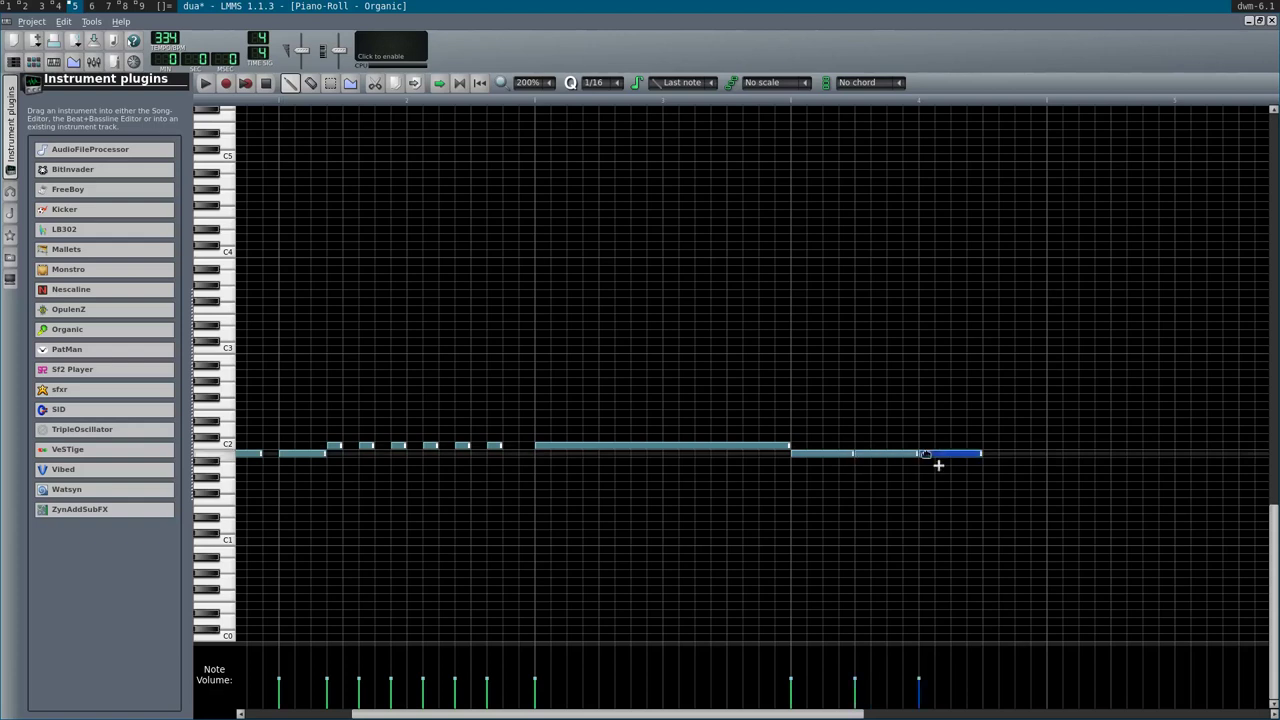
{"action": "left_click", "coordinate": [986, 456]}
{"action": "key", "text": "space"}
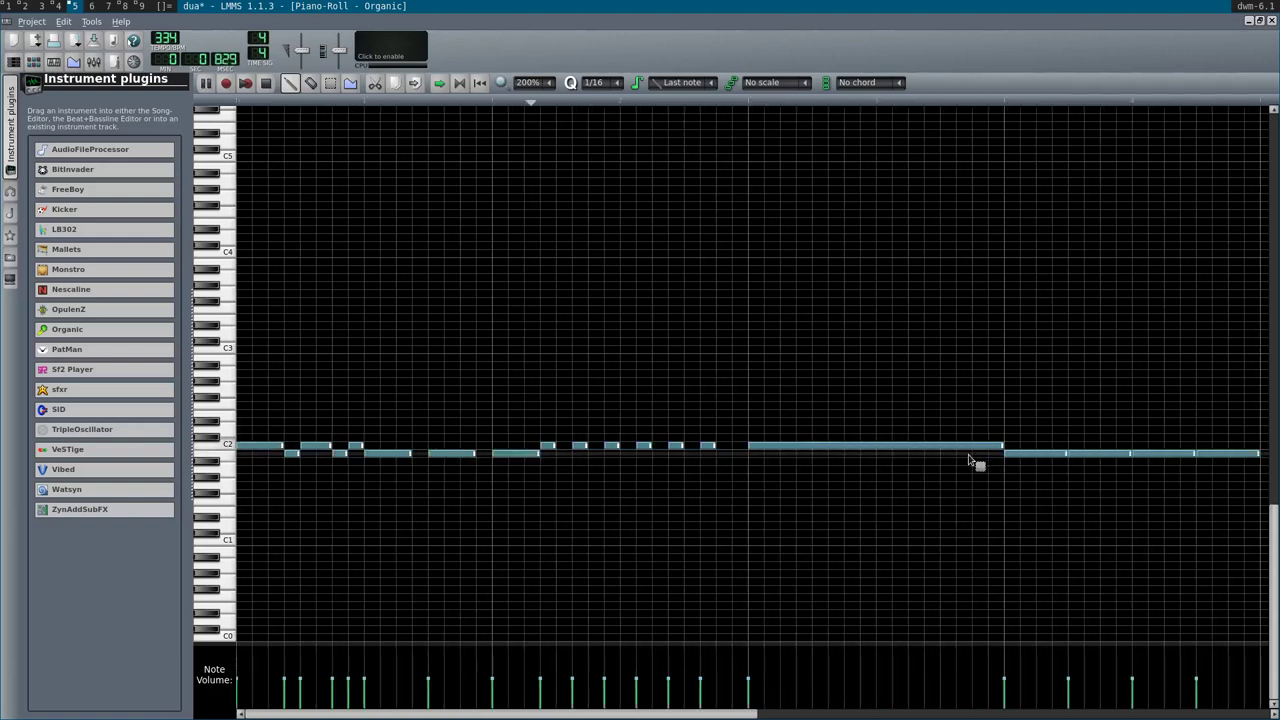
{"action": "scroll", "coordinate": [970, 458], "scroll_direction": "down", "scroll_amount": 1}
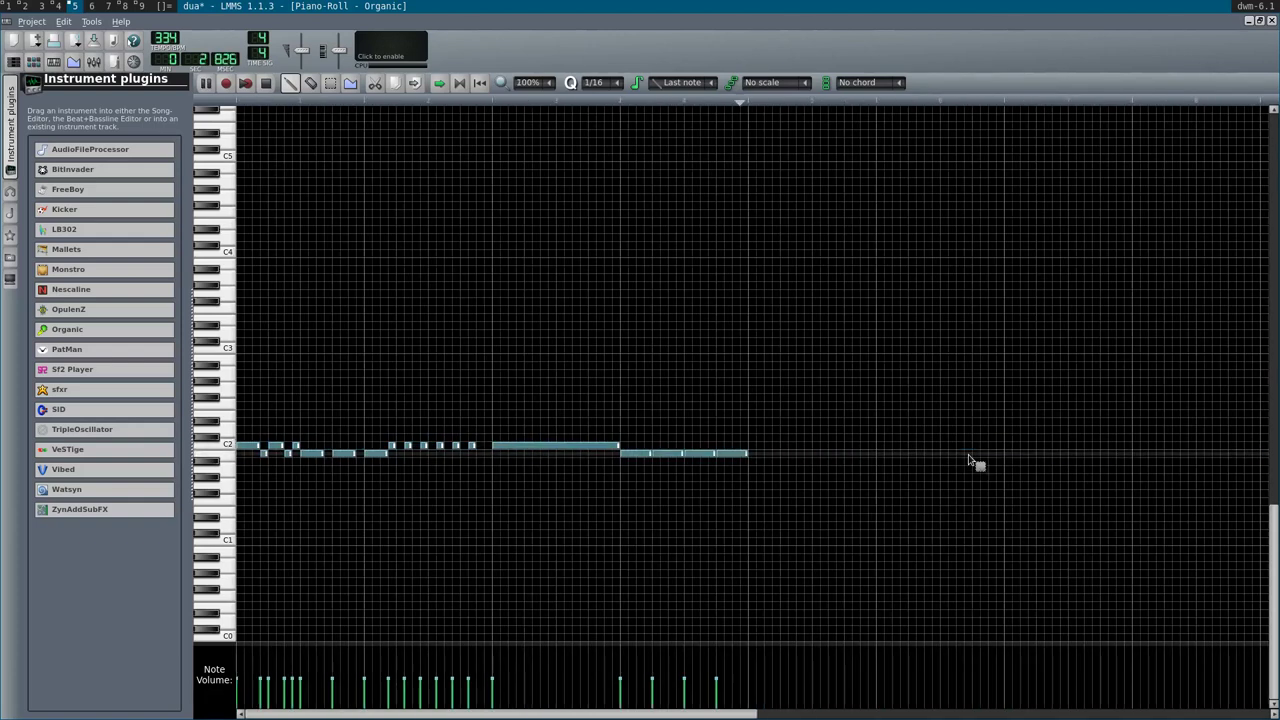
{"action": "key", "text": "space"}
- Fill the fifth bar with four dotted-eighth C2 notes, one on each beat
{"action": "left_click", "coordinate": [756, 446]}
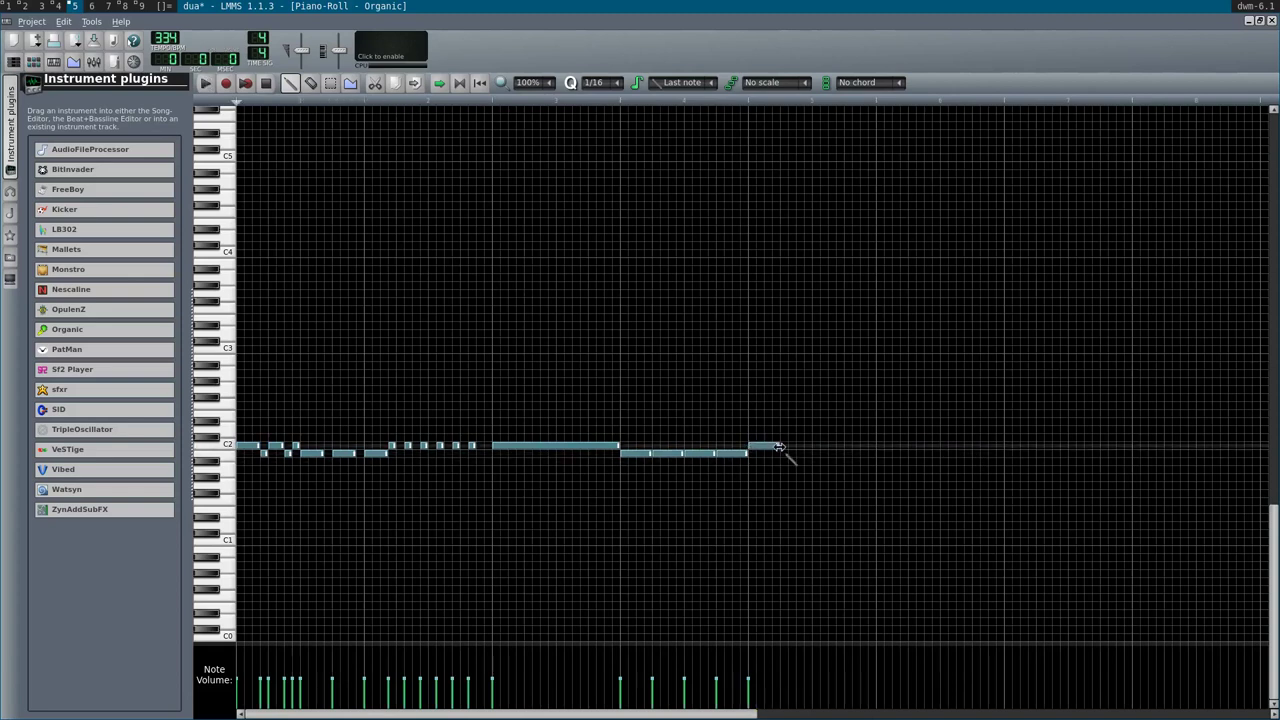
{"action": "left_click_drag", "start_coordinate": [779, 446], "coordinate": [765, 445]}
{"action": "left_click", "coordinate": [785, 447]}
{"action": "left_click", "coordinate": [848, 446]}
- Fill the sixth bar with three eighth-note B1s and one seven-sixteenths B1, and the seventh with two seven-sixteenths C2s on beats one and three
{"action": "left_click", "coordinate": [882, 456]}
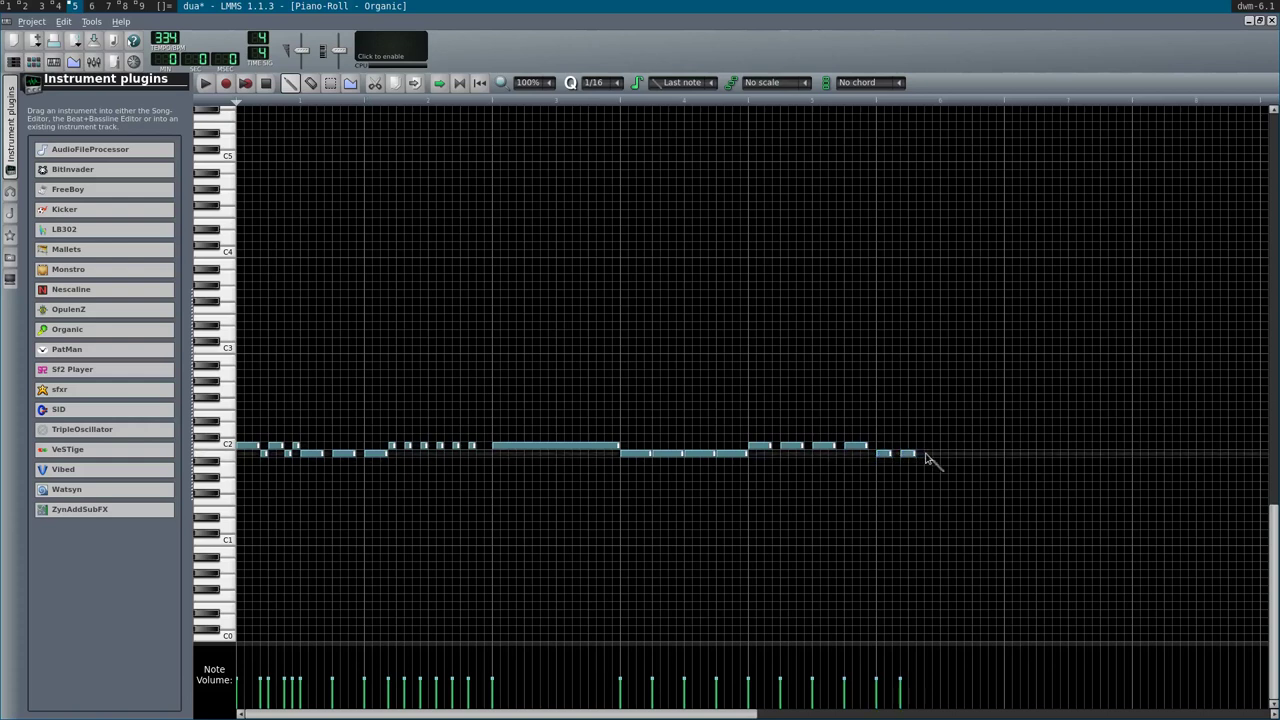
{"action": "left_click", "coordinate": [929, 456]}
{"action": "left_click", "coordinate": [953, 456]}
{"action": "left_click_drag", "start_coordinate": [963, 460], "coordinate": [998, 462]}
{"action": "left_click", "coordinate": [1010, 446]}
{"action": "left_click", "coordinate": [1075, 447]}
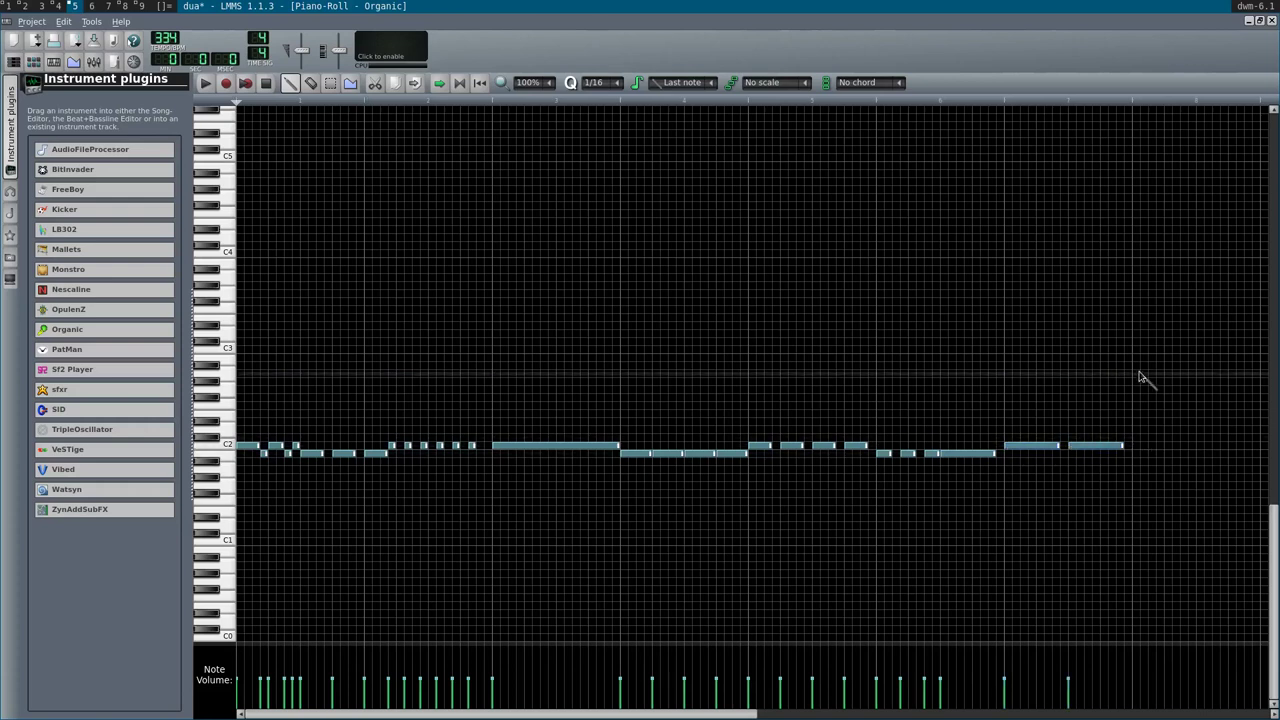
{"action": "left_click", "coordinate": [1137, 311]}
{"action": "left_click_drag", "start_coordinate": [1190, 316], "coordinate": [1157, 320]}
{"action": "left_click", "coordinate": [1155, 316]}
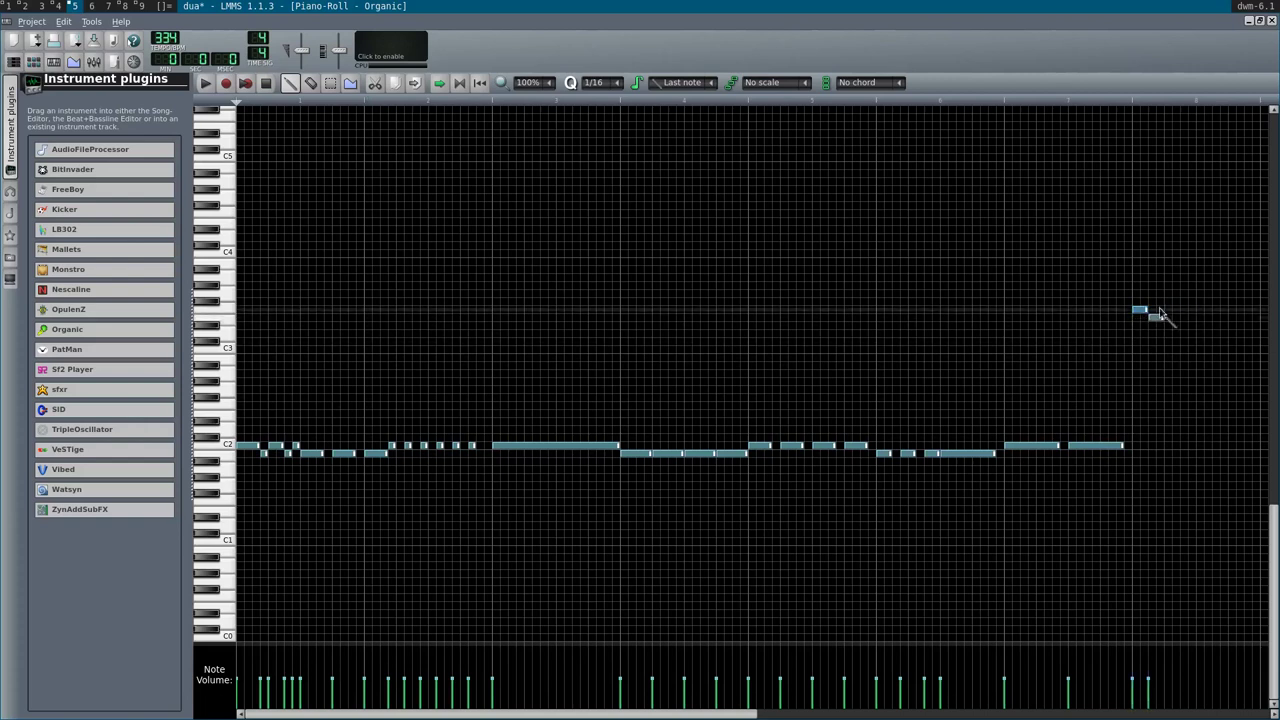
{"action": "left_click", "coordinate": [1168, 293]}
{"action": "left_click", "coordinate": [1176, 317]}
{"action": "left_click", "coordinate": [1200, 293]}
{"action": "left_click", "coordinate": [1214, 317]}
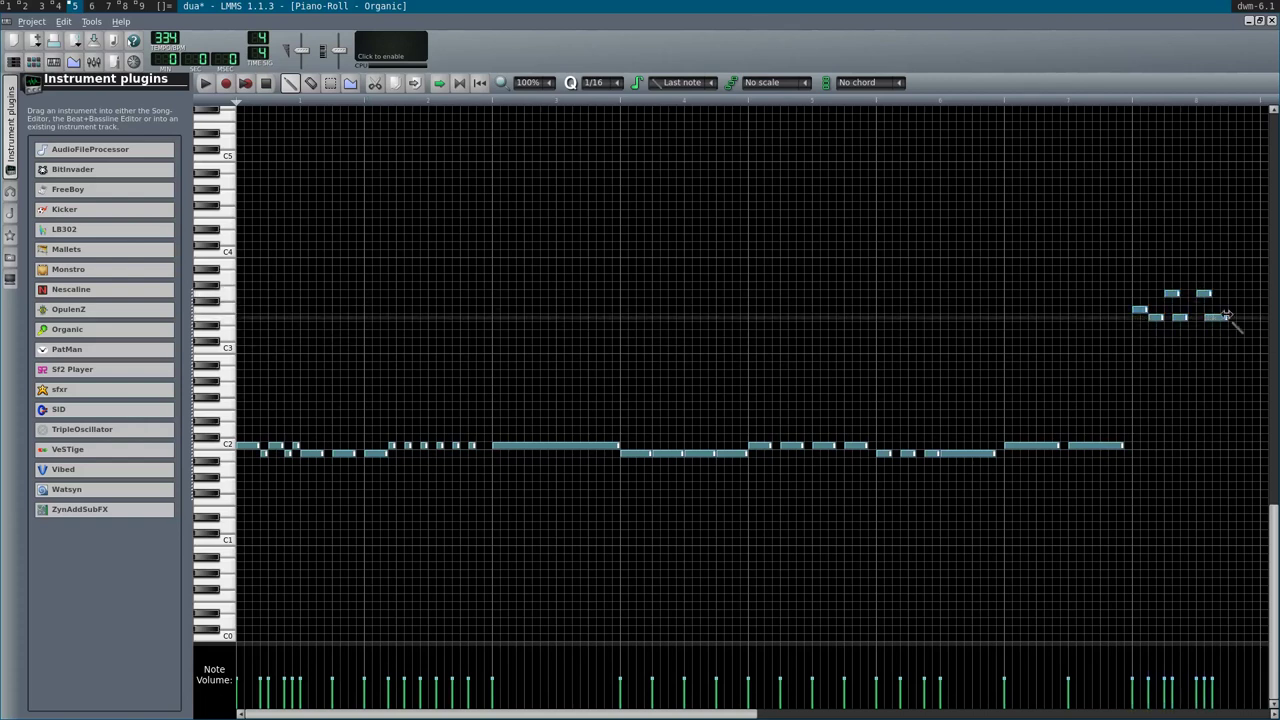
{"action": "left_click", "coordinate": [1248, 293]}
{"action": "left_click", "coordinate": [1240, 304]}
{"action": "mouse_move", "coordinate": [1254, 314]}
{"action": "left_mouse_down"}
{"action": "mouse_move", "coordinate": [1236, 306]}
{"action": "mouse_move", "coordinate": [1250, 312]}
{"action": "left_mouse_up"}
{"action": "right_click", "coordinate": [1247, 305]}
{"action": "right_click", "coordinate": [1252, 294]}
{"action": "right_click", "coordinate": [1204, 294]}
{"action": "right_click", "coordinate": [1216, 318]}
{"action": "right_click", "coordinate": [1172, 294]}
{"action": "right_click", "coordinate": [1179, 317]}
{"action": "right_click", "coordinate": [1155, 317]}
{"action": "right_click", "coordinate": [1140, 310]}
- Fill the eighth bar with a scattered, zigzagging series of sixteenth notes between C#3 and G#3
{"action": "left_click", "coordinate": [1140, 310]}
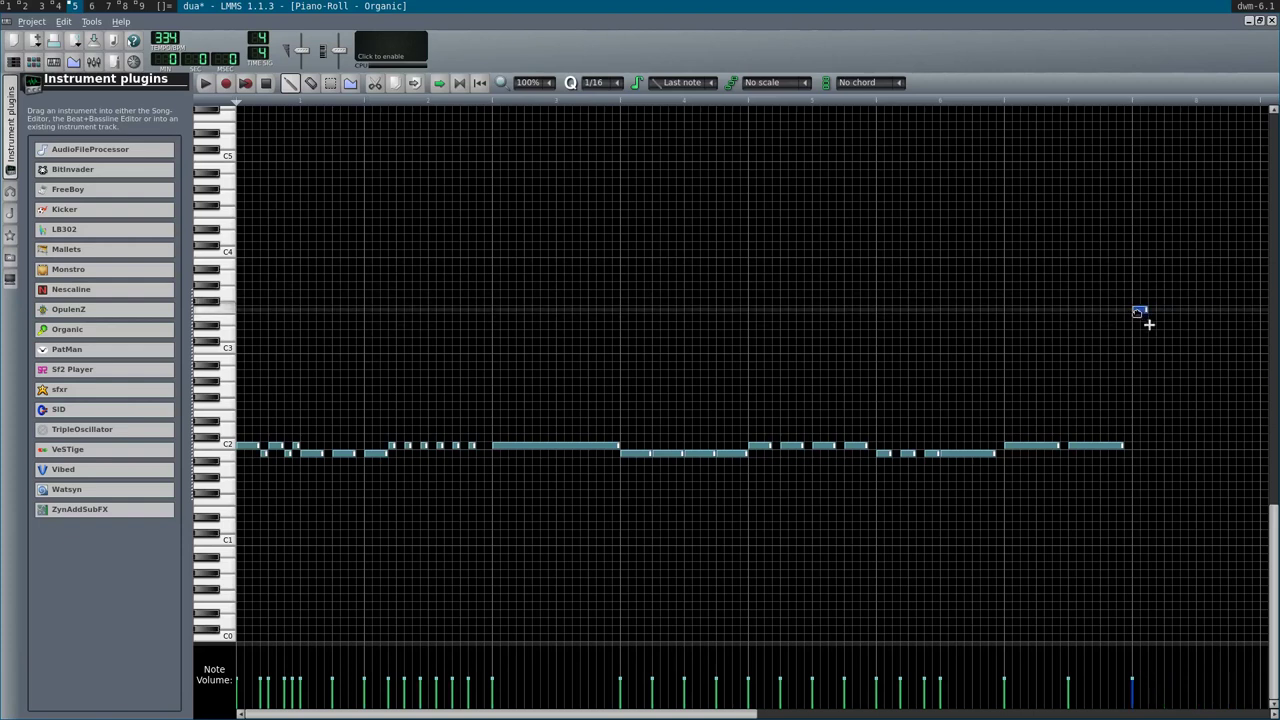
{"action": "left_click", "coordinate": [1152, 310]}
{"action": "left_click", "coordinate": [1147, 325]}
{"action": "left_click", "coordinate": [1163, 317]}
{"action": "left_click", "coordinate": [1179, 301]}
{"action": "left_click", "coordinate": [1187, 333]}
{"action": "left_click", "coordinate": [1203, 341]}
{"action": "left_click", "coordinate": [1227, 301]}
{"action": "left_click", "coordinate": [1235, 293]}
{"action": "scroll", "coordinate": [1272, 338], "scroll_direction": "up", "scroll_amount": 5}
{"action": "left_click", "coordinate": [1255, 446]}
{"action": "left_click", "coordinate": [1241, 461]}
{"action": "left_click", "coordinate": [1215, 486]}
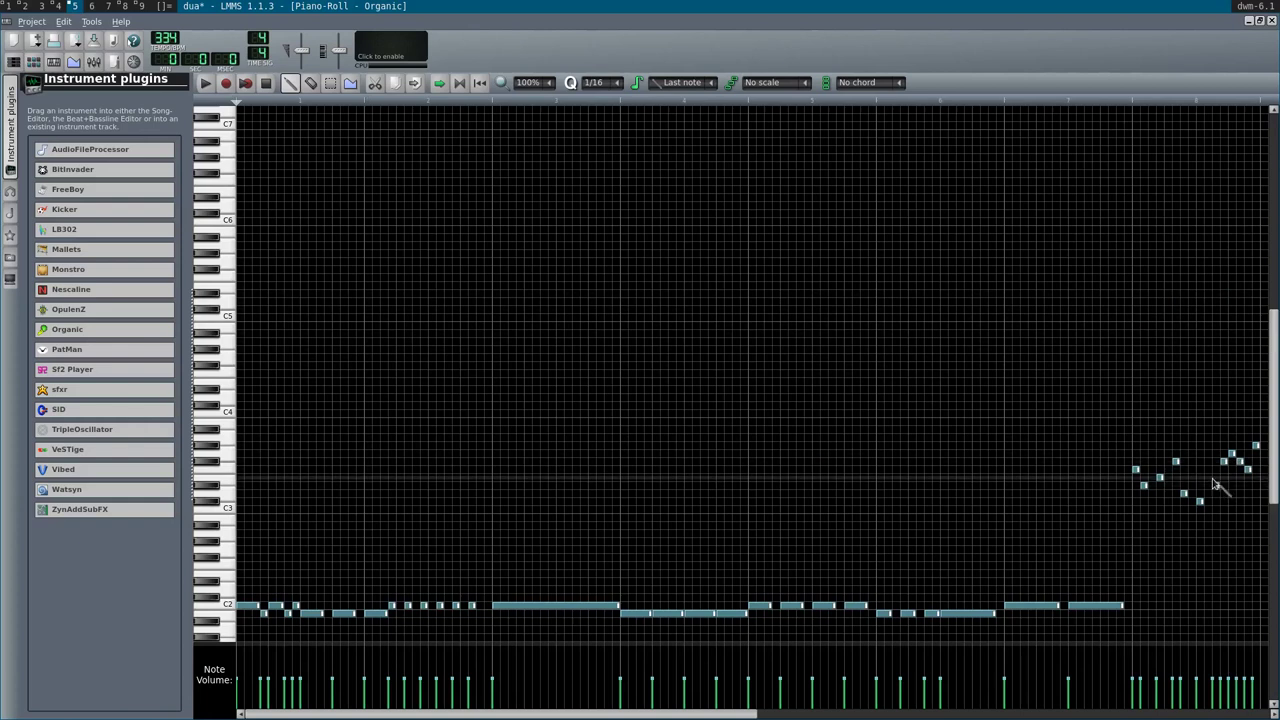
{"action": "left_click", "coordinate": [1151, 494]}
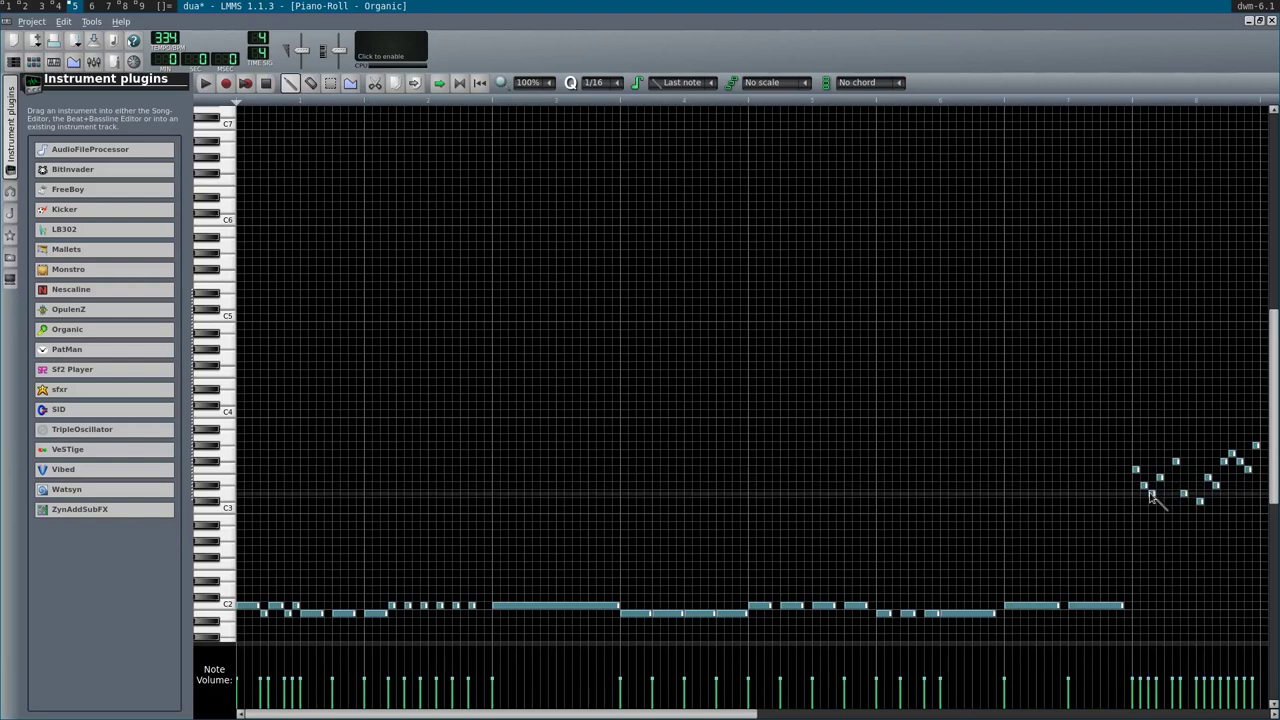
- Play the Organic segment, close the Piano-Roll and listen to the arrangement in the Song-Editor
{"action": "key", "text": "space"}
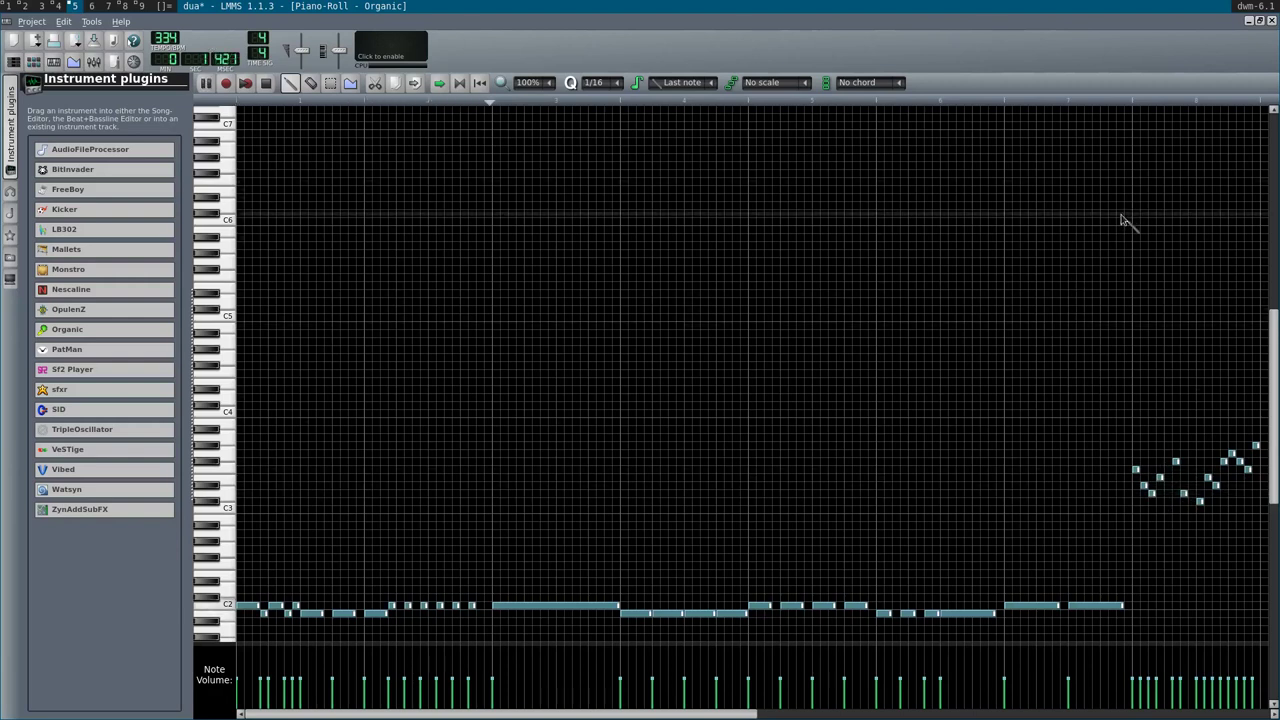
{"action": "left_click", "coordinate": [1271, 21]}
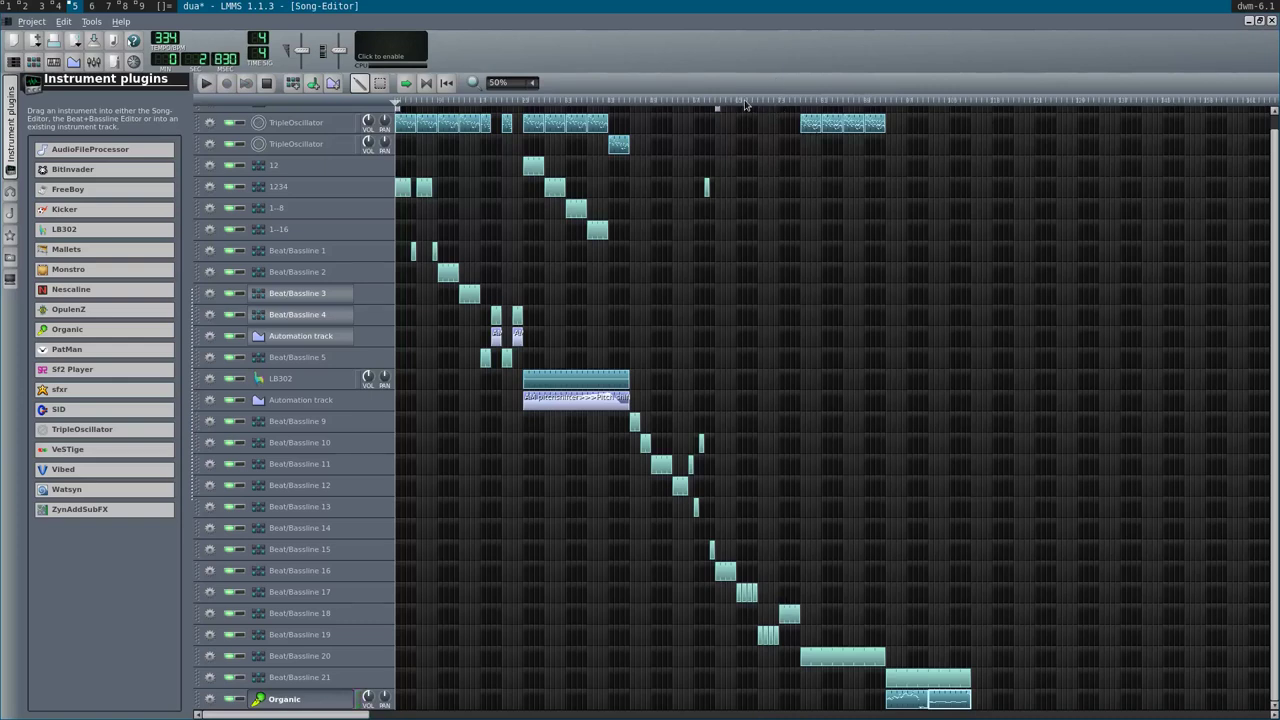
{"action": "scroll", "coordinate": [817, 351], "scroll_direction": "down", "scroll_amount": 1}
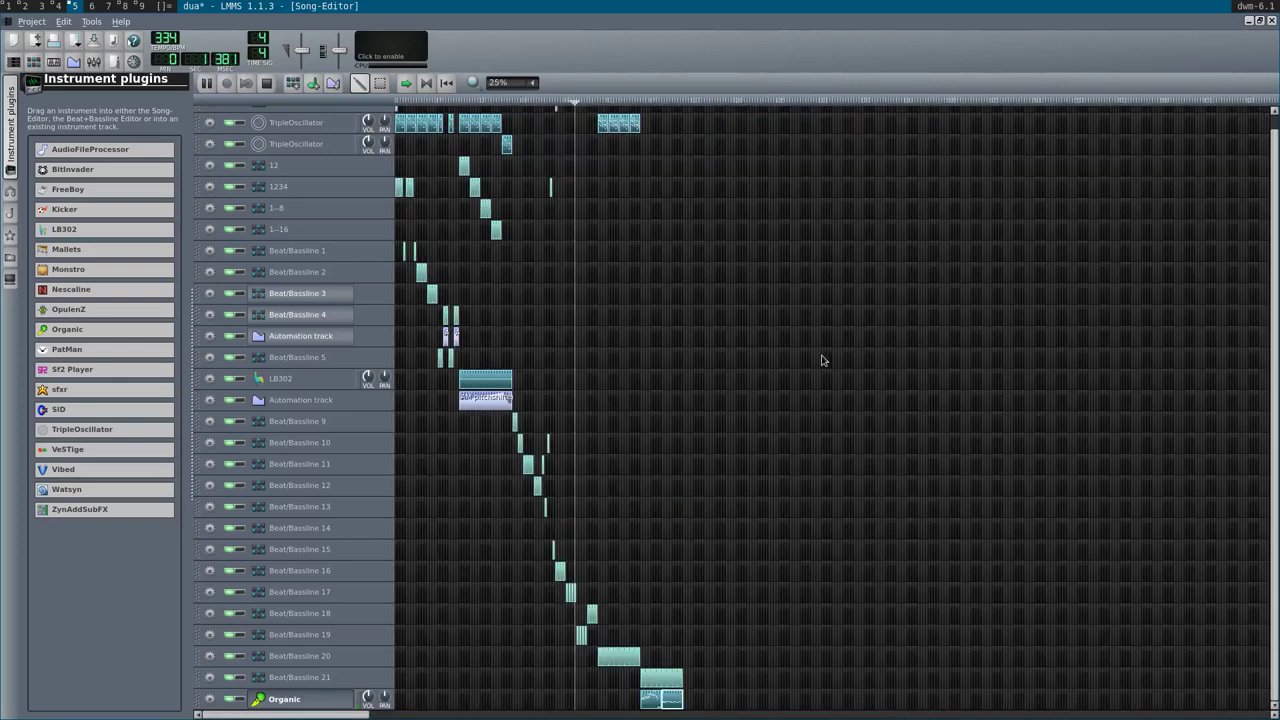
{"action": "scroll", "coordinate": [822, 360], "scroll_direction": "up", "scroll_amount": 1}
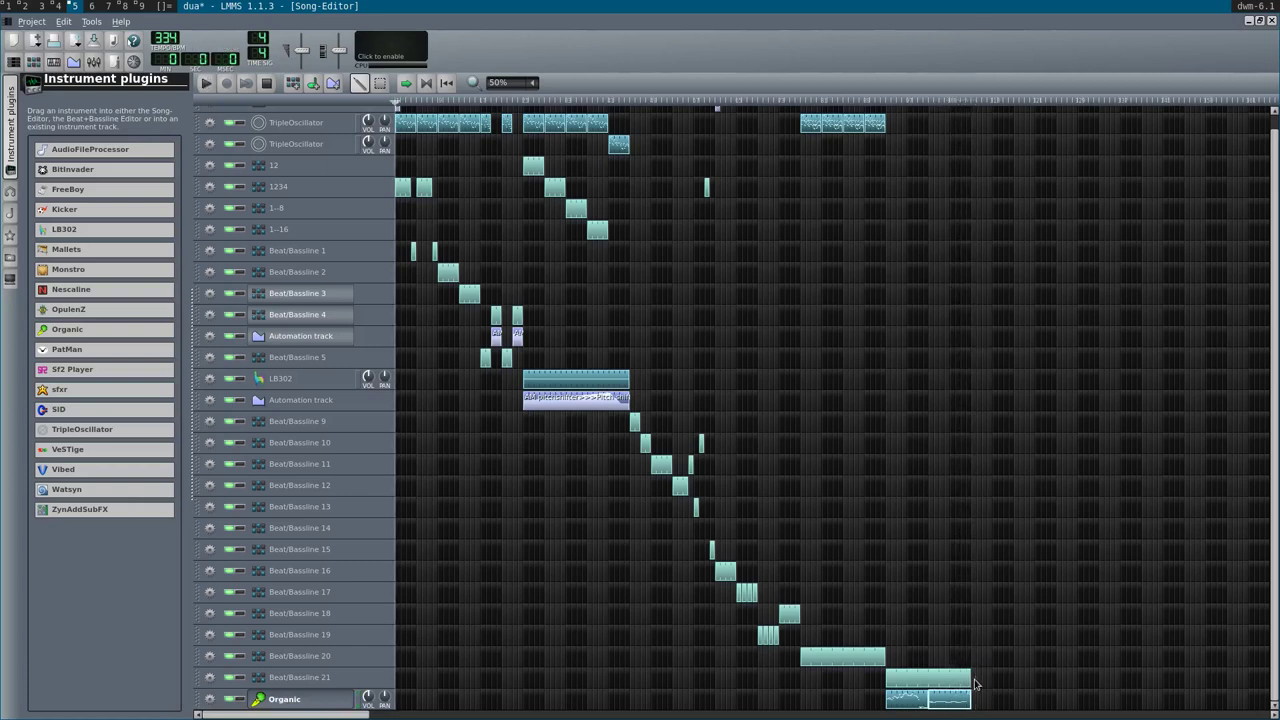
- Add a four-bar Beat/Bassline 21 segment directly after the existing one and play the song around the preceding sections
{"action": "left_click_drag", "start_coordinate": [980, 679], "coordinate": [991, 680]}
{"action": "left_click", "coordinate": [955, 104]}
{"action": "key", "text": "space"}
{"action": "left_click", "coordinate": [862, 104]}
{"action": "key", "text": "space"}
{"action": "key", "text": "space"}
- Copy the last segment of the first TripleOscillator track and paste it at the start of the new Beat/Bassline 21 segment
{"action": "right_click", "coordinate": [871, 127]}
{"action": "left_click", "coordinate": [897, 187]}
{"action": "right_click", "coordinate": [970, 124]}
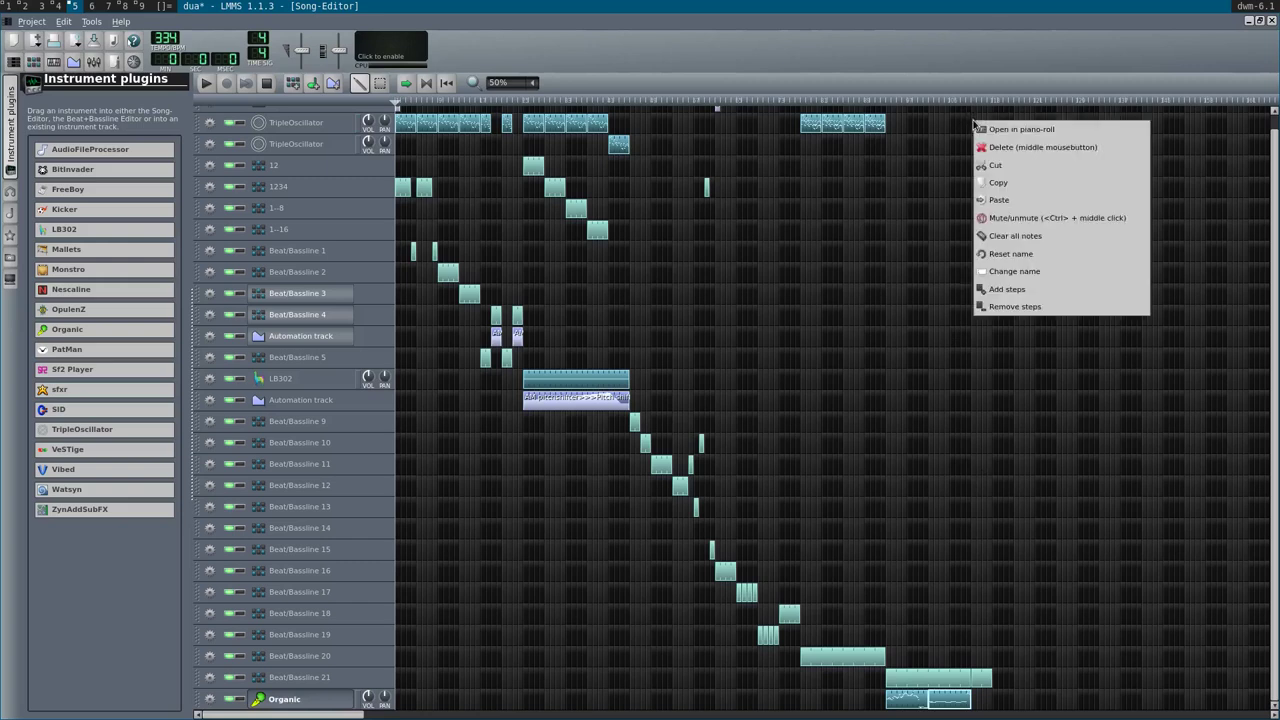
{"action": "left_click", "coordinate": [995, 200]}
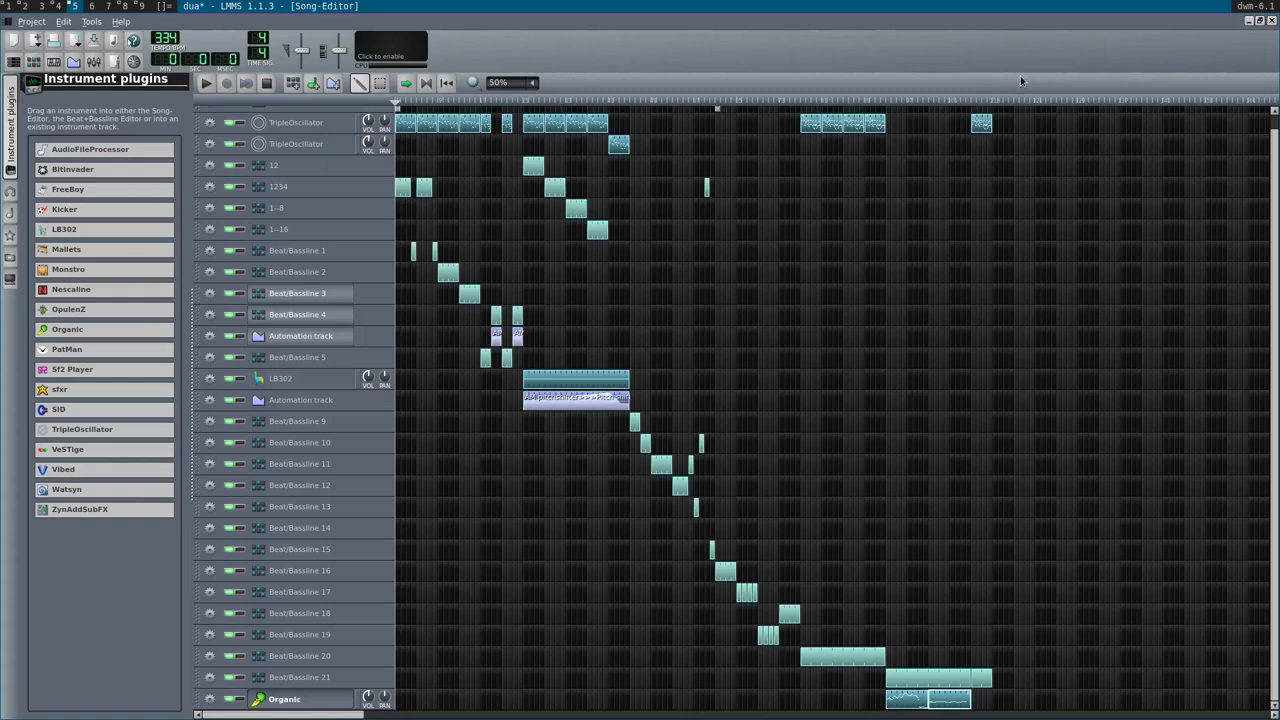
{"action": "scroll", "coordinate": [453, 237], "scroll_direction": "up", "scroll_amount": 1}
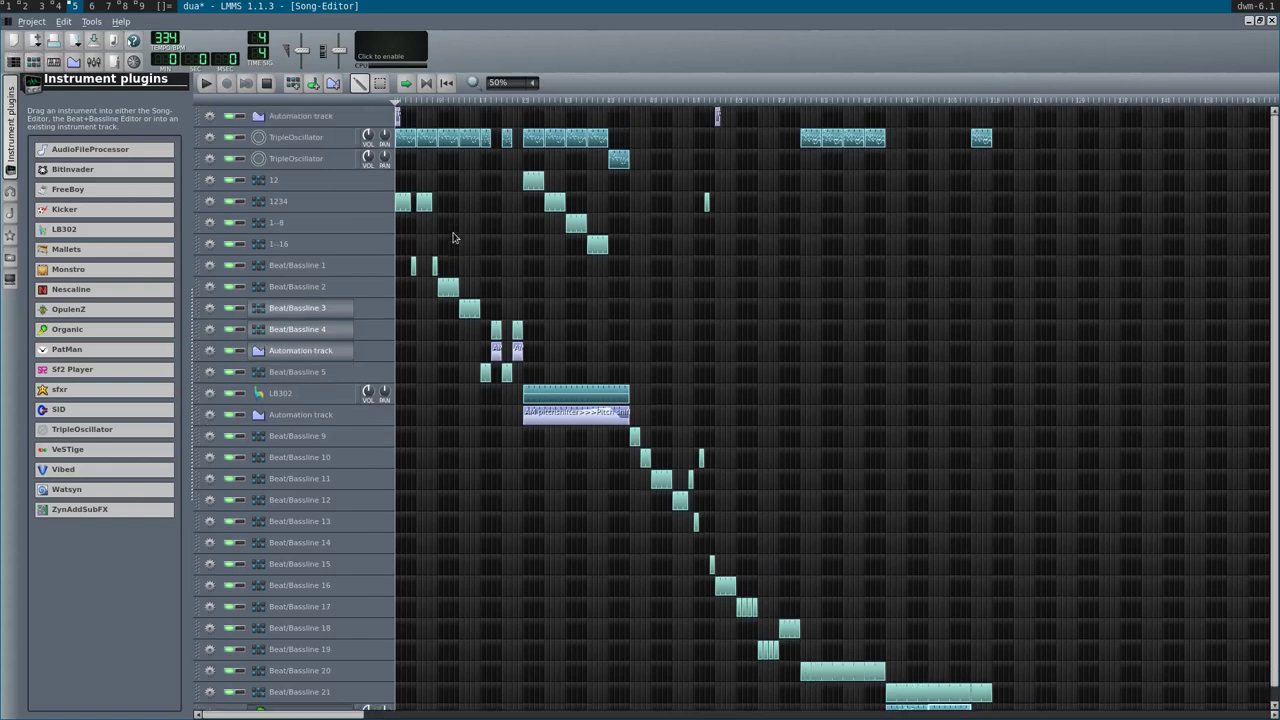
{"action": "scroll", "coordinate": [453, 237], "scroll_direction": "down", "scroll_amount": 1}
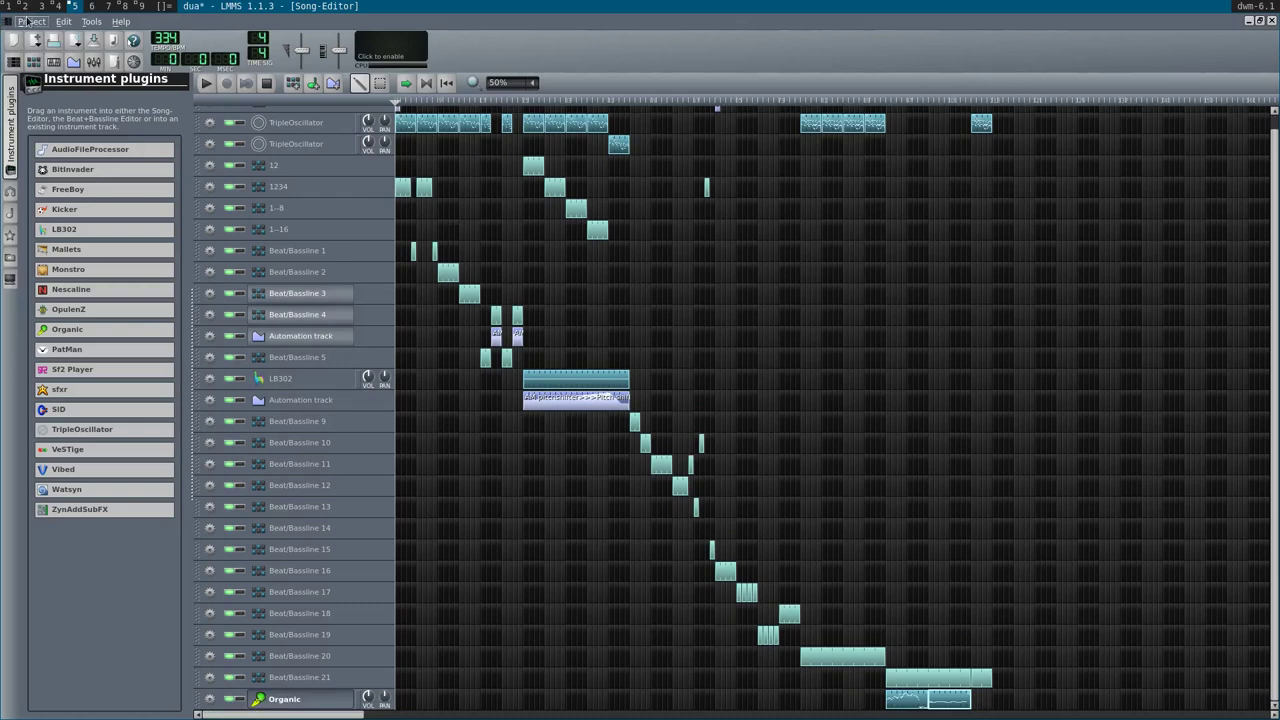
{"action": "left_click", "coordinate": [28, 20]}
{"action": "left_click", "coordinate": [28, 20]}
- Add an Amplifier effect to the effects chain of the first TripleOscillator track
{"action": "left_click", "coordinate": [296, 123]}
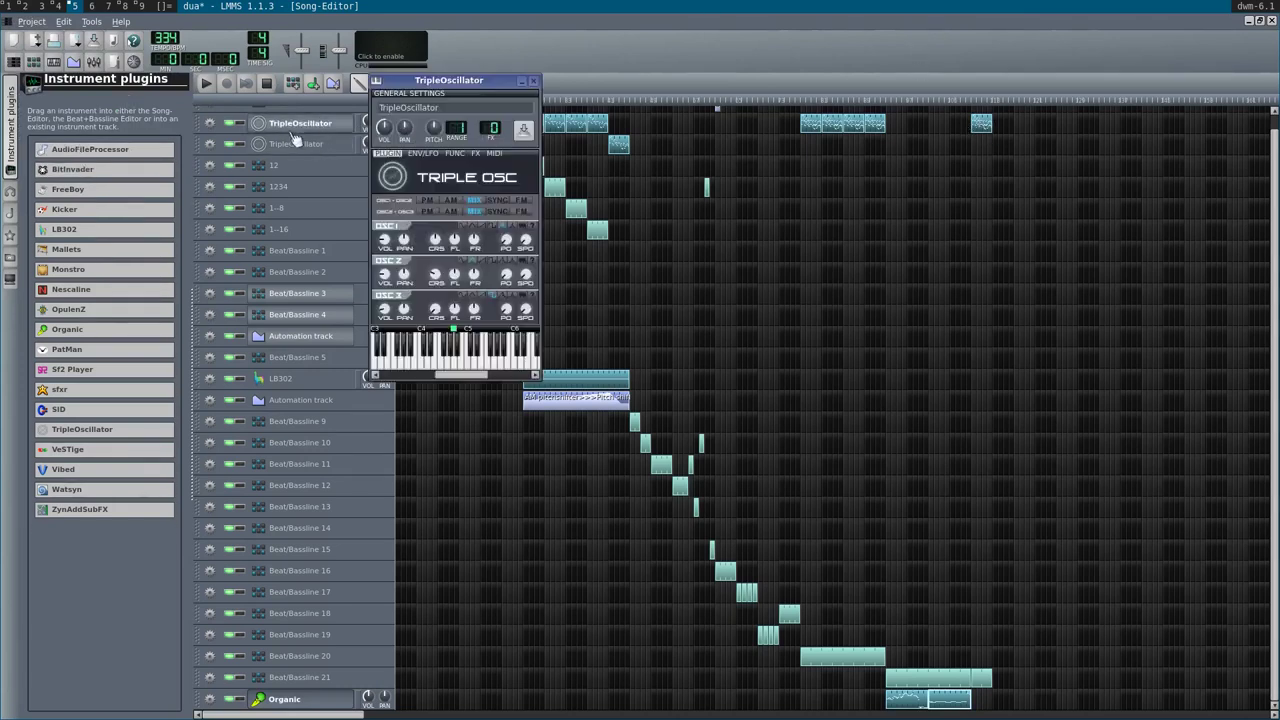
{"action": "left_click", "coordinate": [475, 153]}
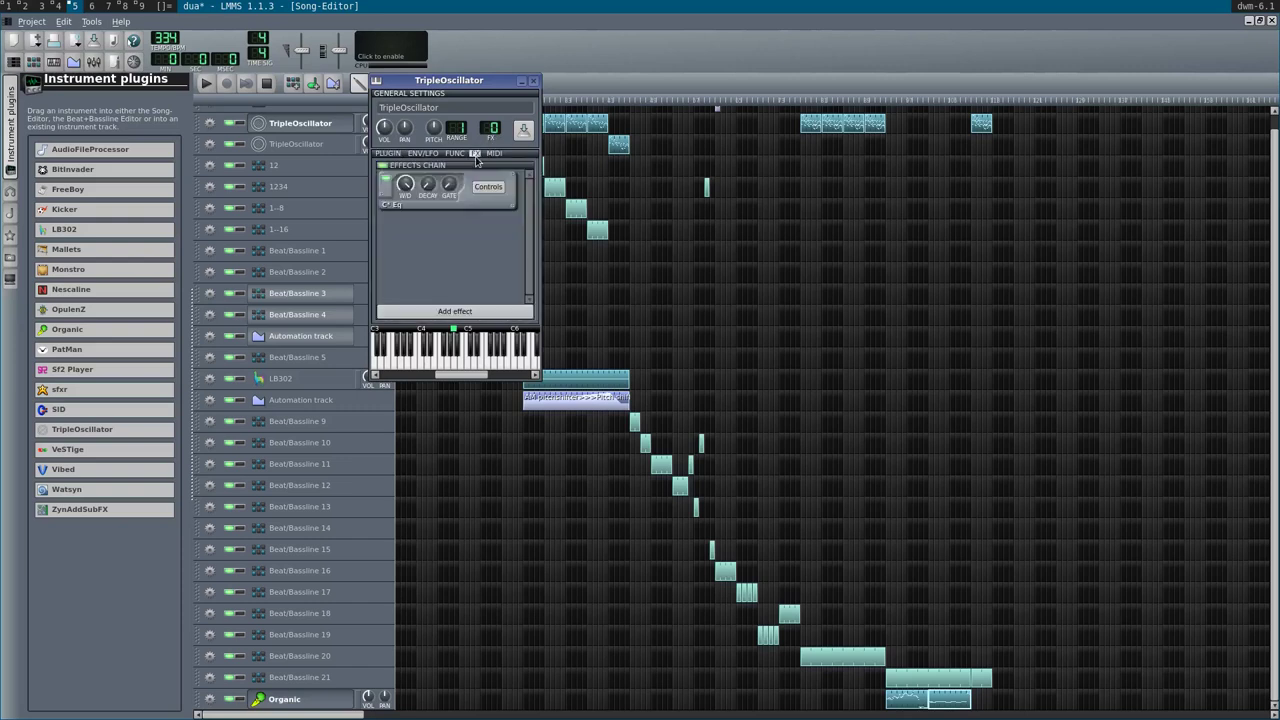
{"action": "left_click", "coordinate": [455, 311]}
{"action": "double_click", "coordinate": [480, 218]}
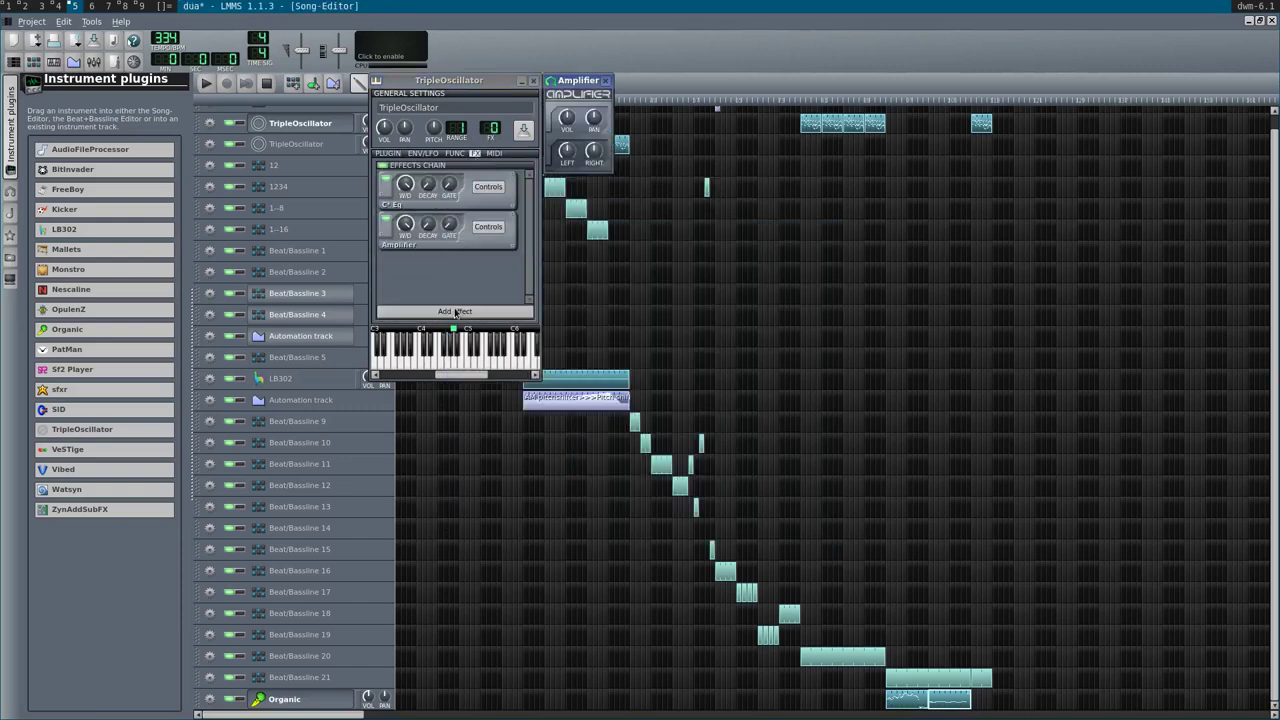
{"action": "left_click", "coordinate": [620, 372]}
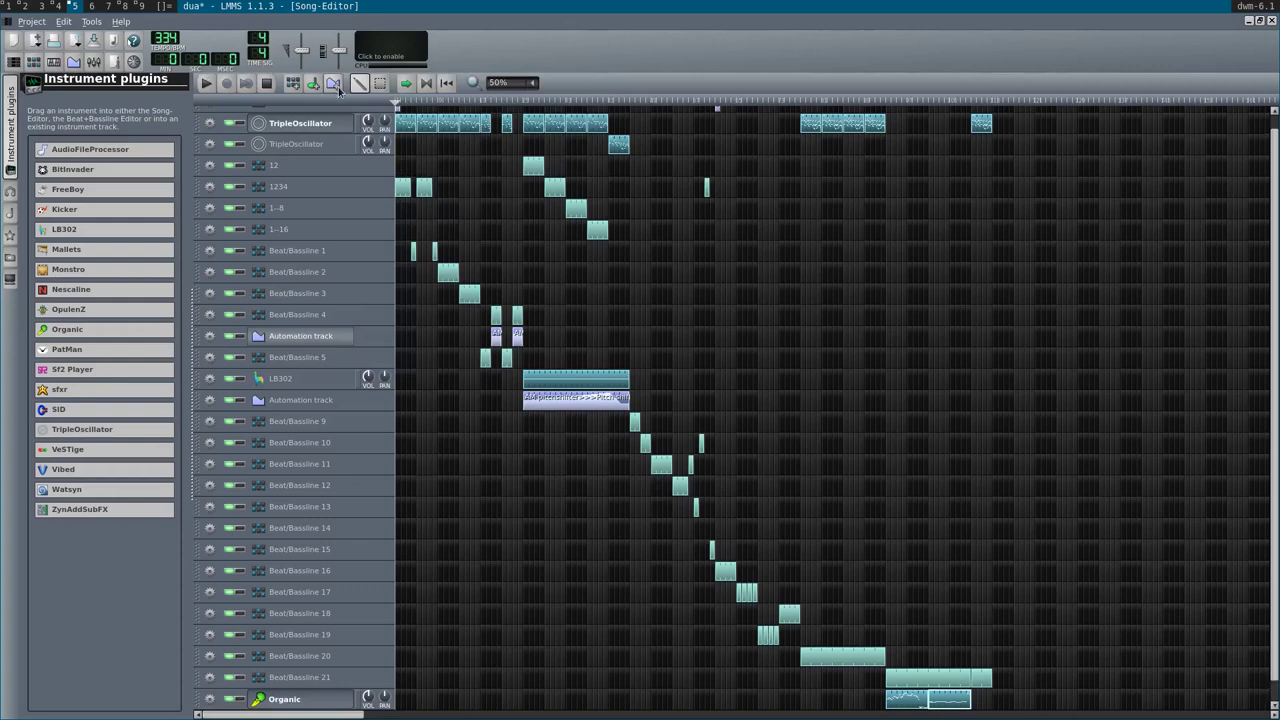
- Add an automation track with a 16-bar segment starting where Organic ends, and link the TripleOscillator Amplifier's volume to it
{"action": "scroll", "coordinate": [620, 450], "scroll_direction": "down", "scroll_amount": 1}
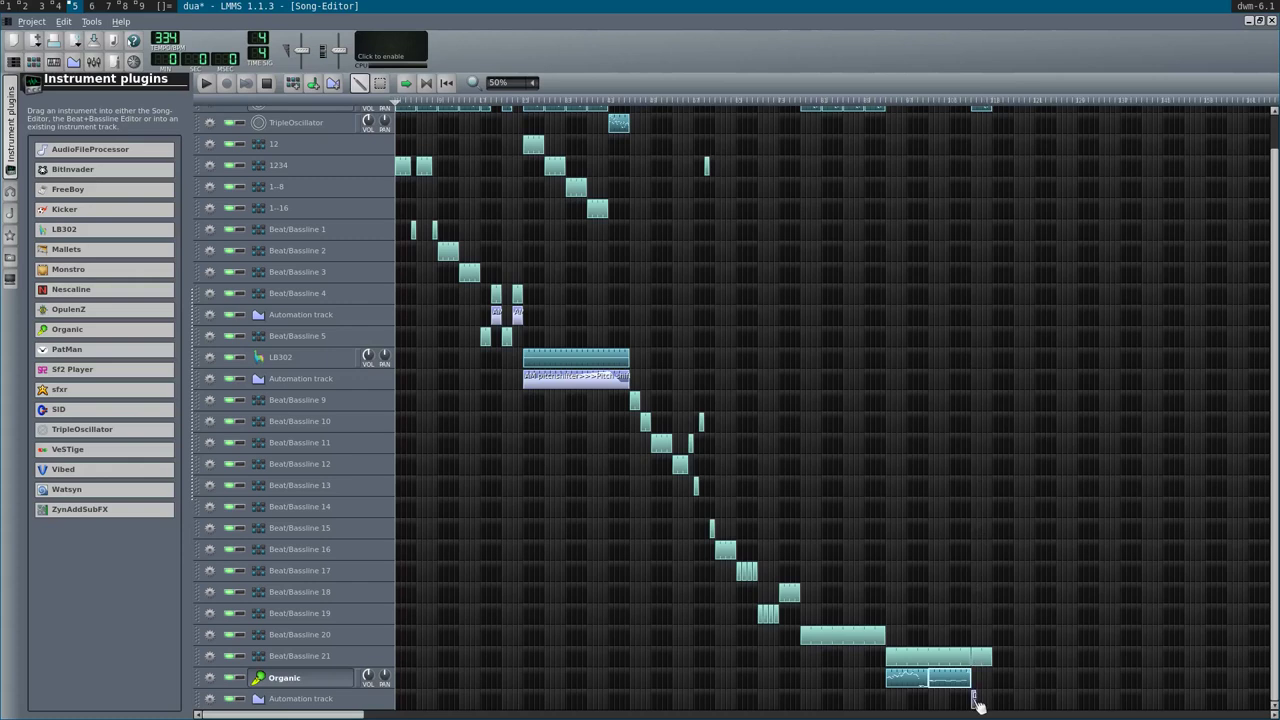
{"action": "left_click_drag", "start_coordinate": [975, 700], "coordinate": [1056, 713]}
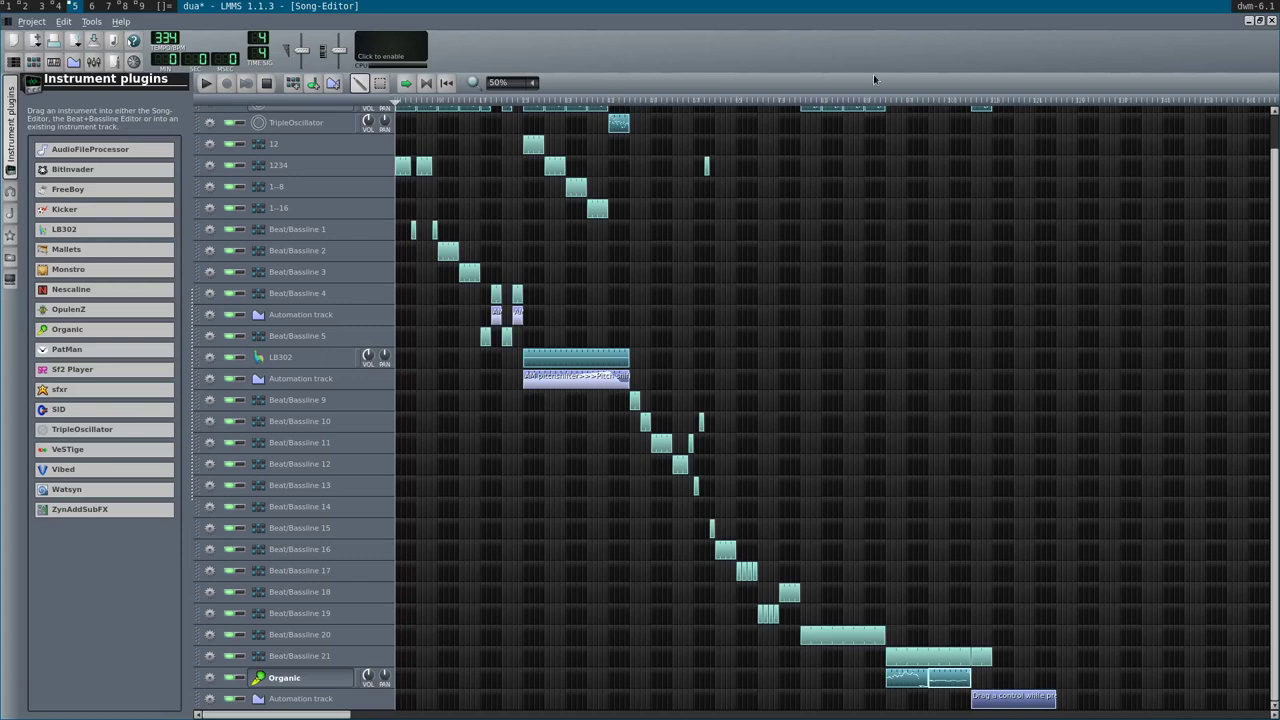
{"action": "left_click", "coordinate": [287, 120]}
{"action": "left_click", "coordinate": [475, 154]}
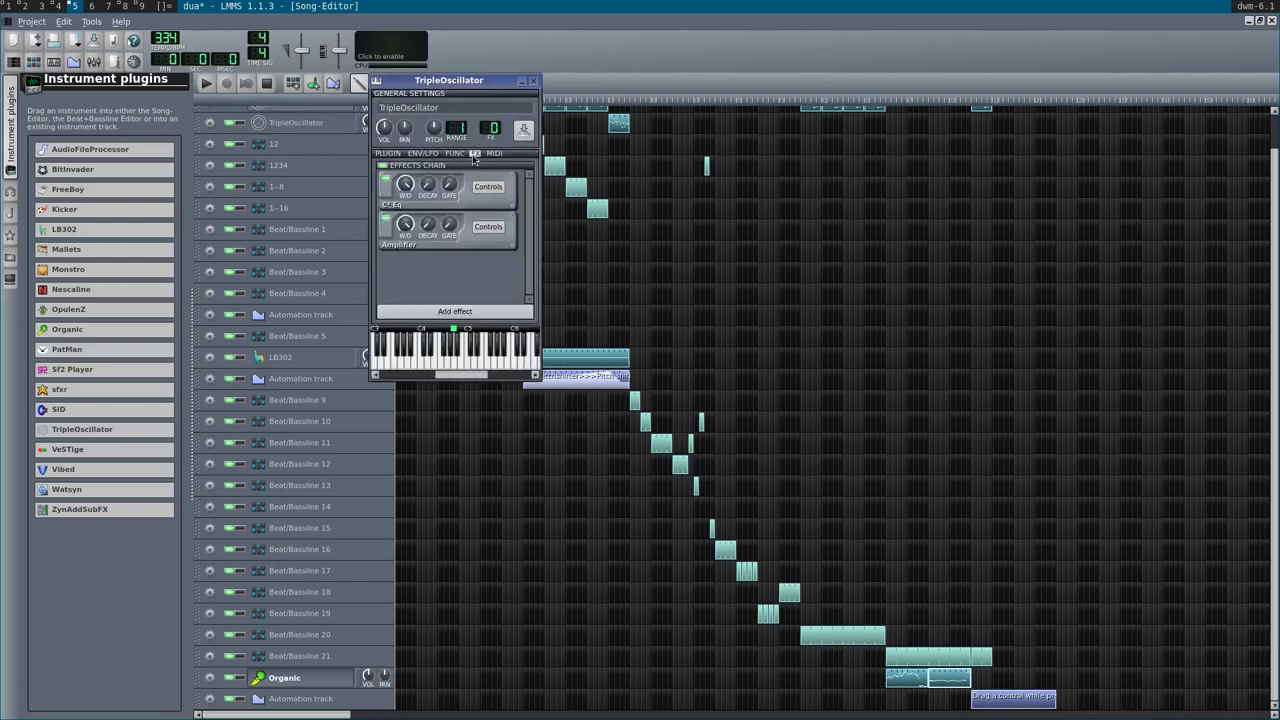
{"action": "left_click", "coordinate": [477, 230]}
{"action": "left_click", "coordinate": [477, 230]}
{"action": "left_click", "coordinate": [477, 230]}
{"action": "left_click_drag", "start_coordinate": [577, 117], "coordinate": [993, 707]}
- Give the Amplifier volume automation linear progression and a 0 point at the start of bar 5, and close its editor
{"action": "double_click", "coordinate": [993, 707]}
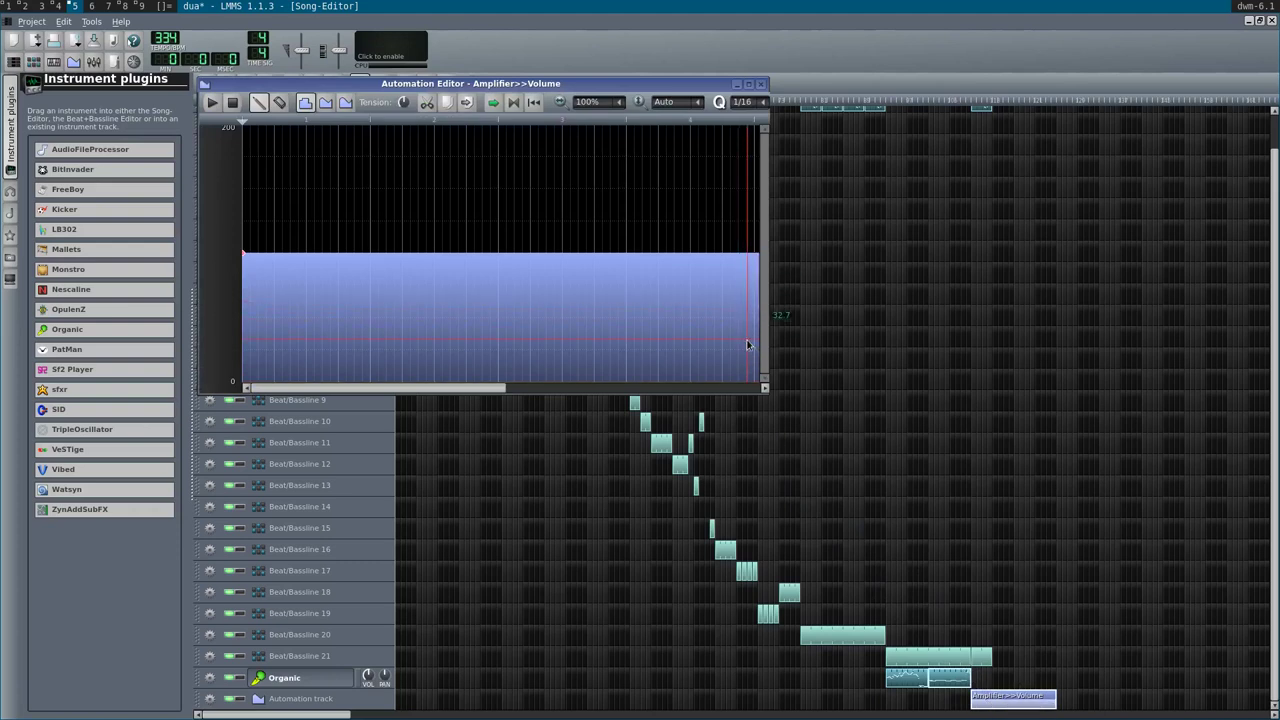
{"action": "left_click", "coordinate": [325, 102]}
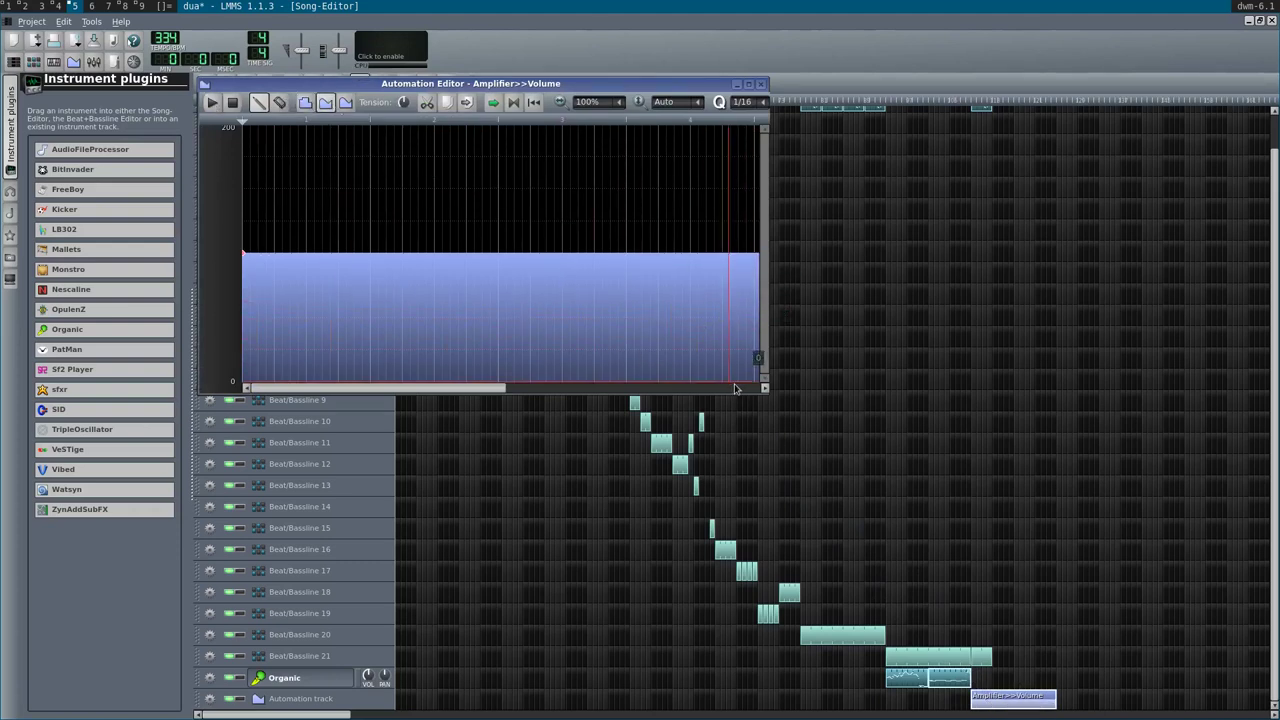
{"action": "left_click", "coordinate": [754, 381]}
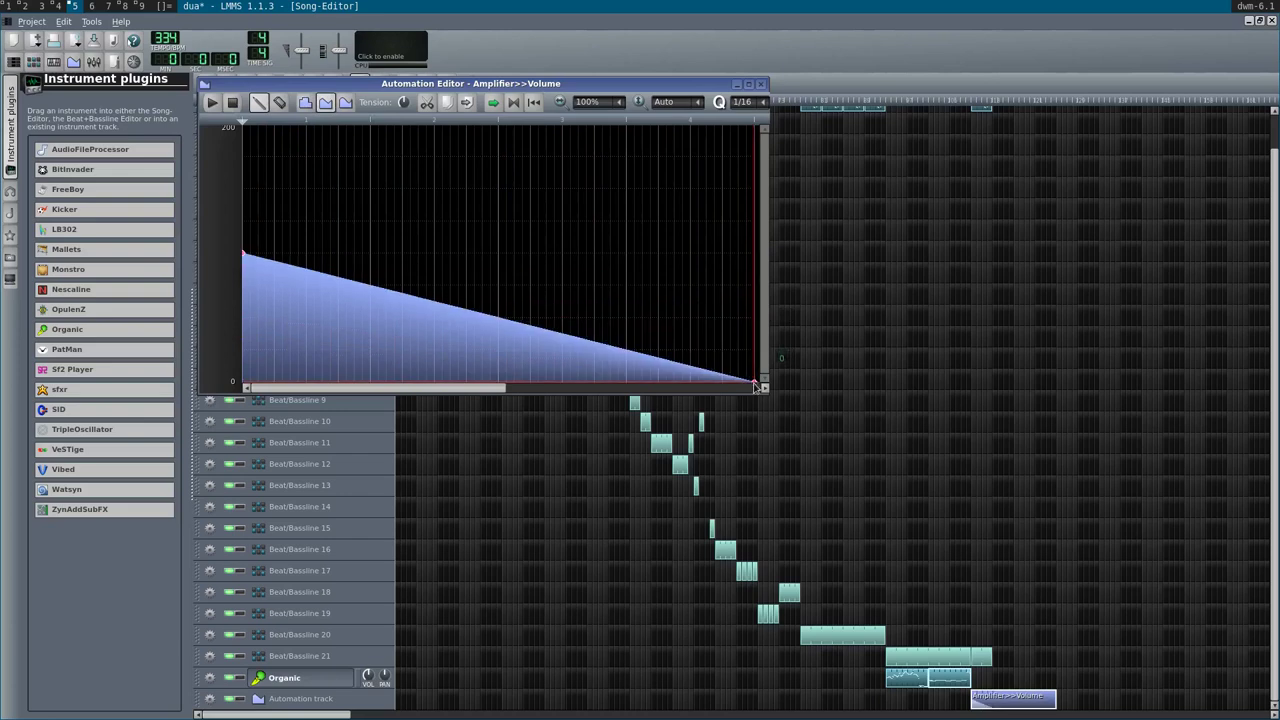
{"action": "left_click", "coordinate": [760, 83]}
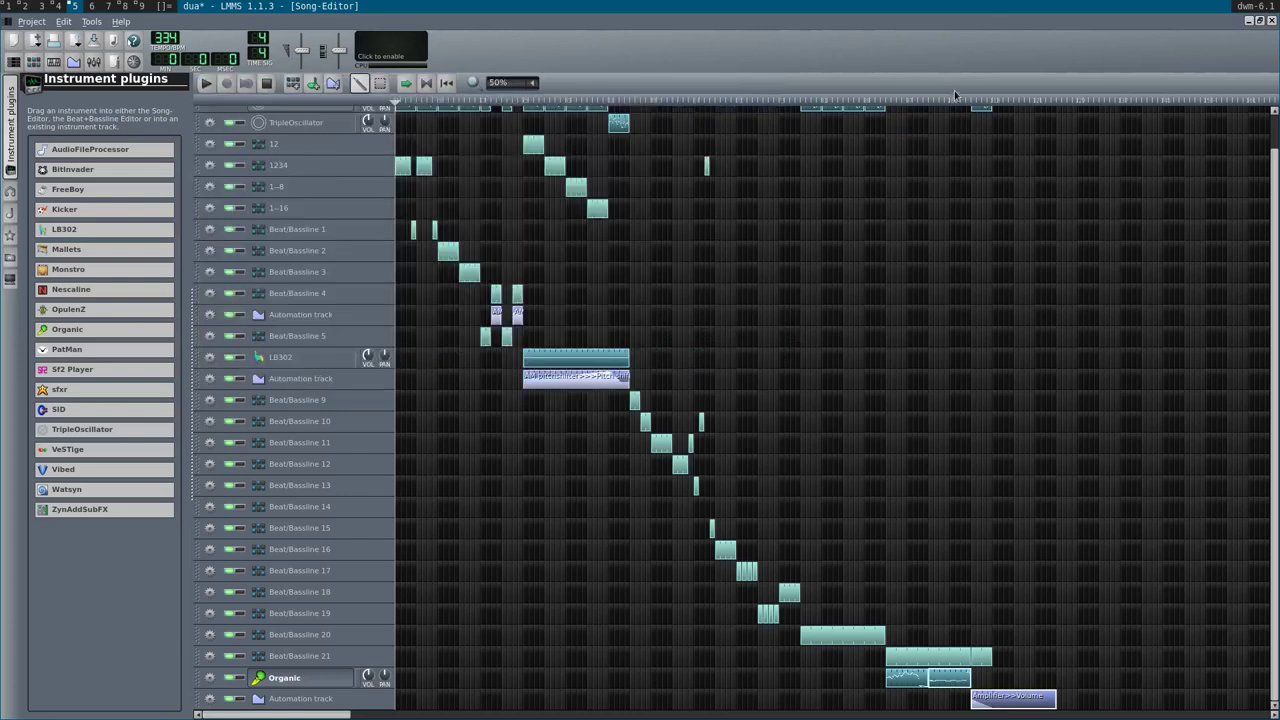
- Copy the newly pasted TripleOscillator segment and paste repeats after it until they span the whole volume automation segment
{"action": "scroll", "coordinate": [990, 303], "scroll_direction": "up", "scroll_amount": 2}
{"action": "right_click", "coordinate": [984, 145]}
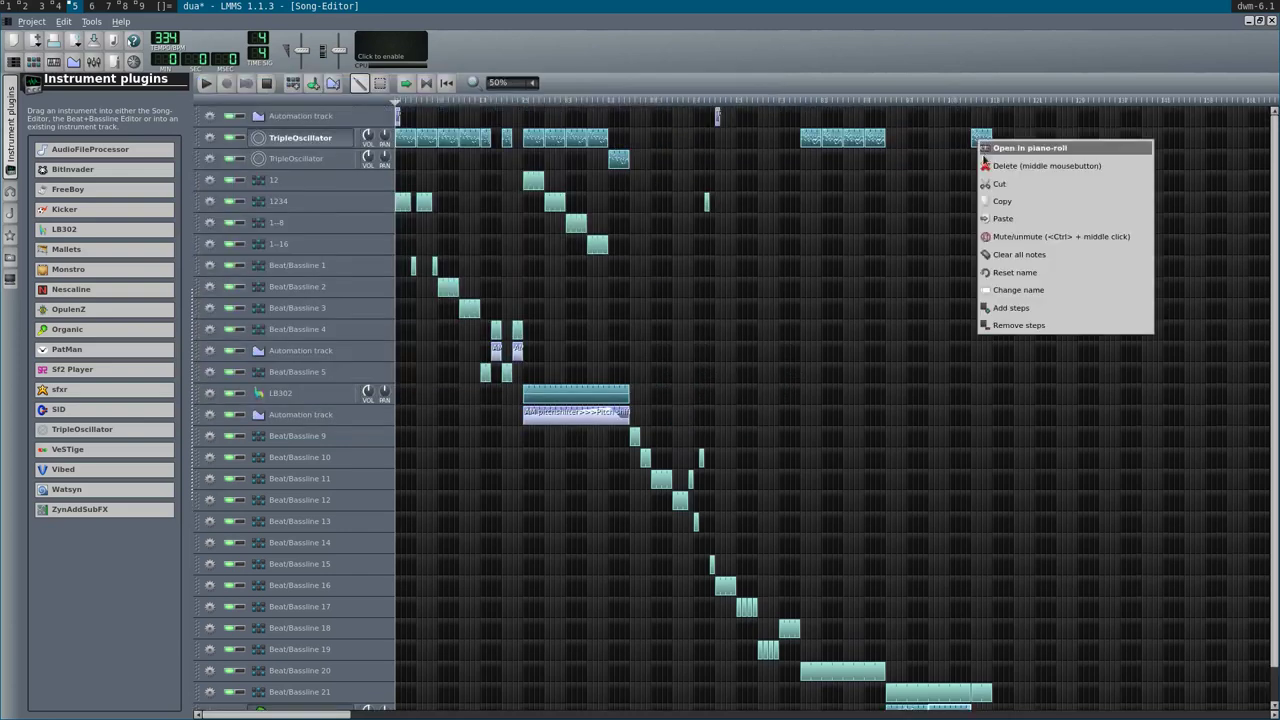
{"action": "left_click", "coordinate": [1003, 201]}
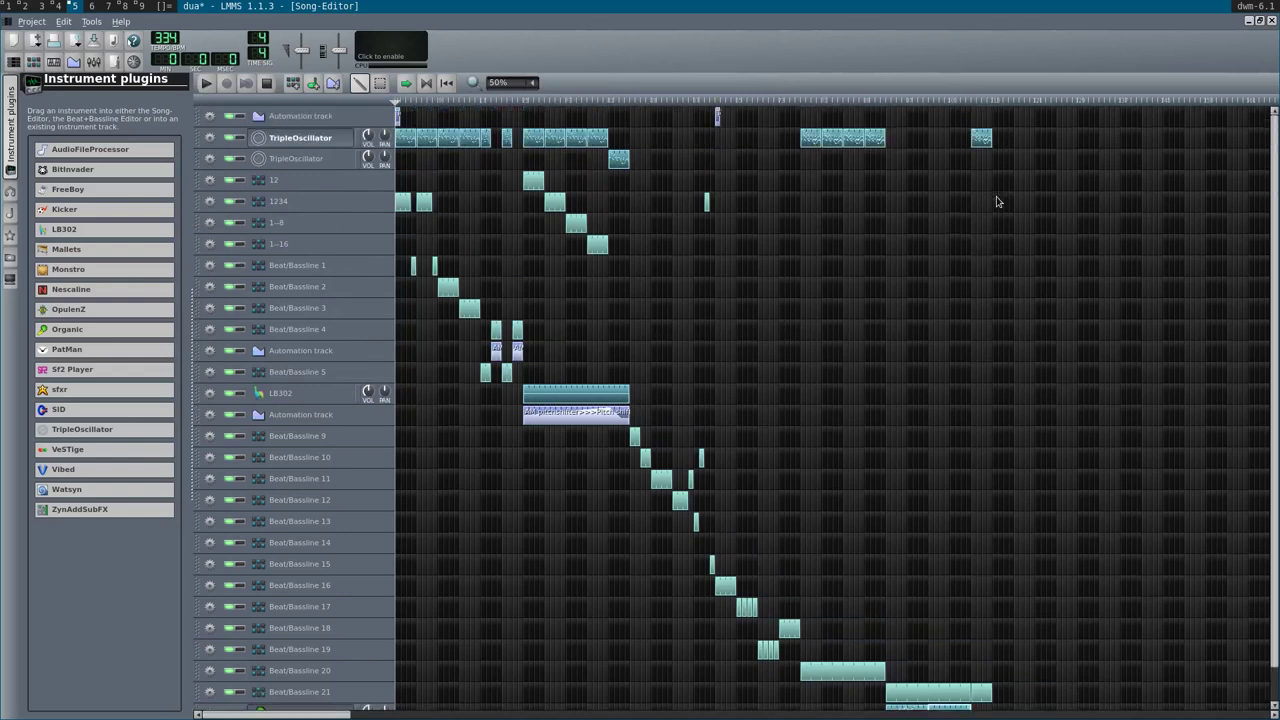
{"action": "scroll", "coordinate": [997, 204], "scroll_direction": "down", "scroll_amount": 2}
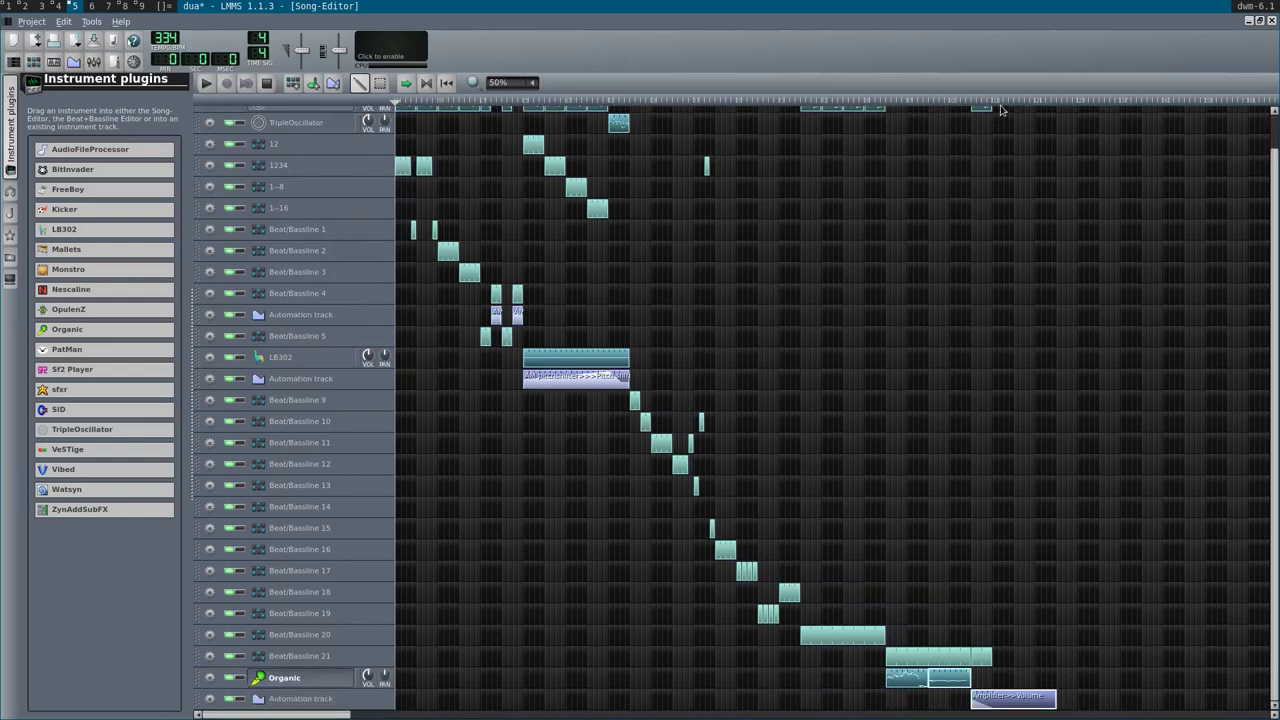
{"action": "right_click", "coordinate": [995, 115]}
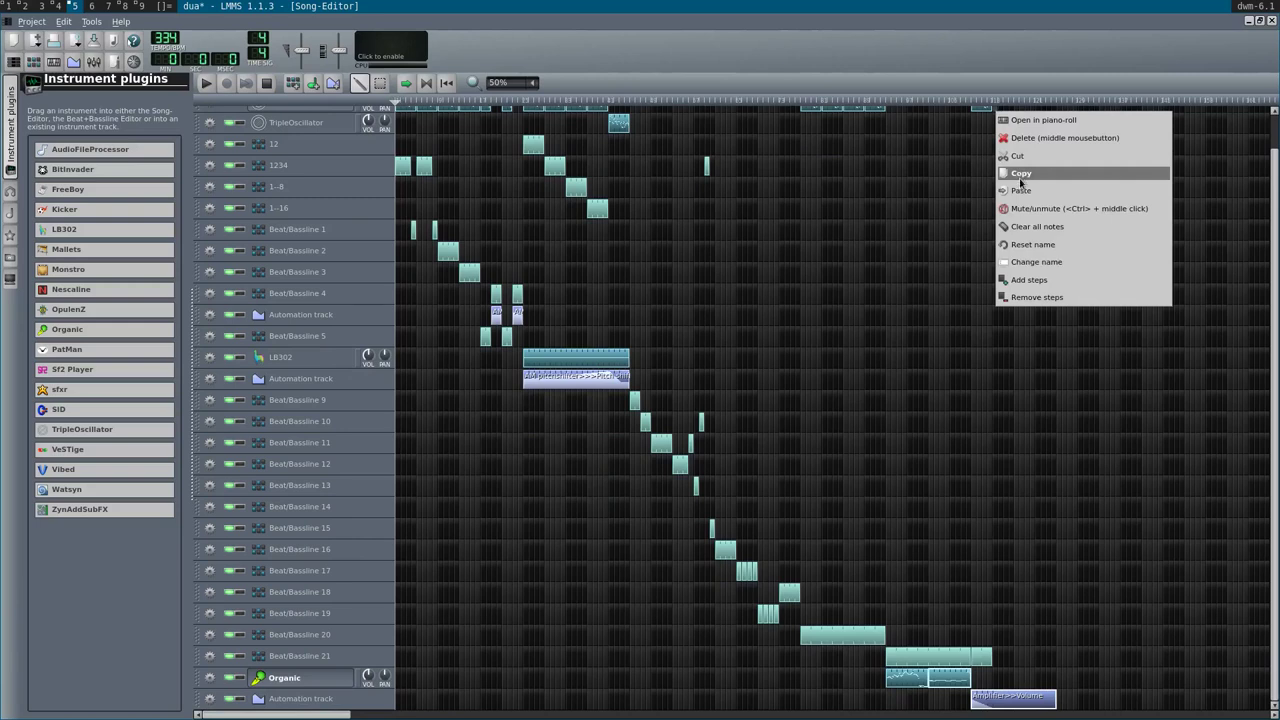
{"action": "left_click", "coordinate": [1023, 176]}
{"action": "right_click", "coordinate": [1018, 115]}
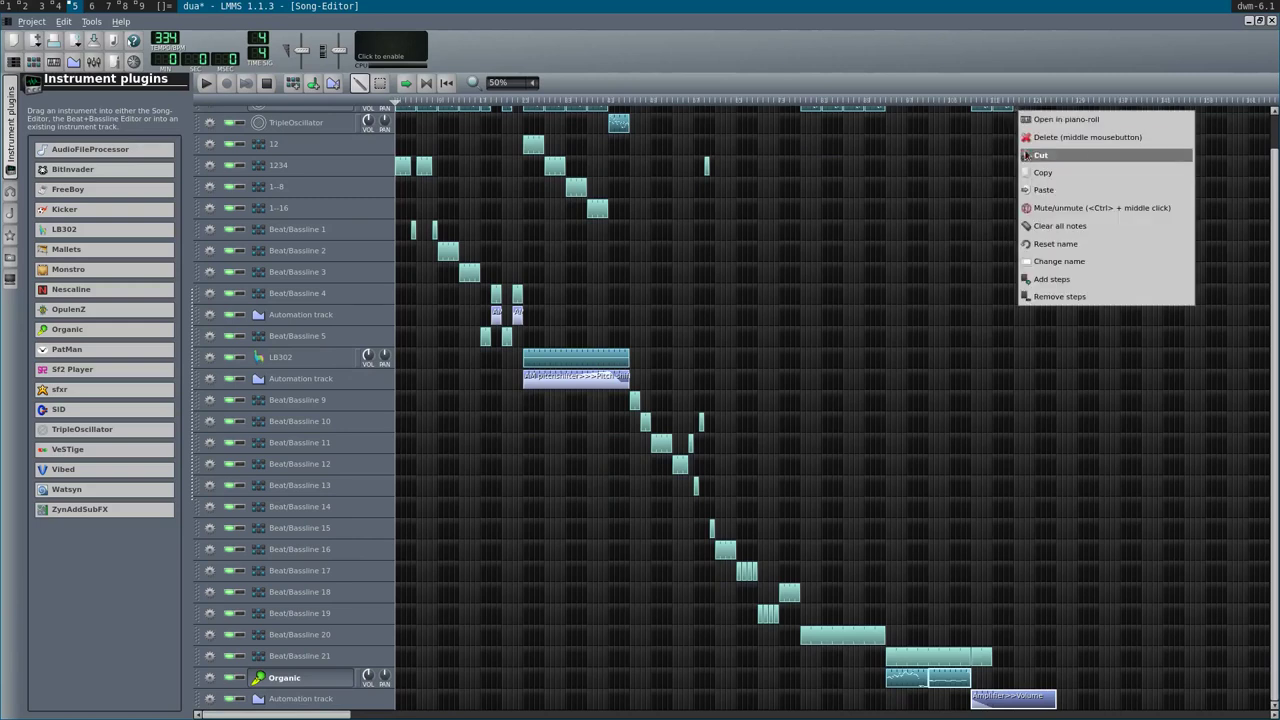
{"action": "left_click", "coordinate": [1045, 197]}
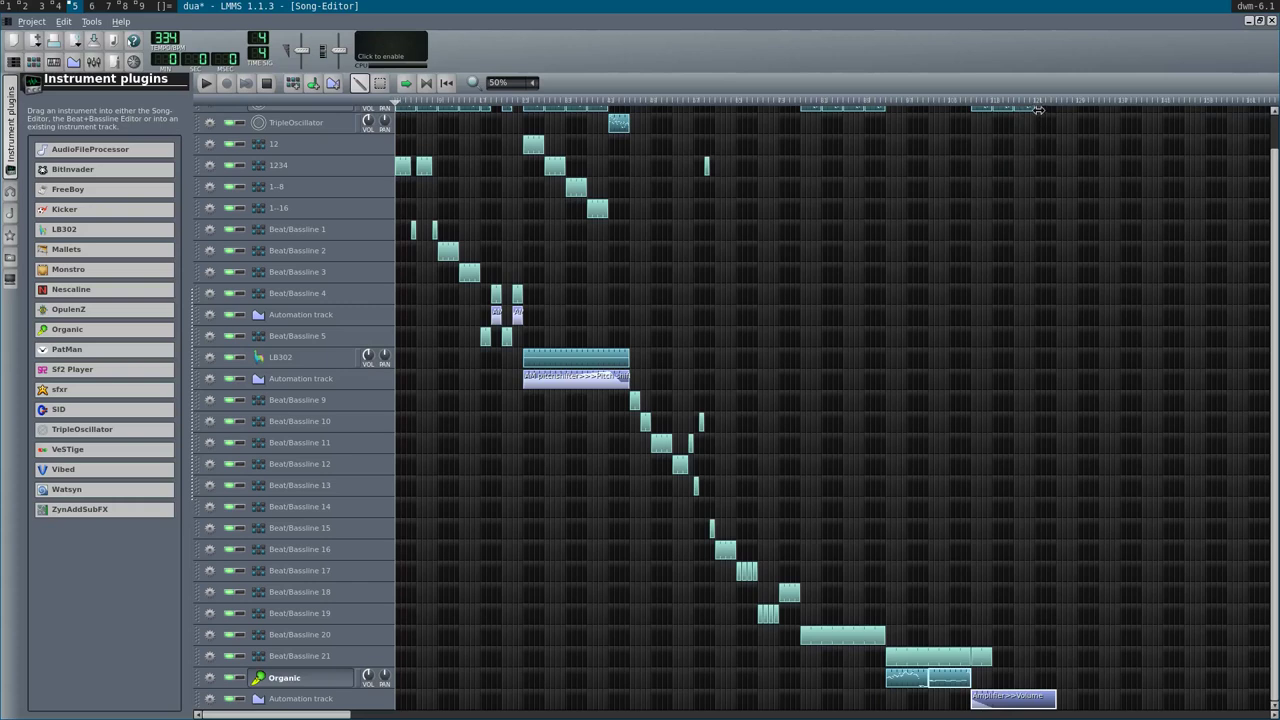
{"action": "right_click", "coordinate": [1038, 110]}
{"action": "left_click", "coordinate": [1057, 191]}
- Play the song from just before the repeated TripleOscillator segments to check the volume fade
{"action": "left_click", "coordinate": [962, 101]}
{"action": "key", "text": "space"}
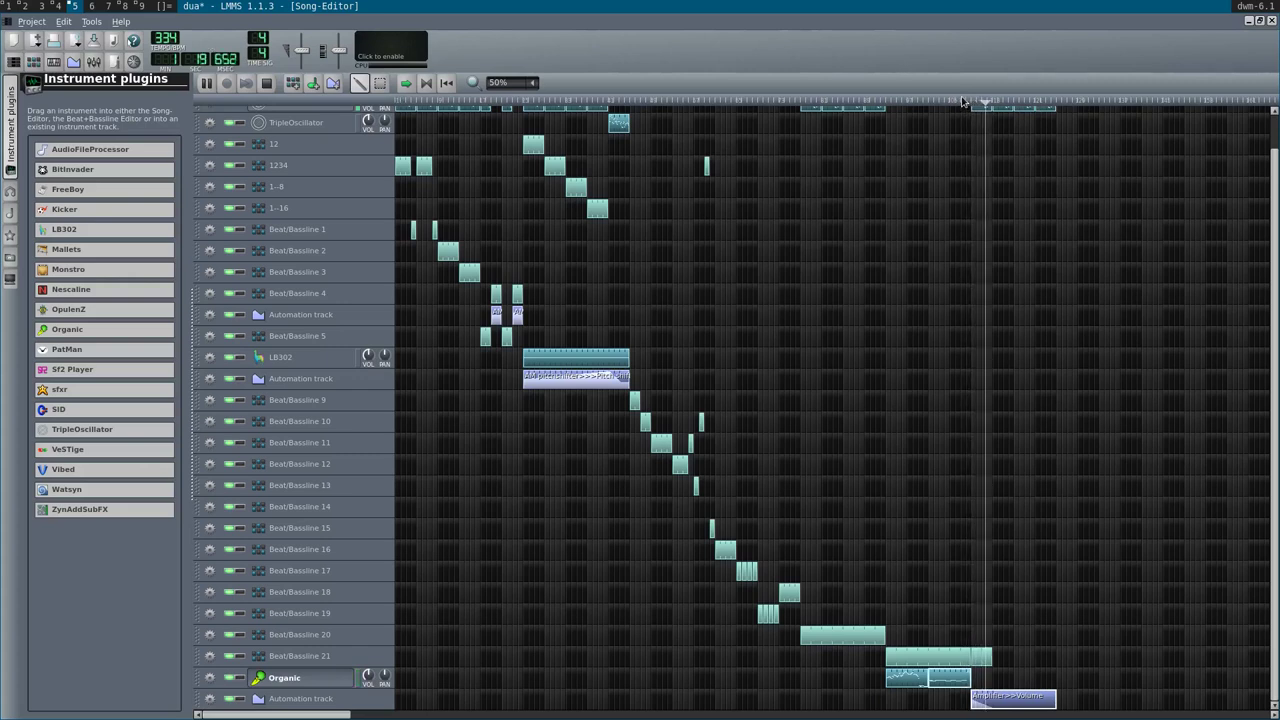
{"action": "key", "text": "space"}
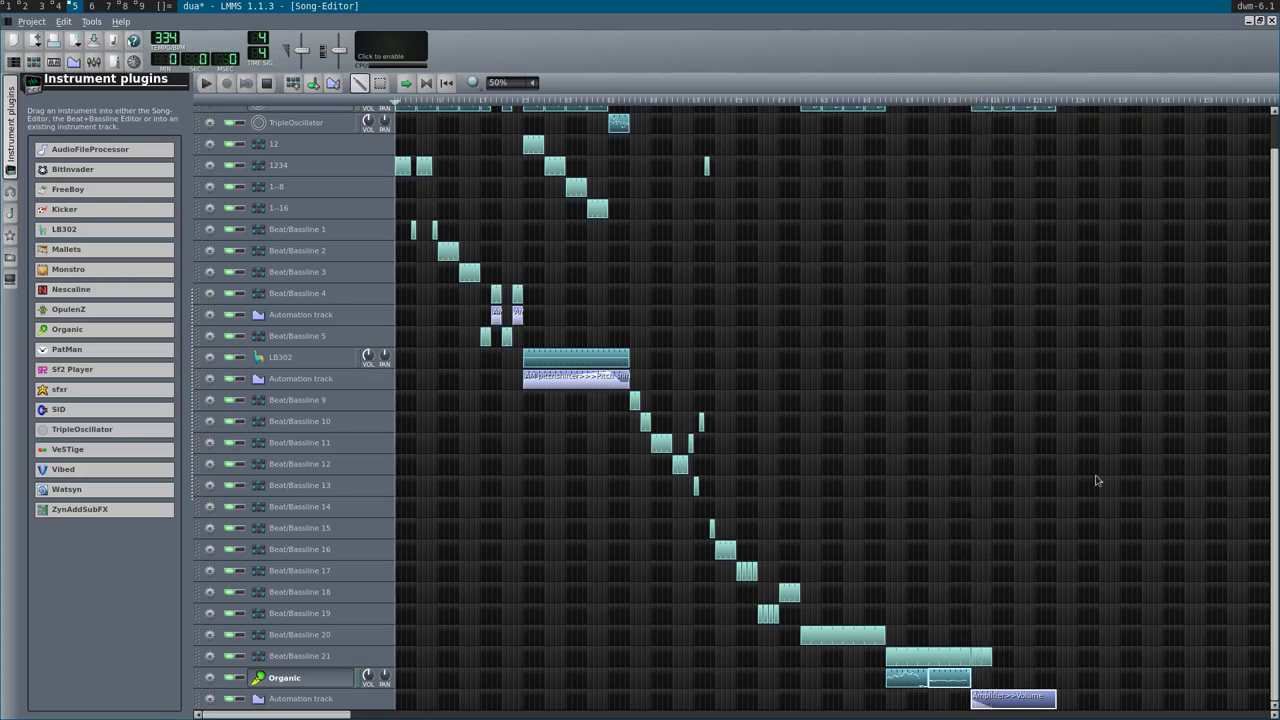
- Stretch the Amplifier volume automation's fade so it declines gradually over the segment's full 16 bars, and close its editor
{"action": "double_click", "coordinate": [1003, 703]}
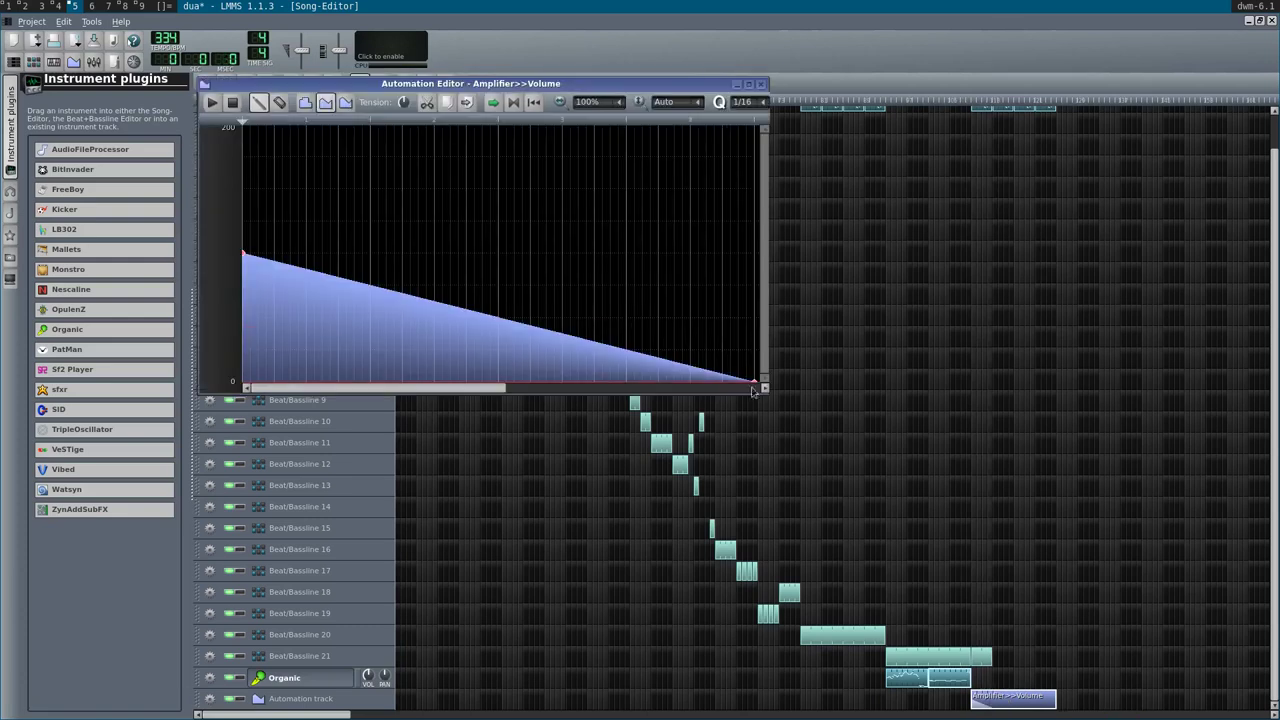
{"action": "right_click", "coordinate": [745, 323]}
{"action": "left_click", "coordinate": [613, 340]}
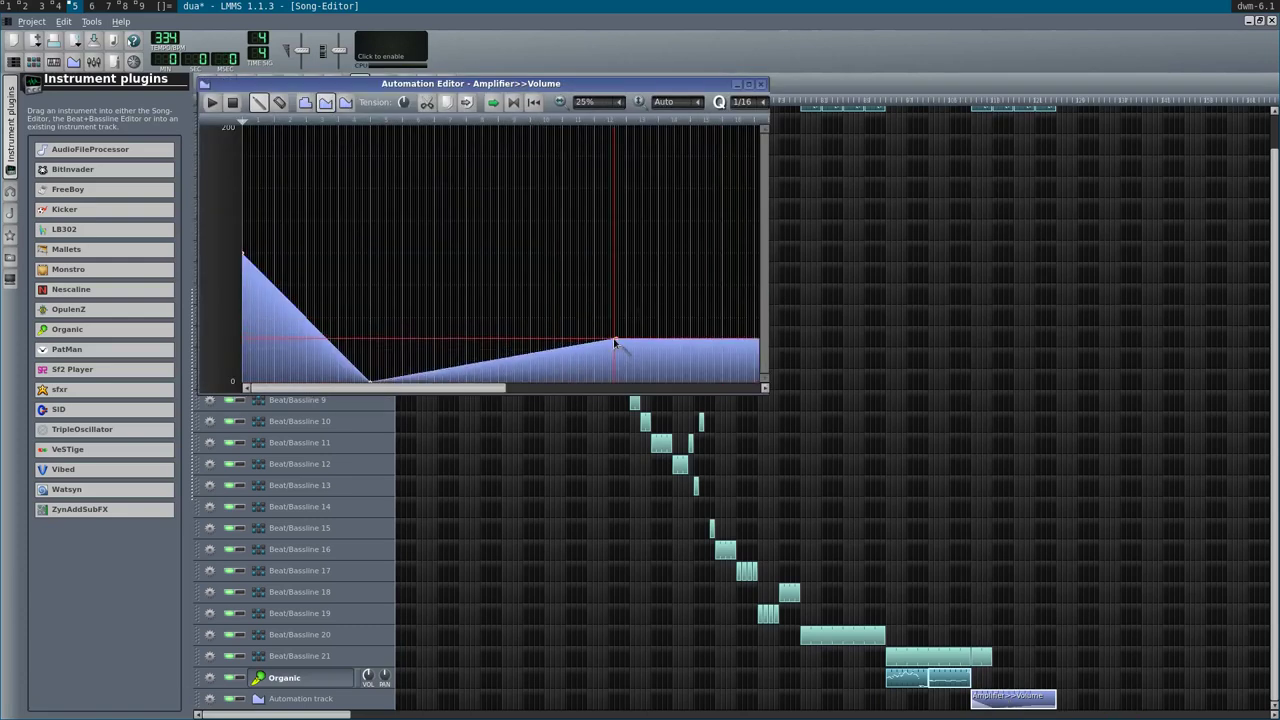
{"action": "left_click_drag", "start_coordinate": [369, 384], "coordinate": [757, 378]}
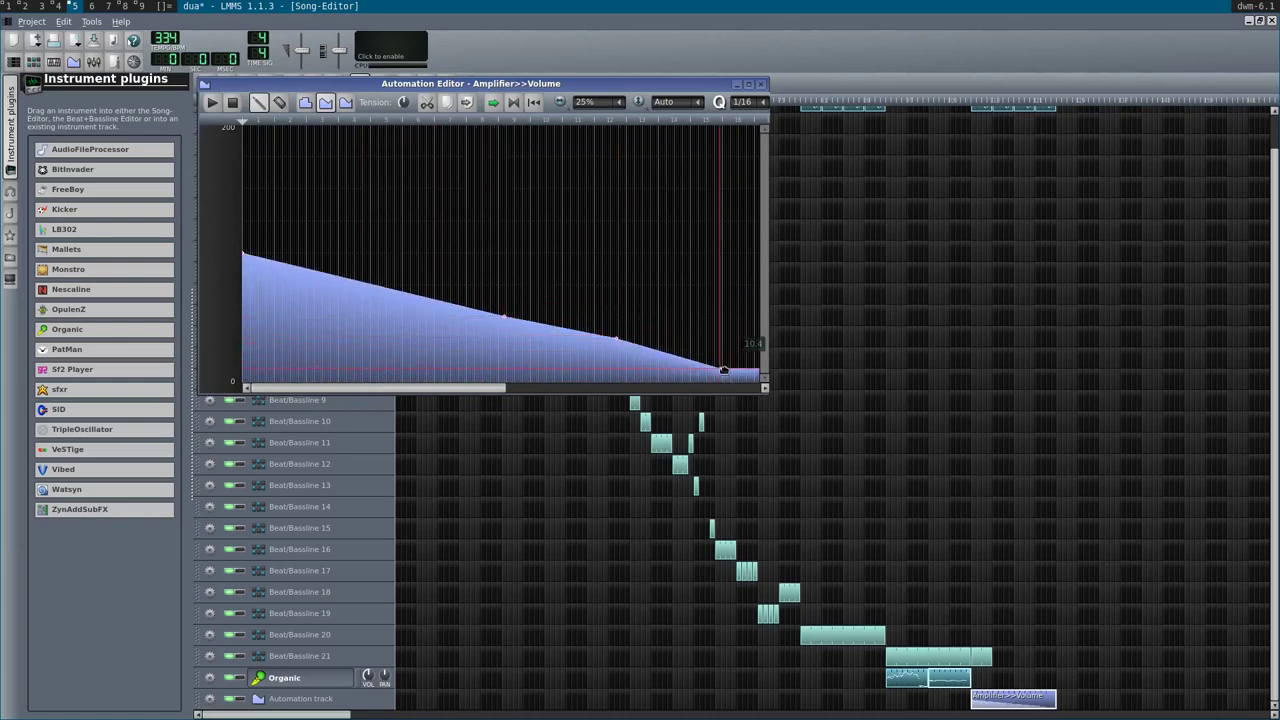
{"action": "left_click", "coordinate": [760, 84]}
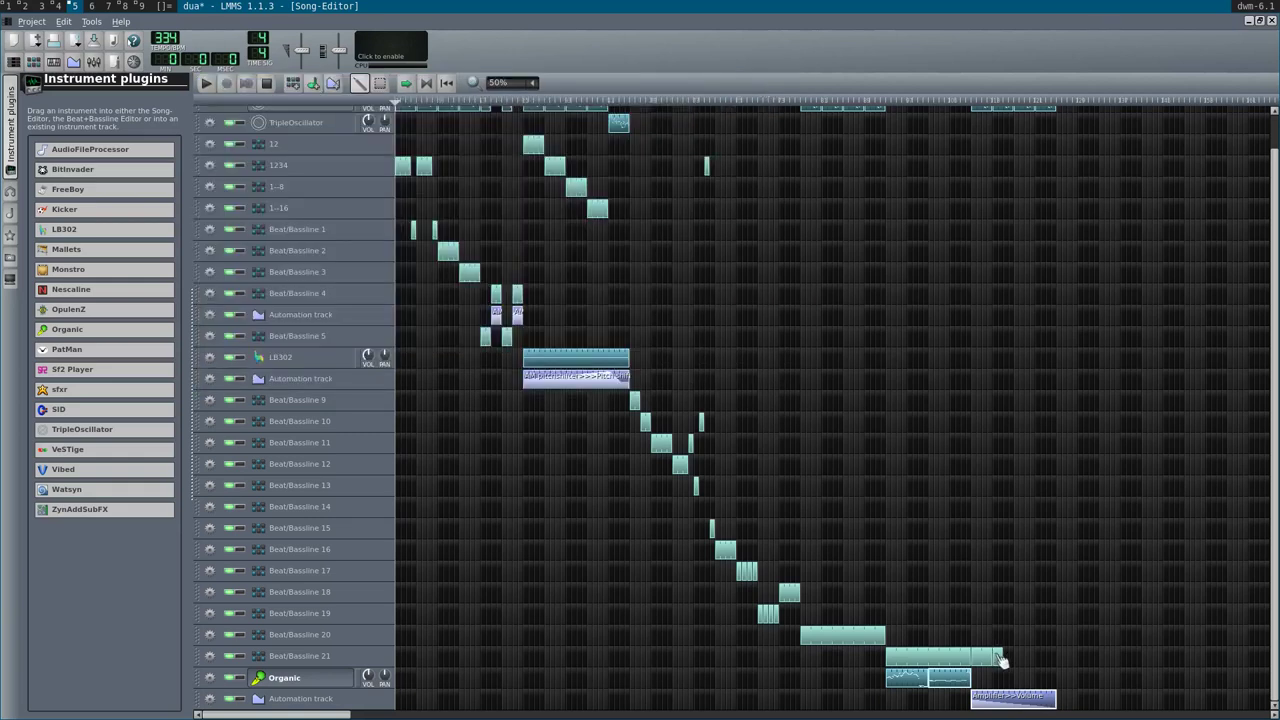
- Extend Beat/Bassline 21 to the end of the Amplifier volume automation segment
{"action": "left_click_drag", "start_coordinate": [1001, 655], "coordinate": [1056, 657]}
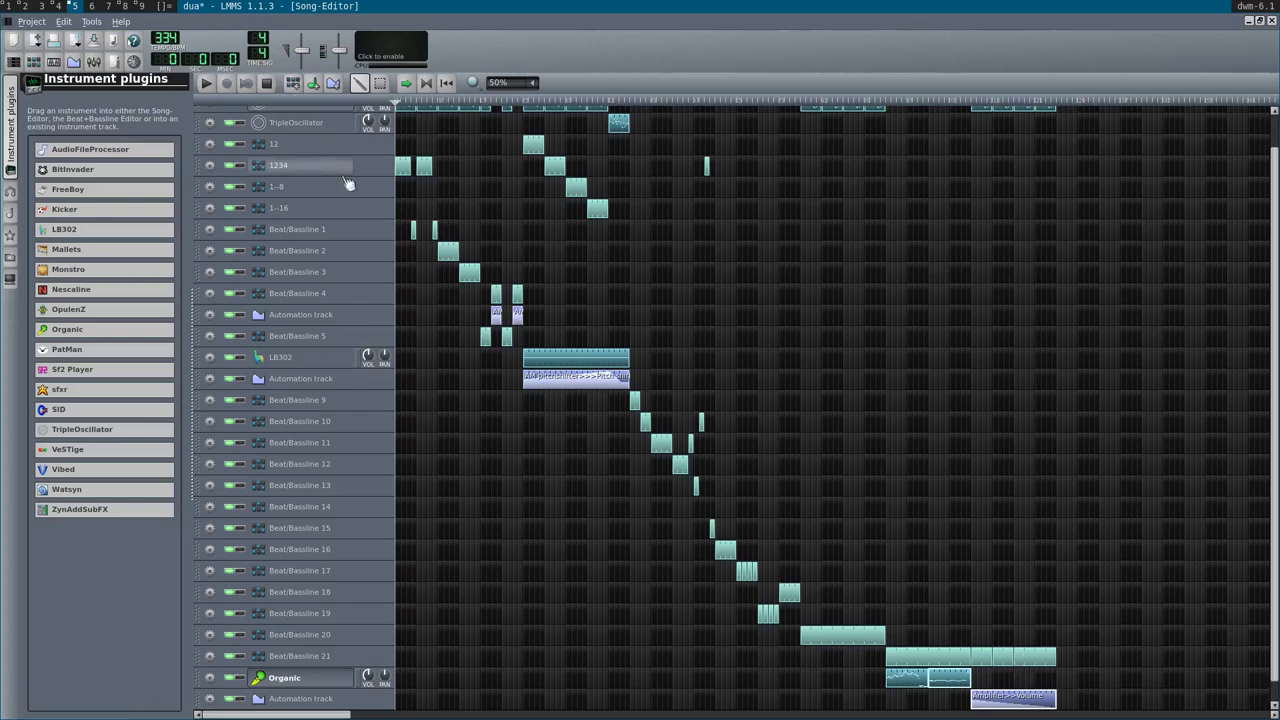
{"action": "scroll", "coordinate": [533, 268], "scroll_direction": "down", "scroll_amount": 1}
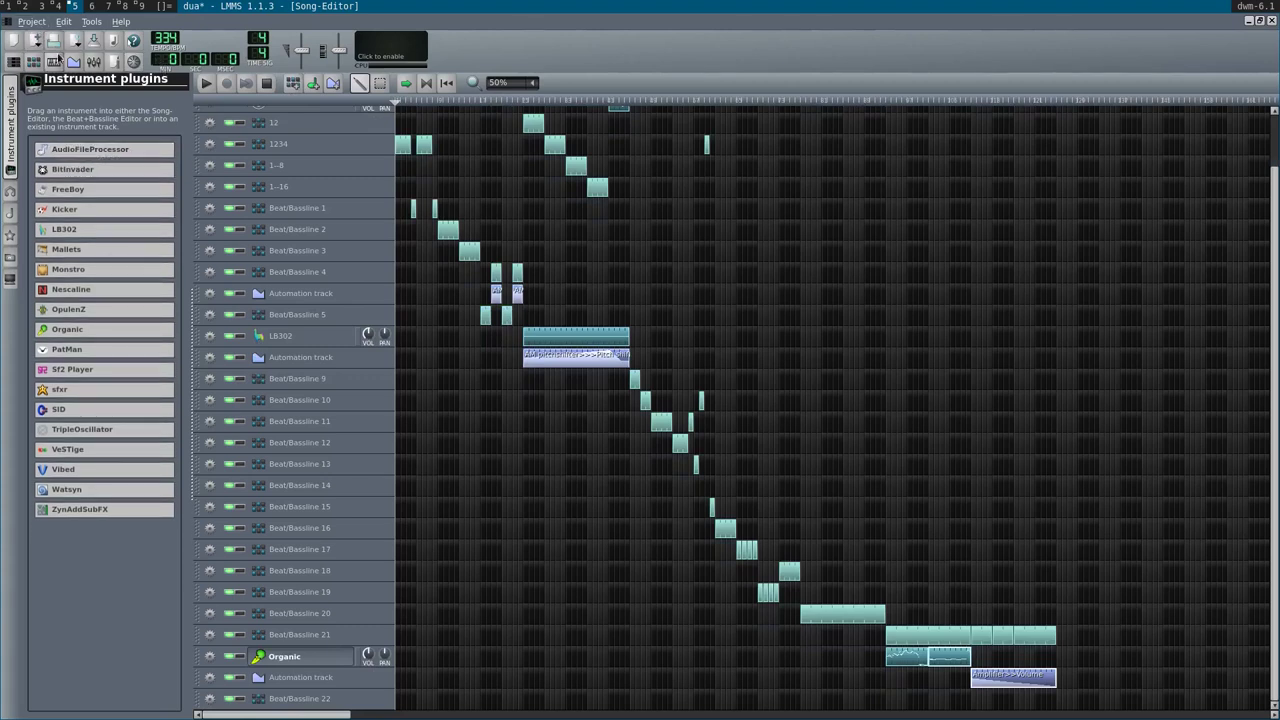
- Show the Beat+Bassline Editor for Beat/Bassline 22, search My samples for "cymb", and clear the search
{"action": "left_click", "coordinate": [32, 63]}
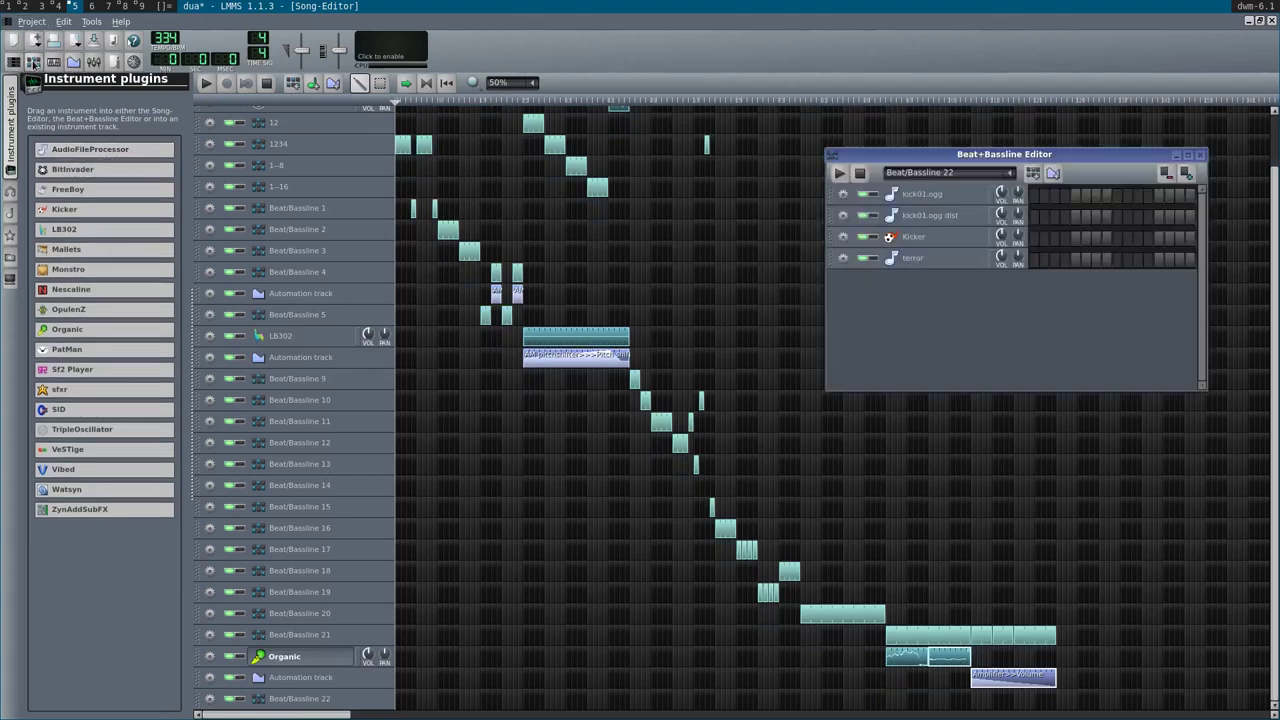
{"action": "left_click", "coordinate": [11, 218]}
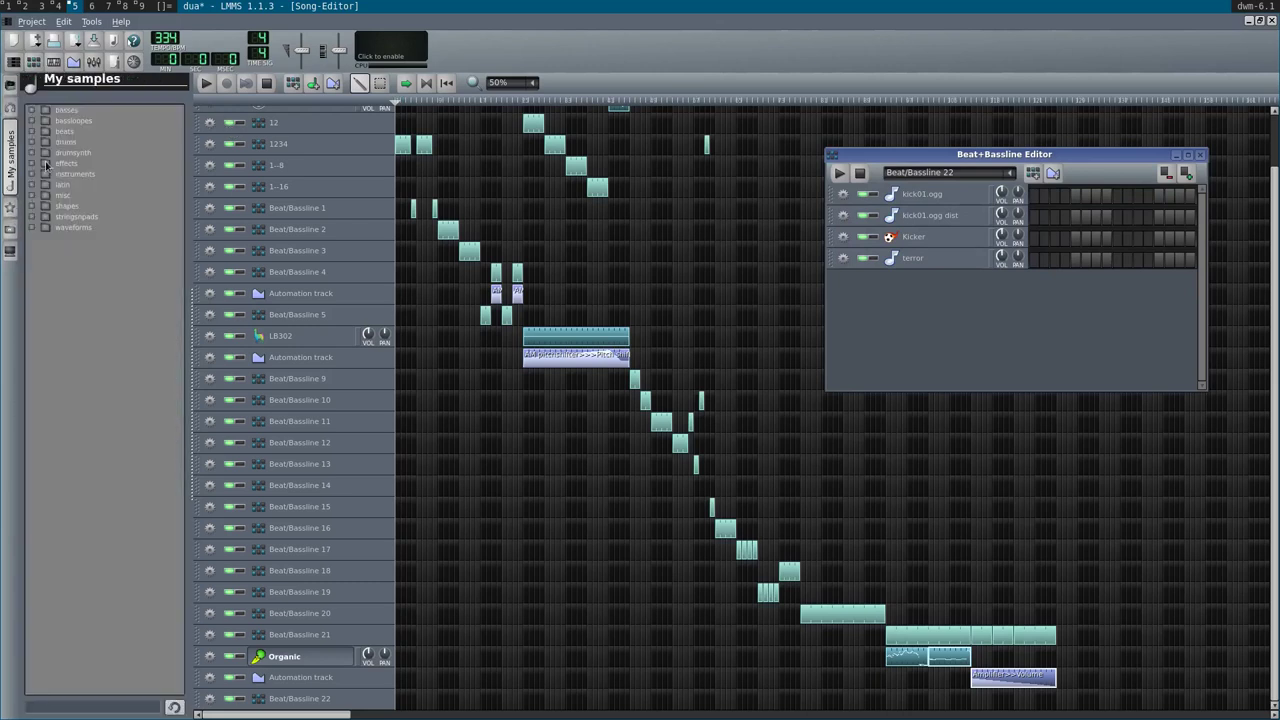
{"action": "left_click", "coordinate": [107, 707]}
{"action": "type", "text": "cymb"}
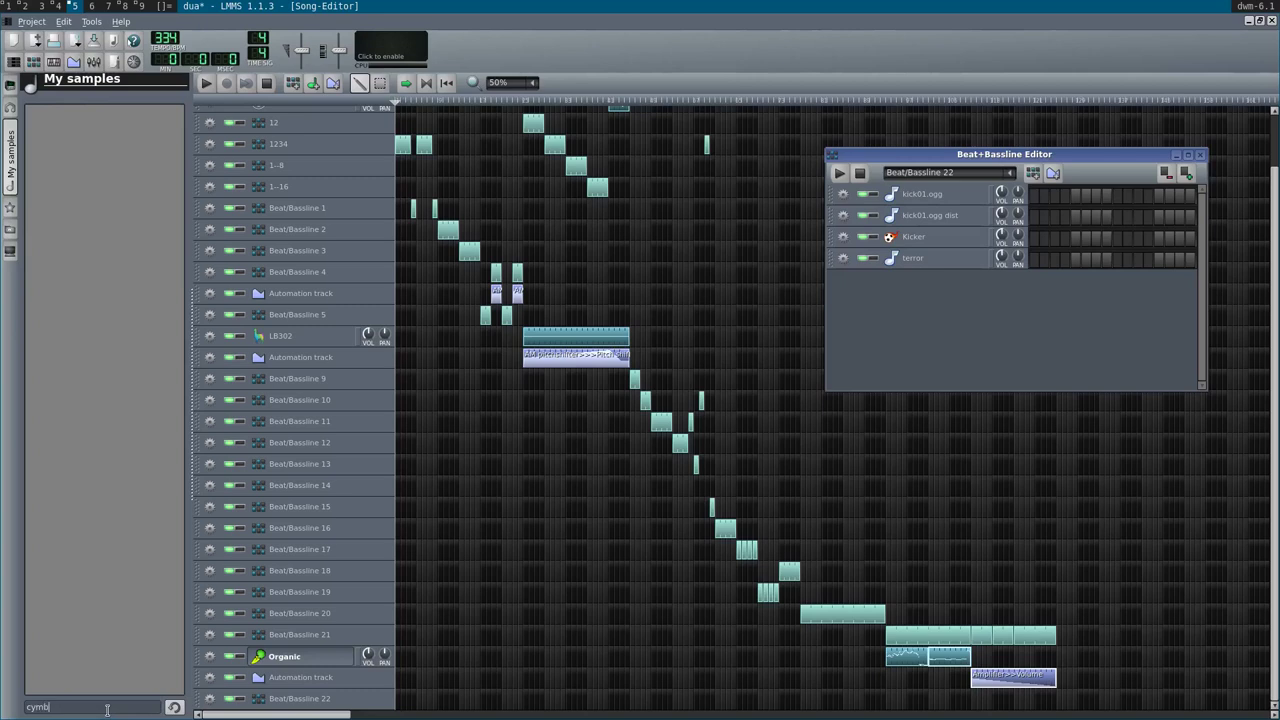
{"action": "key", "text": "BackSpace"}
{"action": "key", "text": "BackSpace"}
{"action": "key", "text": "BackSpace"}
- Expand the sample folders from basses through drums and audition kick04.ogg, hihat_closed03.ogg and hihat_opened02.ogg
{"action": "left_click", "coordinate": [32, 112]}
{"action": "left_click", "coordinate": [32, 291]}
{"action": "left_click", "coordinate": [33, 420]}
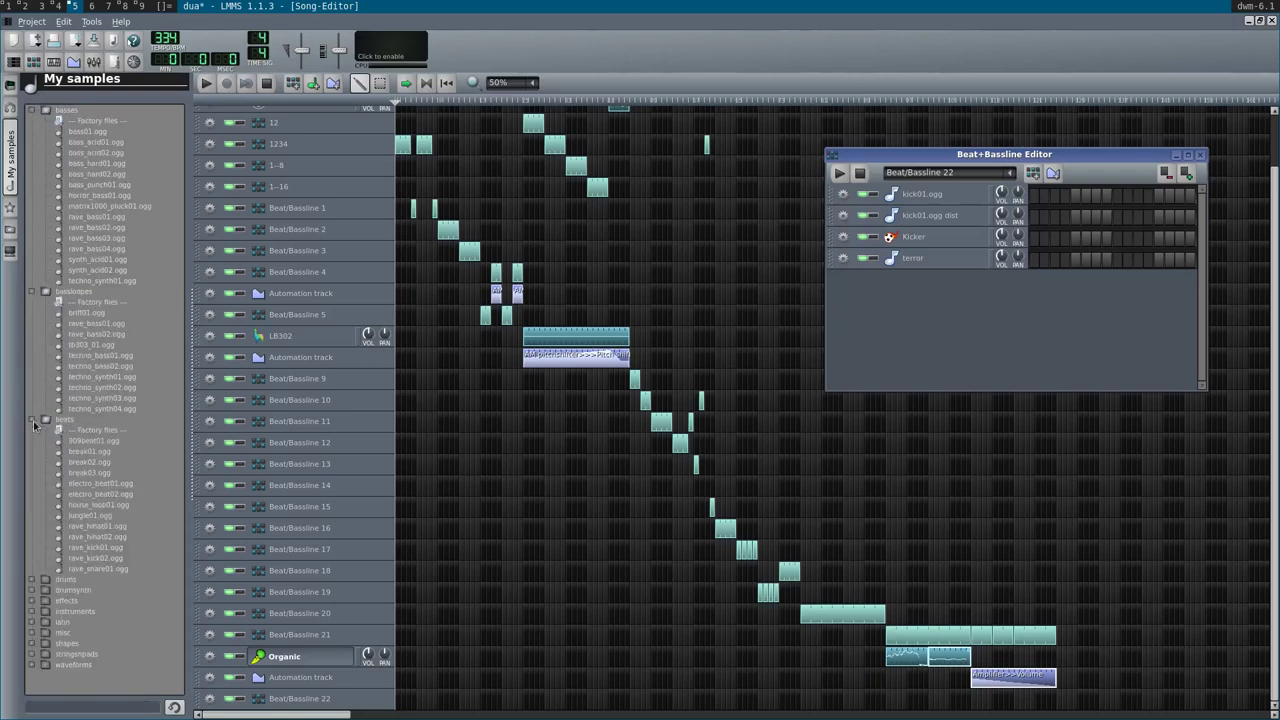
{"action": "left_click", "coordinate": [31, 580]}
{"action": "scroll", "coordinate": [30, 580], "scroll_direction": "down", "scroll_amount": 8}
{"action": "left_click", "coordinate": [101, 431]}
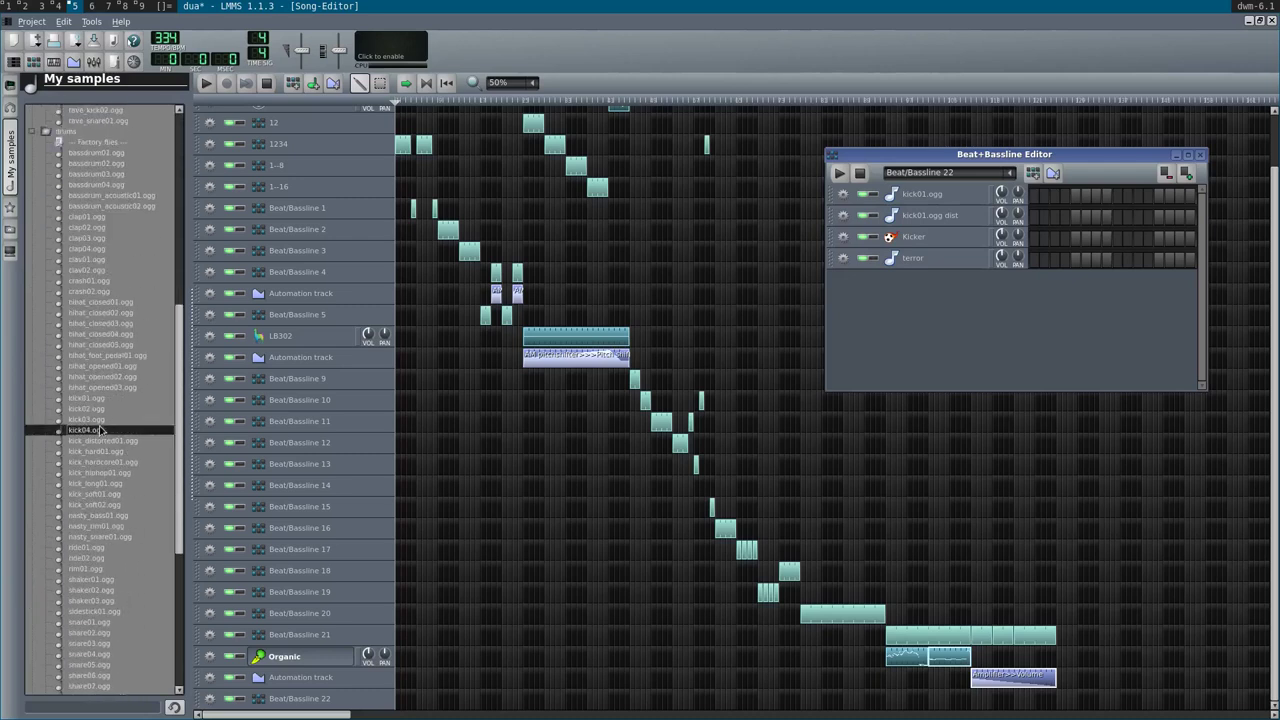
{"action": "left_click", "coordinate": [100, 325]}
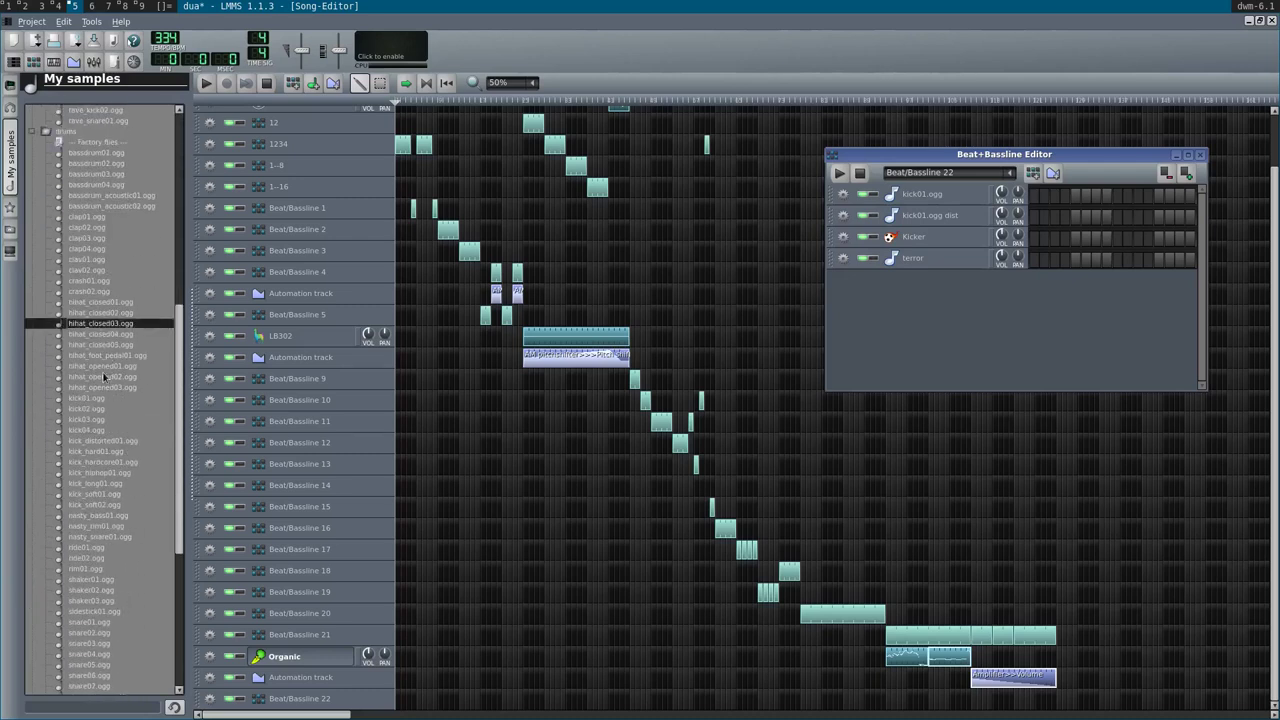
{"action": "left_click", "coordinate": [104, 377]}
{"action": "scroll", "coordinate": [102, 400], "scroll_direction": "down", "scroll_amount": 10}
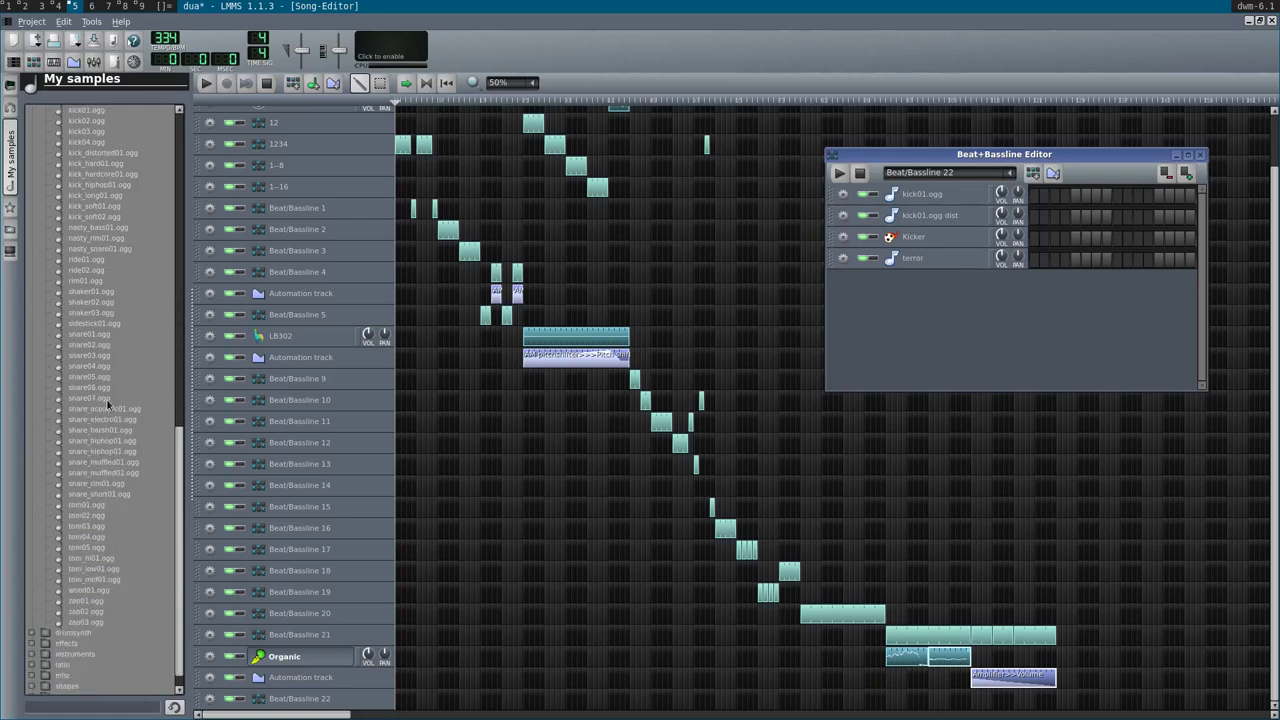
- Browse the drumsynth, effects, instruments, latin and misc sample folders for a suitable sound
{"action": "left_click", "coordinate": [32, 611]}
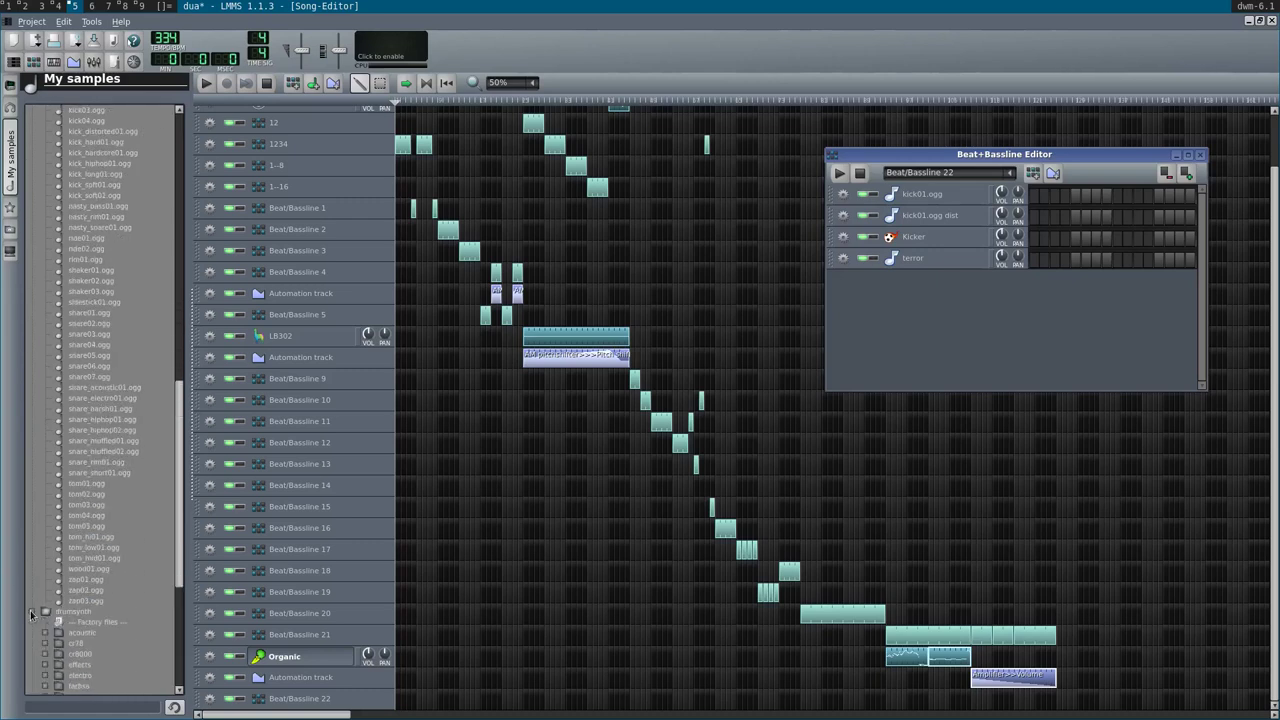
{"action": "scroll", "coordinate": [31, 615], "scroll_direction": "down", "scroll_amount": 9}
{"action": "left_click", "coordinate": [32, 622]}
{"action": "scroll", "coordinate": [32, 622], "scroll_direction": "down", "scroll_amount": 4}
{"action": "left_click", "coordinate": [35, 630]}
{"action": "scroll", "coordinate": [34, 640], "scroll_direction": "down", "scroll_amount": 8}
{"action": "left_click", "coordinate": [33, 643]}
{"action": "scroll", "coordinate": [33, 645], "scroll_direction": "down", "scroll_amount": 2}
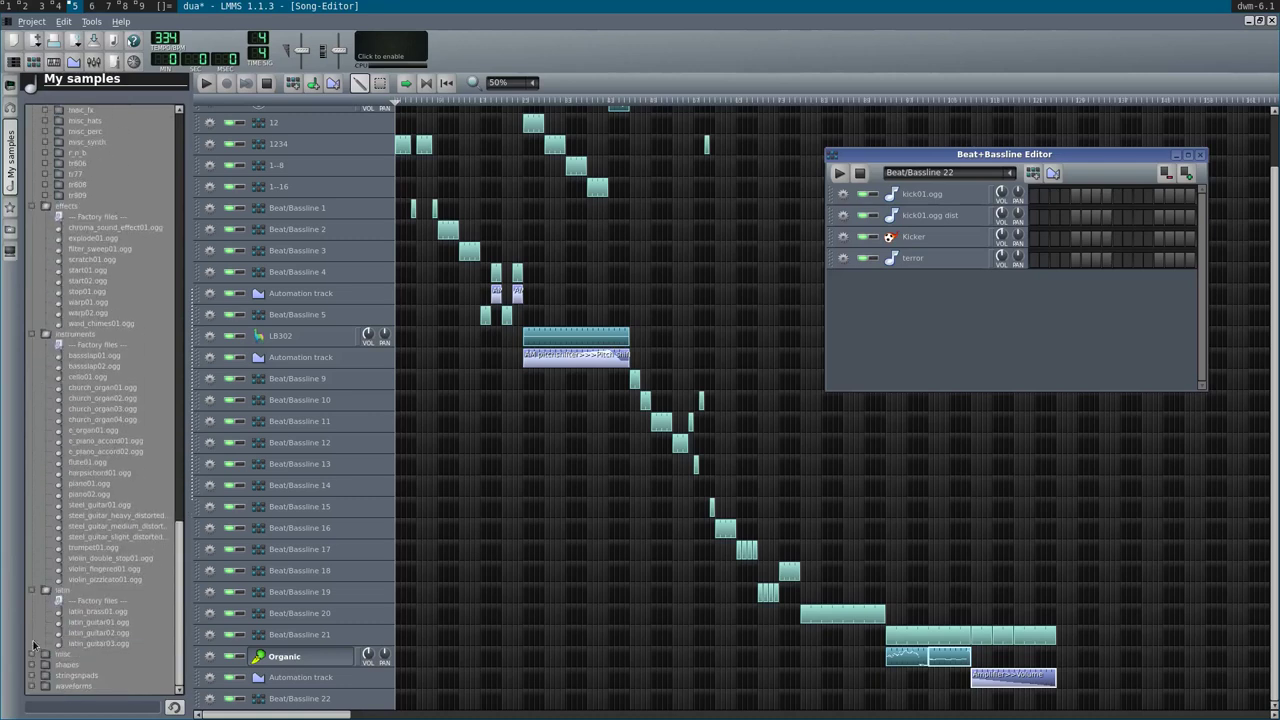
{"action": "left_click", "coordinate": [33, 653]}
{"action": "scroll", "coordinate": [31, 660], "scroll_direction": "down", "scroll_amount": 6}
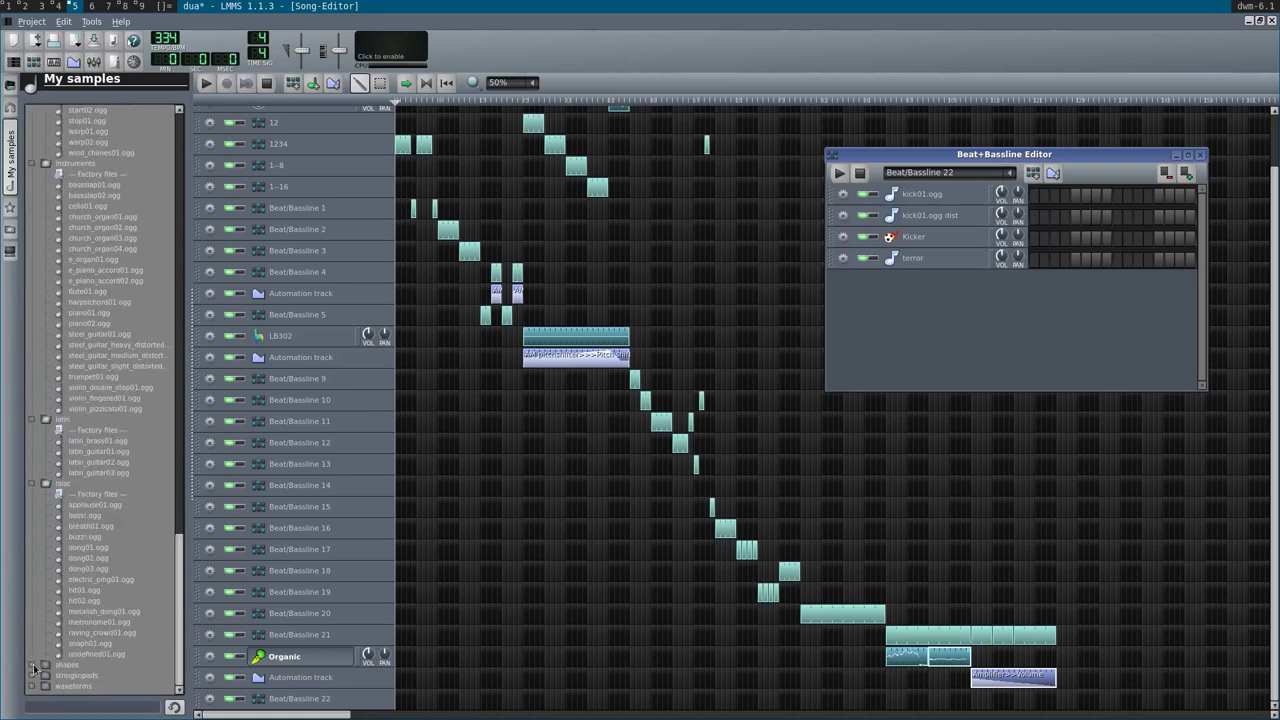
- Audition the misc samples including hit02.ogg and snaph01.ogg, and harmonics.wav from the shapes folder
{"action": "left_click", "coordinate": [101, 518]}
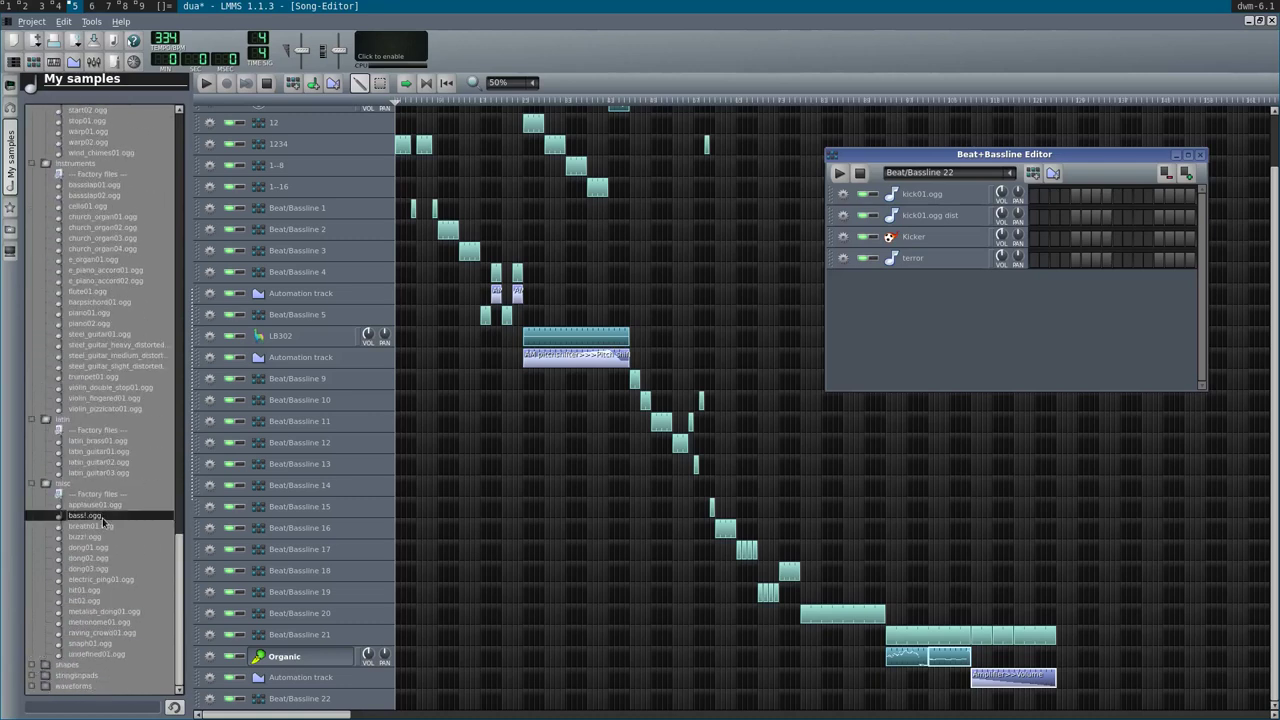
{"action": "left_click", "coordinate": [33, 665]}
{"action": "scroll", "coordinate": [73, 391], "scroll_direction": "down", "scroll_amount": 10}
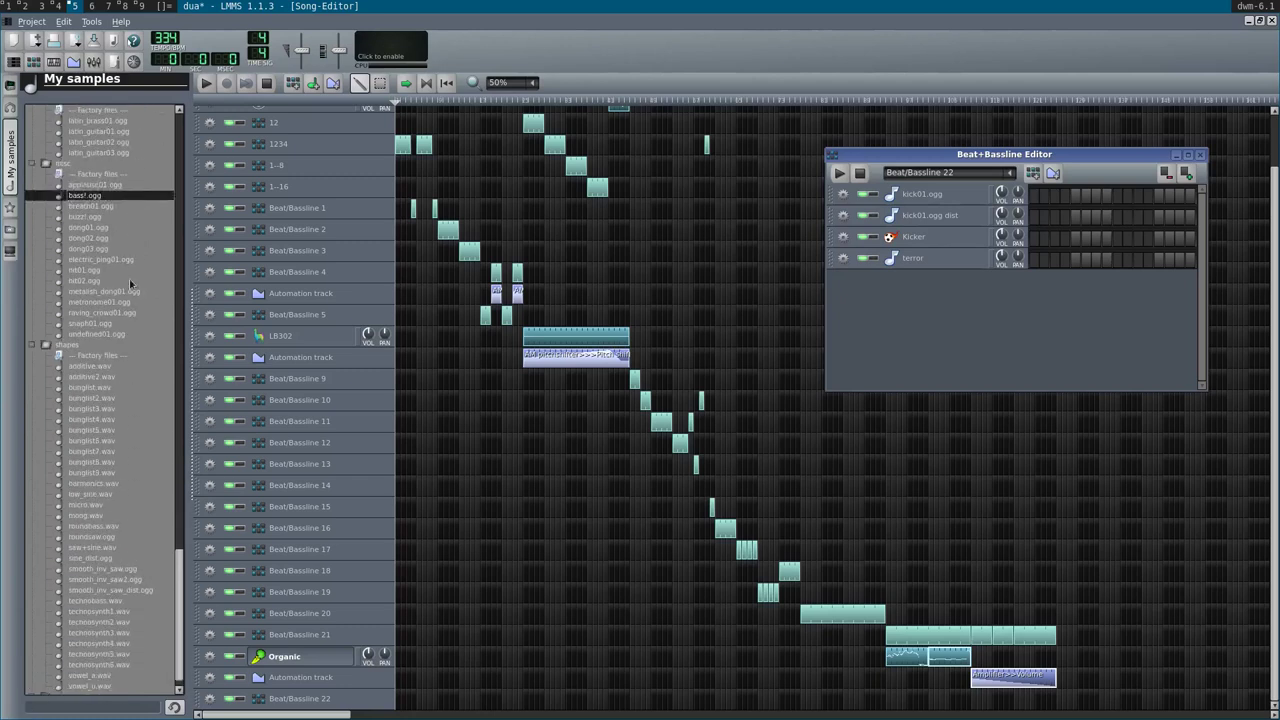
{"action": "left_click", "coordinate": [85, 281]}
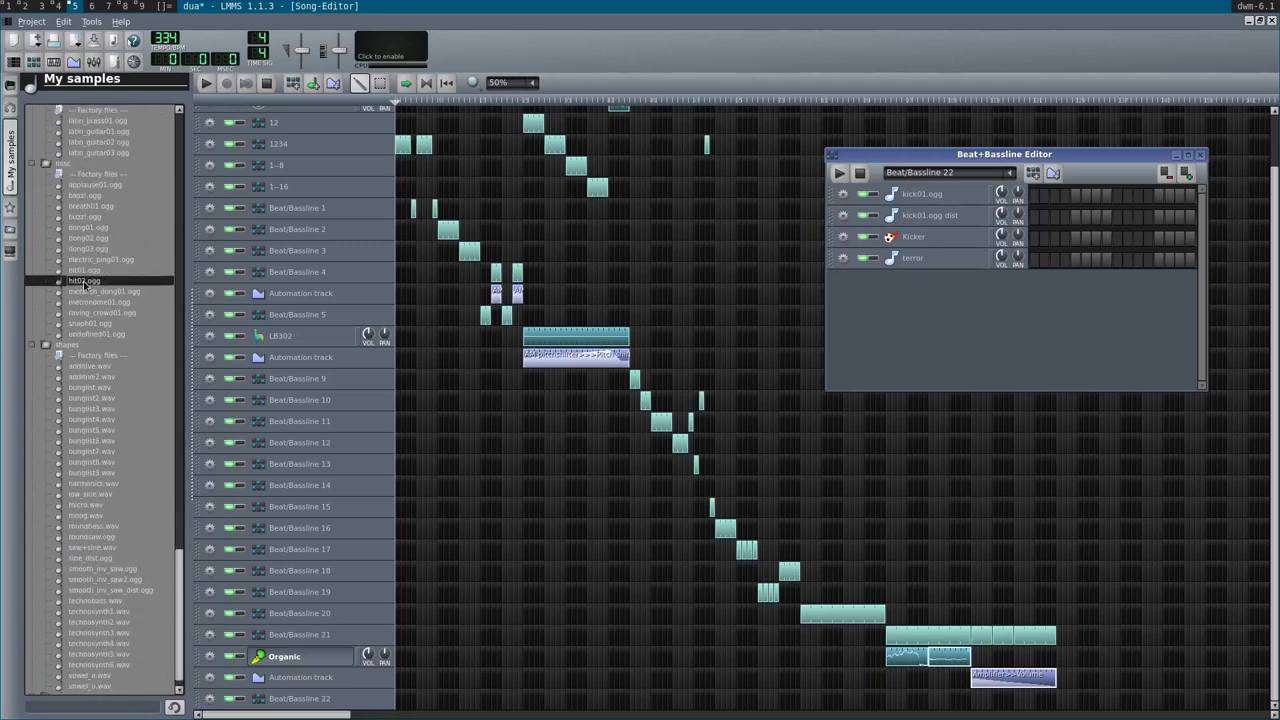
{"action": "scroll", "coordinate": [83, 281], "scroll_direction": "down", "scroll_amount": 1}
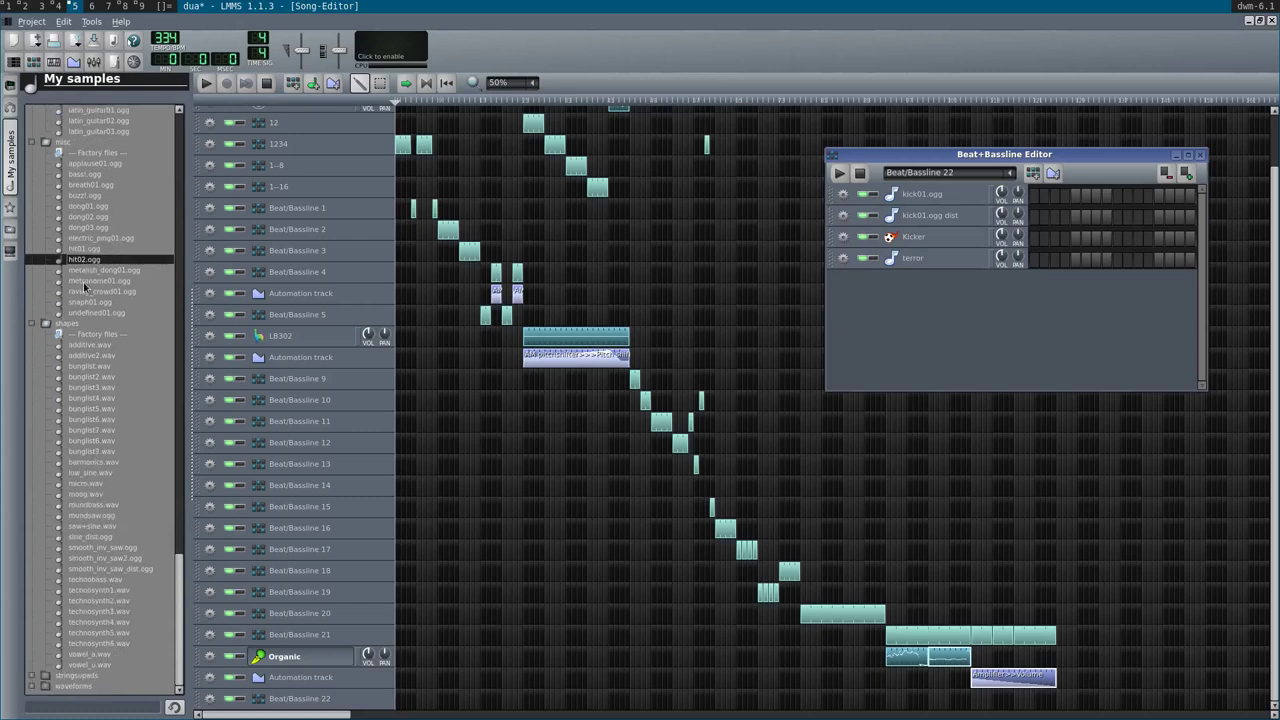
{"action": "left_click", "coordinate": [78, 304]}
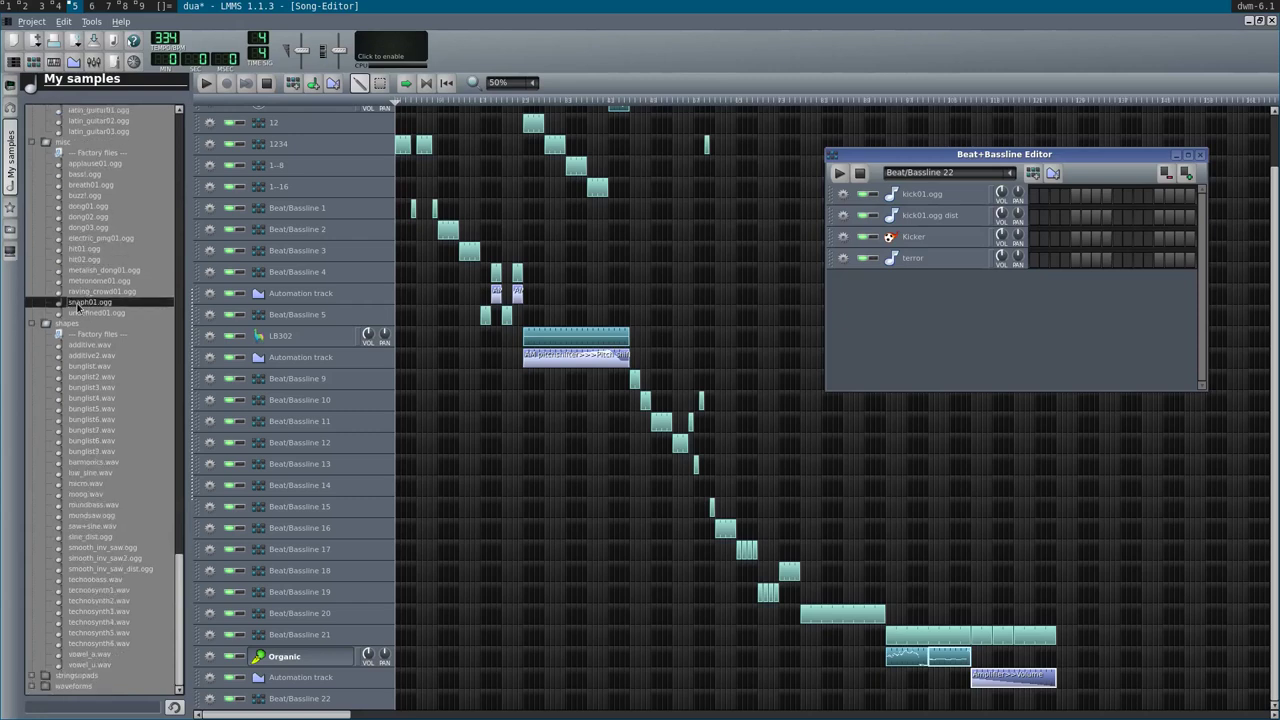
{"action": "left_click", "coordinate": [111, 463]}
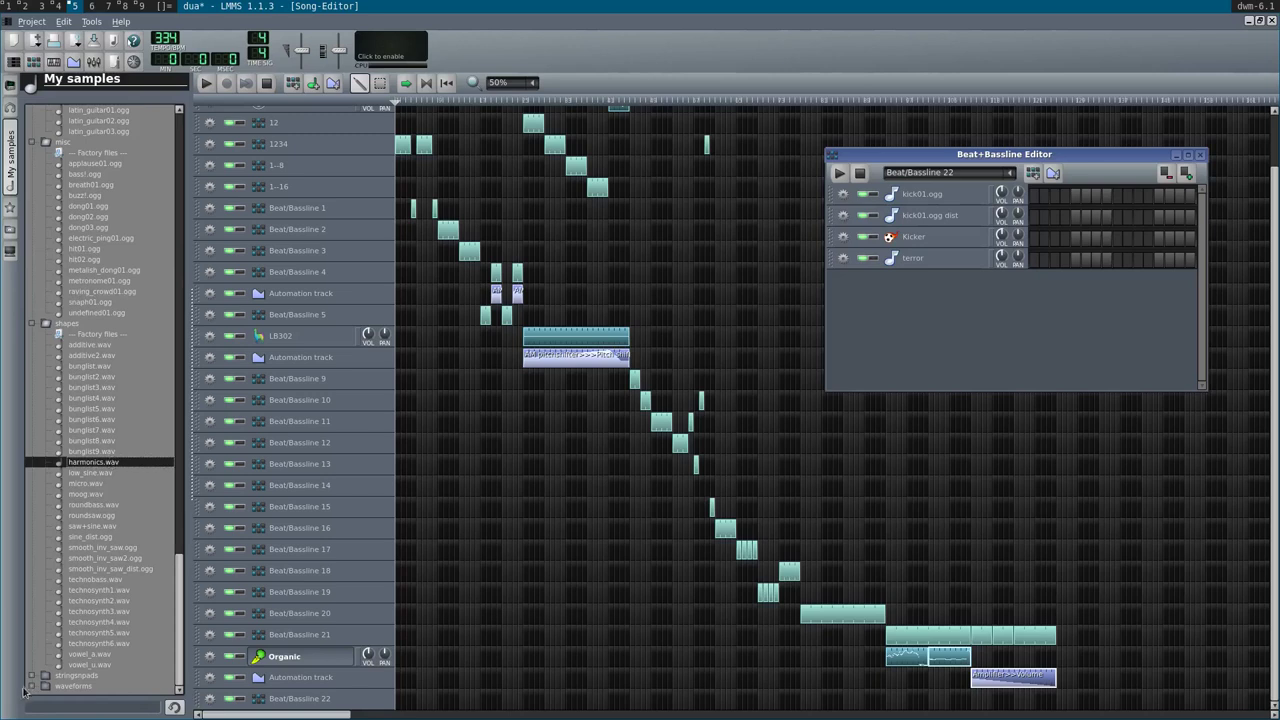
- Add hihat_opened01.ogg to Beat/Bassline 22 with hits on steps 1 and 9, play the pattern, and close the editor
{"action": "scroll", "coordinate": [50, 588], "scroll_direction": "up", "scroll_amount": 20}
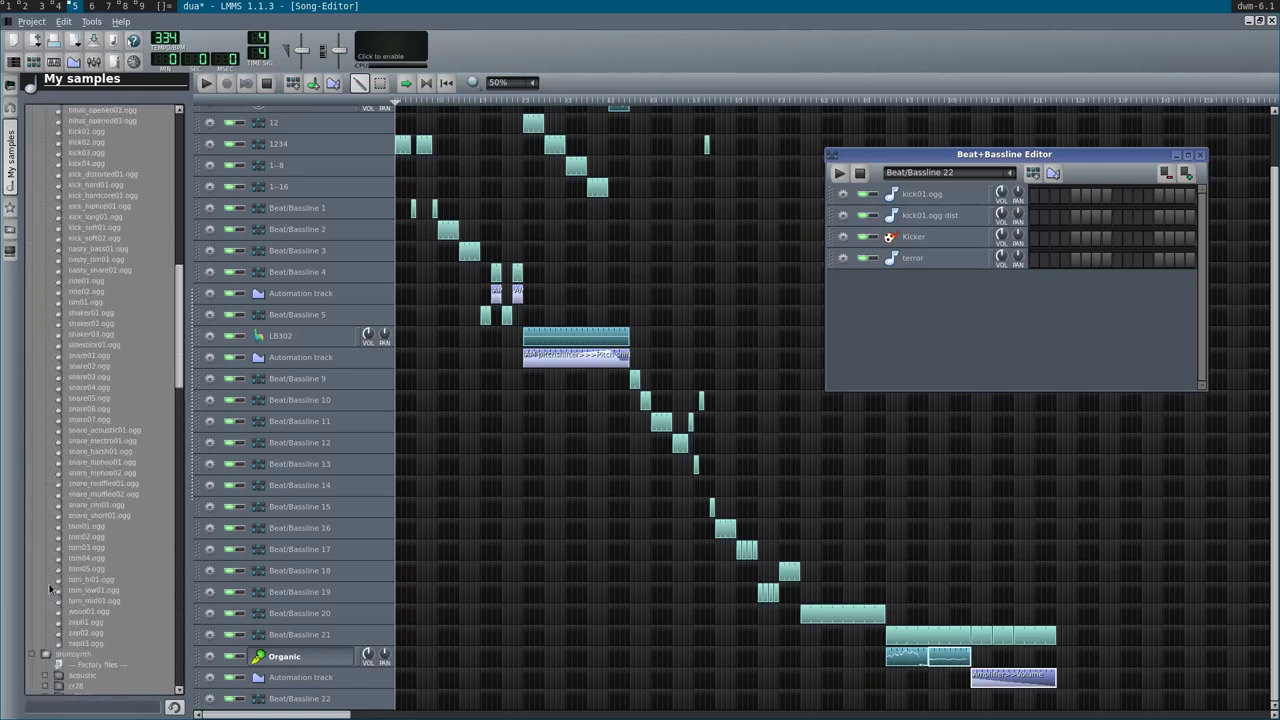
{"action": "scroll", "coordinate": [93, 421], "scroll_direction": "up", "scroll_amount": 12}
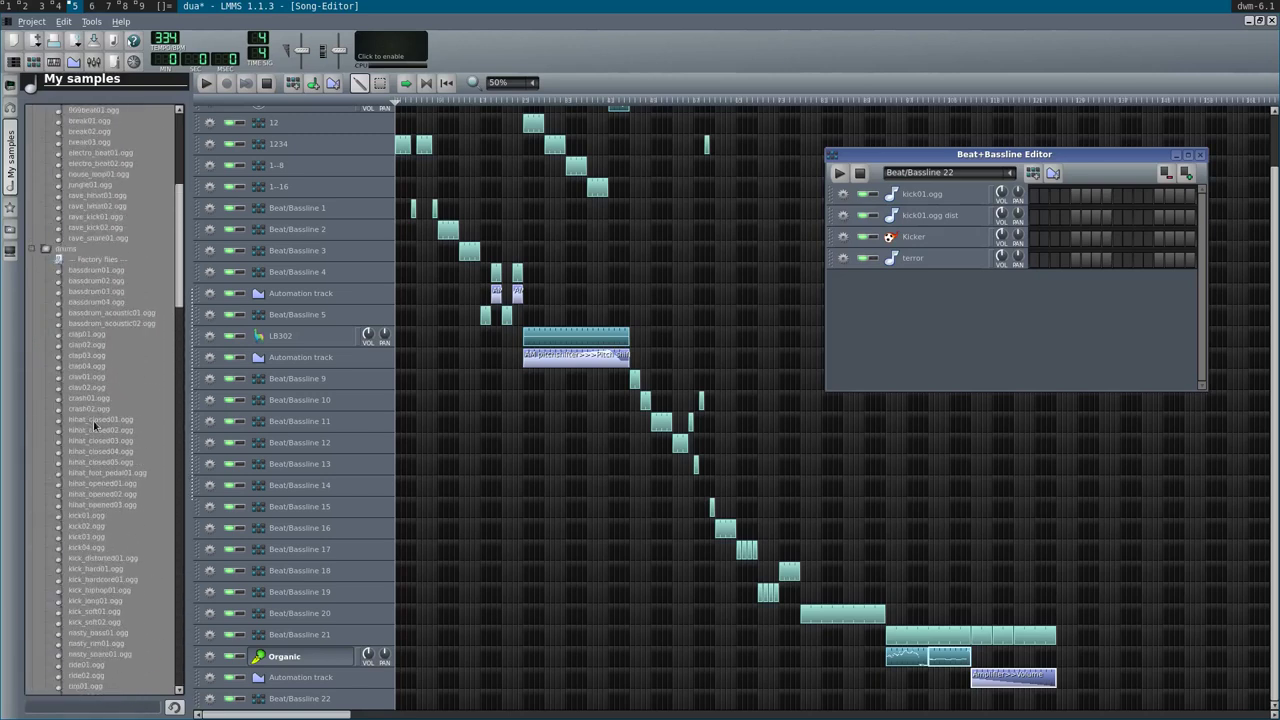
{"action": "left_click", "coordinate": [97, 483]}
{"action": "left_click_drag", "start_coordinate": [105, 487], "coordinate": [1012, 310]}
{"action": "left_click", "coordinate": [1040, 284]}
{"action": "left_click", "coordinate": [1076, 284]}
{"action": "key", "text": "space"}
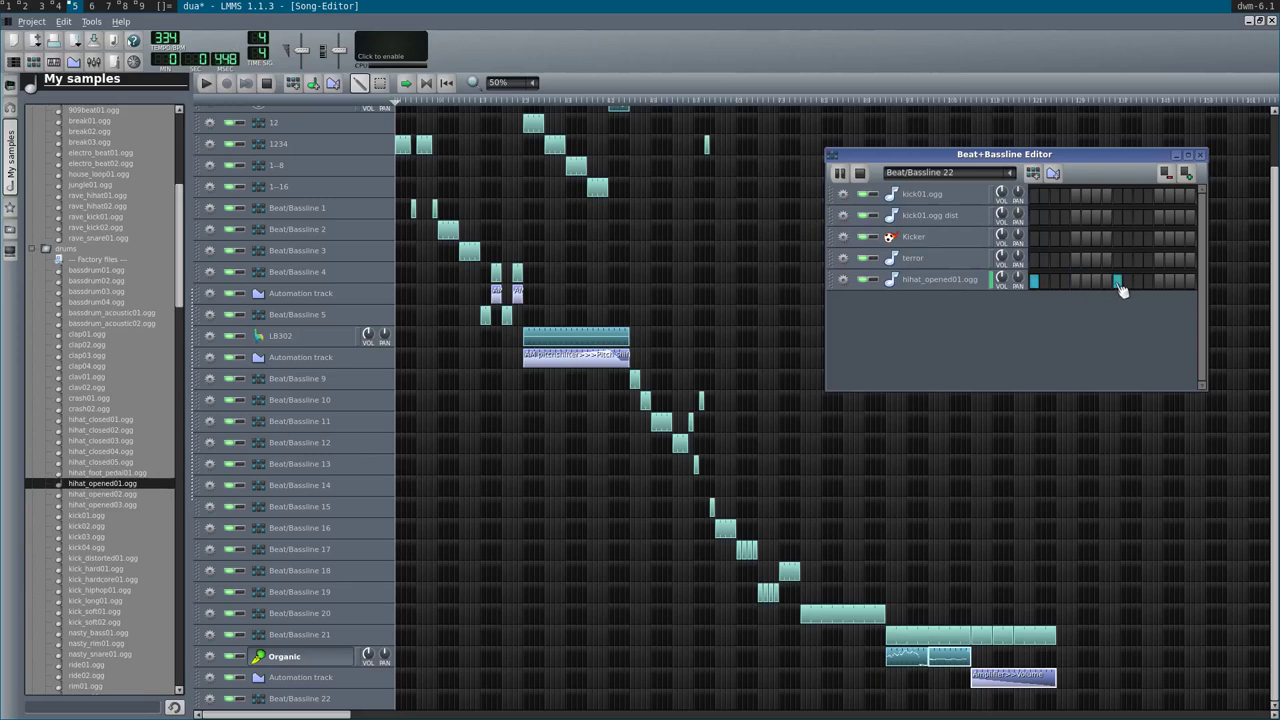
{"action": "key", "text": "space"}
{"action": "left_click", "coordinate": [1200, 155]}
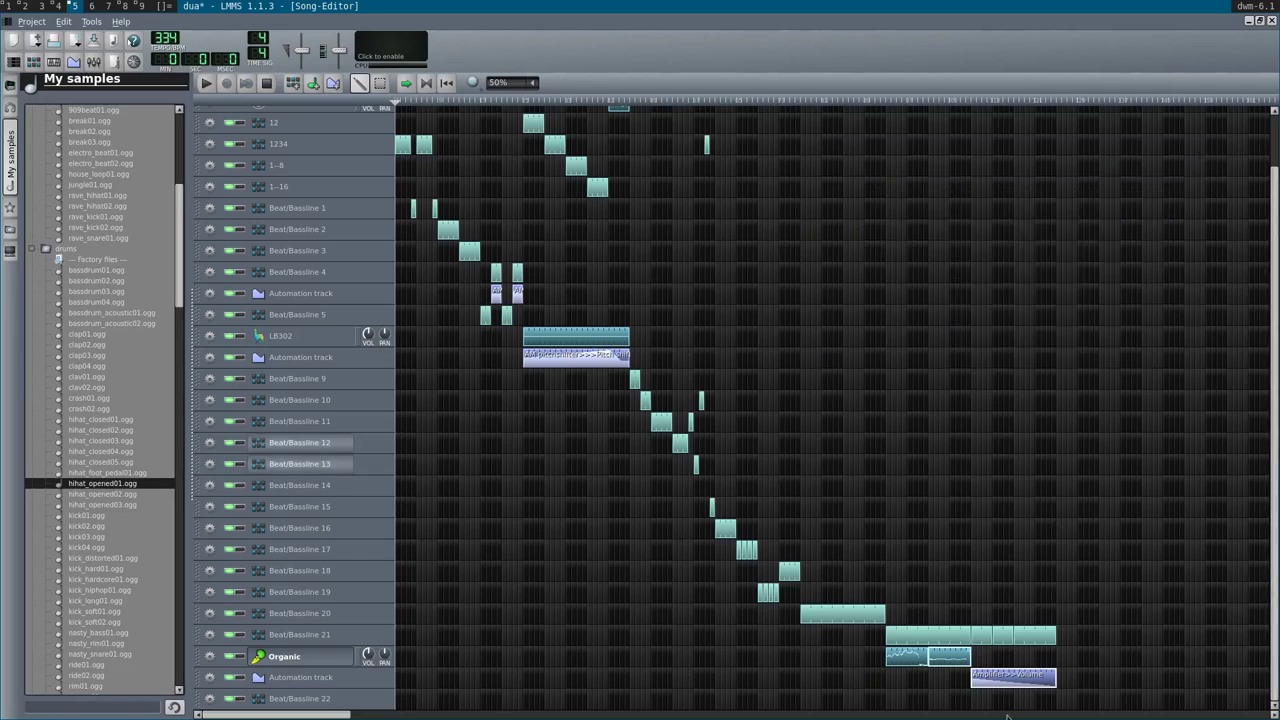
- Place Beat/Bassline 22 over the last 8 bars of the Amplifier volume automation, and add another Beat/Bassline track
{"action": "left_click_drag", "start_coordinate": [978, 708], "coordinate": [1017, 700]}
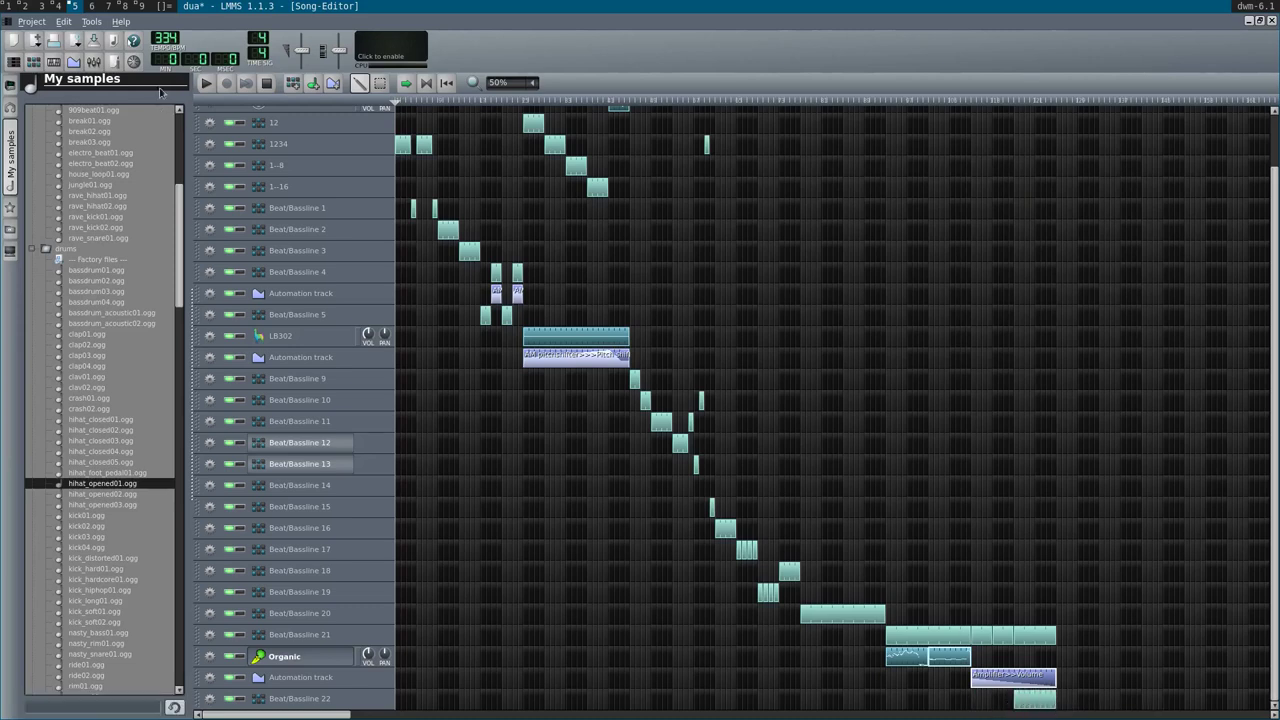
{"action": "left_click", "coordinate": [33, 61]}
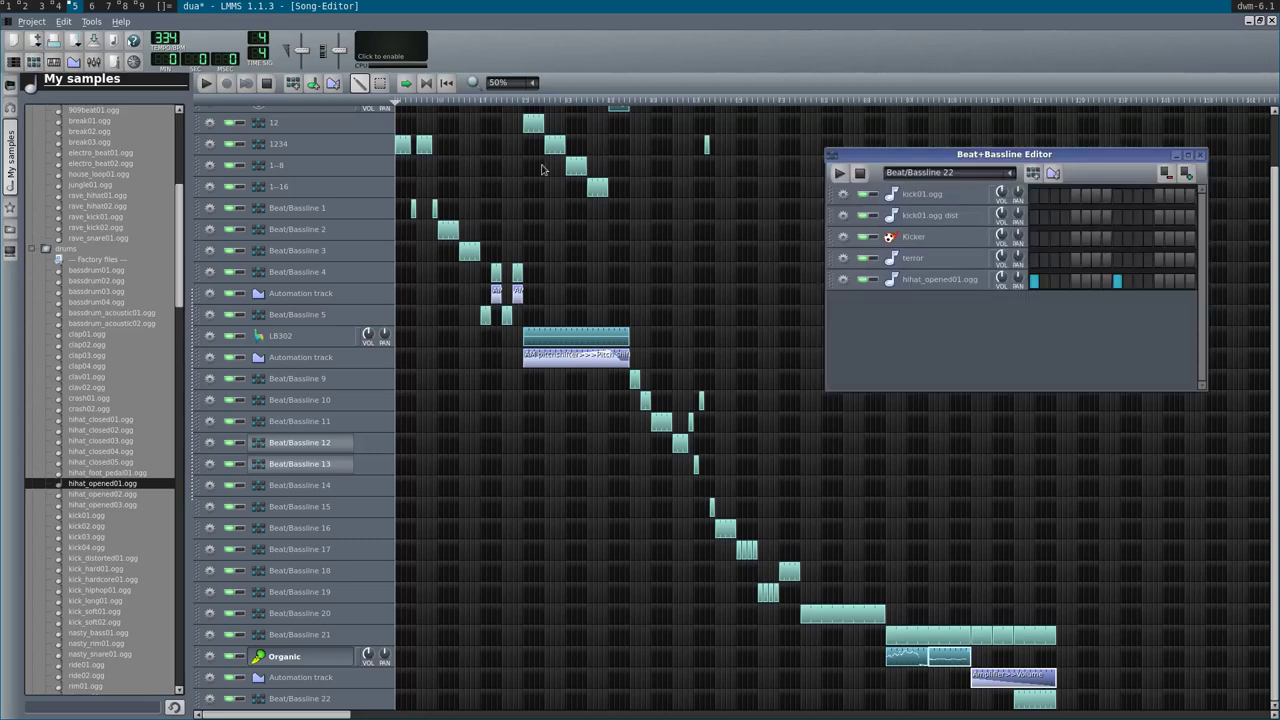
{"action": "left_click", "coordinate": [1033, 172]}
{"action": "key", "text": "space"}
{"action": "left_click", "coordinate": [1200, 157]}
{"action": "scroll", "coordinate": [1086, 195], "scroll_direction": "down", "scroll_amount": 1, "text": "ctrl"}
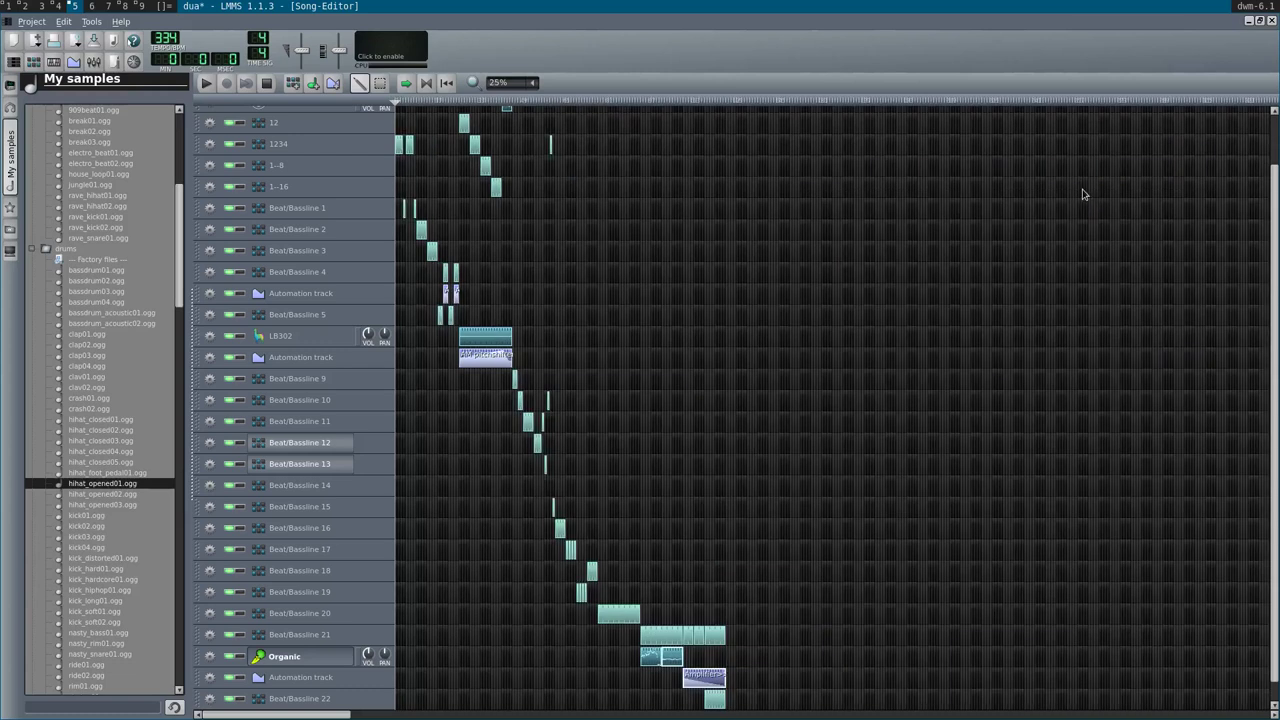
{"action": "scroll", "coordinate": [740, 372], "scroll_direction": "up", "scroll_amount": 2}
{"action": "scroll", "coordinate": [1137, 249], "scroll_direction": "down", "scroll_amount": 3}
{"action": "scroll", "coordinate": [1137, 249], "scroll_direction": "up", "scroll_amount": 4}
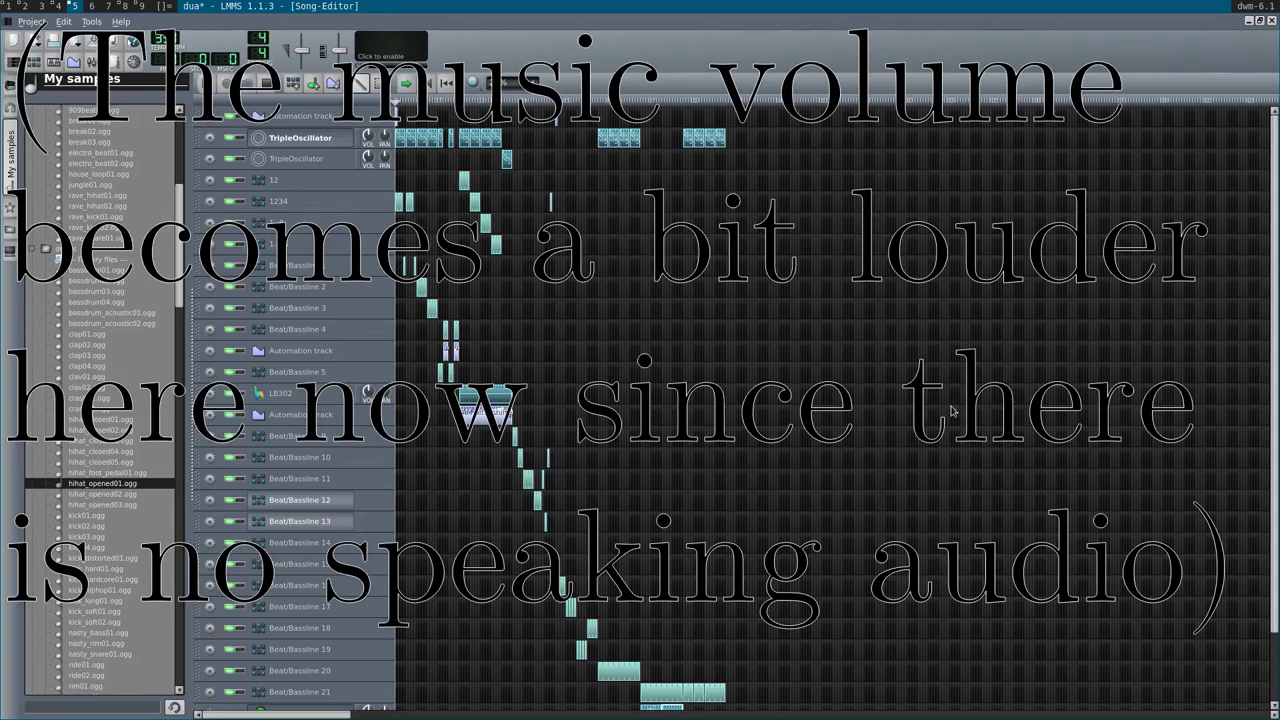
{"action": "key", "text": "super+8"}
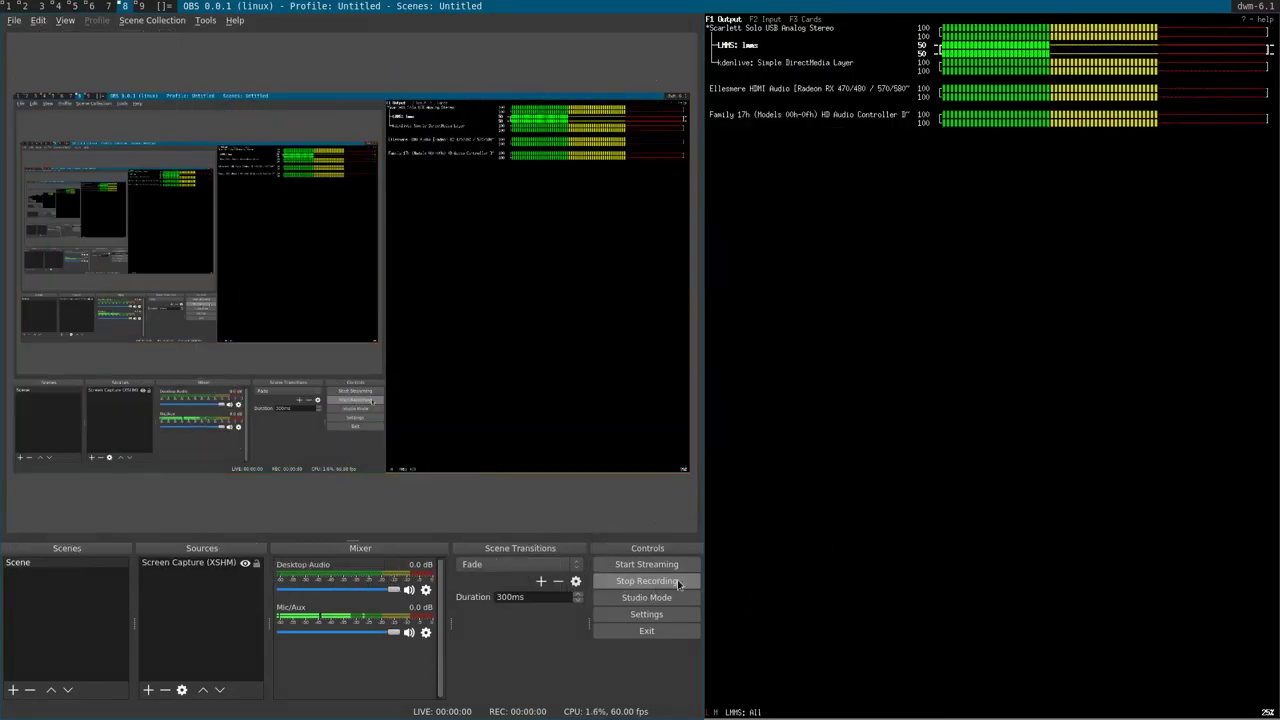
{"action": "key", "text": "super+5"}
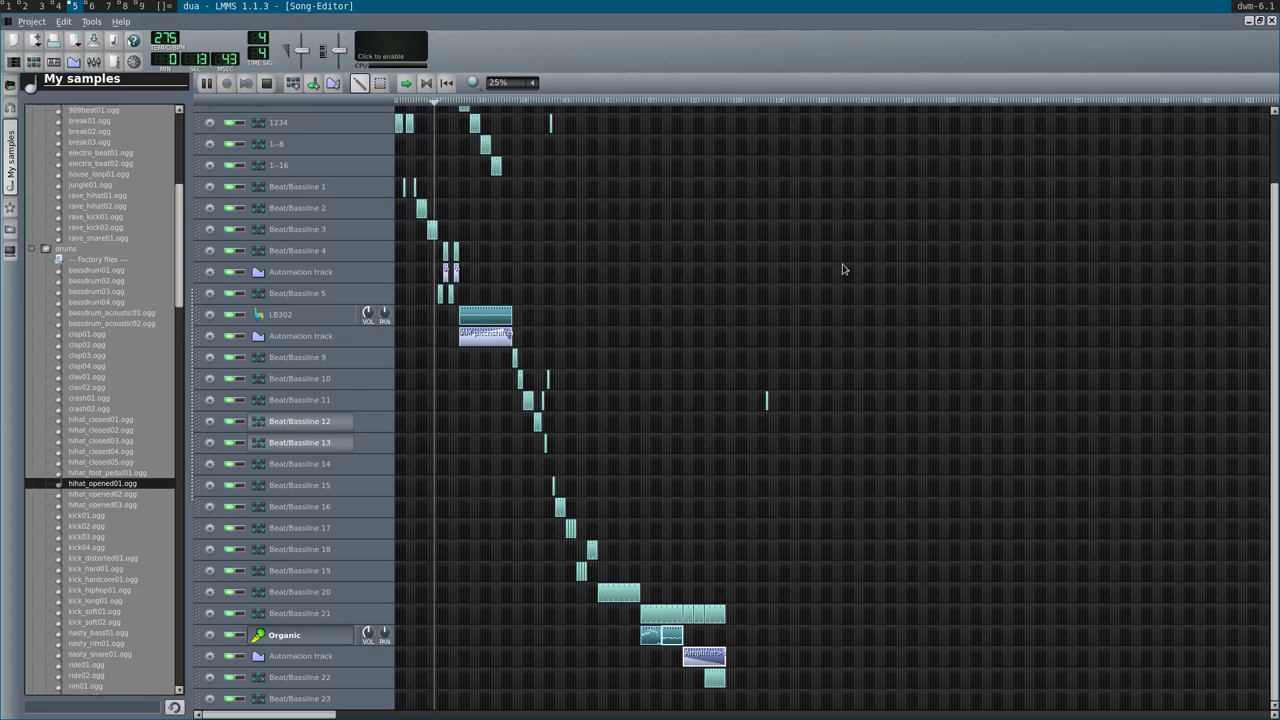
{"action": "scroll", "coordinate": [842, 269], "scroll_direction": "up", "scroll_amount": 2, "text": "ctrl"}
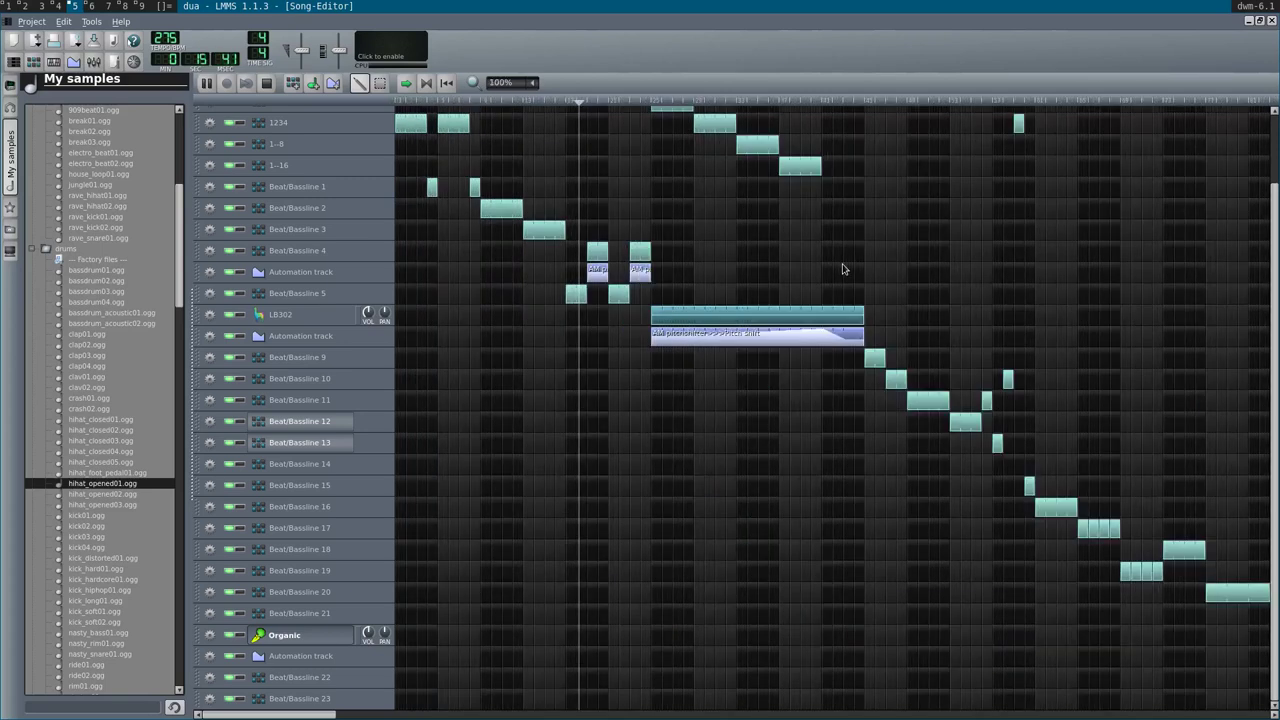
{"action": "scroll", "coordinate": [842, 269], "scroll_direction": "up", "scroll_amount": 2, "text": "ctrl"}
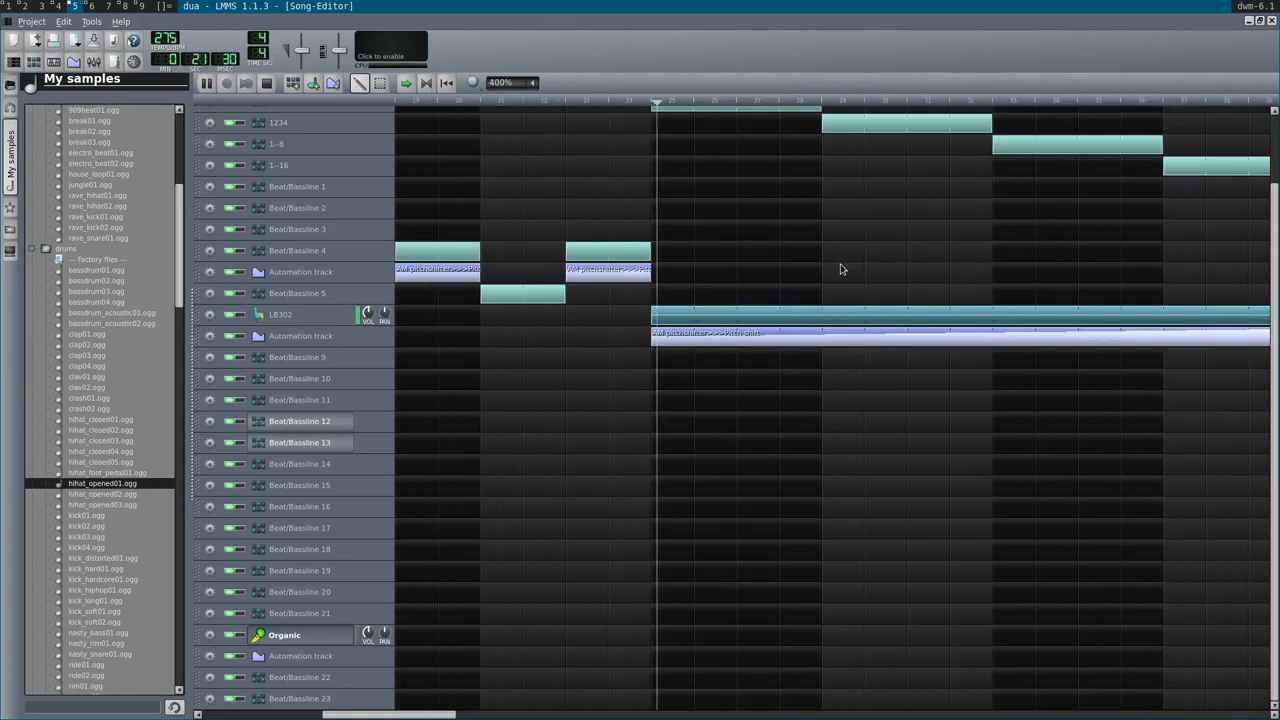
{"action": "scroll", "coordinate": [842, 269], "scroll_direction": "down", "scroll_amount": 1, "text": "ctrl"}
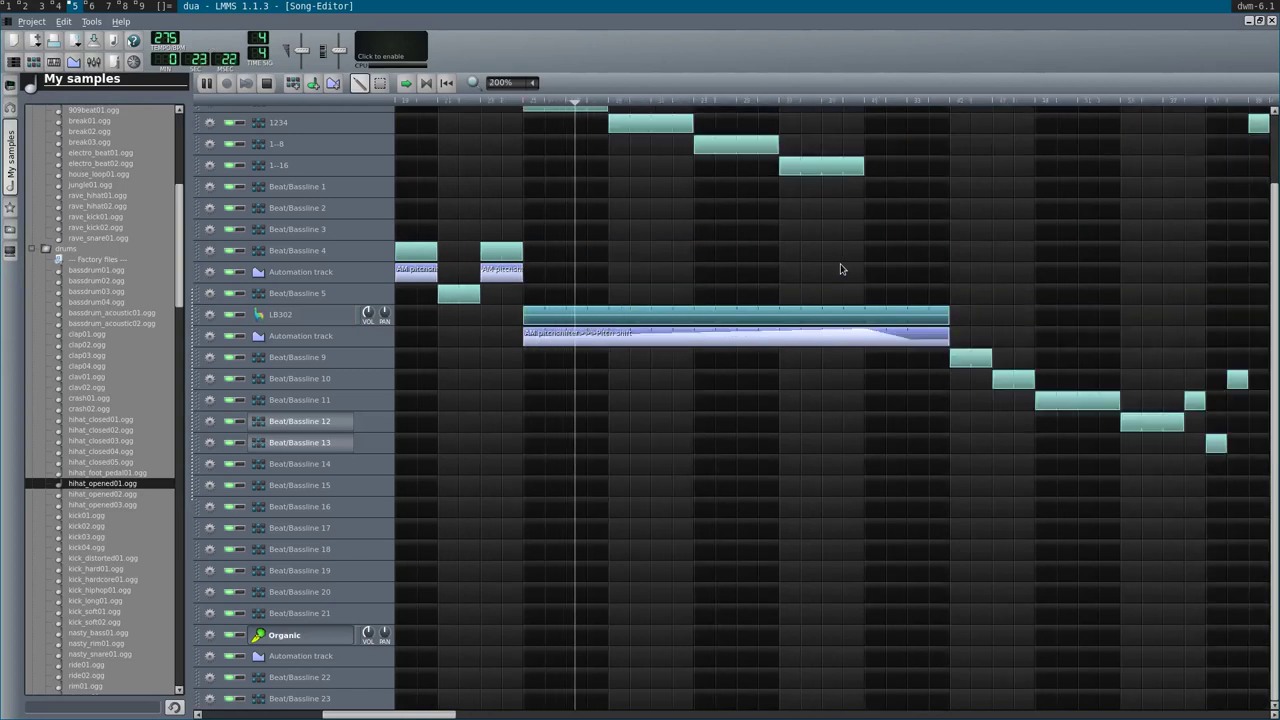
- Follow the song's playback across the arrangement, from the LB302 section through the Beat/Bassline 9 to 20 patterns
{"action": "scroll", "coordinate": [354, 363], "scroll_direction": "up", "scroll_amount": 1}
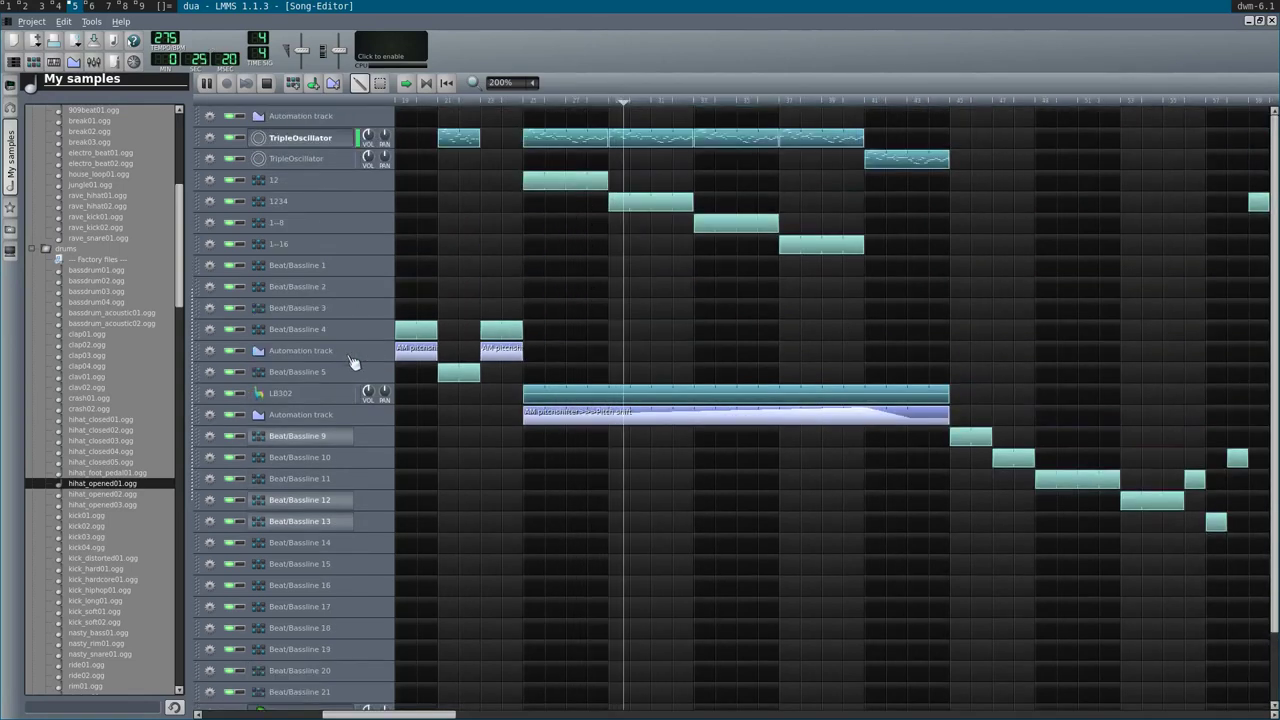
{"action": "scroll", "coordinate": [352, 362], "scroll_direction": "down", "scroll_amount": 1, "text": "ctrl"}
{"action": "scroll", "coordinate": [352, 362], "scroll_direction": "down", "scroll_amount": 1, "text": "ctrl"}
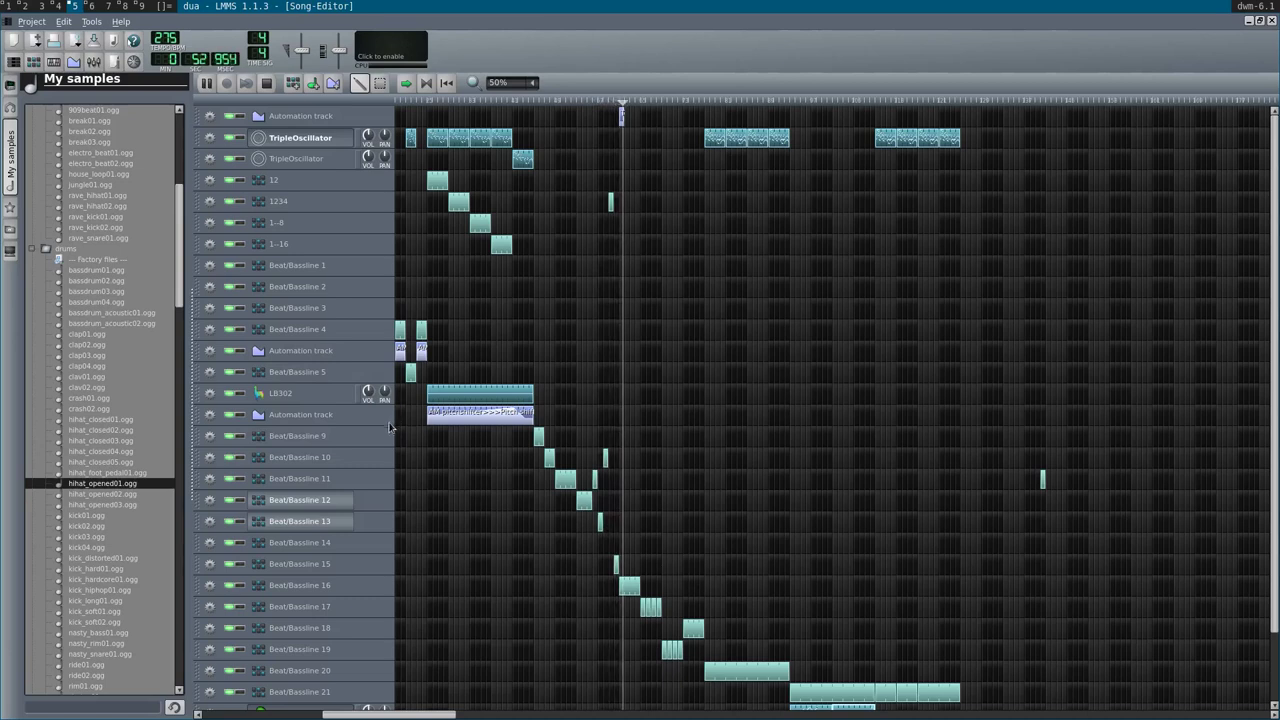
{"action": "scroll", "coordinate": [389, 430], "scroll_direction": "down", "scroll_amount": 2}
{"action": "scroll", "coordinate": [600, 517], "scroll_direction": "up", "scroll_amount": 2, "text": "ctrl"}
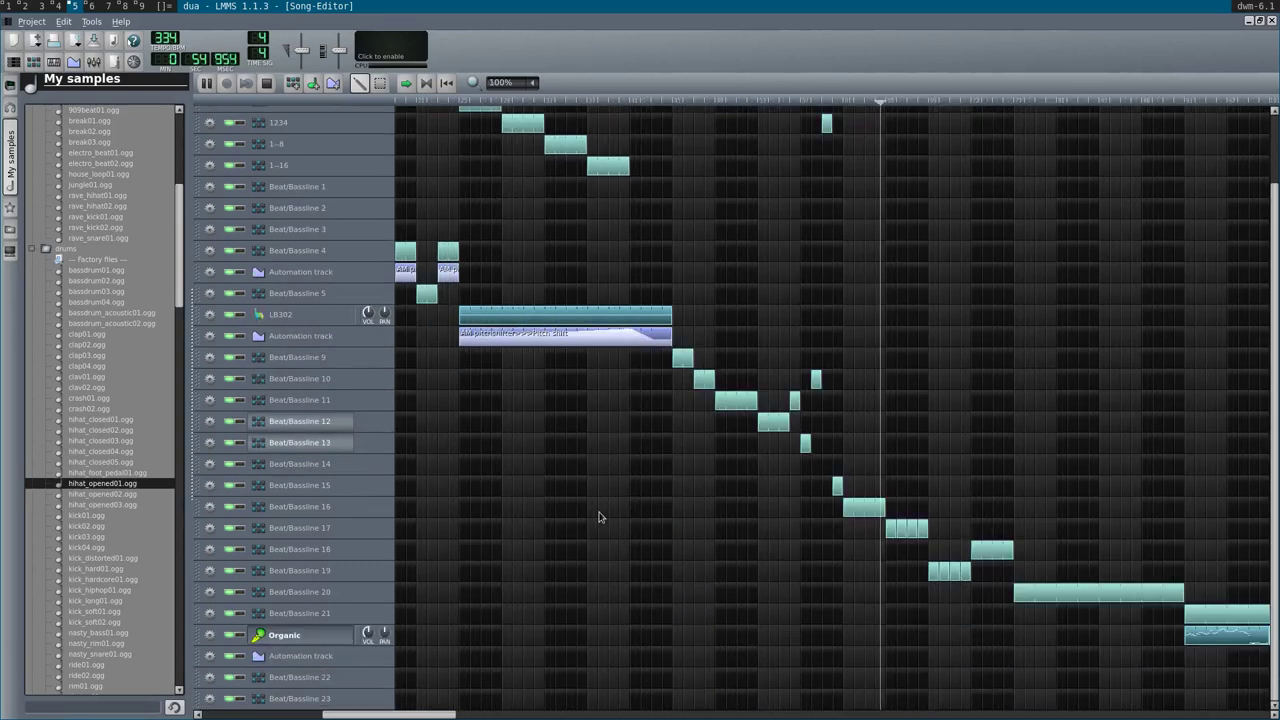
{"action": "scroll", "coordinate": [600, 517], "scroll_direction": "up", "scroll_amount": 1, "text": "ctrl"}
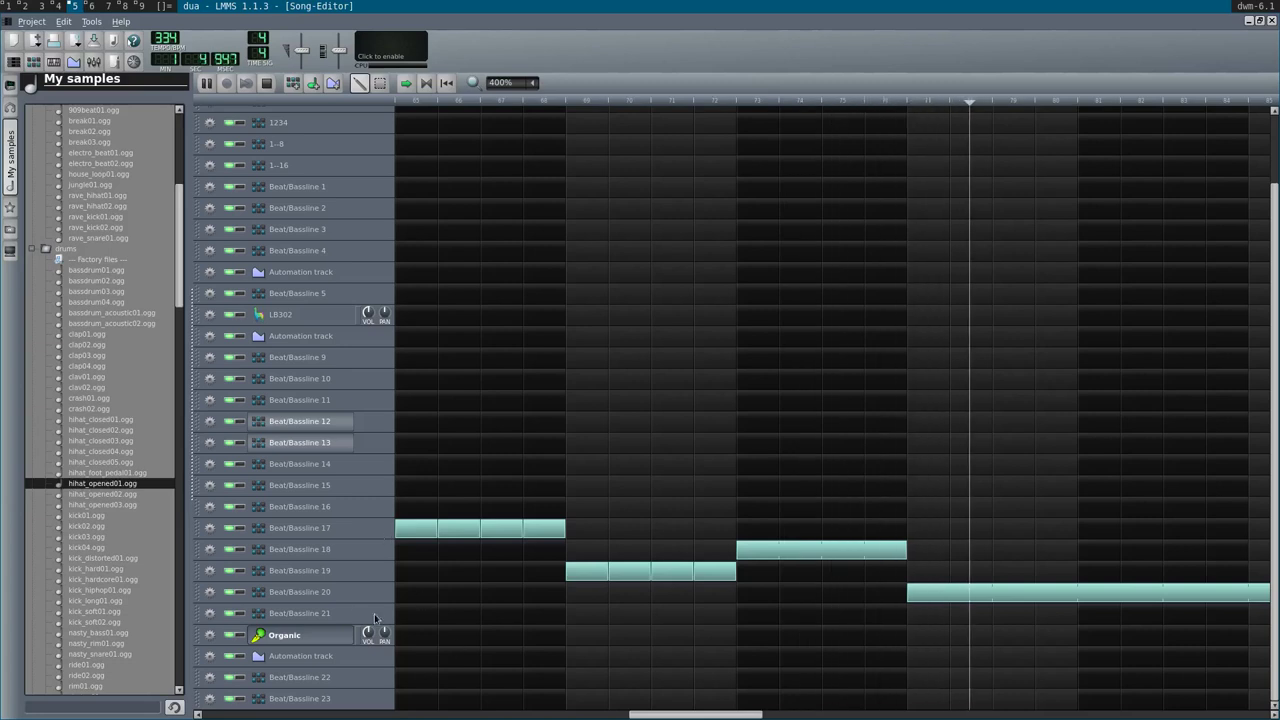
{"action": "scroll", "coordinate": [353, 611], "scroll_direction": "down", "scroll_amount": 1, "text": "ctrl"}
{"action": "scroll", "coordinate": [353, 611], "scroll_direction": "down", "scroll_amount": 1, "text": "ctrl"}
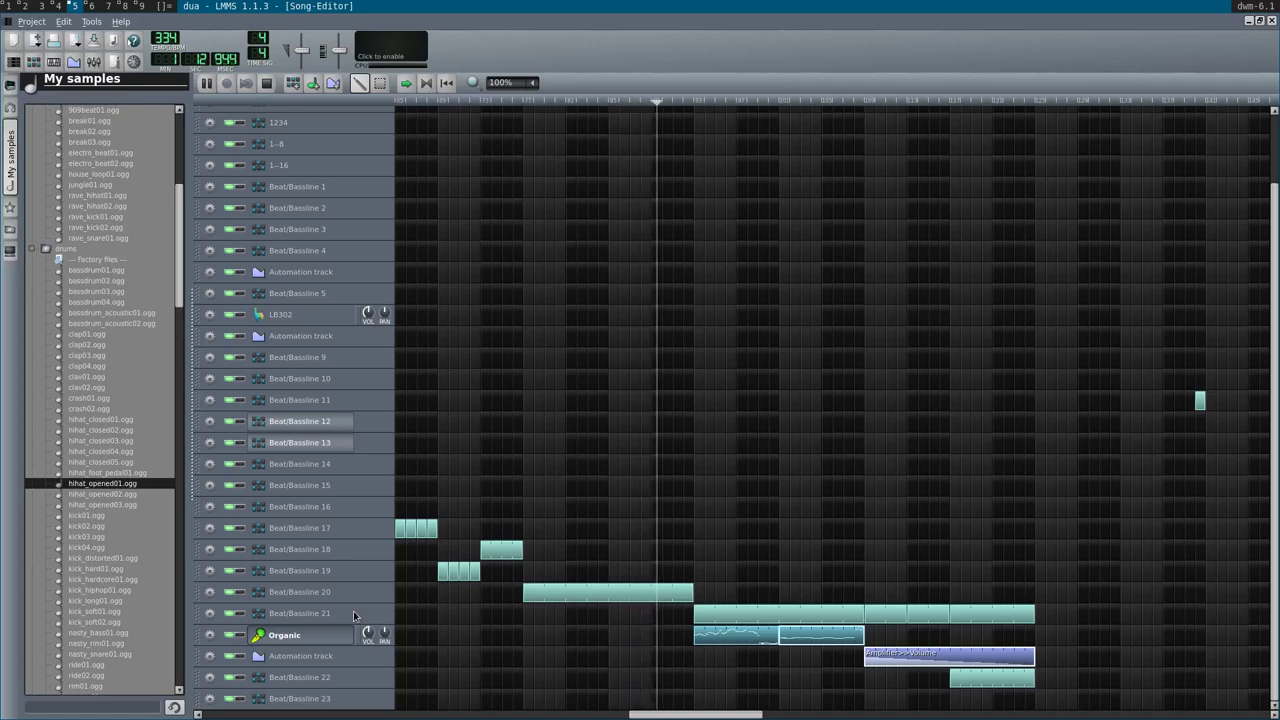
- Review the ending during playback, checking the TripleOscillator, Organic, volume automation and Beat/Bassline 22 parts, and stop the song after the last blocks
{"action": "scroll", "coordinate": [353, 615], "scroll_direction": "up", "scroll_amount": 3}
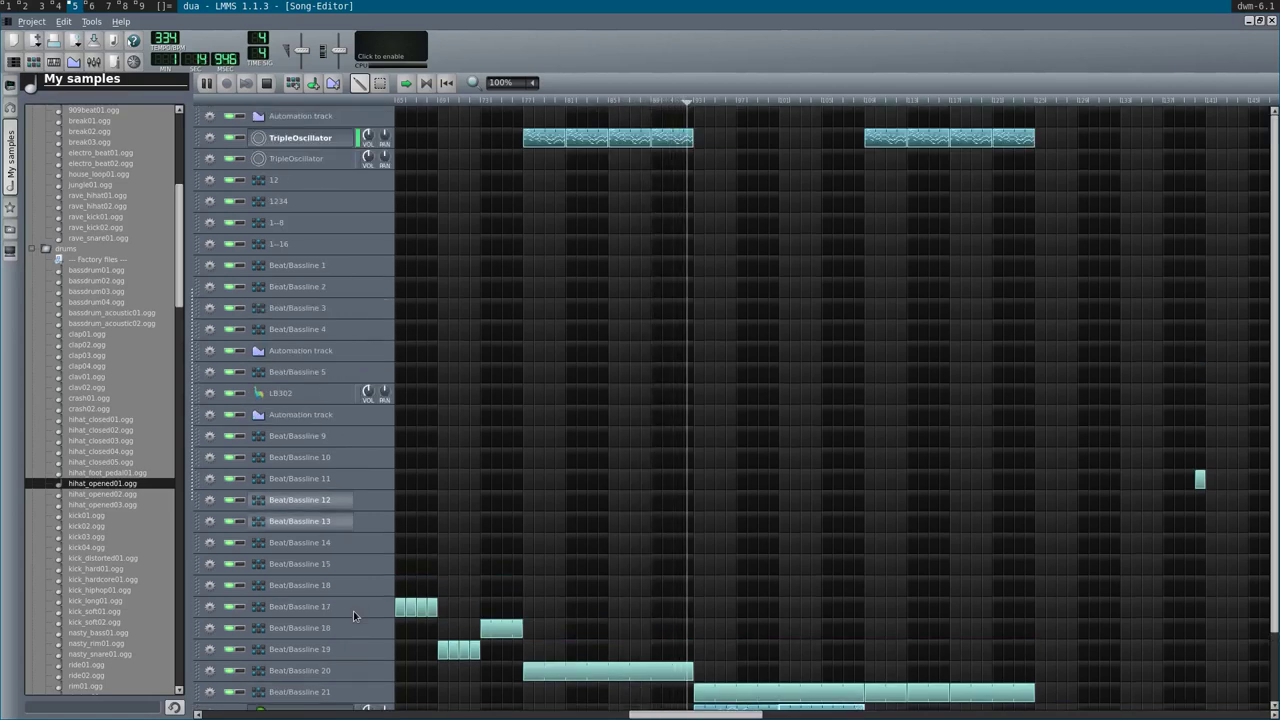
{"action": "scroll", "coordinate": [353, 615], "scroll_direction": "down", "scroll_amount": 3}
{"action": "scroll", "coordinate": [353, 612], "scroll_direction": "up", "scroll_amount": 3}
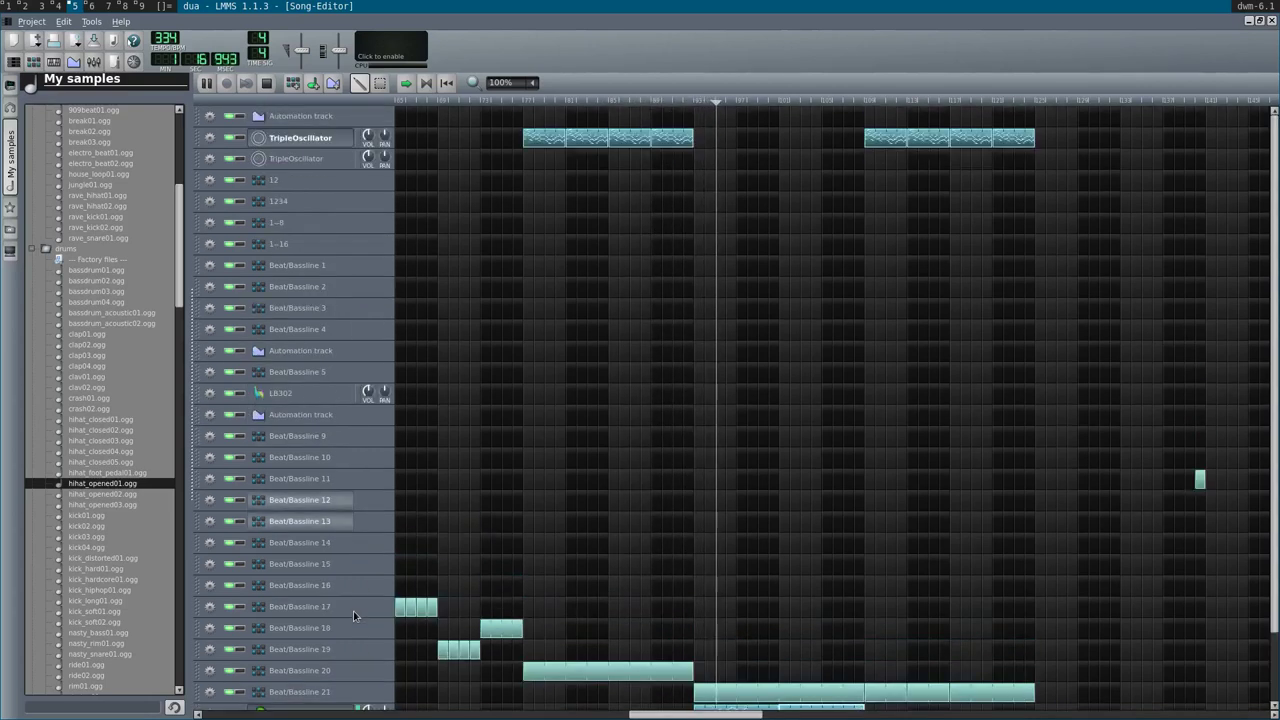
{"action": "scroll", "coordinate": [352, 610], "scroll_direction": "down", "scroll_amount": 2}
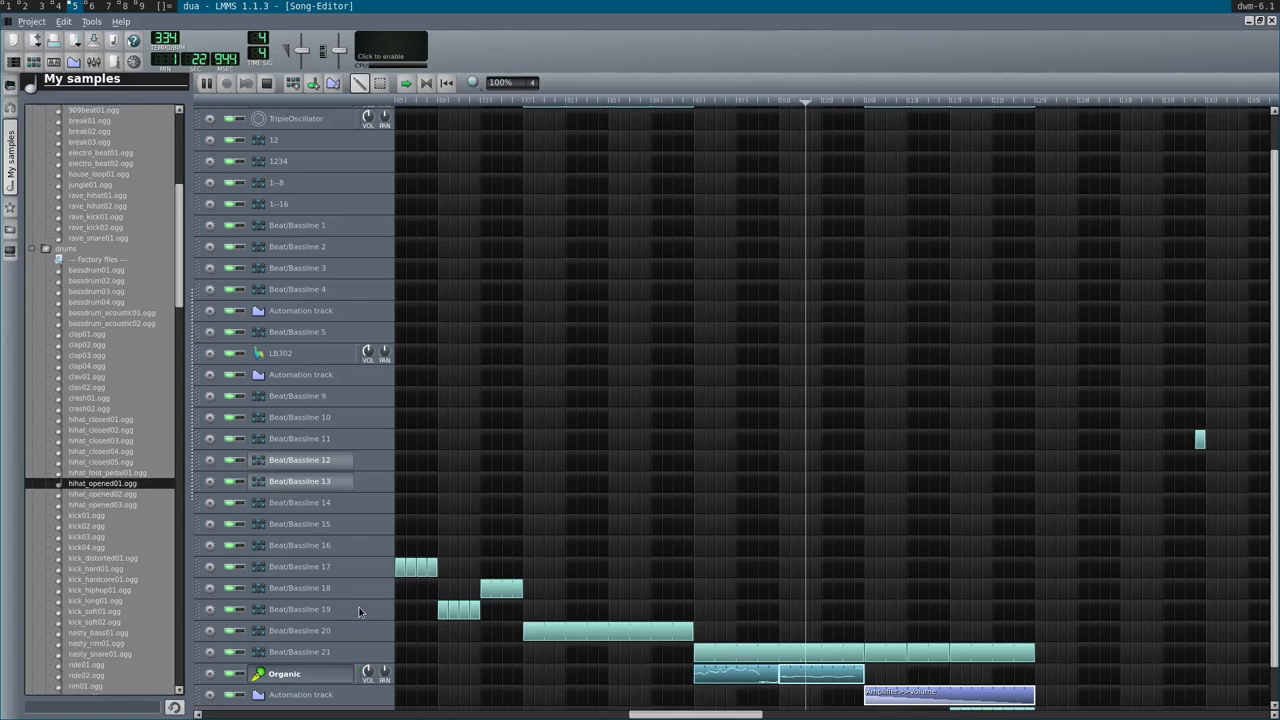
{"action": "scroll", "coordinate": [361, 612], "scroll_direction": "down", "scroll_amount": 1}
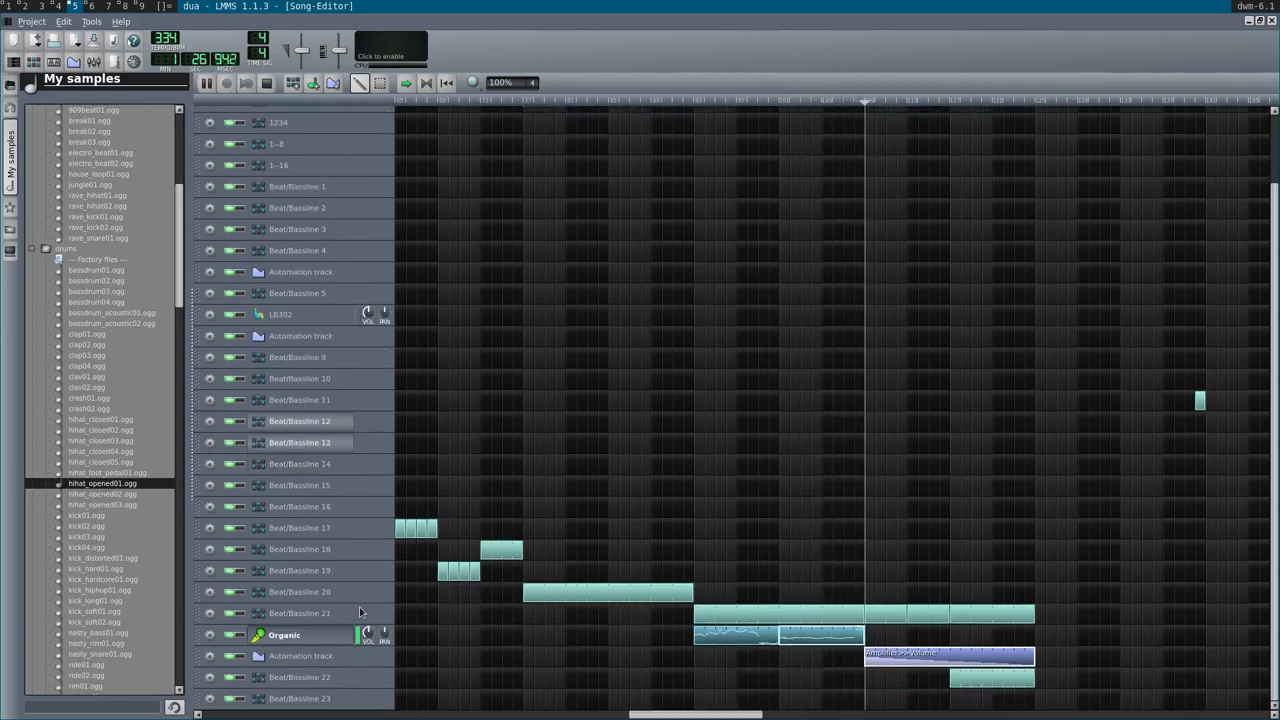
{"action": "scroll", "coordinate": [361, 612], "scroll_direction": "up", "scroll_amount": 2}
{"action": "scroll", "coordinate": [361, 612], "scroll_direction": "down", "scroll_amount": 2}
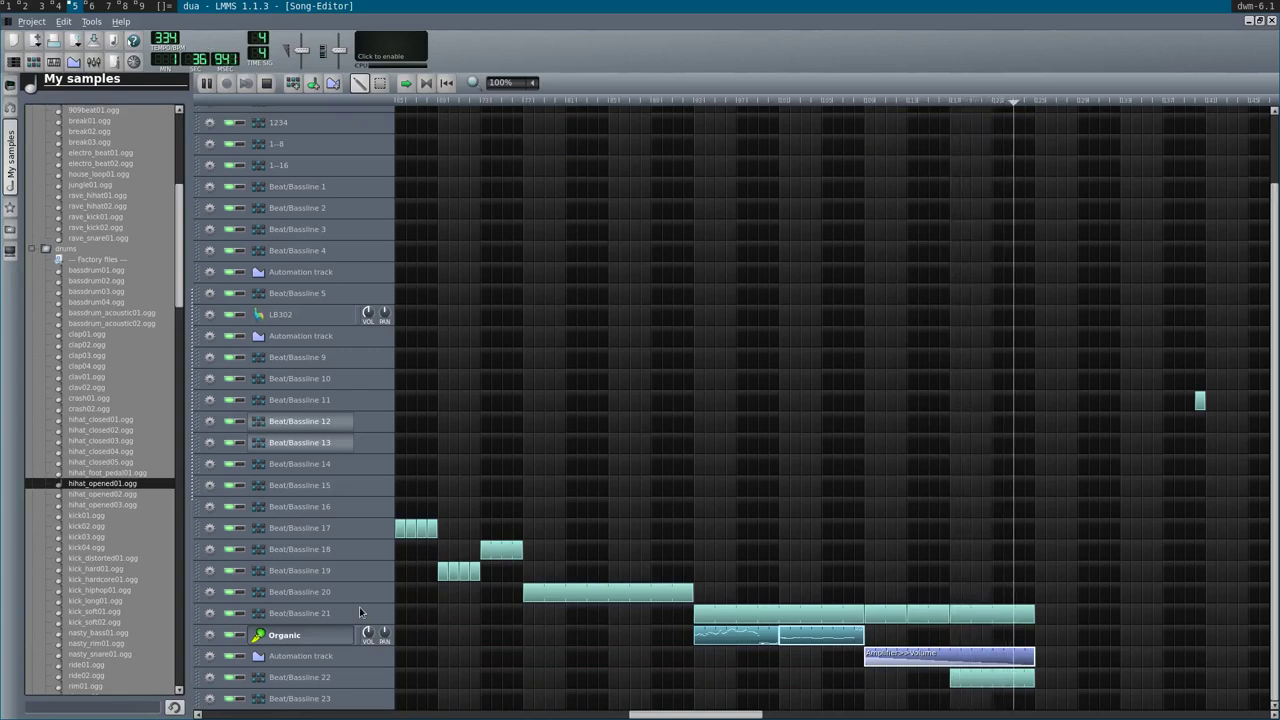
{"action": "scroll", "coordinate": [360, 612], "scroll_direction": "up", "scroll_amount": 4}
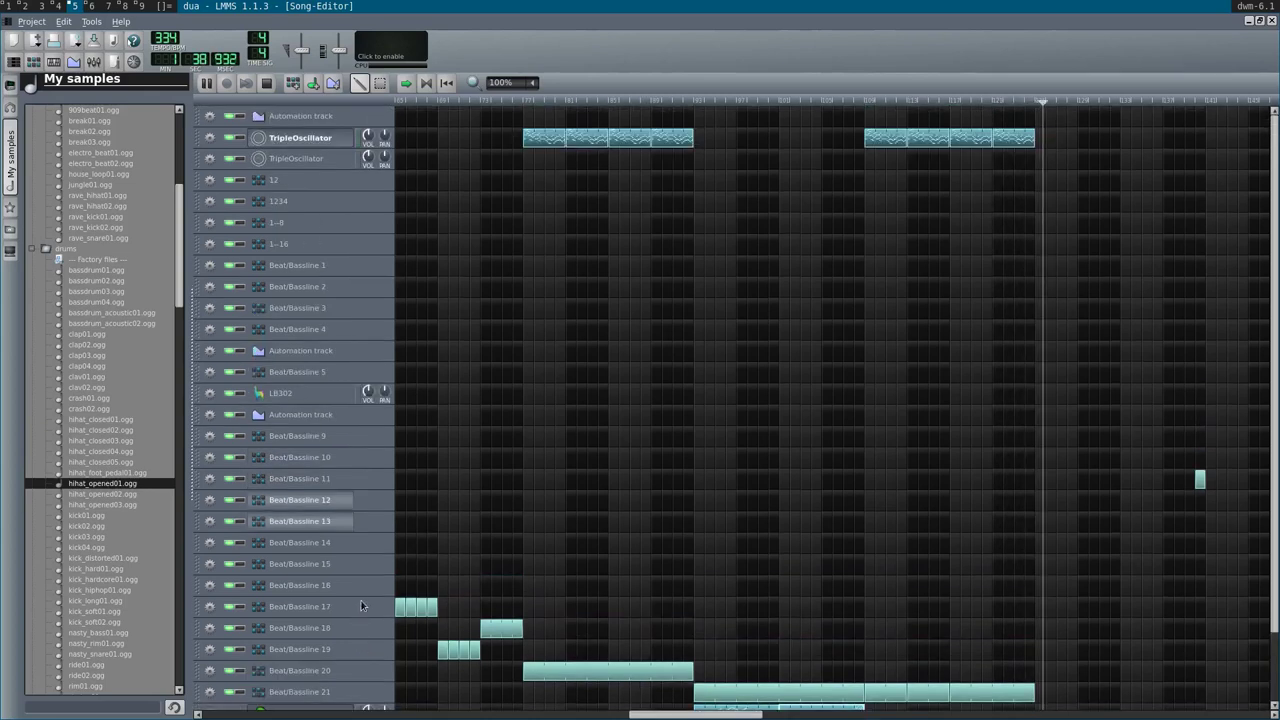
{"action": "key", "text": "space"}
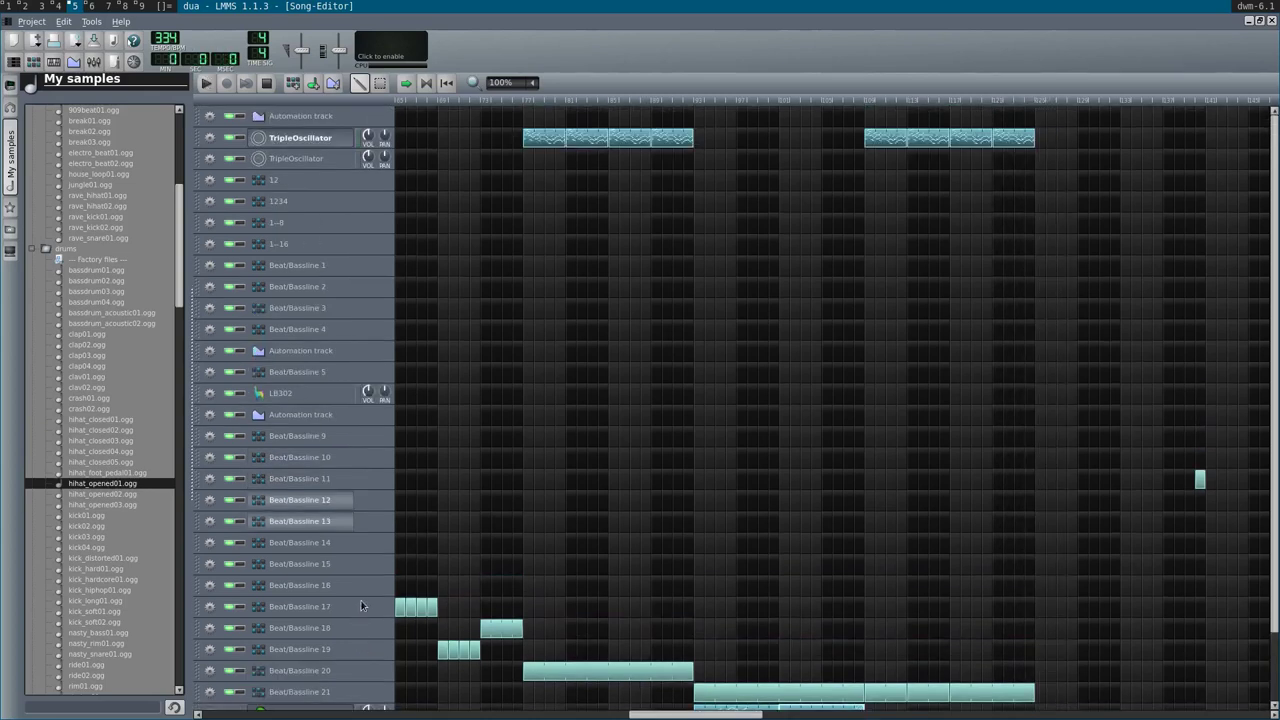